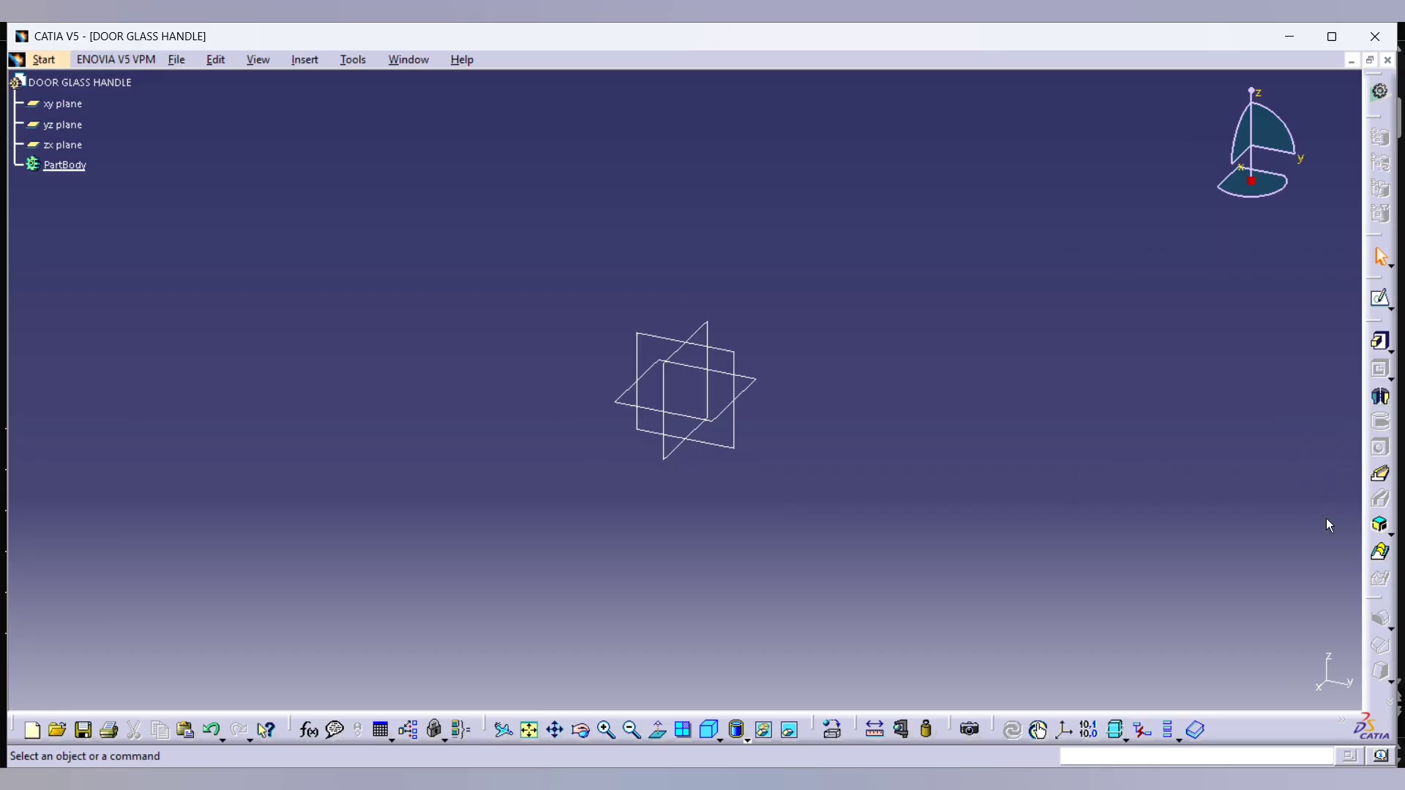
Step: Undock the dress-up, transformation, constraint and annotation tool groups into the work area to expose the hidden reference element tools
{"action": "left_click_drag", "start_coordinate": [1373, 602], "coordinate": [1306, 516]}
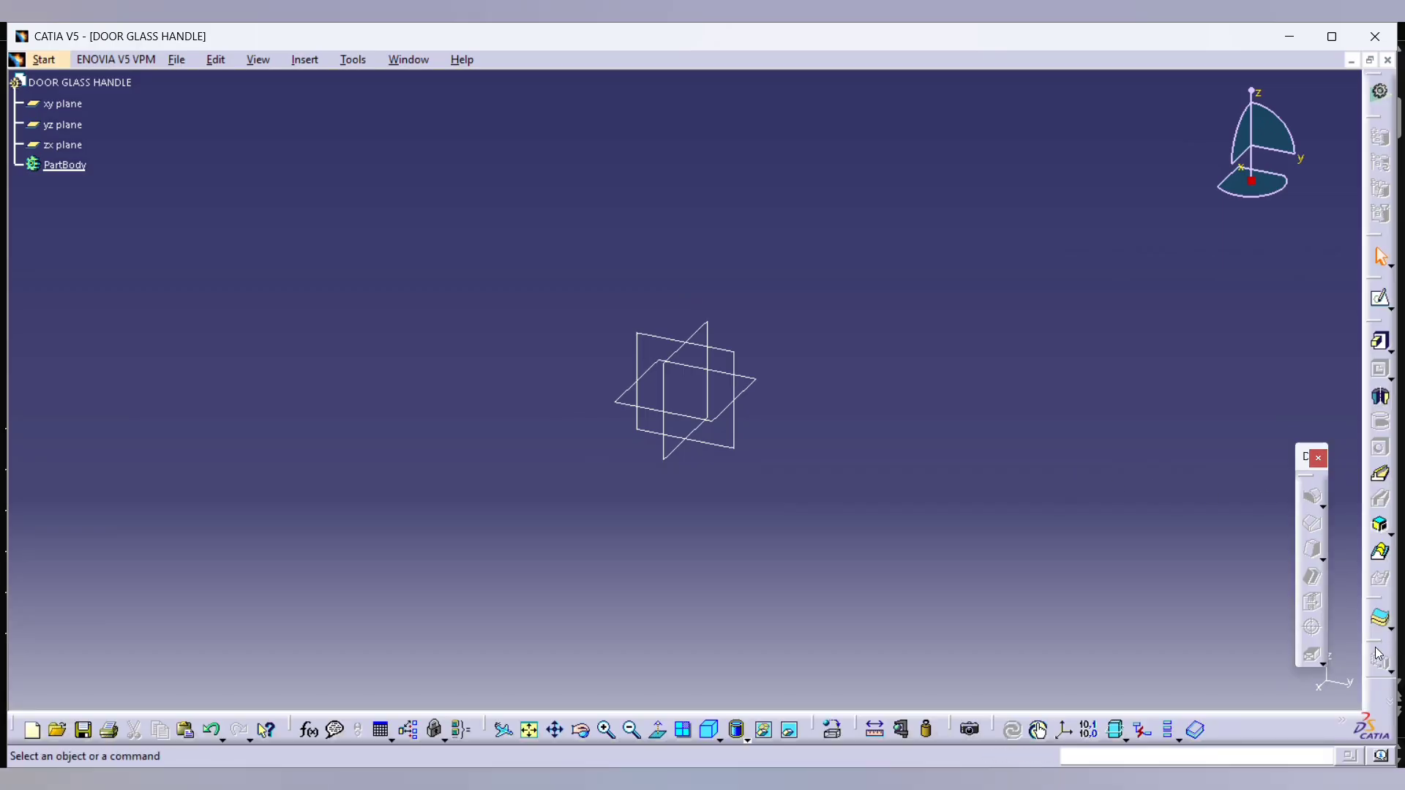
{"action": "left_click_drag", "start_coordinate": [1376, 680], "coordinate": [1292, 360]}
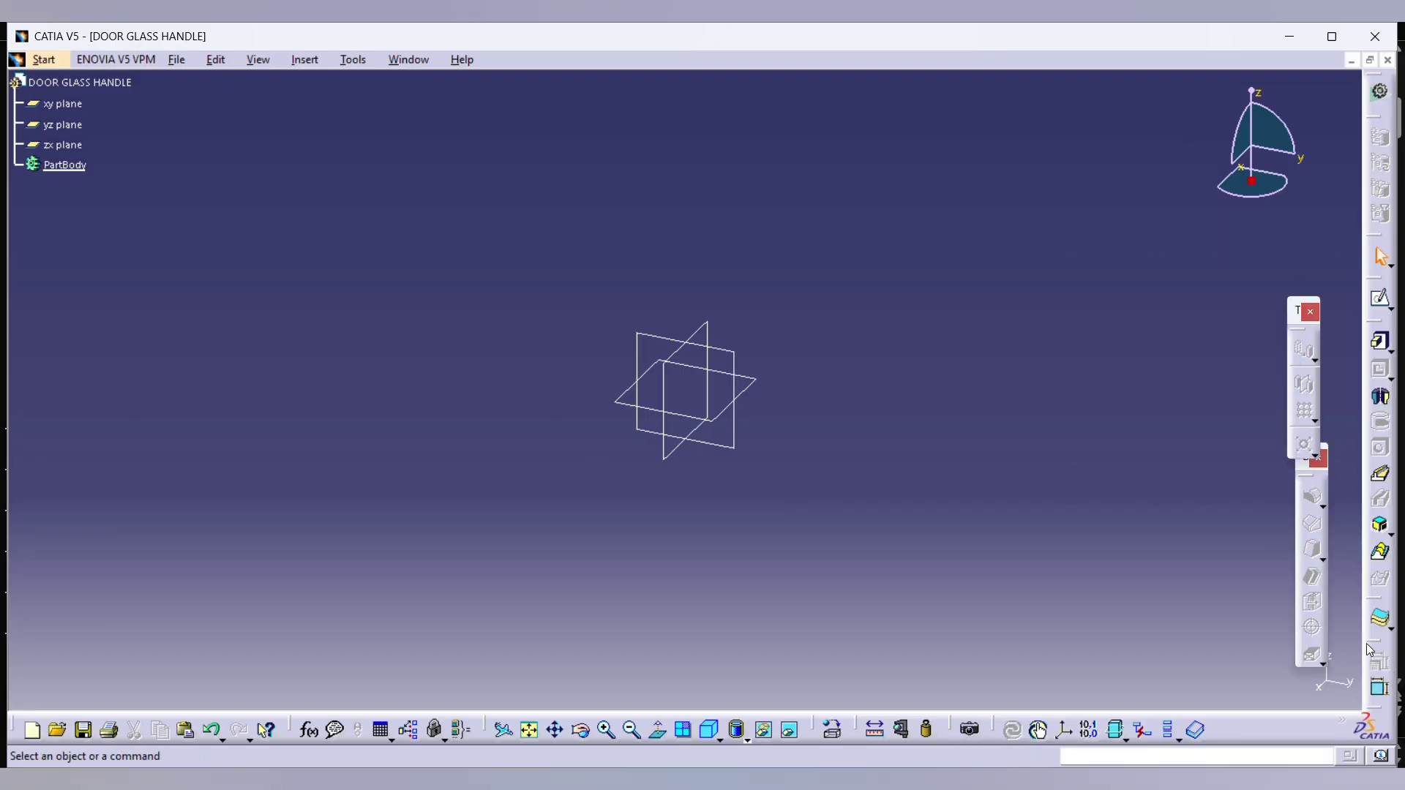
{"action": "left_click_drag", "start_coordinate": [1368, 644], "coordinate": [1247, 423]}
{"action": "left_click_drag", "start_coordinate": [1368, 639], "coordinate": [1285, 302]}
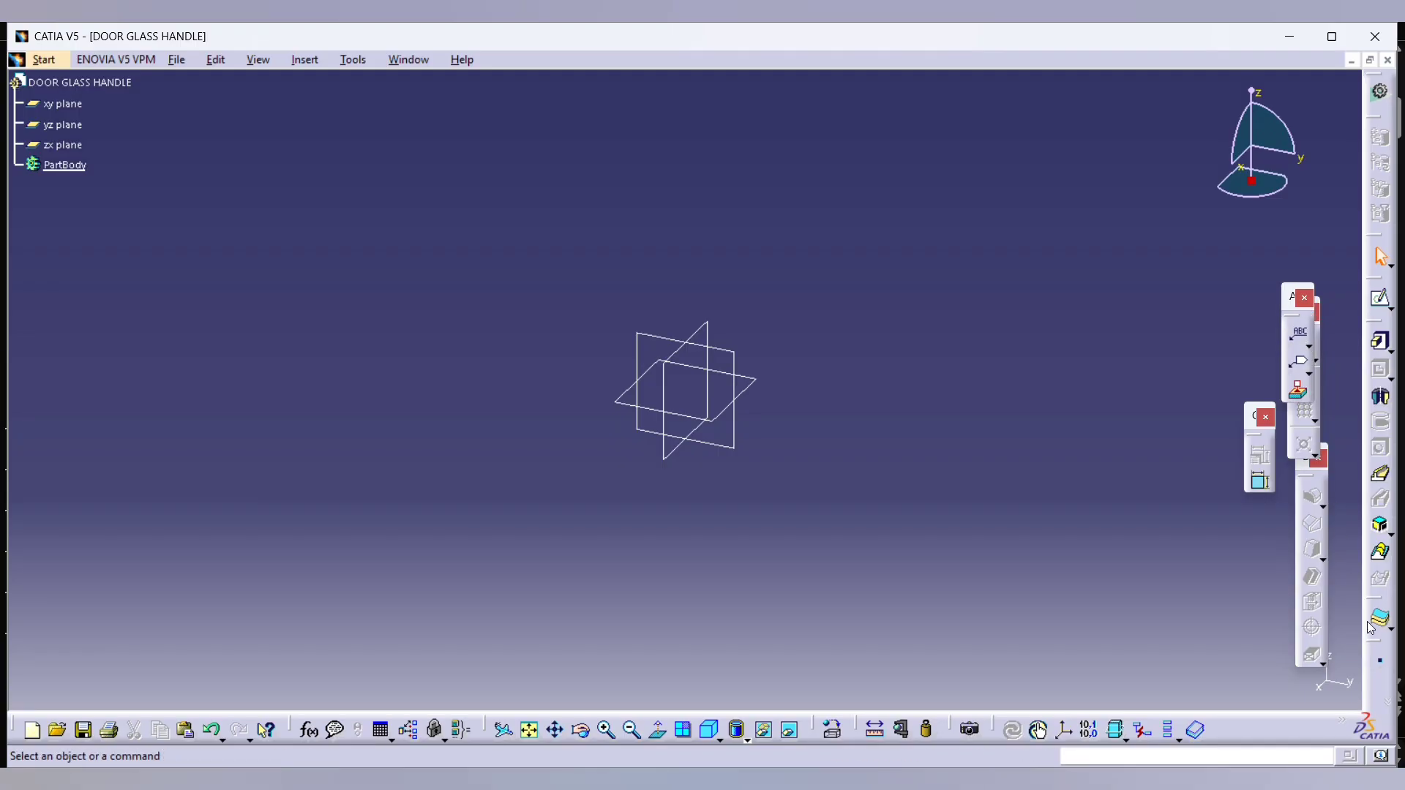
Step: Create a point at coordinates 0, 0, 0 and place a standard axis system with its origin on that point
{"action": "key", "text": "Return"}
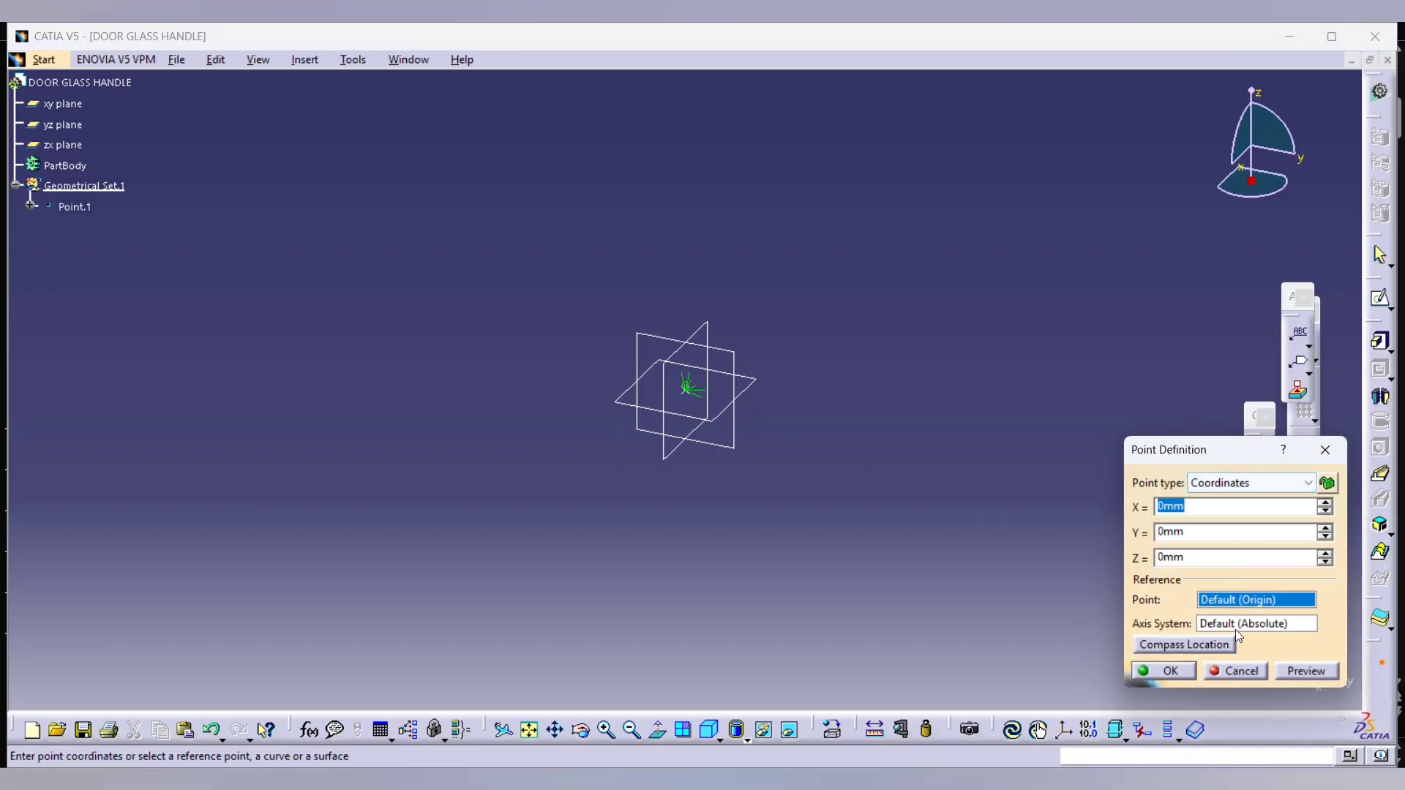
{"action": "left_click", "coordinate": [1178, 671]}
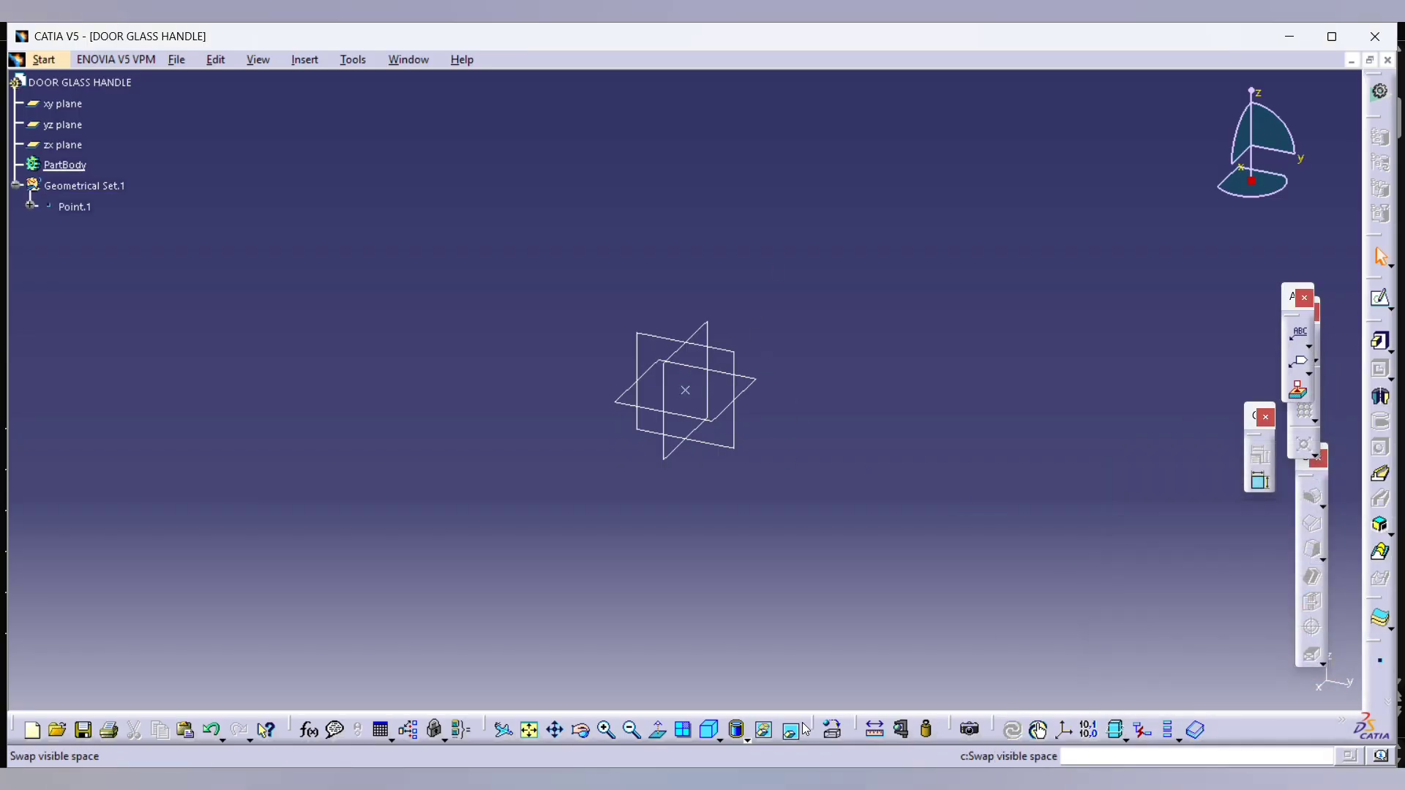
{"action": "left_click", "coordinate": [1064, 730]}
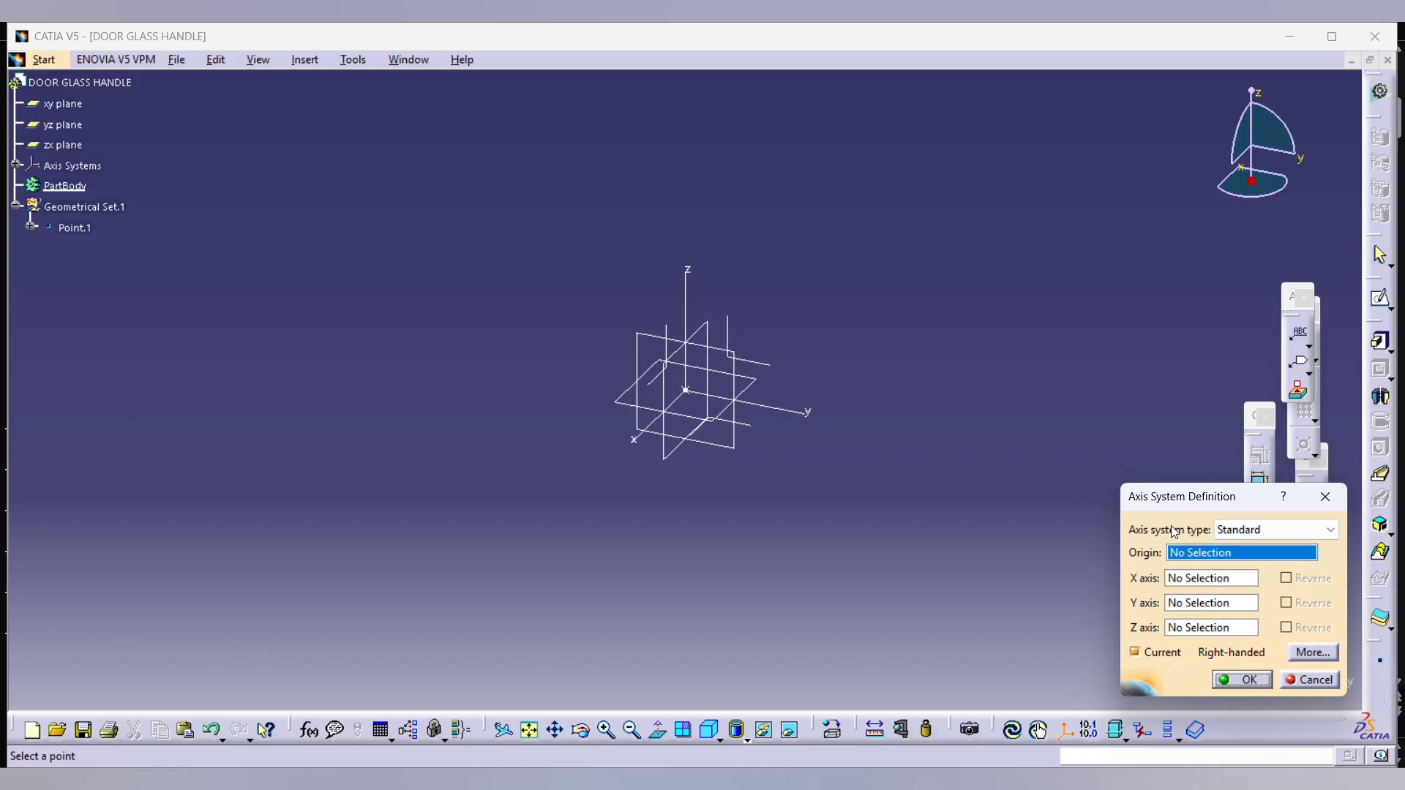
{"action": "left_click", "coordinate": [703, 395]}
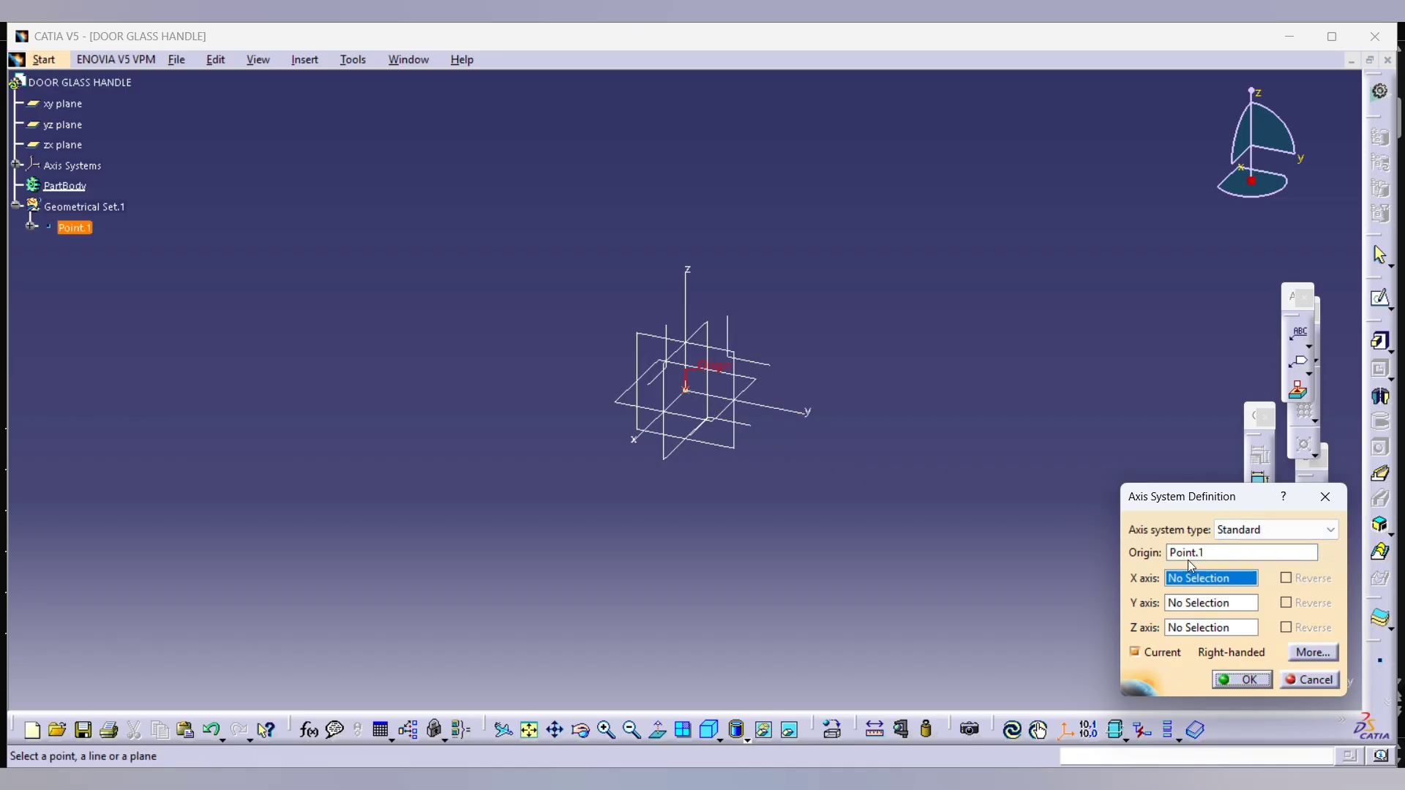
{"action": "left_click", "coordinate": [1234, 681]}
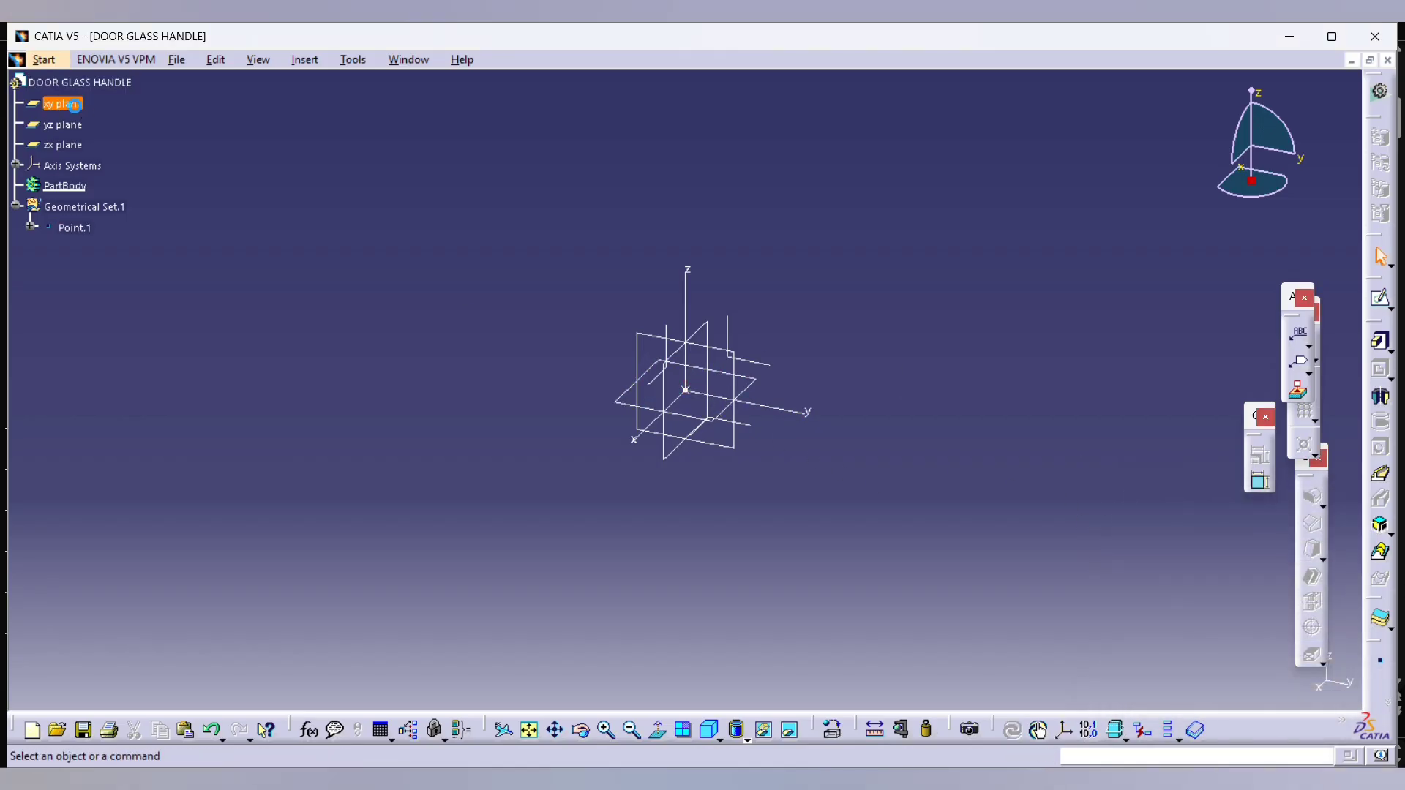
Step: Hide the xy, yz and zx reference planes and set the model to the isometric view
{"action": "right_click", "coordinate": [59, 124]}
{"action": "key", "text": "h"}
{"action": "right_click", "coordinate": [64, 142]}
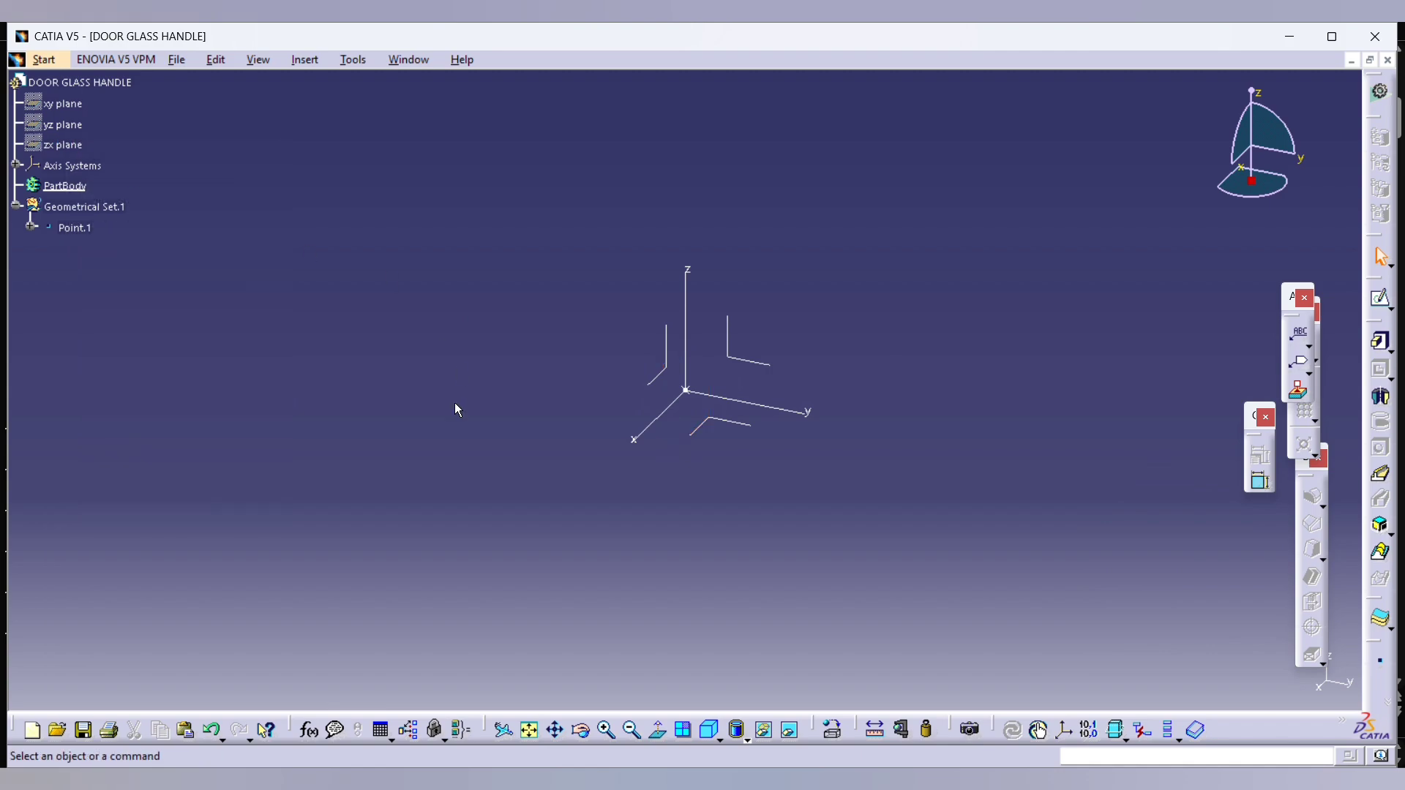
{"action": "left_click", "coordinate": [710, 729]}
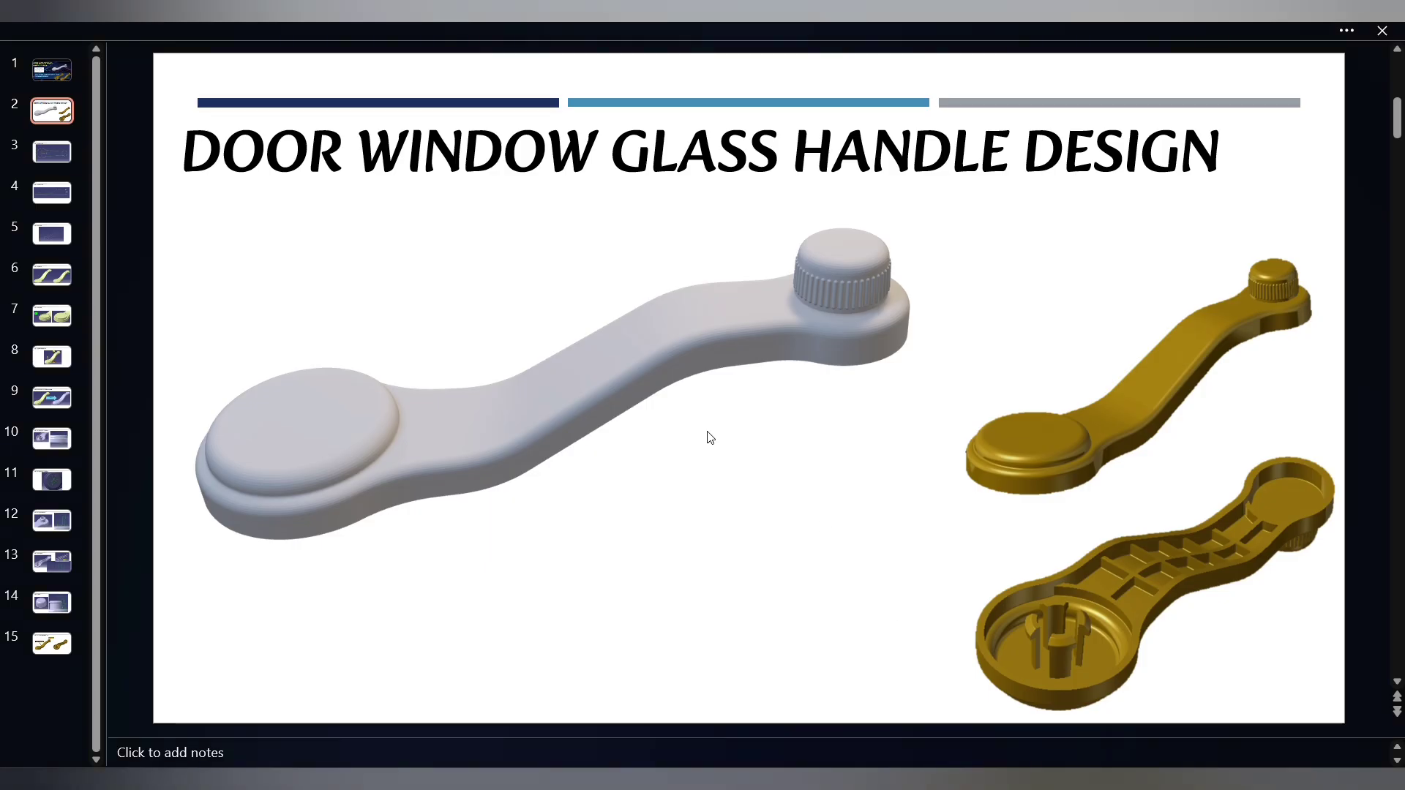
Step: Open a positioned sketch on the axis system's XY plane, with H reversed and the H and V directions swapped
{"action": "scroll", "coordinate": [627, 410], "scroll_direction": "down", "scroll_amount": 1}
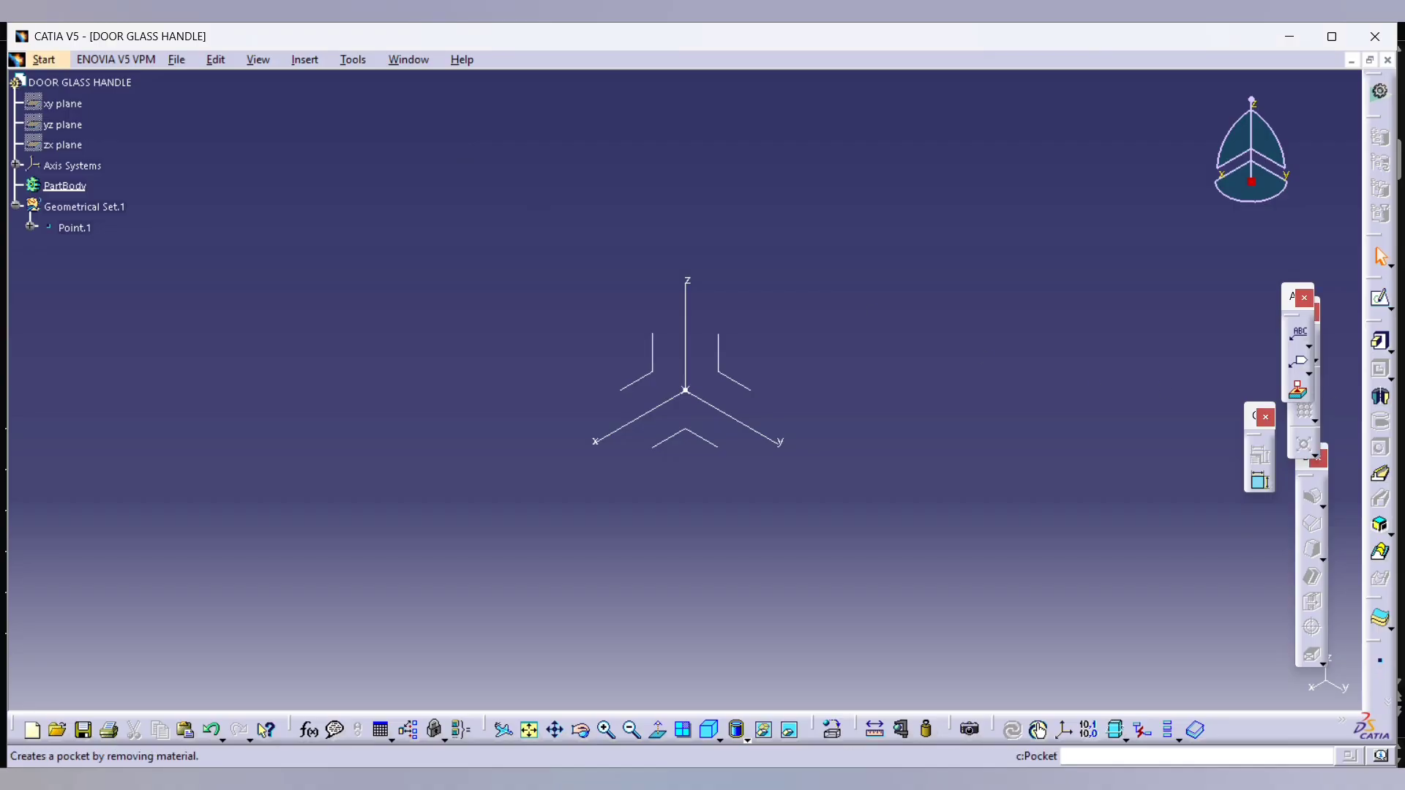
{"action": "left_click", "coordinate": [1391, 309]}
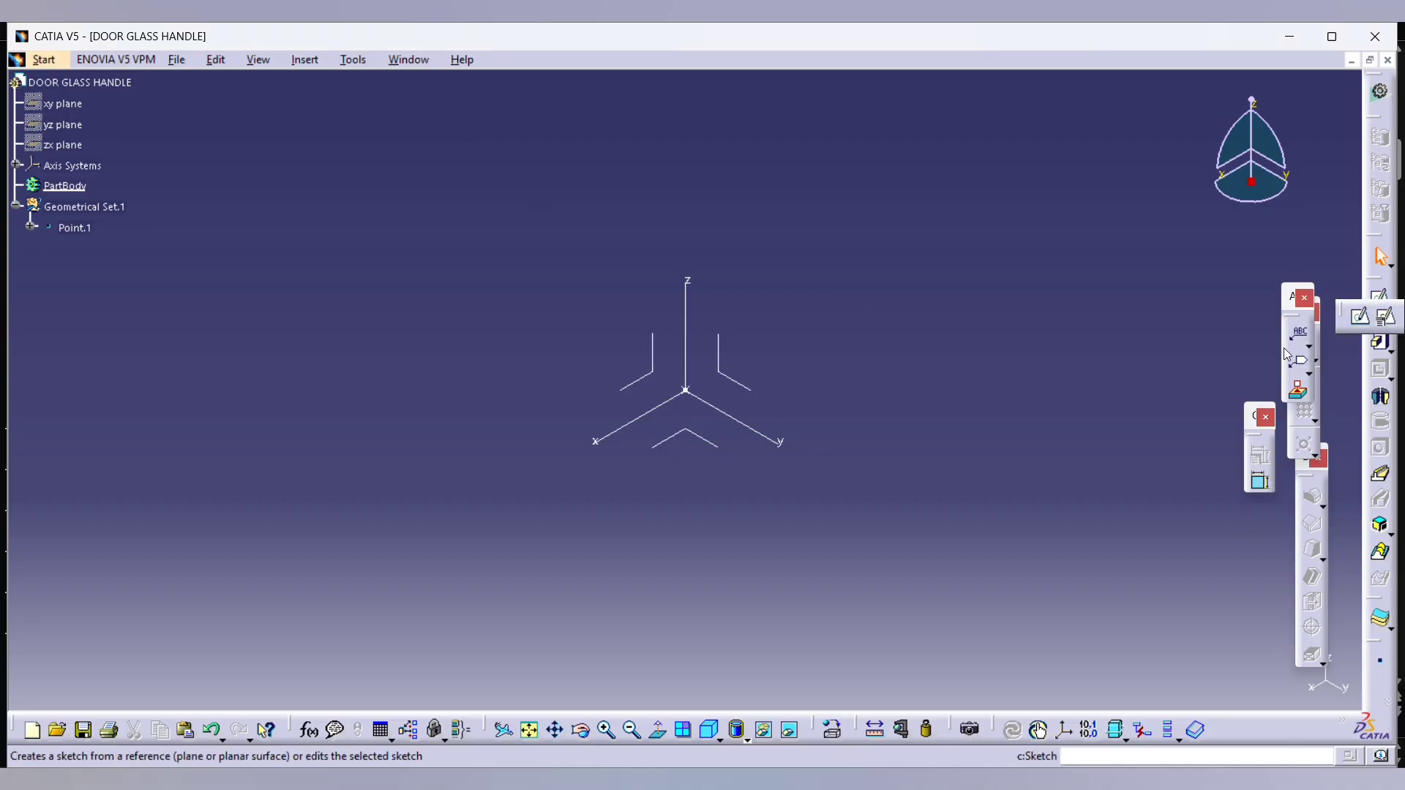
{"action": "left_click", "coordinate": [1385, 317]}
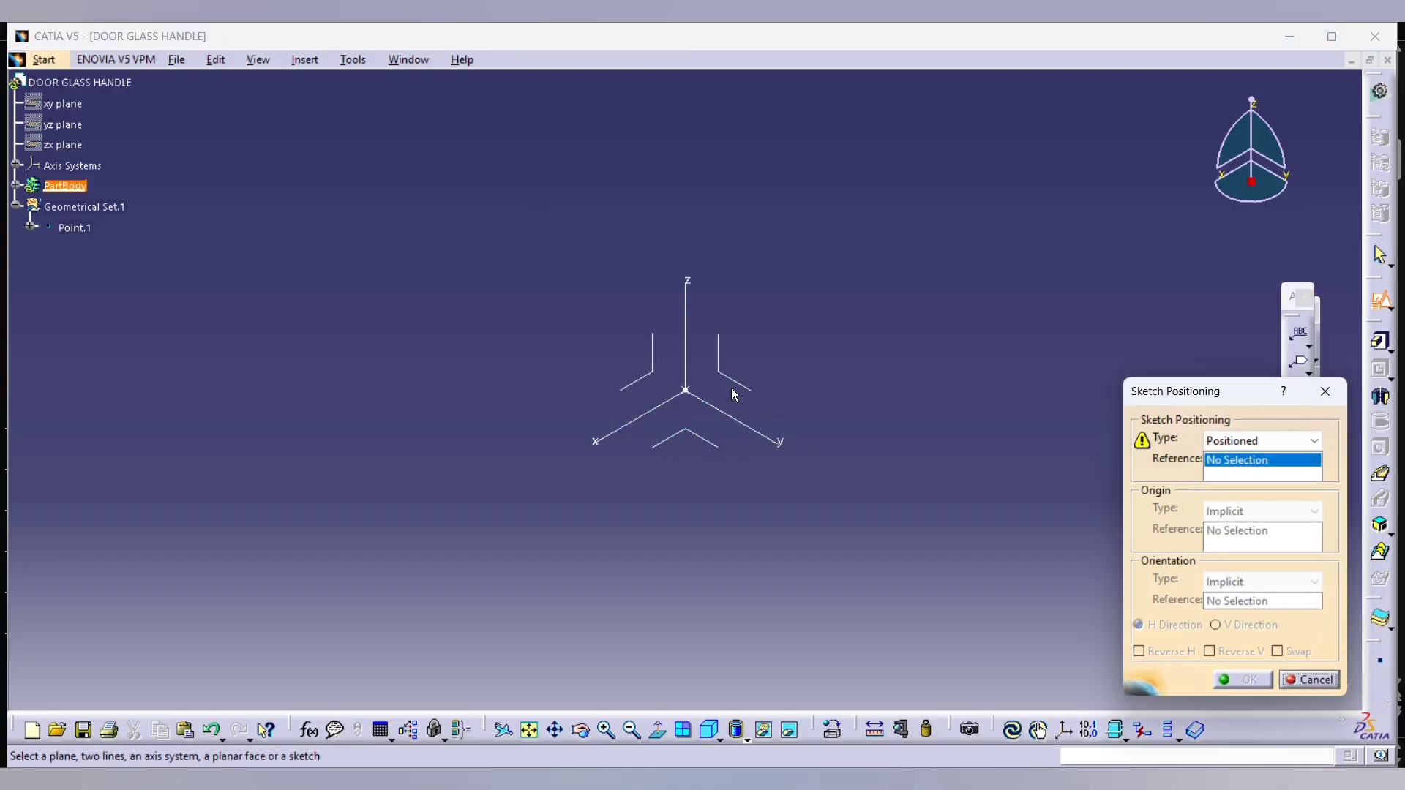
{"action": "left_click", "coordinate": [741, 445]}
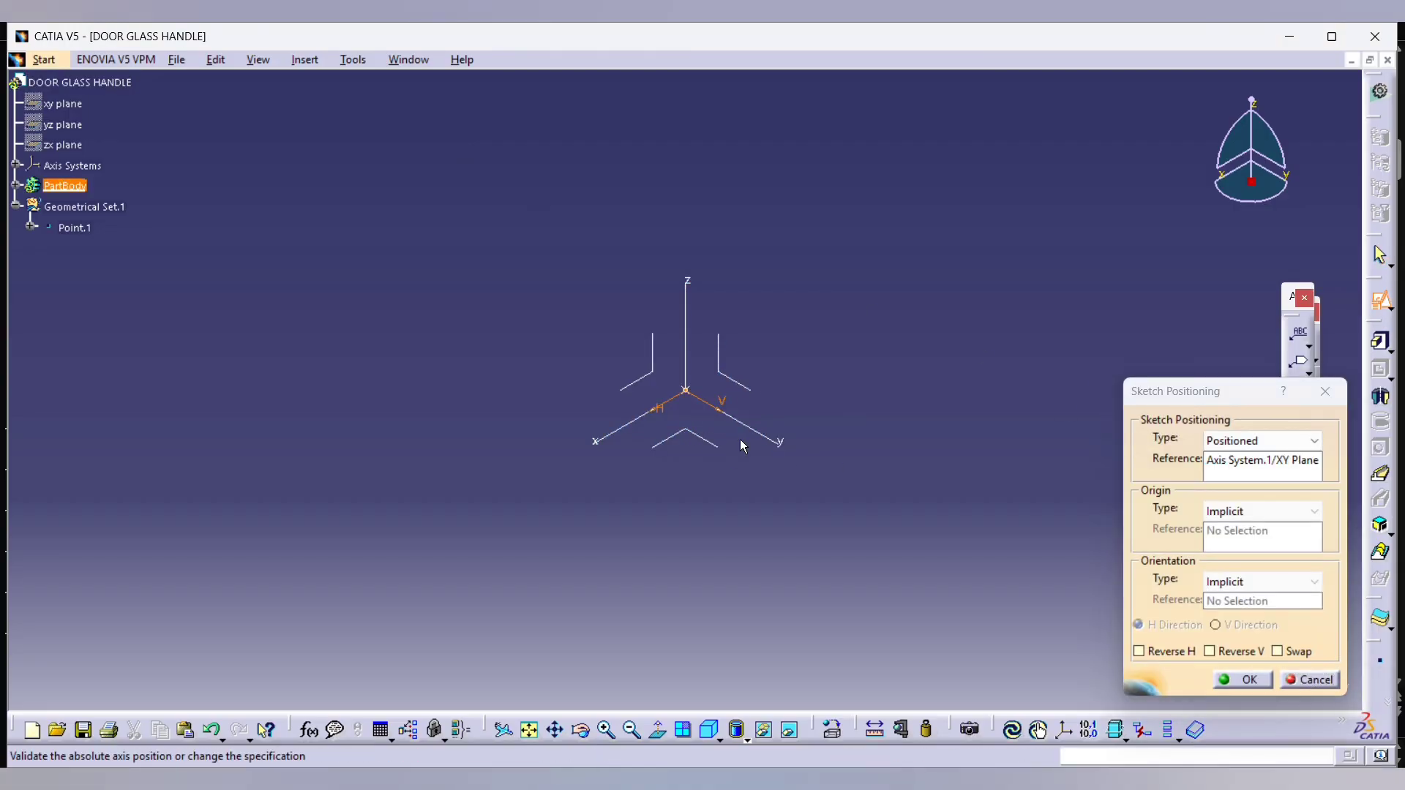
{"action": "left_click", "coordinate": [1171, 657]}
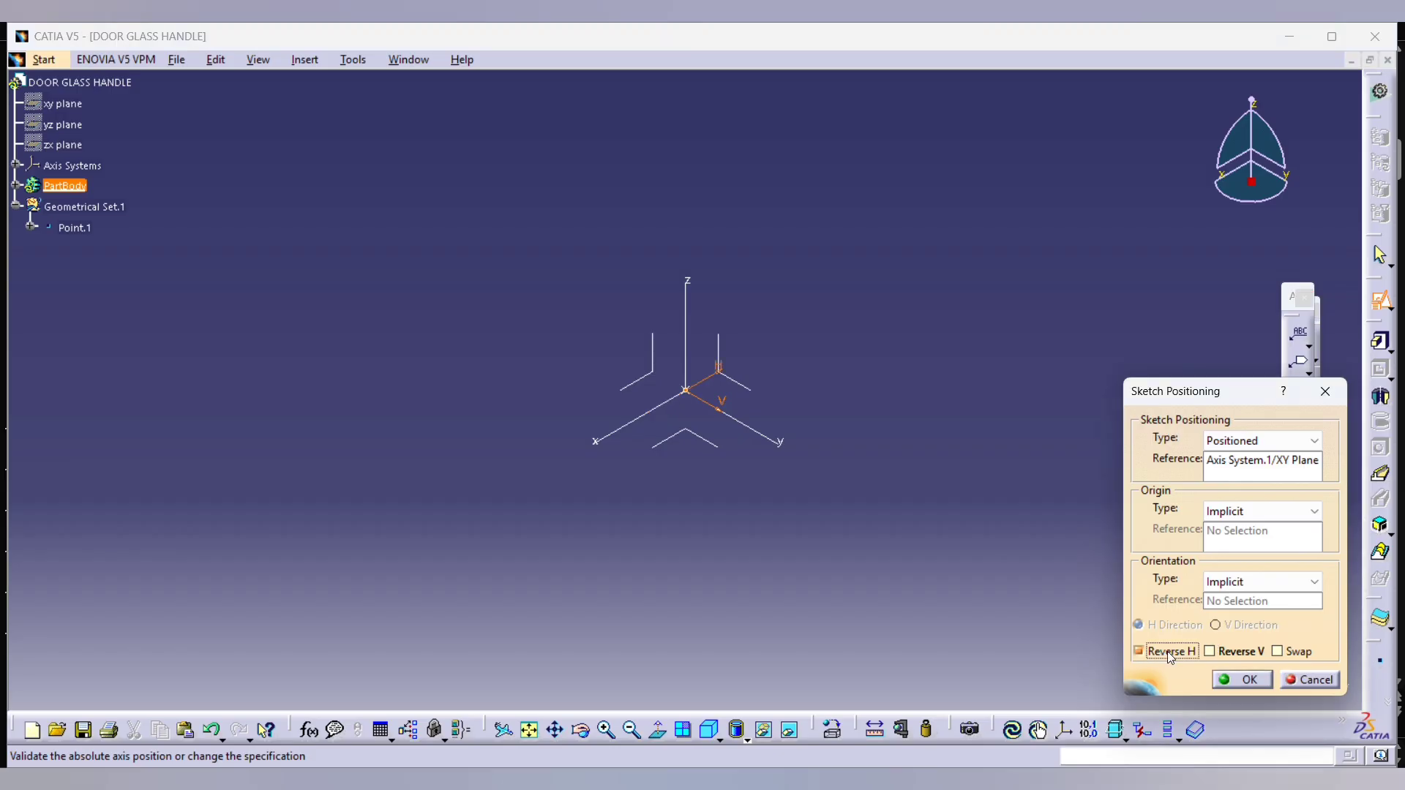
{"action": "left_click", "coordinate": [1254, 677]}
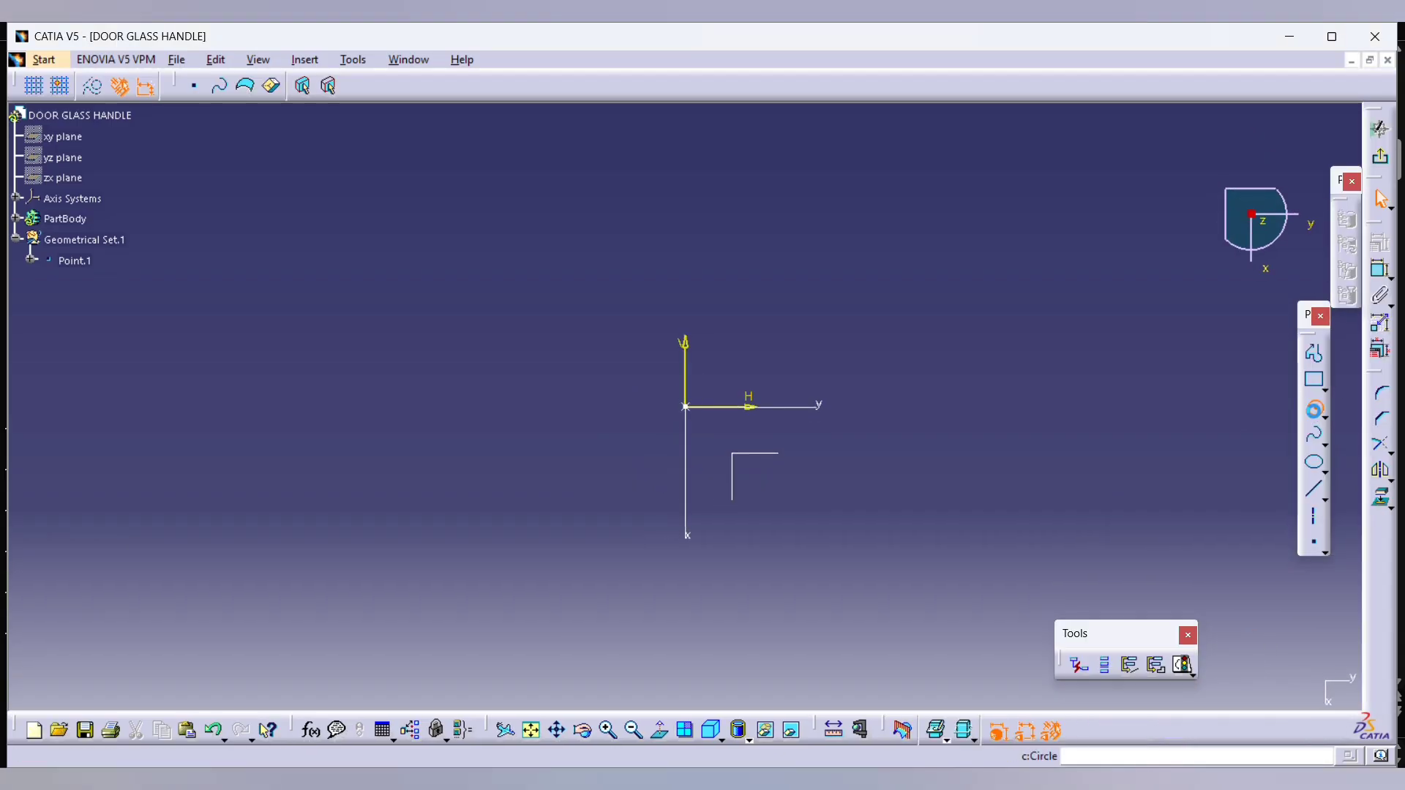
Step: Sketch a circle about 106 mm in diameter at the origin and another about 52 mm on the horizontal axis, about 238 mm away
{"action": "left_click", "coordinate": [685, 406]}
{"action": "left_click", "coordinate": [782, 307]}
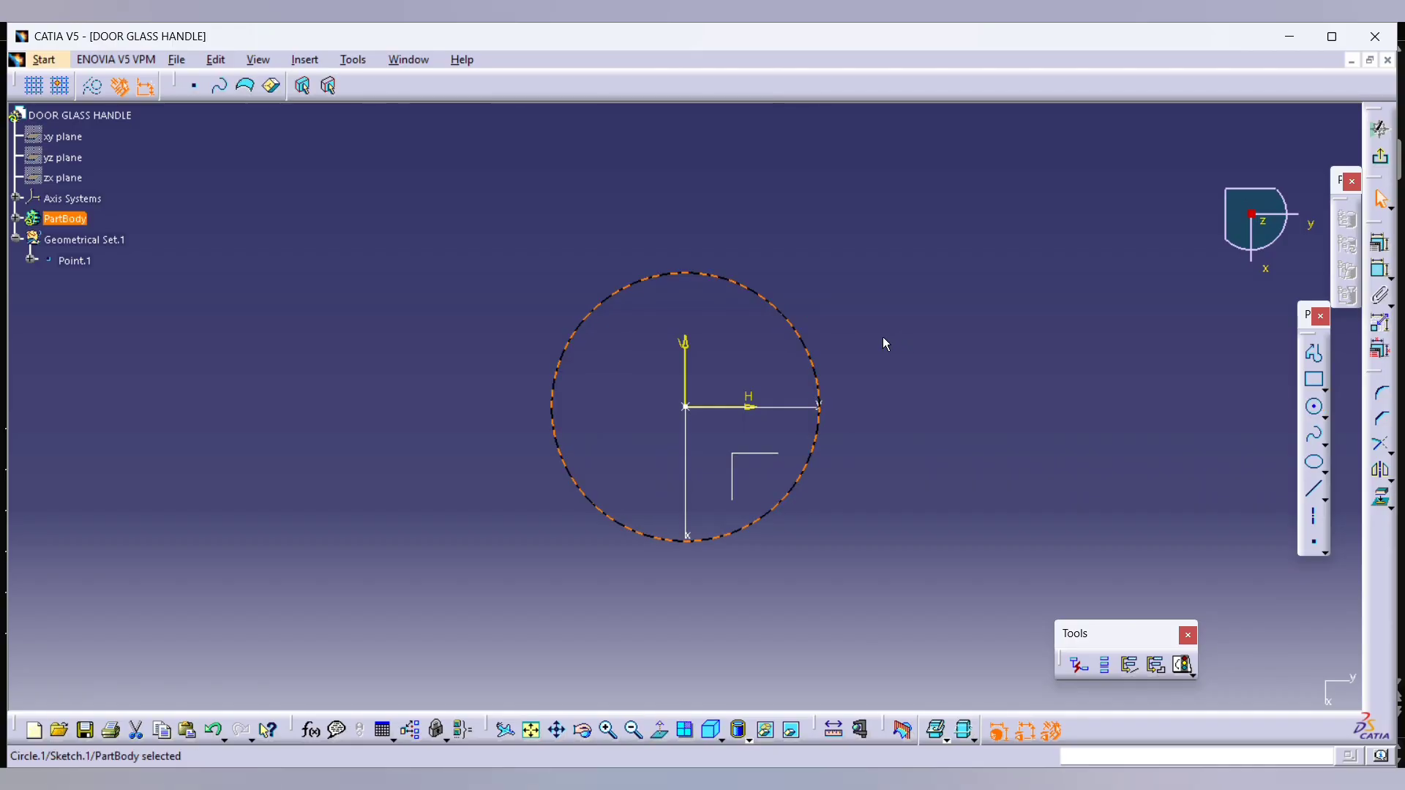
{"action": "middle_click_drag", "start_coordinate": [883, 338], "coordinate": [684, 379]}
{"action": "left_click", "coordinate": [1250, 408]}
{"action": "left_click", "coordinate": [1305, 407]}
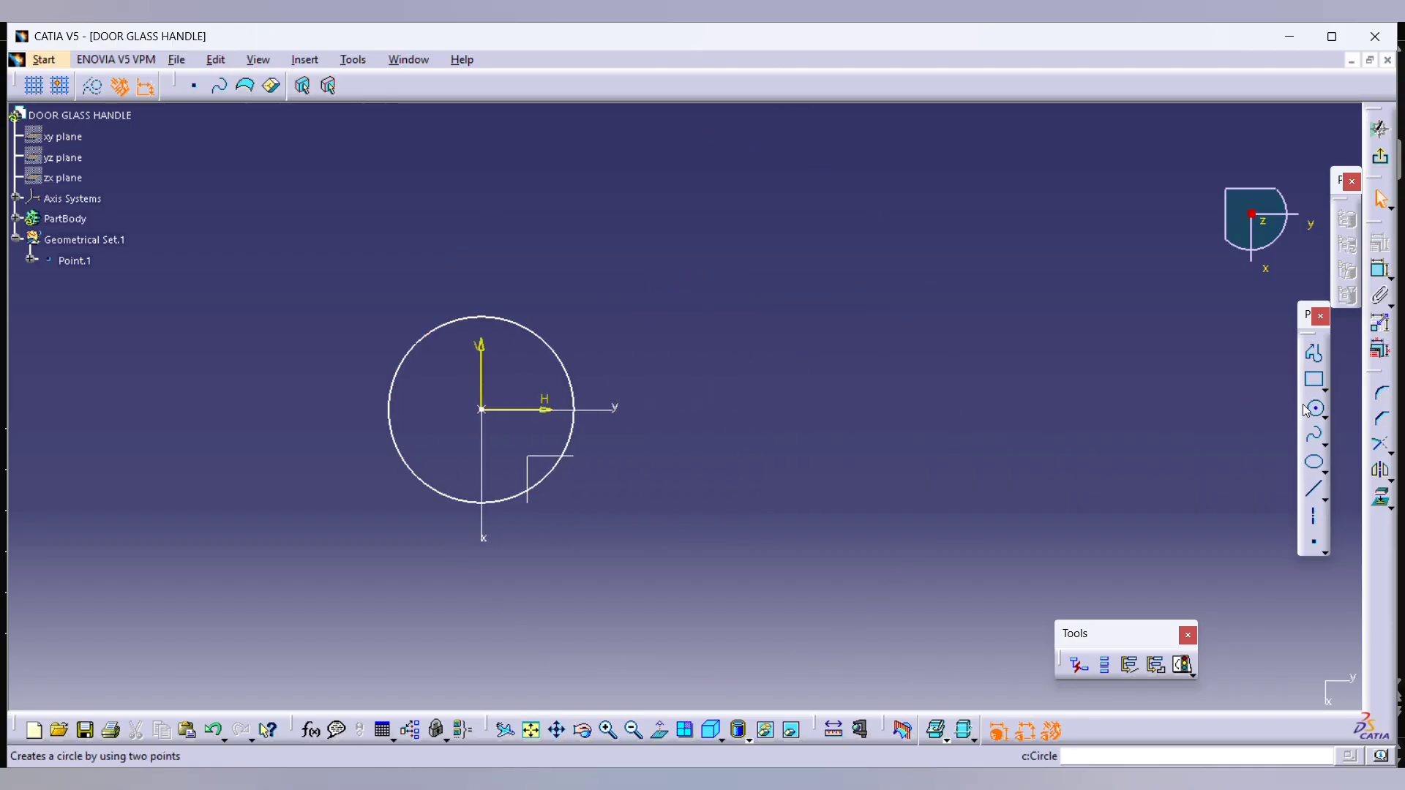
{"action": "left_click", "coordinate": [897, 409]}
{"action": "left_click", "coordinate": [940, 392]}
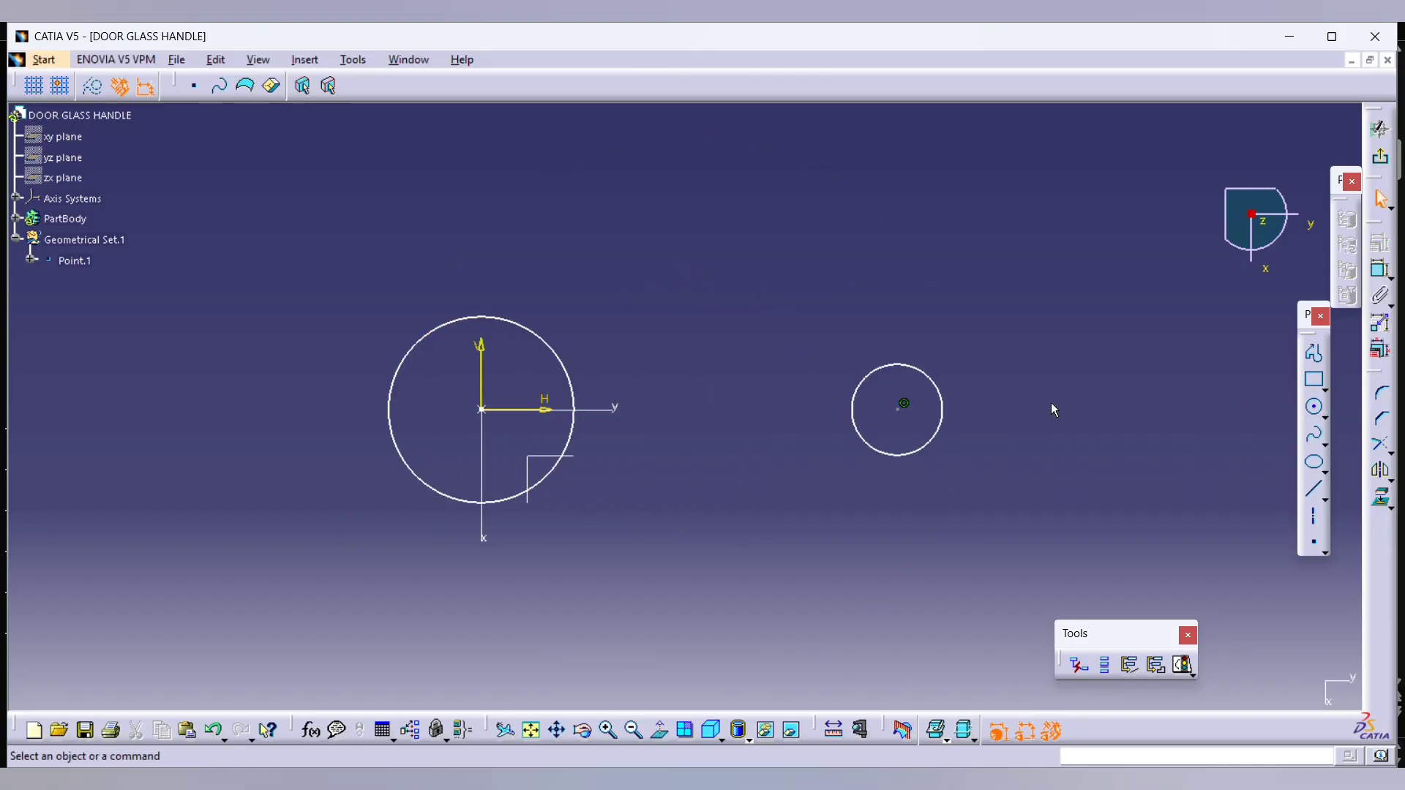
Step: Check the basic sketch on the reference slide and dimension the origin circle to a diameter of 40 mm
{"action": "key", "text": "alt+Tab"}
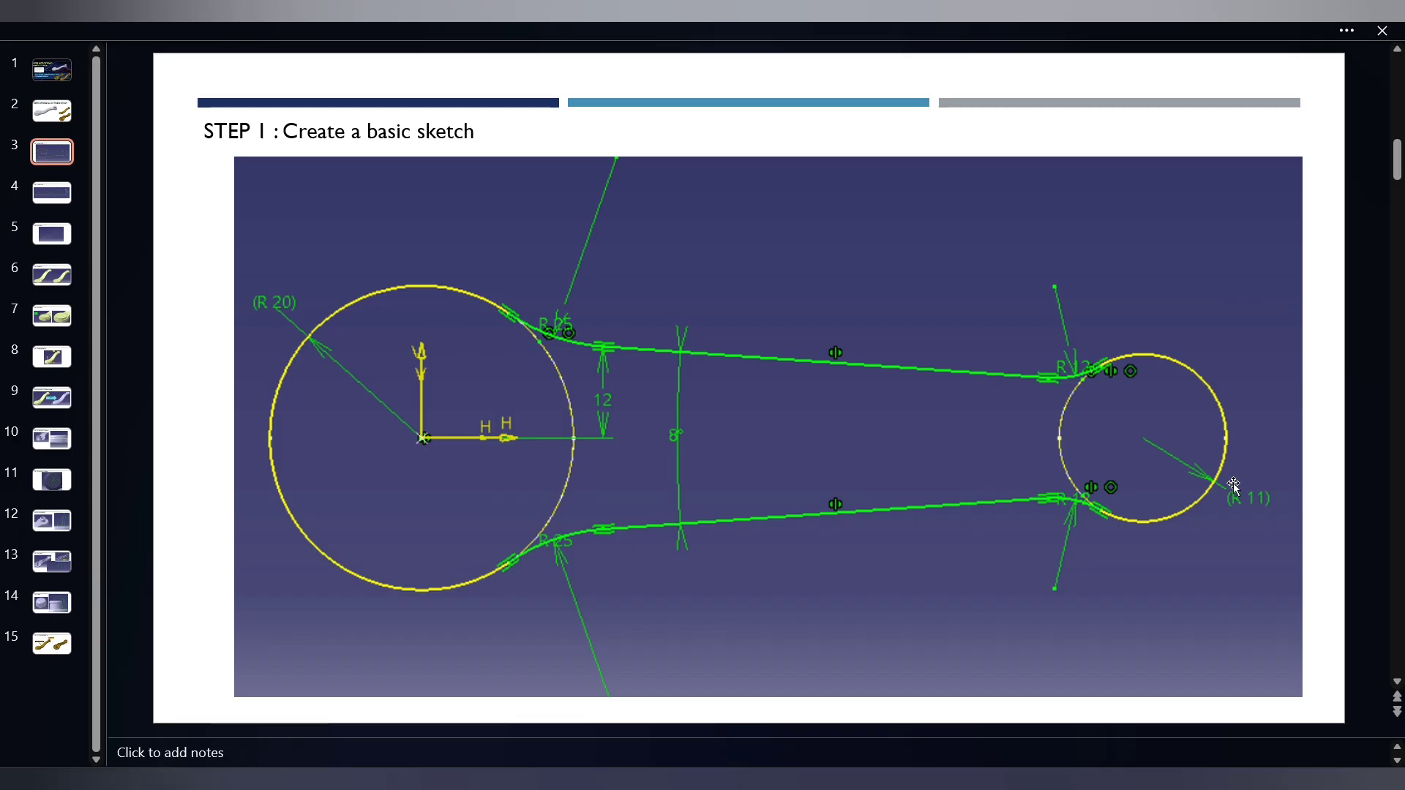
{"action": "key", "text": "alt+Tab"}
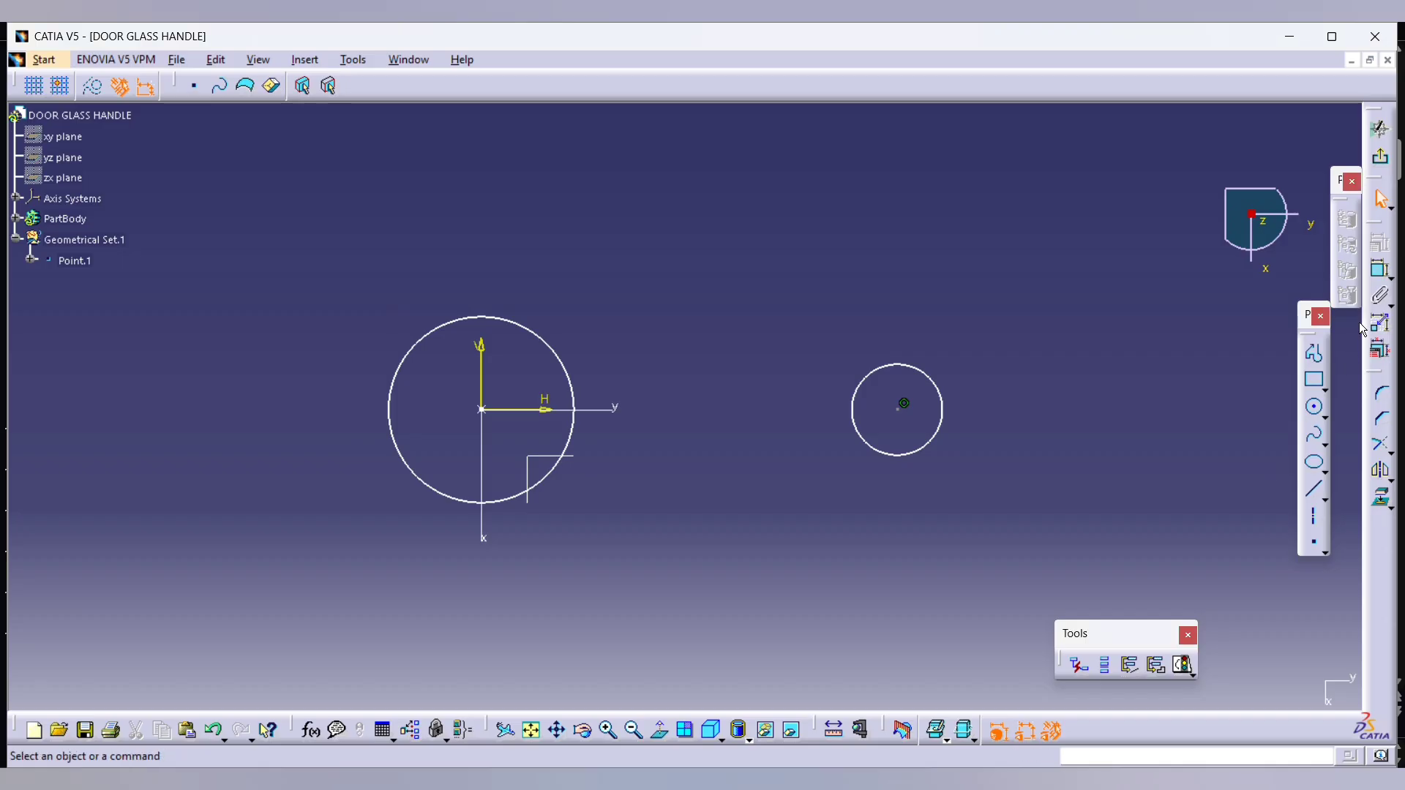
{"action": "left_click", "coordinate": [454, 328]}
{"action": "left_click", "coordinate": [366, 273]}
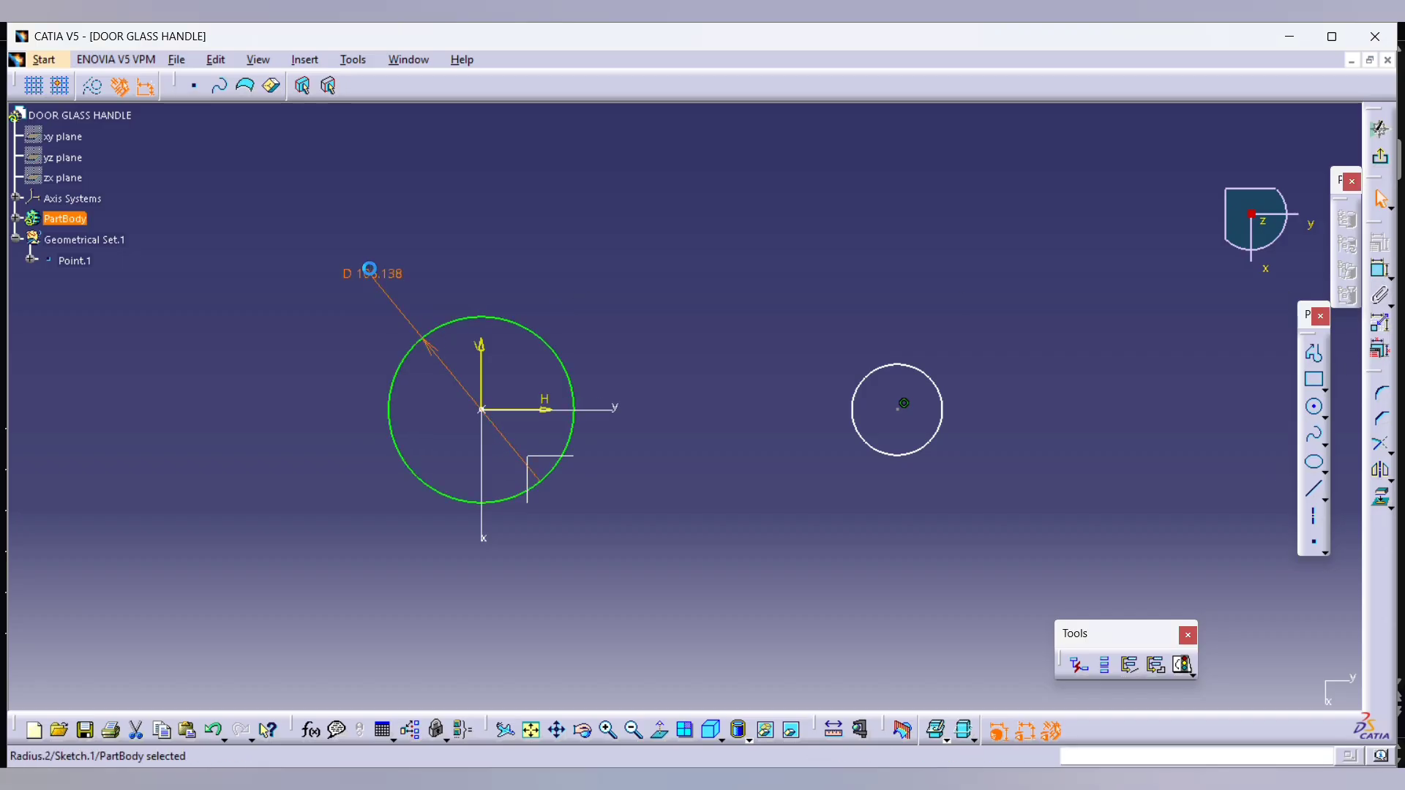
{"action": "double_click", "coordinate": [373, 277]}
{"action": "key", "text": "Return"}
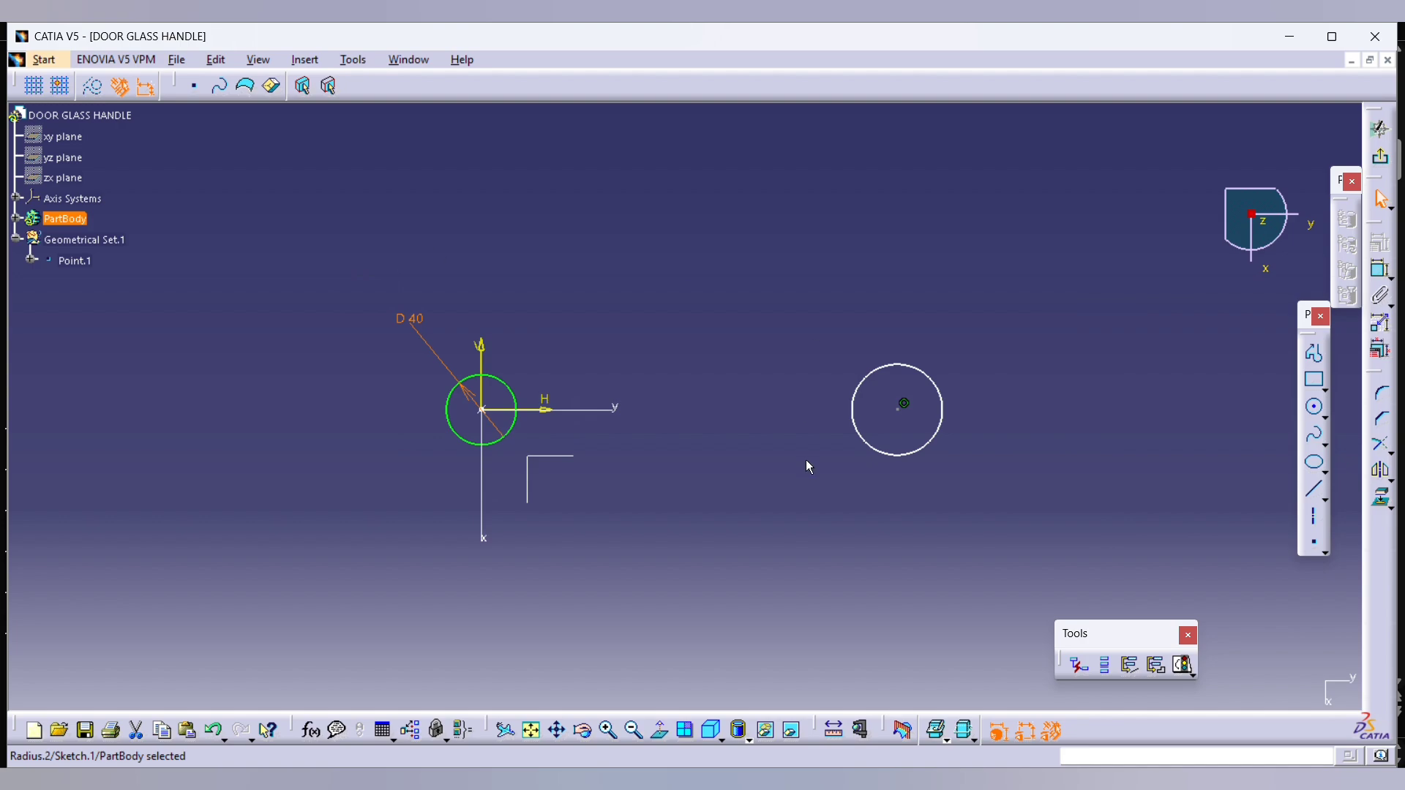
Step: Dimension the second circle on the horizontal axis to a diameter of 22 mm
{"action": "left_click", "coordinate": [906, 453]}
{"action": "left_click", "coordinate": [1379, 268]}
{"action": "left_click", "coordinate": [1102, 415]}
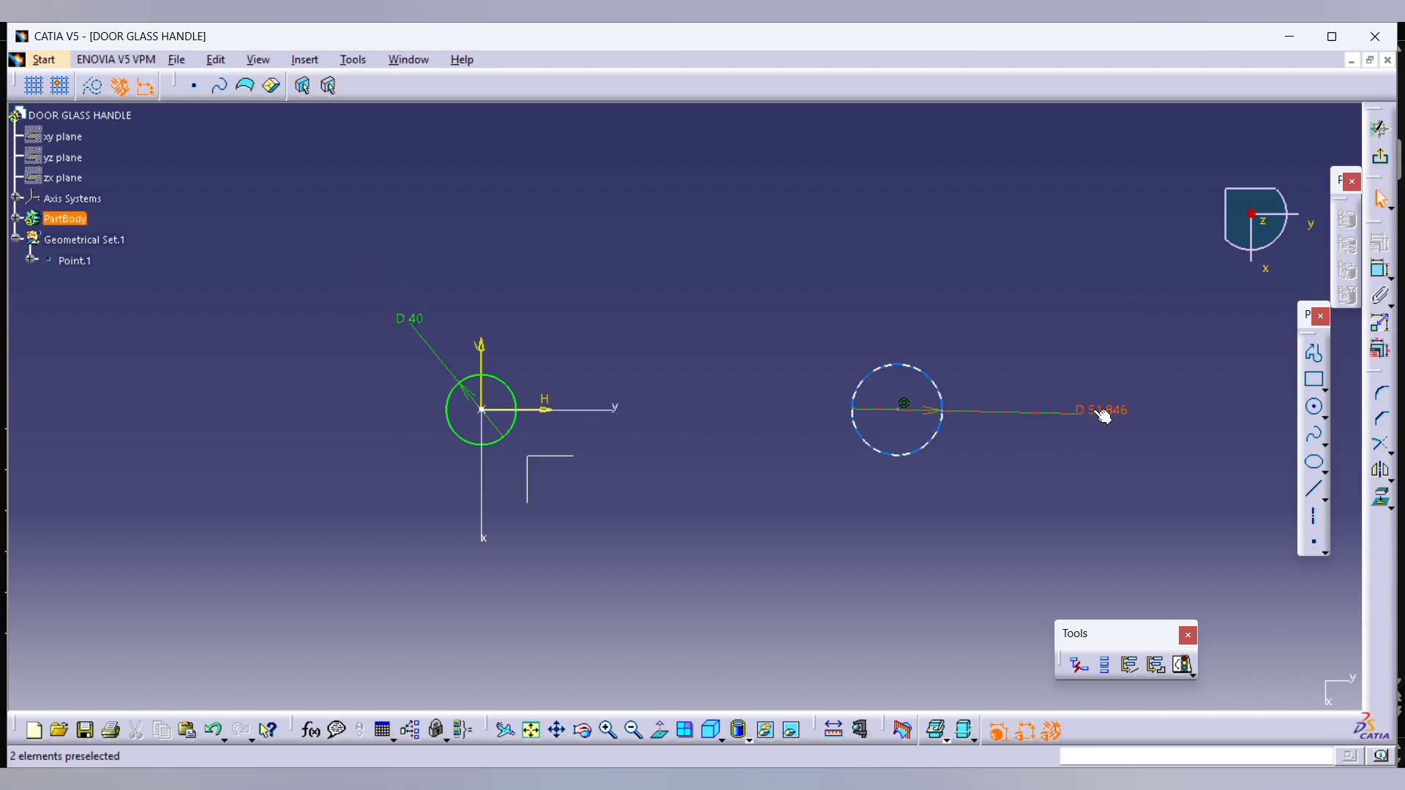
{"action": "double_click", "coordinate": [1104, 415]}
{"action": "type", "text": "22mm"}
{"action": "key", "text": "Return"}
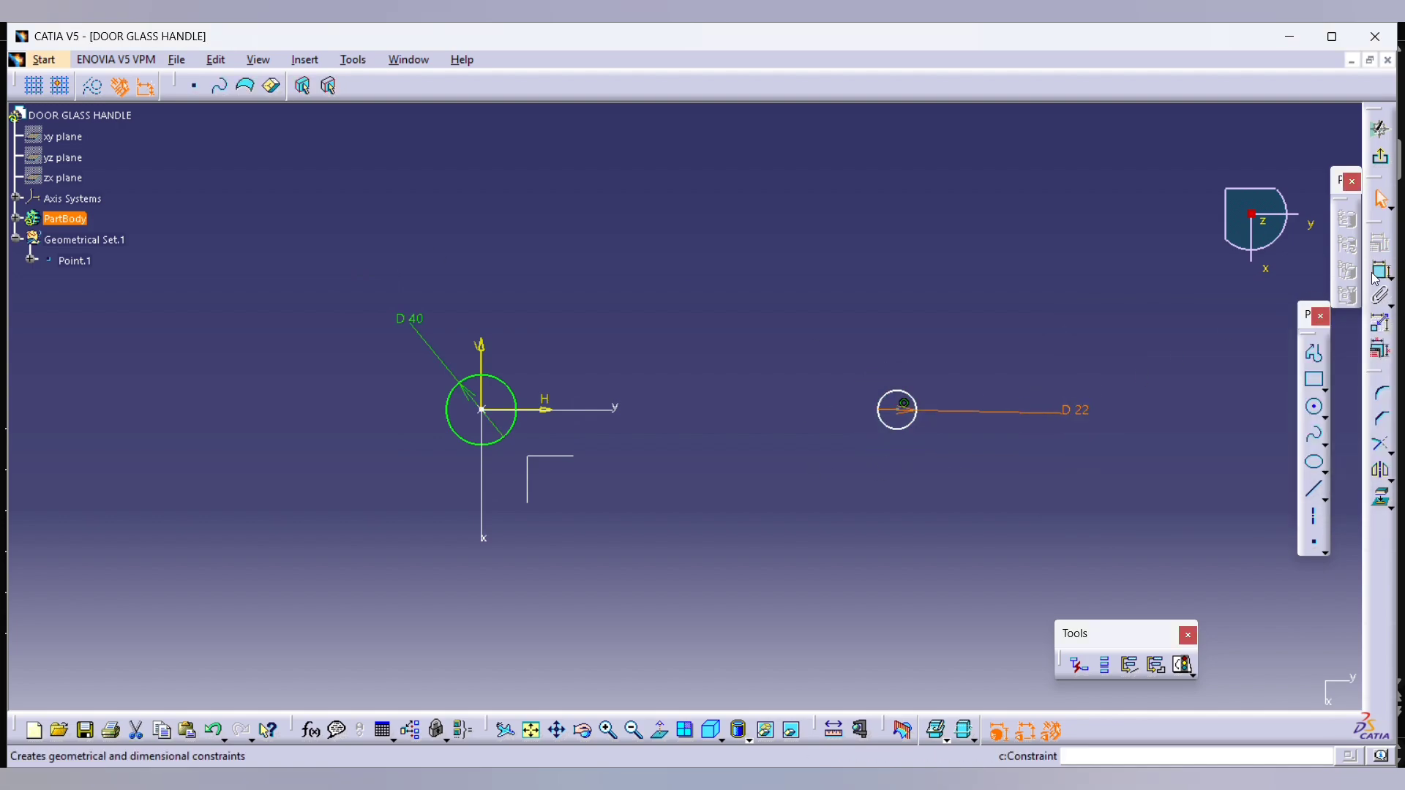
Step: Dimension the centre distance between the two circles and set it to 95 mm
{"action": "left_click", "coordinate": [494, 359]}
{"action": "left_click", "coordinate": [905, 404]}
{"action": "left_click", "coordinate": [597, 289]}
{"action": "double_click", "coordinate": [596, 289]}
{"action": "type", "text": "95"}
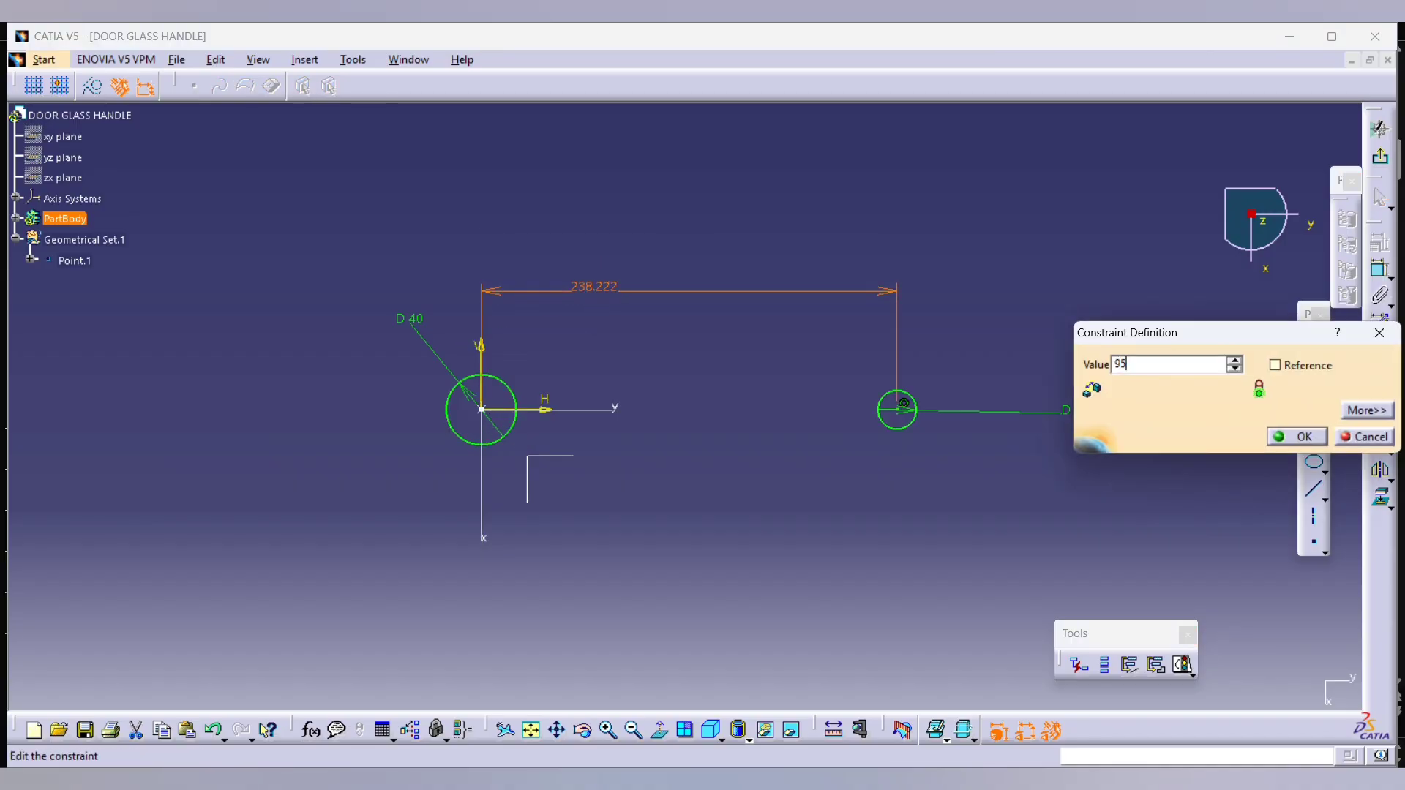
{"action": "key", "text": "Return"}
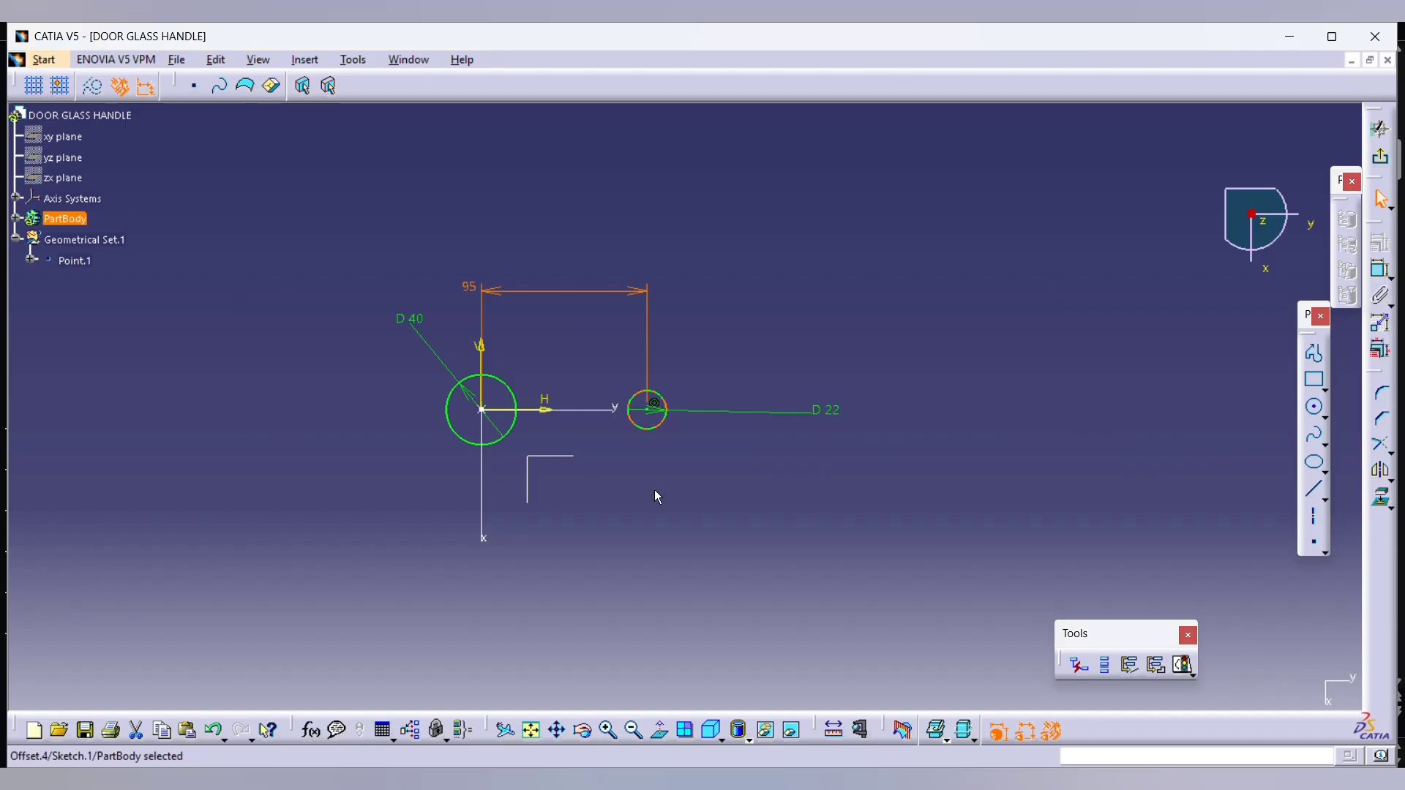
Step: Move the 95 mm centre distance dimension down, closer to the two circles
{"action": "middle_click_drag", "start_coordinate": [616, 435], "coordinate": [617, 300]}
{"action": "mouse_move", "coordinate": [492, 339]}
{"action": "middle_mouse_down"}
{"action": "mouse_move", "coordinate": [696, 358]}
{"action": "mouse_move", "coordinate": [712, 406]}
{"action": "middle_mouse_up"}
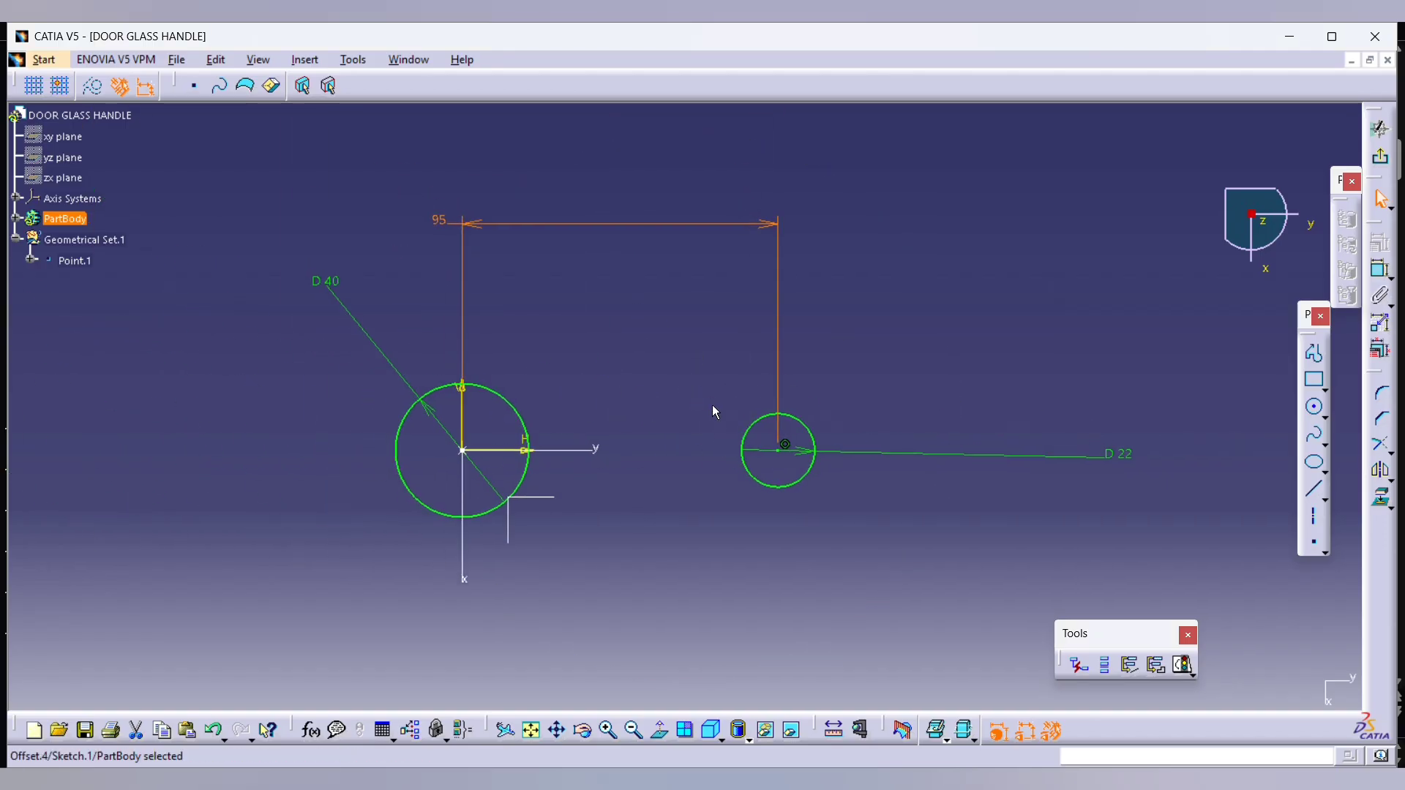
{"action": "left_click", "coordinate": [713, 405]}
{"action": "left_click_drag", "start_coordinate": [464, 228], "coordinate": [497, 291]}
{"action": "middle_click_drag", "start_coordinate": [840, 325], "coordinate": [876, 323]}
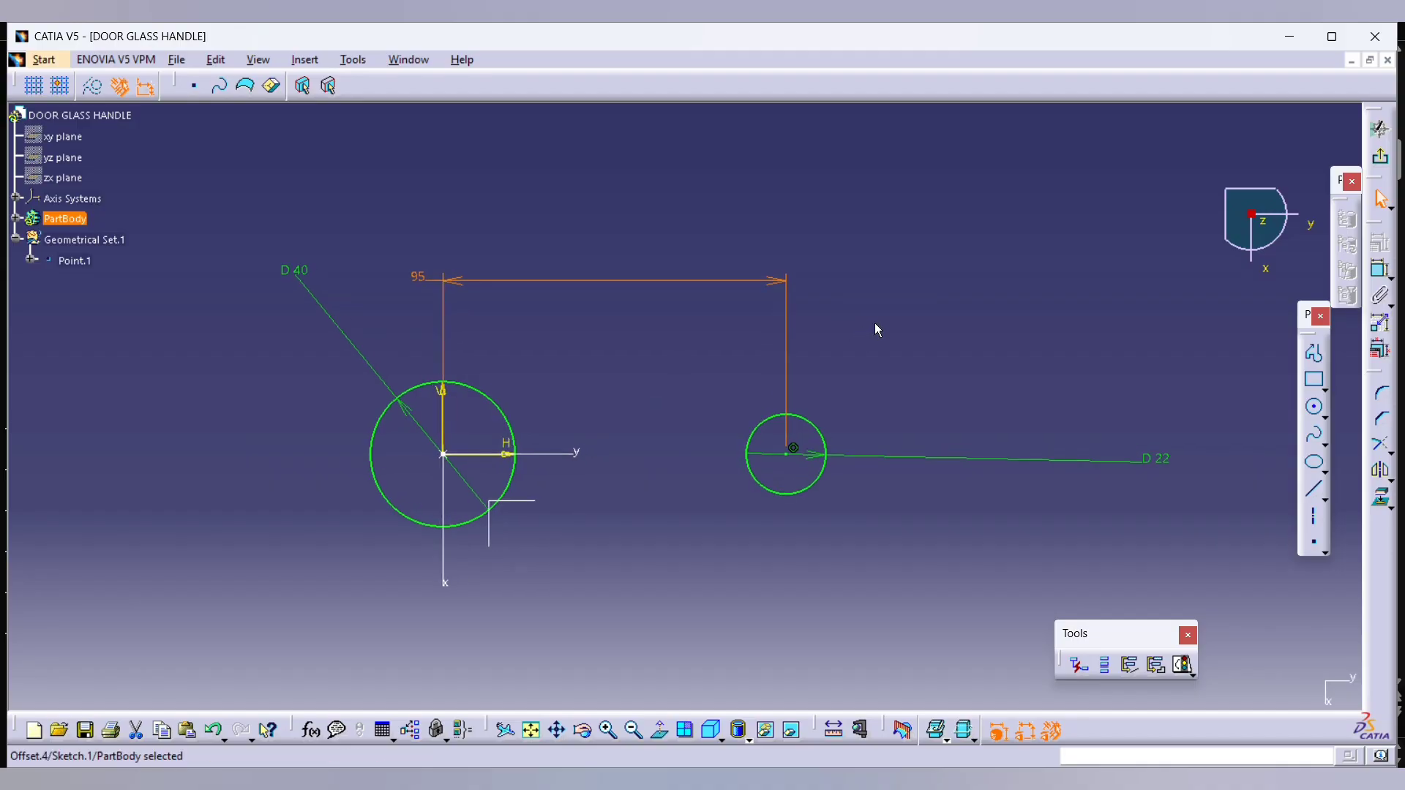
{"action": "left_click", "coordinate": [1320, 356]}
{"action": "mouse_move", "coordinate": [585, 410]}
{"action": "middle_mouse_down"}
{"action": "mouse_move", "coordinate": [541, 407]}
{"action": "mouse_move", "coordinate": [695, 340]}
{"action": "middle_mouse_up"}
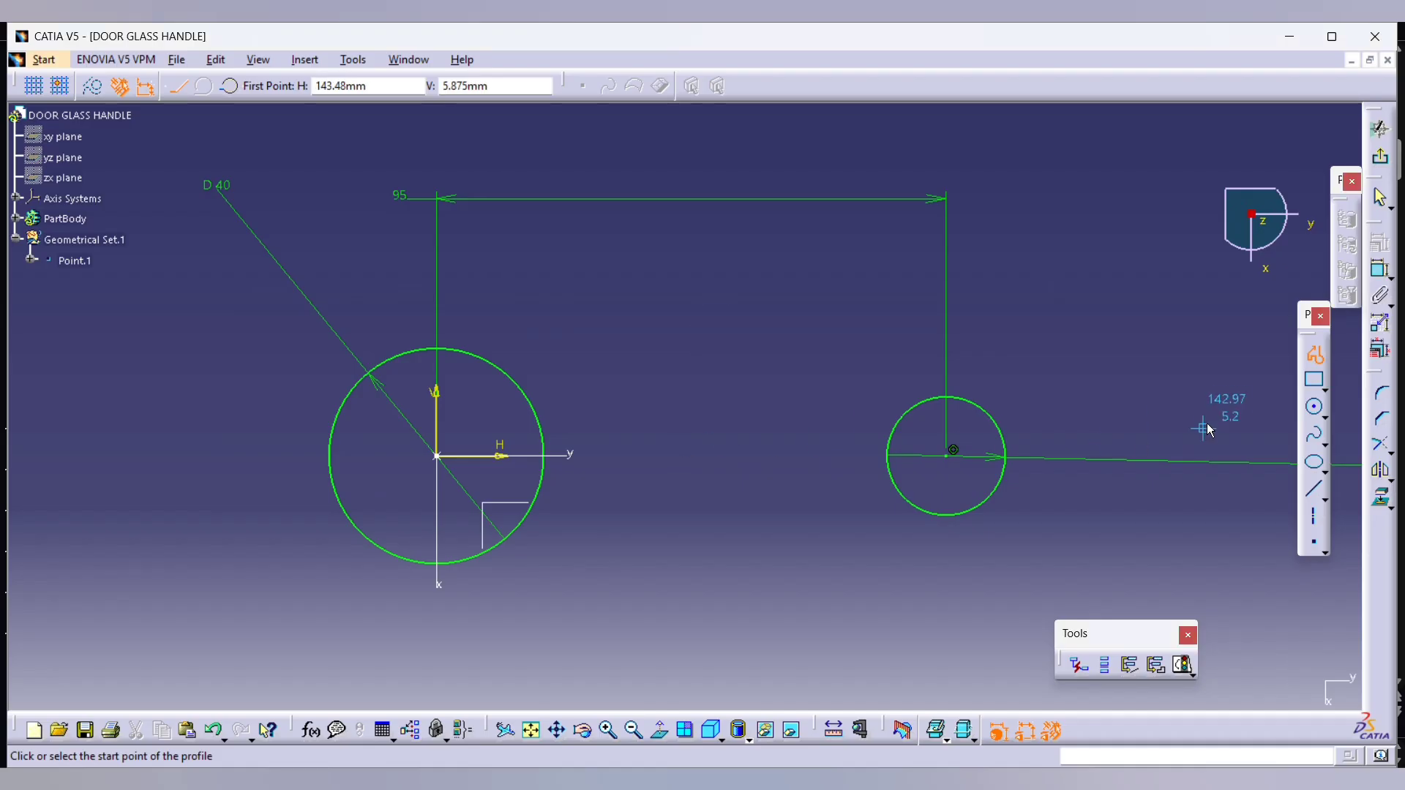
{"action": "left_click", "coordinate": [569, 350]}
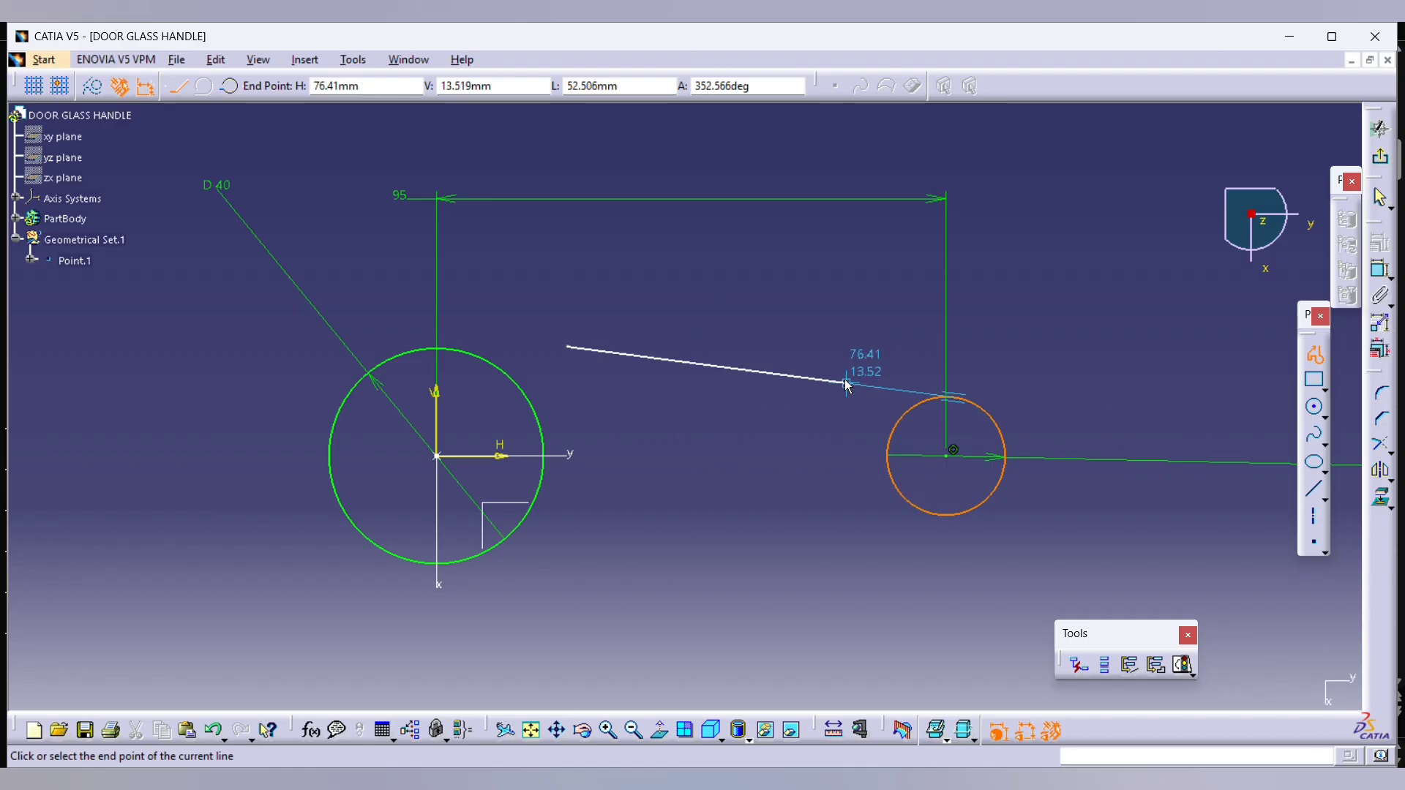
{"action": "left_click", "coordinate": [1090, 415]}
{"action": "key", "text": "Escape"}
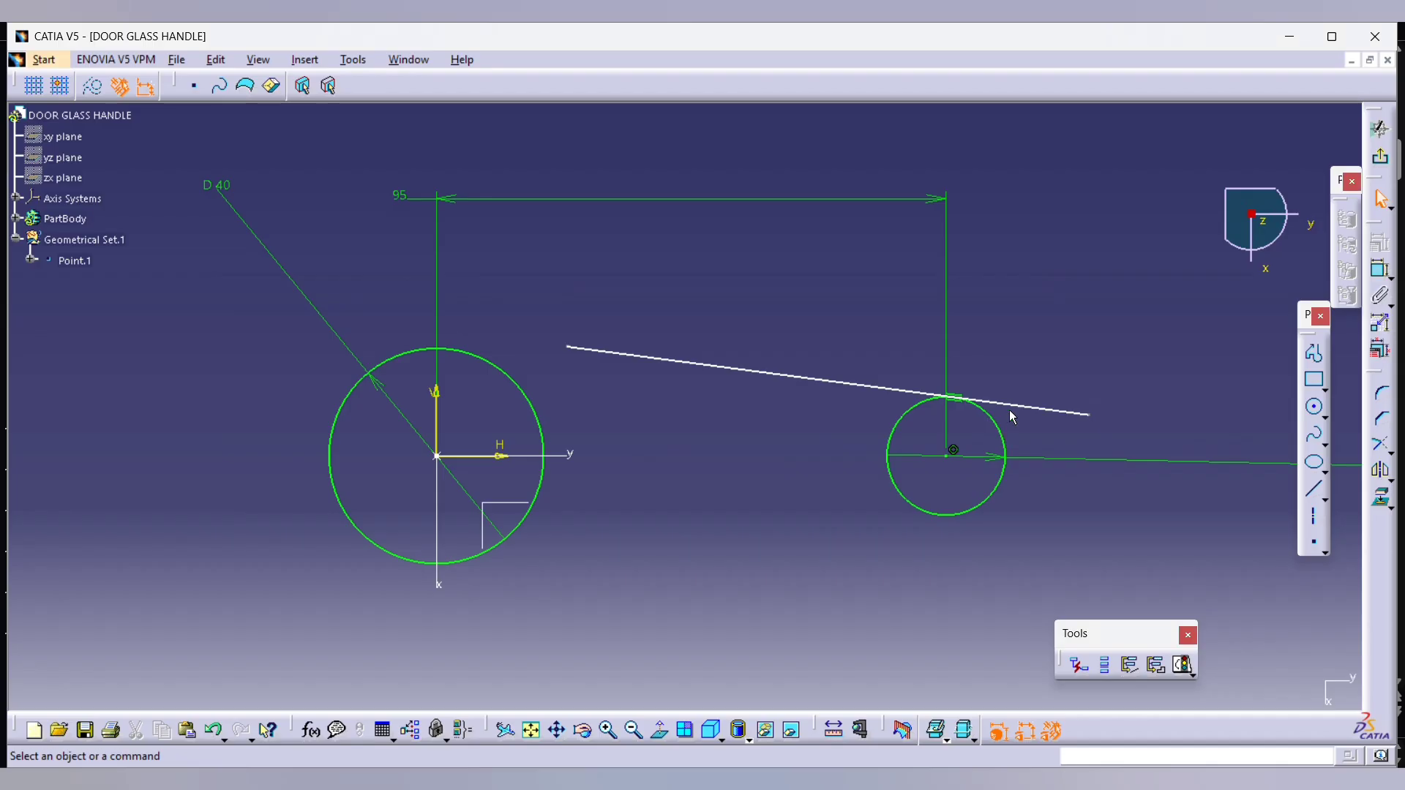
{"action": "left_click", "coordinate": [998, 403]}
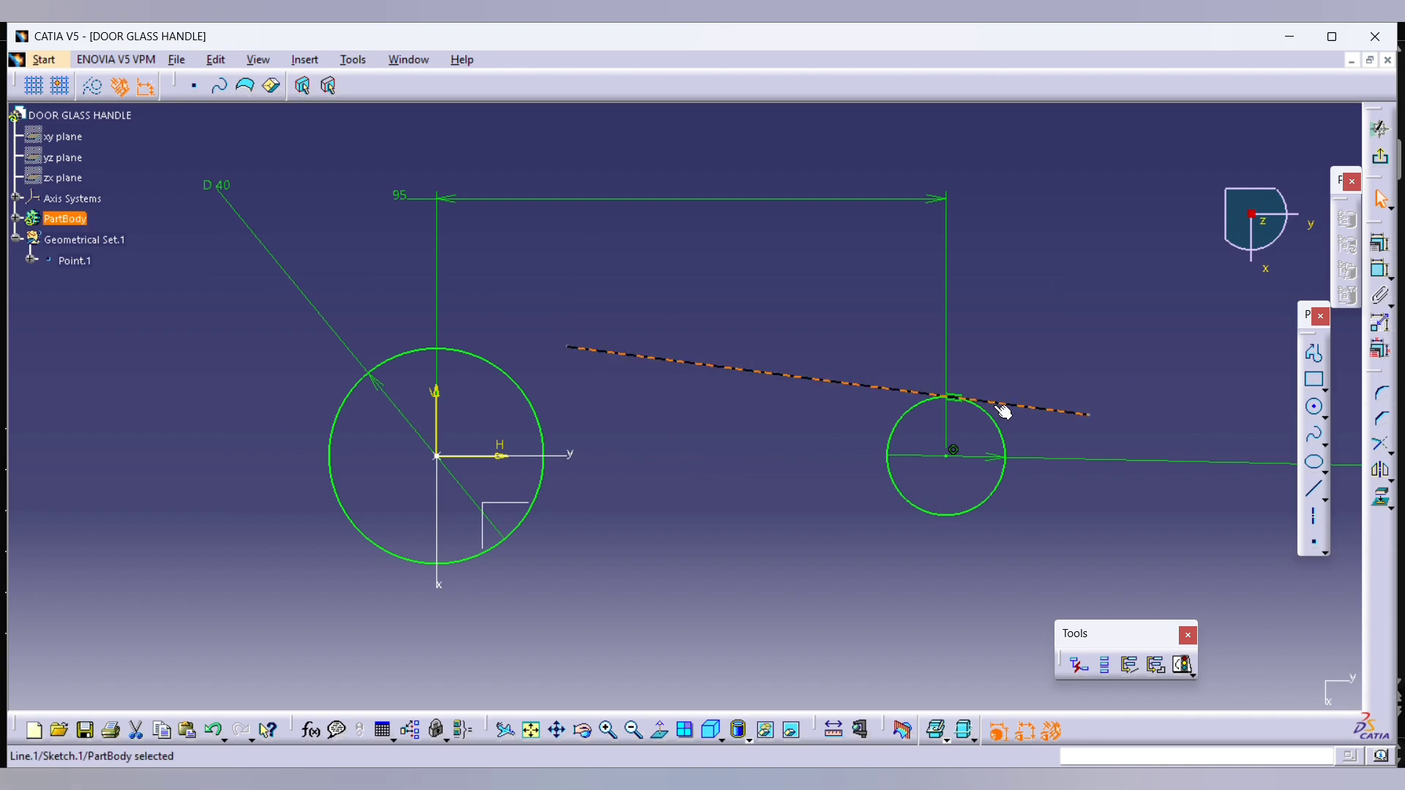
{"action": "key", "text": "Delete"}
Step: Draw a slanted profile line from the upper edge of the 40 mm circle to the upper edge of the 22 mm circle
{"action": "left_click", "coordinate": [1315, 354]}
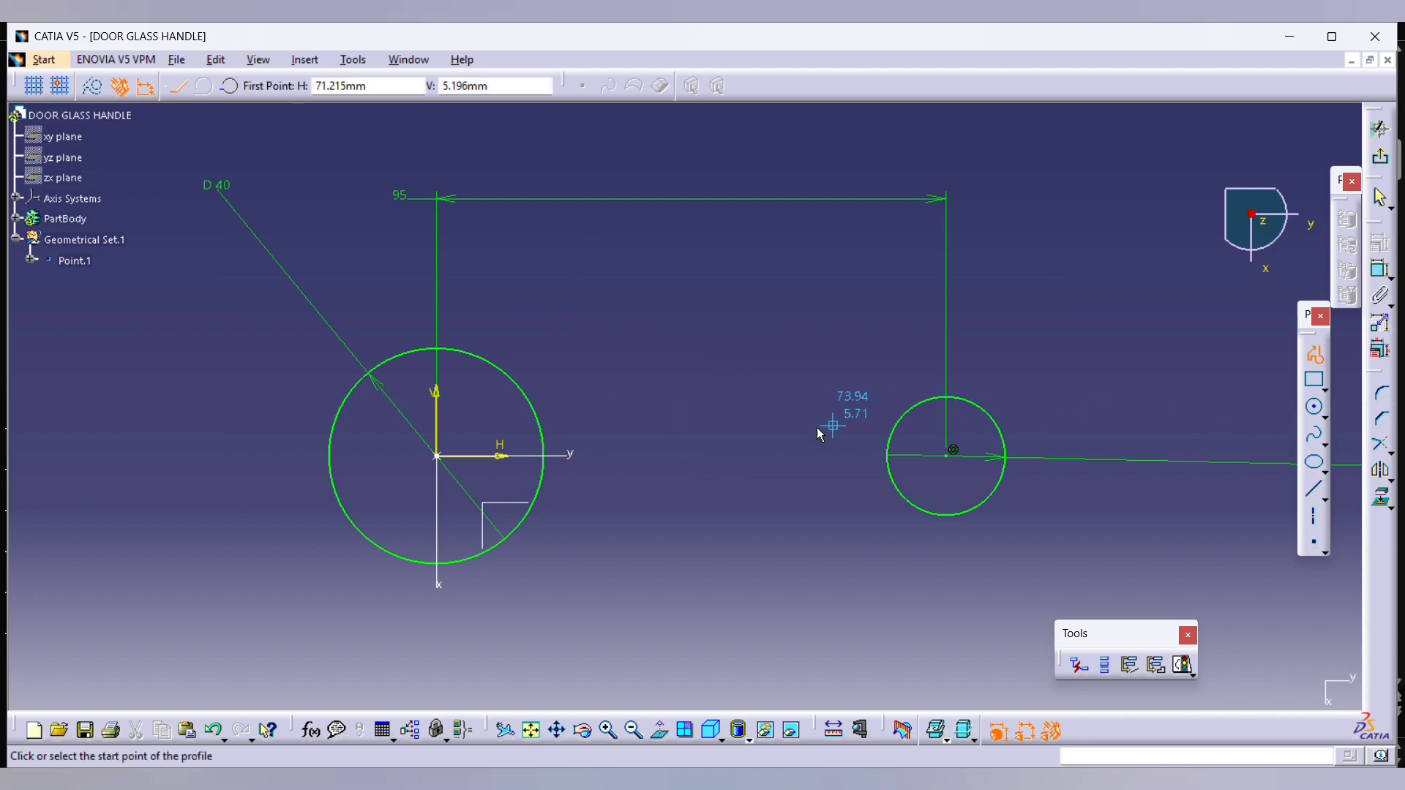
{"action": "left_click", "coordinate": [501, 359]}
{"action": "left_click", "coordinate": [908, 412]}
{"action": "key", "text": "Escape"}
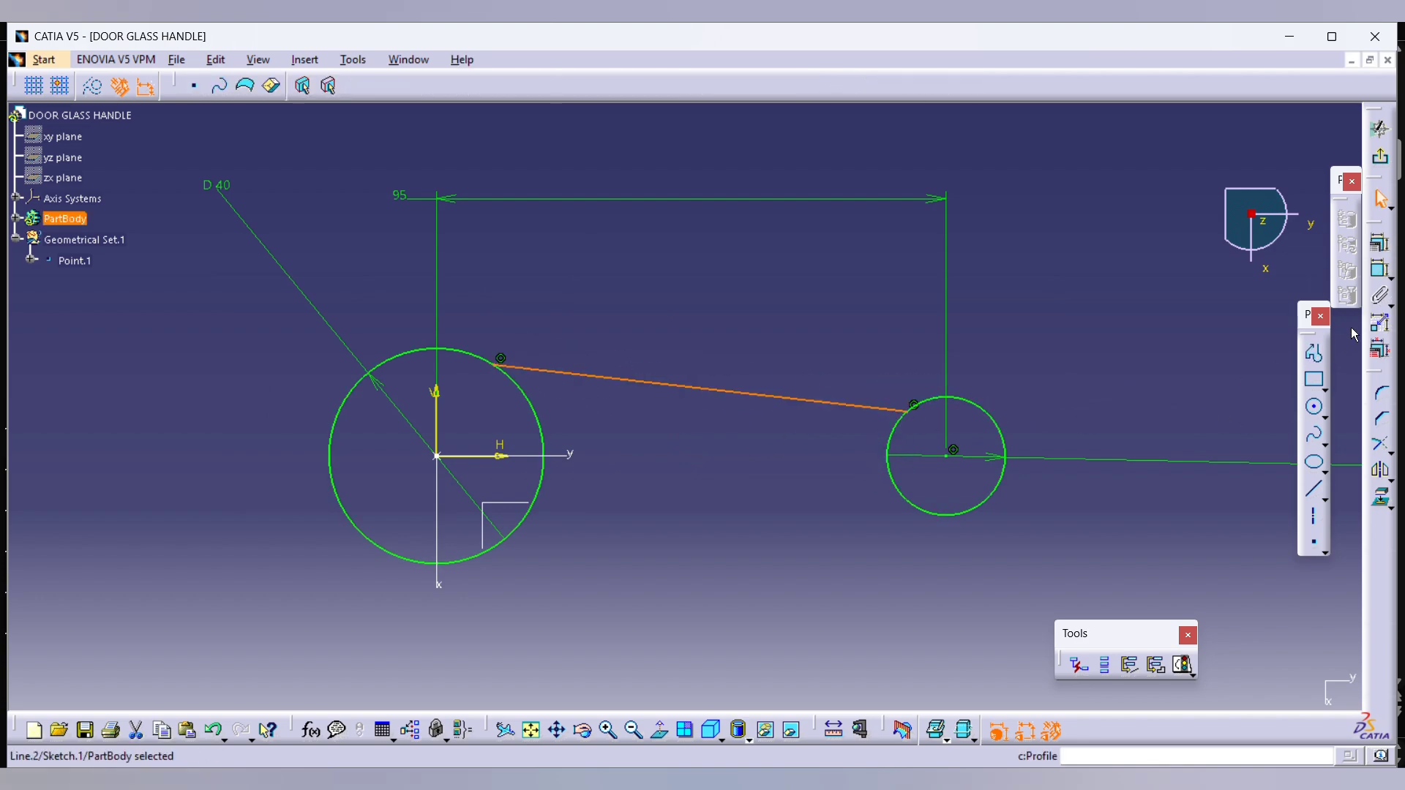
Step: Constrain the angle between the slanted line and the horizontal axis and set it to 4 degrees
{"action": "left_click", "coordinate": [1379, 269]}
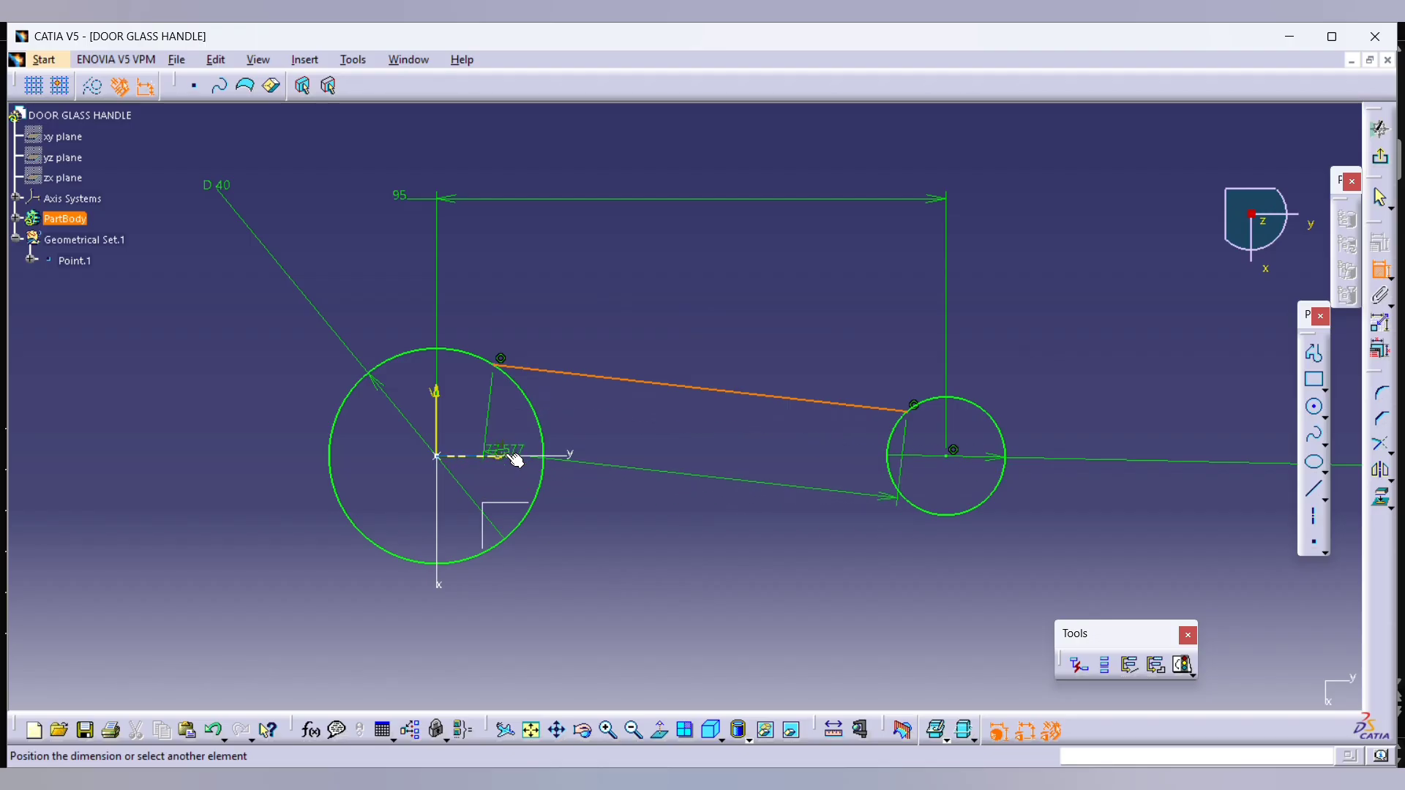
{"action": "left_click", "coordinate": [506, 457]}
{"action": "double_click", "coordinate": [597, 419]}
{"action": "type", "text": "4"}
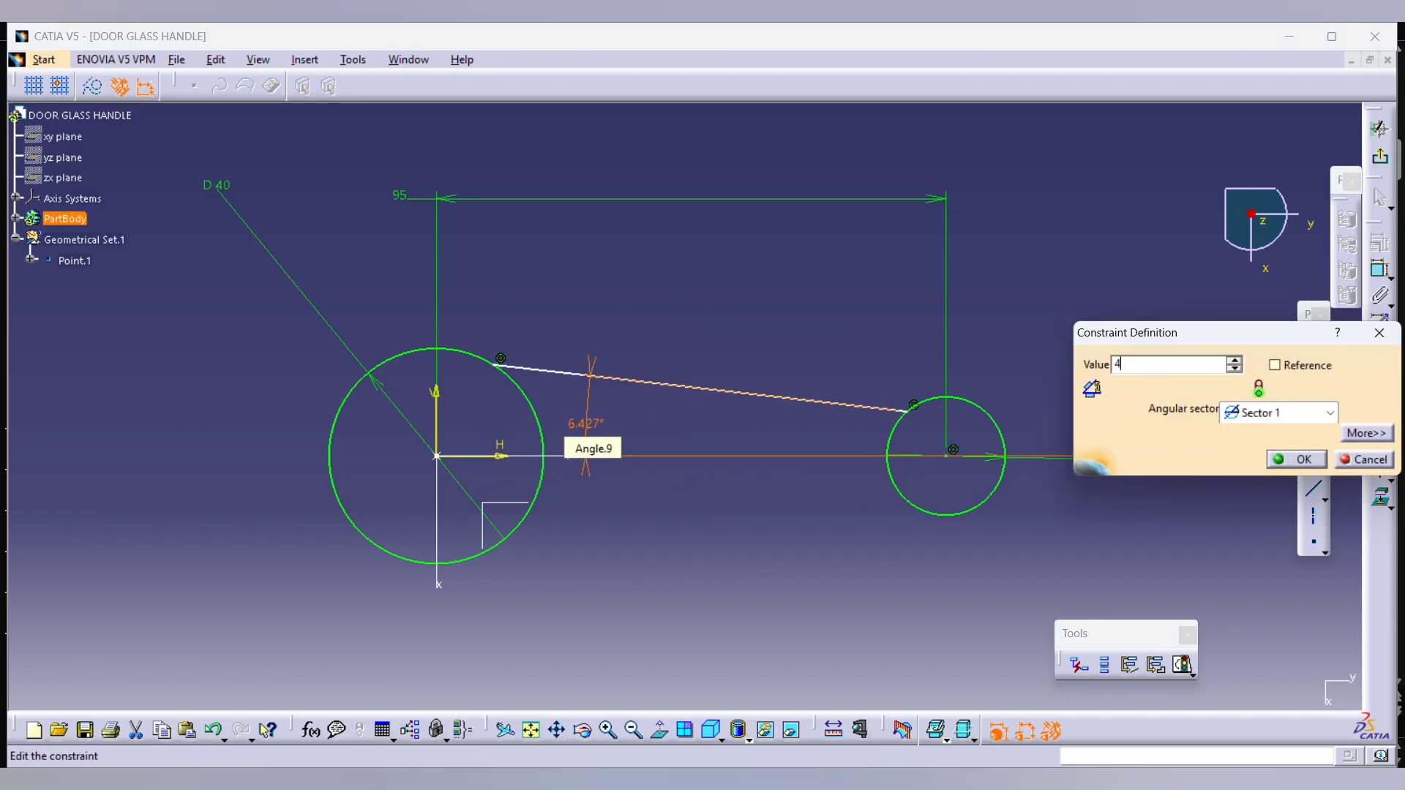
{"action": "key", "text": "Return"}
{"action": "left_click", "coordinate": [748, 394]}
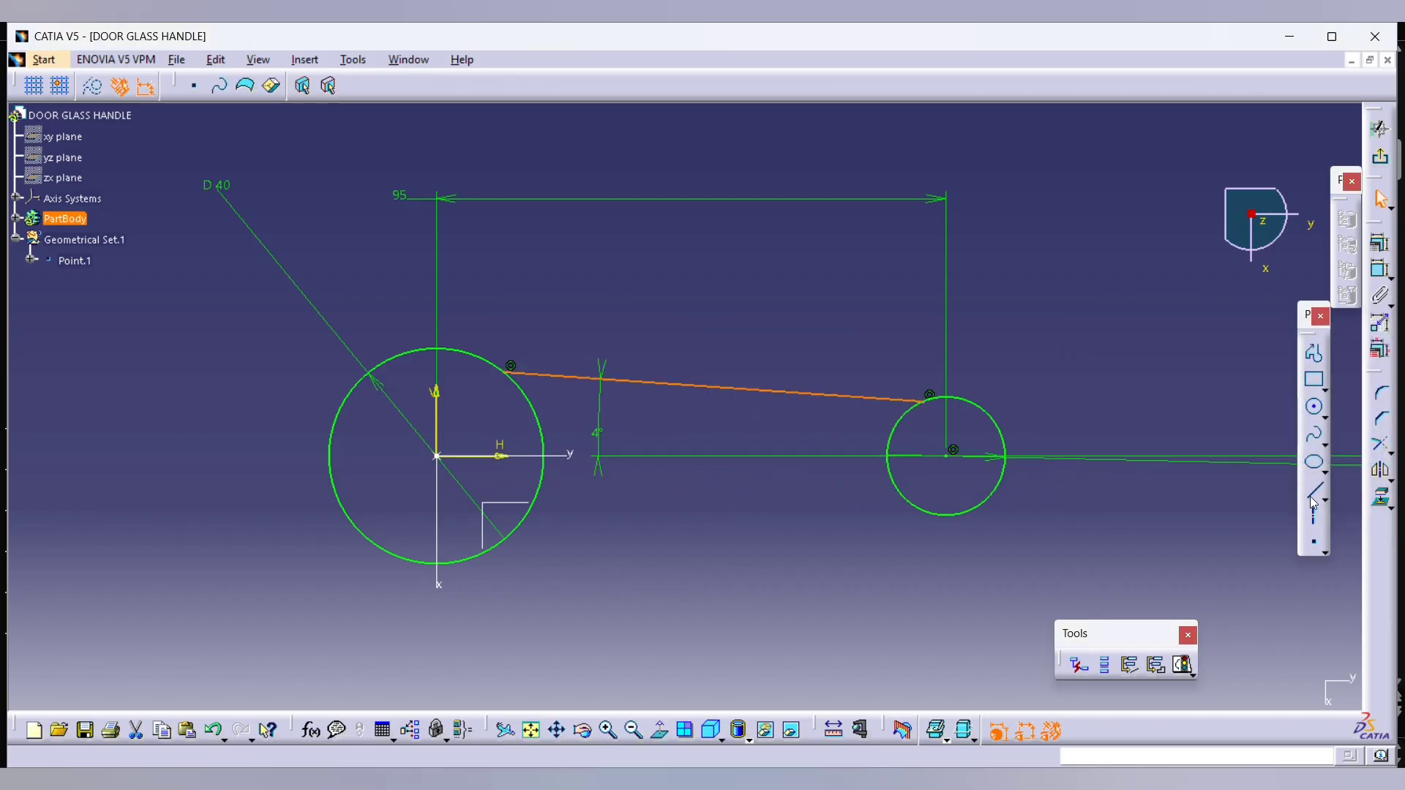
Step: Check the reference sketch slide and round the junction of the slanted line and the 40 mm circle with a 25 mm radius corner
{"action": "left_click", "coordinate": [1193, 375]}
{"action": "key", "text": "alt+Tab"}
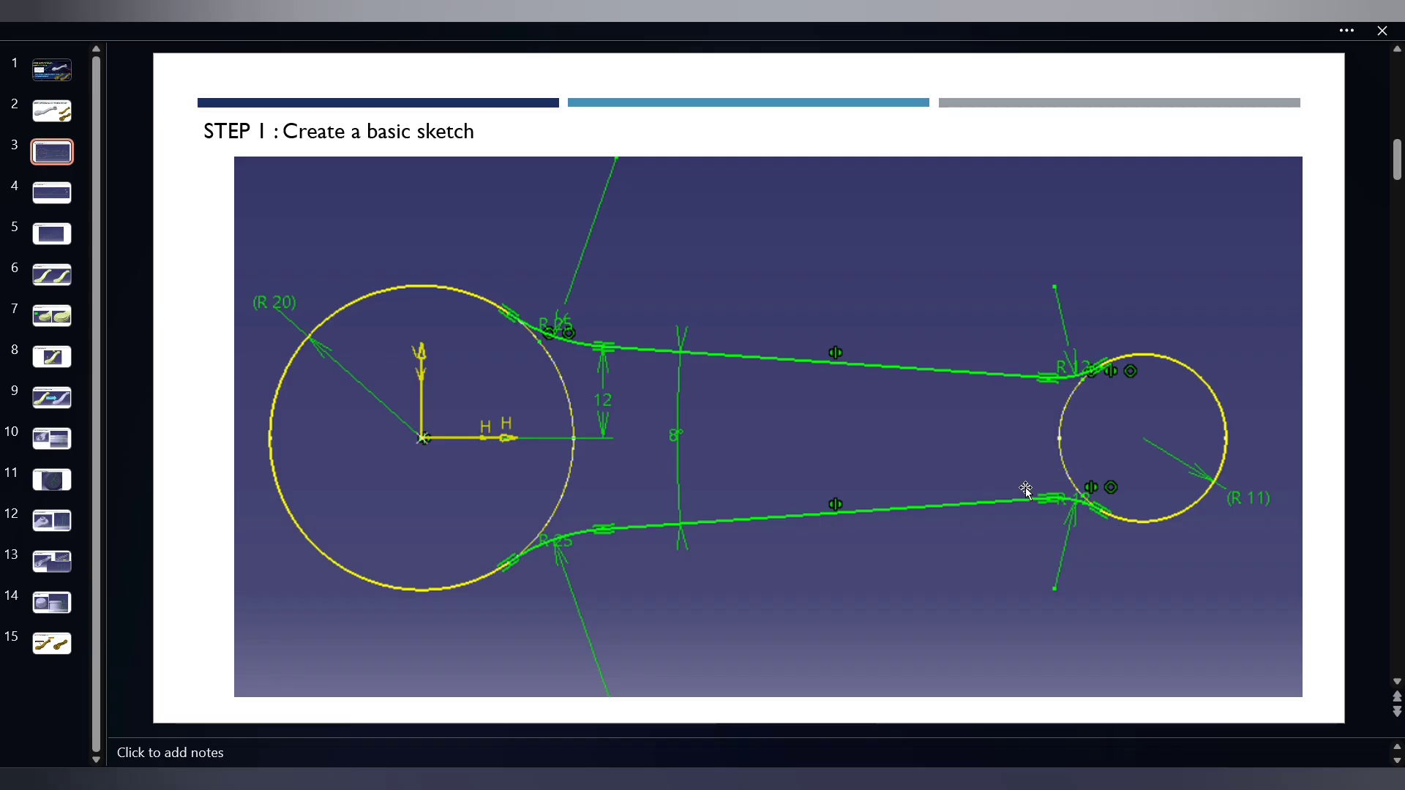
{"action": "key", "text": "alt+Tab"}
{"action": "key", "text": "alt+Tab"}
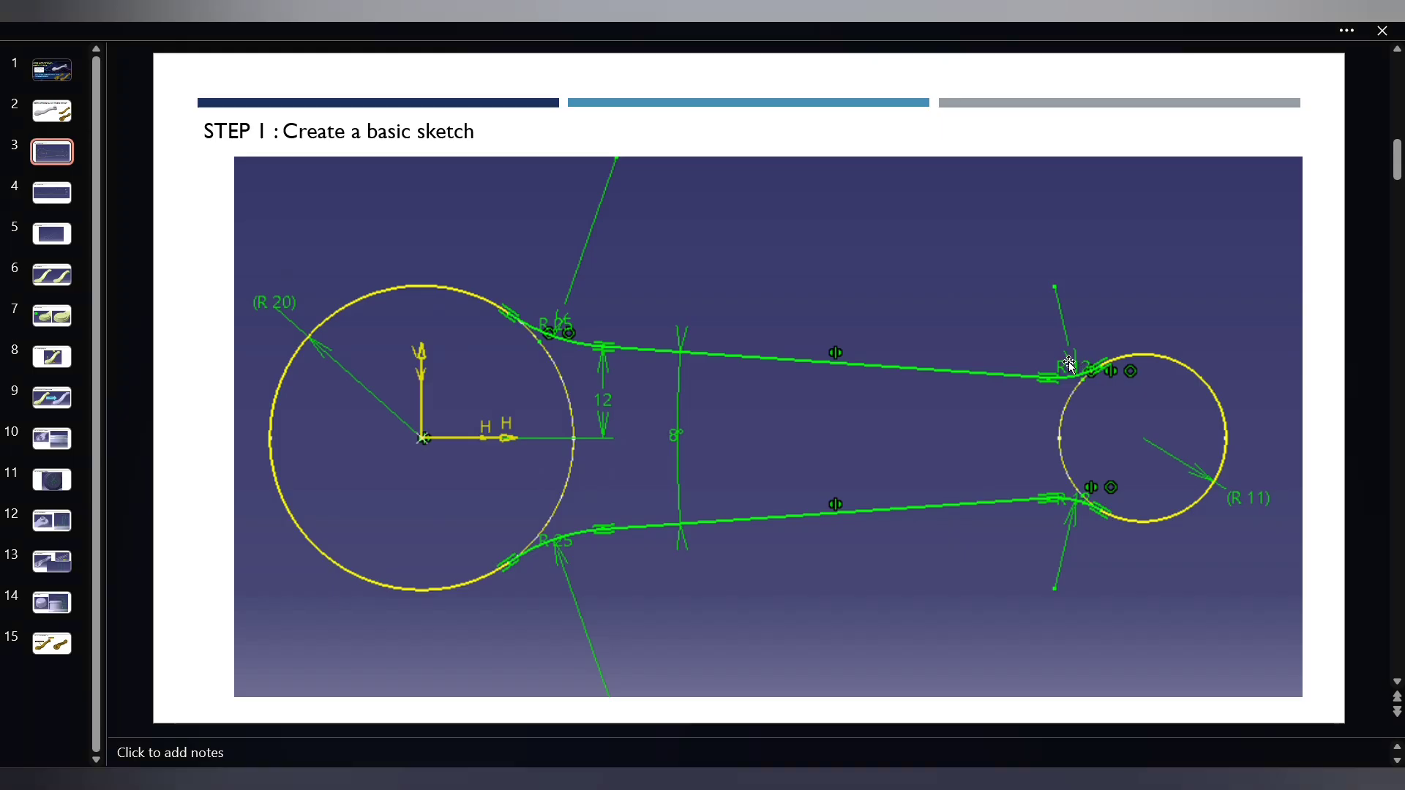
{"action": "key", "text": "alt+Tab"}
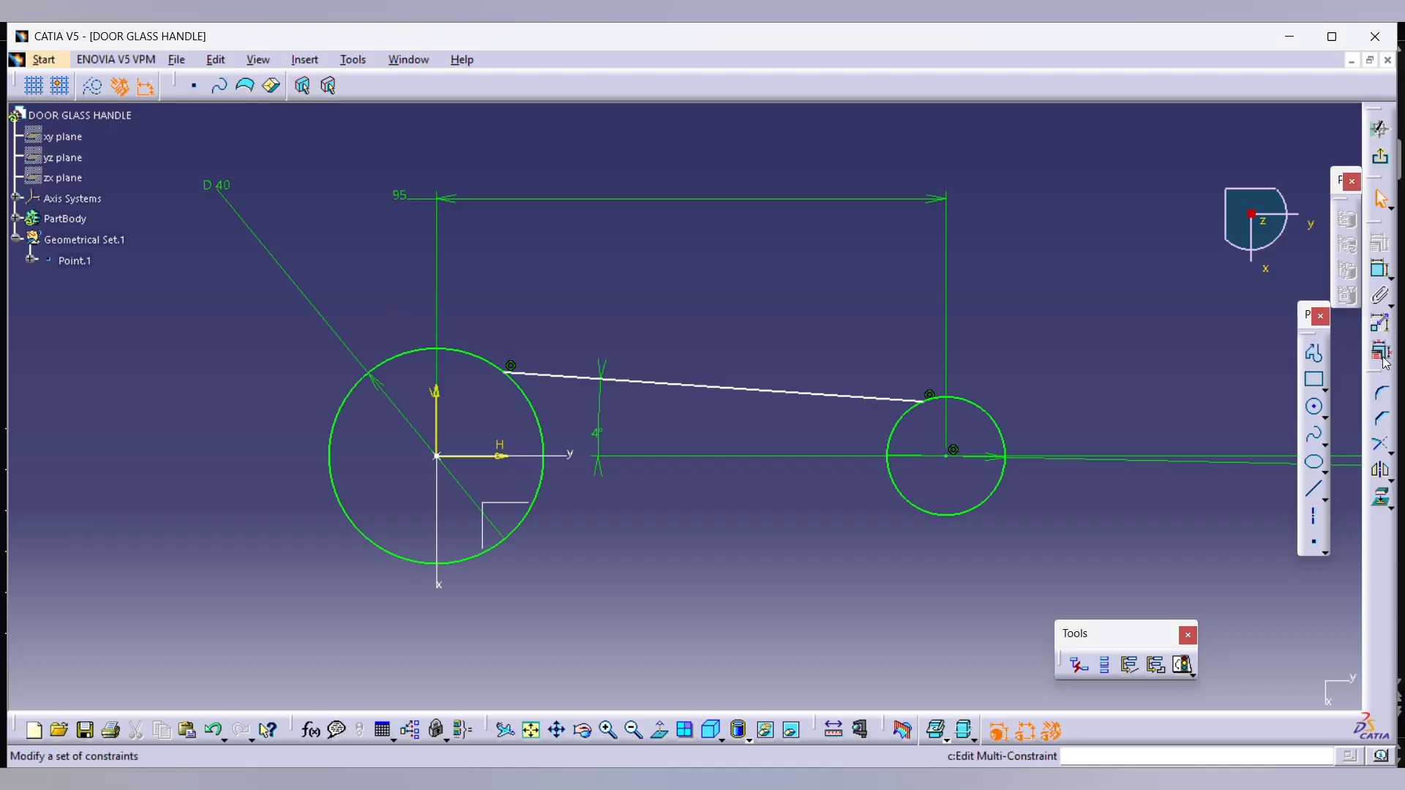
{"action": "left_click", "coordinate": [1385, 396]}
{"action": "left_click", "coordinate": [555, 377]}
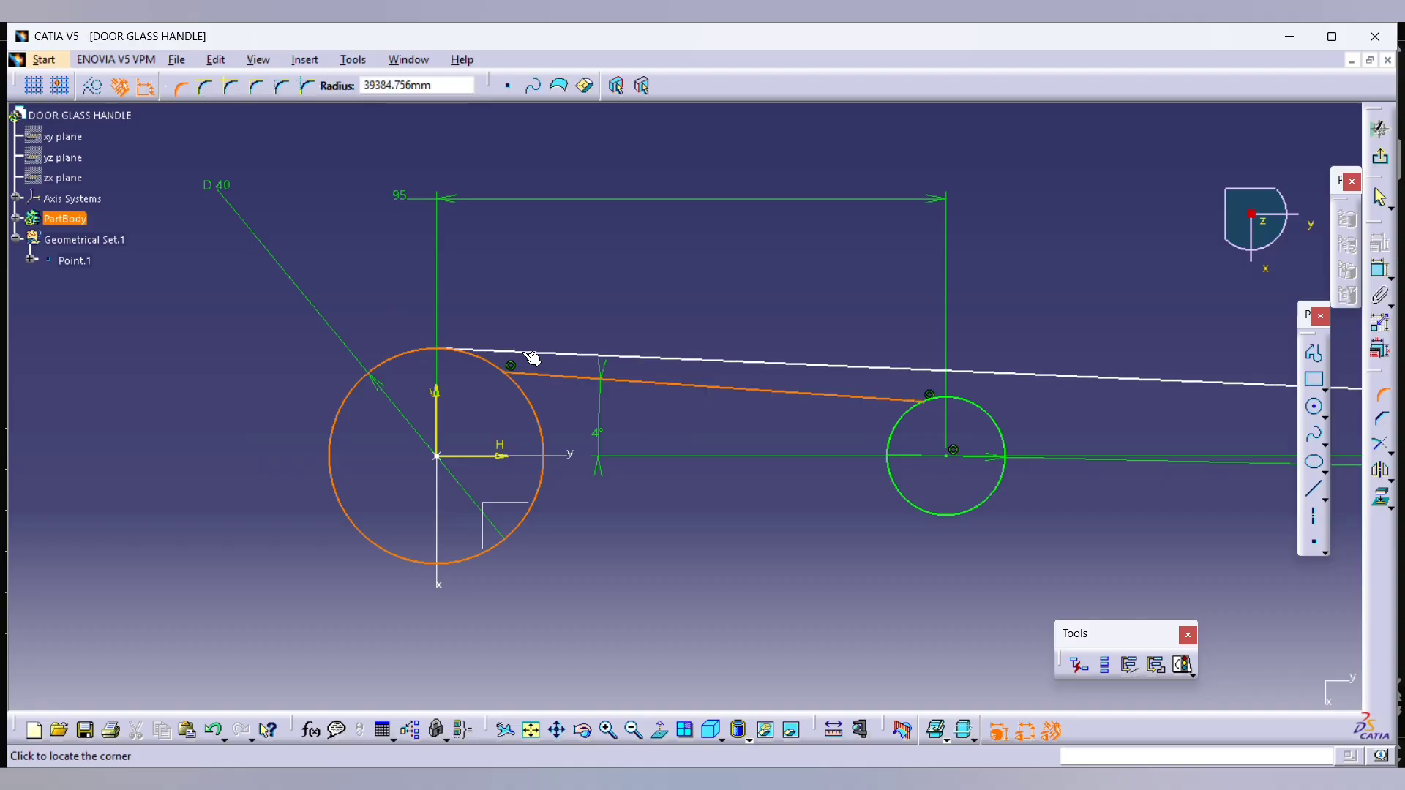
{"action": "left_click", "coordinate": [516, 366]}
{"action": "double_click", "coordinate": [542, 336]}
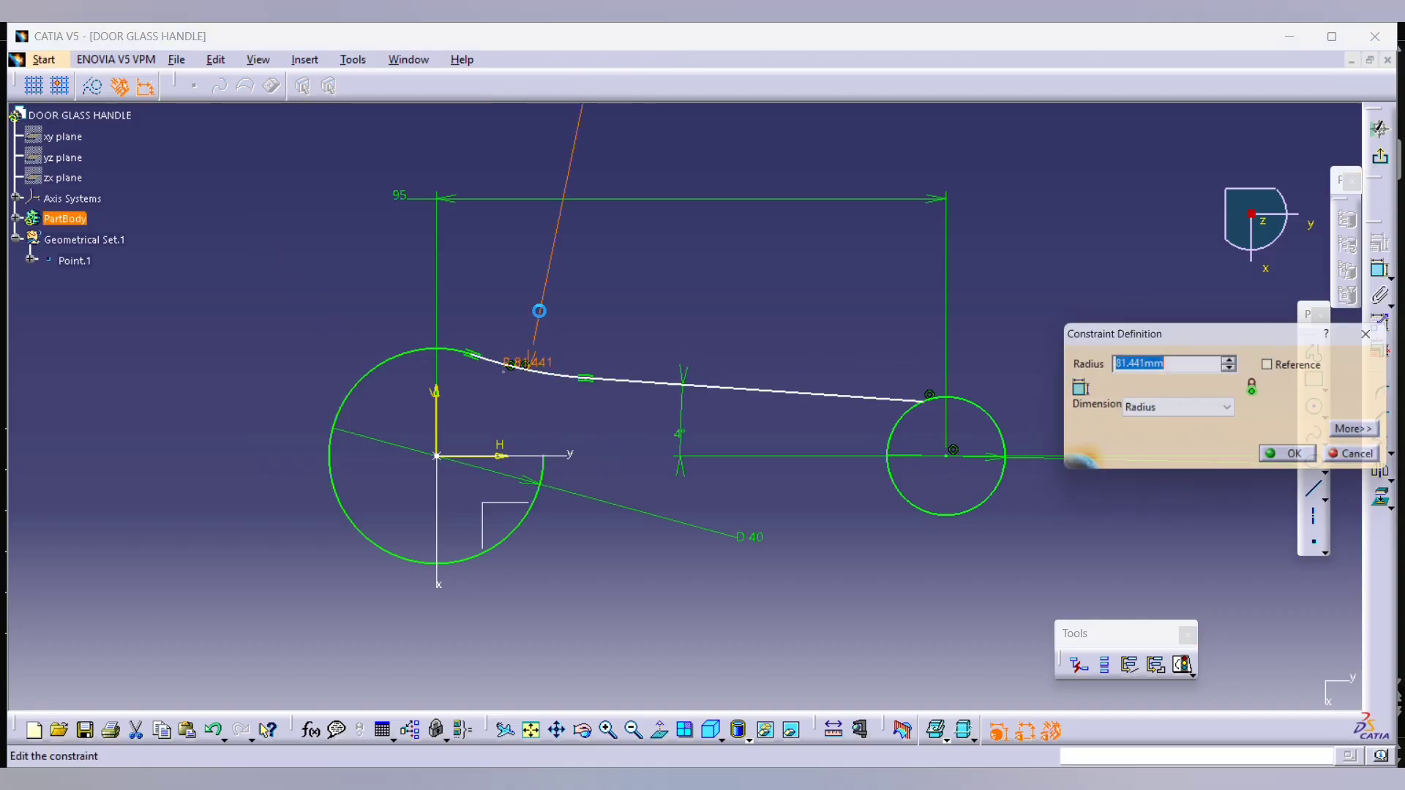
{"action": "type", "text": "15"}
{"action": "key", "text": "Return"}
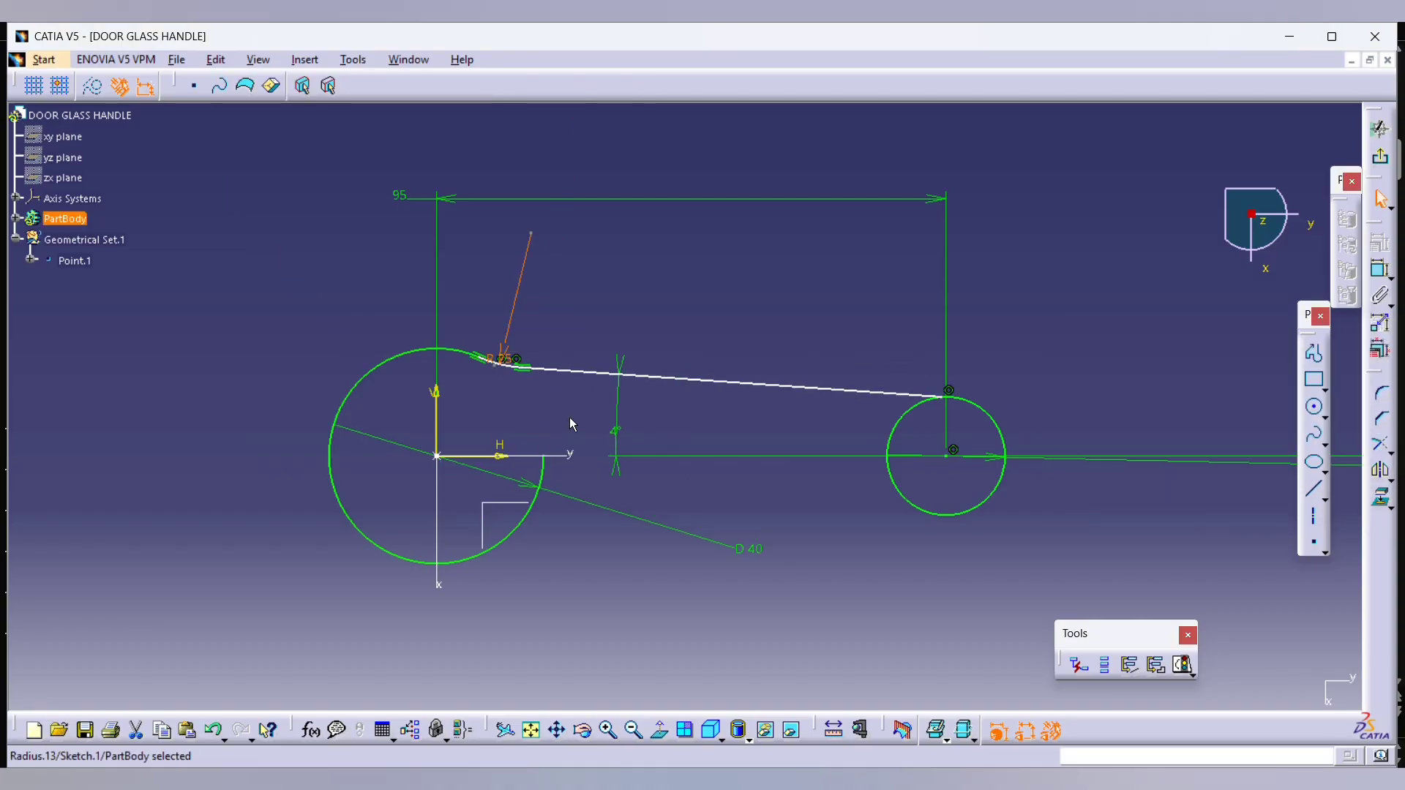
Step: Mirror the upper slanted line about the horizontal axis
{"action": "left_click", "coordinate": [735, 380]}
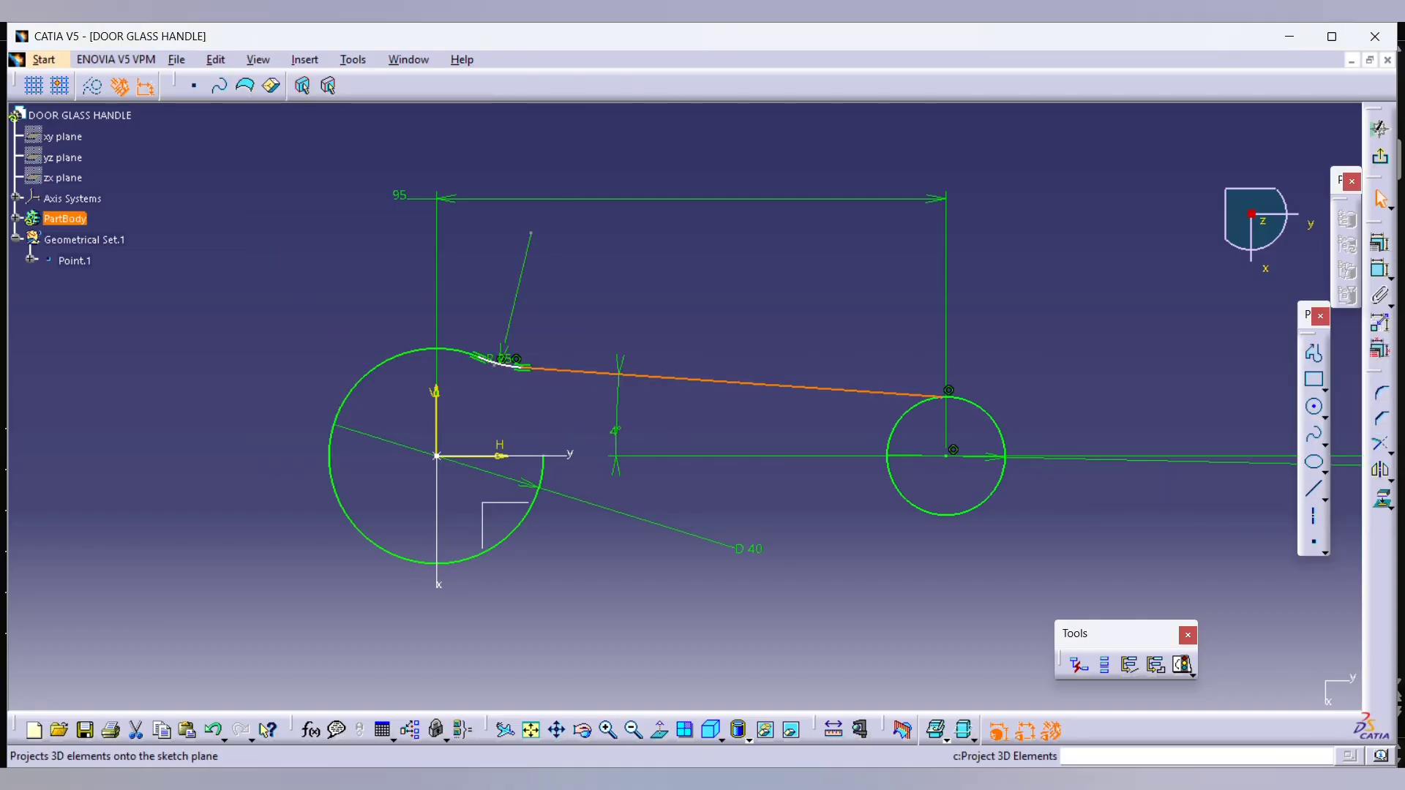
{"action": "left_click", "coordinate": [1383, 476]}
{"action": "left_click", "coordinate": [510, 446]}
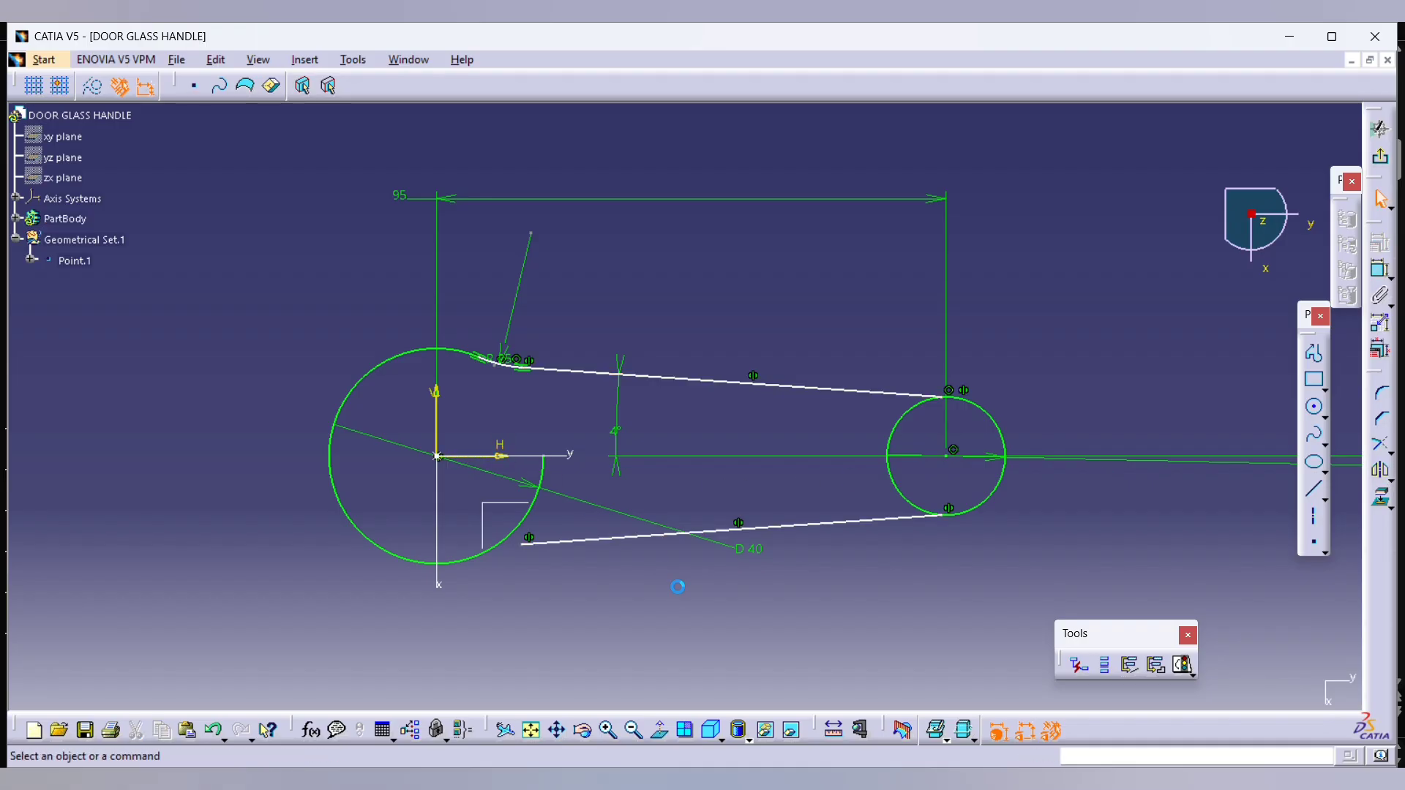
Step: Trim the mirrored lower line and the 40 mm circle to their intersection
{"action": "left_click", "coordinate": [1373, 443]}
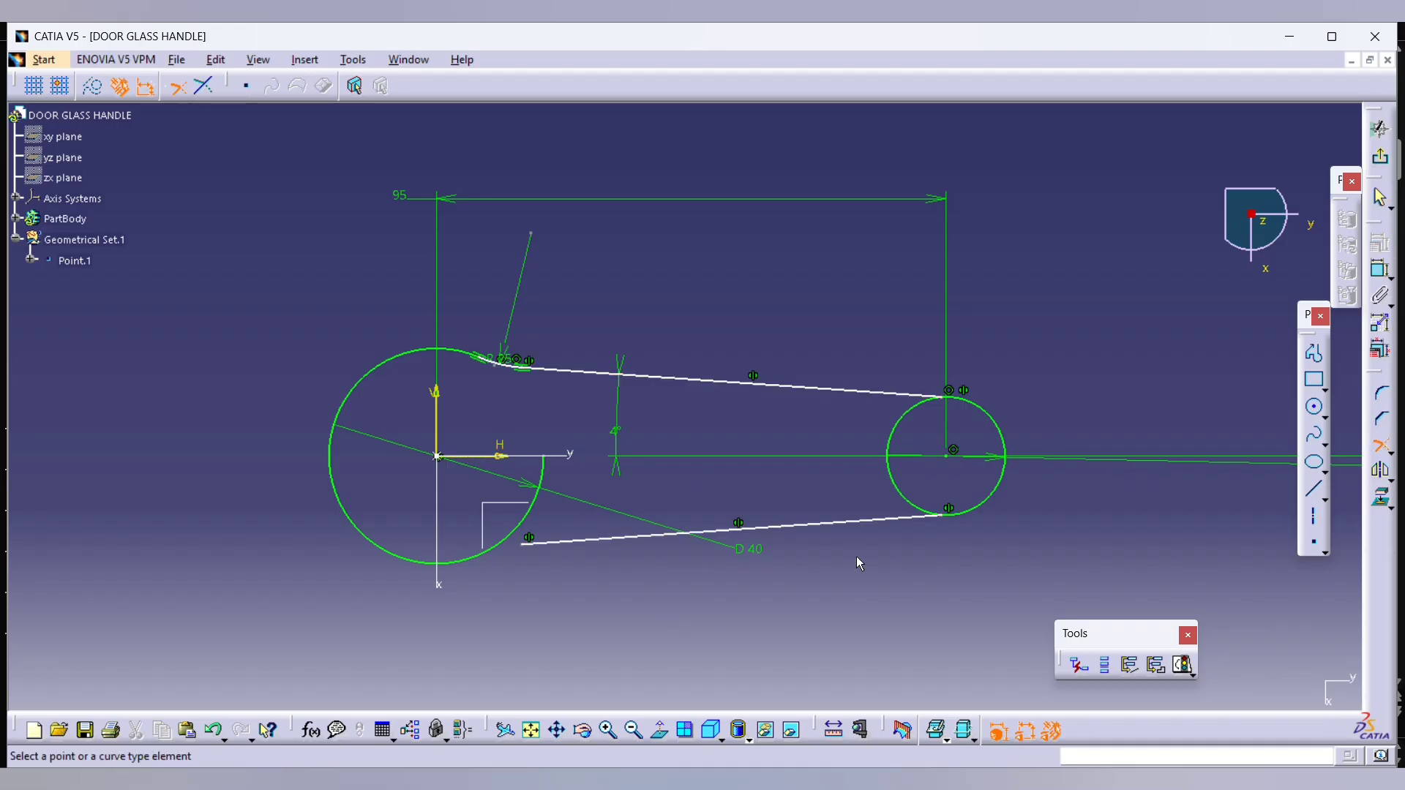
{"action": "left_click", "coordinate": [634, 548]}
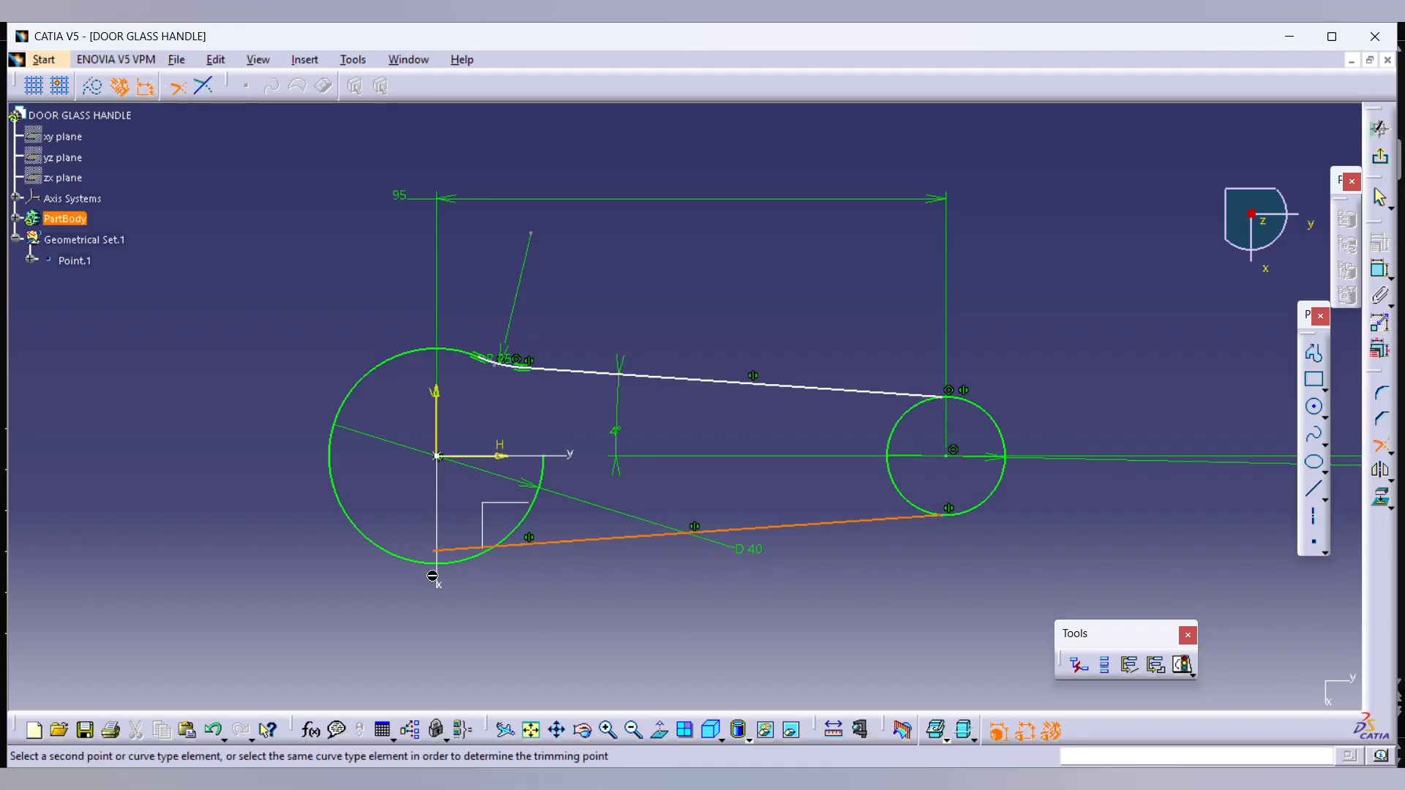
{"action": "left_click", "coordinate": [477, 556]}
{"action": "middle_click_drag", "start_coordinate": [642, 589], "coordinate": [649, 552]}
{"action": "middle_click_drag", "start_coordinate": [732, 483], "coordinate": [757, 400]}
{"action": "left_click", "coordinate": [1383, 275]}
{"action": "left_click", "coordinate": [436, 521]}
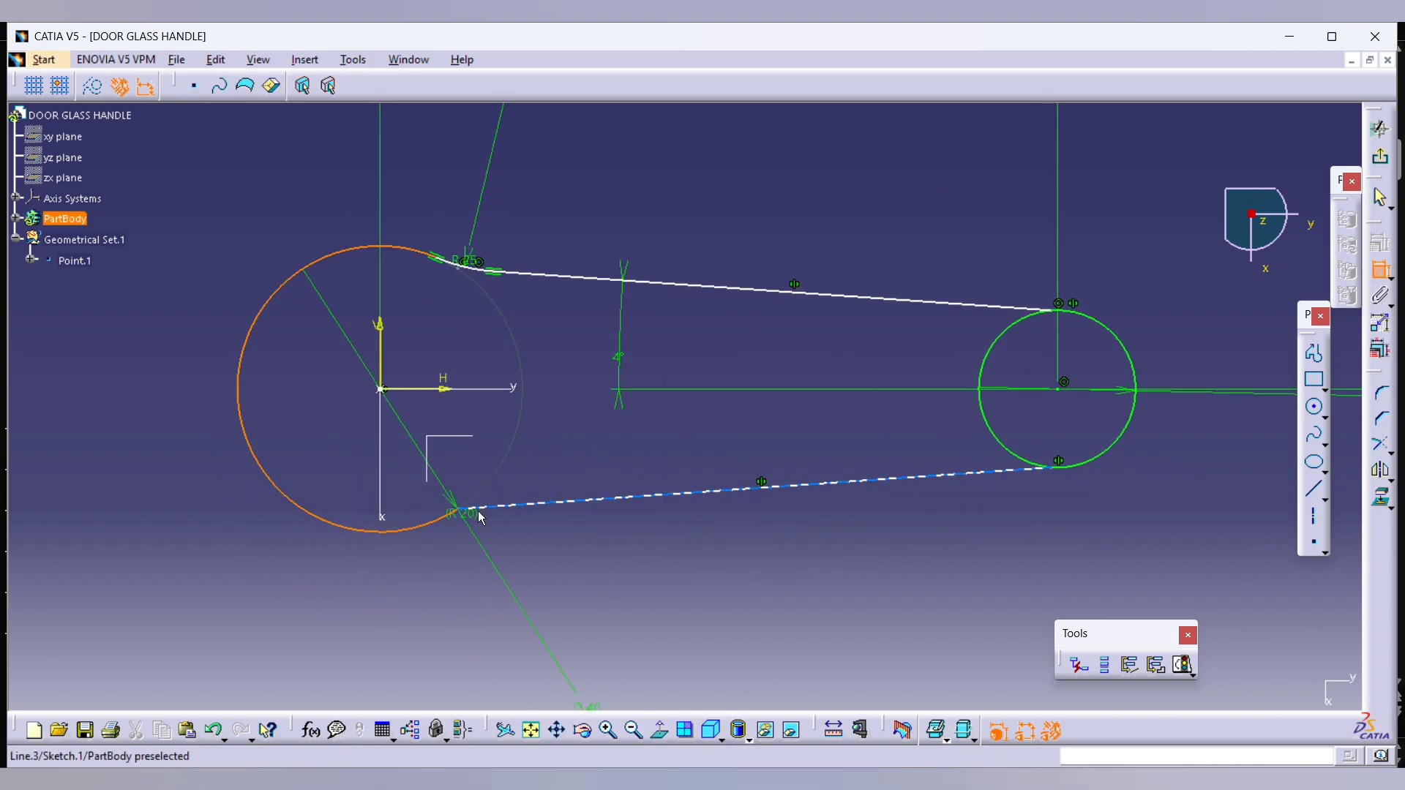
{"action": "left_click", "coordinate": [491, 513]}
{"action": "left_click", "coordinate": [462, 542]}
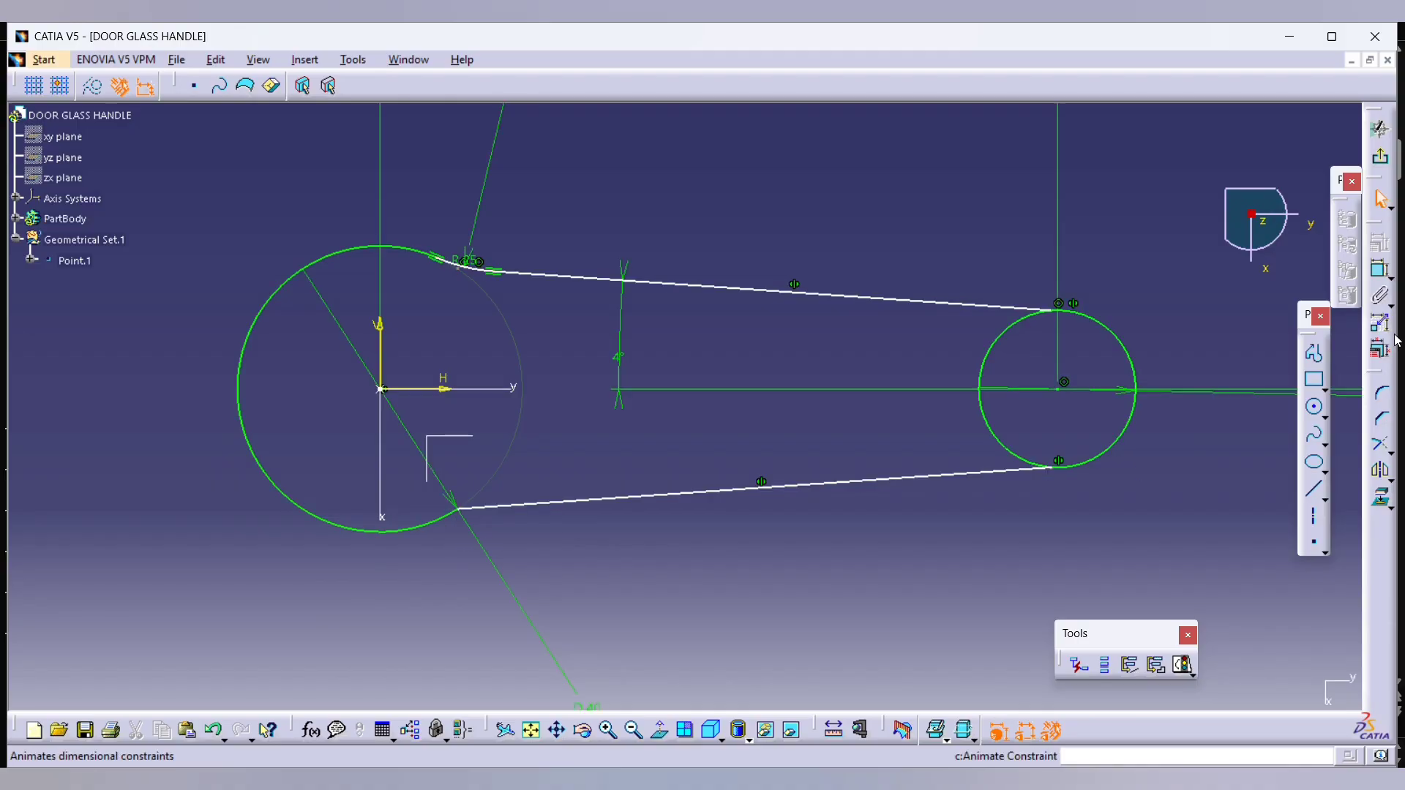
Step: Add a corner between the lower line and the 40 mm circle and set its radius to 25 mm
{"action": "left_click", "coordinate": [1381, 394]}
{"action": "left_click", "coordinate": [480, 506]}
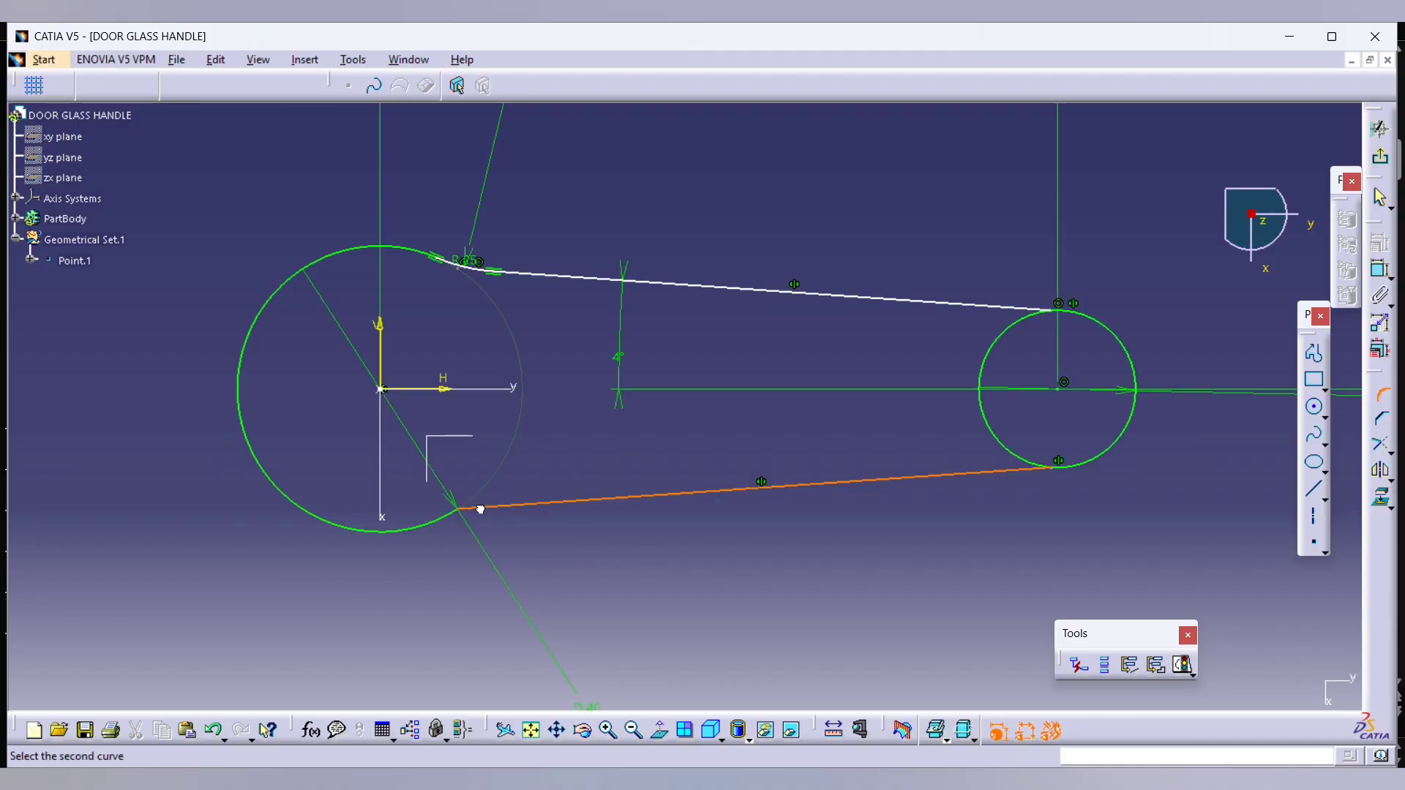
{"action": "left_click", "coordinate": [444, 525]}
{"action": "left_click", "coordinate": [475, 525]}
{"action": "double_click", "coordinate": [529, 512]}
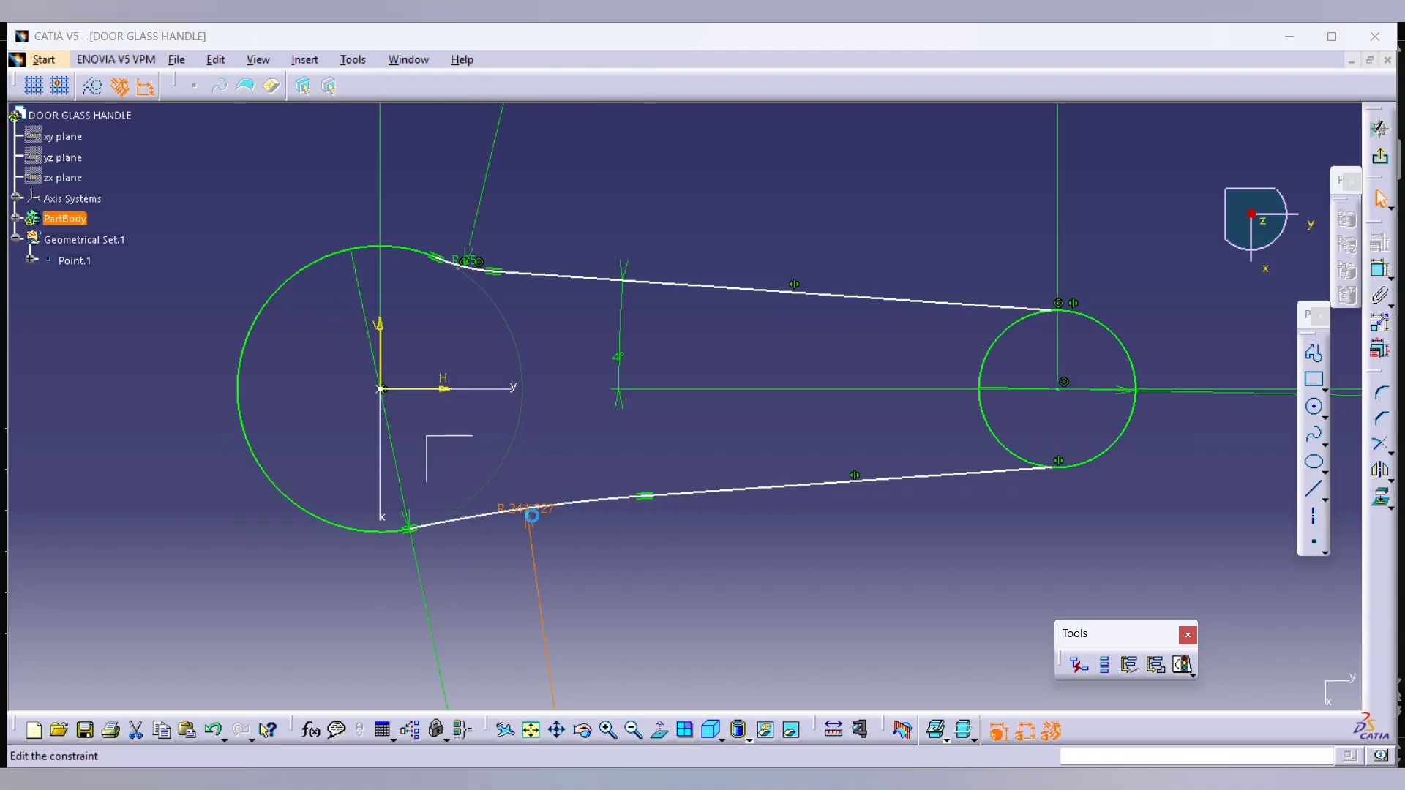
{"action": "type", "text": "25"}
{"action": "key", "text": "Return"}
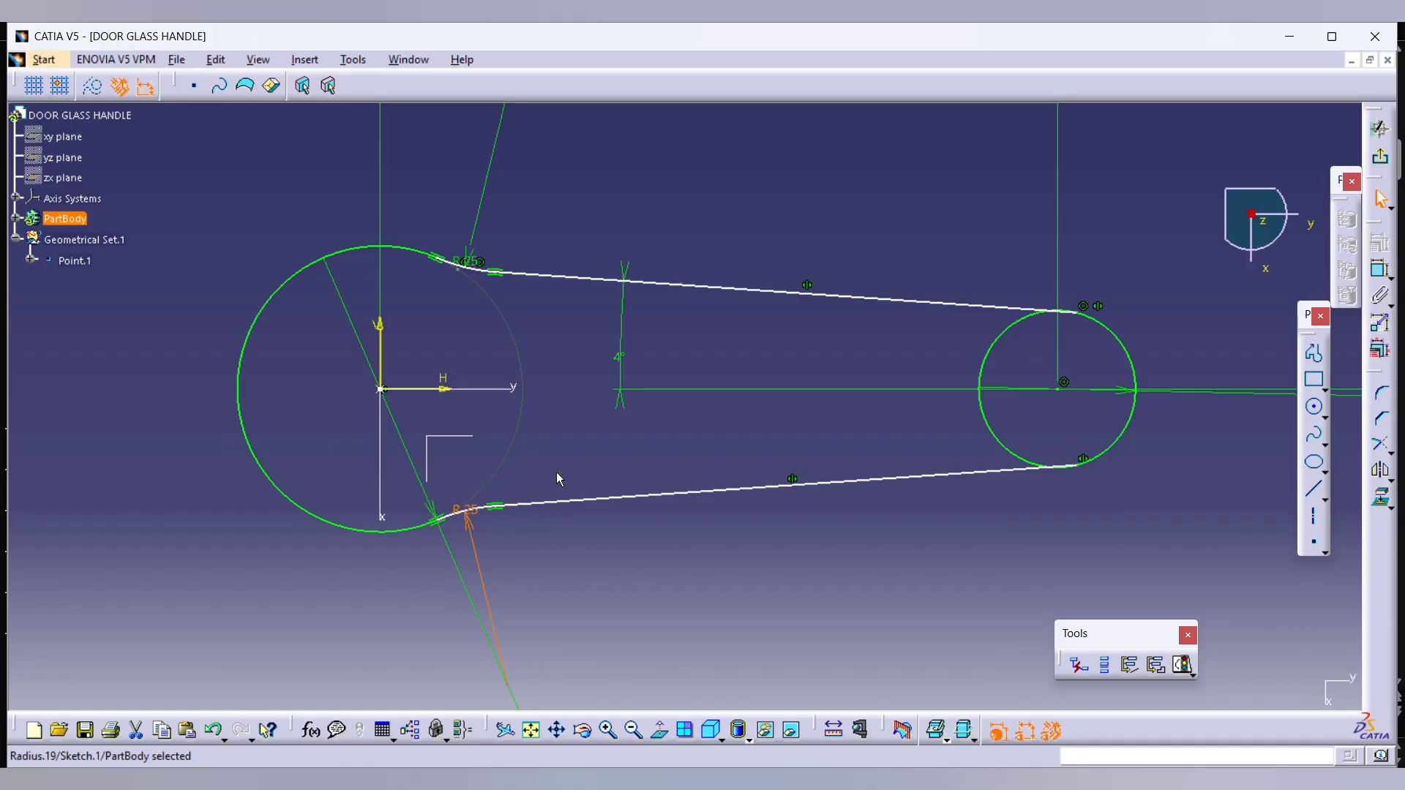
Step: Dimension the distance from the upper line's end at the large corner to the horizontal axis and set it to 12 mm
{"action": "left_click", "coordinate": [1380, 269]}
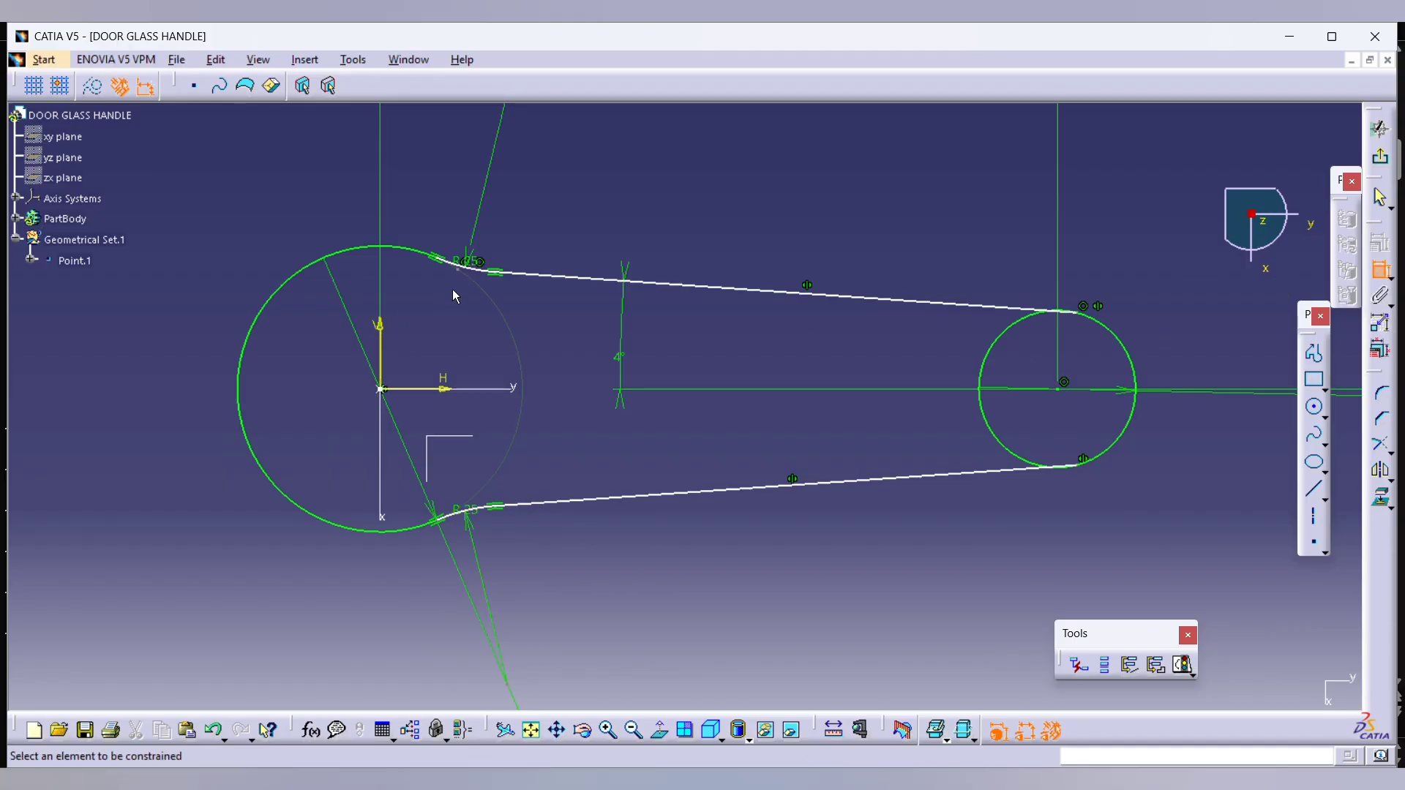
{"action": "left_click", "coordinate": [509, 282]}
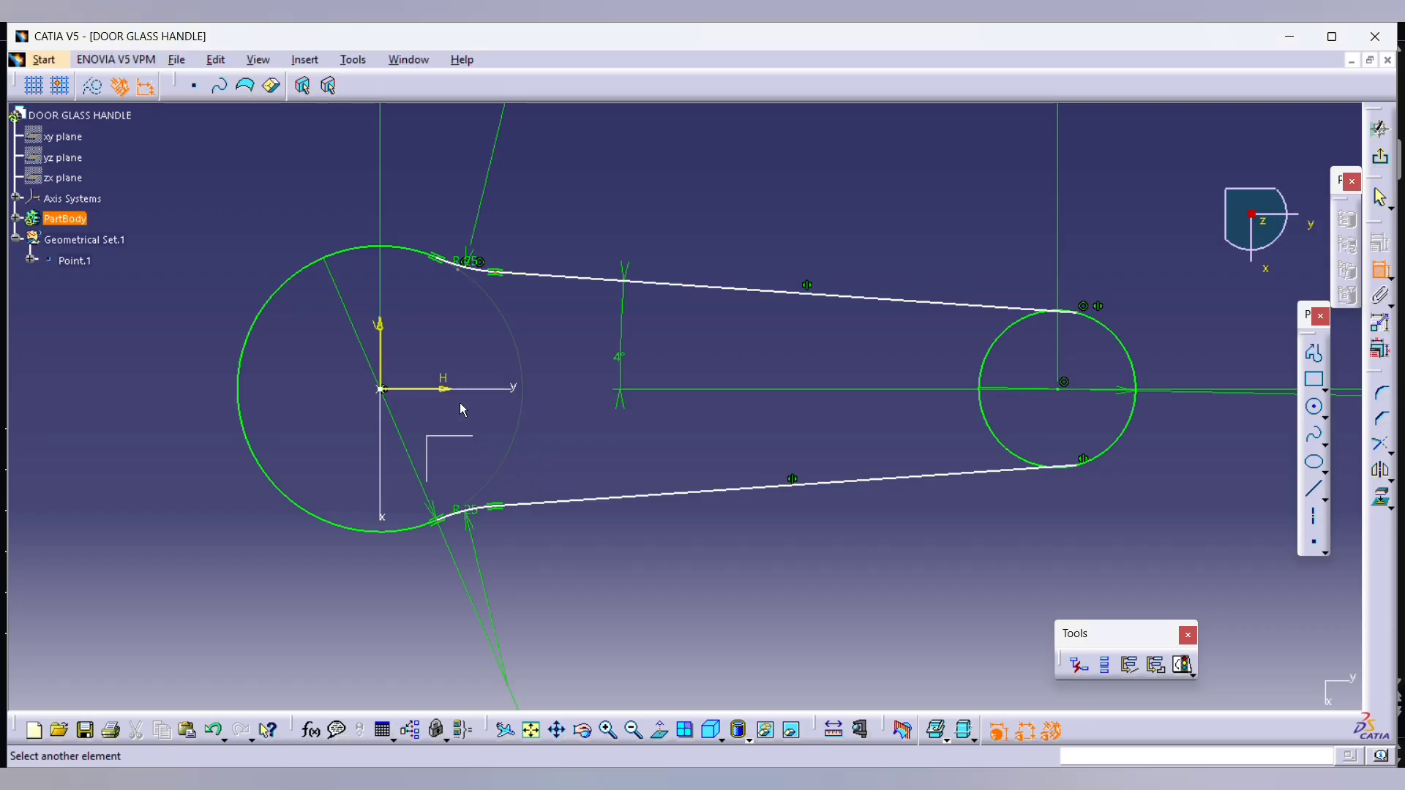
{"action": "left_click", "coordinate": [439, 386]}
{"action": "left_click", "coordinate": [461, 336]}
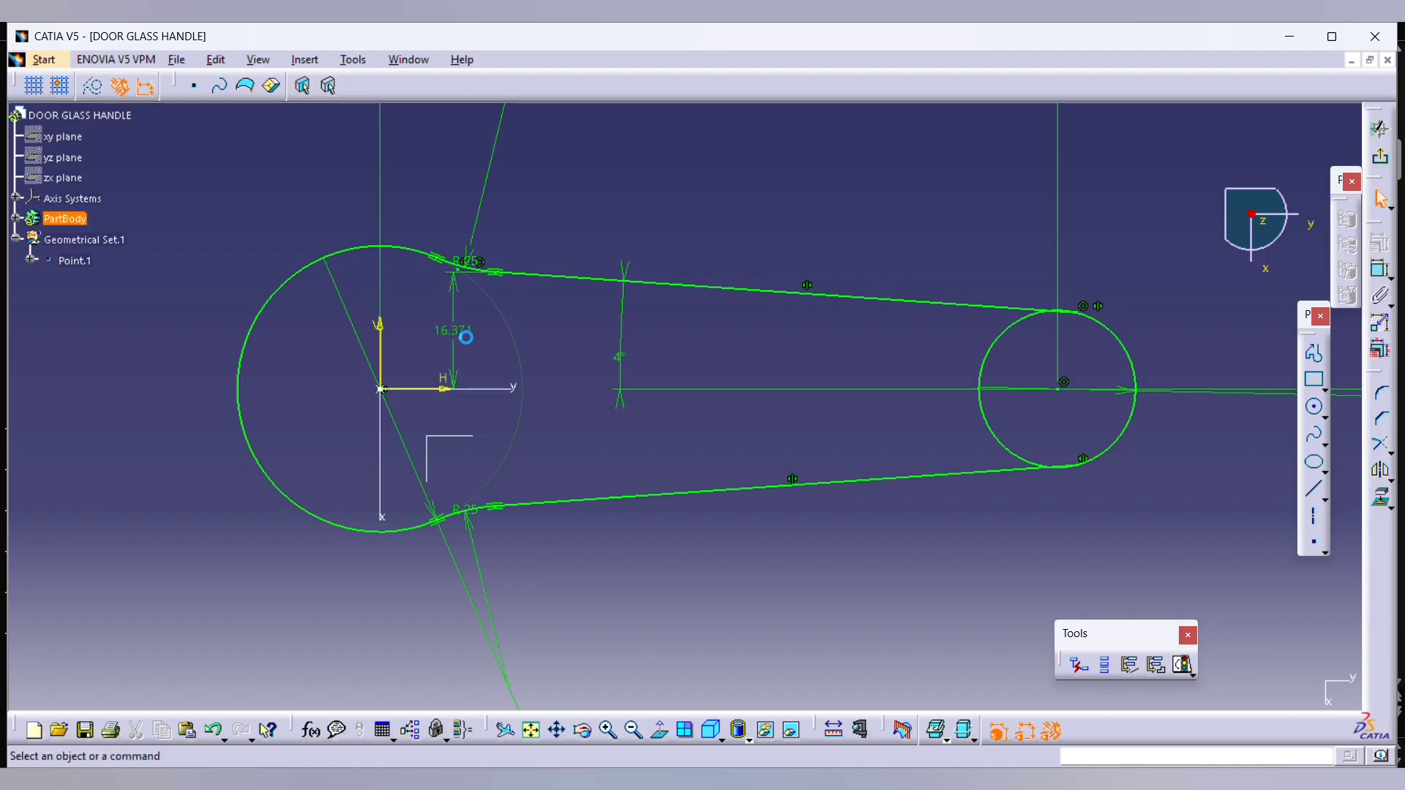
{"action": "double_click", "coordinate": [453, 330]}
{"action": "type", "text": "12mm"}
{"action": "key", "text": "Return"}
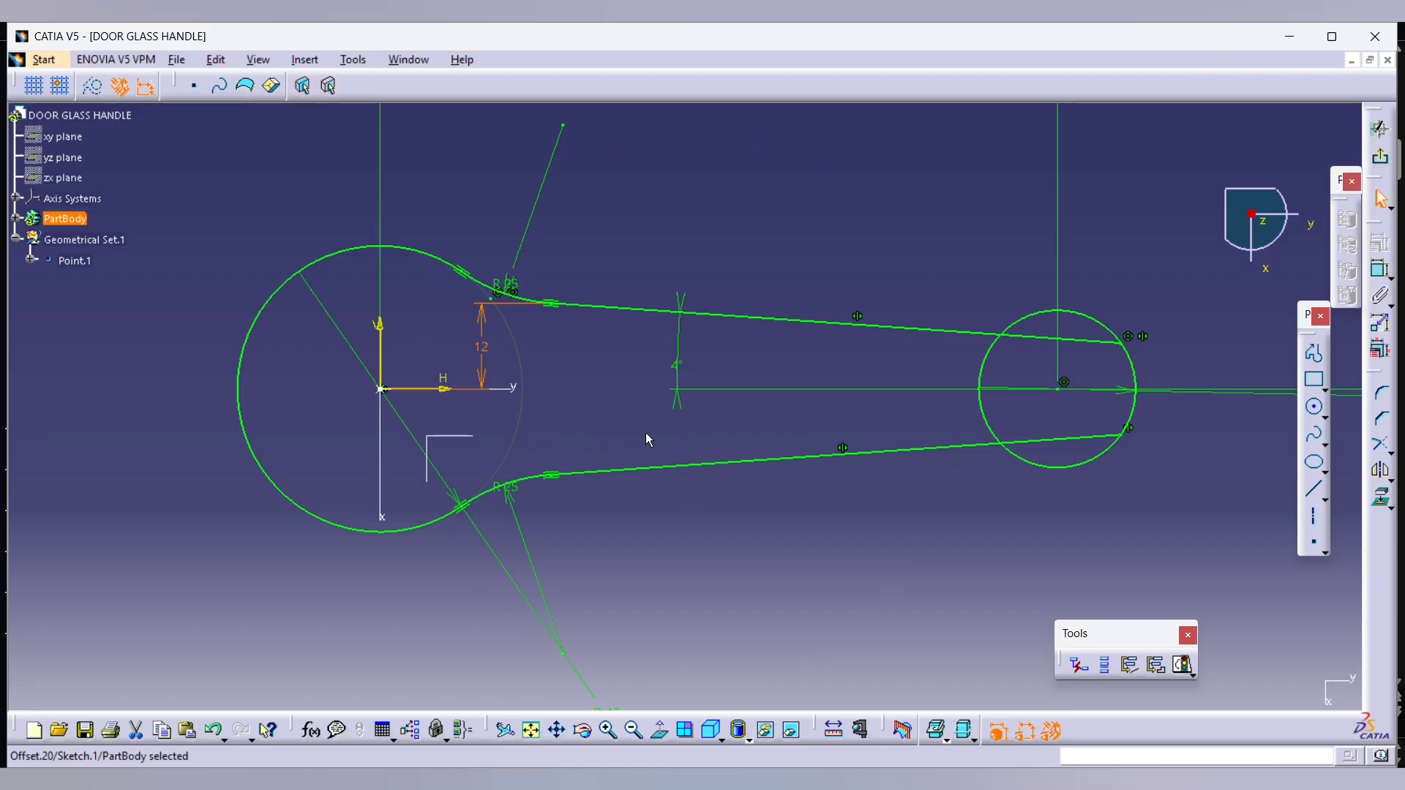
Step: Add a corner between the upper line and the 22 mm circle, check the reference slide, and set its radius to 12 mm
{"action": "middle_click", "coordinate": [938, 408]}
{"action": "left_click", "coordinate": [1062, 421]}
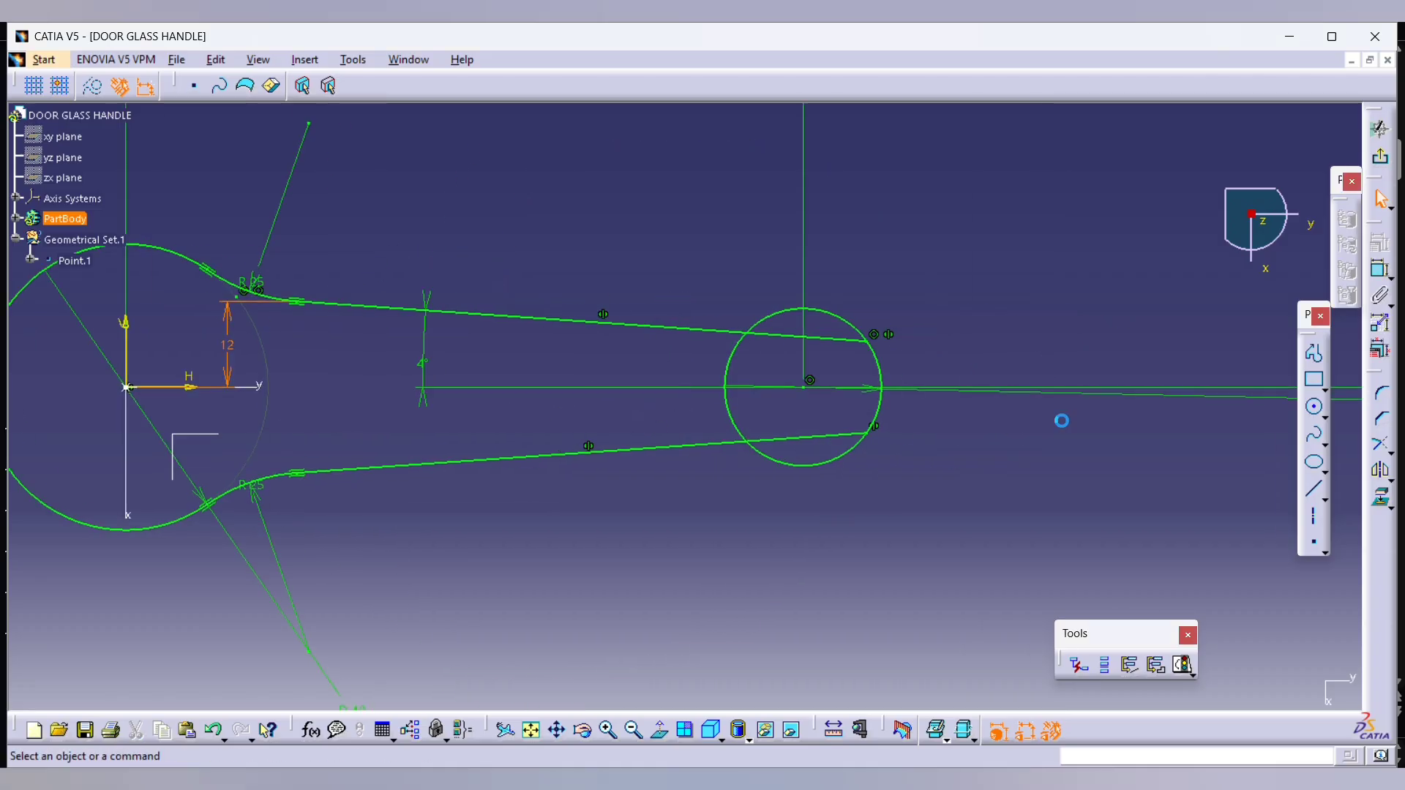
{"action": "left_click", "coordinate": [1377, 405]}
{"action": "left_click", "coordinate": [739, 333]}
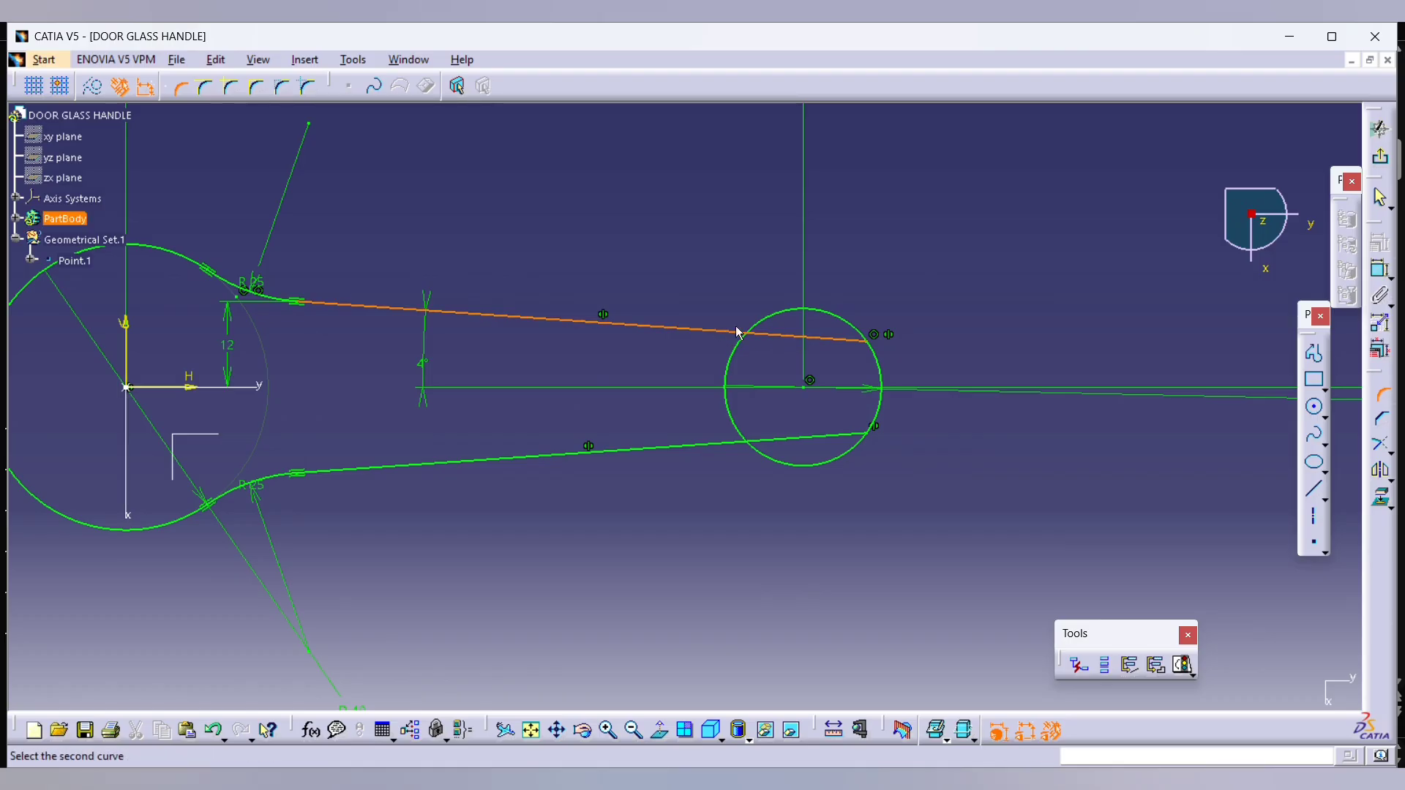
{"action": "left_click", "coordinate": [739, 338]}
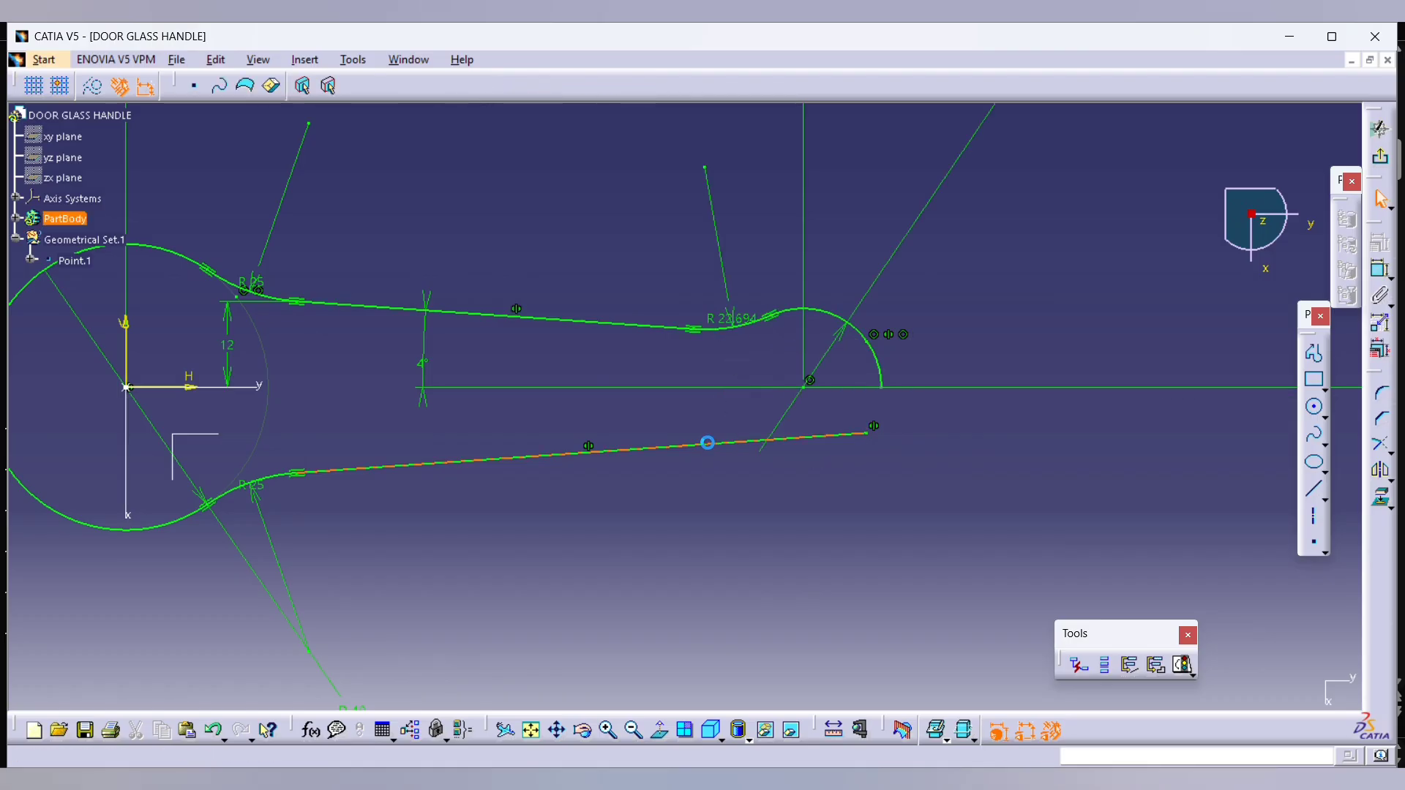
{"action": "key", "text": "alt+Tab"}
{"action": "key", "text": "alt"}
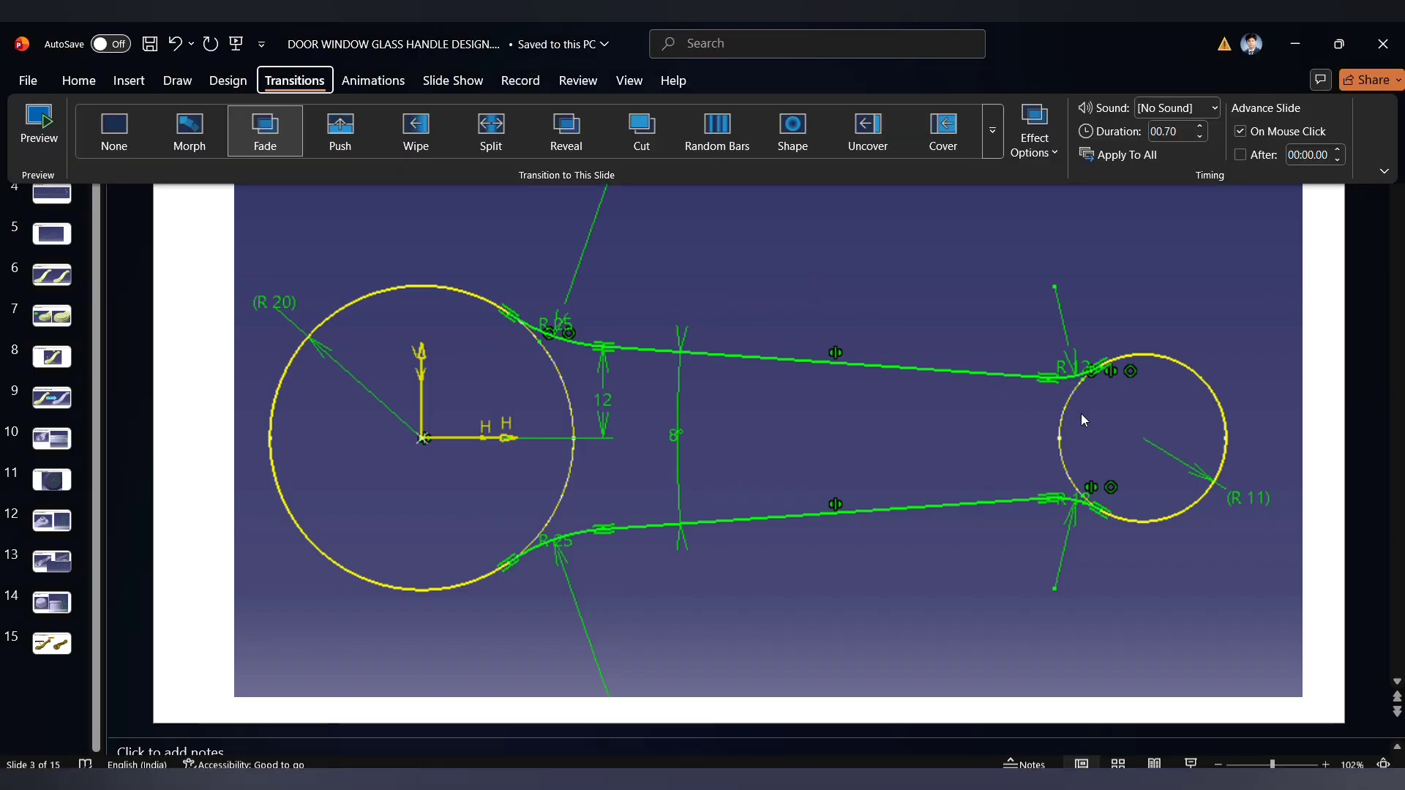
{"action": "key", "text": "alt+Tab"}
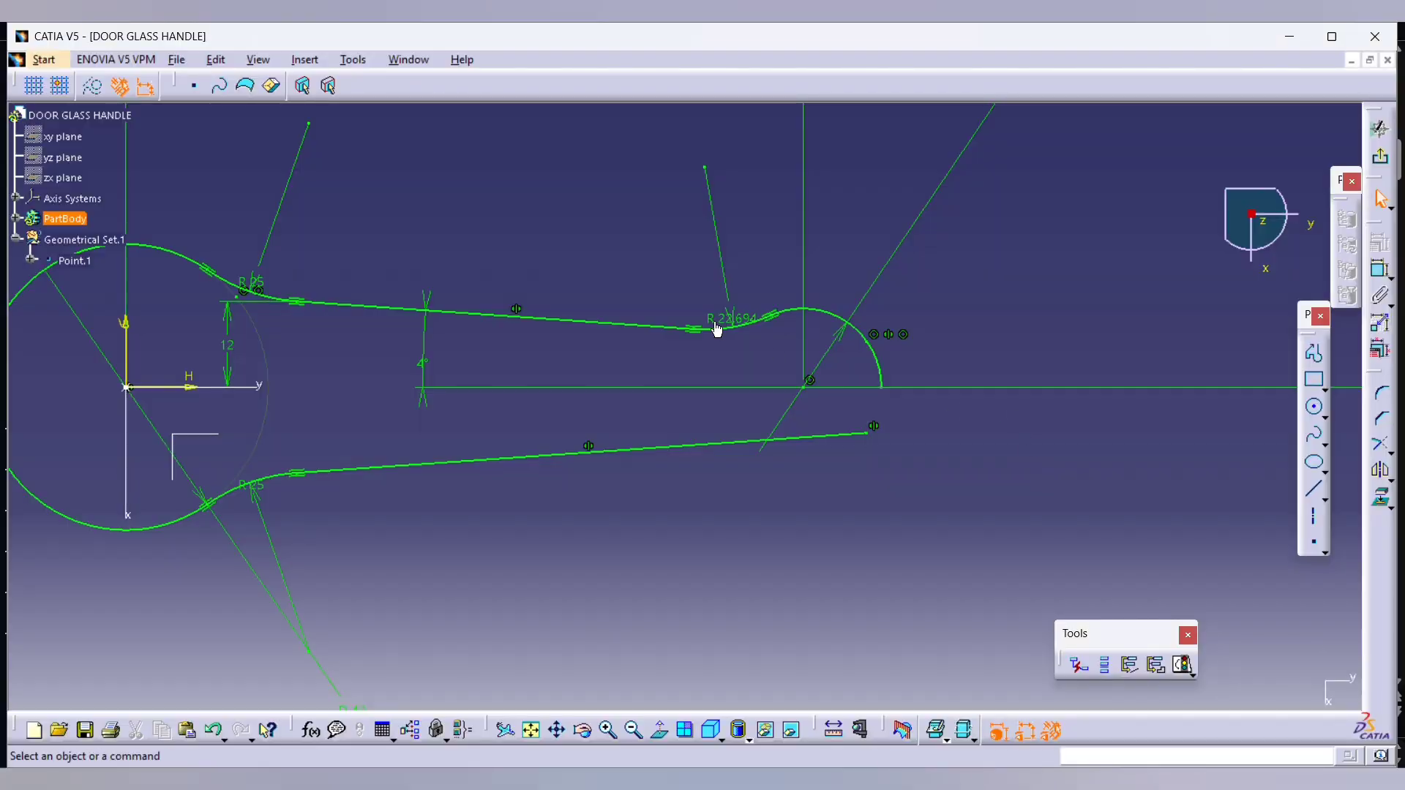
{"action": "double_click", "coordinate": [721, 318]}
{"action": "type", "text": "12"}
{"action": "key", "text": "Return"}
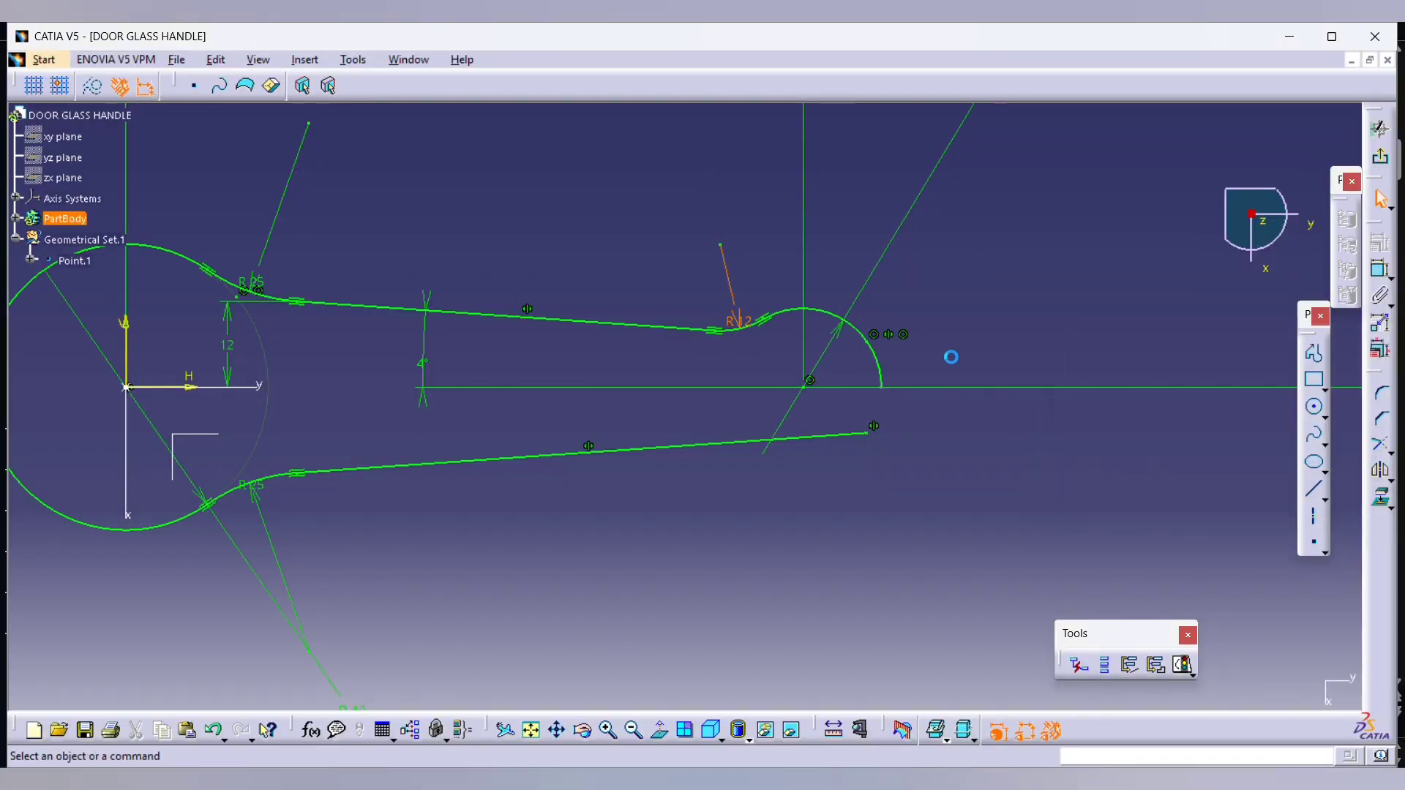
Step: Trim the 22 mm circle and the lower line to their intersection
{"action": "left_click", "coordinate": [1381, 444]}
{"action": "left_click", "coordinate": [868, 366]}
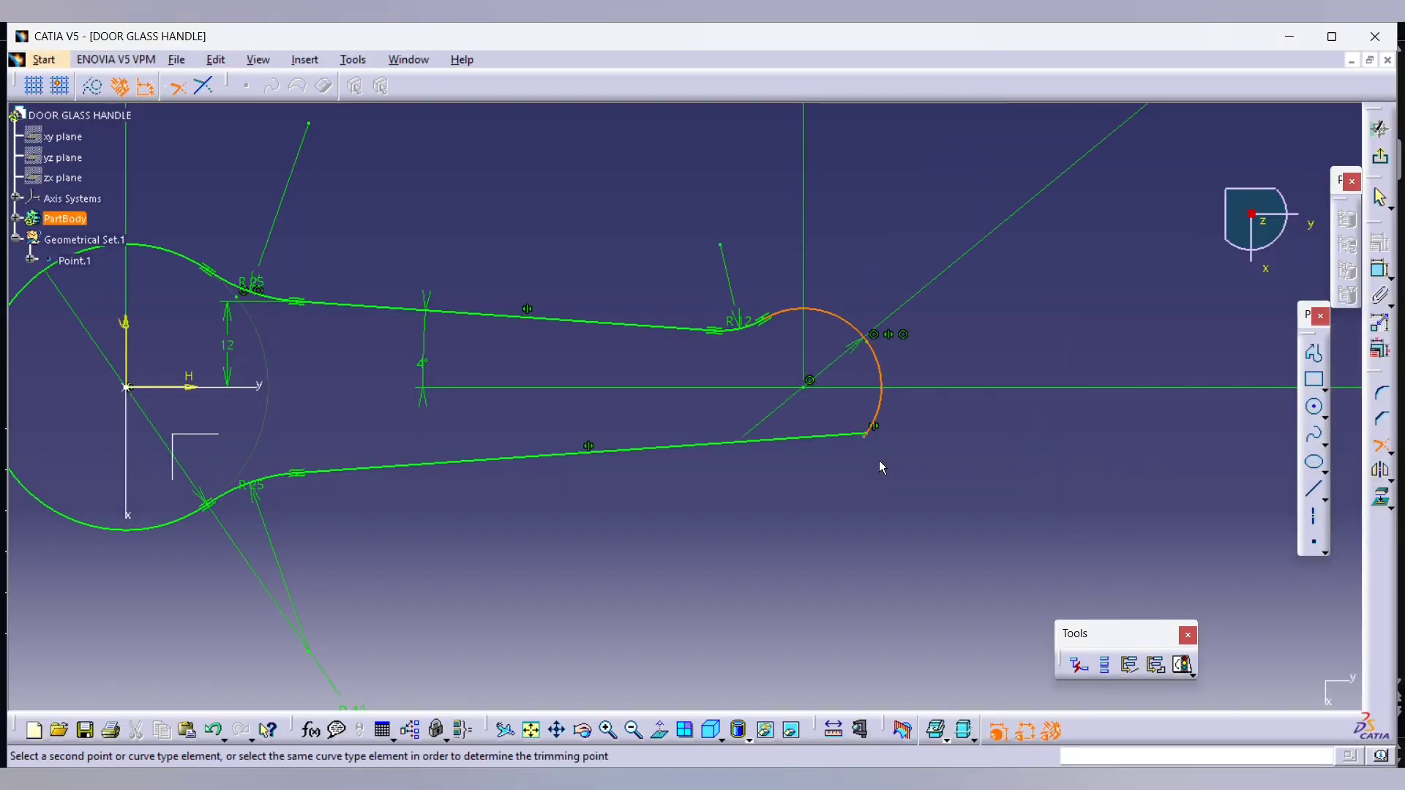
{"action": "left_click", "coordinate": [743, 447]}
Step: Add a corner between the lower line and the 22 mm circle and set its radius to 12 mm
{"action": "left_click", "coordinate": [1383, 394]}
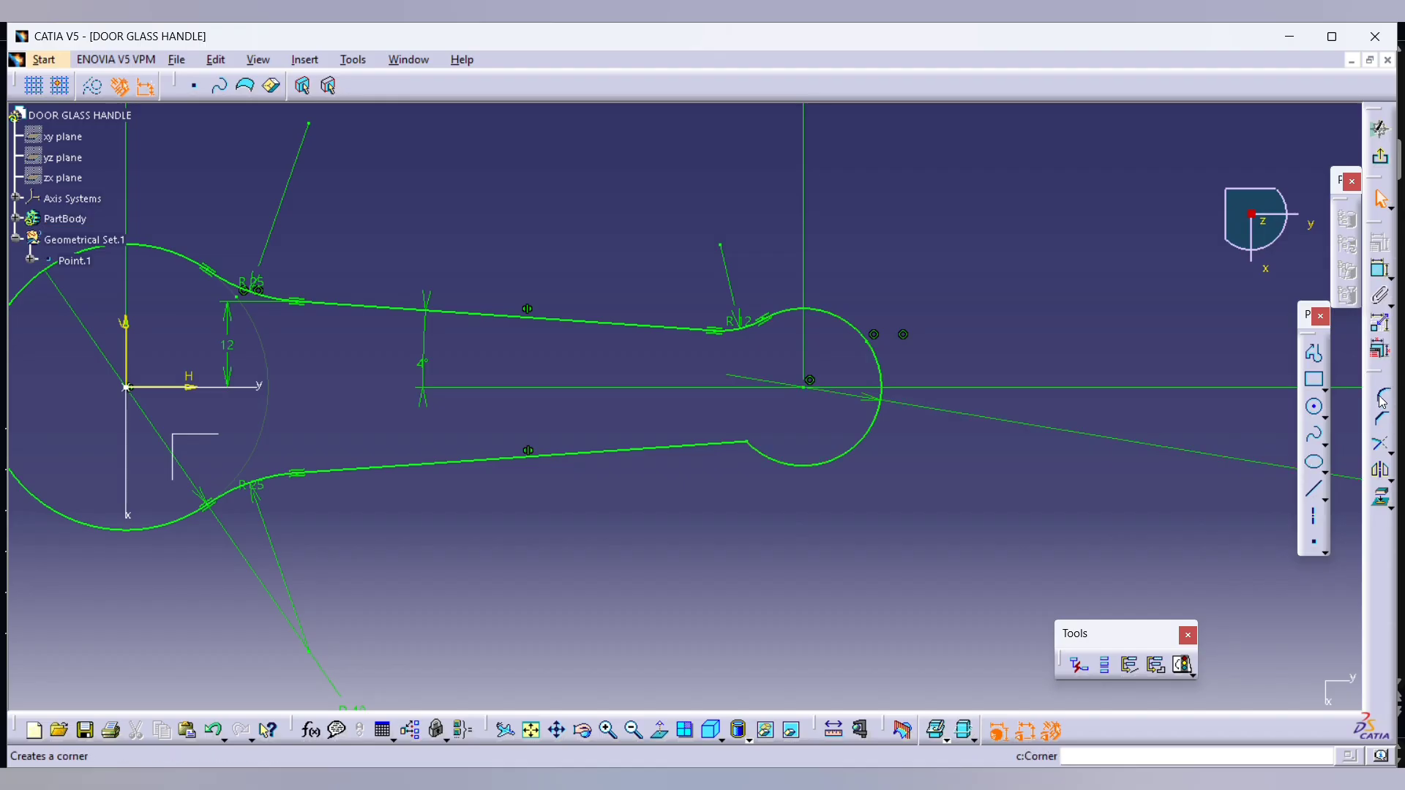
{"action": "left_click", "coordinate": [727, 444]}
{"action": "left_click", "coordinate": [753, 451]}
{"action": "left_click", "coordinate": [722, 462]}
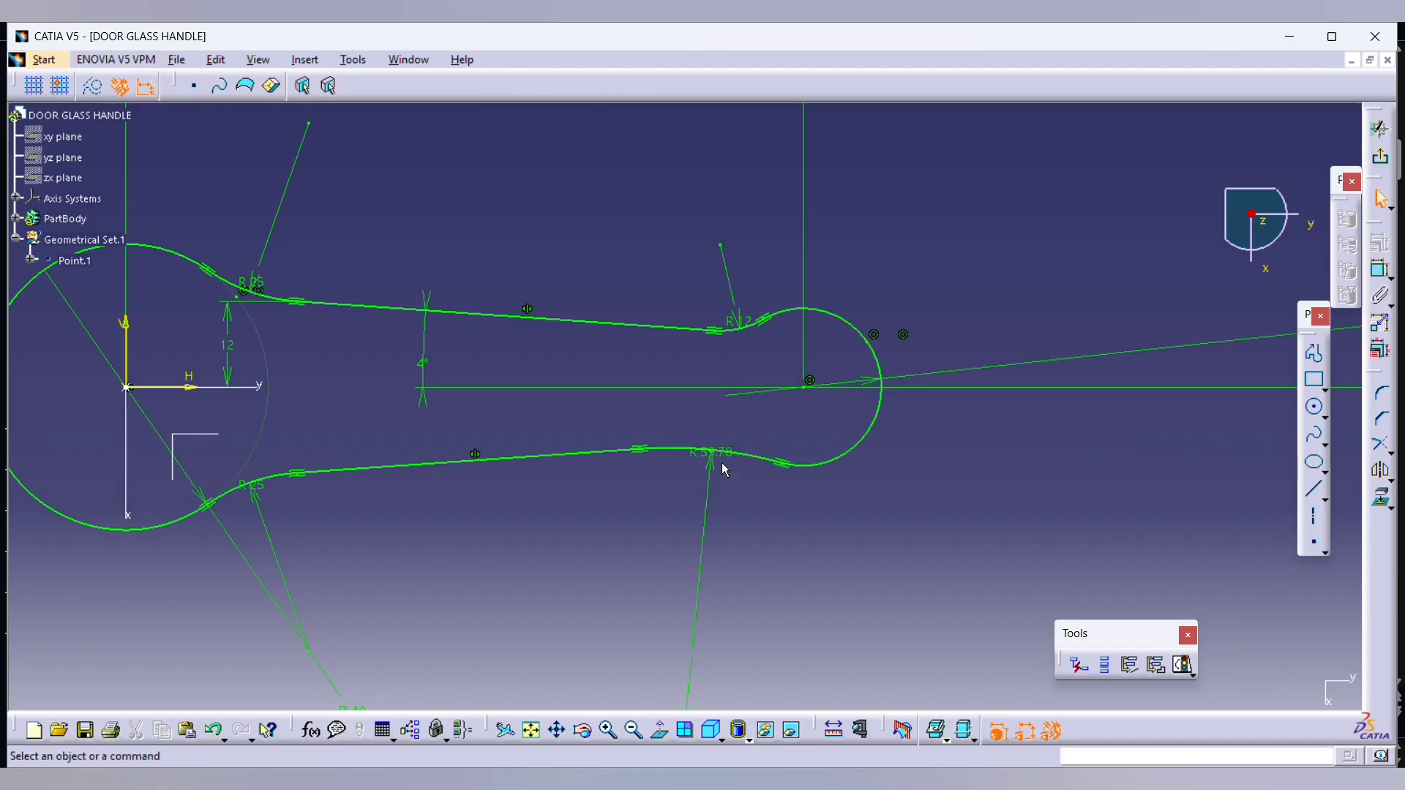
{"action": "double_click", "coordinate": [711, 464]}
{"action": "type", "text": "12mm"}
{"action": "key", "text": "Return"}
Step: Move the 95 mm dimension text between its extension lines and exit the sketch
{"action": "left_click", "coordinate": [398, 346]}
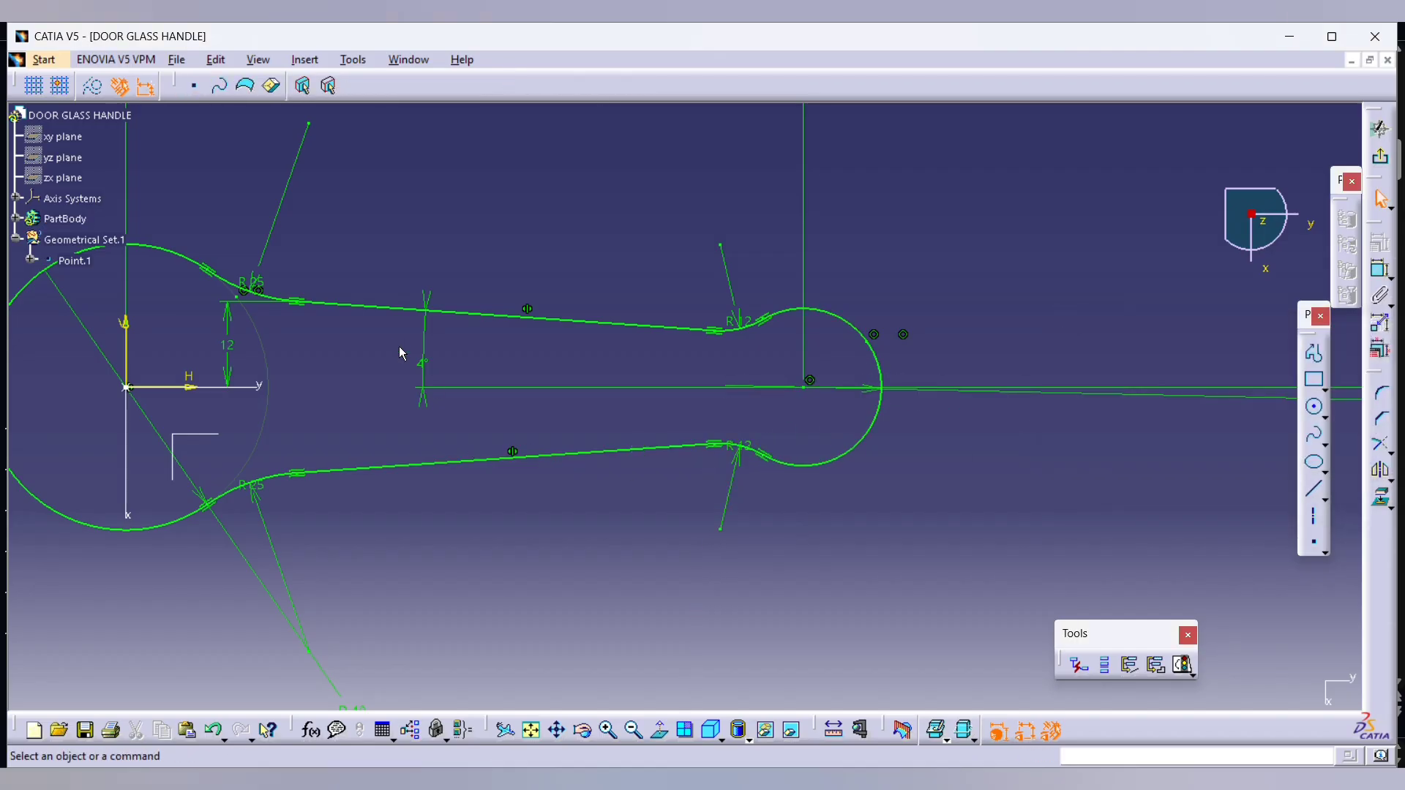
{"action": "mouse_move", "coordinate": [399, 346]}
{"action": "middle_mouse_down"}
{"action": "mouse_move", "coordinate": [398, 410]}
{"action": "mouse_move", "coordinate": [445, 329]}
{"action": "mouse_move", "coordinate": [435, 292]}
{"action": "middle_mouse_up"}
{"action": "left_click_drag", "start_coordinate": [428, 246], "coordinate": [568, 246]}
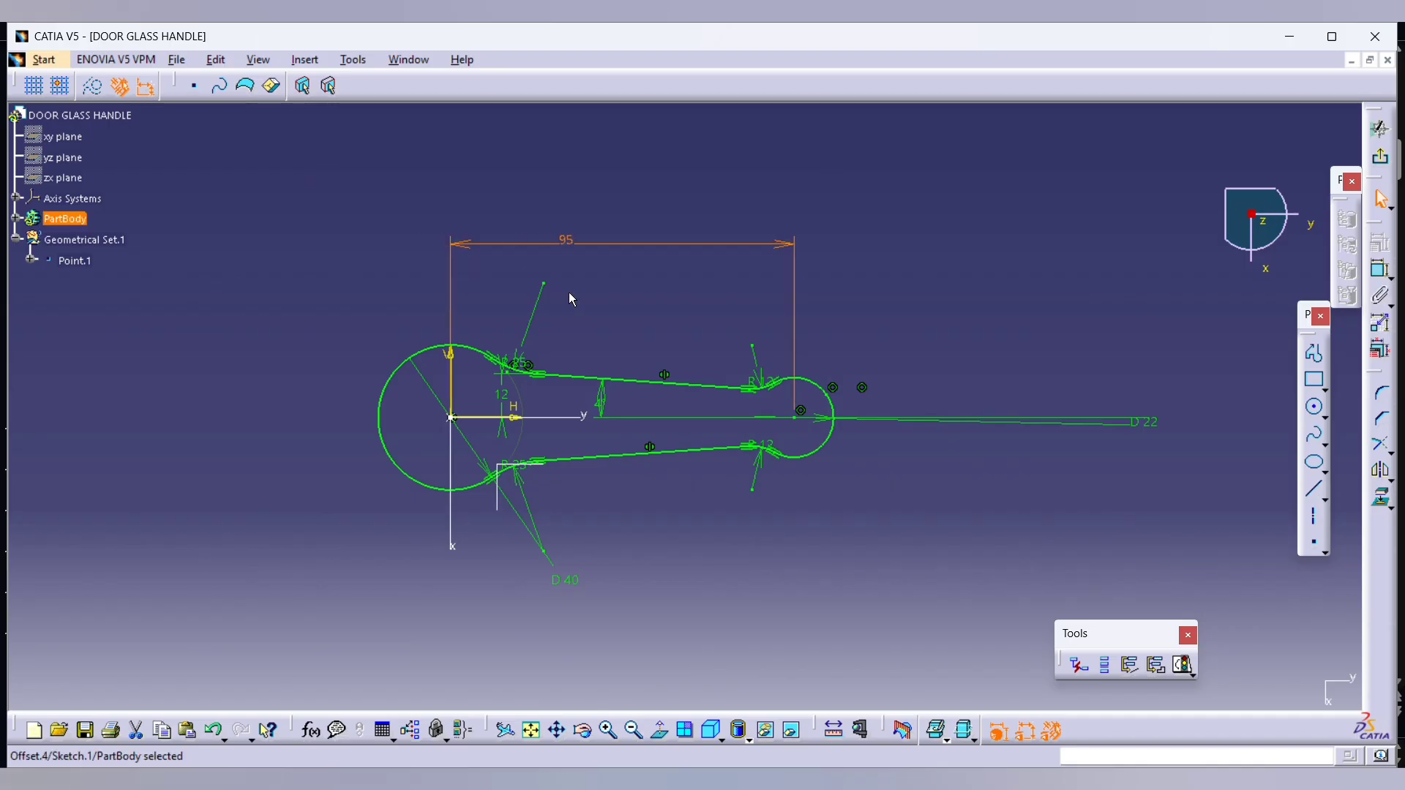
{"action": "middle_click_drag", "start_coordinate": [569, 292], "coordinate": [582, 567]}
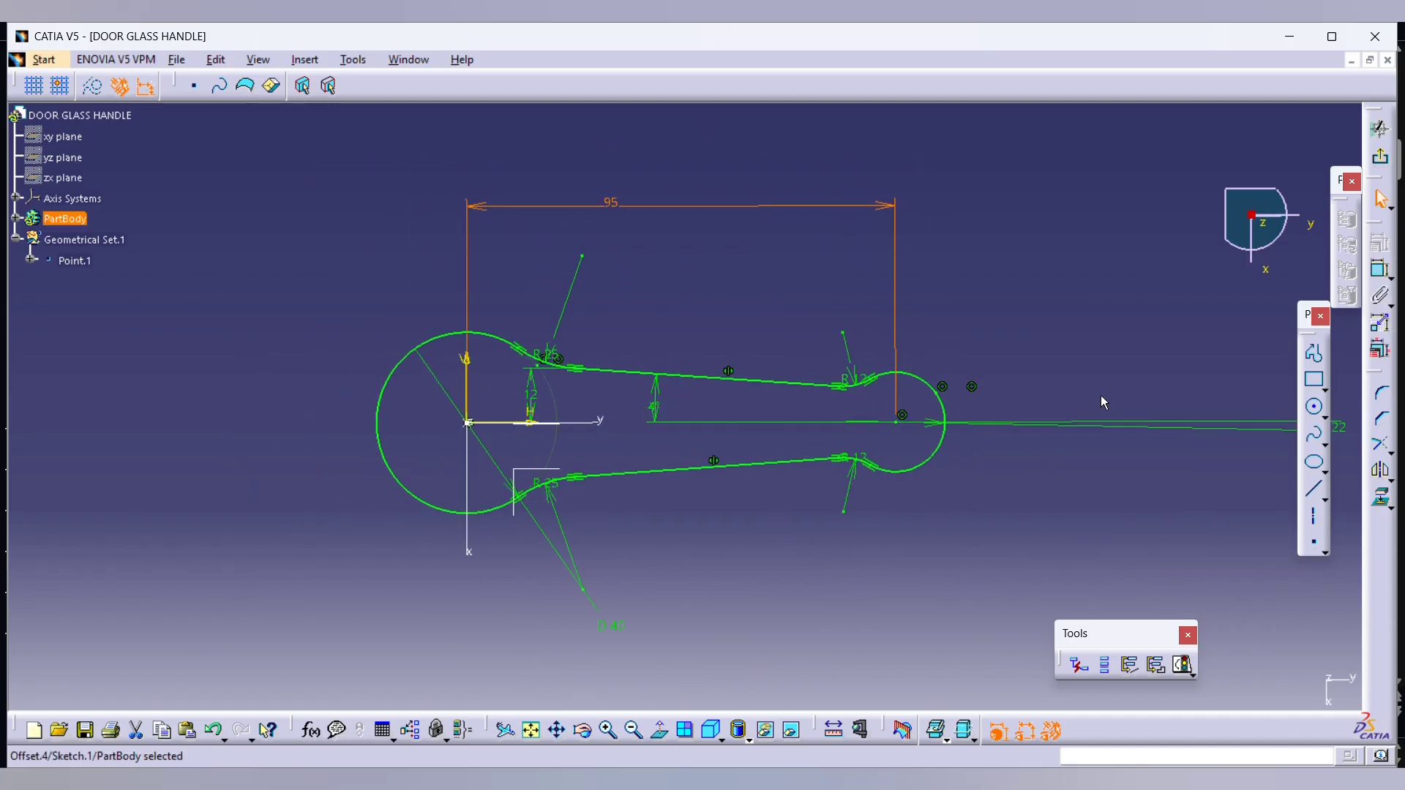
{"action": "left_click", "coordinate": [1387, 208]}
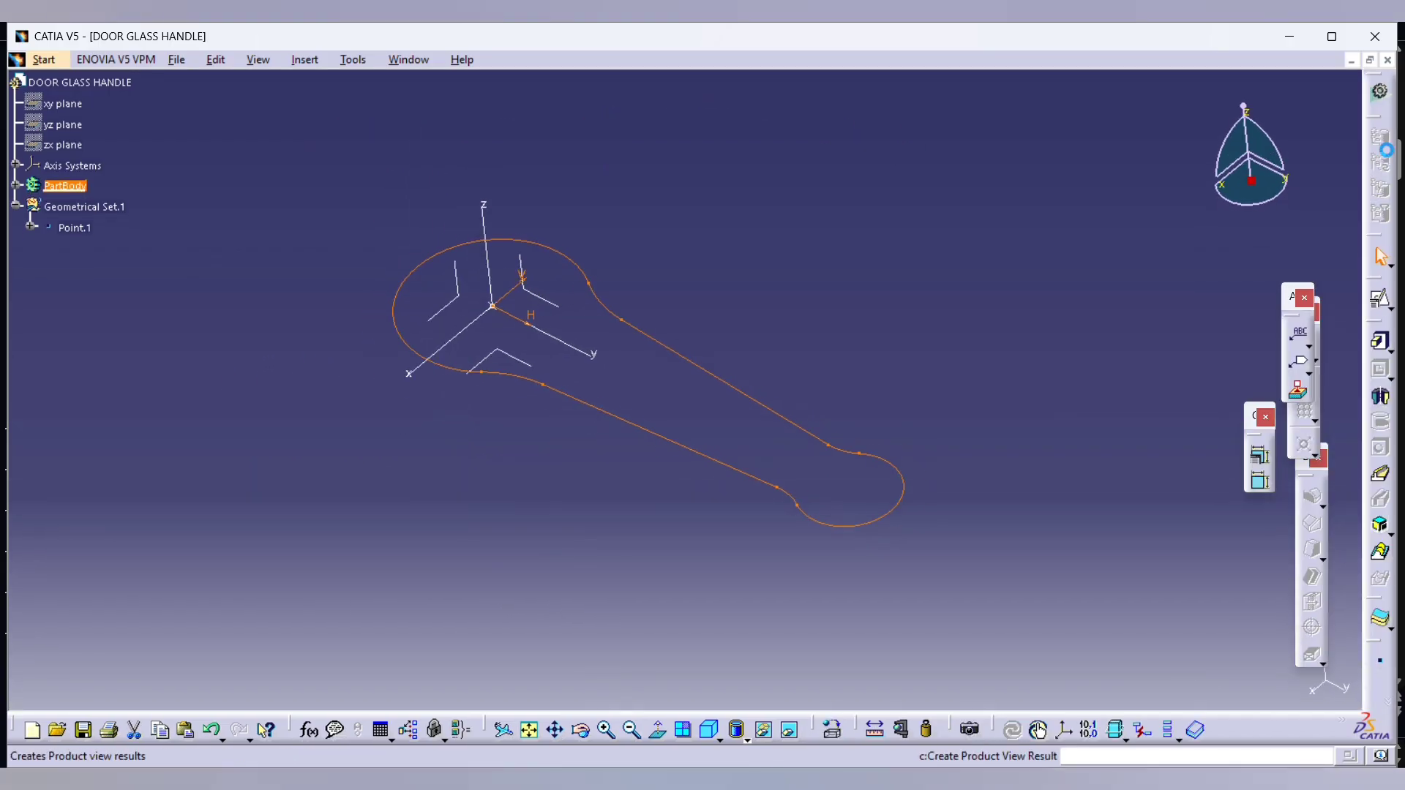
Step: Start a positioned sketch on the YZ plane of Axis System.1 and check the reference slide for the side profile
{"action": "left_click", "coordinate": [1381, 300]}
{"action": "left_click", "coordinate": [558, 292]}
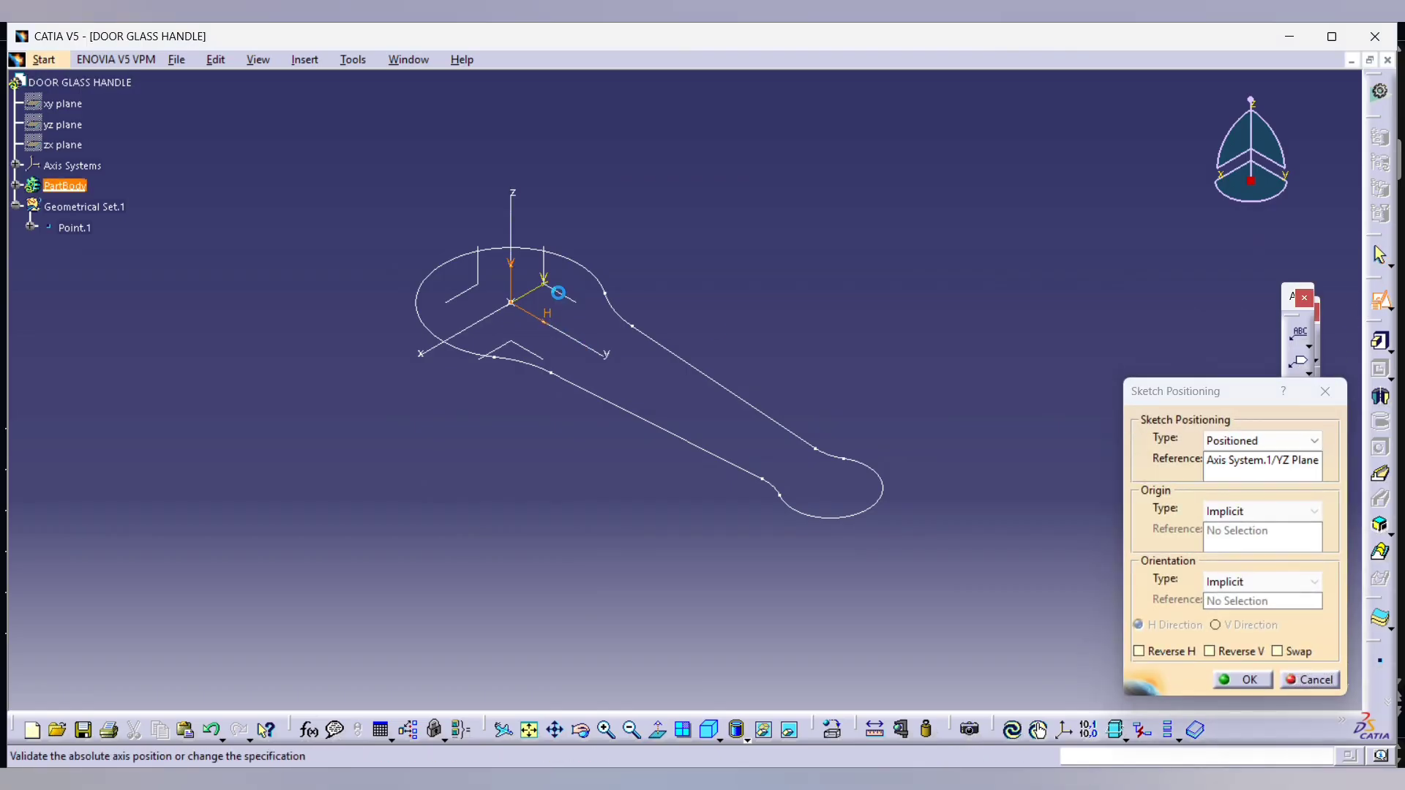
{"action": "left_click", "coordinate": [1242, 680]}
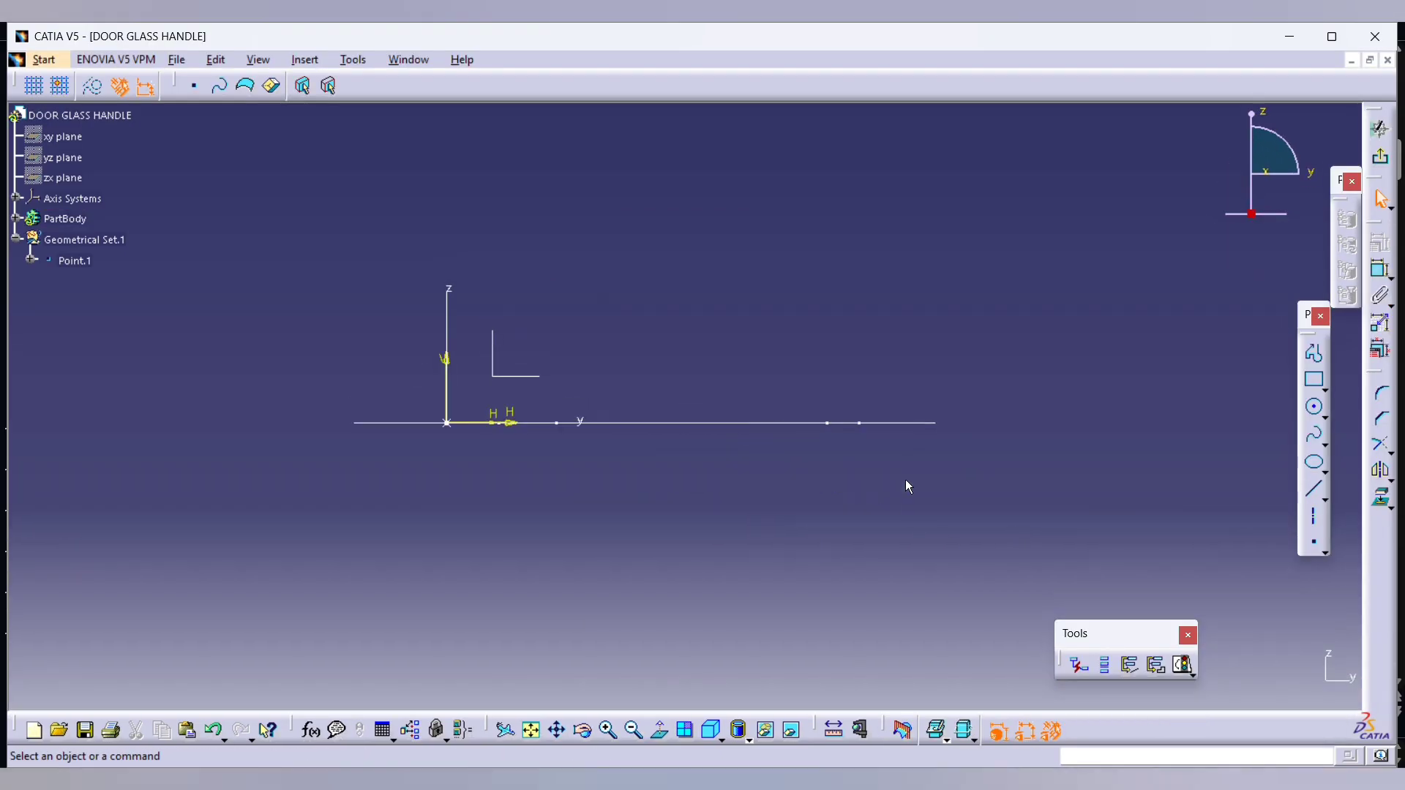
{"action": "key", "text": "alt+Tab"}
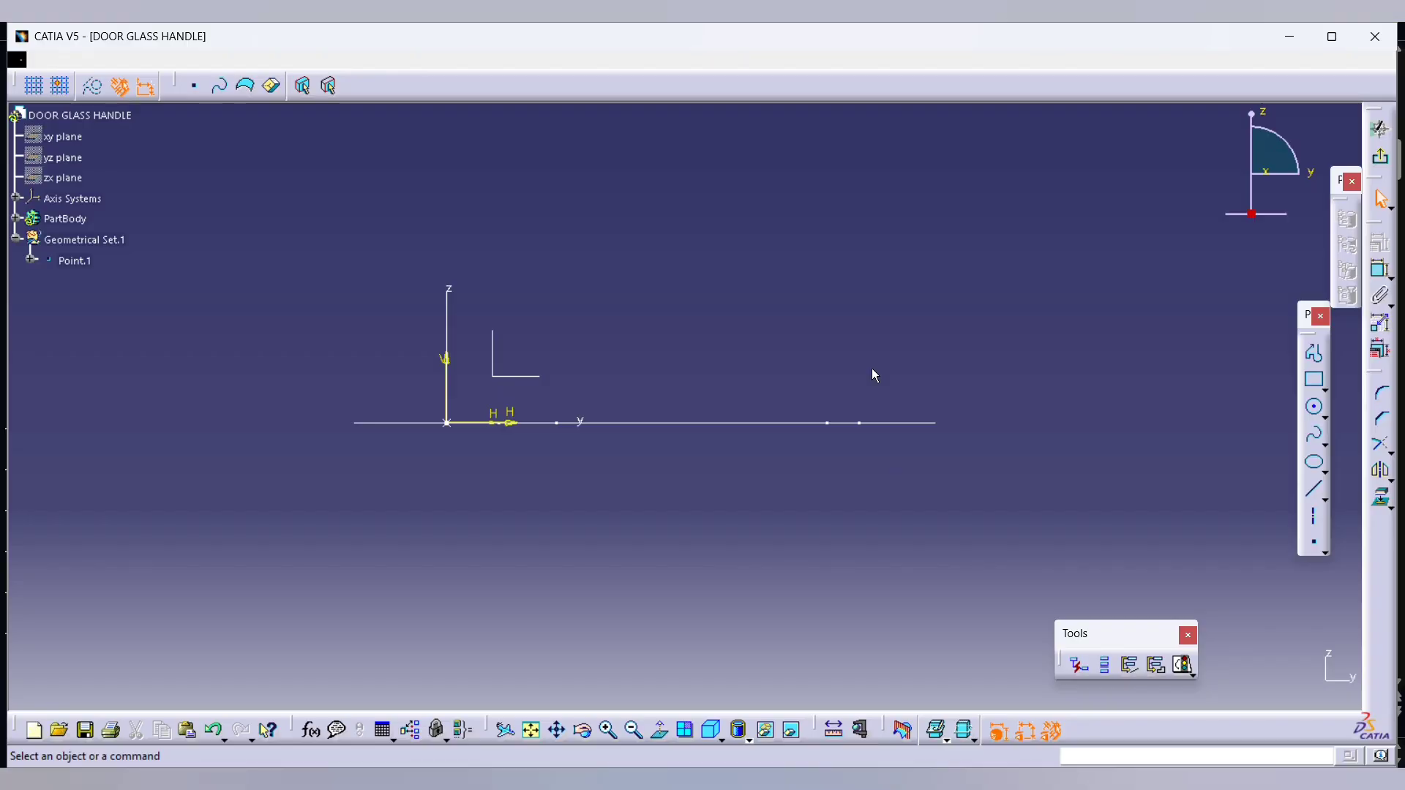
{"action": "scroll", "coordinate": [713, 409], "scroll_direction": "down", "scroll_amount": 1}
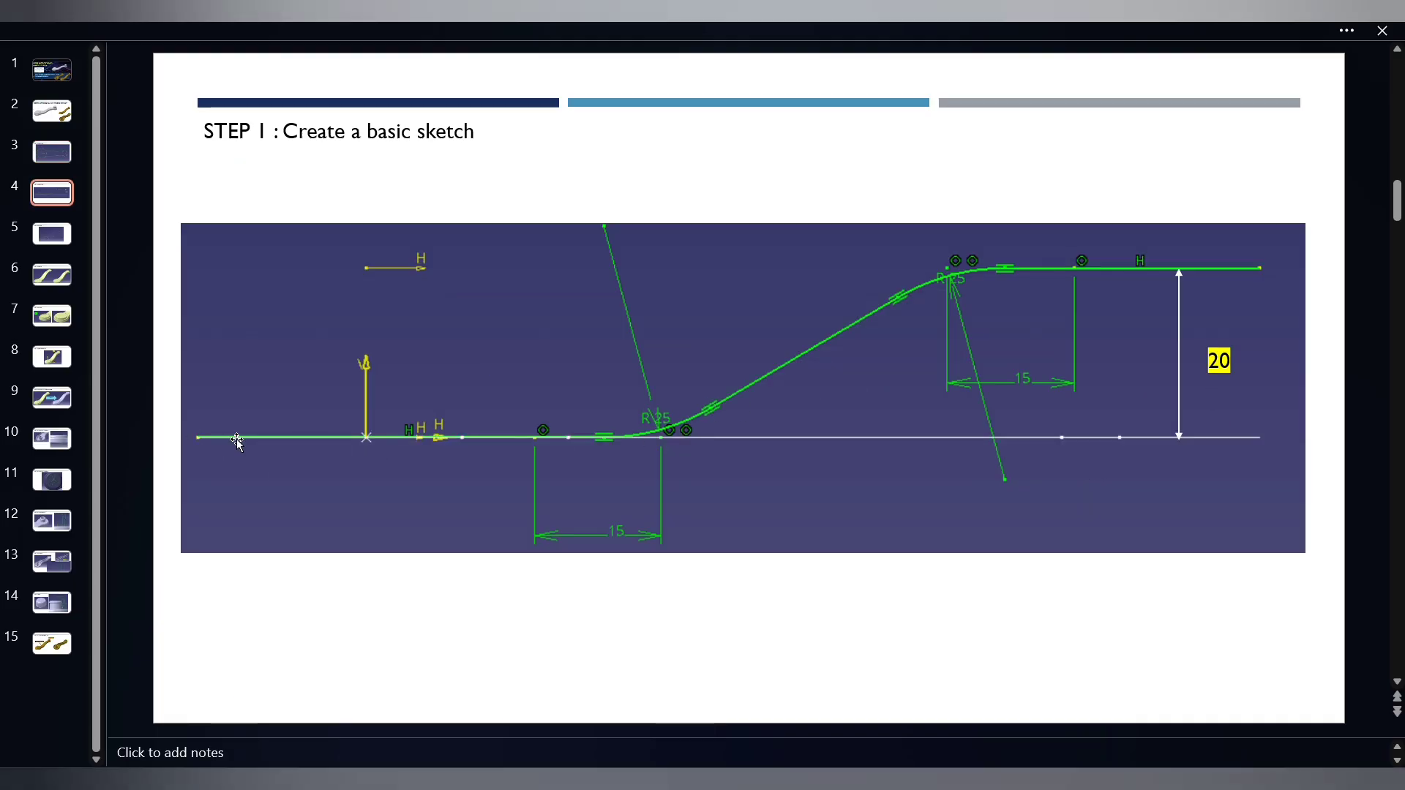
{"action": "key", "text": "alt+Tab"}
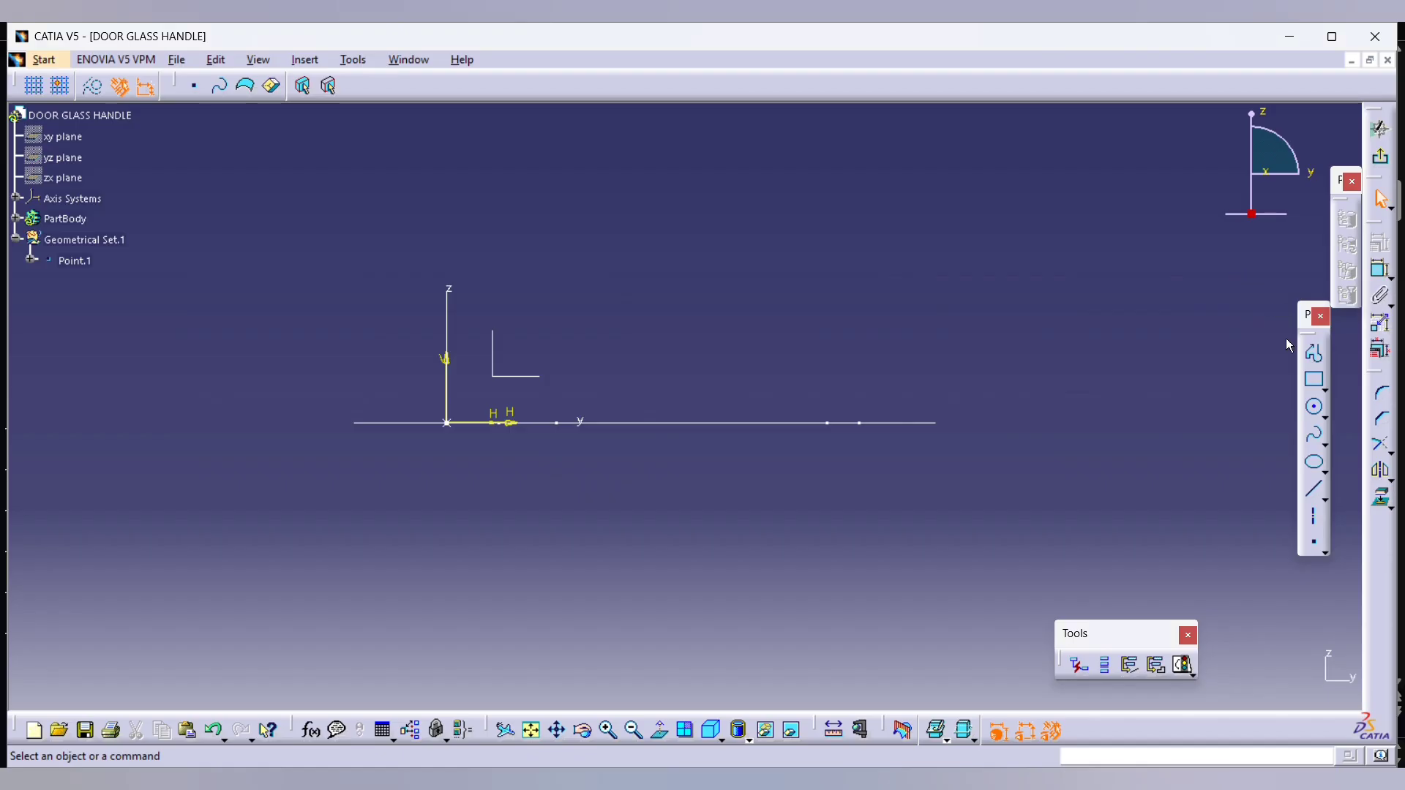
Step: Project the small-end arc and the large-end arc of the arm outline into the side sketch
{"action": "mouse_move", "coordinate": [566, 373]}
{"action": "middle_mouse_down"}
{"action": "mouse_move", "coordinate": [621, 314]}
{"action": "mouse_move", "coordinate": [615, 424]}
{"action": "middle_mouse_up"}
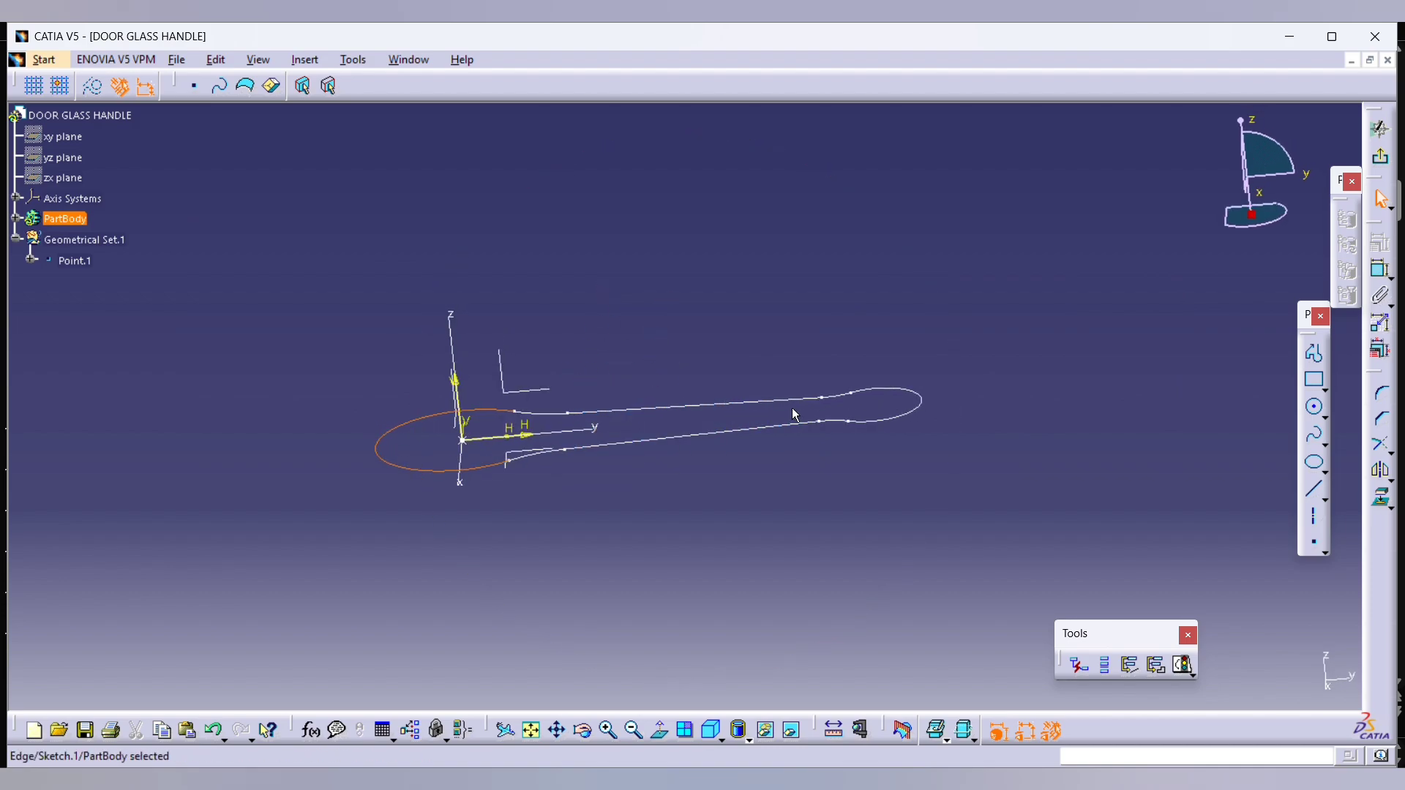
{"action": "key", "text": "alt+Tab"}
{"action": "key", "text": "alt+Tab"}
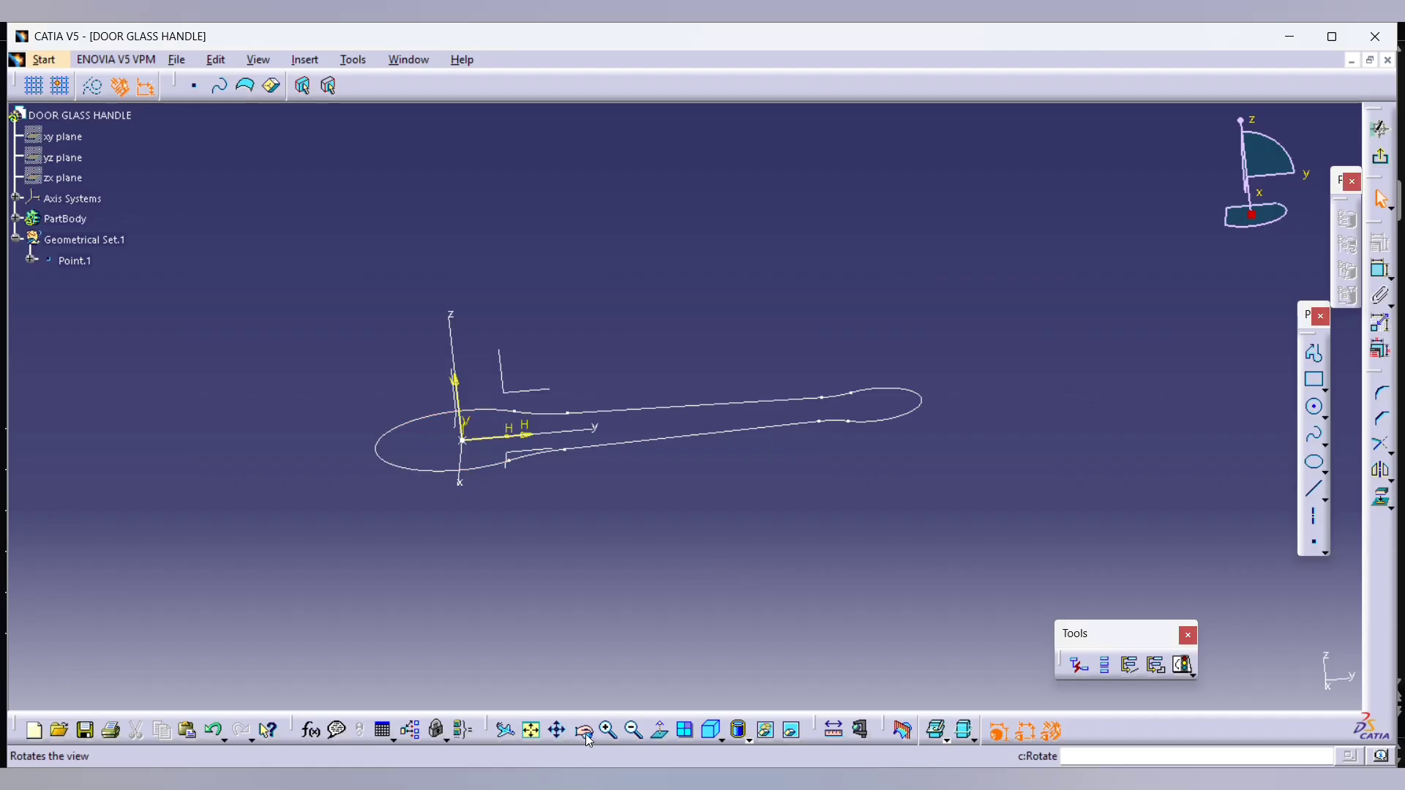
{"action": "left_click", "coordinate": [657, 733]}
{"action": "middle_click_drag", "start_coordinate": [667, 574], "coordinate": [684, 479]}
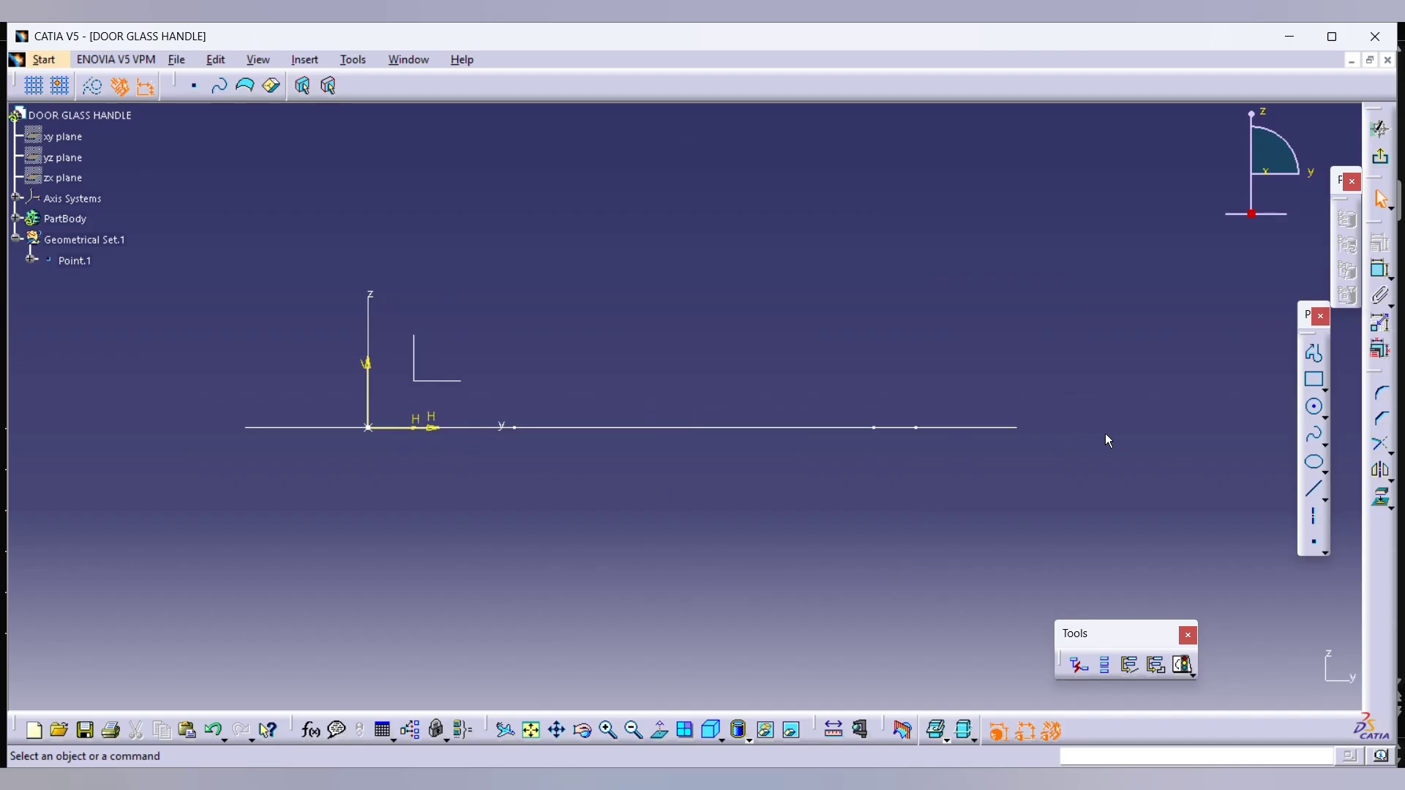
{"action": "left_click", "coordinate": [1383, 500]}
{"action": "left_click", "coordinate": [997, 426]}
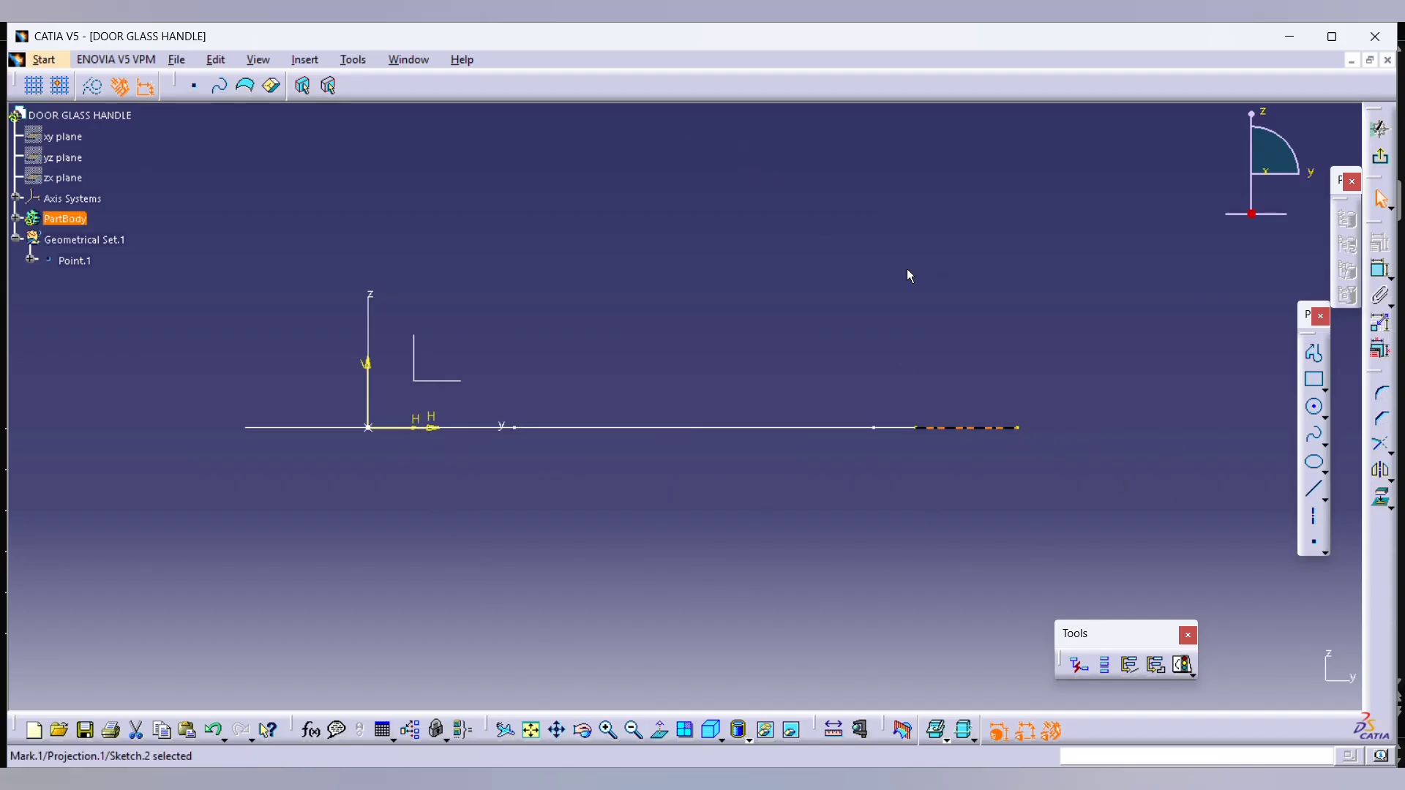
{"action": "left_click", "coordinate": [1333, 495]}
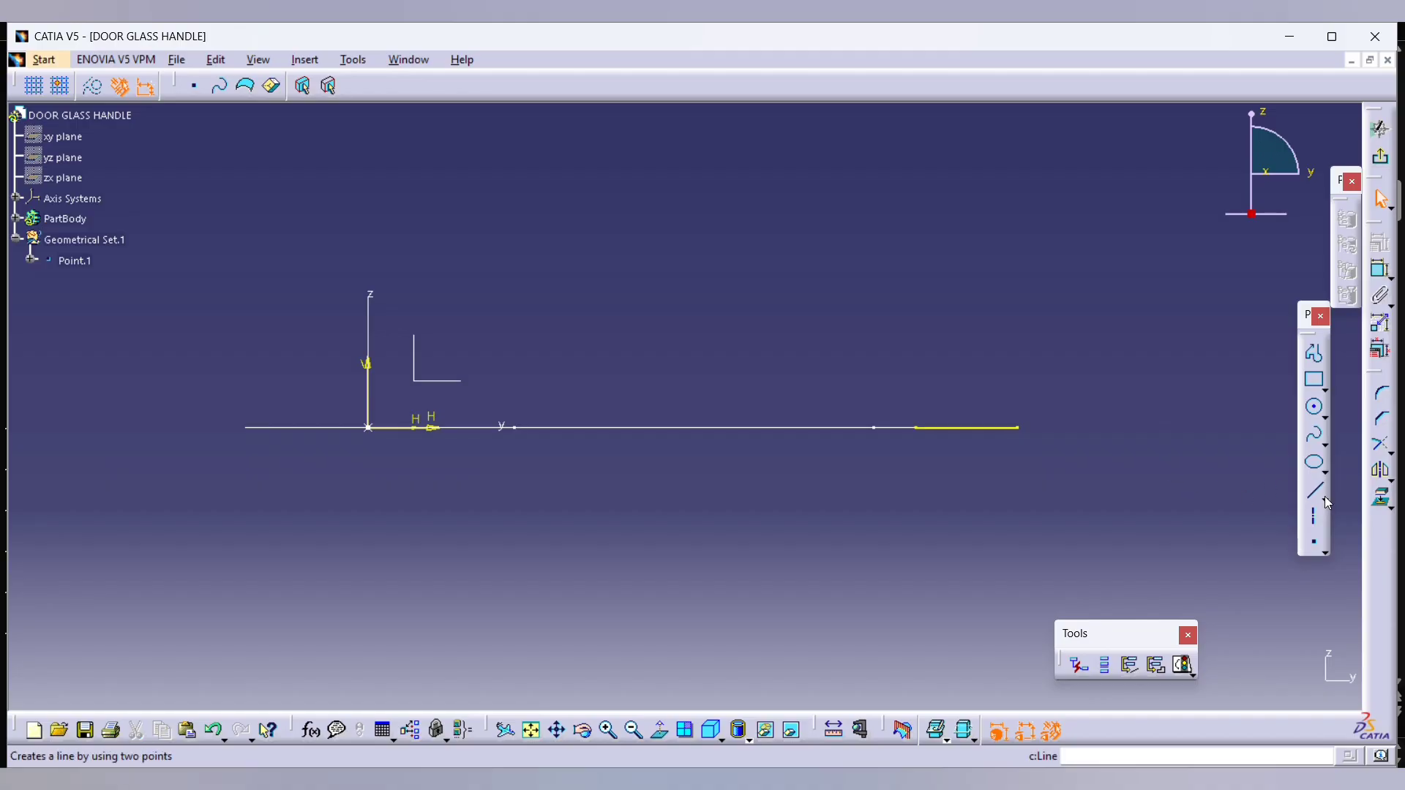
{"action": "left_click", "coordinate": [1381, 505]}
{"action": "left_click", "coordinate": [306, 429]}
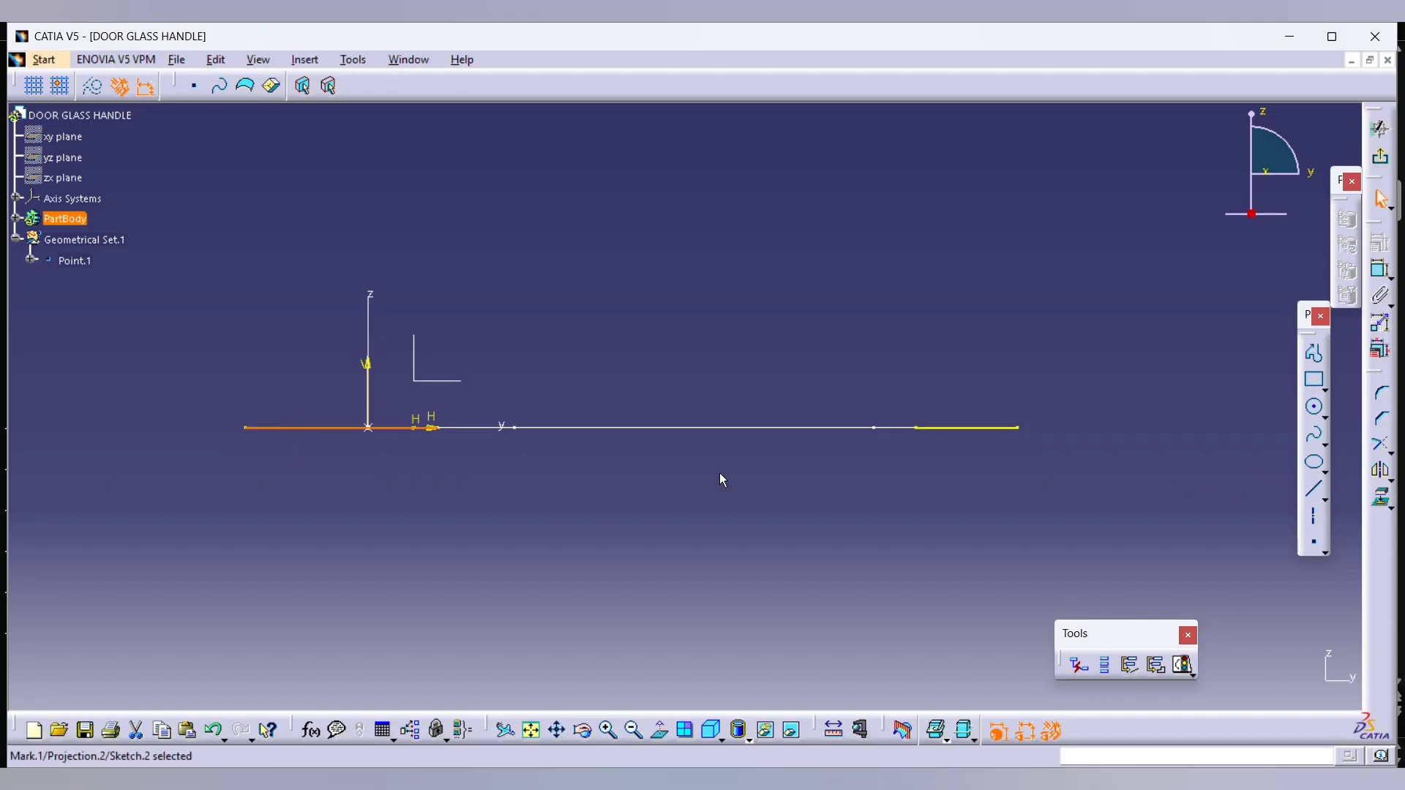
Step: Convert both projected end lines to construction elements
{"action": "left_click", "coordinate": [323, 428]}
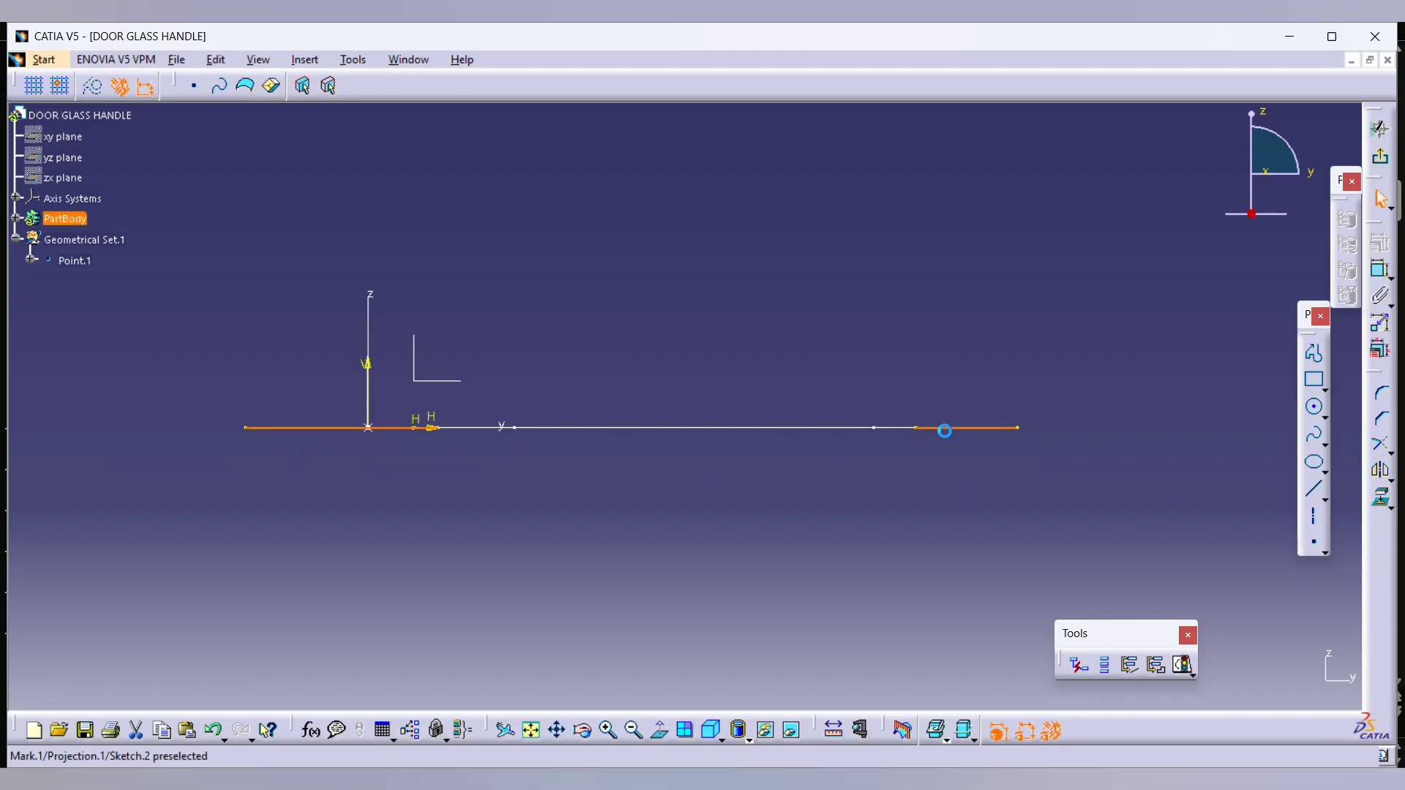
{"action": "left_click", "coordinate": [943, 428], "text": "ctrl"}
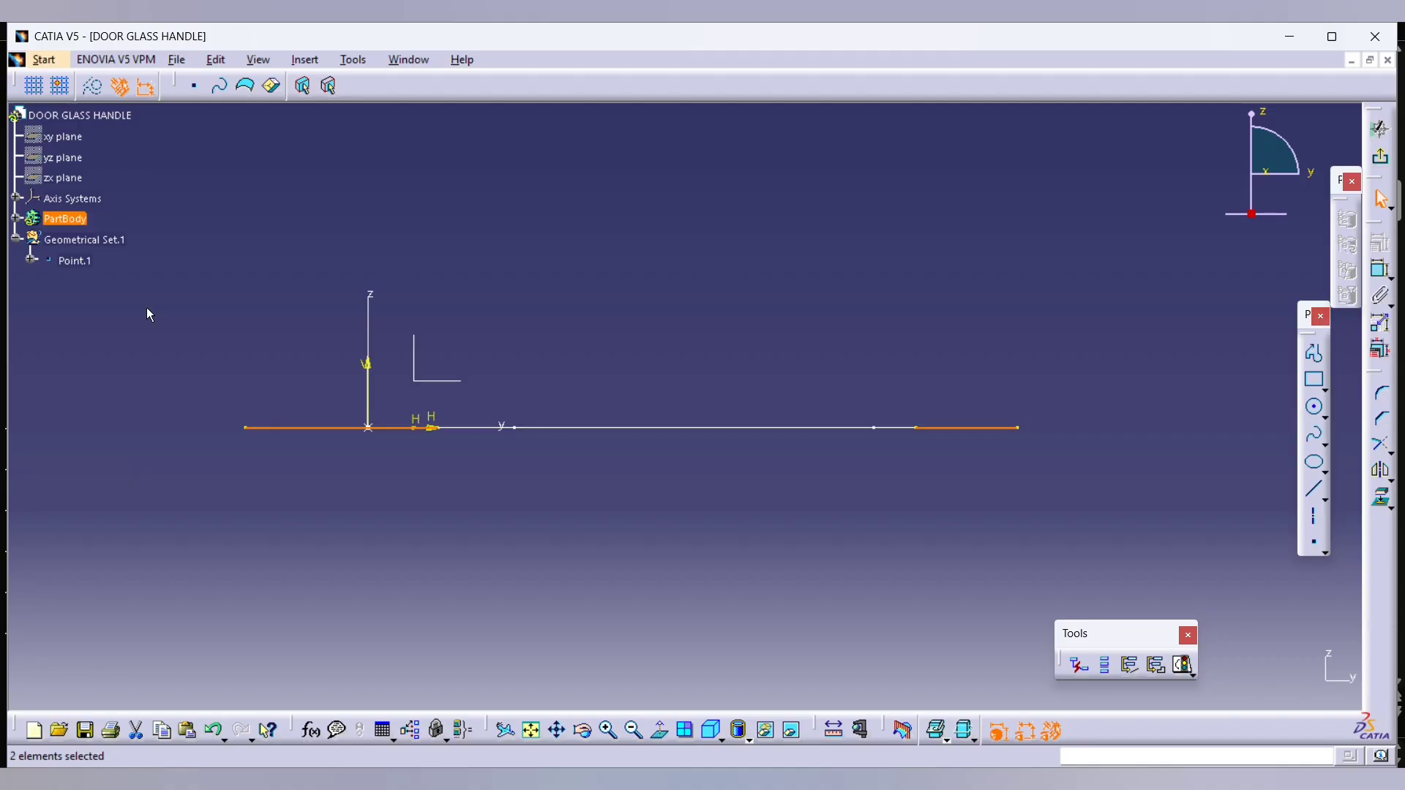
{"action": "left_click", "coordinate": [367, 226]}
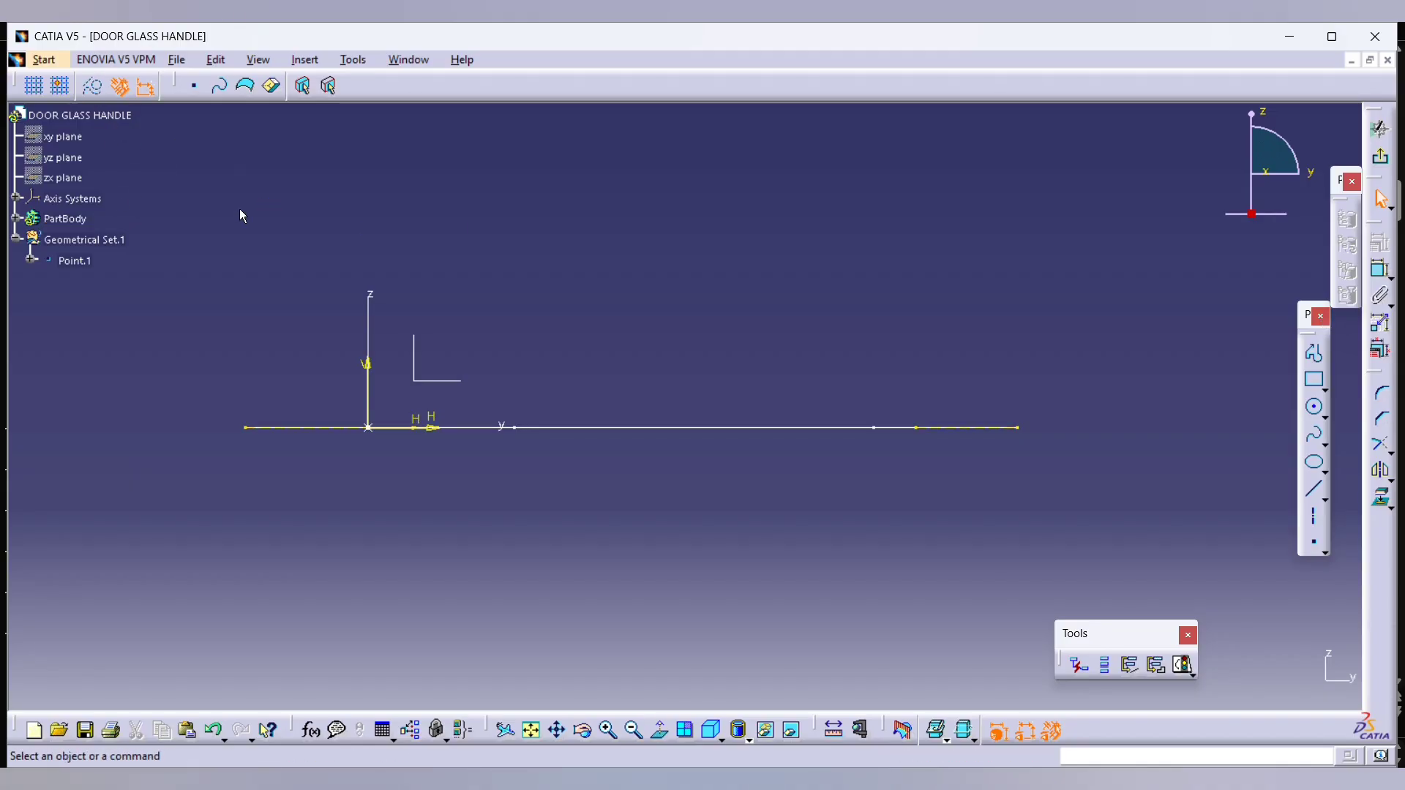
Step: Sketch an open profile from the large end's outer point: horizontal about 46 mm, sloping up to about 22 mm high, horizontal about 40 mm
{"action": "left_click", "coordinate": [1316, 354]}
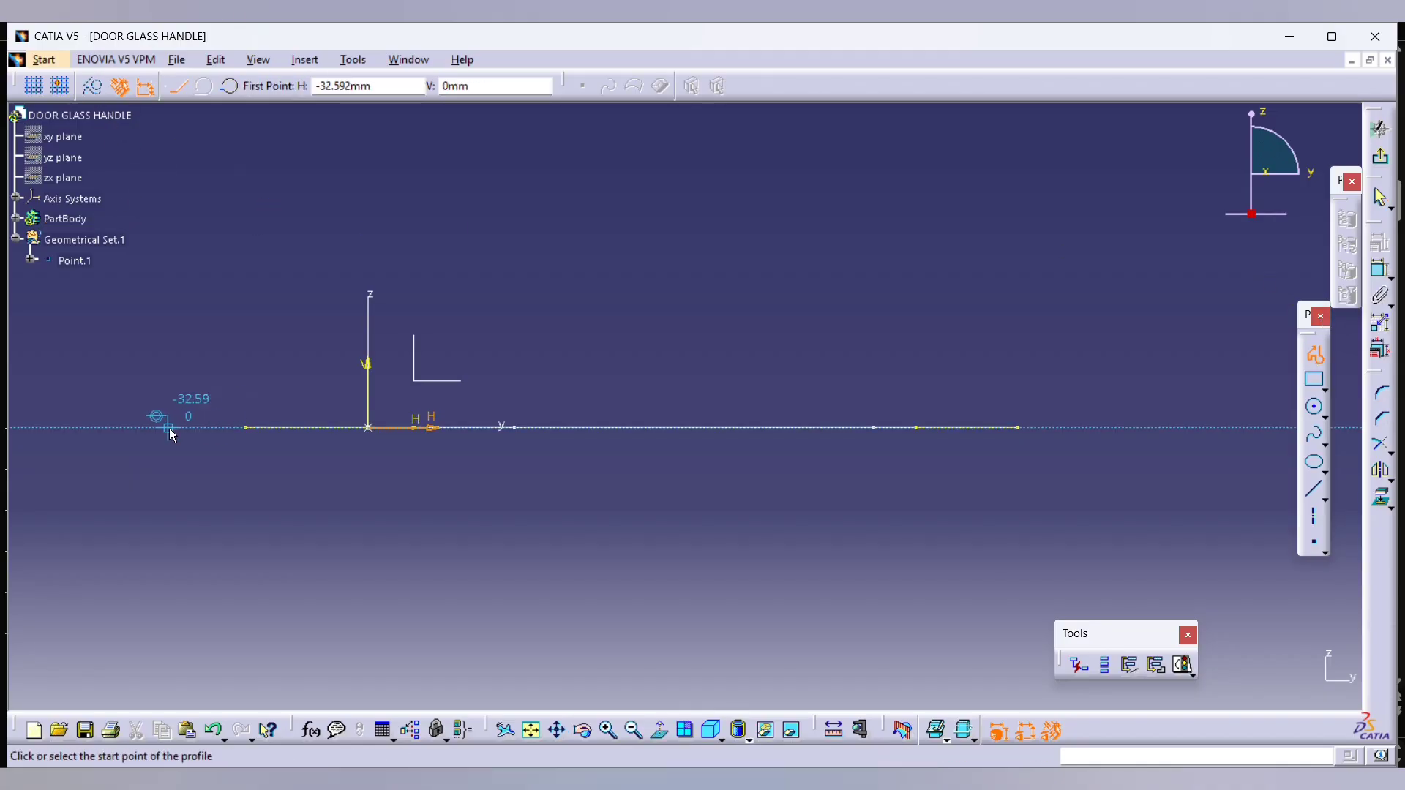
{"action": "left_click", "coordinate": [246, 428]}
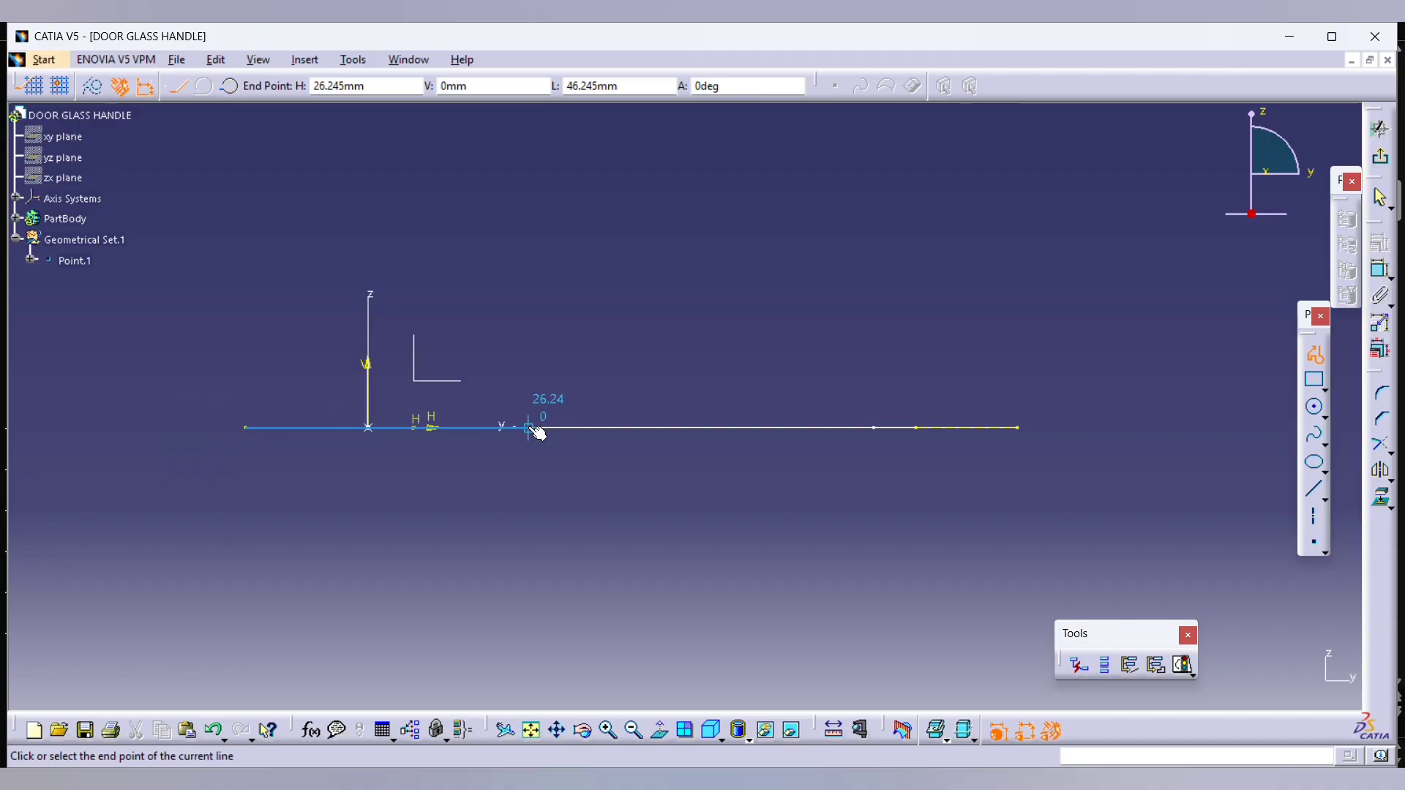
{"action": "left_click", "coordinate": [530, 428]}
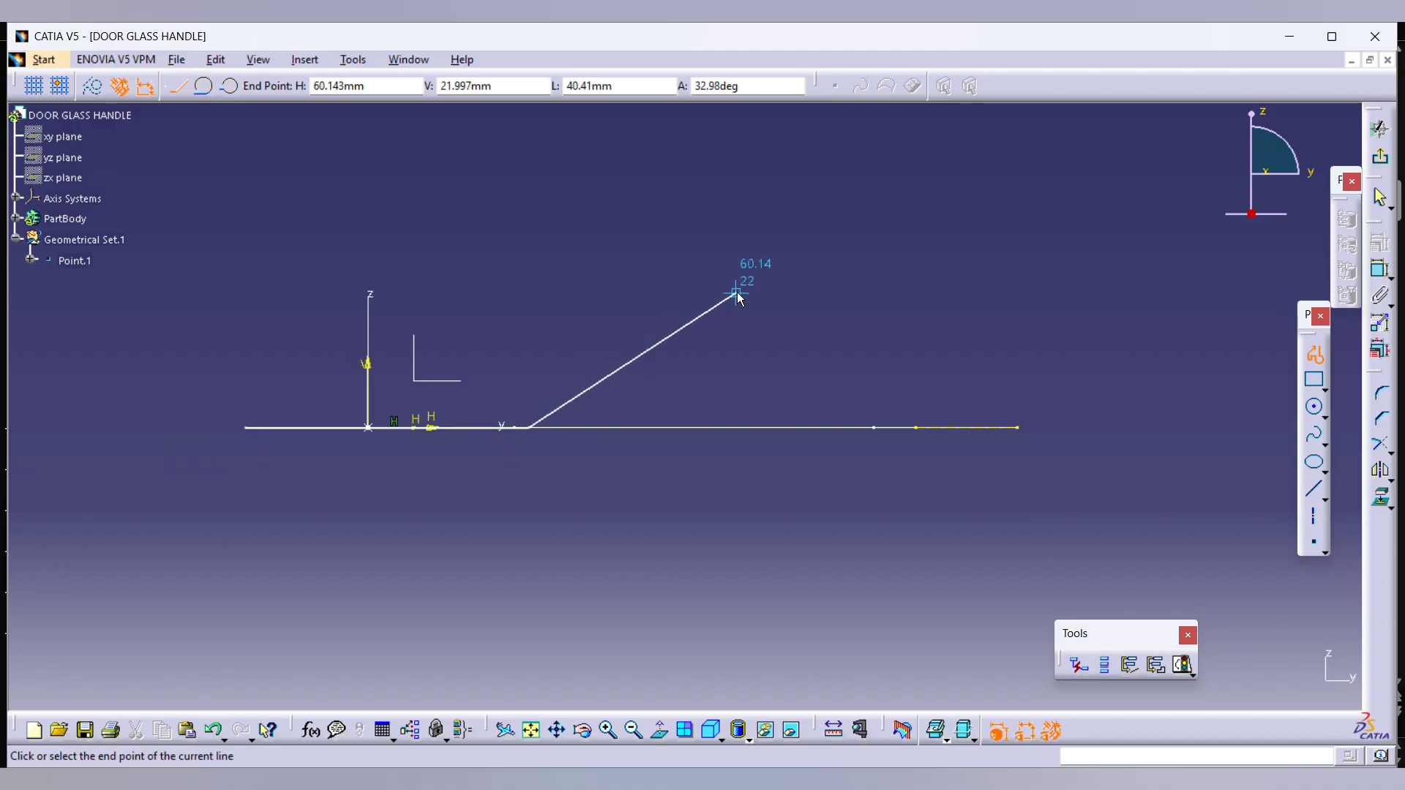
{"action": "left_click", "coordinate": [776, 293]}
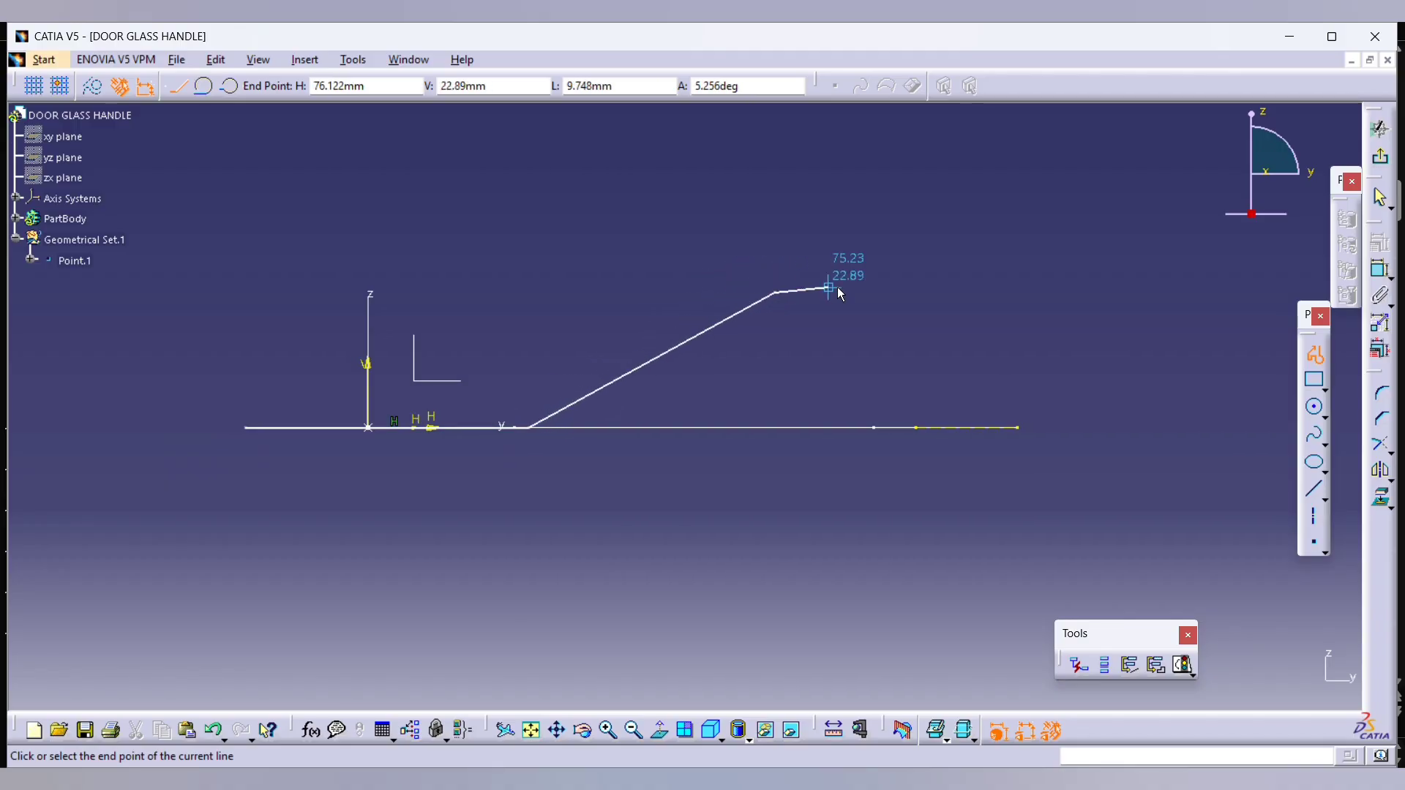
{"action": "left_click", "coordinate": [1017, 292]}
{"action": "key", "text": "Escape"}
{"action": "key", "text": "Escape"}
Step: Check the reference slide, dimension the height between the upper horizontal line and the base line, and set it to 20 mm
{"action": "key", "text": "alt+Tab"}
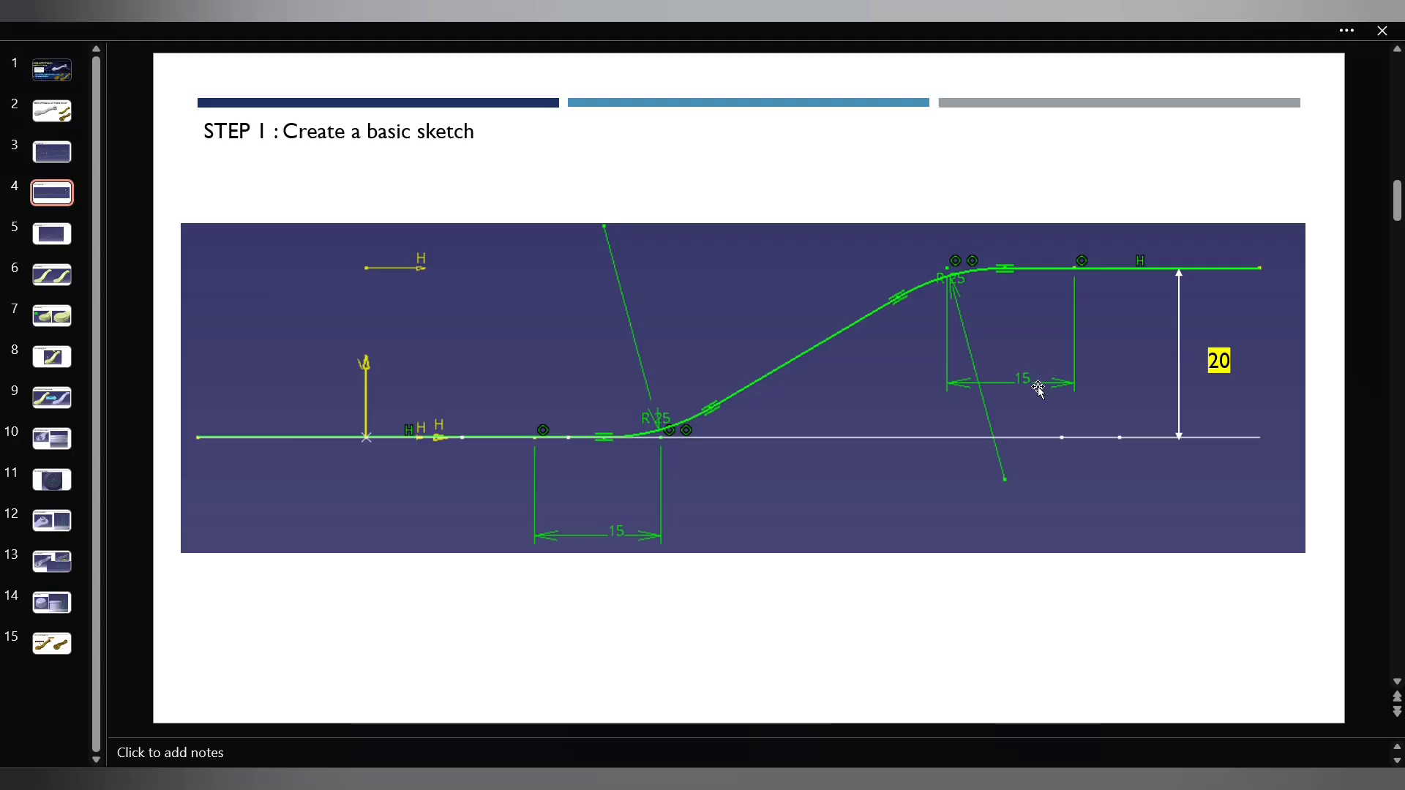
{"action": "key", "text": "alt+Tab"}
{"action": "left_click", "coordinate": [1382, 270]}
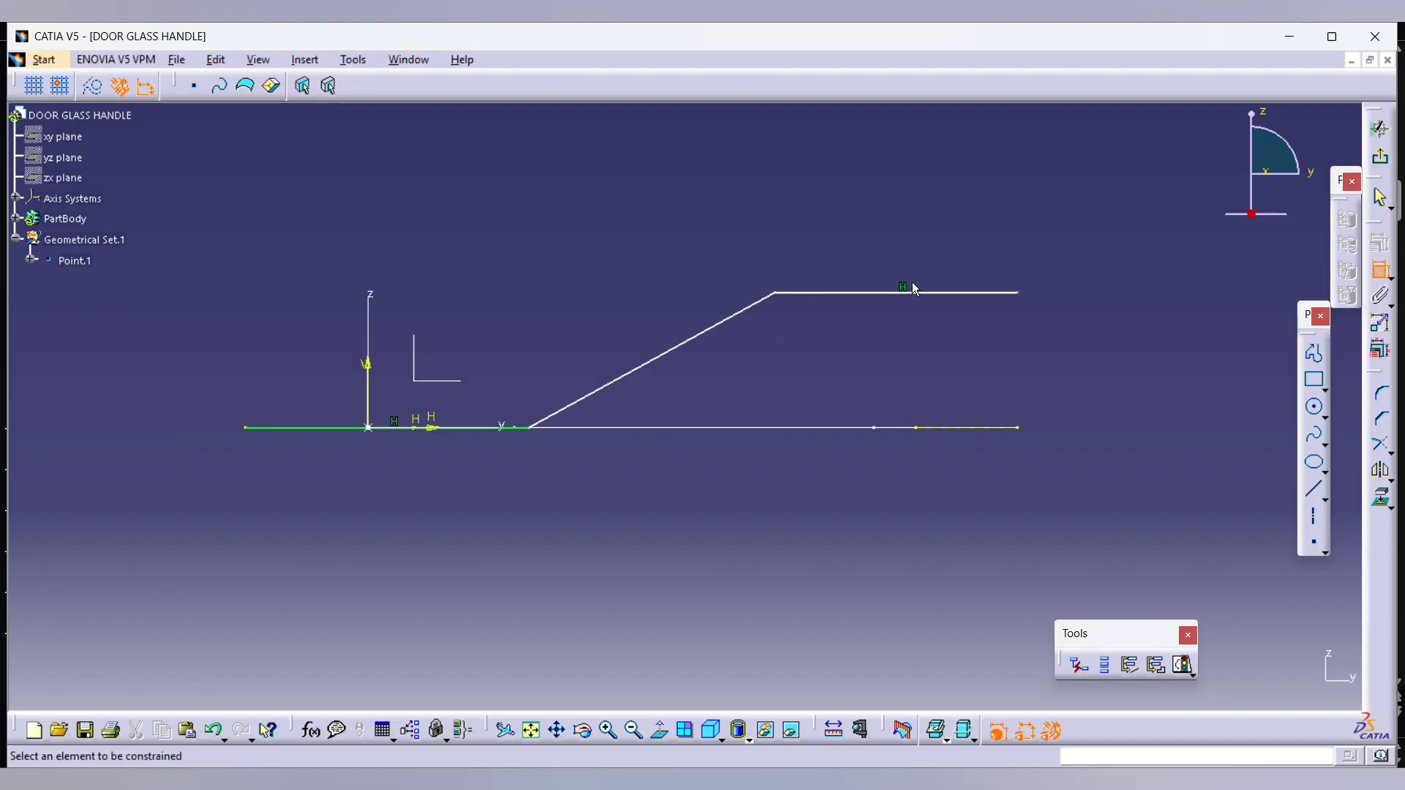
{"action": "left_click", "coordinate": [864, 293]}
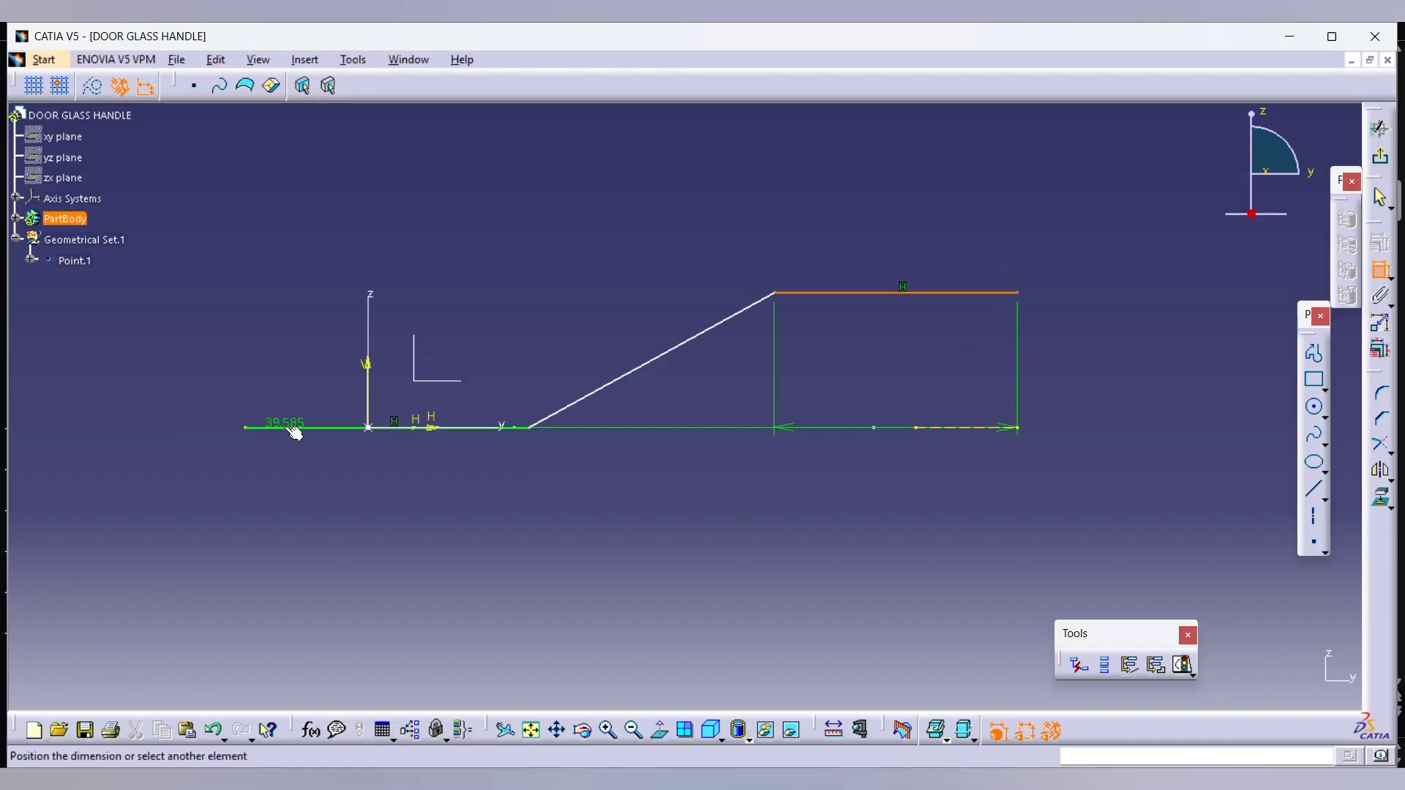
{"action": "left_click", "coordinate": [841, 428]}
{"action": "left_click", "coordinate": [924, 386]}
{"action": "double_click", "coordinate": [928, 390]}
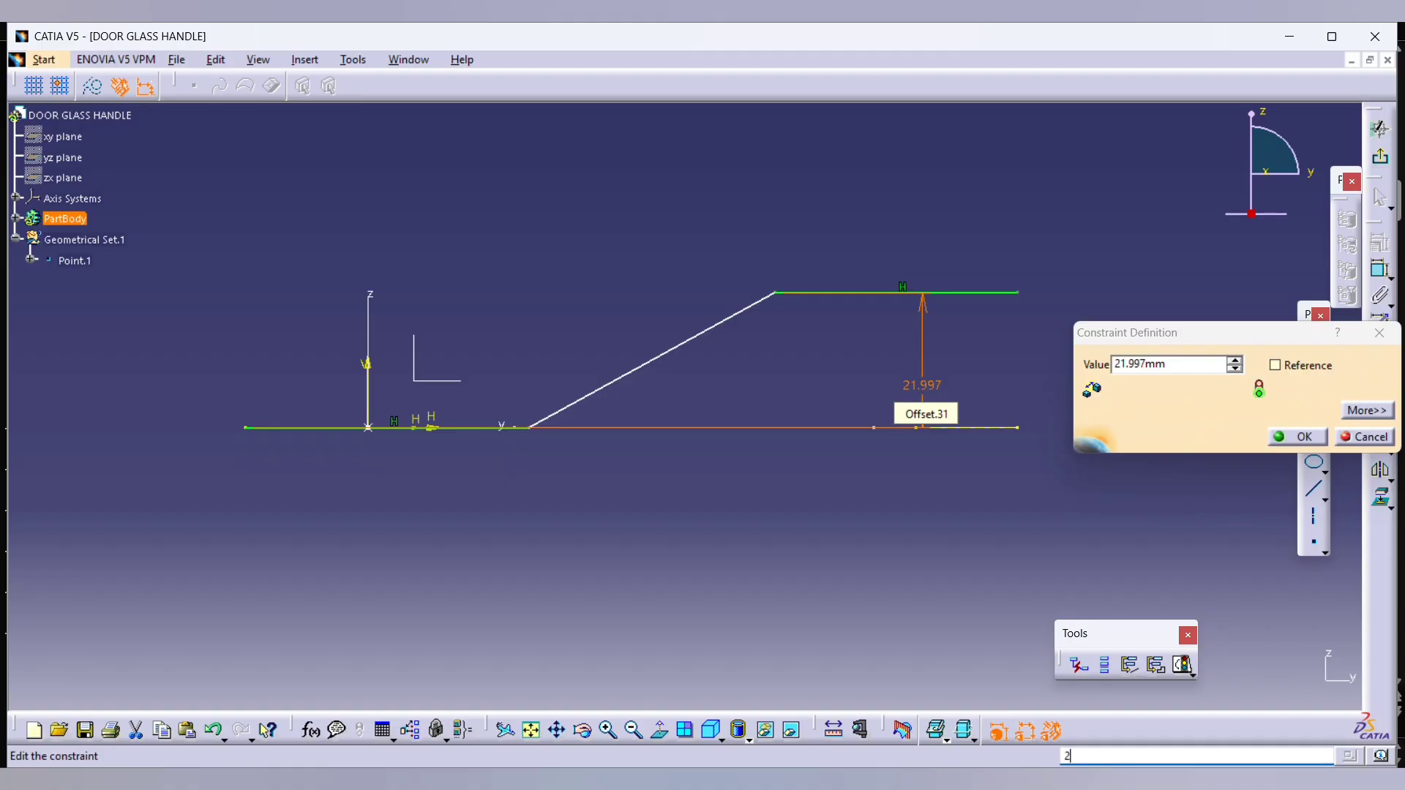
{"action": "type", "text": "20"}
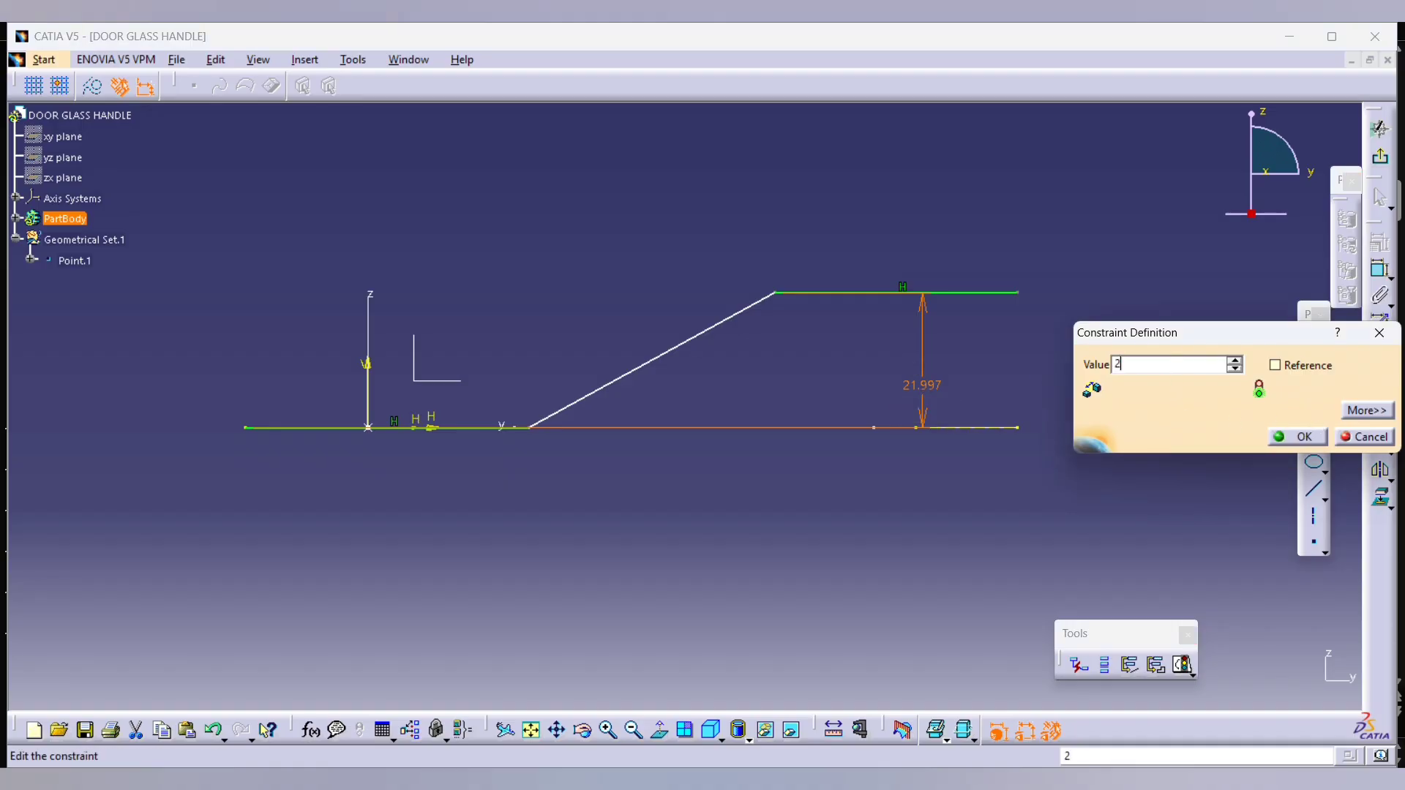
{"action": "key", "text": "Return"}
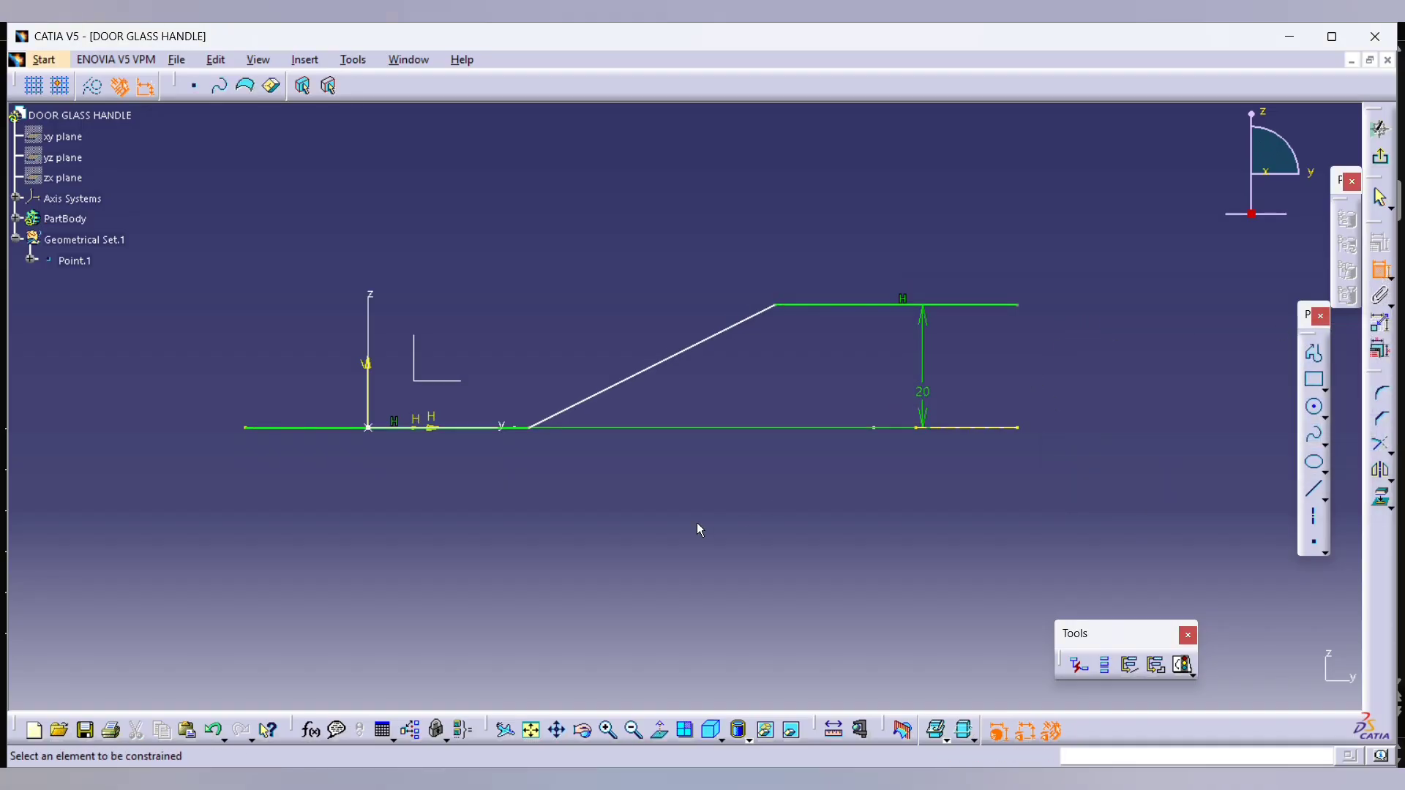
Step: Dimension the lower bend's horizontal distance from the vertical axis, check the reference slide, and set it to 35 mm
{"action": "left_click", "coordinate": [359, 430]}
{"action": "left_click", "coordinate": [532, 430]}
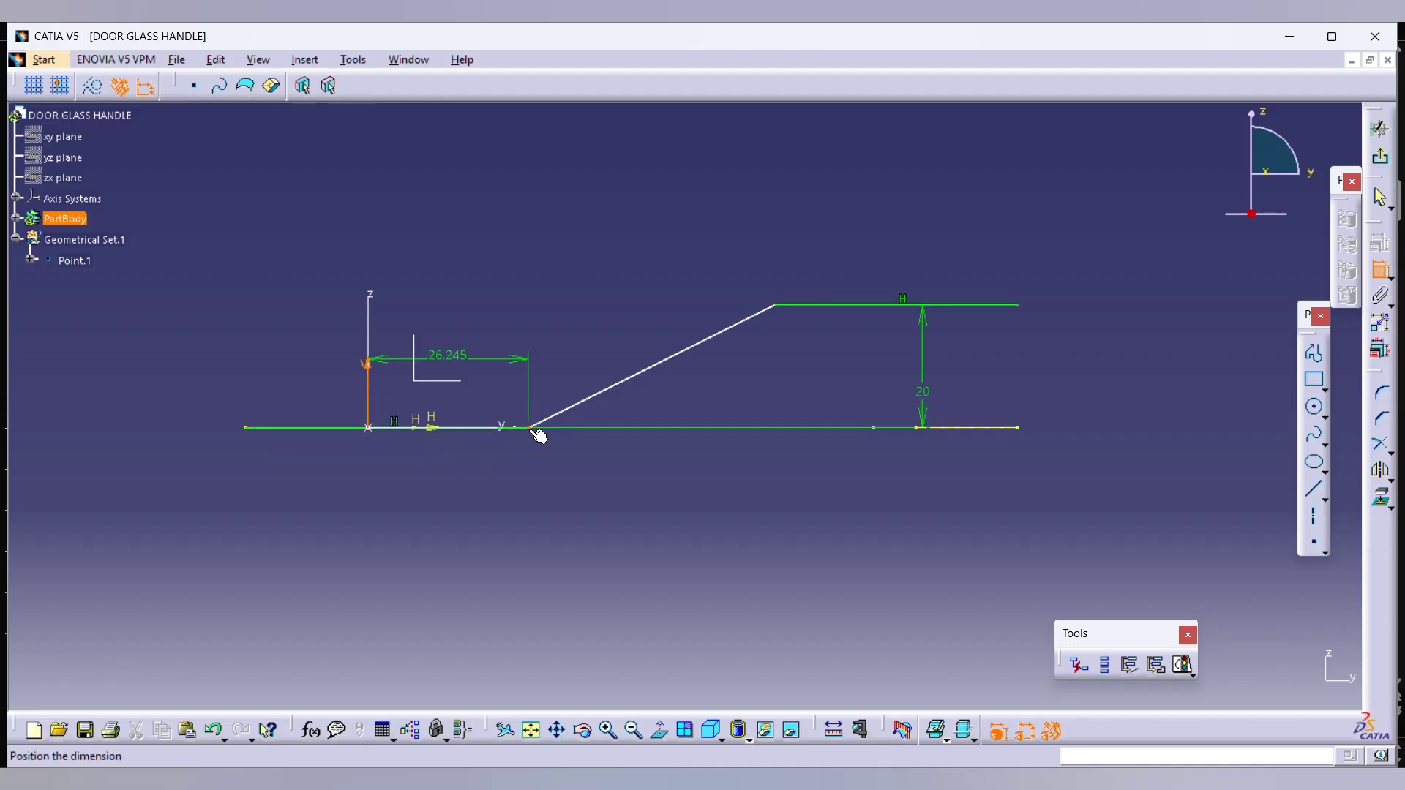
{"action": "key", "text": "alt+Tab"}
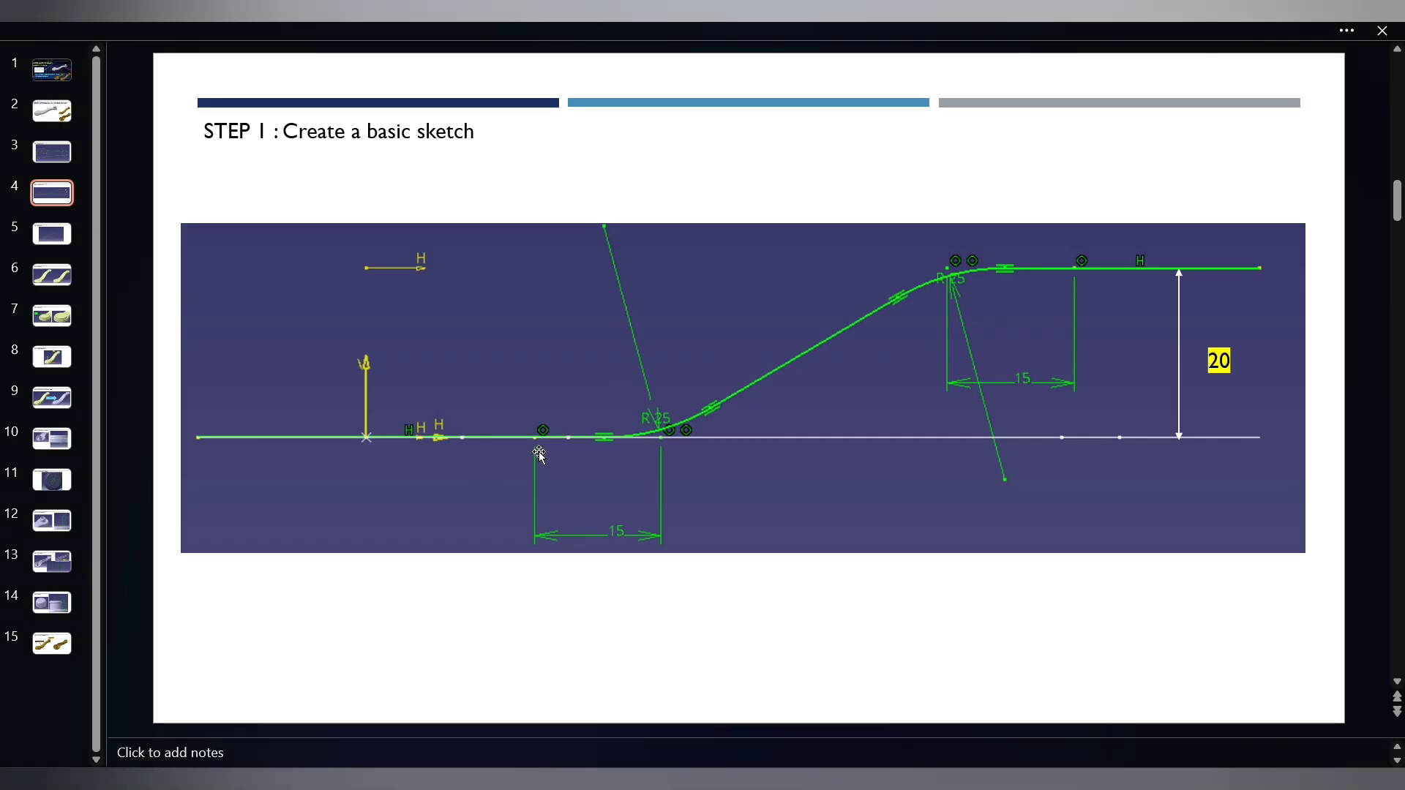
{"action": "key", "text": "alt+Tab"}
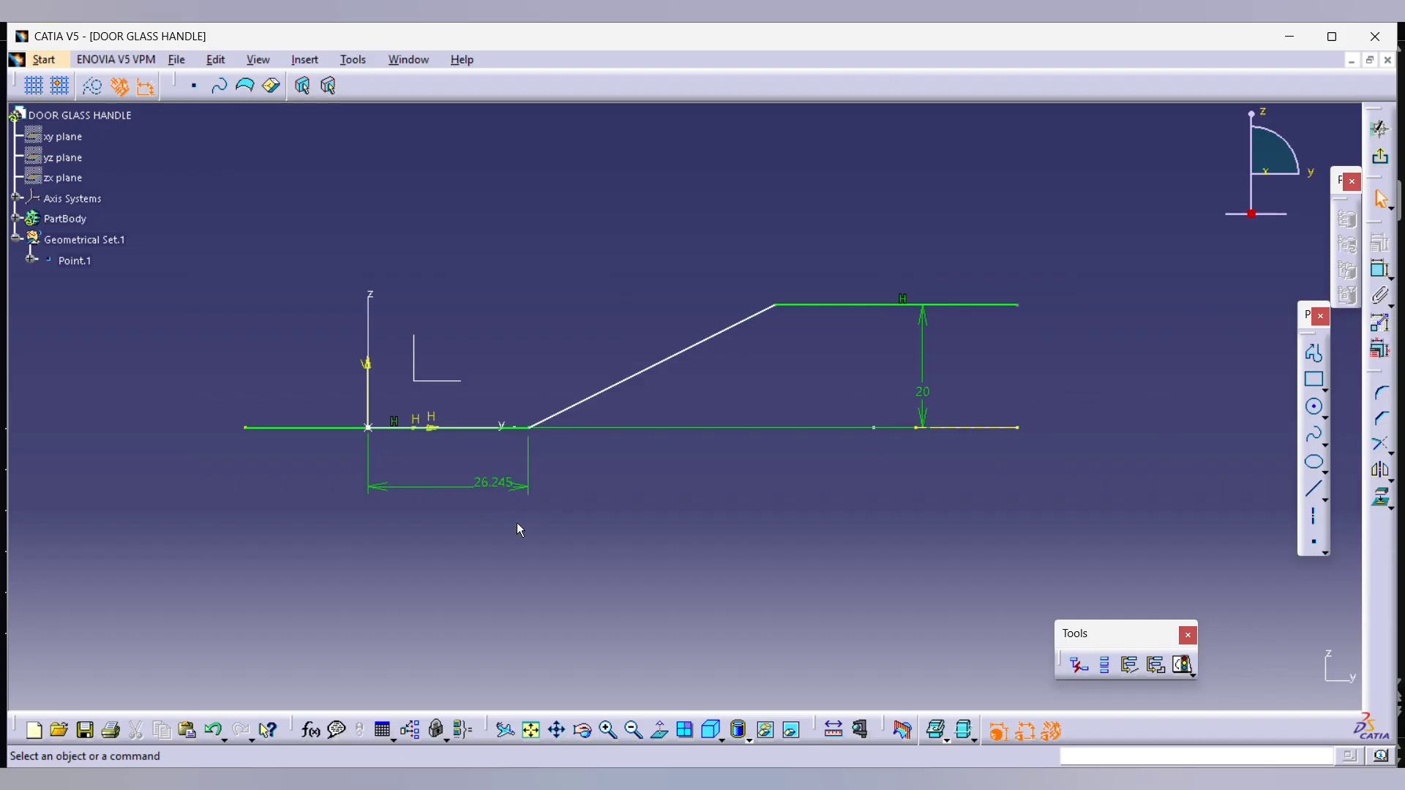
{"action": "left_click", "coordinate": [503, 485]}
{"action": "double_click", "coordinate": [504, 485]}
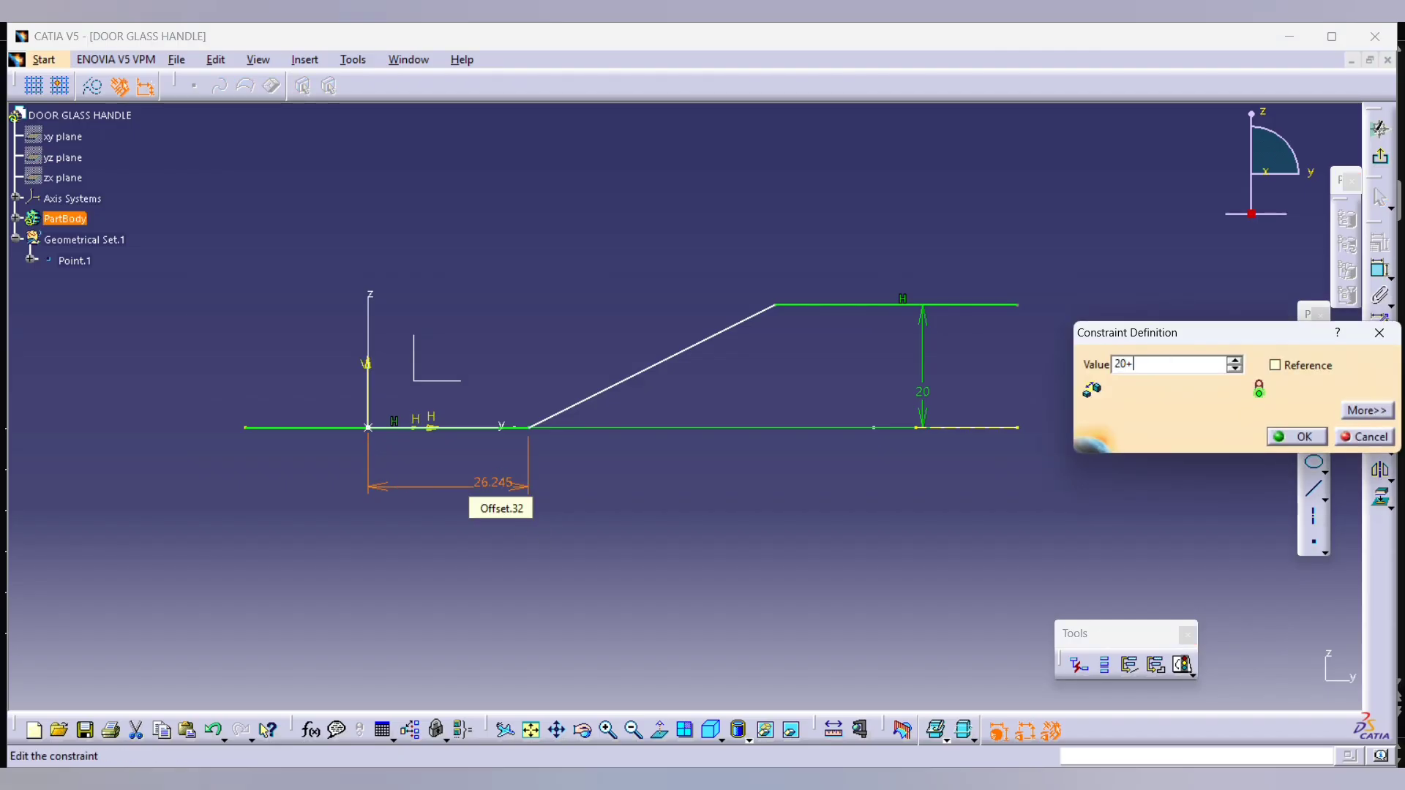
{"action": "key", "text": "Return"}
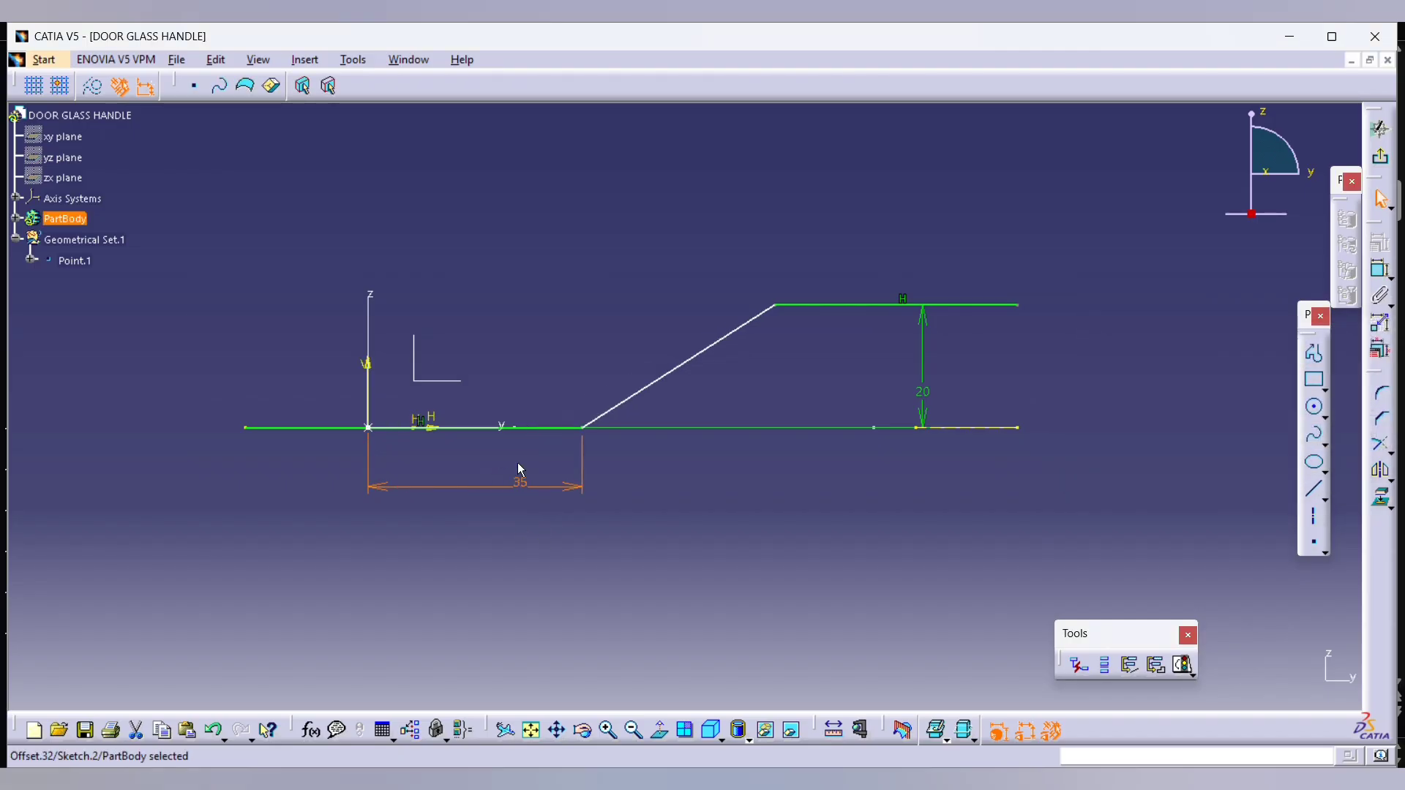
{"action": "left_click", "coordinate": [725, 466]}
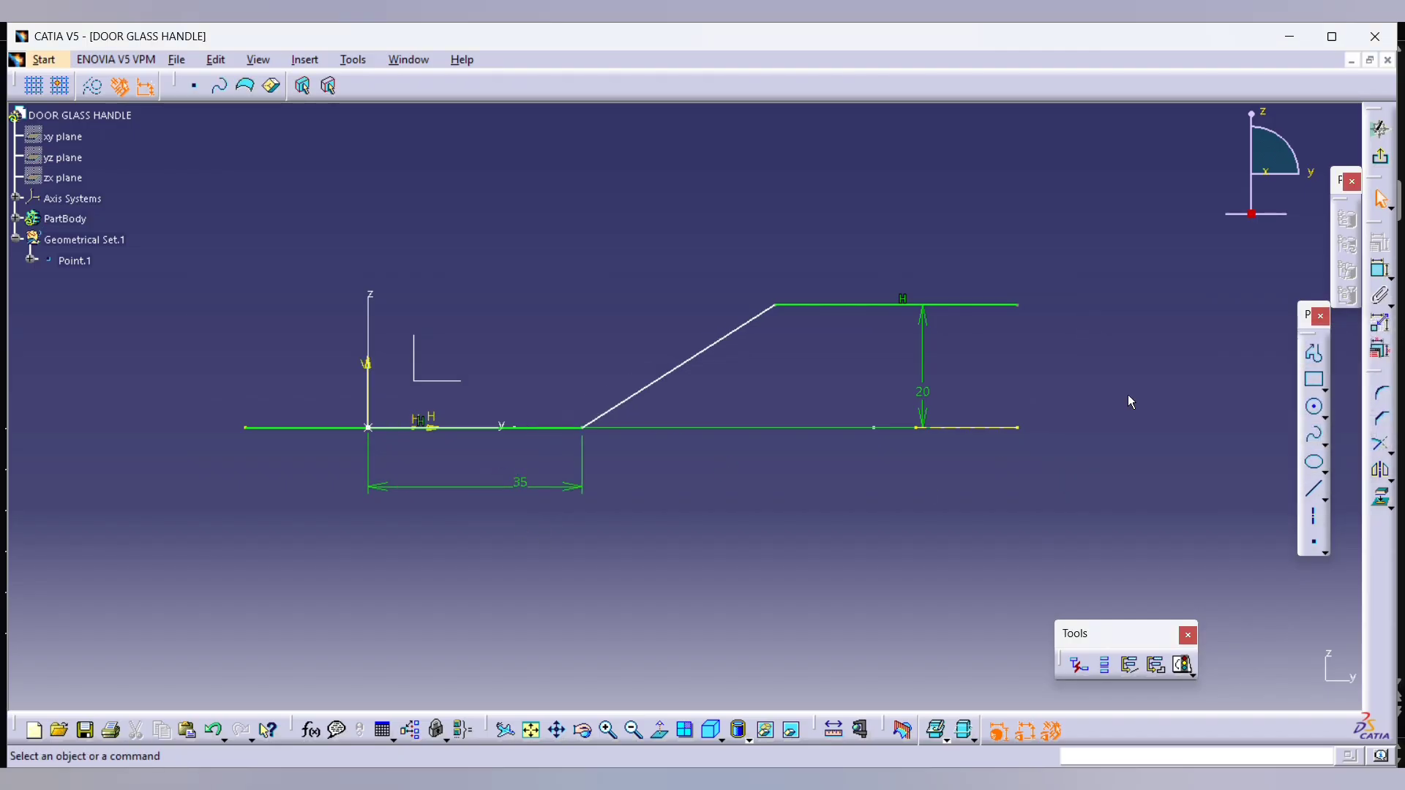
Step: Draw a vertical axis line from the inner endpoint of the projected small-end line up to the upper horizontal line
{"action": "left_click", "coordinate": [1318, 519]}
{"action": "left_click", "coordinate": [924, 426]}
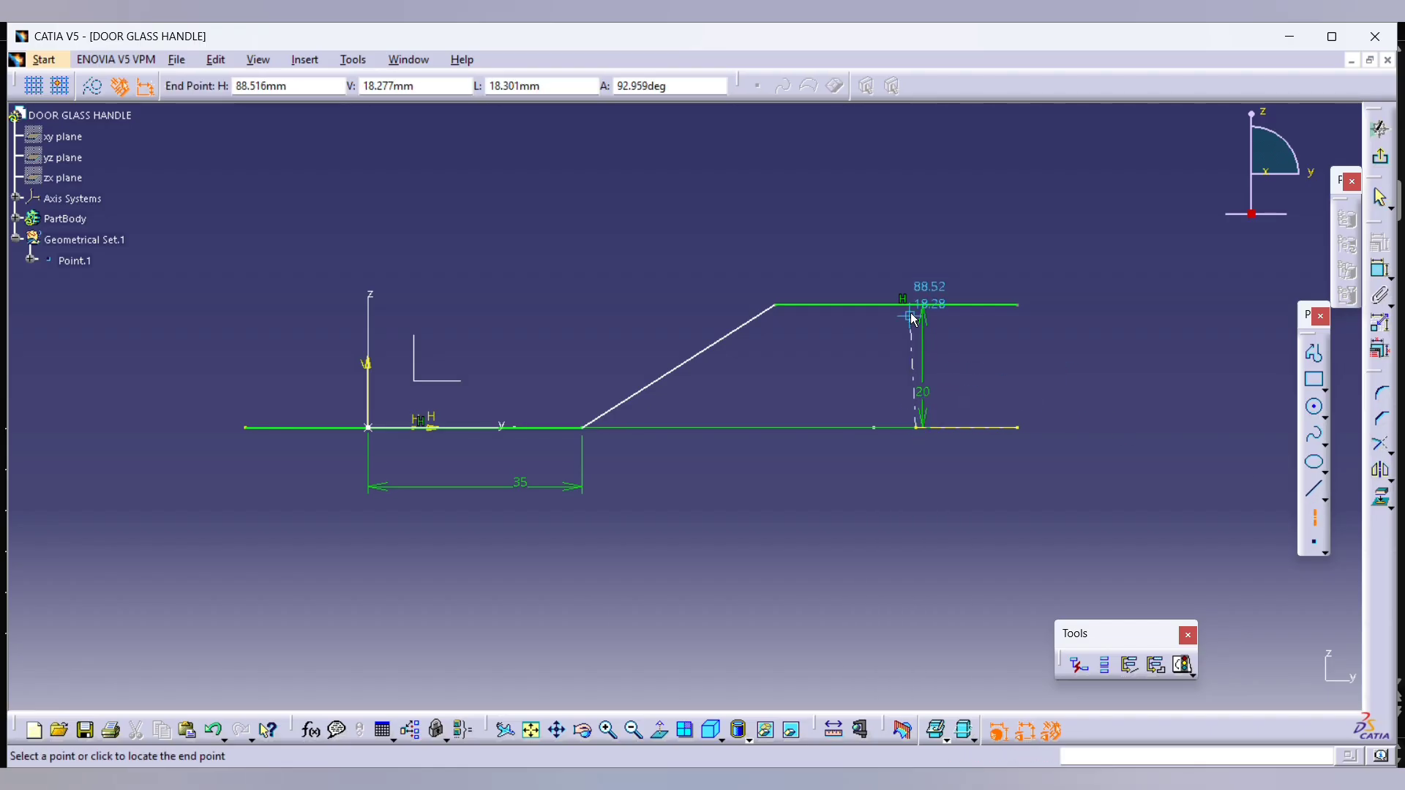
{"action": "left_click", "coordinate": [924, 306]}
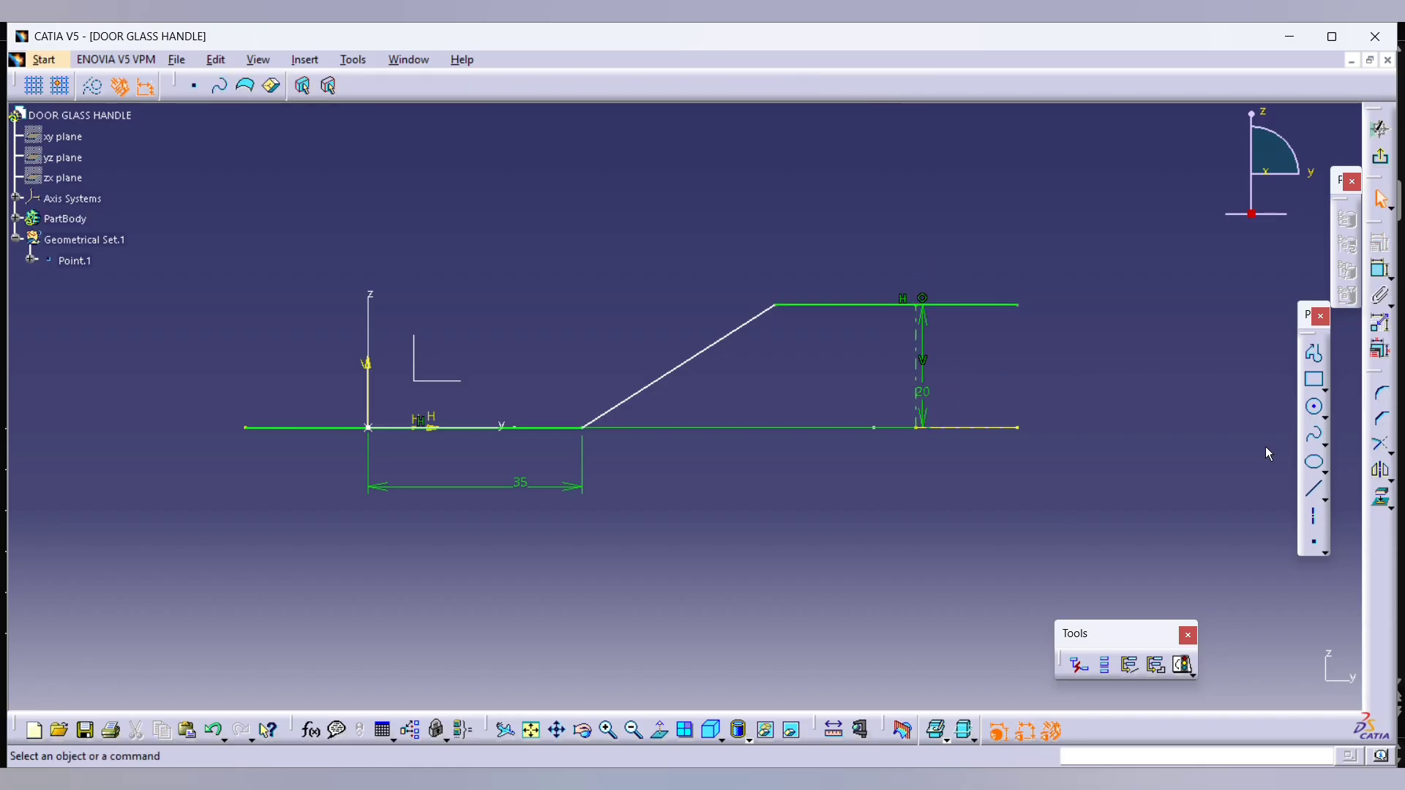
Step: Dimension the horizontal distance between the profile's upper bend point and the vertical axis line near the small end
{"action": "left_click", "coordinate": [1381, 270]}
{"action": "left_click", "coordinate": [926, 341]}
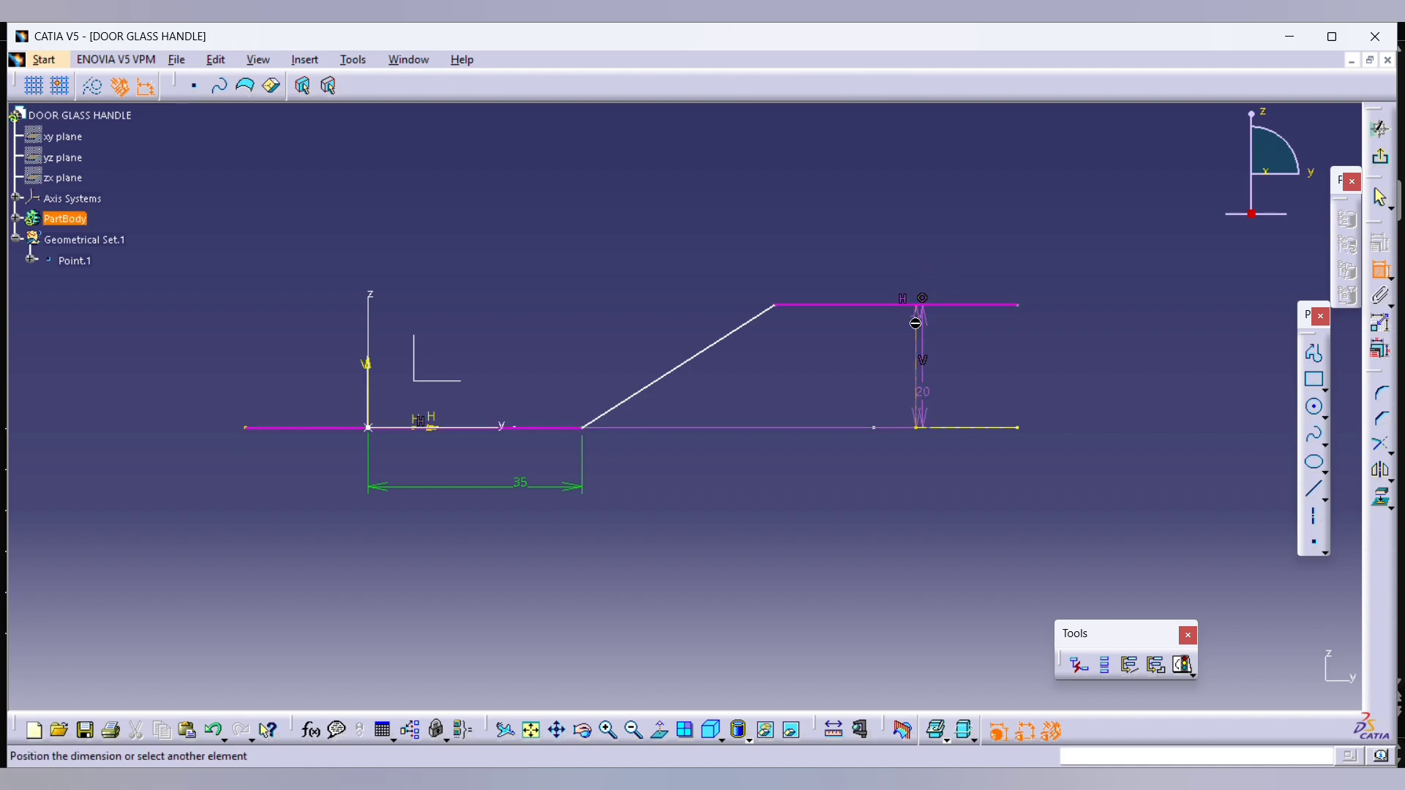
{"action": "left_click", "coordinate": [787, 308]}
{"action": "left_click", "coordinate": [822, 265]}
{"action": "double_click", "coordinate": [836, 262]}
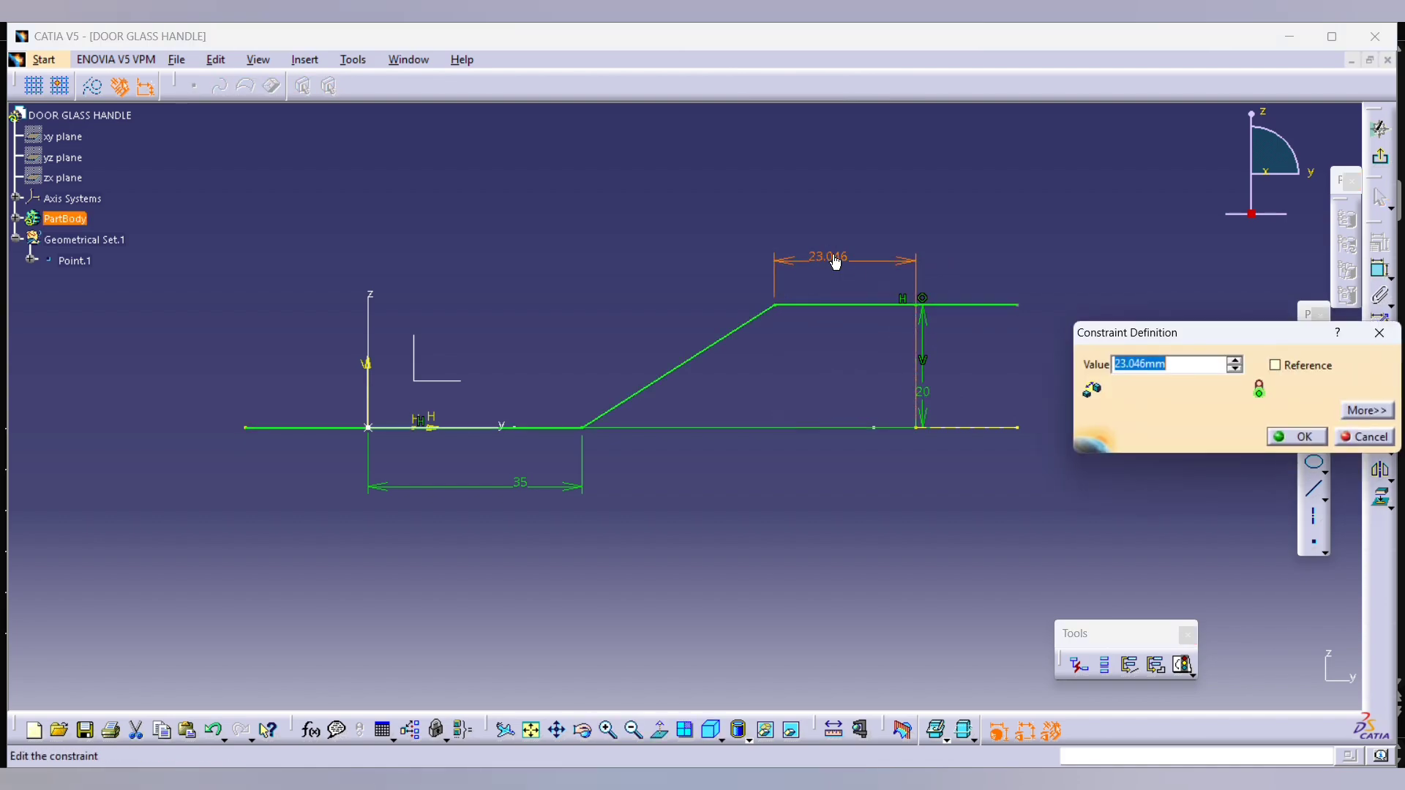
{"action": "key", "text": "Return"}
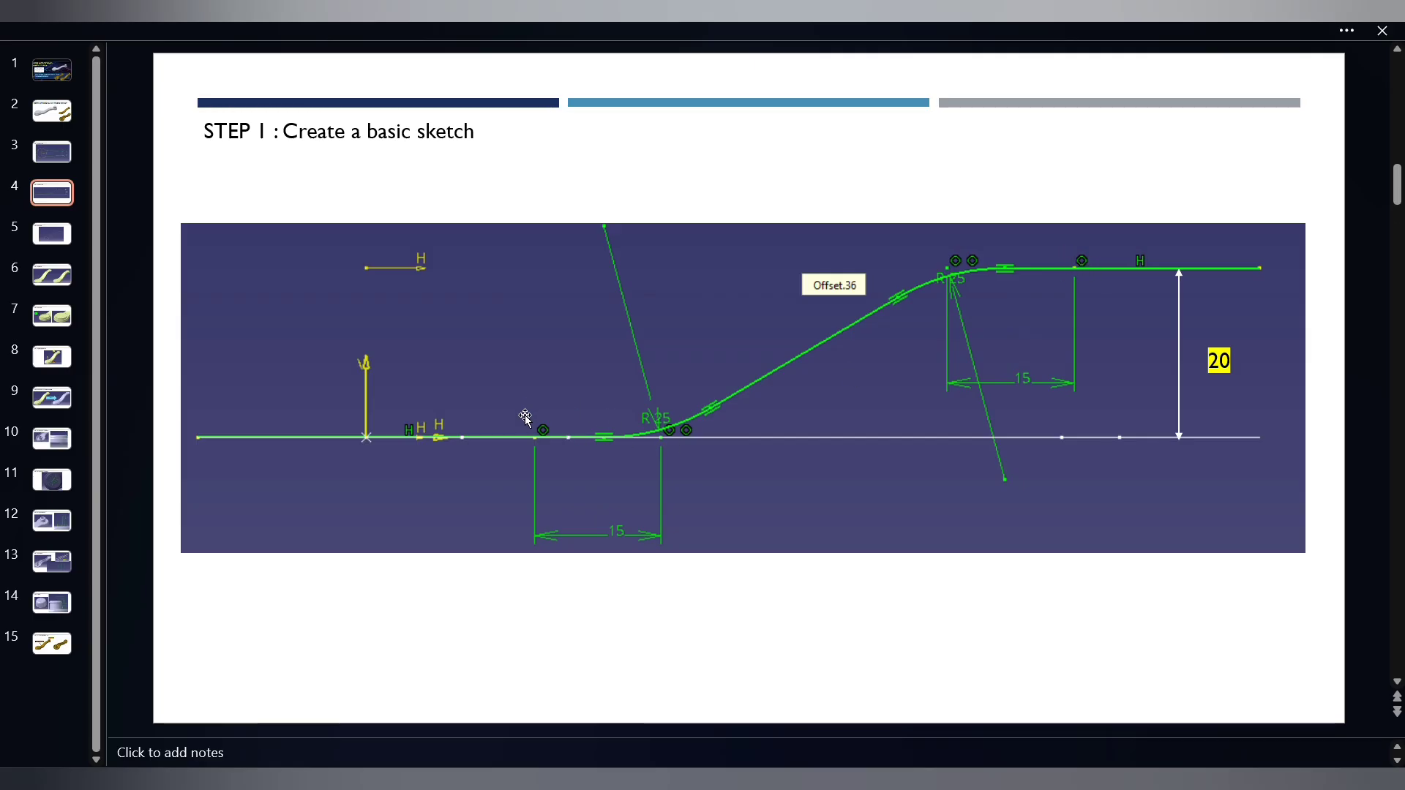
Step: Check the reference slides for the bend radii, and round the side profile's lower bend with a 25 mm corner
{"action": "scroll", "coordinate": [526, 417], "scroll_direction": "up", "scroll_amount": 1}
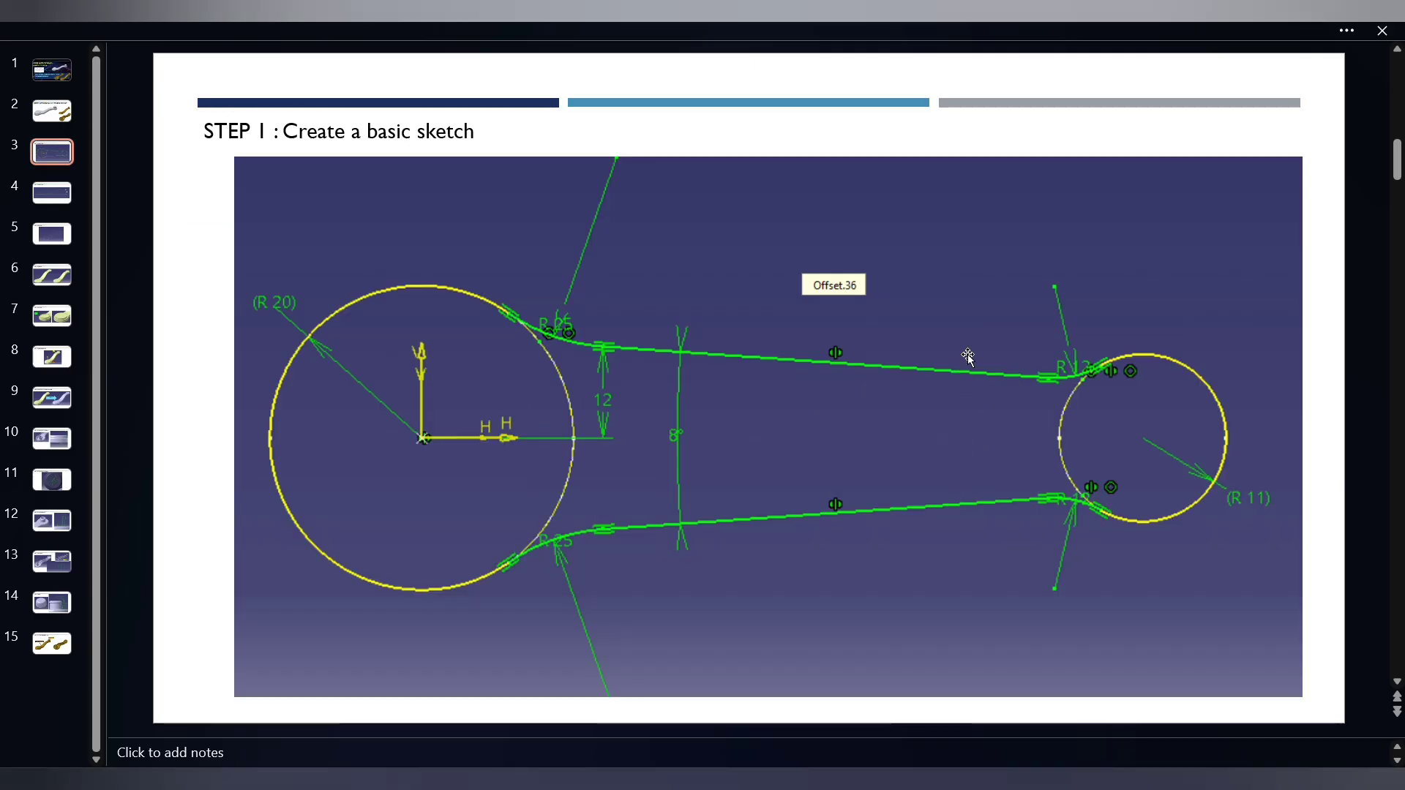
{"action": "scroll", "coordinate": [966, 460], "scroll_direction": "down", "scroll_amount": 1}
{"action": "key", "text": "alt+Tab"}
{"action": "left_click", "coordinate": [818, 378]}
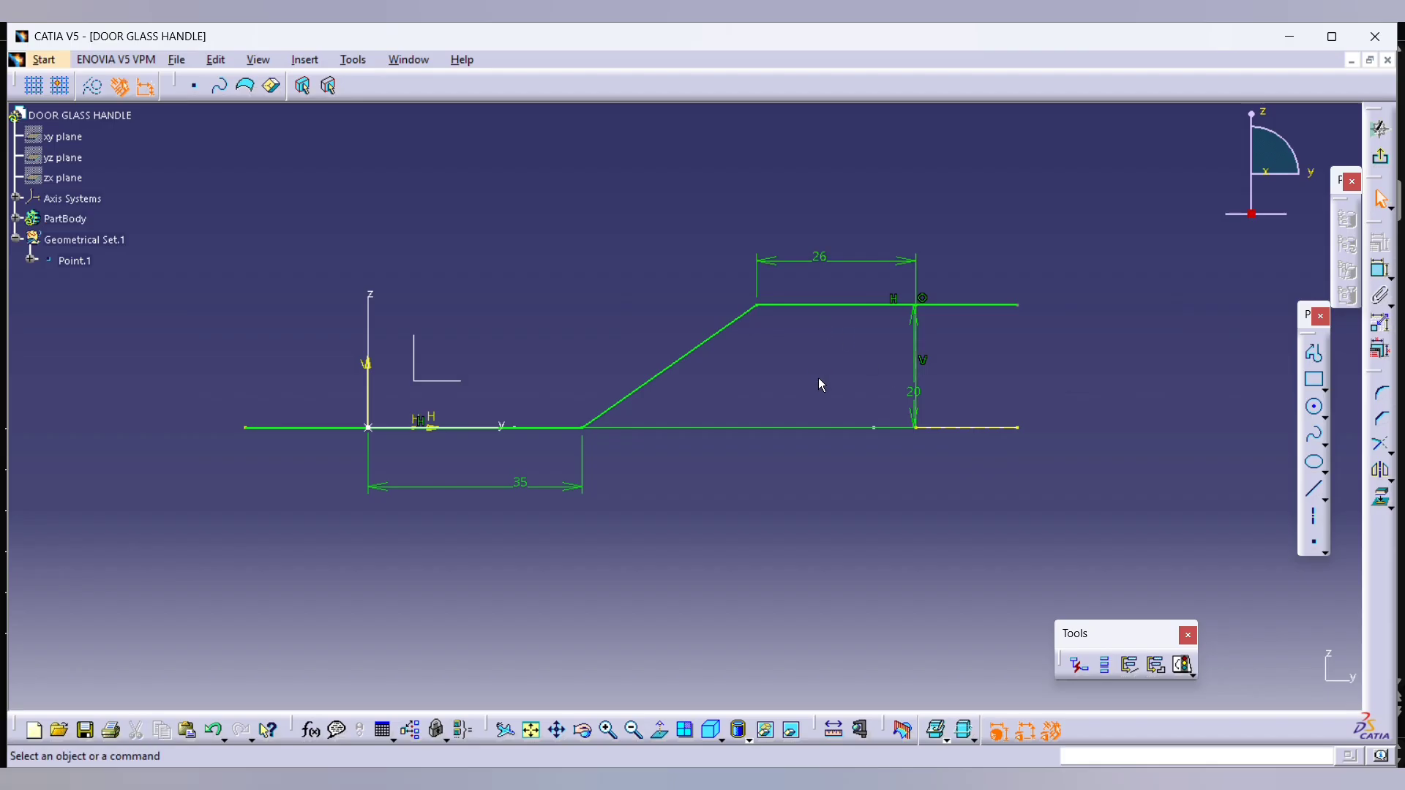
{"action": "key", "text": "alt+Tab"}
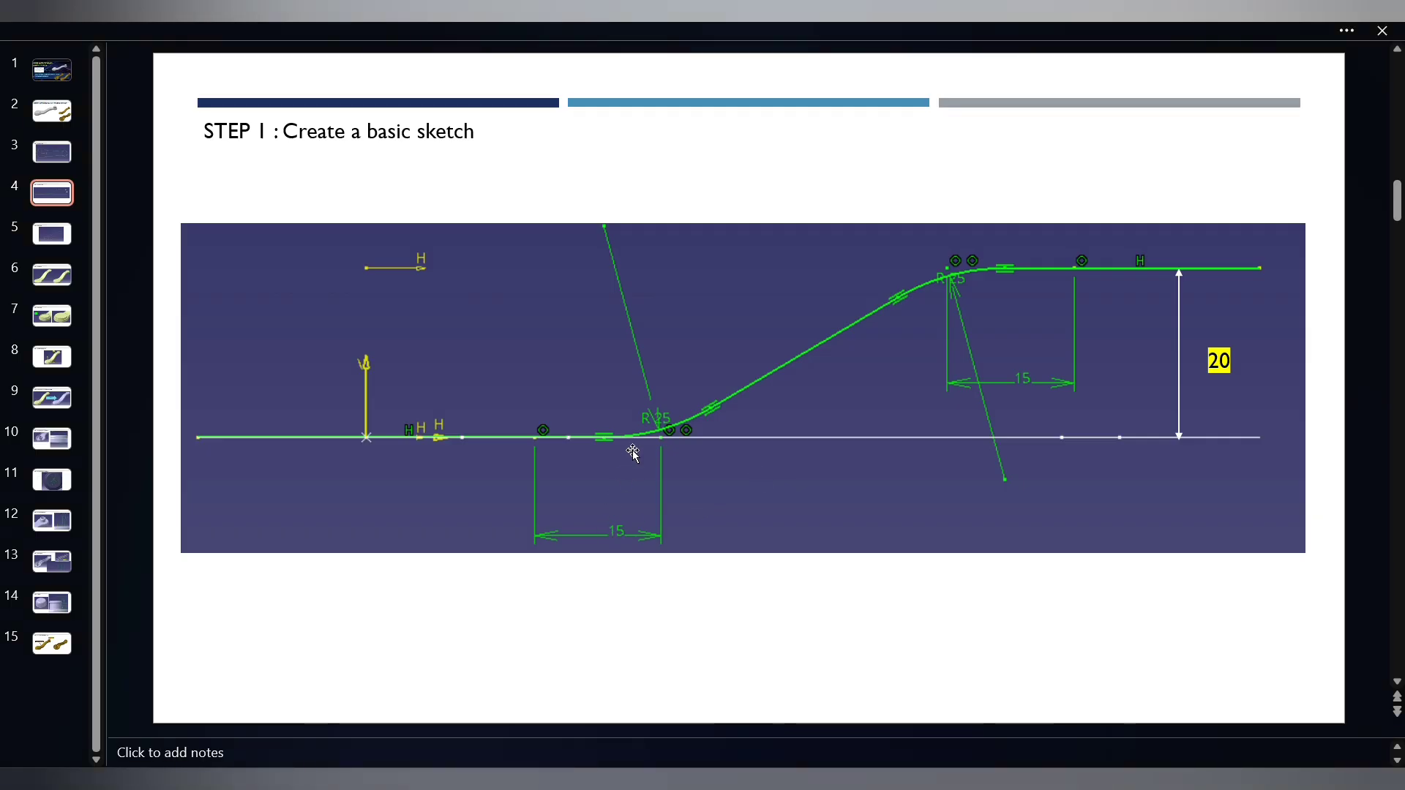
{"action": "key", "text": "alt+Tab"}
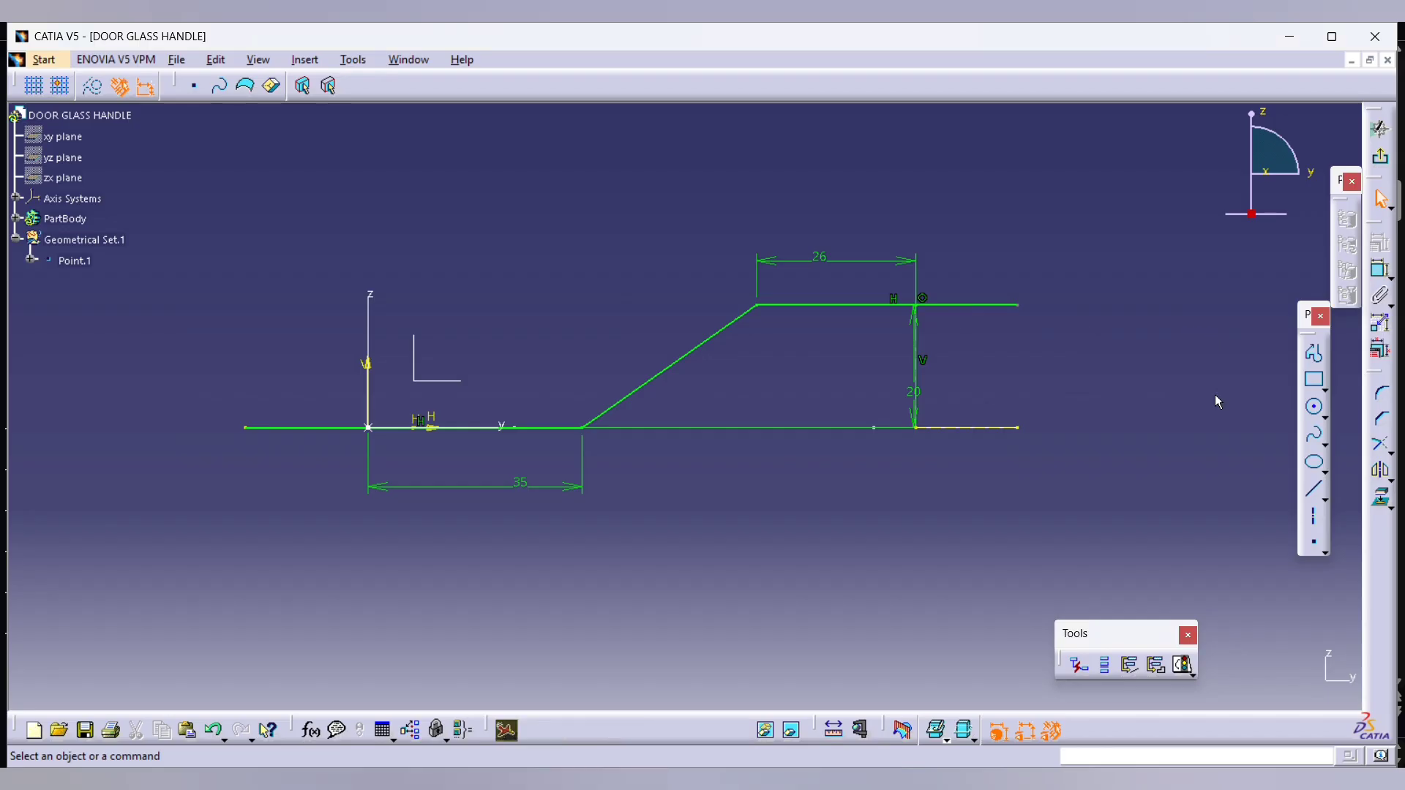
{"action": "left_click", "coordinate": [1384, 395]}
{"action": "left_click", "coordinate": [547, 429]}
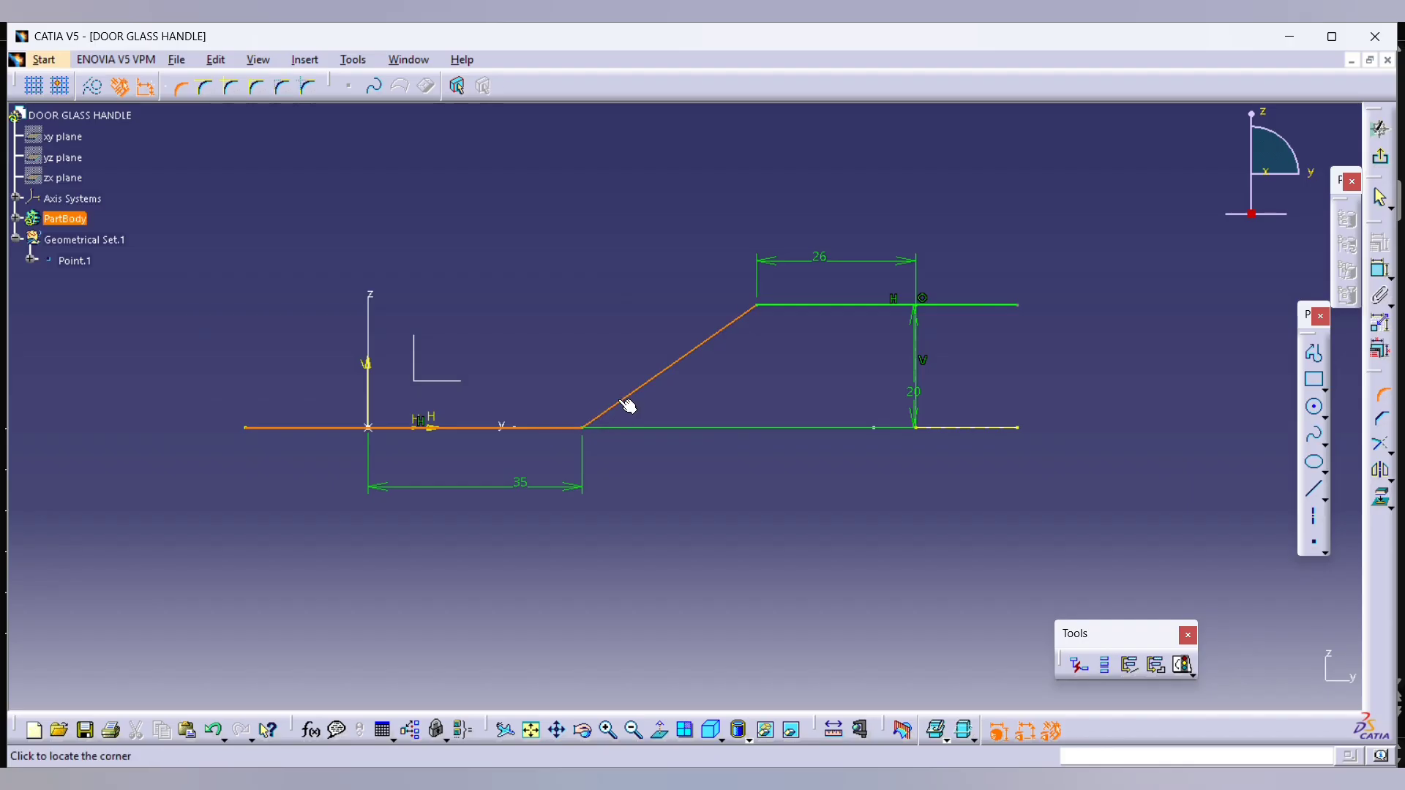
{"action": "left_click", "coordinate": [578, 417]}
{"action": "double_click", "coordinate": [568, 406]}
{"action": "type", "text": "25"}
{"action": "key", "text": "Return"}
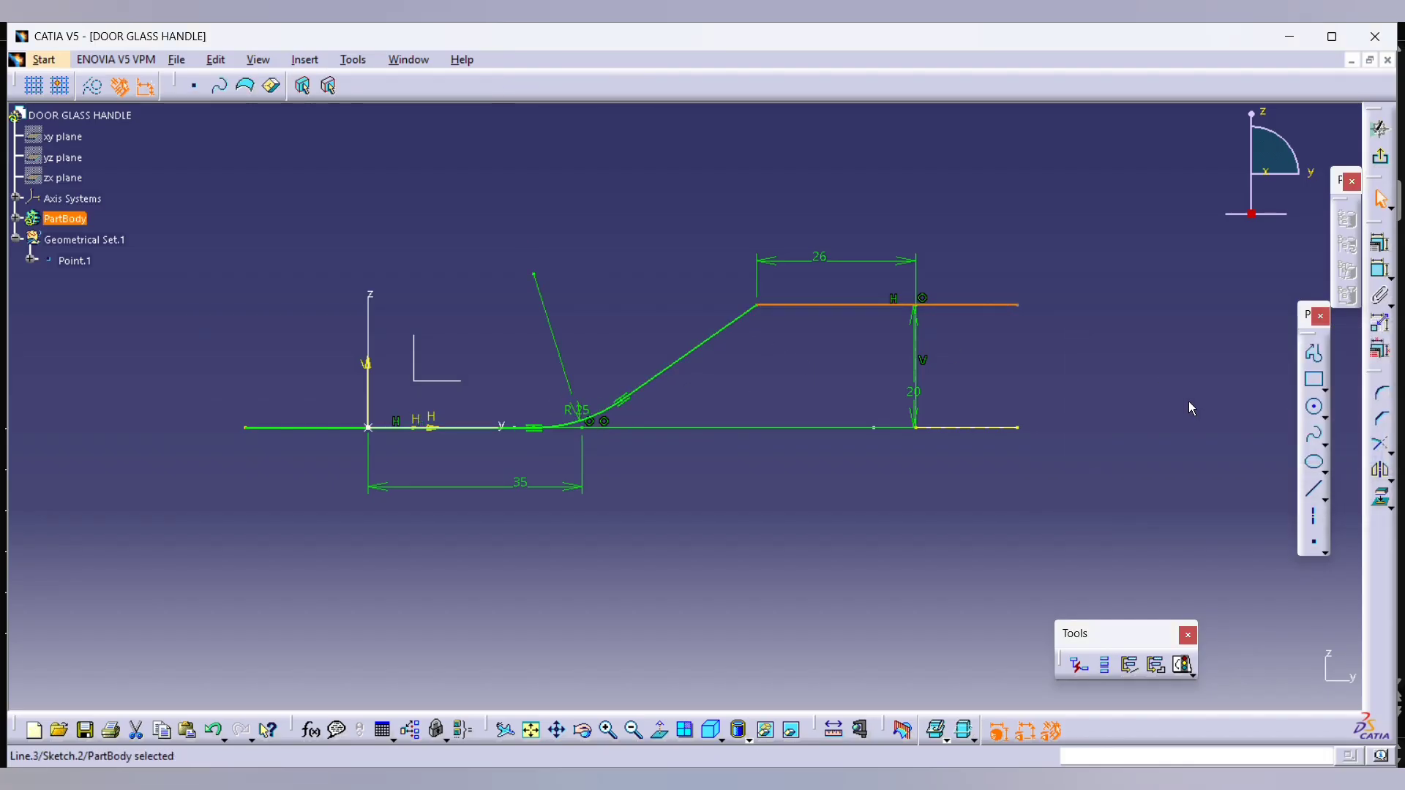
Step: Round the side profile's upper bend with a 25 mm corner and exit the sketch
{"action": "left_click", "coordinate": [1383, 394]}
{"action": "left_click", "coordinate": [752, 315]}
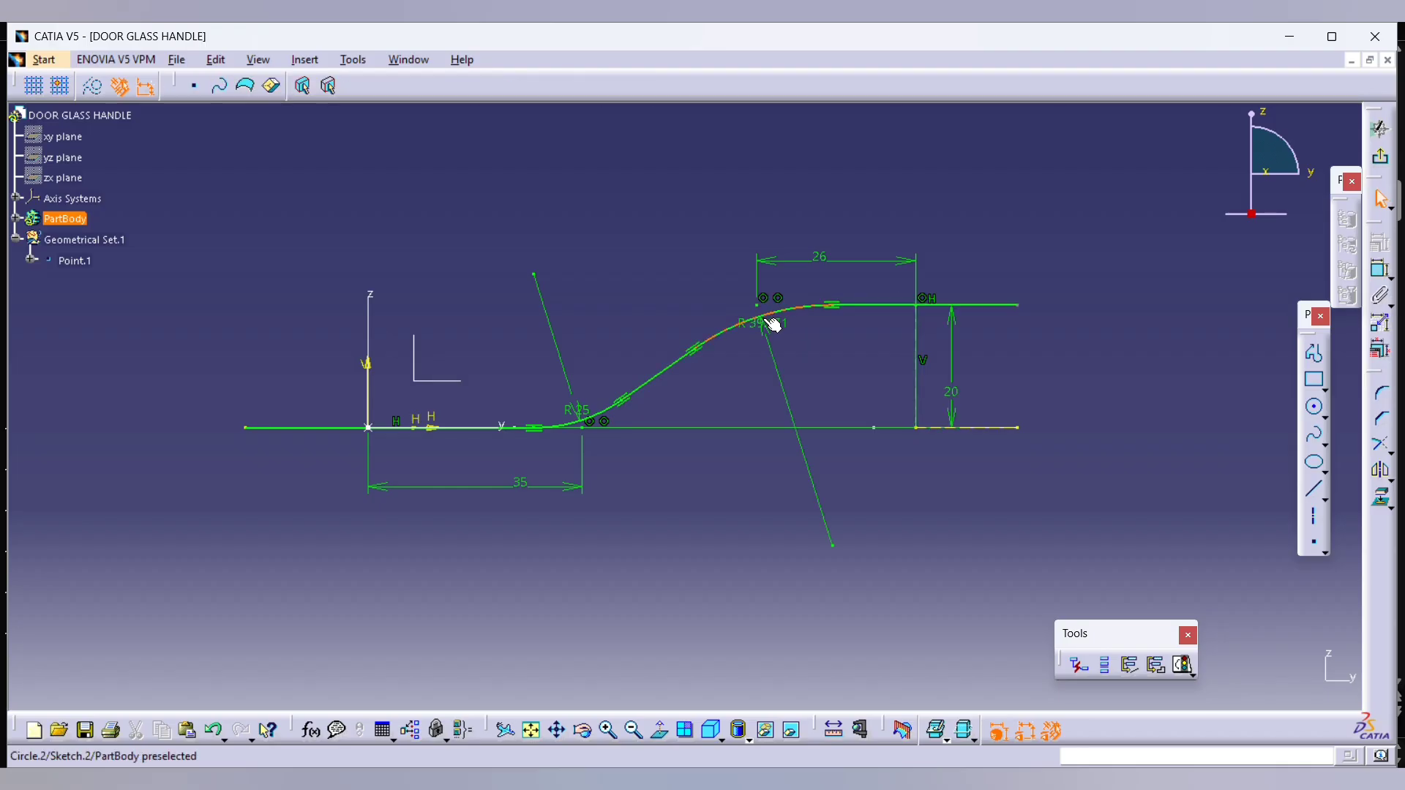
{"action": "double_click", "coordinate": [763, 319]}
{"action": "type", "text": "25"}
{"action": "key", "text": "Return"}
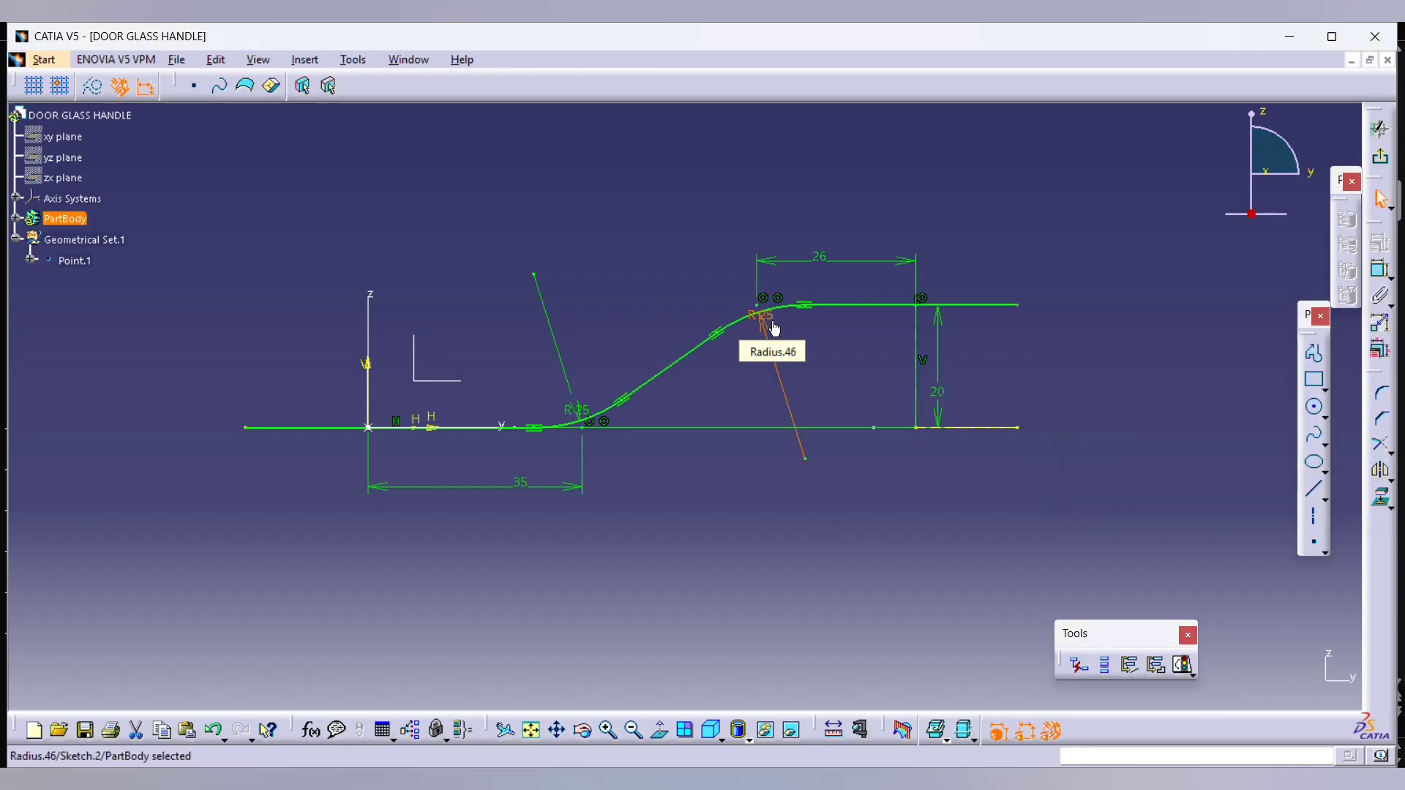
{"action": "left_click", "coordinate": [984, 177]}
{"action": "left_click", "coordinate": [1380, 158]}
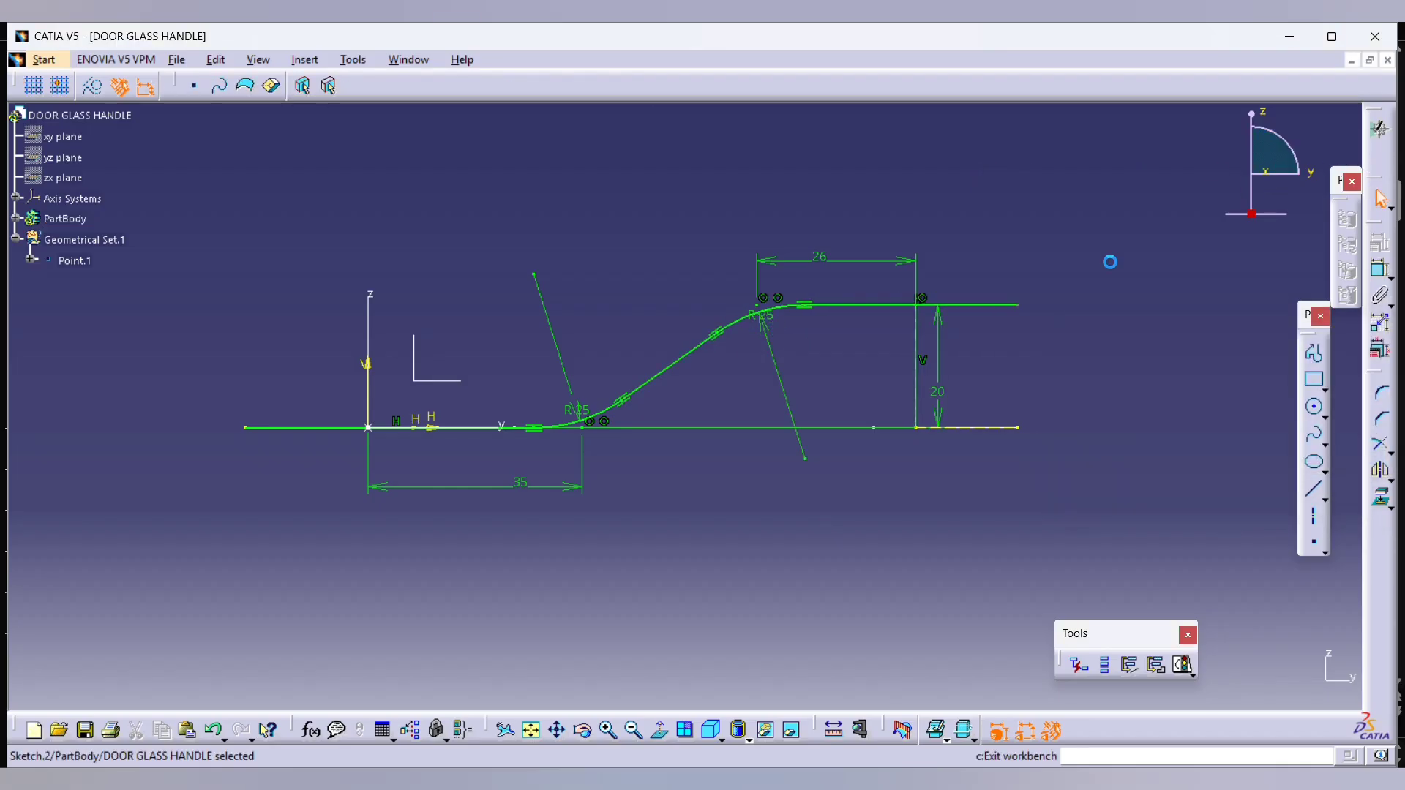
{"action": "middle_click_drag", "start_coordinate": [436, 447], "coordinate": [706, 401]}
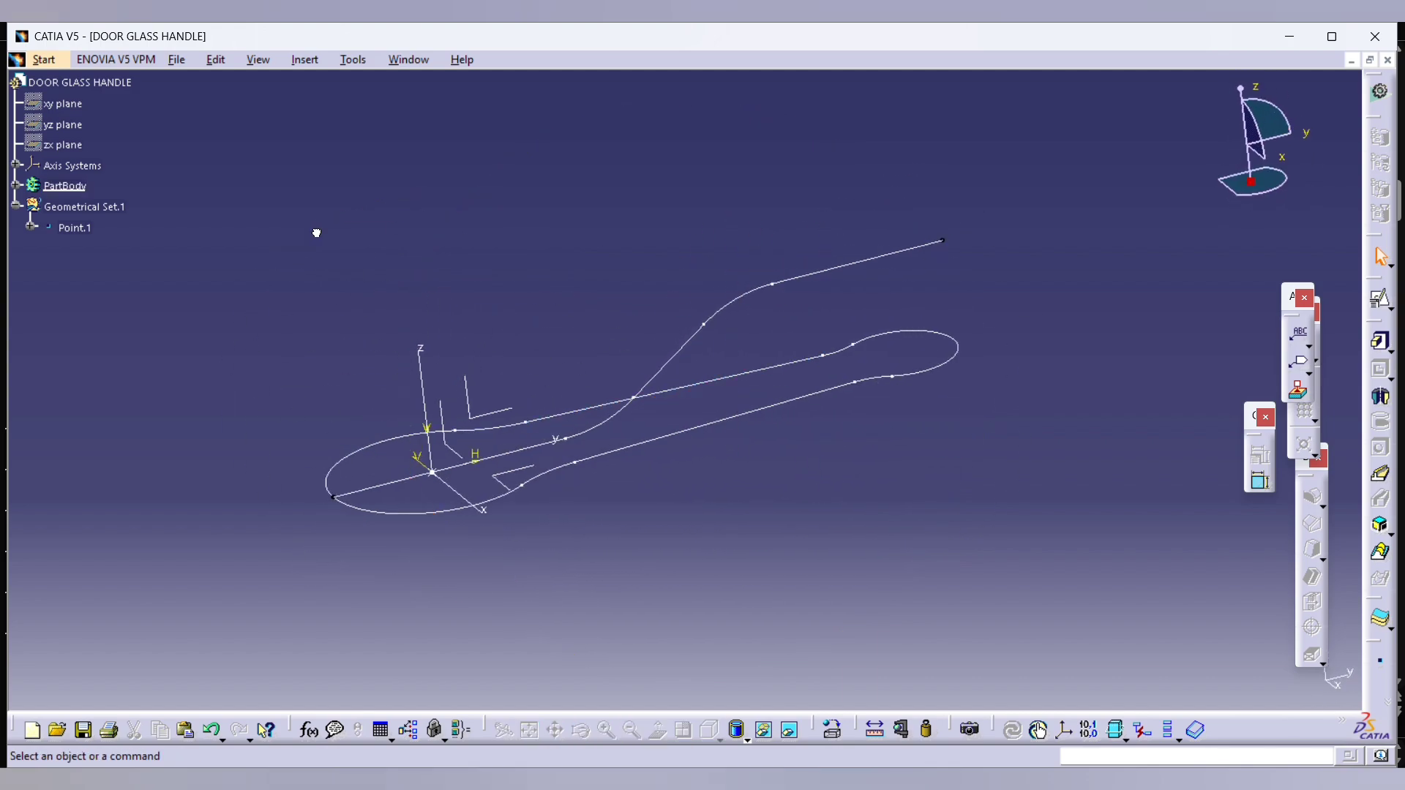
Step: Move the side profile sketch Sketch.2 from PartBody into Geometrical Set.1, and try to move Sketch.1 there too
{"action": "left_click", "coordinate": [16, 186]}
{"action": "left_click", "coordinate": [87, 208]}
{"action": "left_click", "coordinate": [82, 229], "text": "ctrl"}
{"action": "right_click", "coordinate": [91, 230]}
{"action": "mouse_move", "coordinate": [103, 241]}
{"action": "left_mouse_down"}
{"action": "mouse_move", "coordinate": [117, 250]}
{"action": "mouse_move", "coordinate": [124, 227]}
{"action": "mouse_move", "coordinate": [258, 225]}
{"action": "left_mouse_up"}
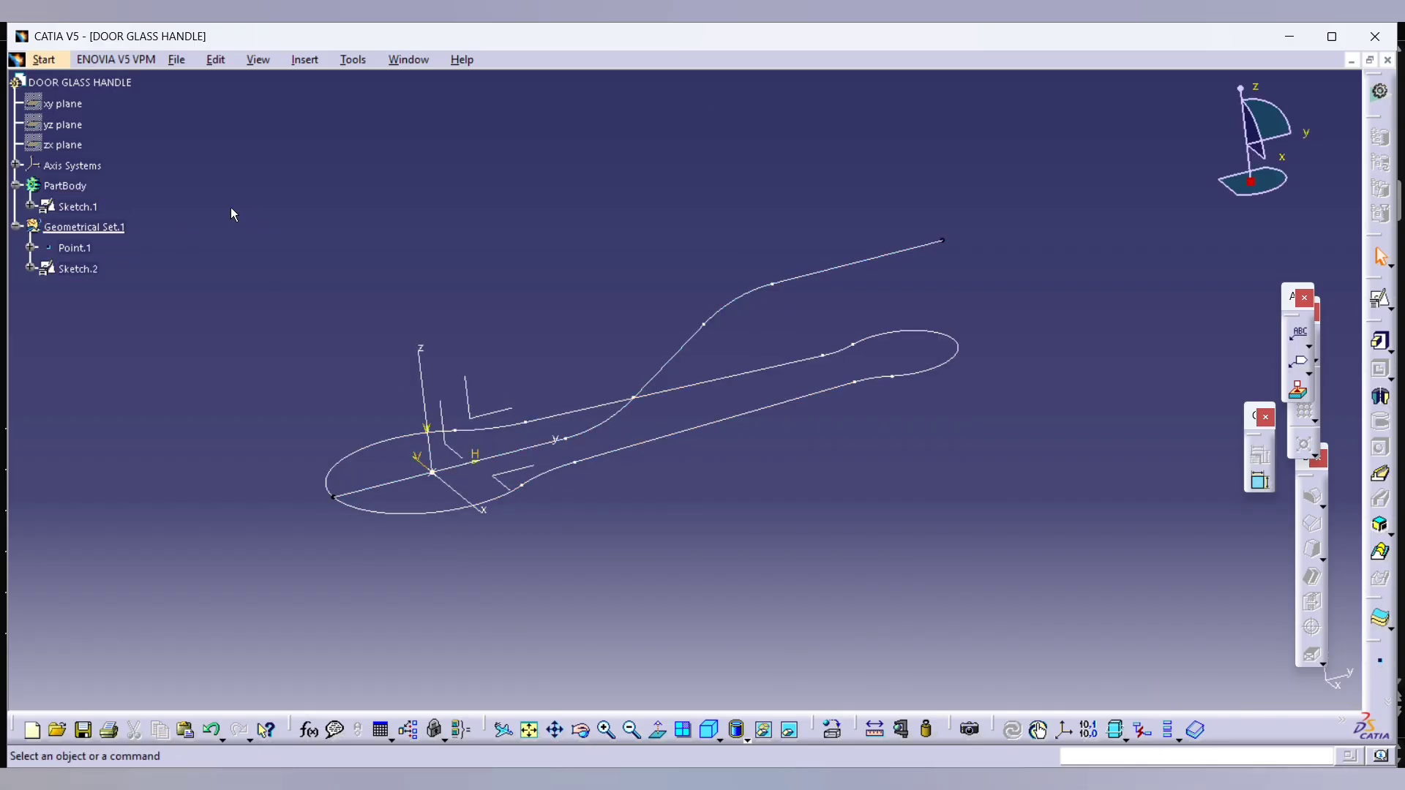
{"action": "mouse_move", "coordinate": [93, 208]}
{"action": "left_mouse_down"}
{"action": "mouse_move", "coordinate": [108, 231]}
{"action": "mouse_move", "coordinate": [73, 240]}
{"action": "left_mouse_up"}
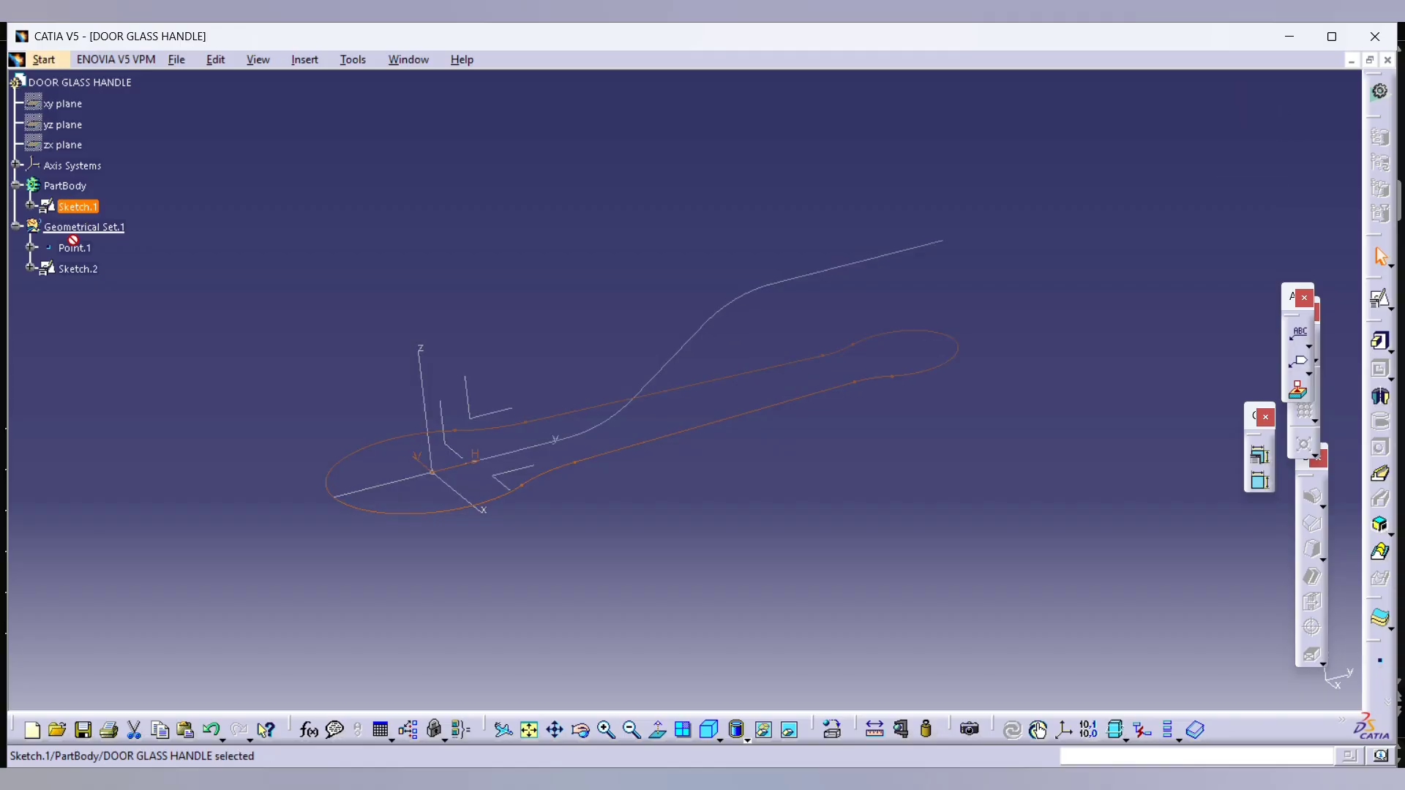
{"action": "left_click", "coordinate": [247, 190]}
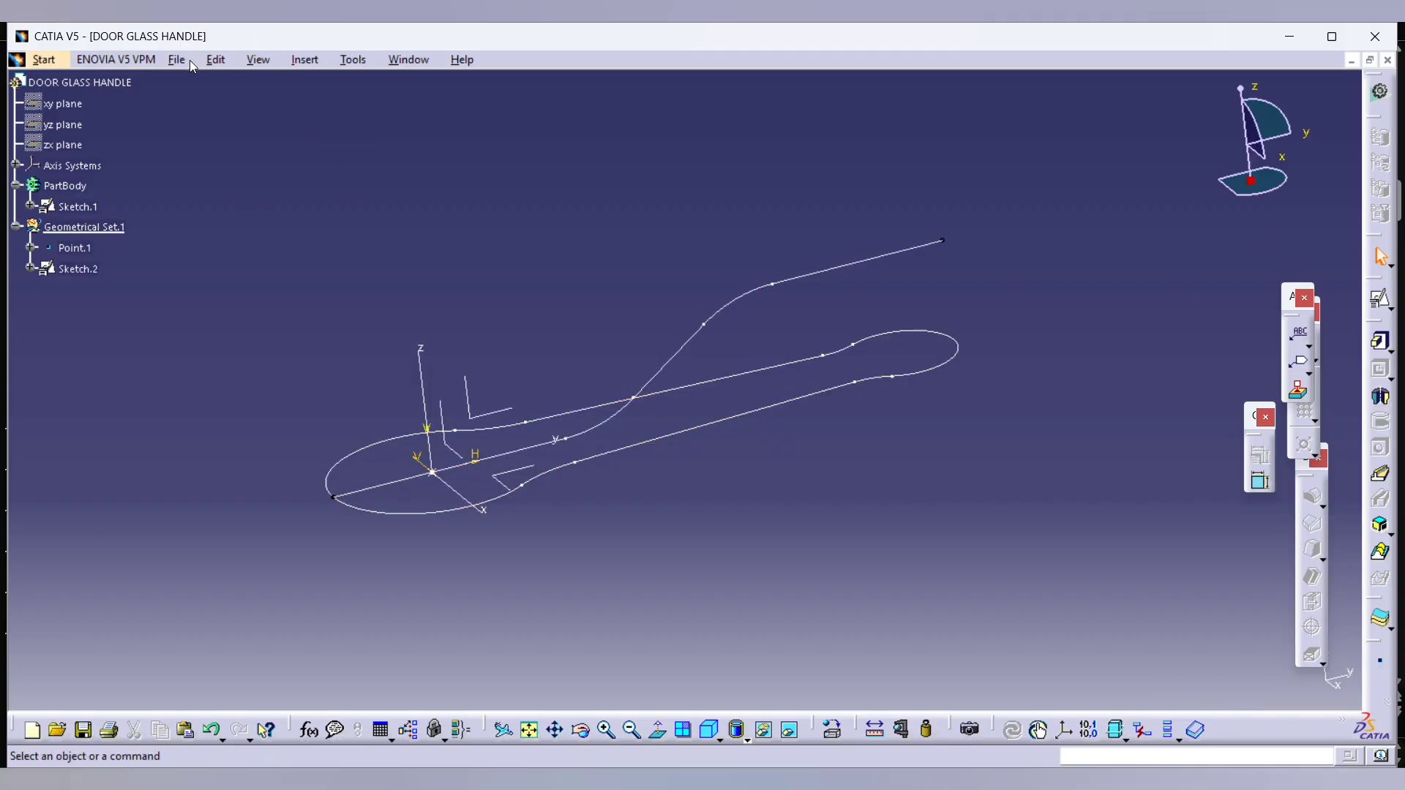
Step: Switch to the Generative Shape Design workbench
{"action": "left_click", "coordinate": [42, 64]}
{"action": "mouse_move", "coordinate": [146, 125]}
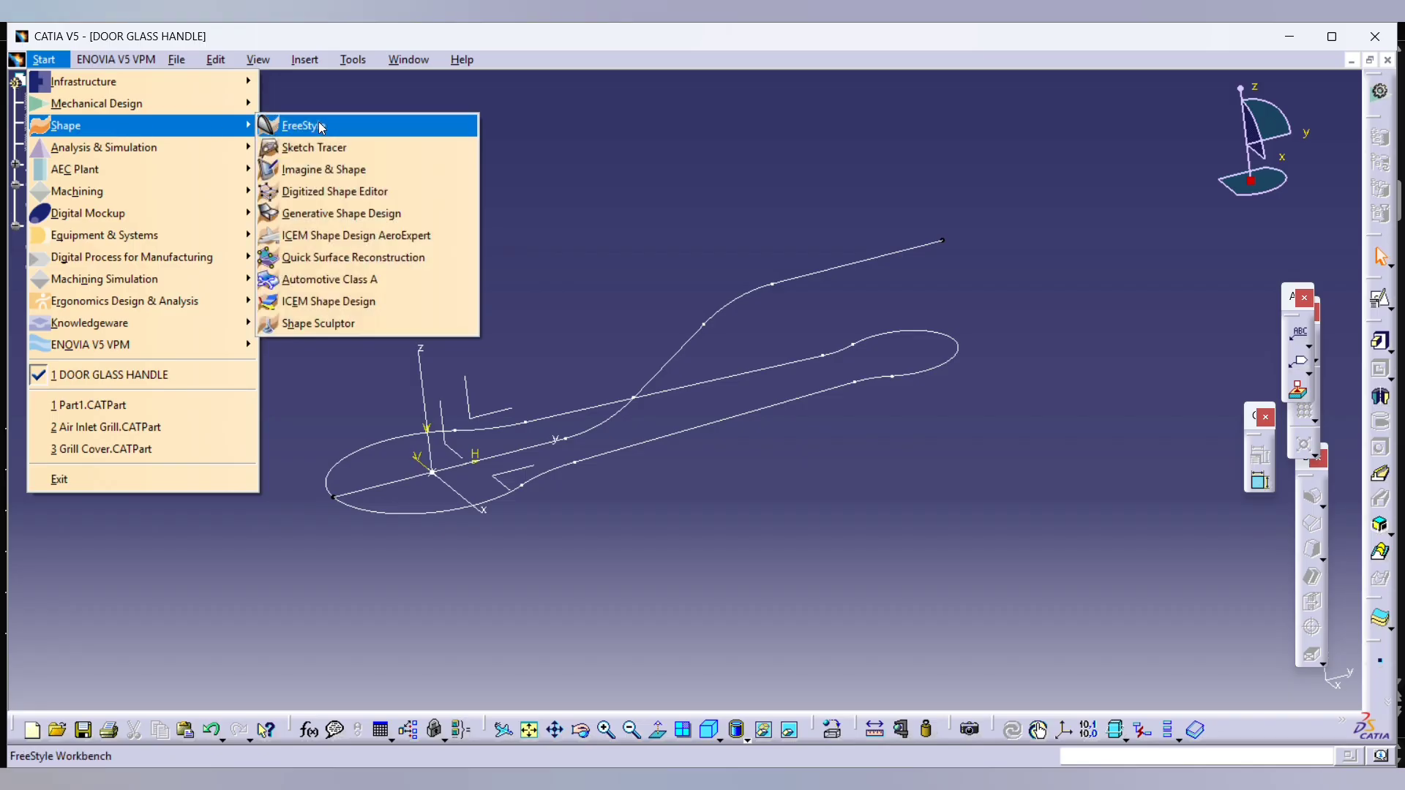
{"action": "left_click", "coordinate": [326, 213]}
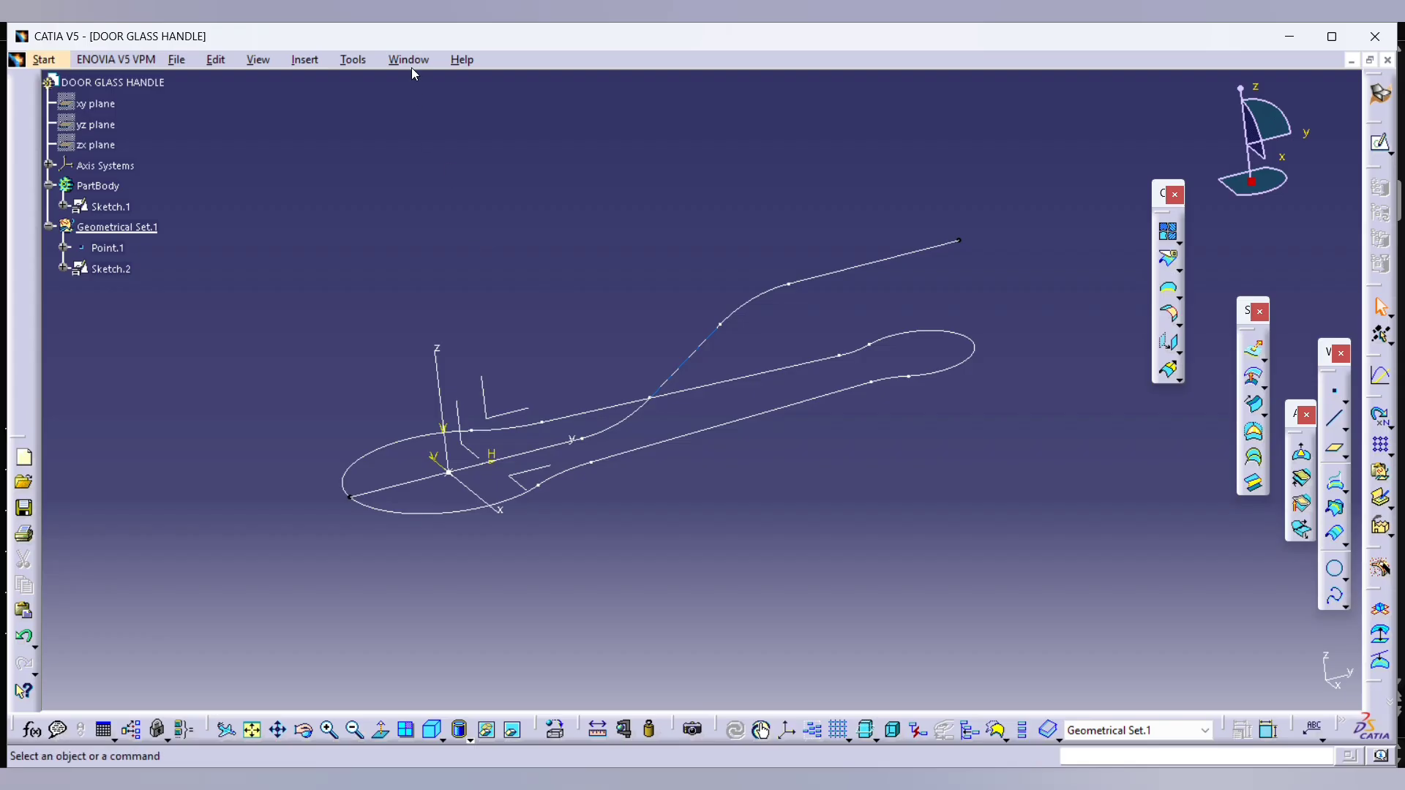
Step: Combine the flat outline Sketch.1 with the stepped side profile Sketch.2 using the Normal type, and hide the flat outline sketch
{"action": "left_click", "coordinate": [289, 61]}
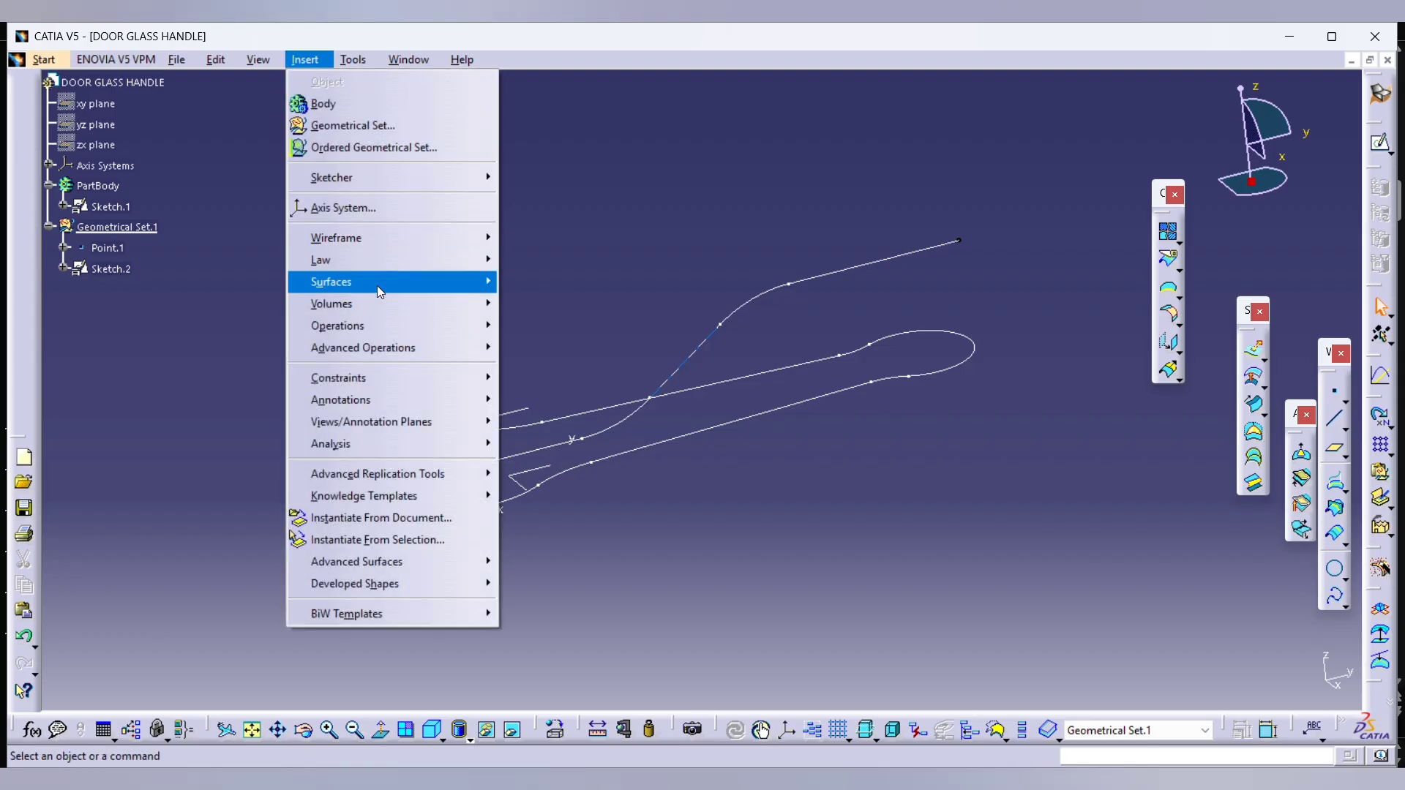
{"action": "mouse_move", "coordinate": [396, 333]}
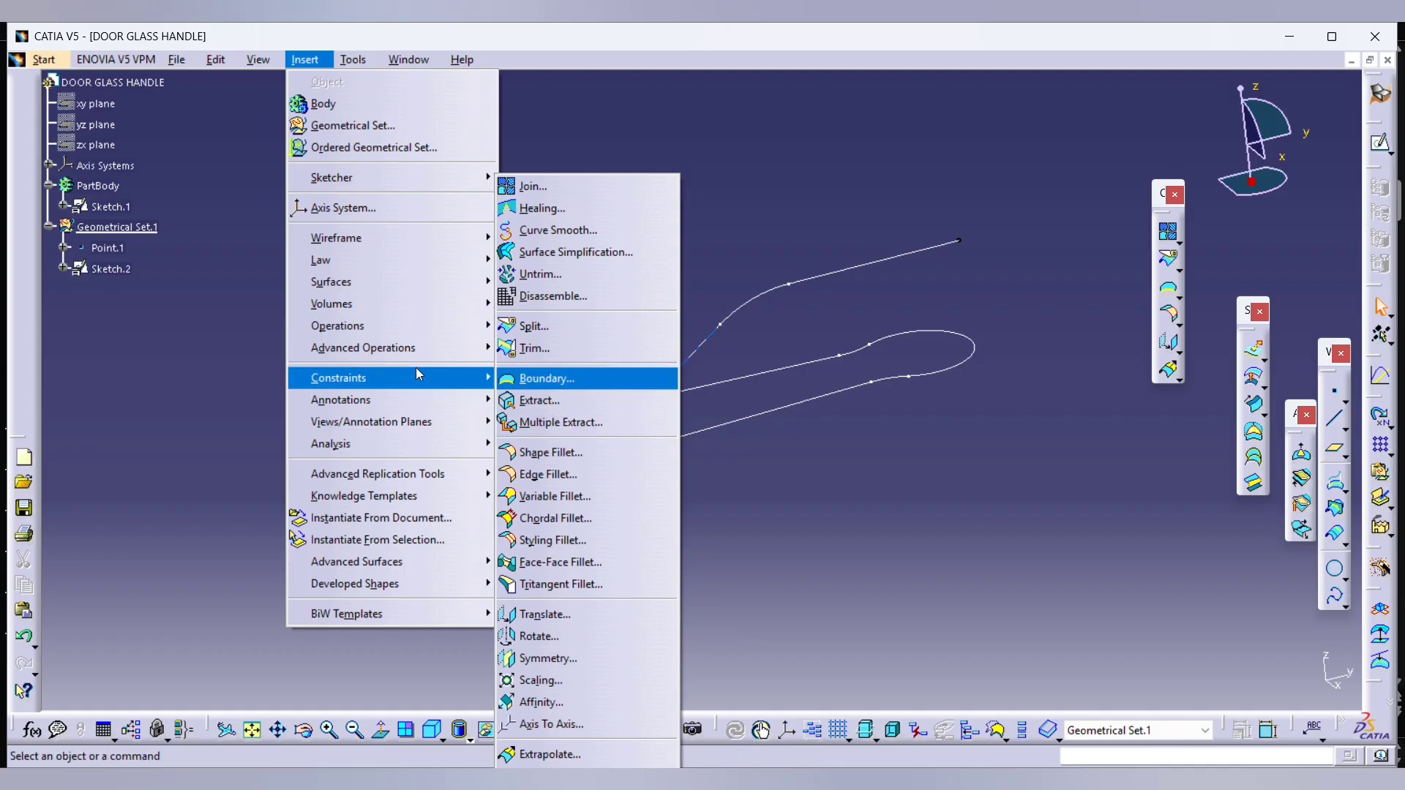
{"action": "mouse_move", "coordinate": [429, 245]}
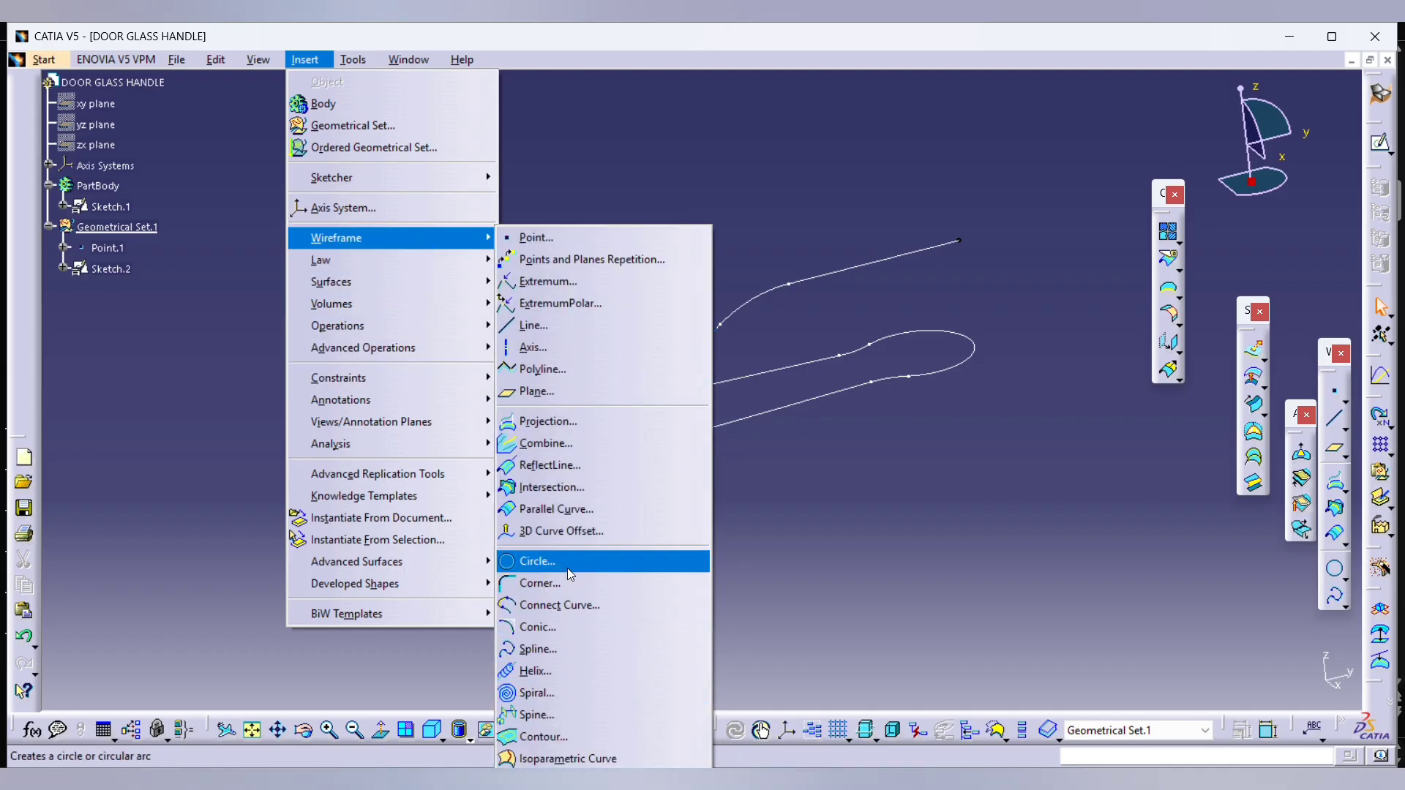
{"action": "left_click", "coordinate": [557, 442]}
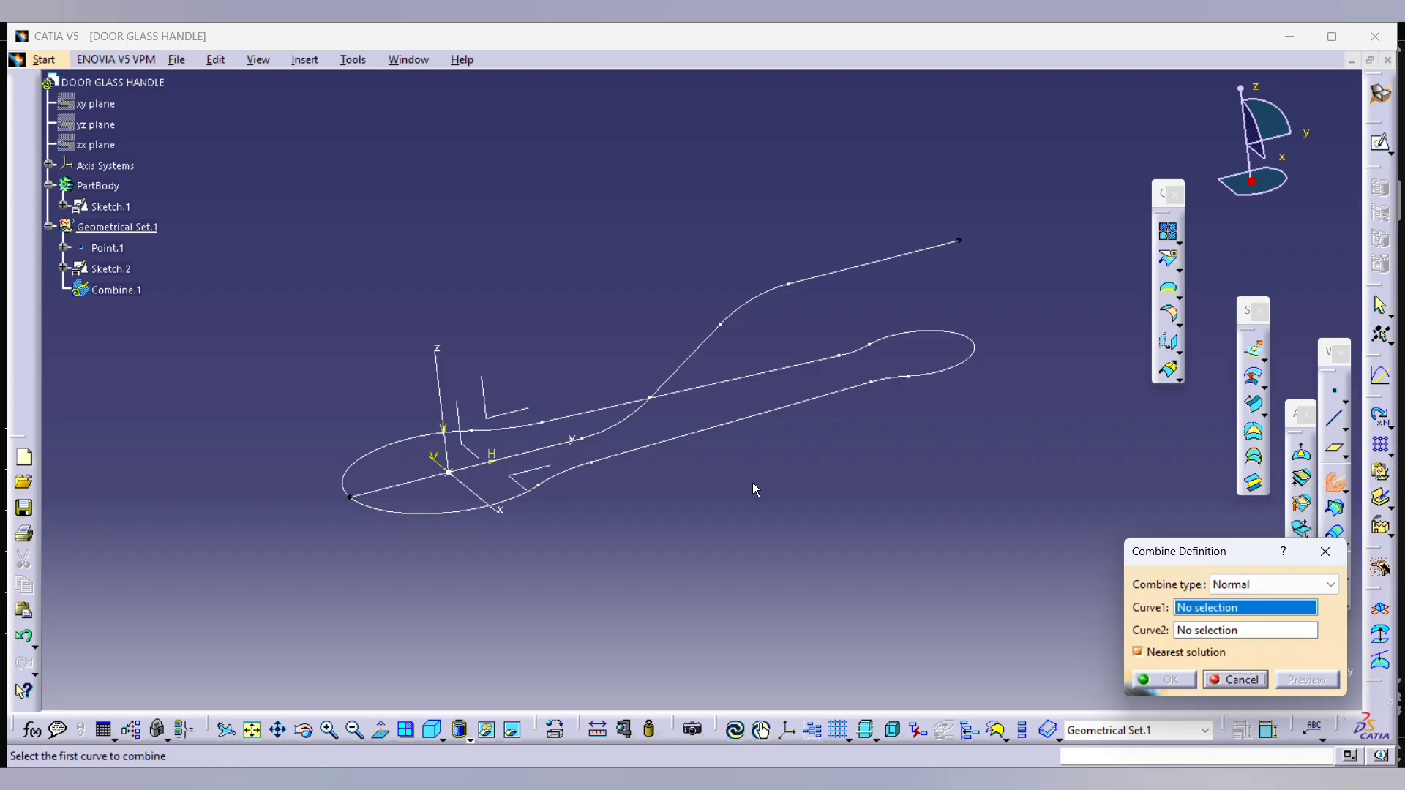
{"action": "left_click", "coordinate": [793, 372]}
{"action": "left_click", "coordinate": [819, 278]}
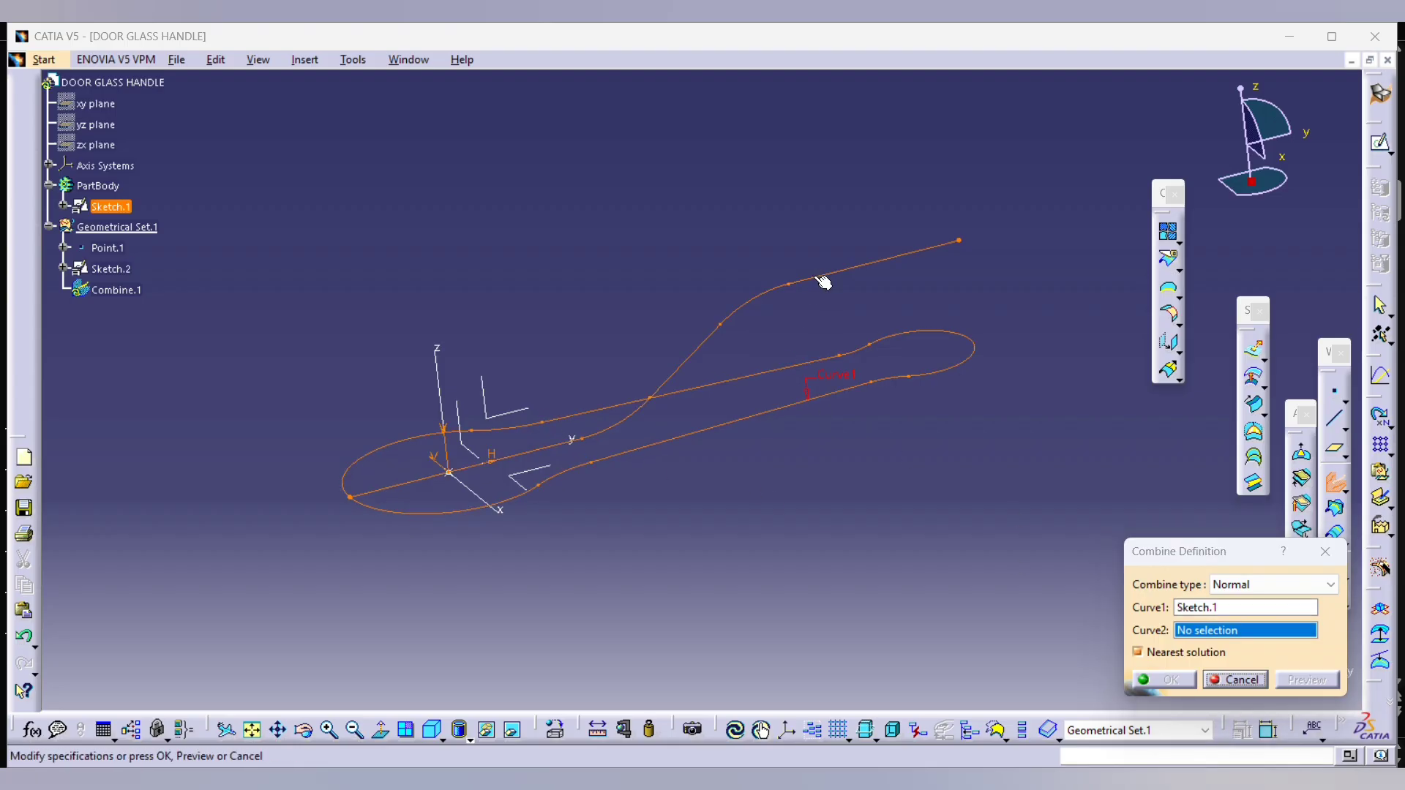
{"action": "left_click", "coordinate": [1163, 679]}
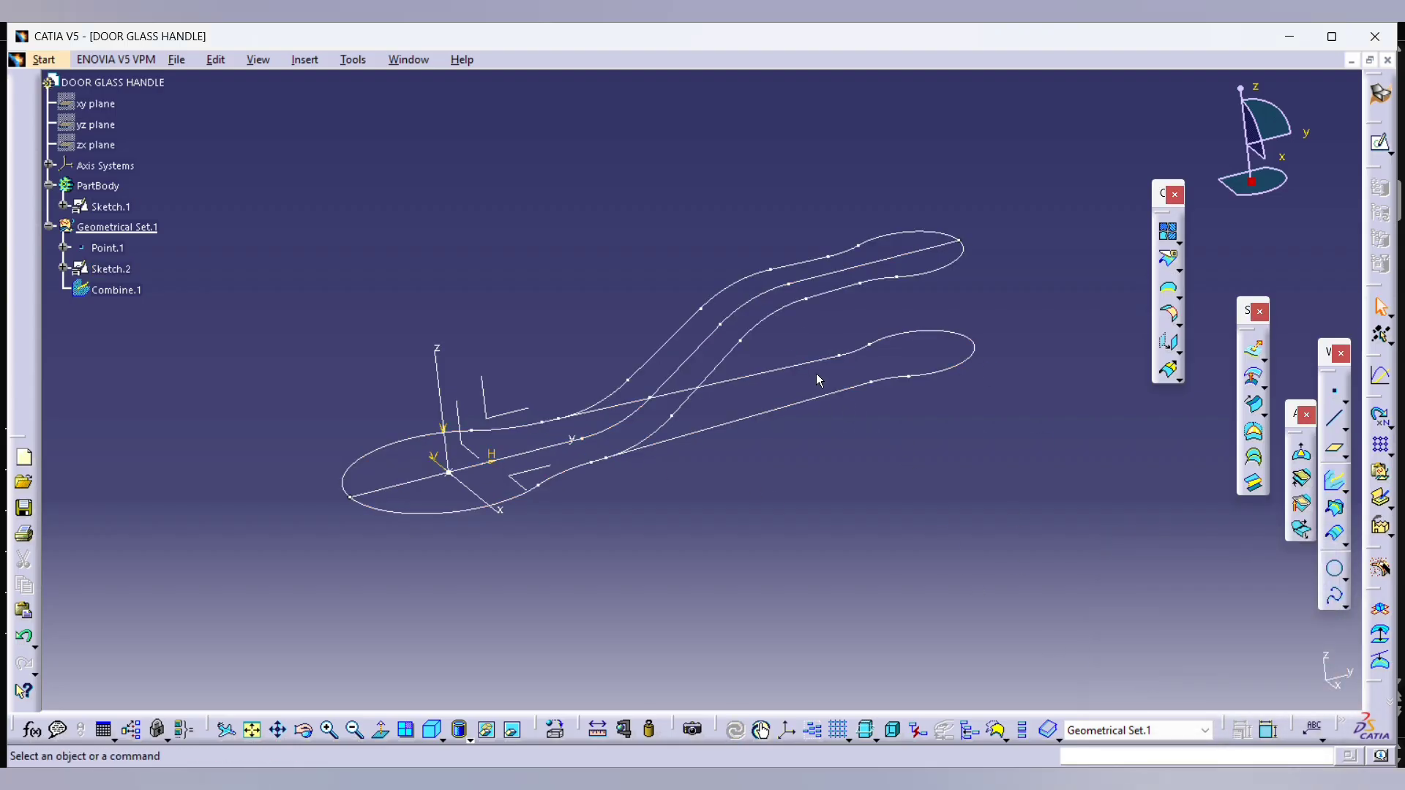
{"action": "right_click", "coordinate": [816, 373]}
{"action": "left_click", "coordinate": [874, 421]}
{"action": "right_click", "coordinate": [824, 300]}
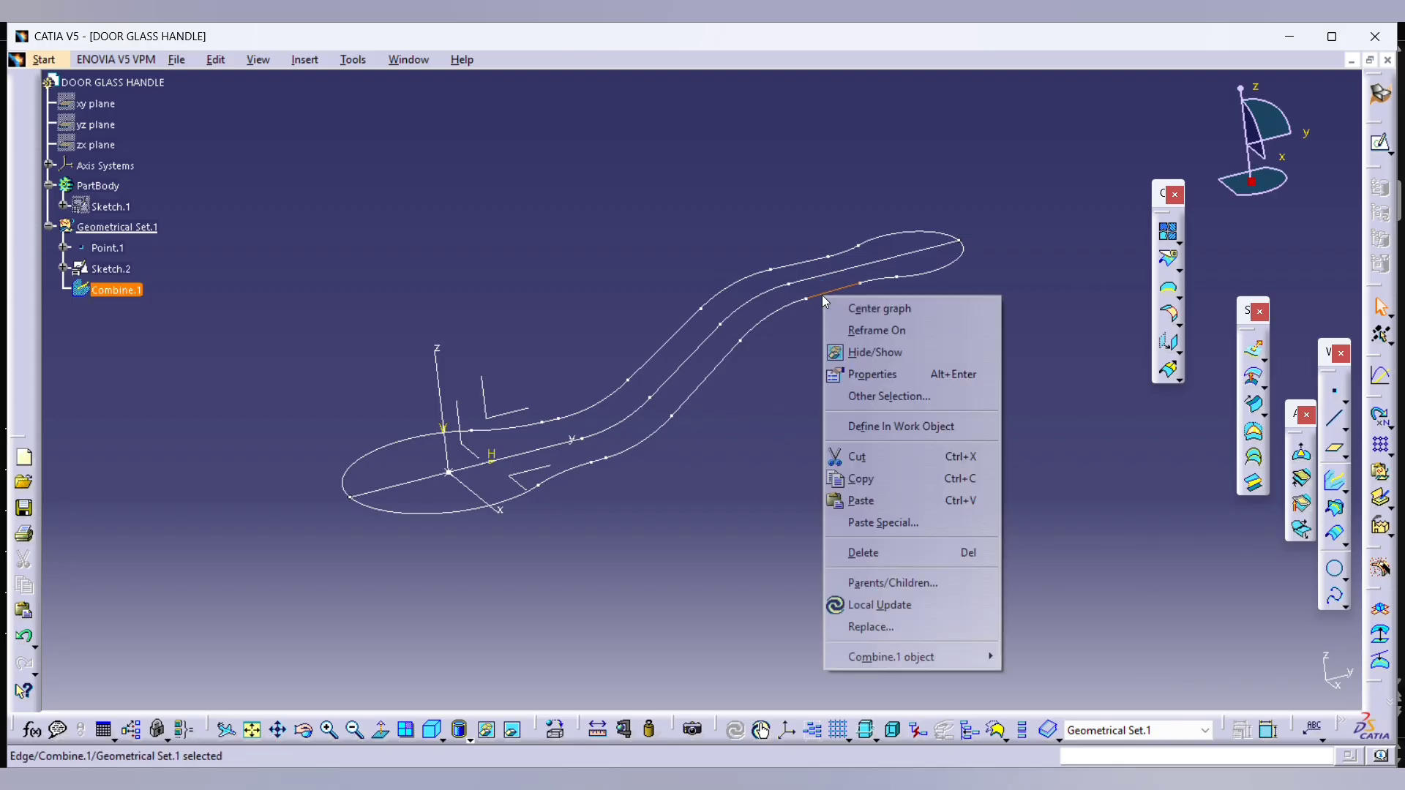
{"action": "left_click", "coordinate": [870, 353]}
{"action": "middle_click_drag", "start_coordinate": [763, 445], "coordinate": [757, 421]}
{"action": "key", "text": "ctrl+z"}
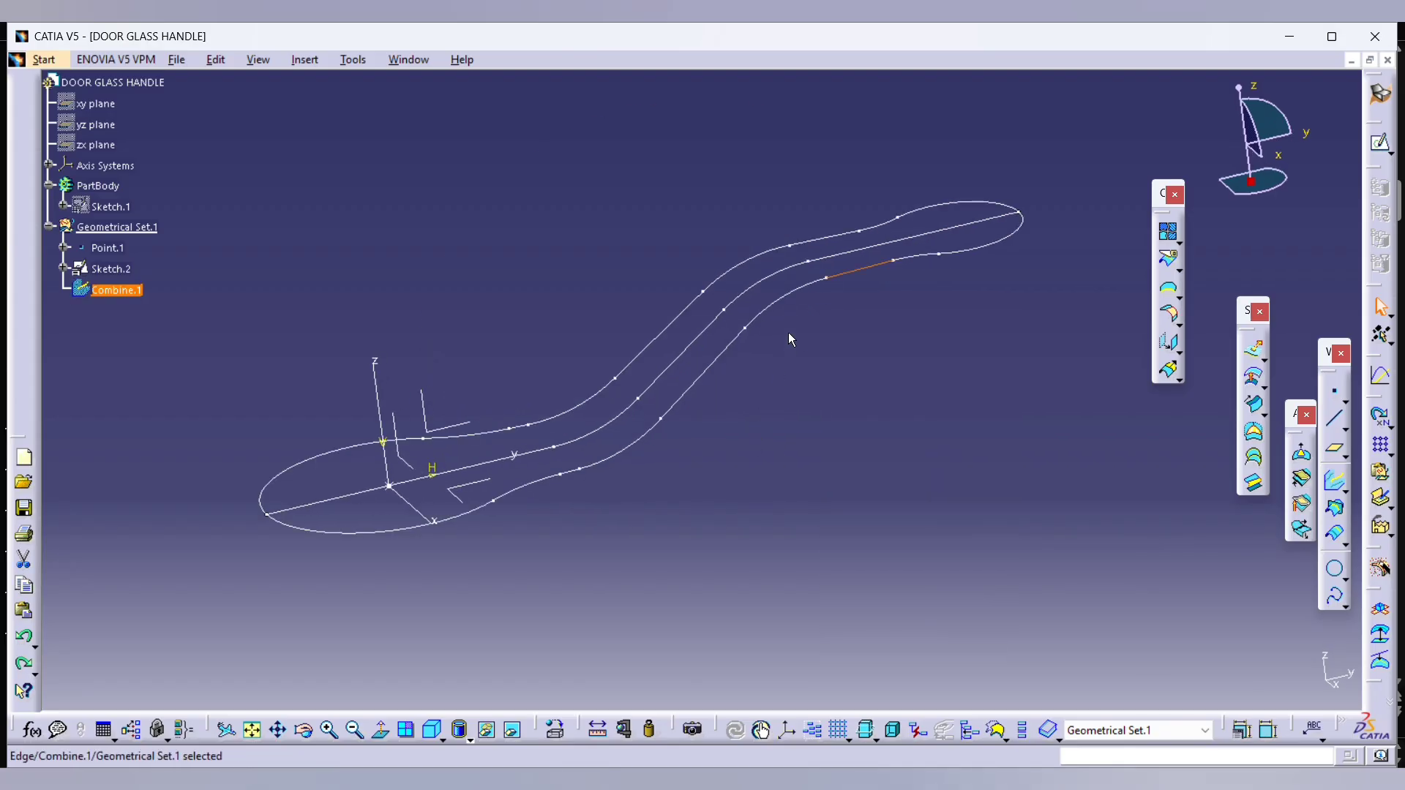
Step: Hide the stepped side profile sketch running along the middle of the combined curve
{"action": "right_click", "coordinate": [775, 287]}
{"action": "left_click", "coordinate": [819, 311]}
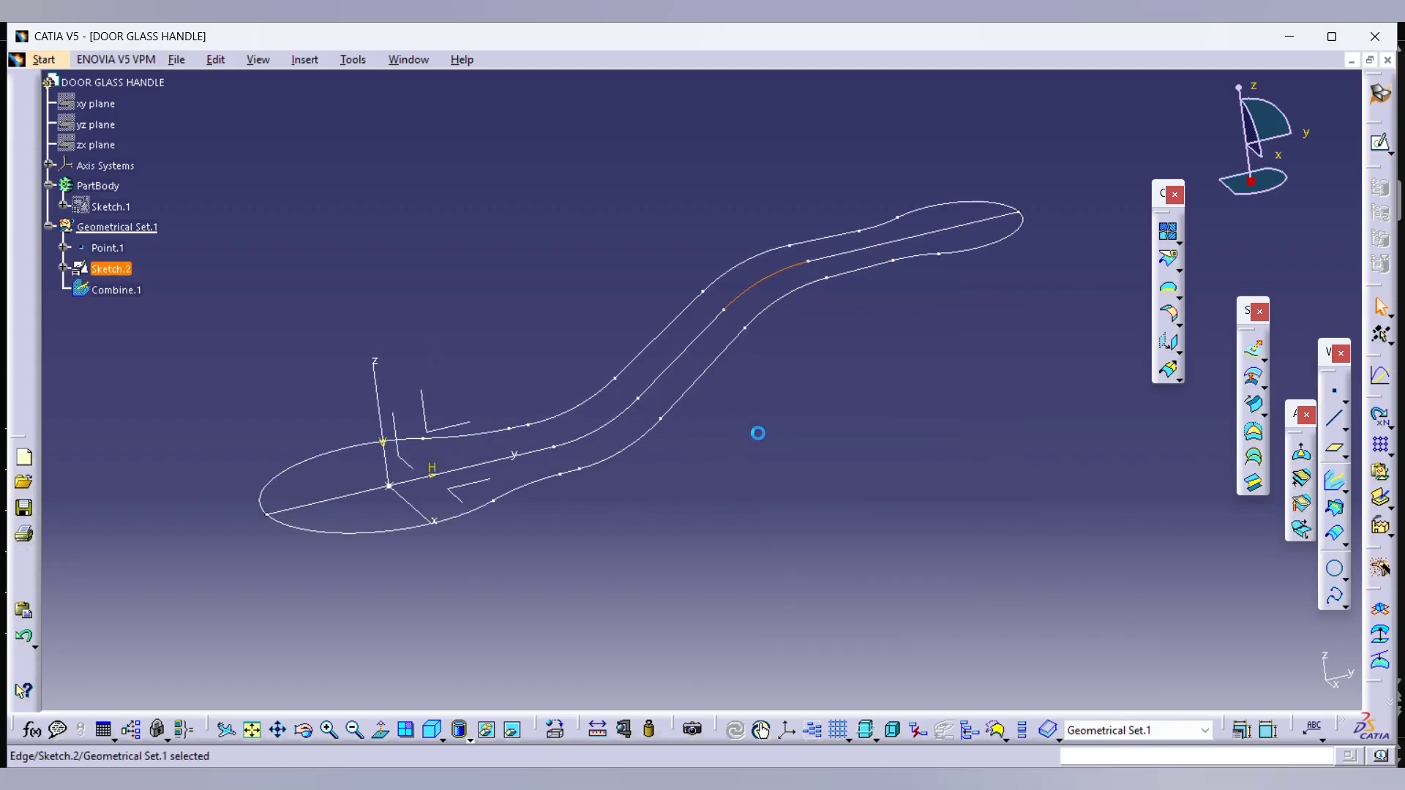
{"action": "right_click", "coordinate": [839, 290]}
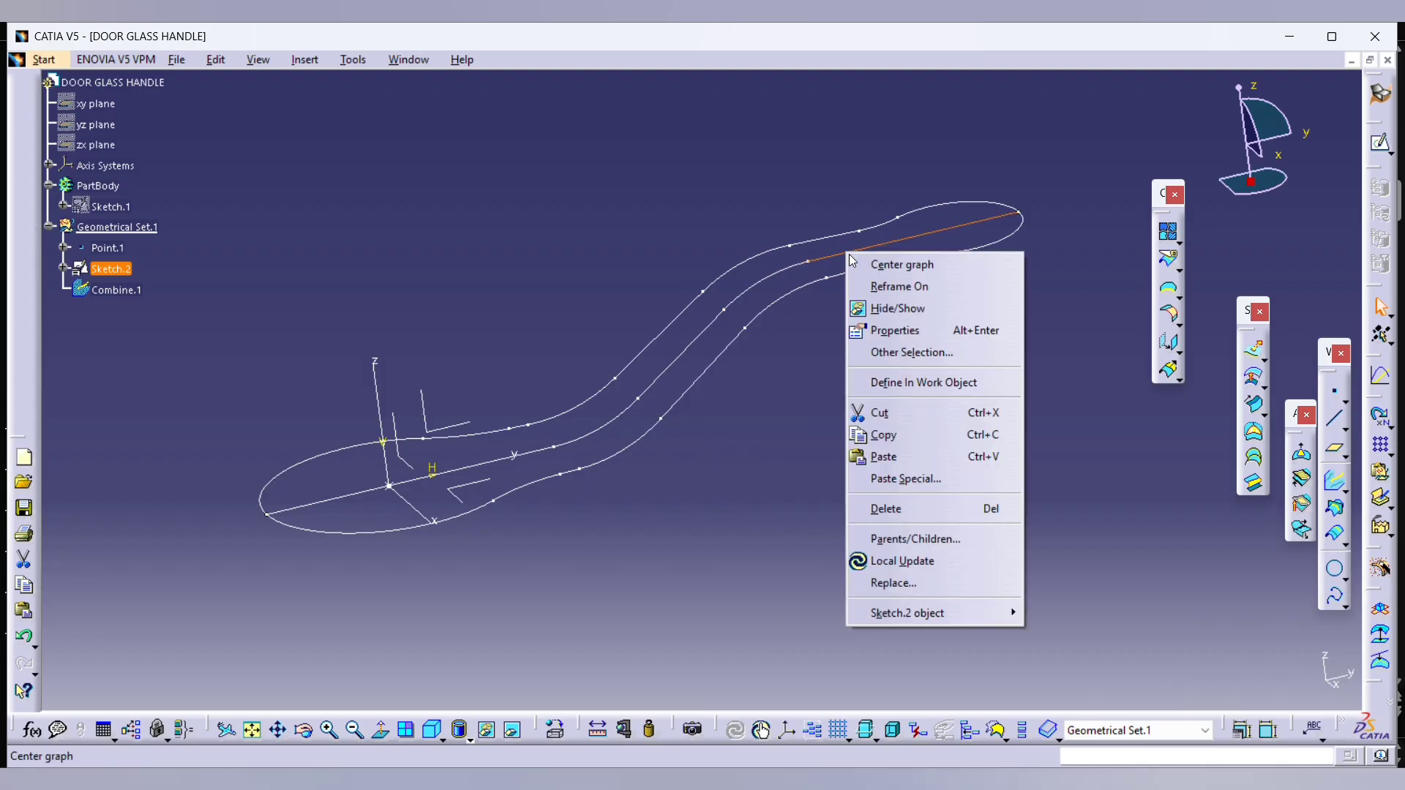
{"action": "left_click", "coordinate": [879, 304]}
{"action": "mouse_move", "coordinate": [775, 358]}
{"action": "middle_mouse_down"}
{"action": "mouse_move", "coordinate": [712, 392]}
{"action": "mouse_move", "coordinate": [893, 433]}
{"action": "mouse_move", "coordinate": [797, 410]}
{"action": "mouse_move", "coordinate": [830, 463]}
{"action": "middle_mouse_up"}
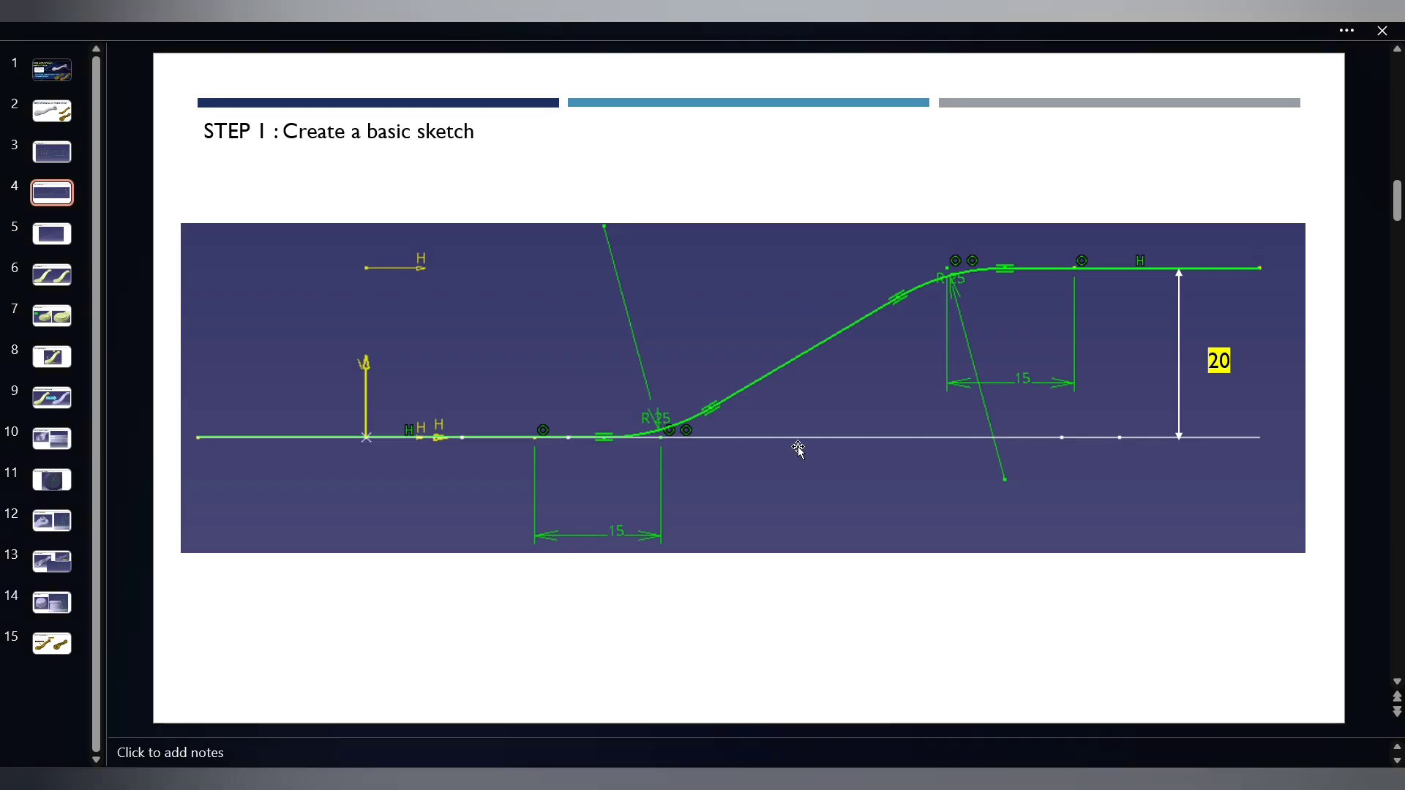
Step: Review the reference slides for curve combination and surface creation, and define Geometrical Set.1 as the in-work object
{"action": "scroll", "coordinate": [799, 449], "scroll_direction": "down", "scroll_amount": 1}
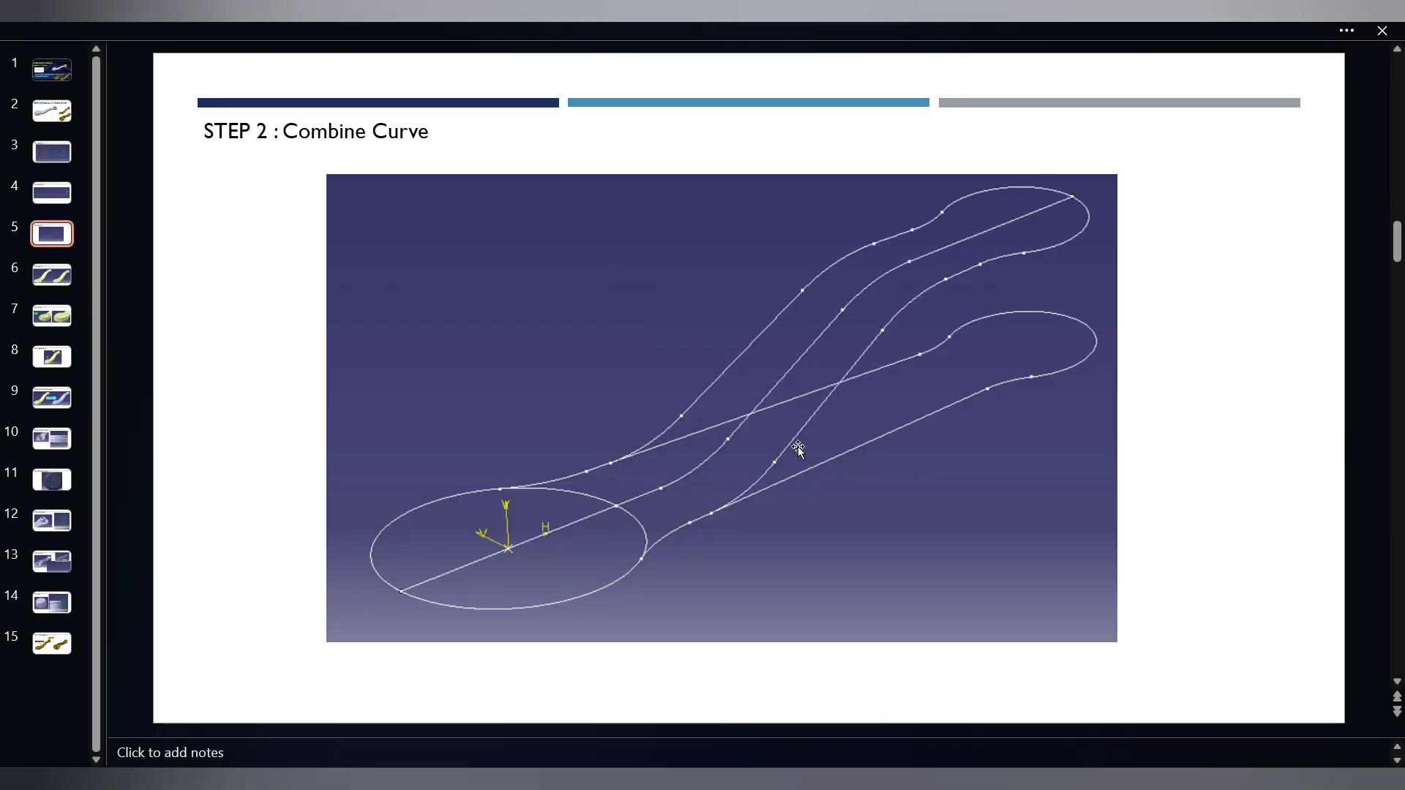
{"action": "scroll", "coordinate": [578, 390], "scroll_direction": "down", "scroll_amount": 1}
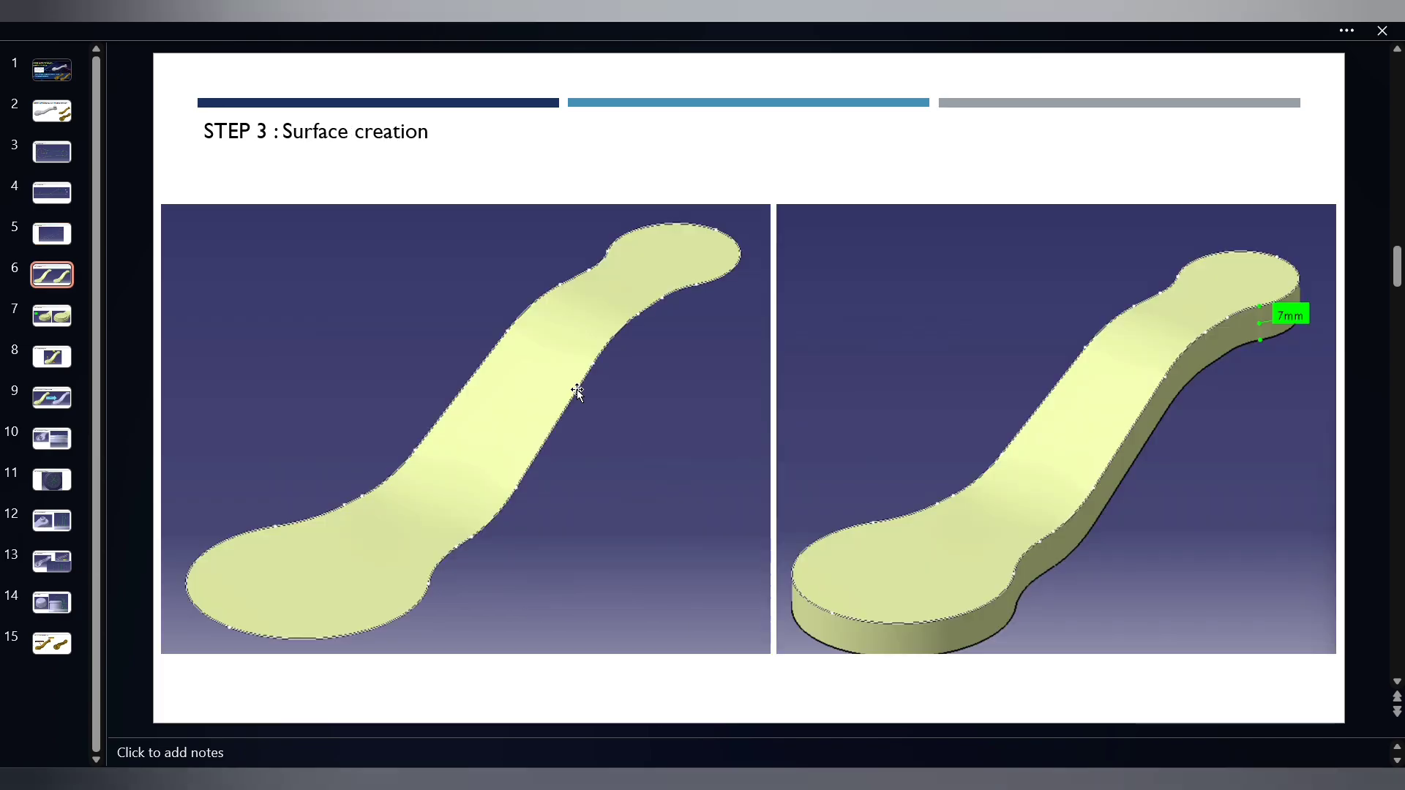
{"action": "scroll", "coordinate": [576, 389], "scroll_direction": "up", "scroll_amount": 1}
{"action": "scroll", "coordinate": [494, 533], "scroll_direction": "down", "scroll_amount": 1}
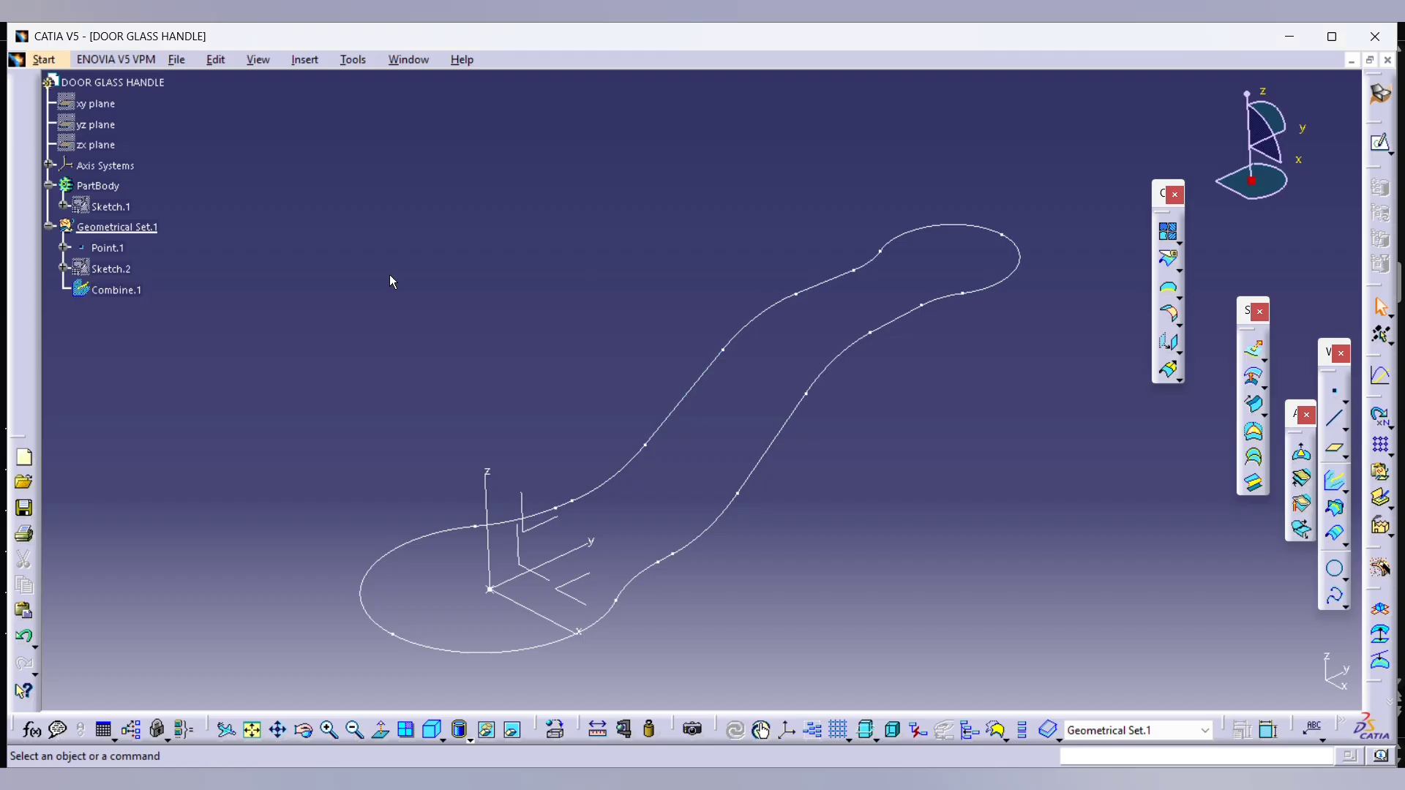
{"action": "right_click", "coordinate": [134, 230]}
{"action": "left_click", "coordinate": [235, 364]}
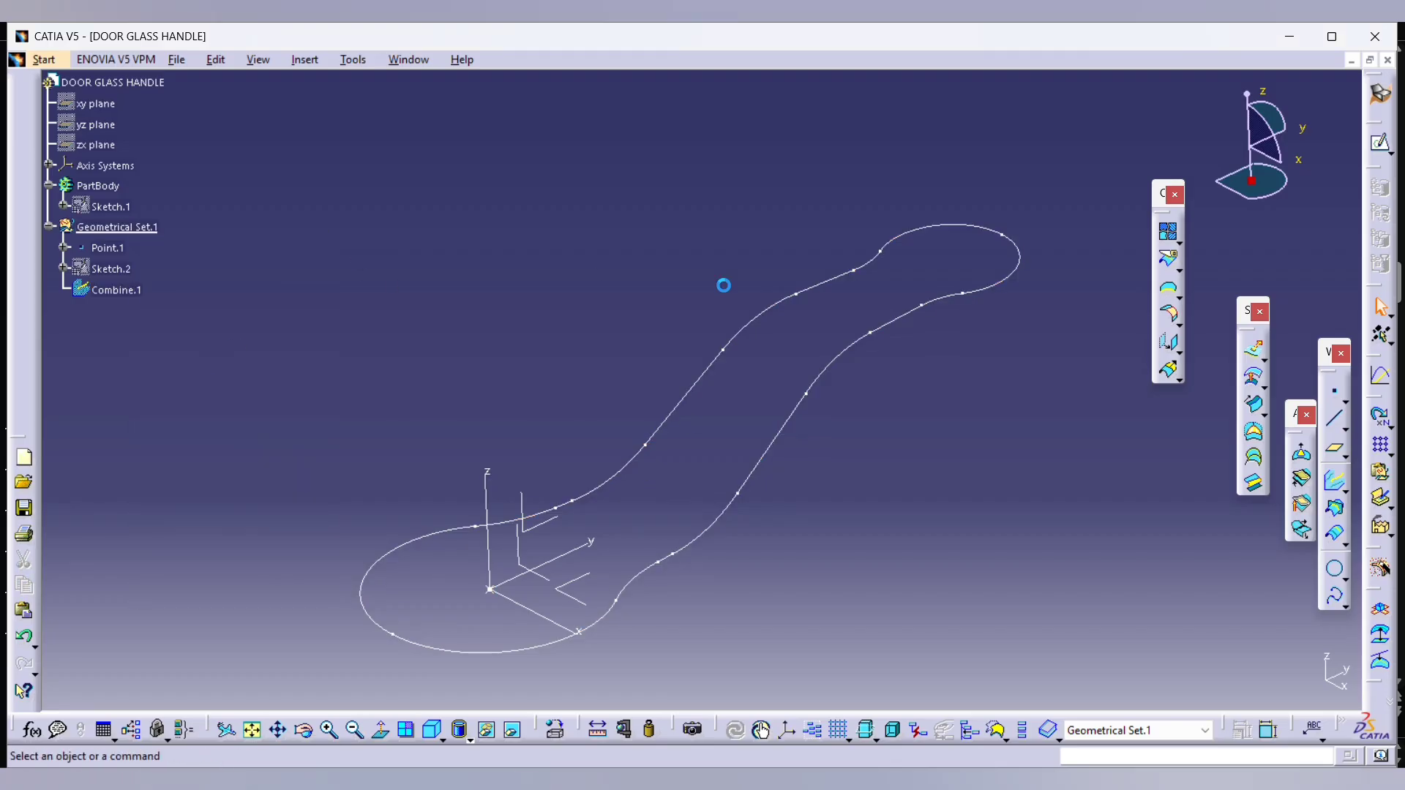
Step: Create a Fill surface inside the closed combined curve of the handle
{"action": "left_click", "coordinate": [1254, 432]}
{"action": "left_click", "coordinate": [834, 366]}
{"action": "left_click", "coordinate": [1163, 680]}
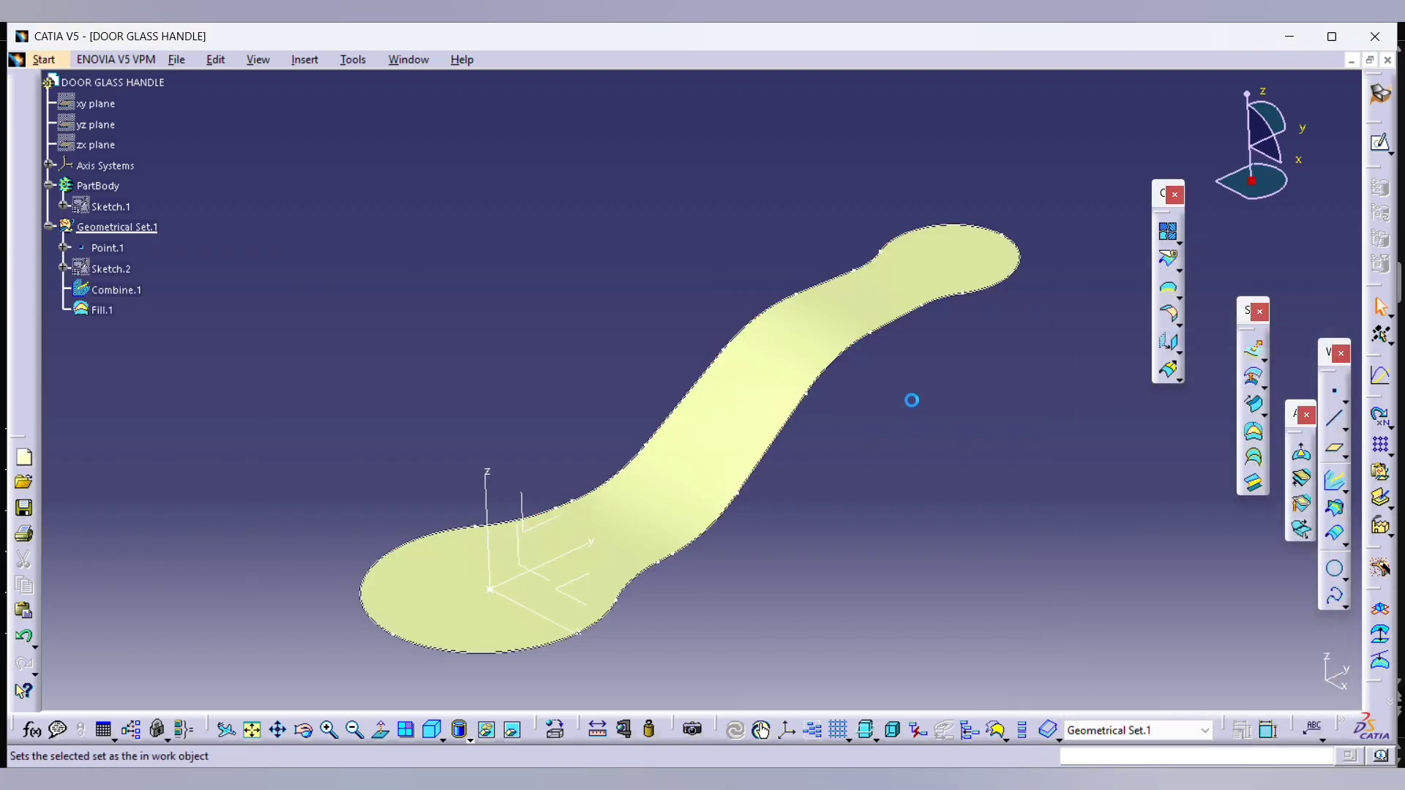
{"action": "middle_click_drag", "start_coordinate": [931, 433], "coordinate": [854, 425]}
Step: Define a linear swept surface with draft direction from the combined outline curve along the Z axis, with Length 1 of 7 mm
{"action": "key", "text": "alt+Tab"}
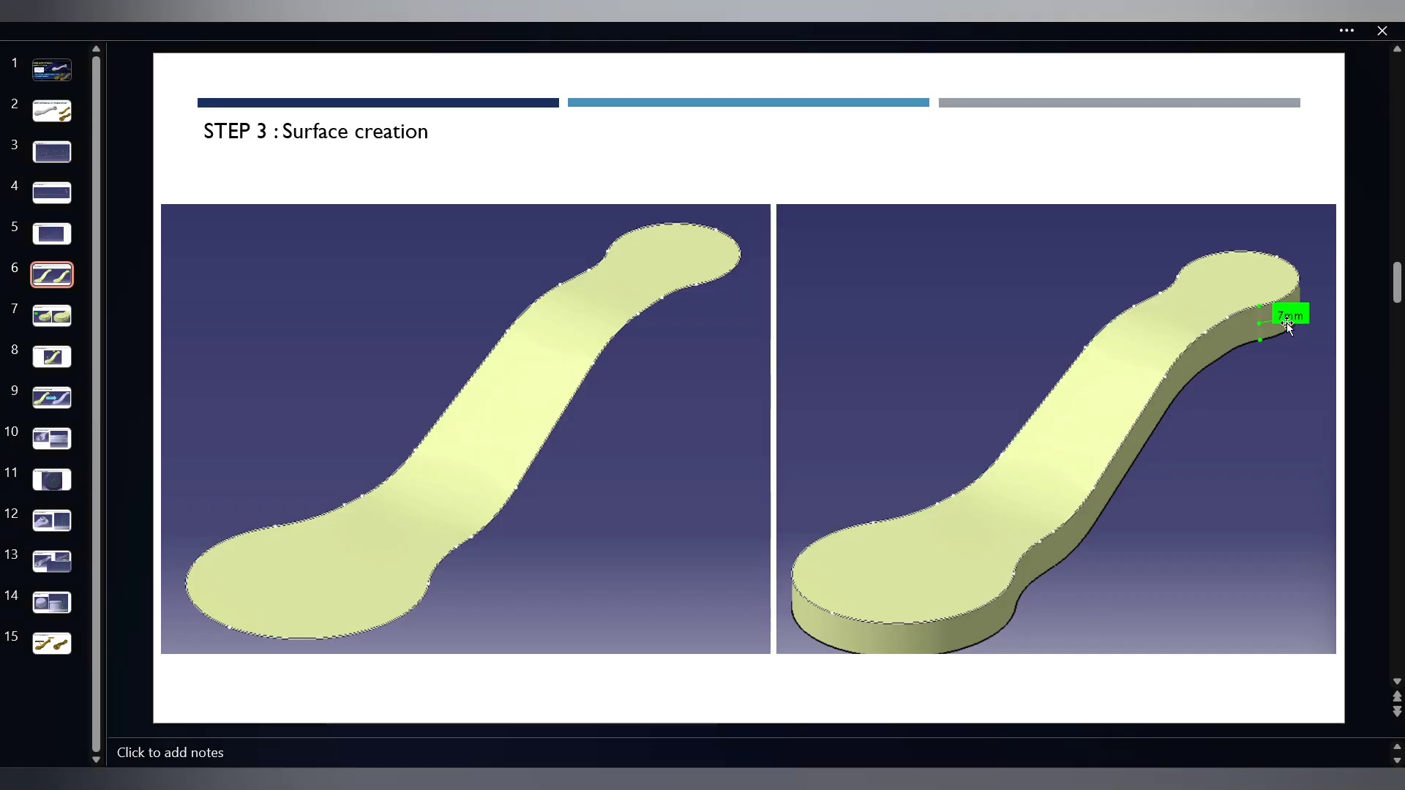
{"action": "key", "text": "alt+Tab"}
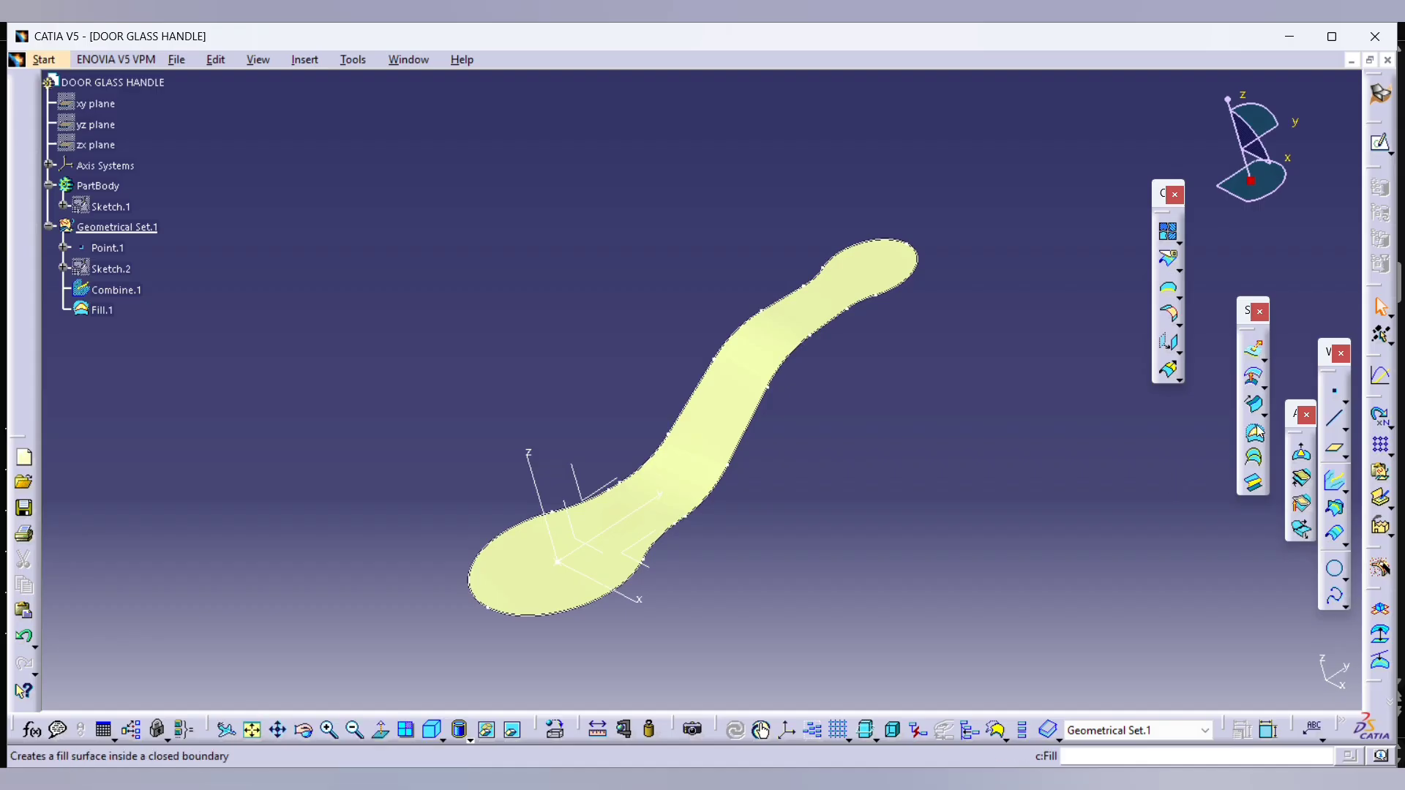
{"action": "left_click", "coordinate": [1169, 258]}
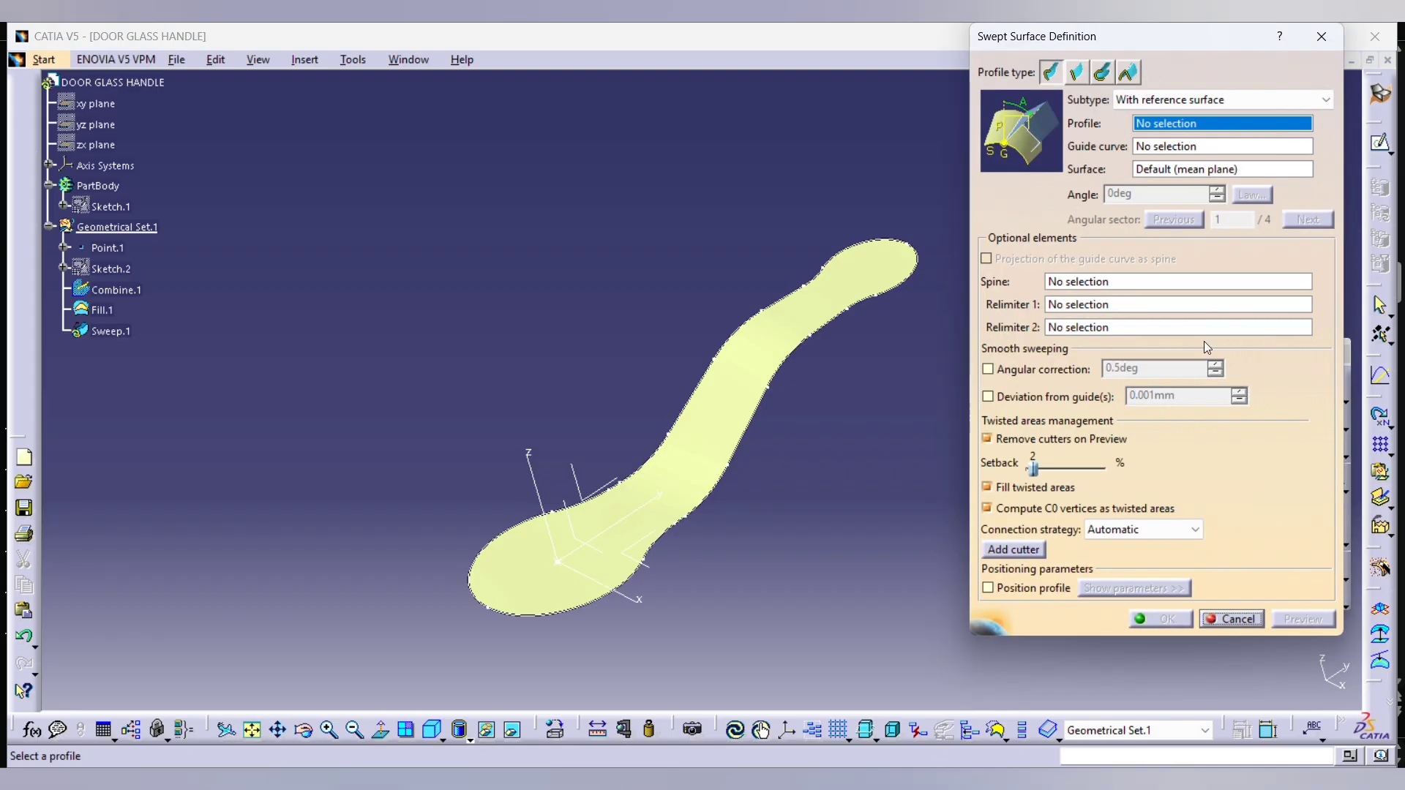
{"action": "middle_click_drag", "start_coordinate": [736, 269], "coordinate": [665, 241]}
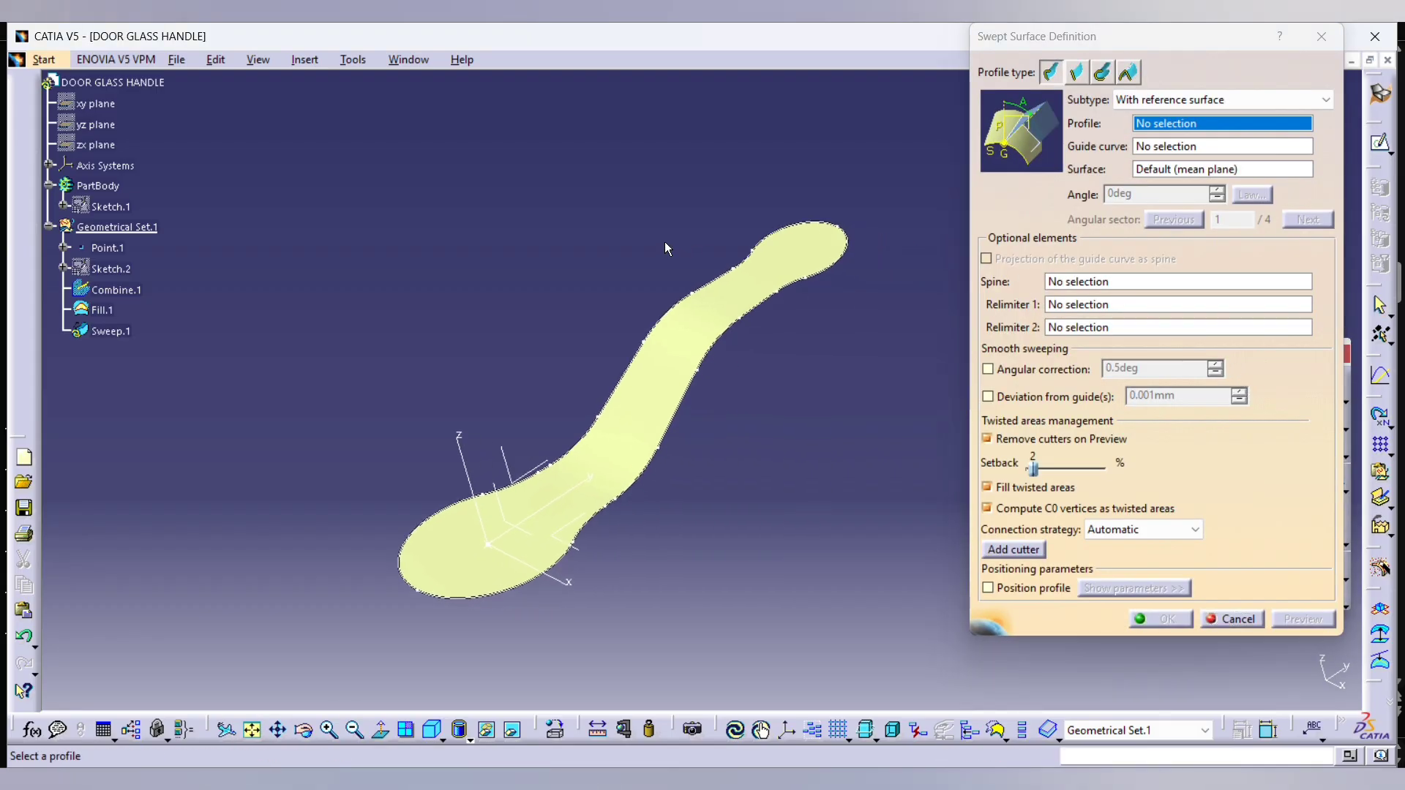
{"action": "left_click", "coordinate": [1077, 71]}
{"action": "left_click", "coordinate": [1207, 98]}
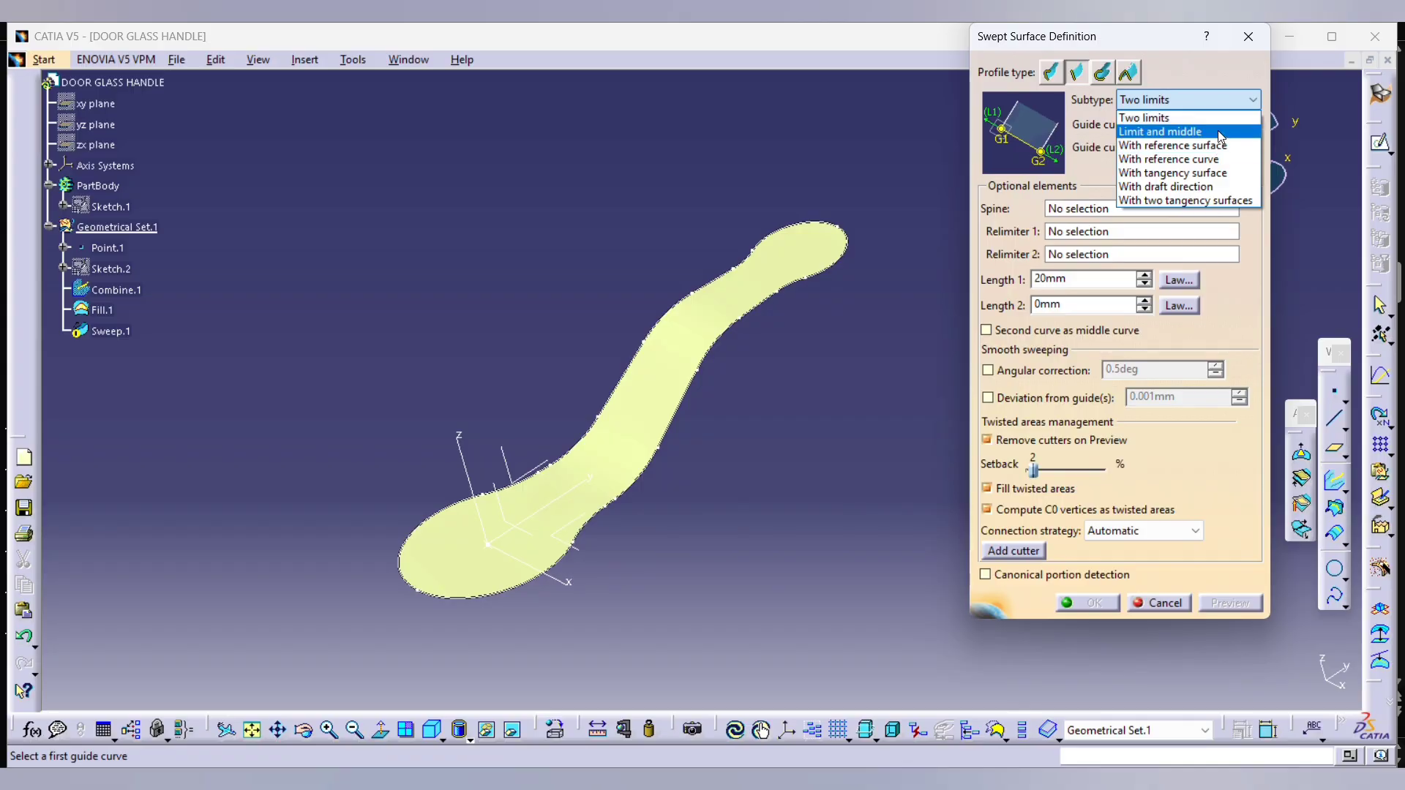
{"action": "left_click", "coordinate": [1220, 187]}
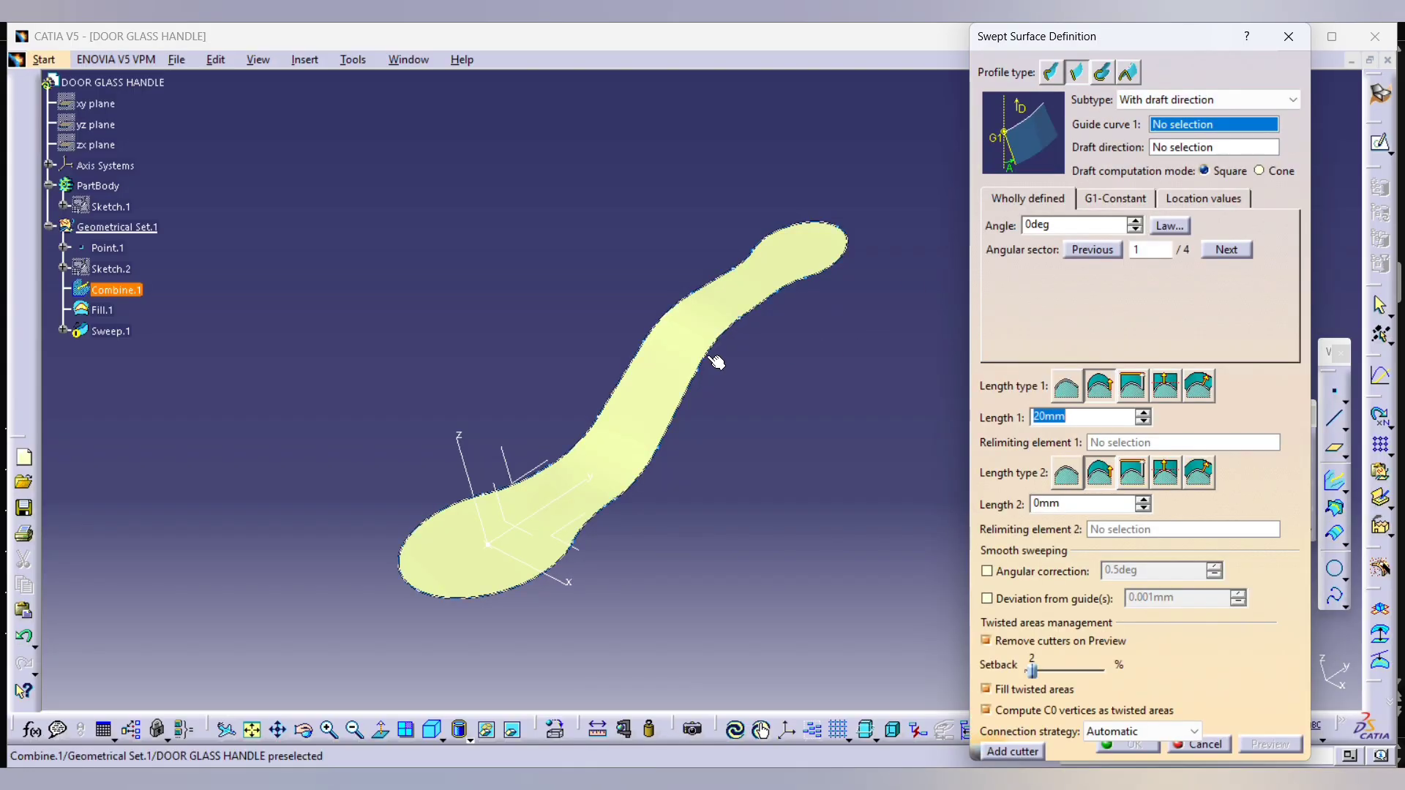
{"action": "left_click", "coordinate": [717, 361]}
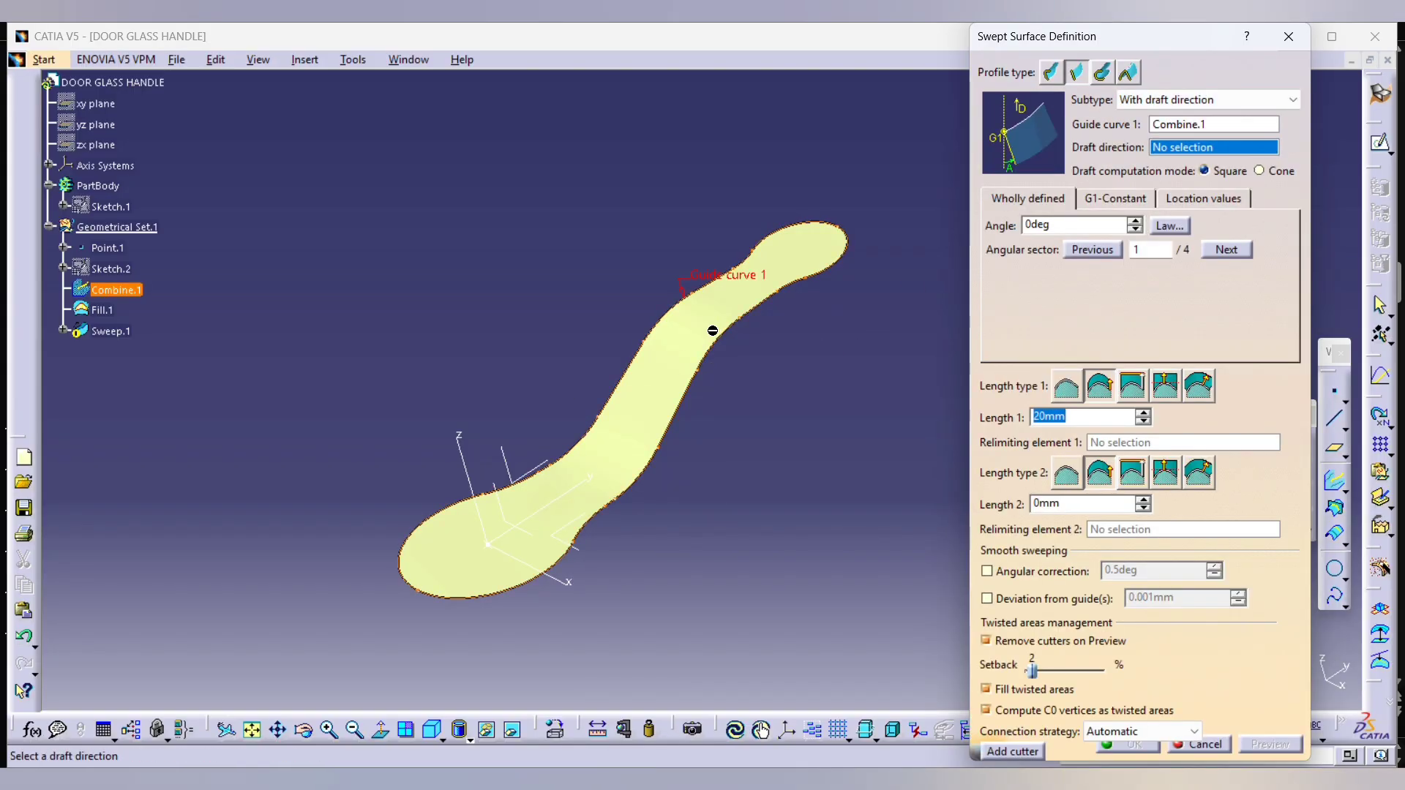
{"action": "left_click", "coordinate": [462, 434]}
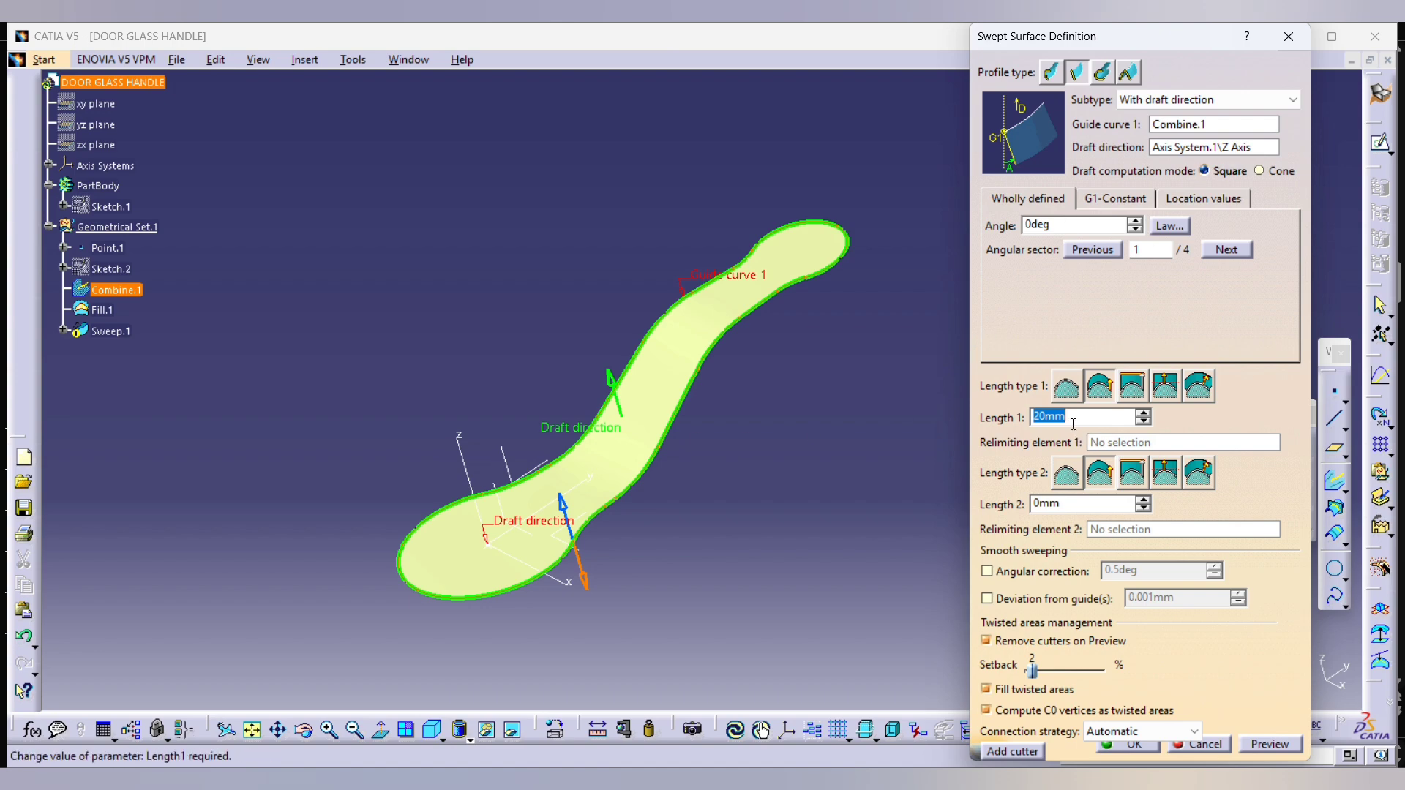
{"action": "type", "text": "7"}
{"action": "key", "text": "Return"}
{"action": "left_click", "coordinate": [1263, 746]}
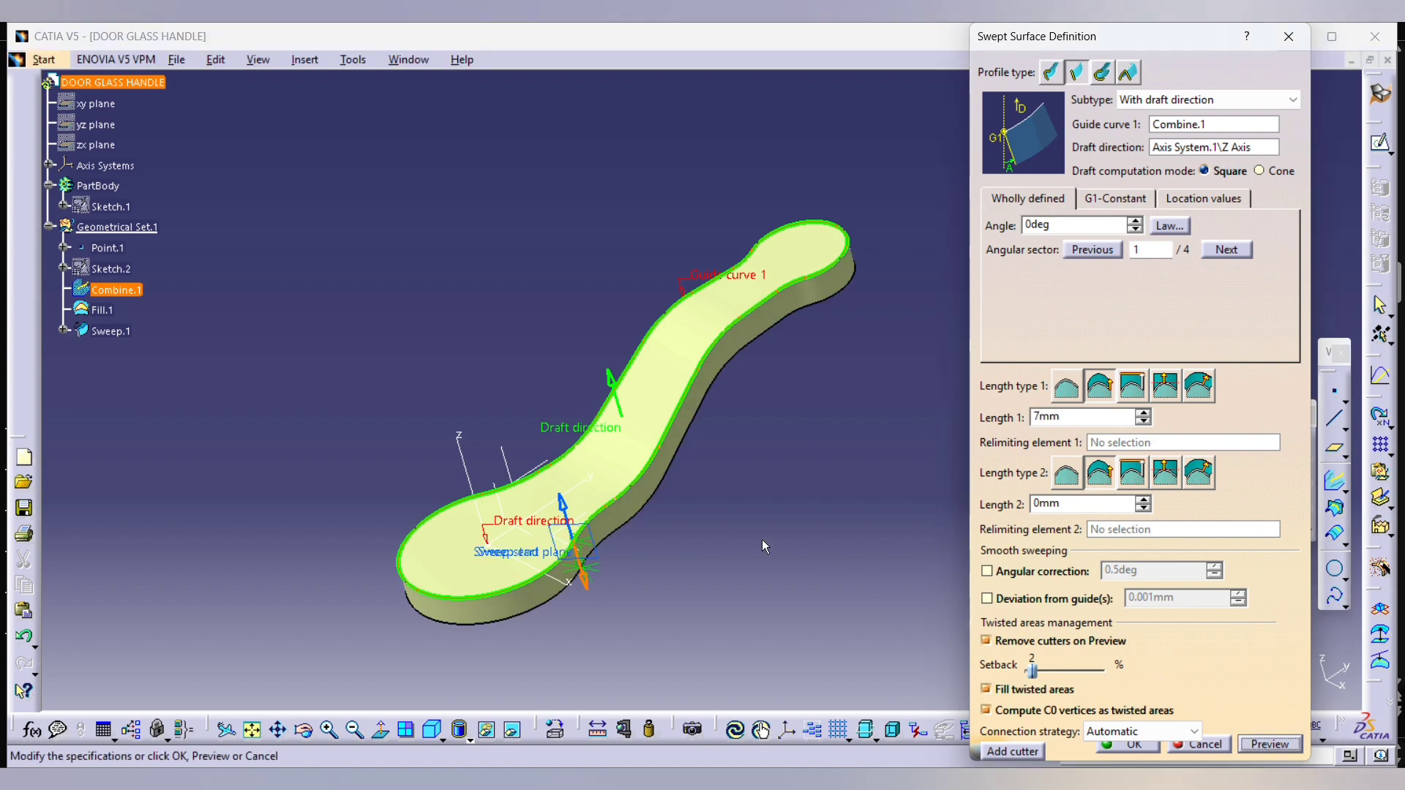
Step: Set the side wall's draft angle to 5 degrees, use the outward-flaring second angular sector, and create the sweep
{"action": "middle_click_drag", "start_coordinate": [764, 545], "coordinate": [720, 441]}
{"action": "left_click_drag", "start_coordinate": [1060, 226], "coordinate": [960, 230]}
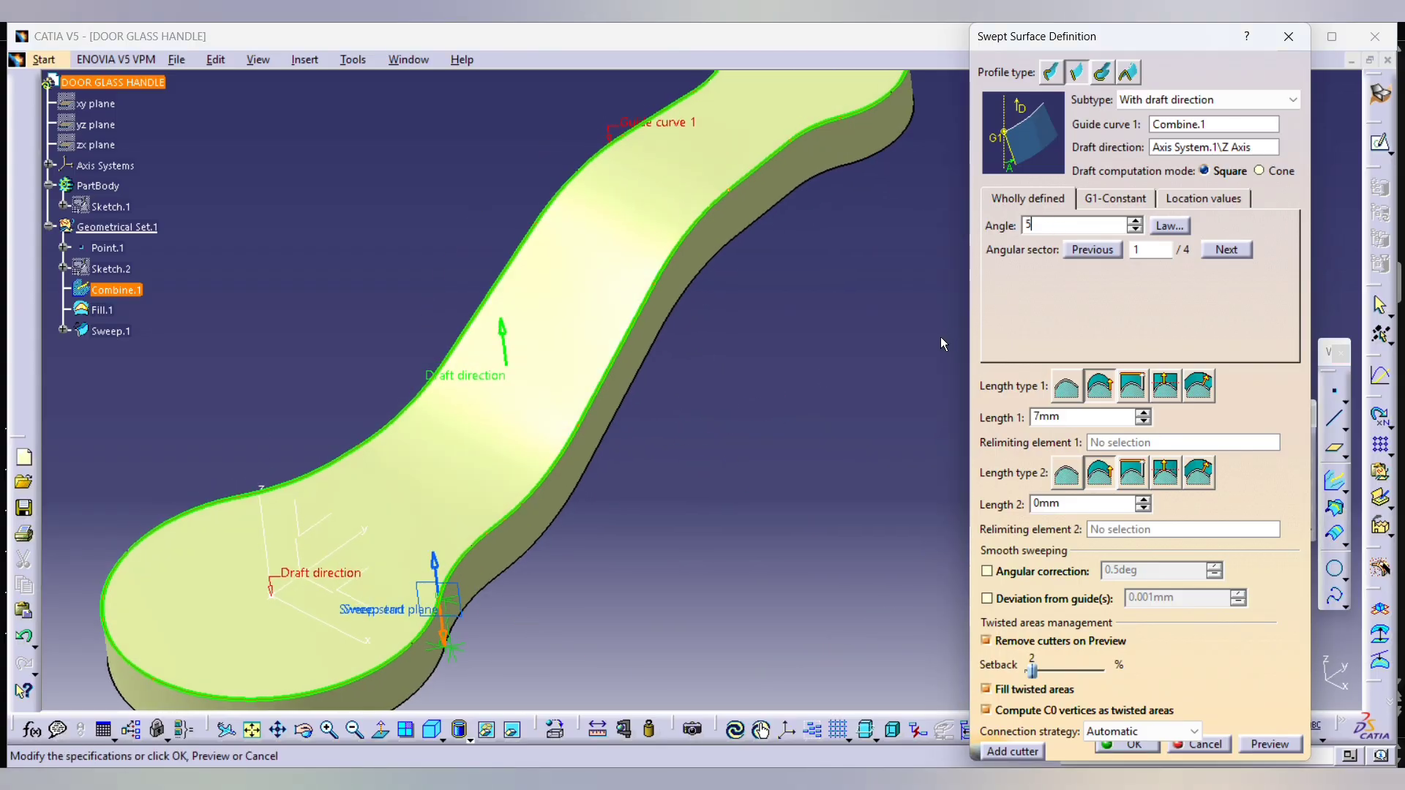
{"action": "key", "text": "Return"}
{"action": "left_click", "coordinate": [1272, 745]}
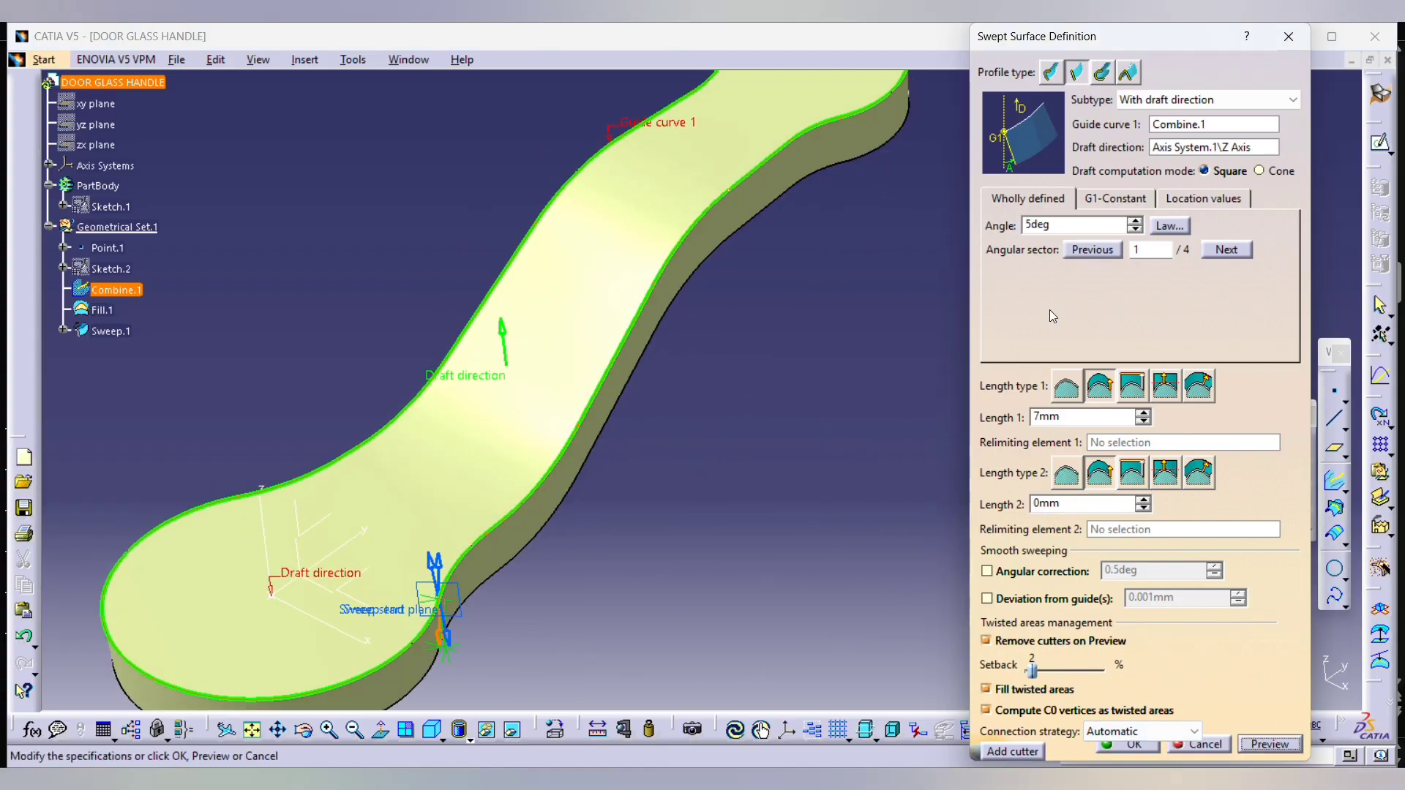
{"action": "left_click", "coordinate": [443, 638]}
{"action": "left_click", "coordinate": [1261, 743]}
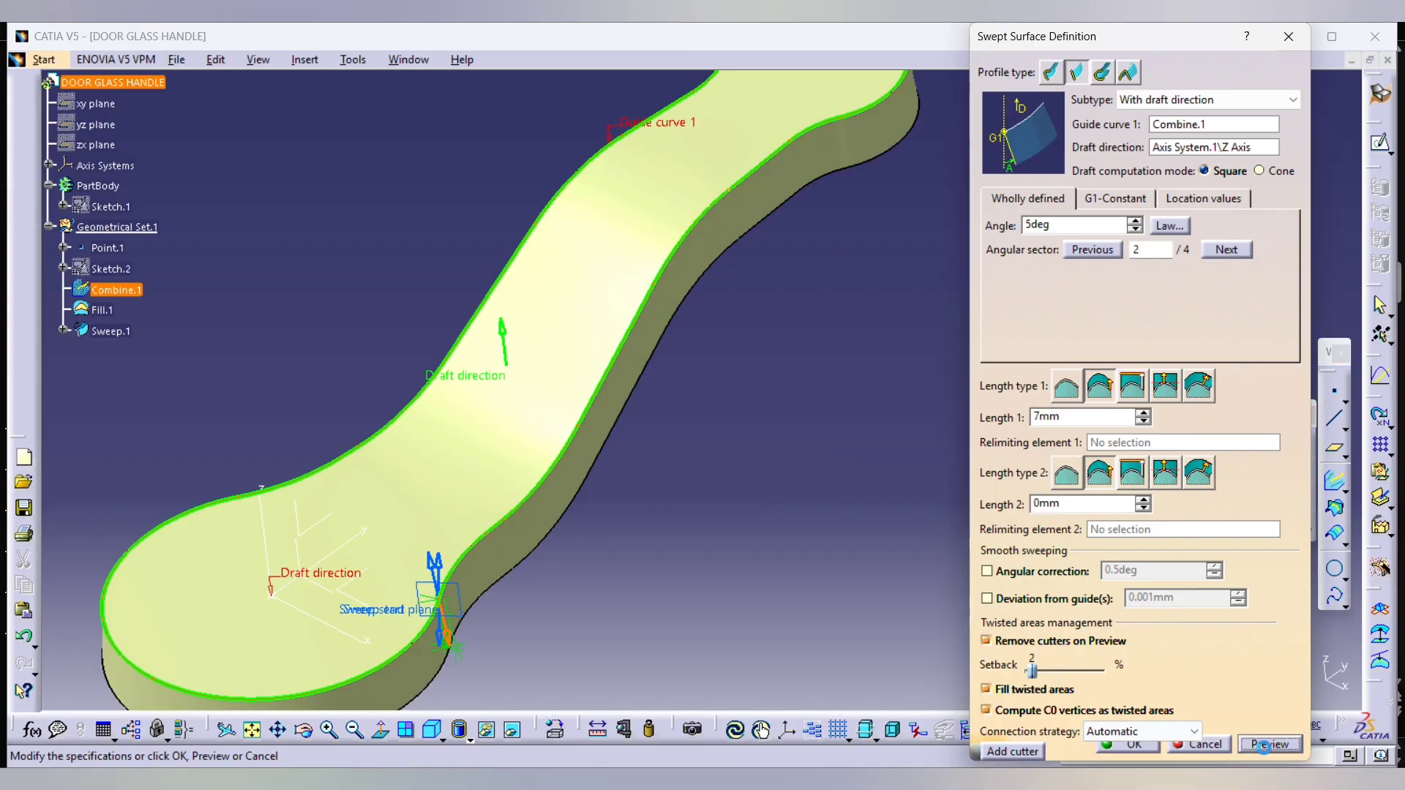
{"action": "scroll", "coordinate": [737, 540], "scroll_direction": "up", "scroll_amount": 1}
{"action": "middle_click_drag", "start_coordinate": [737, 540], "coordinate": [702, 194]}
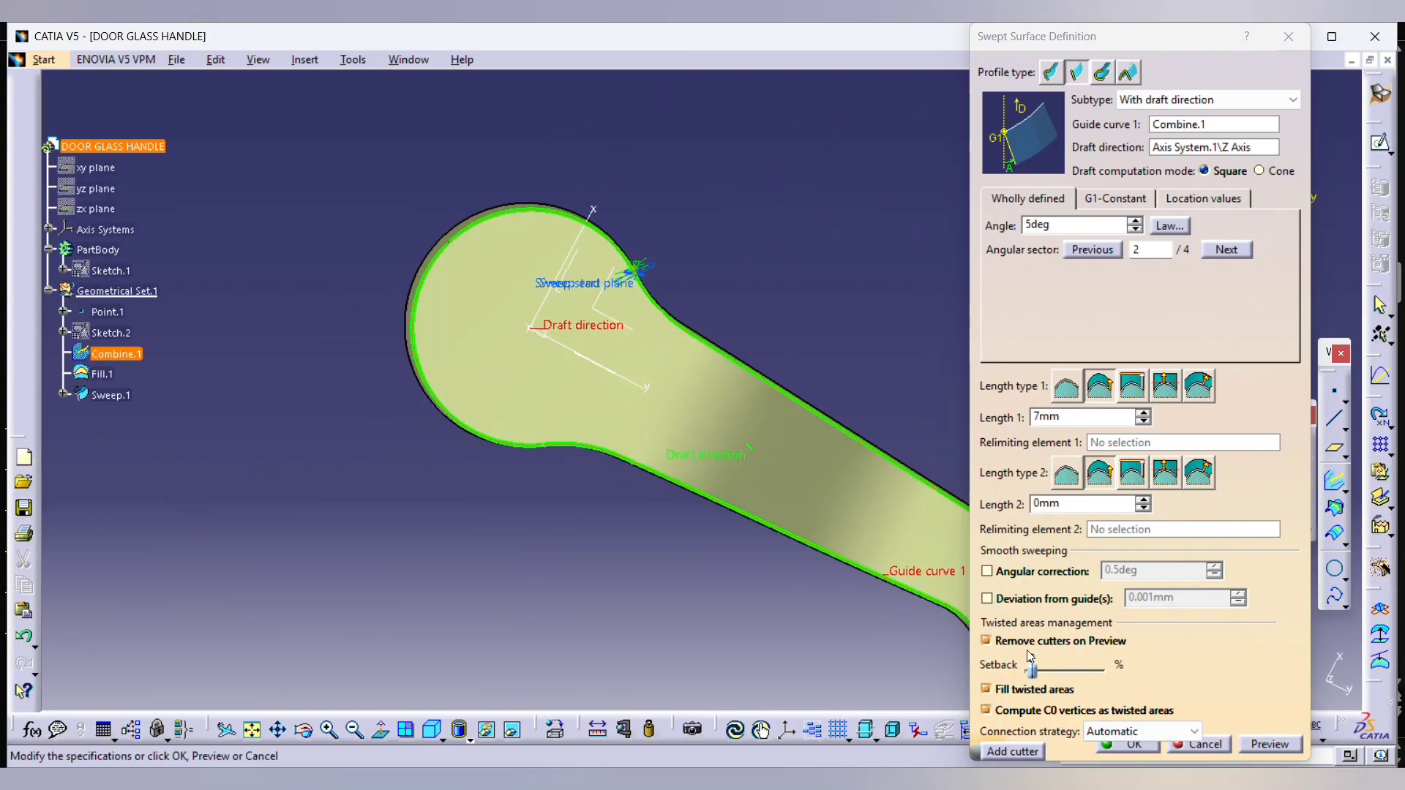
{"action": "left_click", "coordinate": [1110, 745]}
Step: Hide the combined outline curve and join the handle's filled top surface with its swept side wall
{"action": "middle_click_drag", "start_coordinate": [539, 313], "coordinate": [493, 285], "text": "ctrl"}
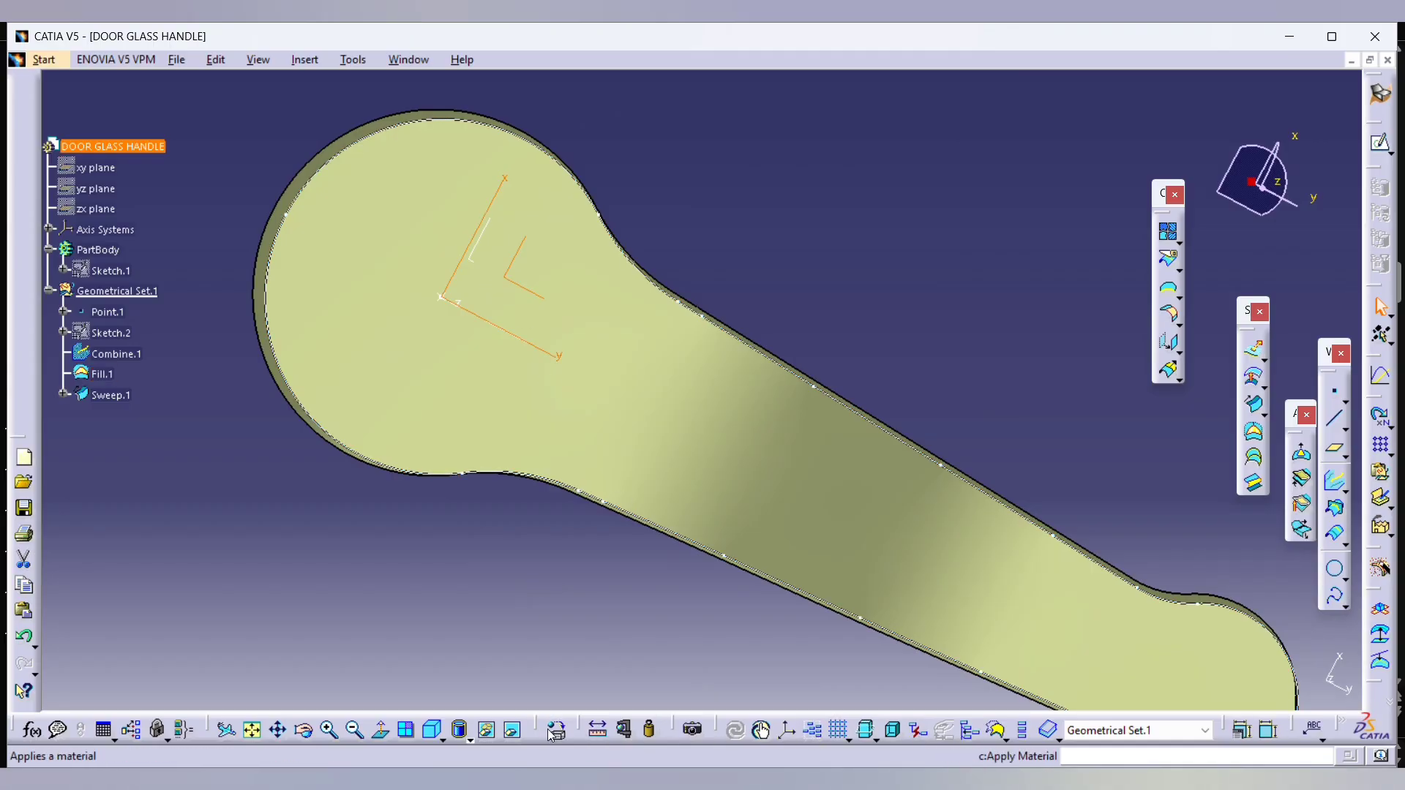
{"action": "middle_click_drag", "start_coordinate": [767, 322], "coordinate": [742, 431]}
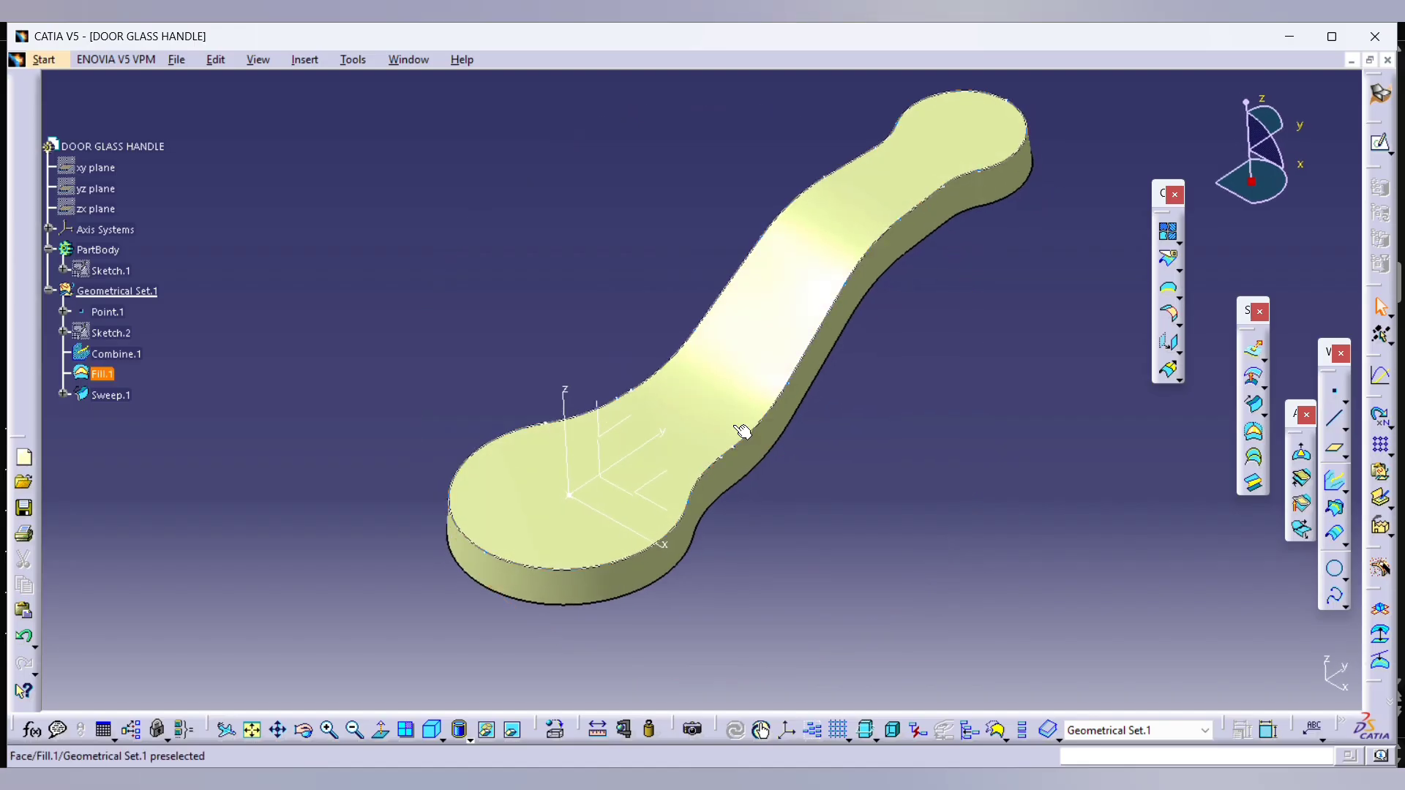
{"action": "right_click", "coordinate": [778, 379]}
{"action": "left_click", "coordinate": [898, 376]}
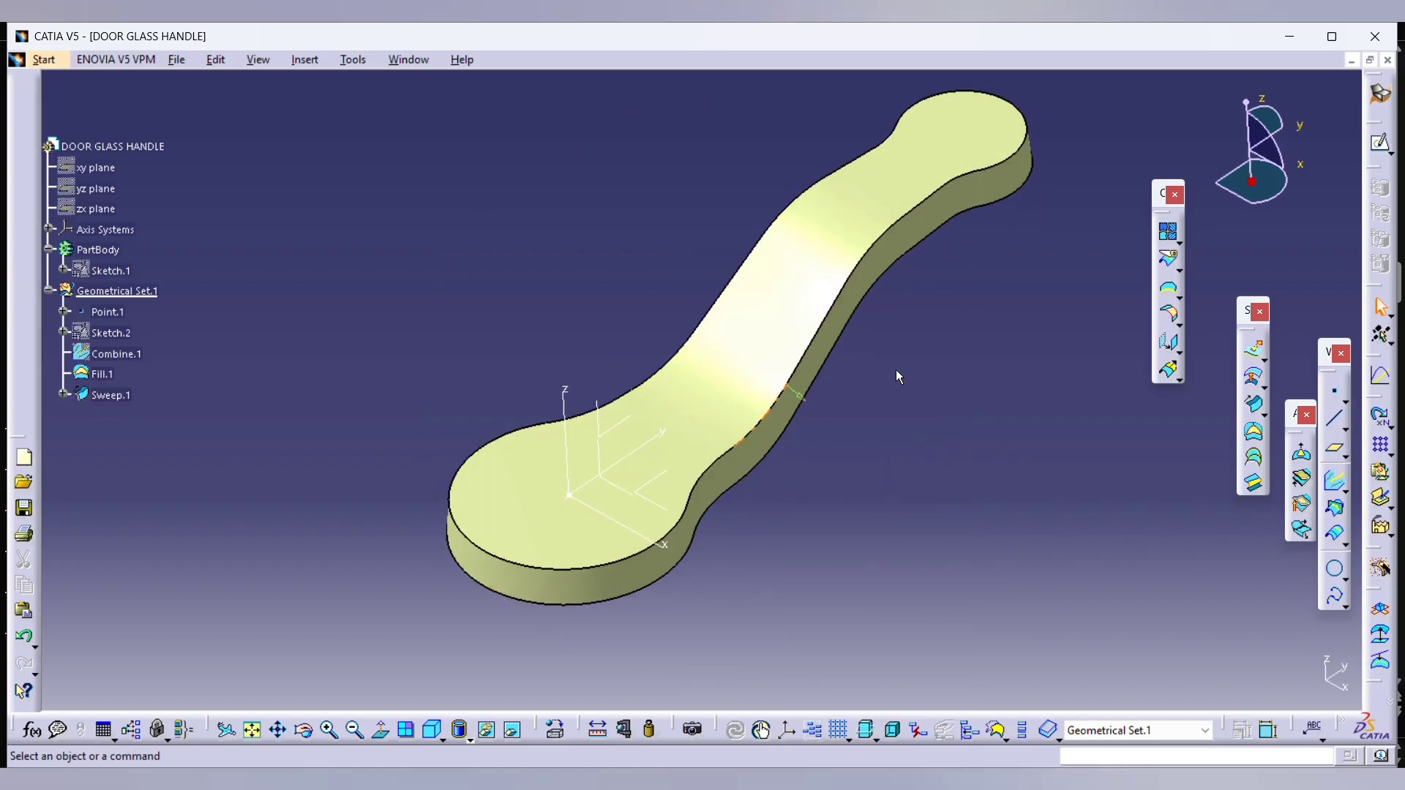
{"action": "left_click", "coordinate": [1168, 232]}
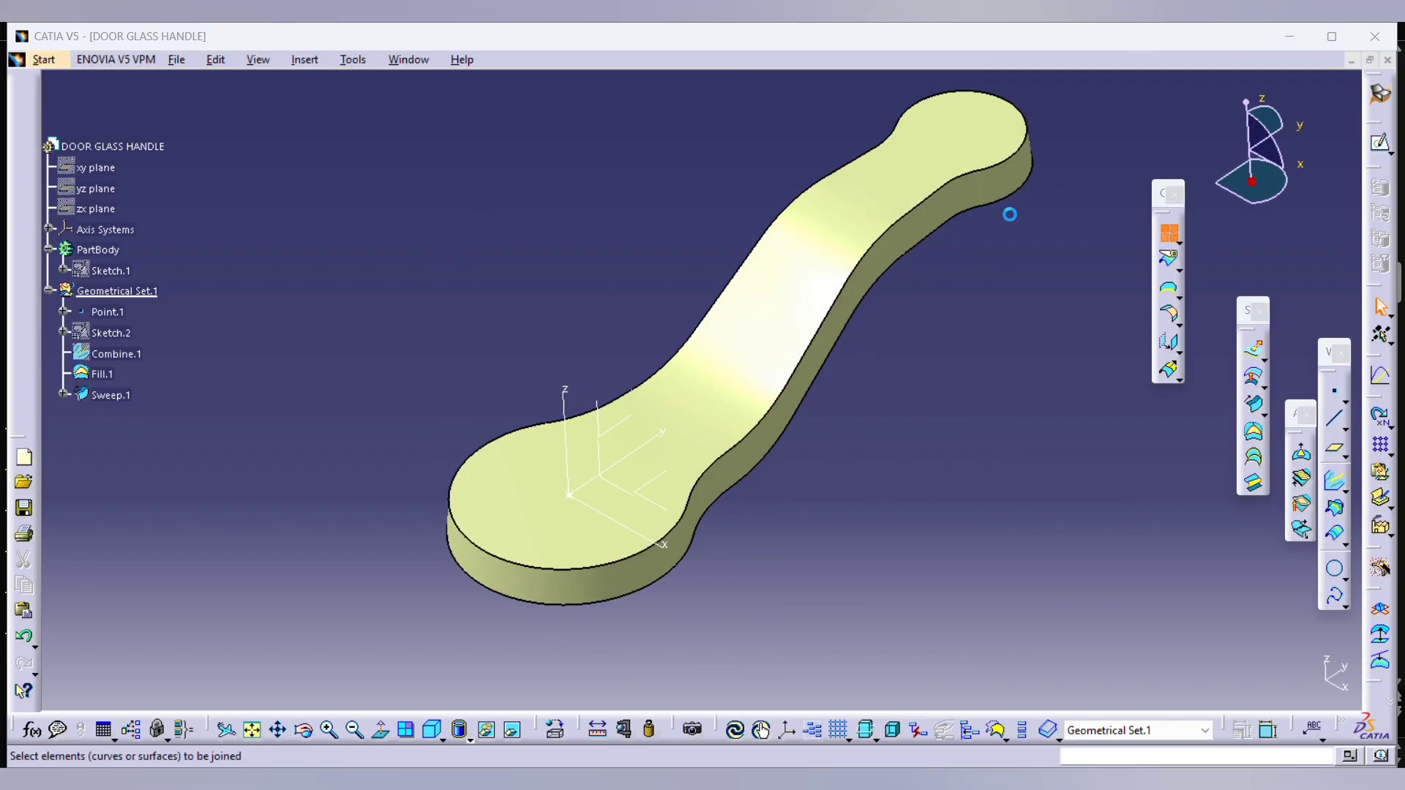
{"action": "left_click", "coordinate": [1160, 680]}
{"action": "middle_click_drag", "start_coordinate": [878, 548], "coordinate": [956, 493]}
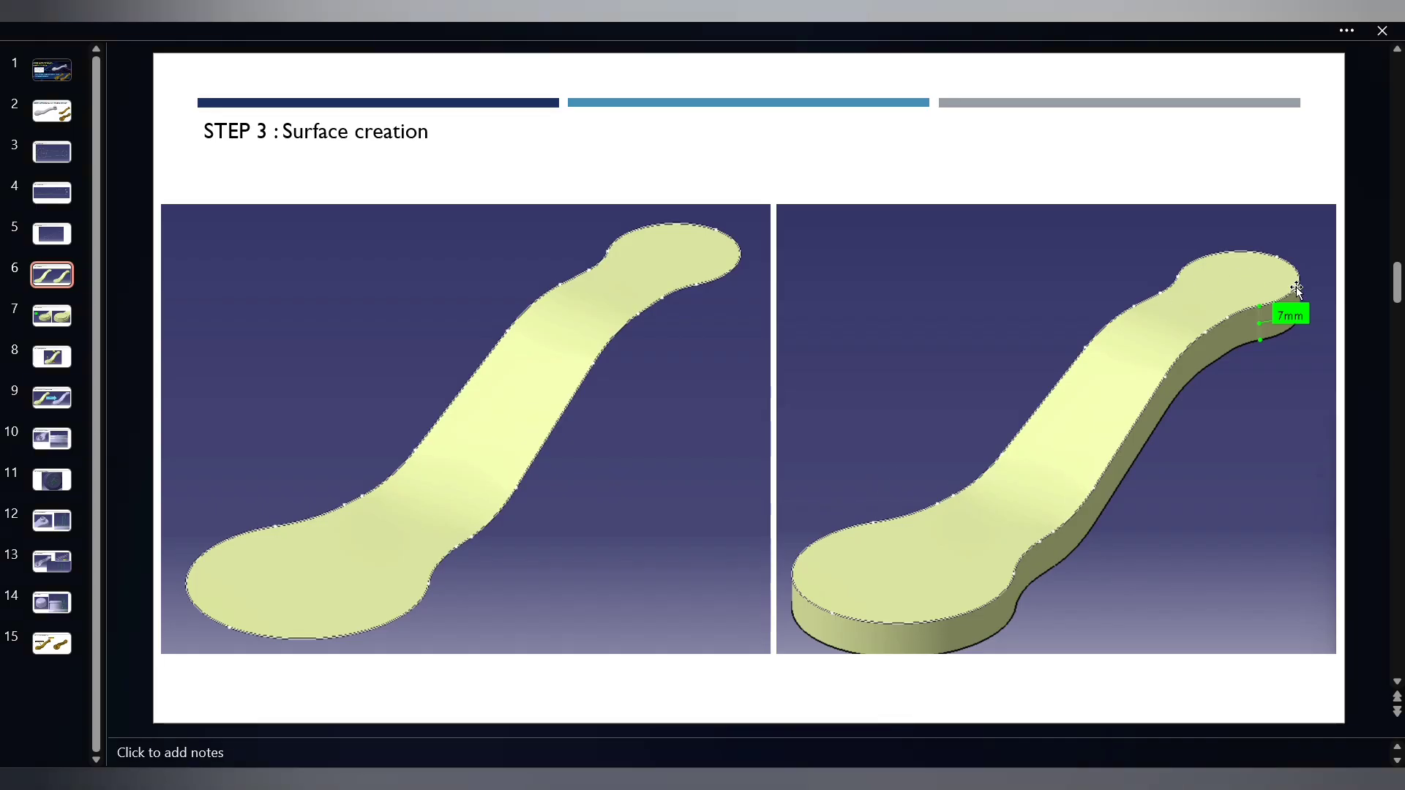
Step: Start a sketch on the xy plane and draw a circle about 28 mm in diameter near the origin of the large end
{"action": "scroll", "coordinate": [913, 379], "scroll_direction": "down", "scroll_amount": 1}
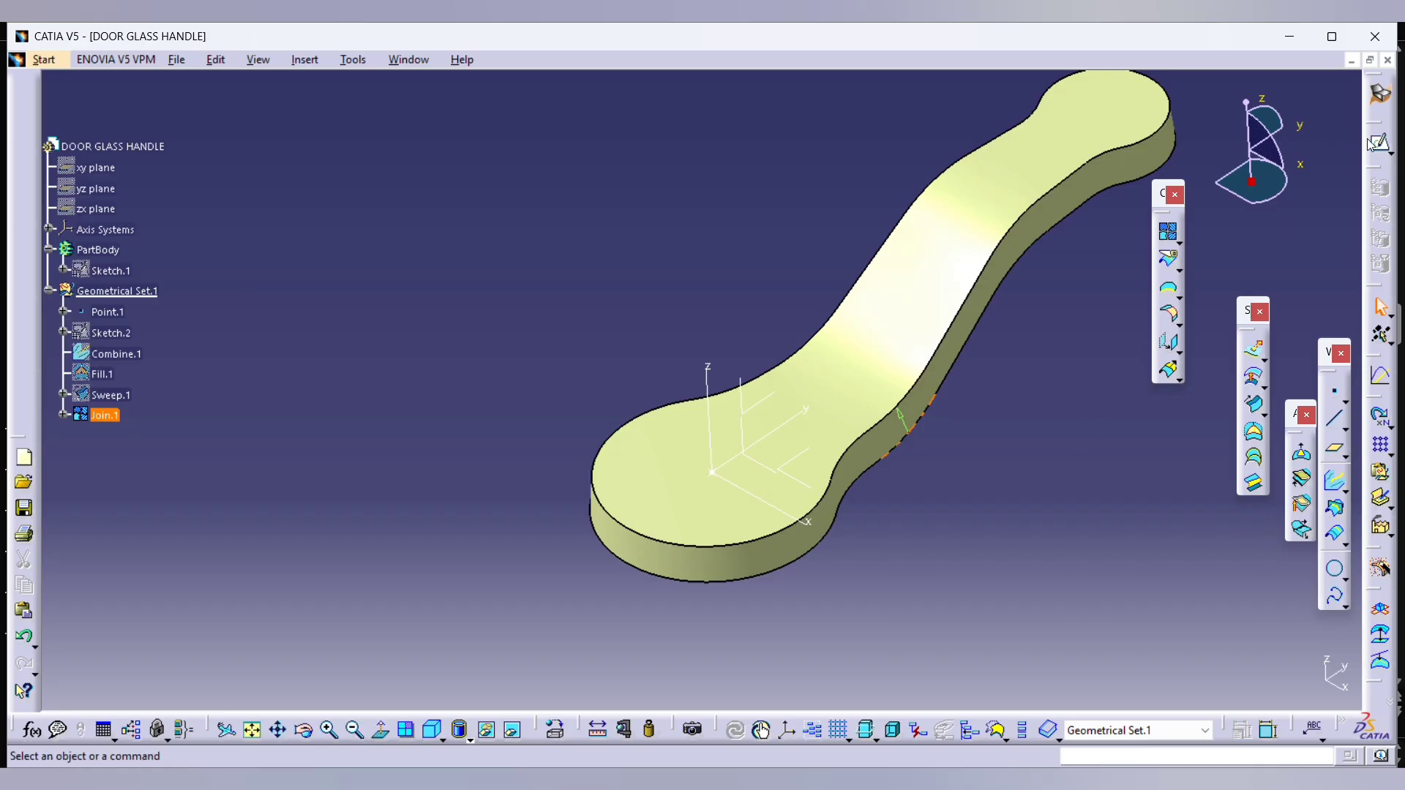
{"action": "left_click", "coordinate": [1378, 144]}
{"action": "left_click", "coordinate": [801, 469]}
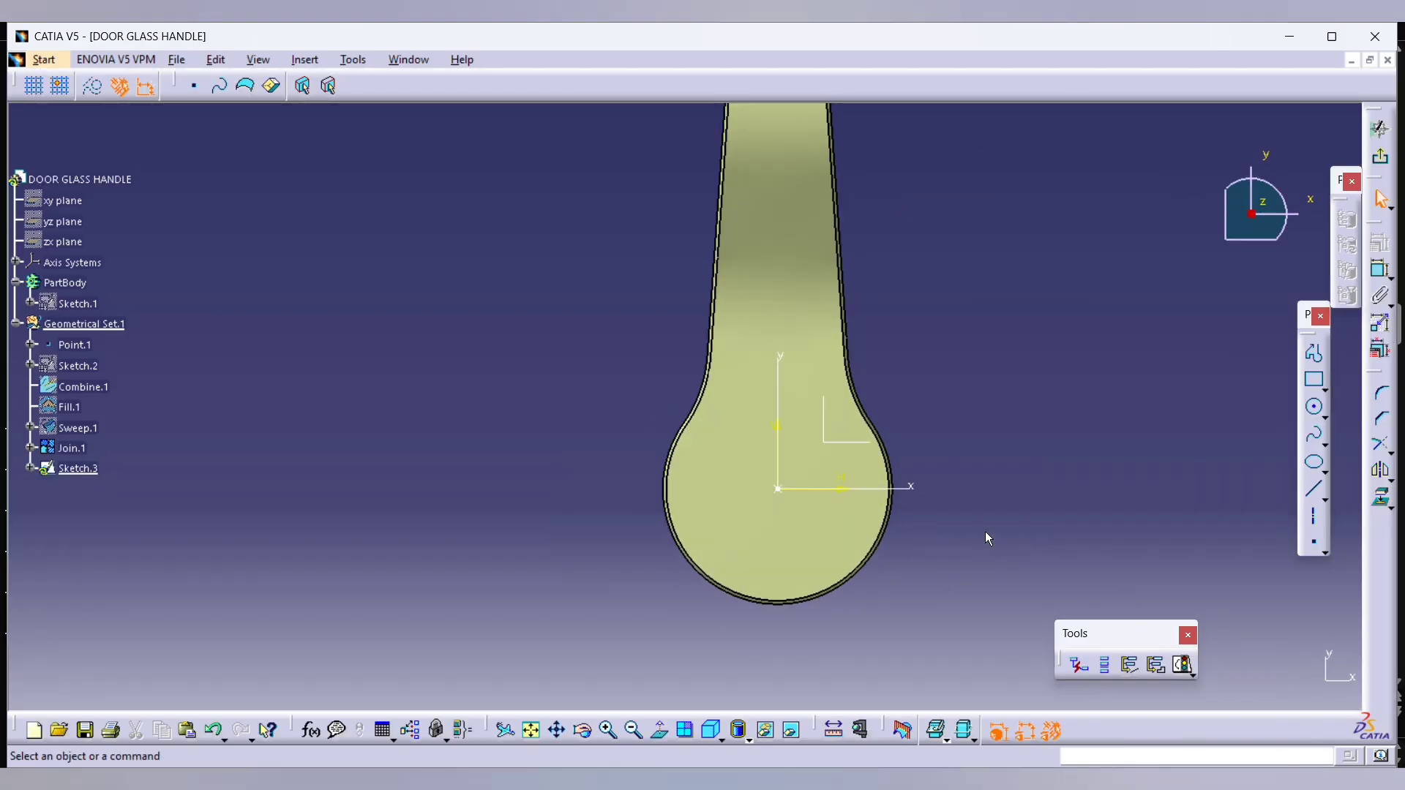
{"action": "left_click", "coordinate": [1313, 405]}
{"action": "left_click", "coordinate": [778, 486]}
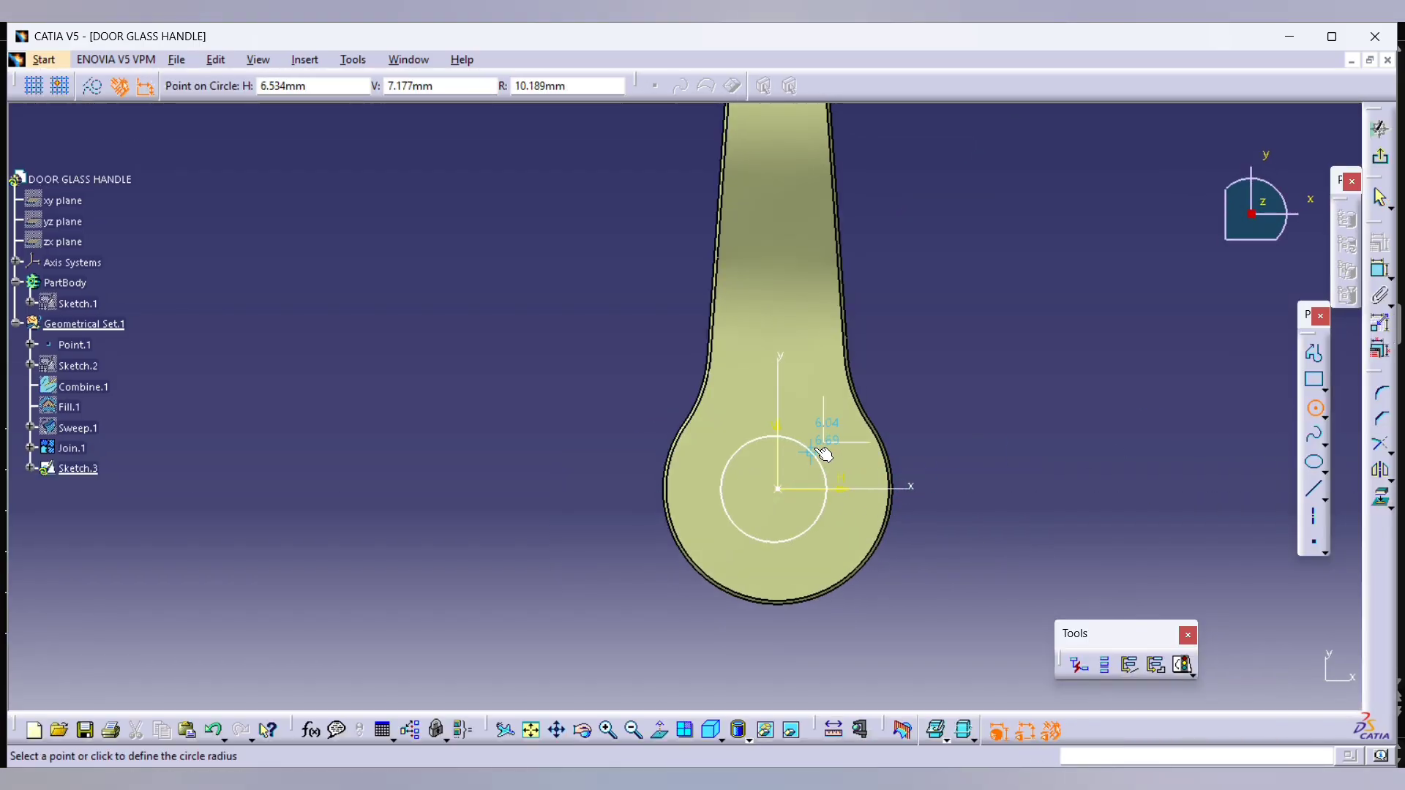
{"action": "left_click", "coordinate": [841, 443]}
Step: Dimension the circle at the handle's large end and set its diameter to 35 mm
{"action": "left_click", "coordinate": [1388, 278]}
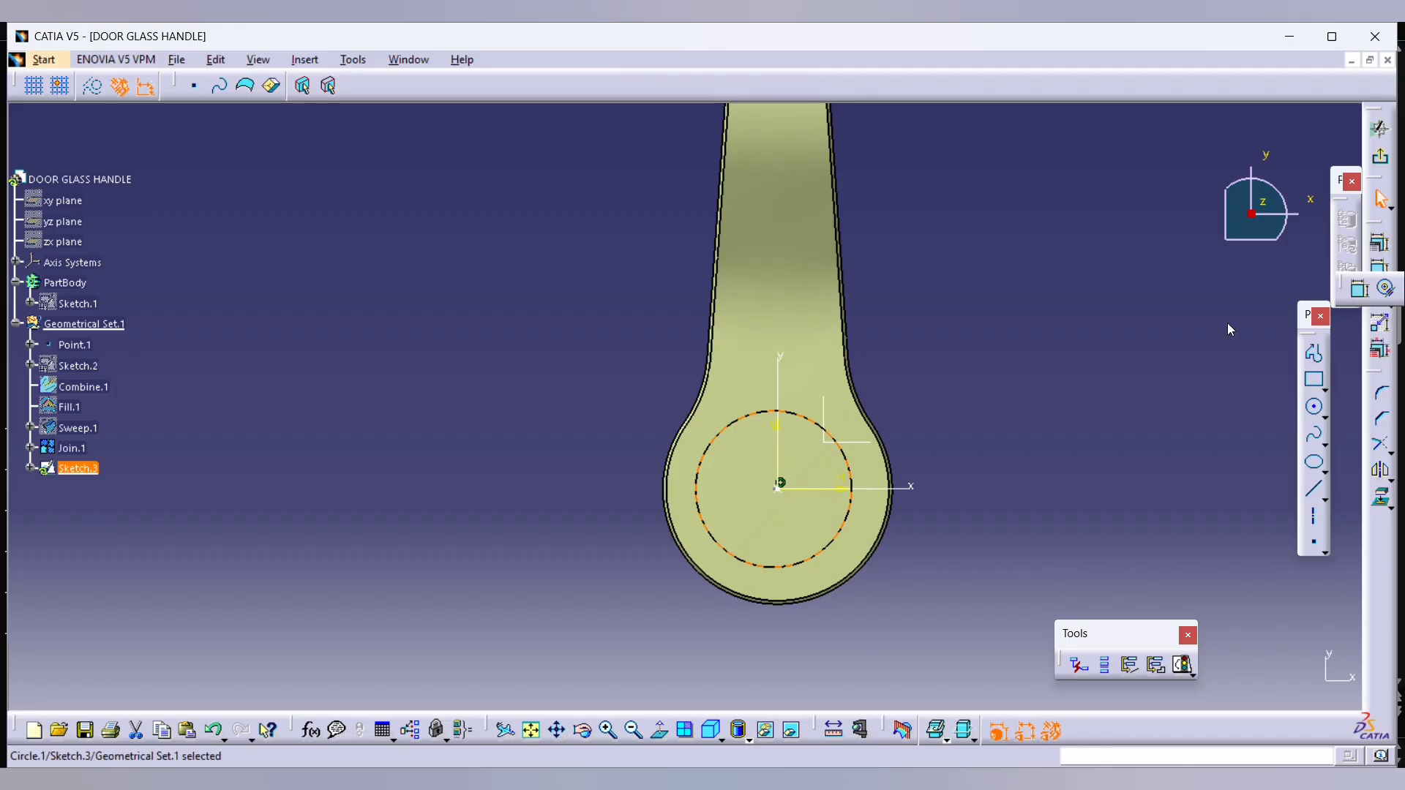
{"action": "left_click", "coordinate": [1047, 360]}
{"action": "double_click", "coordinate": [1042, 362]}
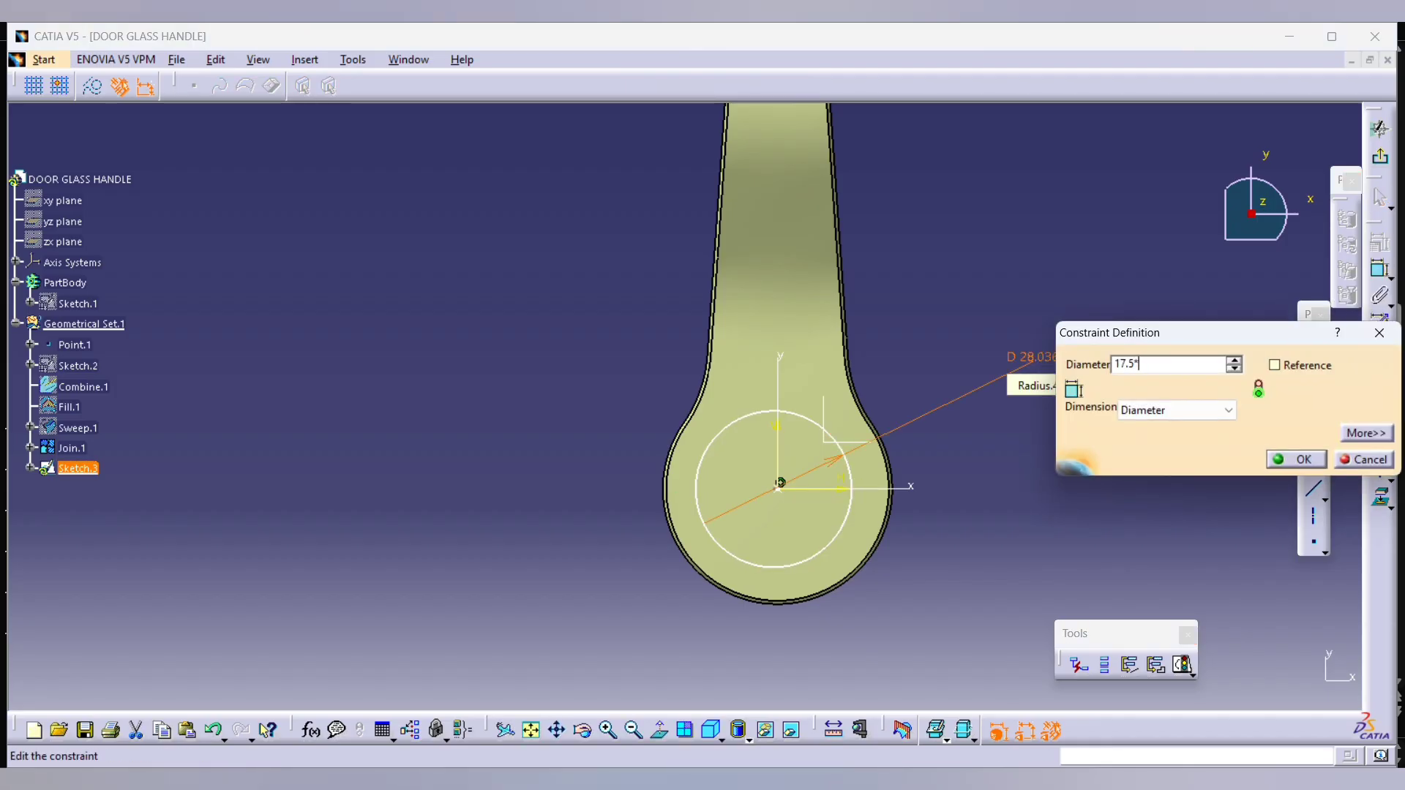
{"action": "key", "text": "Return"}
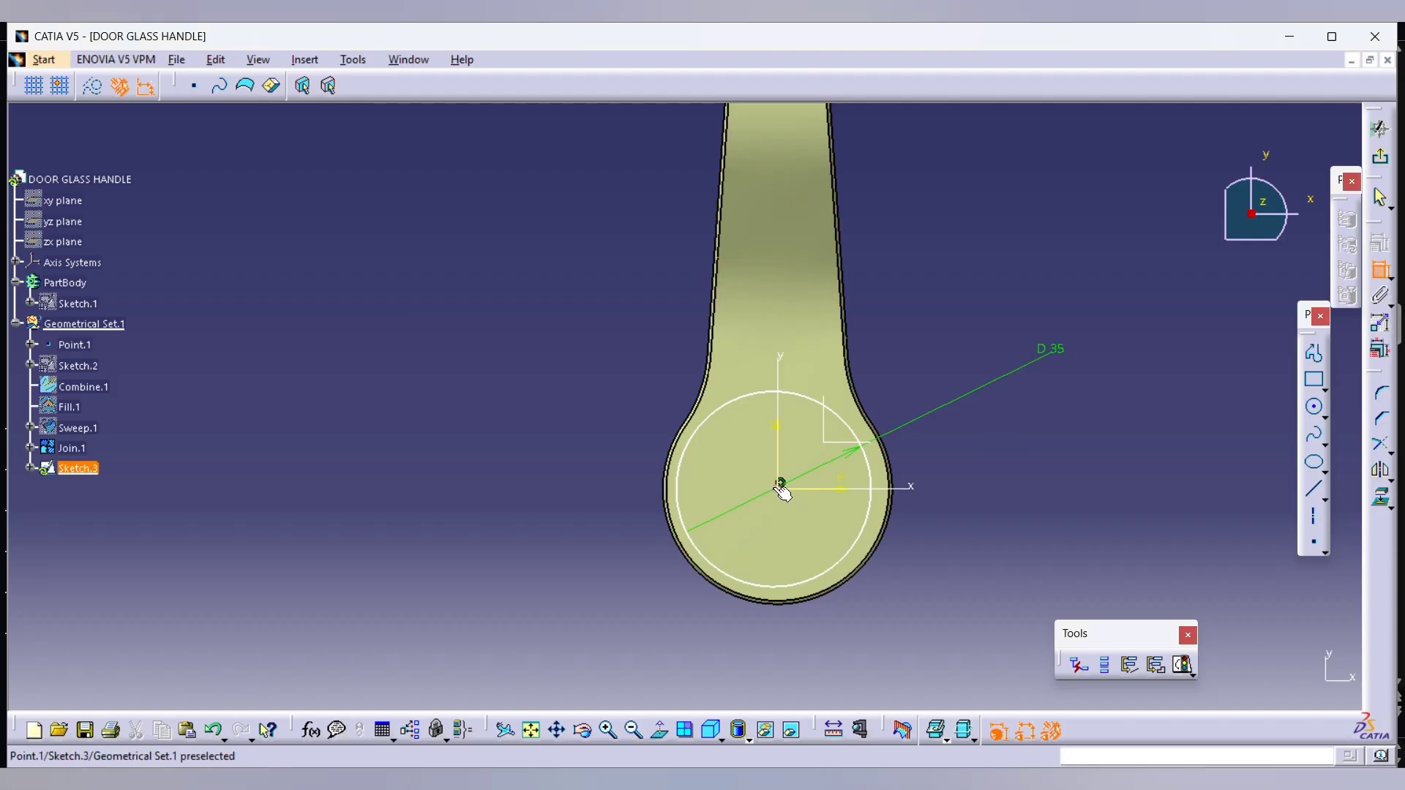
Step: Make the circle's centre coincident with the sketch origin and exit the sketch
{"action": "left_click", "coordinate": [778, 489]}
{"action": "left_click", "coordinate": [773, 491]}
{"action": "right_click", "coordinate": [1048, 484]}
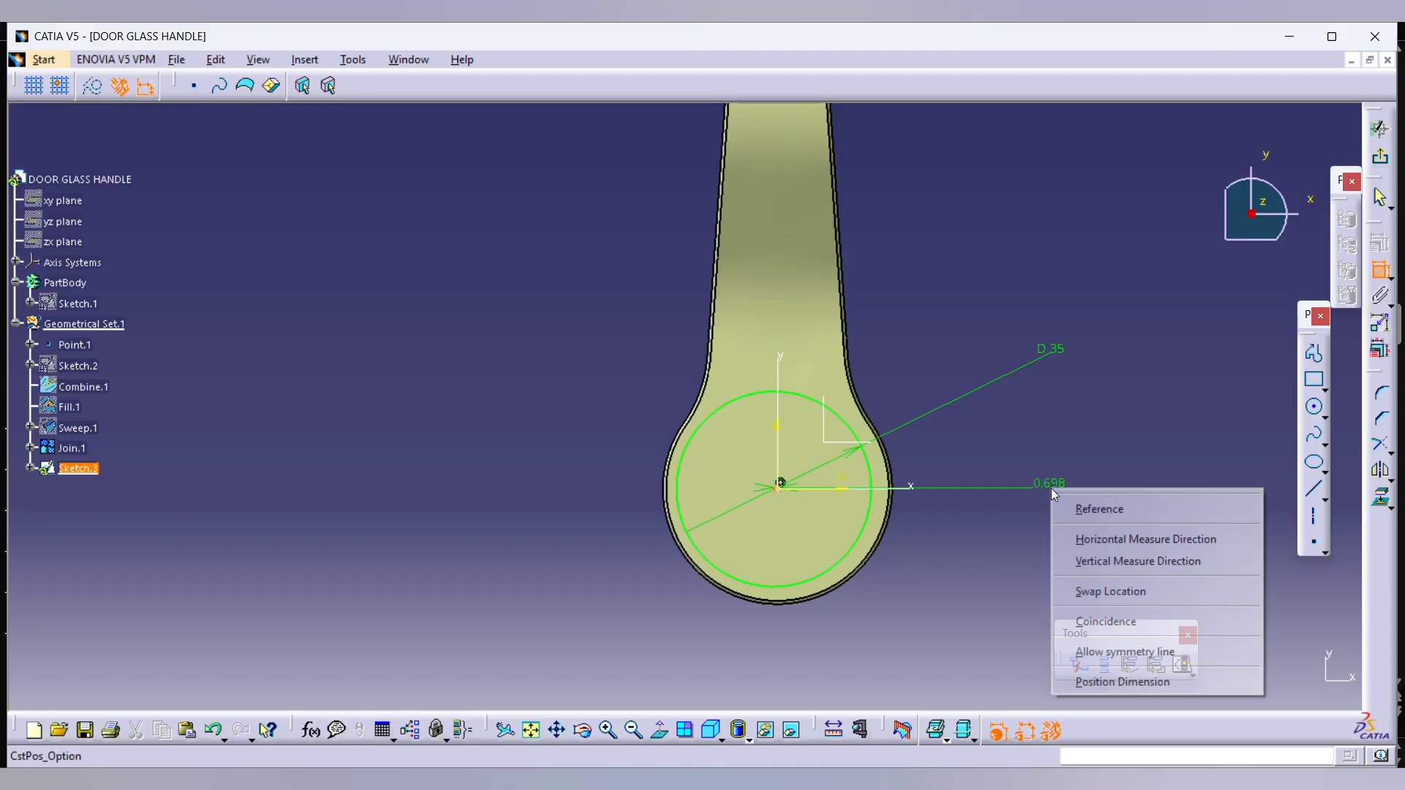
{"action": "left_click", "coordinate": [1110, 618]}
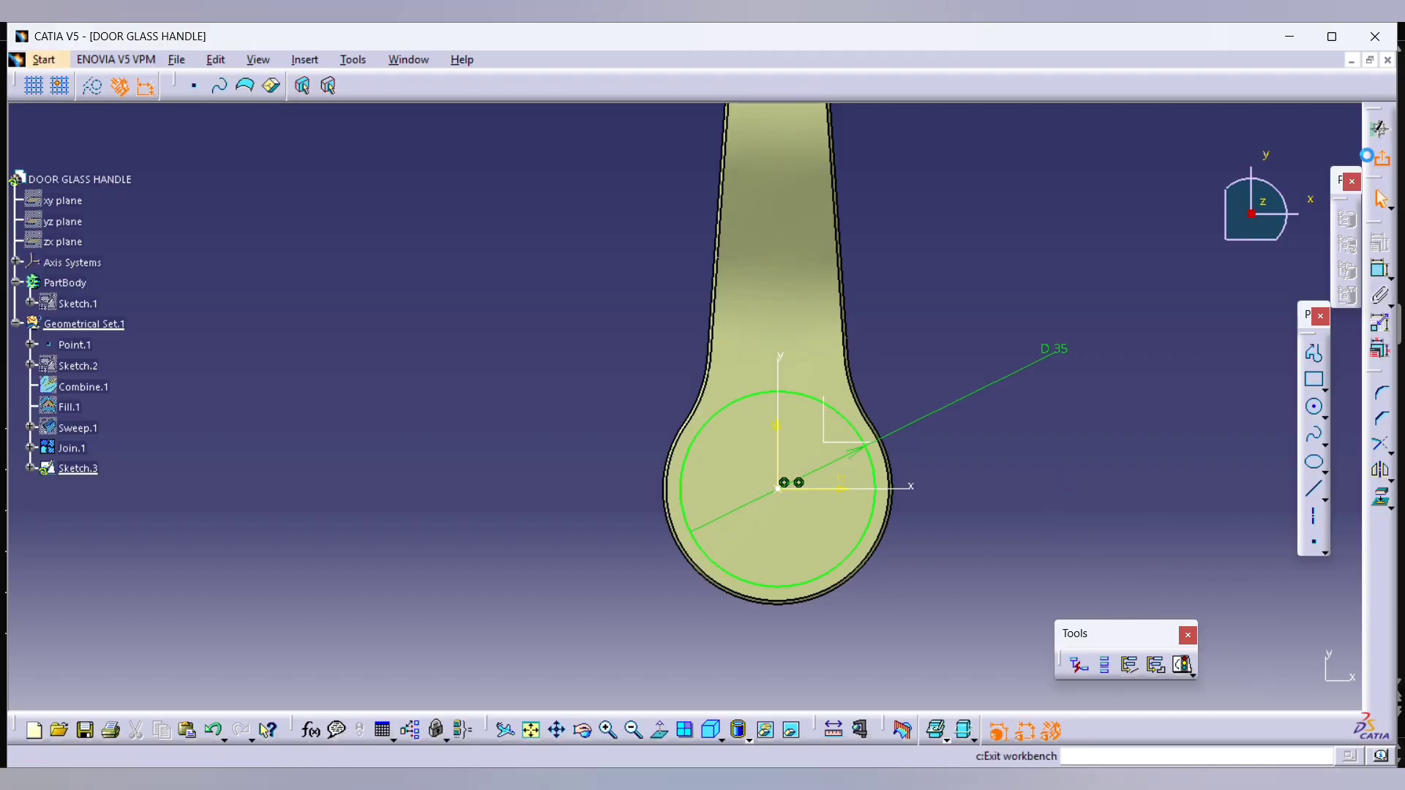
{"action": "left_click", "coordinate": [1380, 271]}
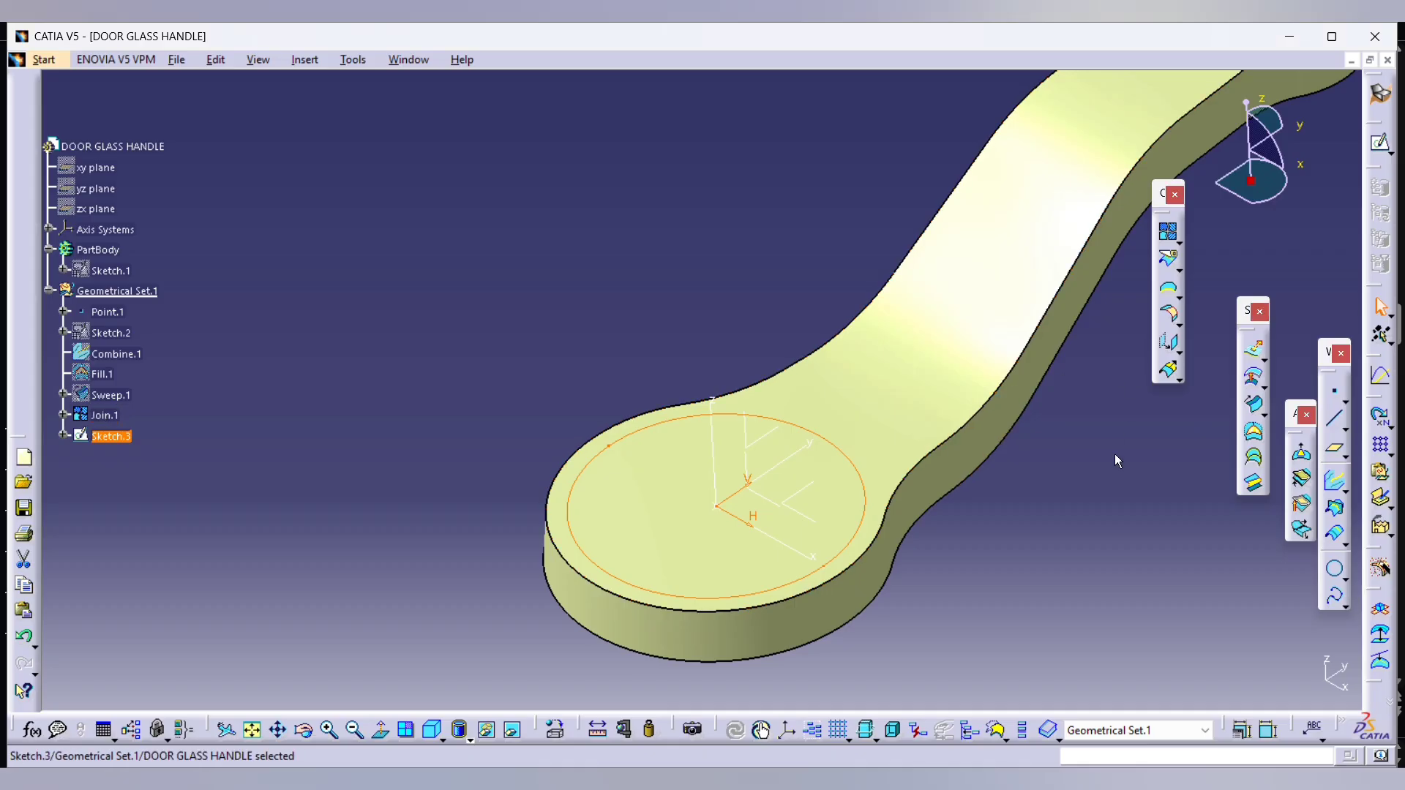
Step: Define a drafted linear sweep from the 35 mm circle along the Z axis, using the third angular sector so the wall rises upward
{"action": "left_click", "coordinate": [1114, 454]}
{"action": "left_click", "coordinate": [1254, 404]}
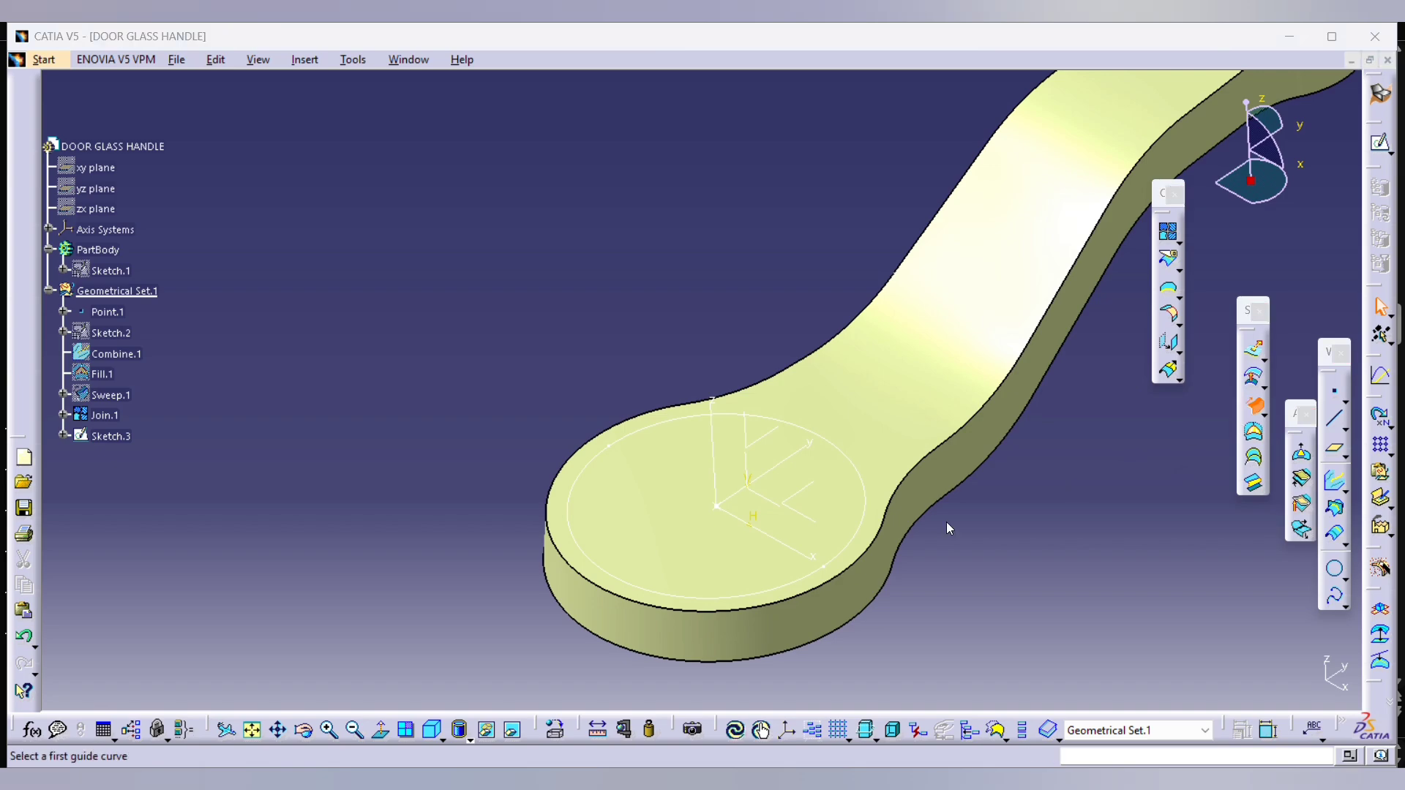
{"action": "left_click", "coordinate": [866, 486]}
{"action": "mouse_move", "coordinate": [724, 488]}
{"action": "middle_mouse_down"}
{"action": "mouse_move", "coordinate": [554, 447]}
{"action": "mouse_move", "coordinate": [557, 420]}
{"action": "middle_mouse_up"}
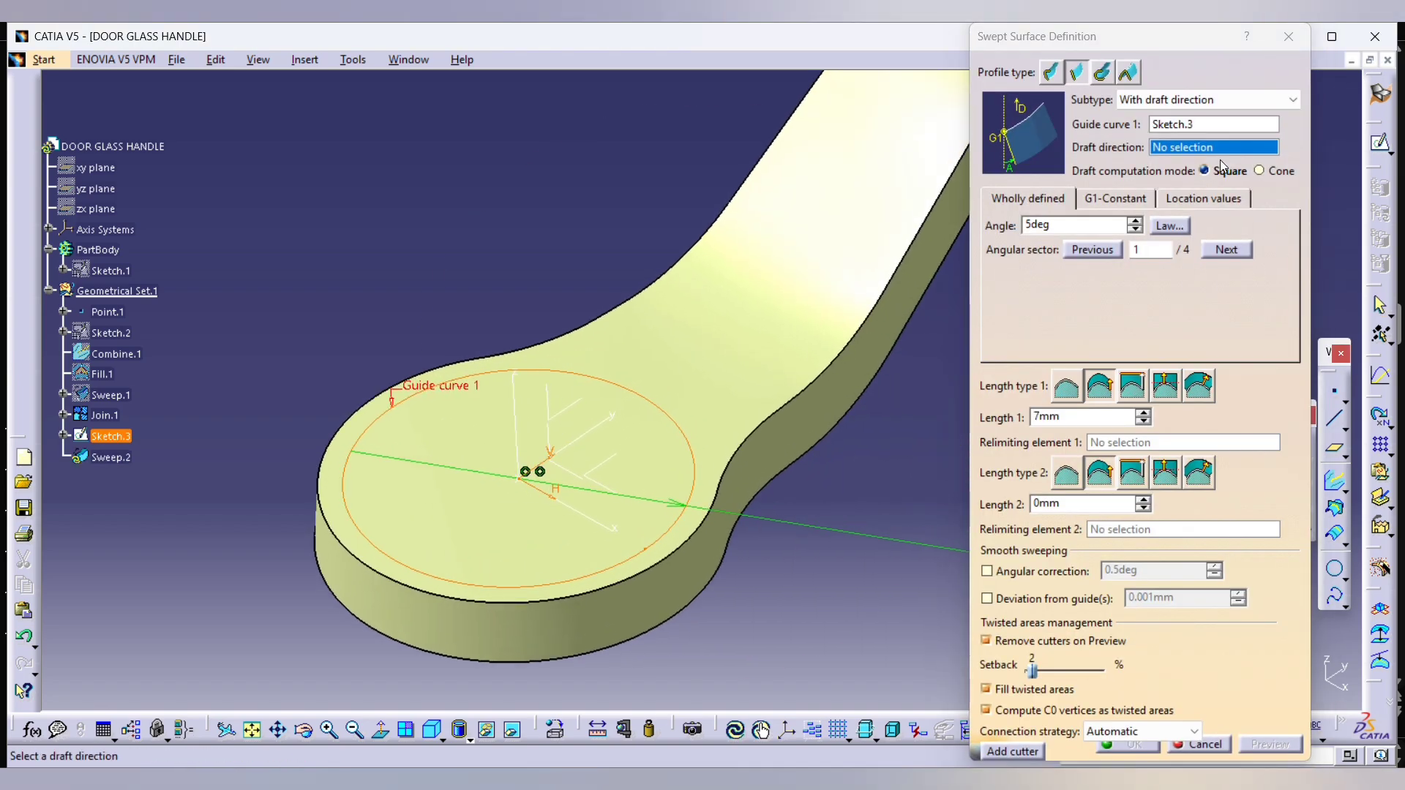
{"action": "left_click", "coordinate": [523, 388]}
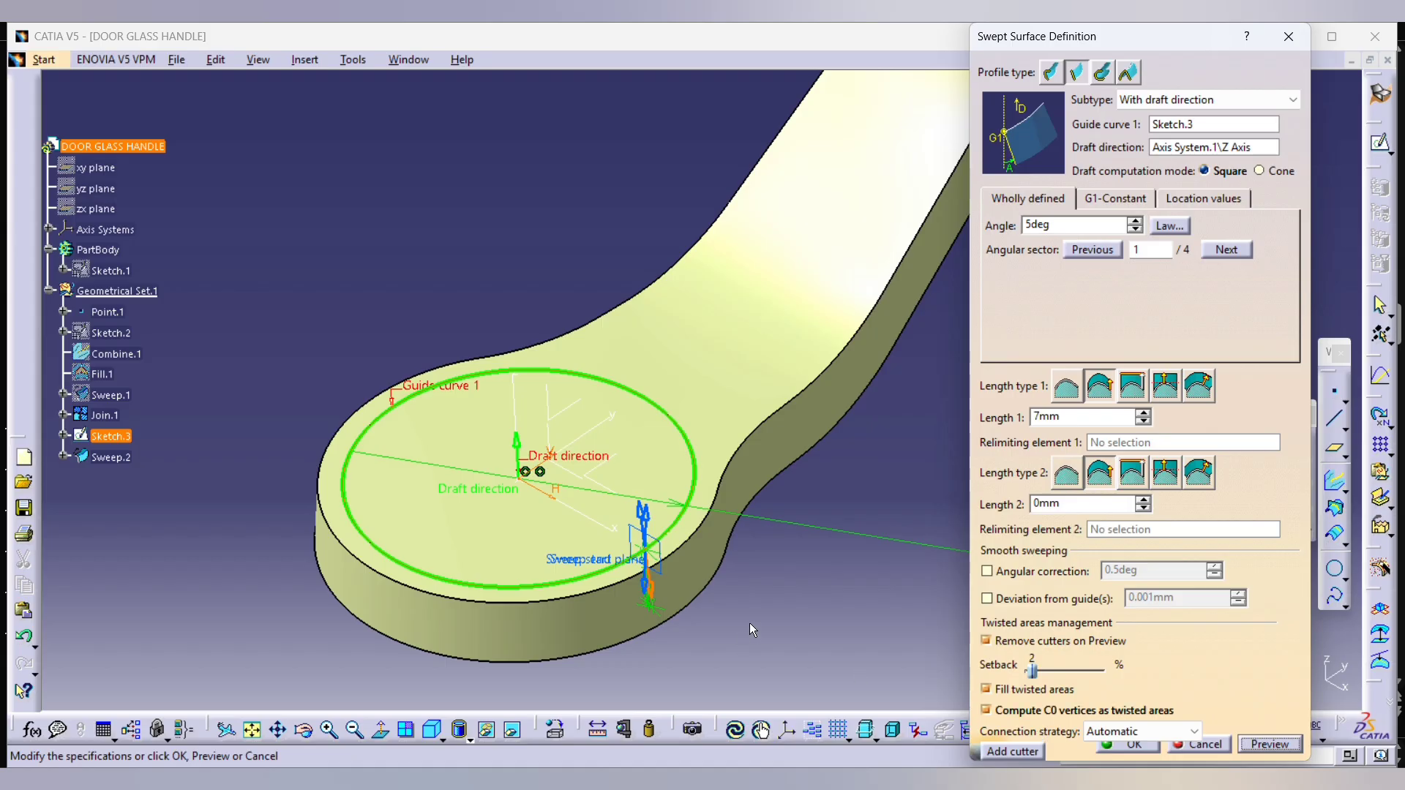
{"action": "left_click", "coordinate": [641, 512]}
{"action": "left_click", "coordinate": [1270, 742]}
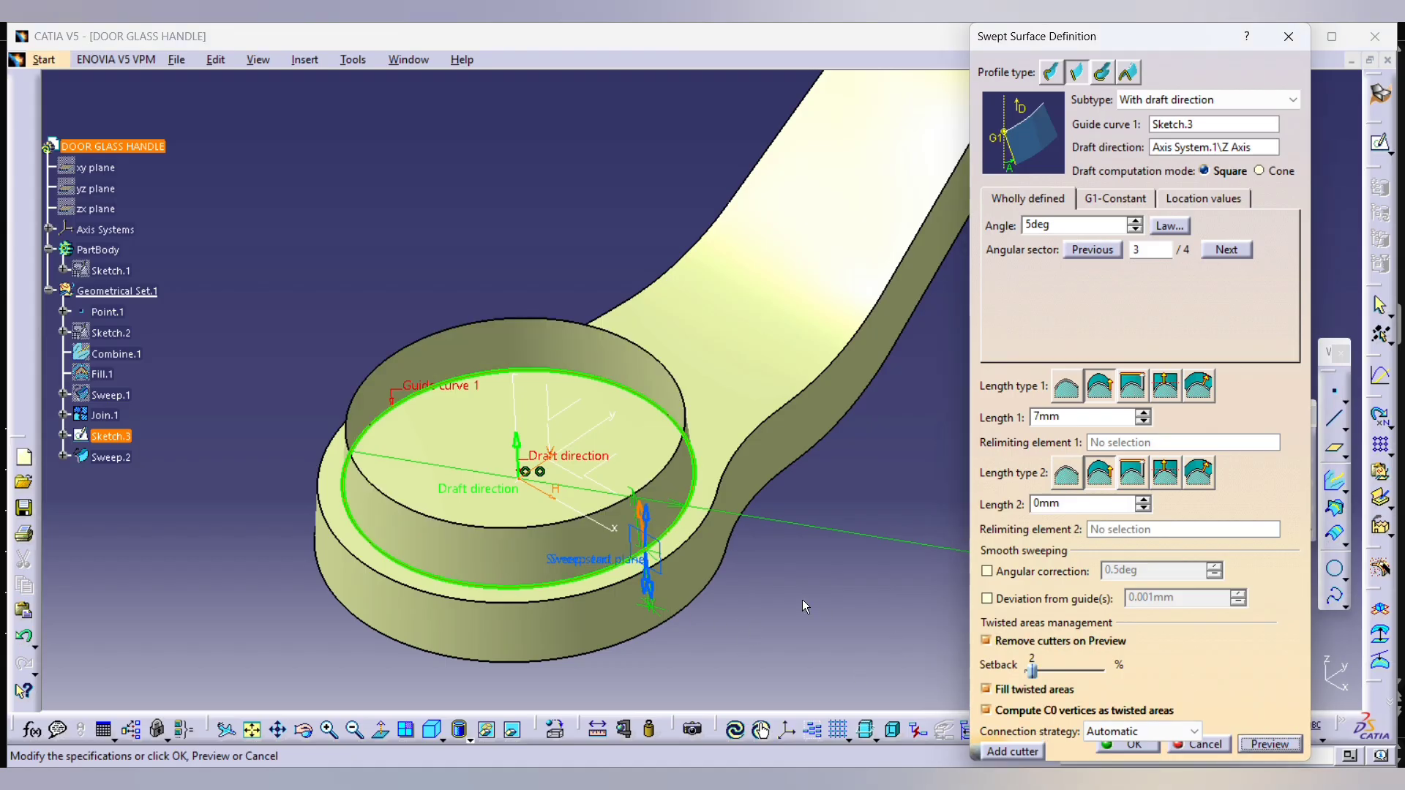
Step: Set the circular wall's draft angle to 3 degrees, Length 1 to 4 mm and Length 2 to 1 mm
{"action": "left_click_drag", "start_coordinate": [1075, 226], "coordinate": [977, 222]}
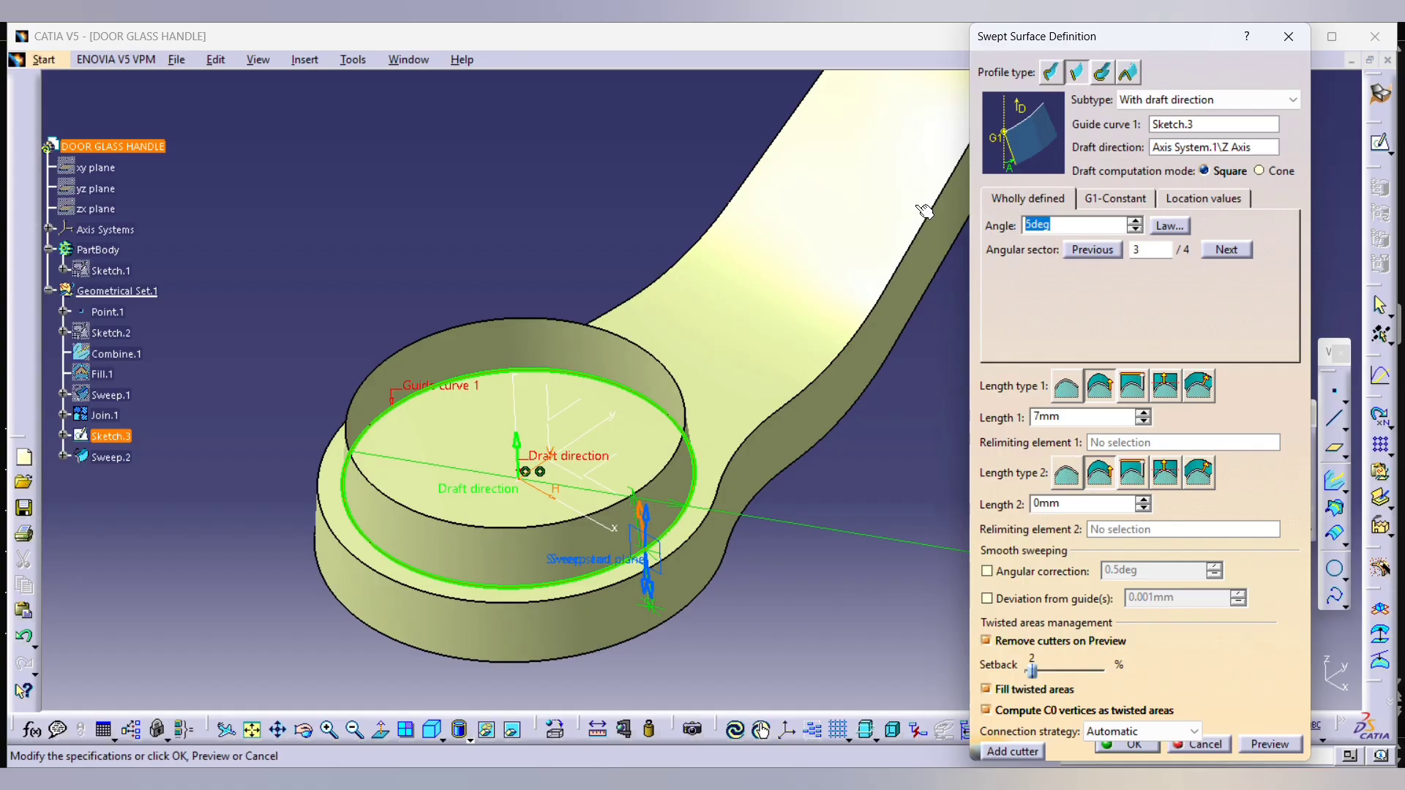
{"action": "key", "text": "Return"}
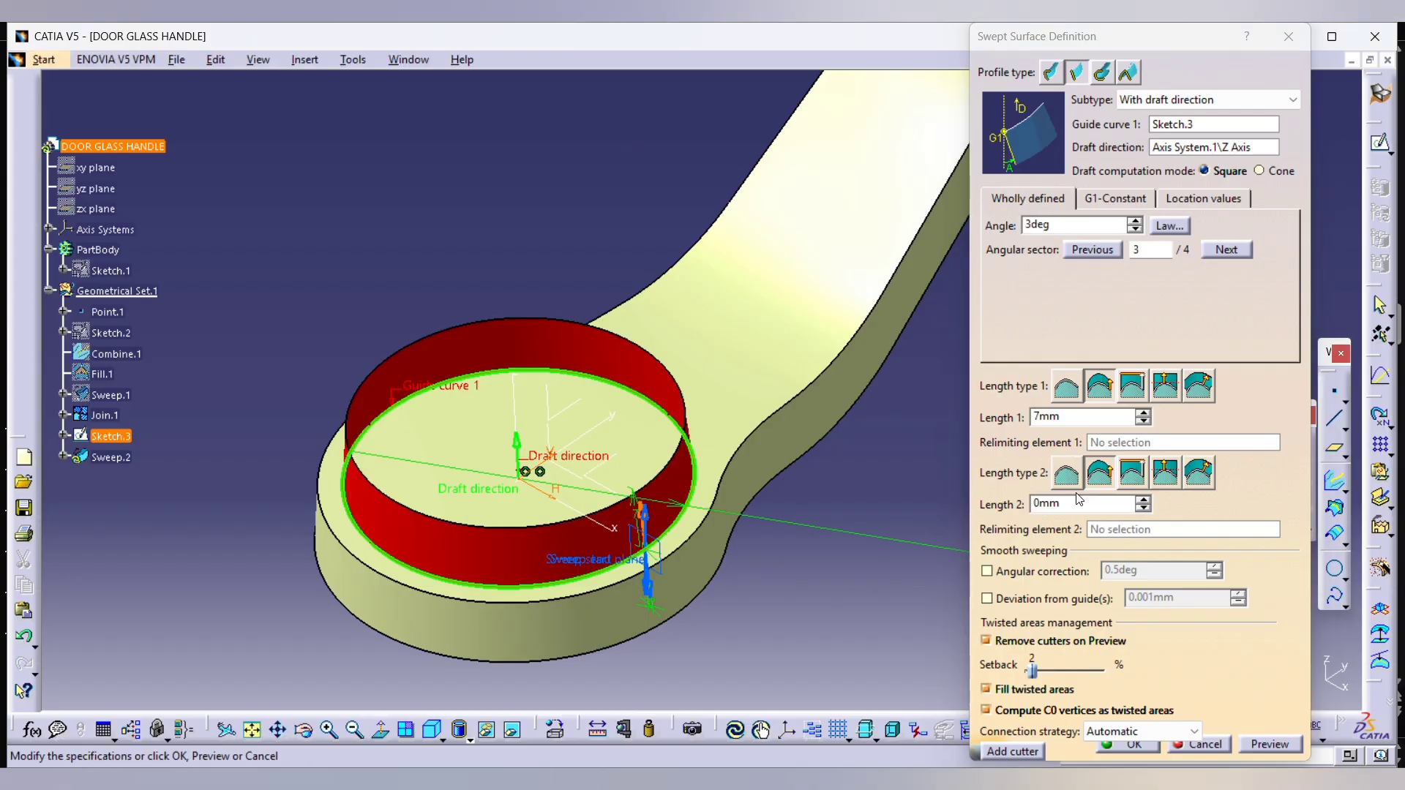
{"action": "left_click_drag", "start_coordinate": [1066, 423], "coordinate": [961, 415]}
{"action": "key", "text": "Return"}
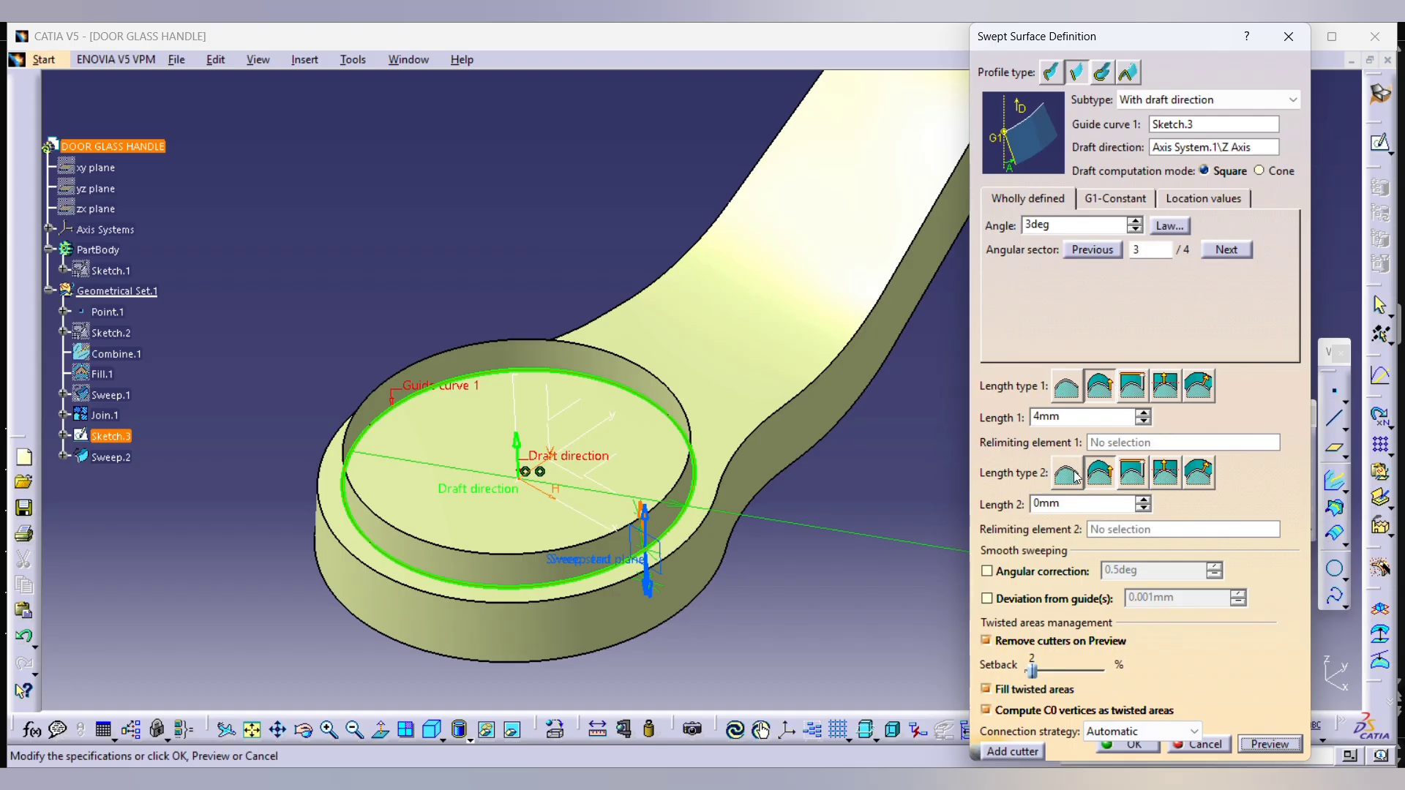
{"action": "left_click_drag", "start_coordinate": [1071, 510], "coordinate": [956, 499]}
{"action": "type", "text": "1"}
{"action": "key", "text": "Return"}
{"action": "middle_click_drag", "start_coordinate": [781, 523], "coordinate": [614, 161]}
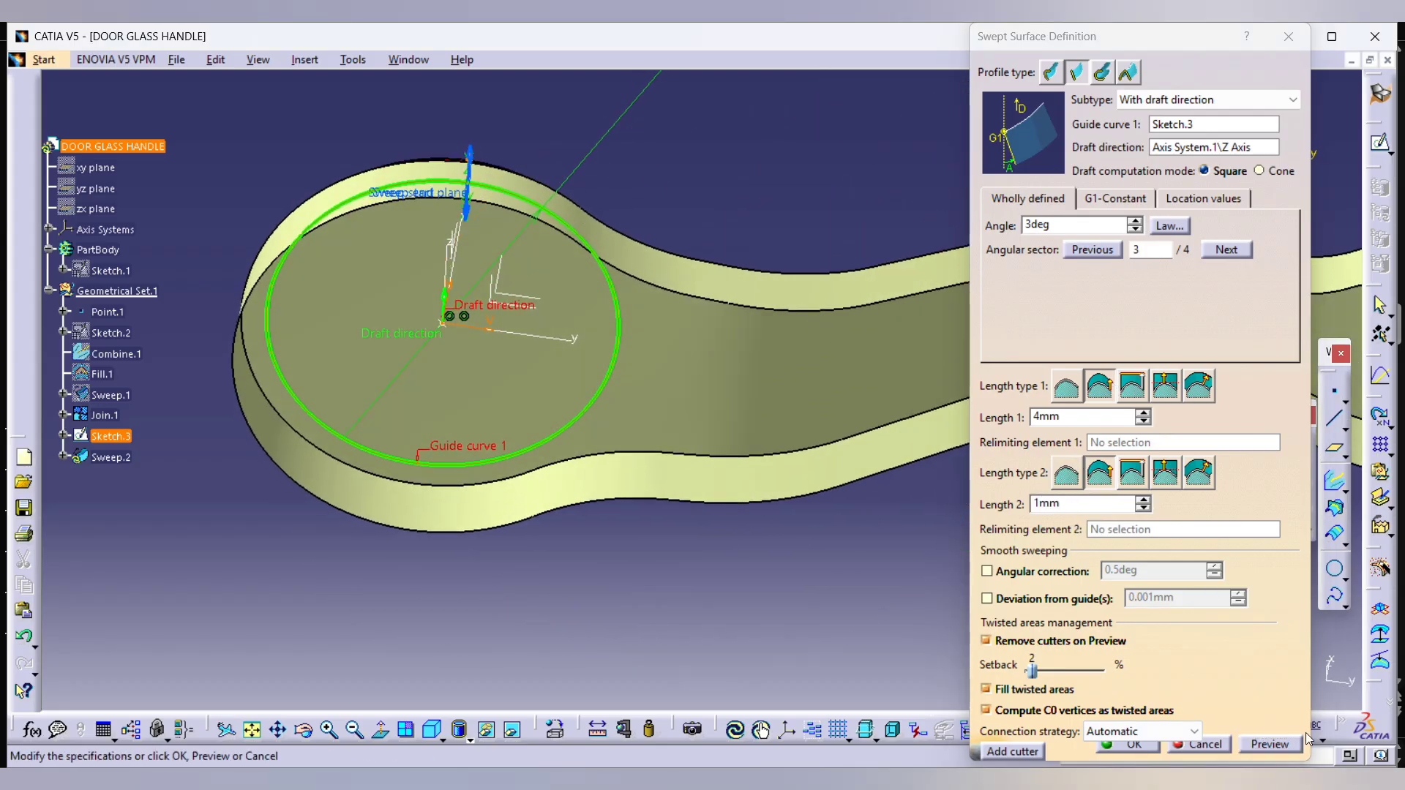
Step: Complete the circular drafted sweep and cap its upper circular edge with a fill surface
{"action": "left_click", "coordinate": [1114, 749]}
{"action": "middle_click_drag", "start_coordinate": [840, 477], "coordinate": [748, 424]}
{"action": "right_click", "coordinate": [876, 521]}
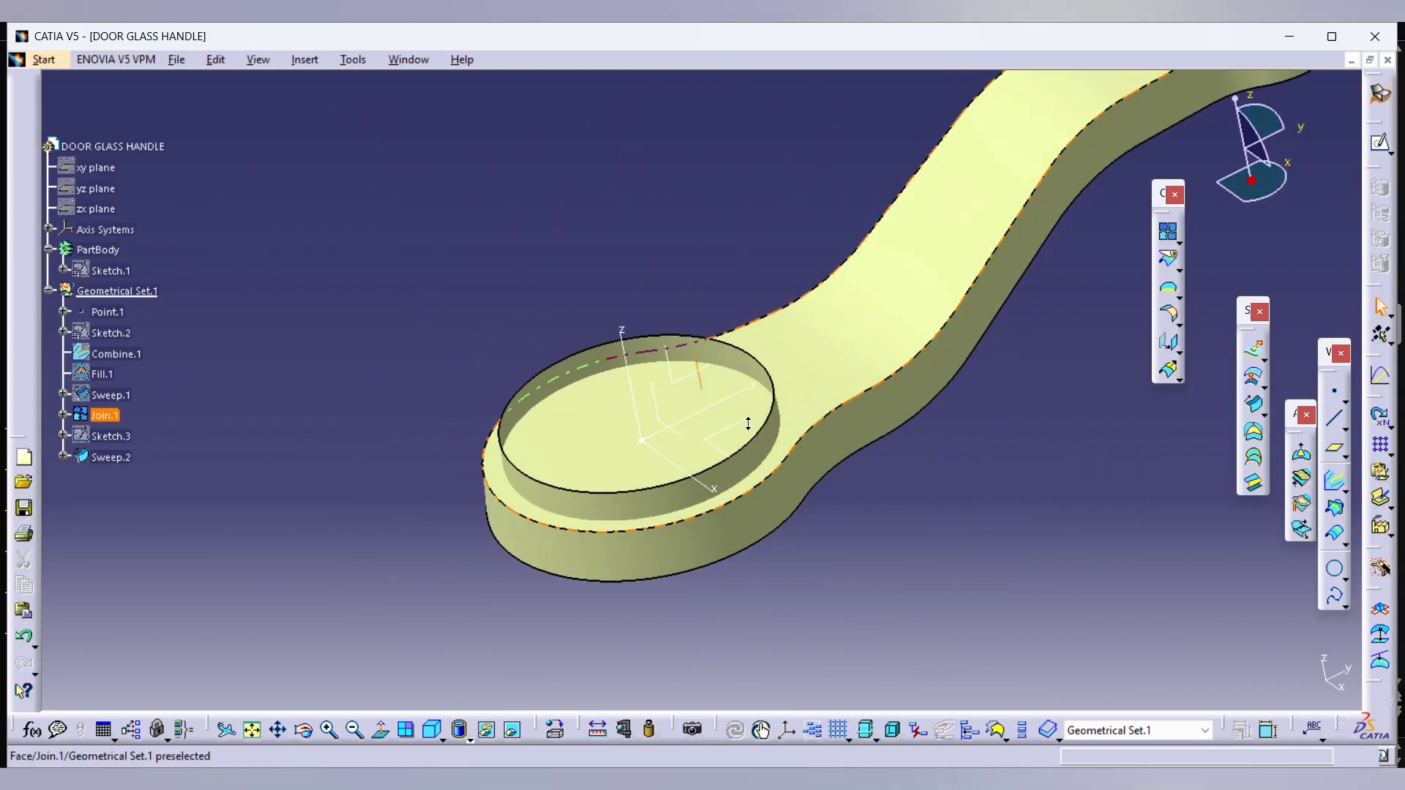
{"action": "left_click", "coordinate": [1265, 440]}
{"action": "left_click", "coordinate": [777, 393]}
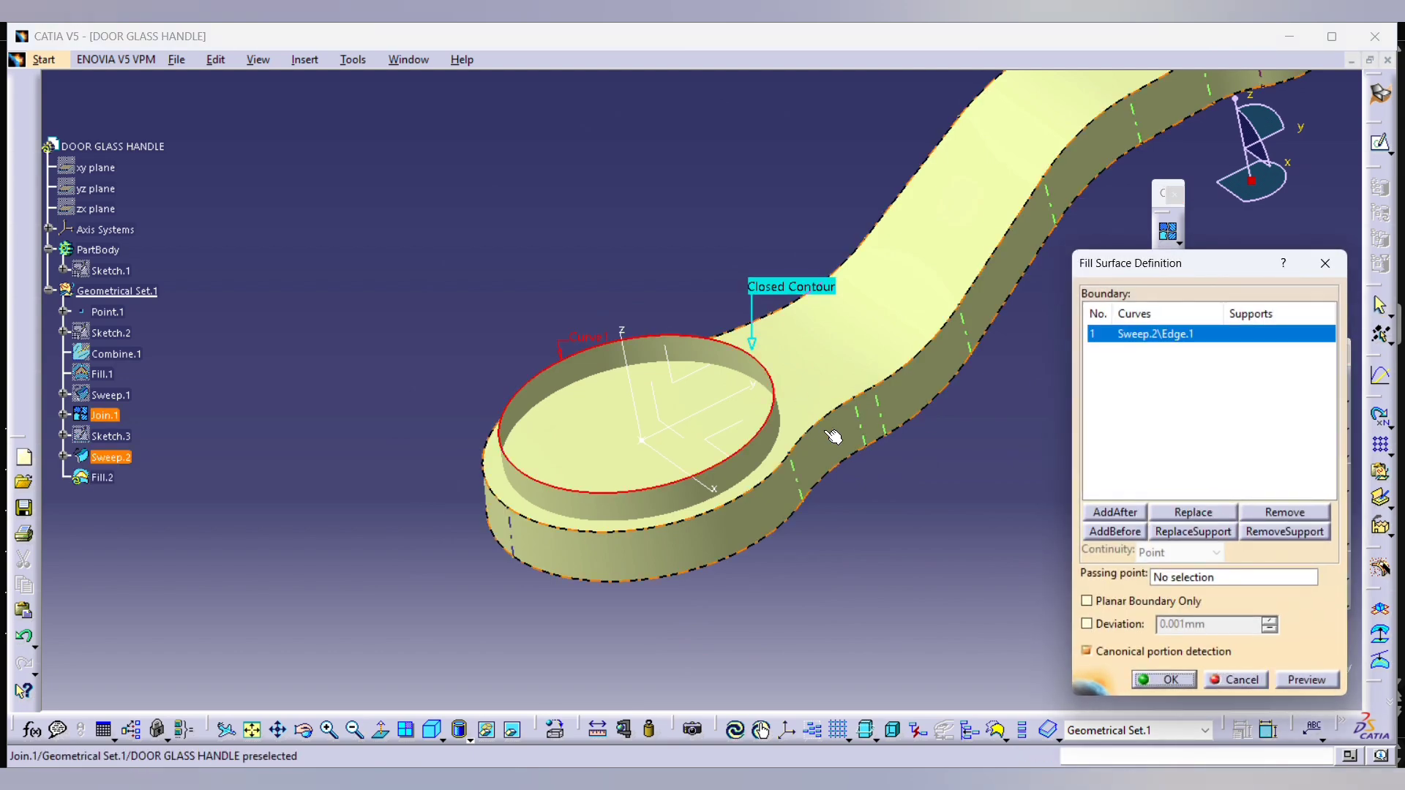
{"action": "left_click", "coordinate": [1151, 684]}
Step: Join the circular cap surface and the drafted wall into one boss surface with a 0.001 mm merging distance
{"action": "middle_click_drag", "start_coordinate": [888, 537], "coordinate": [1150, 300]}
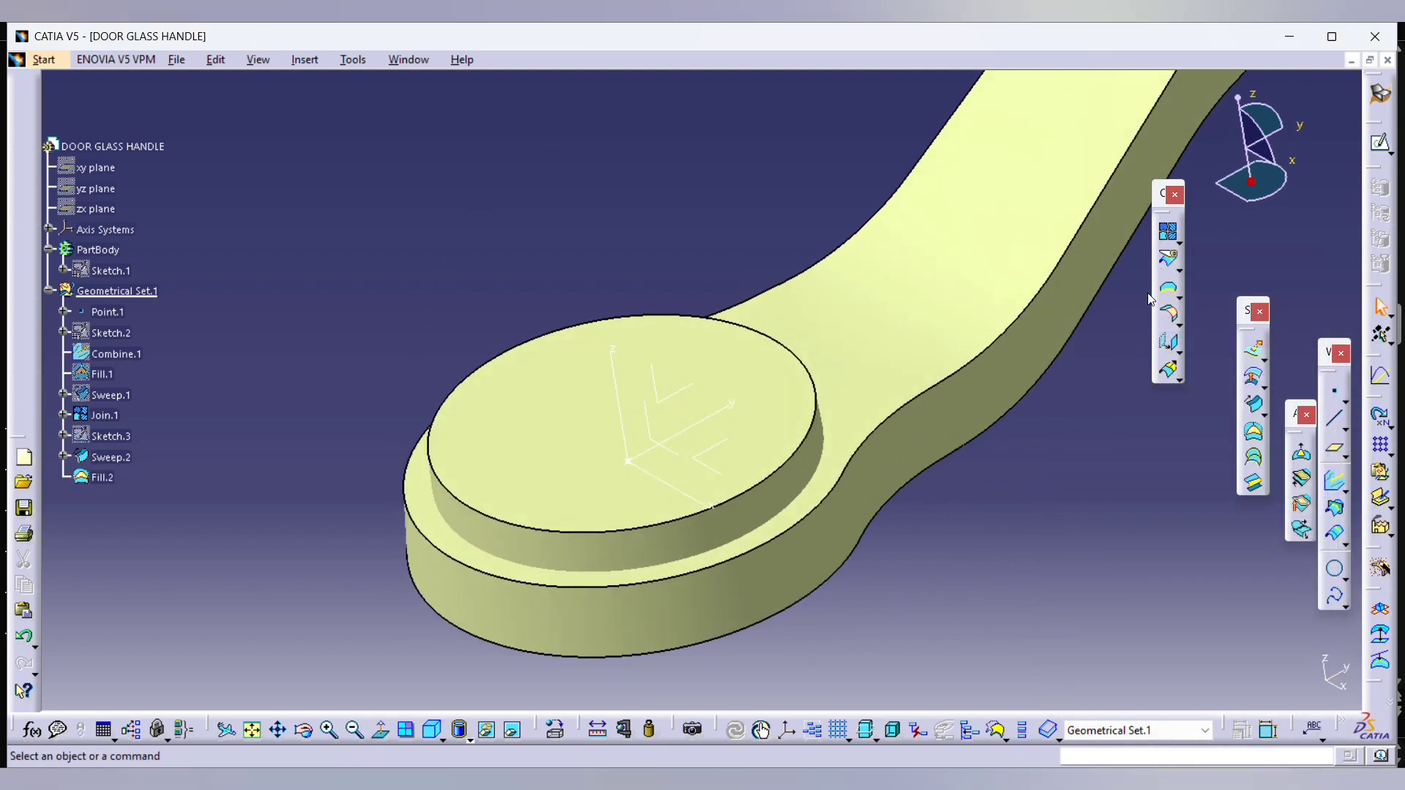
{"action": "left_click", "coordinate": [1170, 232]}
{"action": "left_click", "coordinate": [805, 442]}
{"action": "left_click", "coordinate": [816, 465]}
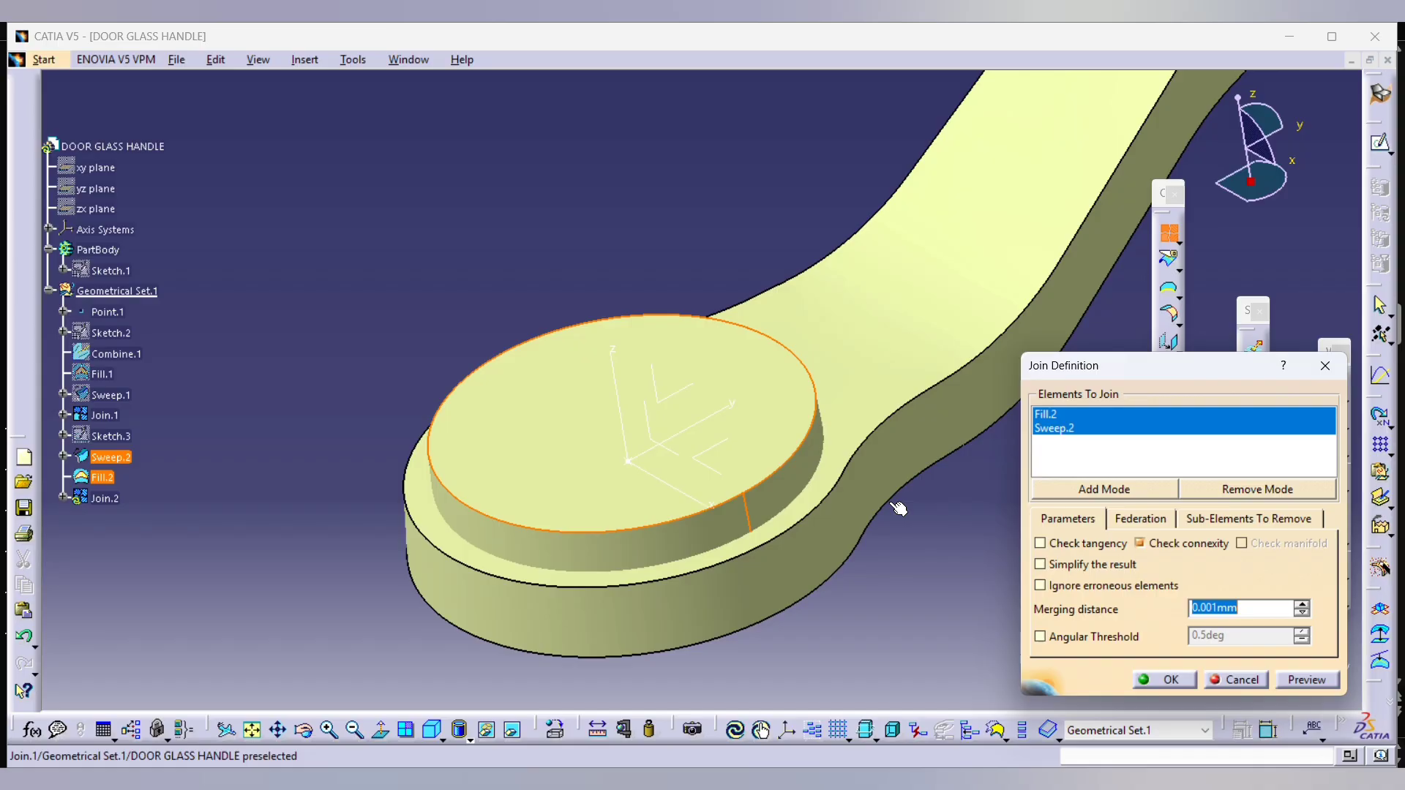
{"action": "left_click", "coordinate": [1192, 682]}
Step: Trim the joined boss surface with the joined handle body in Standard mode, removing the surface portions inside
{"action": "left_click", "coordinate": [93, 502]}
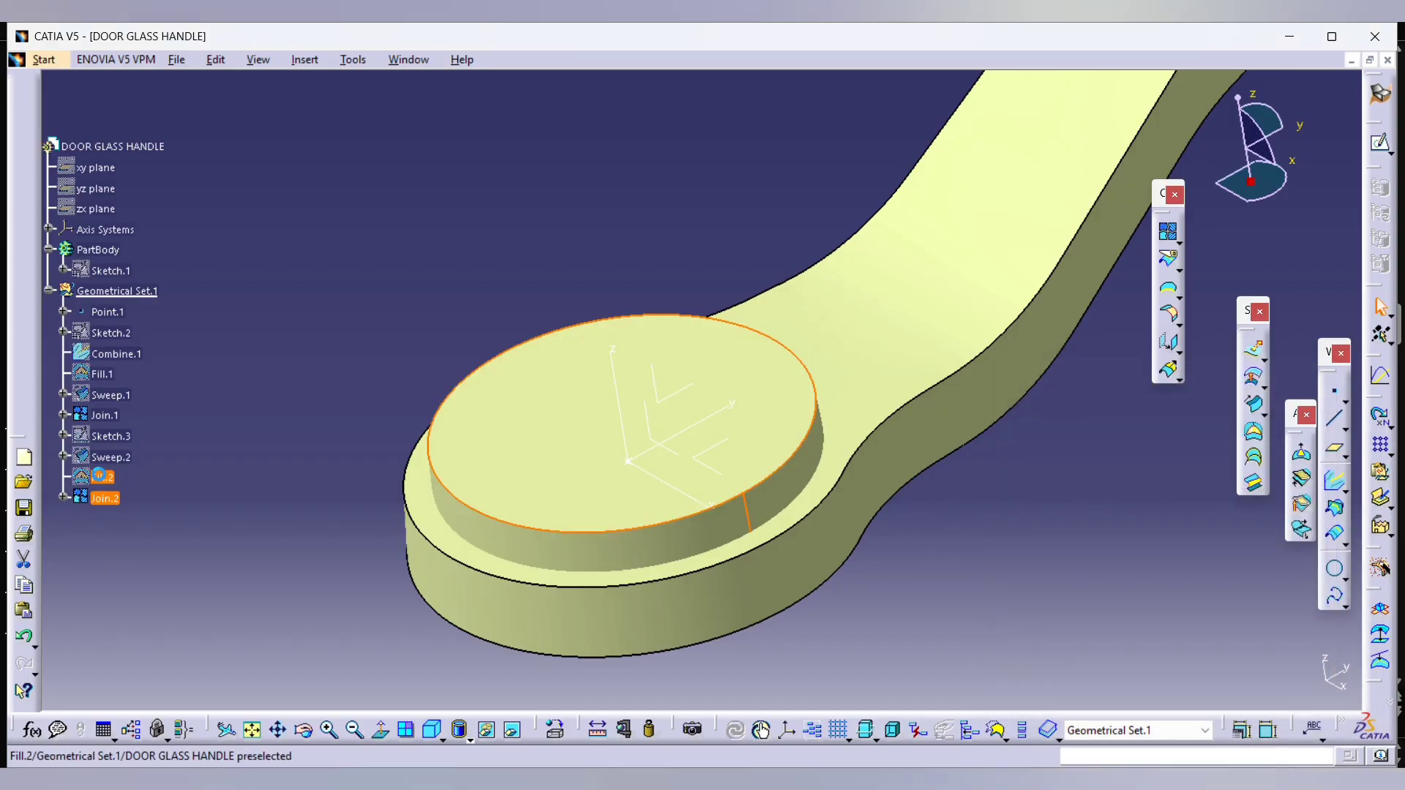
{"action": "left_click", "coordinate": [105, 418], "text": "ctrl"}
{"action": "middle_click_drag", "start_coordinate": [564, 201], "coordinate": [499, 159]}
{"action": "middle_click_drag", "start_coordinate": [626, 148], "coordinate": [644, 247]}
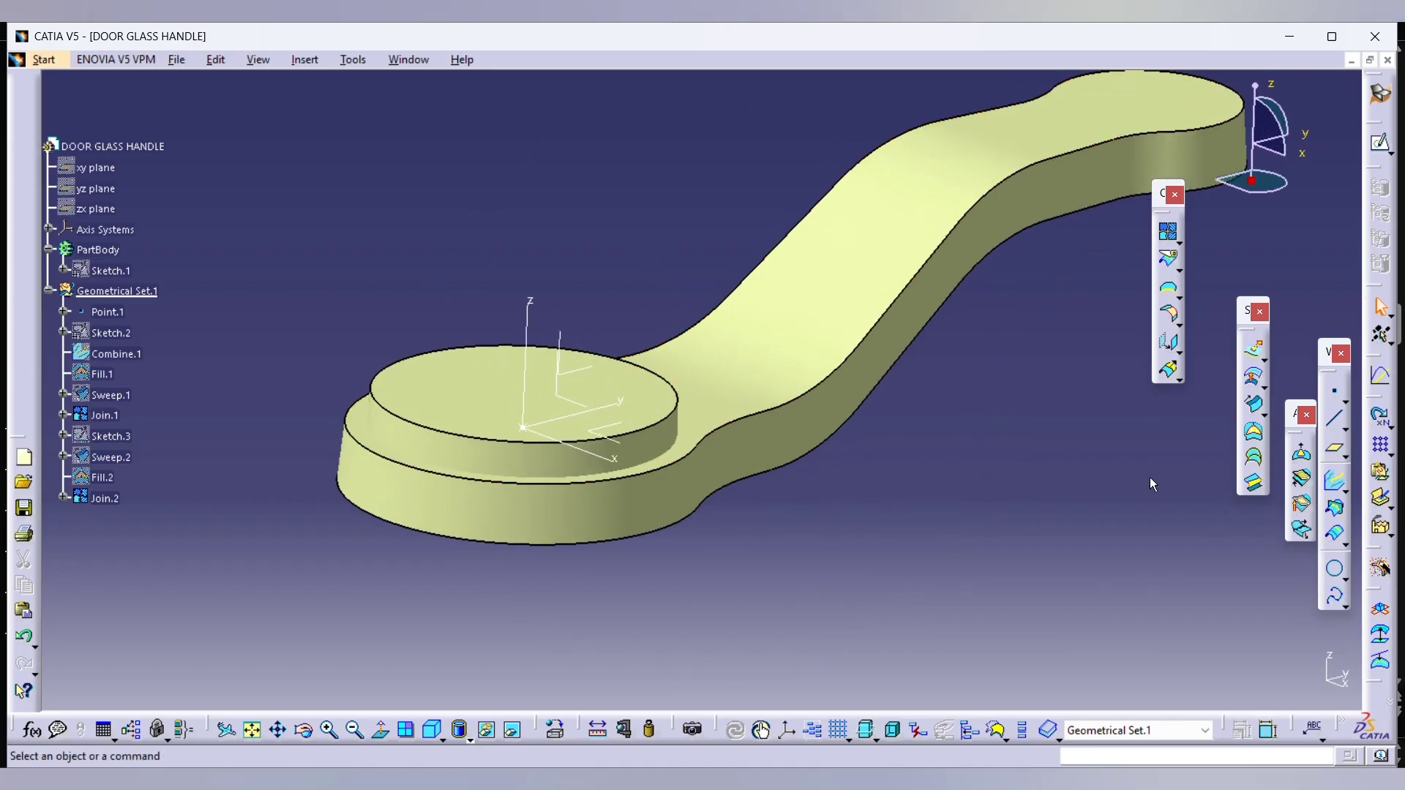
{"action": "left_click", "coordinate": [1178, 270]}
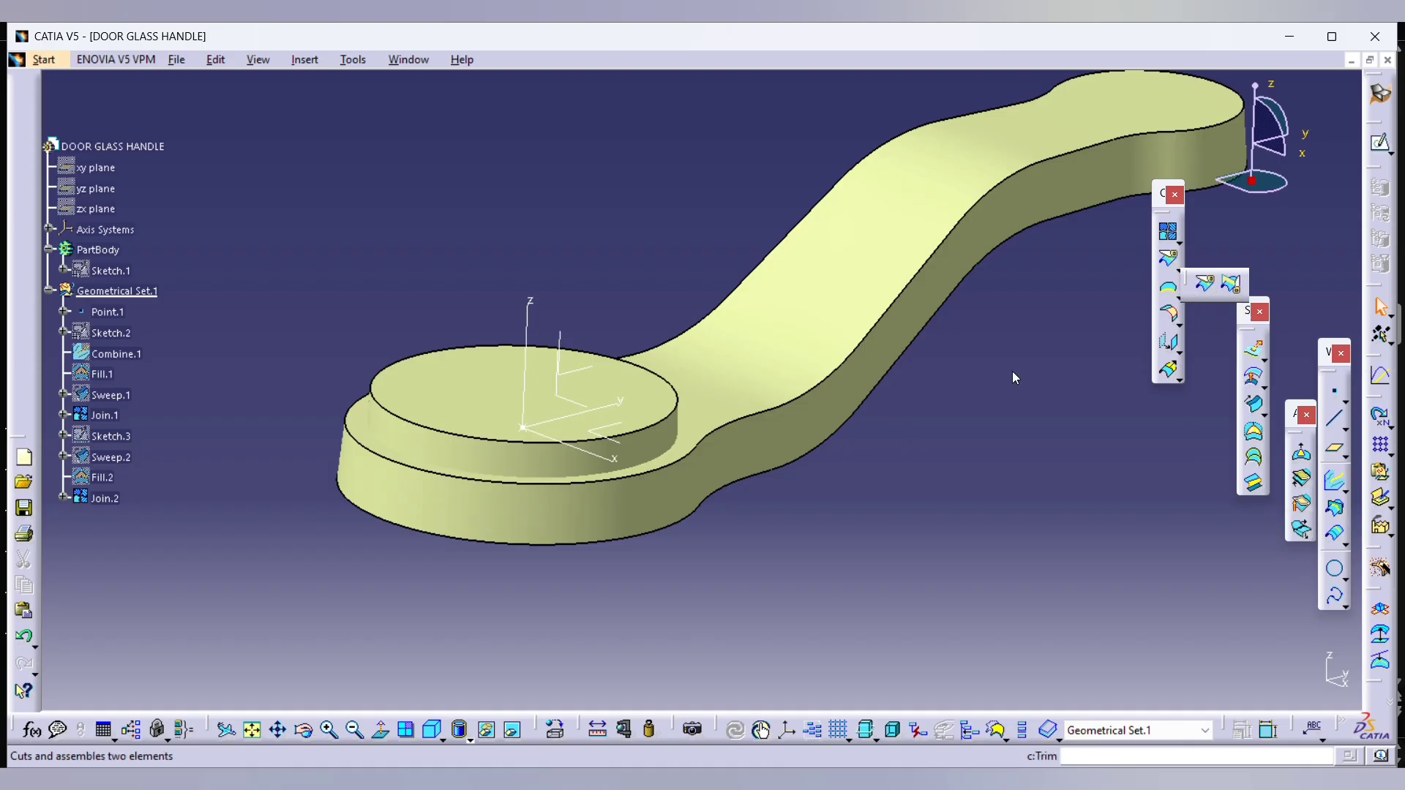
{"action": "left_click", "coordinate": [653, 421]}
{"action": "left_click", "coordinate": [744, 368]}
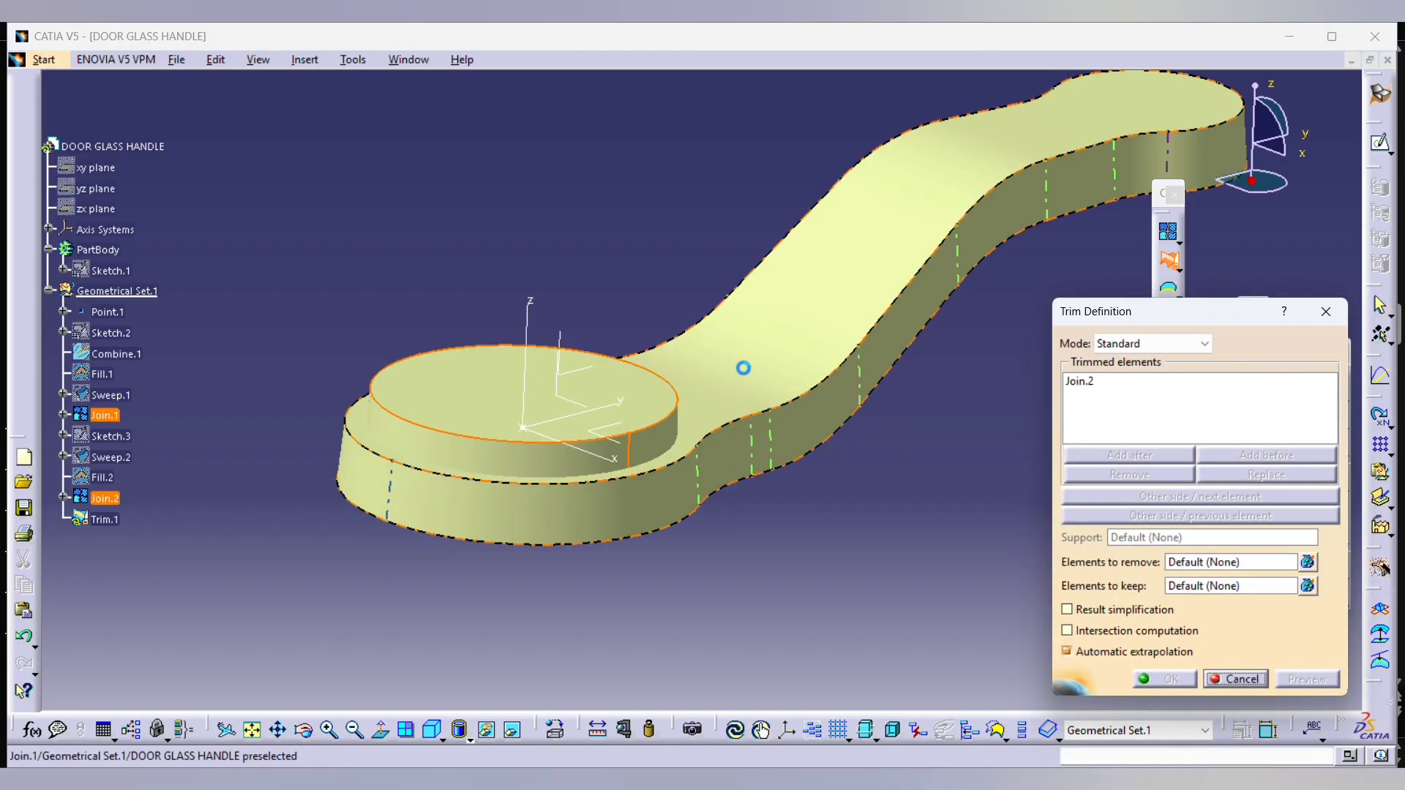
{"action": "middle_click_drag", "start_coordinate": [802, 523], "coordinate": [520, 393]}
{"action": "middle_click_drag", "start_coordinate": [584, 490], "coordinate": [615, 446]}
{"action": "scroll", "coordinate": [615, 446], "scroll_direction": "up", "scroll_amount": 1}
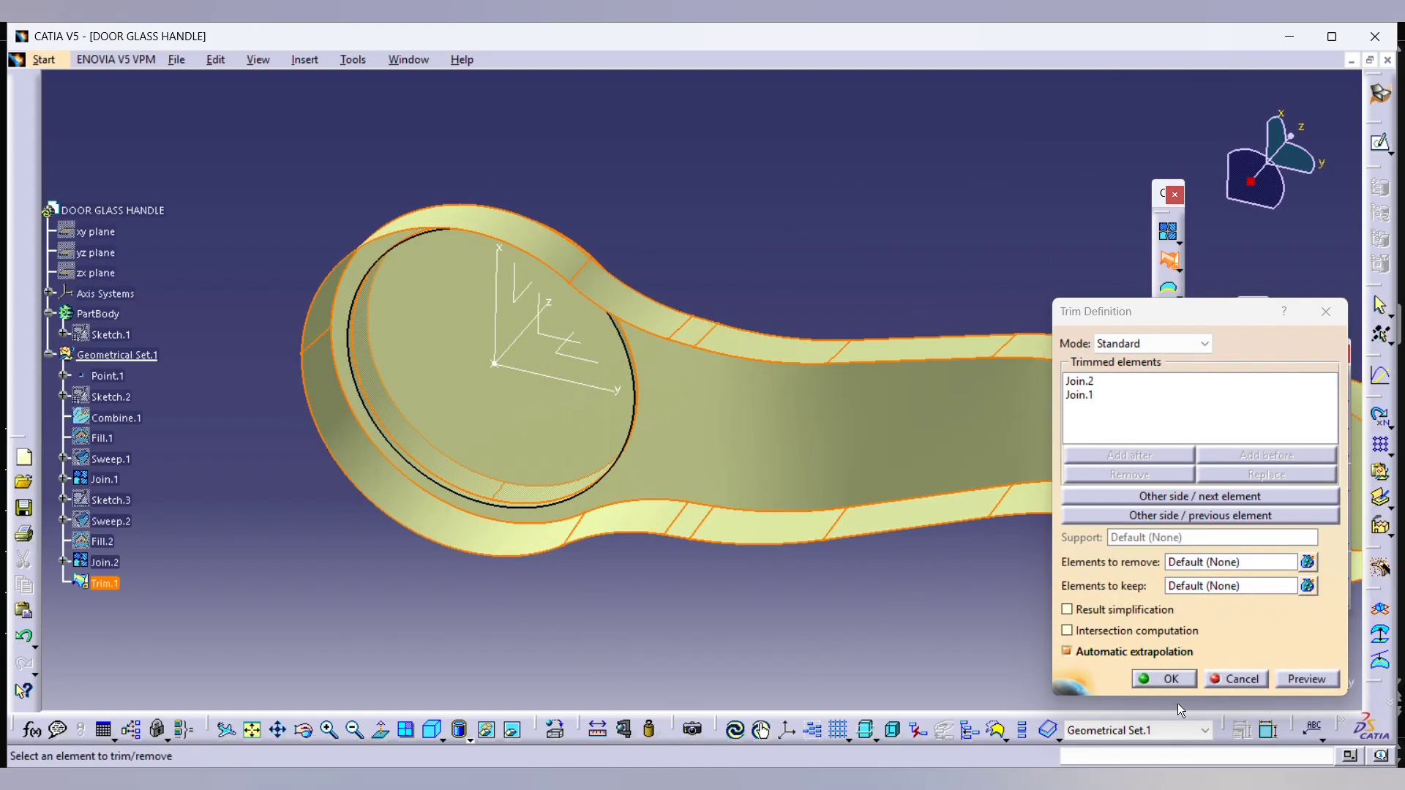
{"action": "left_click", "coordinate": [1168, 679]}
Step: Compare the trimmed handle and boss with the reference slide and inspect the trim and join features
{"action": "middle_click_drag", "start_coordinate": [717, 593], "coordinate": [841, 486]}
{"action": "scroll", "coordinate": [812, 464], "scroll_direction": "up", "scroll_amount": 1}
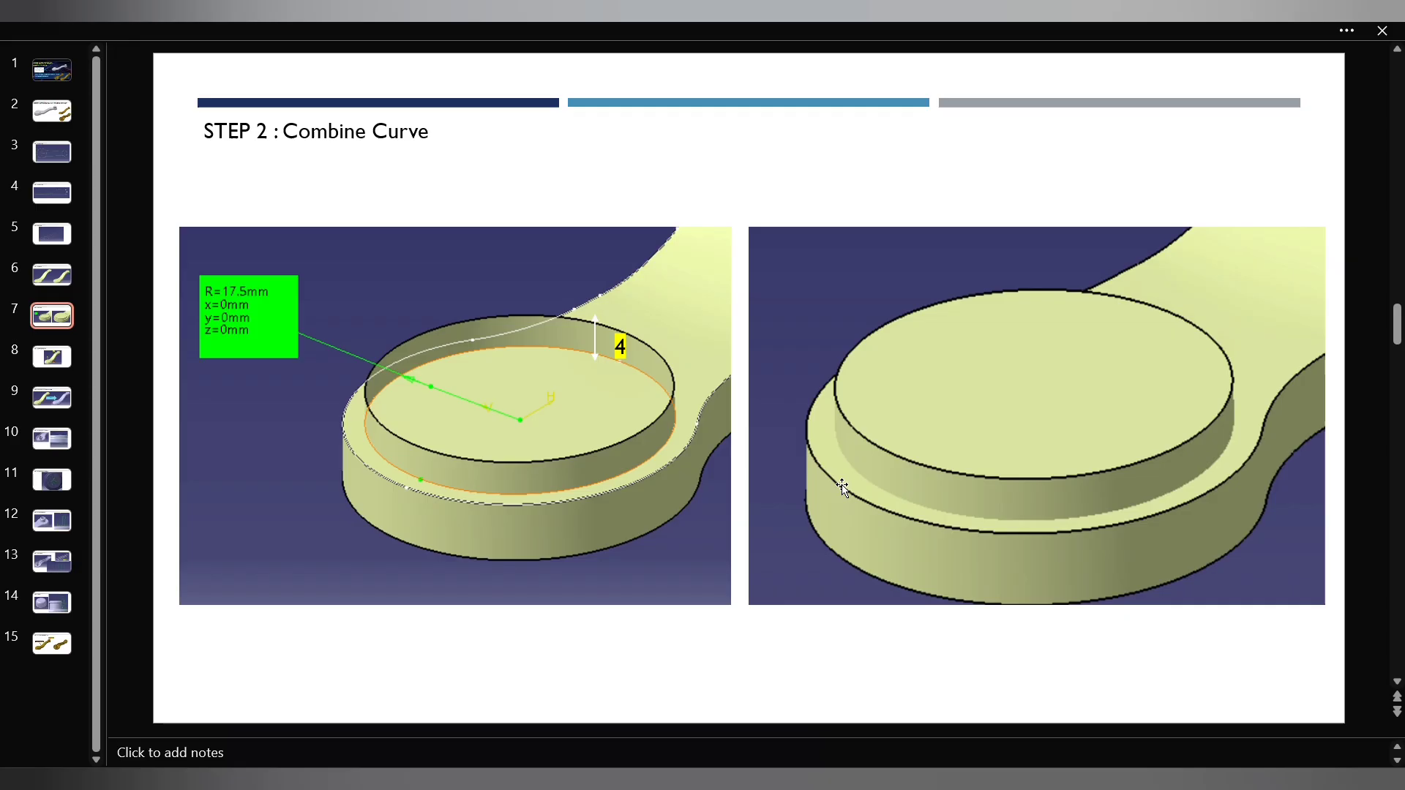
{"action": "scroll", "coordinate": [761, 474], "scroll_direction": "down", "scroll_amount": 1}
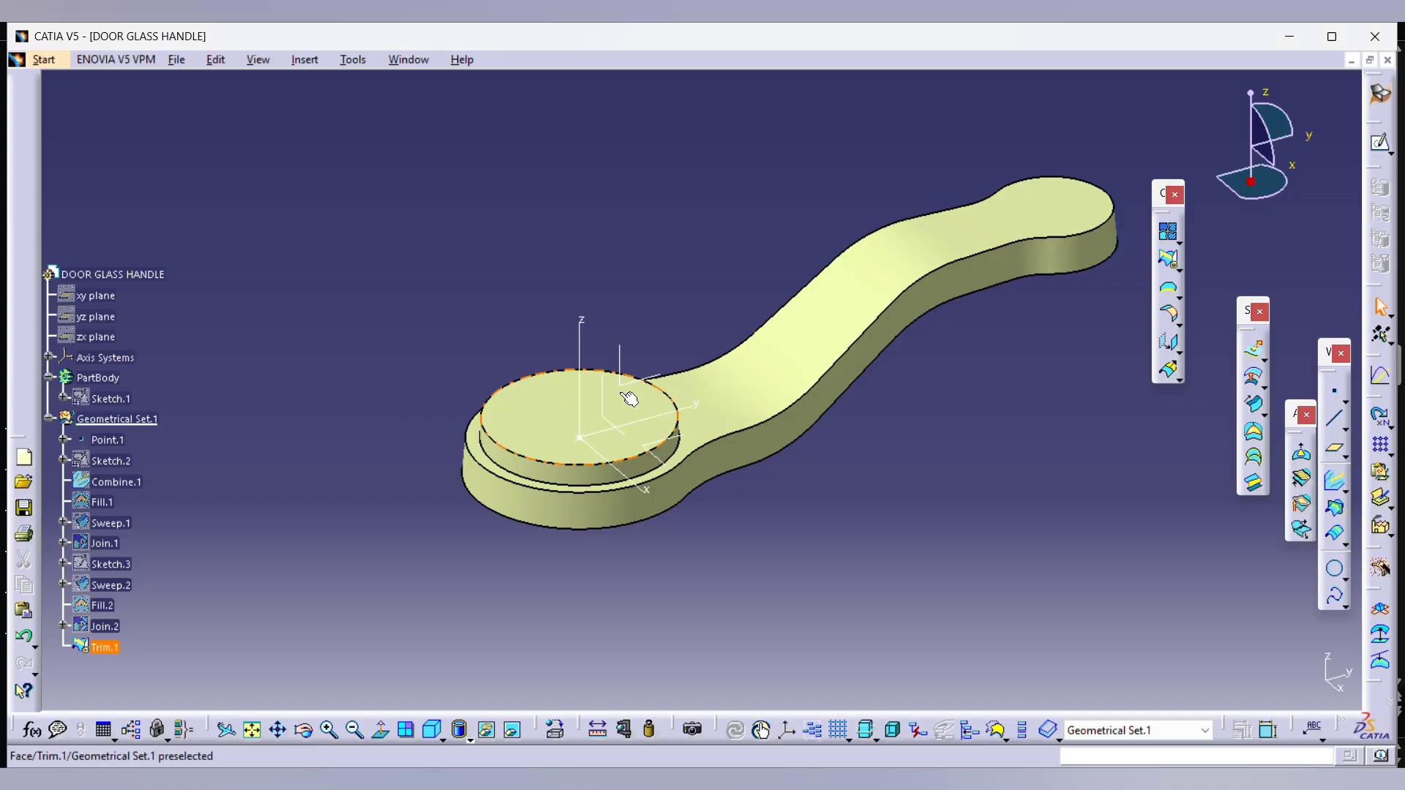
{"action": "middle_click_drag", "start_coordinate": [917, 452], "coordinate": [937, 407]}
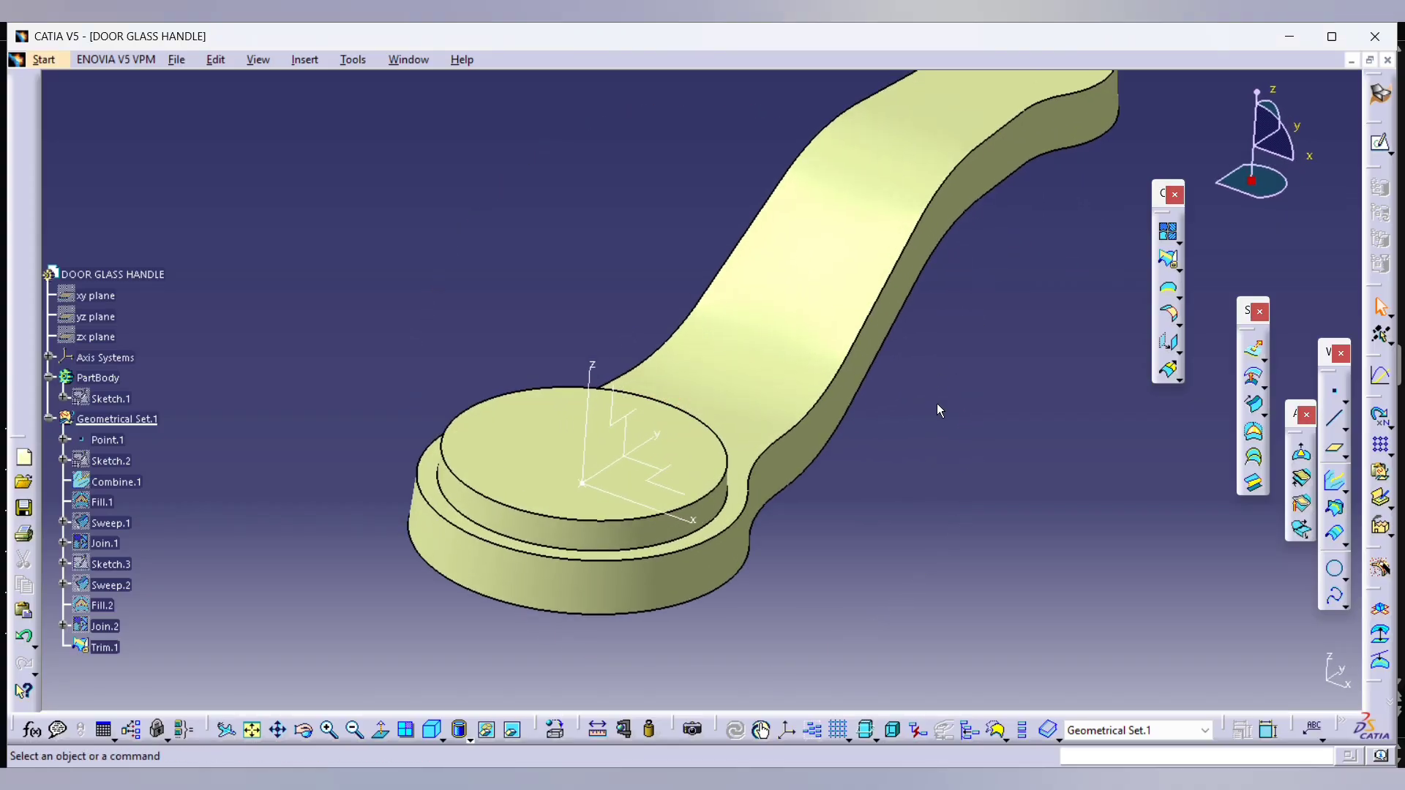
{"action": "left_click", "coordinate": [827, 326]}
{"action": "left_click", "coordinate": [134, 627]}
{"action": "left_click", "coordinate": [110, 647]}
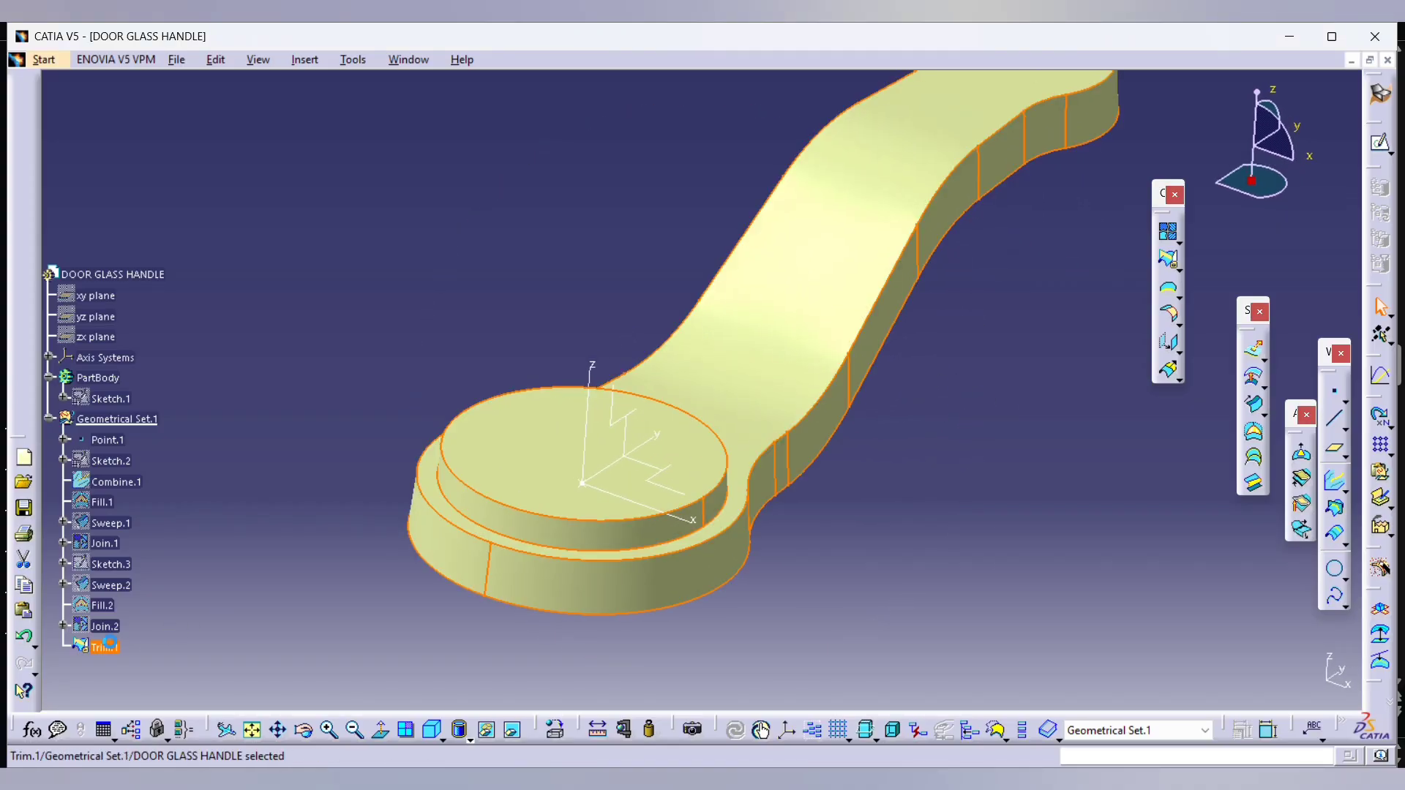
{"action": "left_click", "coordinate": [846, 551]}
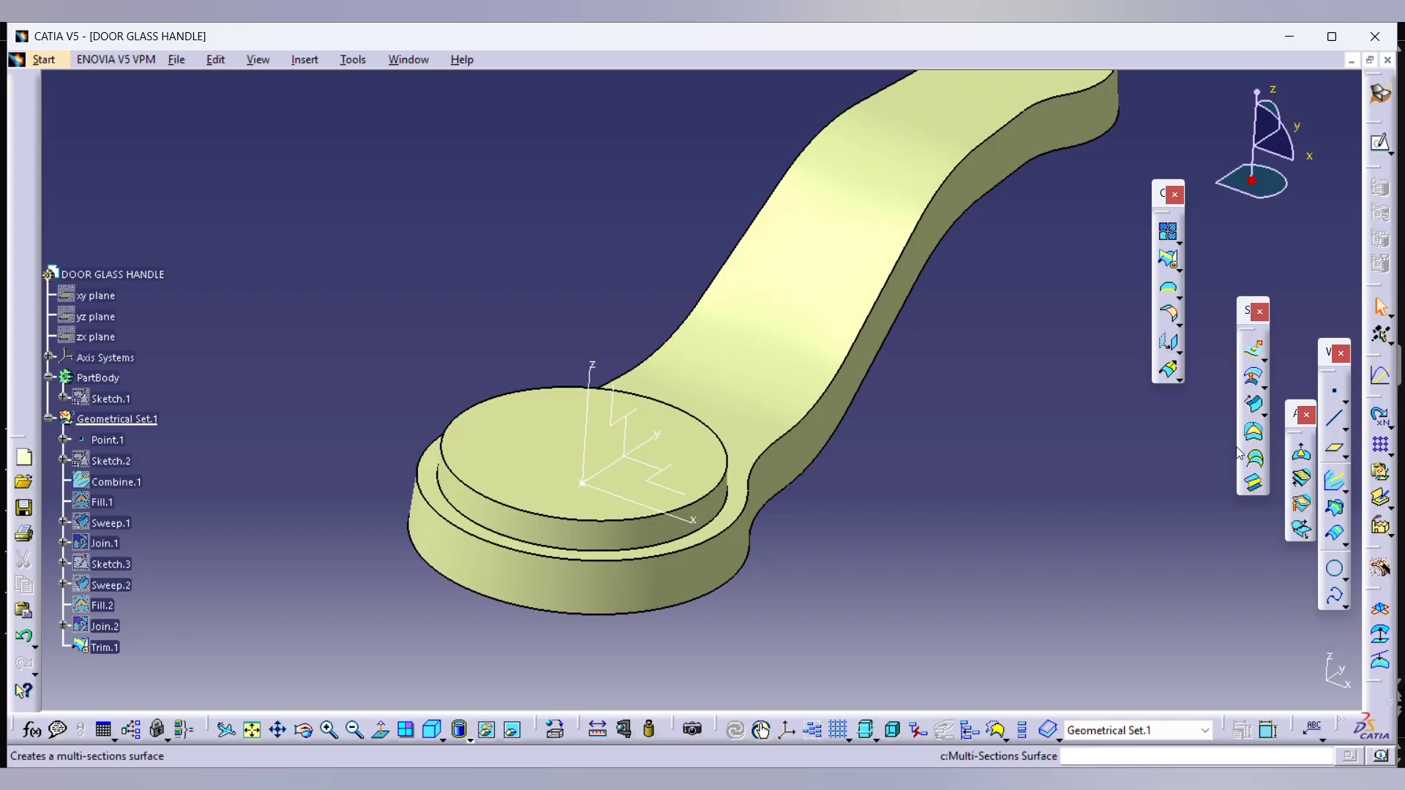
Step: Apply a 3 mm edge fillet to the upper circular edge of the boss
{"action": "left_click", "coordinate": [1178, 322]}
{"action": "left_click", "coordinate": [1230, 332]}
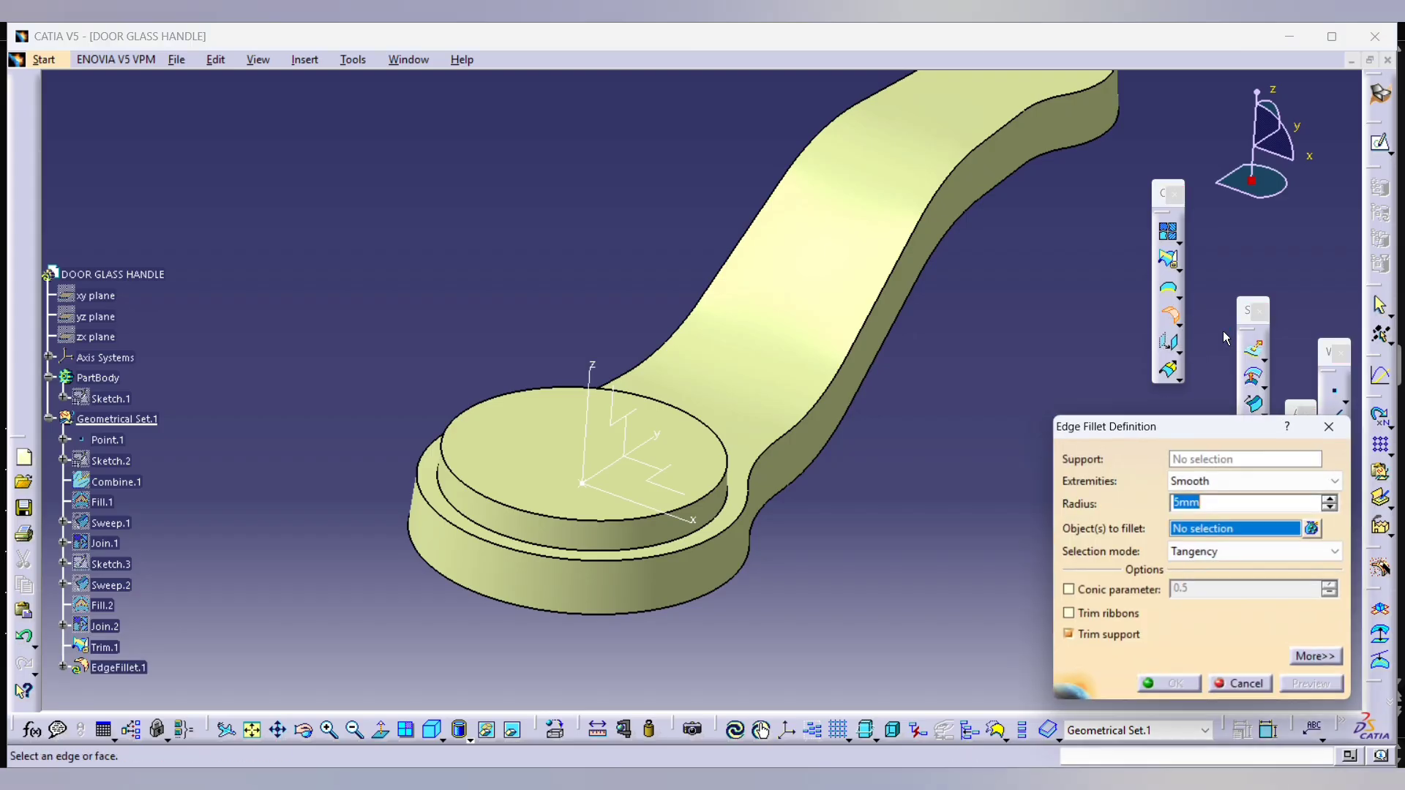
{"action": "left_click", "coordinate": [727, 488]}
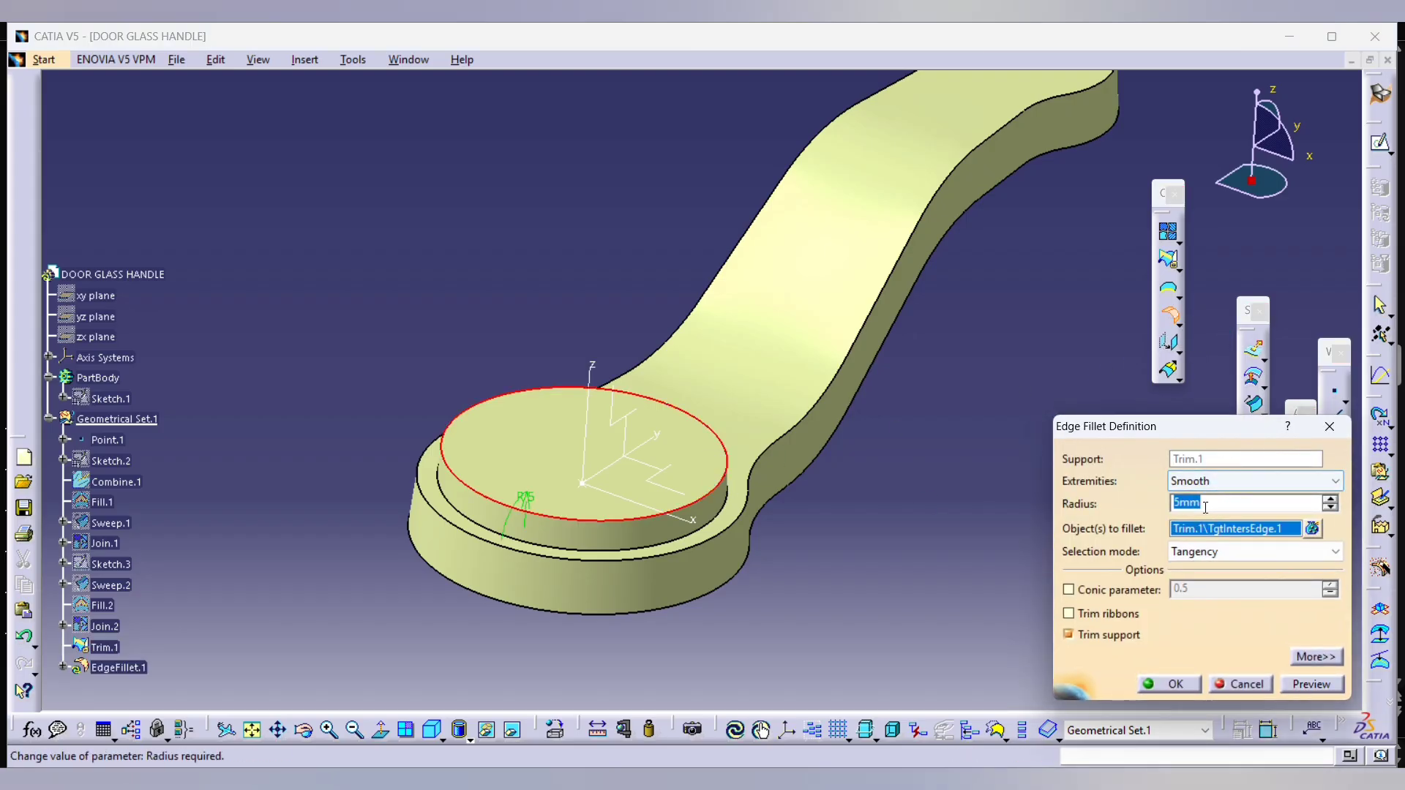
{"action": "key", "text": "Return"}
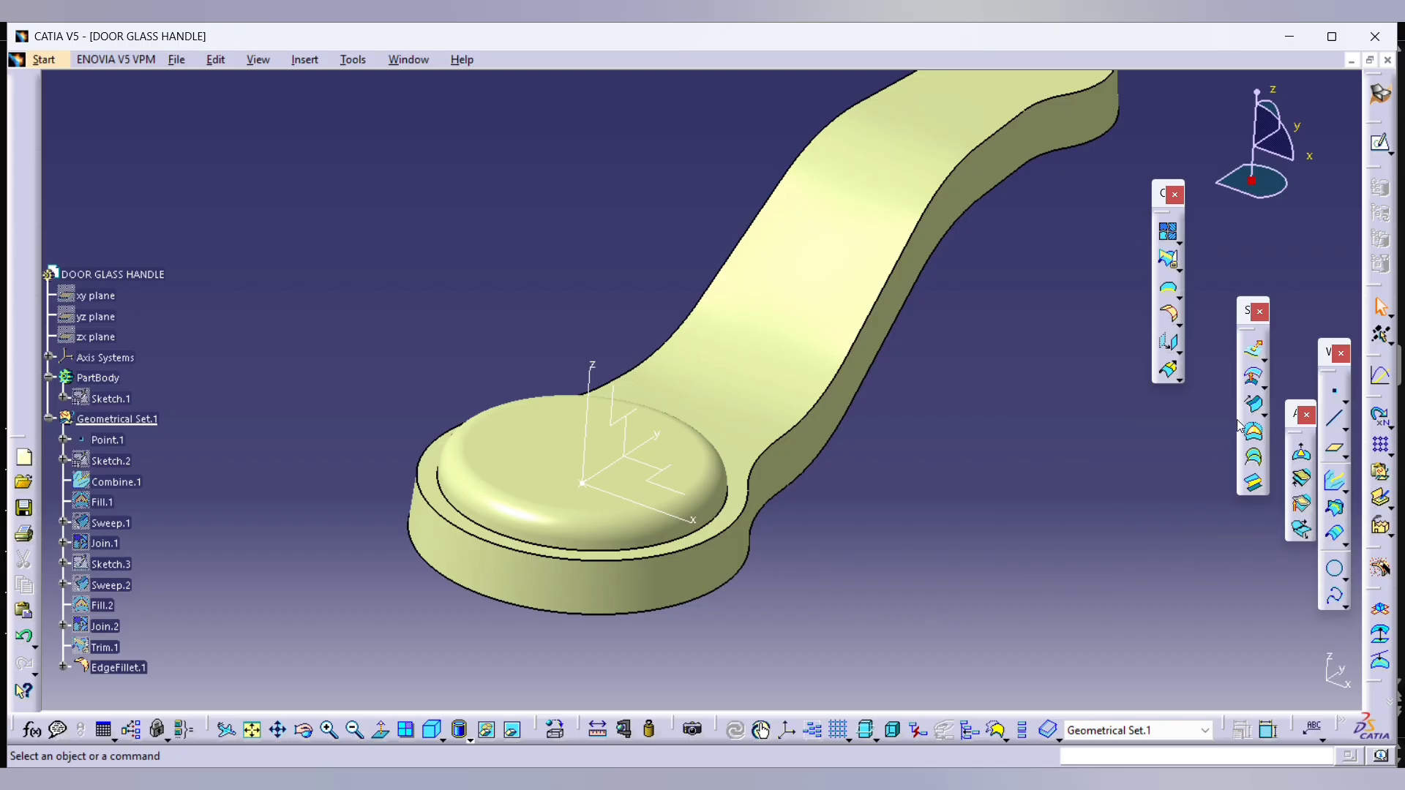
Step: Add a 2 mm edge fillet using the handle's upper face as the object to fillet
{"action": "left_click", "coordinate": [1167, 329]}
{"action": "left_click", "coordinate": [835, 395]}
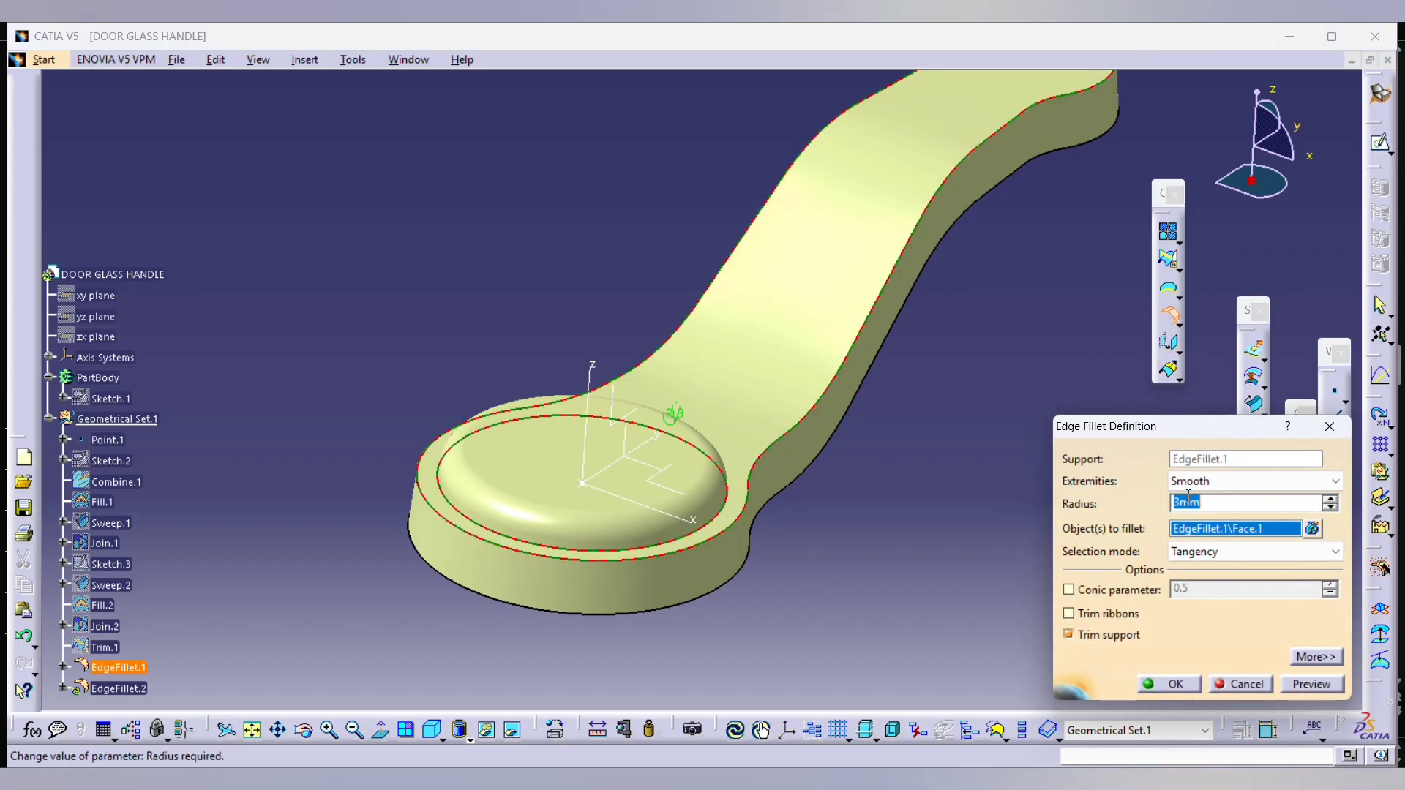
{"action": "key", "text": "Return"}
{"action": "left_click", "coordinate": [1017, 517]}
{"action": "middle_click_drag", "start_coordinate": [1017, 517], "coordinate": [942, 401]}
Step: Edit the 2 mm fillet to remove the upper face and use only the handle's outer upper edge
{"action": "double_click", "coordinate": [836, 411]}
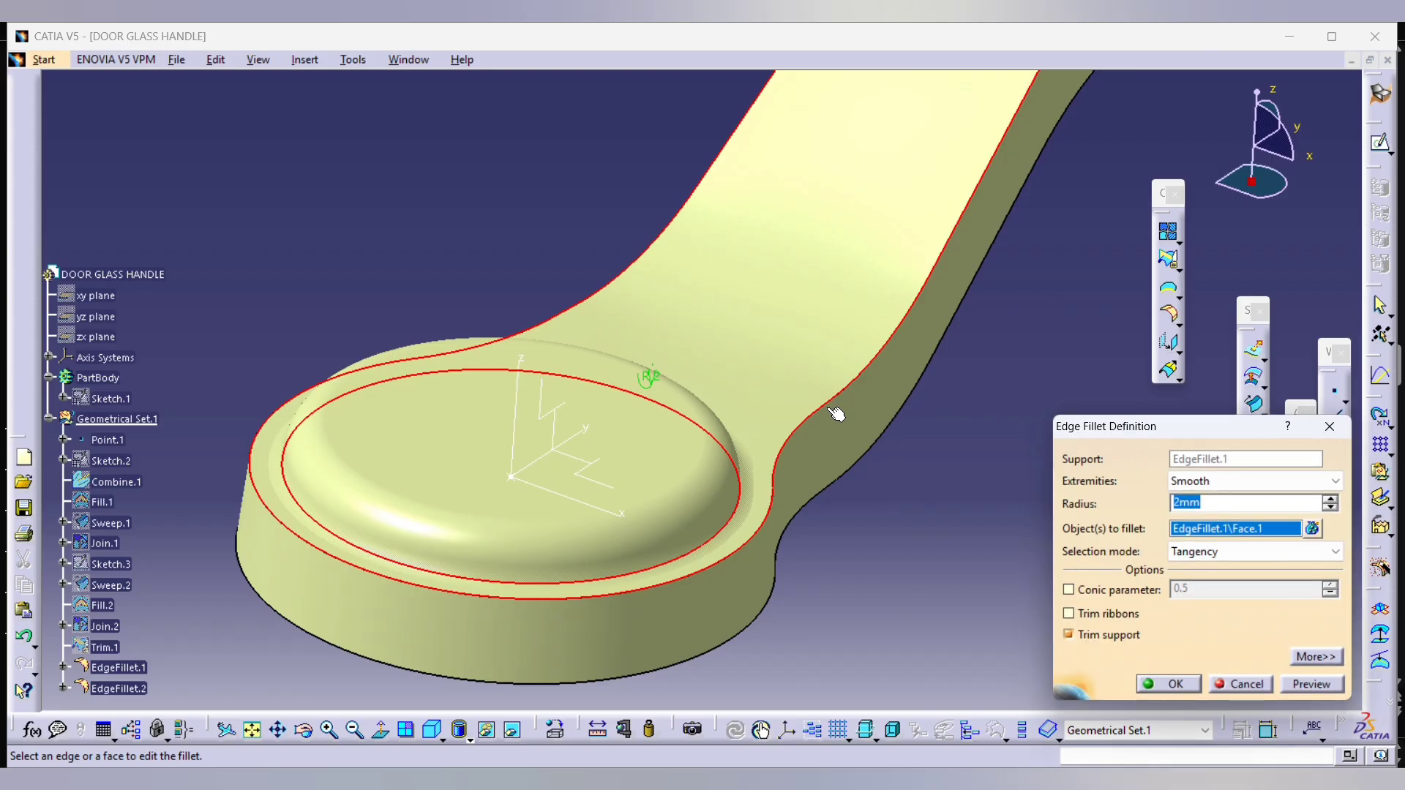
{"action": "left_click", "coordinate": [1315, 532]}
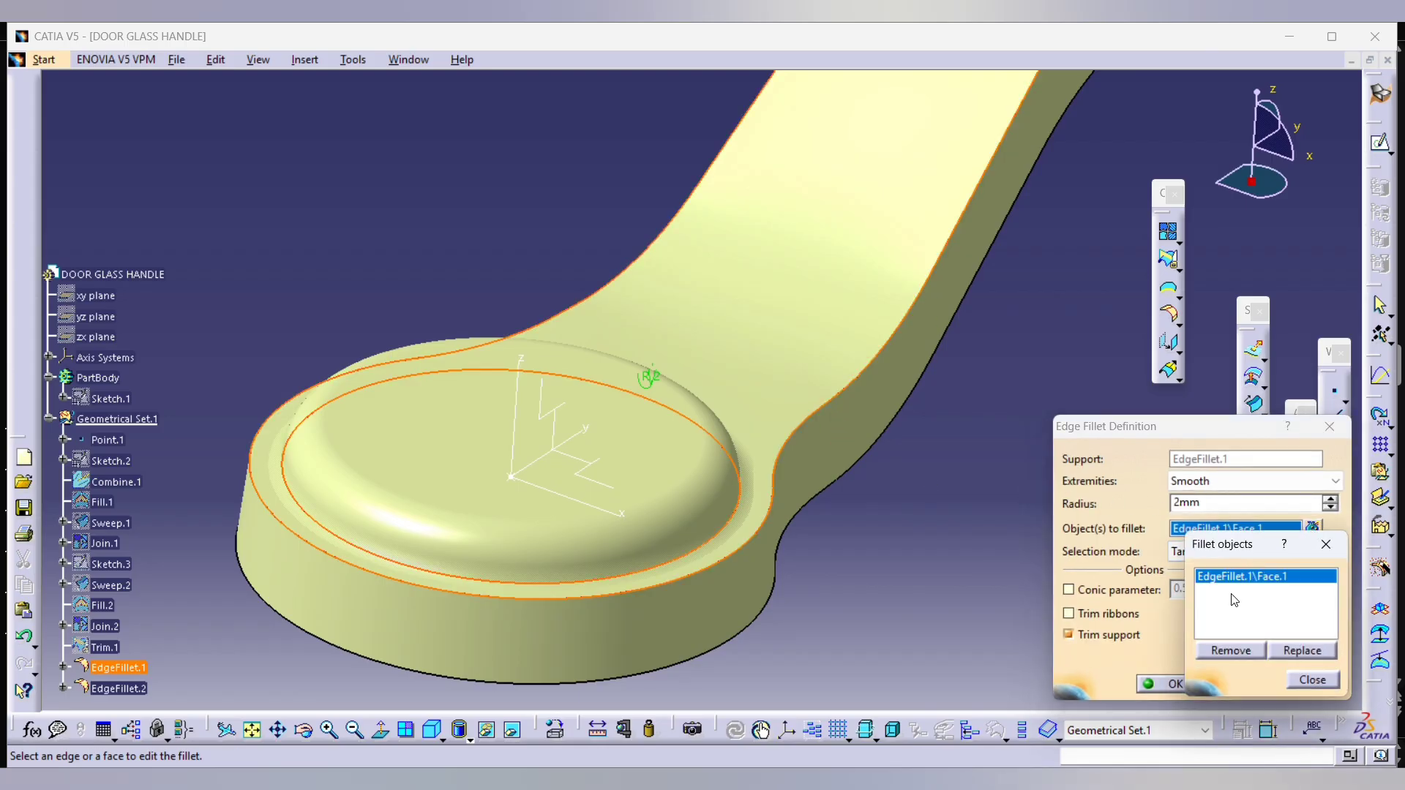
{"action": "left_click", "coordinate": [1260, 652]}
{"action": "left_click", "coordinate": [849, 408]}
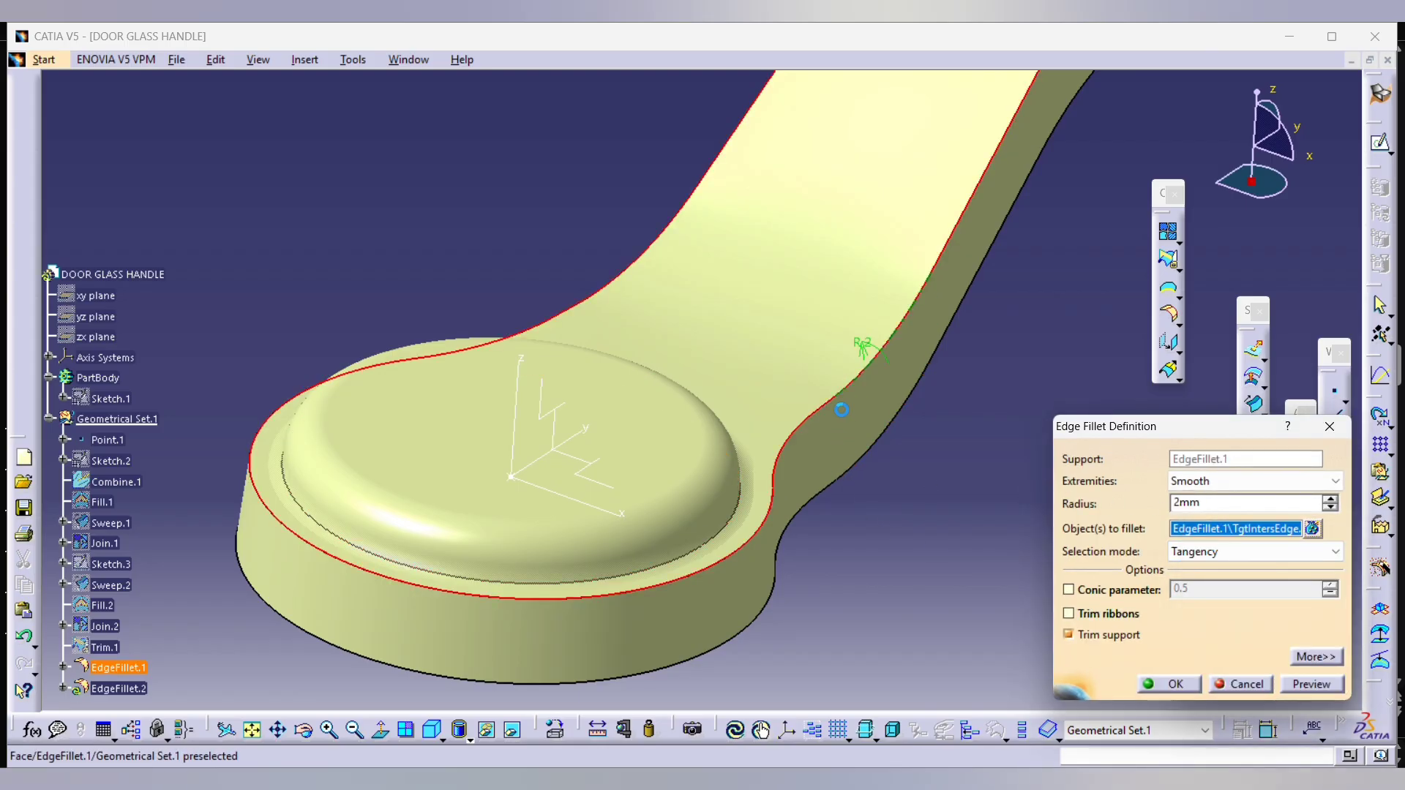
{"action": "left_click", "coordinate": [1193, 692]}
Step: Fillet the circular edge where the boss meets the handle with a 0.5 mm radius, then select the resulting fillet feature
{"action": "scroll", "coordinate": [910, 490], "scroll_direction": "up", "scroll_amount": 3}
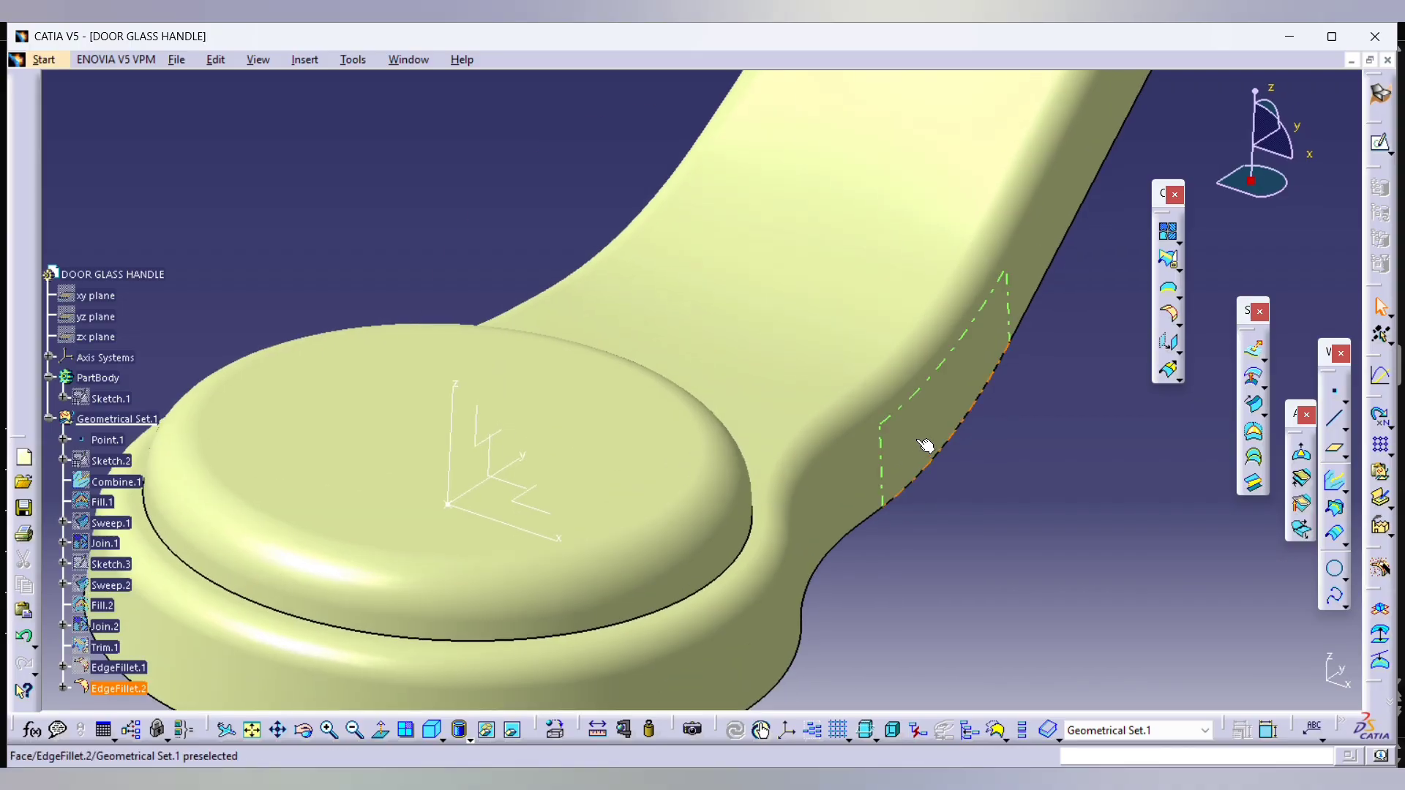
{"action": "key", "text": "alt+Tab"}
{"action": "key", "text": "alt+Tab"}
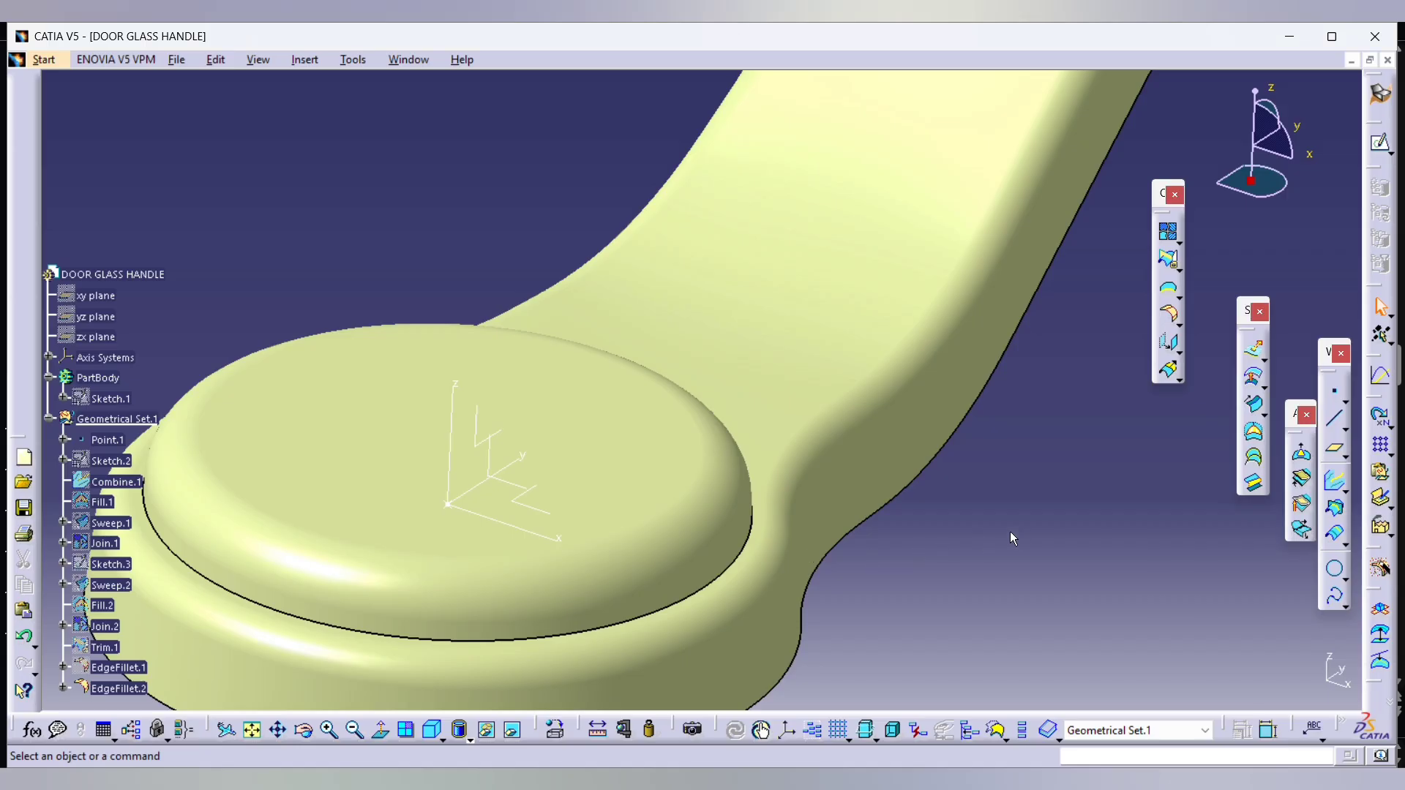
{"action": "left_click", "coordinate": [1165, 342]}
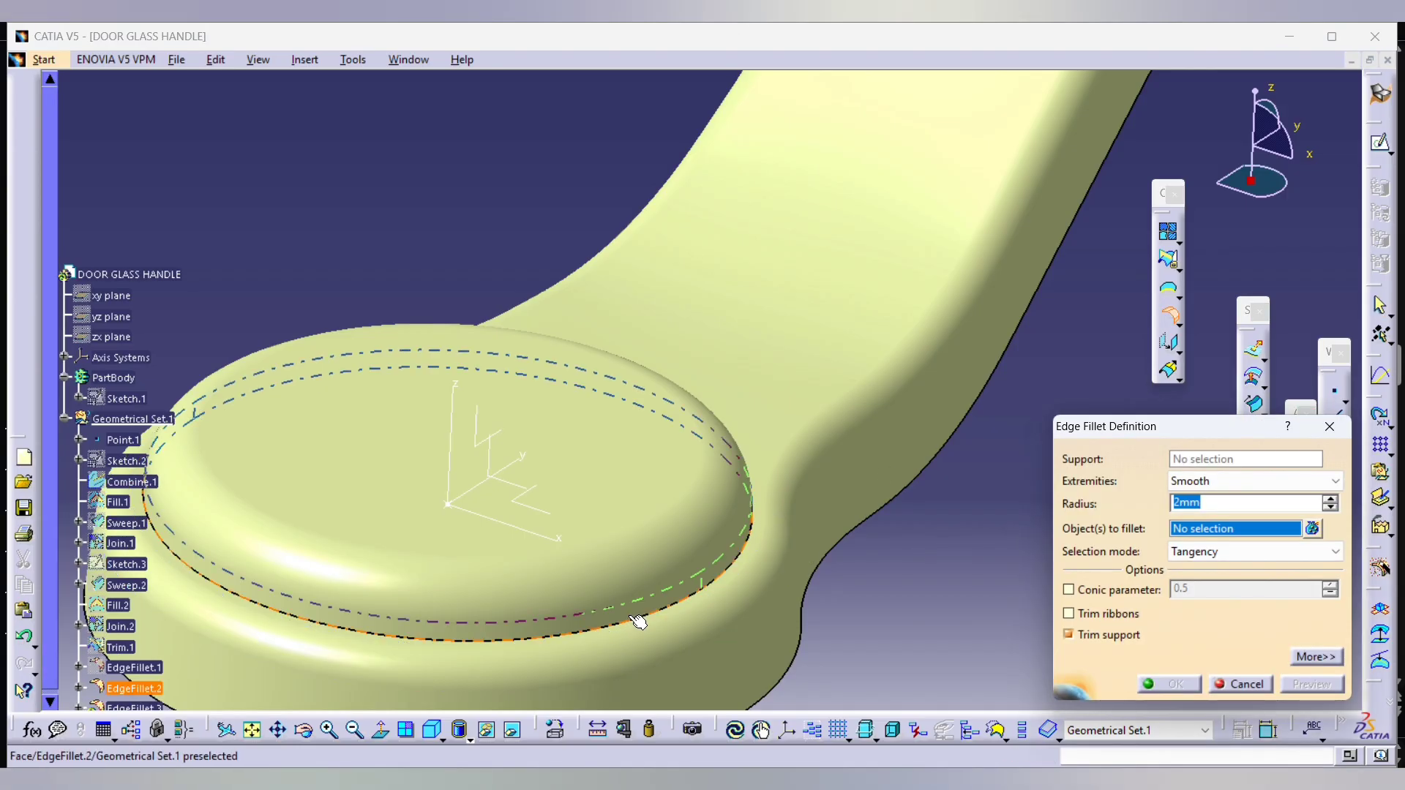
{"action": "left_click", "coordinate": [633, 626]}
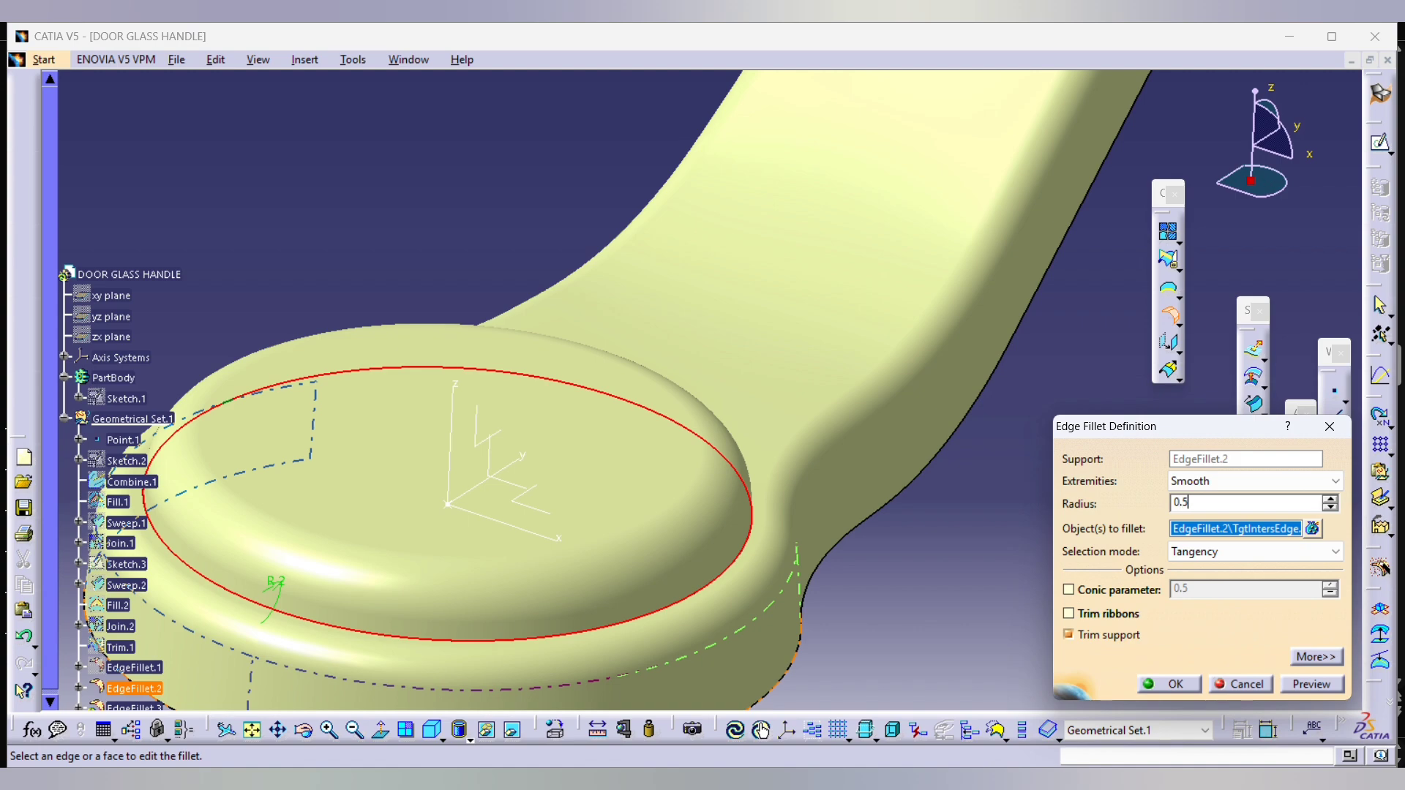
{"action": "key", "text": "Return"}
{"action": "left_click", "coordinate": [564, 219]}
{"action": "middle_click_drag", "start_coordinate": [565, 220], "coordinate": [762, 314]}
{"action": "left_click", "coordinate": [118, 580]}
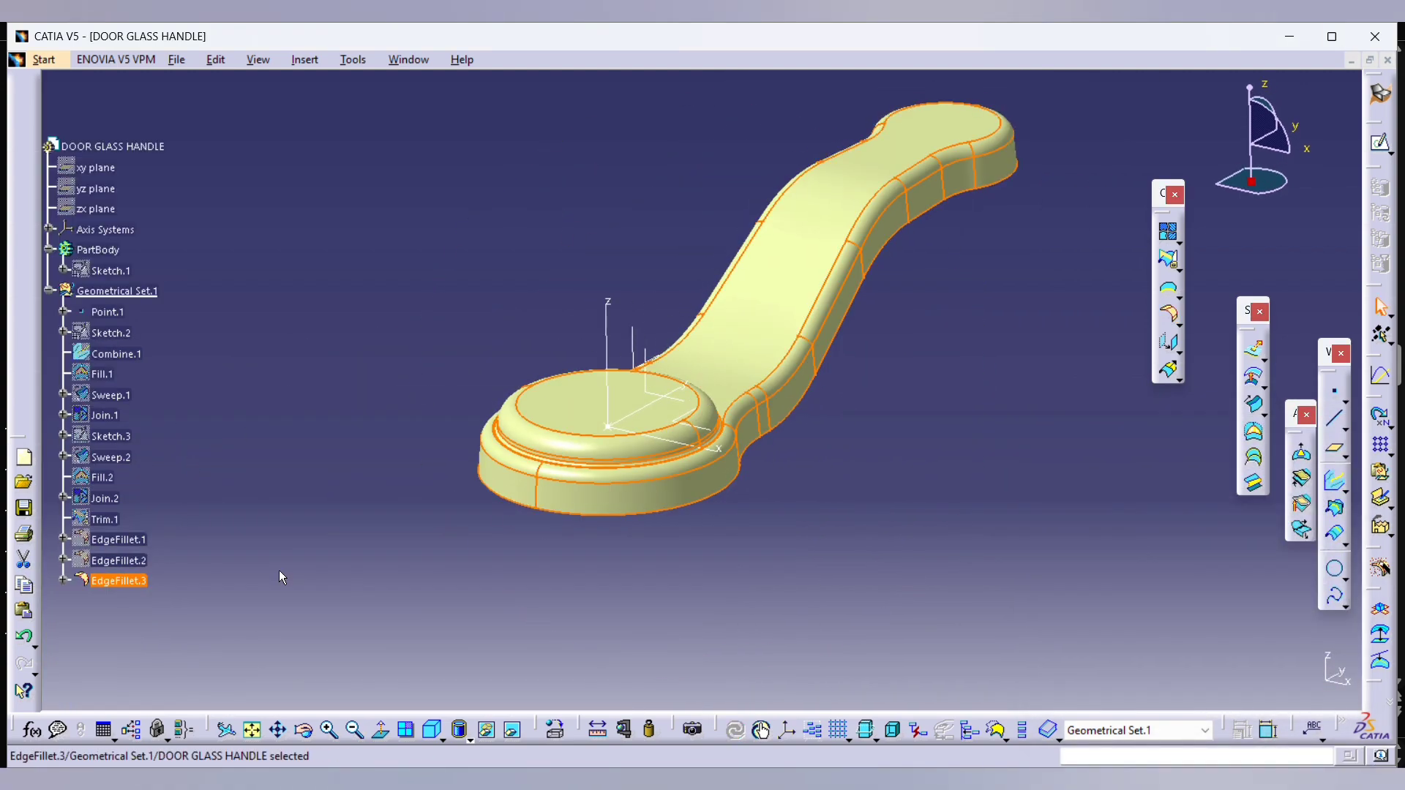
Step: Consult the solid-conversion slide, then collapse Geometrical Set.1 and switch to the Part Design workbench
{"action": "key", "text": "alt+Tab"}
{"action": "scroll", "coordinate": [681, 439], "scroll_direction": "down", "scroll_amount": 1}
{"action": "key", "text": "alt+Tab"}
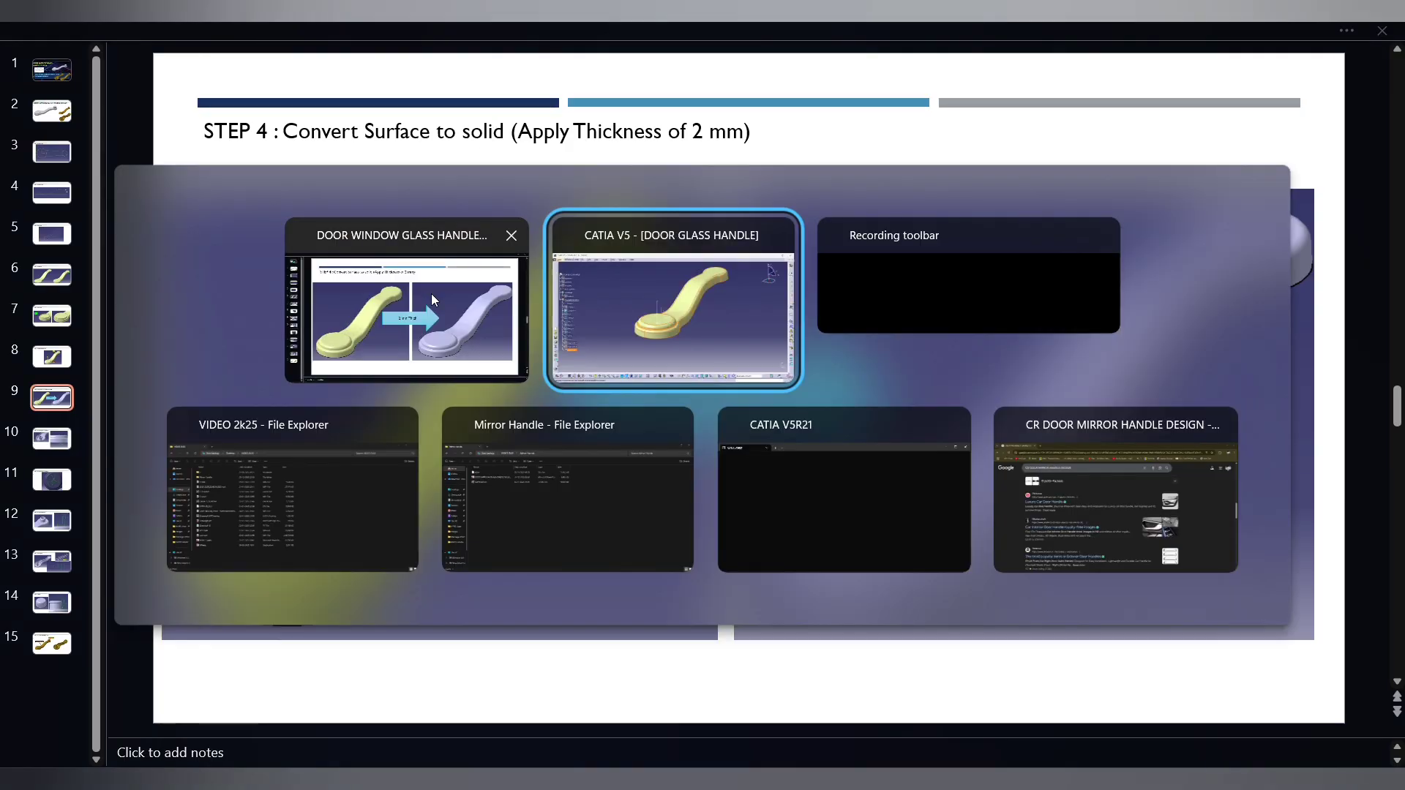
{"action": "left_click", "coordinate": [50, 291]}
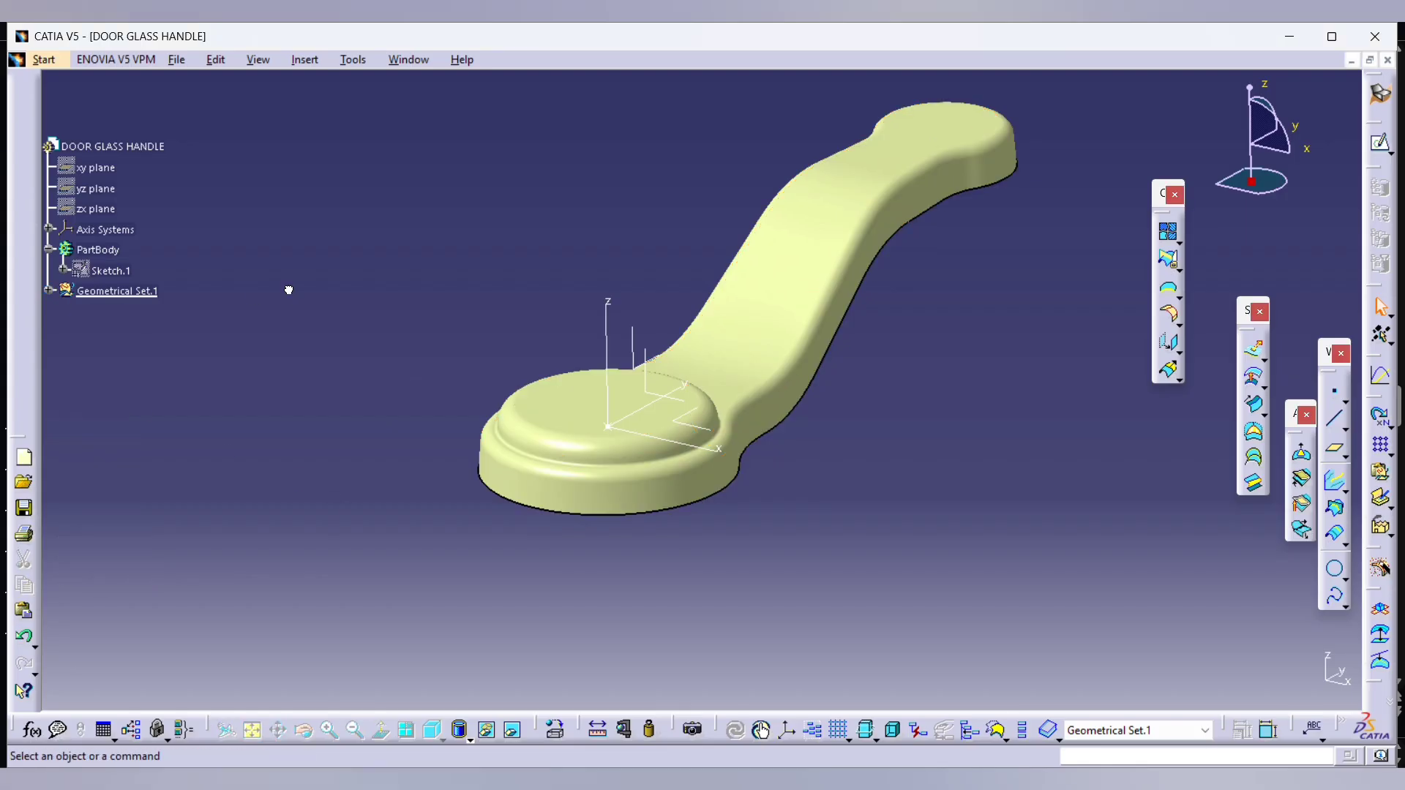
{"action": "left_click", "coordinate": [44, 60]}
{"action": "mouse_move", "coordinate": [83, 98]}
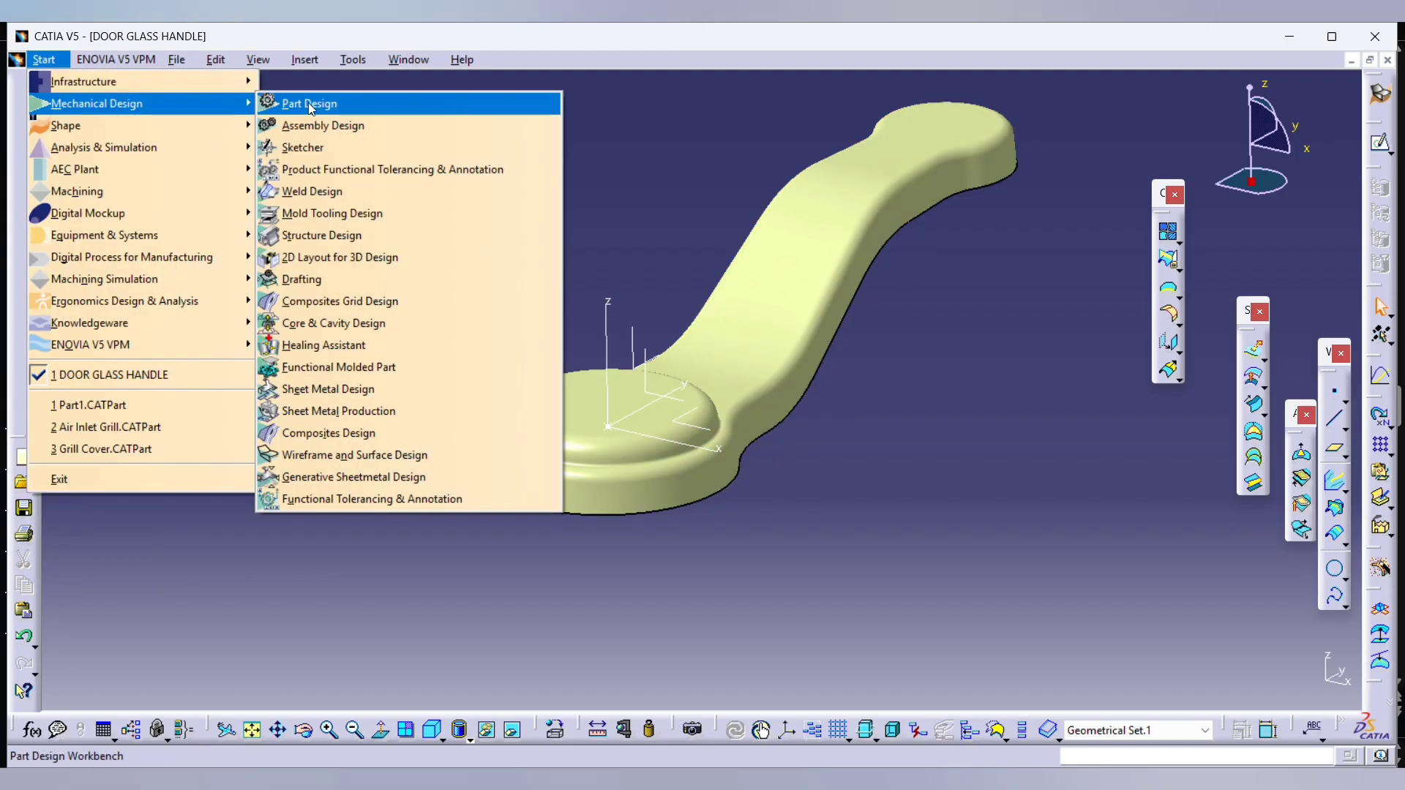
{"action": "left_click", "coordinate": [304, 100]}
Step: Insert a new body and name it BASIC SHAPE
{"action": "left_click", "coordinate": [304, 59]}
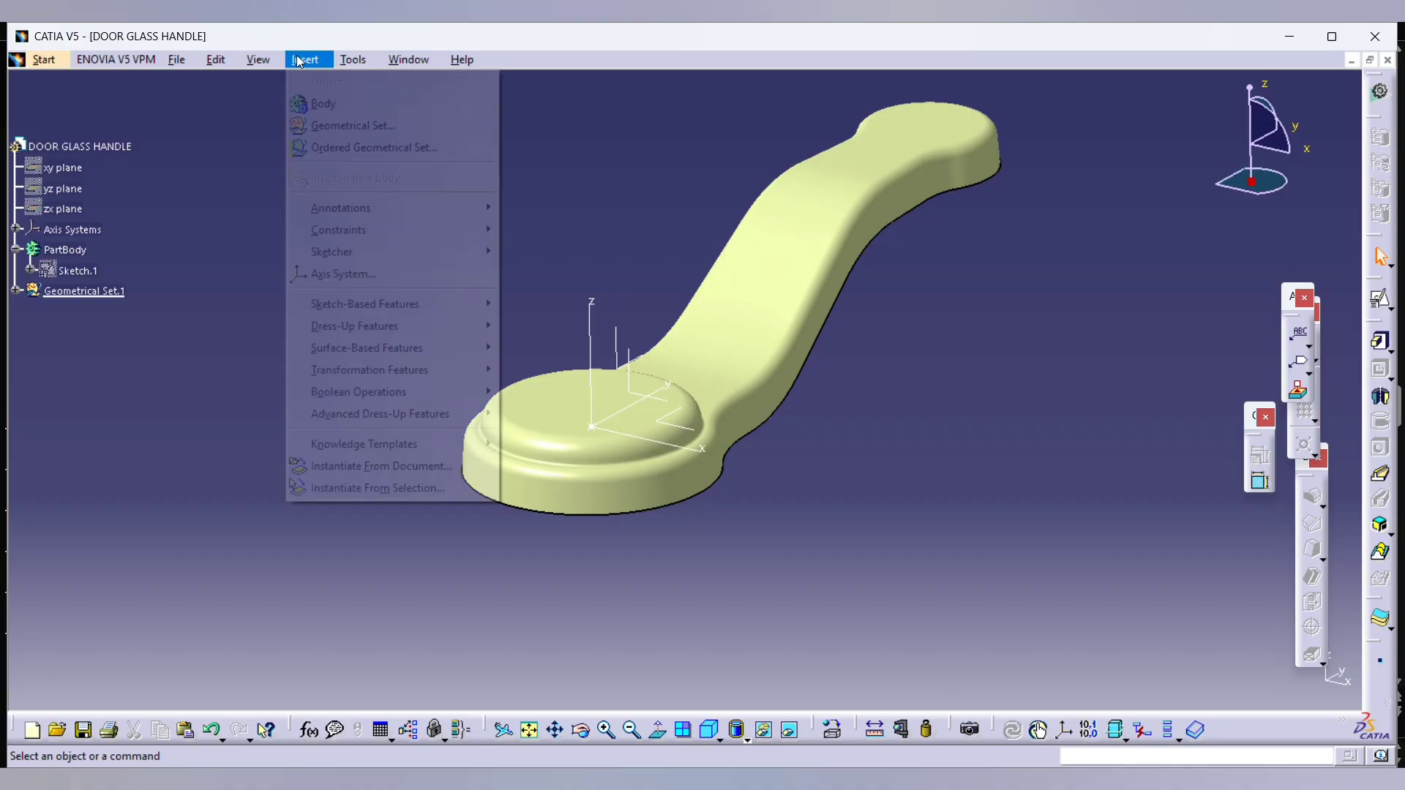
{"action": "left_click", "coordinate": [333, 101]}
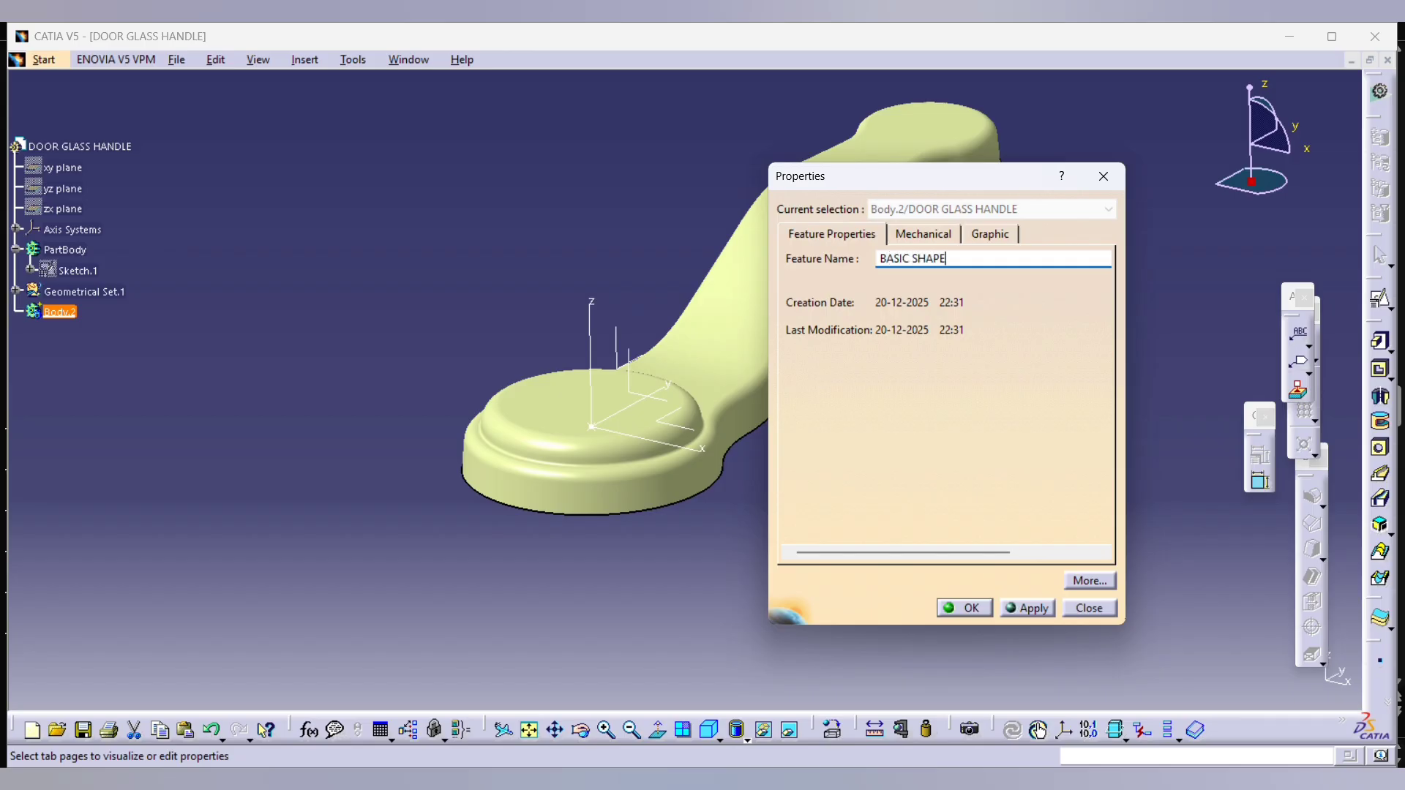
{"action": "key", "text": "Return"}
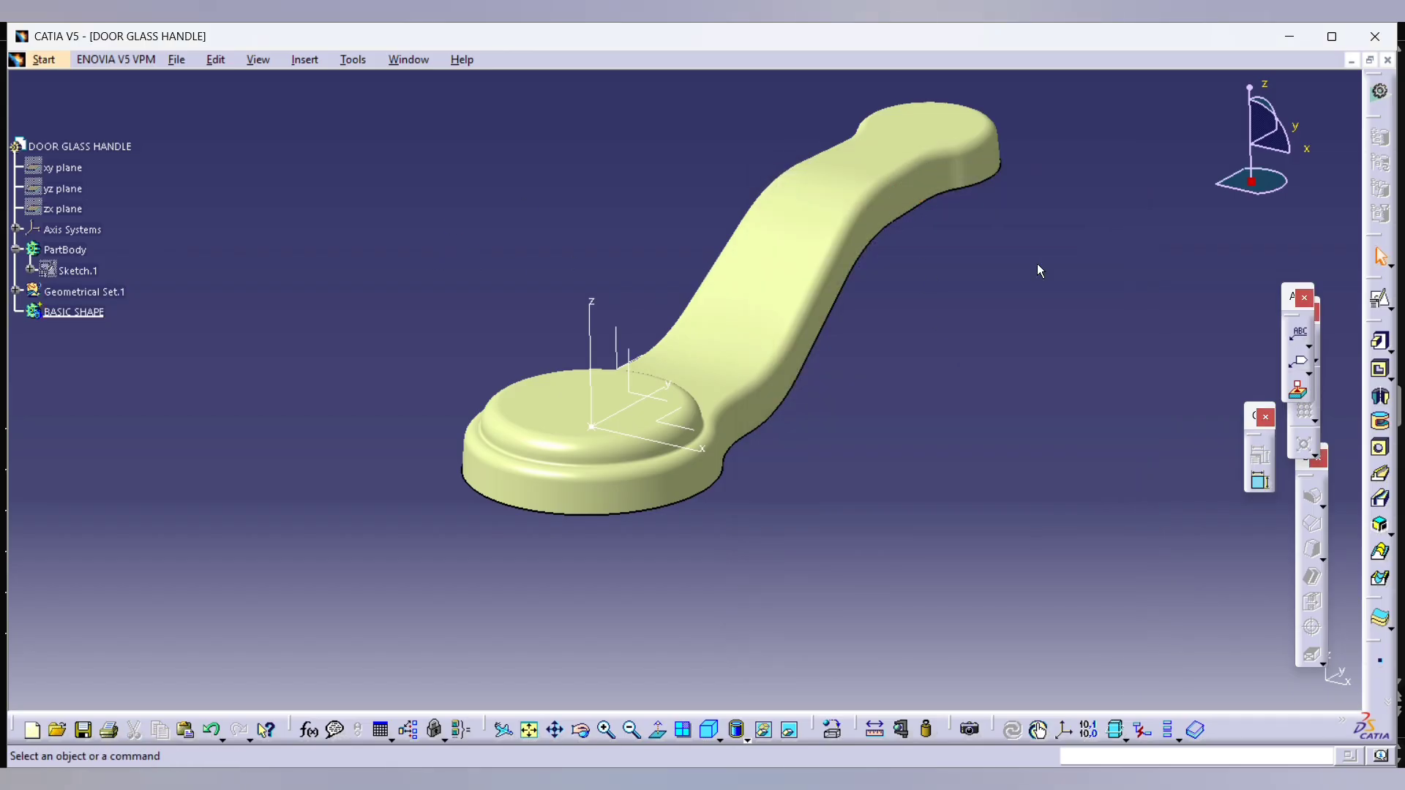
Step: Thicken the filleted handle surface inward with a first offset of 2 mm and a second offset of 0 mm
{"action": "left_click", "coordinate": [1380, 618]}
{"action": "left_click", "coordinate": [739, 386]}
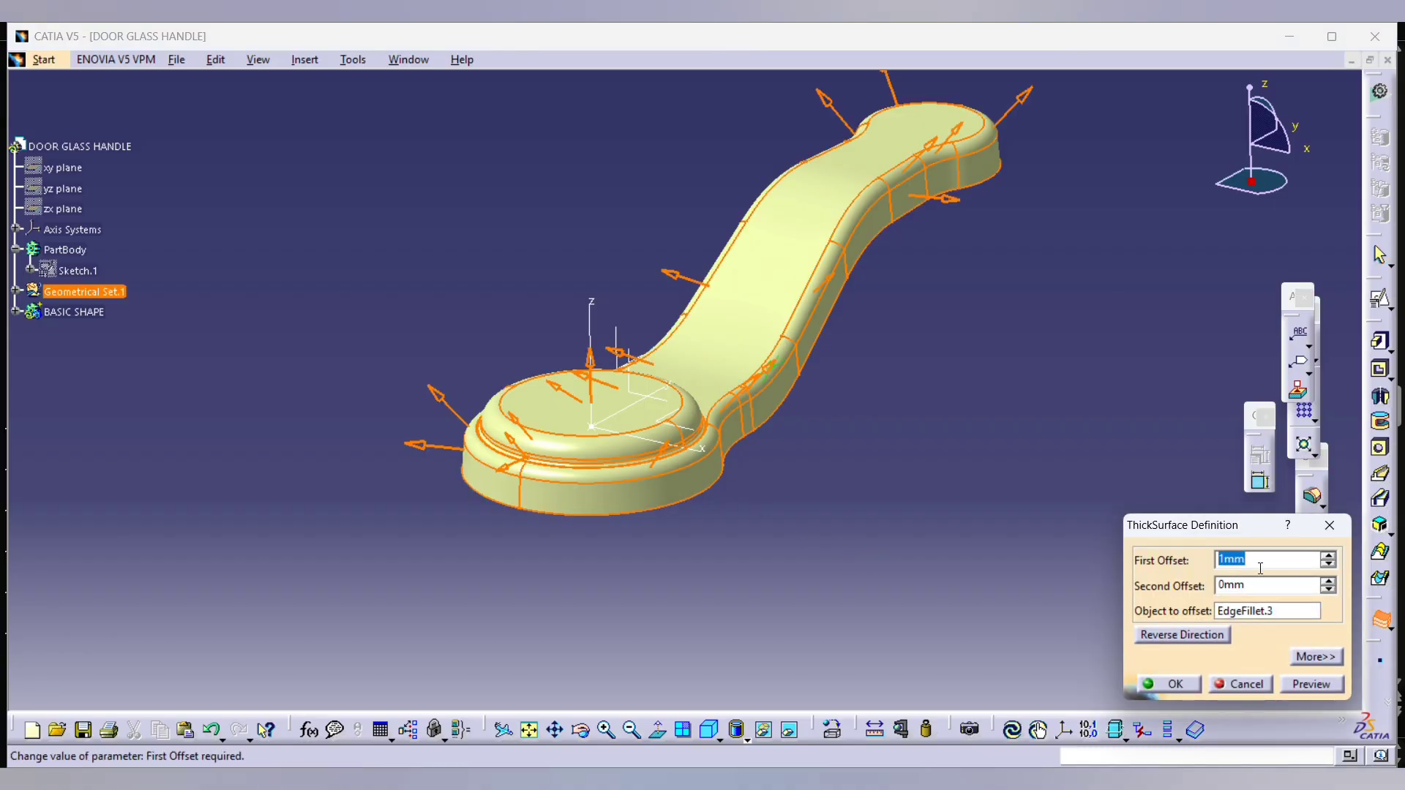
{"action": "type", "text": "2"}
{"action": "key", "text": "Return"}
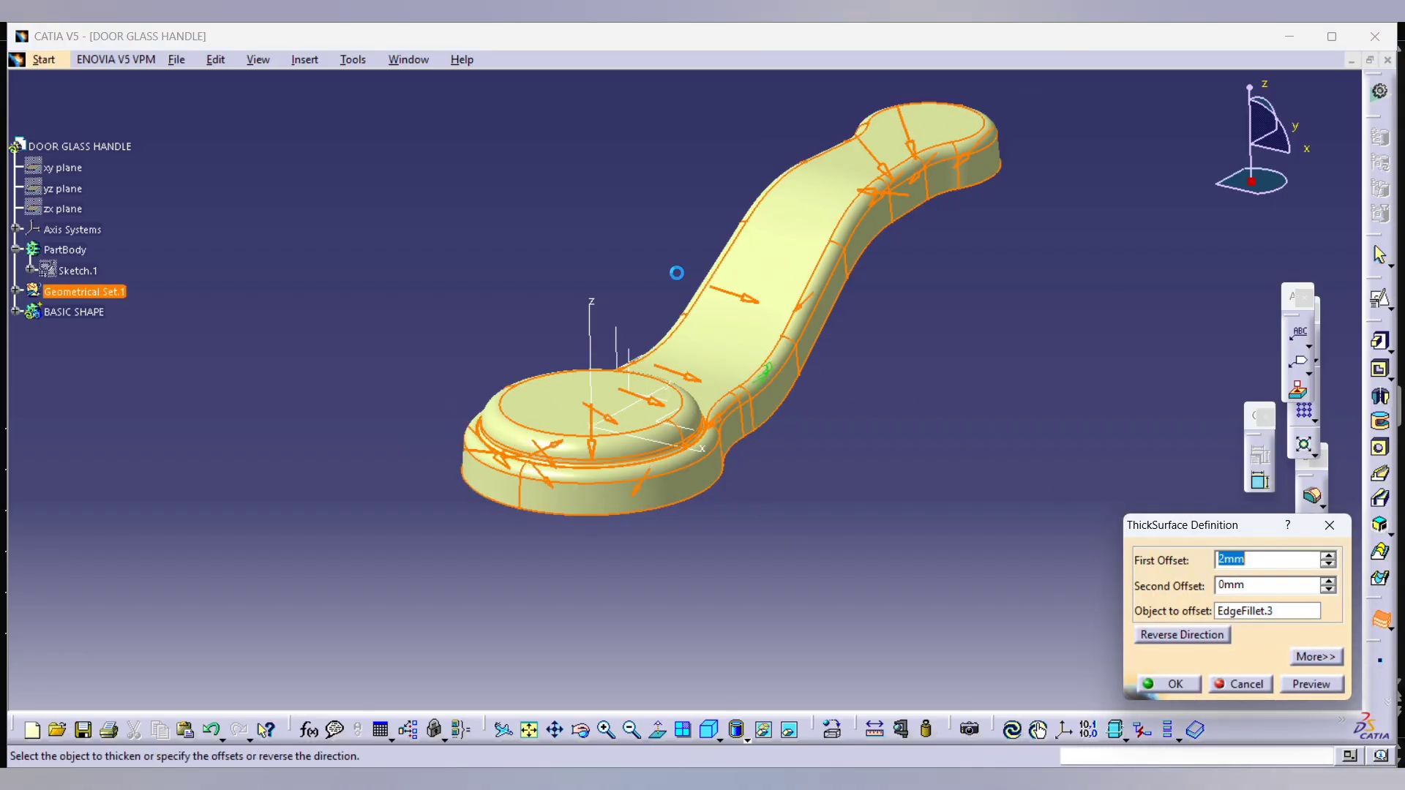
Step: Hide Geometrical Set.1 and define the BASIC SHAPE body as the work object
{"action": "right_click", "coordinate": [109, 292]}
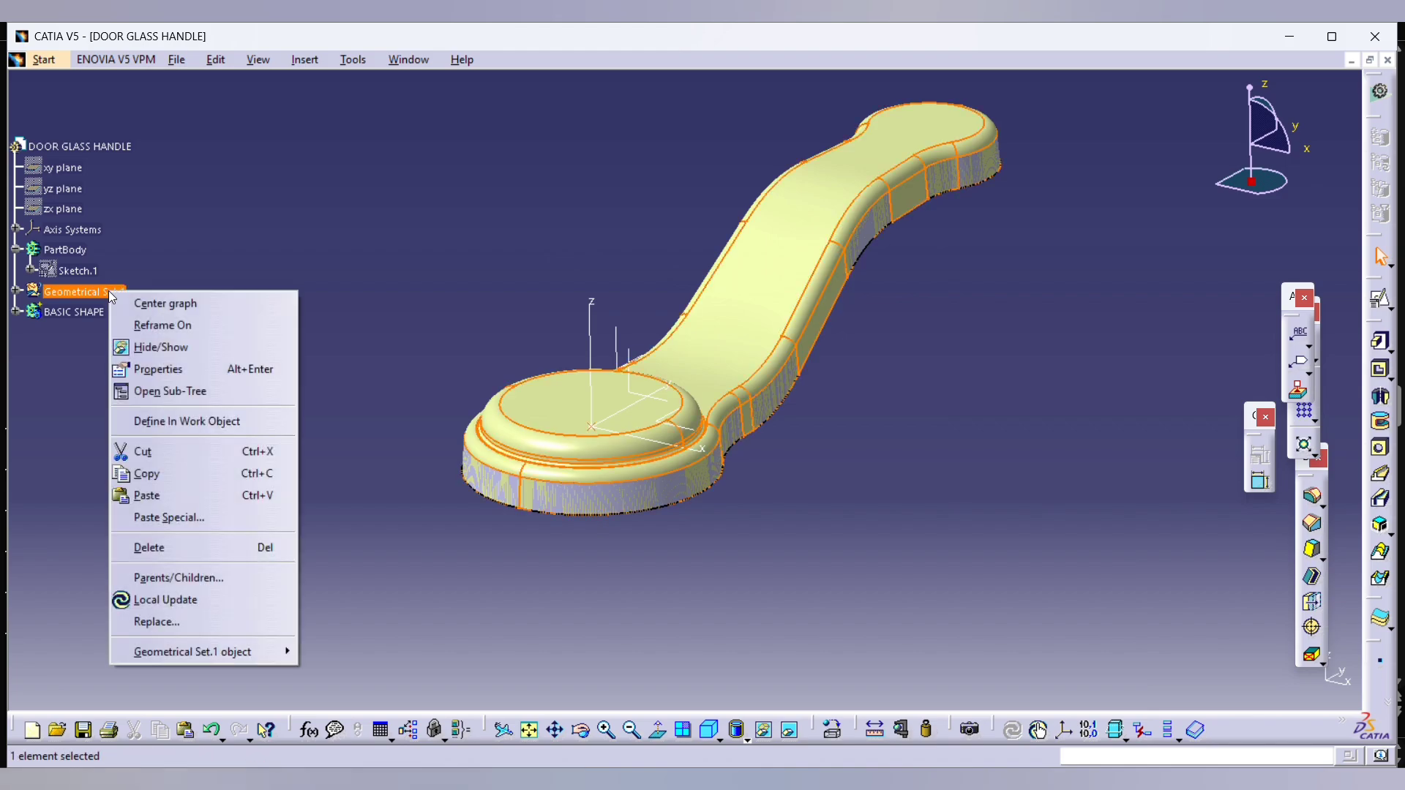
{"action": "left_click", "coordinate": [146, 345]}
{"action": "middle_click_drag", "start_coordinate": [708, 317], "coordinate": [421, 439]}
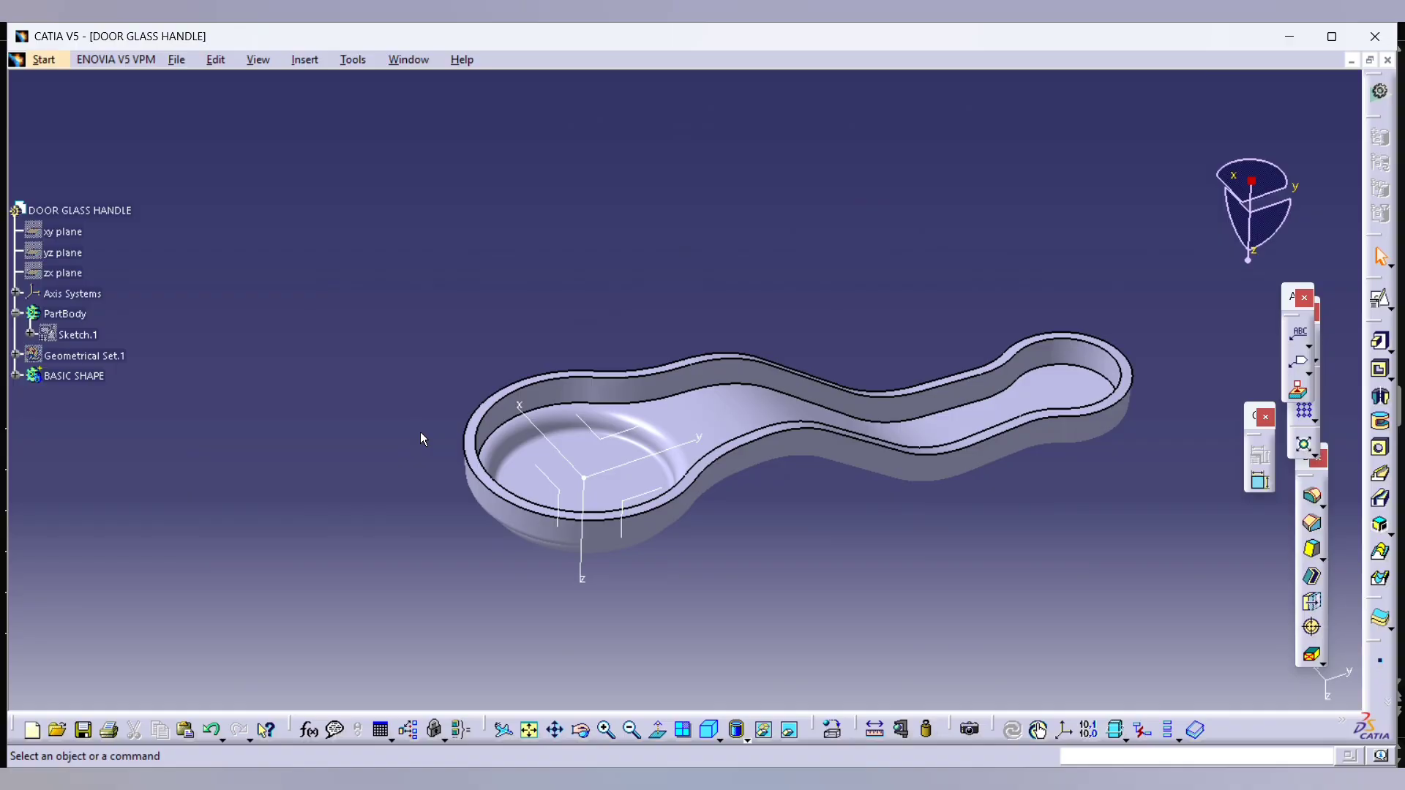
{"action": "right_click", "coordinate": [73, 376]}
{"action": "left_click", "coordinate": [176, 502]}
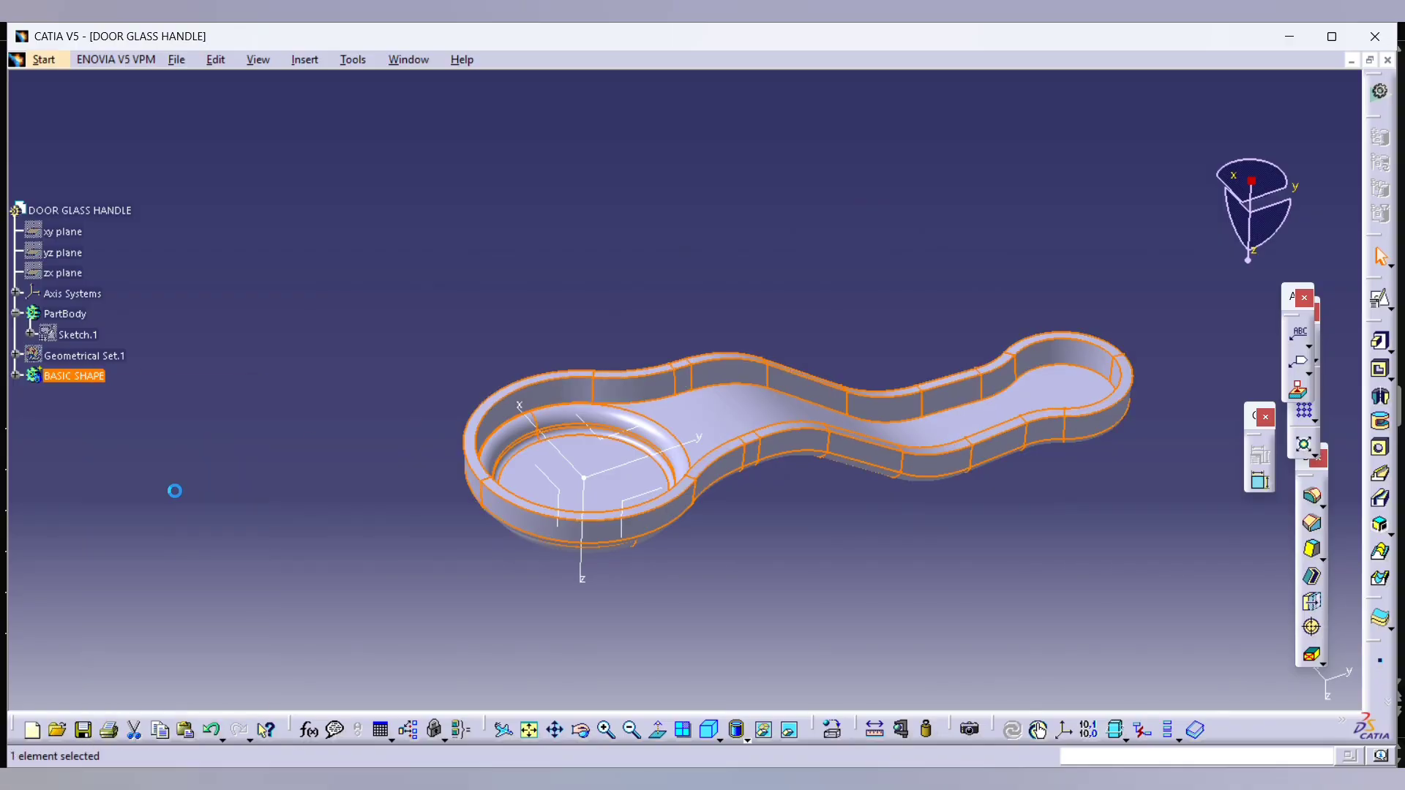
Step: Fillet the inner floor face of the thickened handle with a 0.5 mm radius using tangency selection
{"action": "left_click", "coordinate": [1312, 497]}
{"action": "left_click", "coordinate": [1051, 372]}
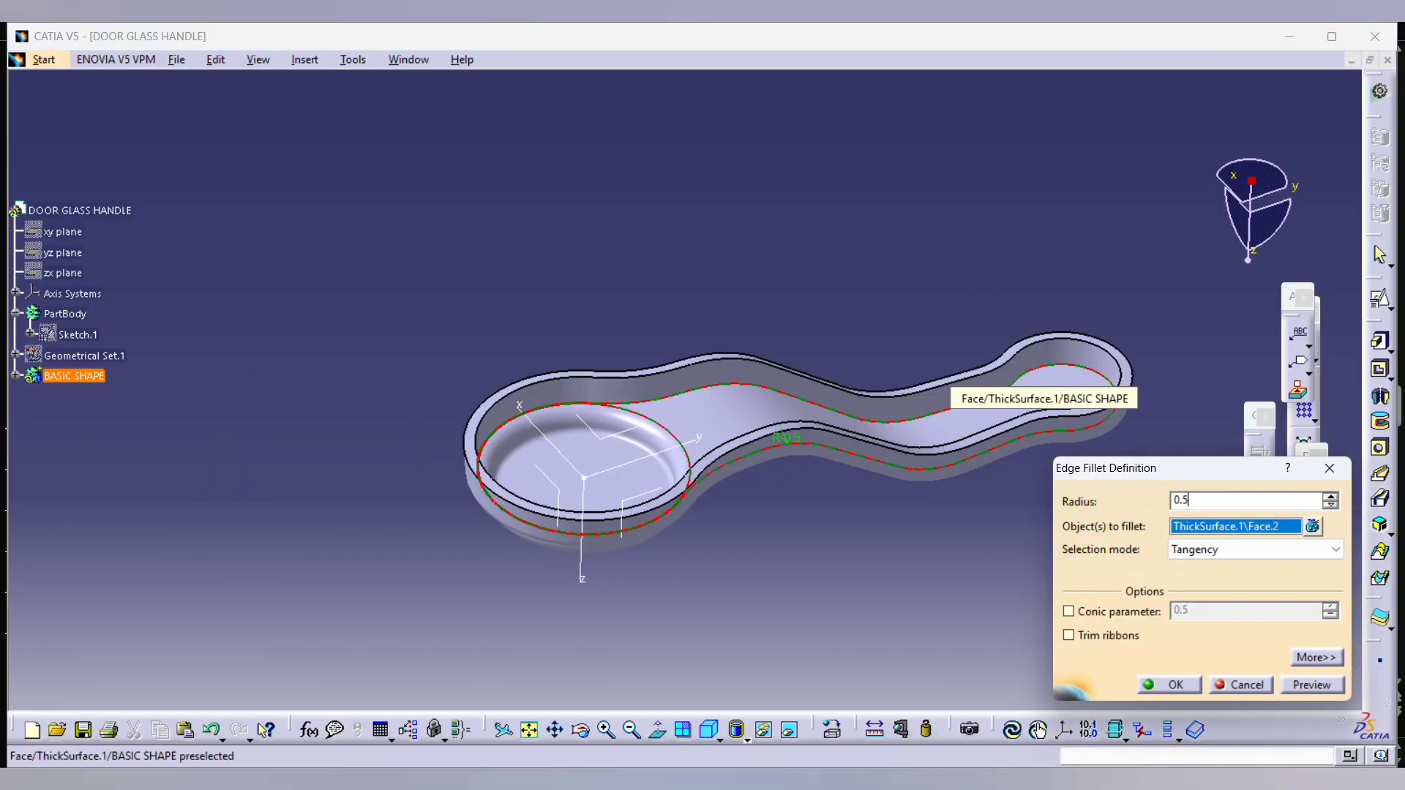
{"action": "key", "text": "Return"}
{"action": "middle_click_drag", "start_coordinate": [515, 313], "coordinate": [761, 464]}
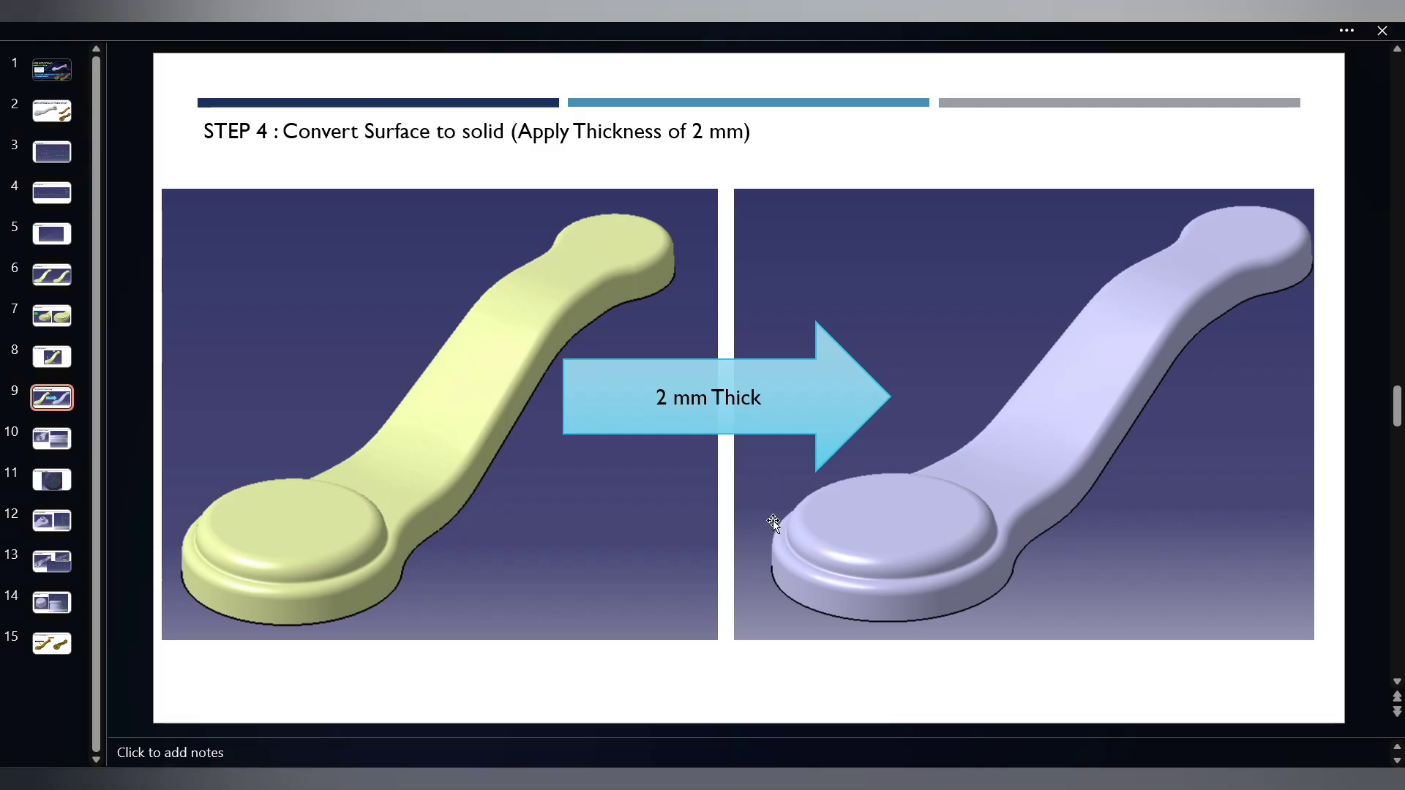
Step: Advance to the Step 5 snap feature slide, then create a positioned sketch on the yz plane with the part cut by the sketch plane
{"action": "scroll", "coordinate": [555, 441], "scroll_direction": "down", "scroll_amount": 1}
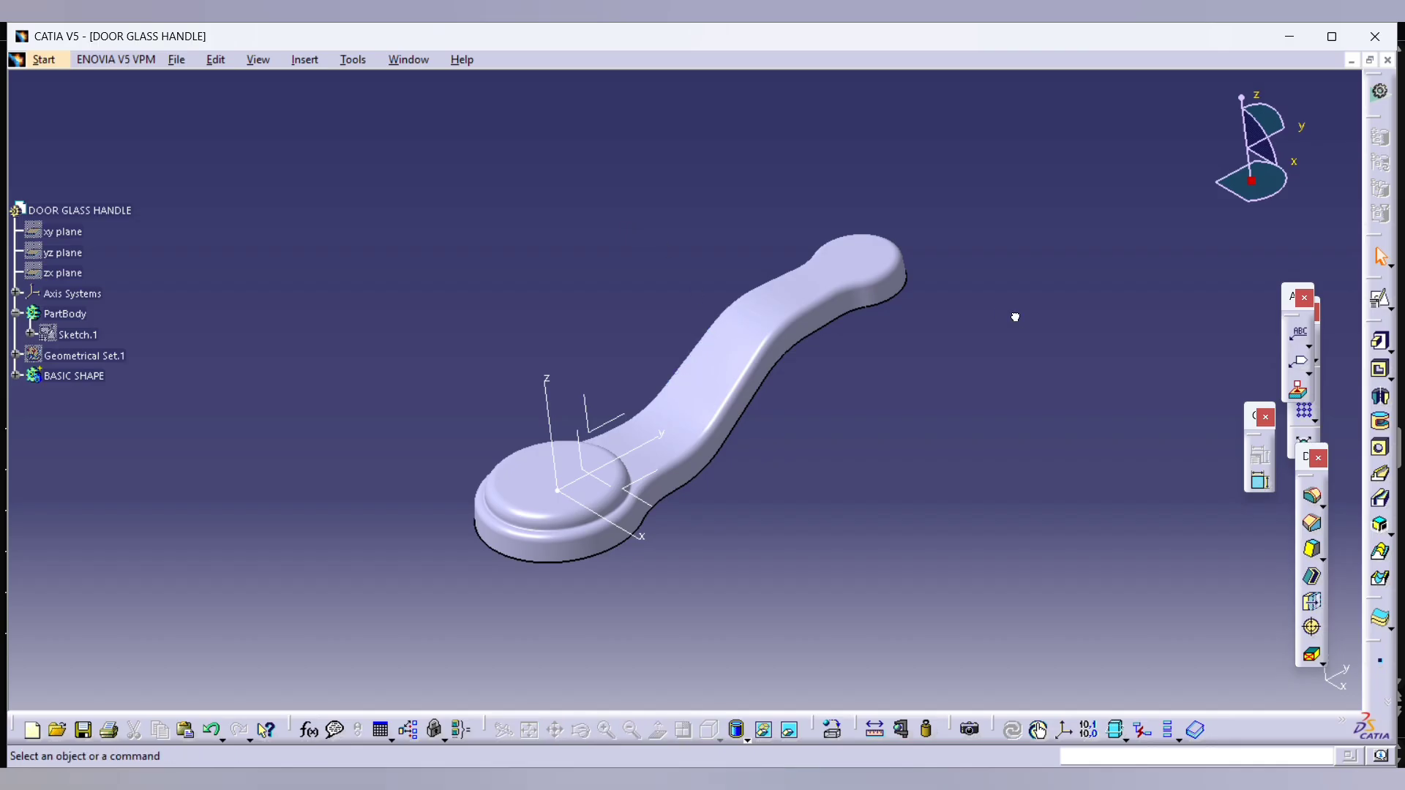
{"action": "left_click", "coordinate": [1379, 299]}
{"action": "left_click", "coordinate": [593, 419]}
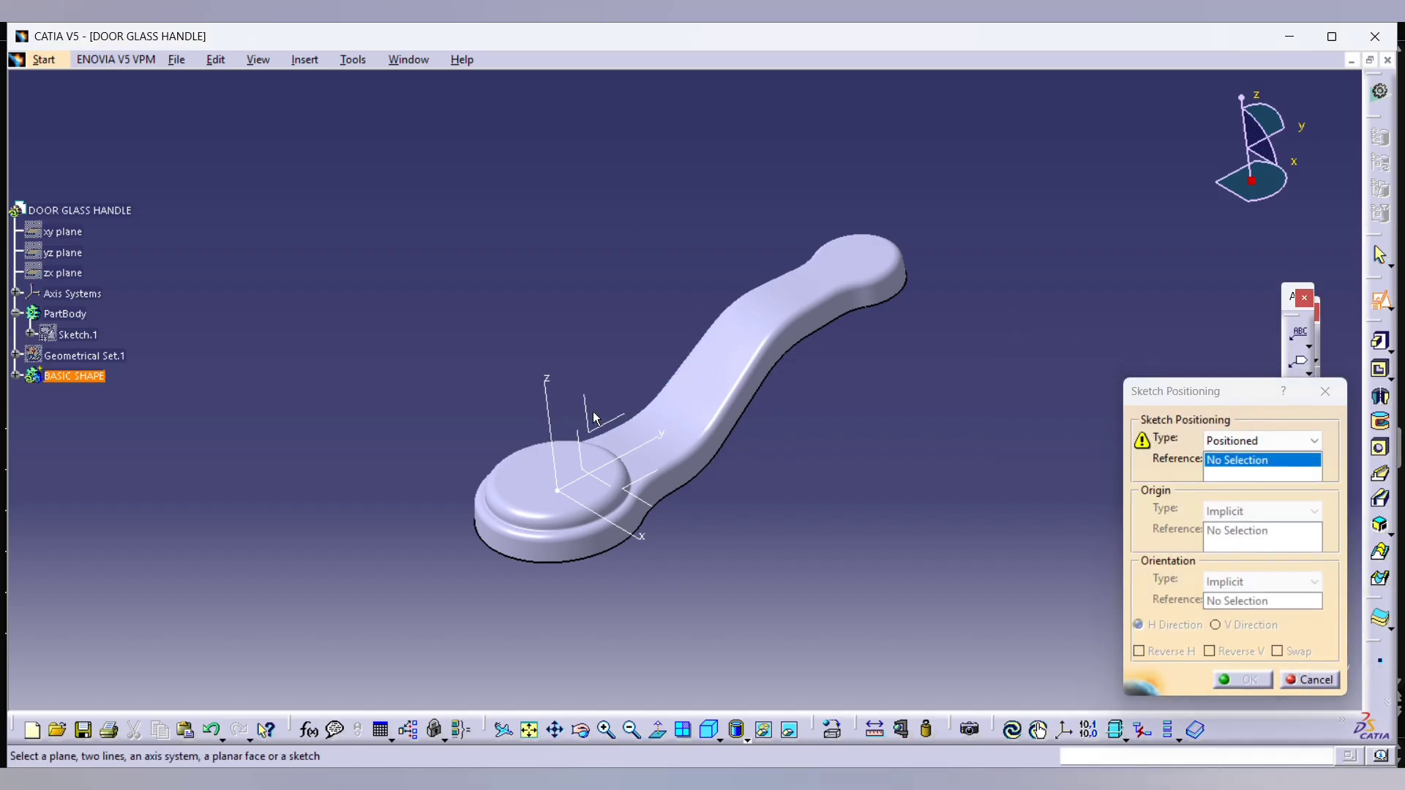
{"action": "left_click", "coordinate": [1244, 680]}
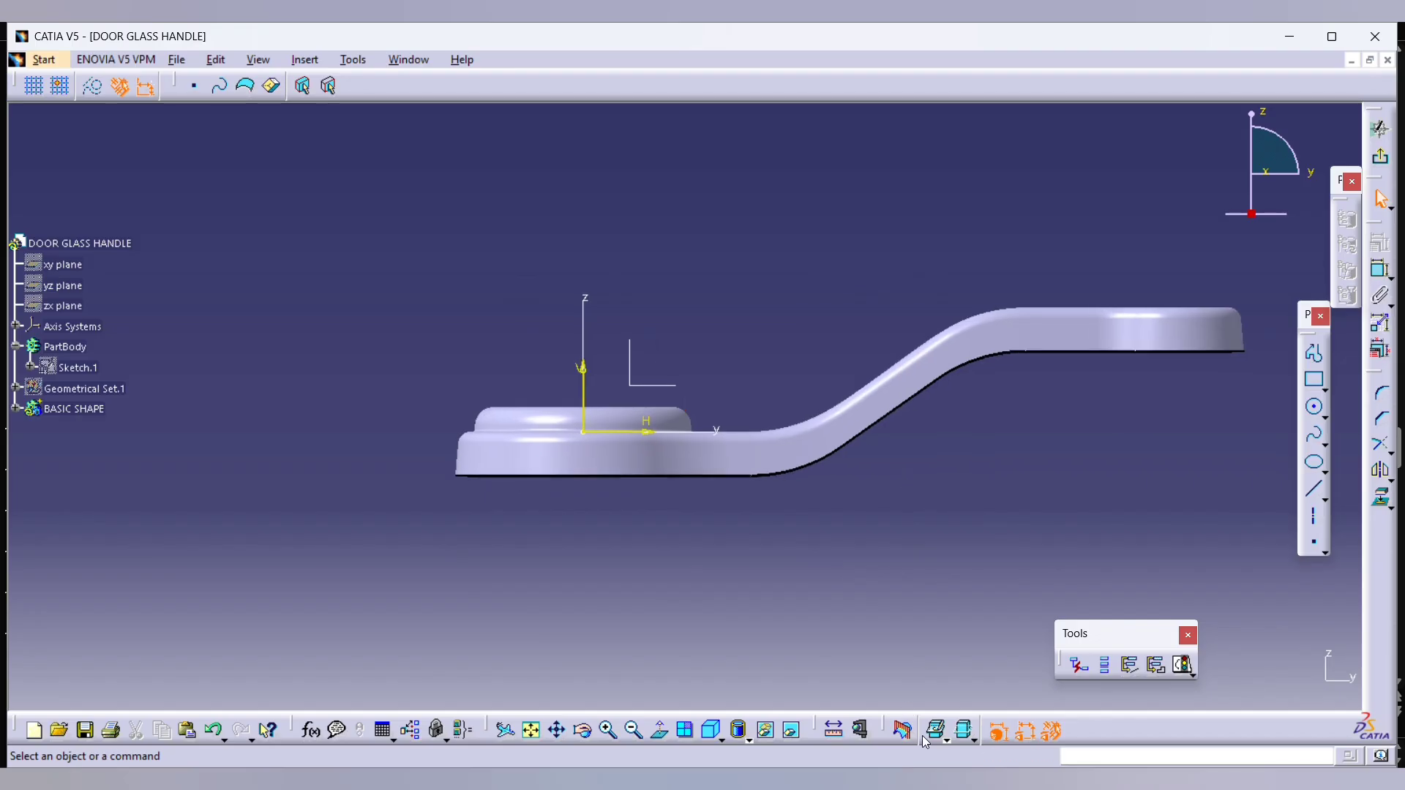
{"action": "left_click", "coordinate": [904, 731]}
Step: Examine the snap feature profile and its dimensions on the Step 5 slide, comparing them with the sectioned handle viewed normal to the sketch
{"action": "key", "text": "alt+Tab"}
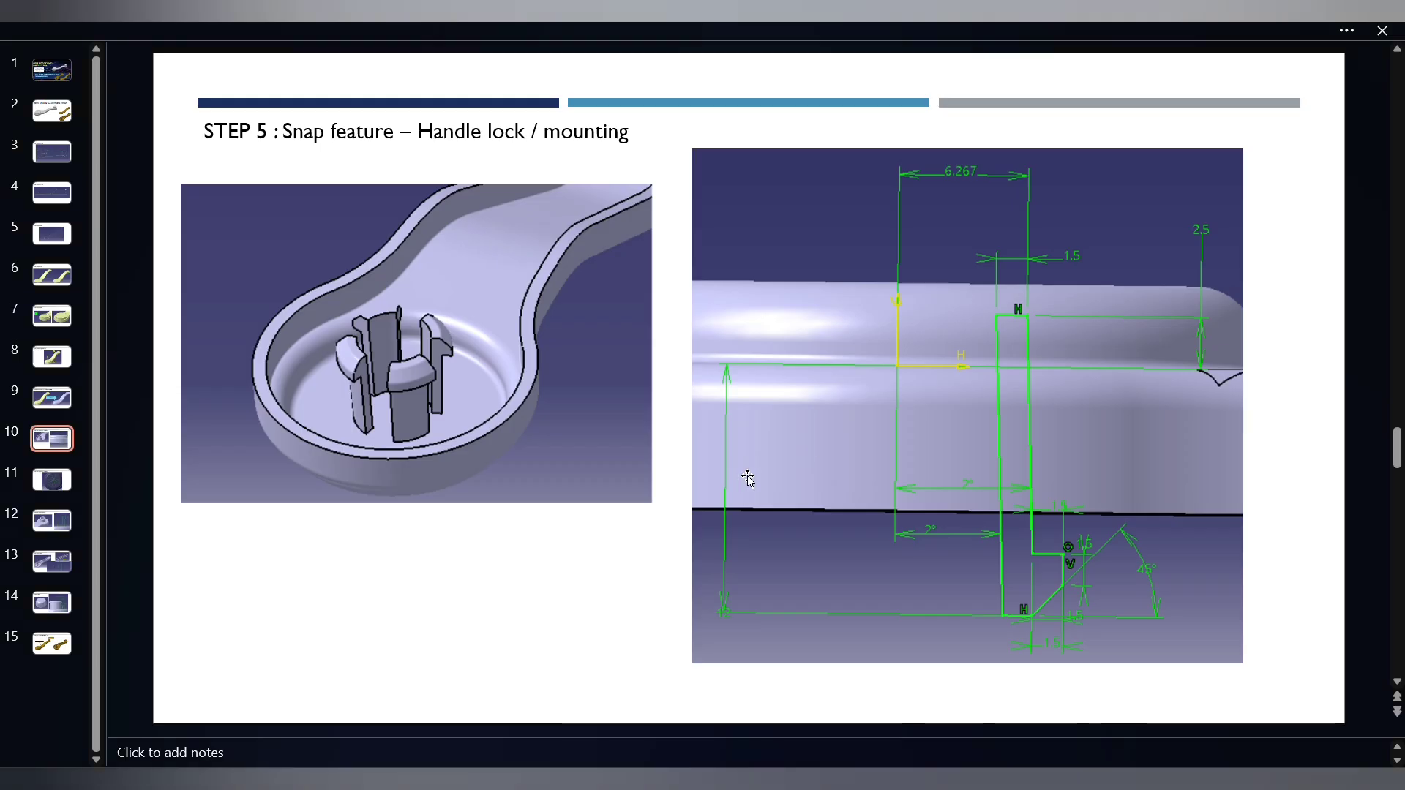
{"action": "key", "text": "alt+Tab"}
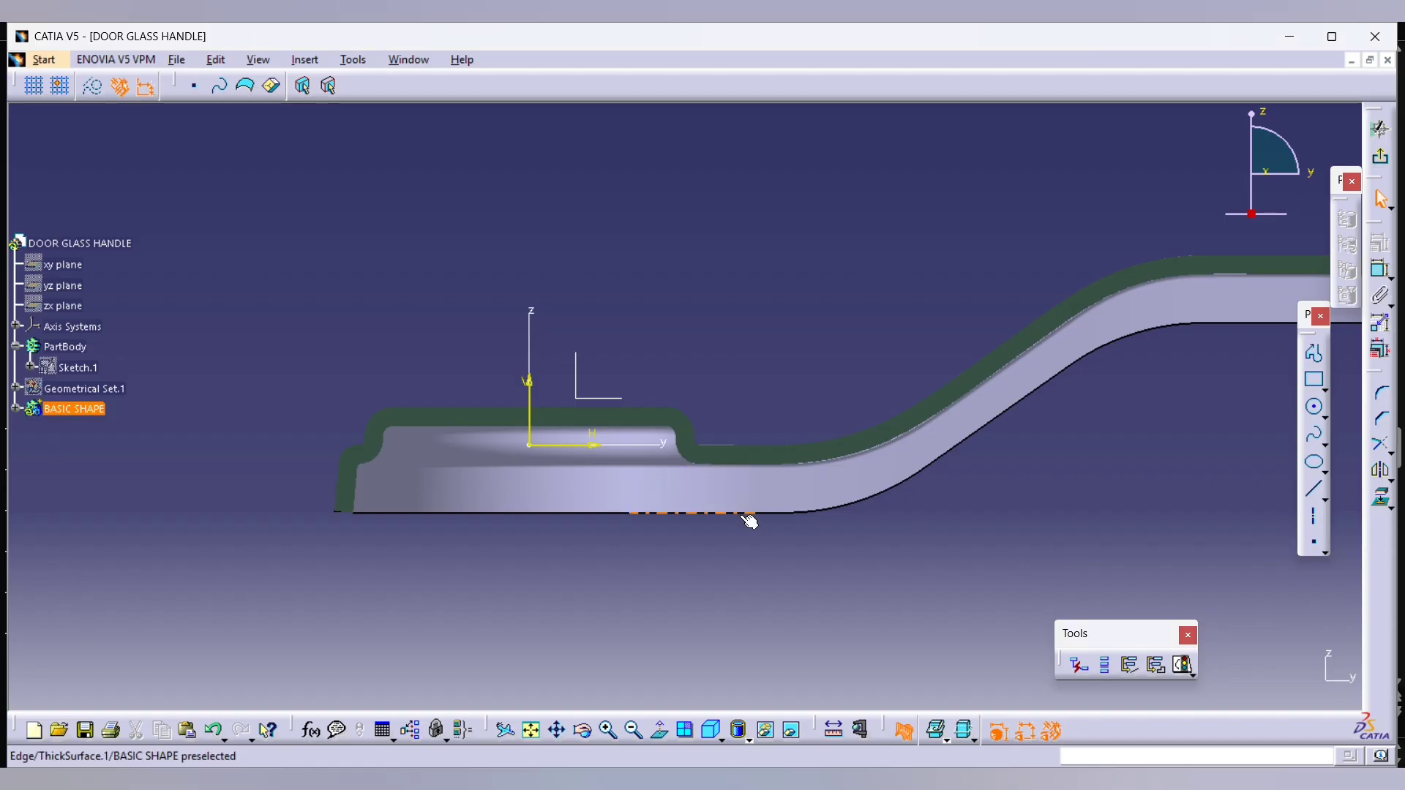
{"action": "mouse_move", "coordinate": [749, 517]}
{"action": "middle_mouse_down"}
{"action": "mouse_move", "coordinate": [753, 422]}
{"action": "mouse_move", "coordinate": [838, 352]}
{"action": "mouse_move", "coordinate": [851, 431]}
{"action": "middle_mouse_up"}
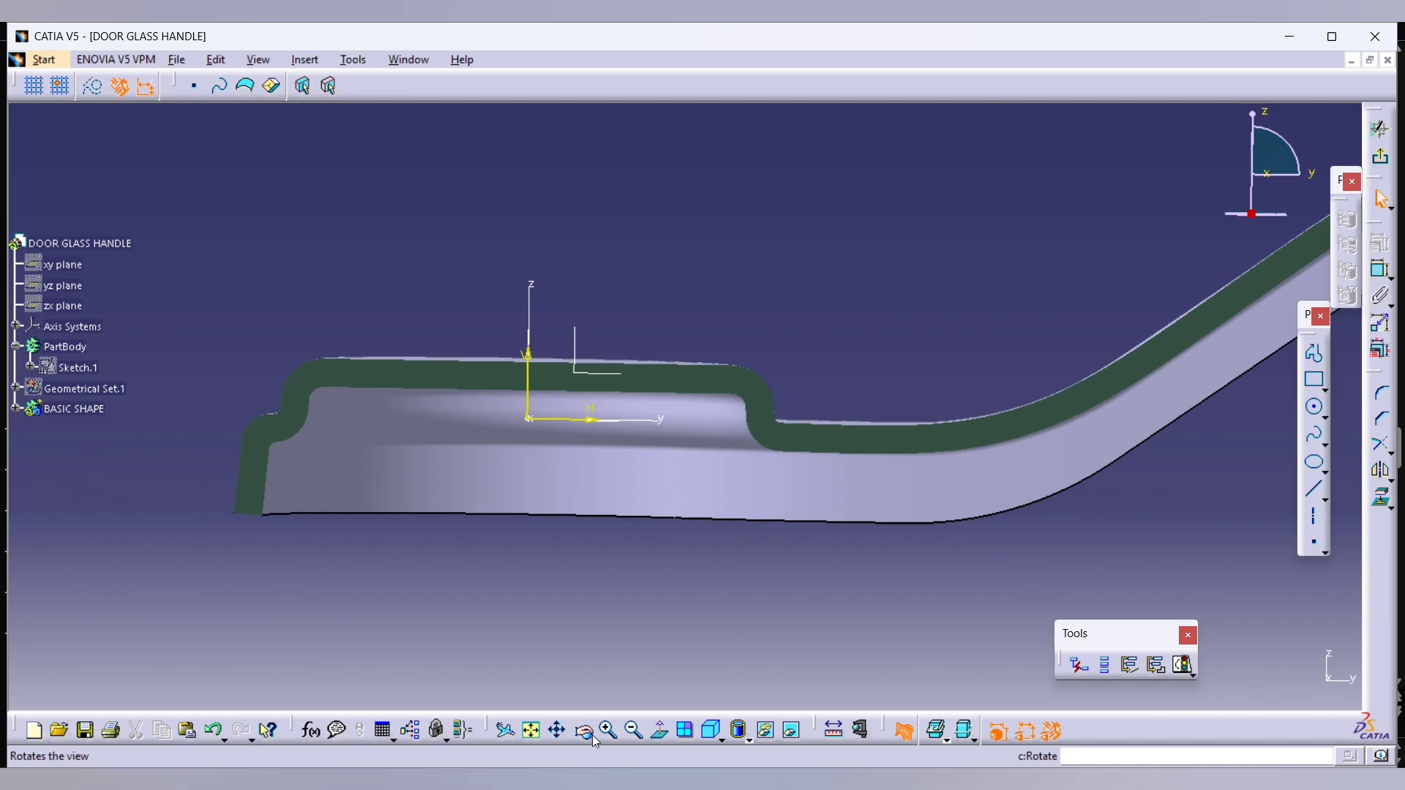
{"action": "left_click", "coordinate": [531, 730]}
{"action": "left_click", "coordinate": [659, 730]}
{"action": "middle_click_drag", "start_coordinate": [678, 689], "coordinate": [881, 346]}
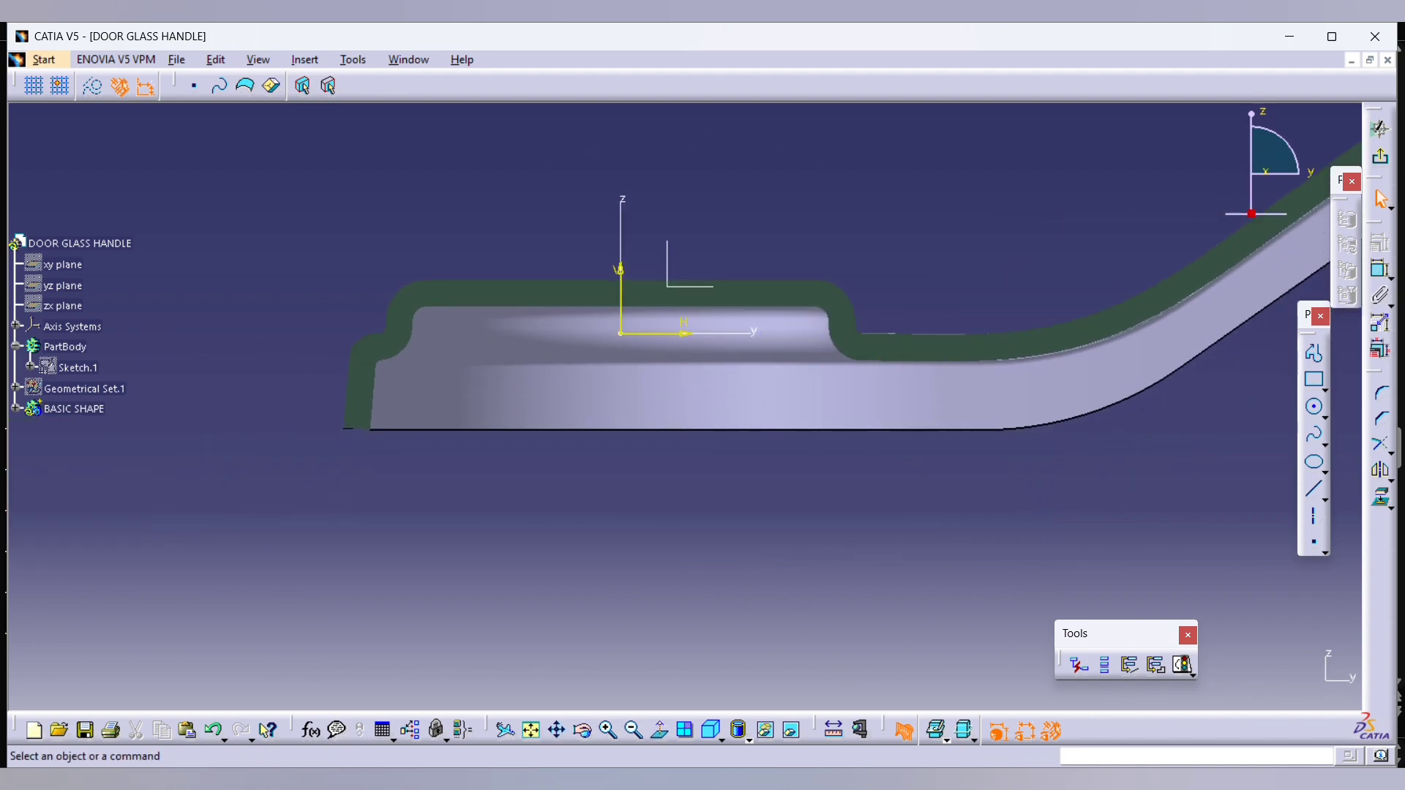
{"action": "key", "text": "alt+Tab"}
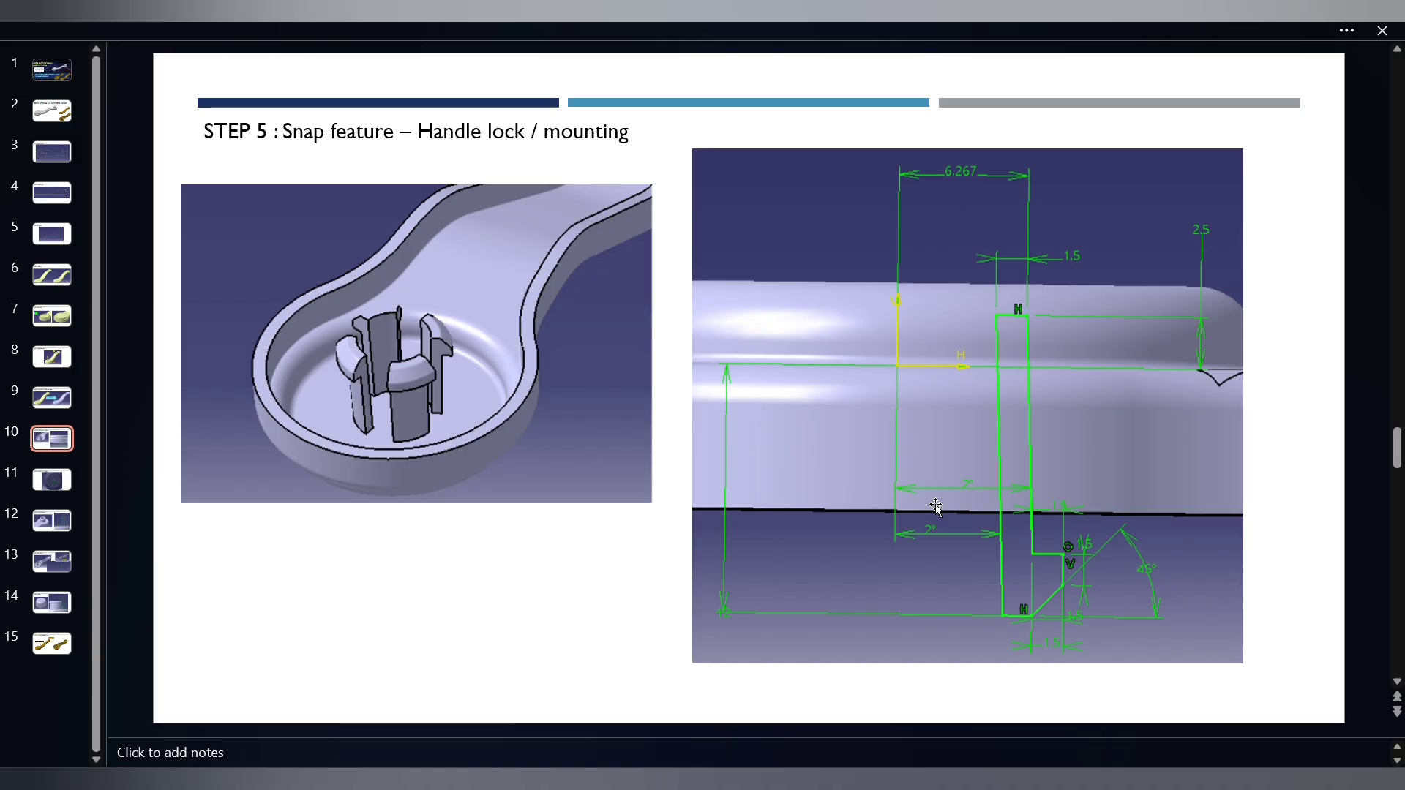
{"action": "key", "text": "alt+Tab"}
{"action": "key", "text": "alt+Tab"}
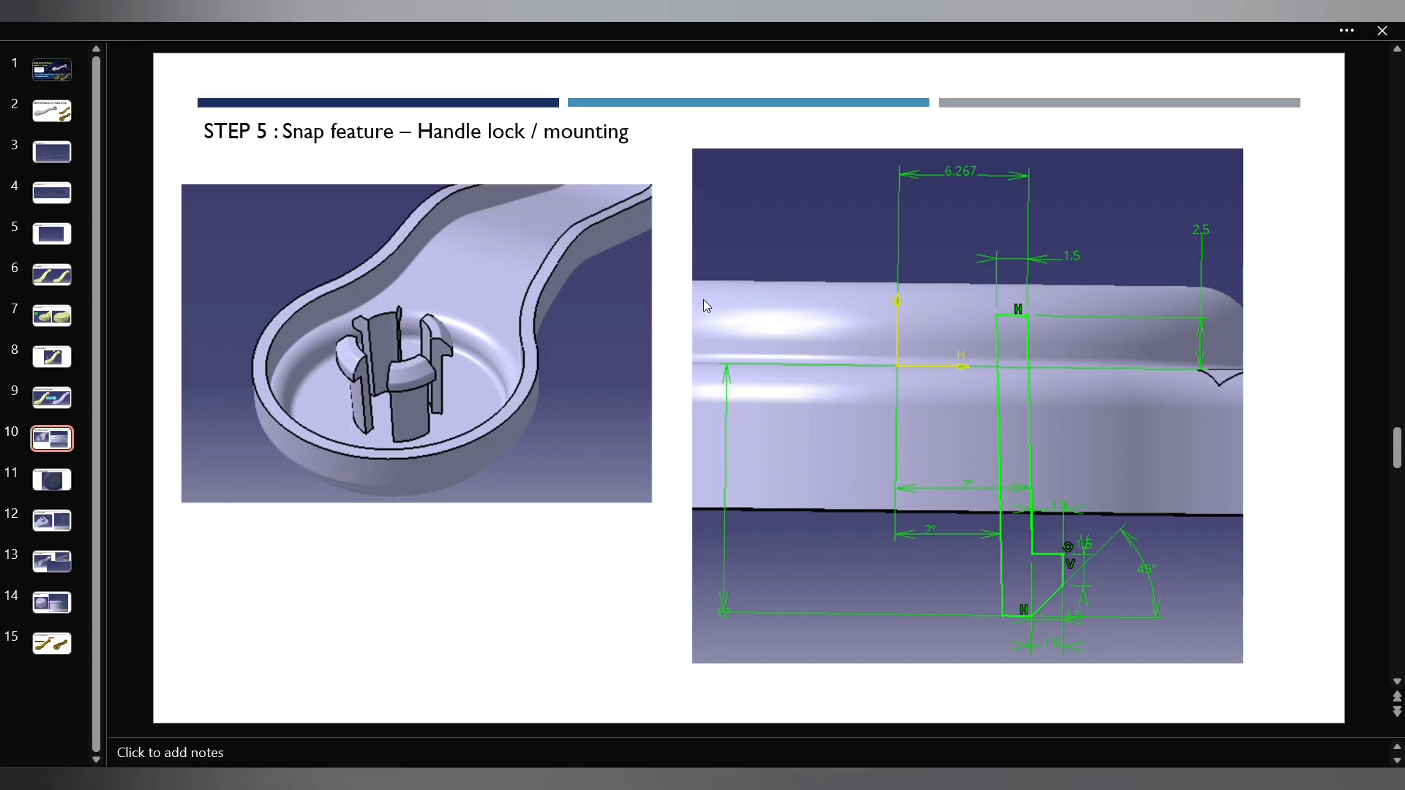
{"action": "key", "text": "alt+Tab"}
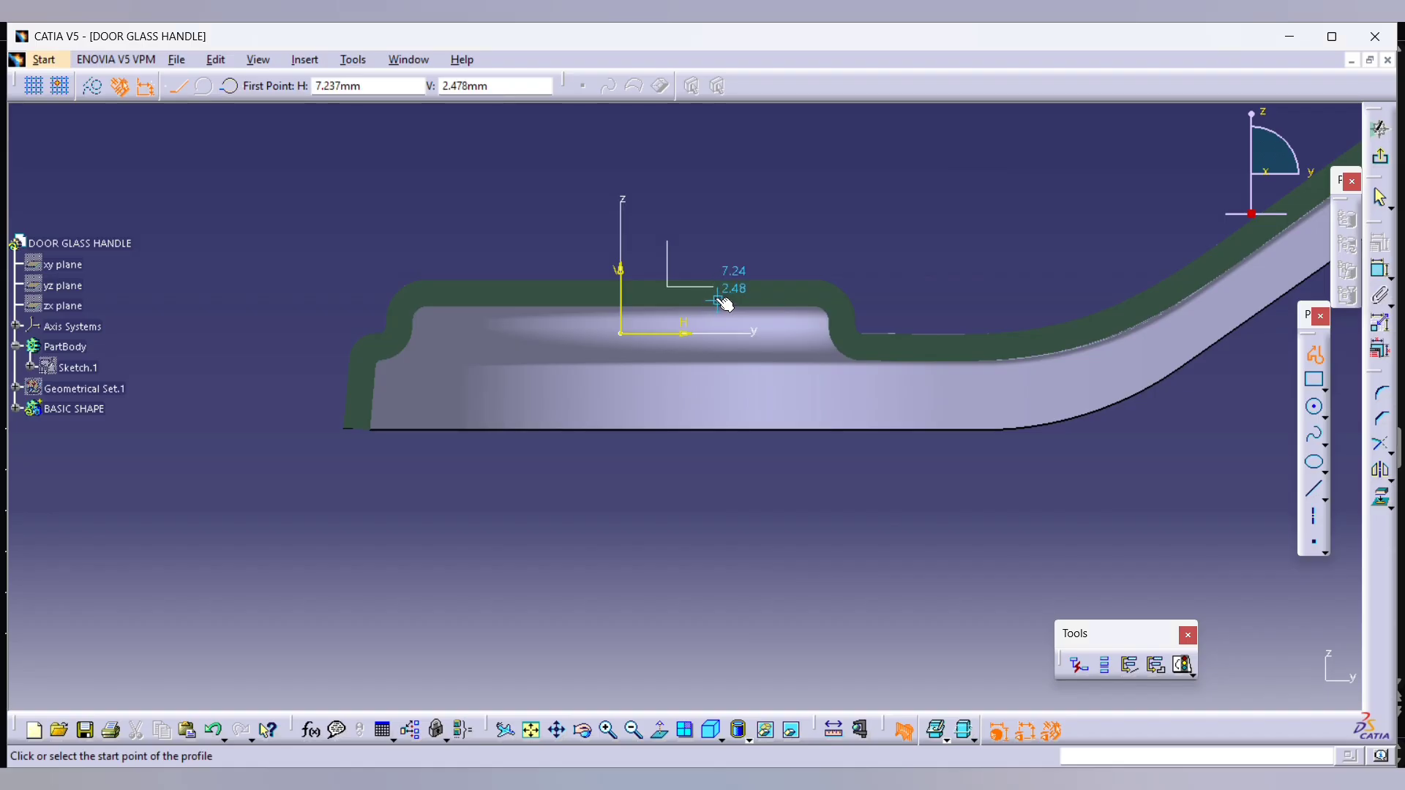
Step: Sketch a short horizontal line inside the boss's upper wall, continuing into a slanted line about 17.7 mm long running down past the handle's lower edge
{"action": "left_click", "coordinate": [723, 301]}
{"action": "left_click", "coordinate": [737, 297]}
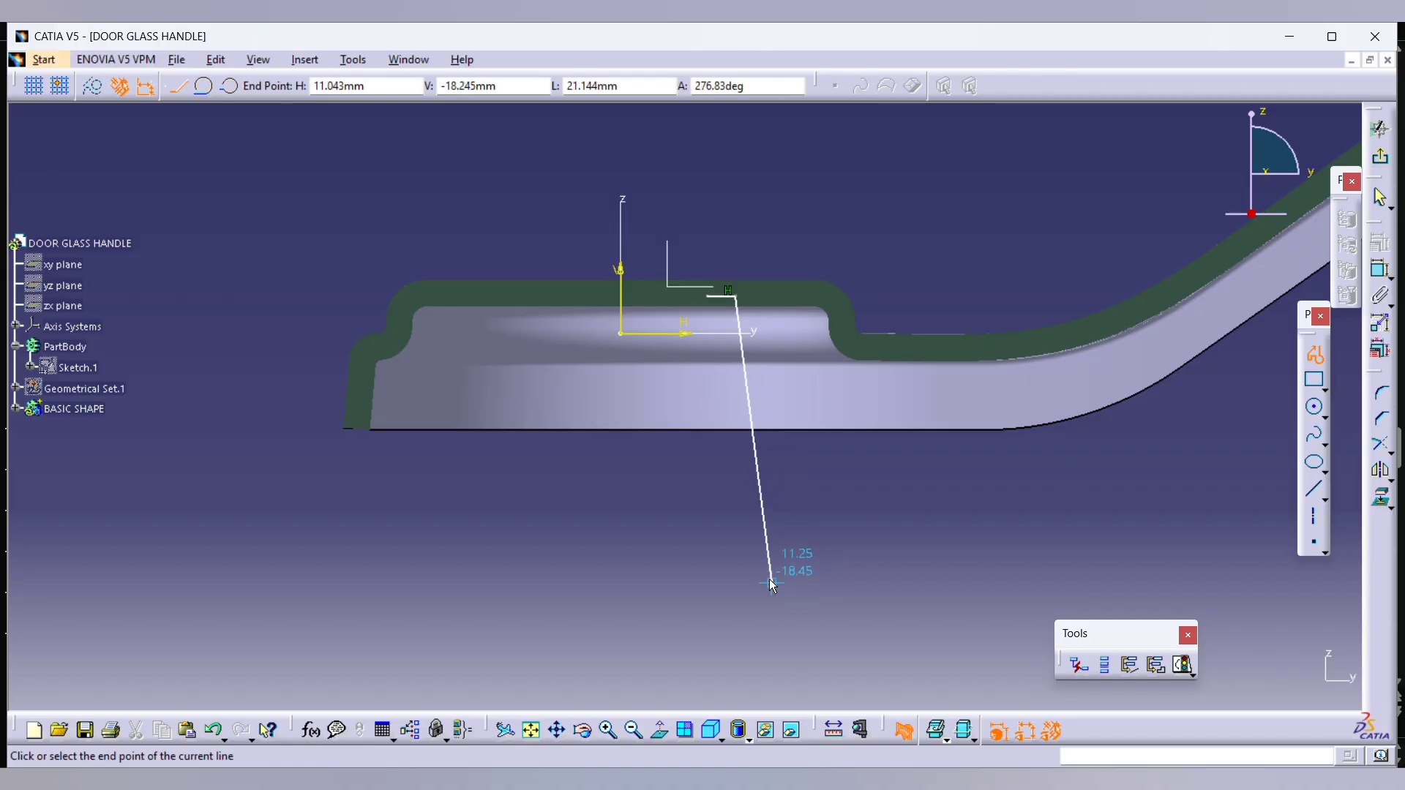
{"action": "key", "text": "alt+Tab"}
{"action": "key", "text": "alt+Tab"}
{"action": "middle_click_drag", "start_coordinate": [755, 536], "coordinate": [756, 536]}
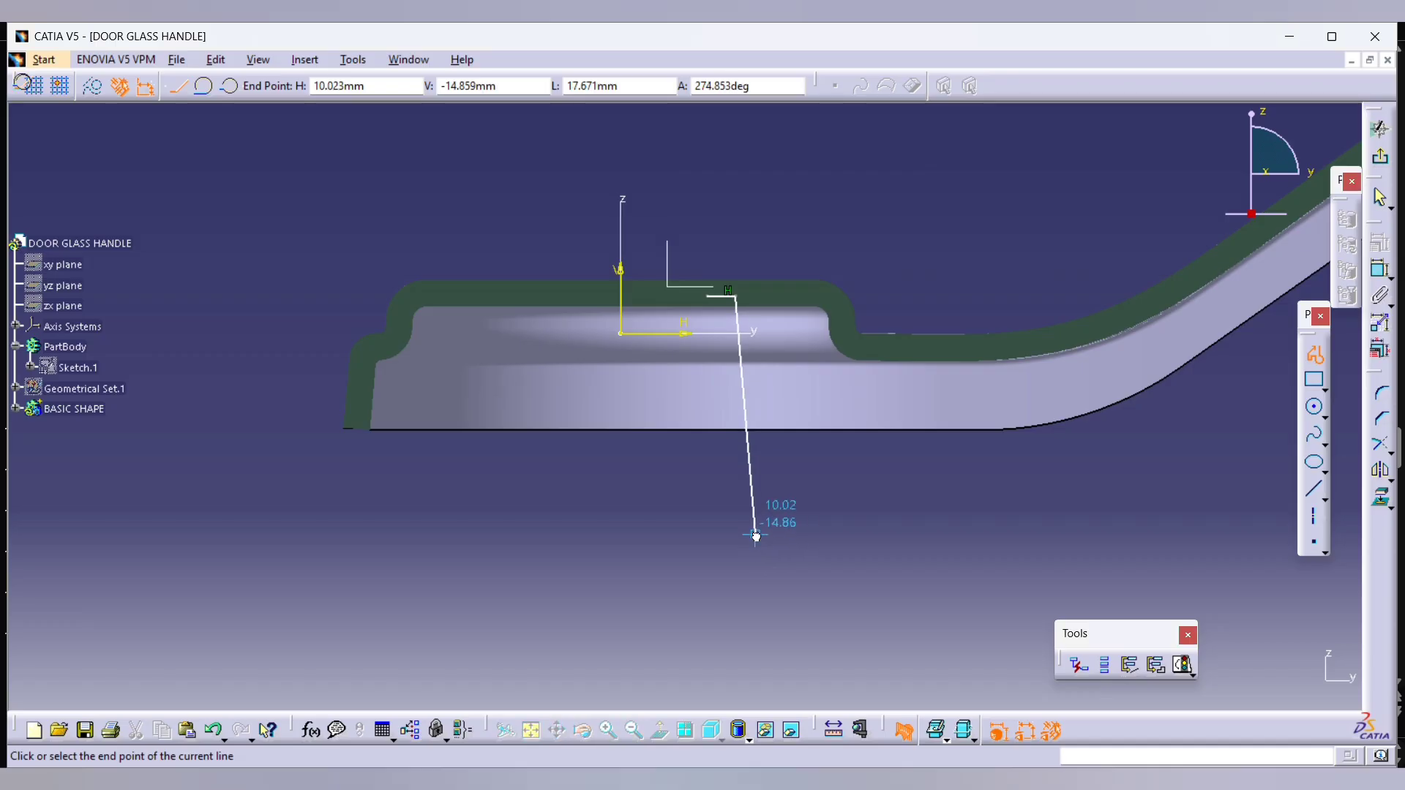
{"action": "double_click", "coordinate": [755, 535]}
{"action": "middle_click_drag", "start_coordinate": [864, 496], "coordinate": [913, 398]}
Step: Dimension the vertical distance between the sketch's horizontal axis and the short line
{"action": "left_click", "coordinate": [1378, 271]}
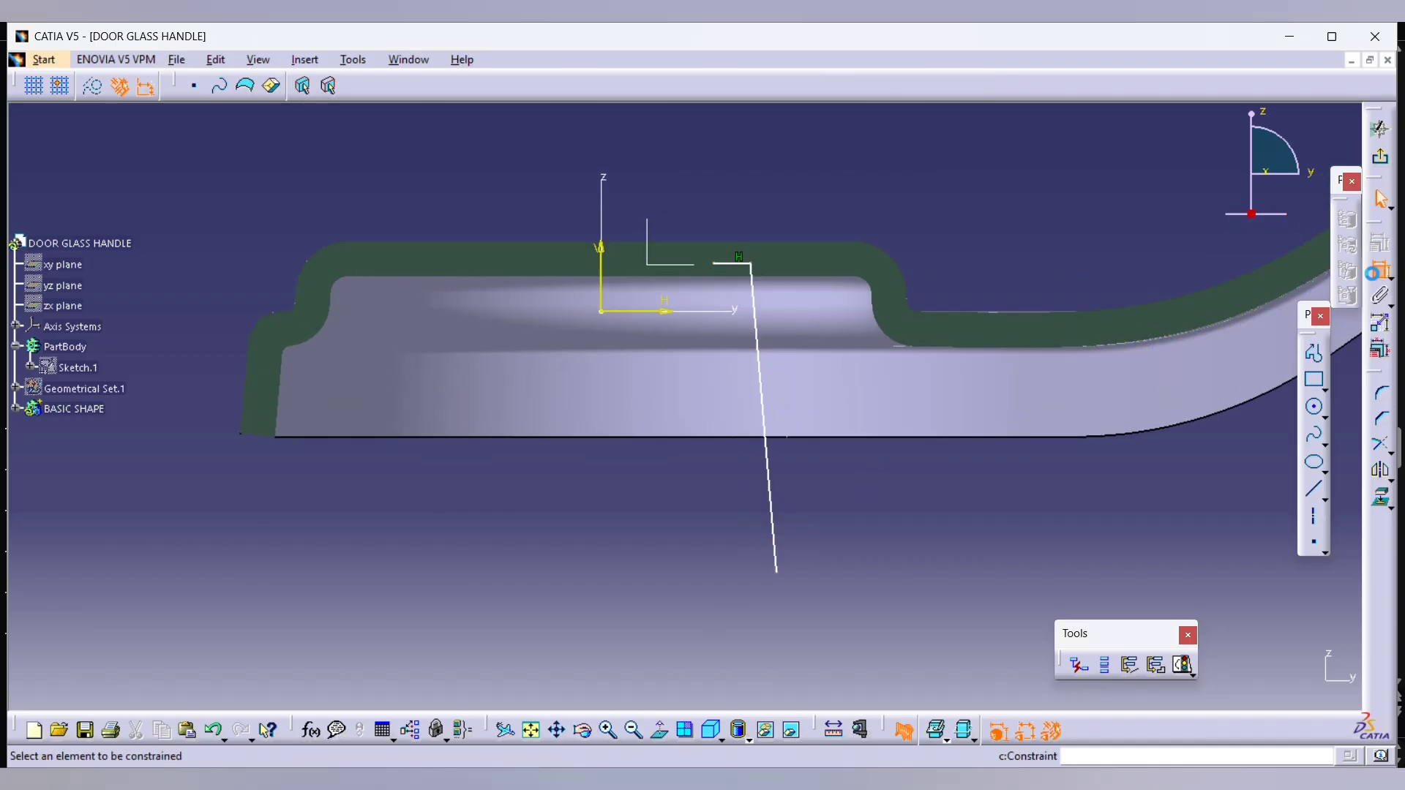
{"action": "left_click", "coordinate": [668, 311]}
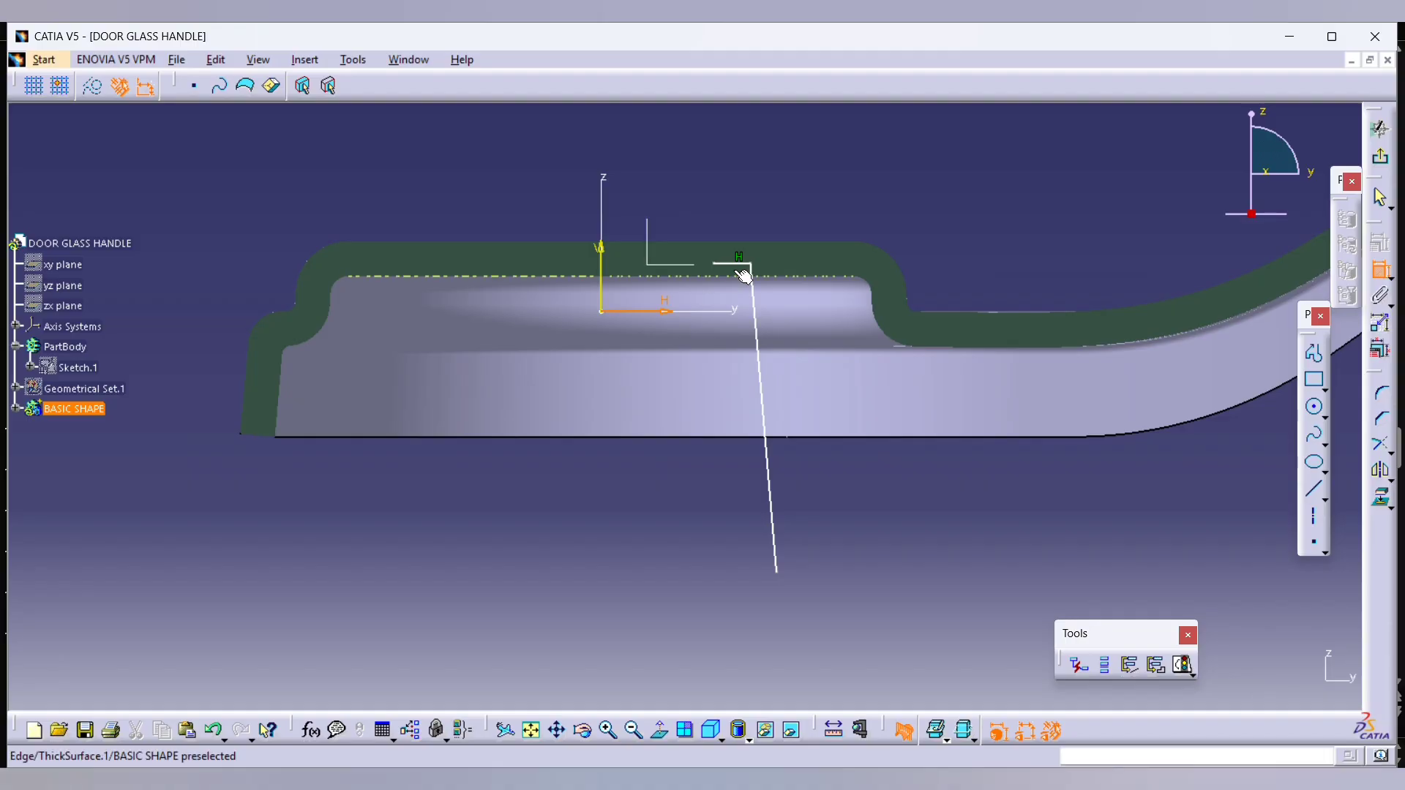
{"action": "left_click", "coordinate": [443, 195]}
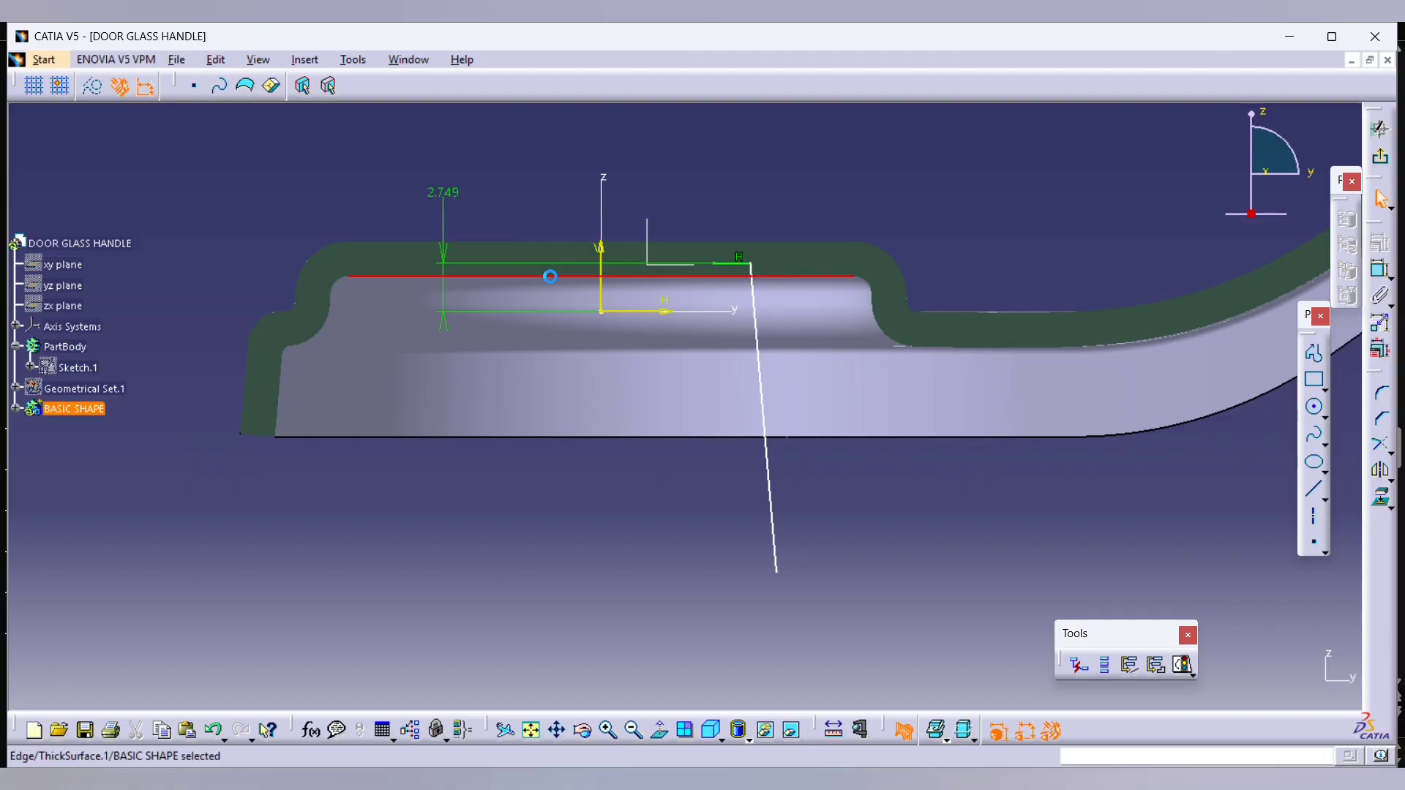
Step: Project the boss's inner upper edge into the sketch and convert it to a construction element
{"action": "left_click", "coordinate": [1381, 498]}
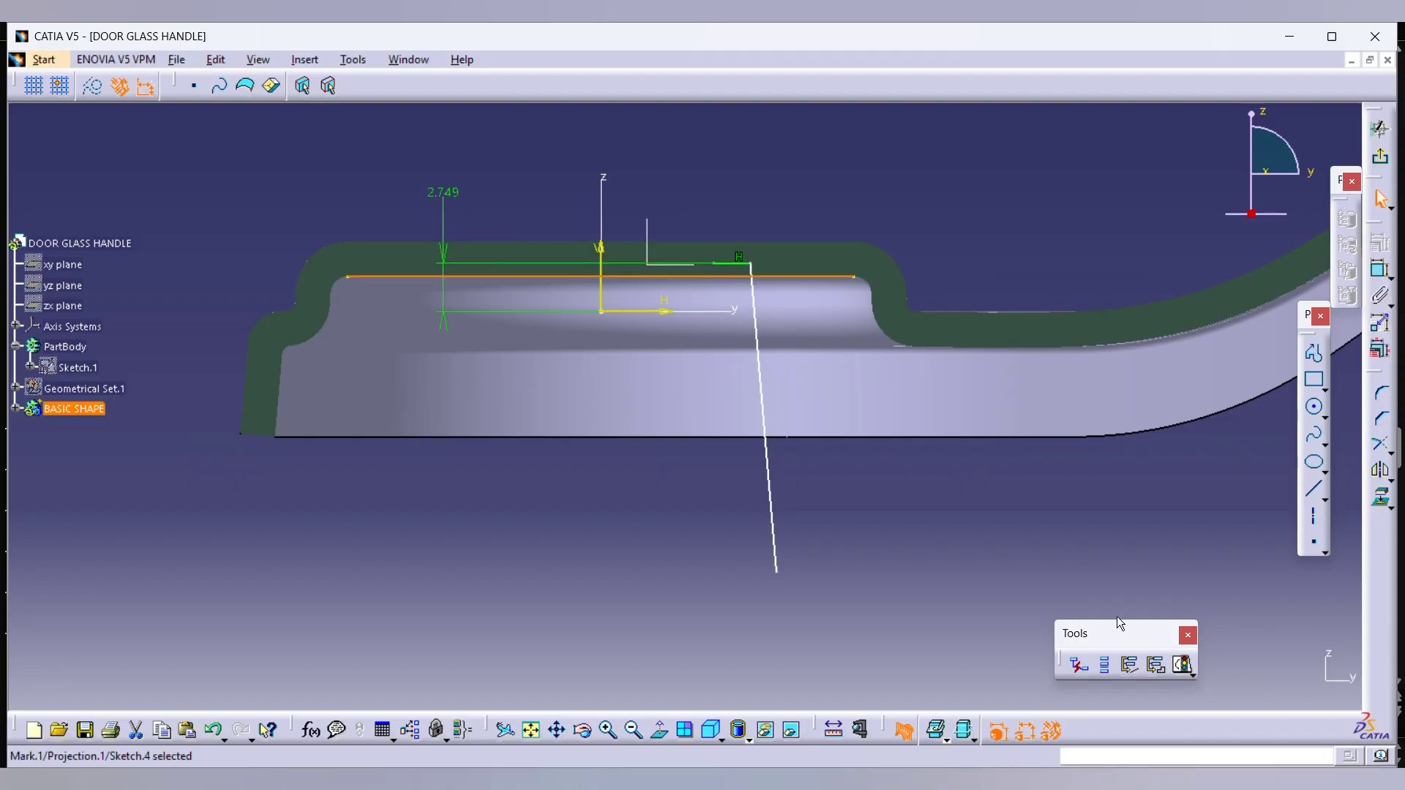
{"action": "left_click", "coordinate": [92, 86]}
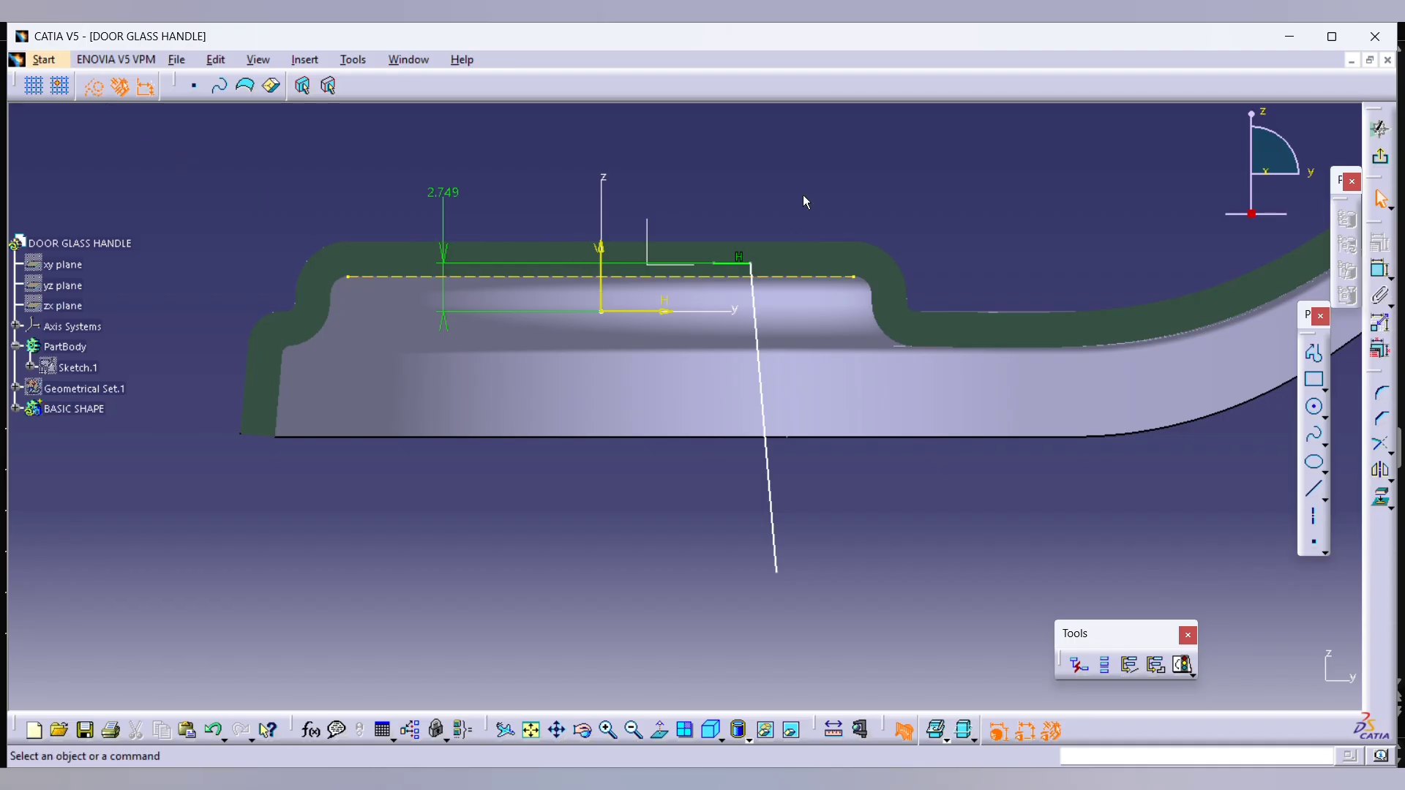
{"action": "left_click", "coordinate": [94, 87]}
Step: Make the short line coincident with the projected edge and delete the vertical distance dimension
{"action": "left_click", "coordinate": [1380, 269]}
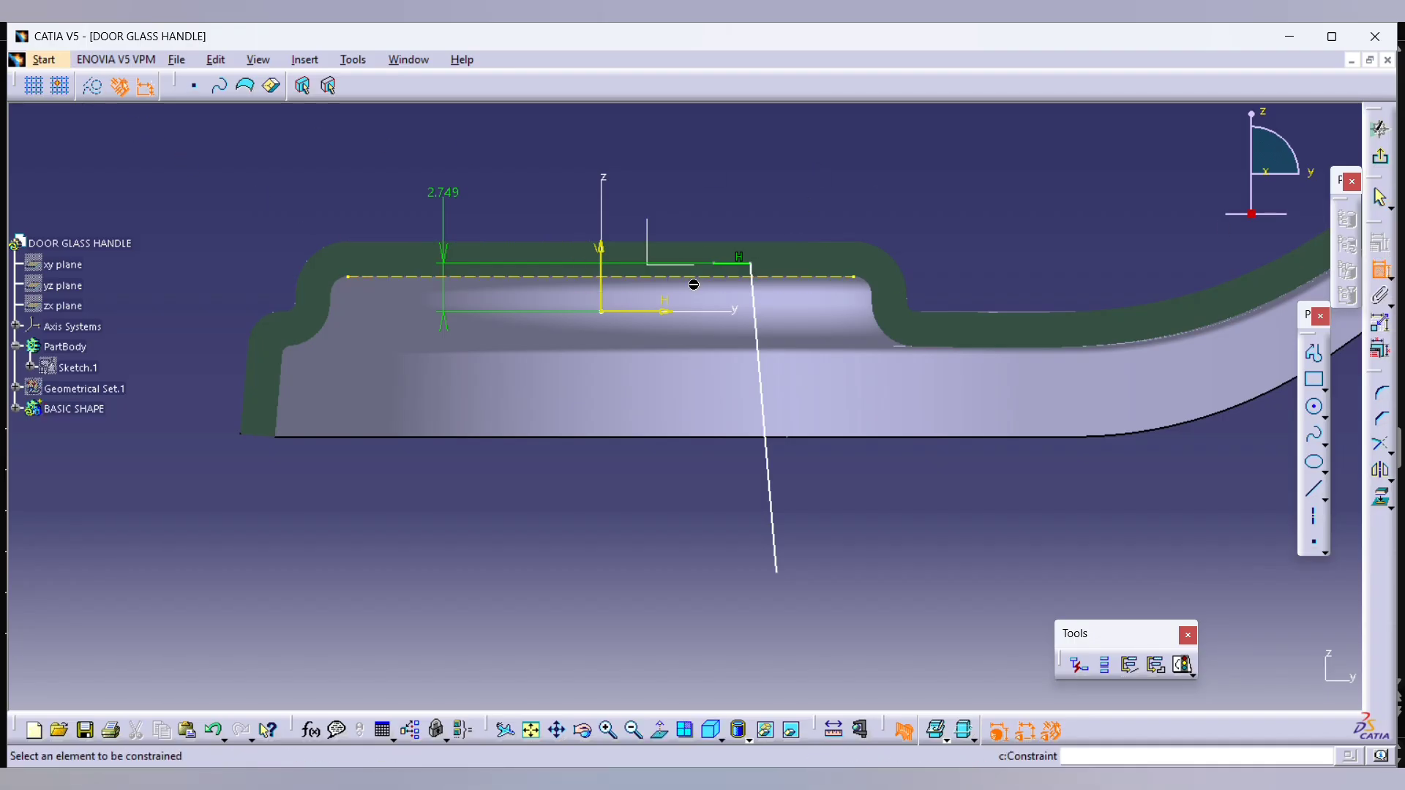
{"action": "left_click", "coordinate": [528, 272]}
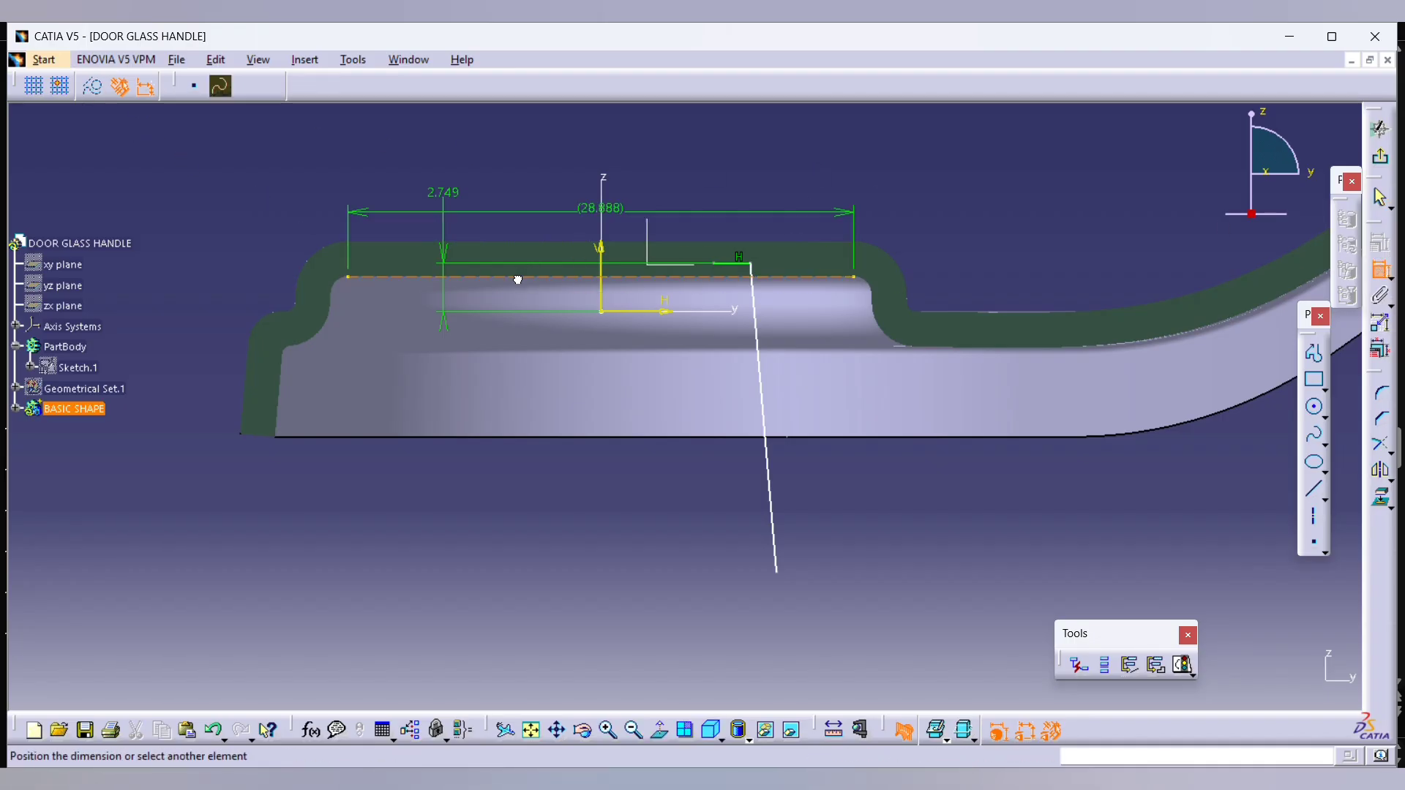
{"action": "right_click", "coordinate": [739, 269]}
{"action": "left_click", "coordinate": [776, 267]}
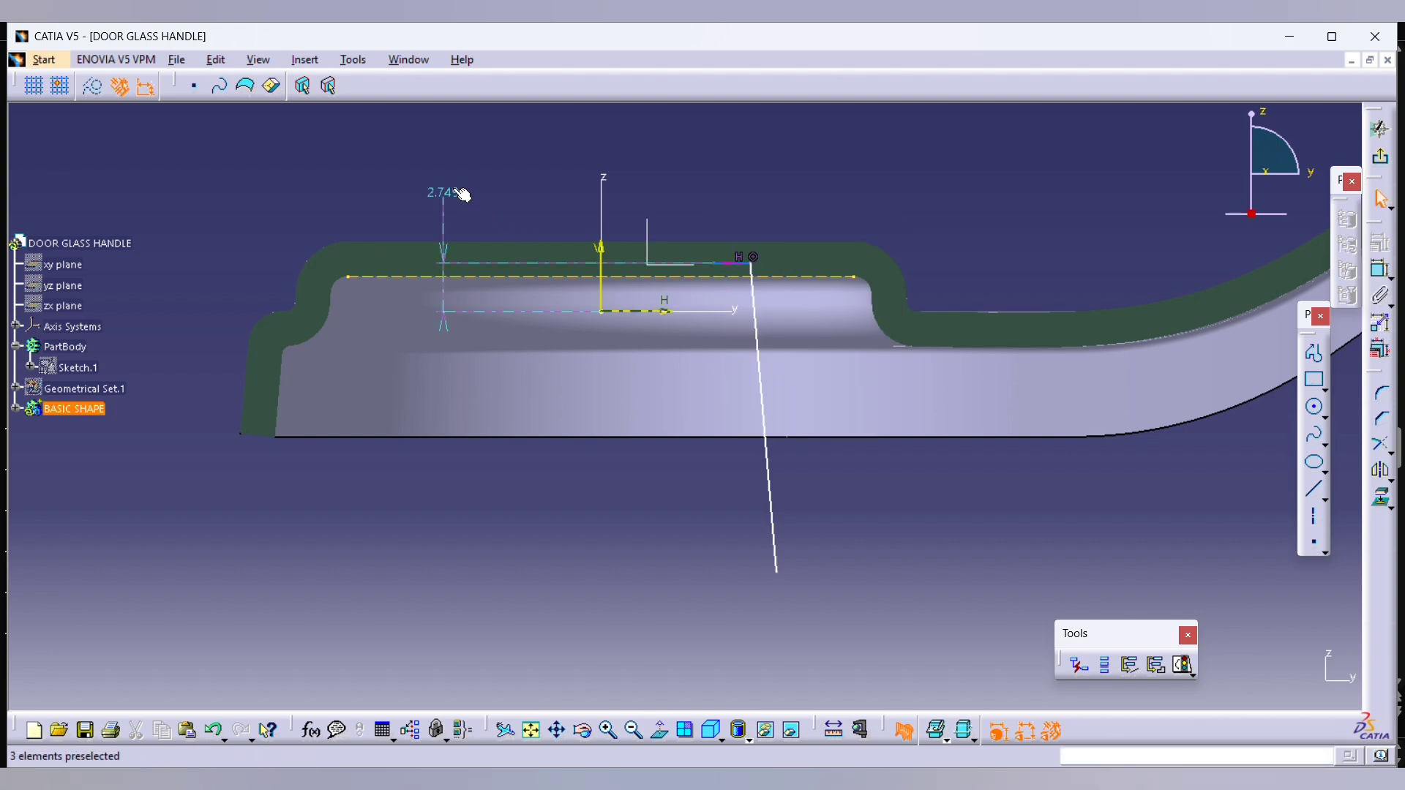
{"action": "key", "text": "Delete"}
Step: Dimension the horizontal distance from the vertical axis to the top of the slanted line and set it to 6.267 mm
{"action": "middle_click_drag", "start_coordinate": [674, 403], "coordinate": [708, 408], "text": "ctrl"}
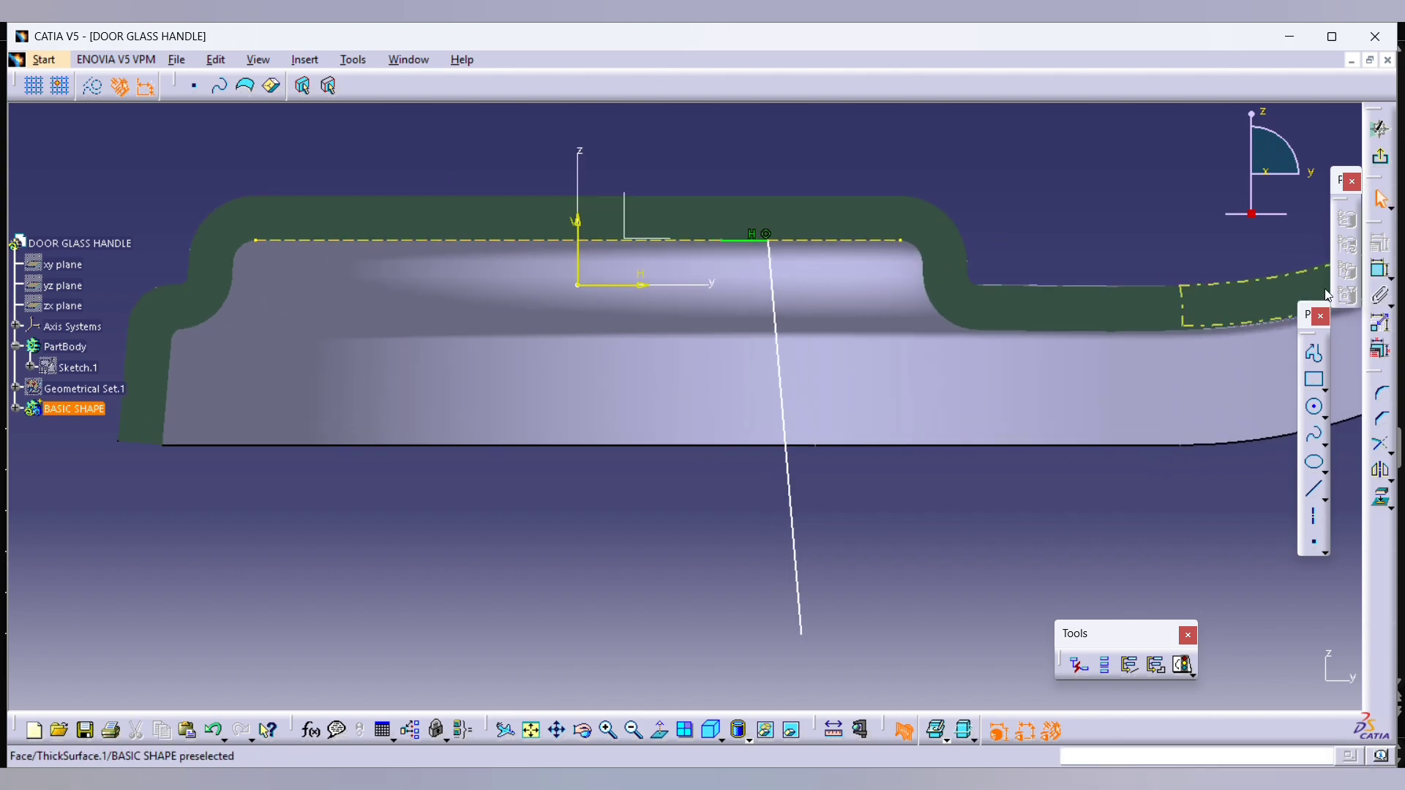
{"action": "left_click", "coordinate": [1381, 270]}
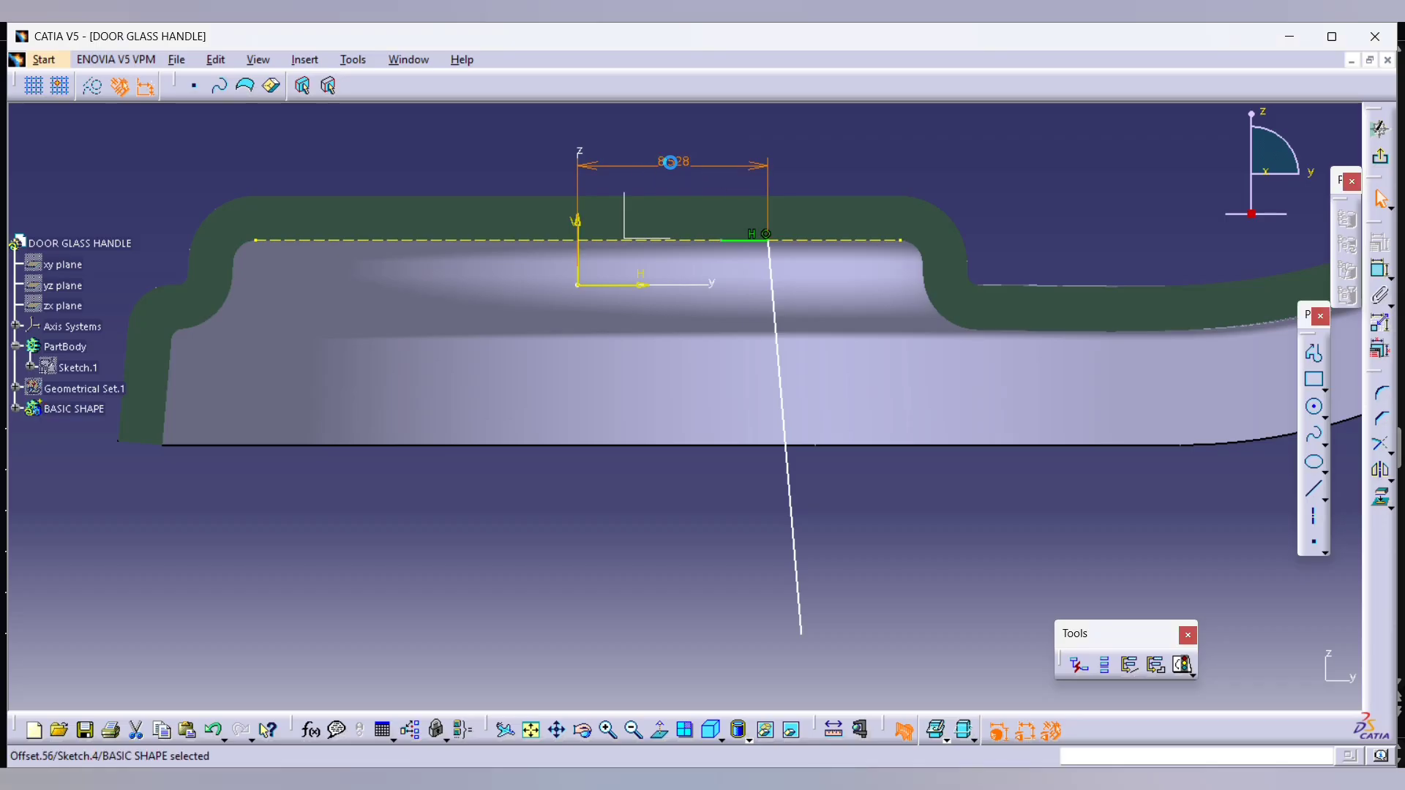
{"action": "double_click", "coordinate": [670, 162]}
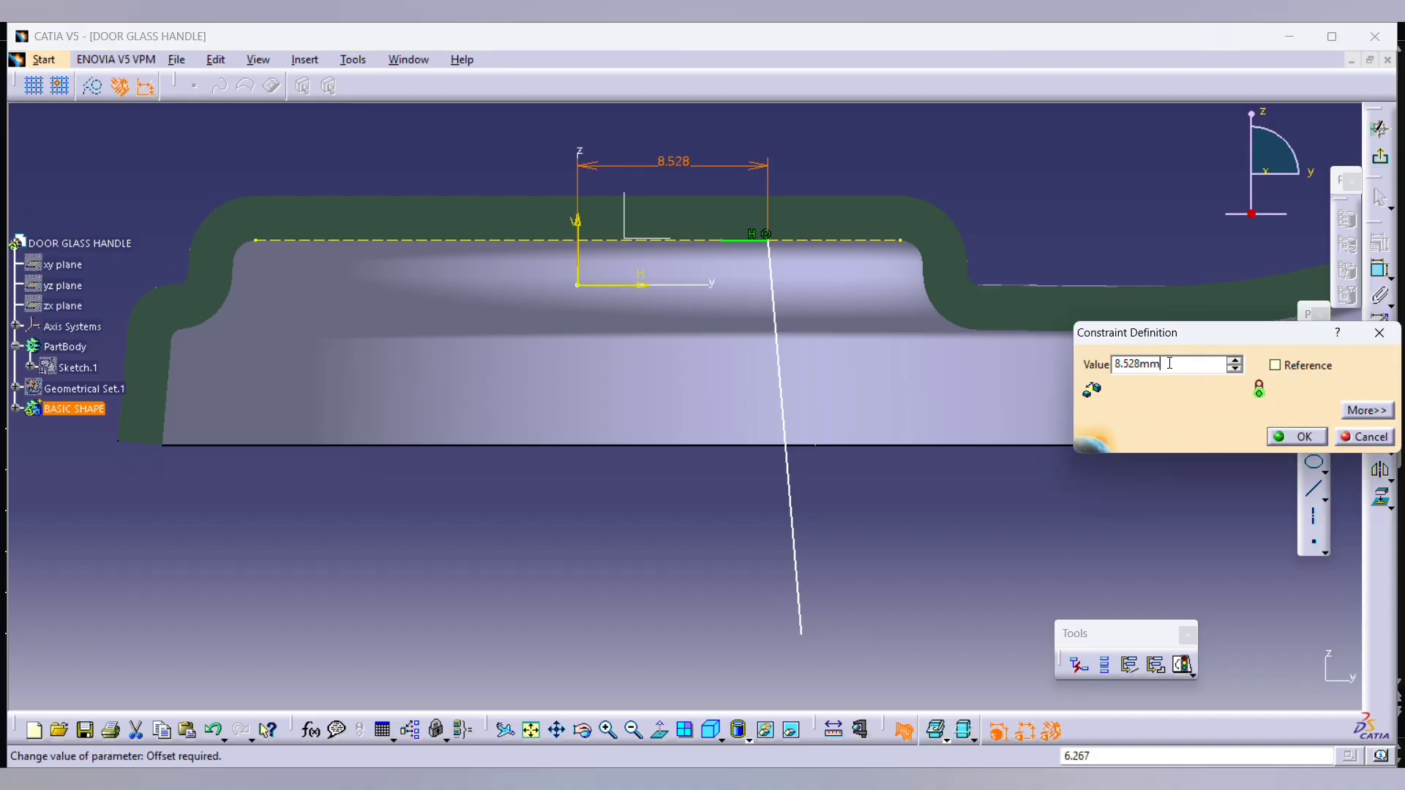
{"action": "type", "text": "6.267"}
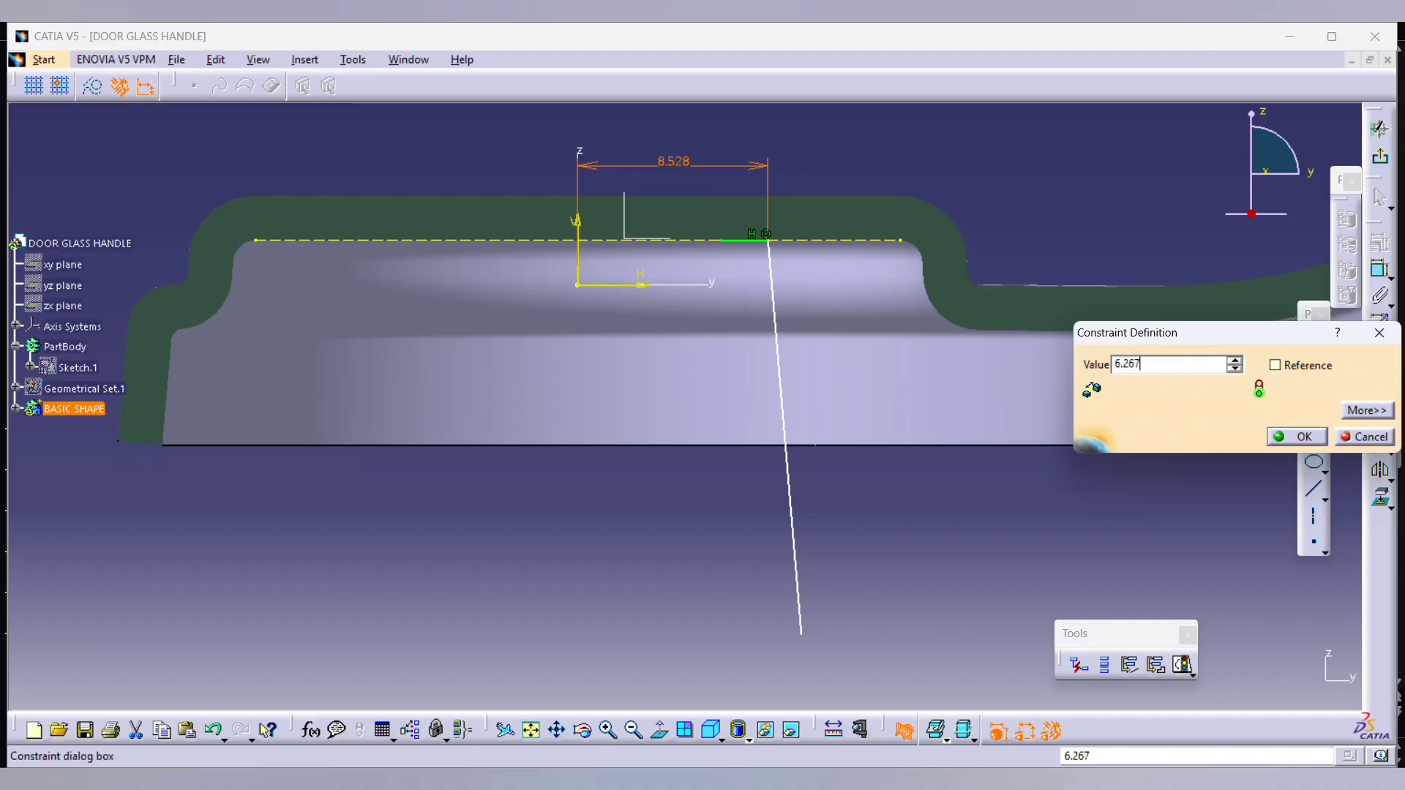
{"action": "key", "text": "Return"}
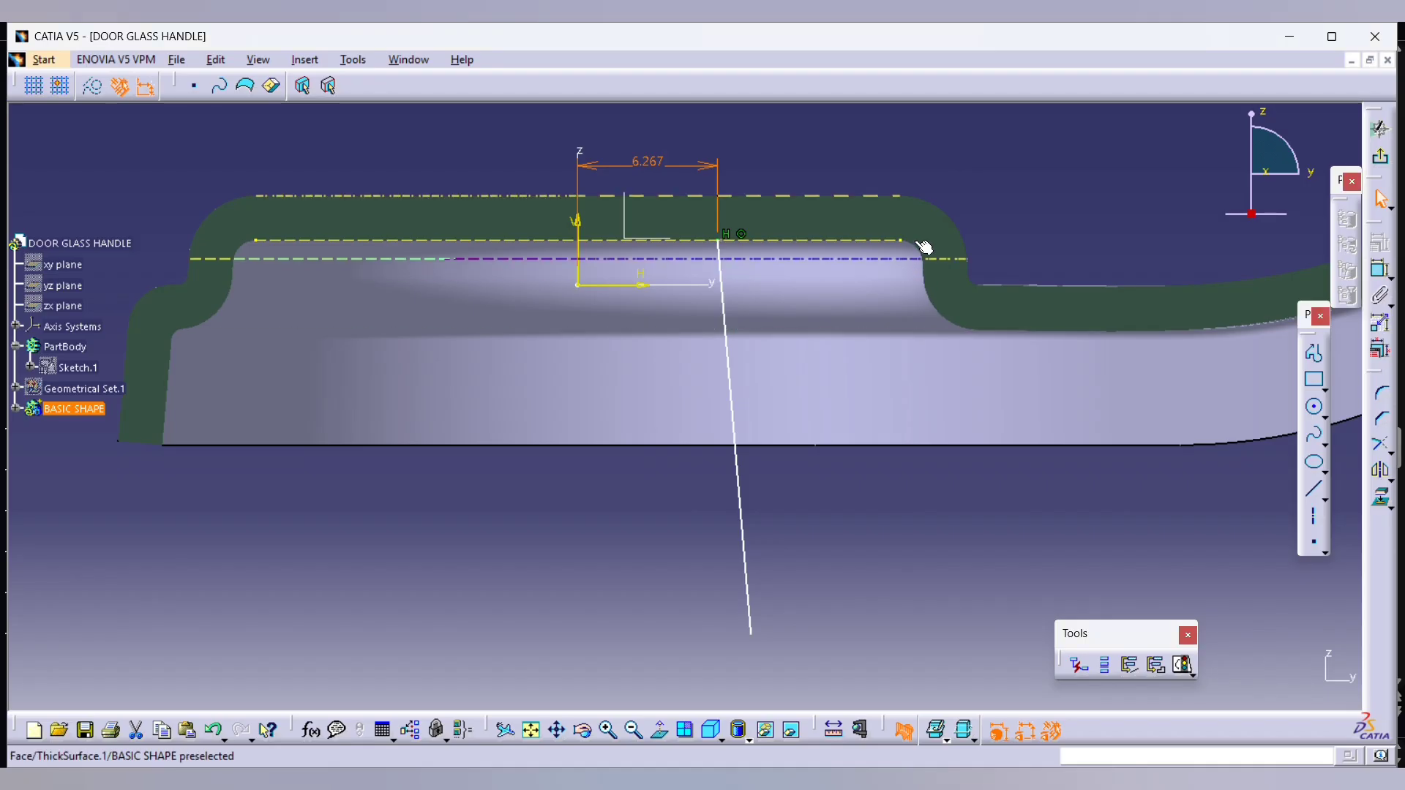
Step: Dimension the short horizontal line's length at 1.5 mm, then consult the snap feature slide again
{"action": "left_click_drag", "start_coordinate": [1113, 339], "coordinate": [809, 449]}
{"action": "mouse_move", "coordinate": [809, 449]}
{"action": "middle_mouse_down"}
{"action": "mouse_move", "coordinate": [815, 354]}
{"action": "mouse_move", "coordinate": [830, 522]}
{"action": "middle_mouse_up"}
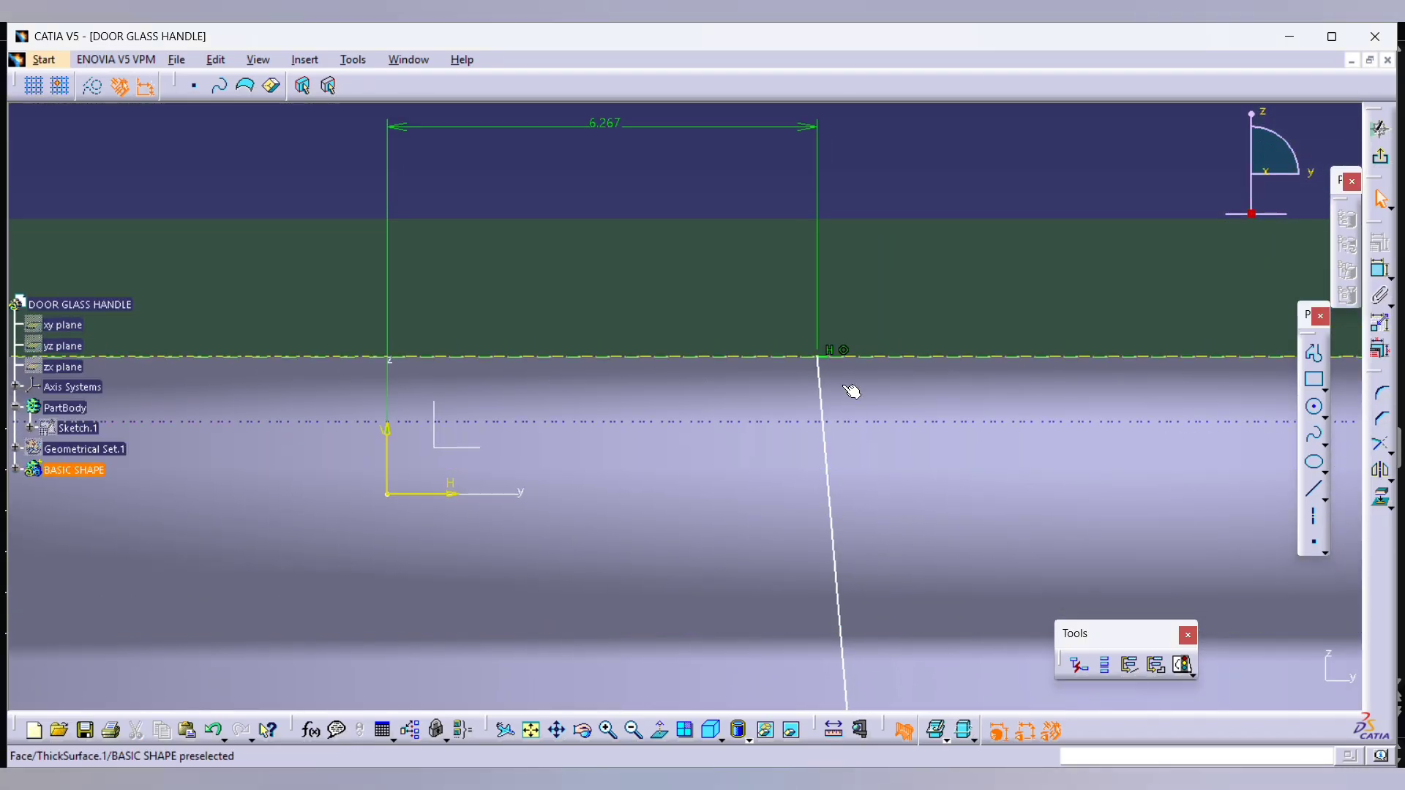
{"action": "left_click", "coordinate": [1381, 269]}
{"action": "left_click", "coordinate": [798, 357]}
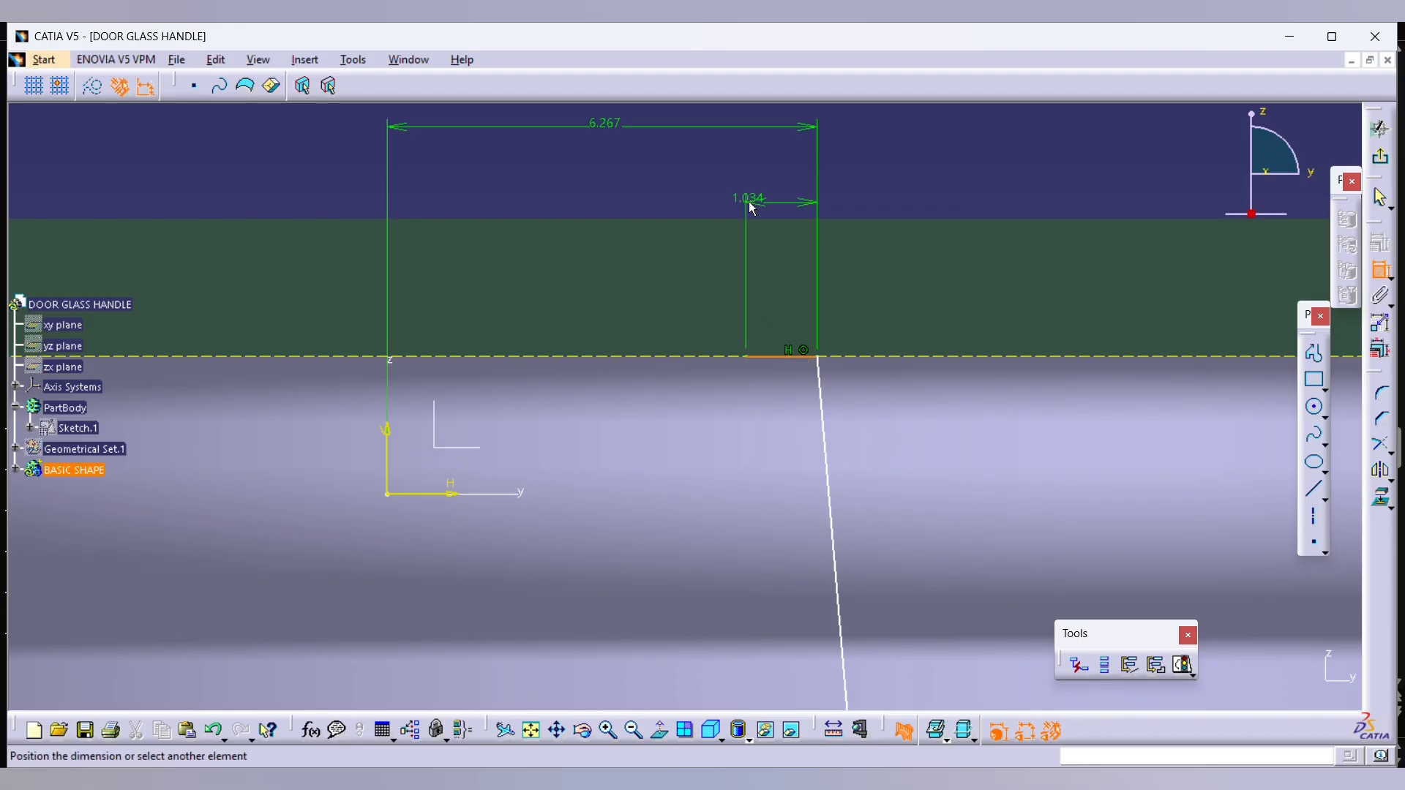
{"action": "left_click", "coordinate": [756, 186]}
{"action": "type", "text": "1.5"}
{"action": "key", "text": "Return"}
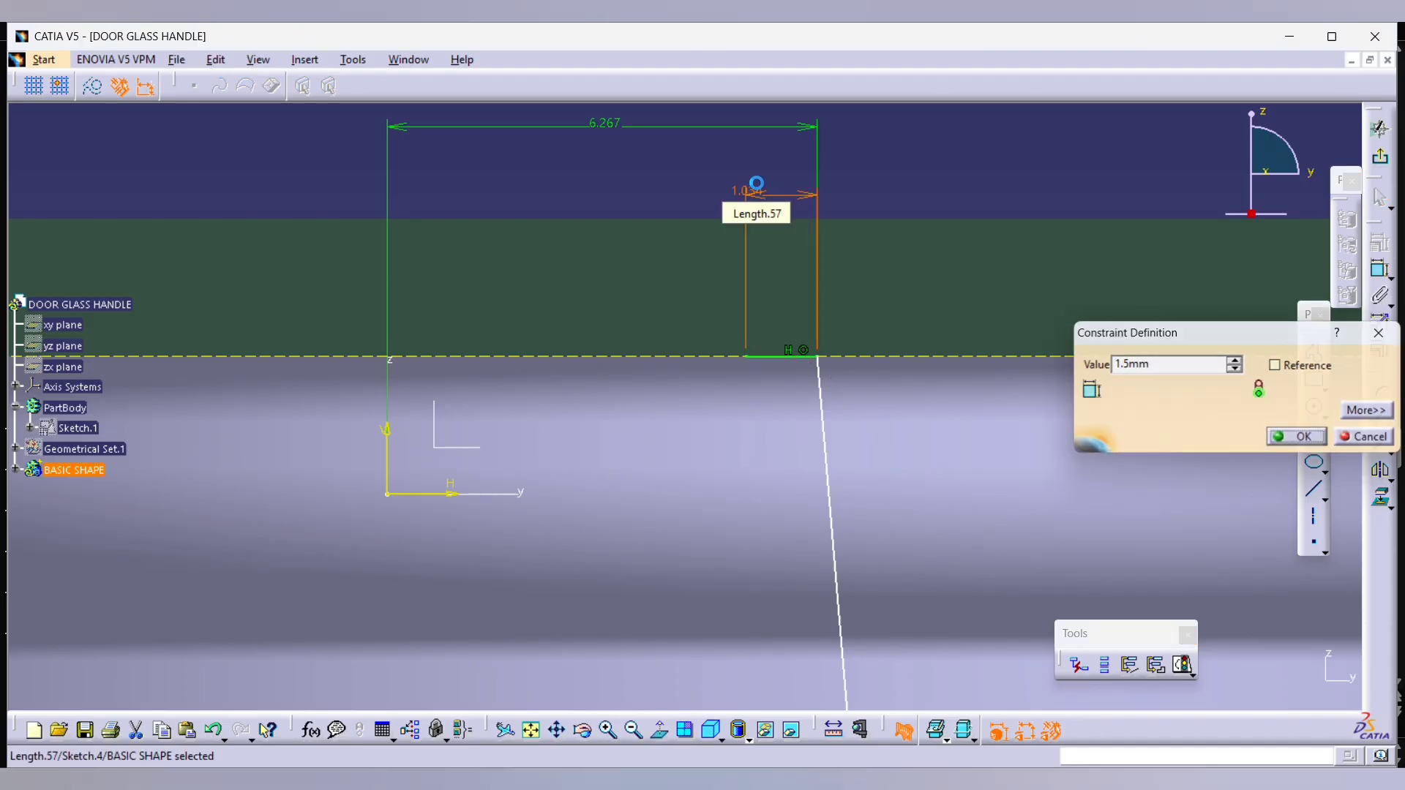
{"action": "key", "text": "alt+Tab"}
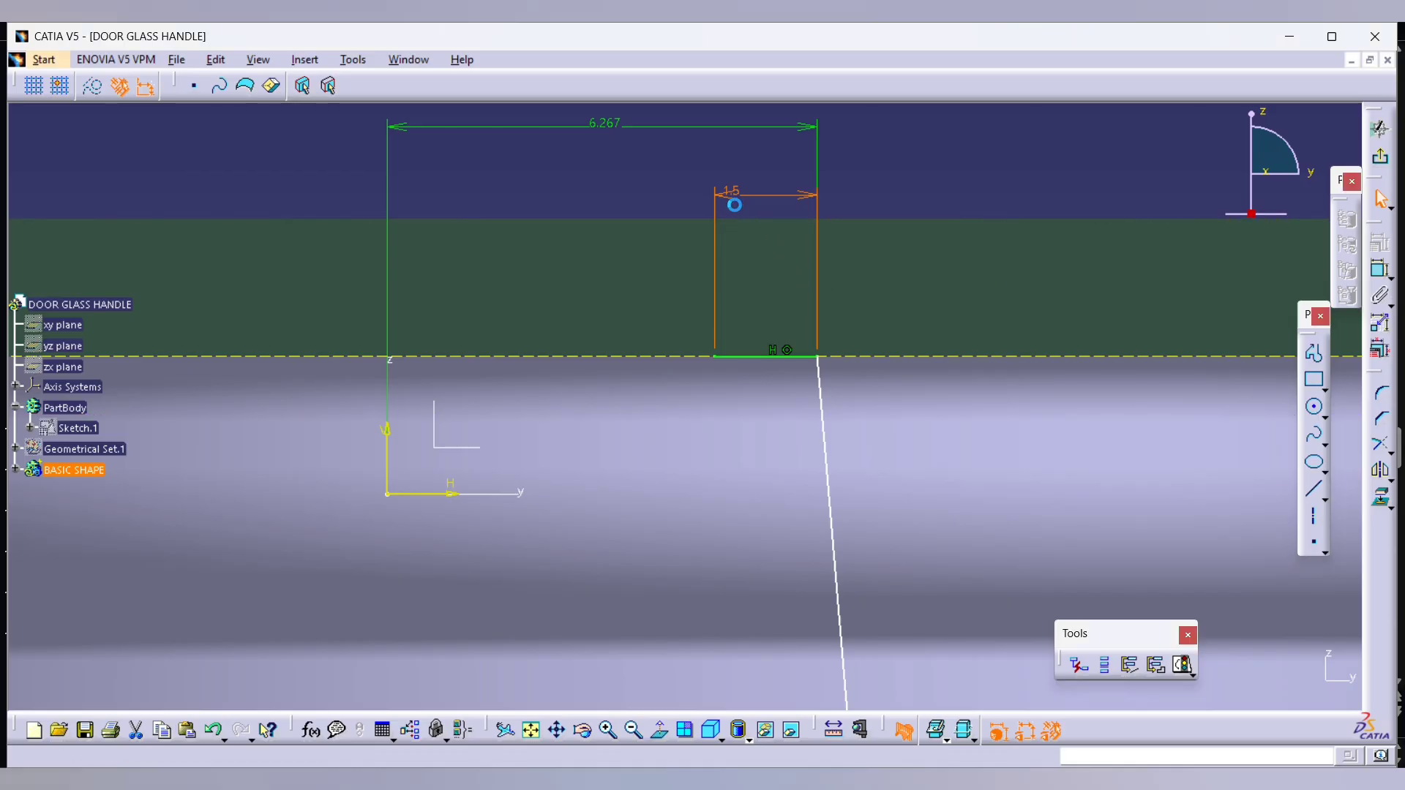
{"action": "middle_click_drag", "start_coordinate": [815, 288], "coordinate": [815, 307]}
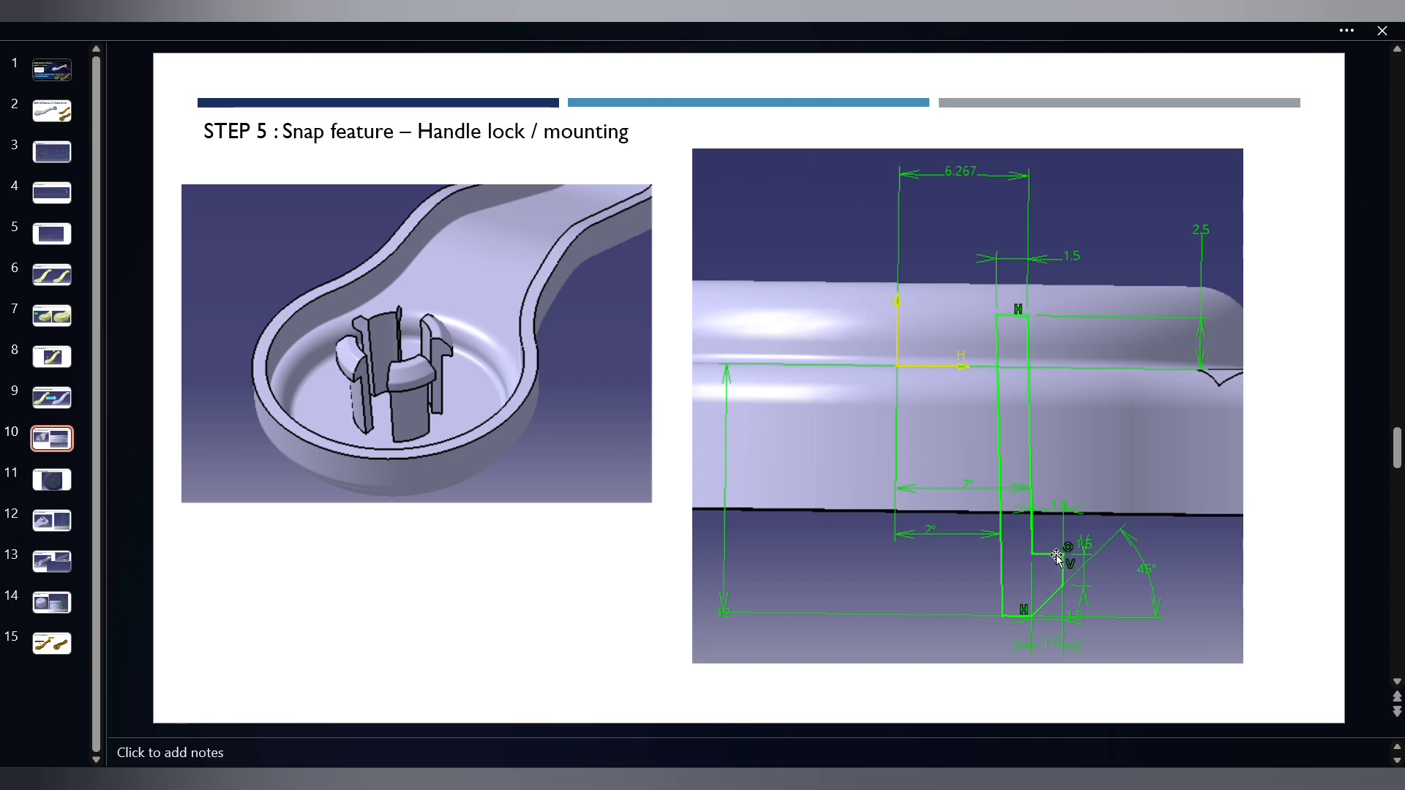
{"action": "key", "text": "alt+Tab"}
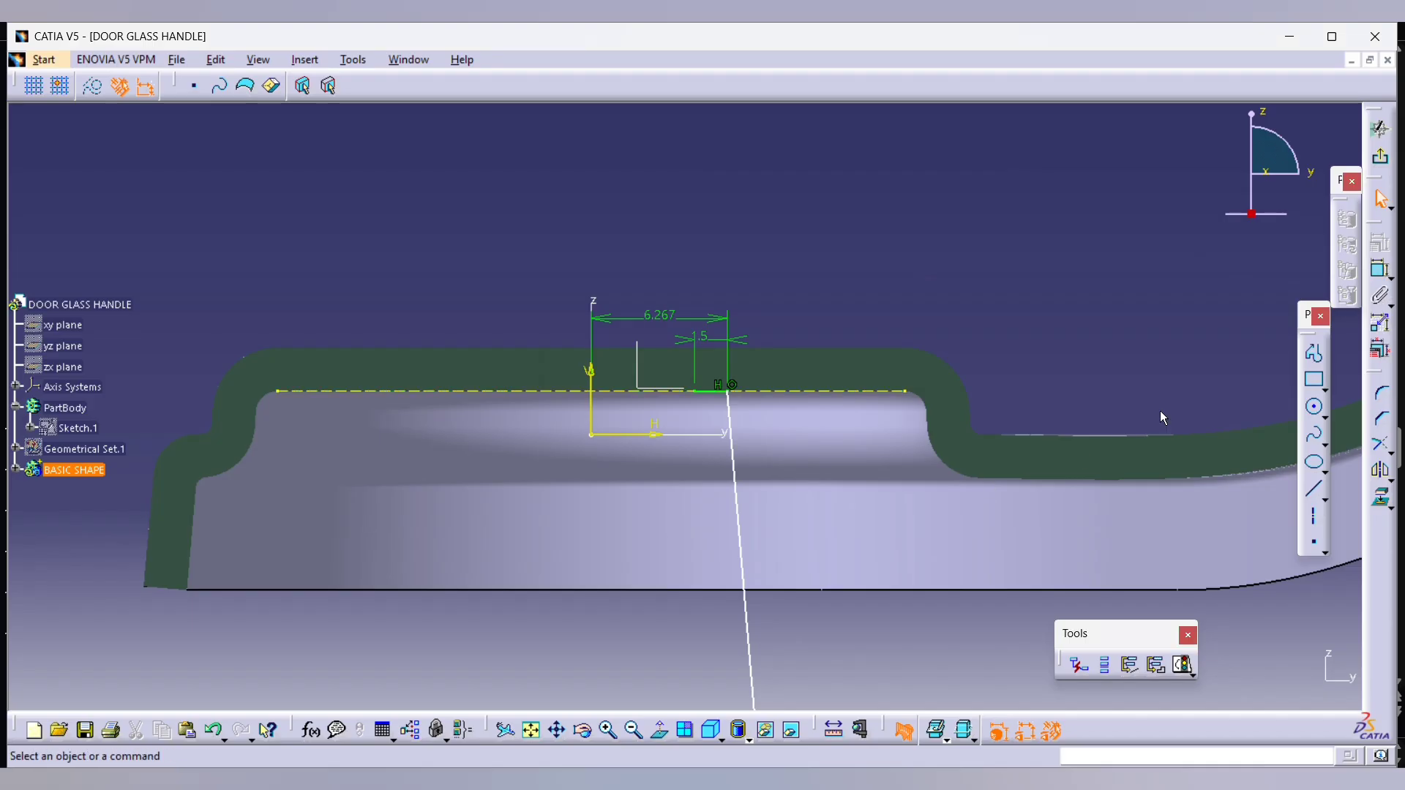
{"action": "left_click", "coordinate": [739, 511]}
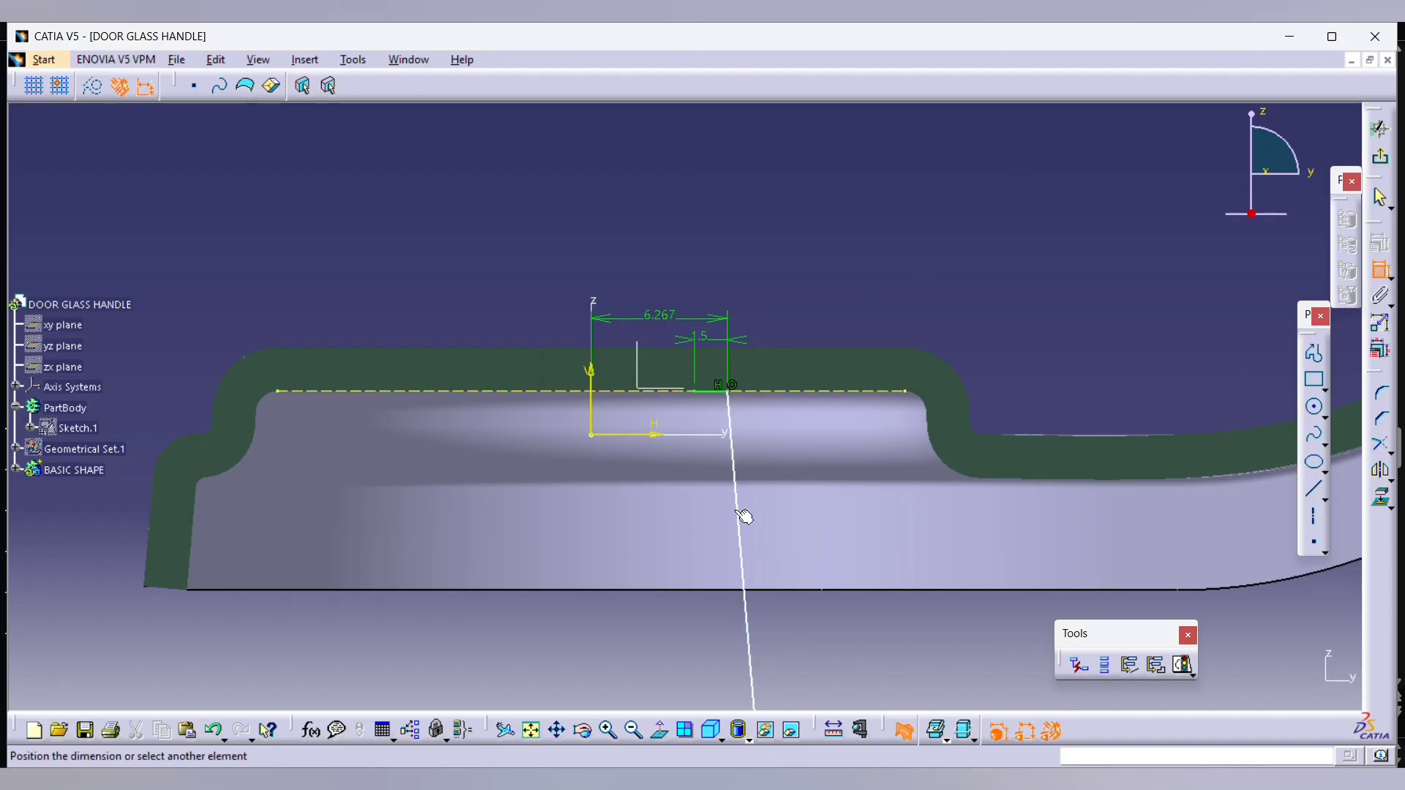
{"action": "left_click", "coordinate": [586, 368]}
{"action": "middle_click_drag", "start_coordinate": [708, 320], "coordinate": [711, 295]}
{"action": "left_click", "coordinate": [613, 333]}
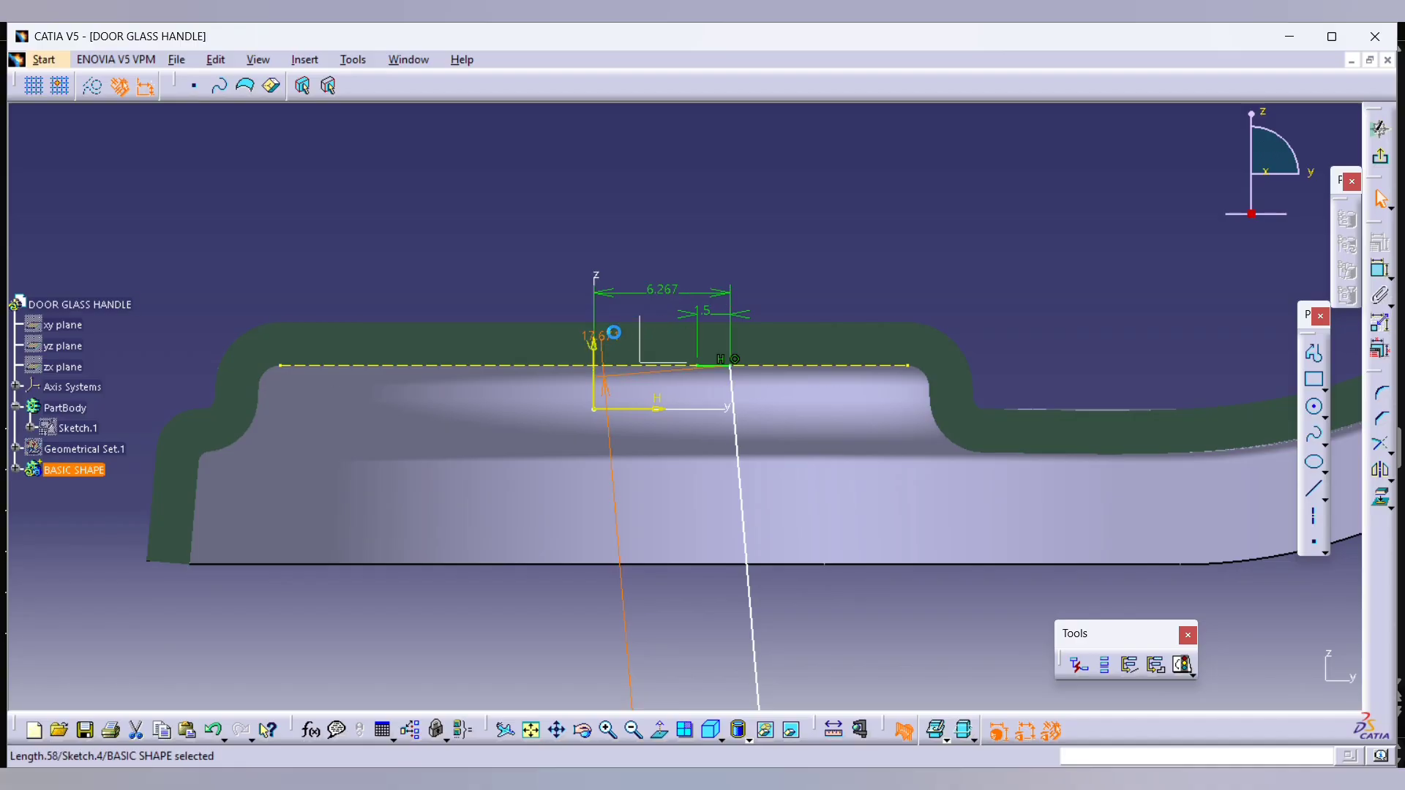
{"action": "key", "text": "Delete"}
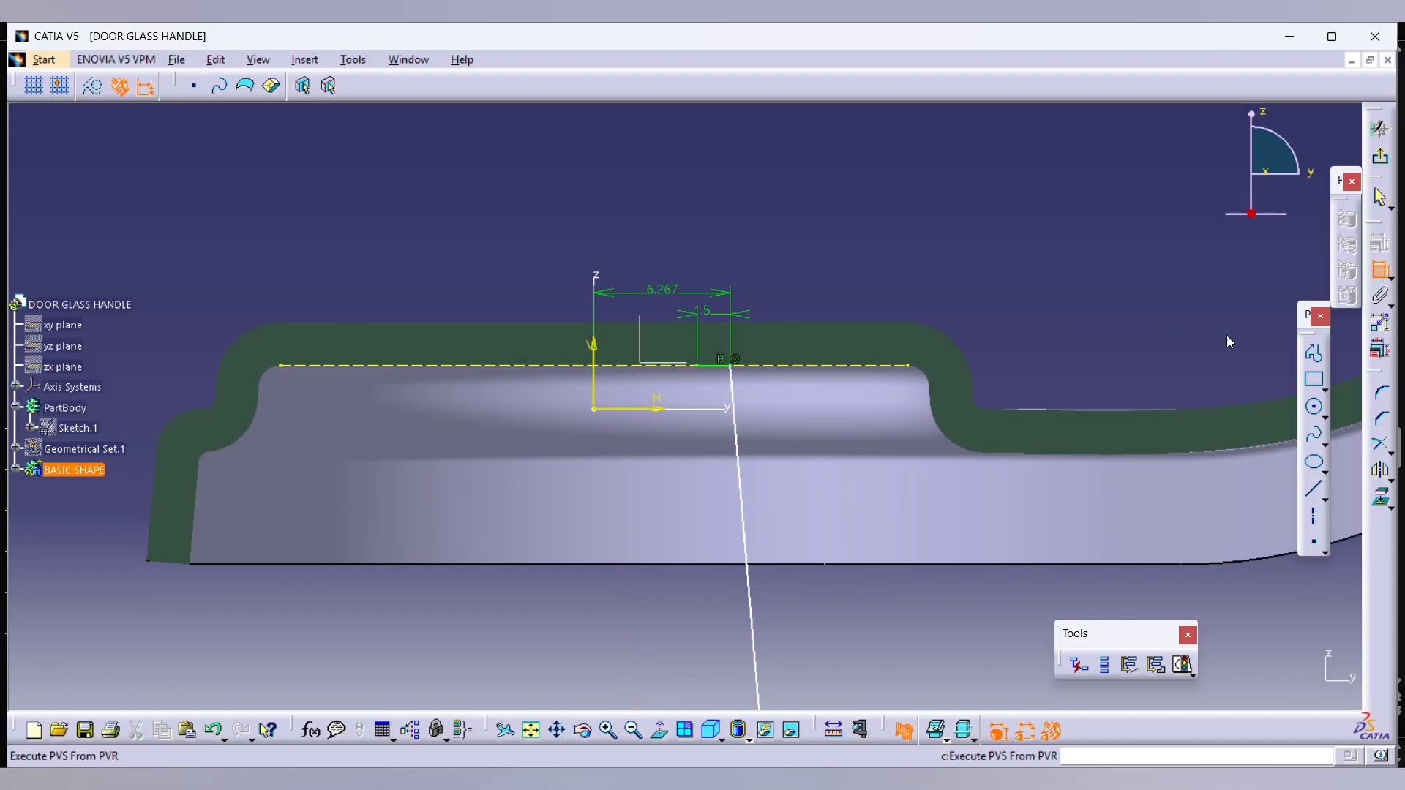
{"action": "left_click", "coordinate": [1380, 269]}
{"action": "left_click", "coordinate": [747, 483]}
{"action": "left_click", "coordinate": [596, 351]}
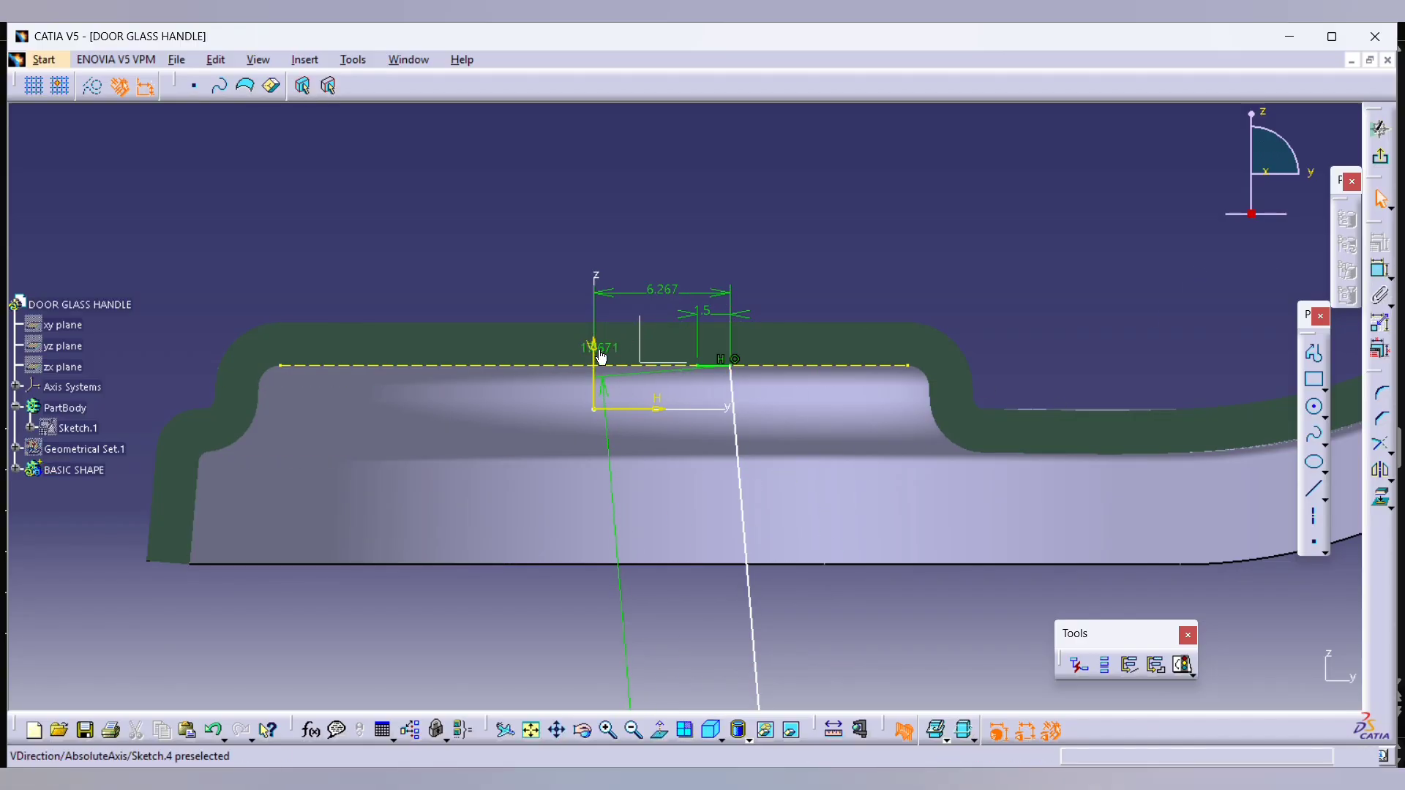
{"action": "left_click", "coordinate": [610, 346]}
{"action": "key", "text": "Delete"}
Step: Dimension the angle between the vertical axis and the slanted line and set it to 3 degrees
{"action": "left_click", "coordinate": [1381, 269]}
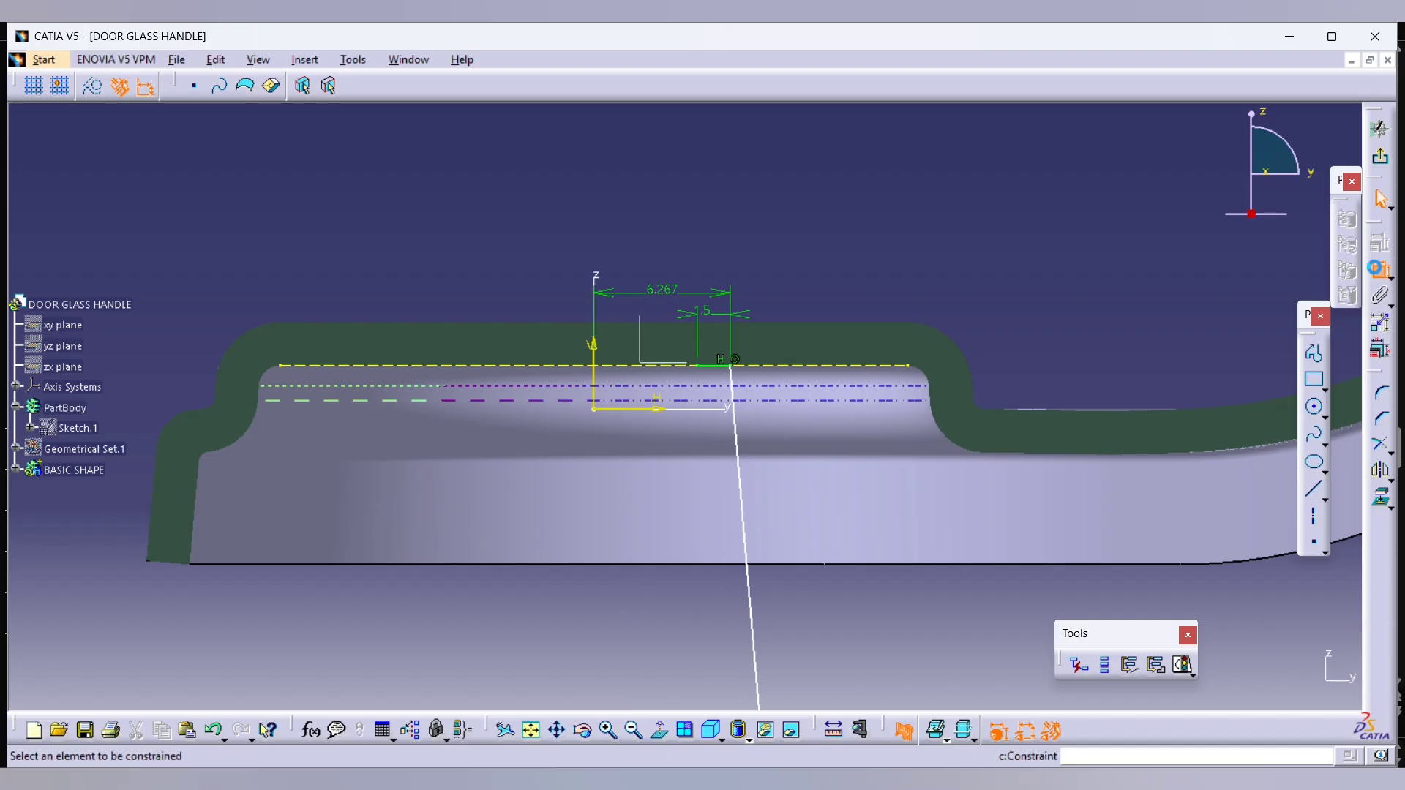
{"action": "left_click", "coordinate": [594, 361]}
{"action": "left_click", "coordinate": [741, 486]}
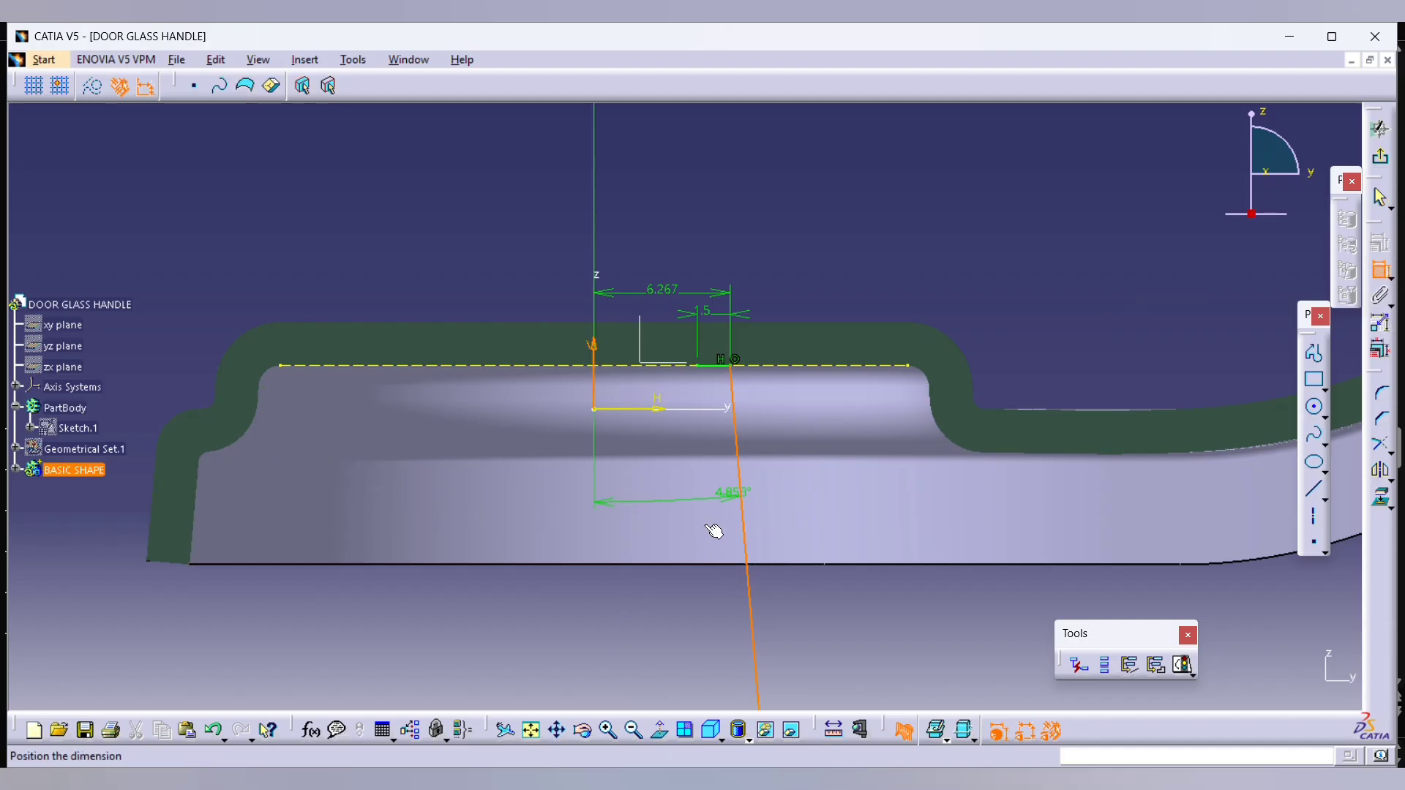
{"action": "middle_click_drag", "start_coordinate": [683, 677], "coordinate": [710, 428]}
{"action": "left_click", "coordinate": [710, 427]}
{"action": "double_click", "coordinate": [708, 423]}
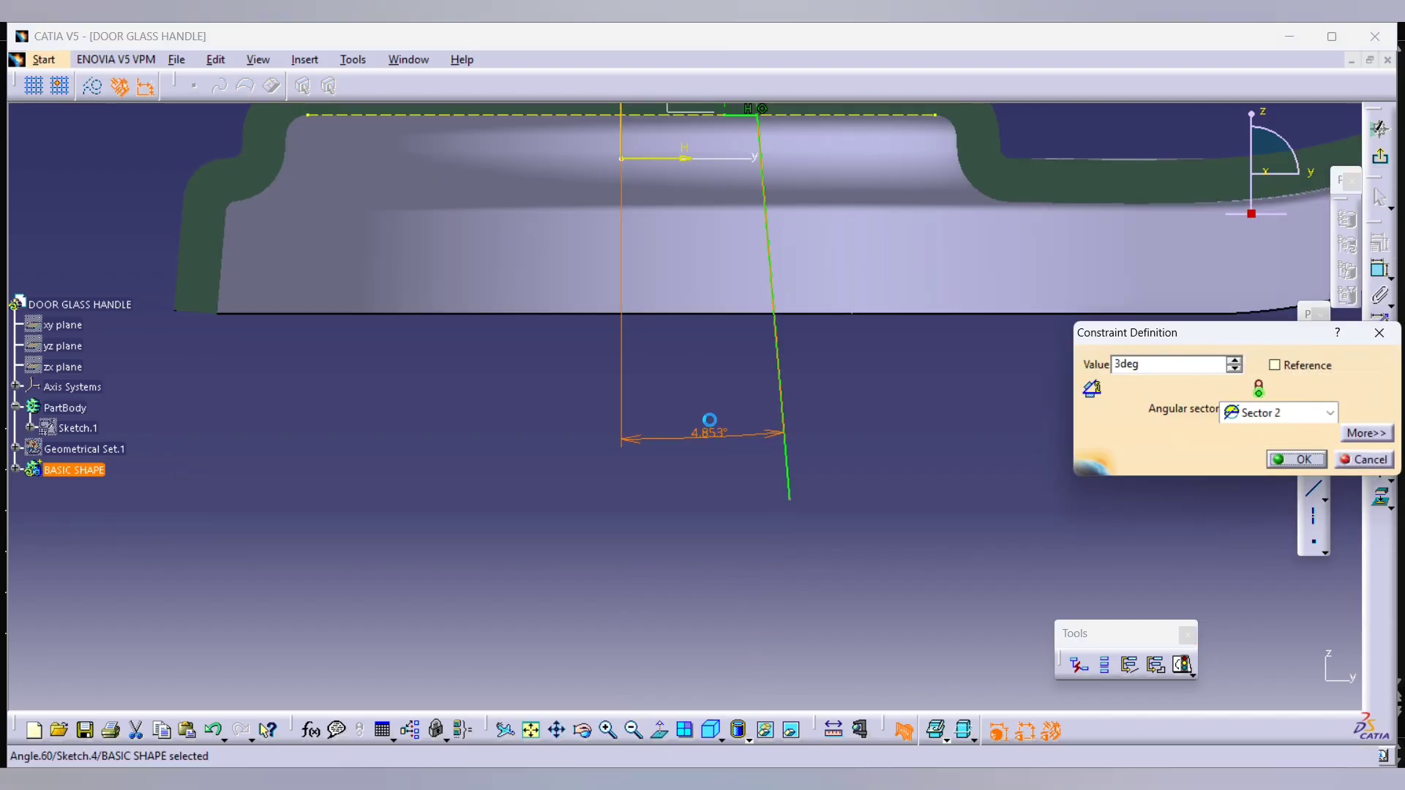
{"action": "type", "text": "3"}
{"action": "key", "text": "Return"}
Step: Check the draft angle on the snap feature slide and set the slanted line's angle to 2 degrees
{"action": "left_click", "coordinate": [713, 419]}
{"action": "double_click", "coordinate": [707, 431]}
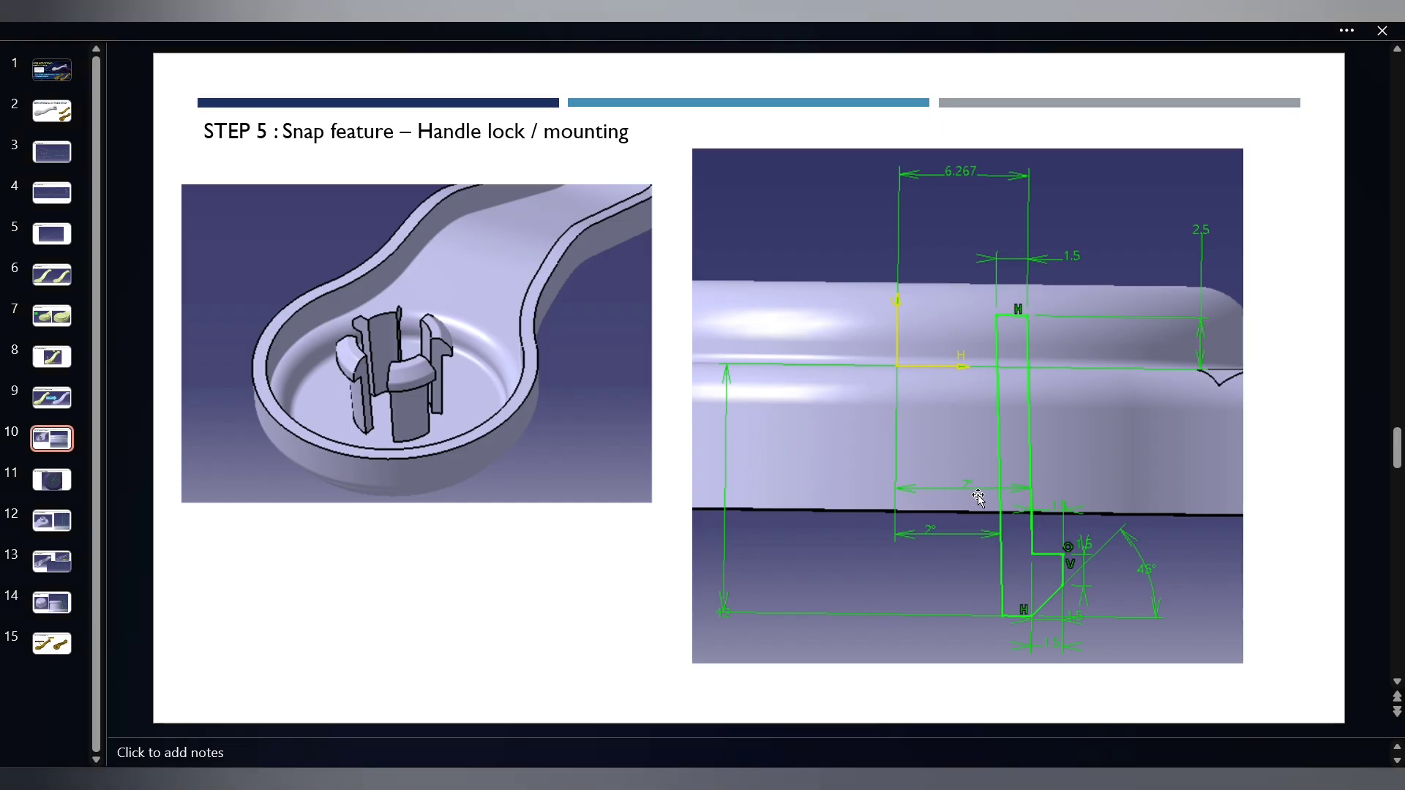
{"action": "scroll", "coordinate": [965, 530], "scroll_direction": "up", "scroll_amount": 4, "text": "ctrl"}
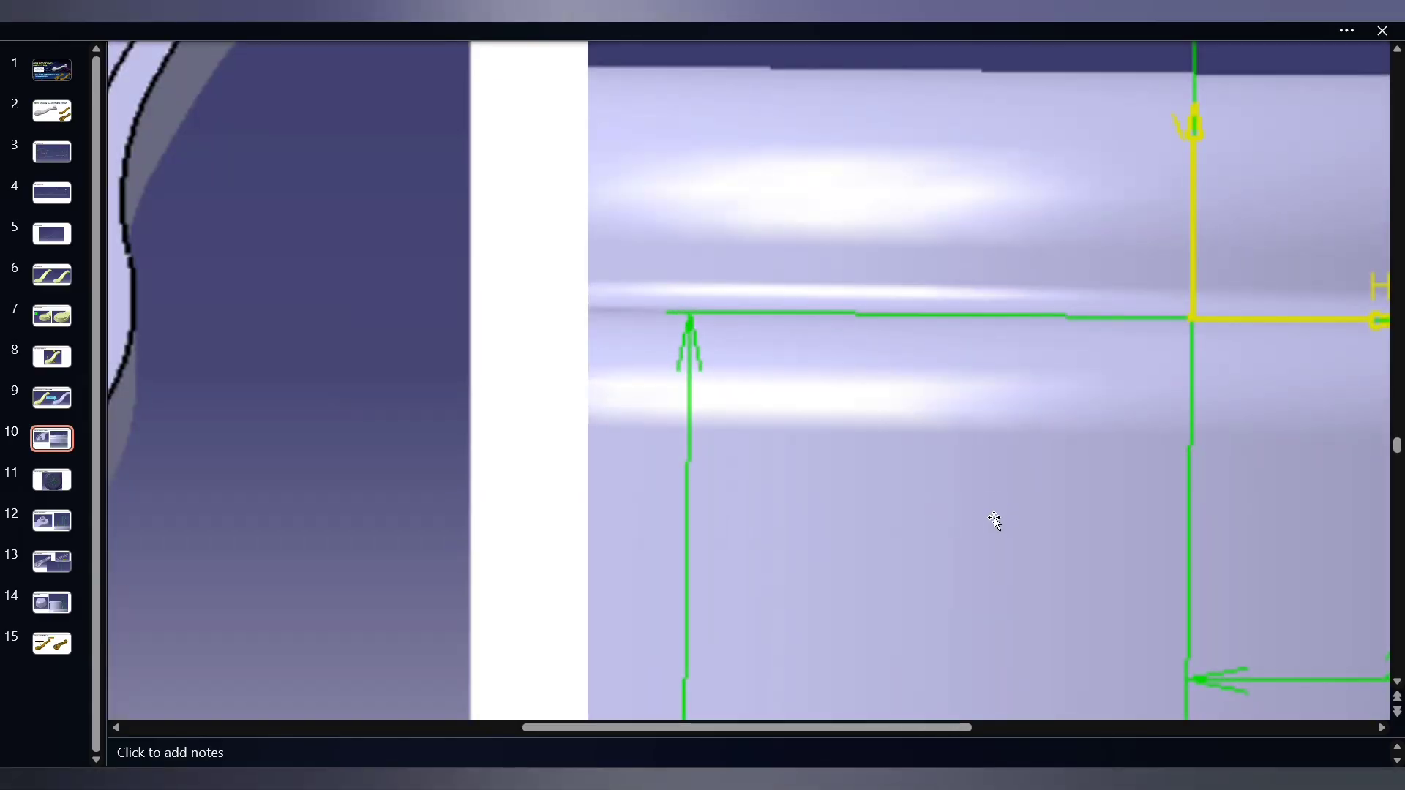
{"action": "scroll", "coordinate": [995, 534], "scroll_direction": "down", "scroll_amount": 4, "text": "ctrl"}
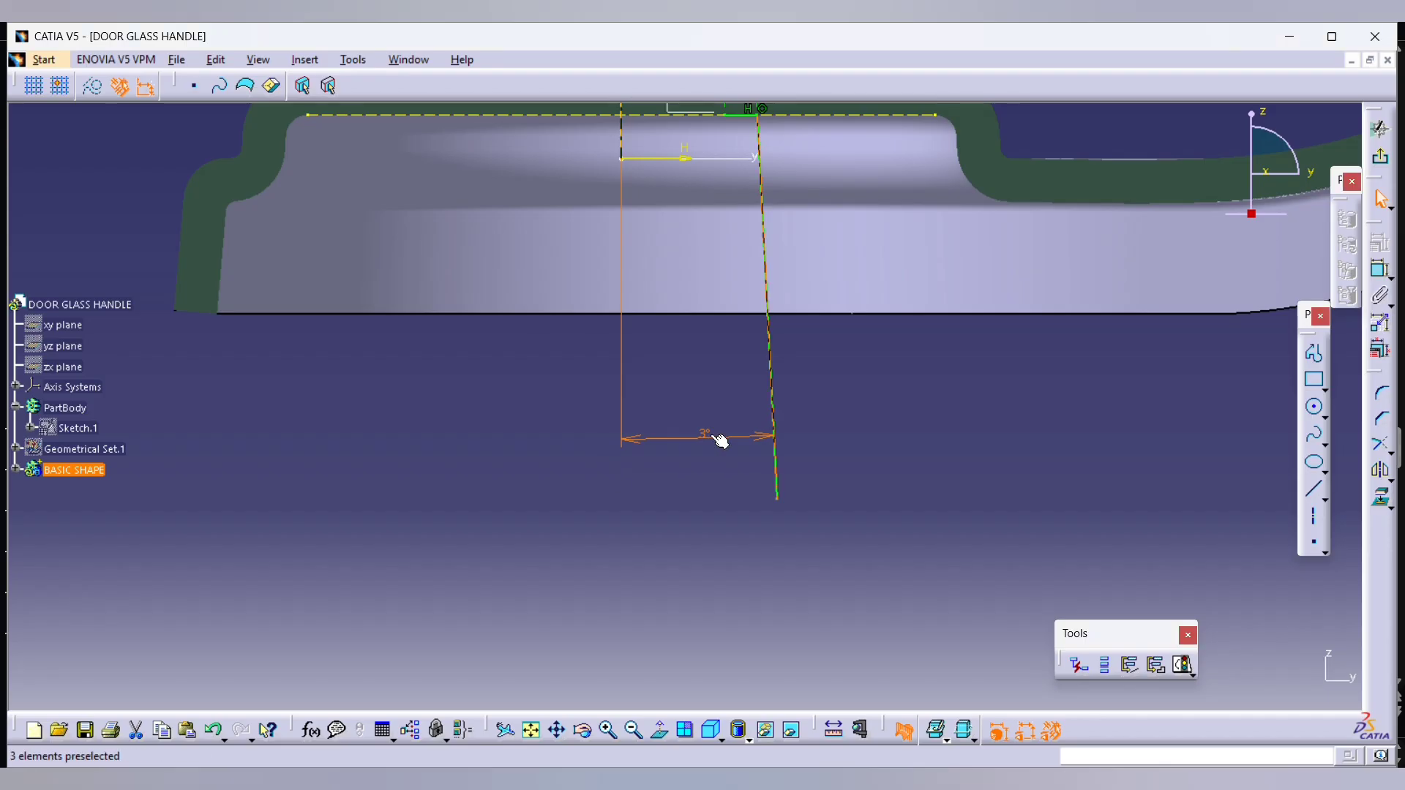
{"action": "double_click", "coordinate": [703, 432]}
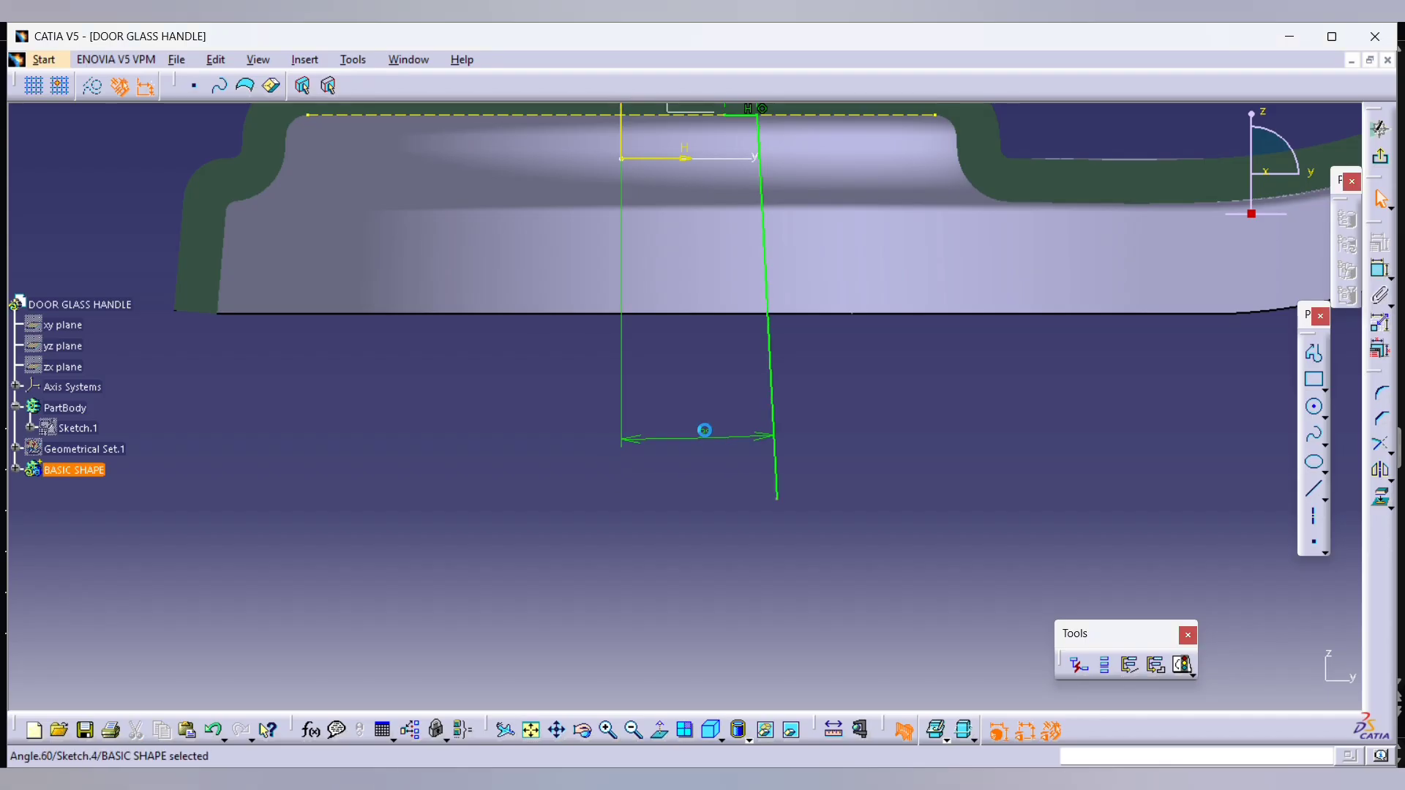
{"action": "left_click", "coordinate": [704, 485]}
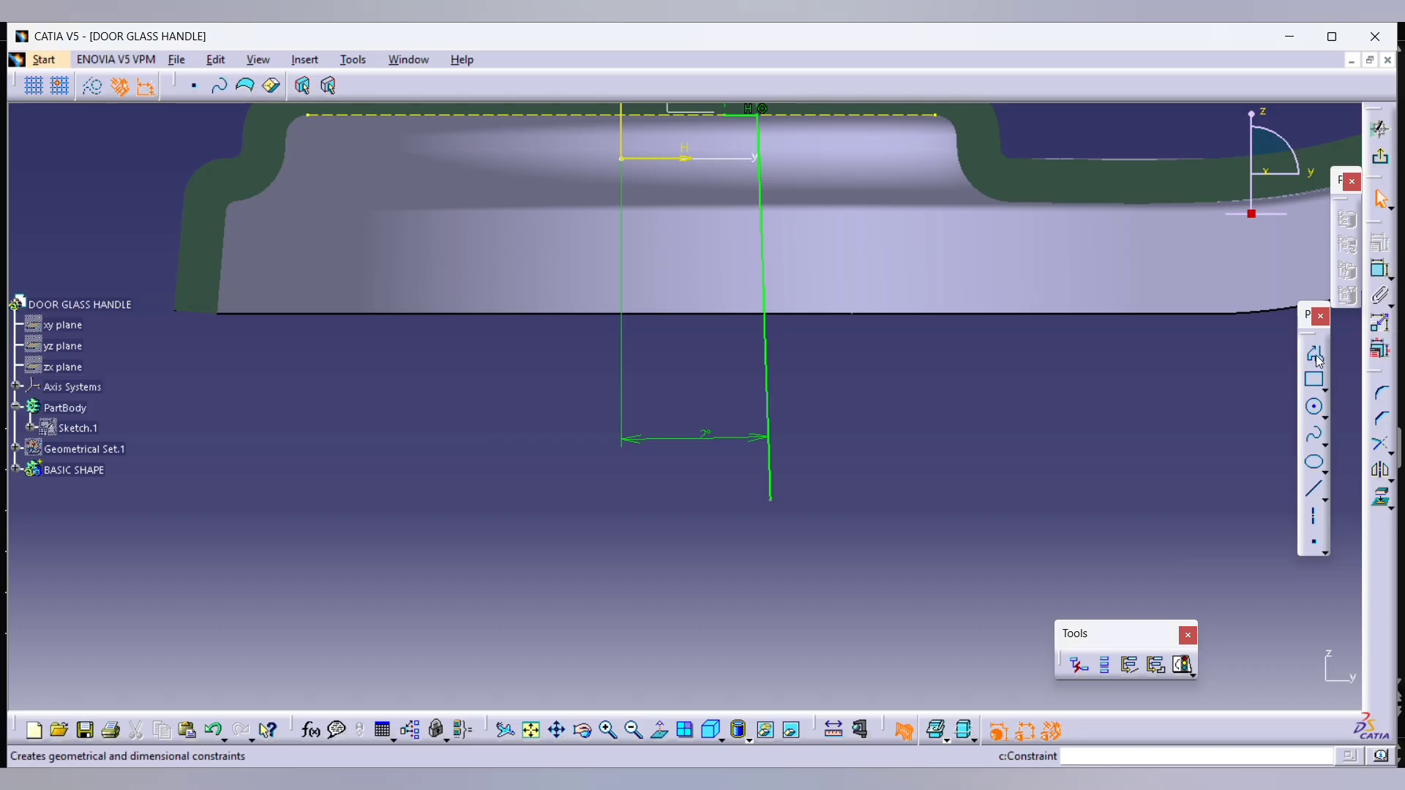
Step: Sketch the hook outline from the slanted line's lower end with a horizontal ledge about 1.6 mm long, closing it at the short top line
{"action": "left_click", "coordinate": [1315, 355]}
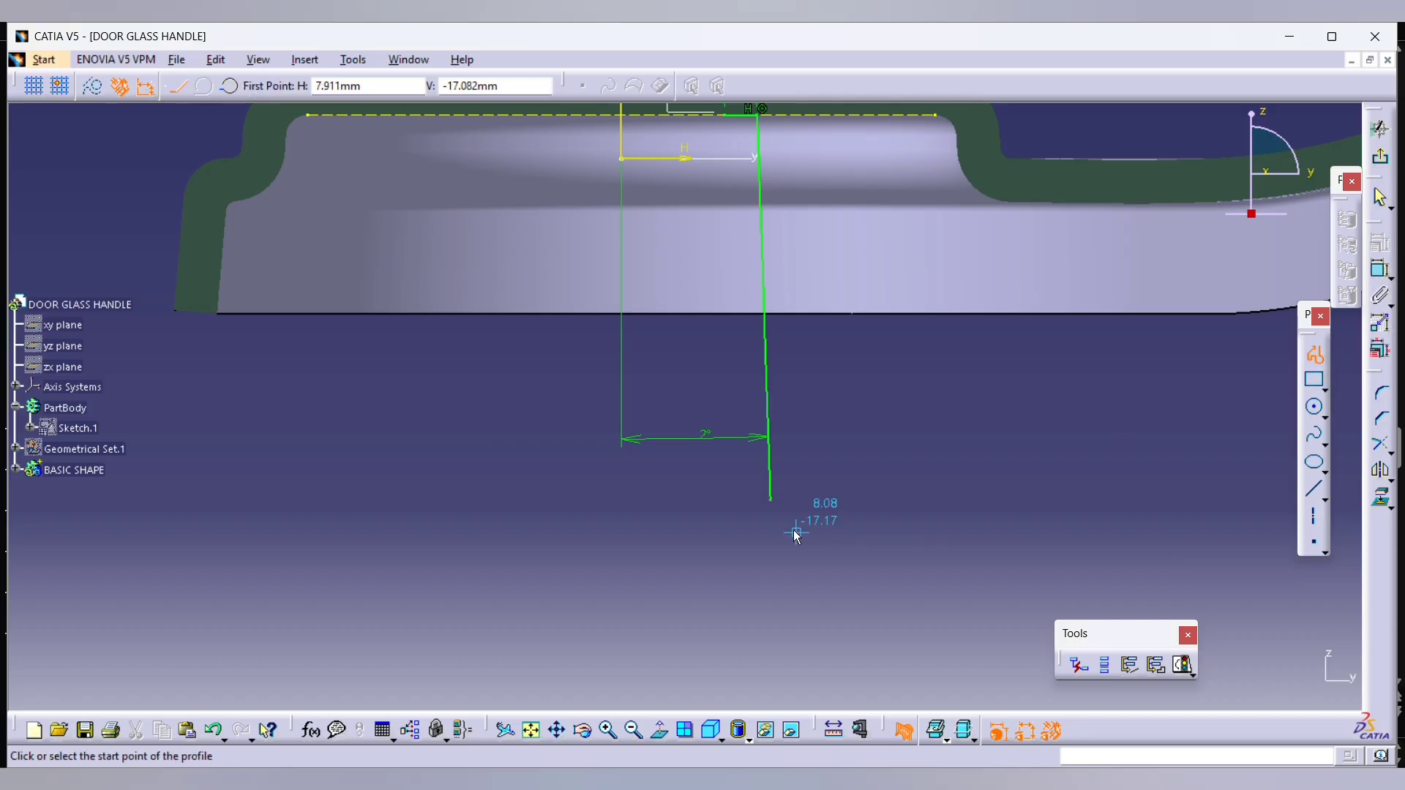
{"action": "left_click", "coordinate": [770, 501]}
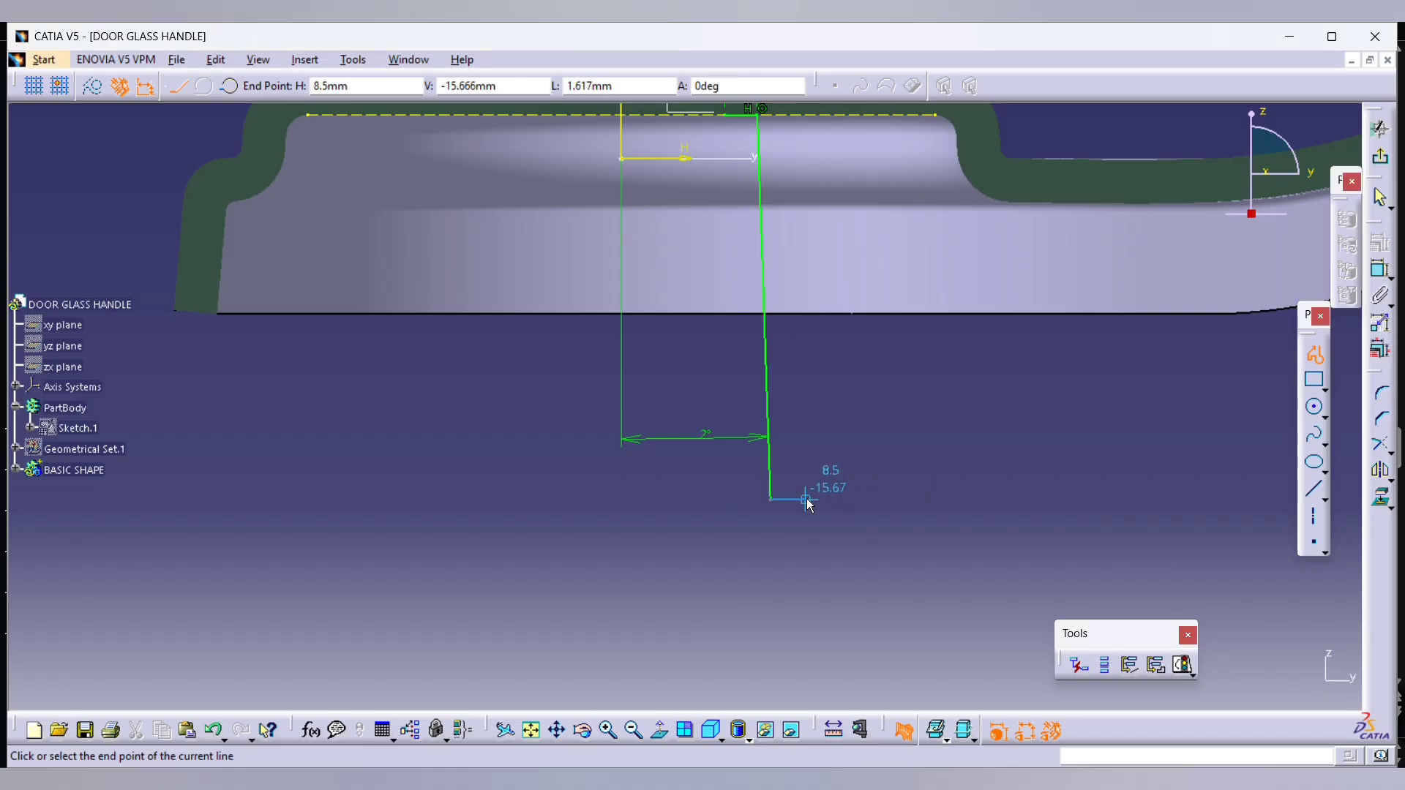
{"action": "left_click", "coordinate": [806, 501]}
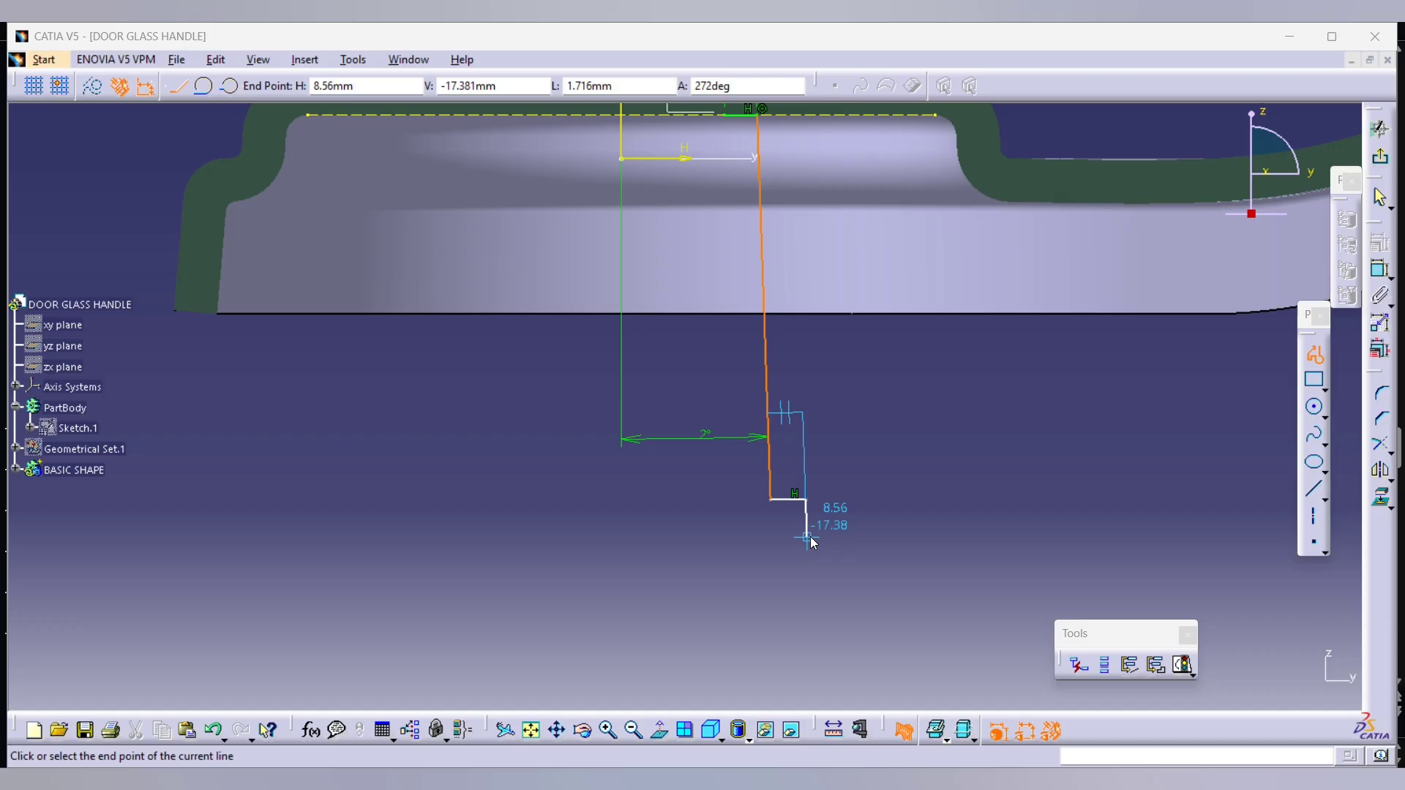
{"action": "left_click", "coordinate": [805, 531]}
{"action": "key", "text": "alt+Tab"}
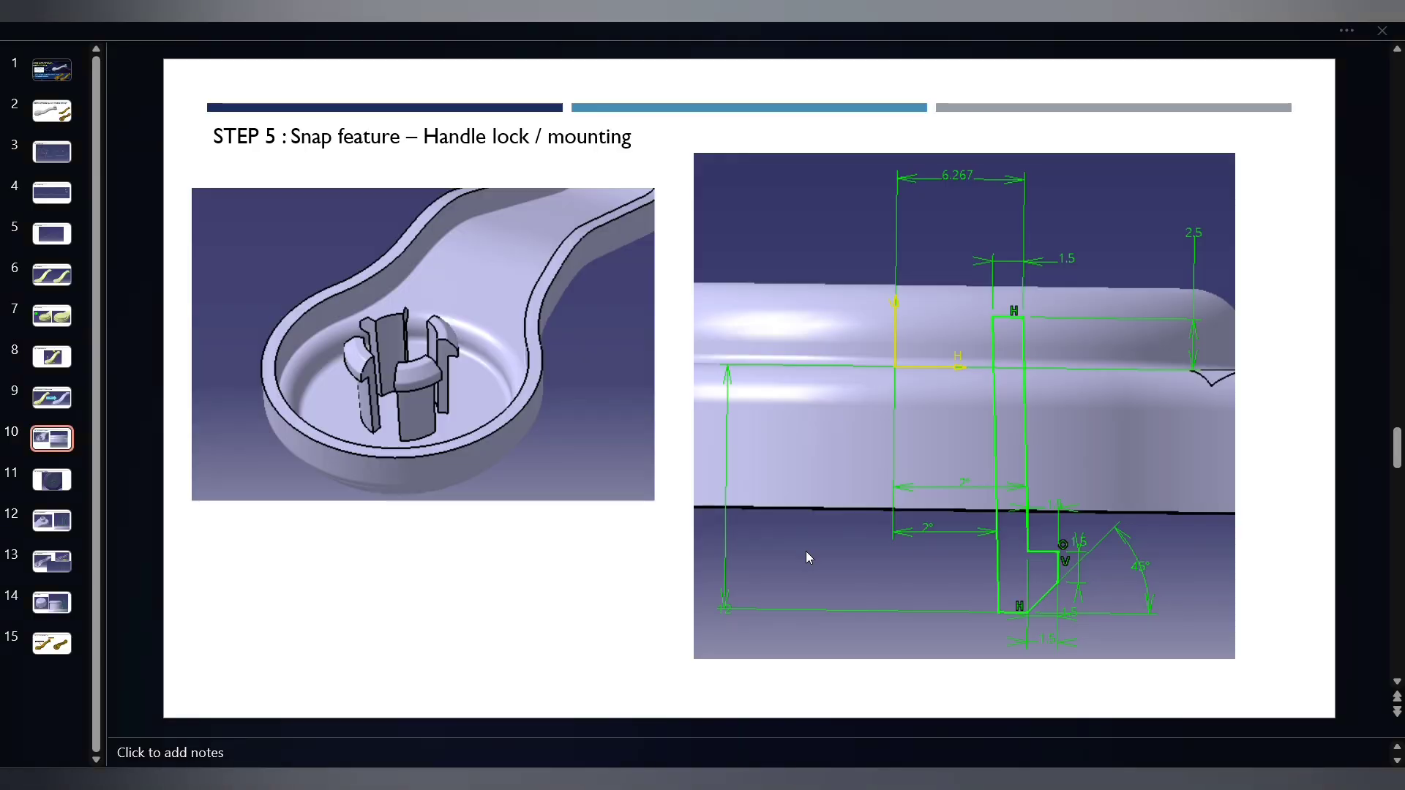
{"action": "key", "text": "alt+Tab"}
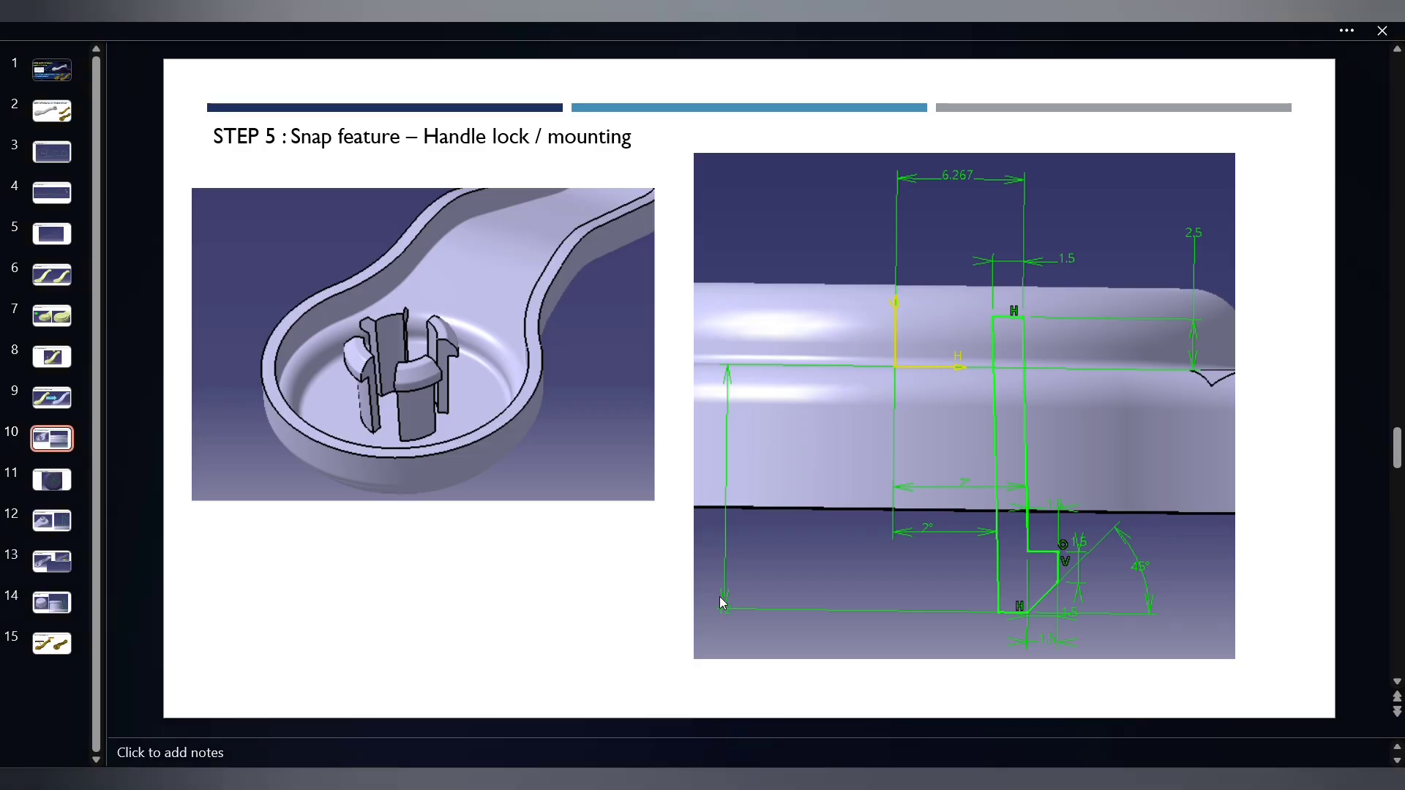
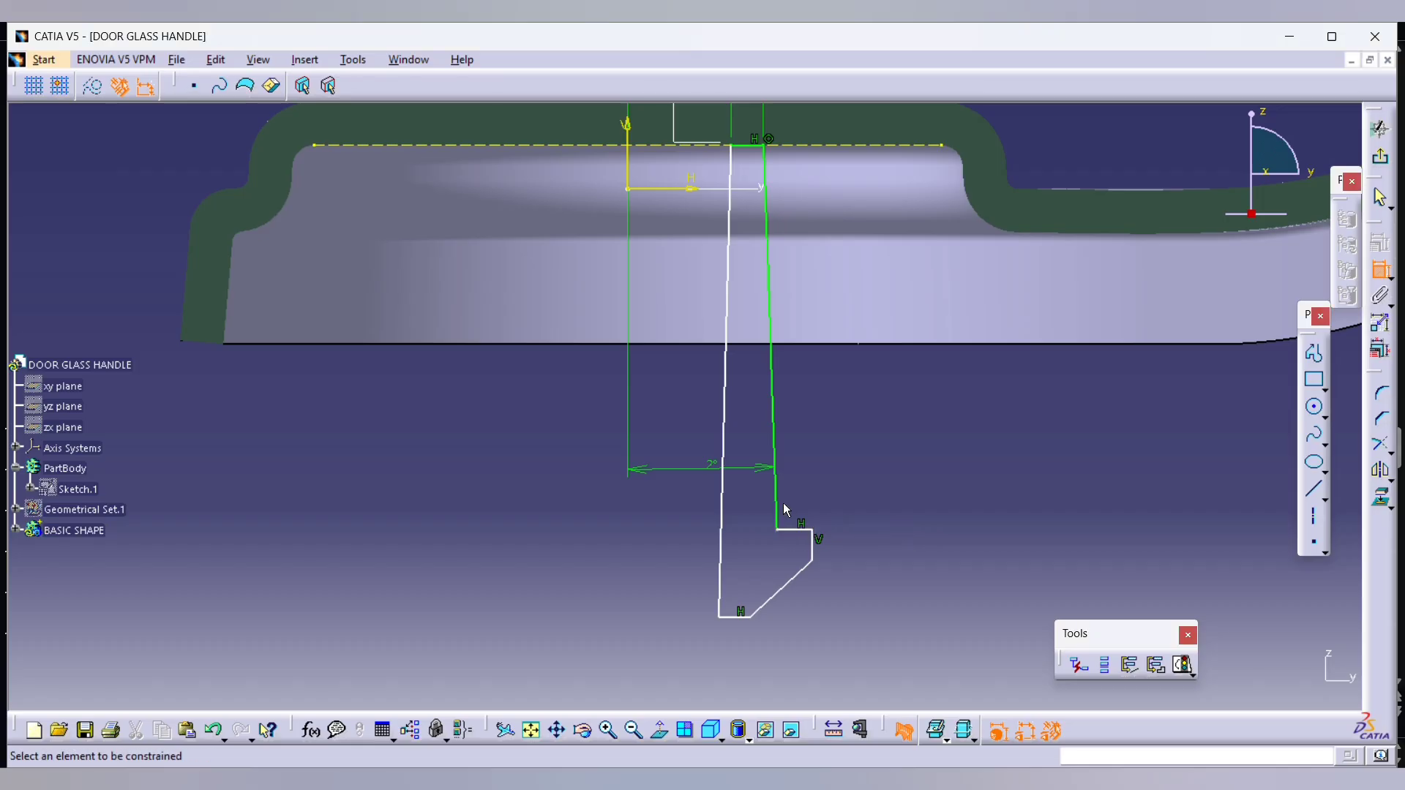
Step: Dimension the horizontal offset from the slanted line's lower end to the hook's vertical edge and set it to 1.5 mm
{"action": "left_click", "coordinate": [778, 532]}
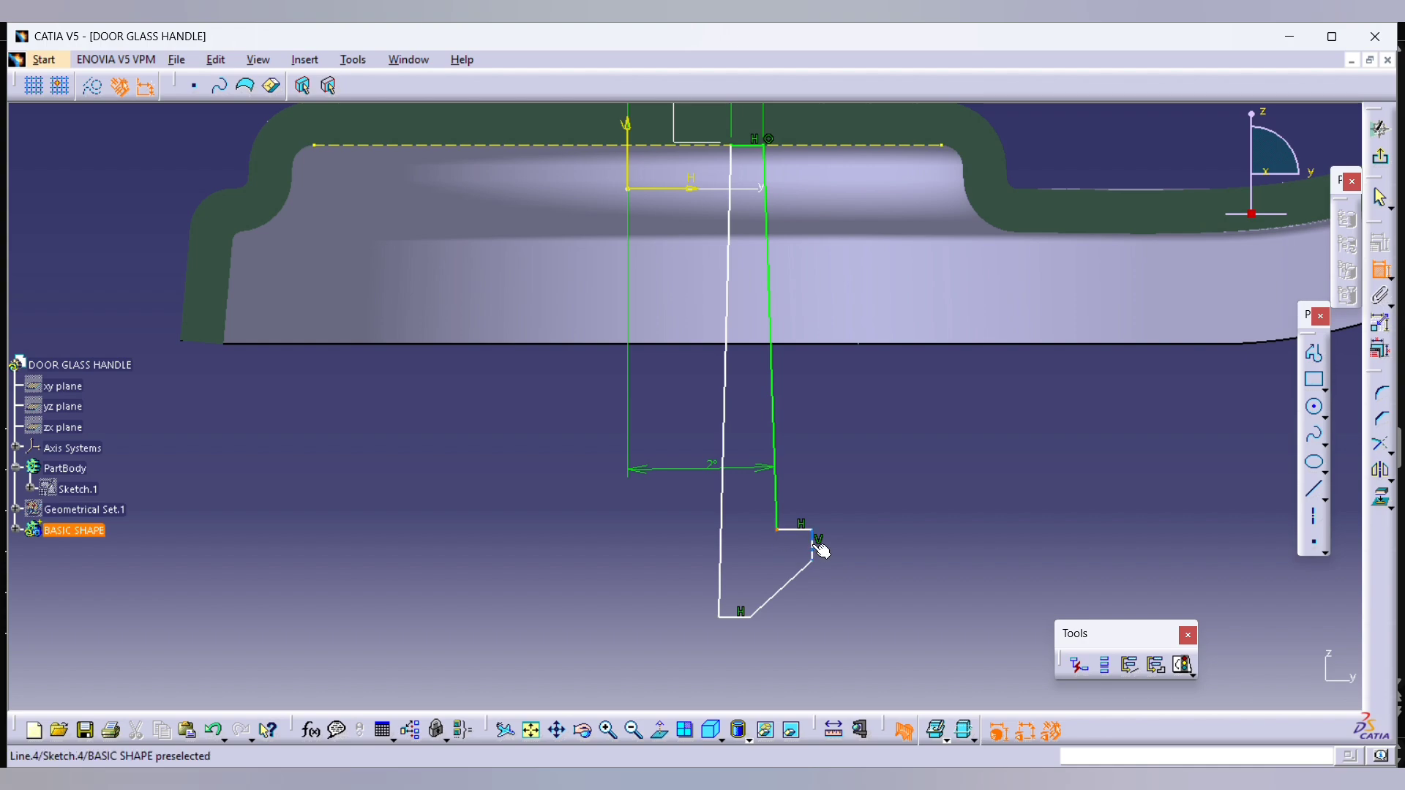
{"action": "left_click", "coordinate": [813, 548]}
{"action": "left_click", "coordinate": [828, 487]}
{"action": "double_click", "coordinate": [833, 484]}
{"action": "type", "text": "1"}
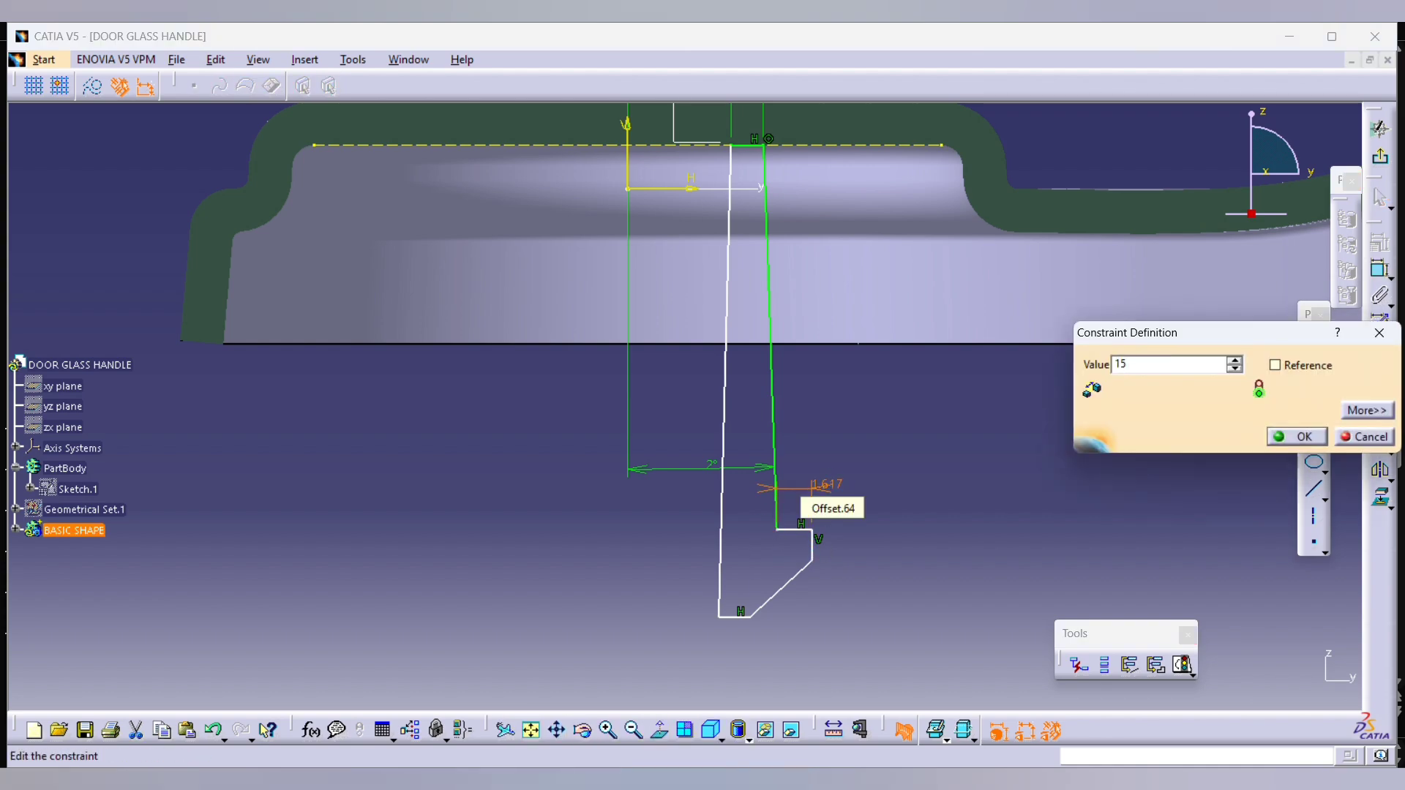
{"action": "type", "text": ".5mm"}
{"action": "key", "text": "Return"}
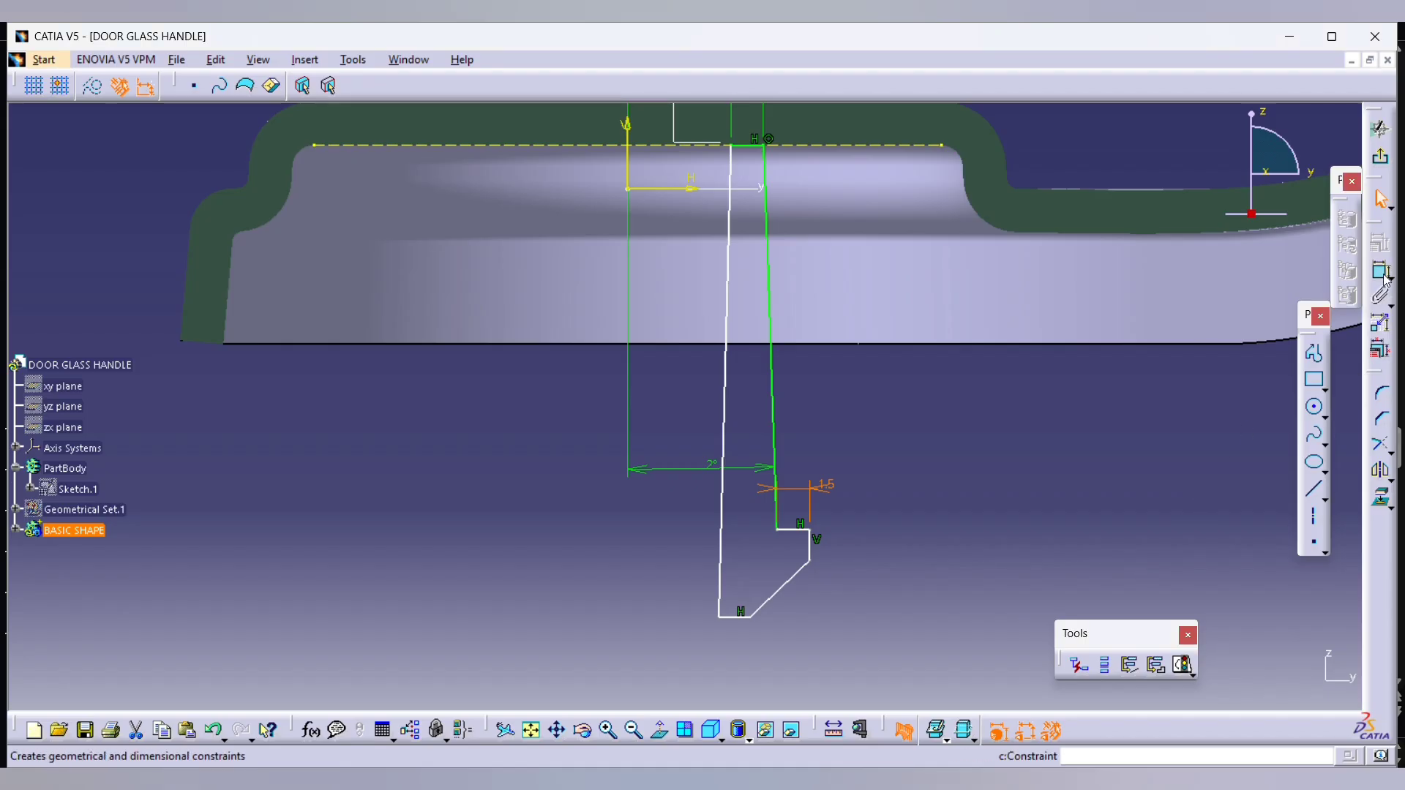
Step: Dimension the offset between the slanted line and the lower end of the hook's chamfer and set it to 0
{"action": "left_click", "coordinate": [780, 523]}
{"action": "left_click", "coordinate": [792, 594]}
{"action": "double_click", "coordinate": [819, 590]}
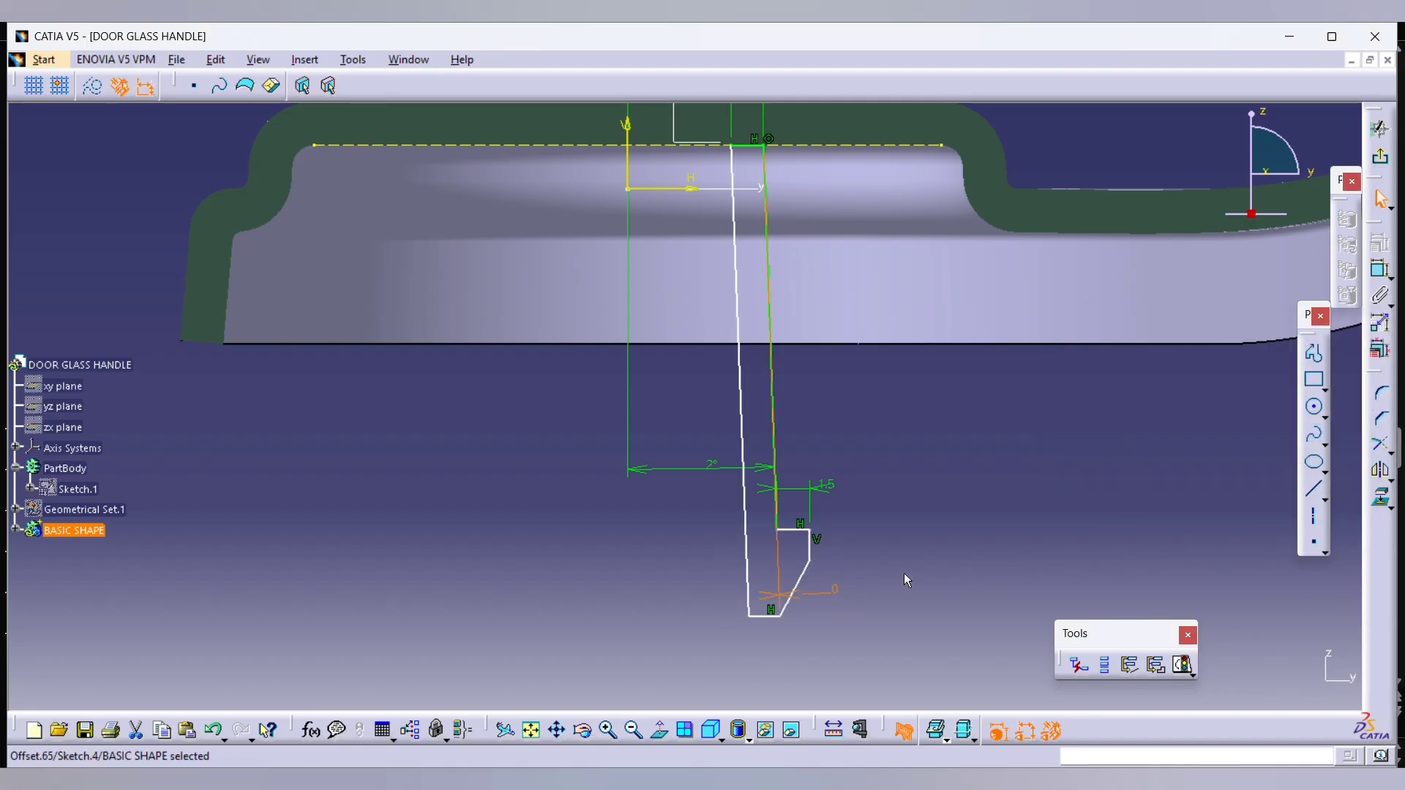
Step: Dimension the angle between the hook's chamfer and its bottom horizontal line and set it to 45 degrees
{"action": "key", "text": "alt+Tab"}
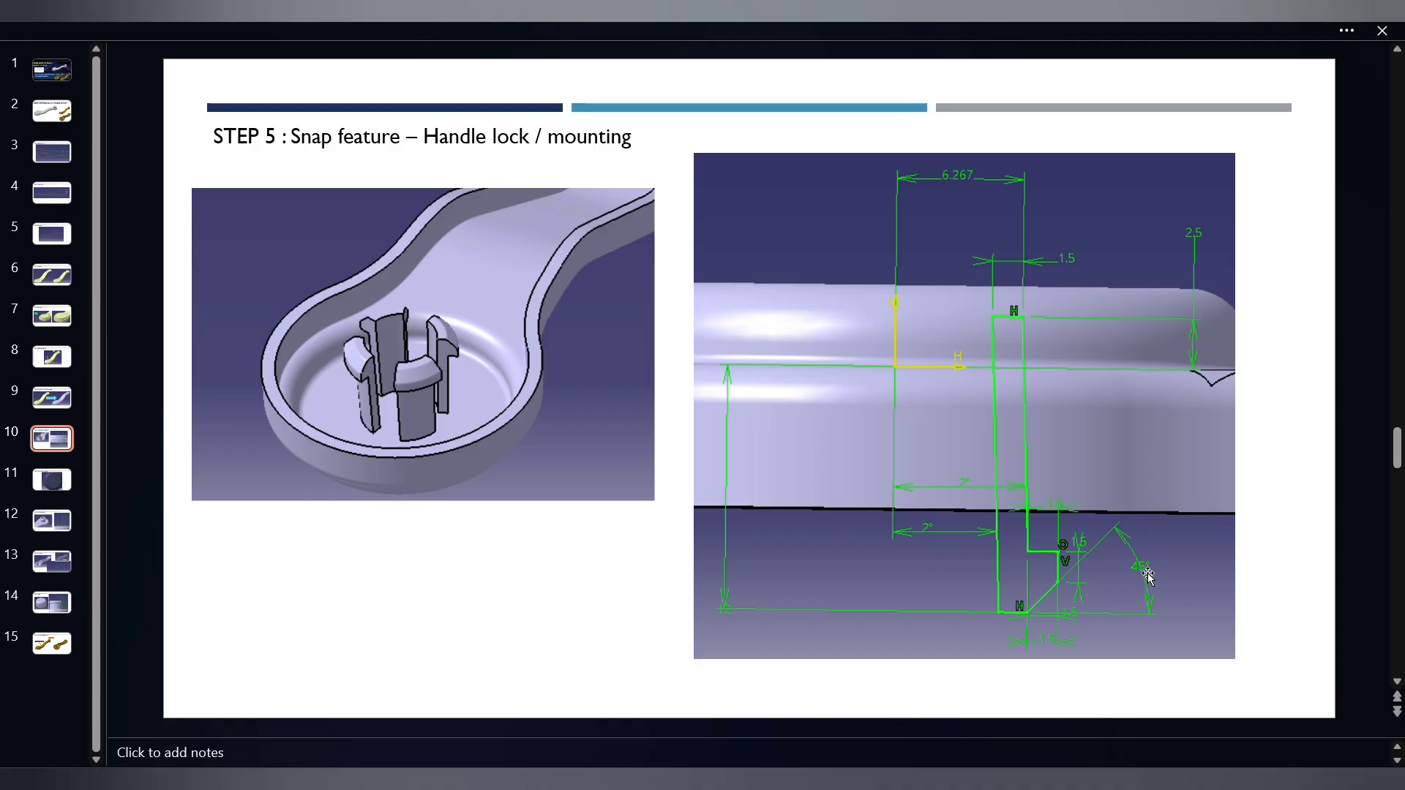
{"action": "key", "text": "alt+Tab"}
{"action": "left_click", "coordinate": [1379, 270]}
{"action": "left_click", "coordinate": [801, 577]}
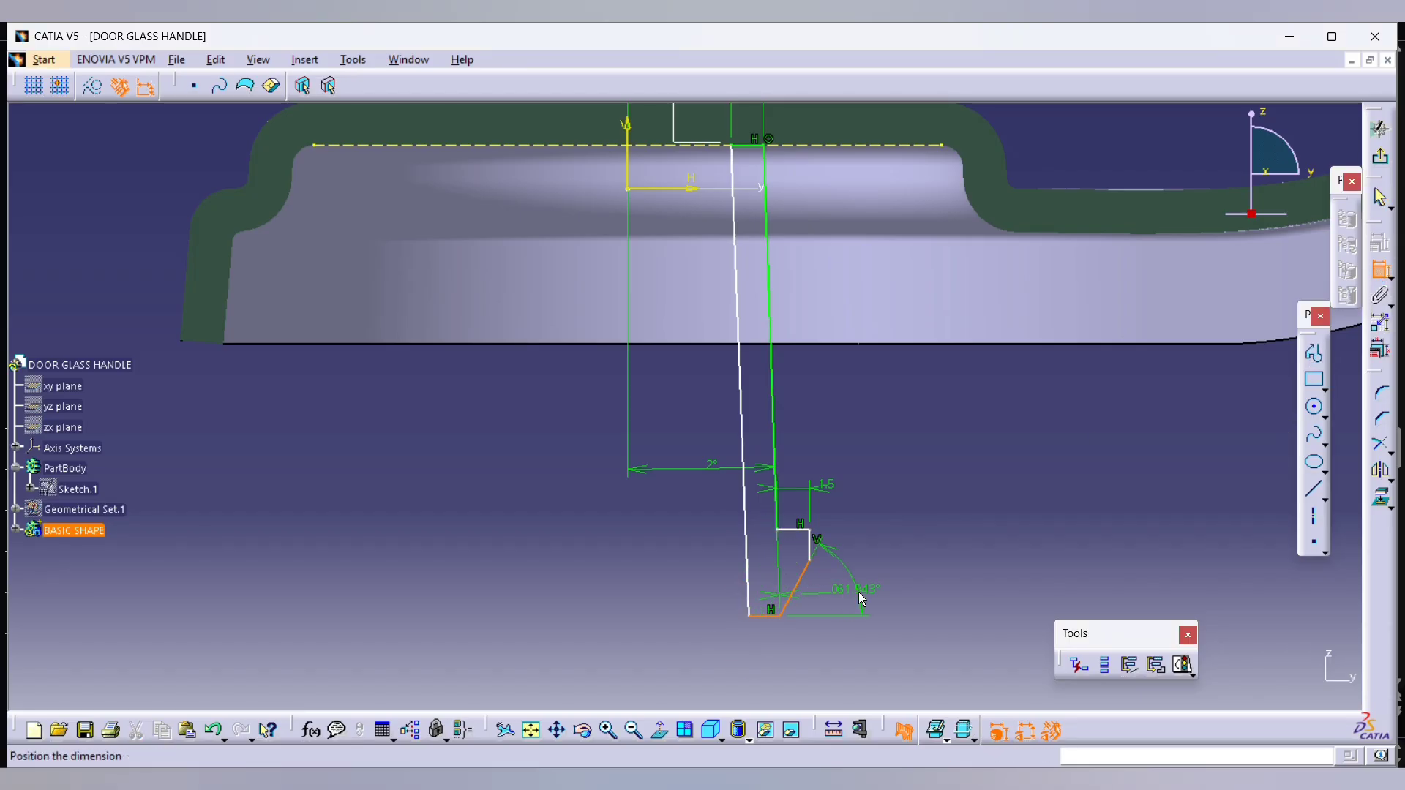
{"action": "double_click", "coordinate": [867, 585]}
{"action": "type", "text": "45"}
{"action": "key", "text": "Return"}
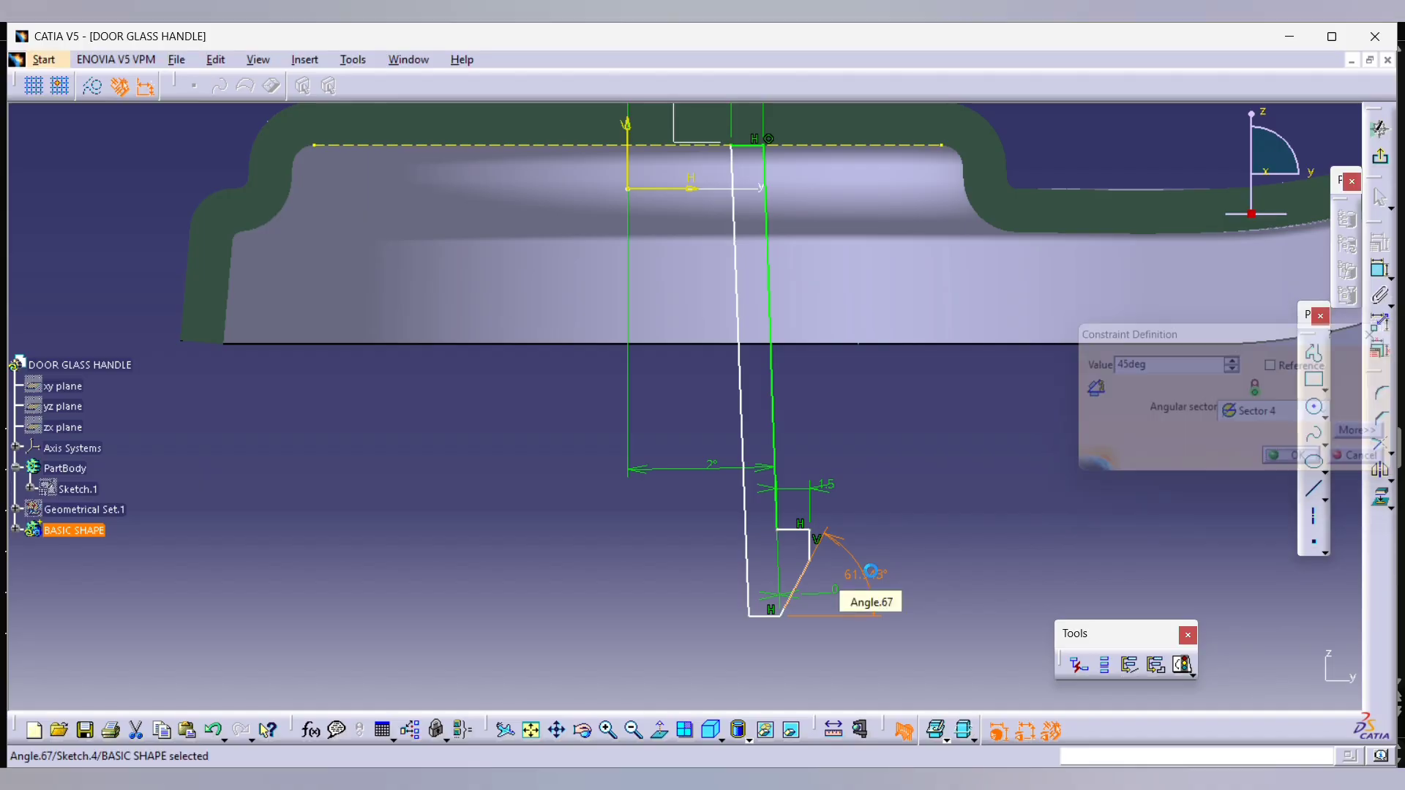
Step: Dimension the hook's short vertical edge at 1.5 mm, comparing the sketch with the snap feature slide
{"action": "key", "text": "alt+Tab"}
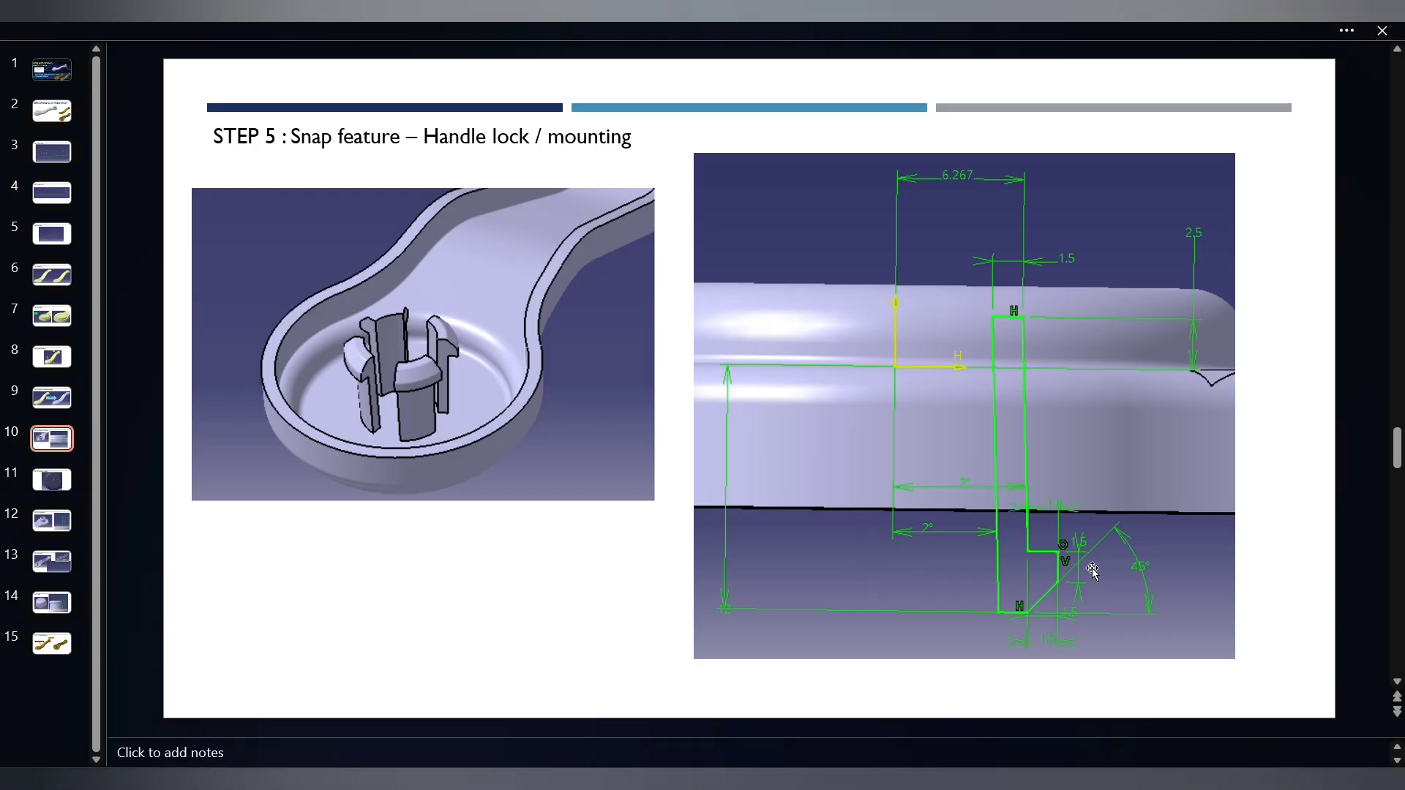
{"action": "key", "text": "alt+Tab"}
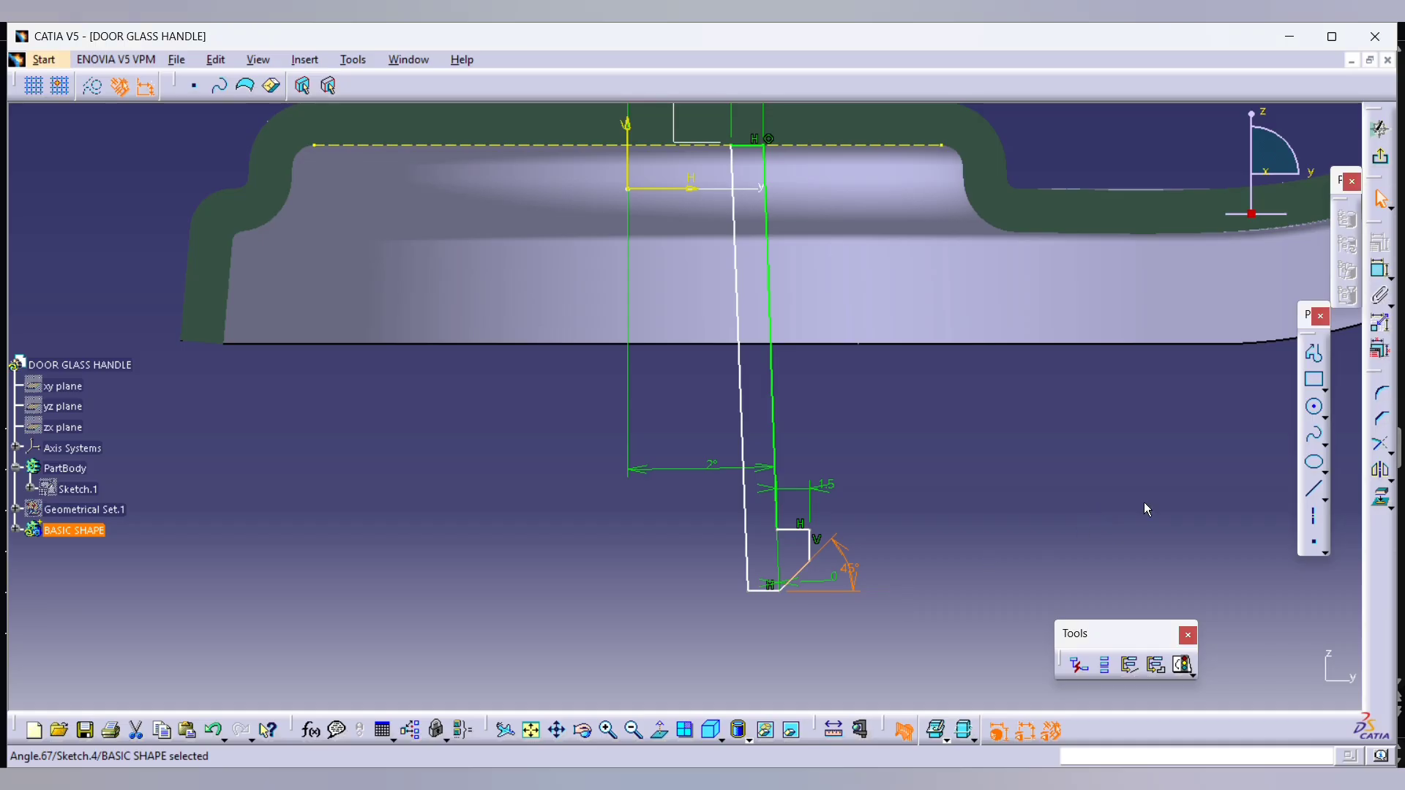
{"action": "key", "text": "alt+Tab"}
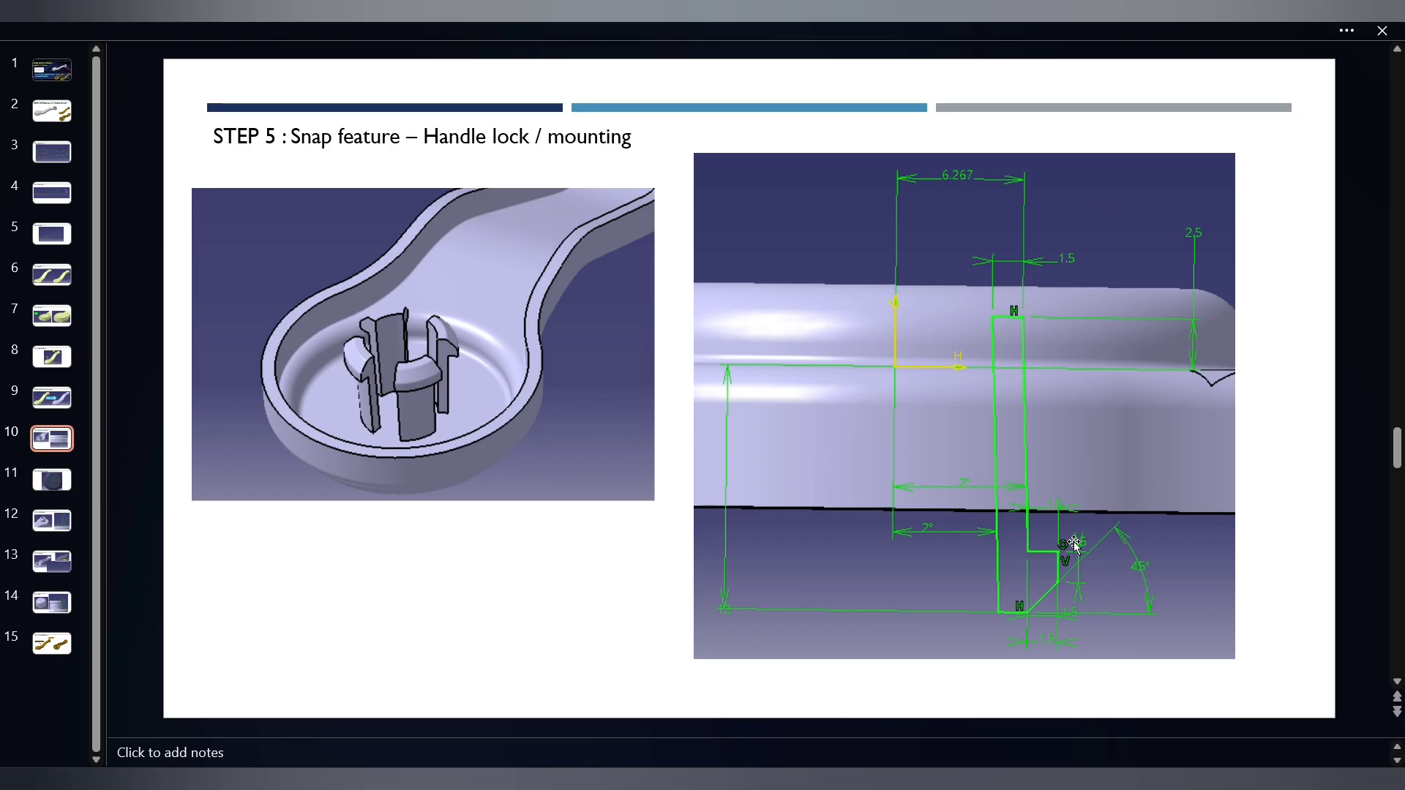
{"action": "key", "text": "alt+Tab"}
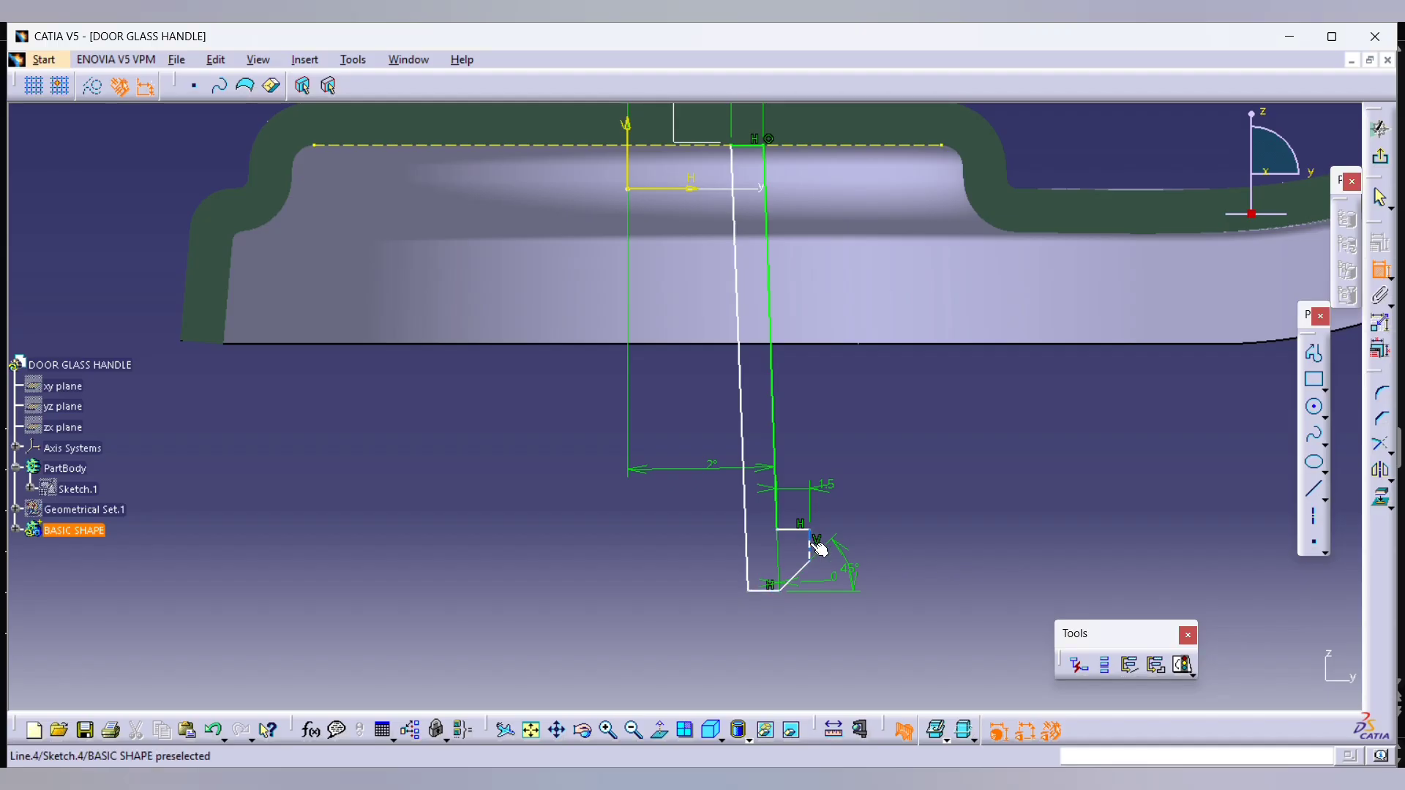
{"action": "left_click", "coordinate": [812, 545]}
{"action": "left_click", "coordinate": [931, 527]}
{"action": "double_click", "coordinate": [936, 526]}
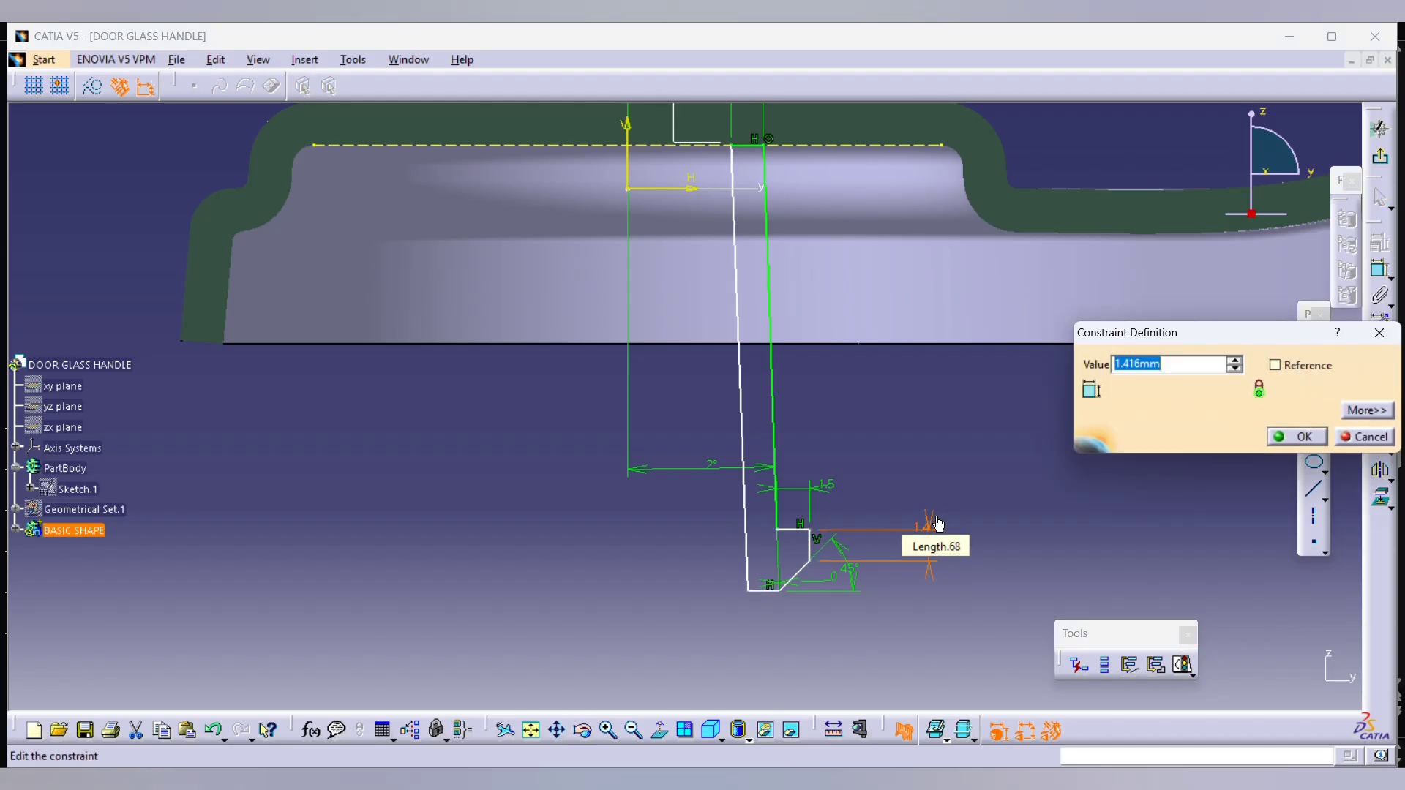
{"action": "key", "text": "Return"}
{"action": "key", "text": "alt+Tab"}
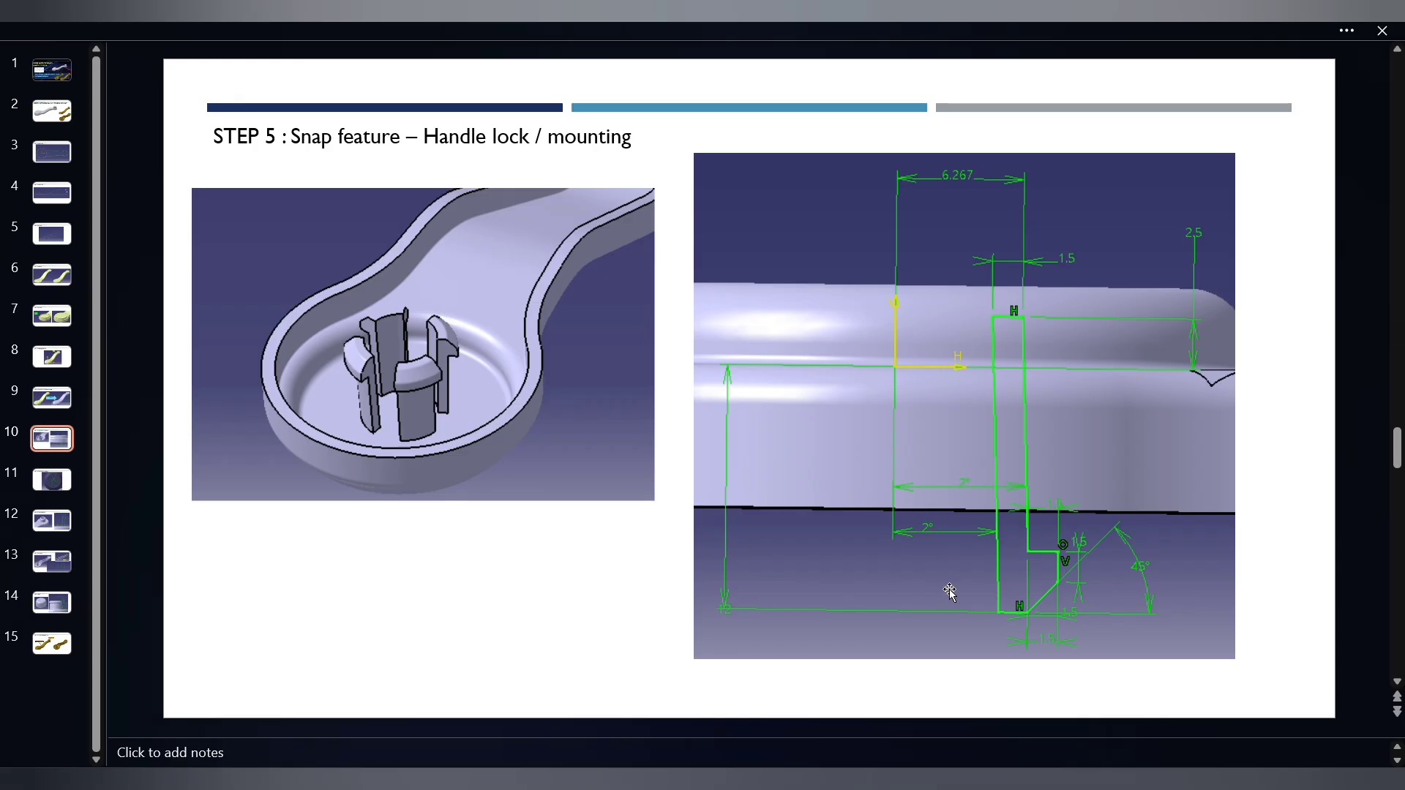
{"action": "key", "text": "alt+Tab"}
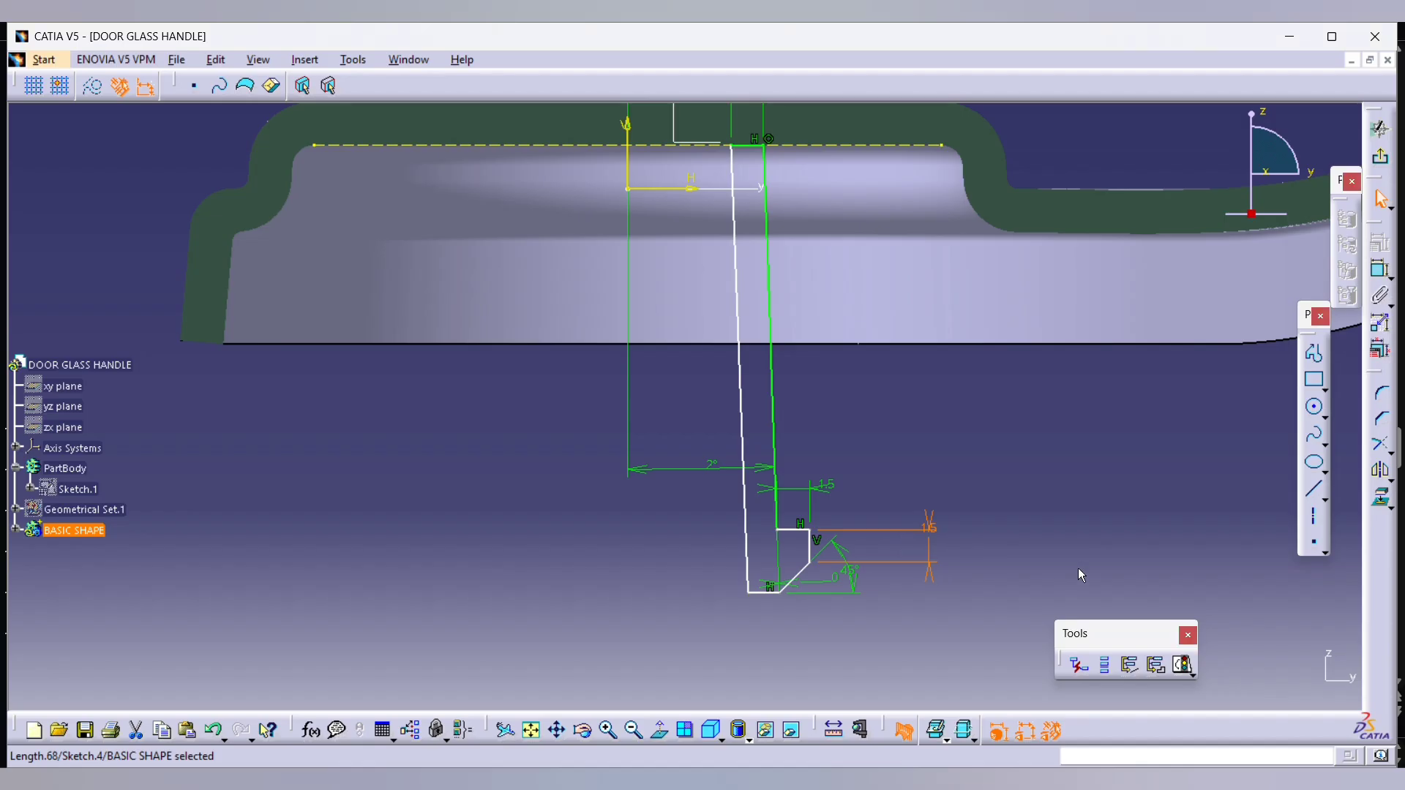
{"action": "left_click", "coordinate": [1088, 493]}
{"action": "key", "text": "alt+Tab"}
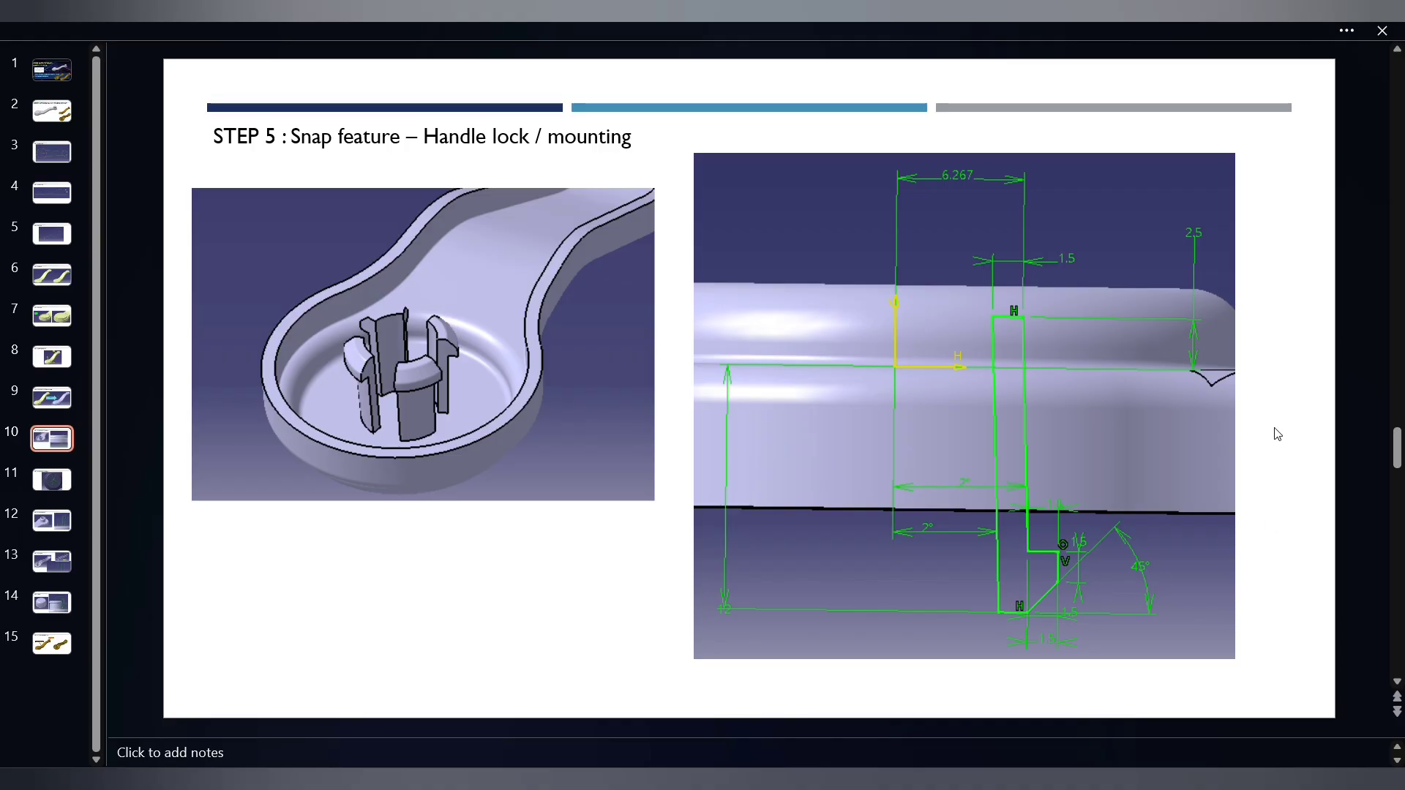
{"action": "key", "text": "alt+Tab"}
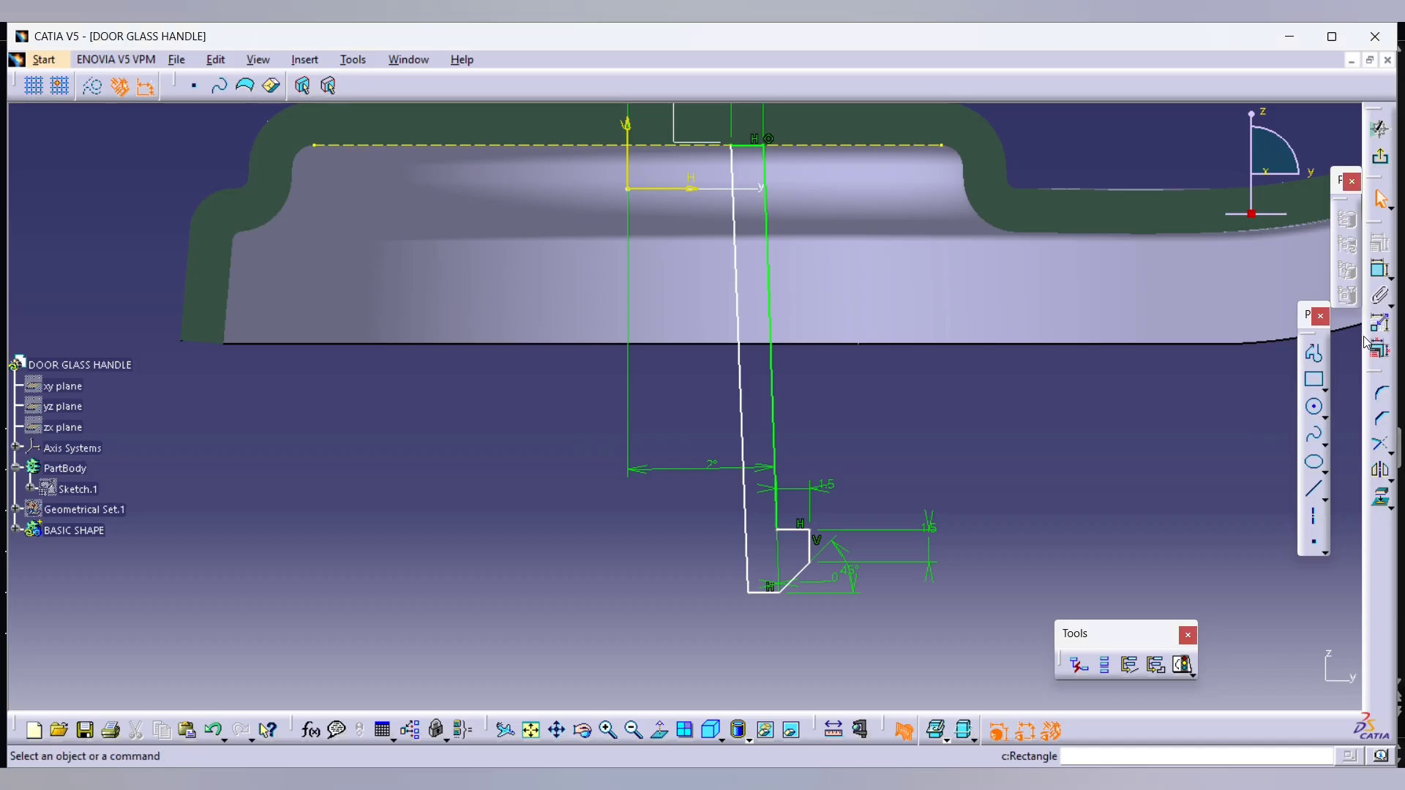
Step: Dimension the vertical offset from the sketch's horizontal axis to the hook's bottom line and set it to 12 mm
{"action": "left_click", "coordinate": [773, 596]}
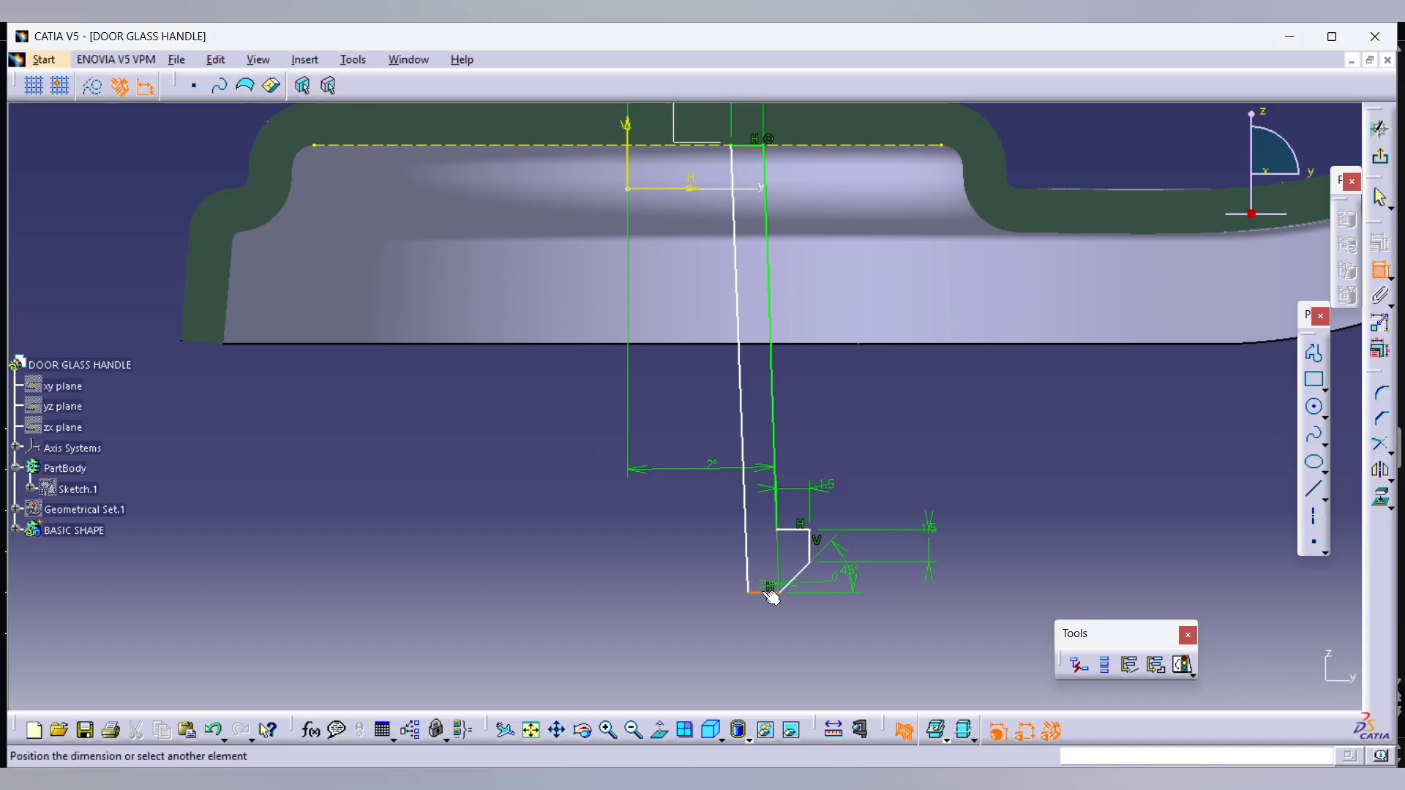
{"action": "left_click", "coordinate": [696, 191]}
{"action": "left_click", "coordinate": [502, 408]}
{"action": "double_click", "coordinate": [502, 408]}
{"action": "type", "text": "12mm"}
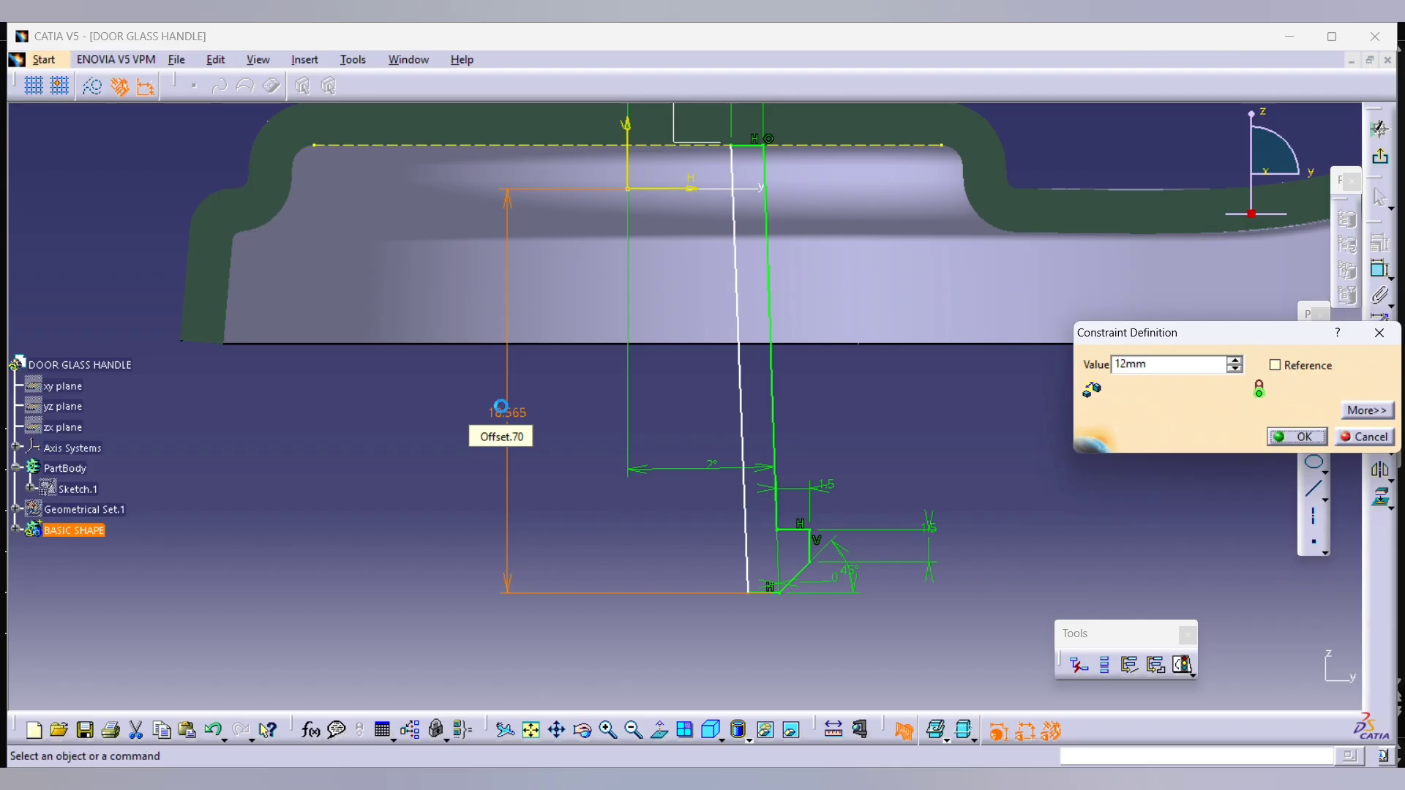
{"action": "key", "text": "Return"}
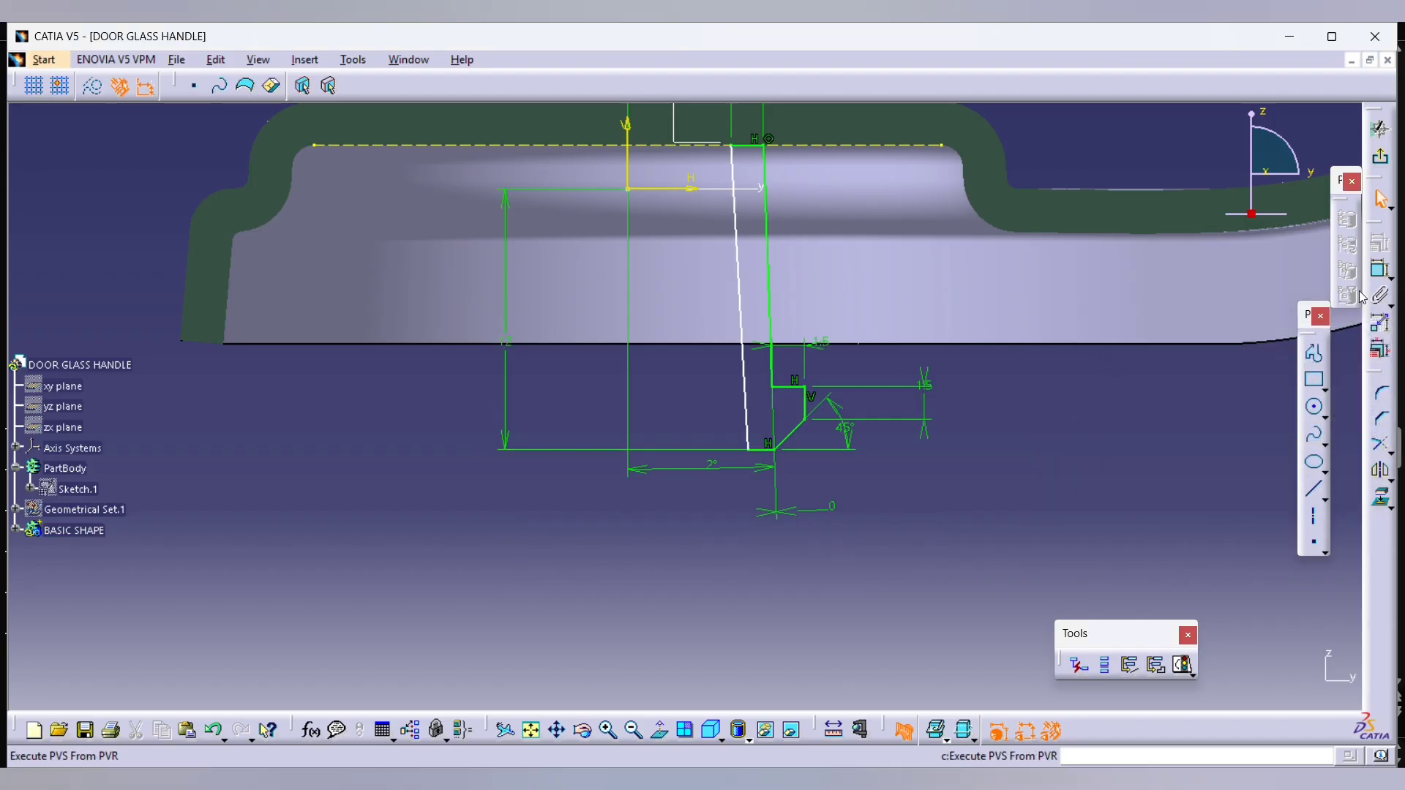
{"action": "left_click", "coordinate": [740, 294]}
{"action": "left_click", "coordinate": [768, 274]}
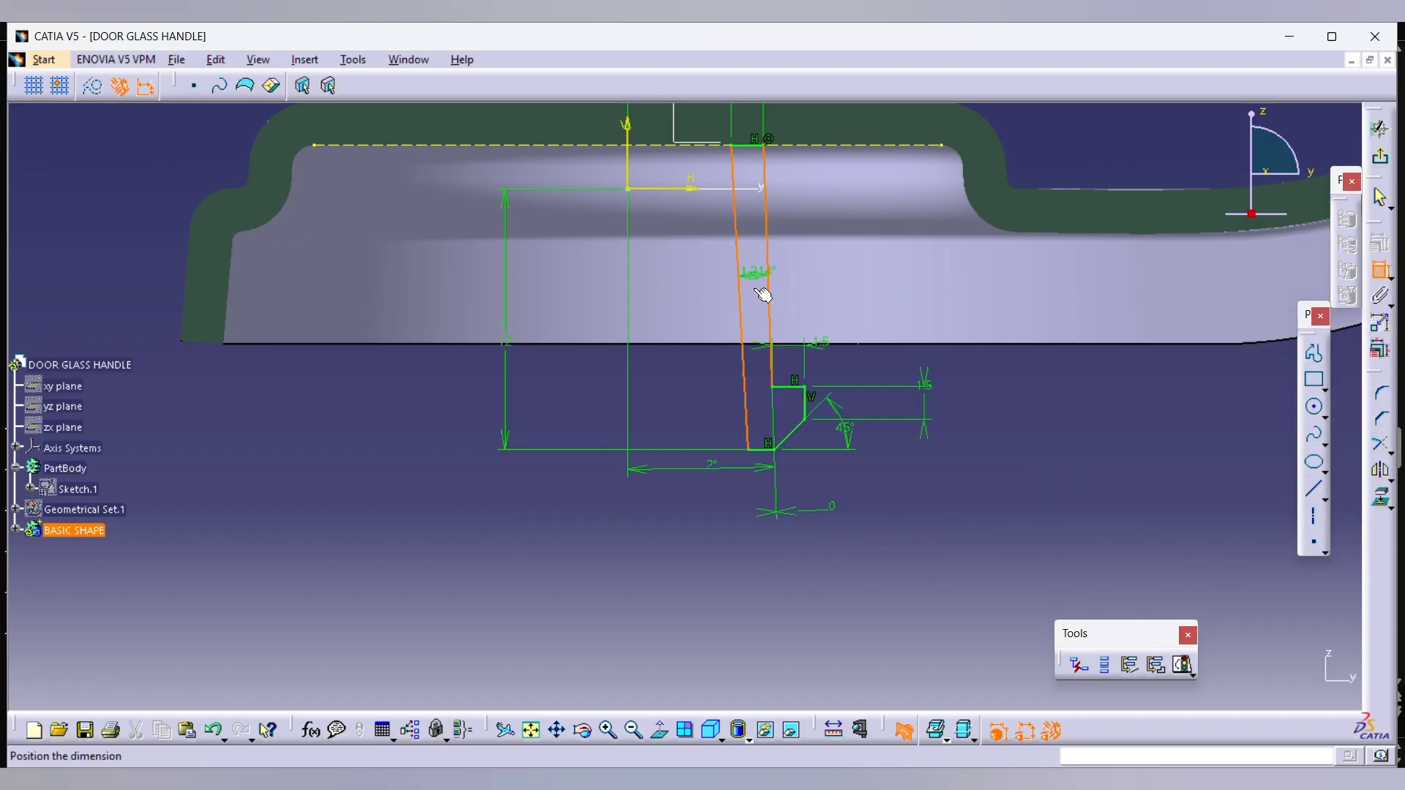
{"action": "right_click", "coordinate": [722, 400]}
{"action": "left_click", "coordinate": [767, 470]}
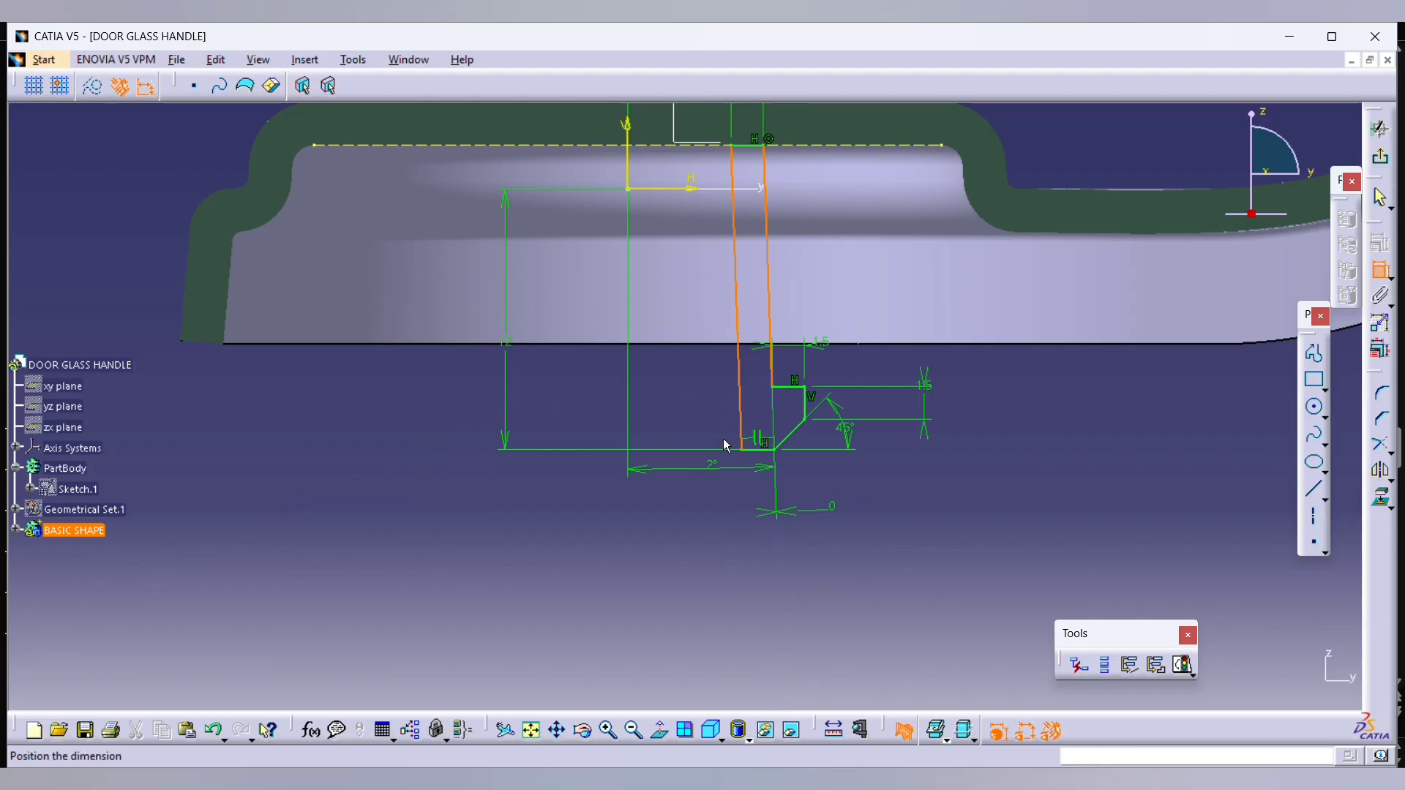
{"action": "key", "text": "Escape"}
Step: Constrain the hook's two long slanted lines to be parallel and exit the sketch
{"action": "left_click", "coordinate": [1380, 269]}
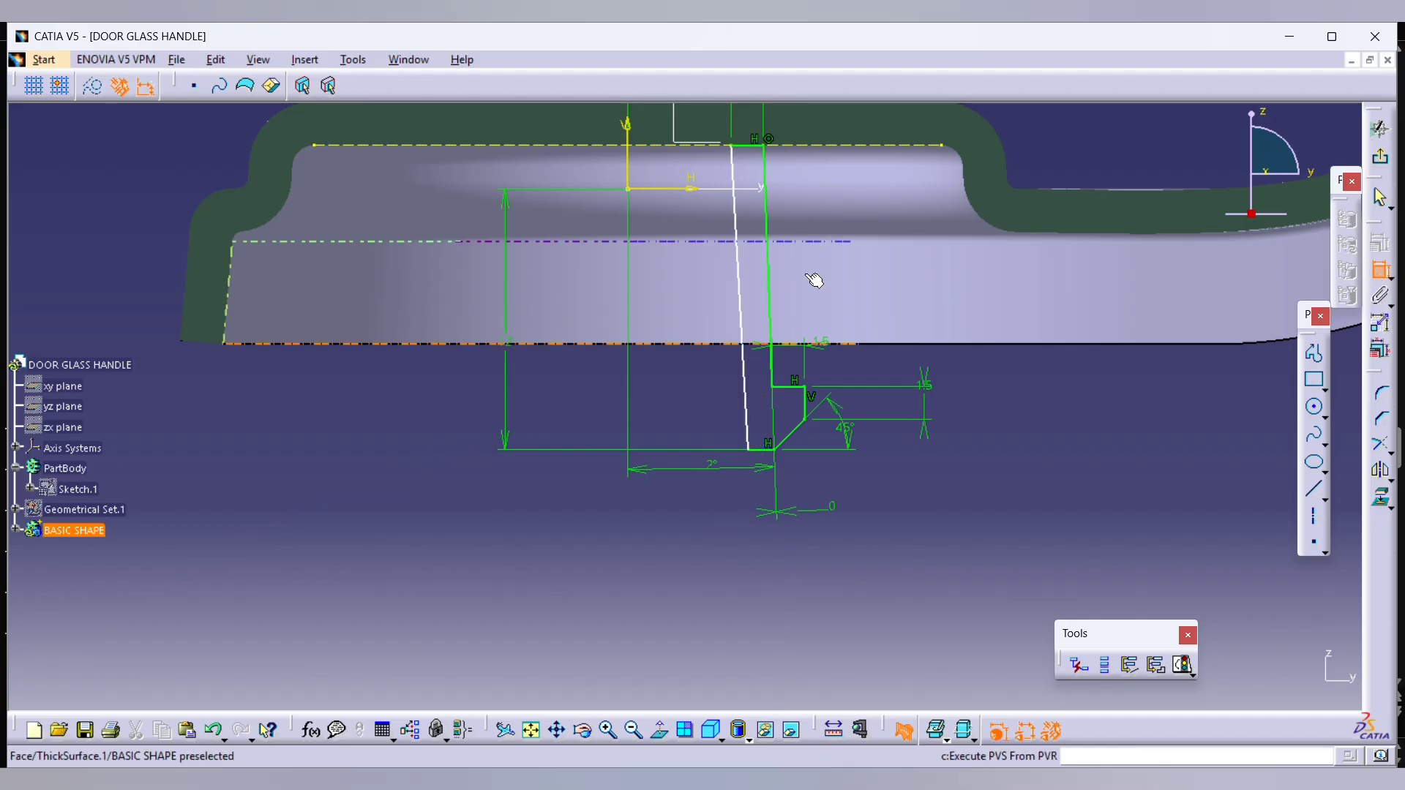
{"action": "left_click", "coordinate": [737, 232]}
{"action": "left_click", "coordinate": [774, 224]}
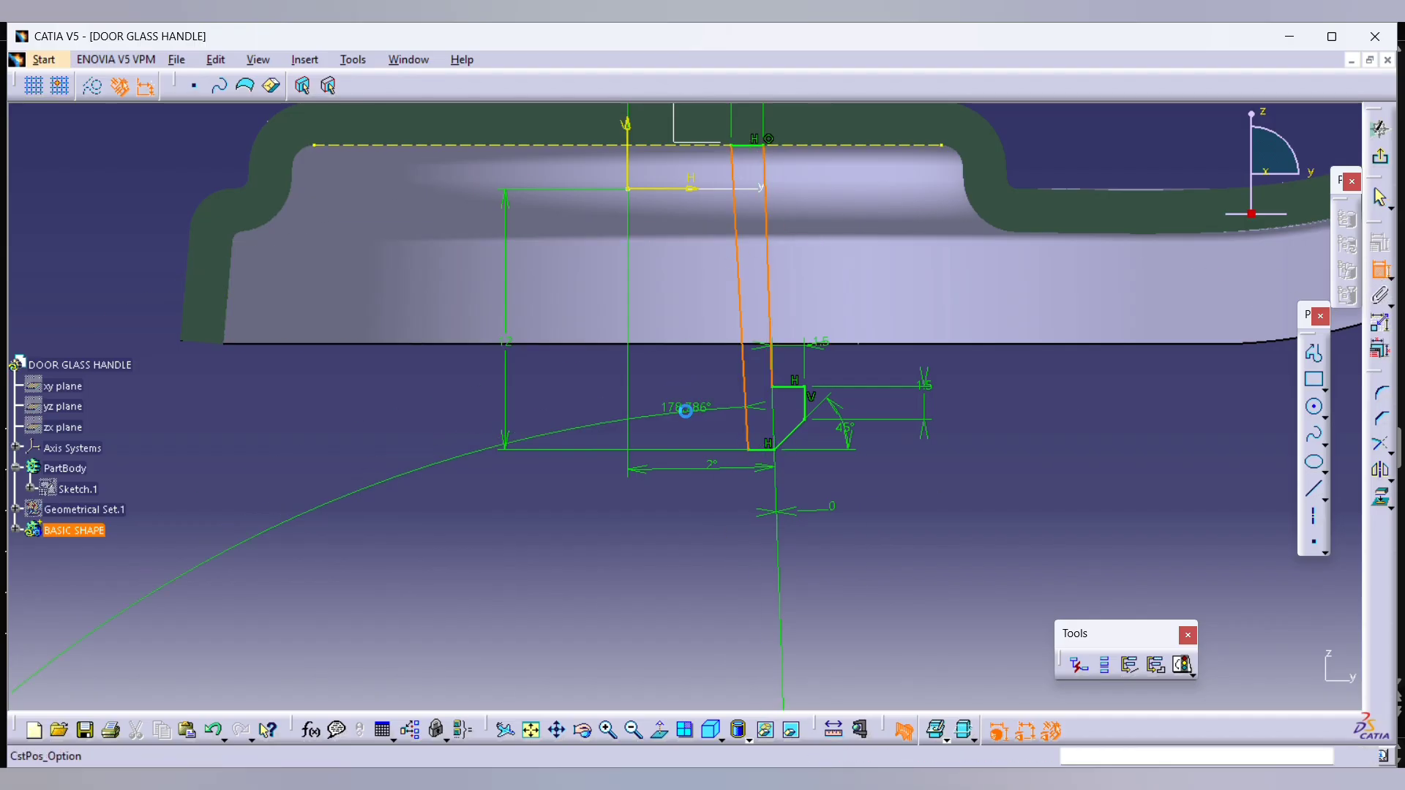
{"action": "right_click", "coordinate": [689, 412]}
{"action": "left_click", "coordinate": [737, 487]}
{"action": "mouse_move", "coordinate": [737, 407]}
{"action": "middle_mouse_down"}
{"action": "mouse_move", "coordinate": [684, 417]}
{"action": "mouse_move", "coordinate": [690, 533]}
{"action": "mouse_move", "coordinate": [721, 475]}
{"action": "middle_mouse_up"}
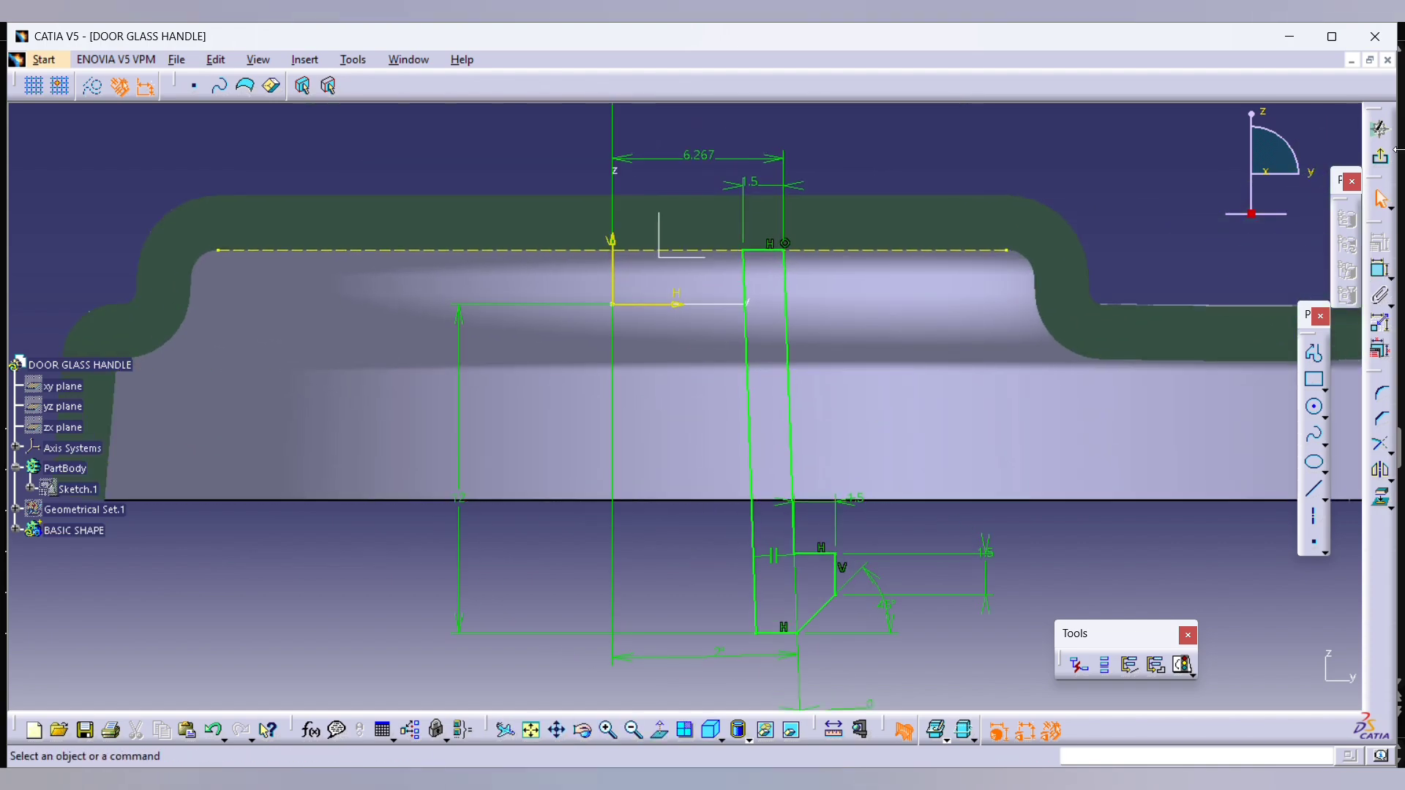
{"action": "left_click", "coordinate": [1379, 129]}
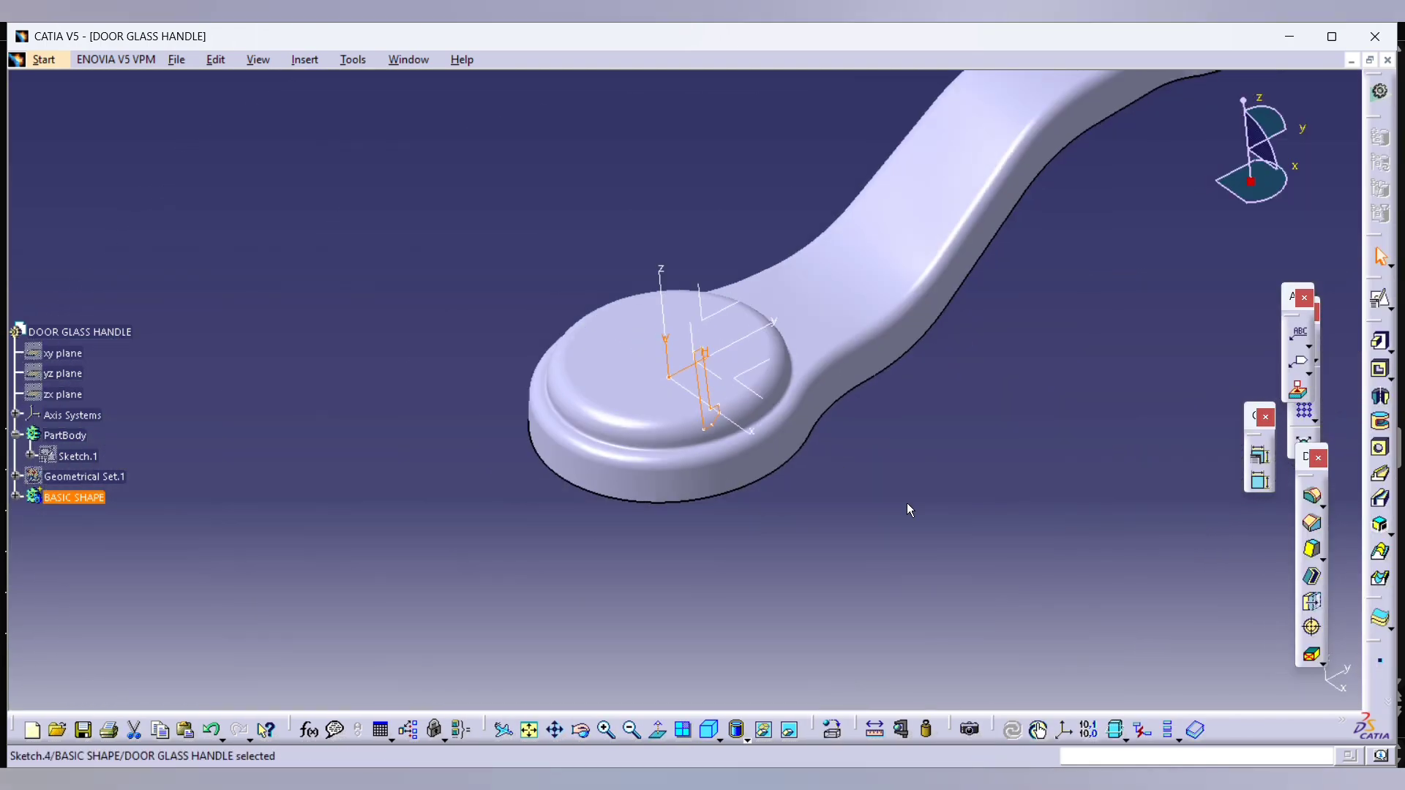
Step: Reopen the hook sketch, inspect the profile with the part cut by the sketch plane and with the 3D background hidden, and exit
{"action": "double_click", "coordinate": [741, 432]}
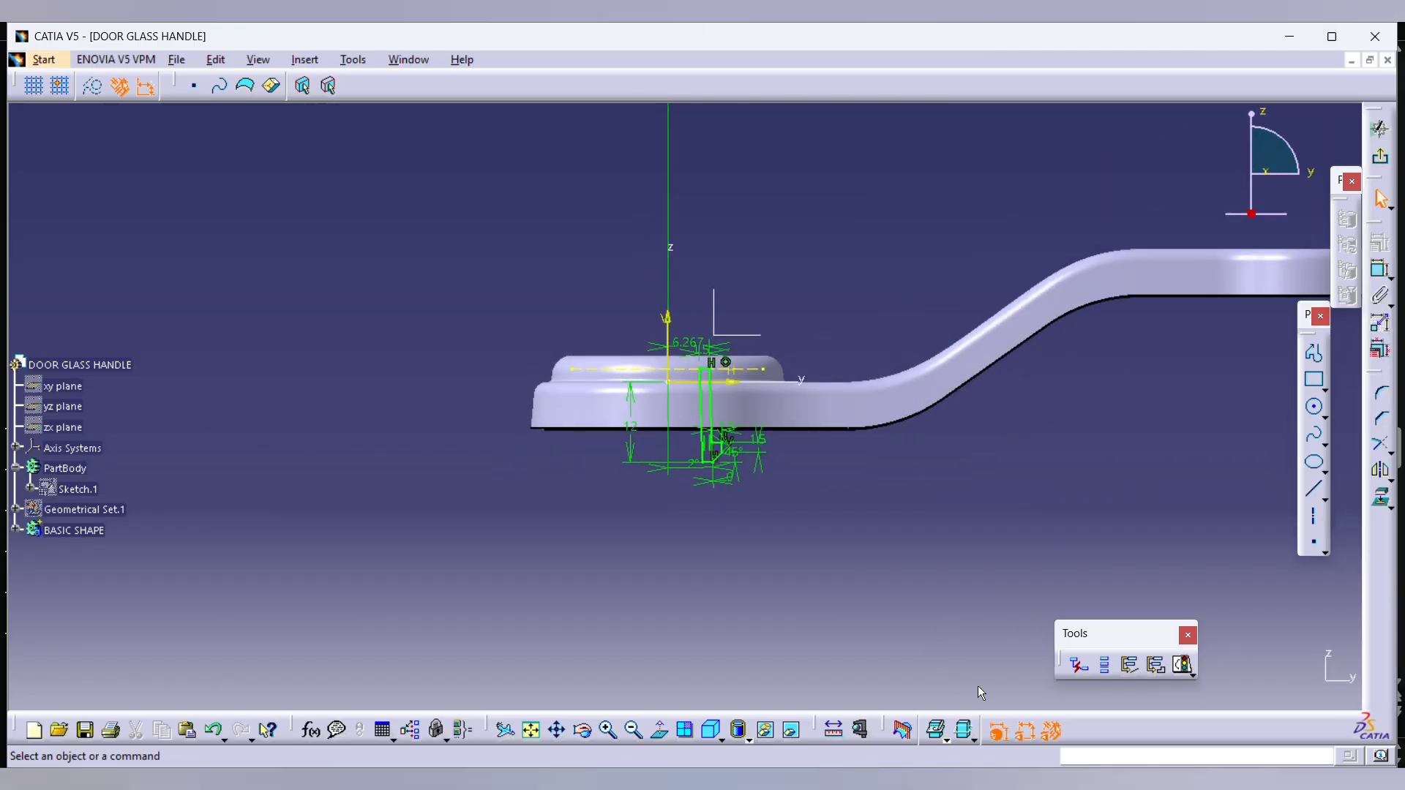
{"action": "left_click", "coordinate": [906, 731]}
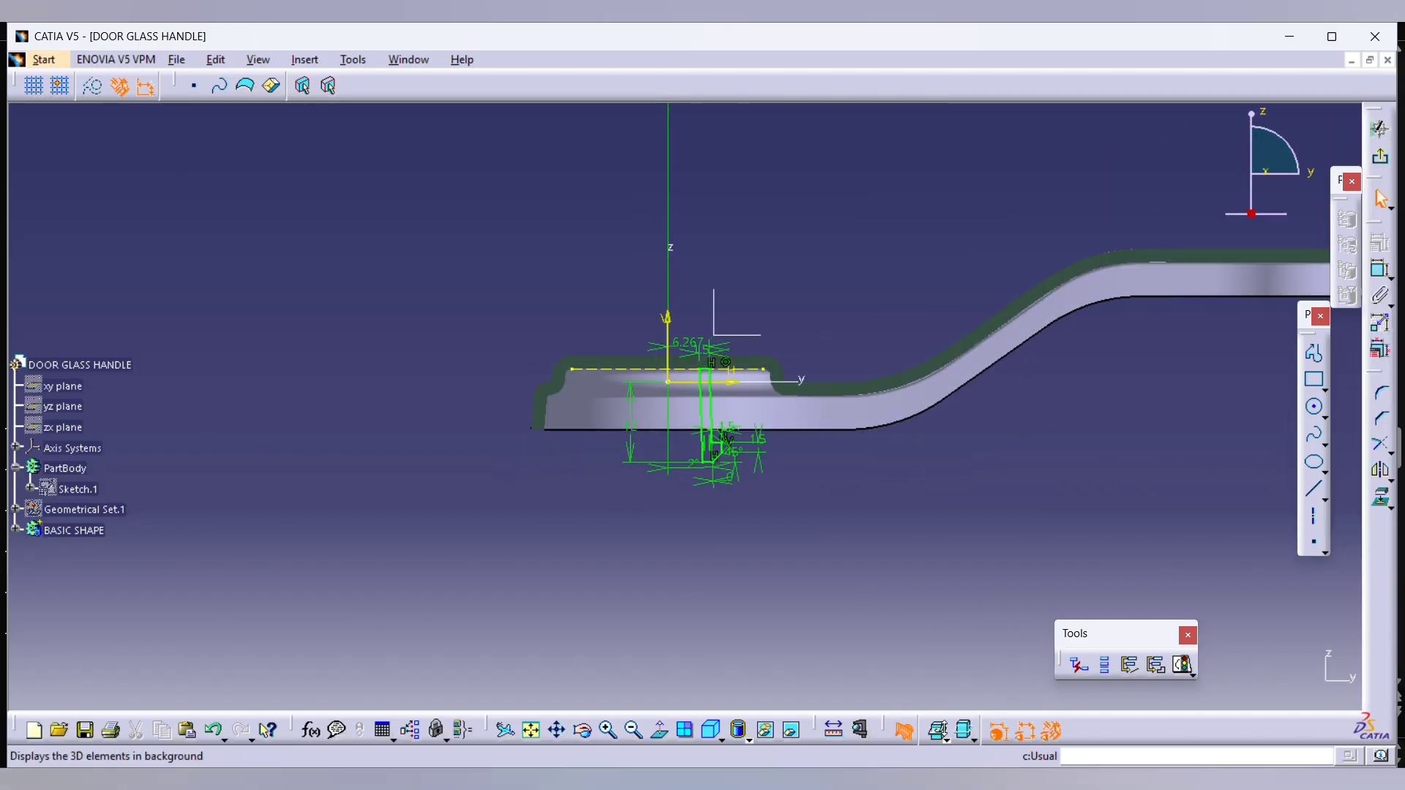
{"action": "left_click", "coordinate": [947, 741]}
{"action": "left_click", "coordinate": [949, 745]}
{"action": "mouse_move", "coordinate": [832, 574]}
{"action": "middle_mouse_down"}
{"action": "mouse_move", "coordinate": [860, 504]}
{"action": "mouse_move", "coordinate": [847, 433]}
{"action": "middle_mouse_up"}
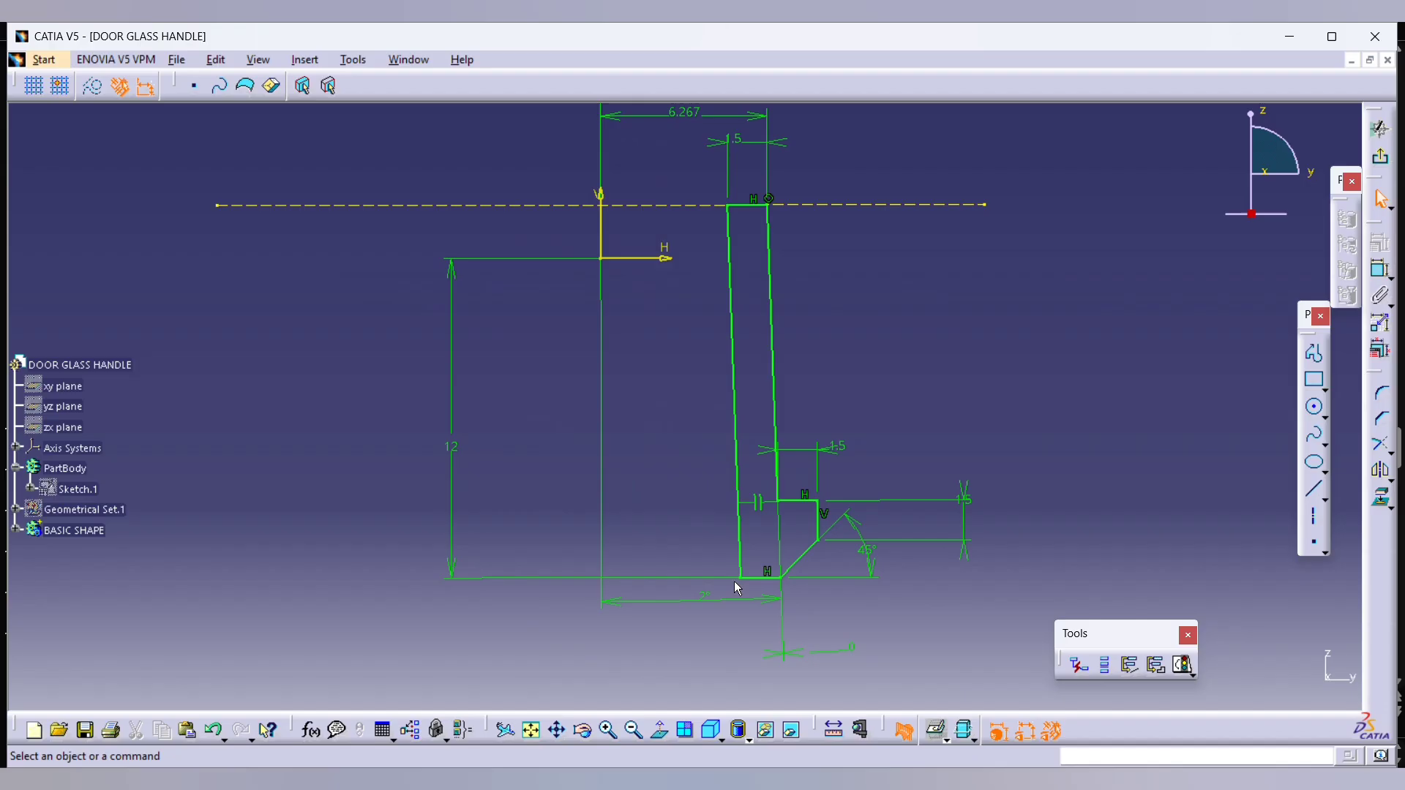
{"action": "left_click", "coordinate": [947, 741]}
{"action": "left_click", "coordinate": [949, 697]}
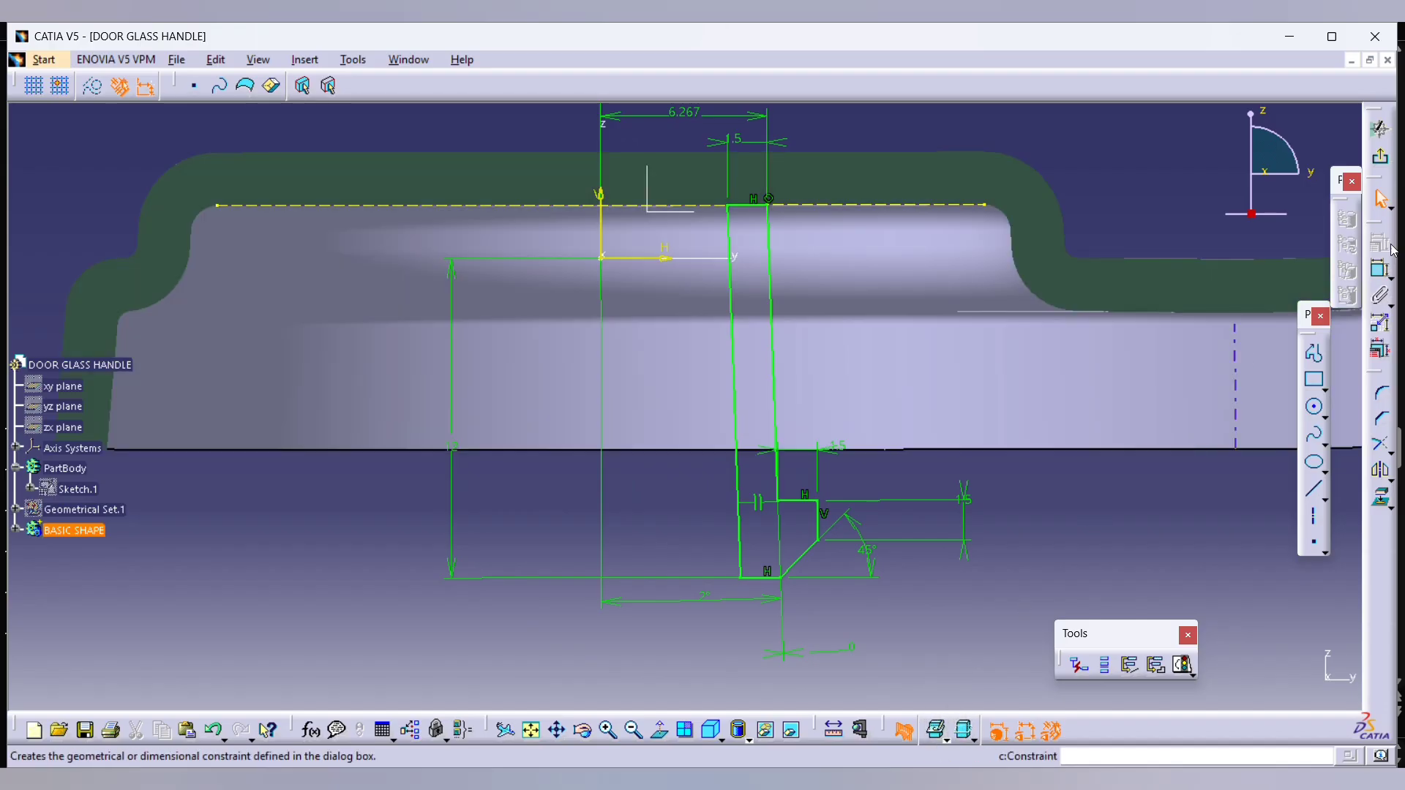
{"action": "left_click", "coordinate": [1380, 129]}
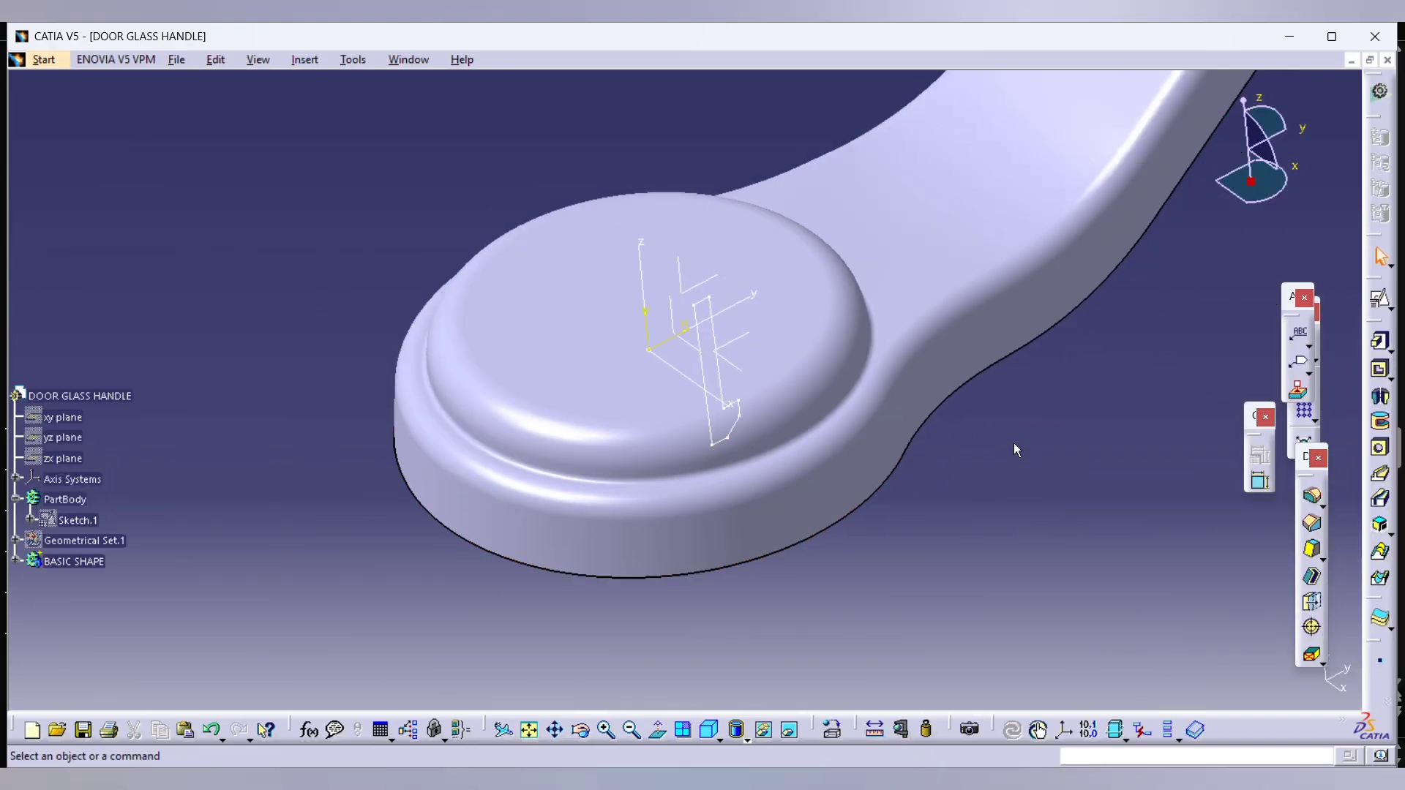
Step: Insert a new body and move the hook sketch from BASIC SHAPE into it
{"action": "left_click", "coordinate": [305, 59]}
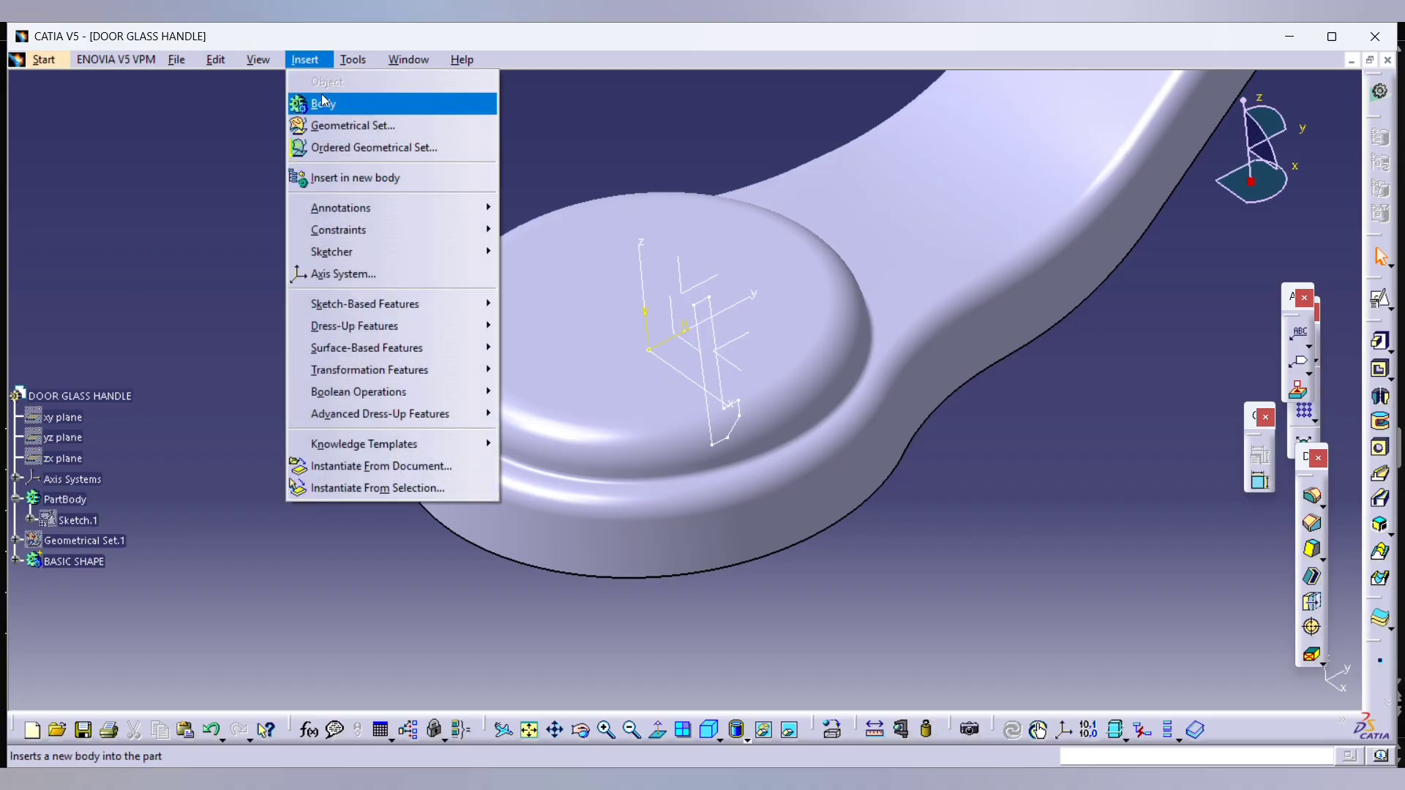
{"action": "left_click", "coordinate": [329, 125]}
{"action": "left_click", "coordinate": [811, 447]}
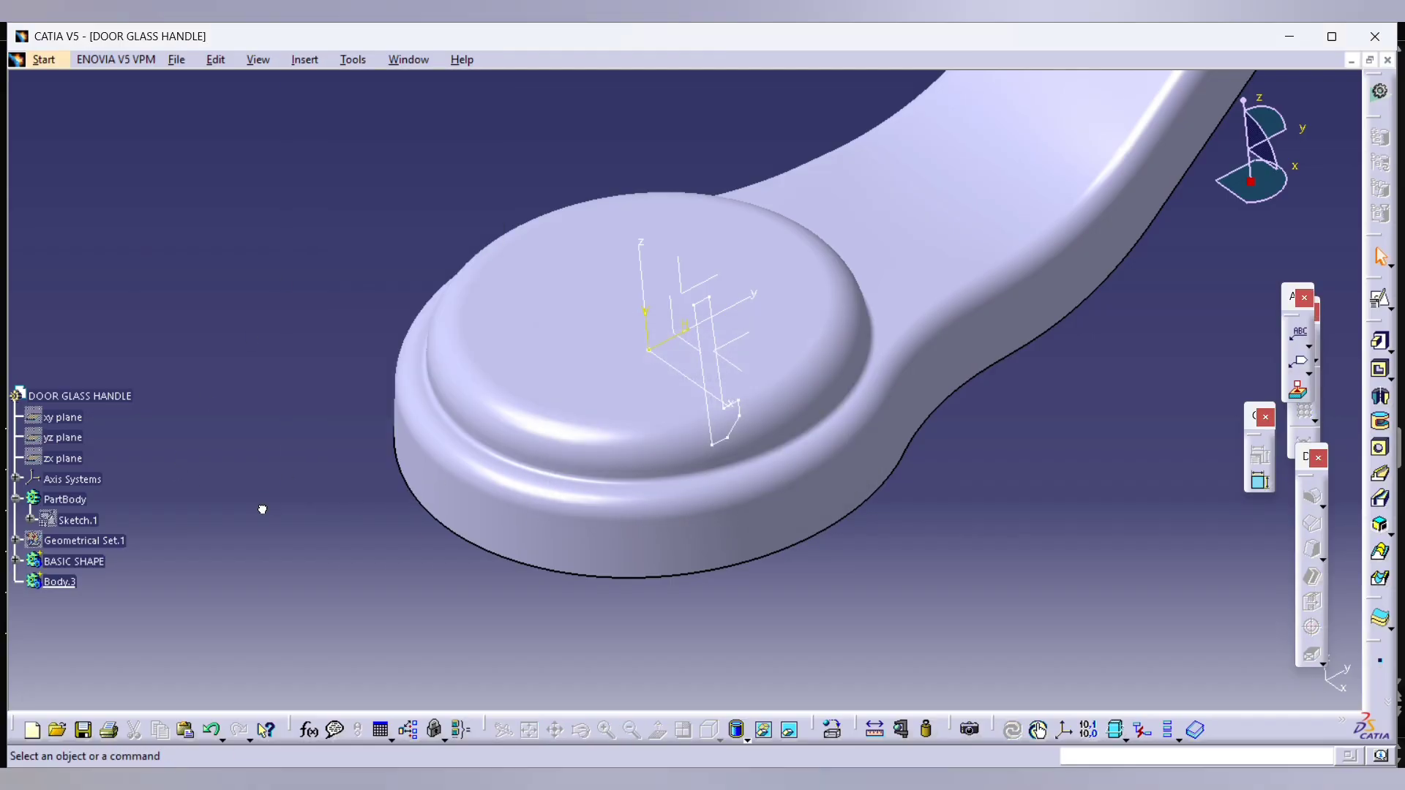
{"action": "left_click", "coordinate": [16, 561]}
{"action": "left_click_drag", "start_coordinate": [82, 496], "coordinate": [61, 517]}
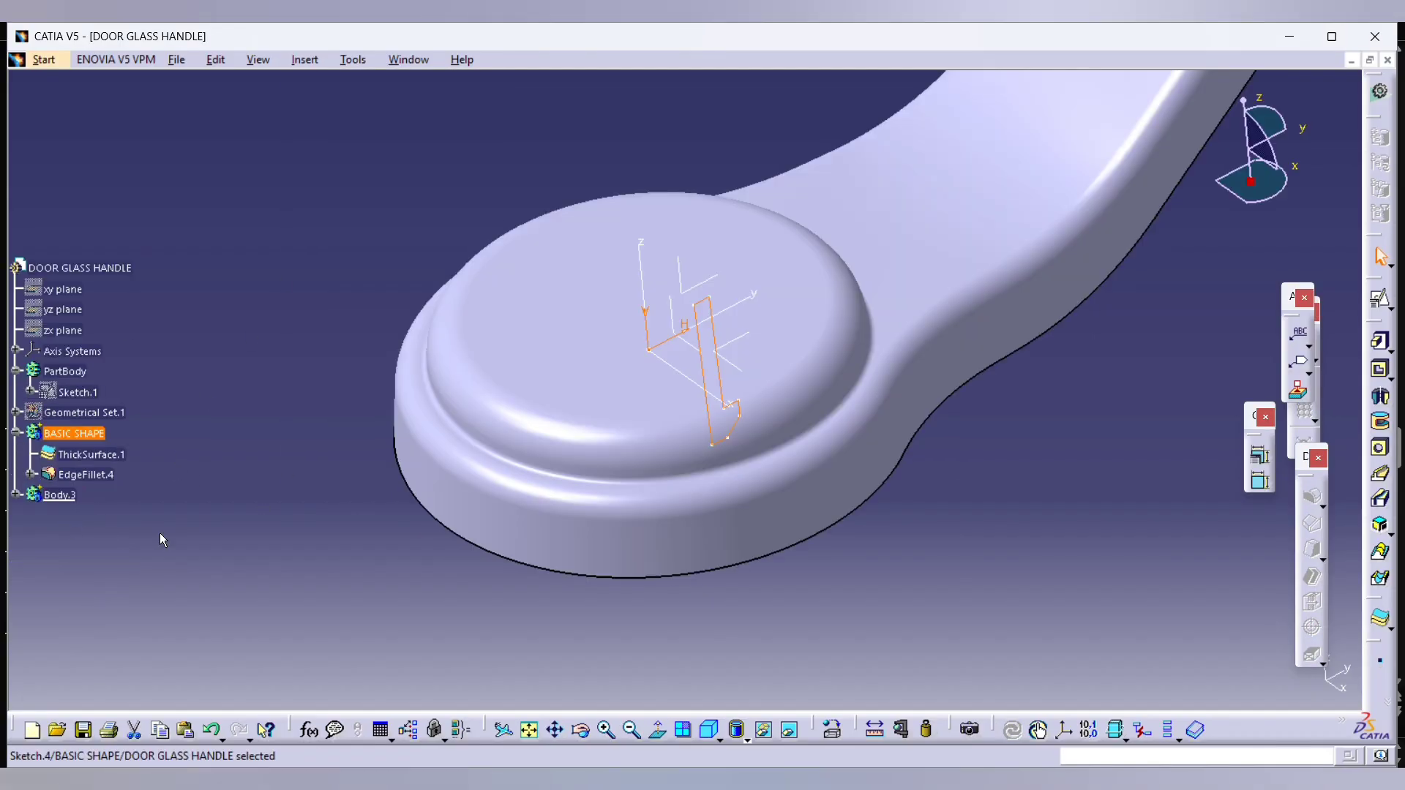
{"action": "left_click", "coordinate": [160, 535]}
Step: Rename the new body as SNAP FEATURE
{"action": "right_click", "coordinate": [65, 496]}
{"action": "left_click", "coordinate": [143, 251]}
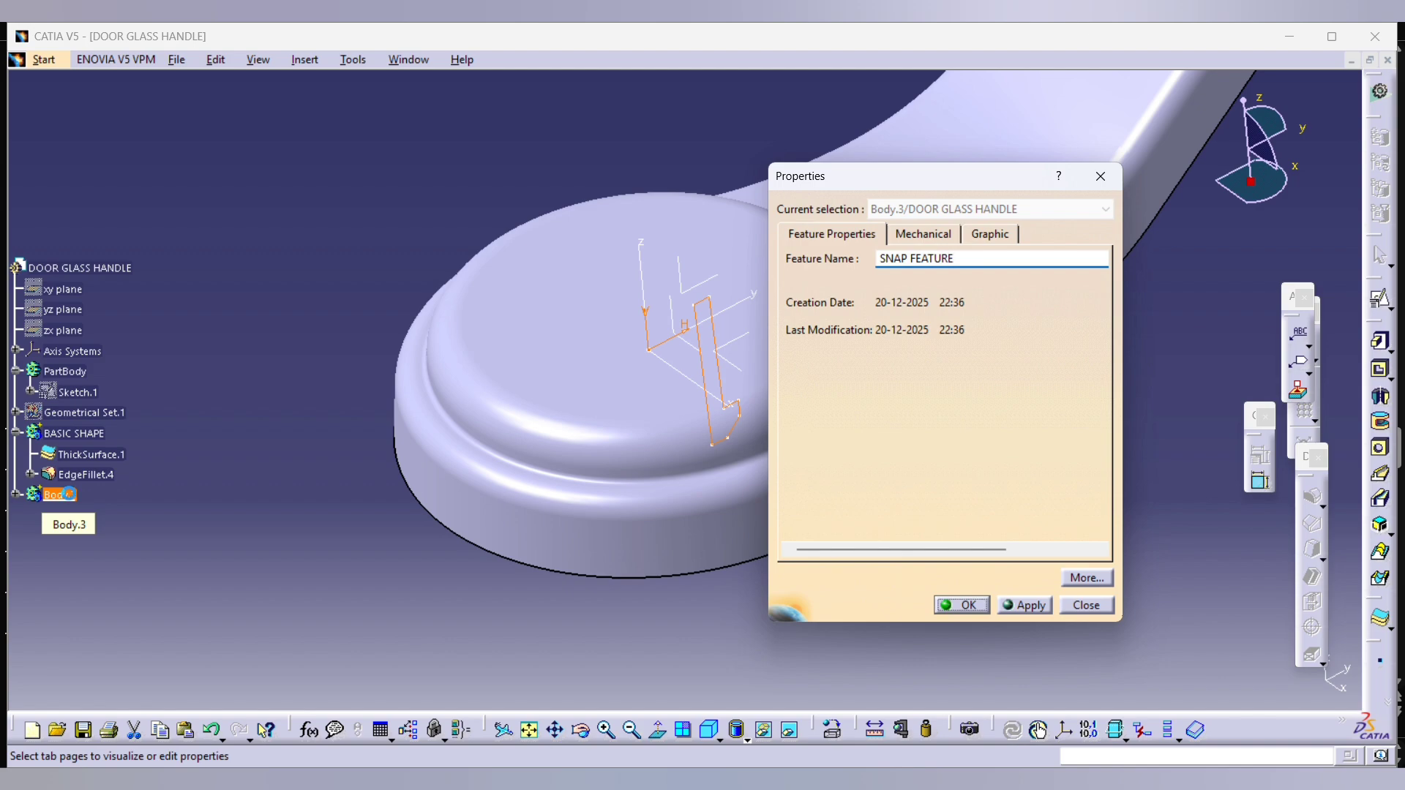
{"action": "key", "text": "Return"}
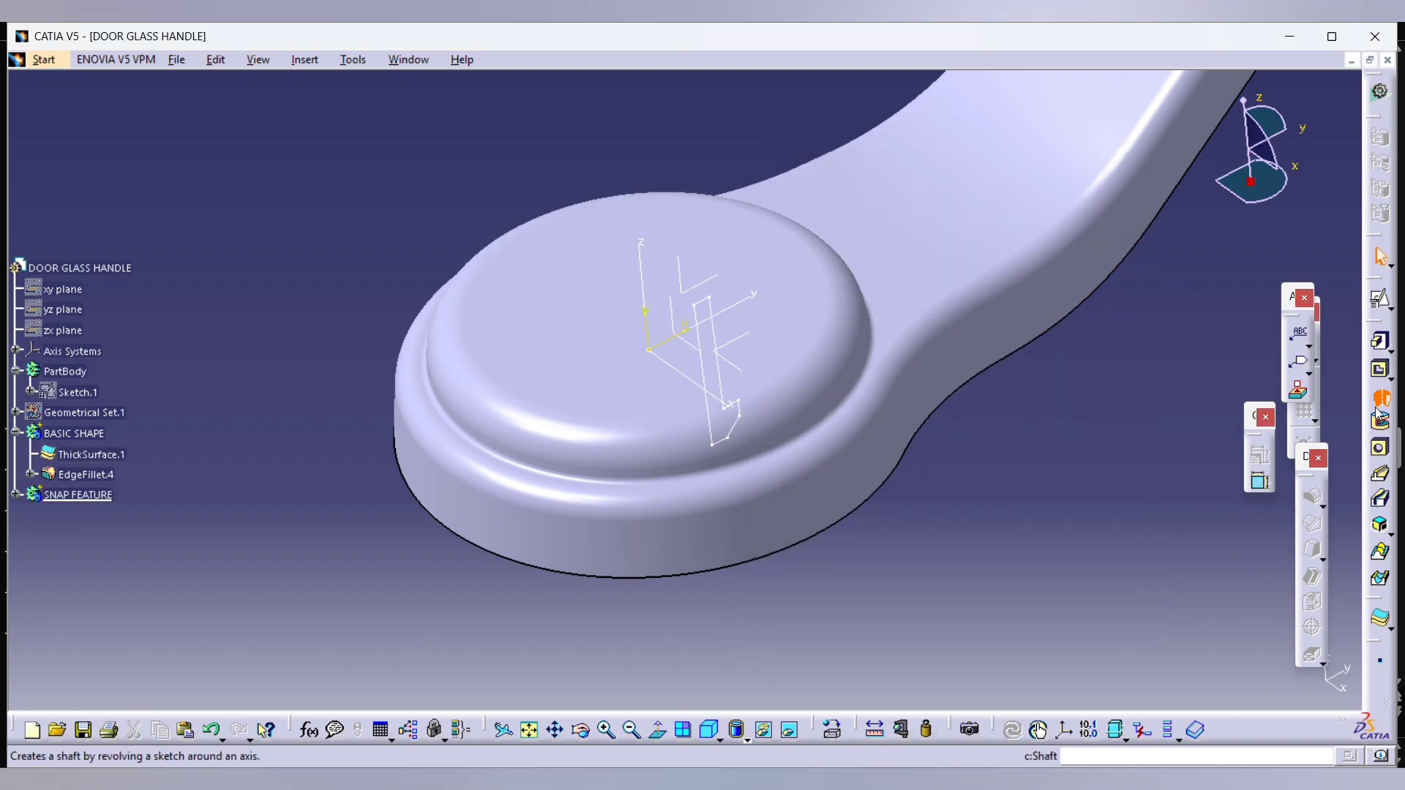
Step: Revolve the hook sketch 360 degrees about the Z axis with the Shaft tool
{"action": "left_click", "coordinate": [1380, 410]}
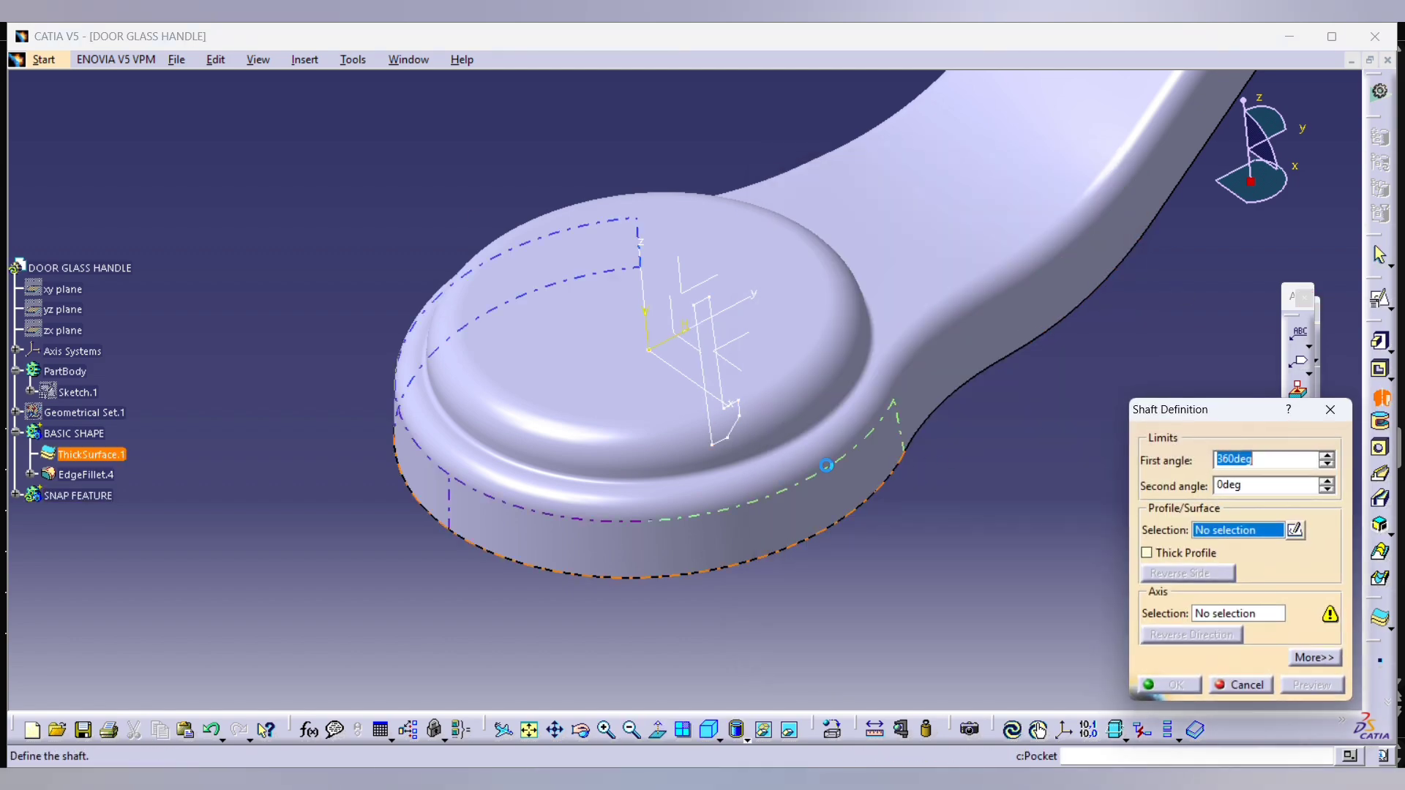
{"action": "left_click", "coordinate": [734, 430]}
{"action": "left_click", "coordinate": [645, 316]}
{"action": "left_click", "coordinate": [1158, 683]}
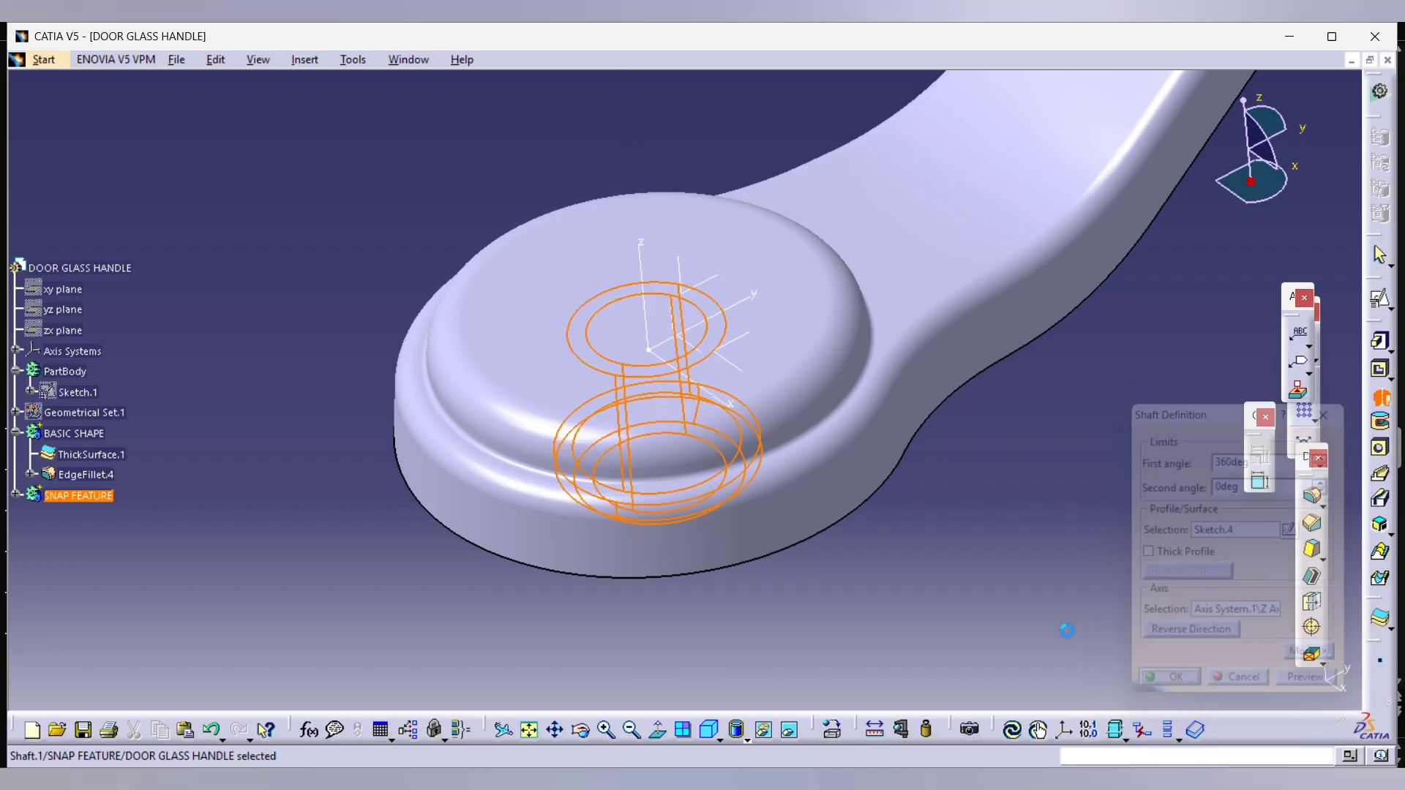
{"action": "middle_click_drag", "start_coordinate": [1067, 630], "coordinate": [702, 439]}
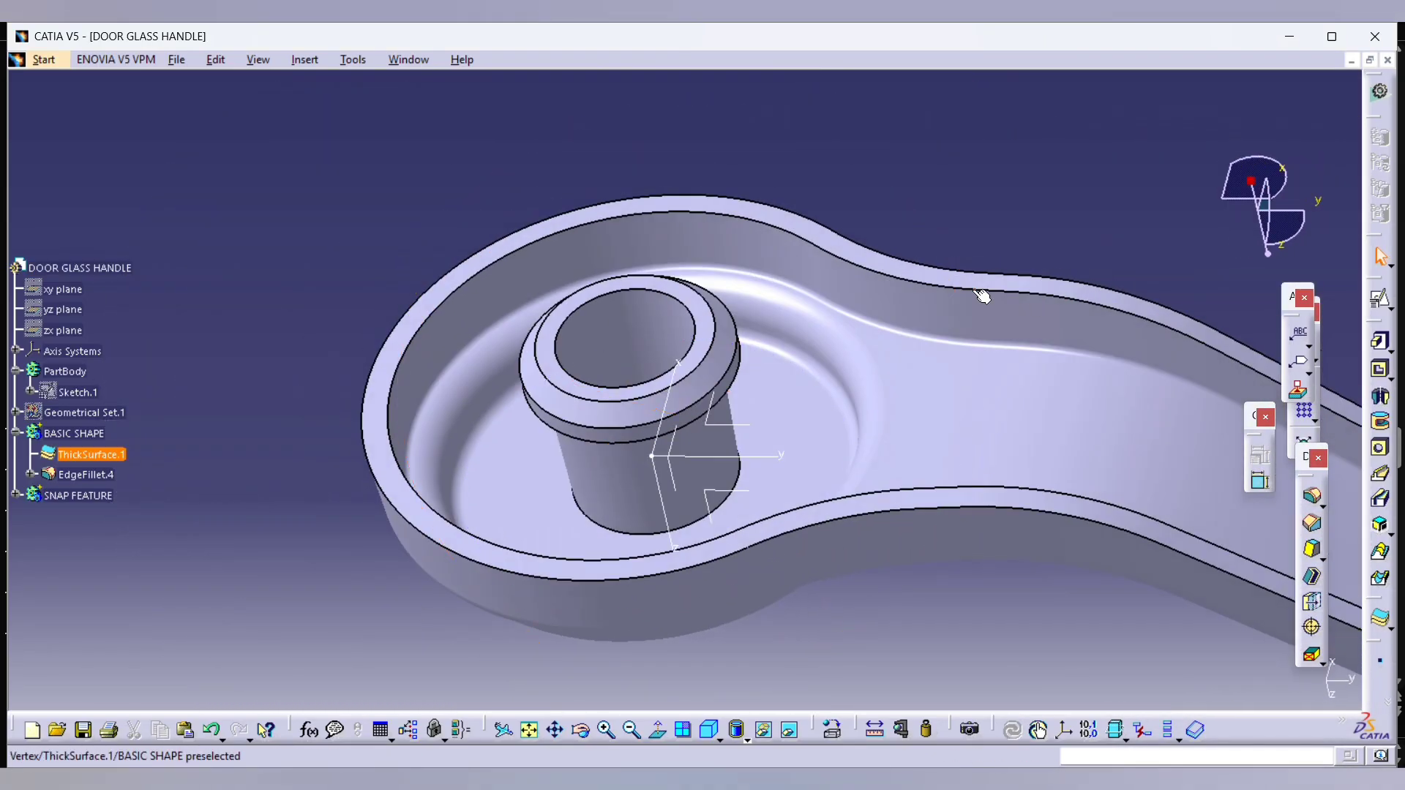
Step: Check the snap feature slide in the PowerPoint presentation for the slotted circular sketch and return to the CATIA model
{"action": "key", "text": "alt+Tab"}
{"action": "scroll", "coordinate": [716, 469], "scroll_direction": "down", "scroll_amount": 1}
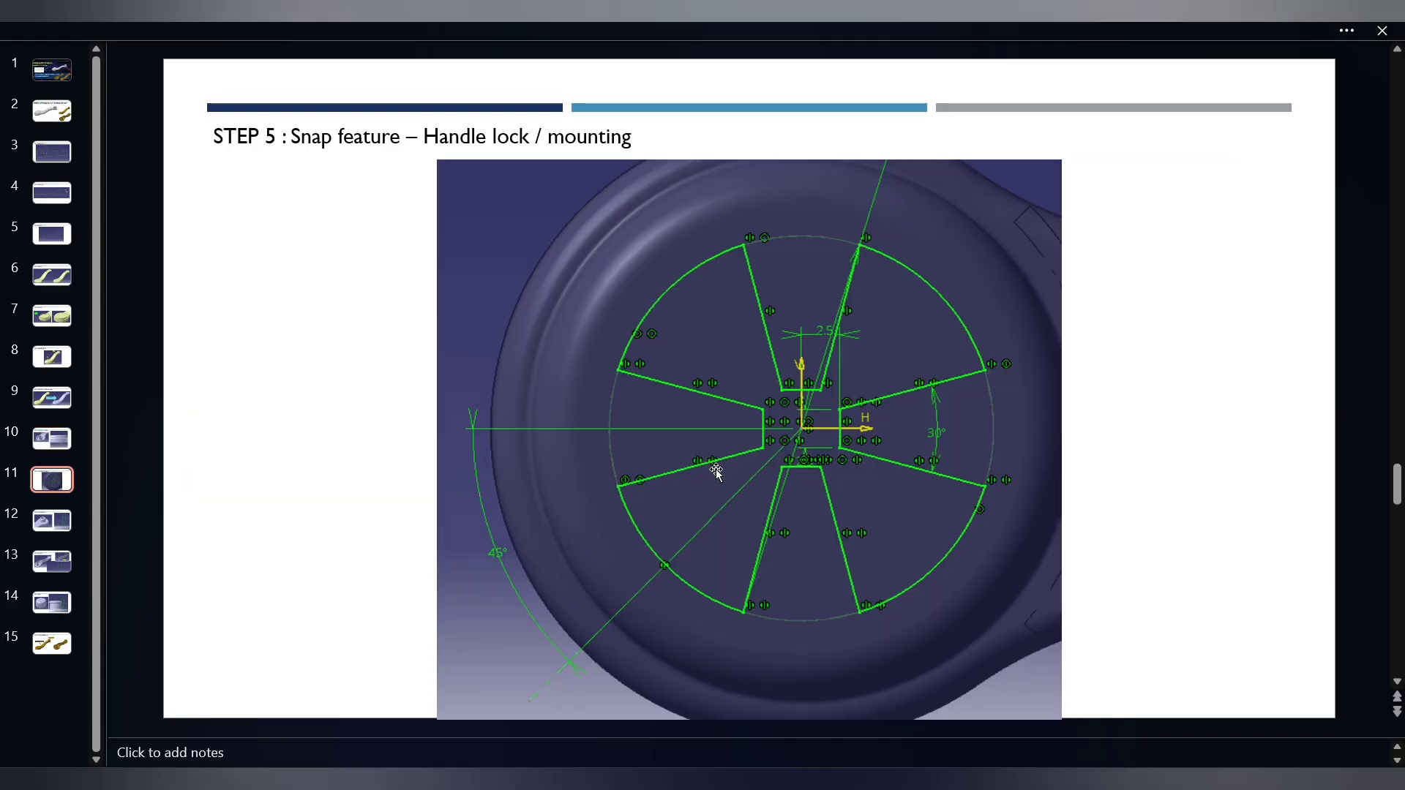
{"action": "key", "text": "alt+Tab"}
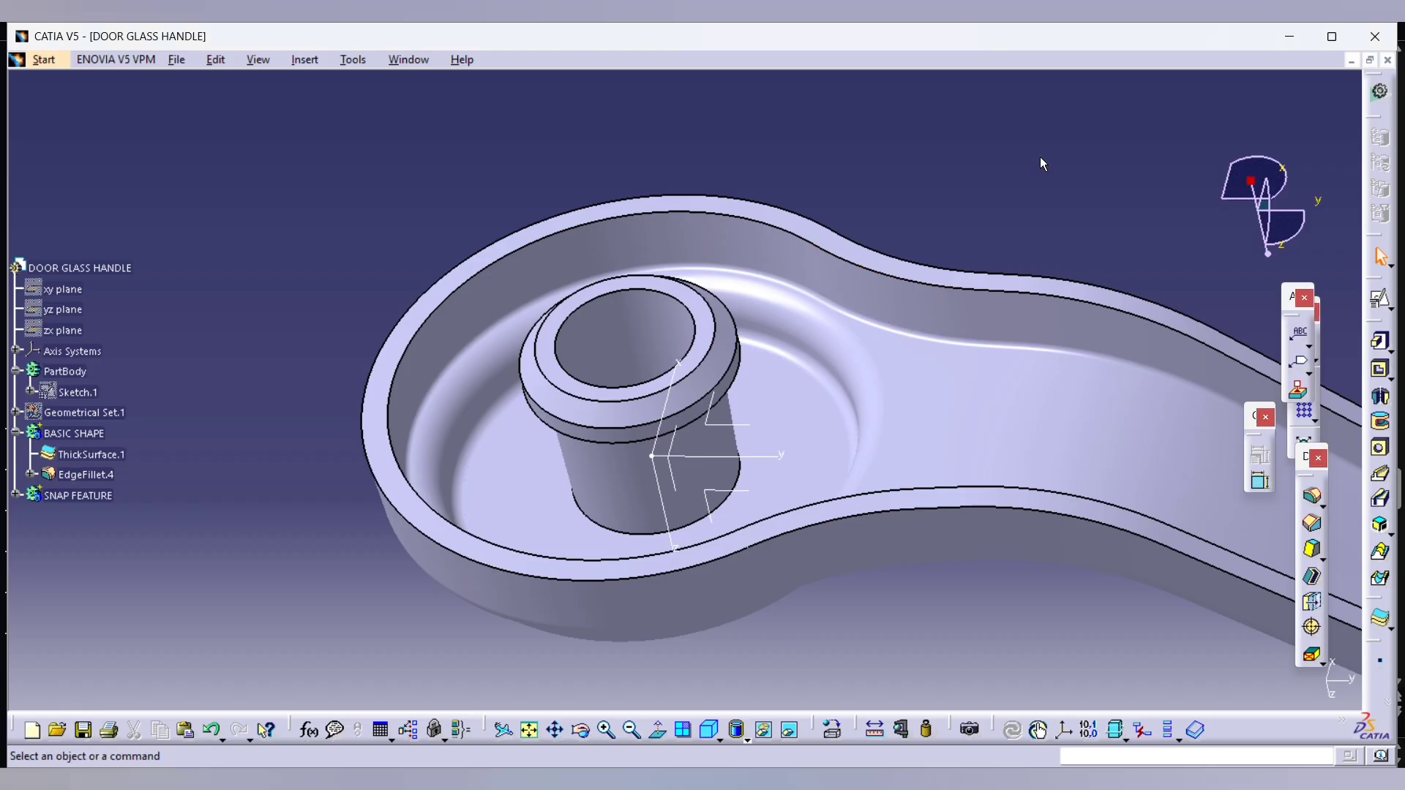
{"action": "left_click", "coordinate": [1378, 305]}
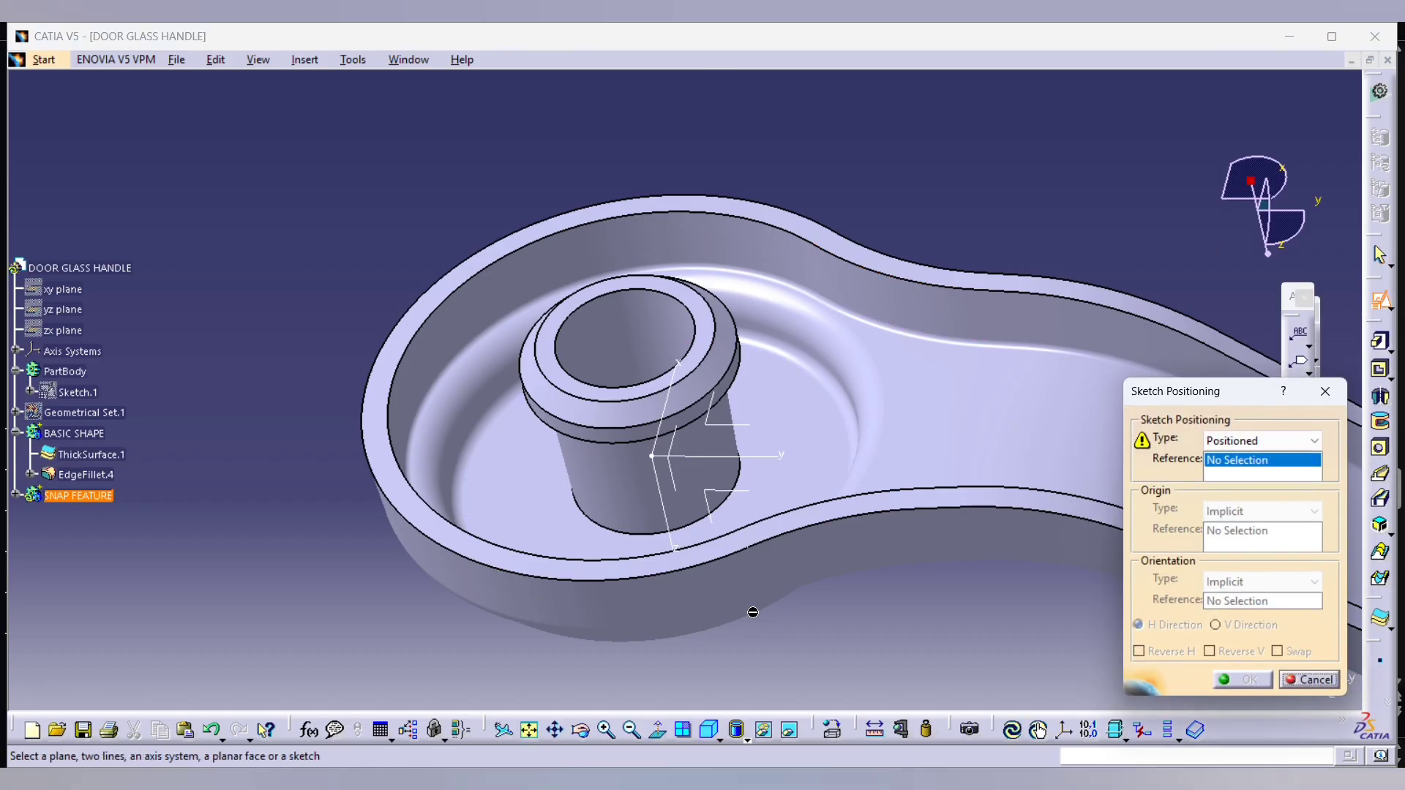
{"action": "left_click", "coordinate": [1325, 391]}
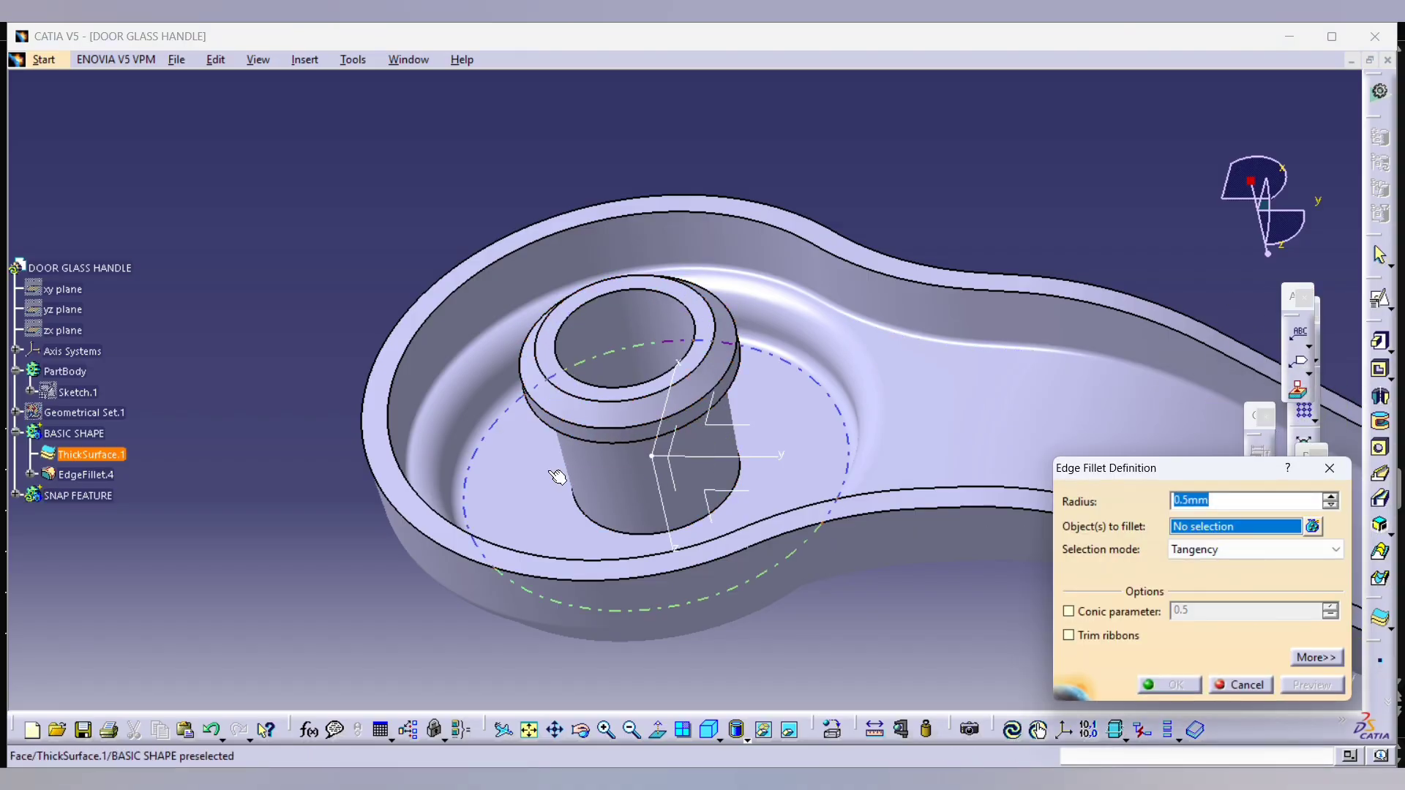
Step: Fillet the inner and outer circular edges of the snap collar's chamfer with a 0.25 mm radius
{"action": "middle_click_drag", "start_coordinate": [557, 474], "coordinate": [631, 429]}
{"action": "left_click", "coordinate": [627, 408]}
{"action": "left_click", "coordinate": [644, 455]}
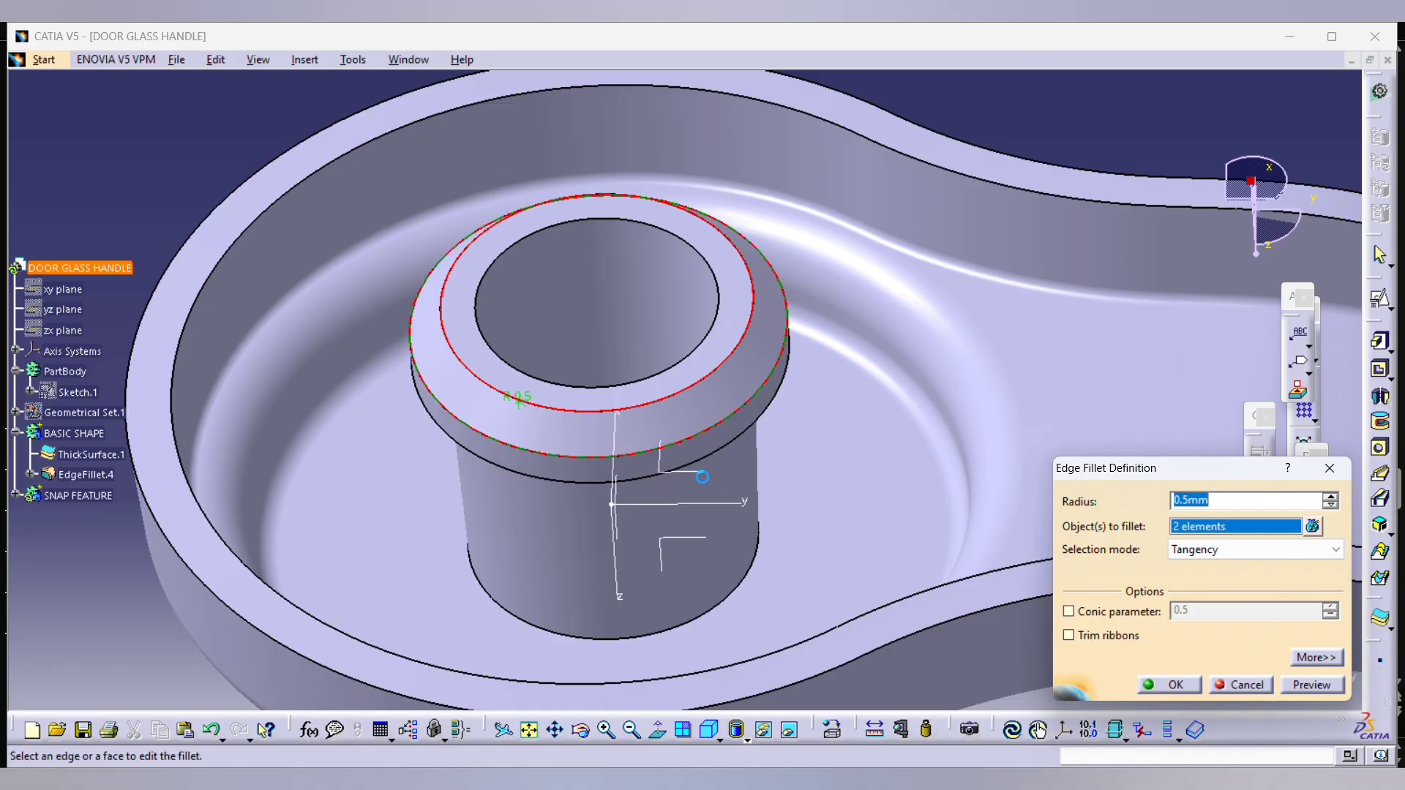
{"action": "type", "text": "0.25"}
{"action": "key", "text": "Return"}
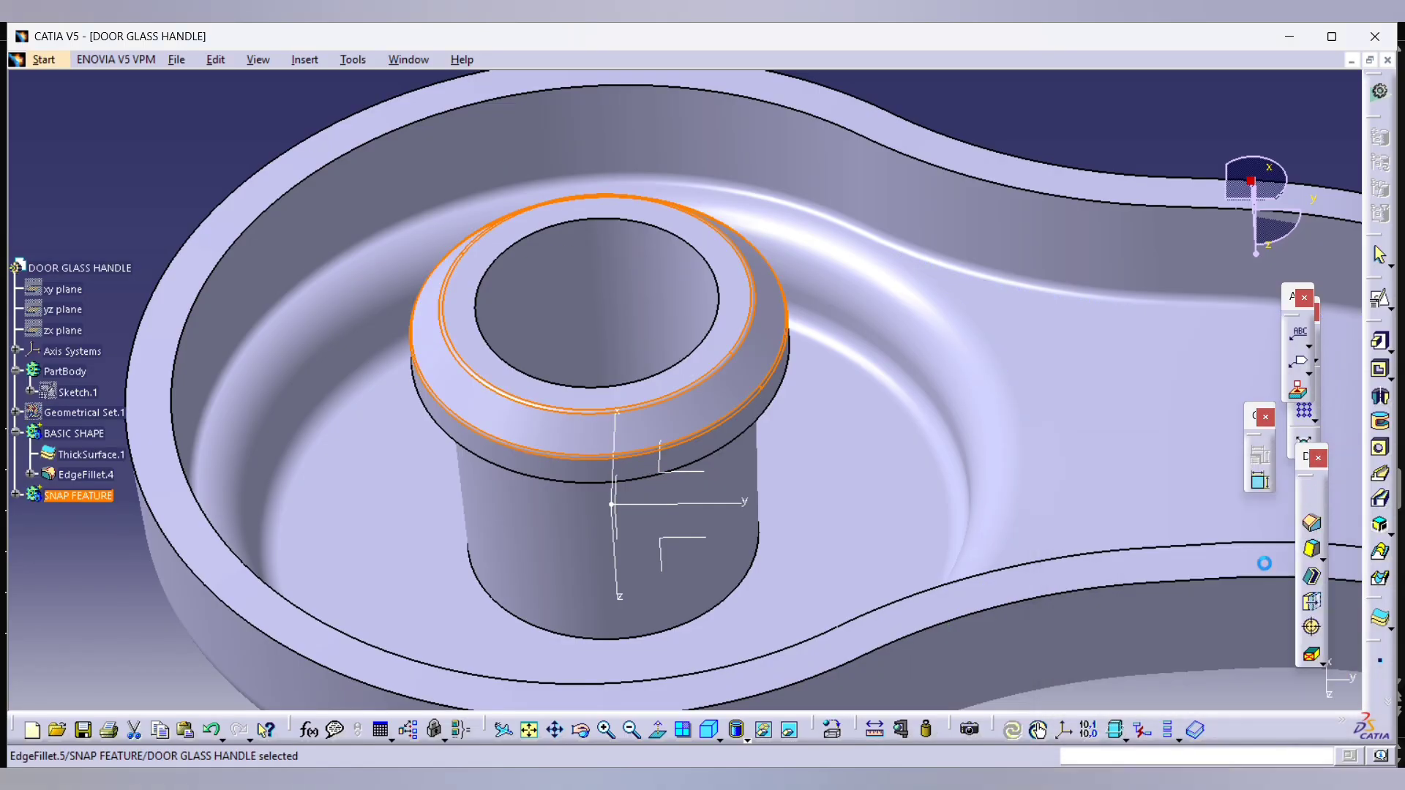
{"action": "middle_click_drag", "start_coordinate": [482, 291], "coordinate": [577, 478]}
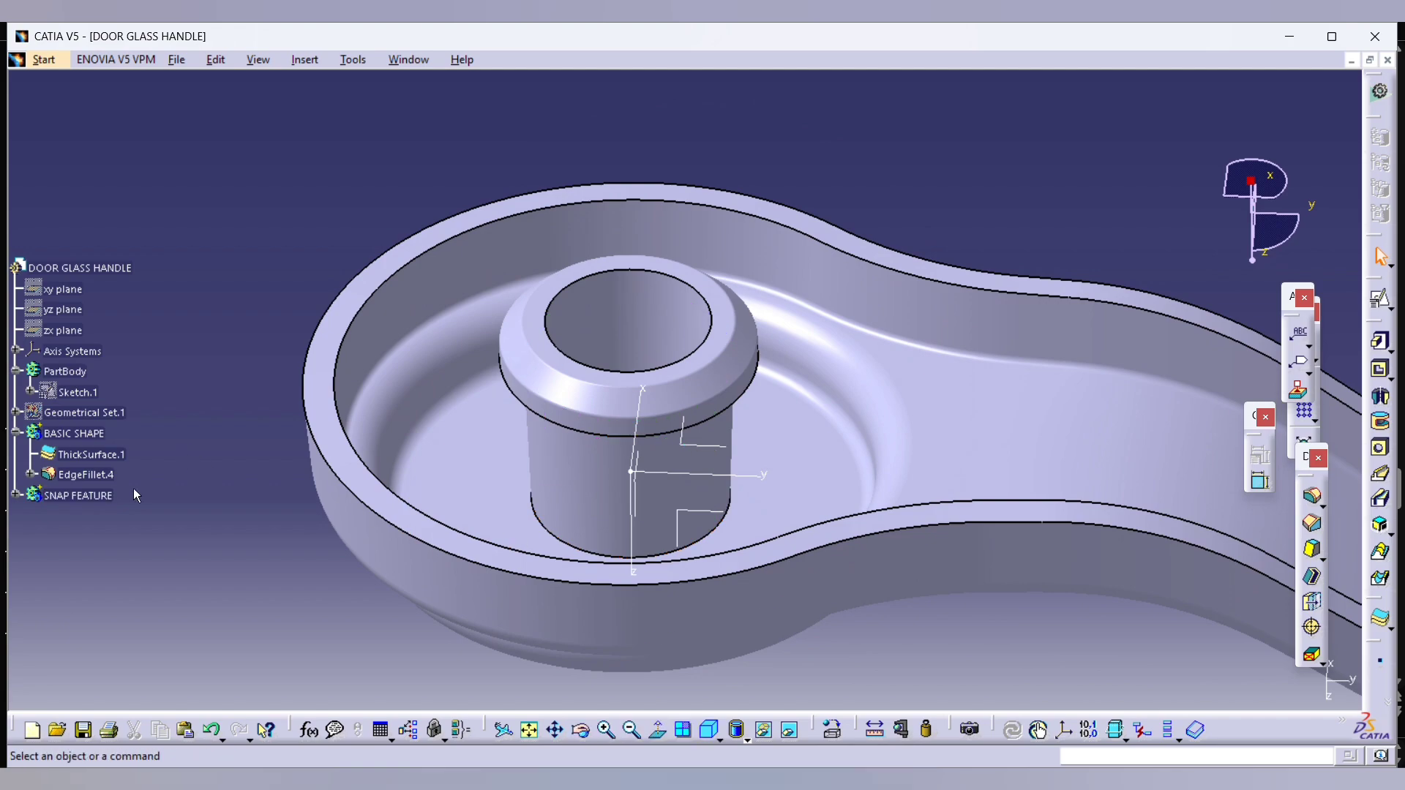
Step: Create a positioned sketch in the SNAP FEATURE body on the XY plane of Axis System.1 with swapped directions
{"action": "left_click", "coordinate": [147, 249]}
{"action": "left_click", "coordinate": [1378, 300]}
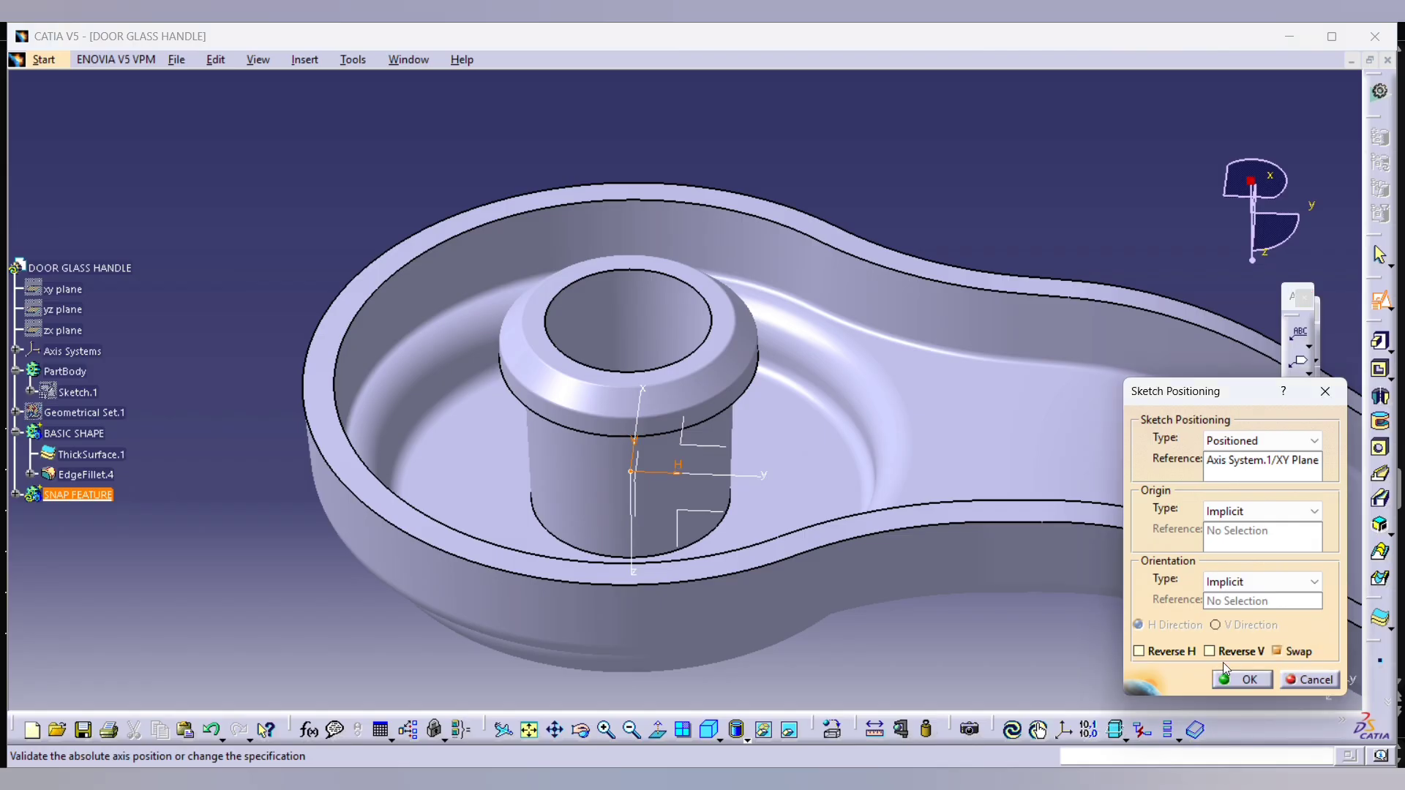
{"action": "left_click", "coordinate": [1238, 680]}
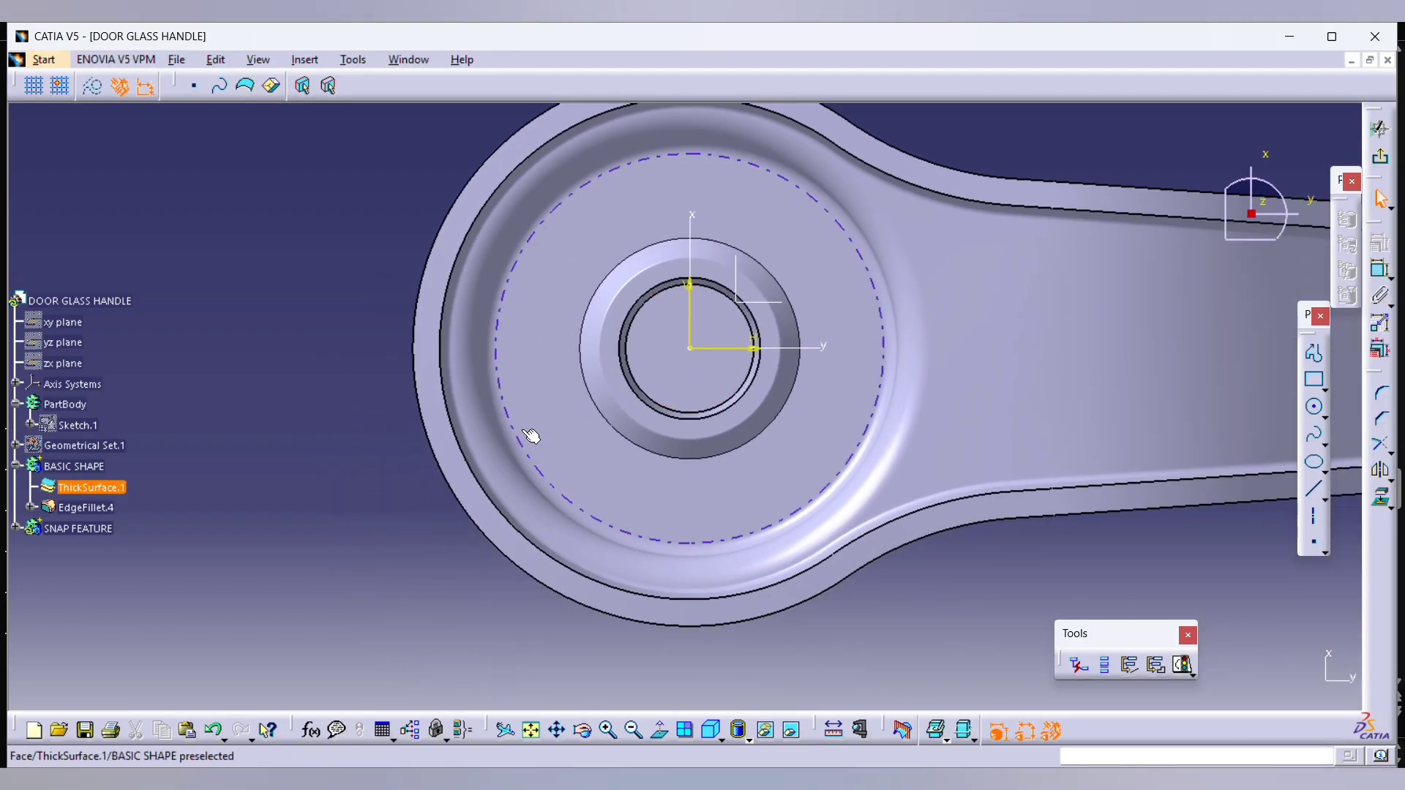
{"action": "right_click", "coordinate": [91, 568]}
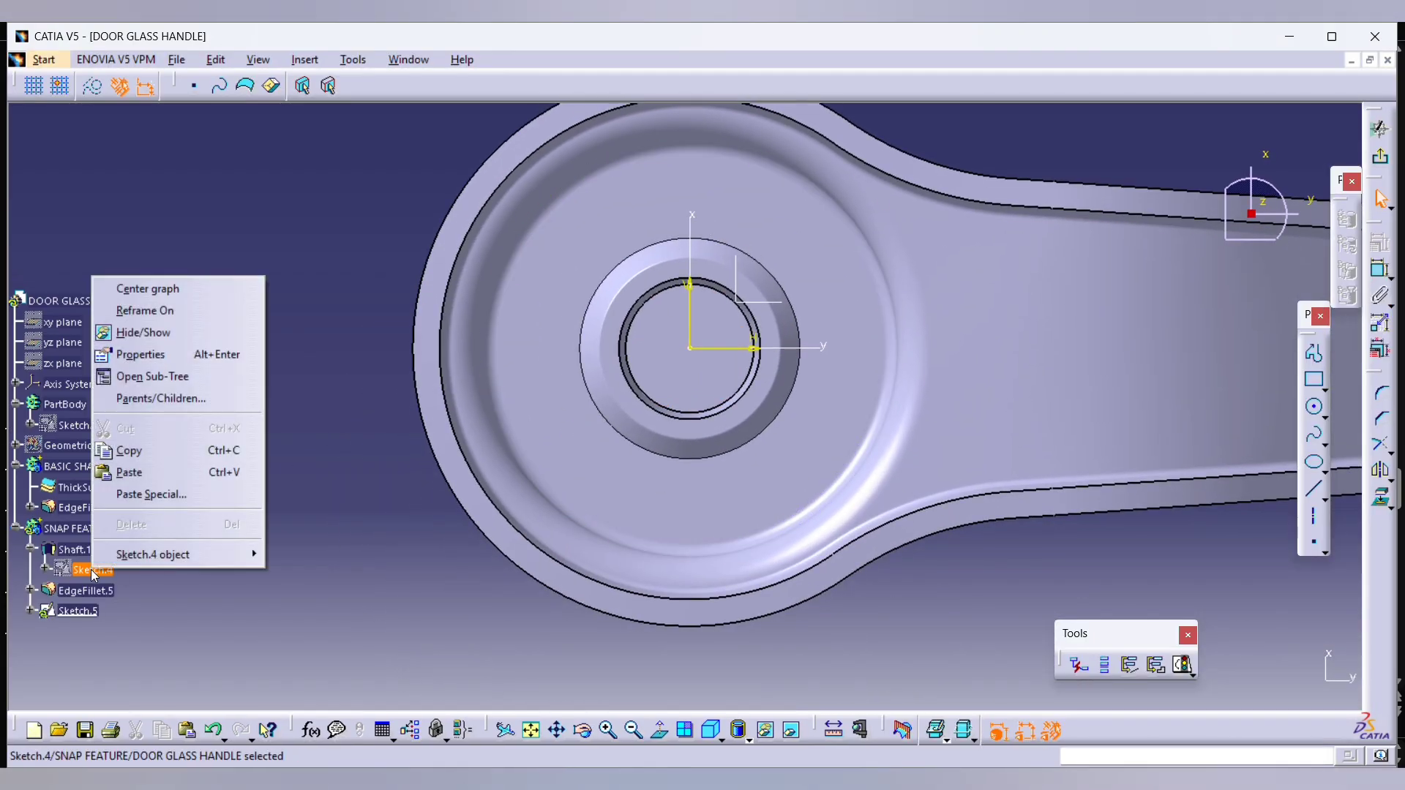
{"action": "left_click", "coordinate": [95, 571]}
{"action": "right_click", "coordinate": [83, 563]}
{"action": "left_click", "coordinate": [307, 545]}
Step: Sketch a circle of about 13.5 mm radius centred on the sketch origin and dimension its radius
{"action": "left_click", "coordinate": [1315, 407]}
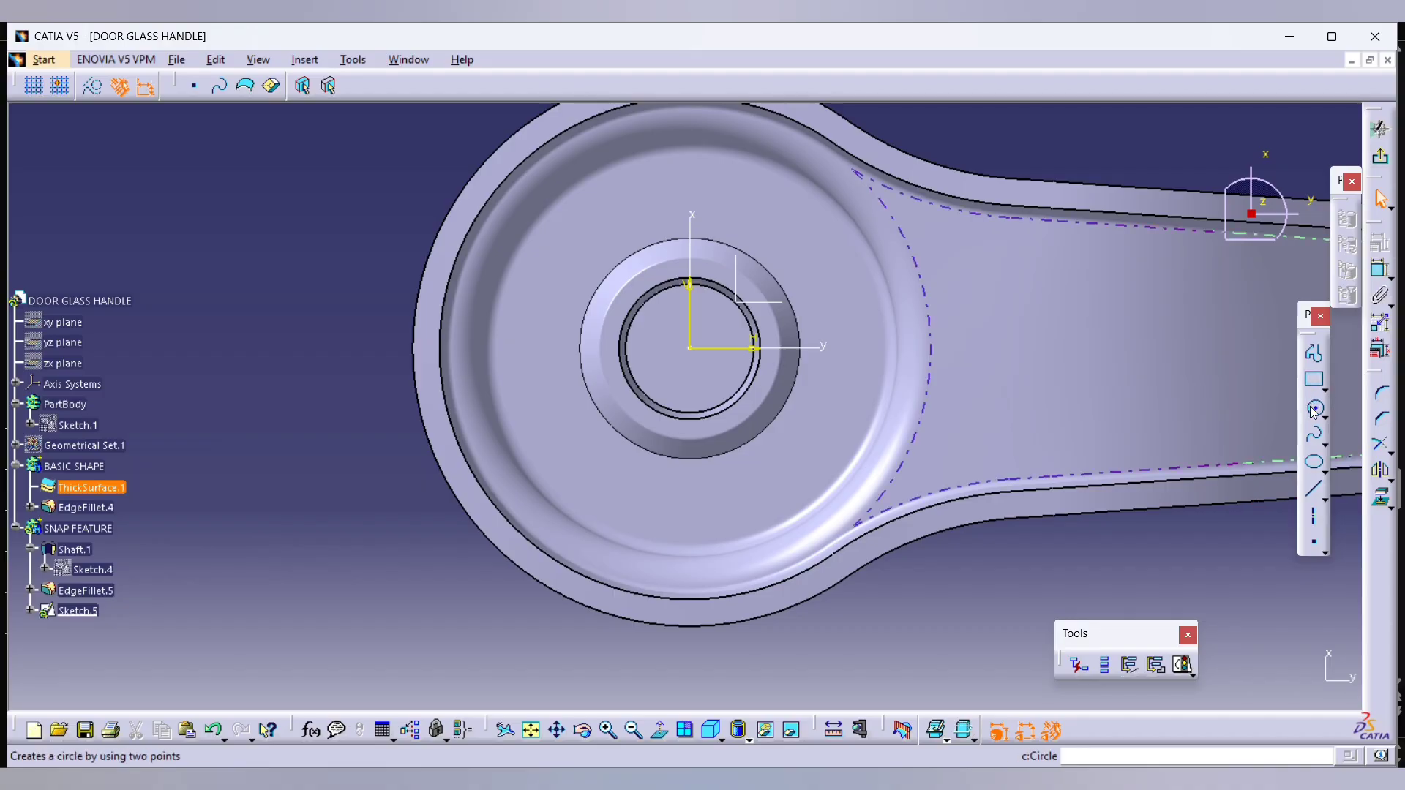
{"action": "left_click", "coordinate": [690, 350]}
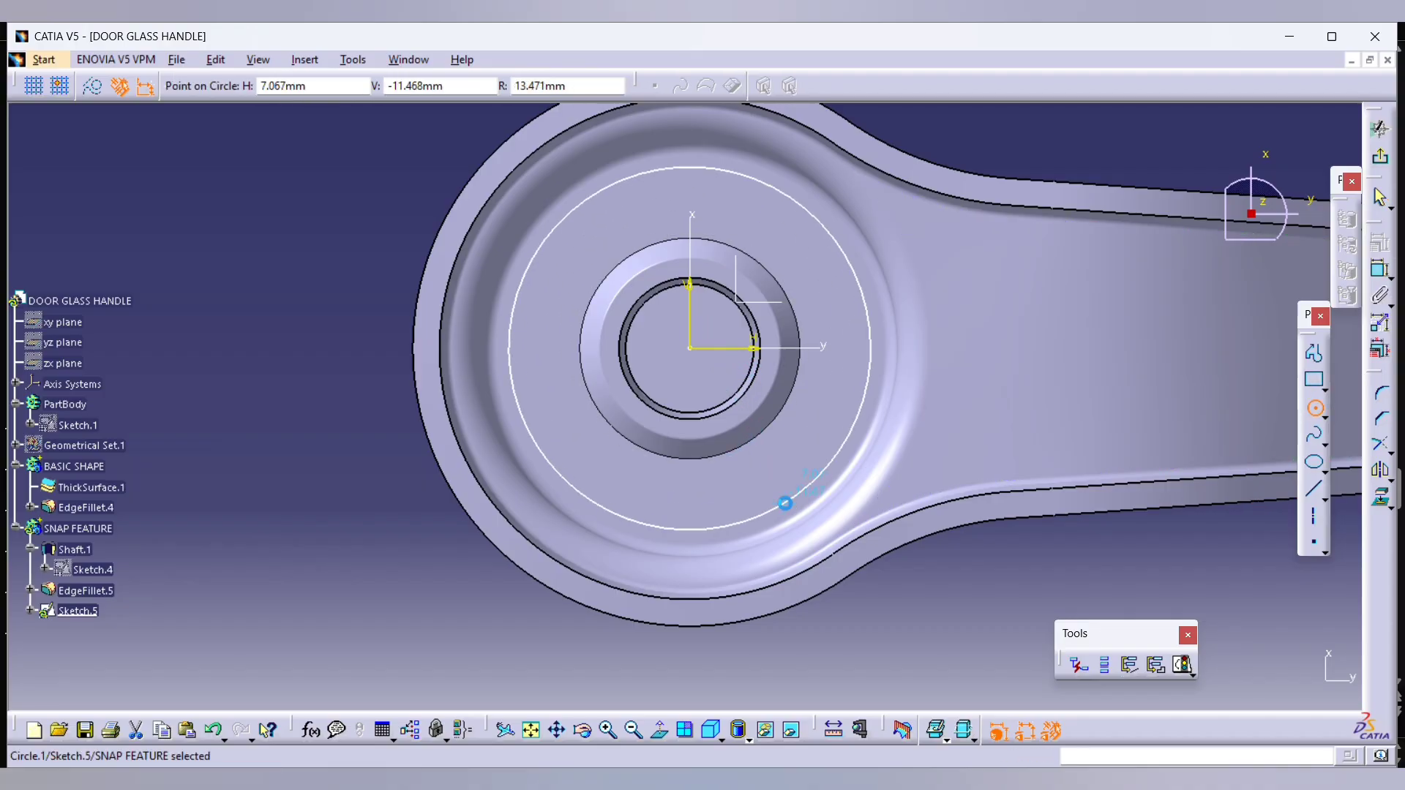
{"action": "left_click", "coordinate": [784, 502]}
{"action": "left_click", "coordinate": [850, 437]}
{"action": "left_click", "coordinate": [1380, 269]}
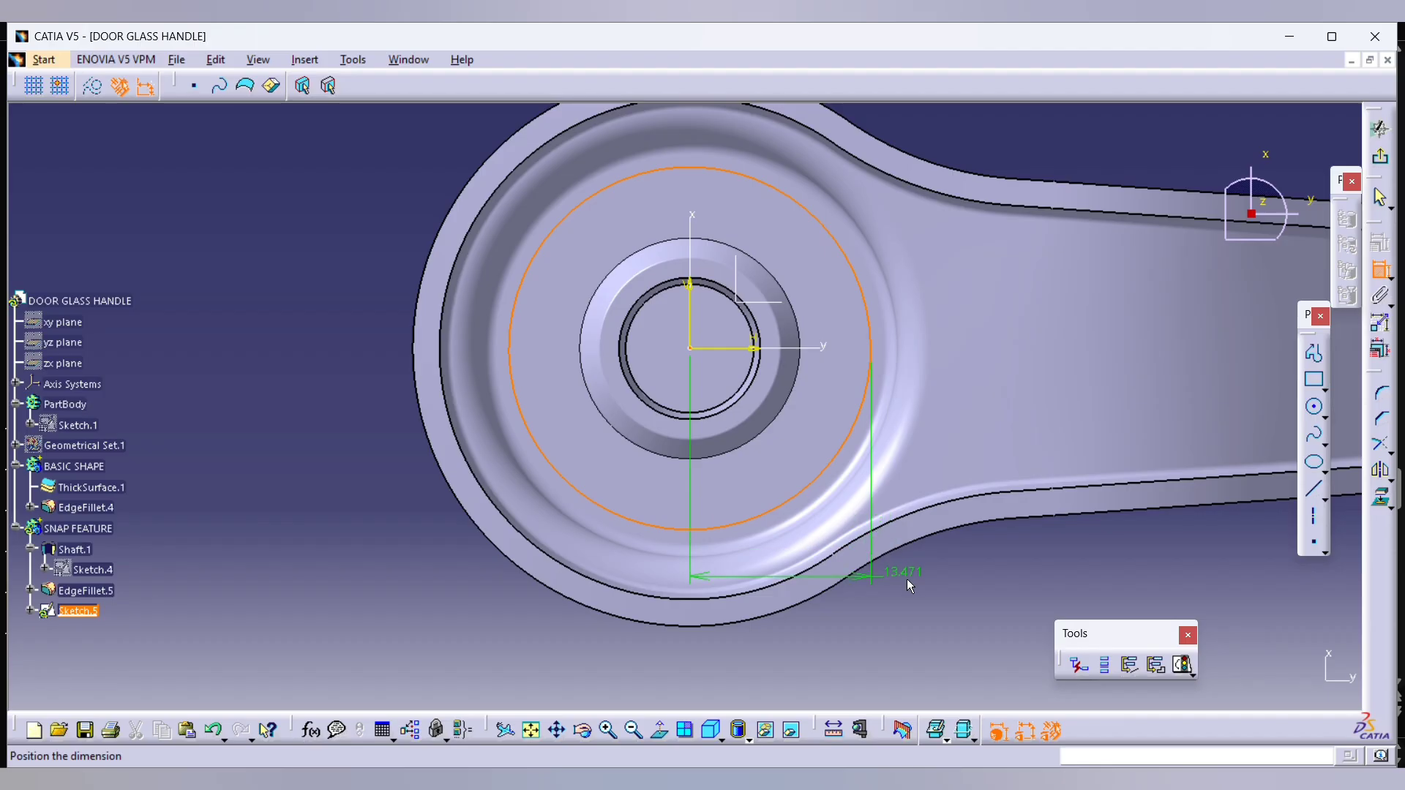
{"action": "right_click", "coordinate": [926, 576]}
{"action": "left_click", "coordinate": [907, 609]}
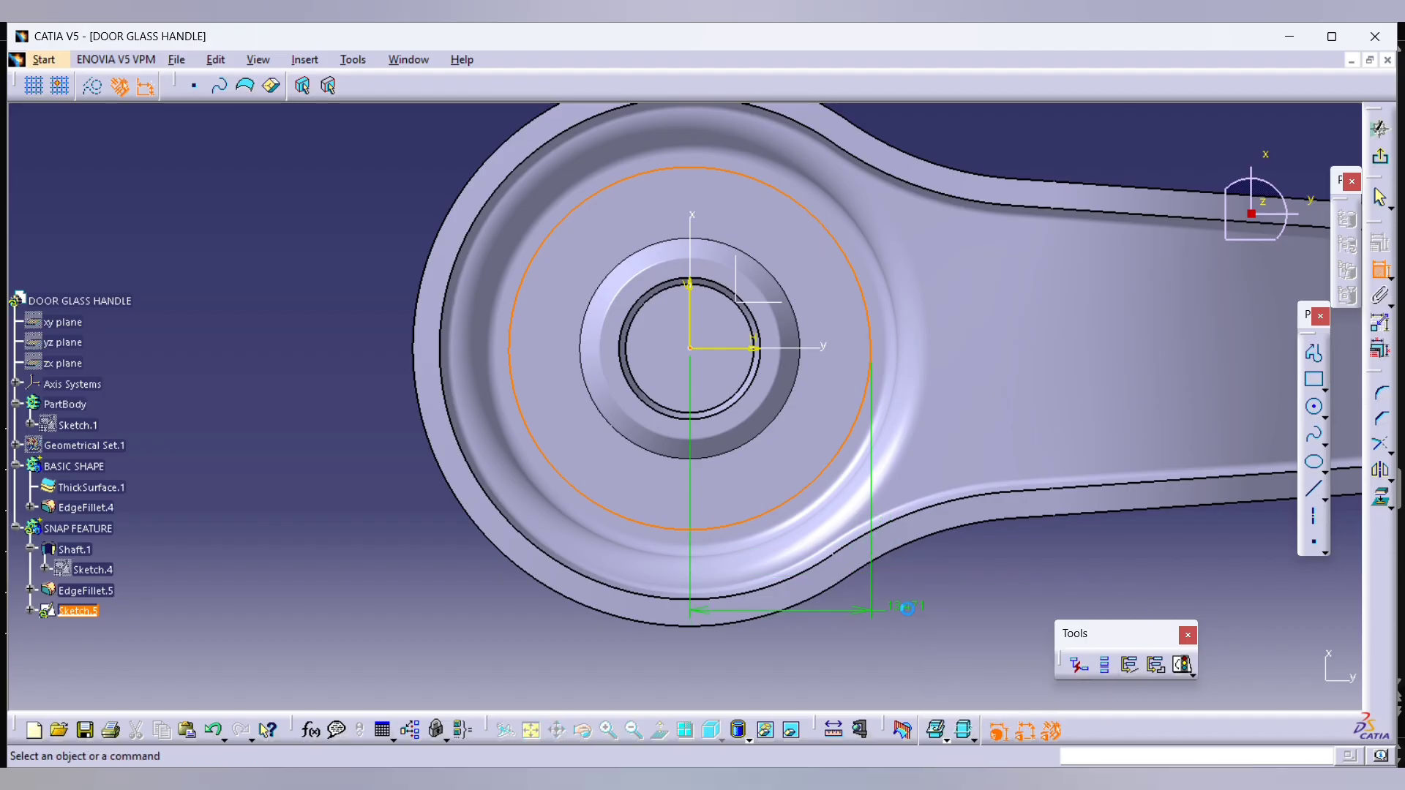
{"action": "mouse_move", "coordinate": [953, 458]}
{"action": "middle_mouse_down"}
{"action": "mouse_move", "coordinate": [928, 483]}
{"action": "mouse_move", "coordinate": [929, 534]}
{"action": "middle_mouse_up"}
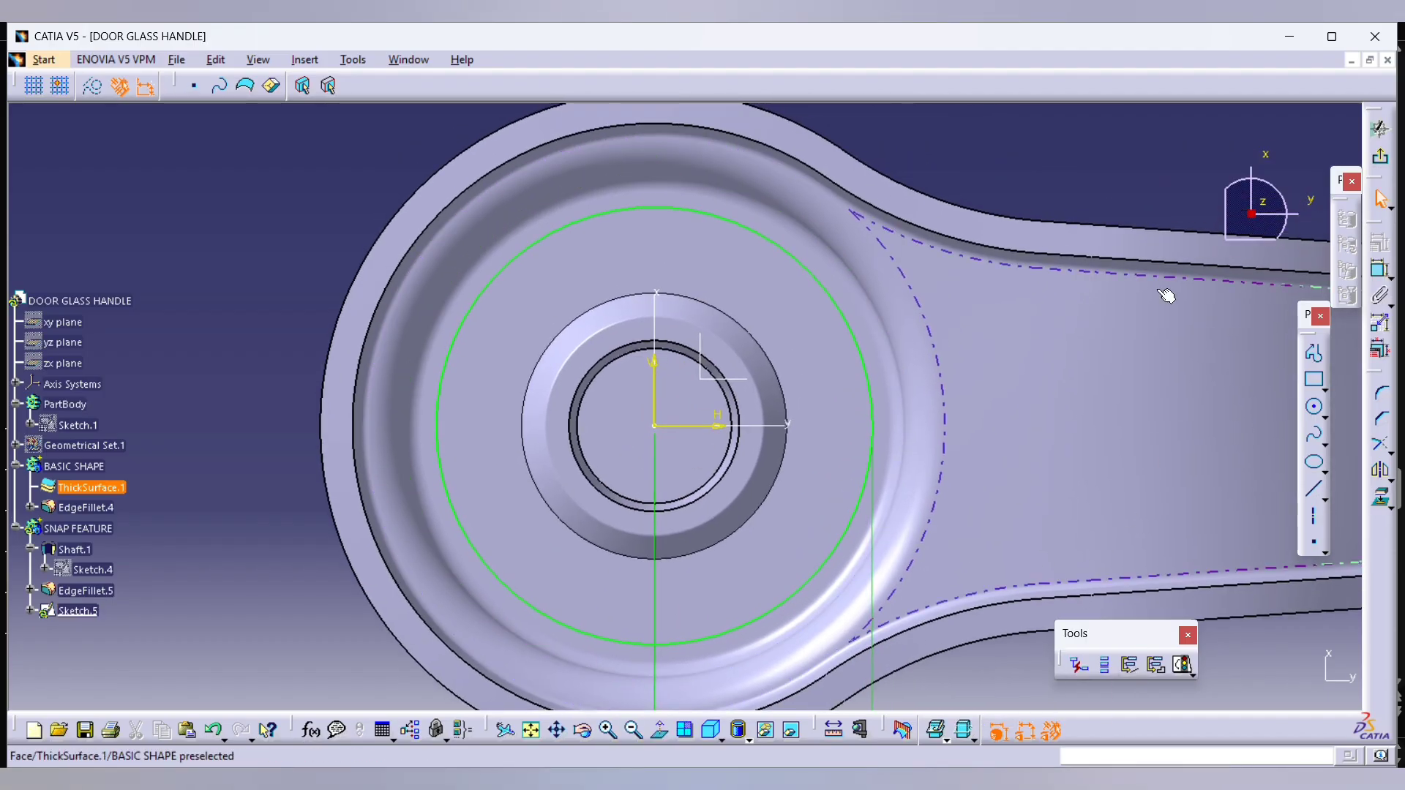
Step: Sketch an angled line from inside the collar bore out to the circle and a vertical line about 2.2 mm long from its inner end
{"action": "left_click", "coordinate": [1314, 353]}
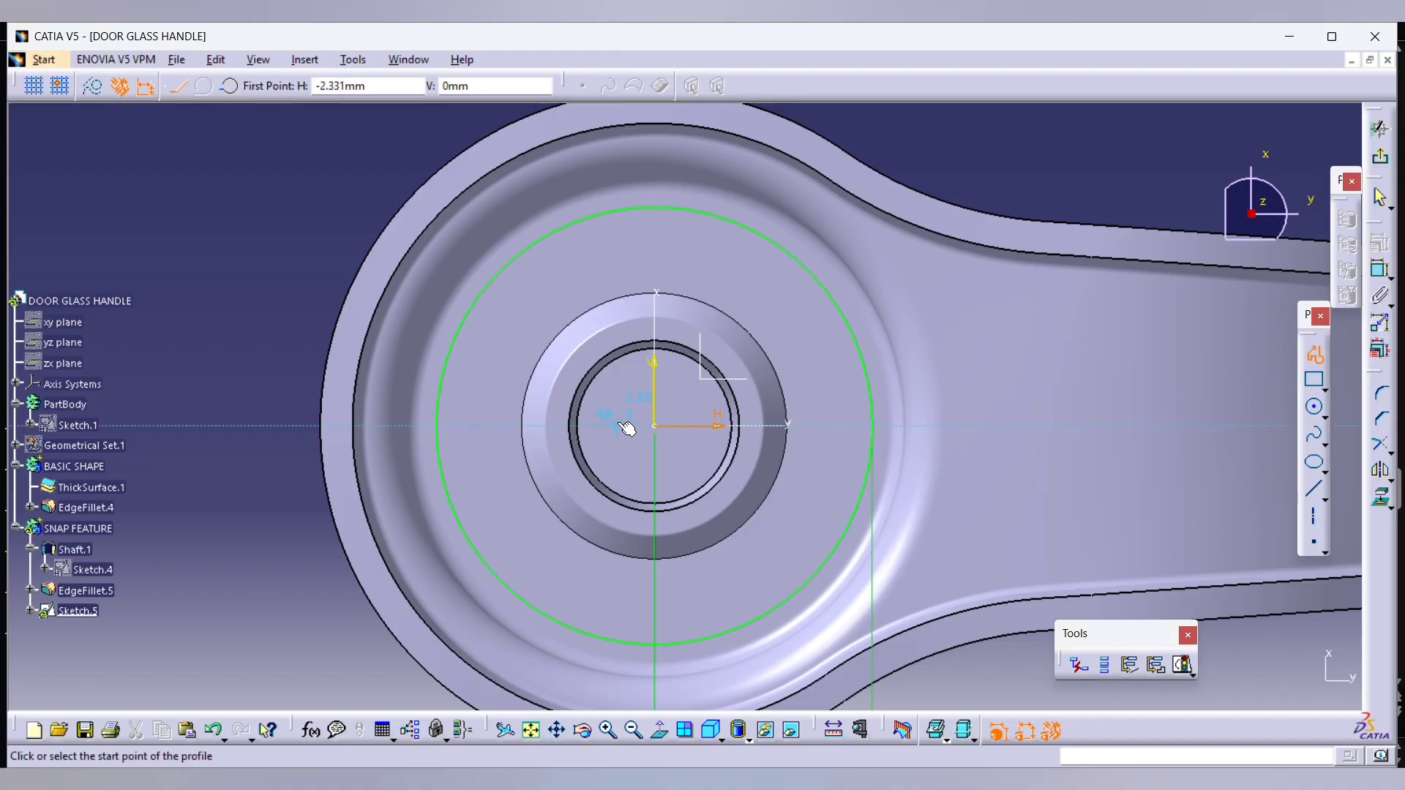
{"action": "left_click", "coordinate": [618, 404]}
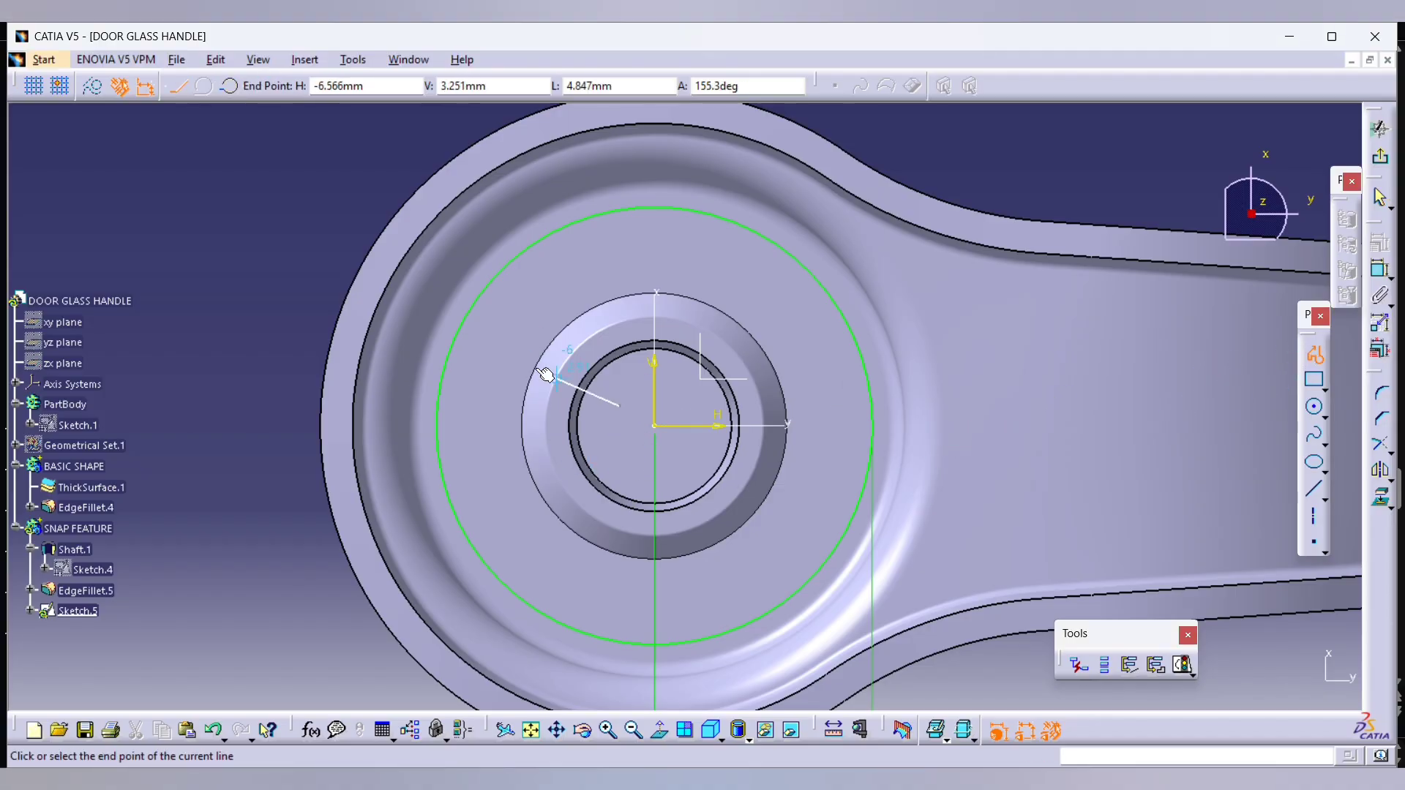
{"action": "left_click", "coordinate": [468, 319]}
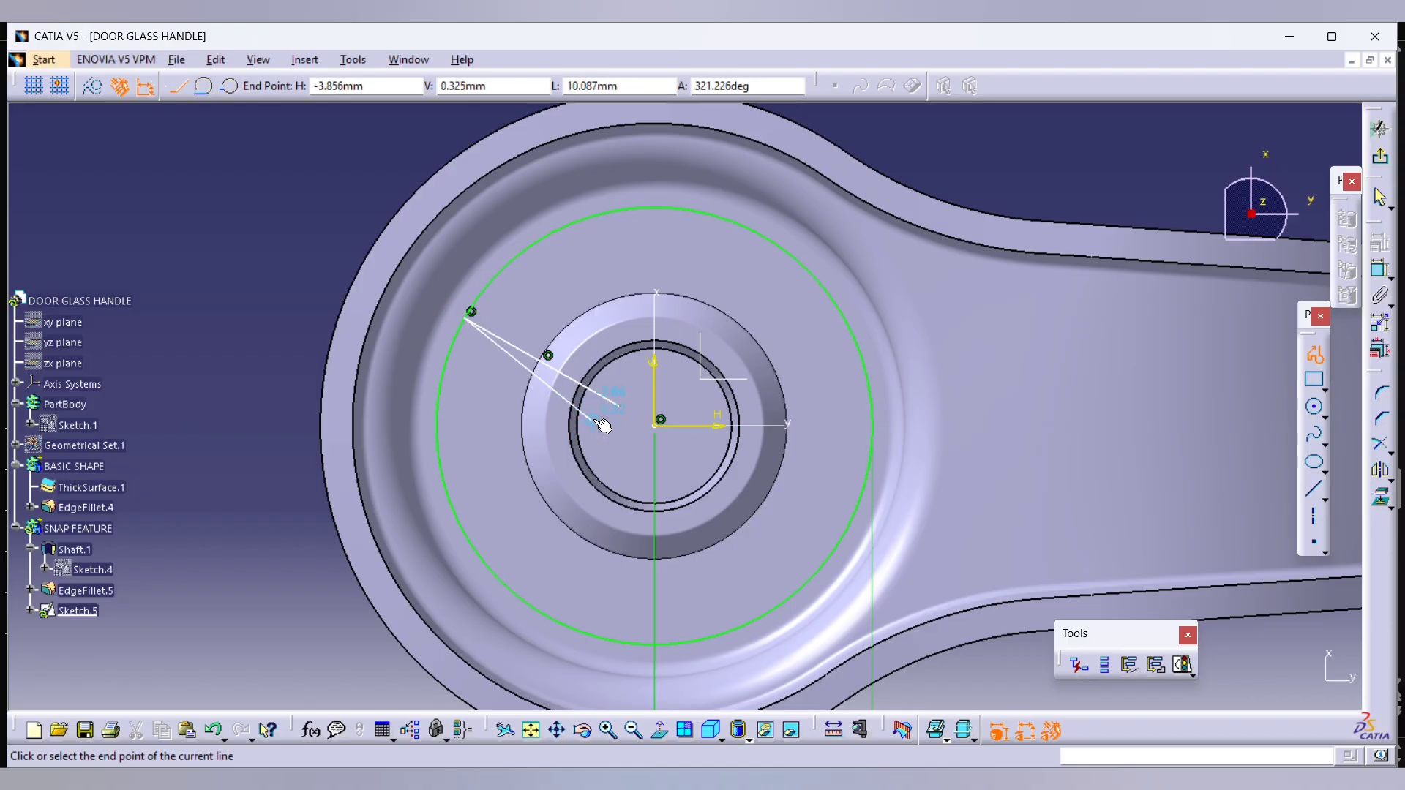
{"action": "key", "text": "Escape"}
{"action": "left_click", "coordinate": [1313, 353]}
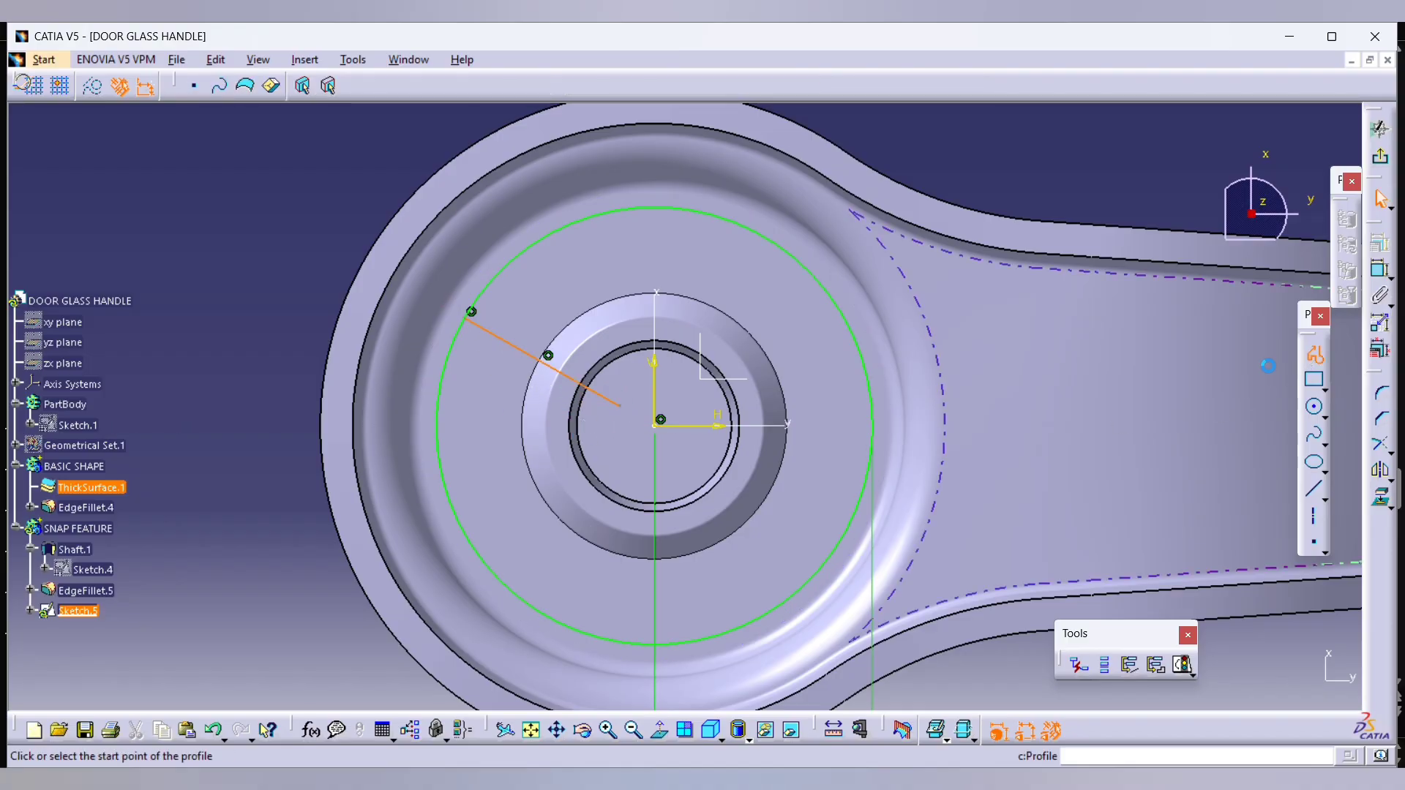
{"action": "left_click", "coordinate": [618, 414]}
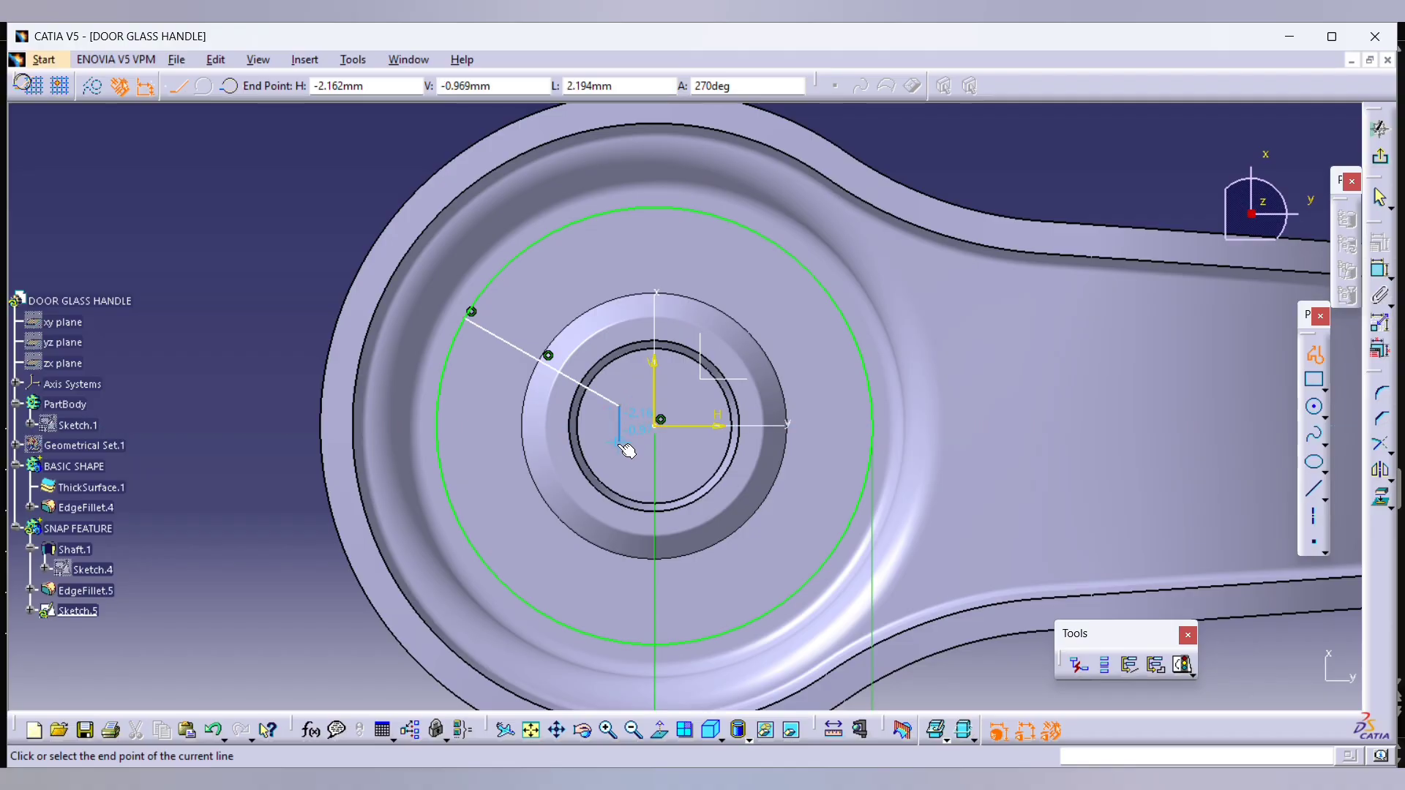
{"action": "double_click", "coordinate": [619, 442]}
Step: Mirror the angled line about the horizontal axis and trim the copy with the short vertical line into a corner
{"action": "left_click", "coordinate": [590, 390]}
{"action": "left_click", "coordinate": [1380, 471]}
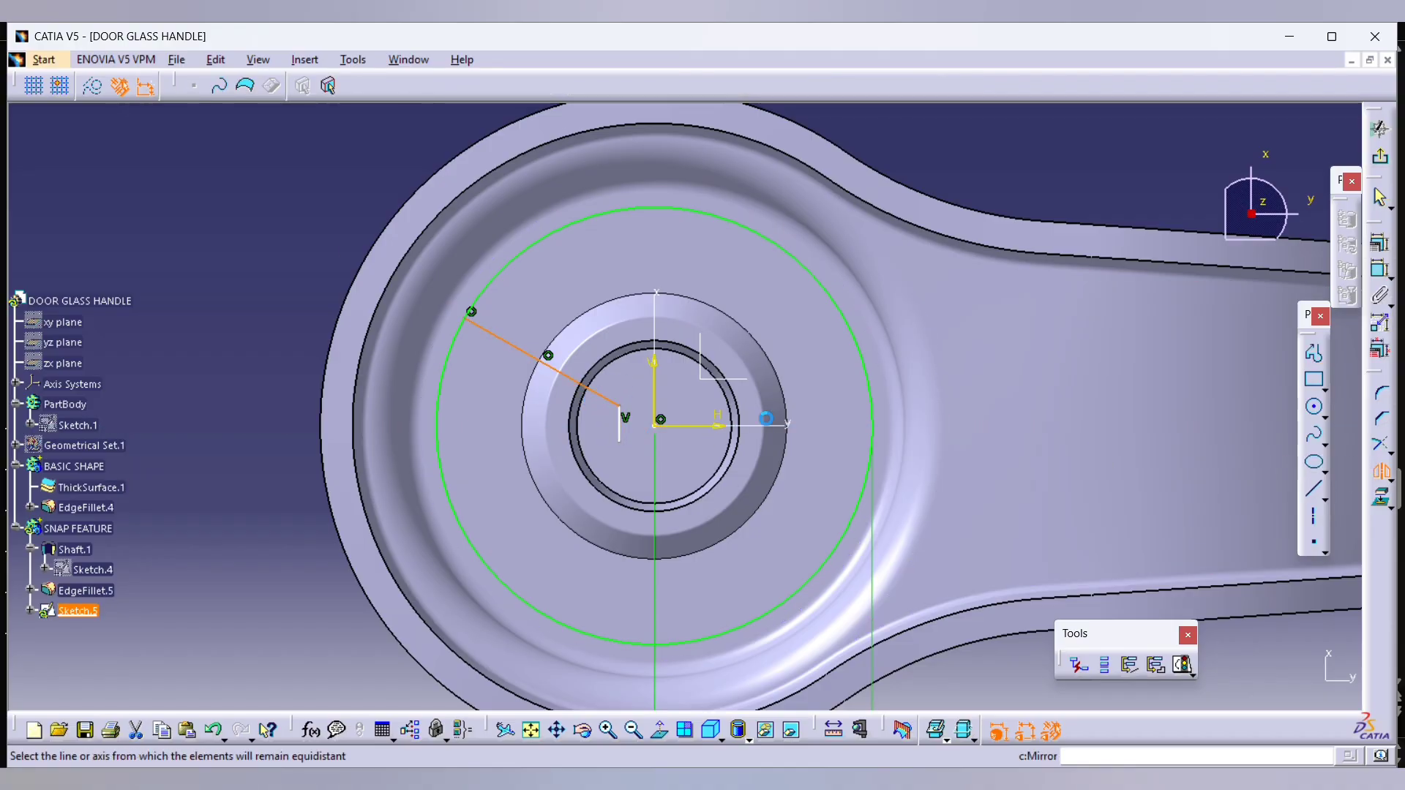
{"action": "left_click", "coordinate": [766, 418]}
{"action": "scroll", "coordinate": [683, 368], "scroll_direction": "up", "scroll_amount": 2}
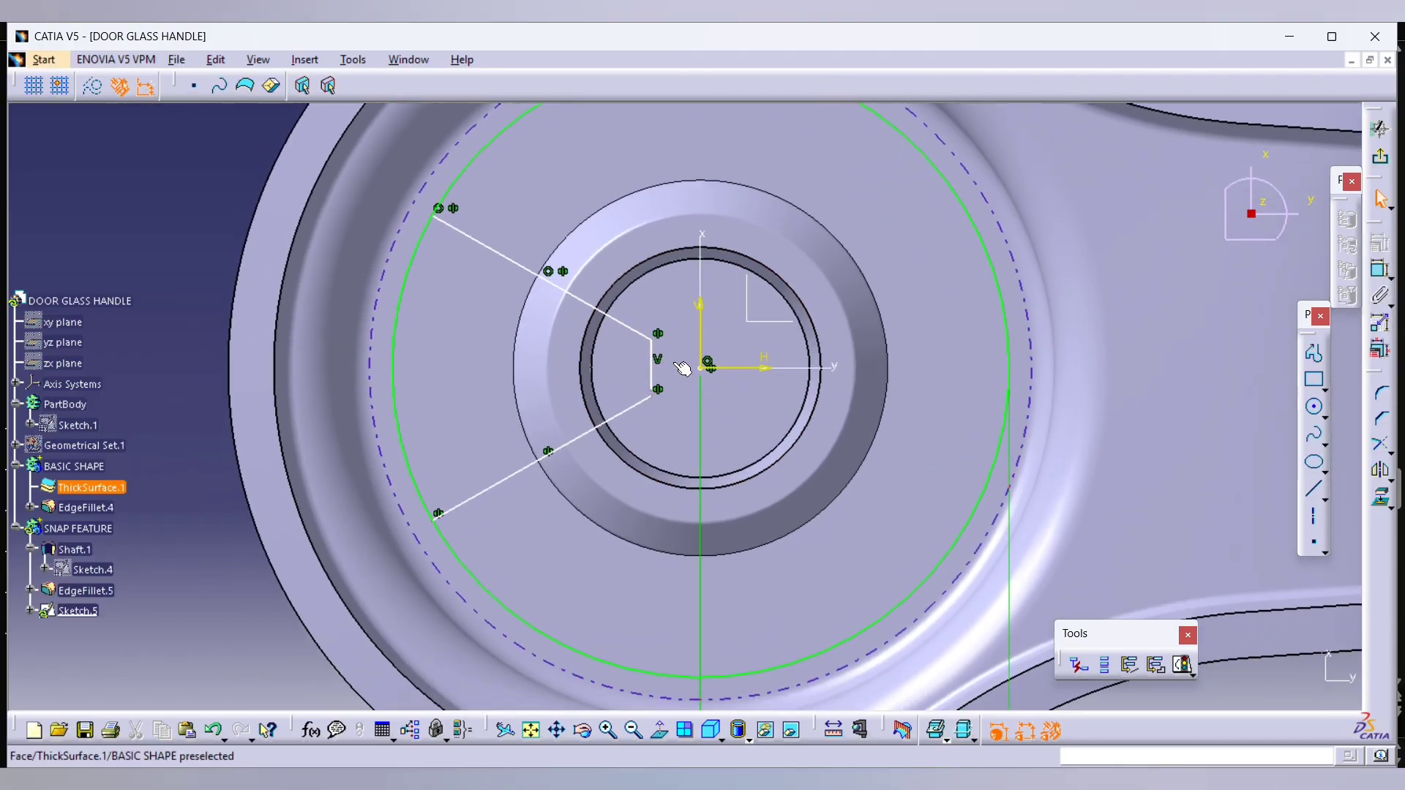
{"action": "left_click", "coordinate": [1380, 444]}
{"action": "left_click", "coordinate": [651, 392]}
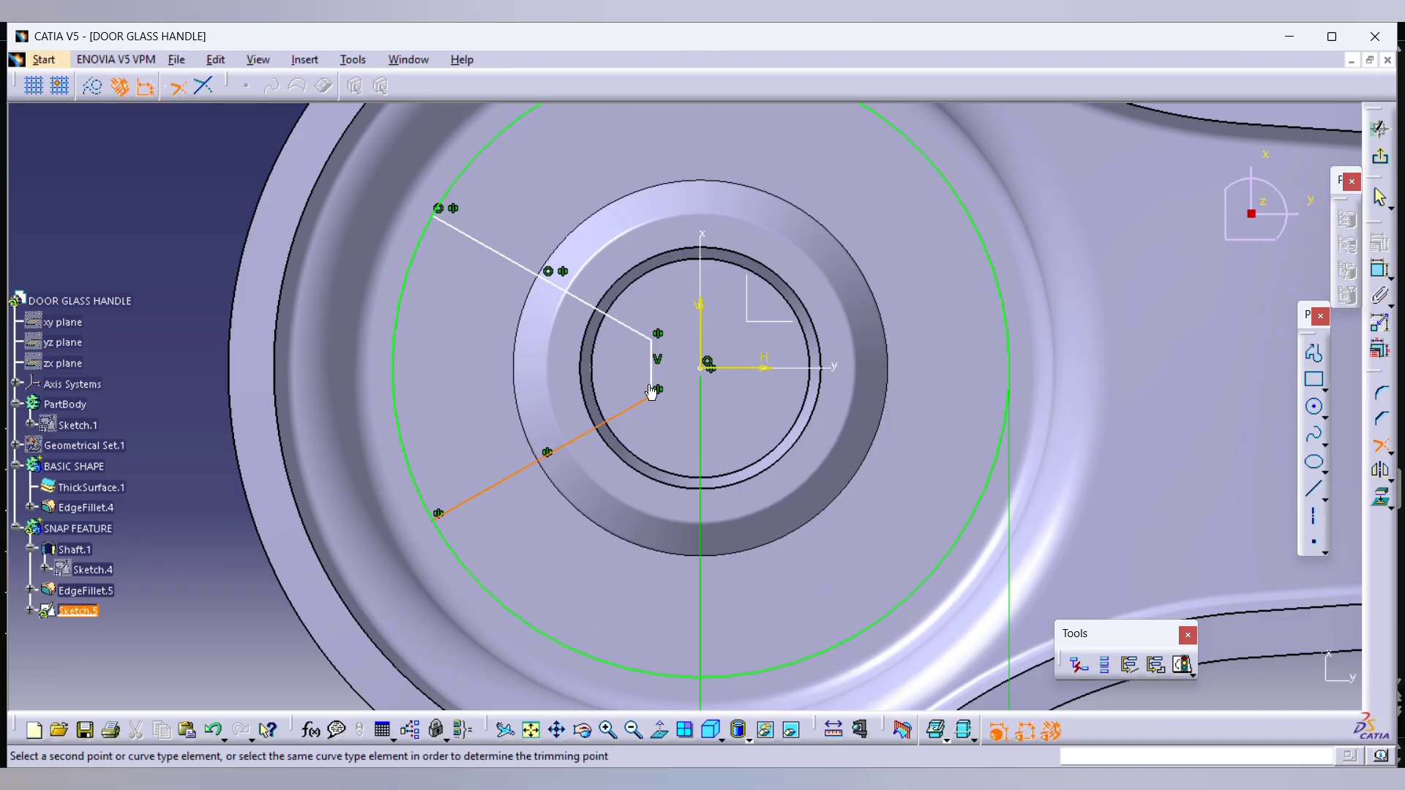
{"action": "left_click", "coordinate": [652, 388]}
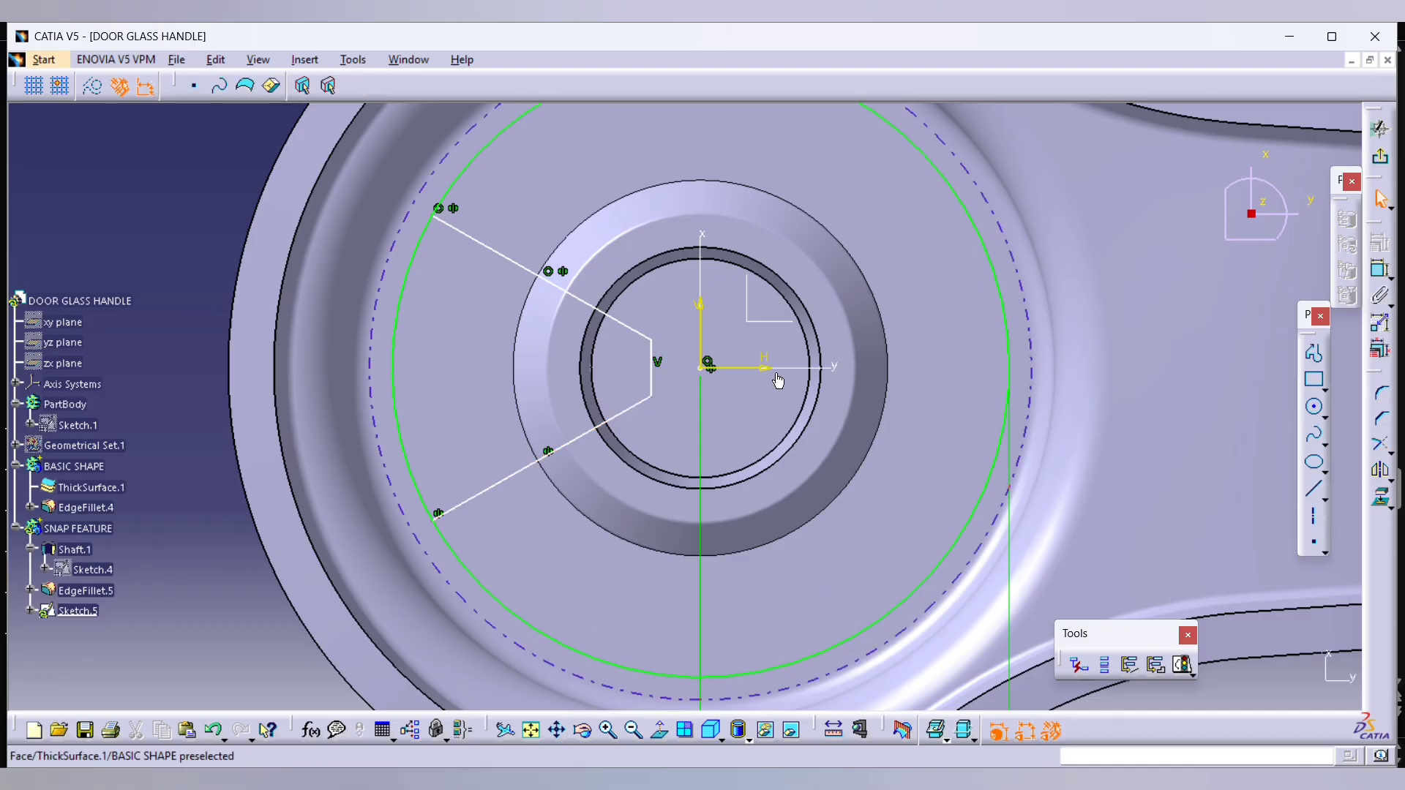
Step: Constrain the angle between the two slanted slot lines to 30 degrees
{"action": "left_click", "coordinate": [481, 246]}
{"action": "left_click", "coordinate": [472, 494]}
{"action": "left_click", "coordinate": [188, 408]}
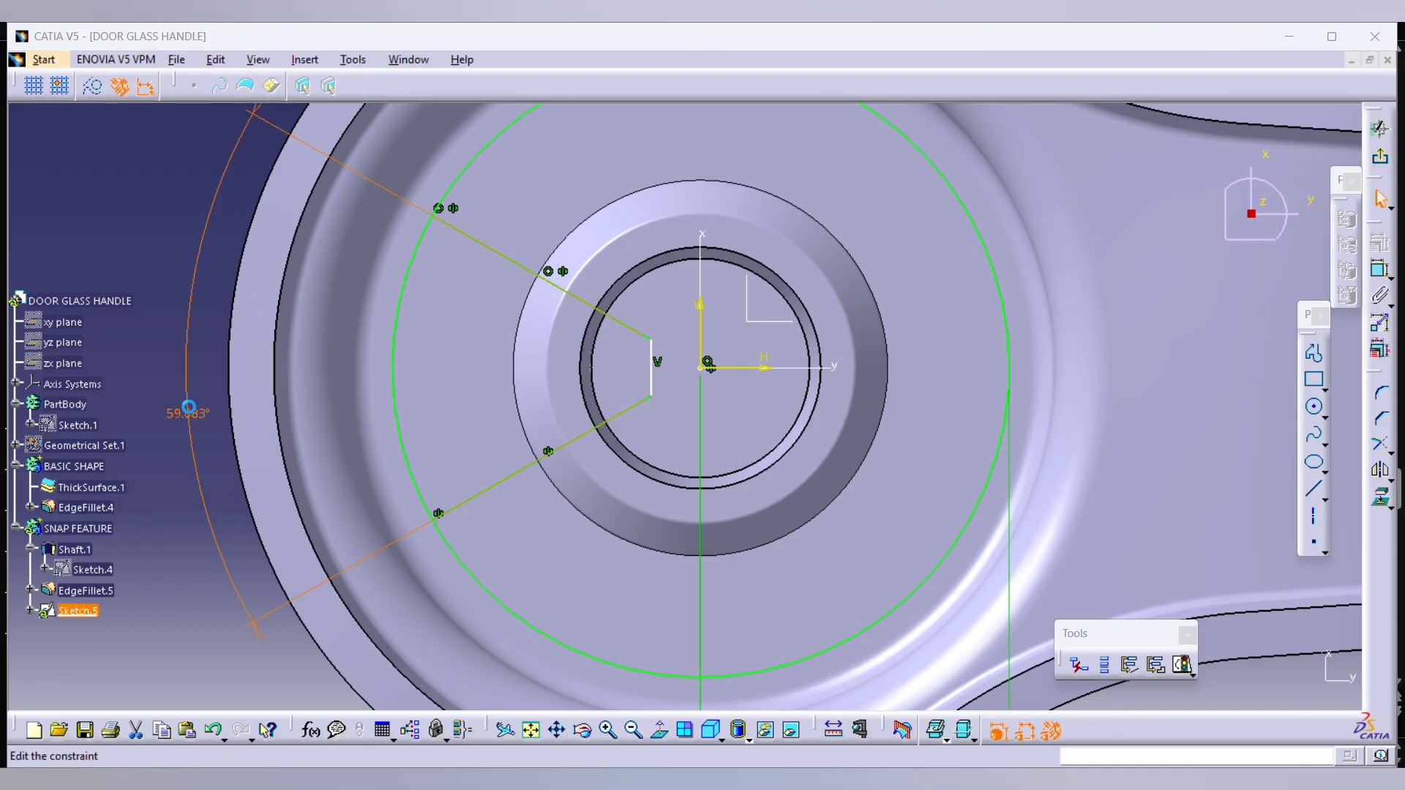
{"action": "type", "text": "30"}
{"action": "key", "text": "Return"}
Step: Check the slot dimensions on the snap feature slide and try a 2.5 mm length on the slot's short inner edge
{"action": "key", "text": "alt+Tab"}
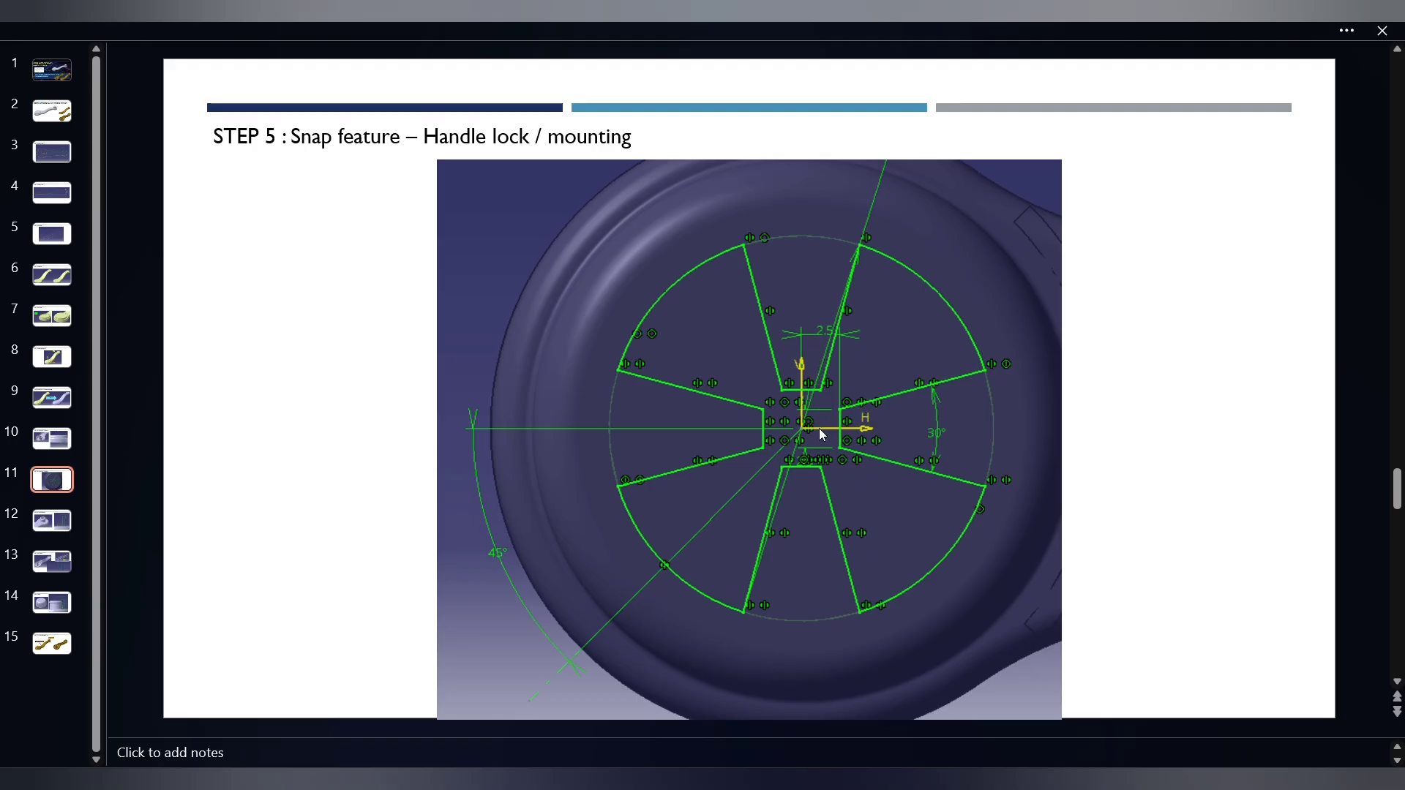
{"action": "key", "text": "alt+Tab"}
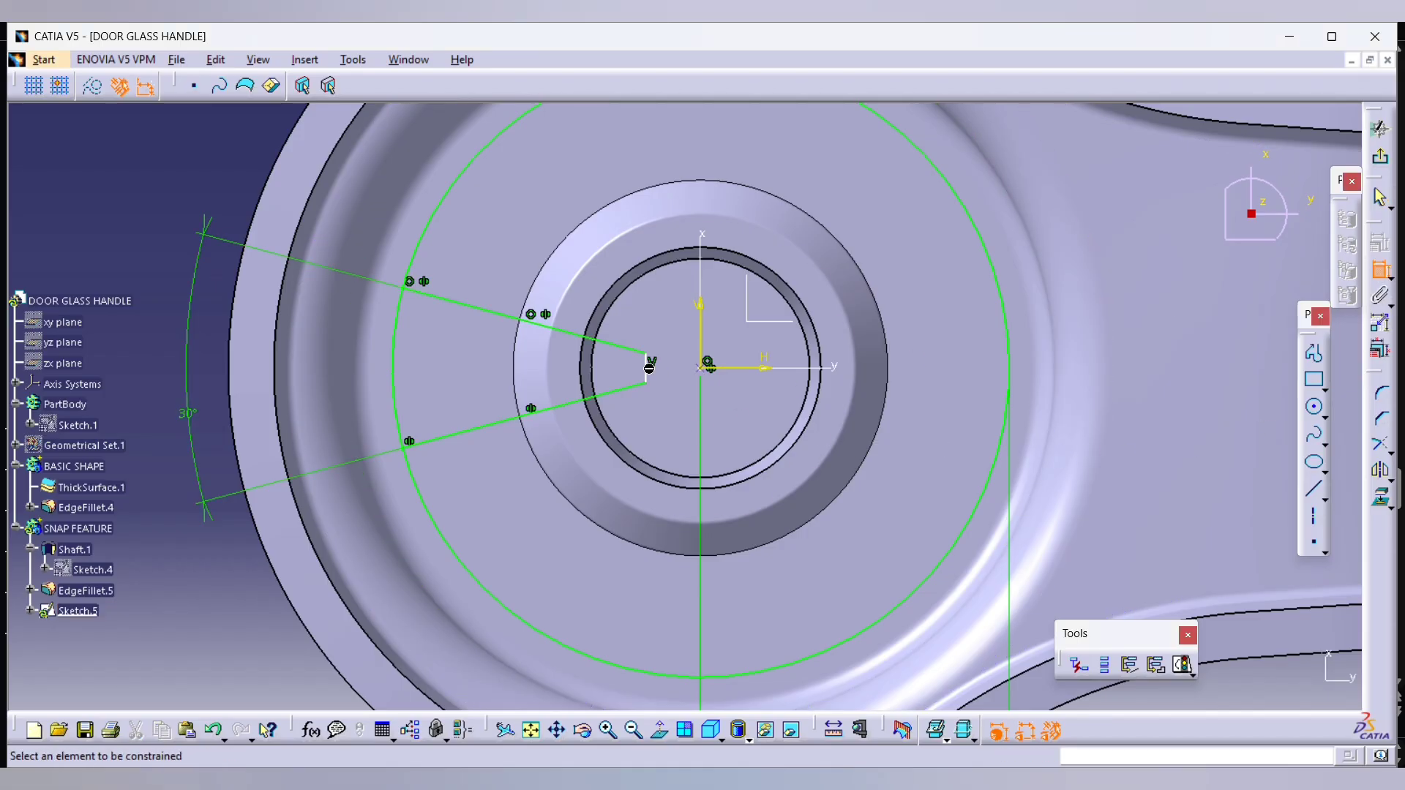
{"action": "left_click", "coordinate": [647, 366]}
{"action": "left_click", "coordinate": [204, 364]}
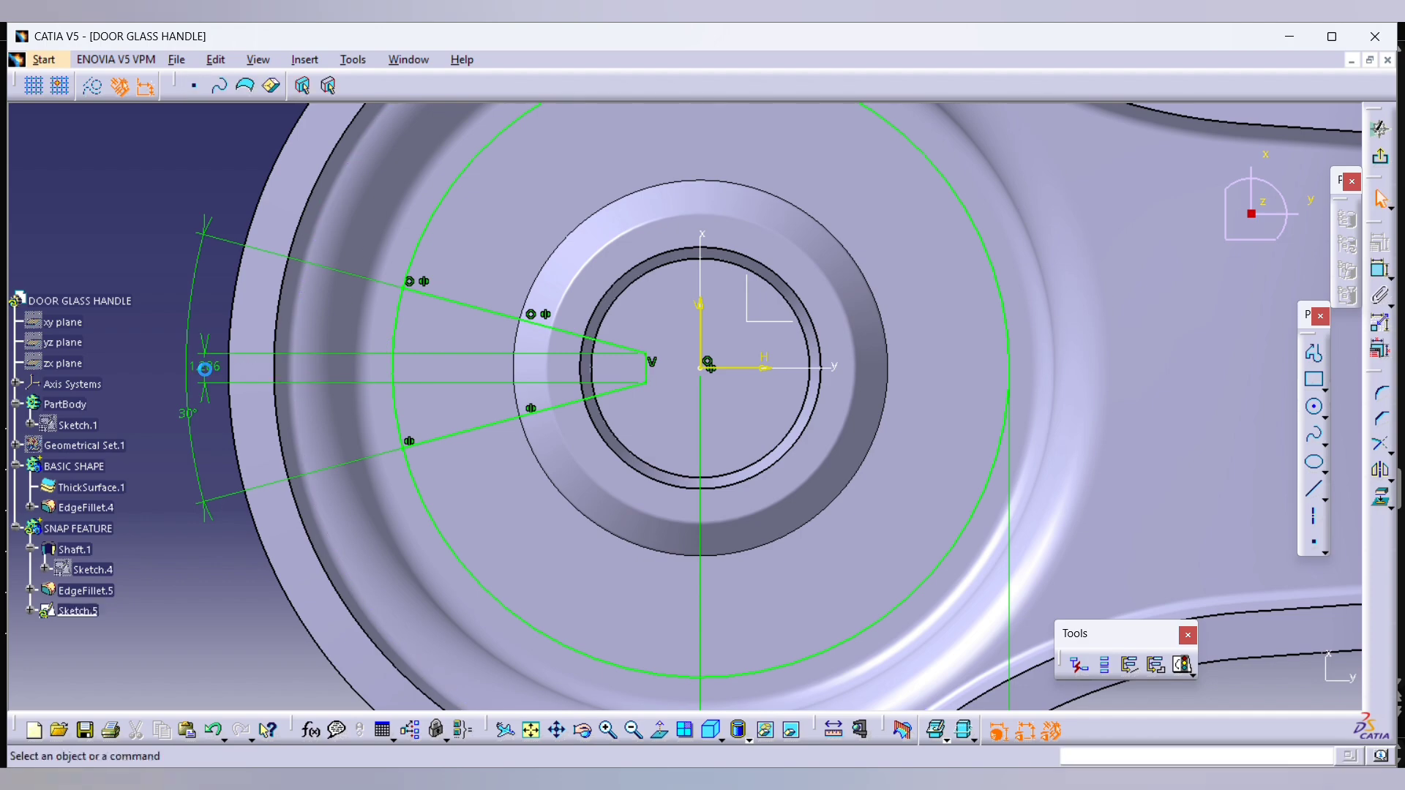
{"action": "double_click", "coordinate": [206, 364]}
{"action": "type", "text": "2.5"}
{"action": "key", "text": "Return"}
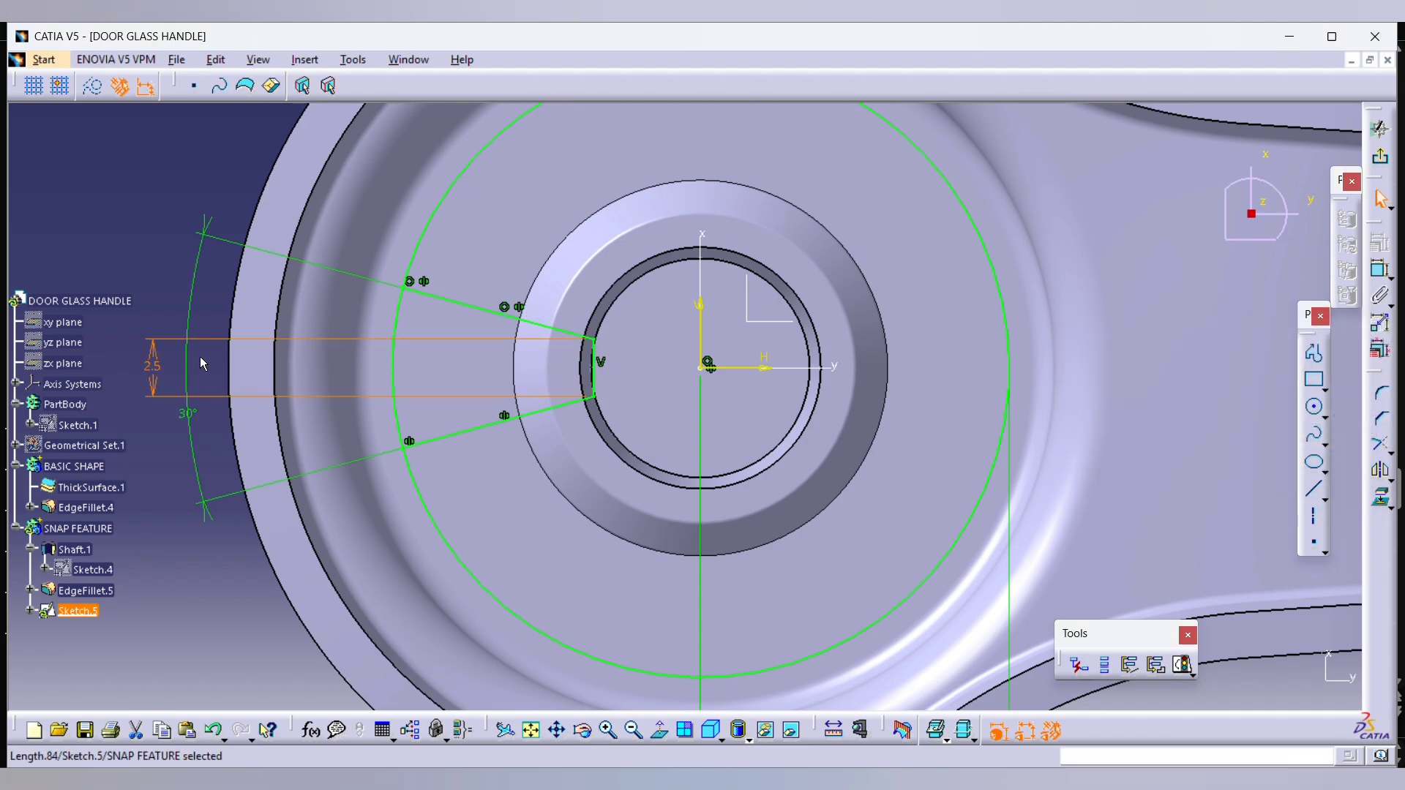
{"action": "left_click", "coordinate": [594, 360]}
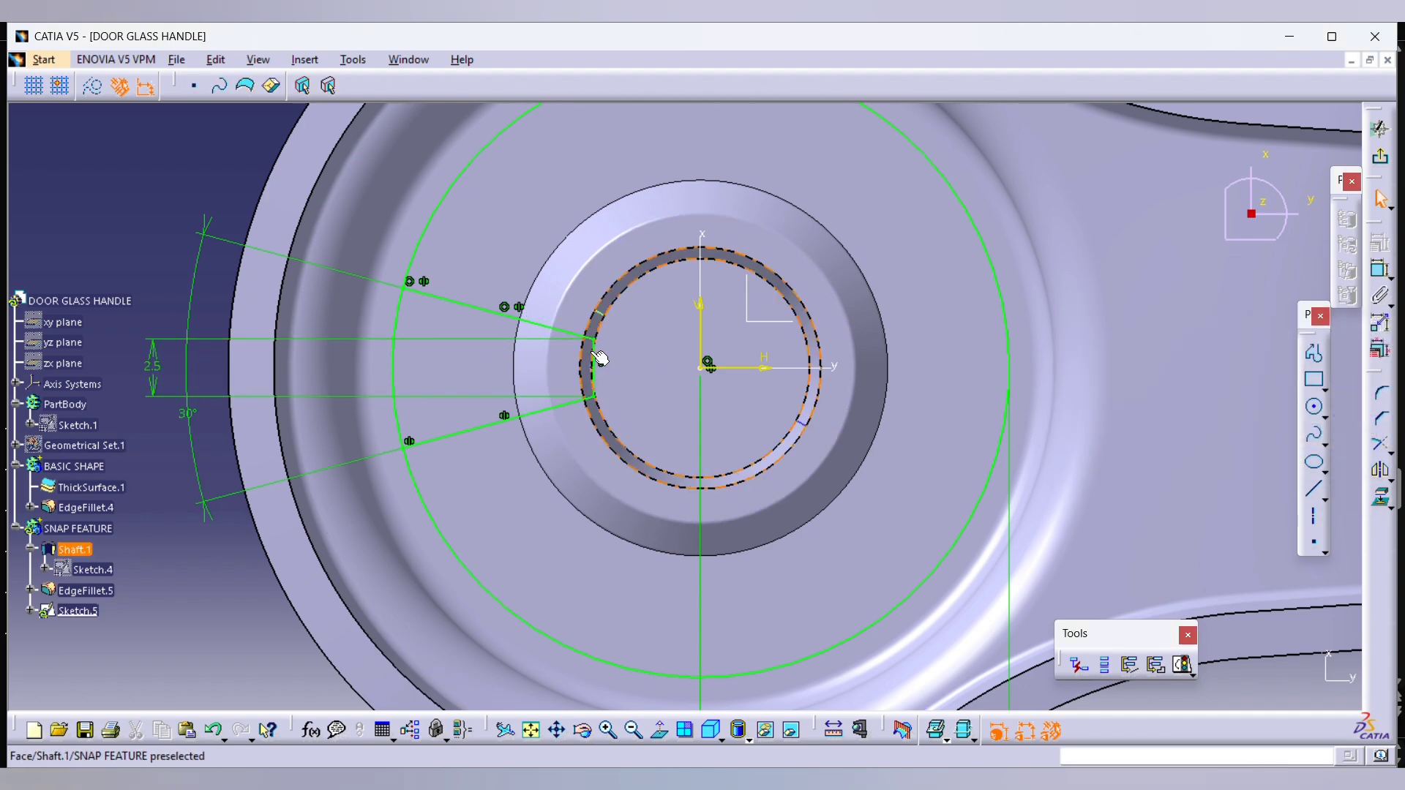
{"action": "left_click_drag", "start_coordinate": [594, 360], "coordinate": [616, 354]}
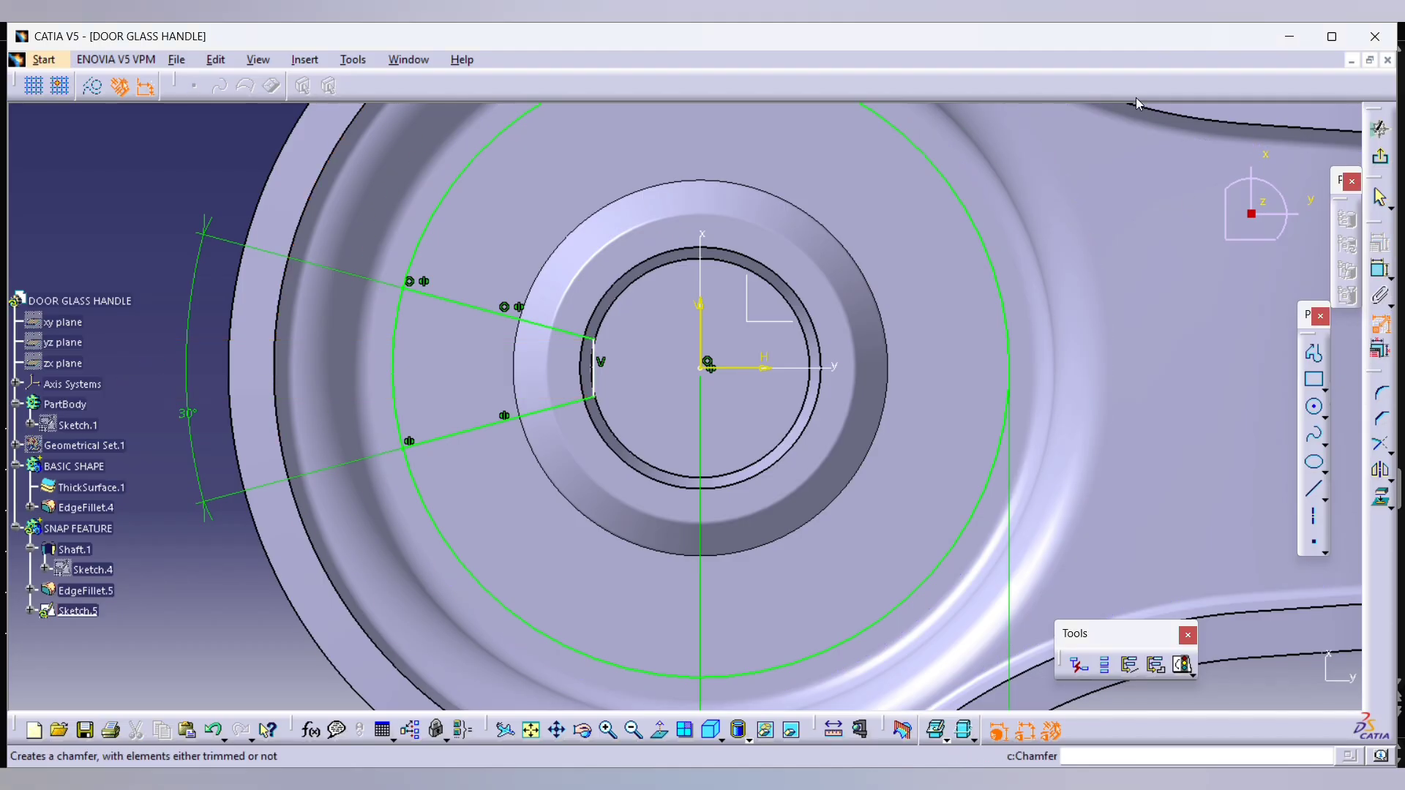
Step: Constrain the distance between the vertical axis and the slot's short inner edge to 2.5 mm
{"action": "left_click", "coordinate": [1380, 323]}
{"action": "left_click", "coordinate": [1374, 268]}
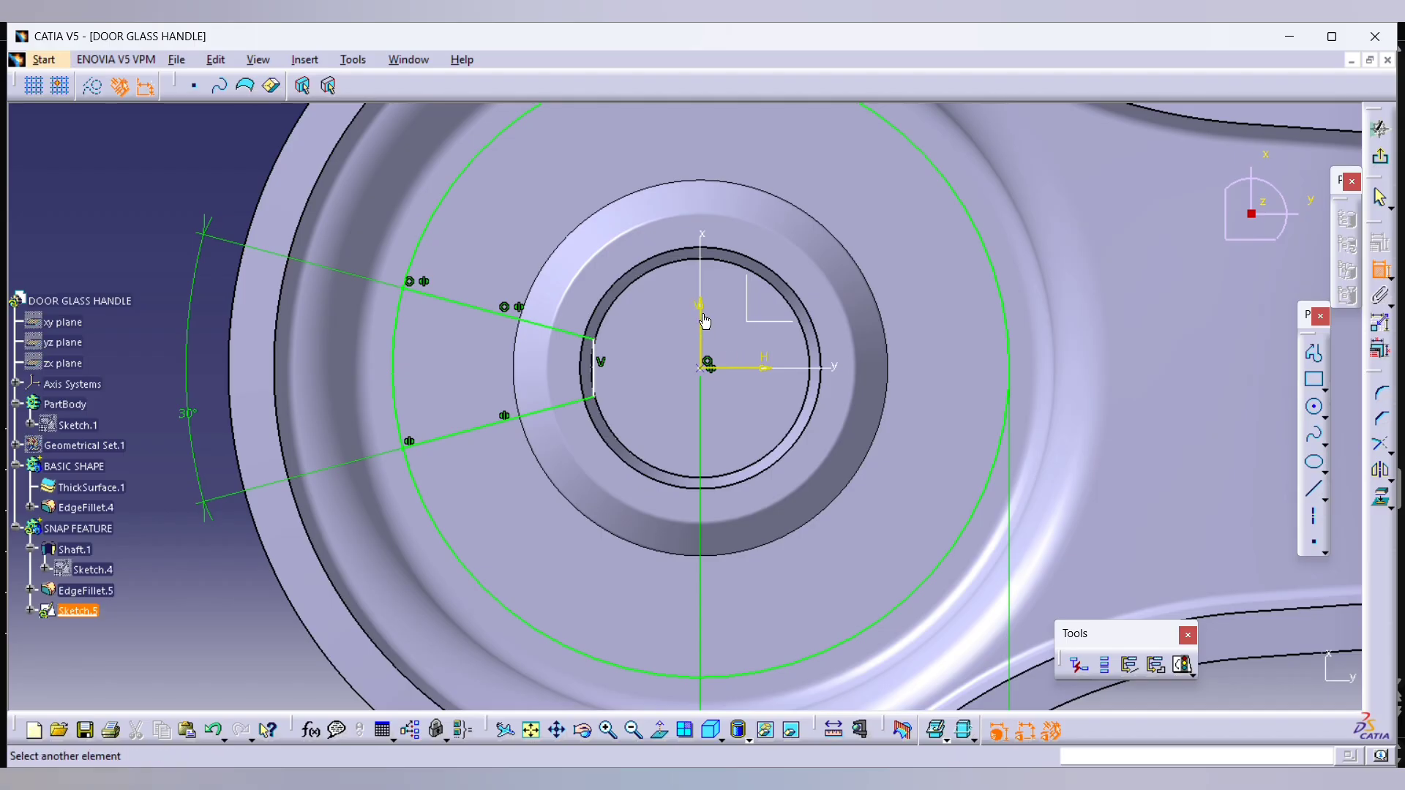
{"action": "left_click", "coordinate": [596, 370]}
{"action": "left_click", "coordinate": [665, 348]}
{"action": "double_click", "coordinate": [669, 348]}
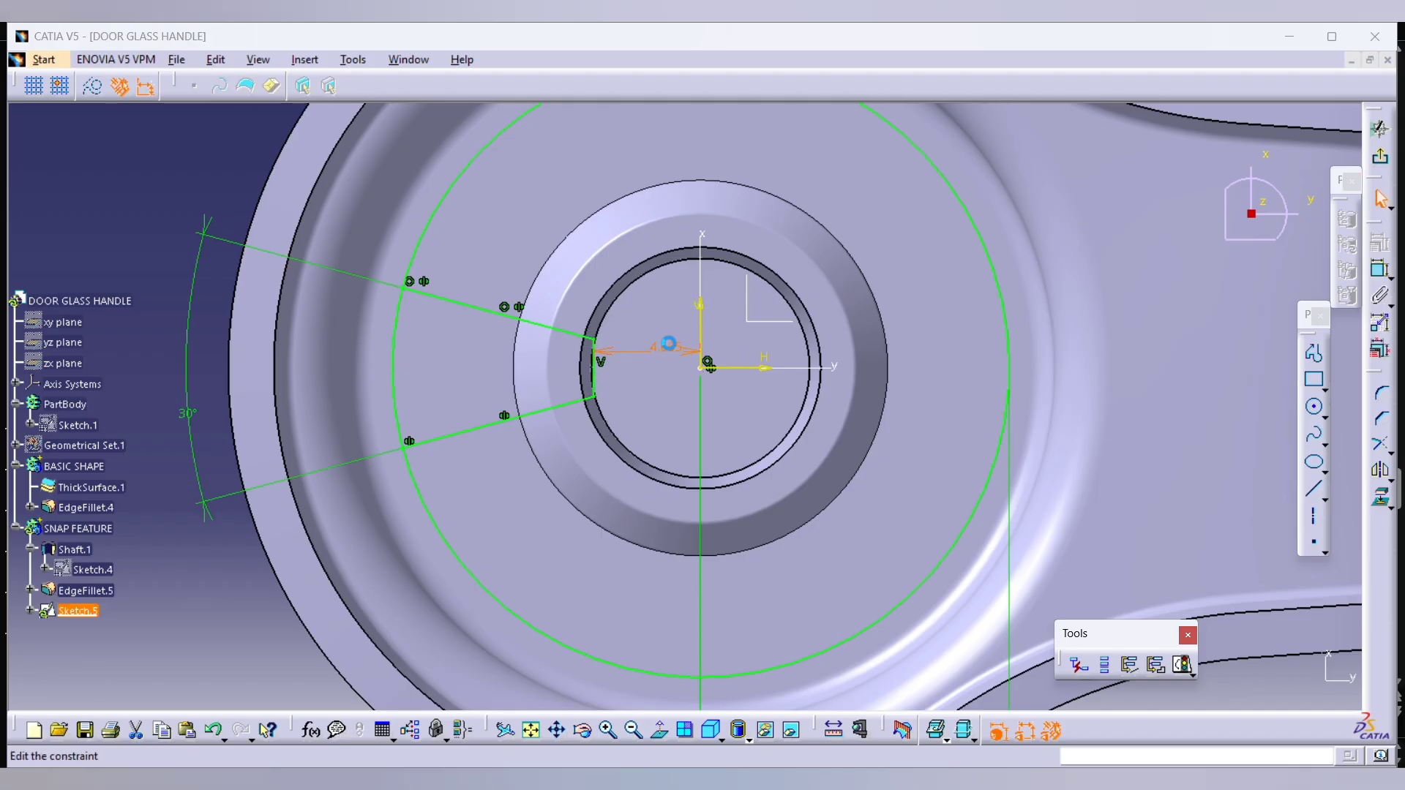
{"action": "type", "text": "2.5"}
{"action": "key", "text": "Return"}
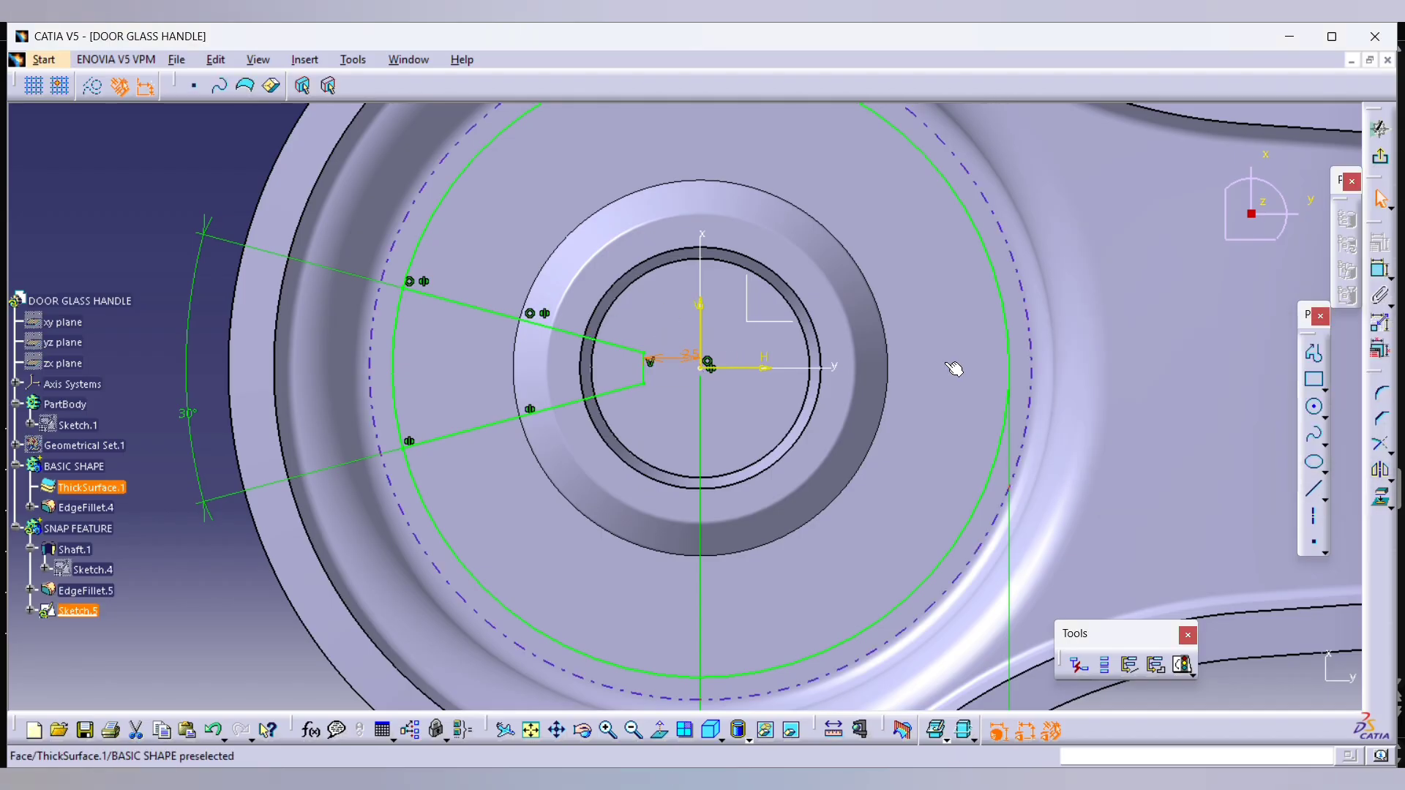
Step: Draw an axis line from the origin to the circle's lower-left arc and constrain it at 45 degrees to the horizontal axis
{"action": "middle_click_drag", "start_coordinate": [348, 373], "coordinate": [356, 412], "text": "ctrl"}
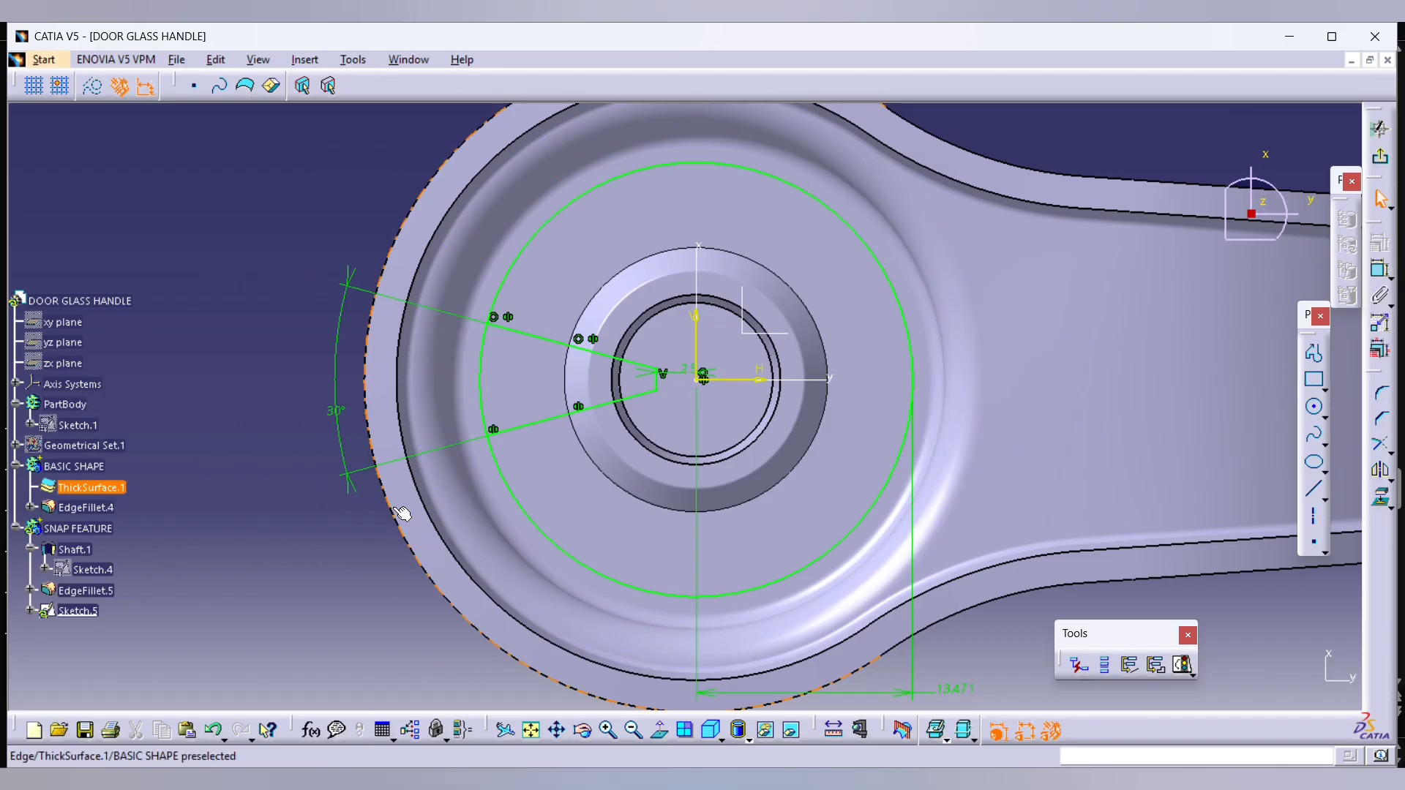
{"action": "left_click", "coordinate": [1313, 516]}
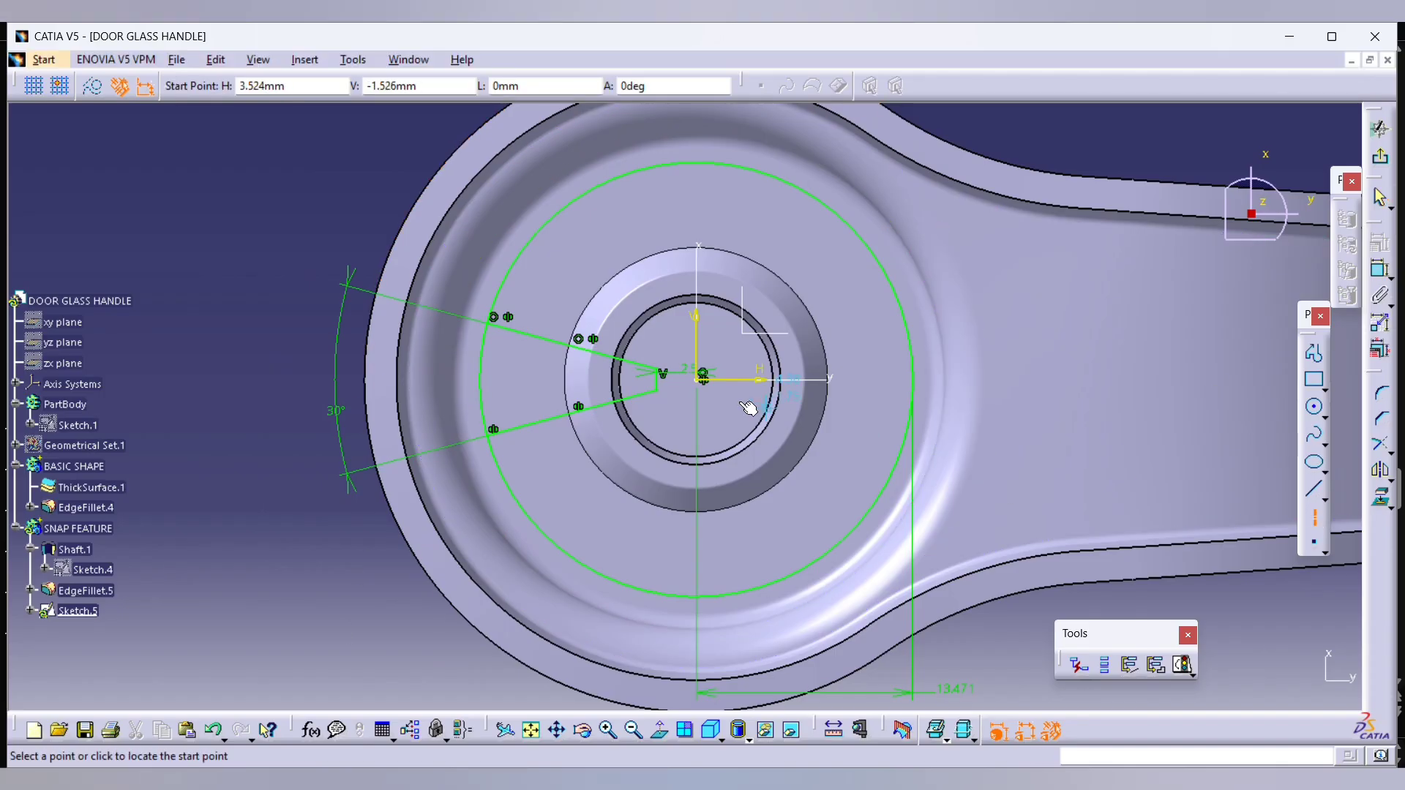
{"action": "left_click", "coordinate": [704, 379]}
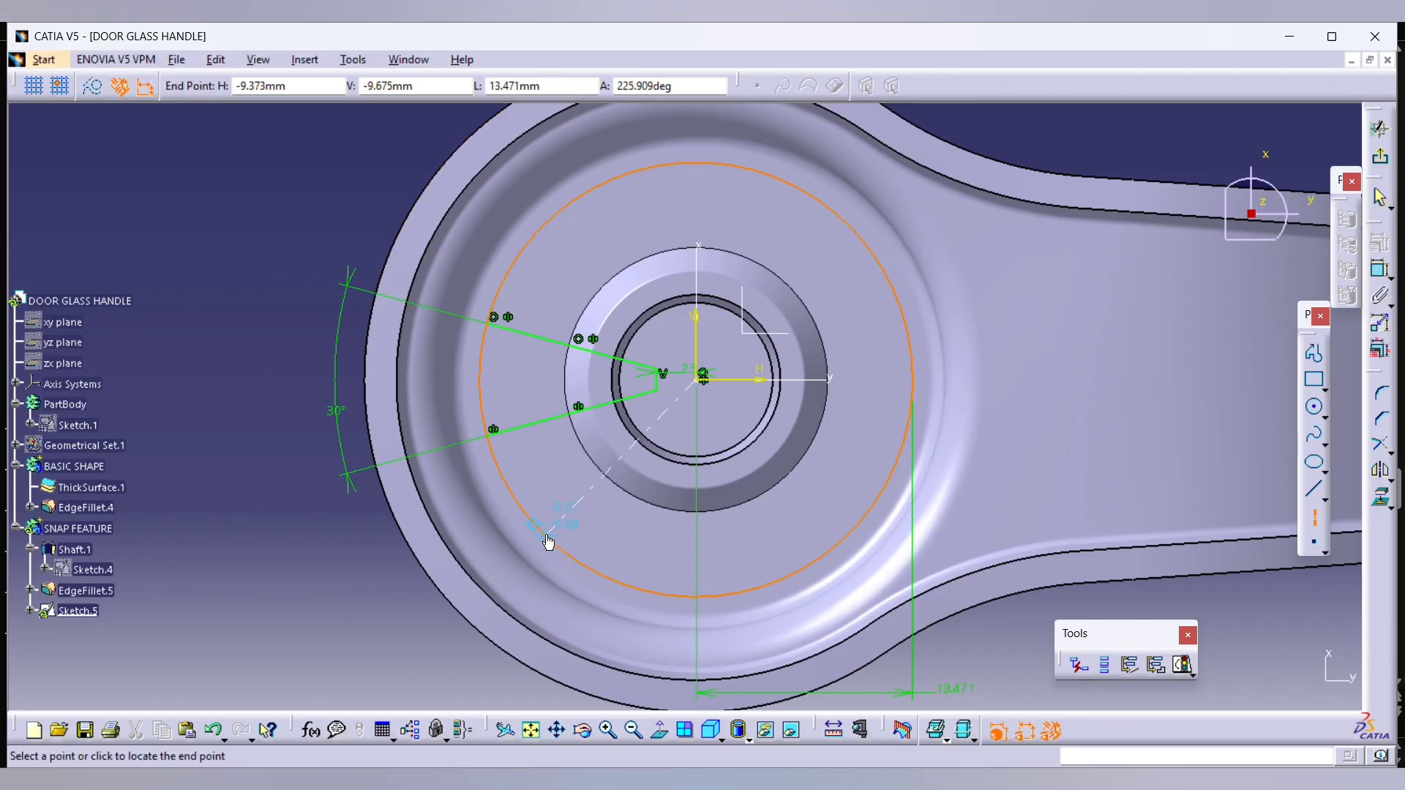
{"action": "left_click", "coordinate": [549, 539]}
{"action": "left_click", "coordinate": [1387, 276]}
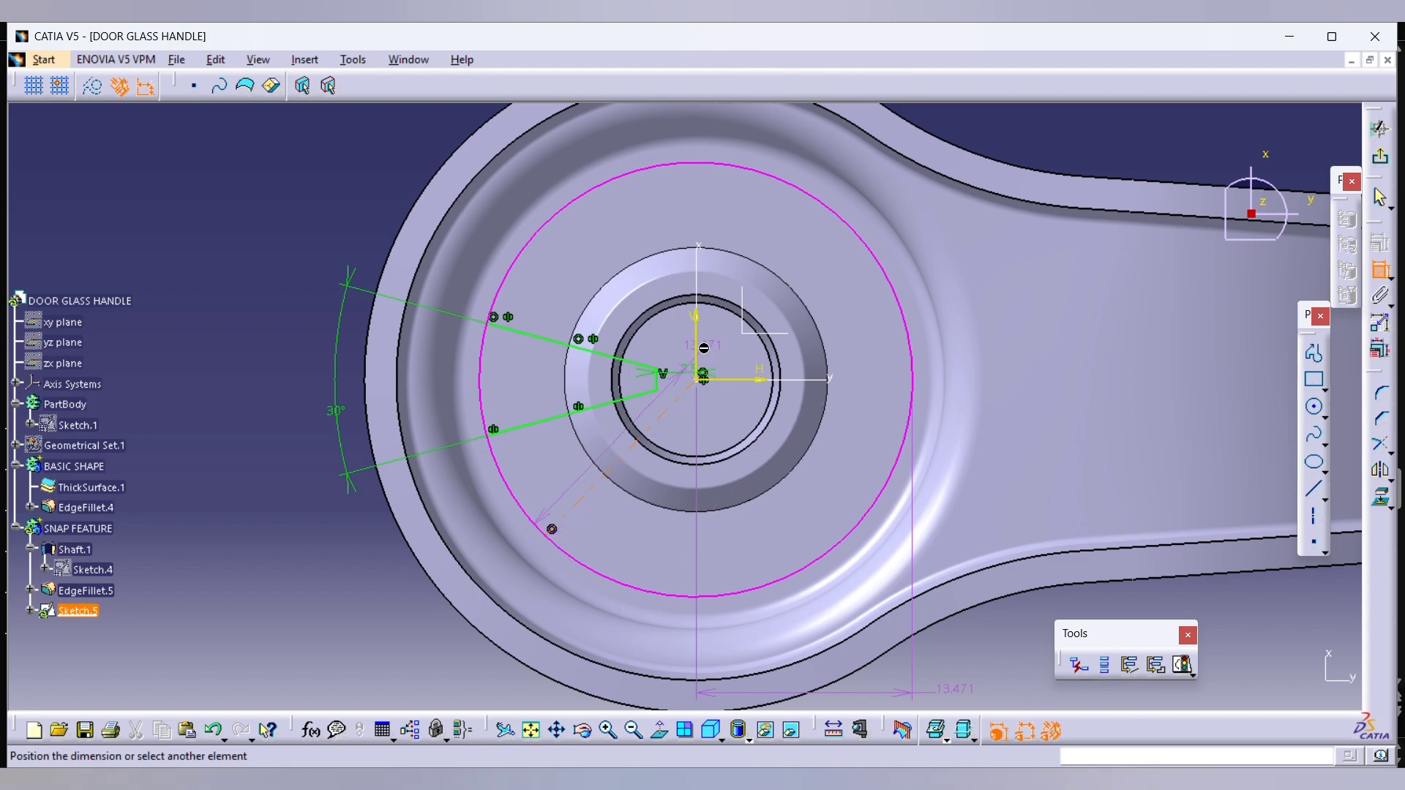
{"action": "left_click", "coordinate": [761, 380]}
{"action": "left_click", "coordinate": [303, 575]}
{"action": "double_click", "coordinate": [304, 576]}
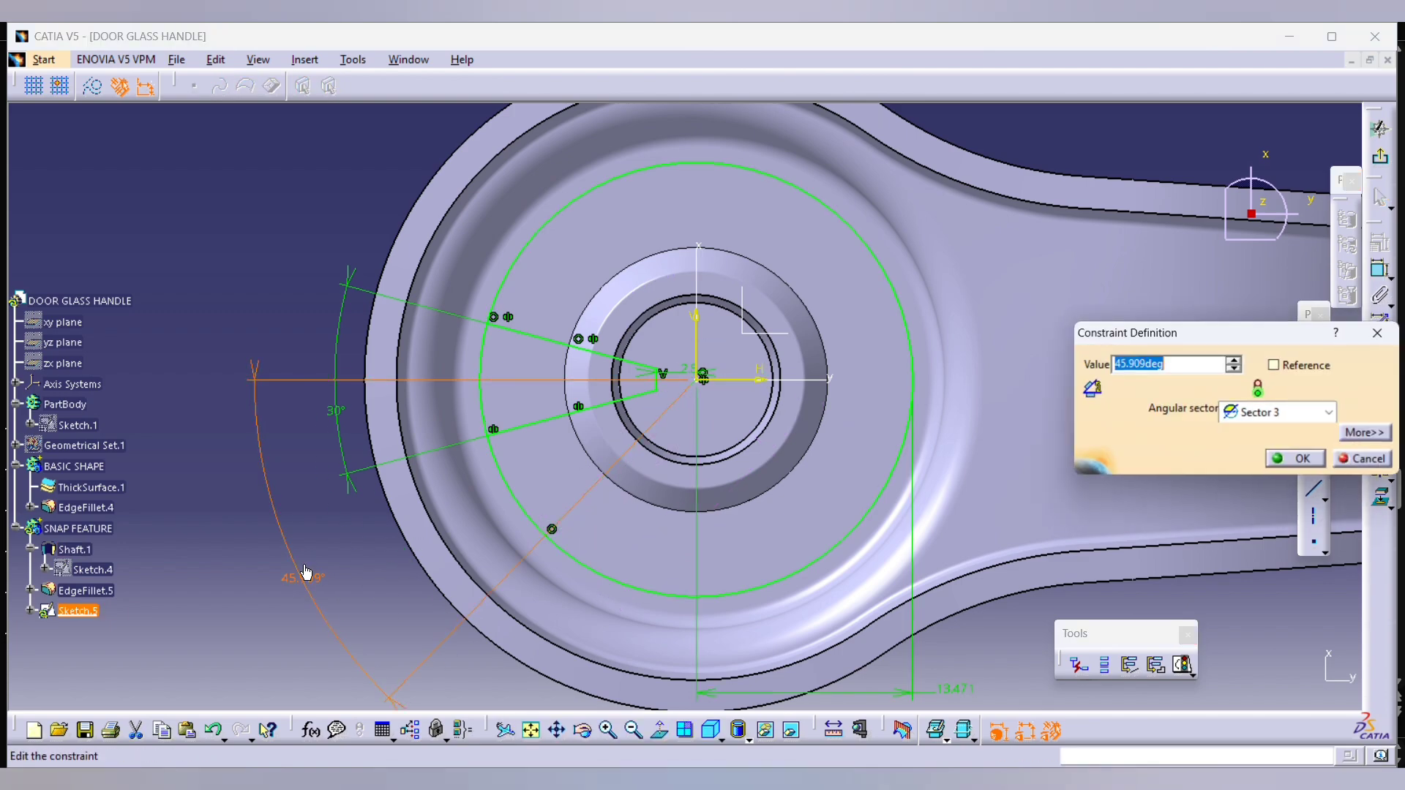
{"action": "type", "text": "45"}
{"action": "key", "text": "Return"}
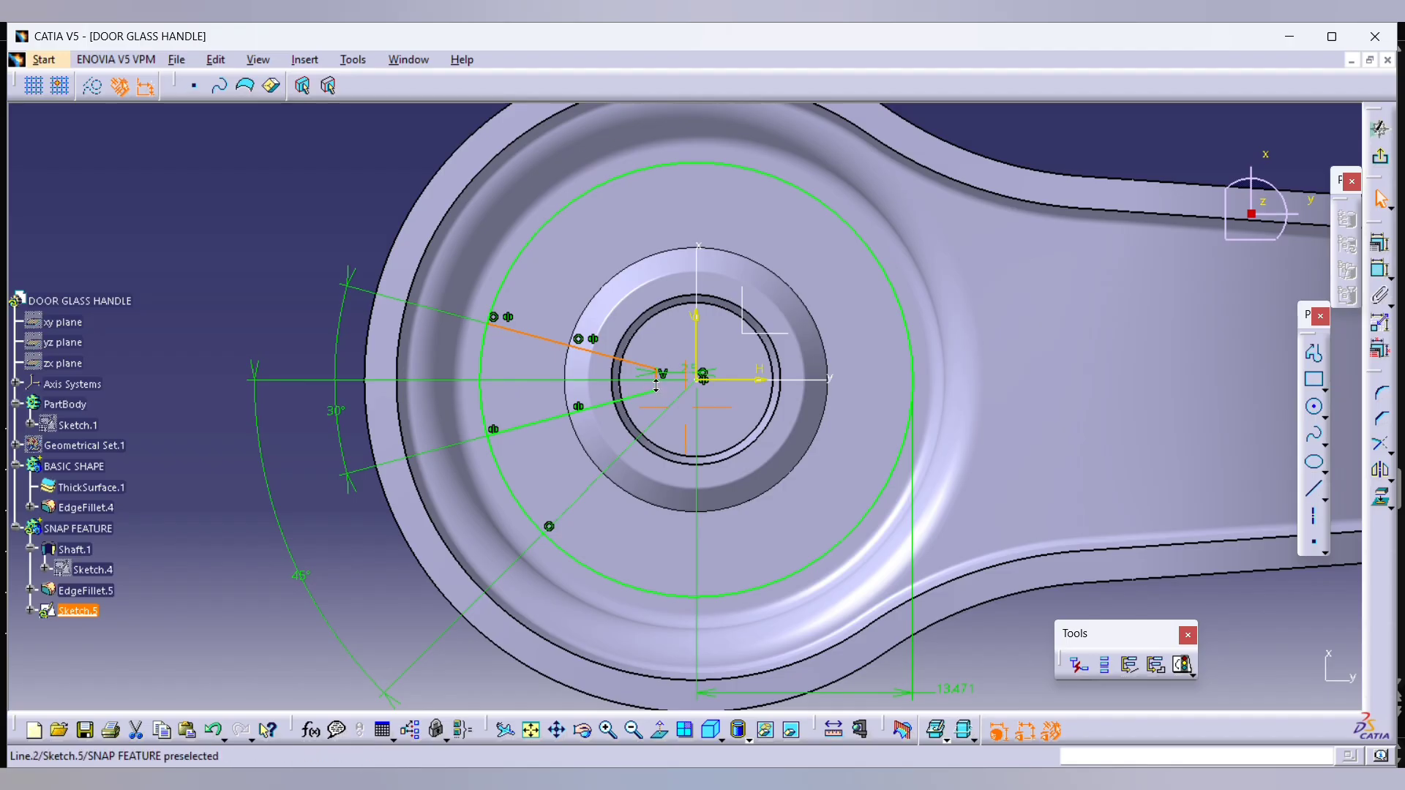
Step: Hide the 3D background of the sketch and mirror the three slot lines about the vertical axis
{"action": "scroll", "coordinate": [659, 377], "scroll_direction": "up", "scroll_amount": 3}
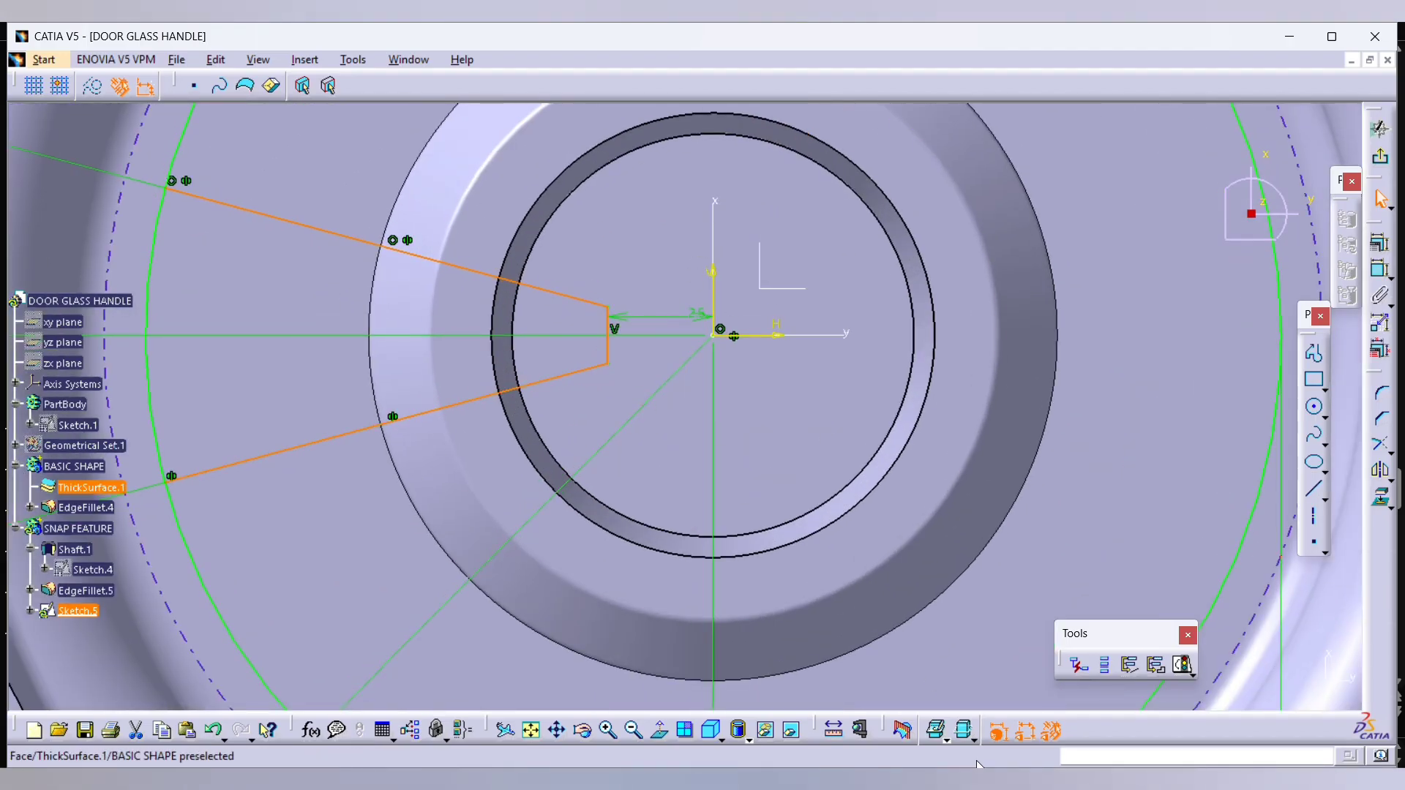
{"action": "left_click", "coordinate": [947, 739]}
{"action": "left_click", "coordinate": [961, 748]}
{"action": "scroll", "coordinate": [631, 327], "scroll_direction": "down", "scroll_amount": 3}
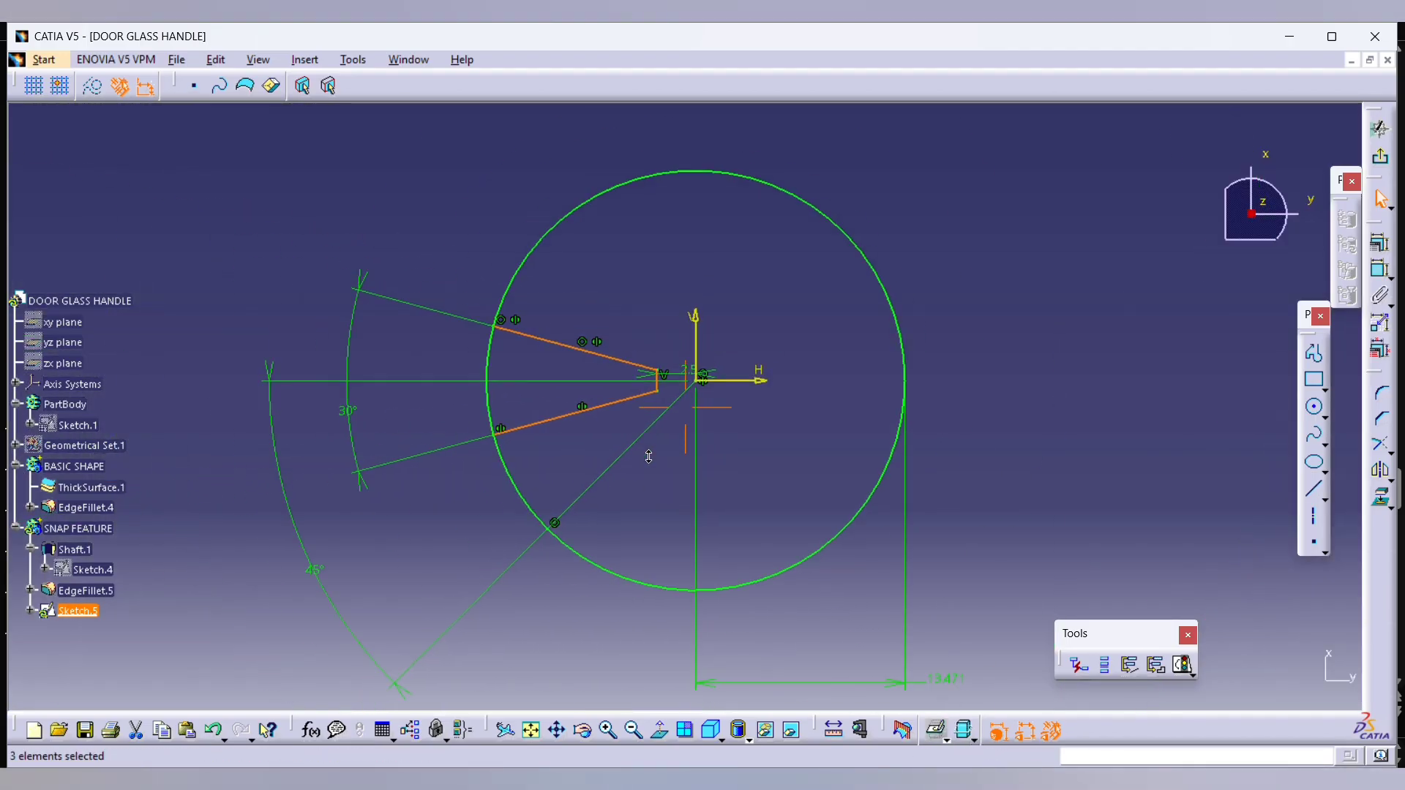
{"action": "left_click", "coordinate": [1379, 481]}
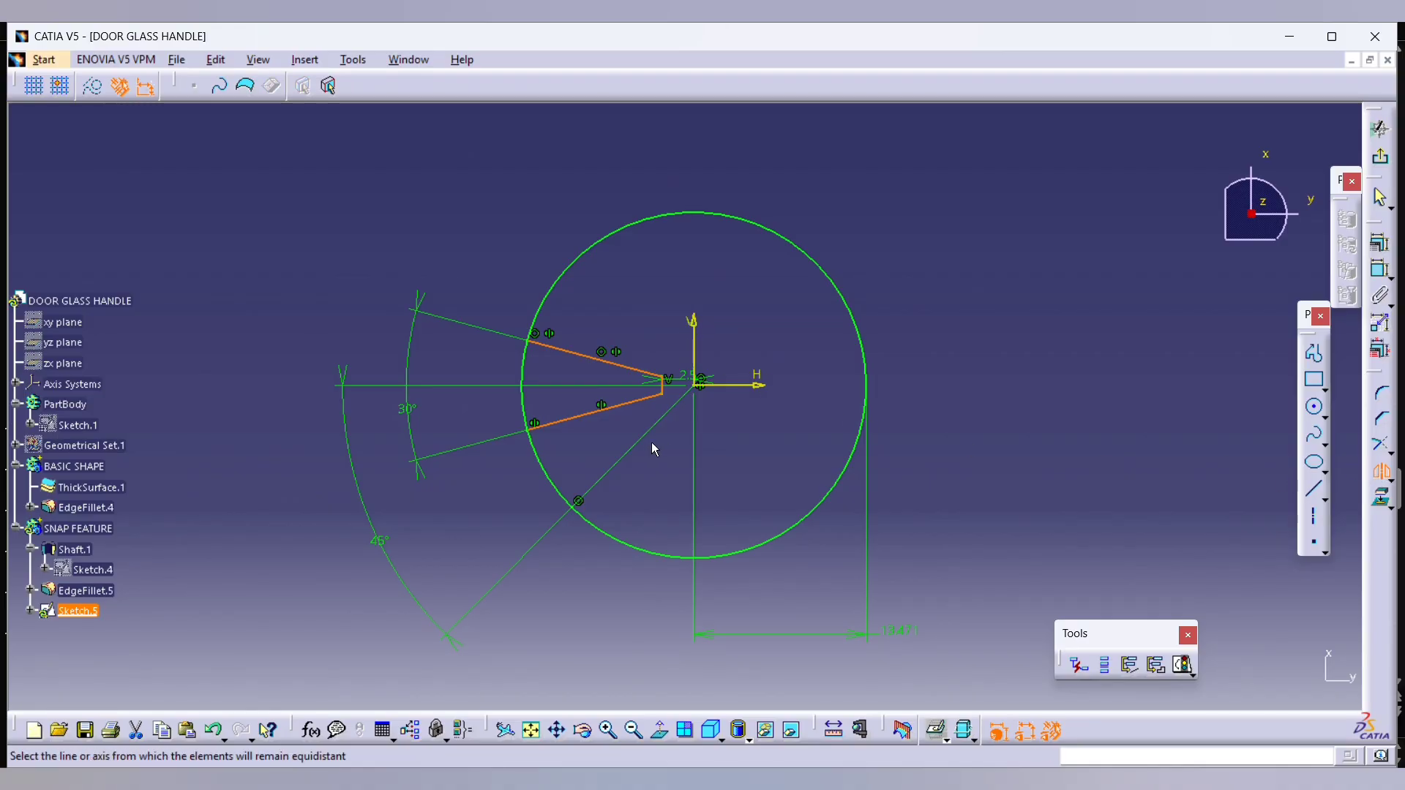
{"action": "left_click", "coordinate": [693, 362]}
{"action": "middle_click_drag", "start_coordinate": [1008, 450], "coordinate": [1075, 406], "text": "ctrl"}
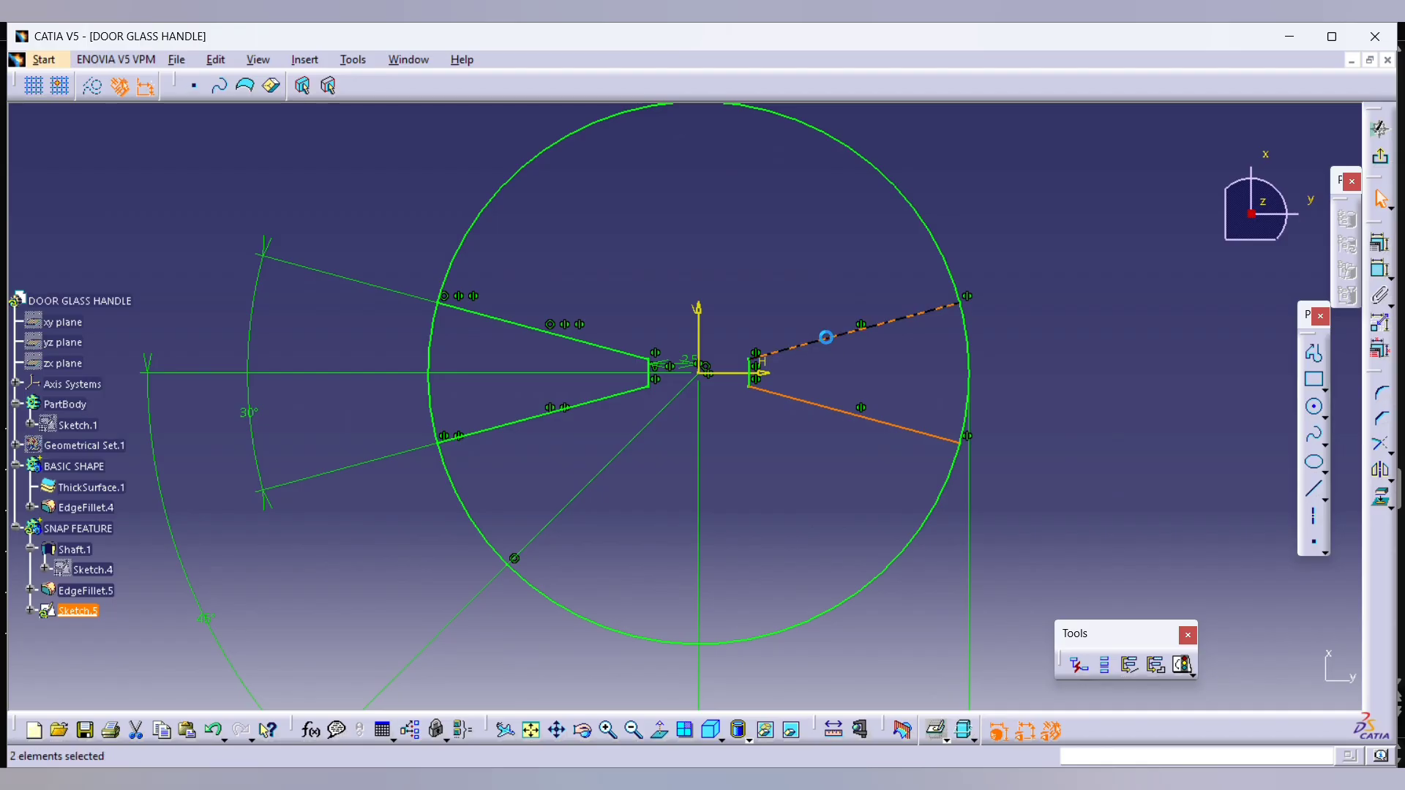
{"action": "middle_click_drag", "start_coordinate": [745, 433], "coordinate": [677, 406], "text": "ctrl"}
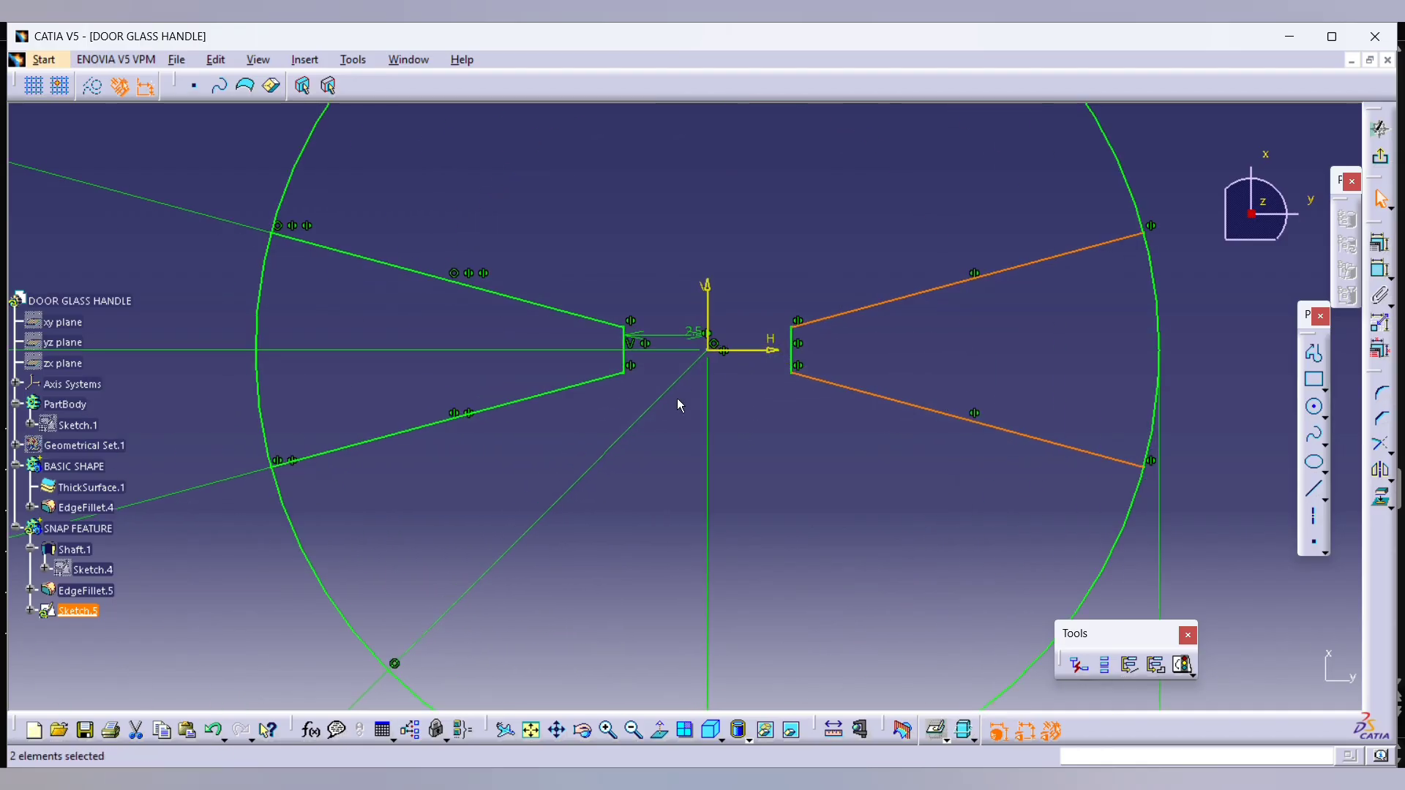
Step: Mirror the three lines of the left wedge slot about the 45-degree axis line
{"action": "left_click", "coordinate": [633, 402]}
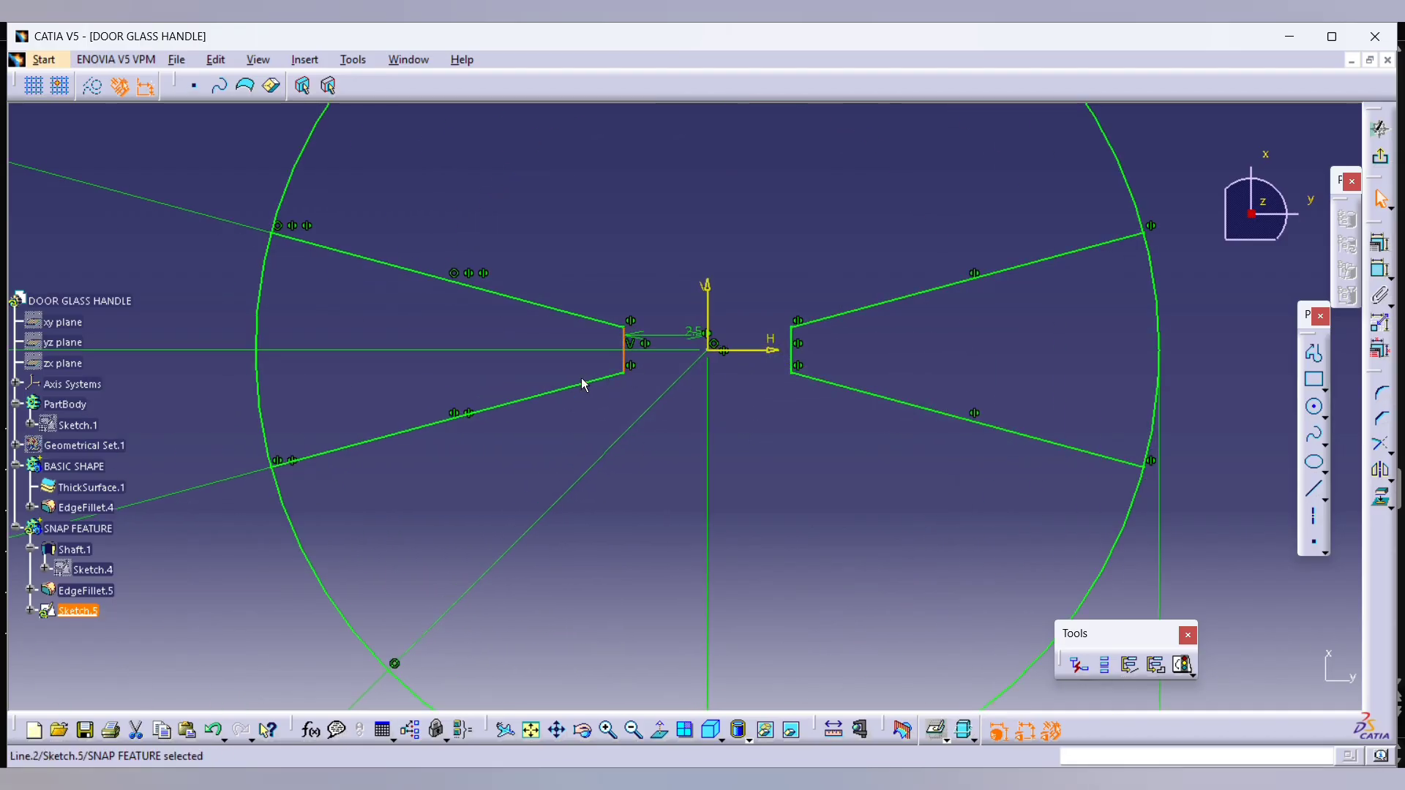
{"action": "left_click", "coordinate": [1384, 475]}
{"action": "left_click", "coordinate": [574, 493]}
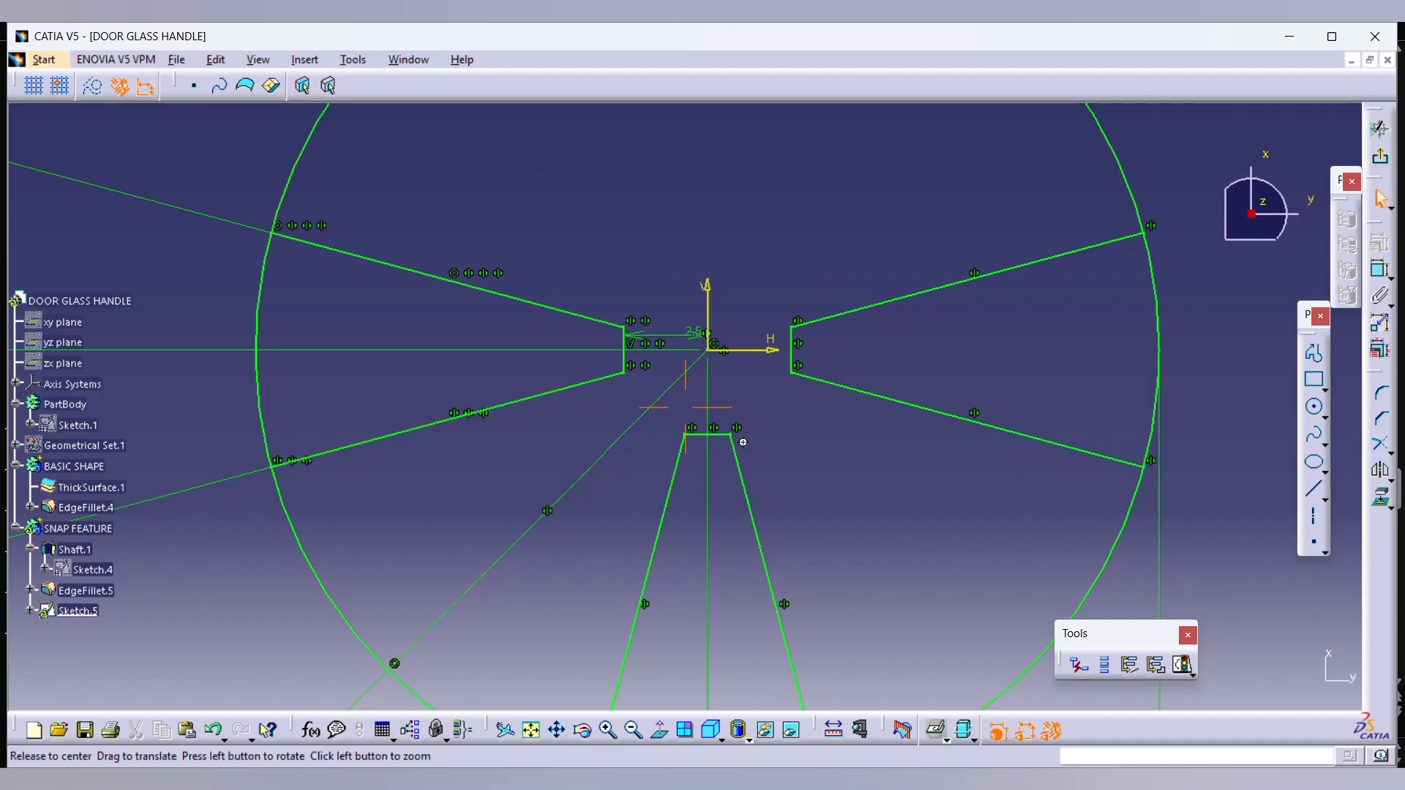
{"action": "mouse_move", "coordinate": [743, 442]}
{"action": "middle_mouse_down"}
{"action": "mouse_move", "coordinate": [758, 573]}
{"action": "mouse_move", "coordinate": [762, 503]}
{"action": "middle_mouse_up"}
{"action": "middle_click_drag", "start_coordinate": [630, 442], "coordinate": [631, 431]}
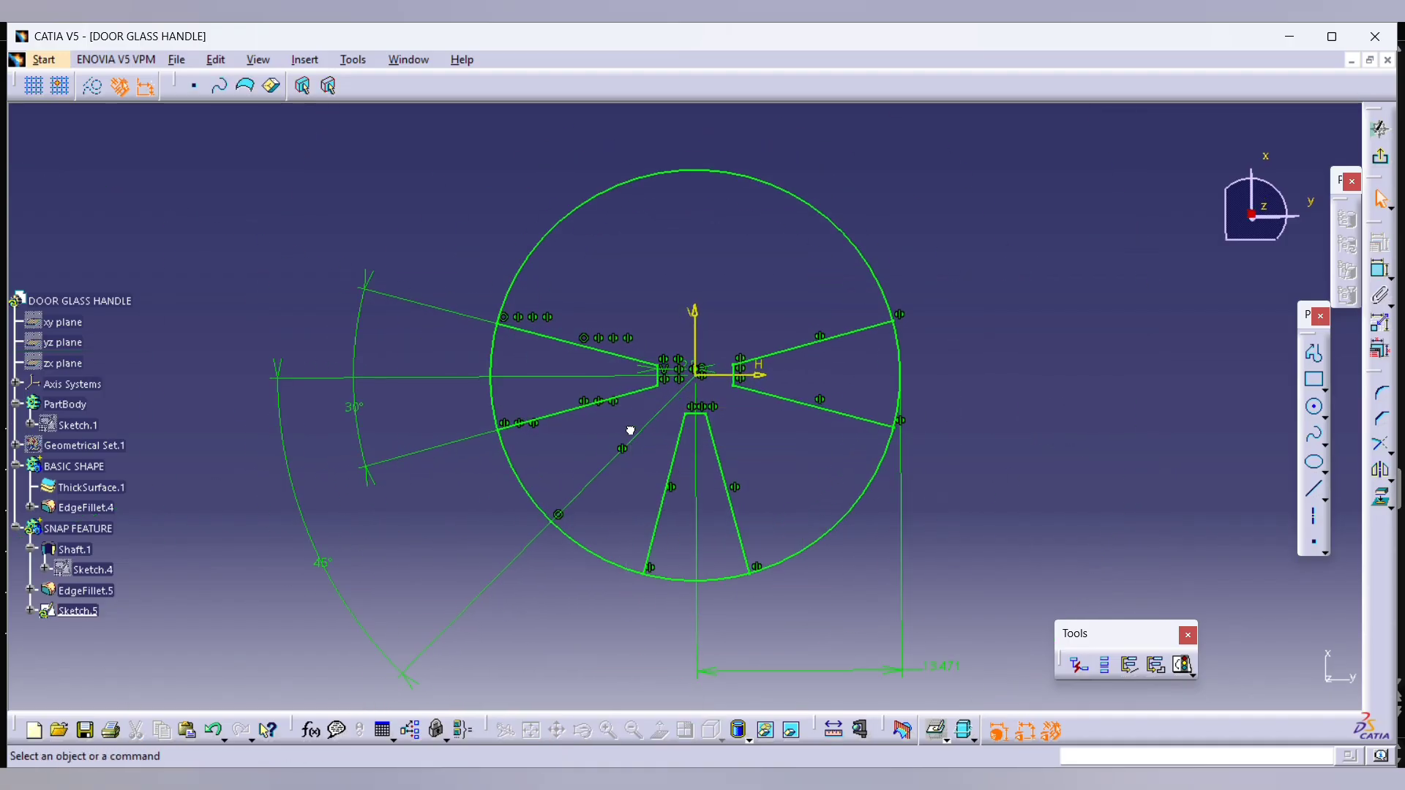
Step: Mirror the three lines of the lower wedge slot about the horizontal axis
{"action": "left_click_drag", "start_coordinate": [631, 430], "coordinate": [634, 406]}
{"action": "left_click", "coordinate": [1378, 472]}
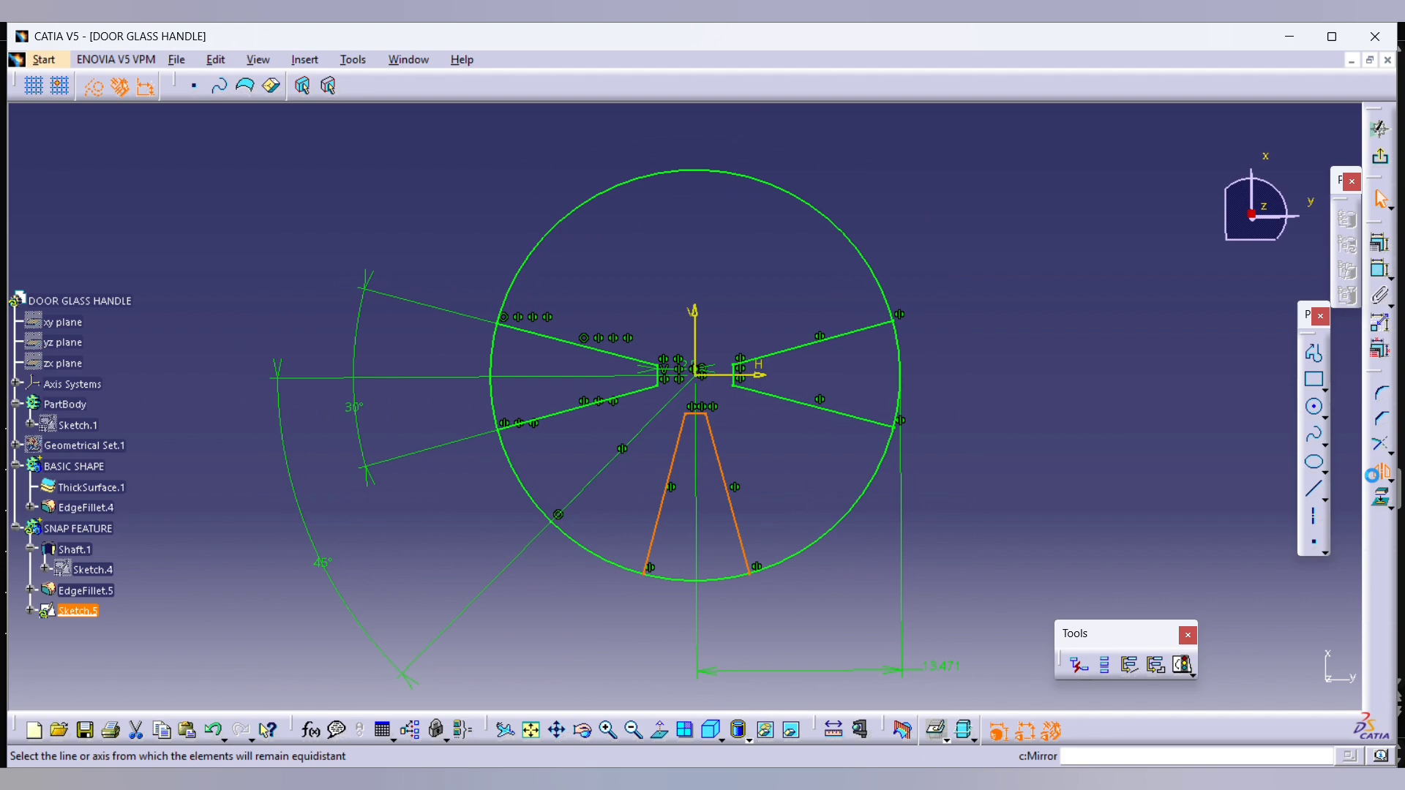
{"action": "left_click", "coordinate": [760, 375]}
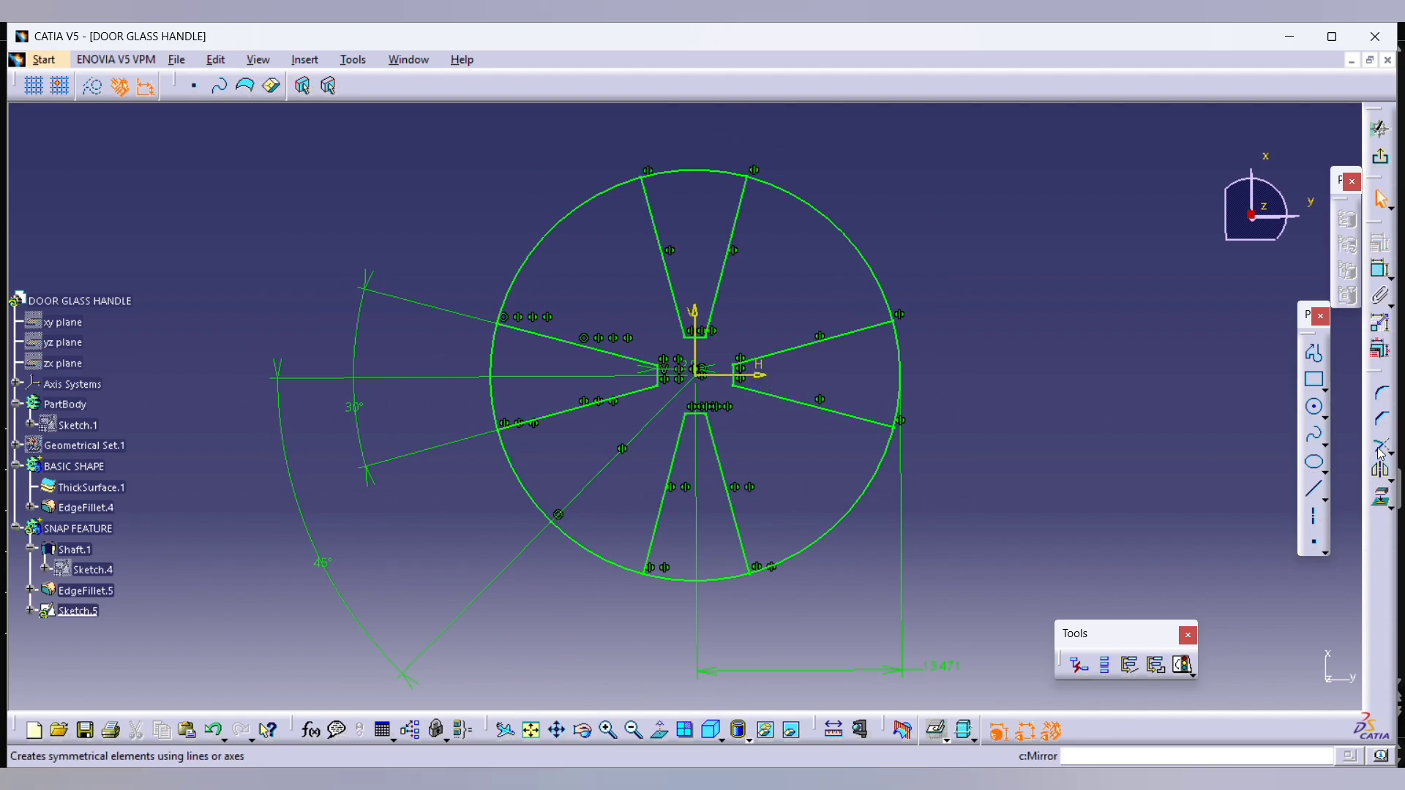
Step: Quick Trim the circle arcs between the four wedge slots and show the sketch's 3D background again
{"action": "left_click", "coordinate": [1391, 479]}
{"action": "left_click", "coordinate": [1251, 467]}
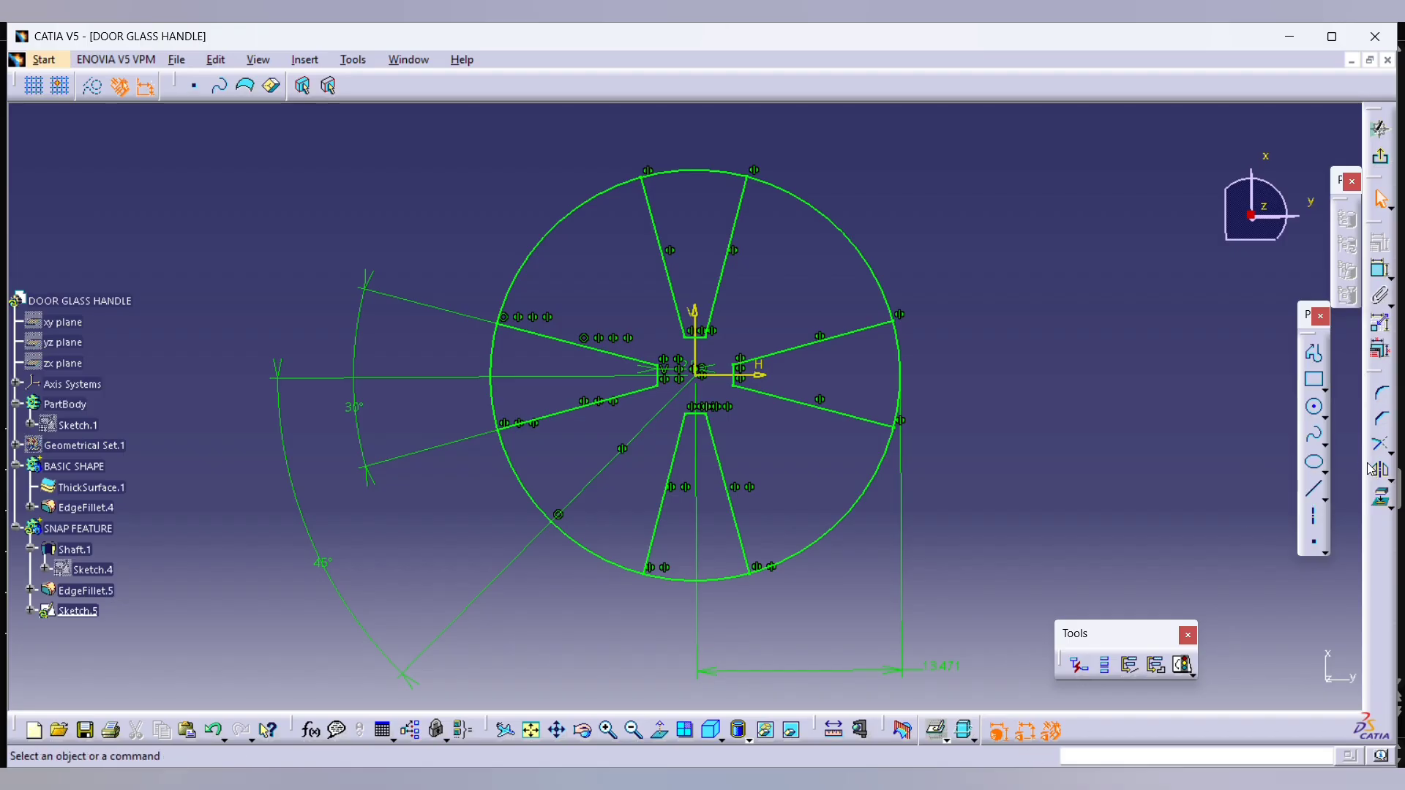
{"action": "left_click", "coordinate": [1392, 452]}
{"action": "left_click", "coordinate": [1335, 462]}
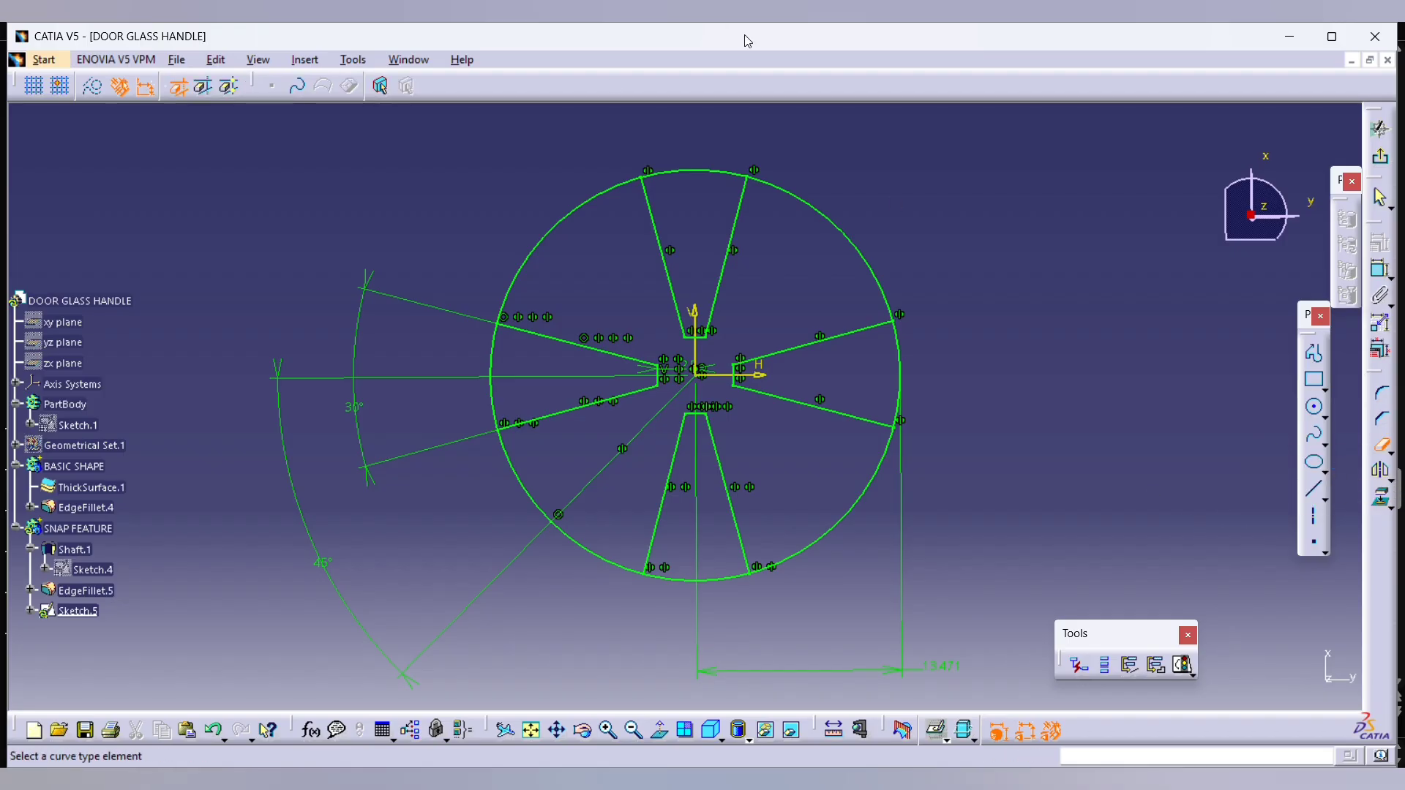
{"action": "left_click", "coordinate": [581, 213]}
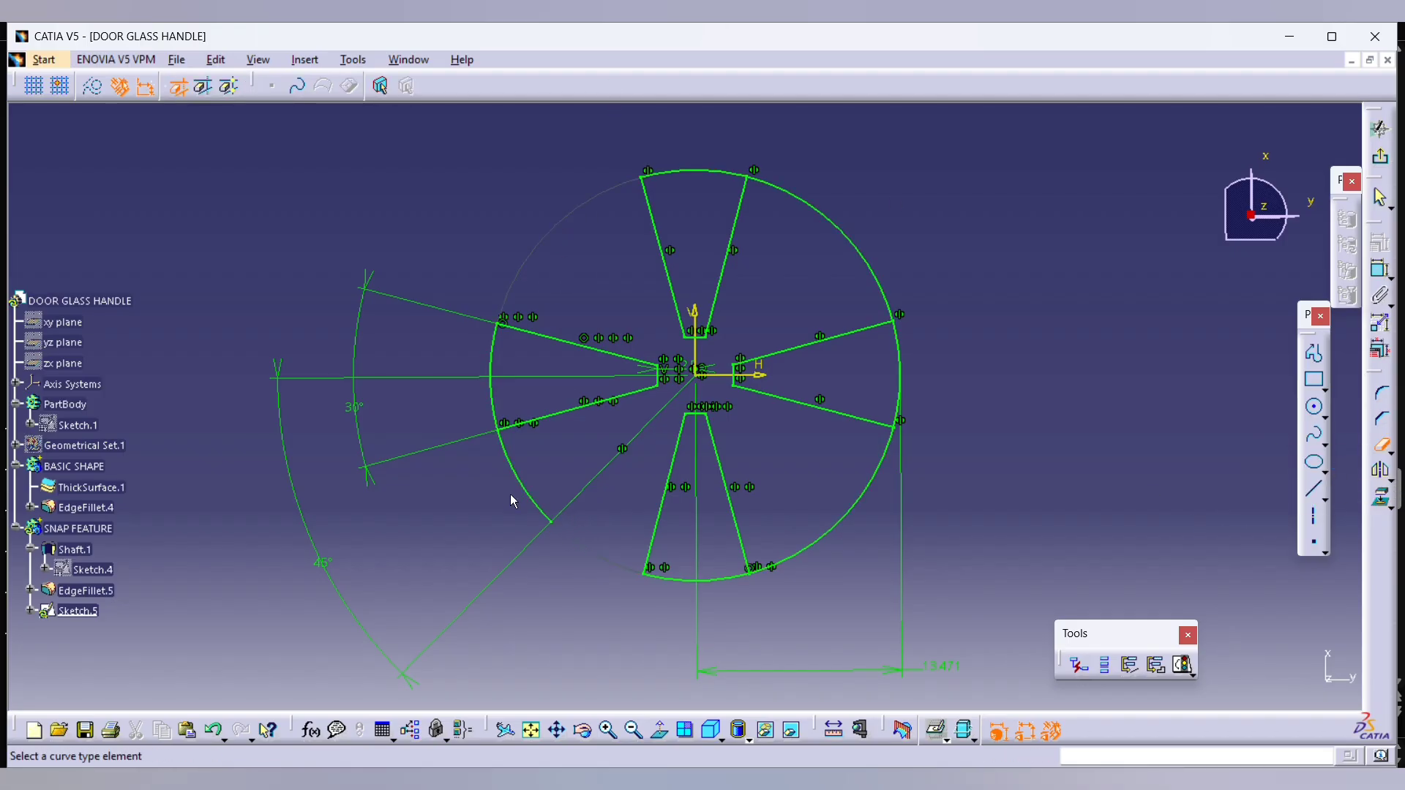
{"action": "left_click", "coordinate": [831, 524]}
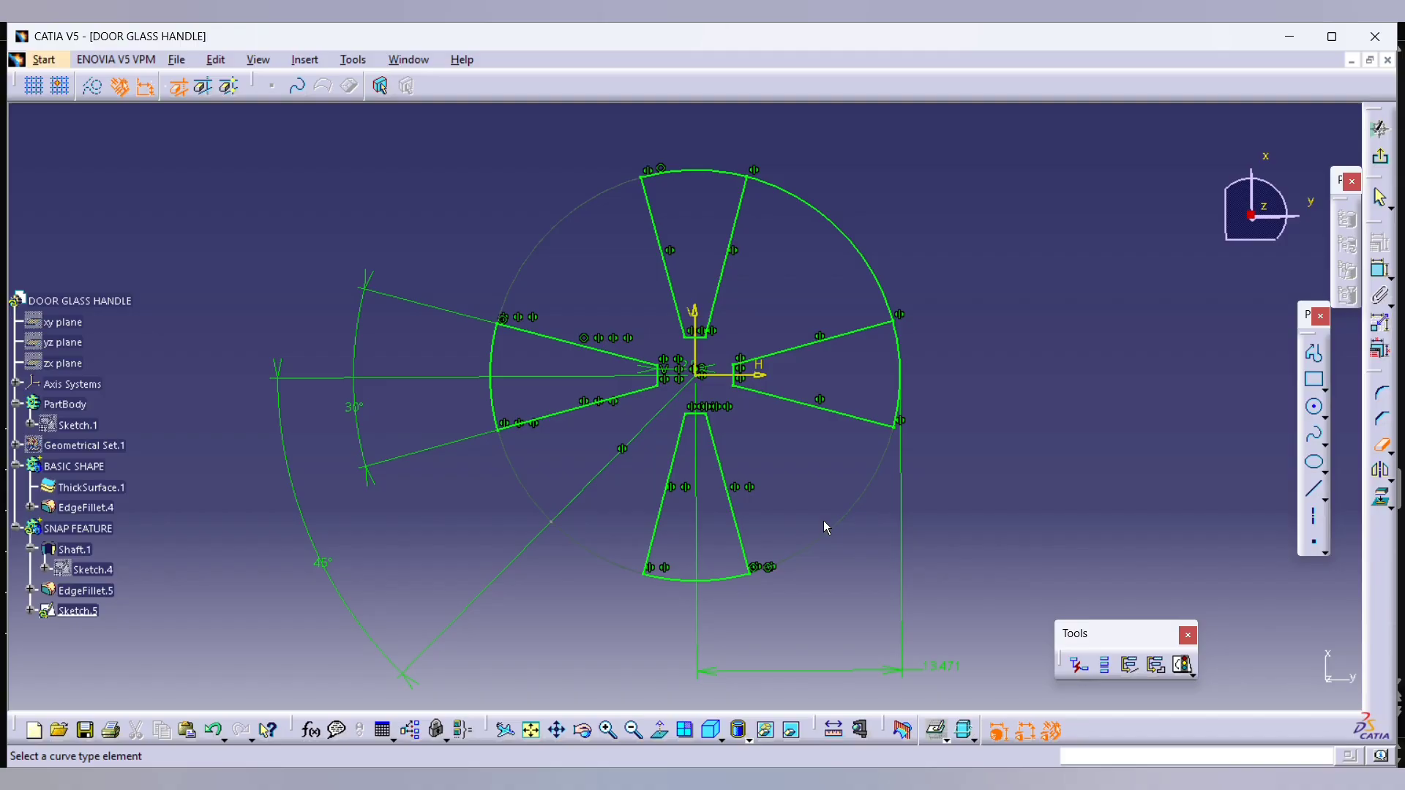
{"action": "left_click", "coordinate": [866, 253]}
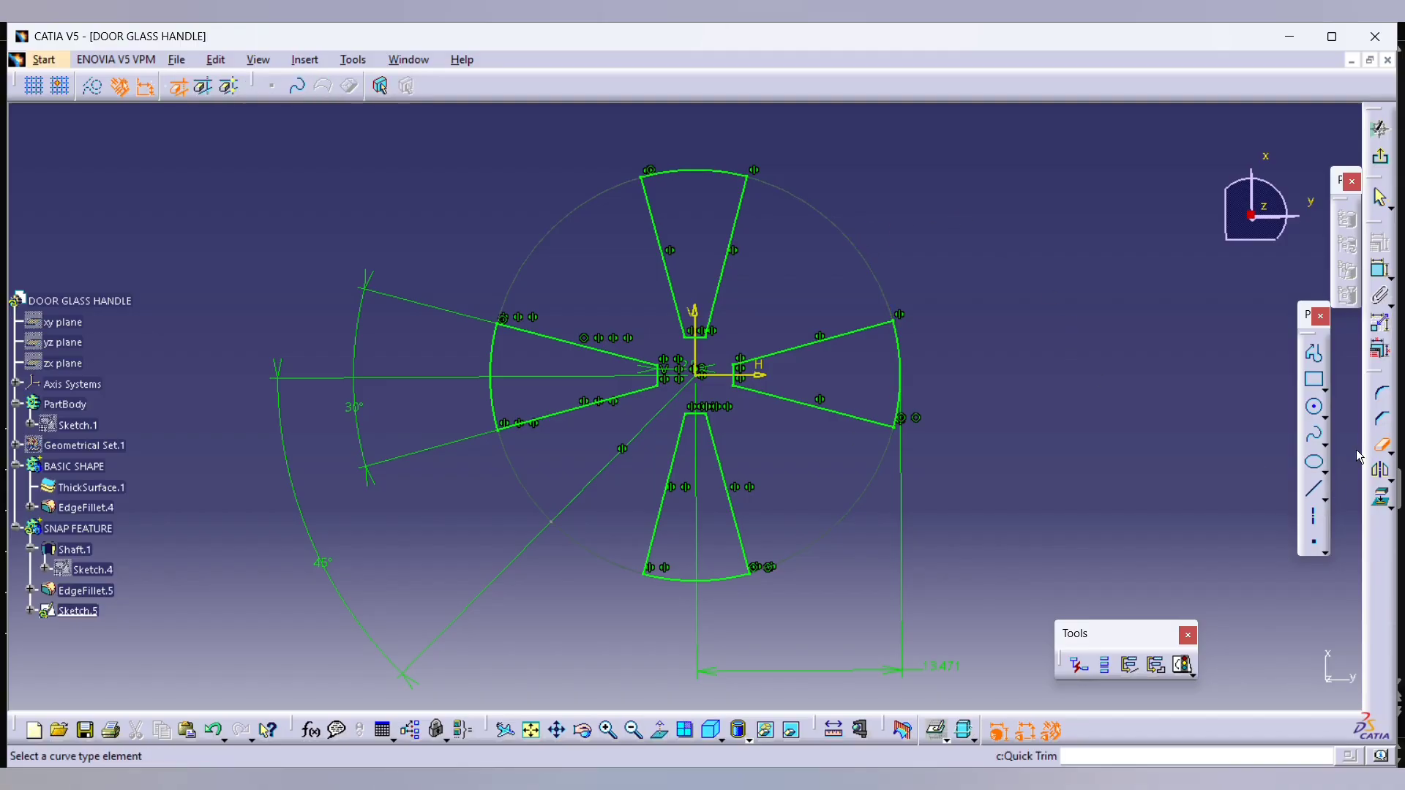
{"action": "key", "text": "Escape"}
{"action": "left_click", "coordinate": [944, 736]}
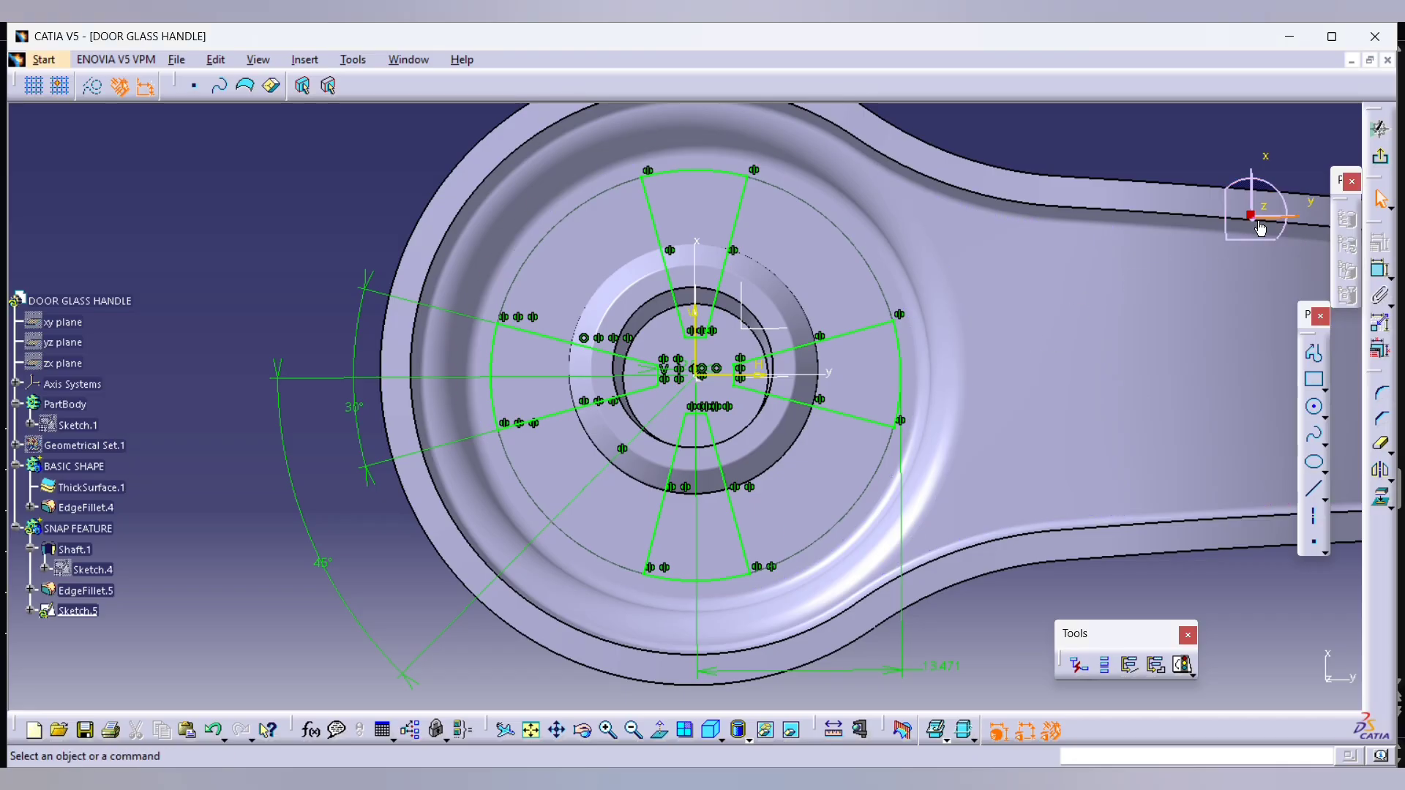
Step: Exit the sketch and cut the wedge profiles as a 20 mm deep pocket with mirrored extent
{"action": "left_click", "coordinate": [1379, 129]}
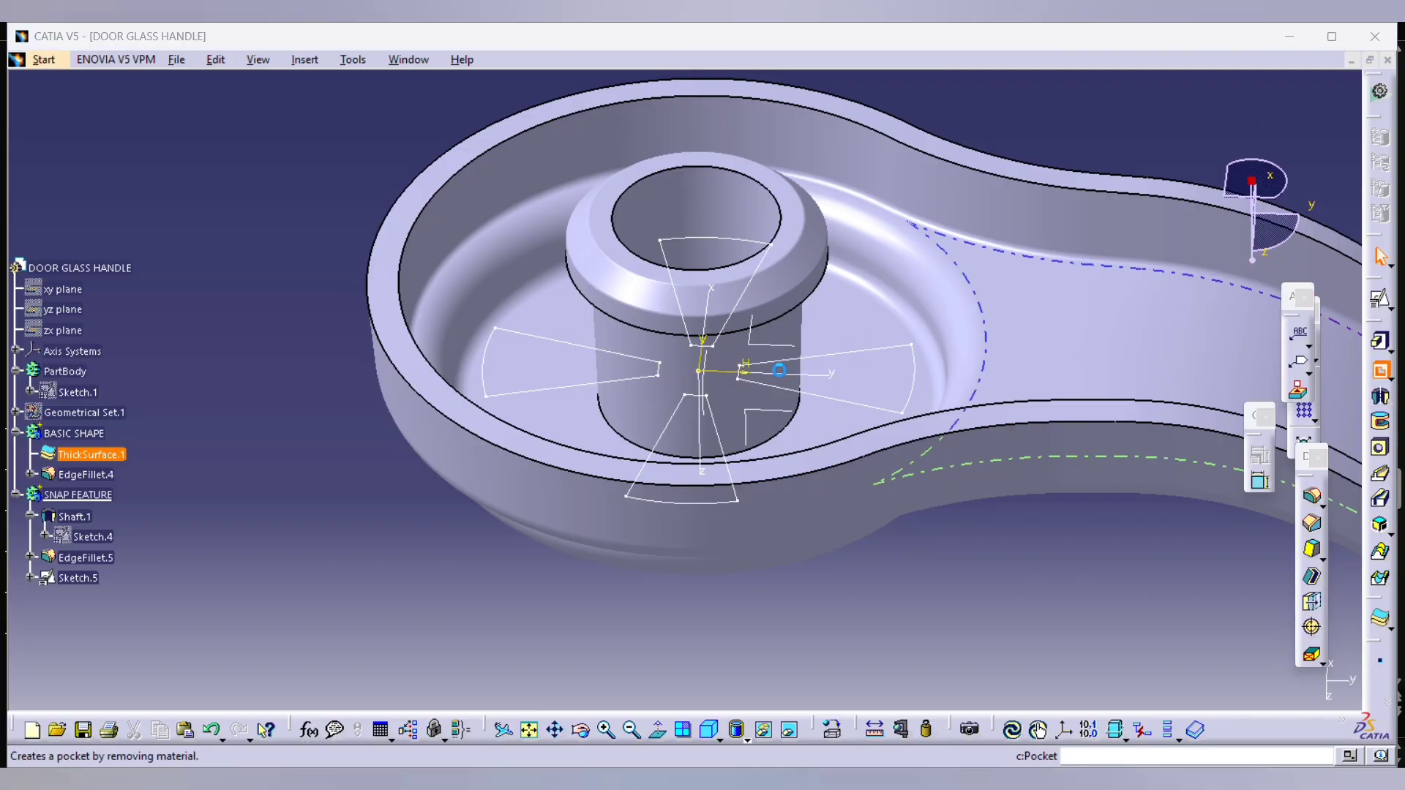
{"action": "left_click", "coordinate": [1380, 369]}
{"action": "left_click", "coordinate": [789, 413]}
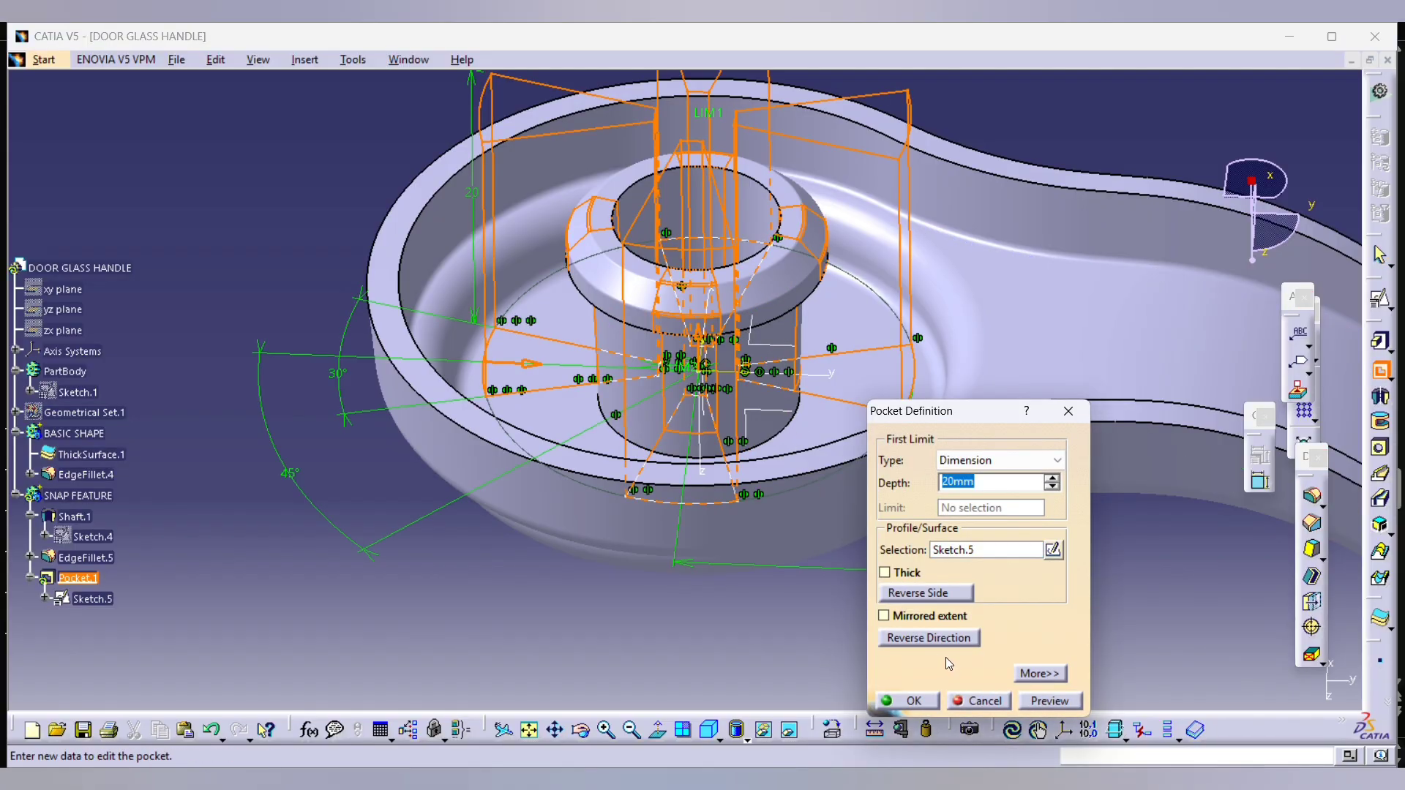
{"action": "left_click", "coordinate": [929, 616]}
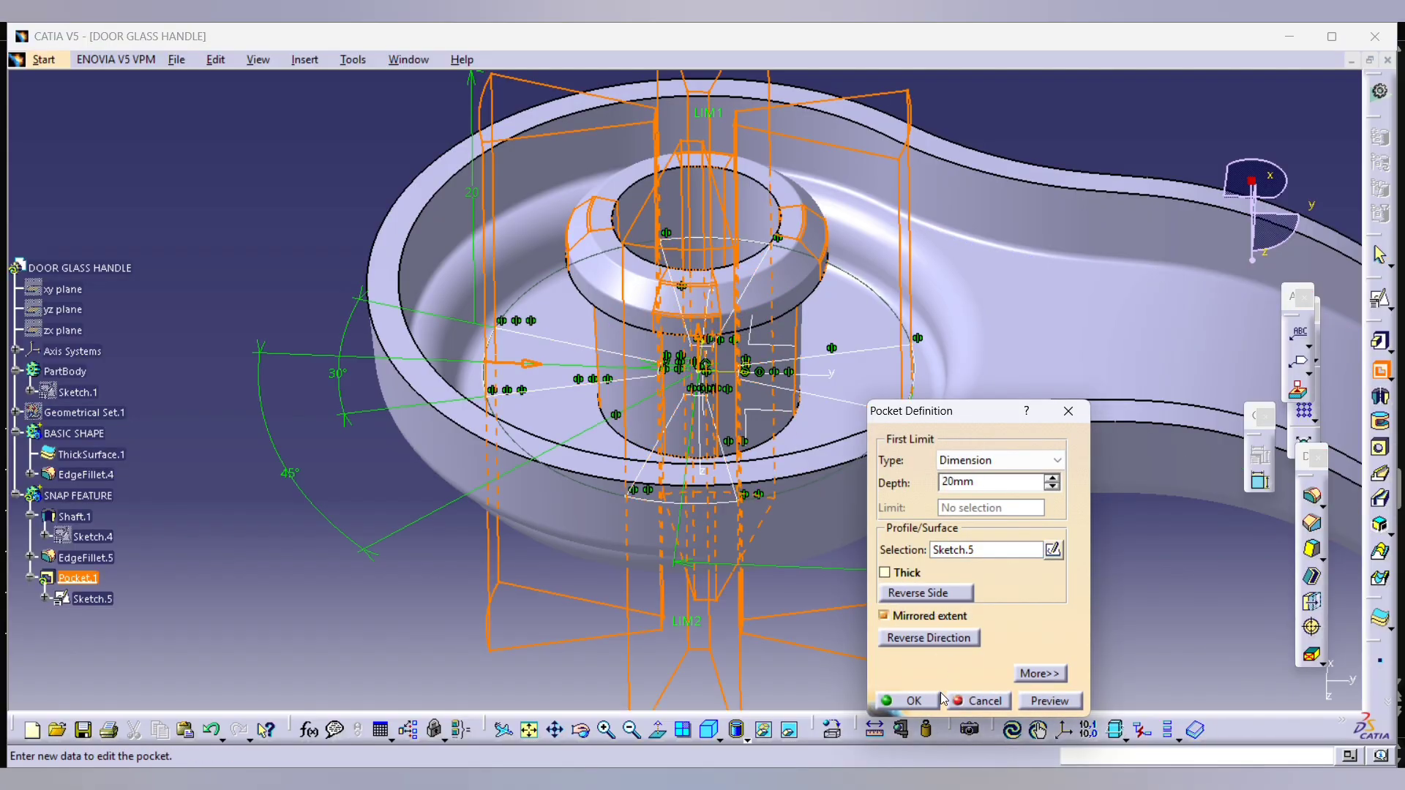
{"action": "left_click", "coordinate": [914, 701]}
Step: Check the split snap collar against the Step 6 snap feature roller guider slide
{"action": "middle_click_drag", "start_coordinate": [806, 659], "coordinate": [771, 371]}
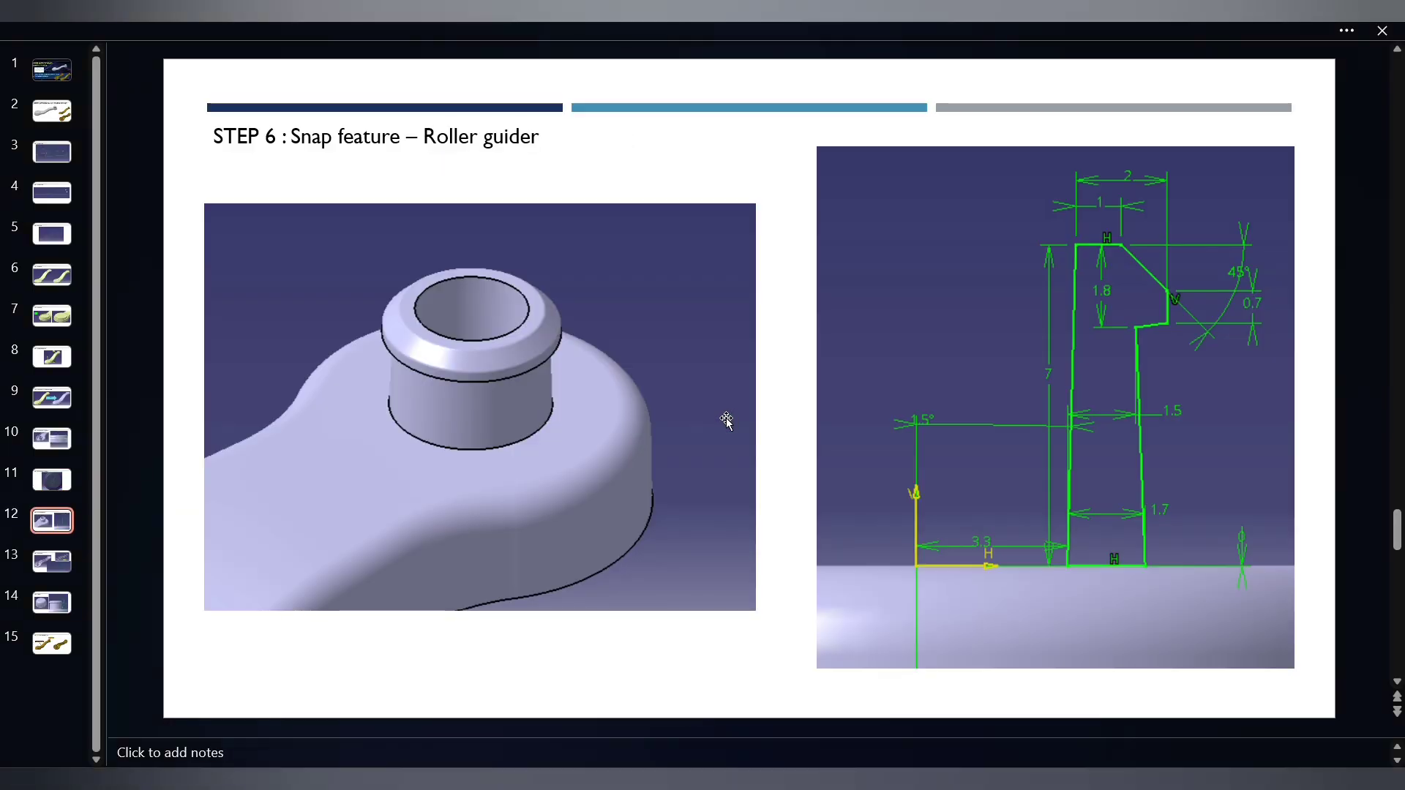
{"action": "scroll", "coordinate": [478, 422], "scroll_direction": "up", "scroll_amount": 2}
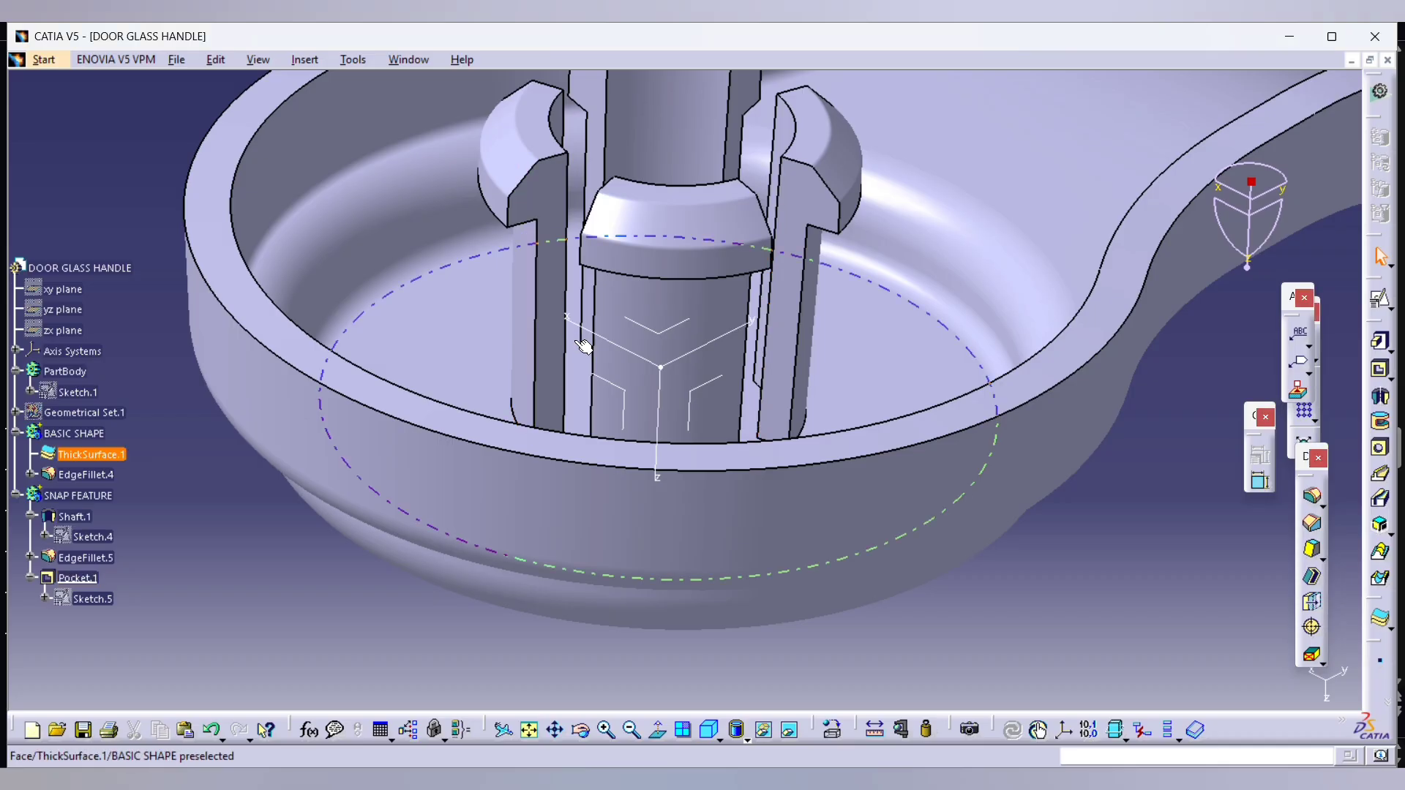
{"action": "middle_click_drag", "start_coordinate": [732, 454], "coordinate": [748, 526]}
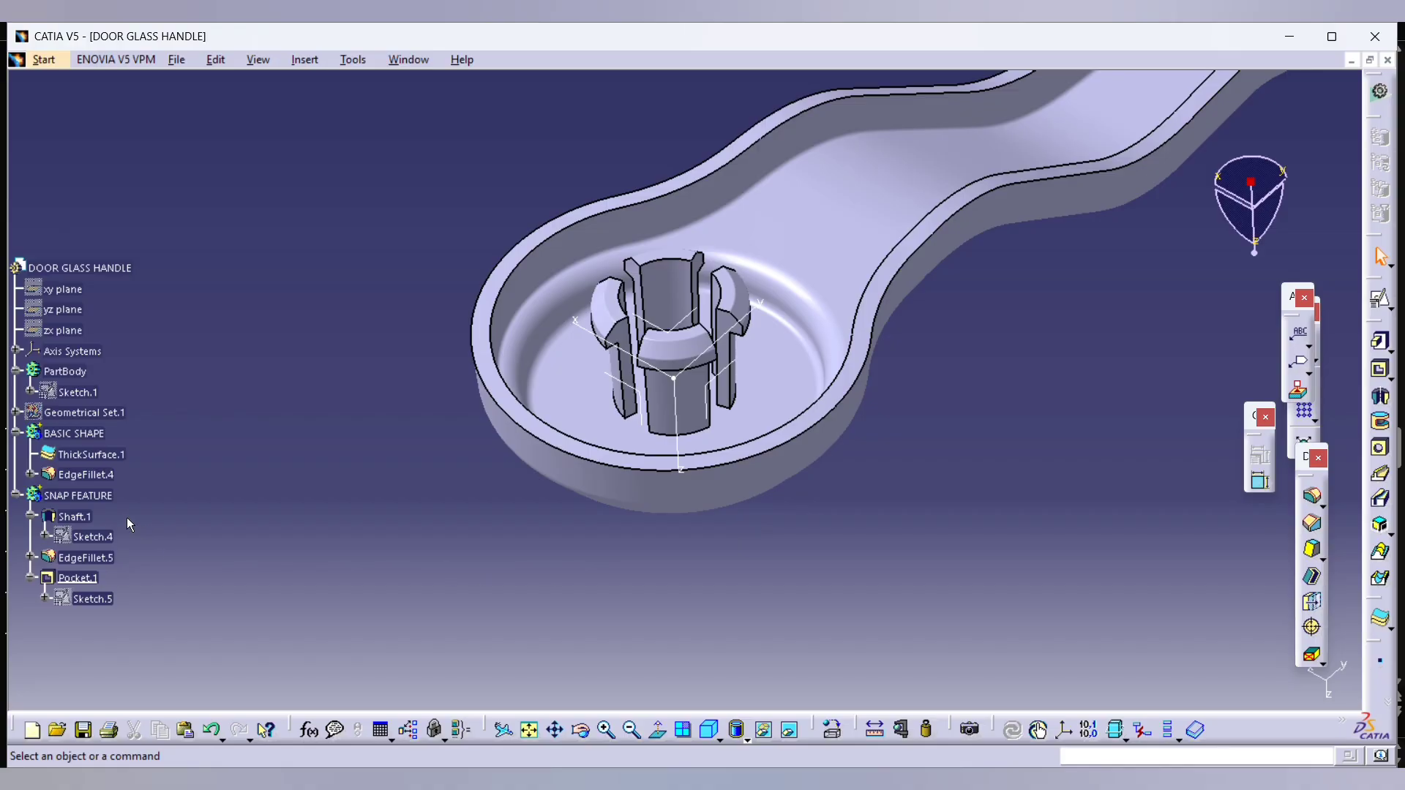
Step: Insert a new body after the SNAP FEATURE body
{"action": "left_click", "coordinate": [110, 494]}
{"action": "middle_click_drag", "start_coordinate": [526, 410], "coordinate": [714, 512]}
{"action": "scroll", "coordinate": [721, 527], "scroll_direction": "up", "scroll_amount": 1}
{"action": "left_click", "coordinate": [352, 480]}
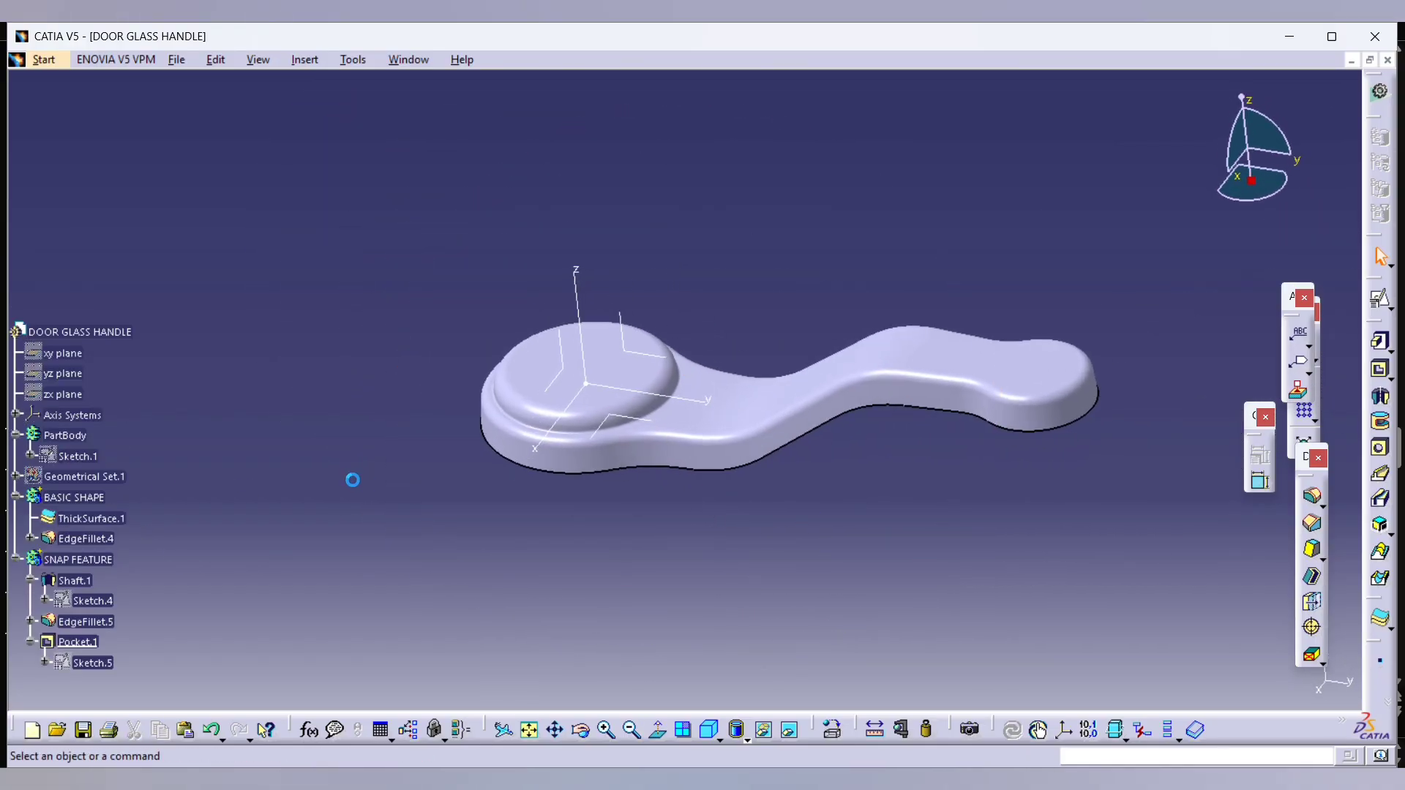
{"action": "left_click", "coordinate": [298, 61]}
{"action": "left_click", "coordinate": [309, 119]}
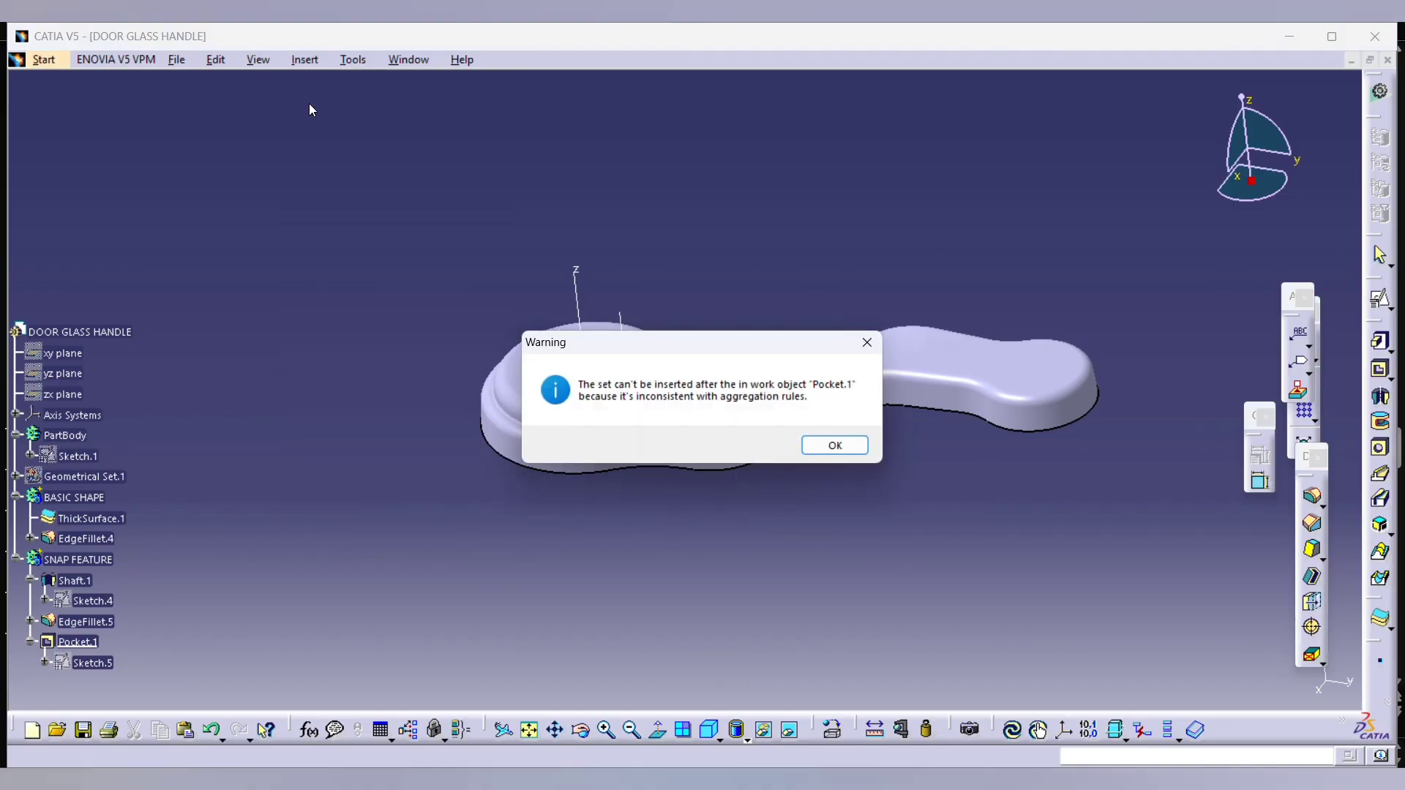
{"action": "left_click", "coordinate": [835, 445]}
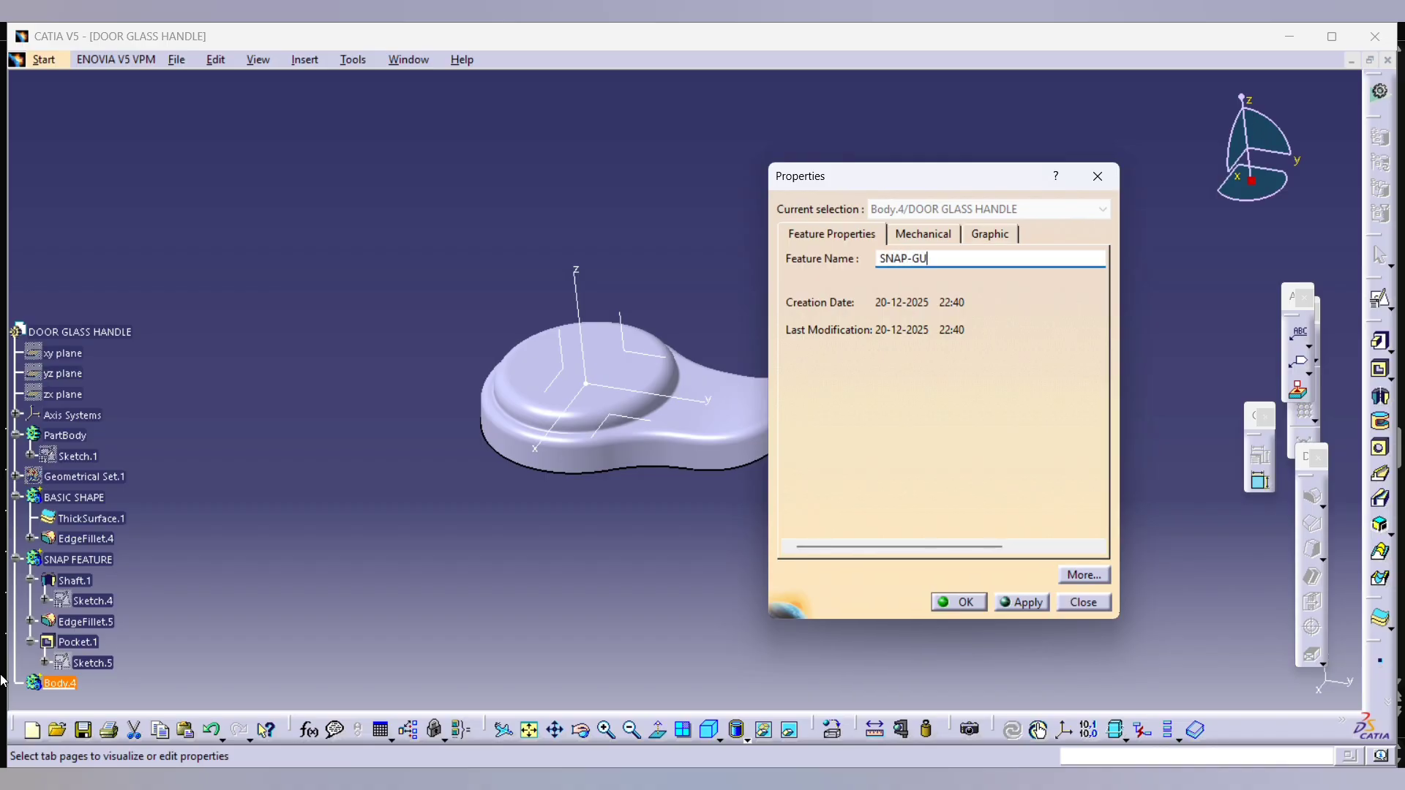
Step: Name the new body SNAP-GUIDE and check the roller guider slide in the reference presentation
{"action": "key", "text": "Return"}
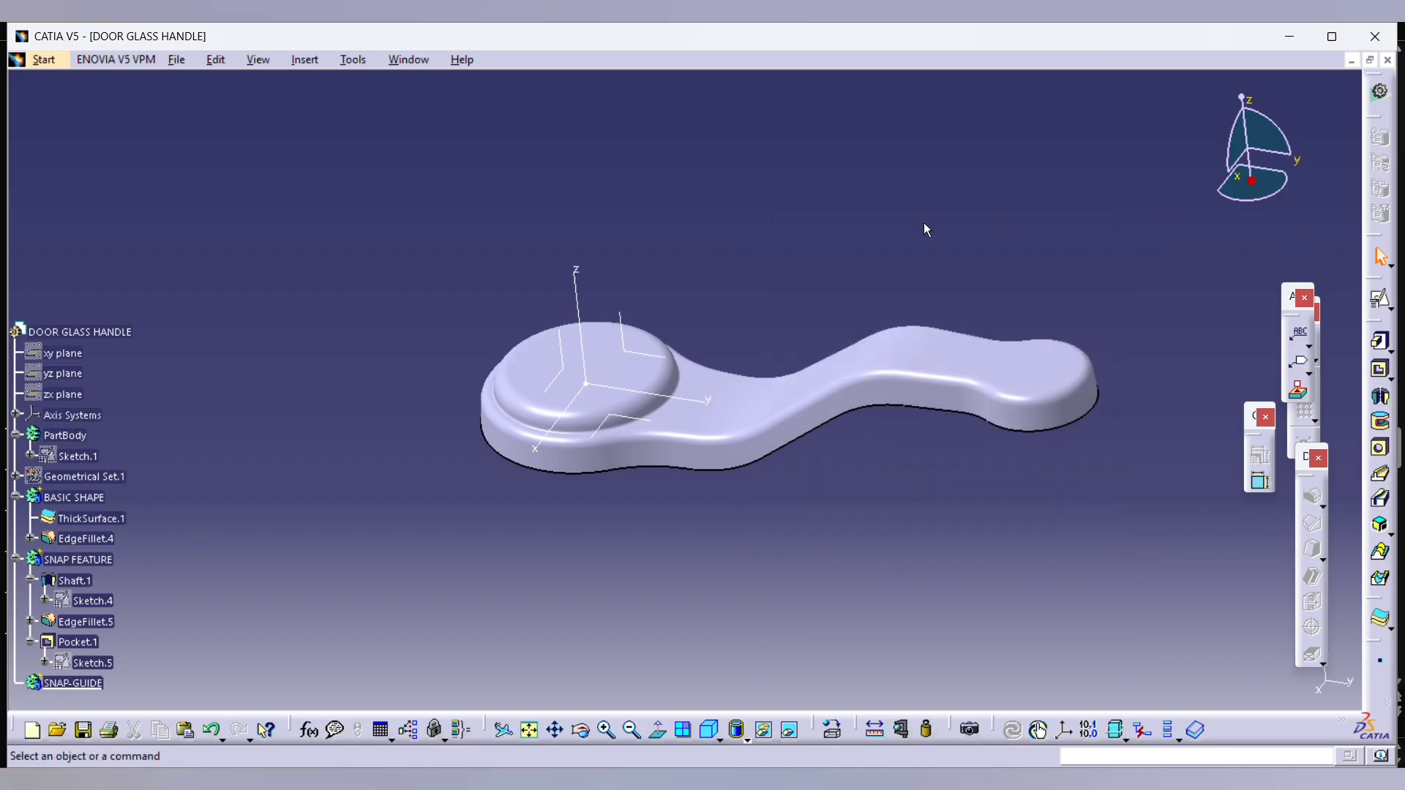
{"action": "key", "text": "alt+Tab"}
{"action": "scroll", "coordinate": [421, 382], "scroll_direction": "down", "scroll_amount": 1}
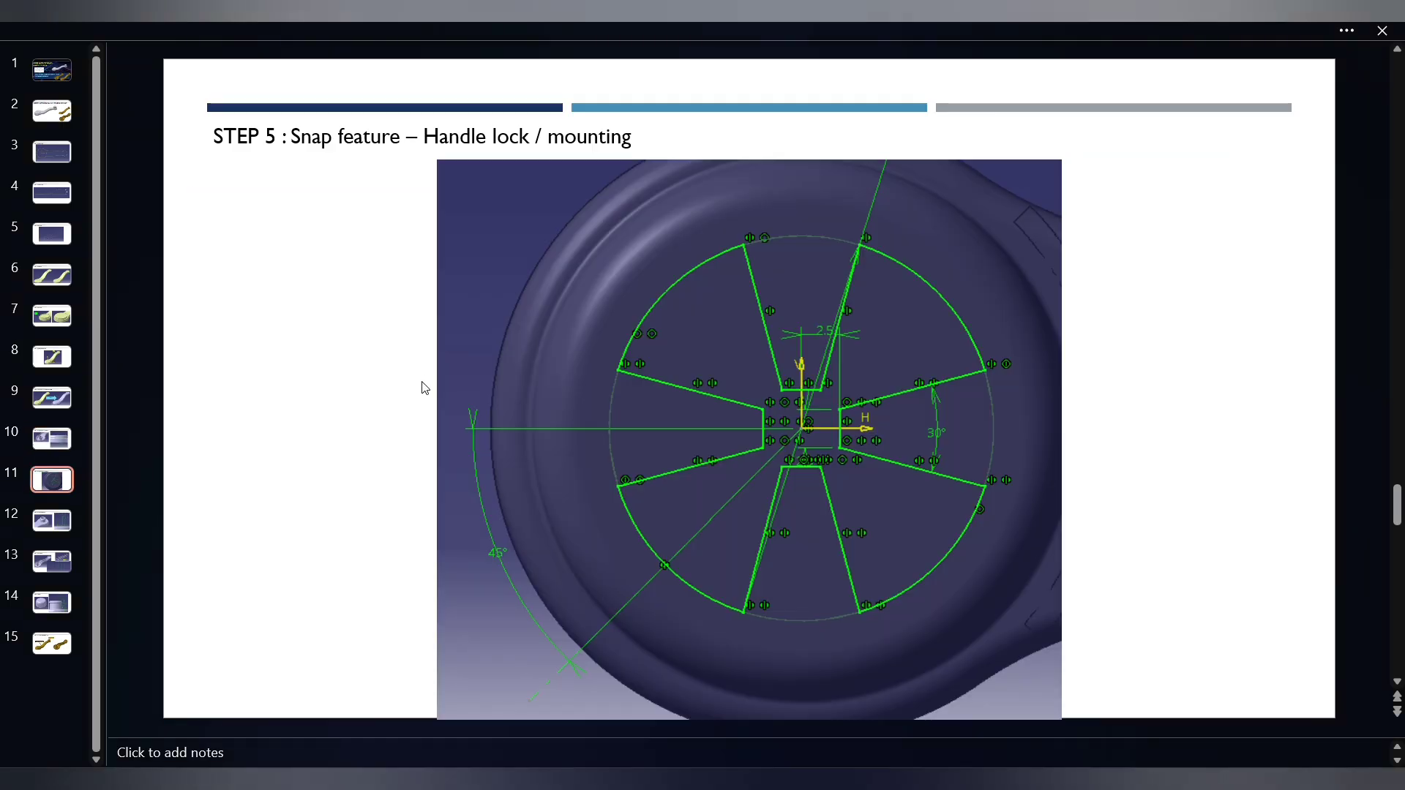
{"action": "scroll", "coordinate": [432, 384], "scroll_direction": "down", "scroll_amount": 2}
{"action": "scroll", "coordinate": [473, 381], "scroll_direction": "up", "scroll_amount": 1}
{"action": "key", "text": "alt+Tab"}
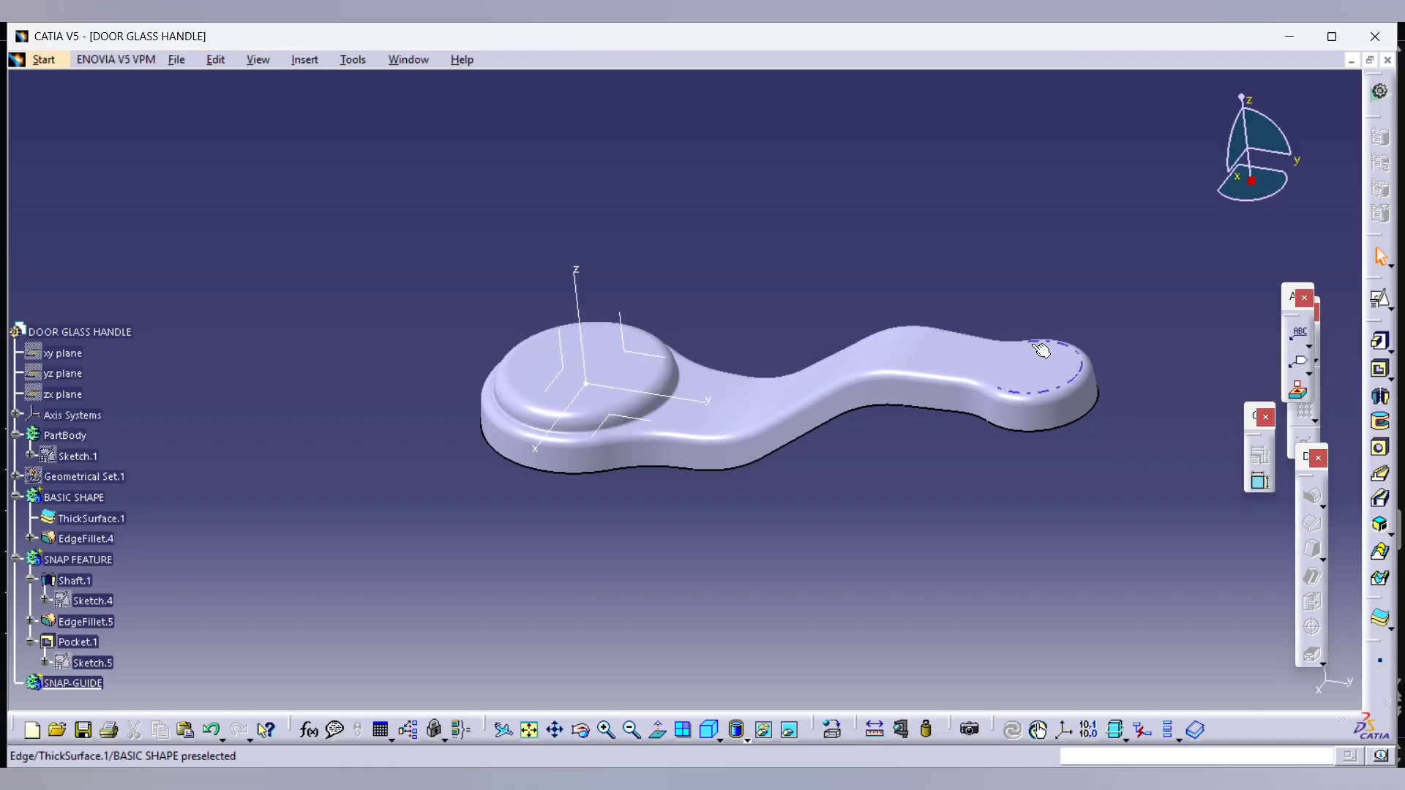
Step: Create a positioned sketch on the YZ plane of Axis System.1 for the SNAP-GUIDE body
{"action": "left_click", "coordinate": [1380, 299]}
{"action": "left_click", "coordinate": [656, 351]}
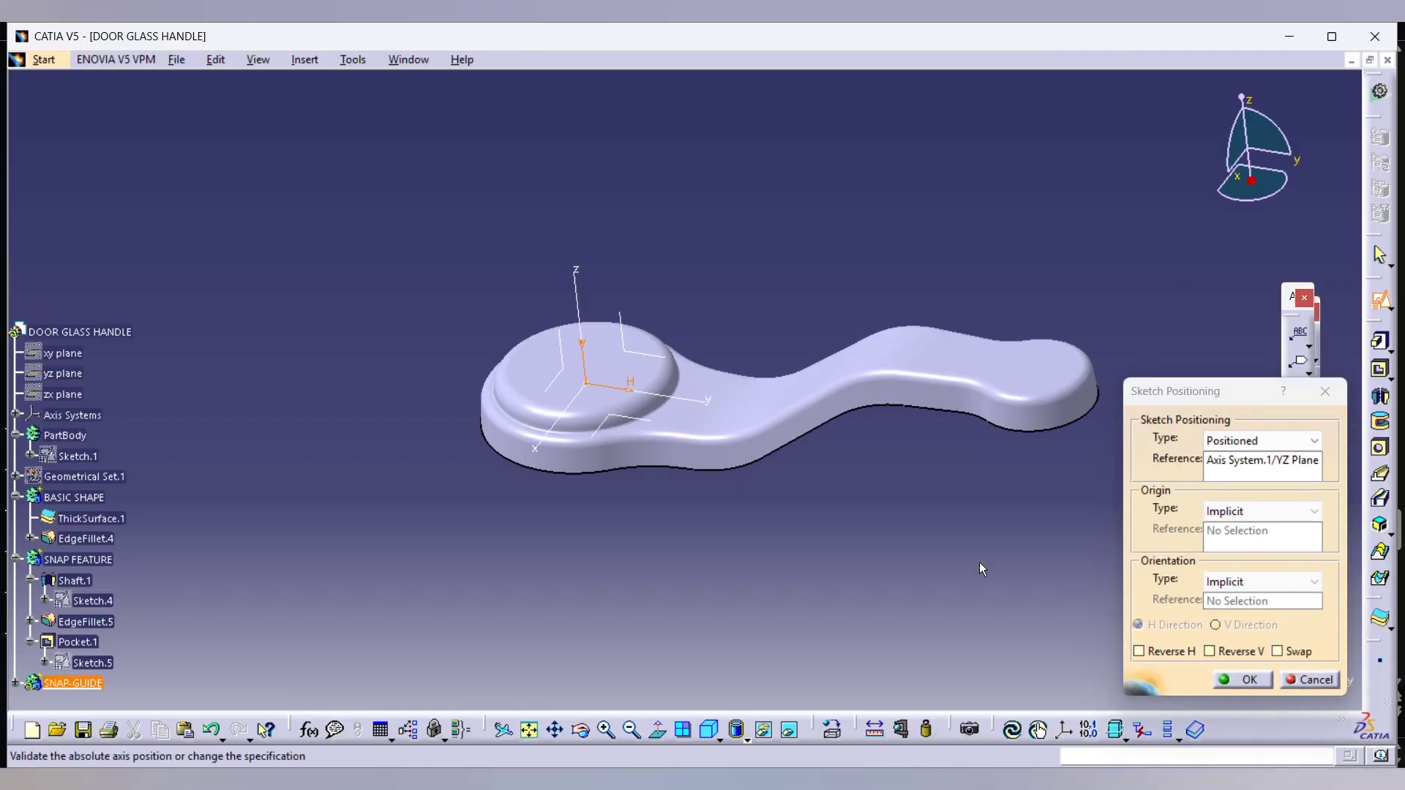
{"action": "left_click", "coordinate": [1245, 680]}
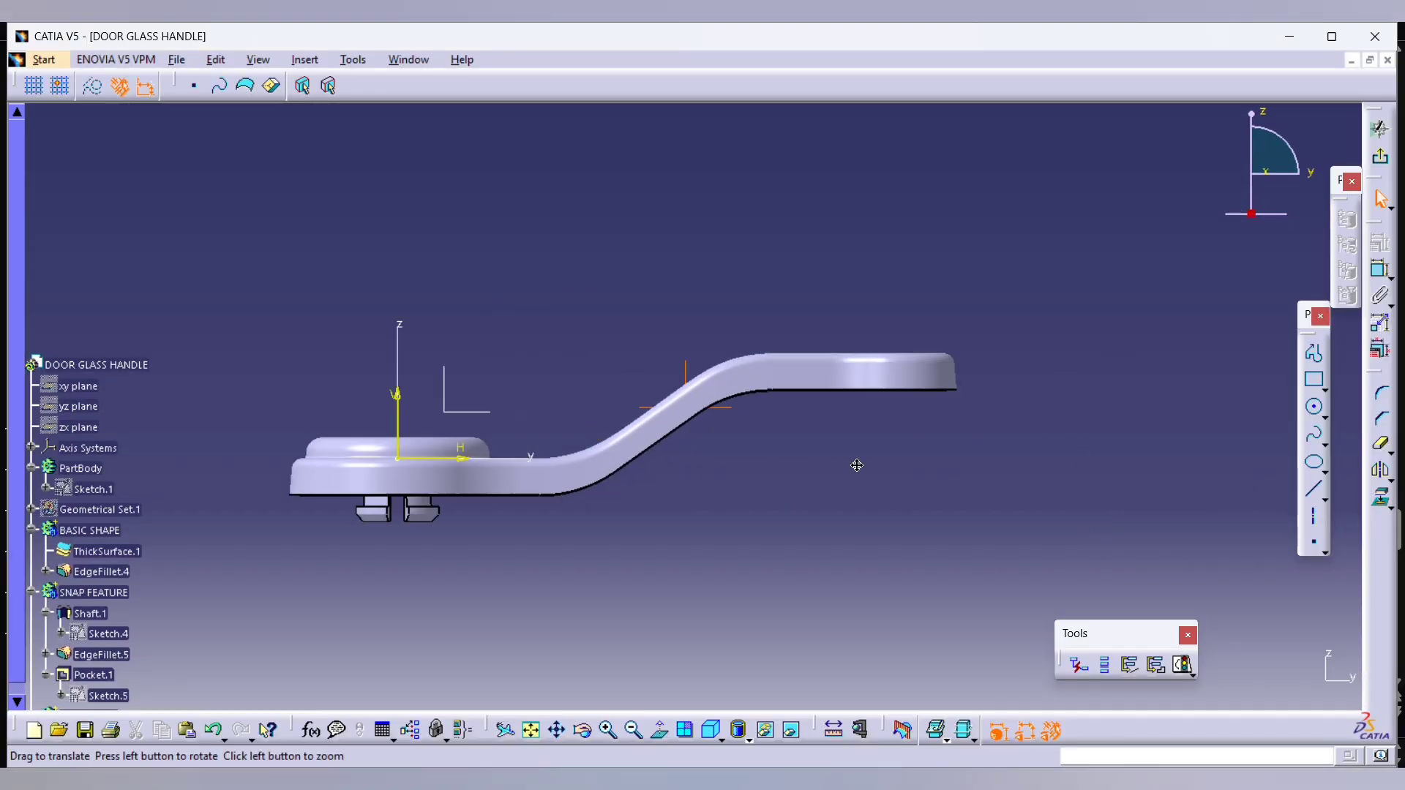
{"action": "right_click", "coordinate": [97, 489]}
{"action": "left_click", "coordinate": [146, 254]}
{"action": "right_click", "coordinate": [90, 489]}
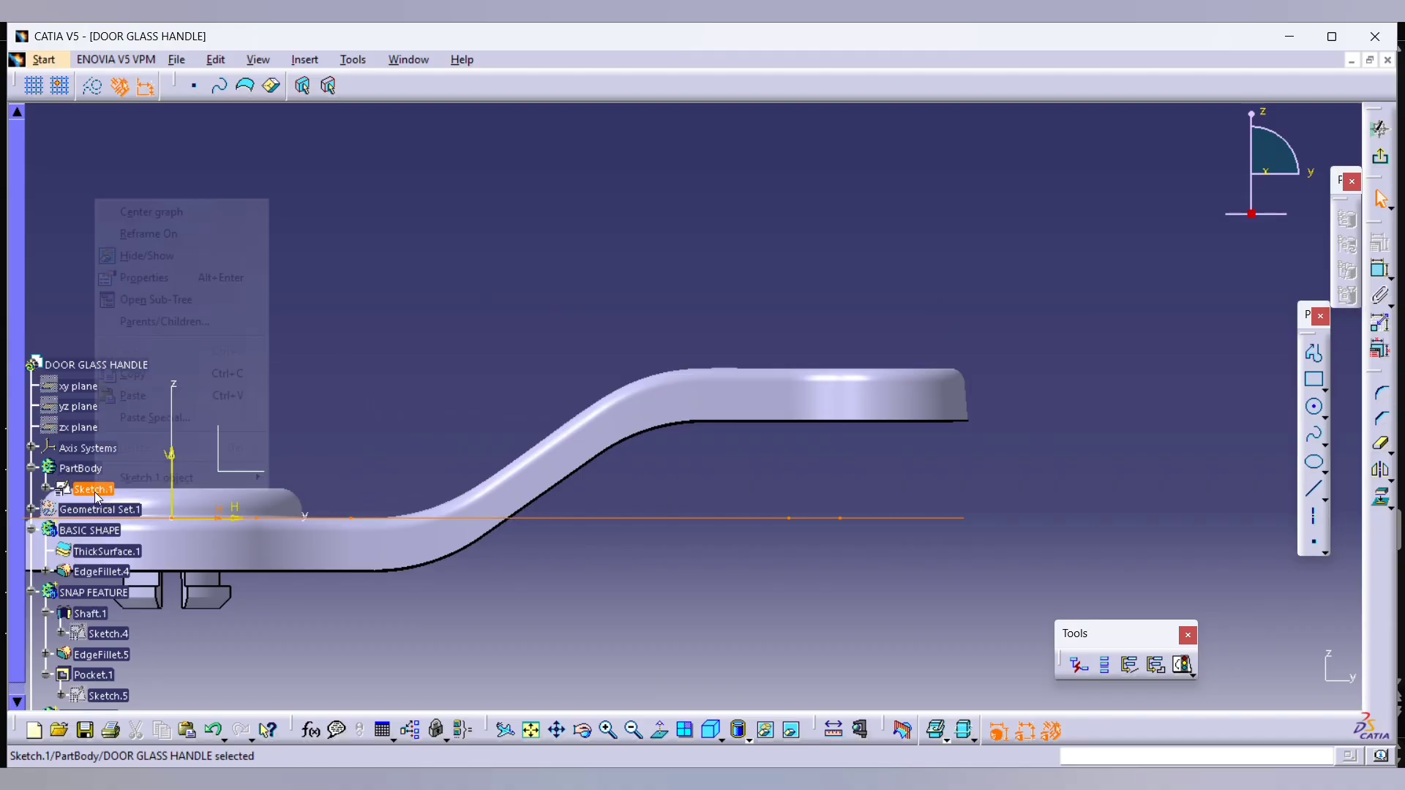
{"action": "left_click", "coordinate": [143, 254]}
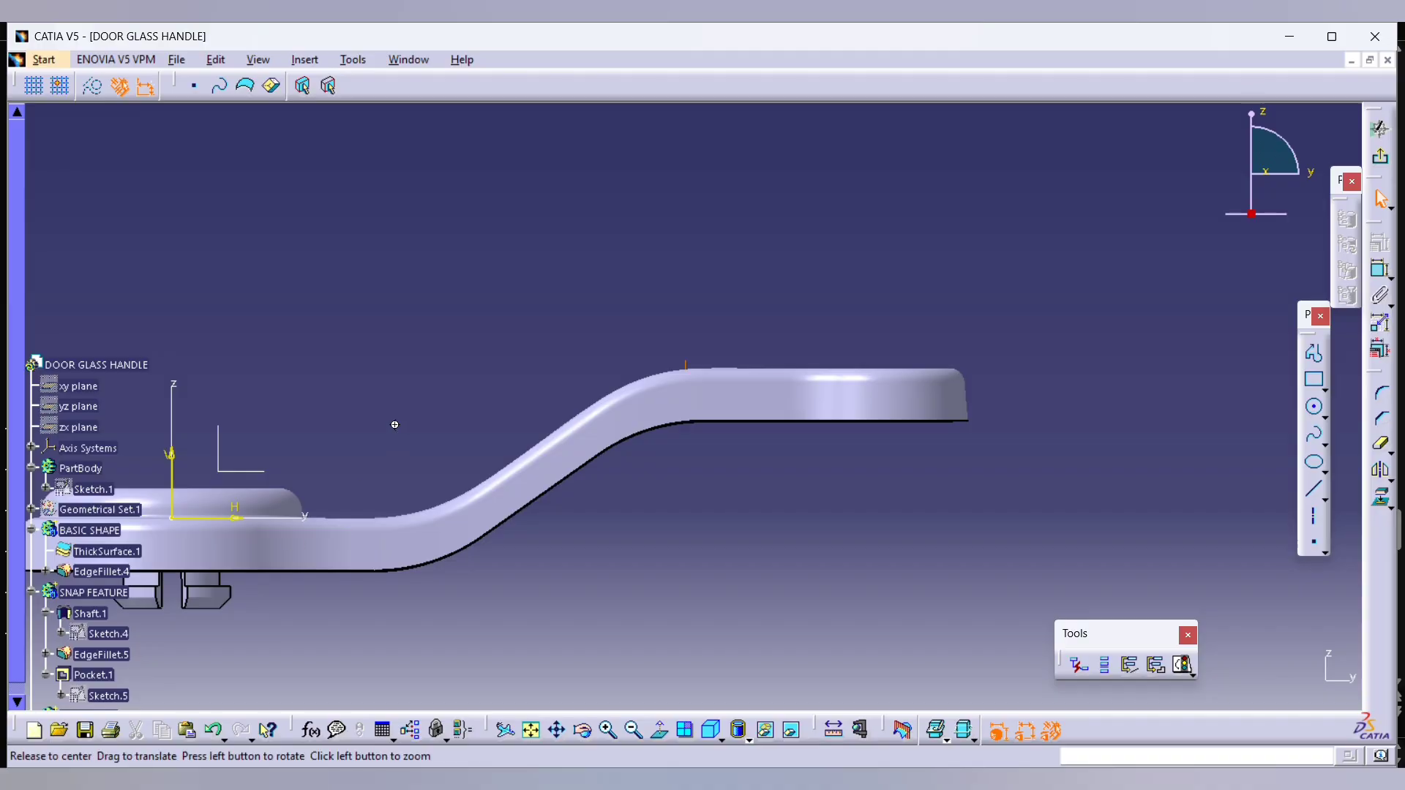
Step: Locate the Combine.1 curve among the hidden geometry and switch its visibility
{"action": "middle_click_drag", "start_coordinate": [395, 420], "coordinate": [355, 565]}
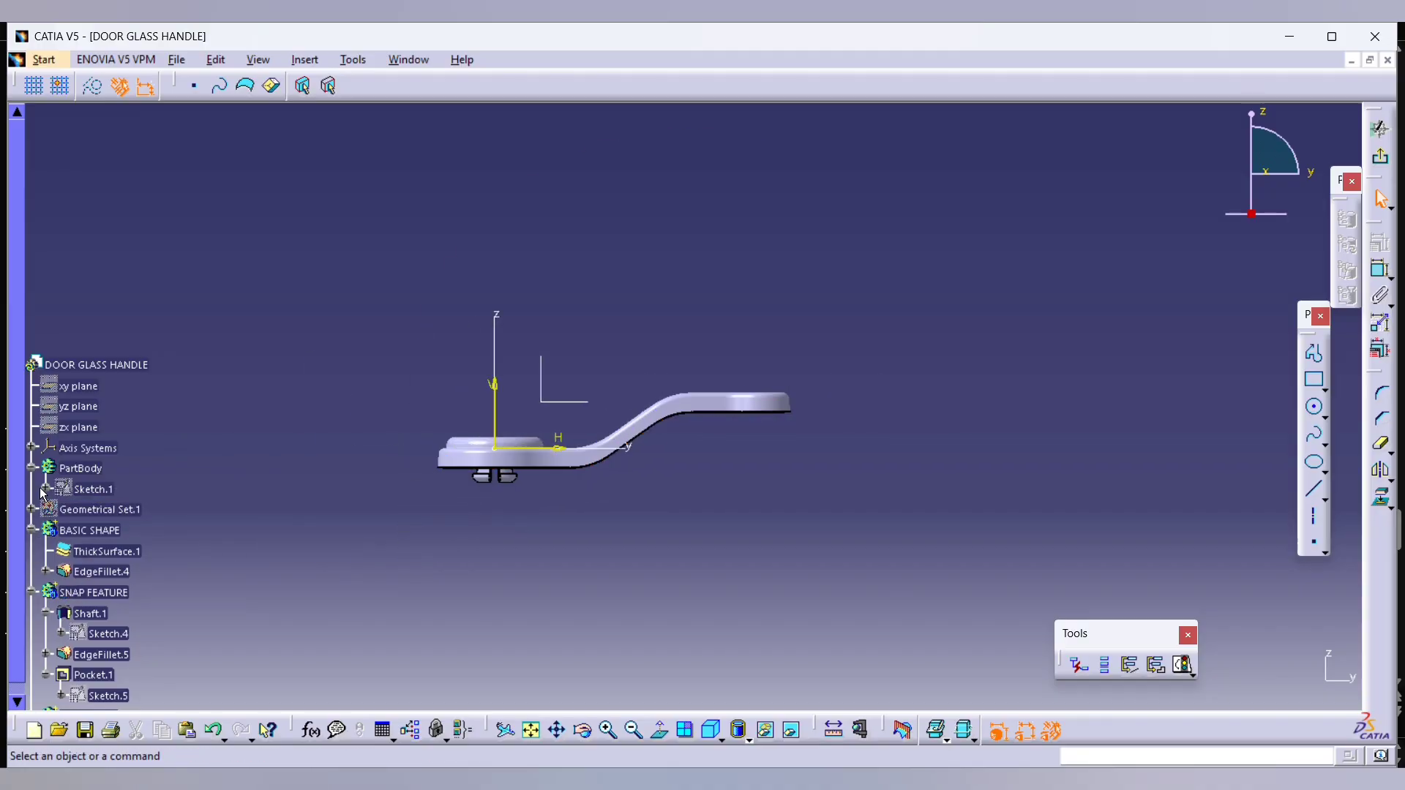
{"action": "scroll", "coordinate": [73, 570], "scroll_direction": "down", "scroll_amount": 1}
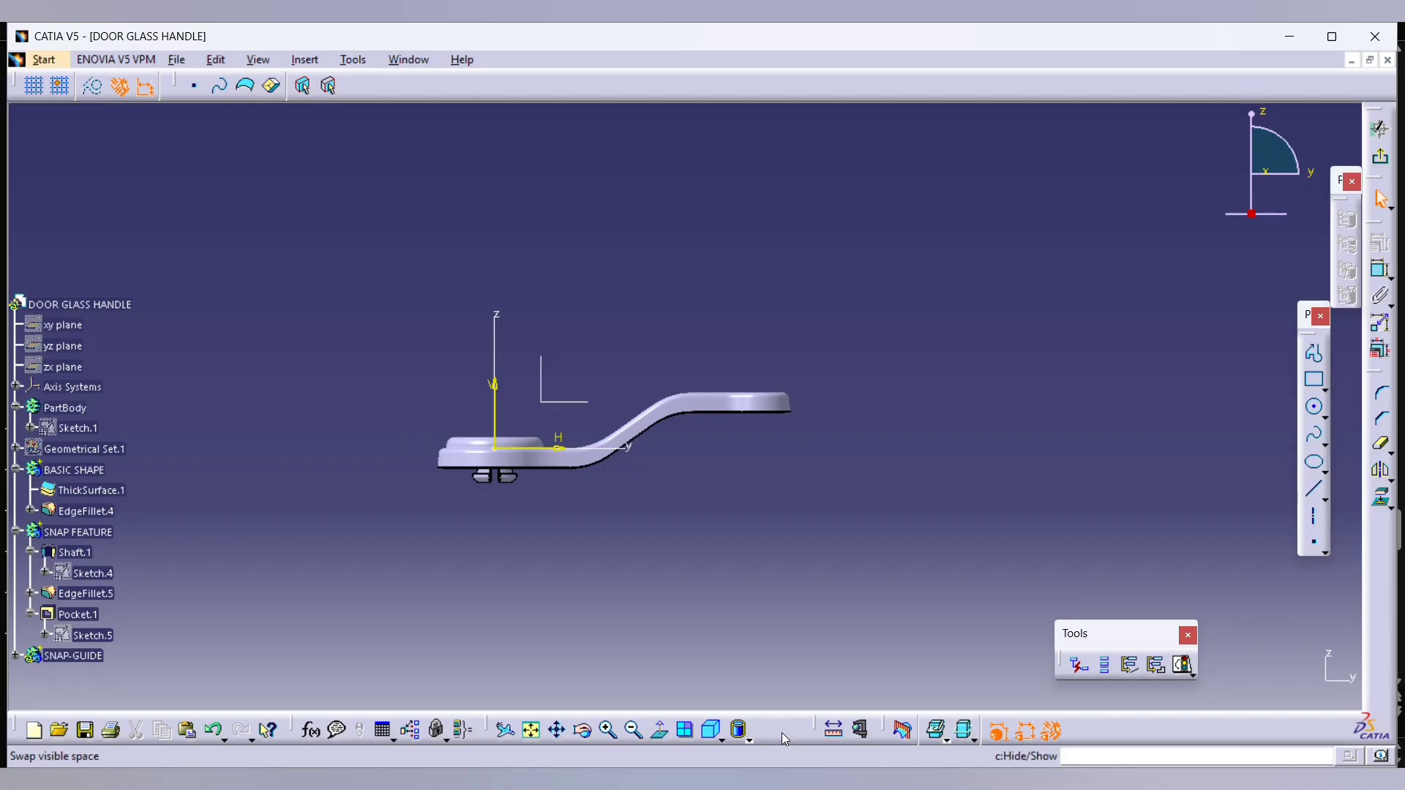
{"action": "left_click", "coordinate": [785, 737]}
{"action": "middle_click_drag", "start_coordinate": [771, 470], "coordinate": [783, 380]}
{"action": "right_click", "coordinate": [827, 379]}
{"action": "left_click", "coordinate": [853, 434]}
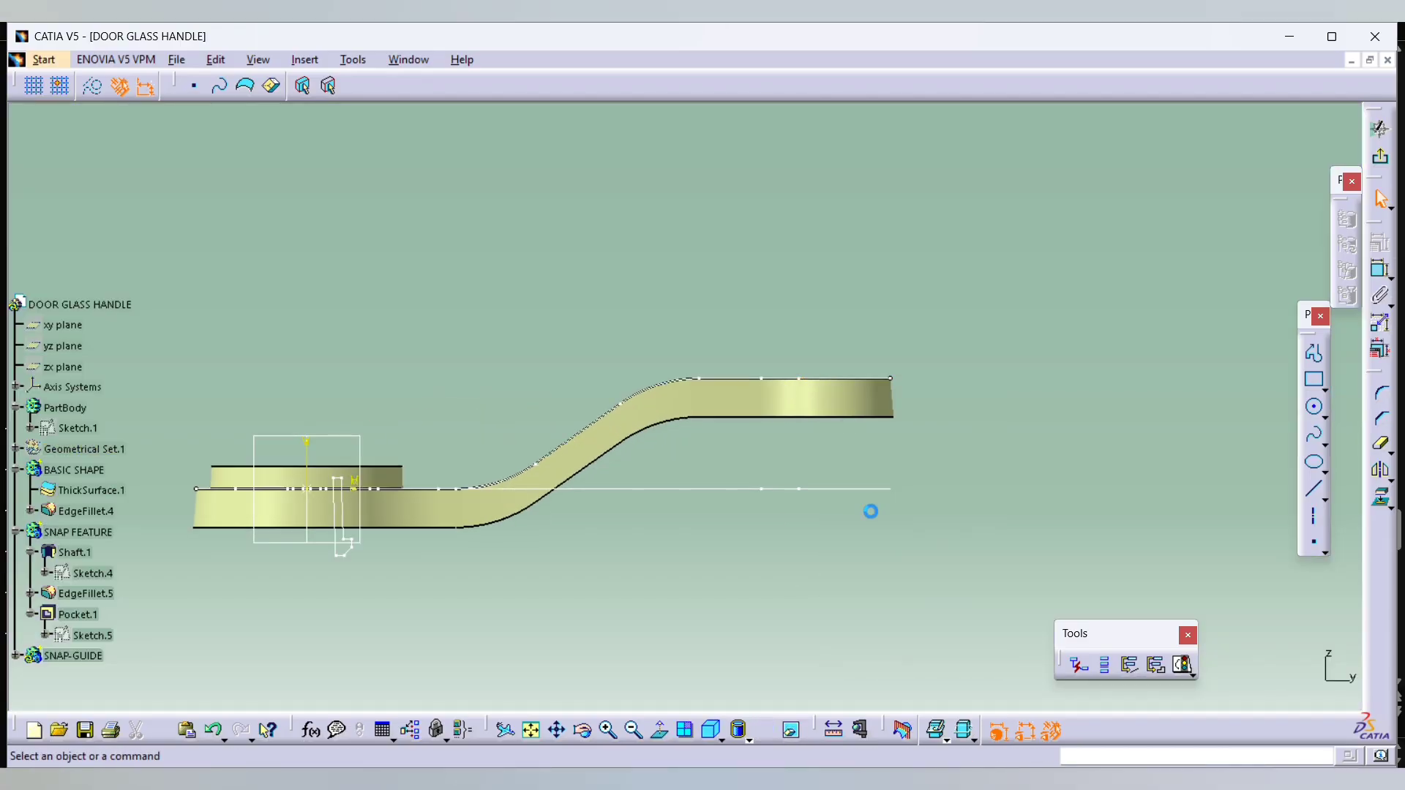
{"action": "left_click", "coordinate": [846, 390]}
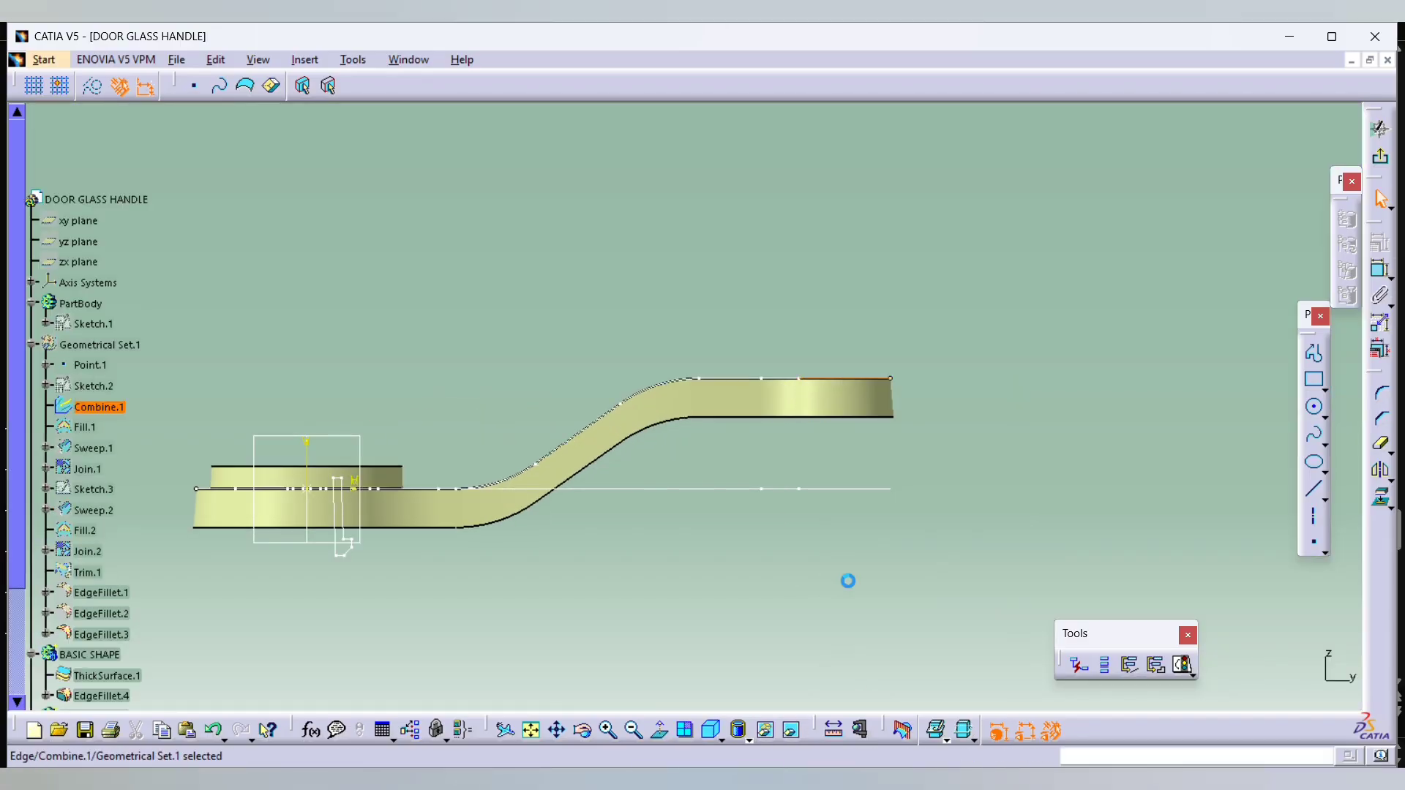
{"action": "left_click", "coordinate": [792, 728]}
{"action": "right_click", "coordinate": [98, 406]}
{"action": "left_click", "coordinate": [149, 467]}
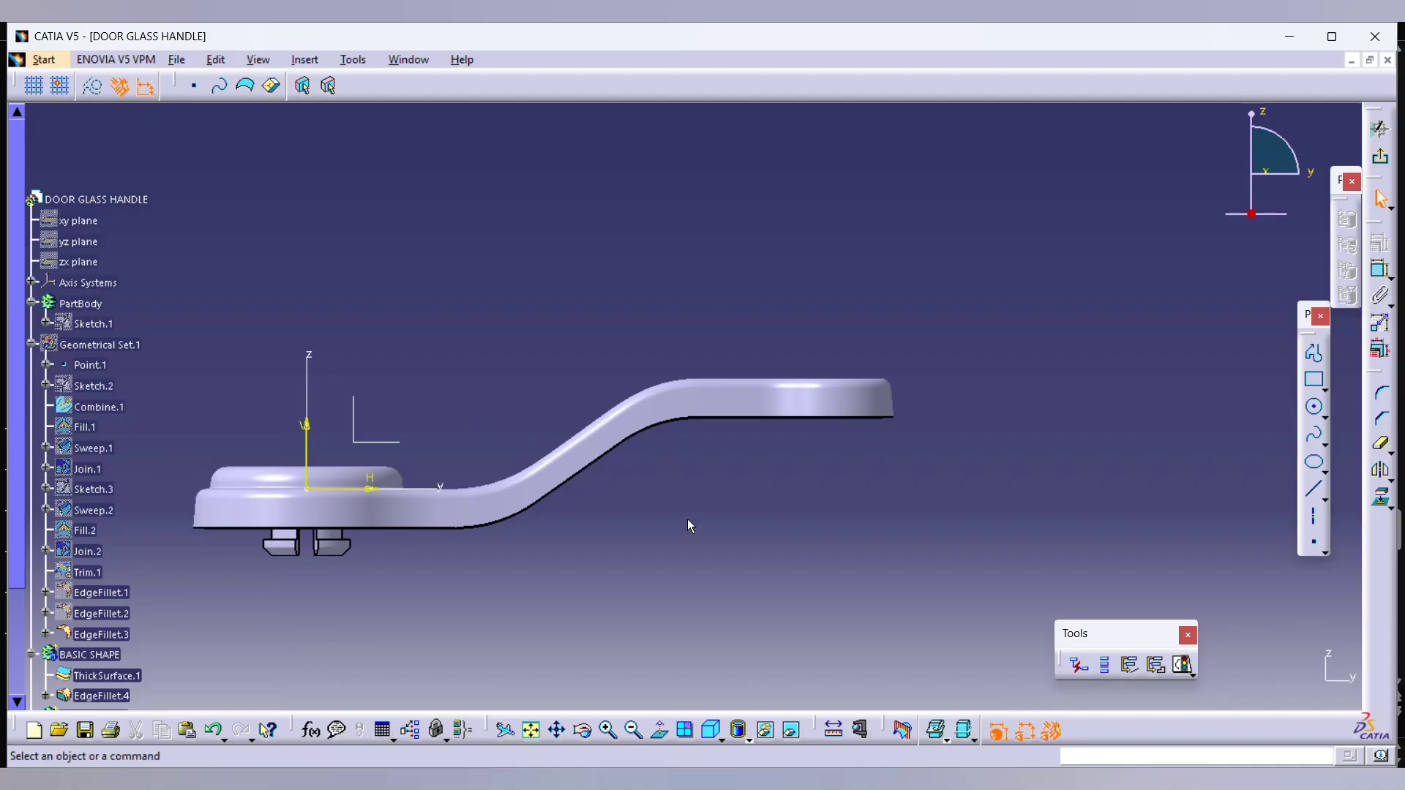
Step: Show Geometrical Set.1 and its Sketch.2 as reference geometry for the current sketch
{"action": "right_click", "coordinate": [98, 344]}
{"action": "left_click", "coordinate": [121, 402]}
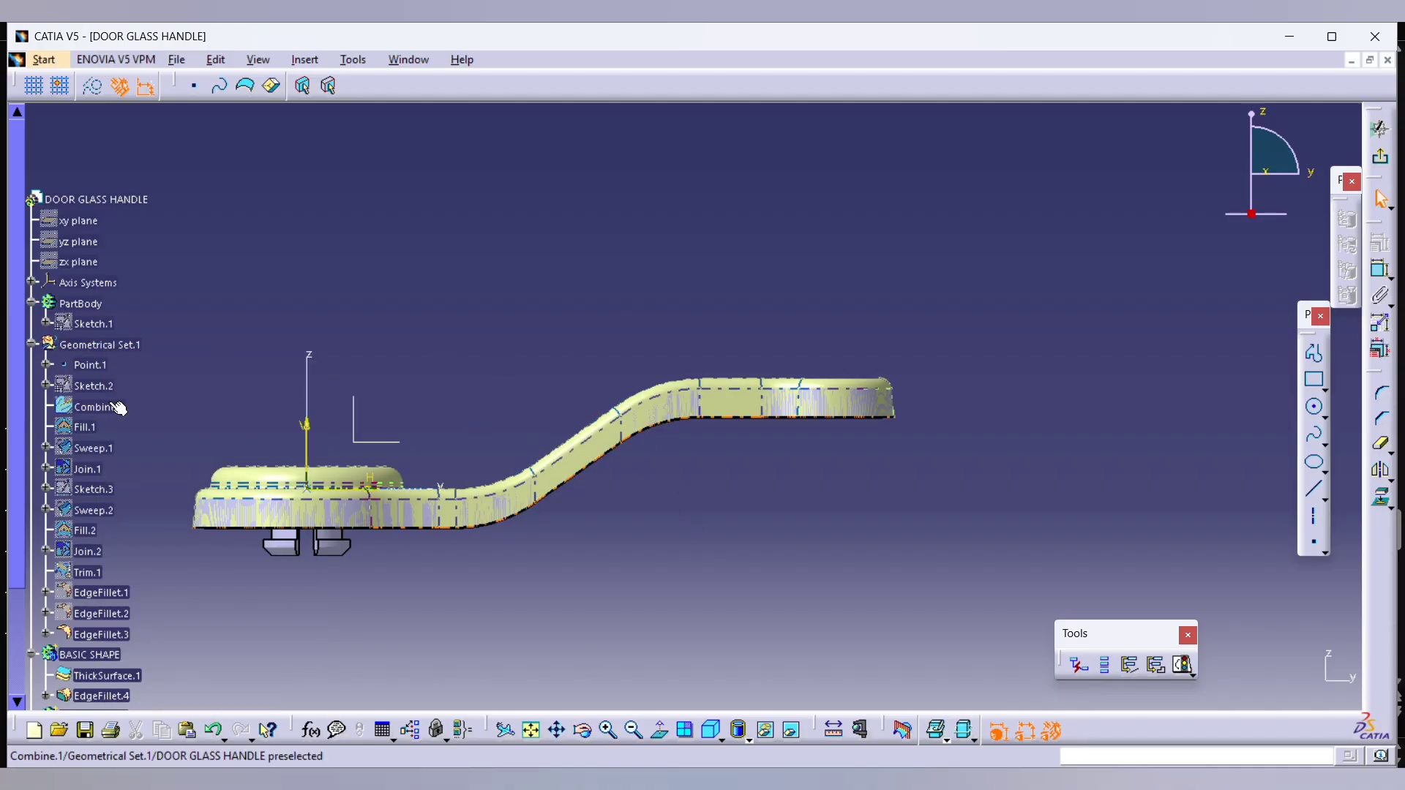
{"action": "right_click", "coordinate": [92, 382]}
{"action": "key", "text": "h"}
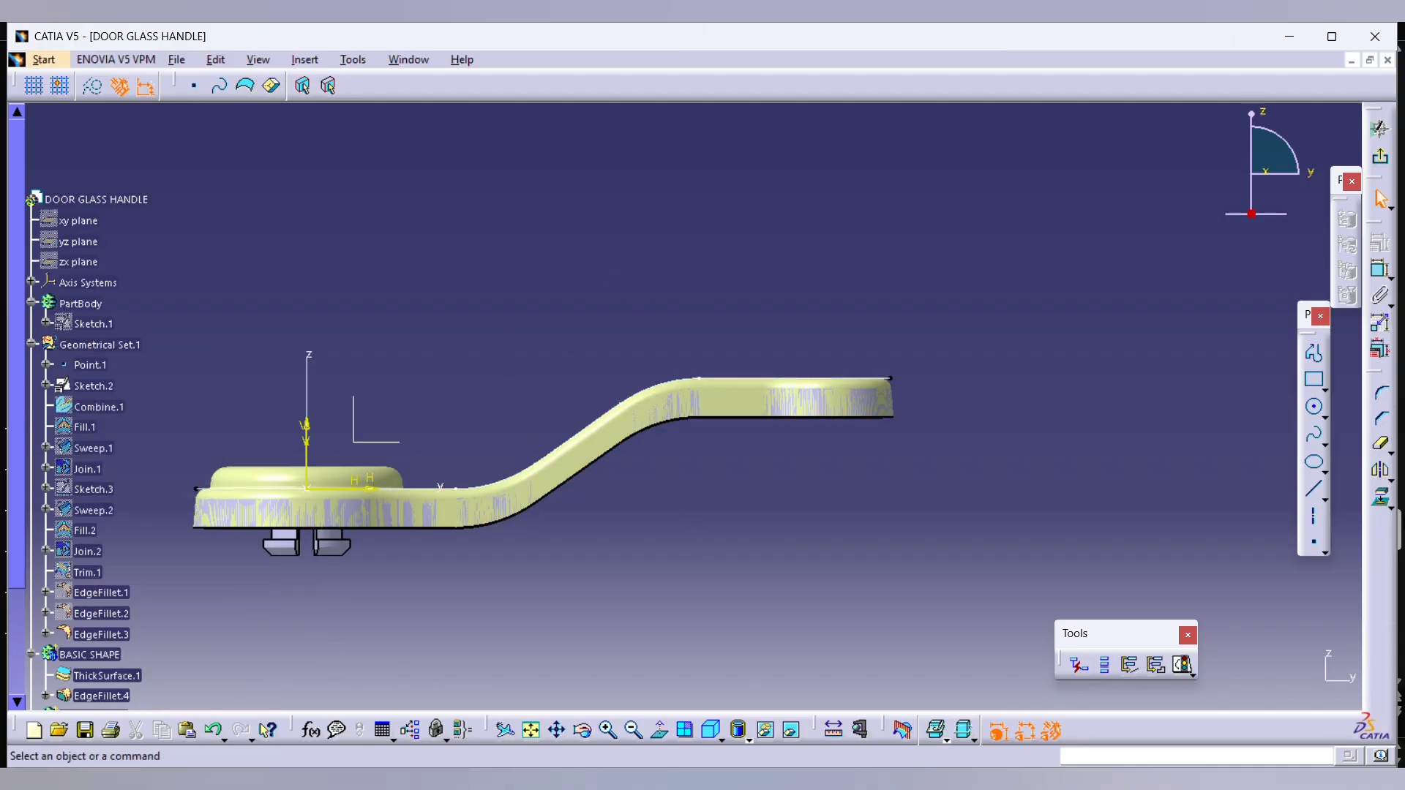
Step: Project Sketch.2's upper straight line at the handle's raised end into the sketch, and hide Geometrical Set.1
{"action": "left_click", "coordinate": [771, 380]}
{"action": "left_click", "coordinate": [811, 447]}
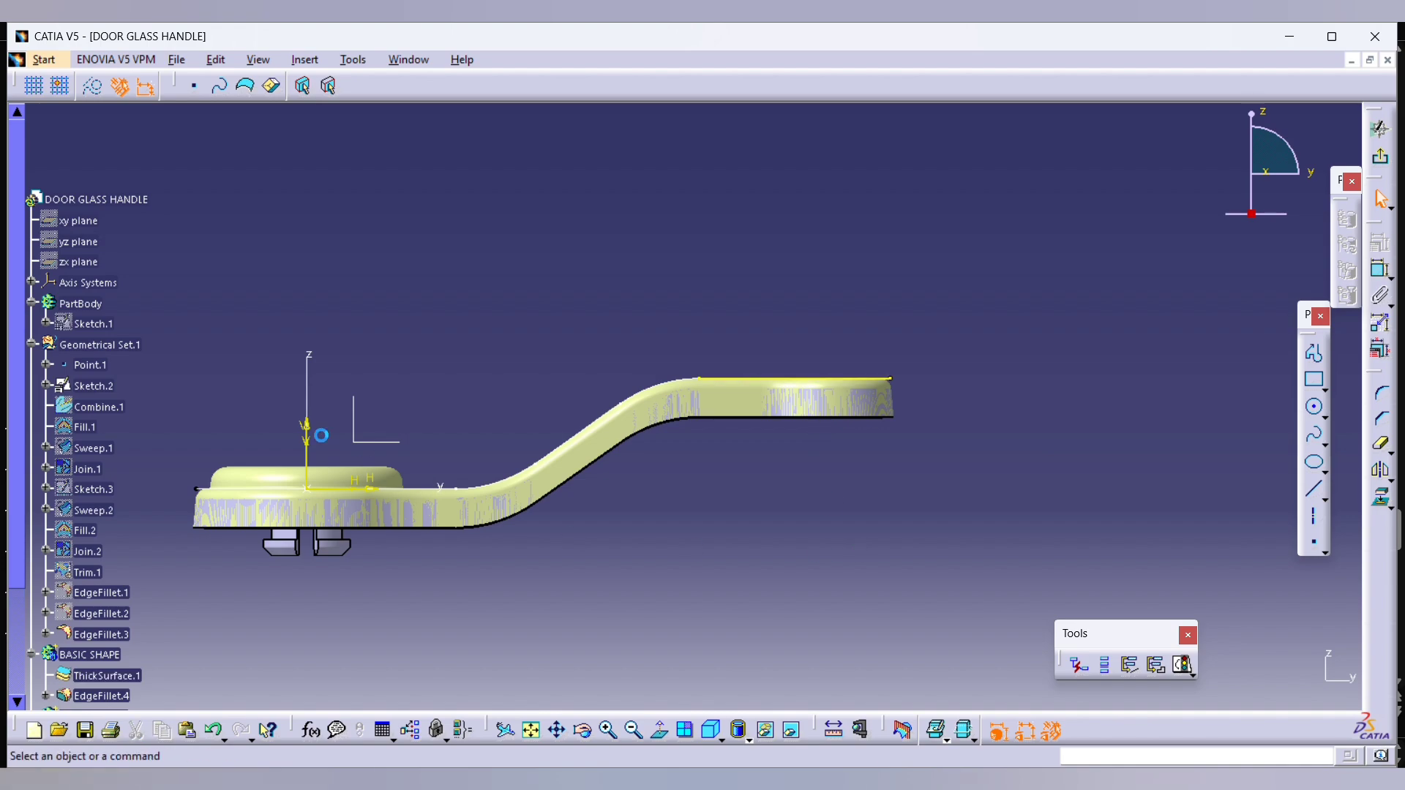
{"action": "right_click", "coordinate": [94, 346]}
{"action": "left_click", "coordinate": [121, 402]}
Step: Cut the part display by the sketch plane and convert the projected line to a construction element
{"action": "middle_click_drag", "start_coordinate": [783, 512], "coordinate": [874, 460]}
{"action": "middle_click_drag", "start_coordinate": [874, 459], "coordinate": [735, 517]}
{"action": "left_click", "coordinate": [946, 738]}
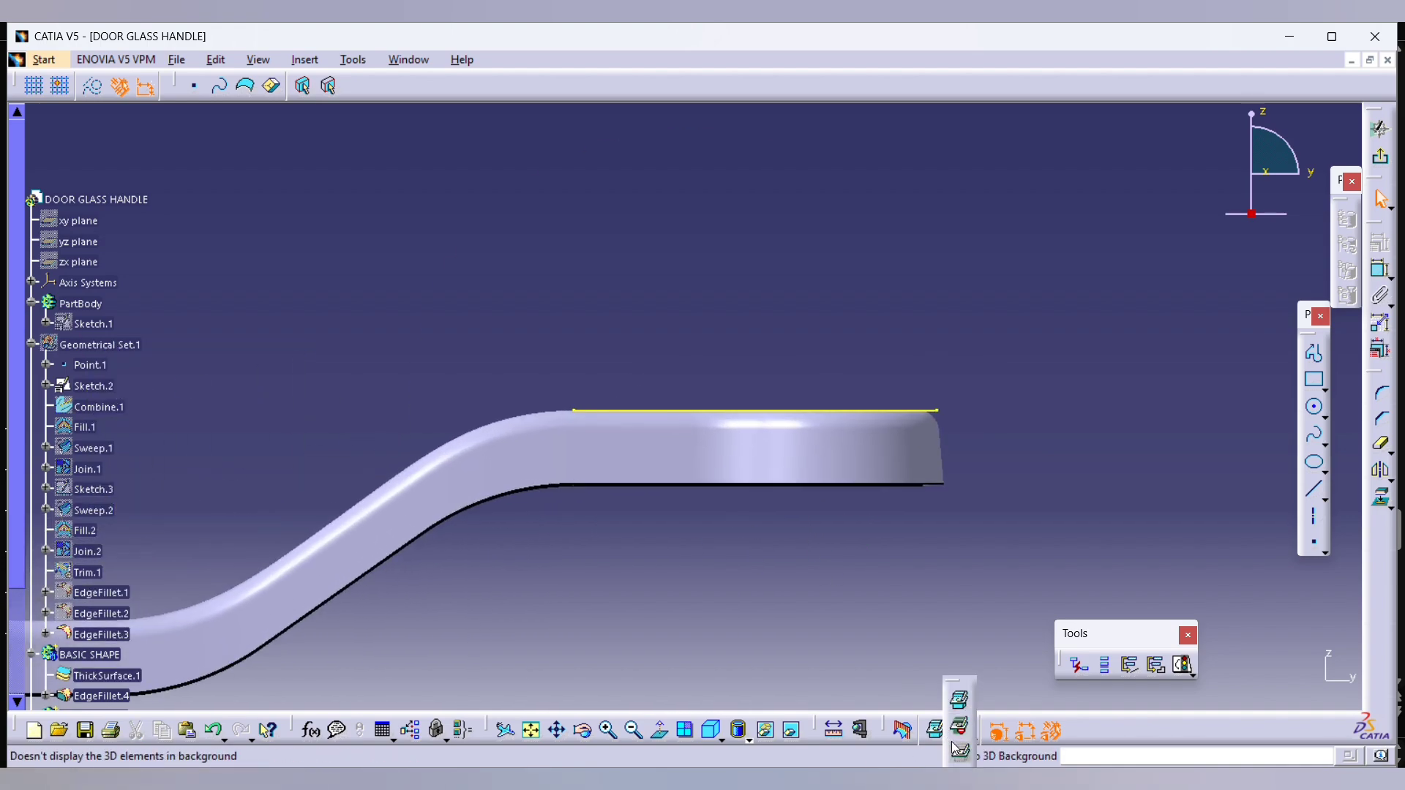
{"action": "left_click", "coordinate": [953, 694]}
{"action": "left_click", "coordinate": [906, 735]}
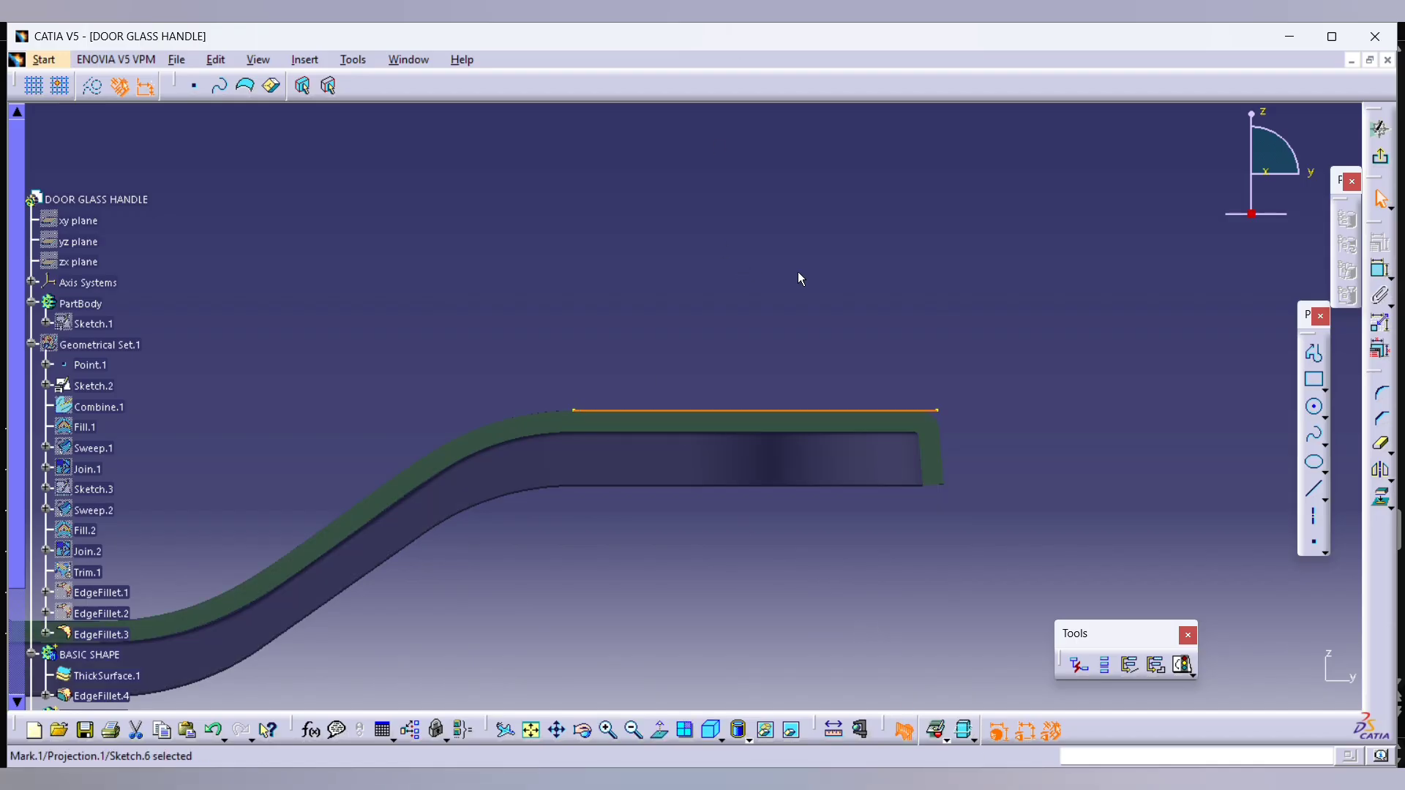
{"action": "left_click", "coordinate": [93, 86]}
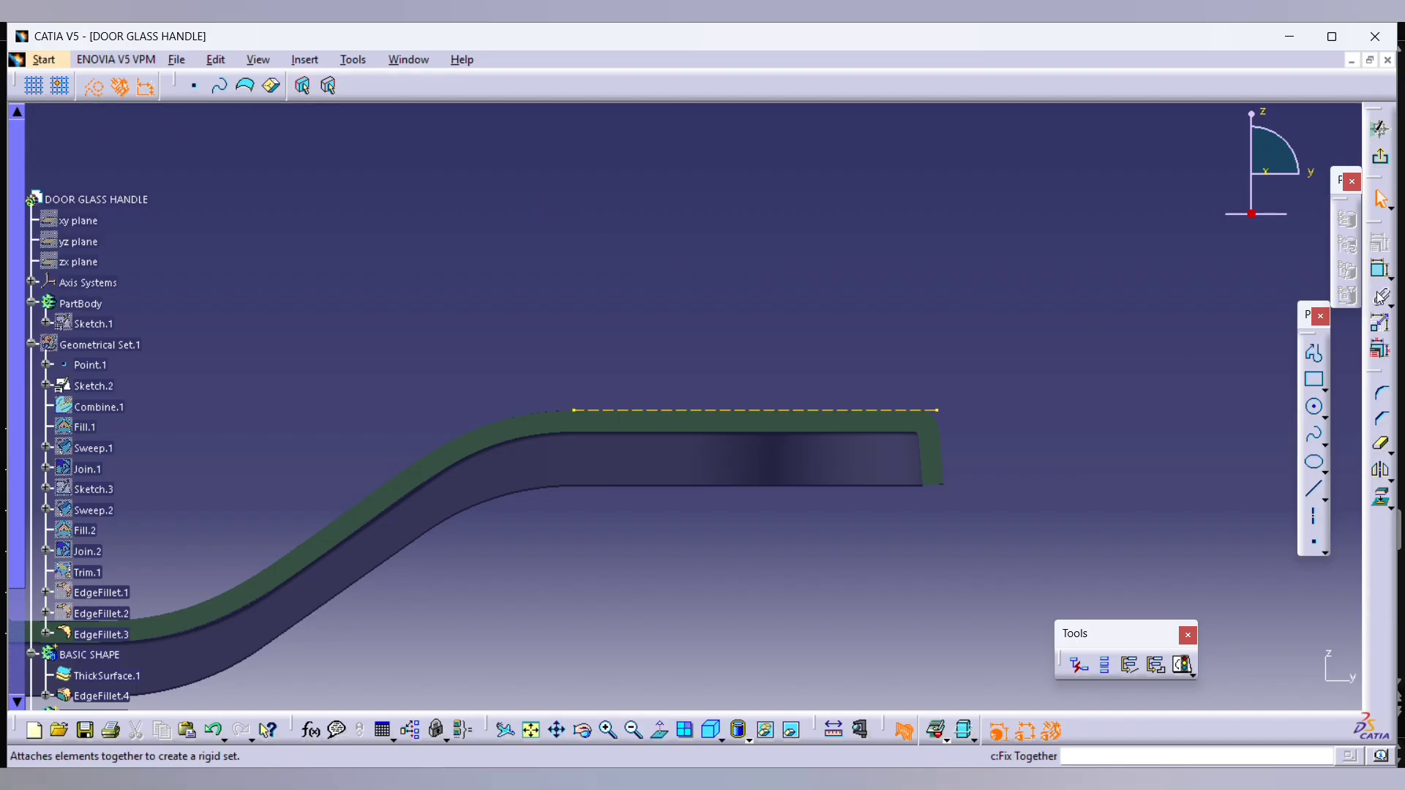
Step: Draw a vertical axis about 21 mm long upward from the projected line on the handle's raised end
{"action": "left_click", "coordinate": [1314, 462]}
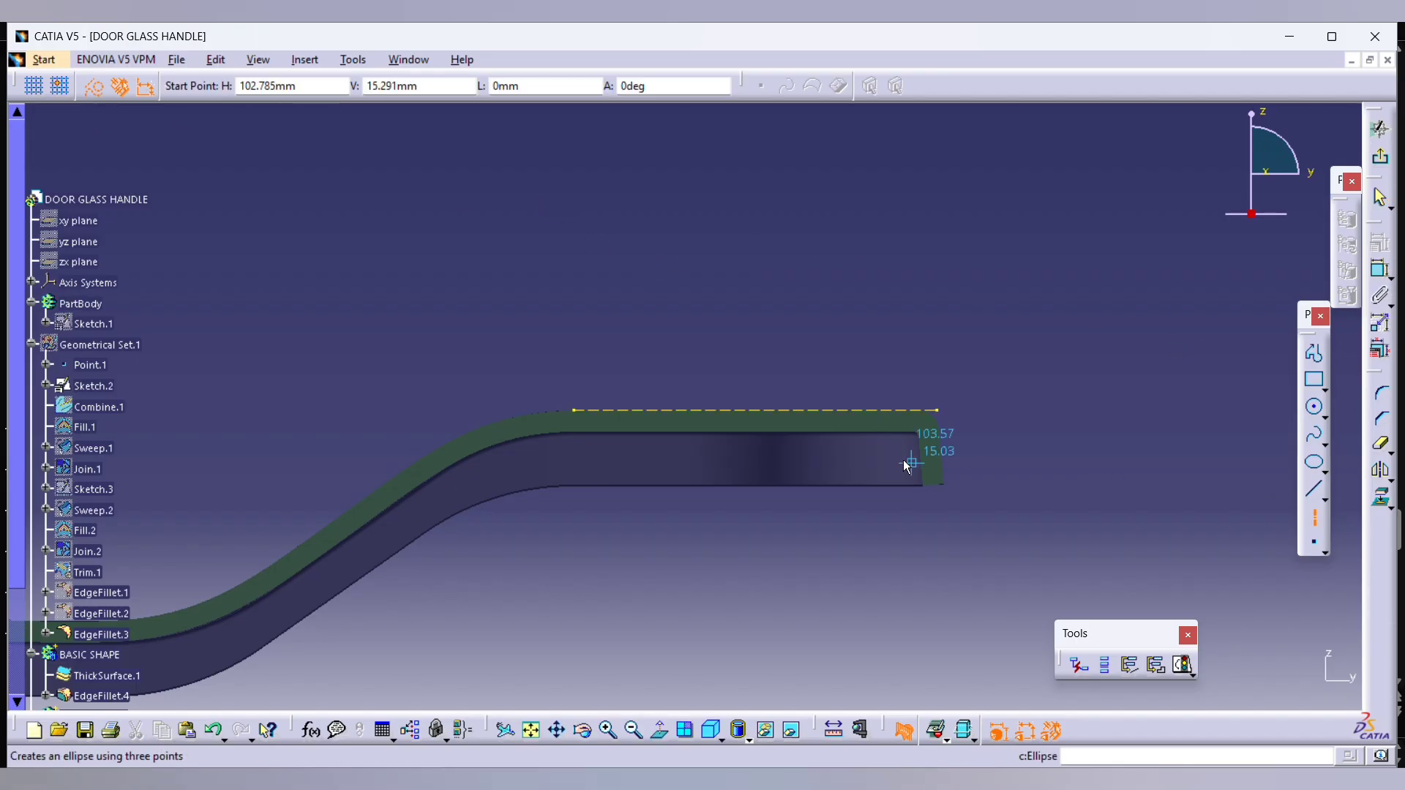
{"action": "left_click", "coordinate": [788, 408]}
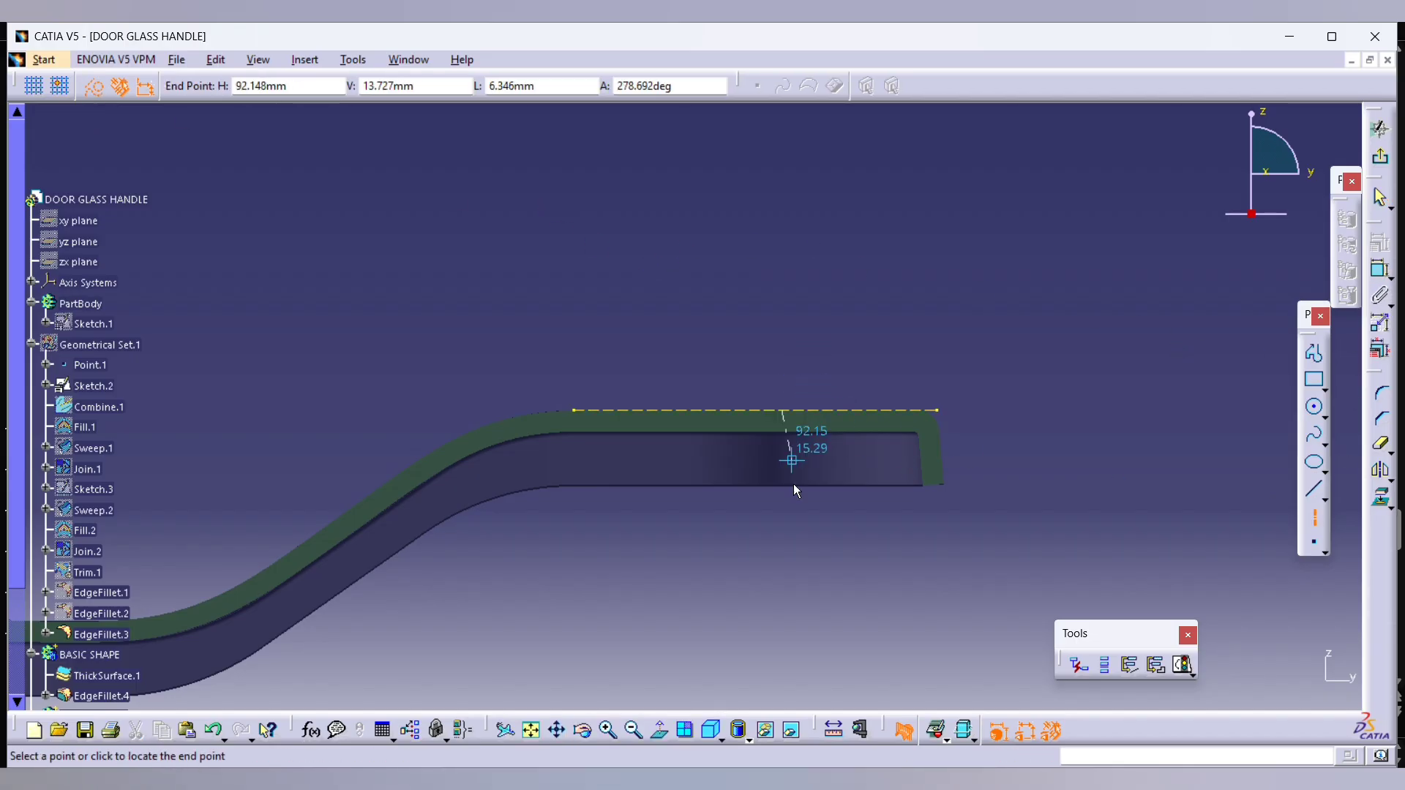
{"action": "left_click", "coordinate": [780, 191]}
Step: Dimension the axis's horizontal distance from the sketch origin, edit its value, and reposition the dimension below the axis
{"action": "left_click", "coordinate": [1375, 272]}
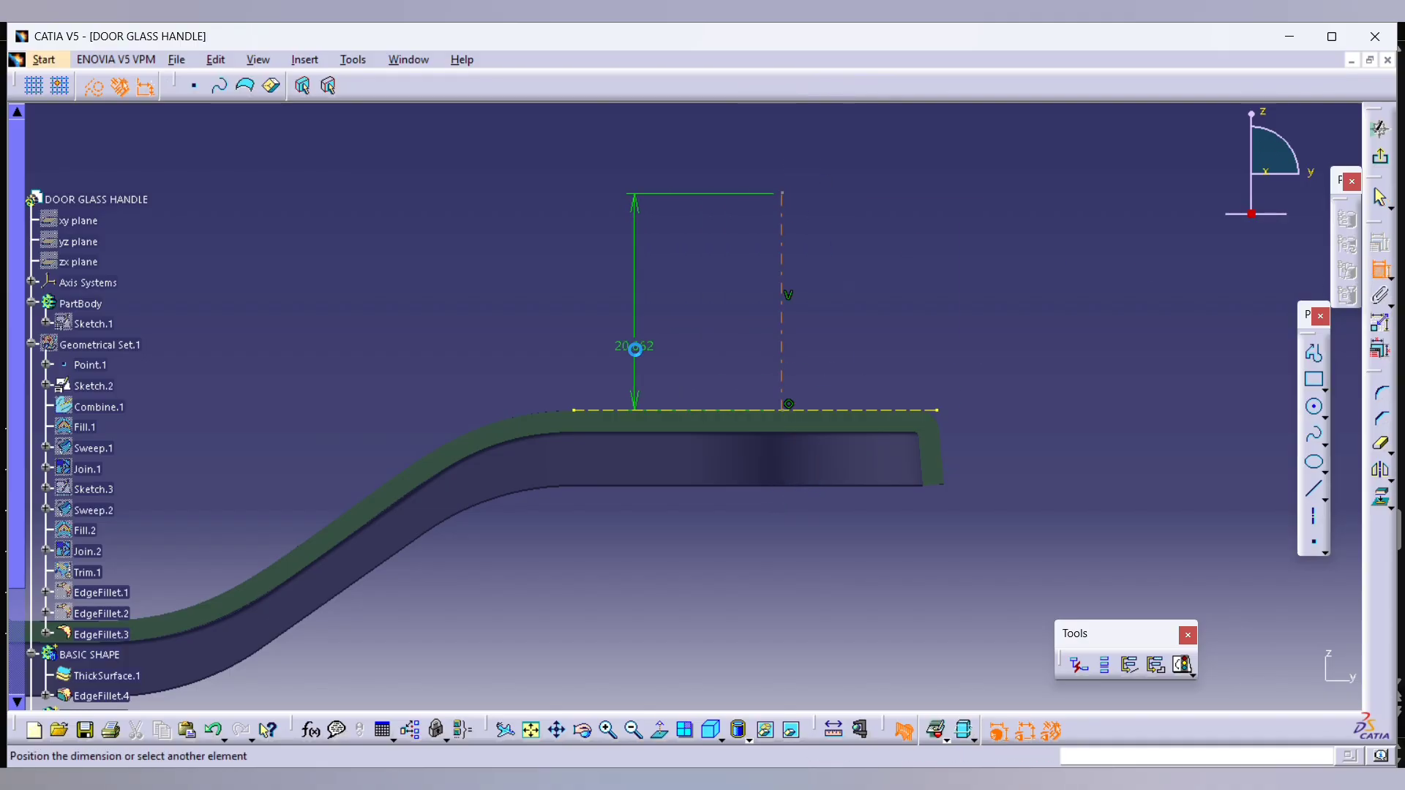
{"action": "middle_click_drag", "start_coordinate": [634, 344], "coordinate": [824, 442]}
{"action": "left_click", "coordinate": [438, 407]}
{"action": "left_click", "coordinate": [577, 300]}
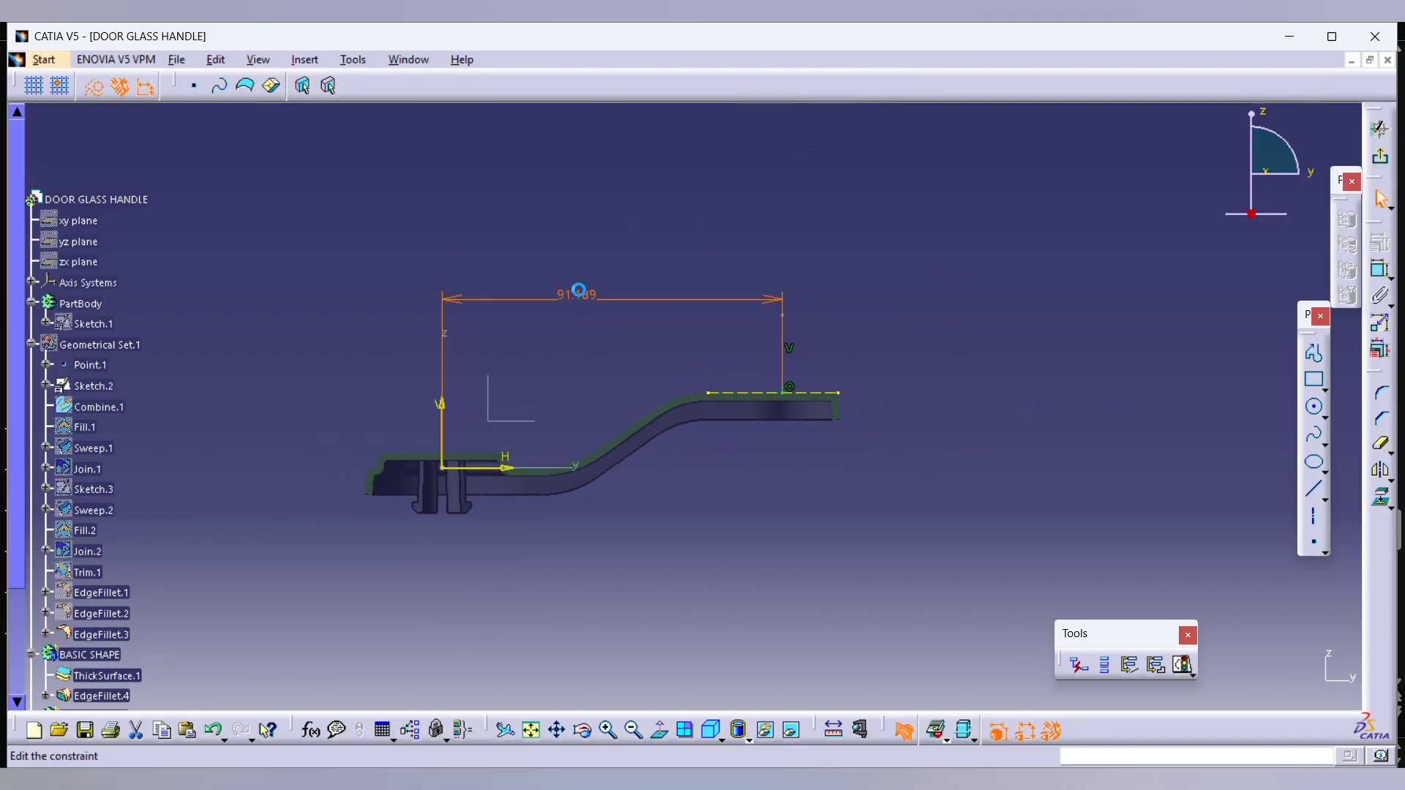
{"action": "double_click", "coordinate": [577, 295]}
{"action": "type", "text": "9"}
{"action": "key", "text": "Return"}
{"action": "middle_click_drag", "start_coordinate": [879, 393], "coordinate": [734, 308]}
{"action": "mouse_move", "coordinate": [586, 132]}
{"action": "left_mouse_down"}
{"action": "mouse_move", "coordinate": [584, 604]}
{"action": "mouse_move", "coordinate": [584, 593]}
{"action": "left_mouse_up"}
Step: Following the roller guider slide, sketch a short horizontal base line on the projected line and an inclined outer line about 9.6 mm long
{"action": "middle_click_drag", "start_coordinate": [792, 461], "coordinate": [790, 384]}
{"action": "left_click", "coordinate": [790, 382]}
{"action": "key", "text": "alt+Tab"}
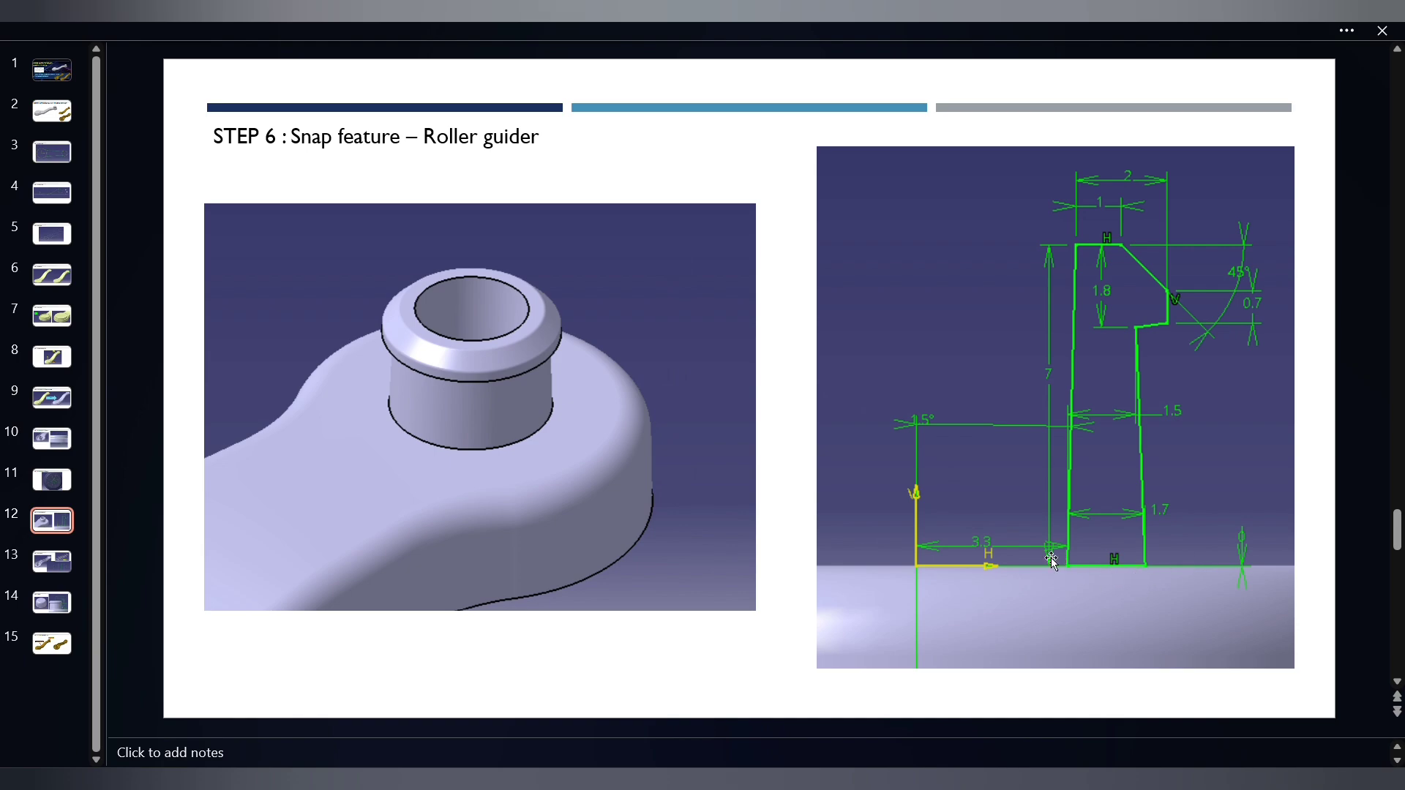
{"action": "key", "text": "alt+Tab"}
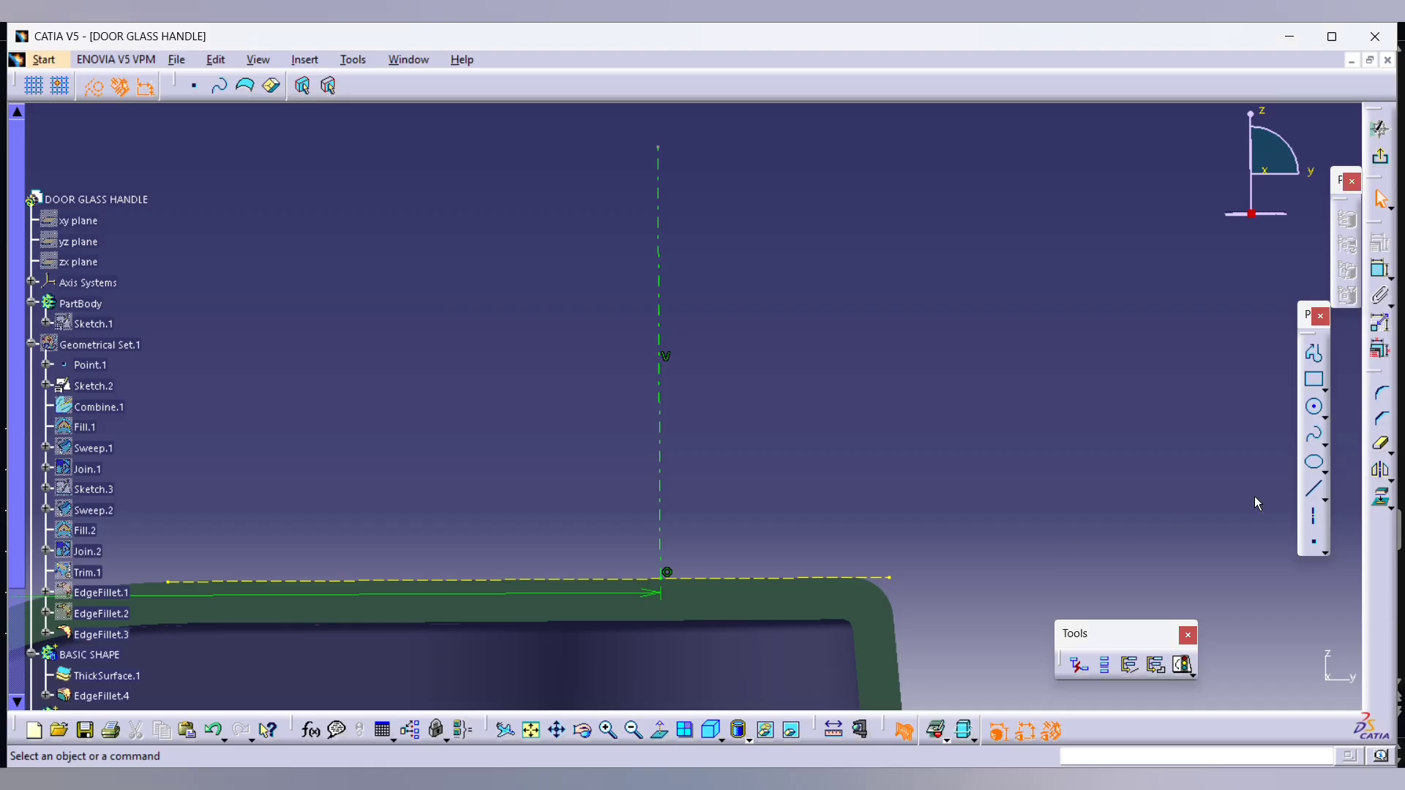
{"action": "left_click", "coordinate": [1315, 355]}
{"action": "middle_click_drag", "start_coordinate": [1015, 429], "coordinate": [1043, 322]}
{"action": "left_click", "coordinate": [776, 469]}
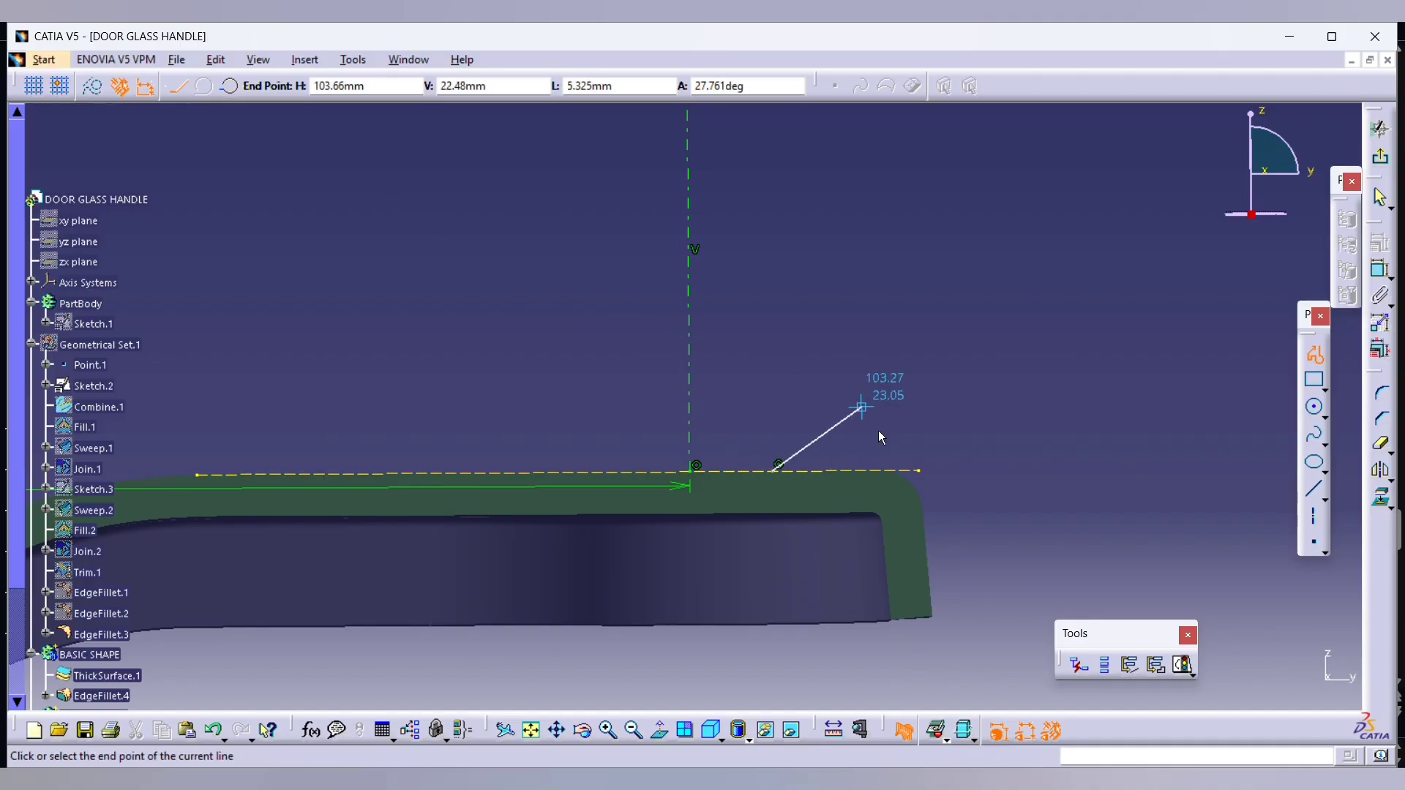
{"action": "left_click", "coordinate": [816, 471]}
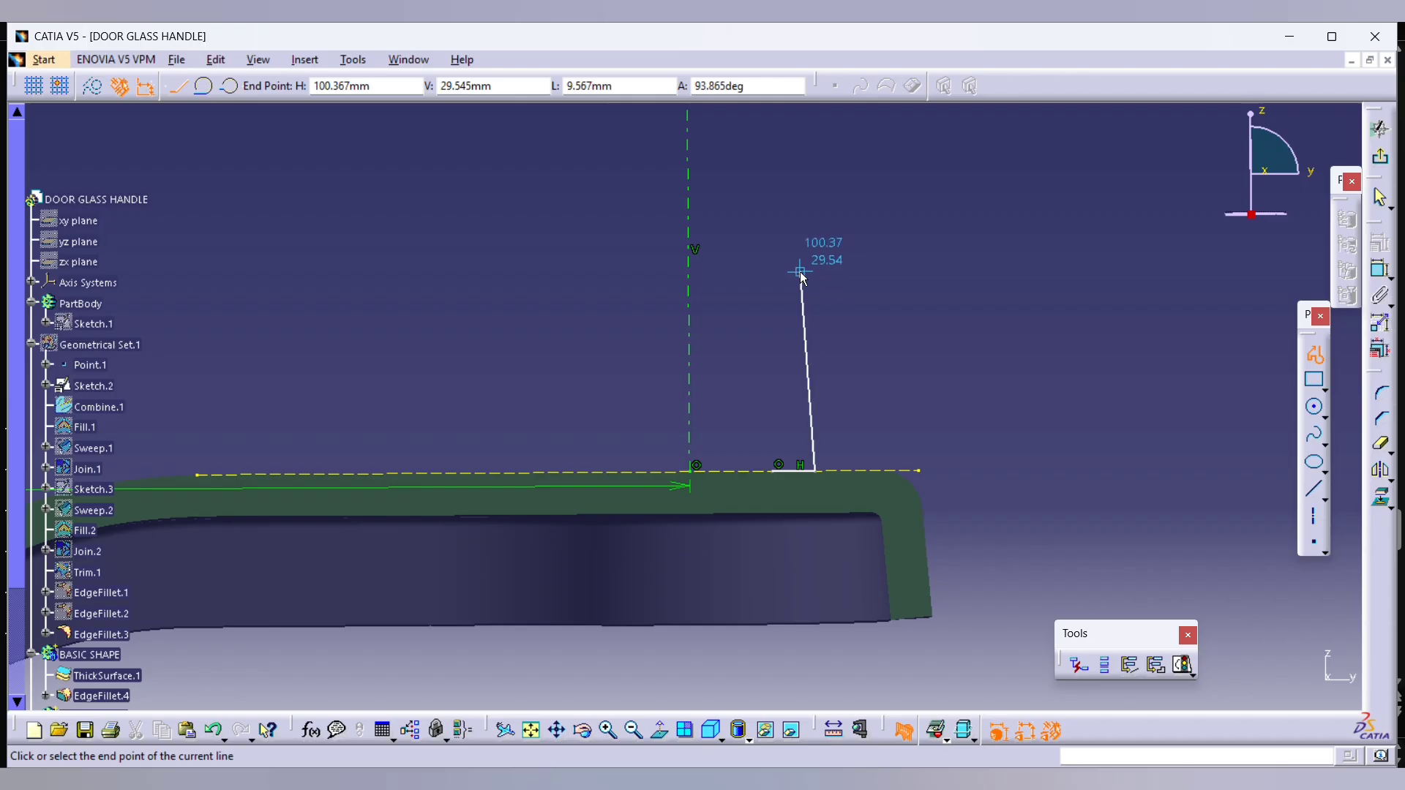
{"action": "left_click", "coordinate": [800, 273]}
{"action": "key", "text": "Escape"}
Step: Dimension the base line's inner endpoint 3.3 mm from the vertical axis
{"action": "left_click", "coordinate": [1380, 269]}
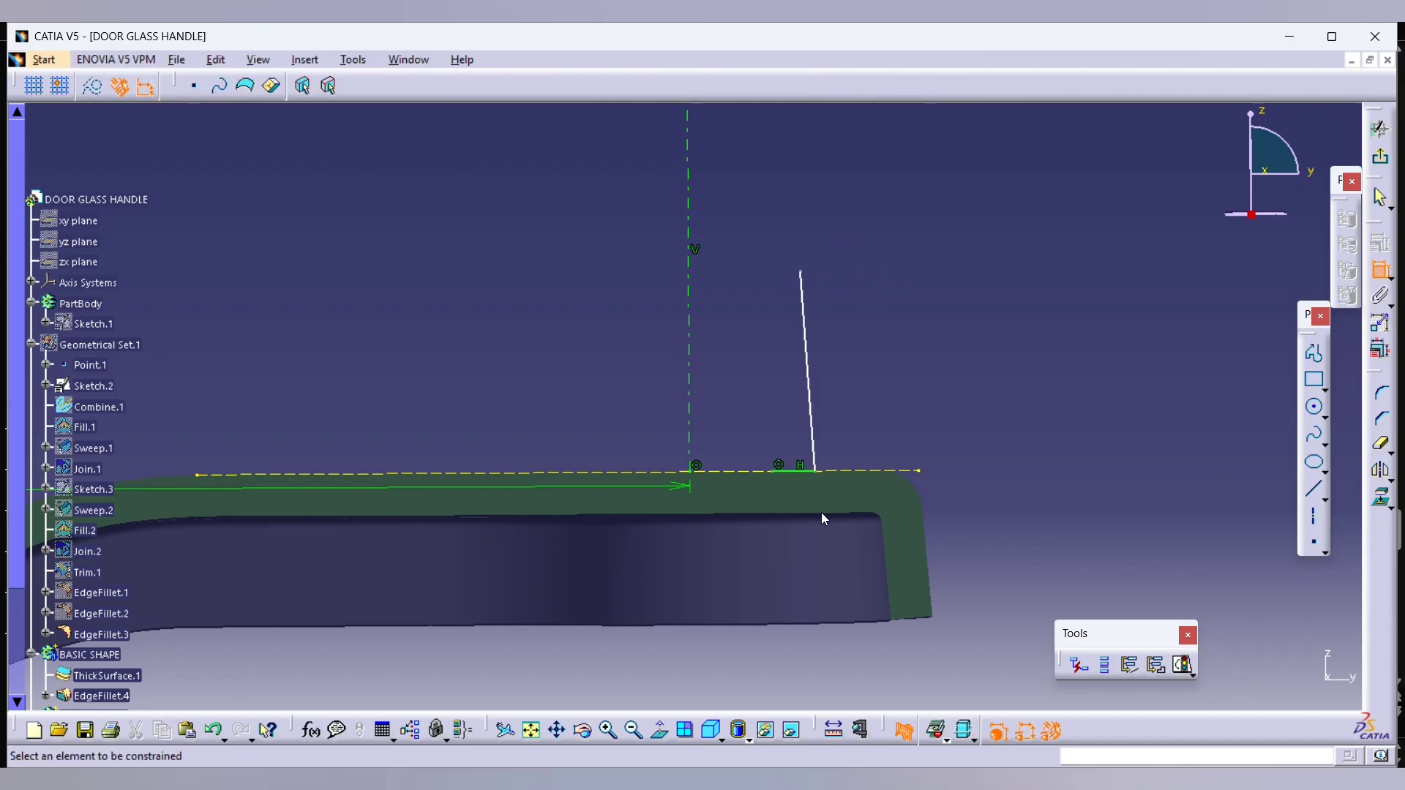
{"action": "left_click", "coordinate": [776, 465]}
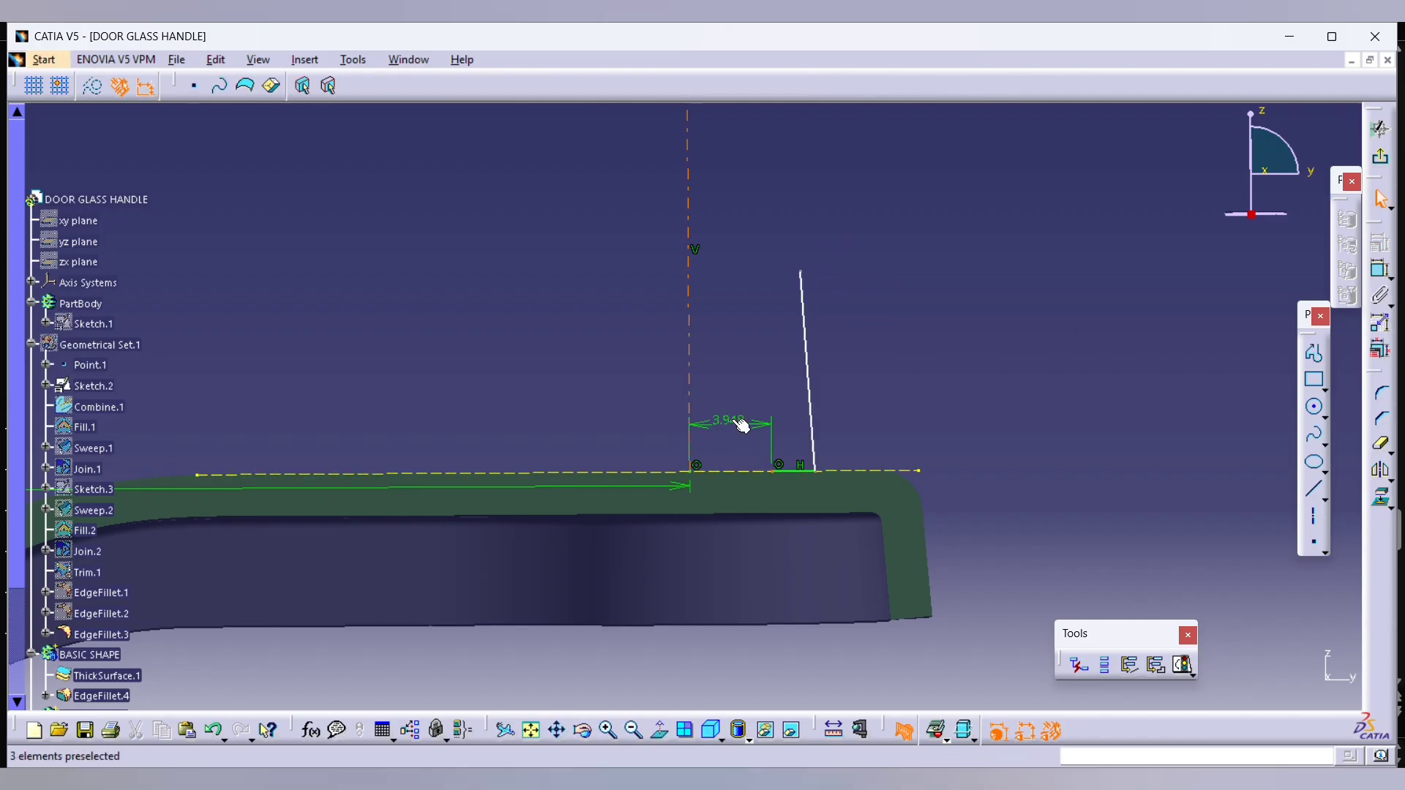
{"action": "double_click", "coordinate": [735, 428]}
{"action": "type", "text": "3.3"}
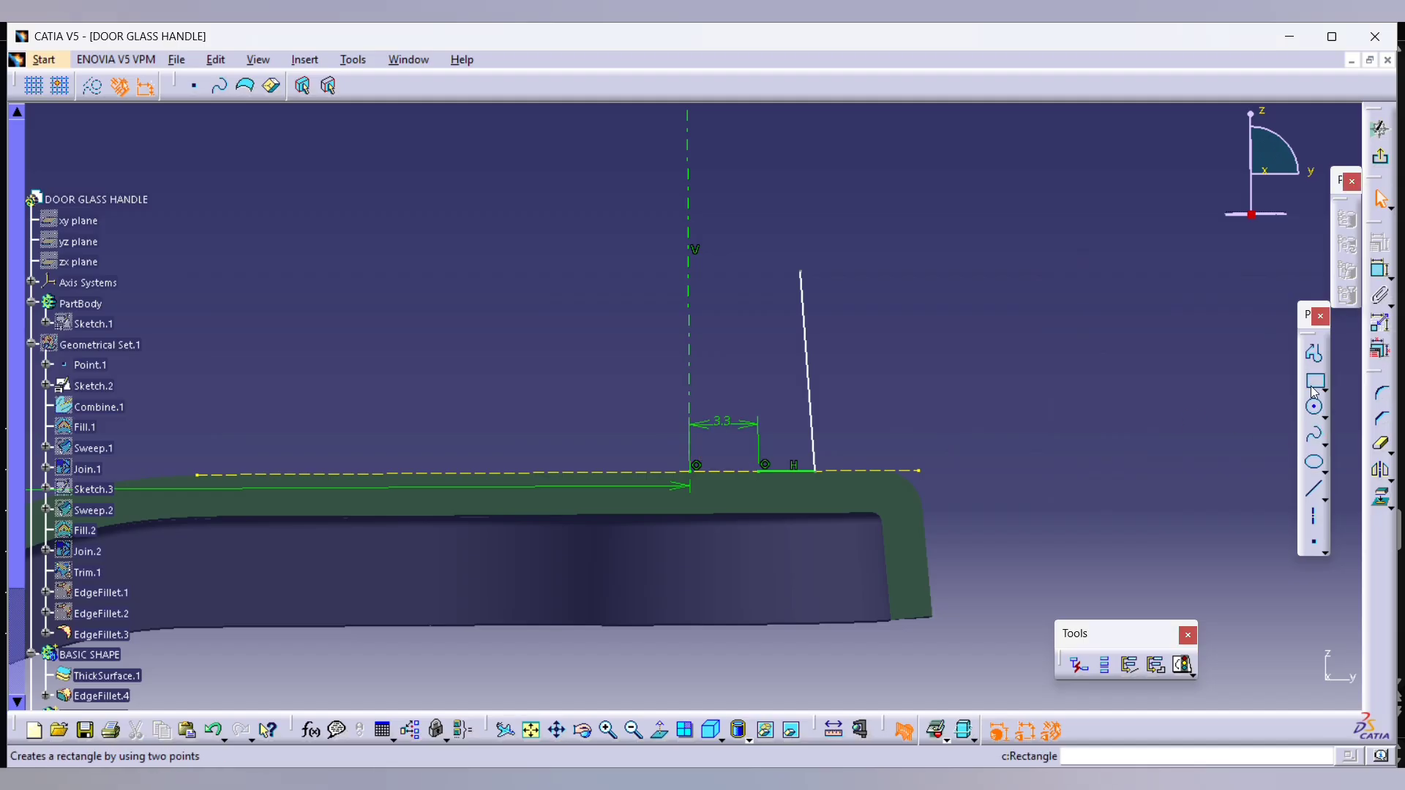
Step: Sketch the inclined inner line about 7.6 mm long, rising from the base line's inner endpoint
{"action": "left_click", "coordinate": [1314, 407]}
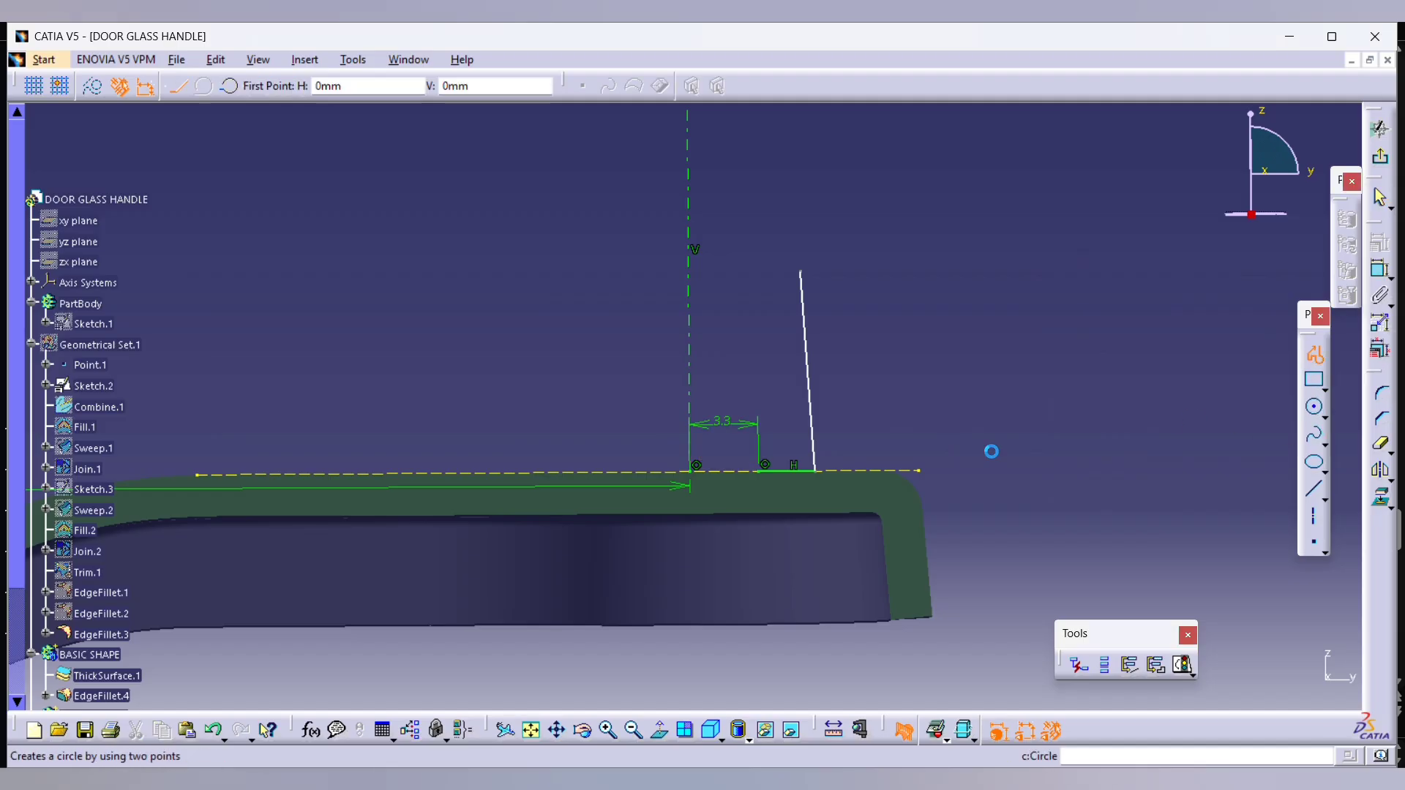
{"action": "left_click", "coordinate": [759, 469]}
{"action": "left_click", "coordinate": [772, 313]}
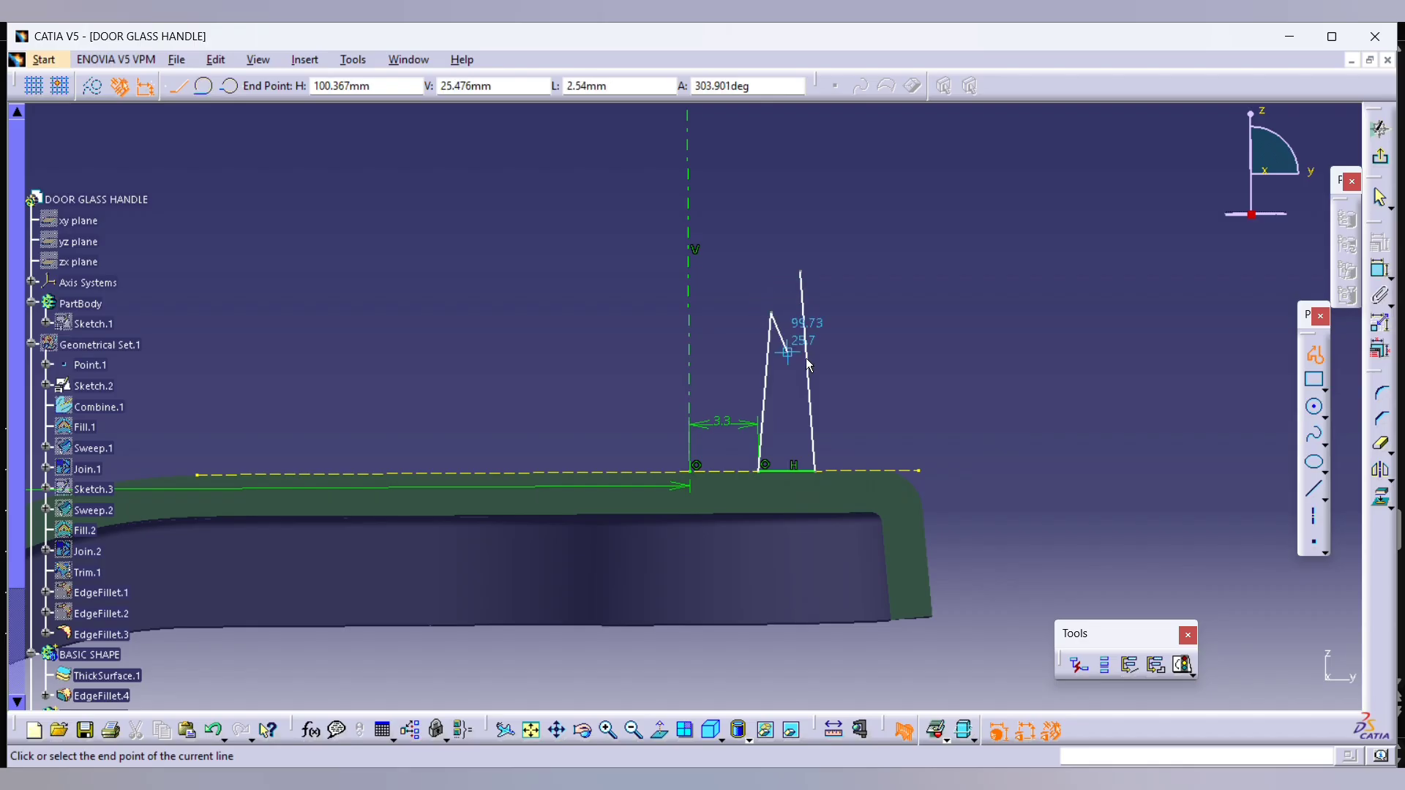
{"action": "left_click", "coordinate": [1315, 355]}
Step: Constrain the inner line at 1.5° to the vertical axis and check the profile dimensions on the roller guider slide
{"action": "left_click", "coordinate": [1380, 270]}
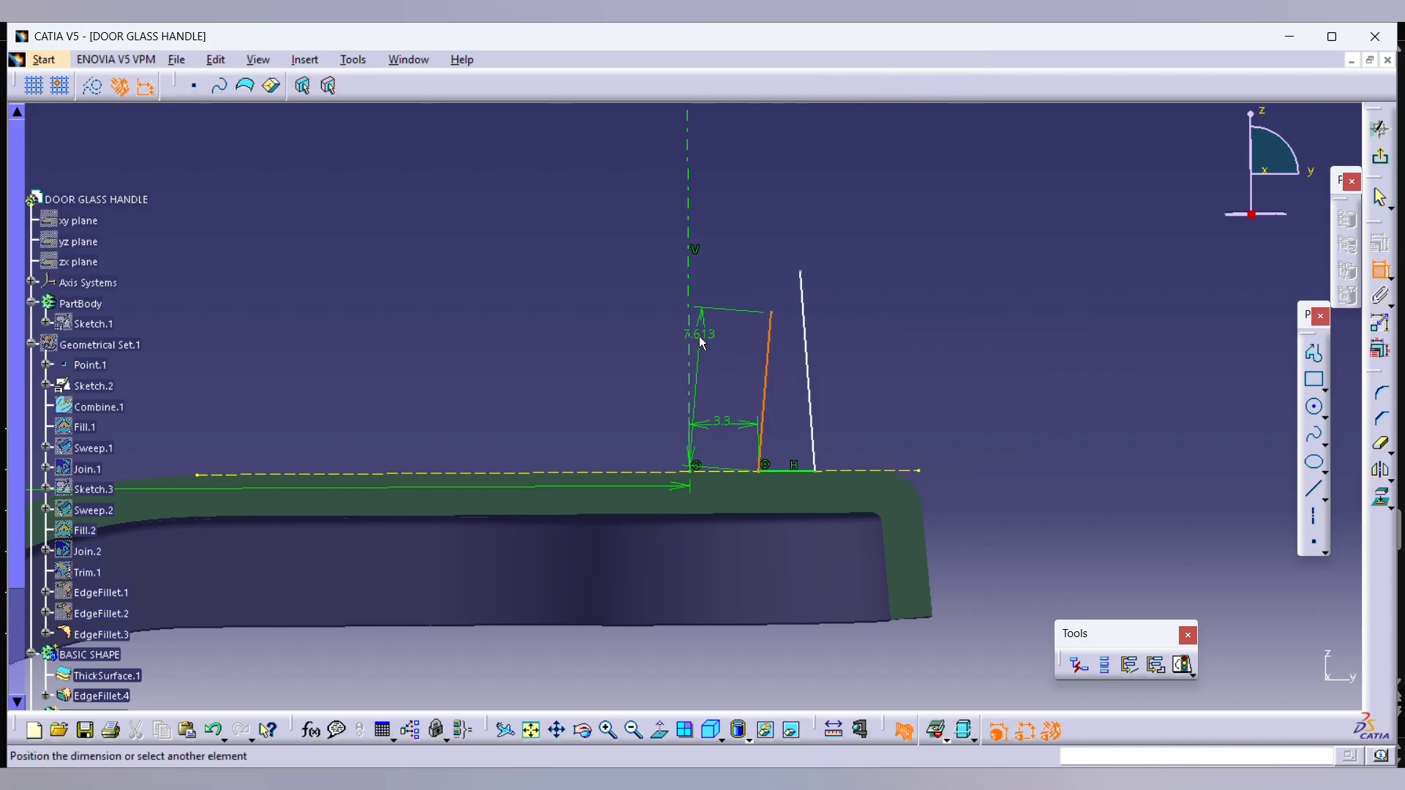
{"action": "left_click", "coordinate": [688, 326]}
{"action": "left_click", "coordinate": [723, 346]}
{"action": "double_click", "coordinate": [732, 353]}
{"action": "type", "text": "1."}
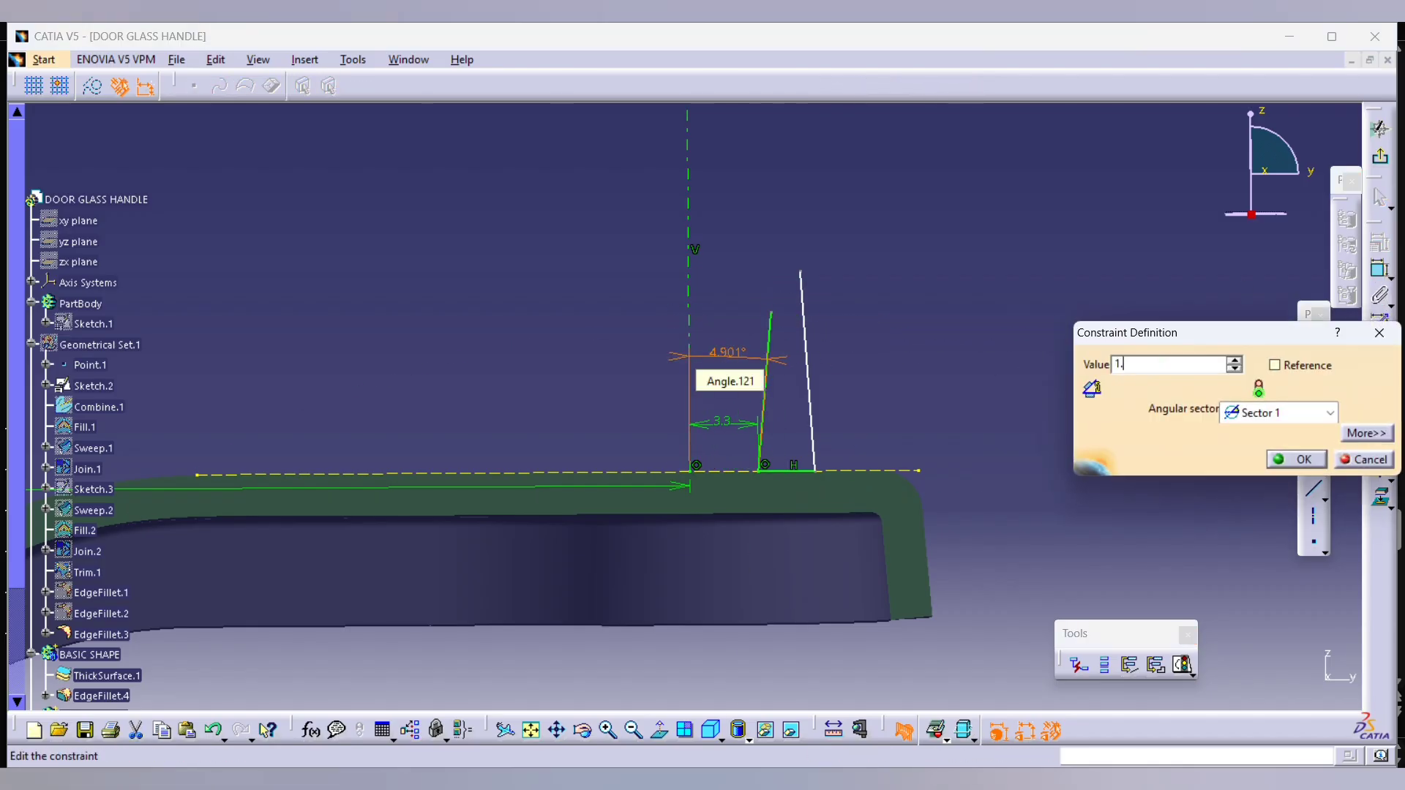
{"action": "type", "text": "5"}
{"action": "key", "text": "Return"}
{"action": "key", "text": "alt+Tab"}
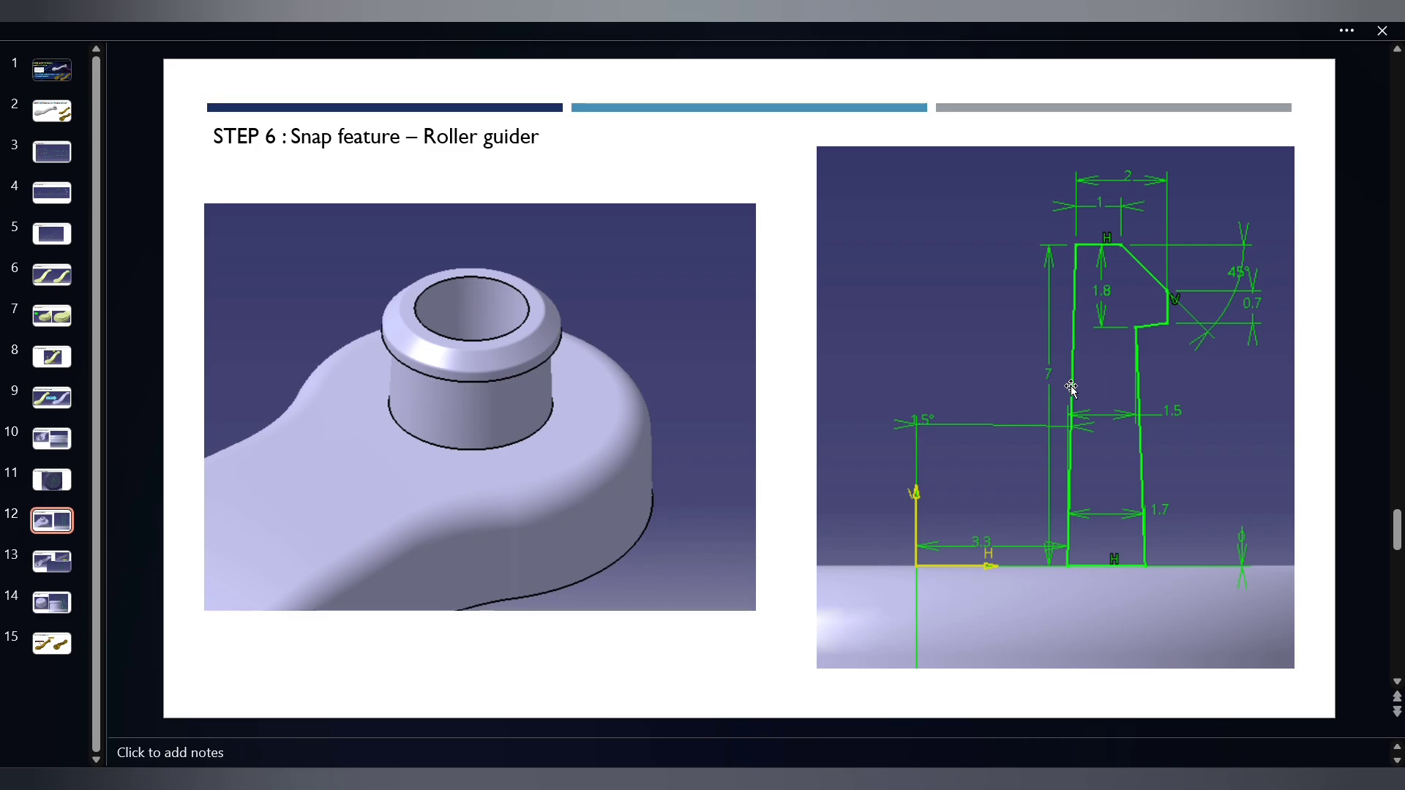
{"action": "key", "text": "alt+Tab"}
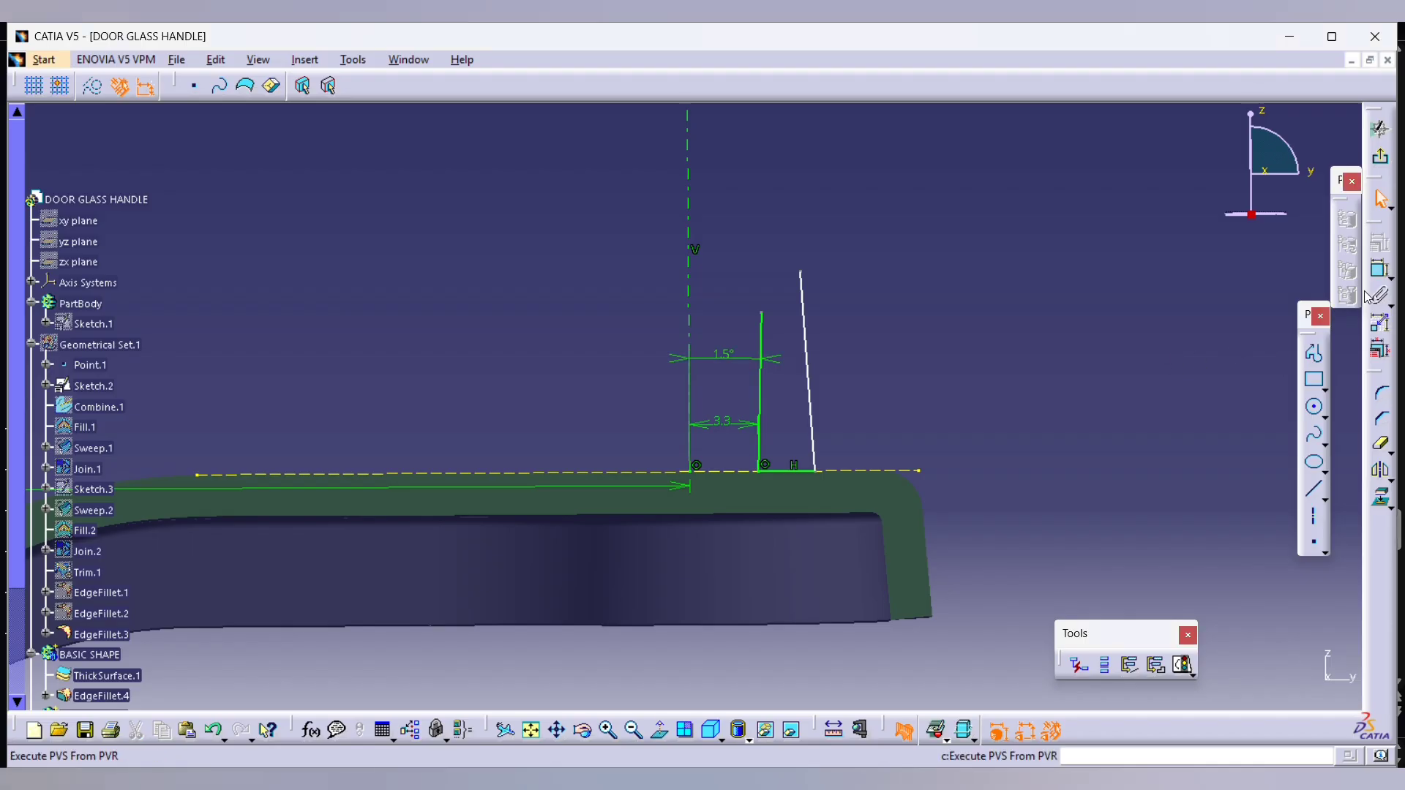
Step: Dimension the inner line's upper endpoint 7 mm above the base line
{"action": "left_click", "coordinate": [736, 472]}
{"action": "left_click", "coordinate": [655, 404]}
{"action": "double_click", "coordinate": [653, 404]}
{"action": "type", "text": "7"}
{"action": "key", "text": "Return"}
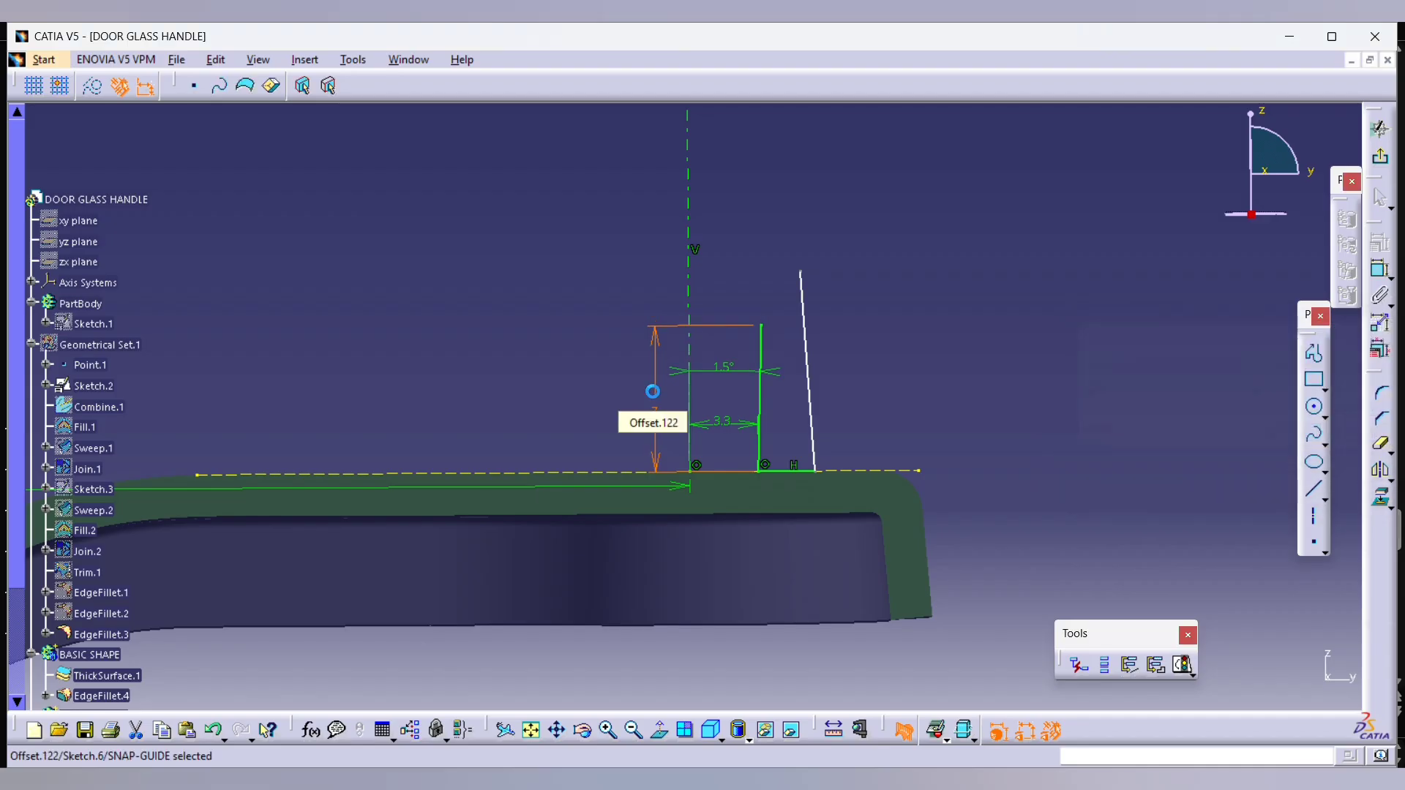
Step: Following the roller guider slide, set the base line's length to 1.7 mm and swing the outer line's free upper end to nearly vertical
{"action": "middle_click_drag", "start_coordinate": [799, 415], "coordinate": [797, 305]}
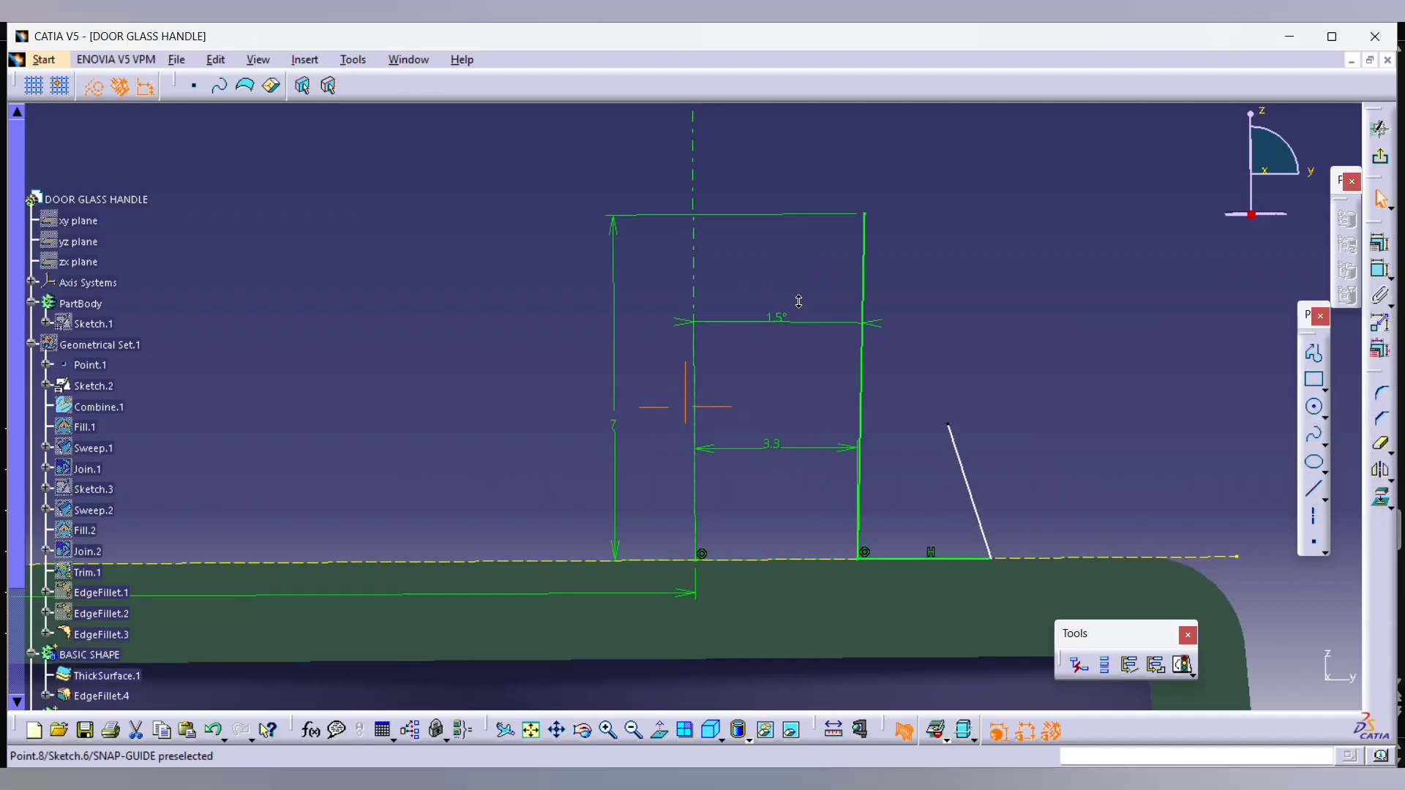
{"action": "mouse_move", "coordinate": [1001, 320]}
{"action": "middle_mouse_down"}
{"action": "mouse_move", "coordinate": [768, 364]}
{"action": "mouse_move", "coordinate": [808, 287]}
{"action": "middle_mouse_up"}
{"action": "key", "text": "alt+Tab"}
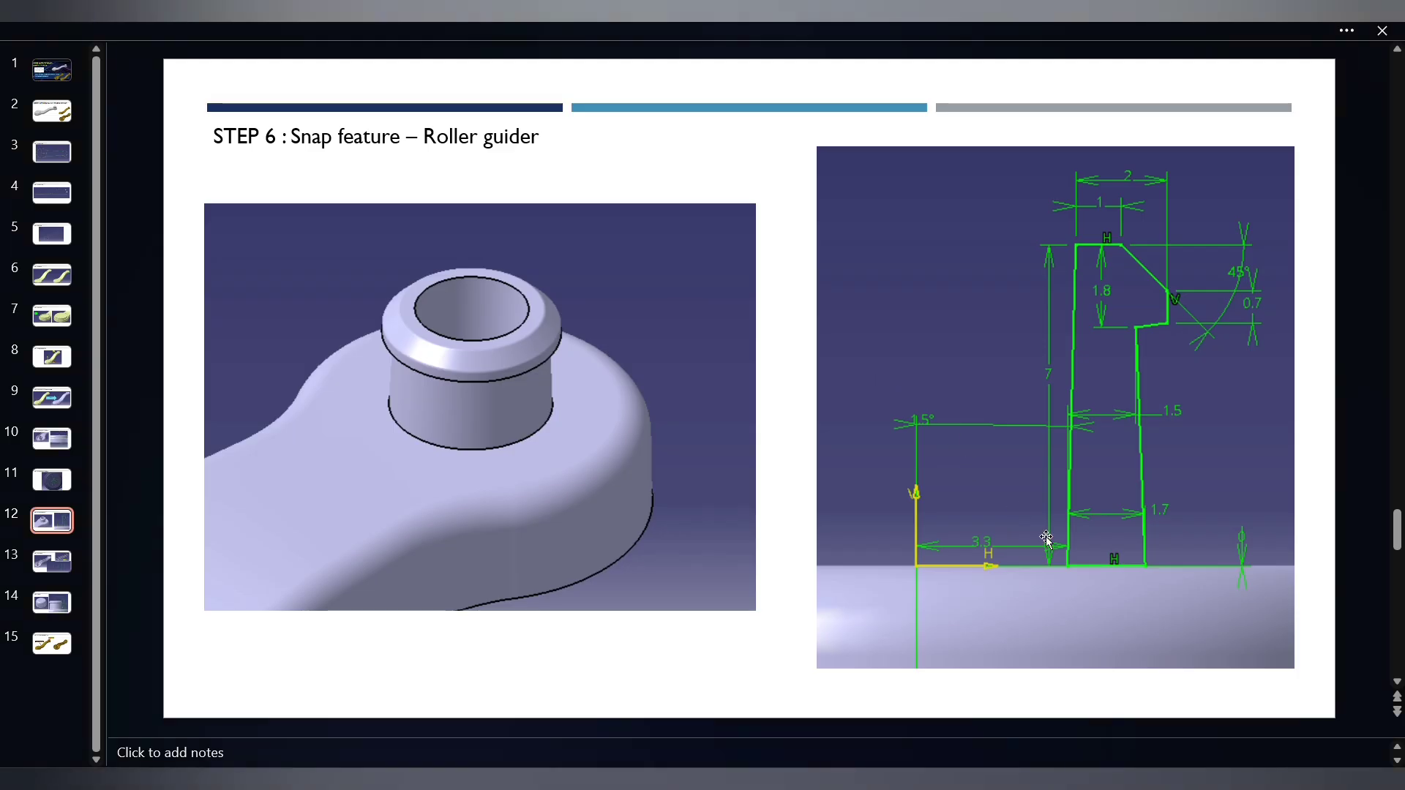
{"action": "key", "text": "alt+Tab"}
{"action": "left_click", "coordinate": [1380, 322]}
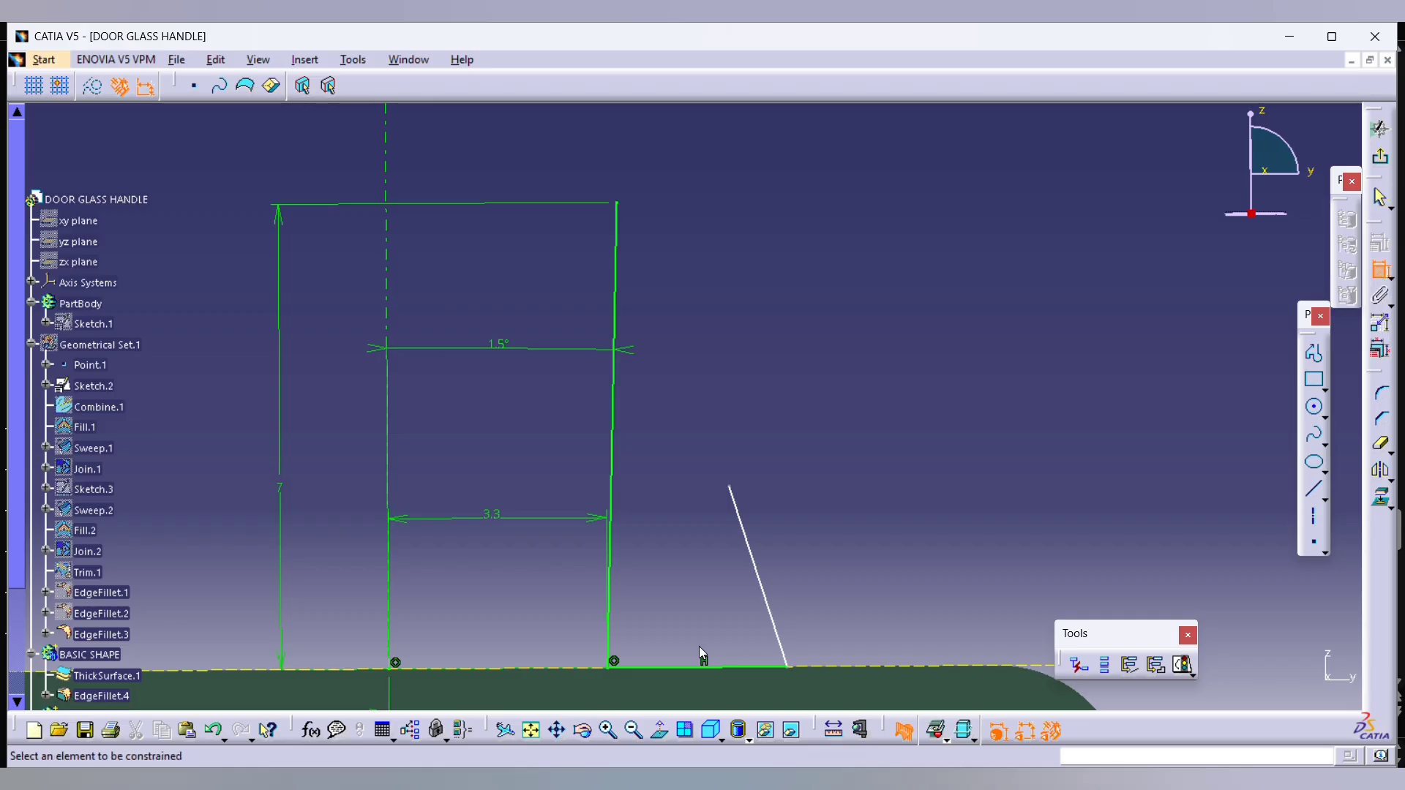
{"action": "left_click", "coordinate": [670, 622]}
{"action": "double_click", "coordinate": [671, 622]}
{"action": "type", "text": "1.7"}
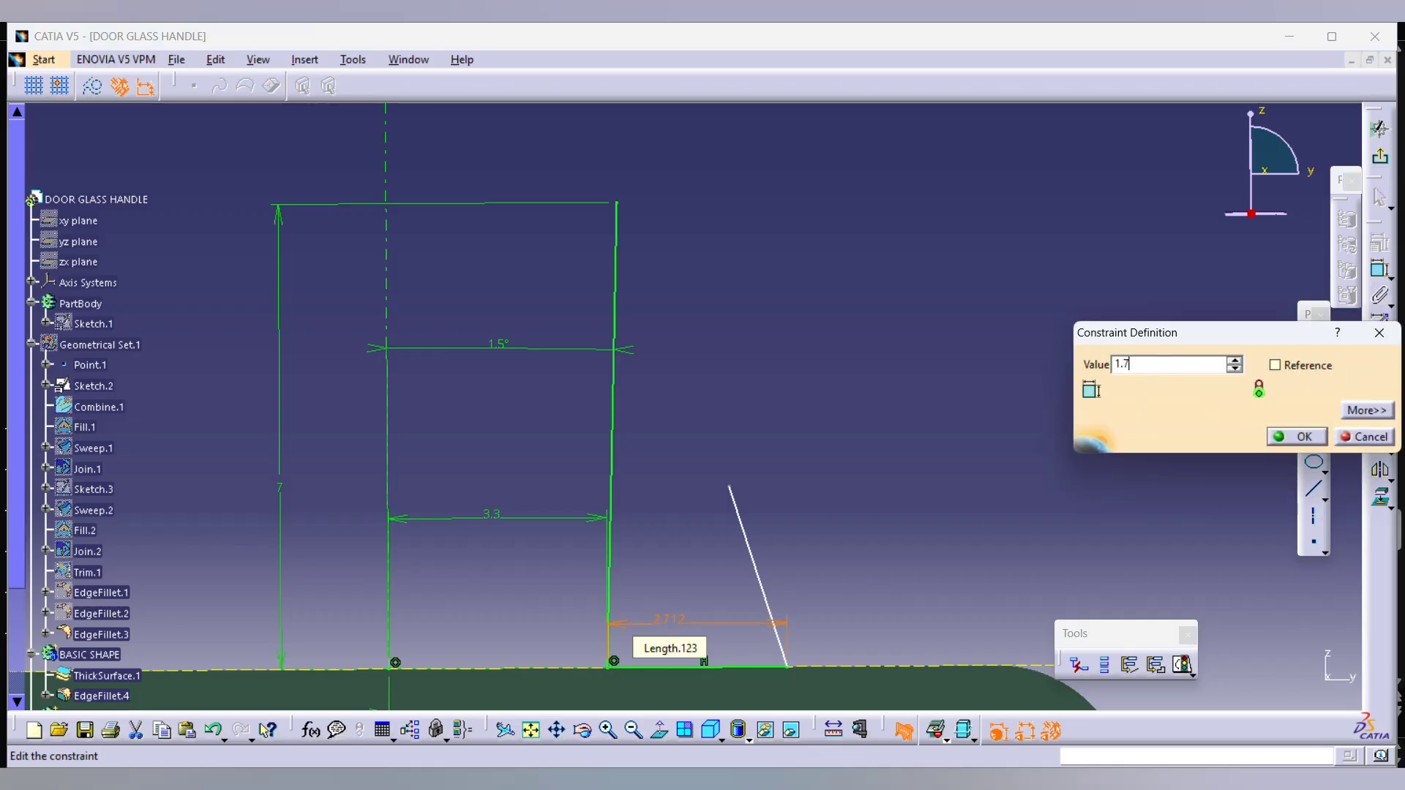
{"action": "key", "text": "Return"}
{"action": "left_click_drag", "start_coordinate": [662, 486], "coordinate": [711, 464]}
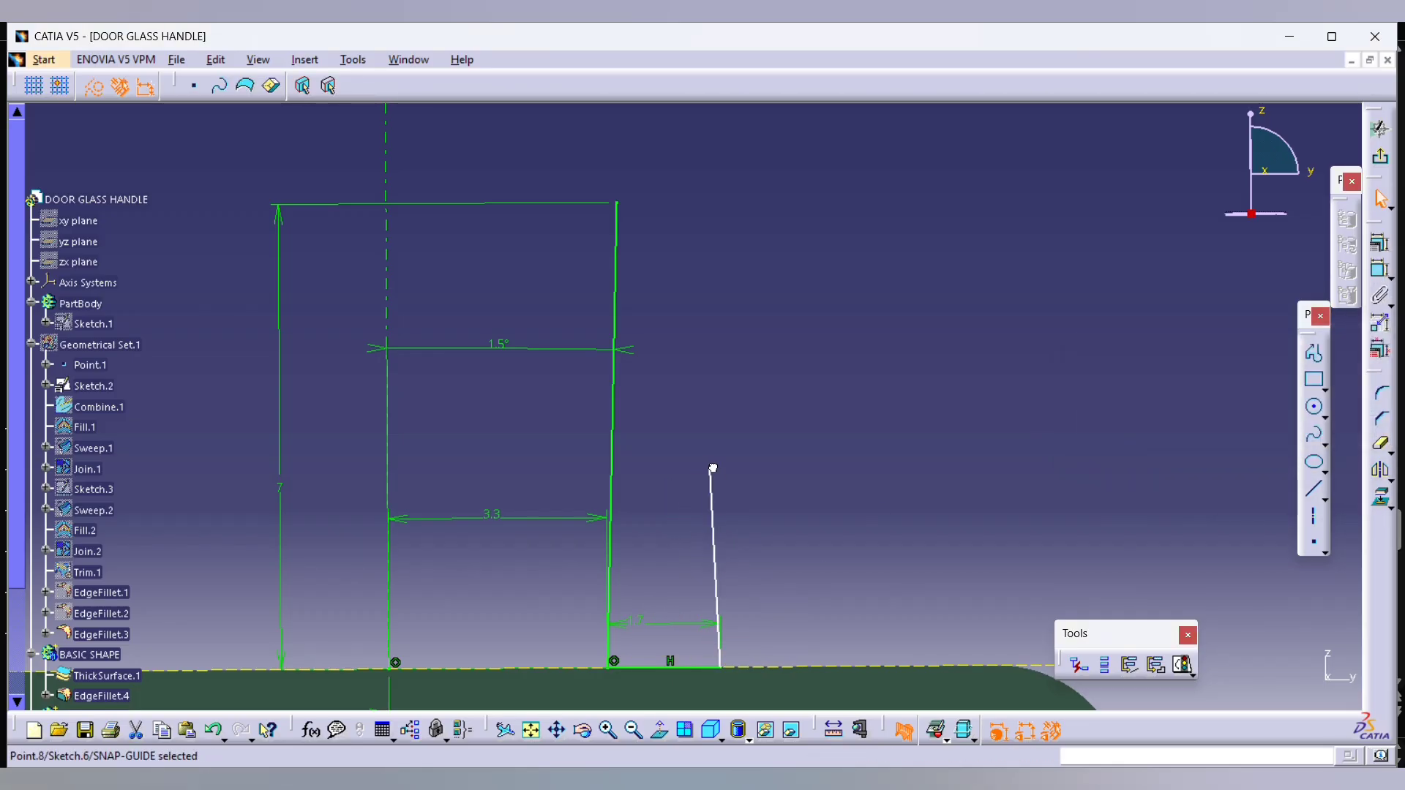
Step: From the inner line's upper end, sketch the snap head: about 1.1 mm horizontal, an outward slope, about 0.9 mm vertical, and an inclined return line
{"action": "left_click", "coordinate": [1314, 354]}
{"action": "key", "text": "alt+Tab"}
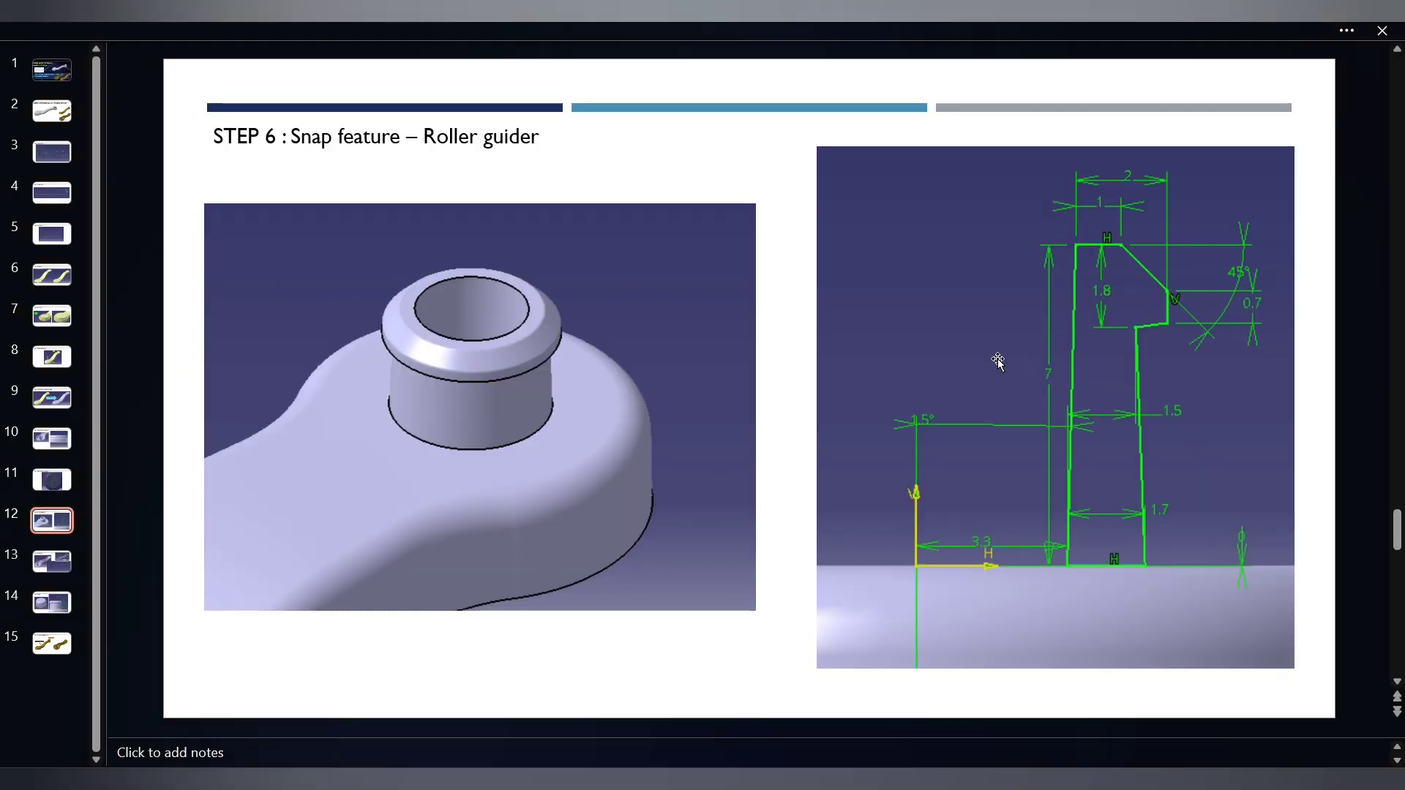
{"action": "key", "text": "alt+Tab"}
{"action": "left_click", "coordinate": [622, 204]}
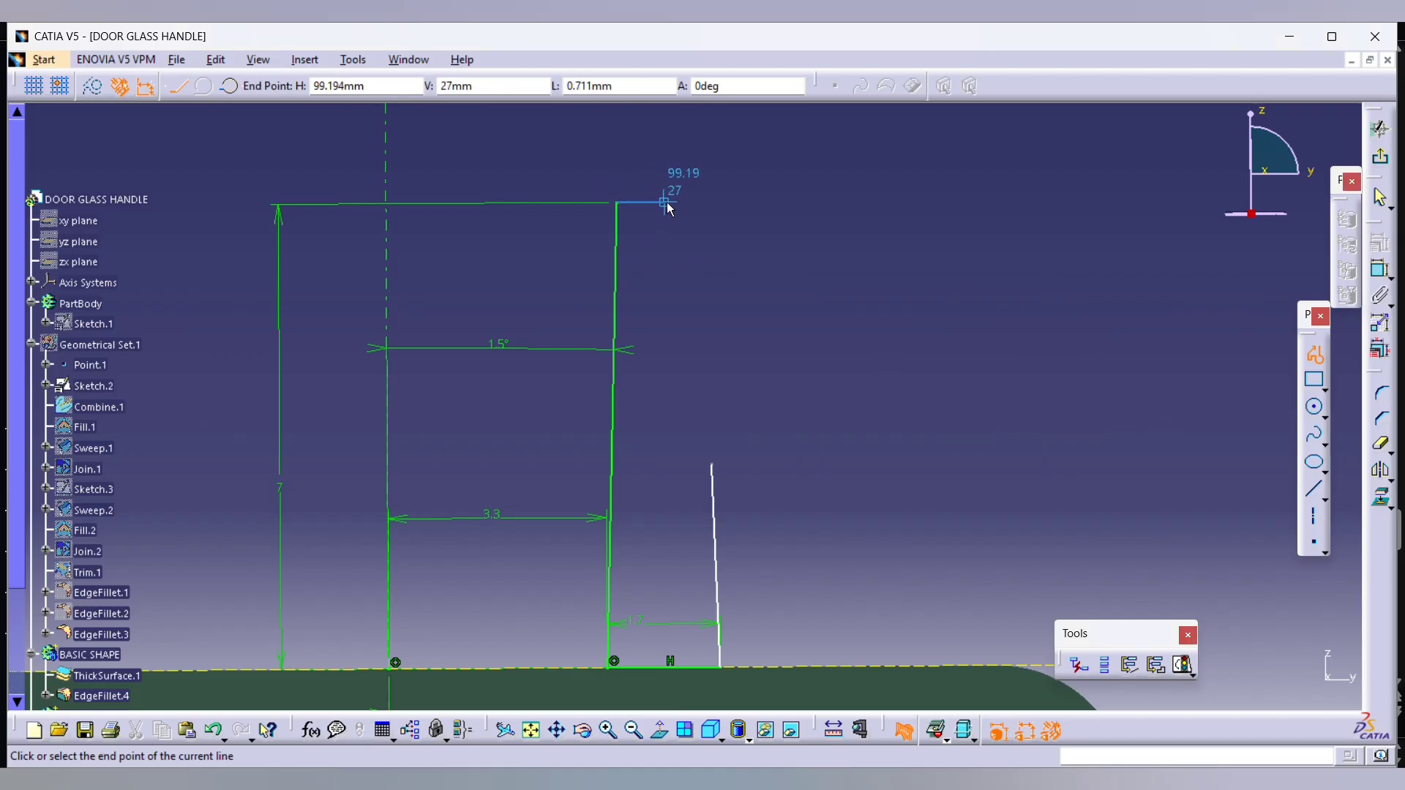
{"action": "key", "text": "alt+Tab"}
{"action": "key", "text": "alt+Tab"}
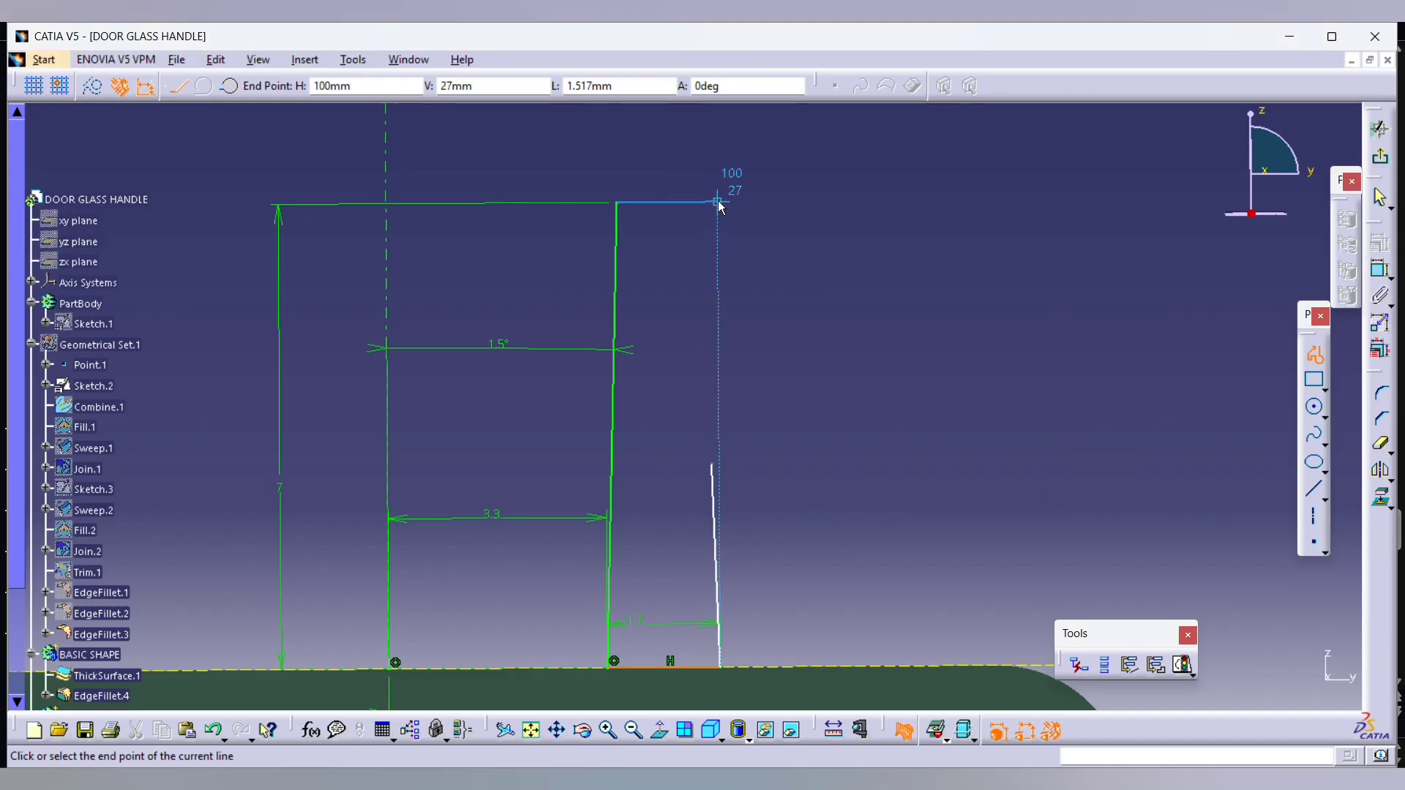
{"action": "key", "text": "alt+Tab"}
{"action": "key", "text": "alt+Tab"}
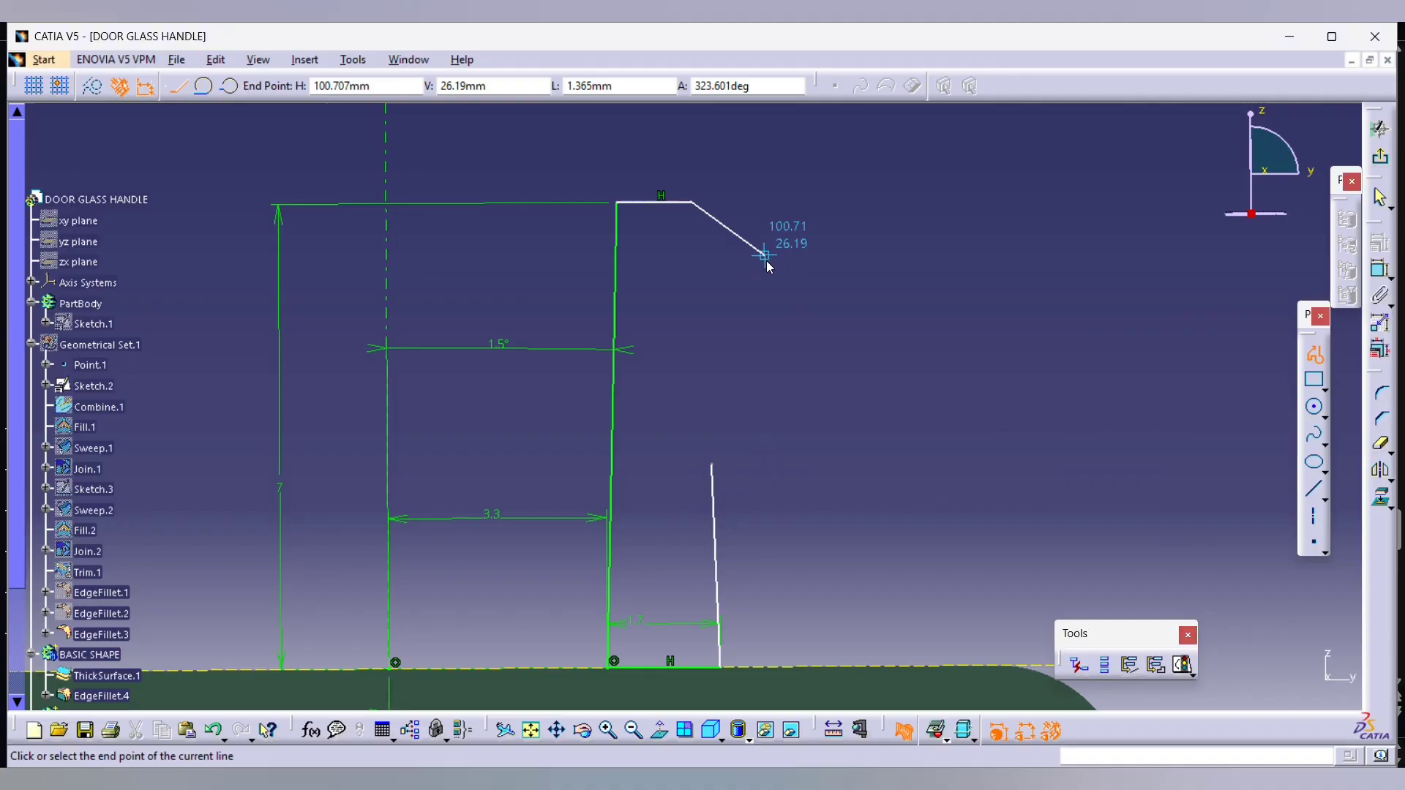
{"action": "key", "text": "alt+Tab"}
{"action": "key", "text": "alt+Tab"}
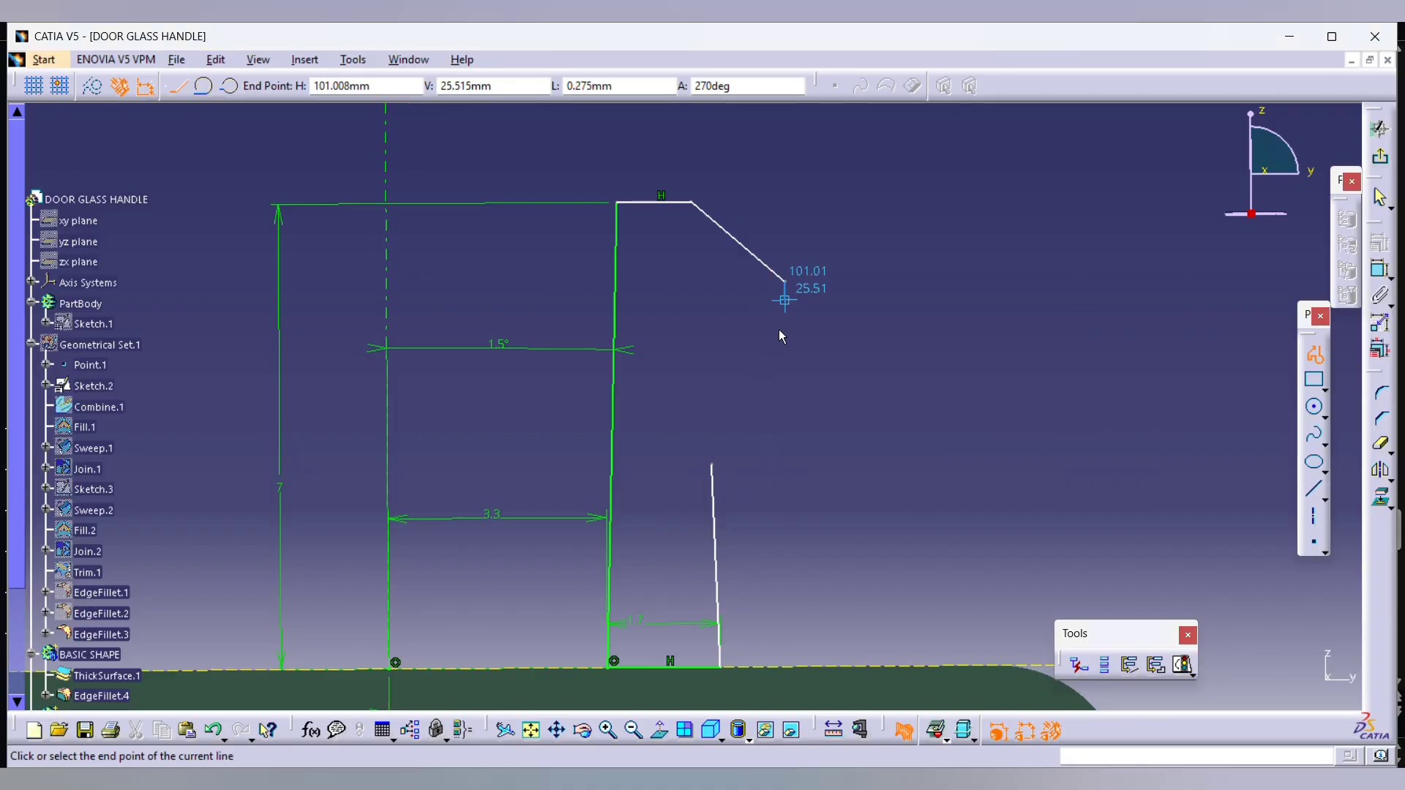
{"action": "key", "text": "alt+Tab"}
{"action": "key", "text": "alt+Tab"}
{"action": "left_click", "coordinate": [778, 344]}
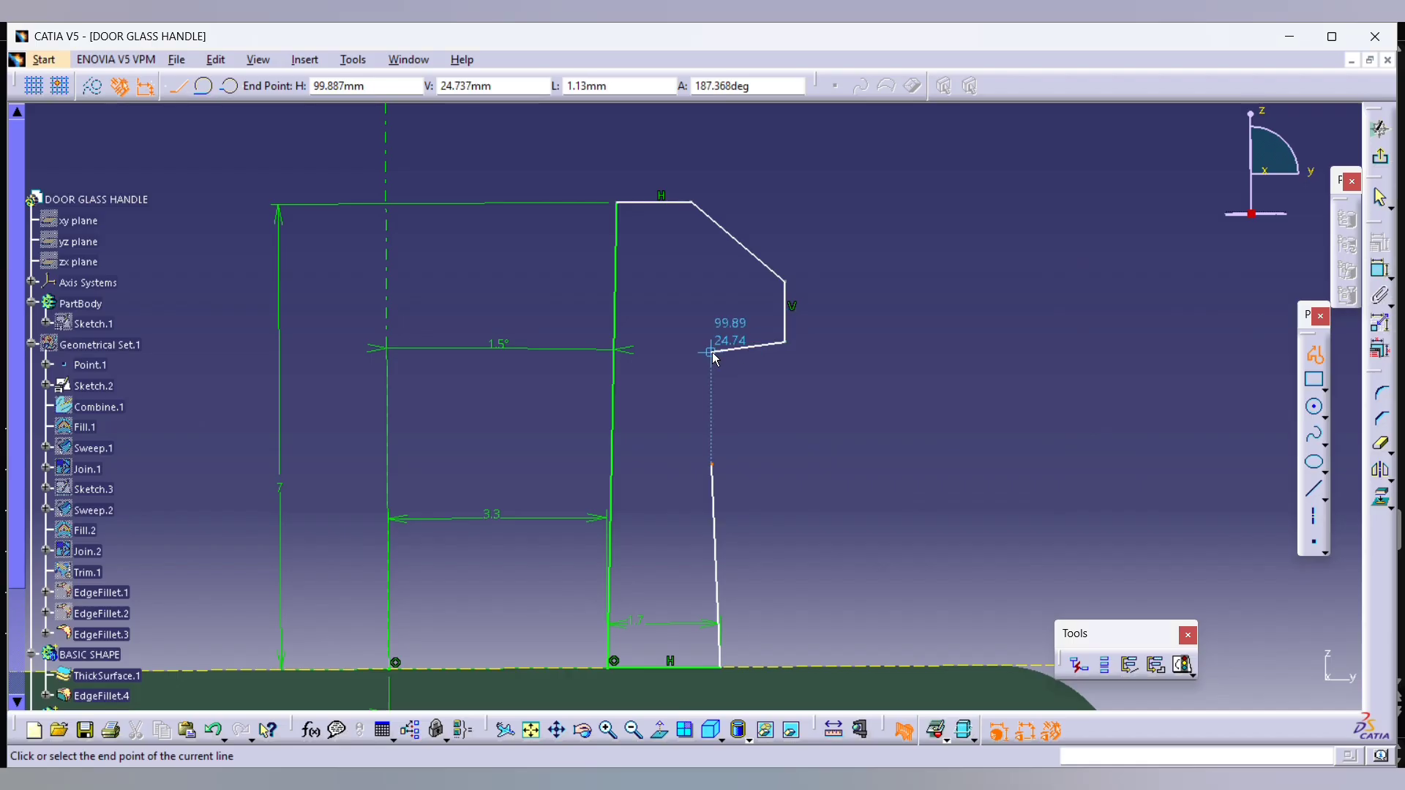
{"action": "left_click", "coordinate": [708, 356]}
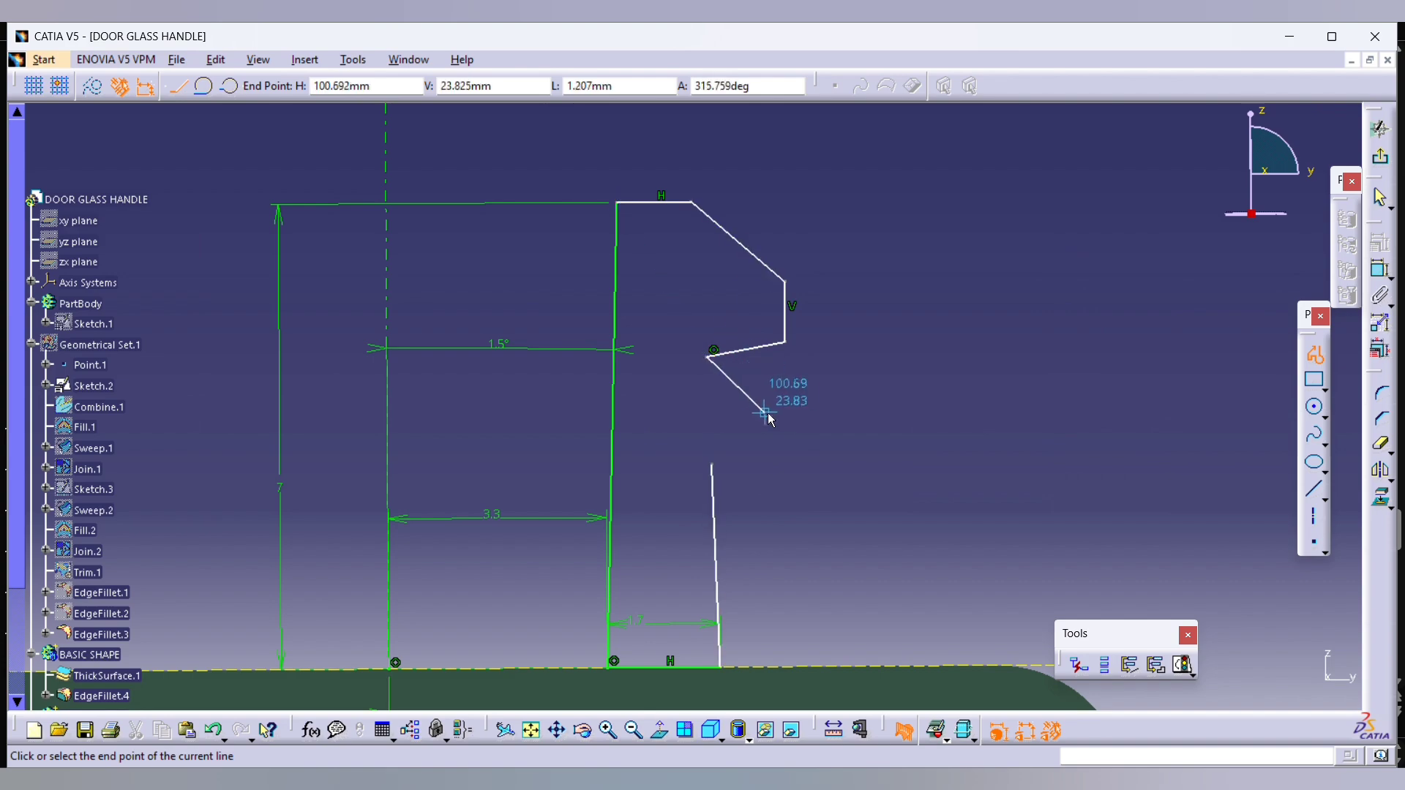
{"action": "key", "text": "Escape"}
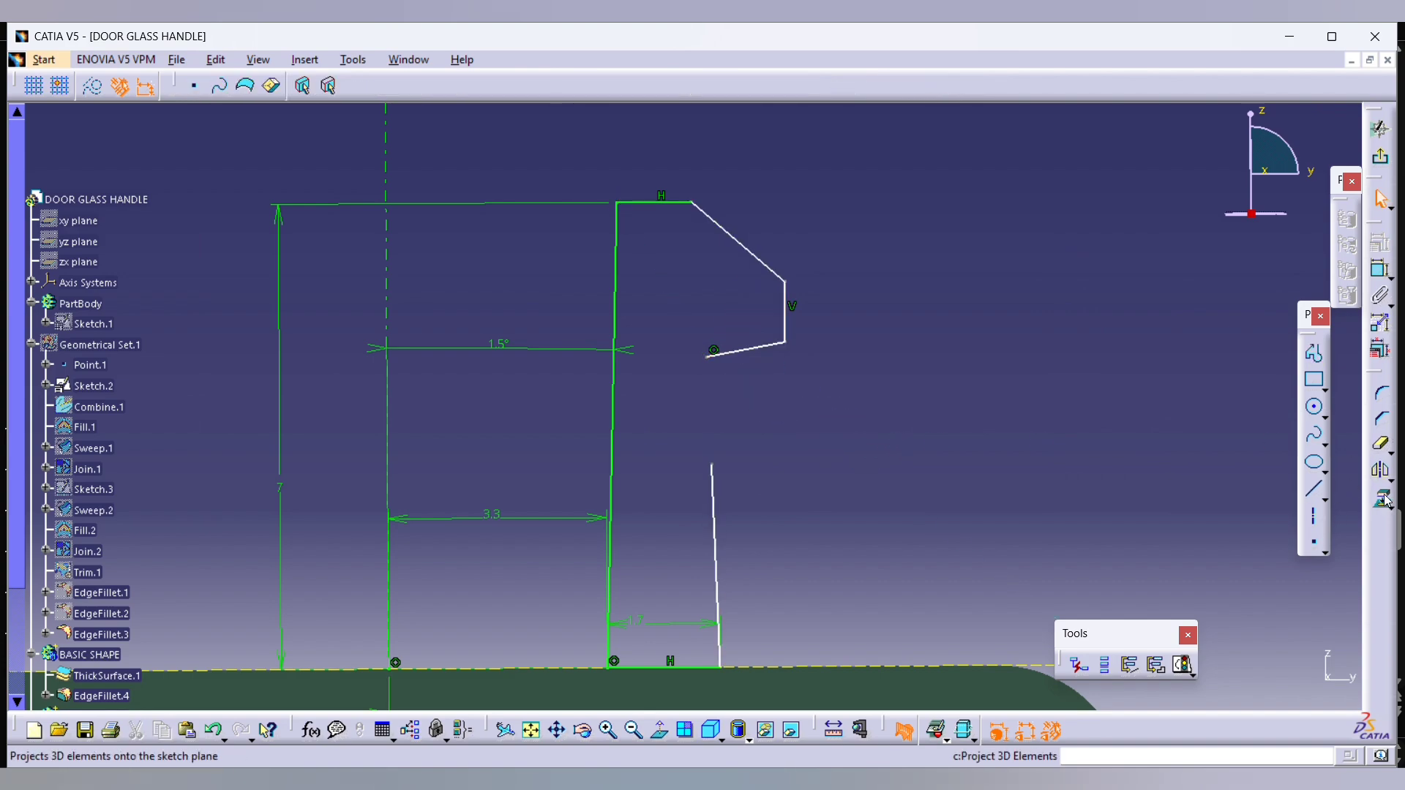
Step: Trim the outer line and the snap head's return line to meet at a corner
{"action": "left_click", "coordinate": [1388, 449]}
{"action": "left_click", "coordinate": [716, 495]}
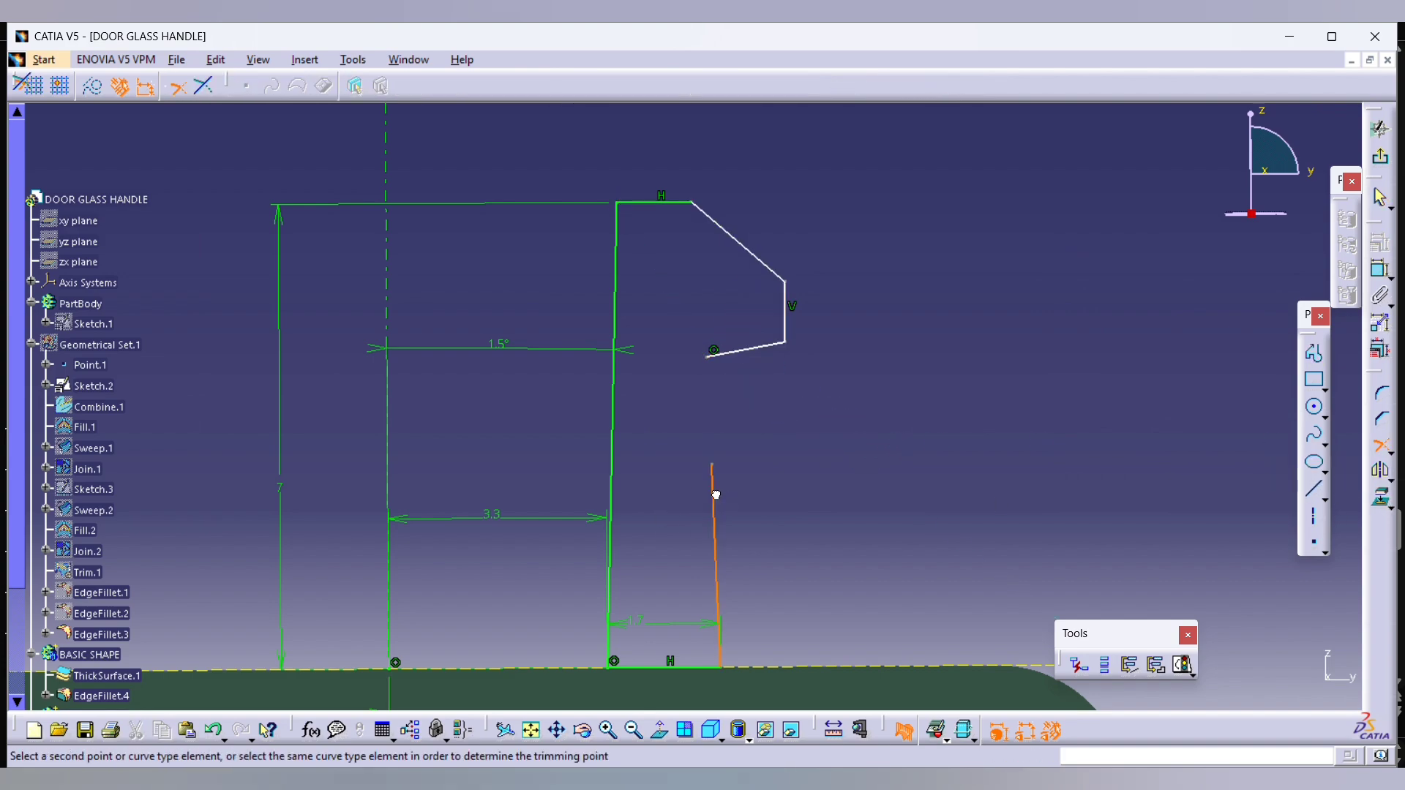
{"action": "left_click", "coordinate": [735, 354]}
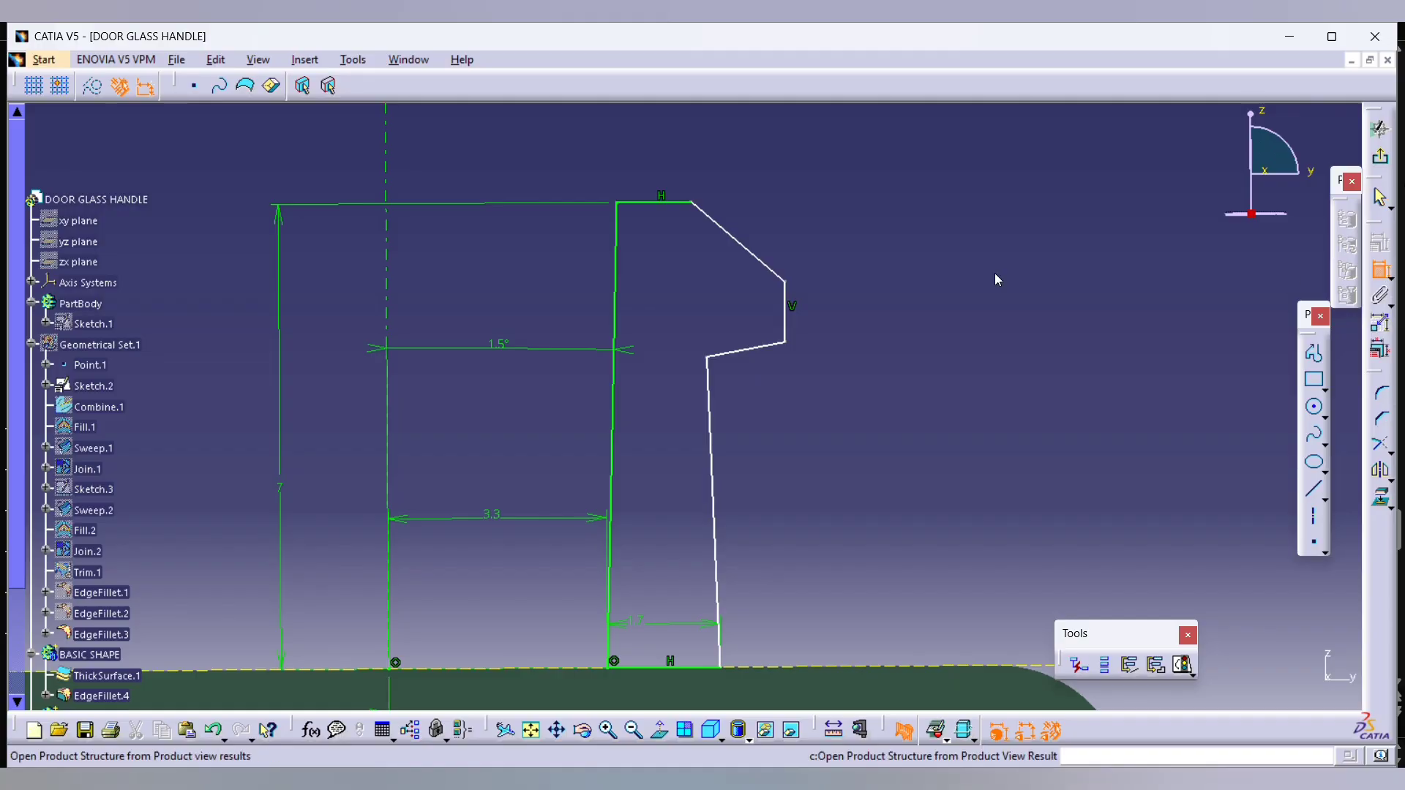
Step: Dimension the snap head's top horizontal line to 1 mm, as on the roller guider slide
{"action": "key", "text": "alt+Tab"}
{"action": "key", "text": "alt+Tab"}
{"action": "left_click", "coordinate": [661, 203]}
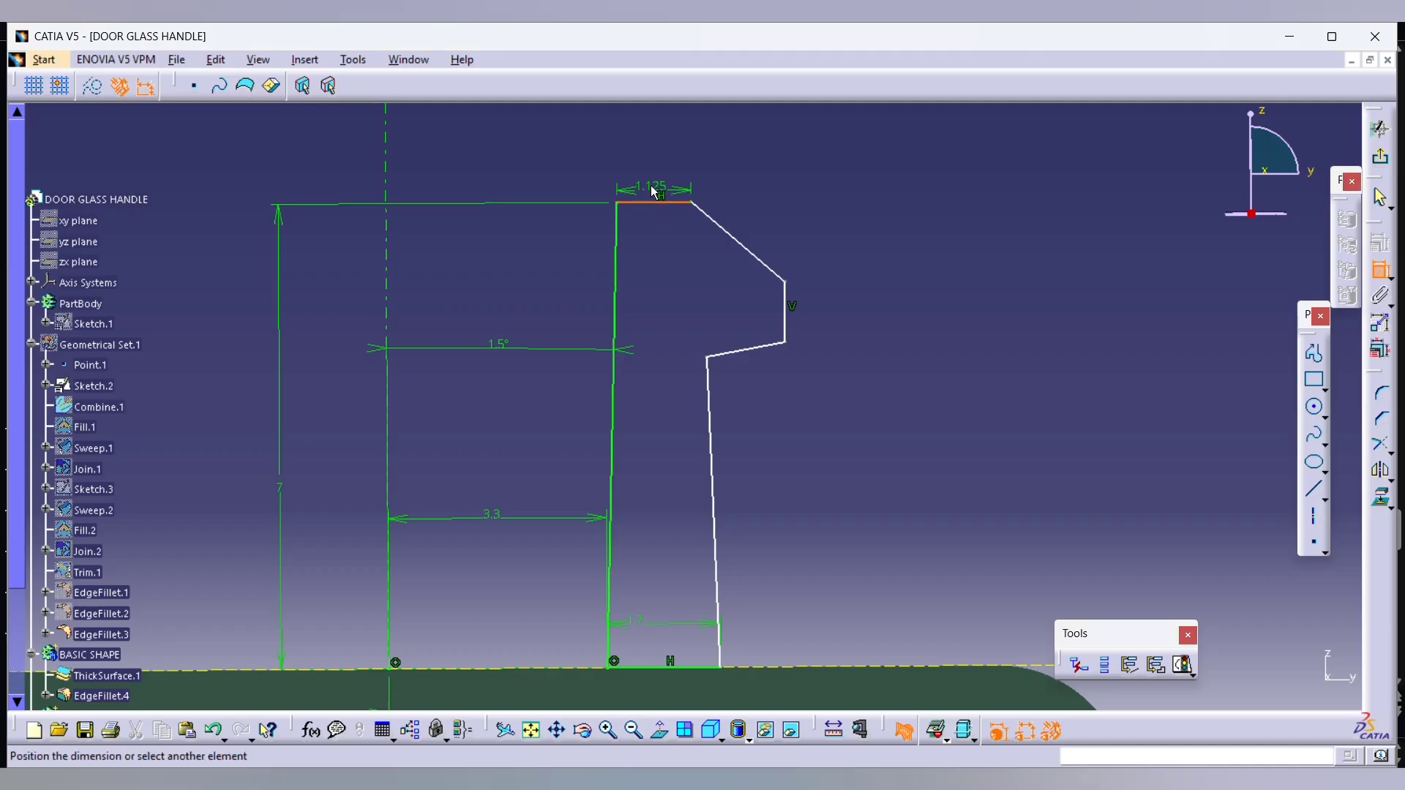
{"action": "left_click", "coordinate": [650, 164]}
{"action": "double_click", "coordinate": [649, 162]}
{"action": "type", "text": "1"}
{"action": "key", "text": "Return"}
Step: Dimension the snap head's outer vertical edge 2 mm from the inner line's upper endpoint, following the slide
{"action": "key", "text": "alt+Tab"}
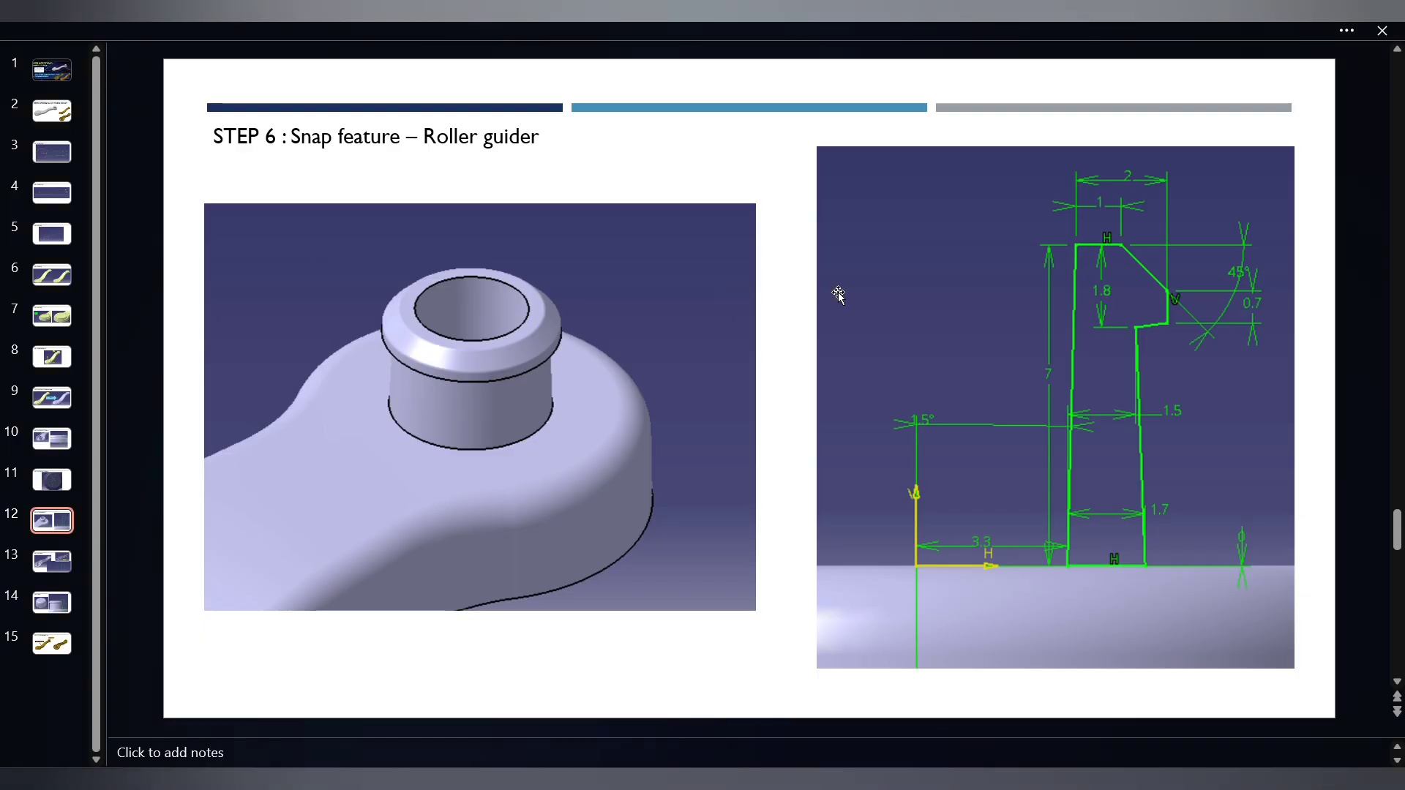
{"action": "key", "text": "alt+Tab"}
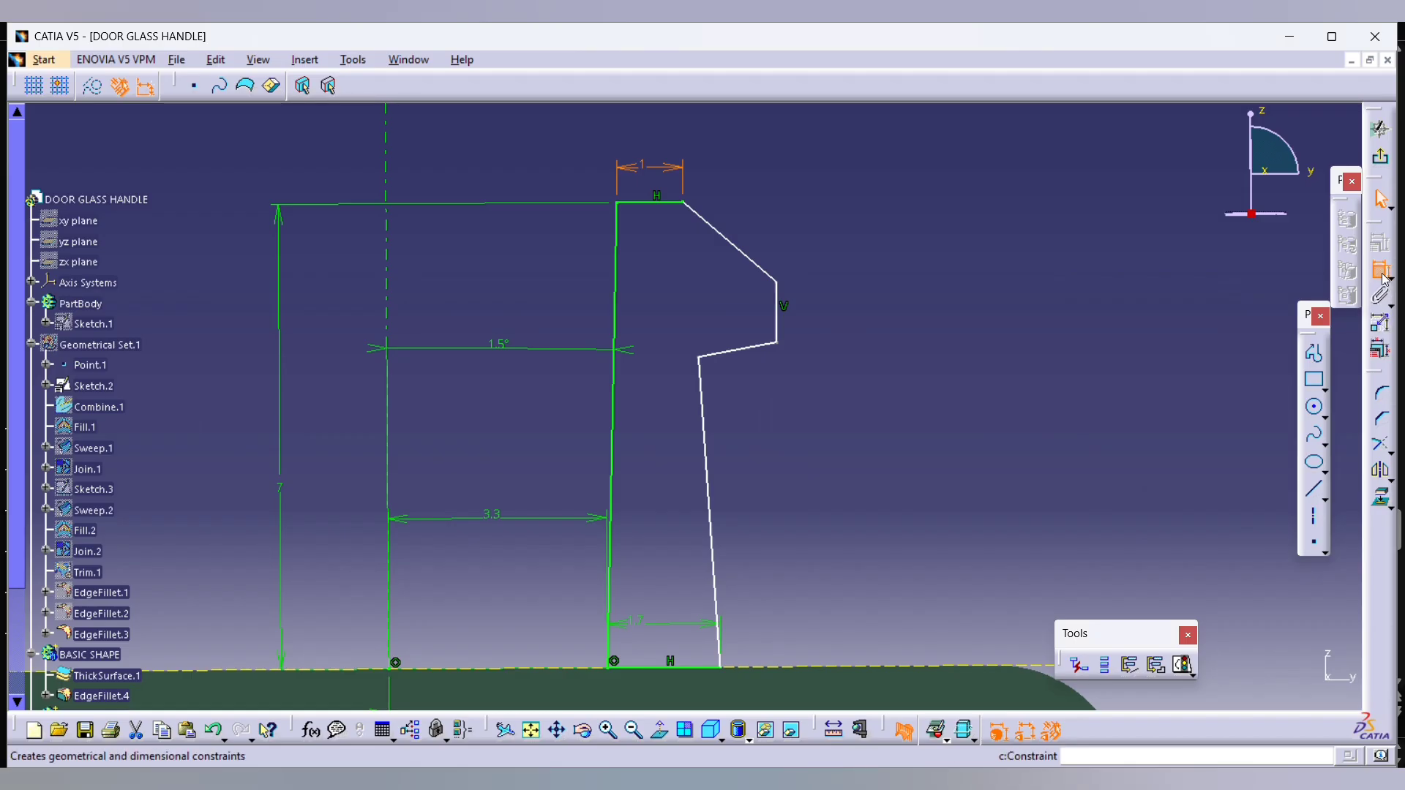
{"action": "left_click", "coordinate": [1380, 271]}
{"action": "left_click", "coordinate": [778, 316]}
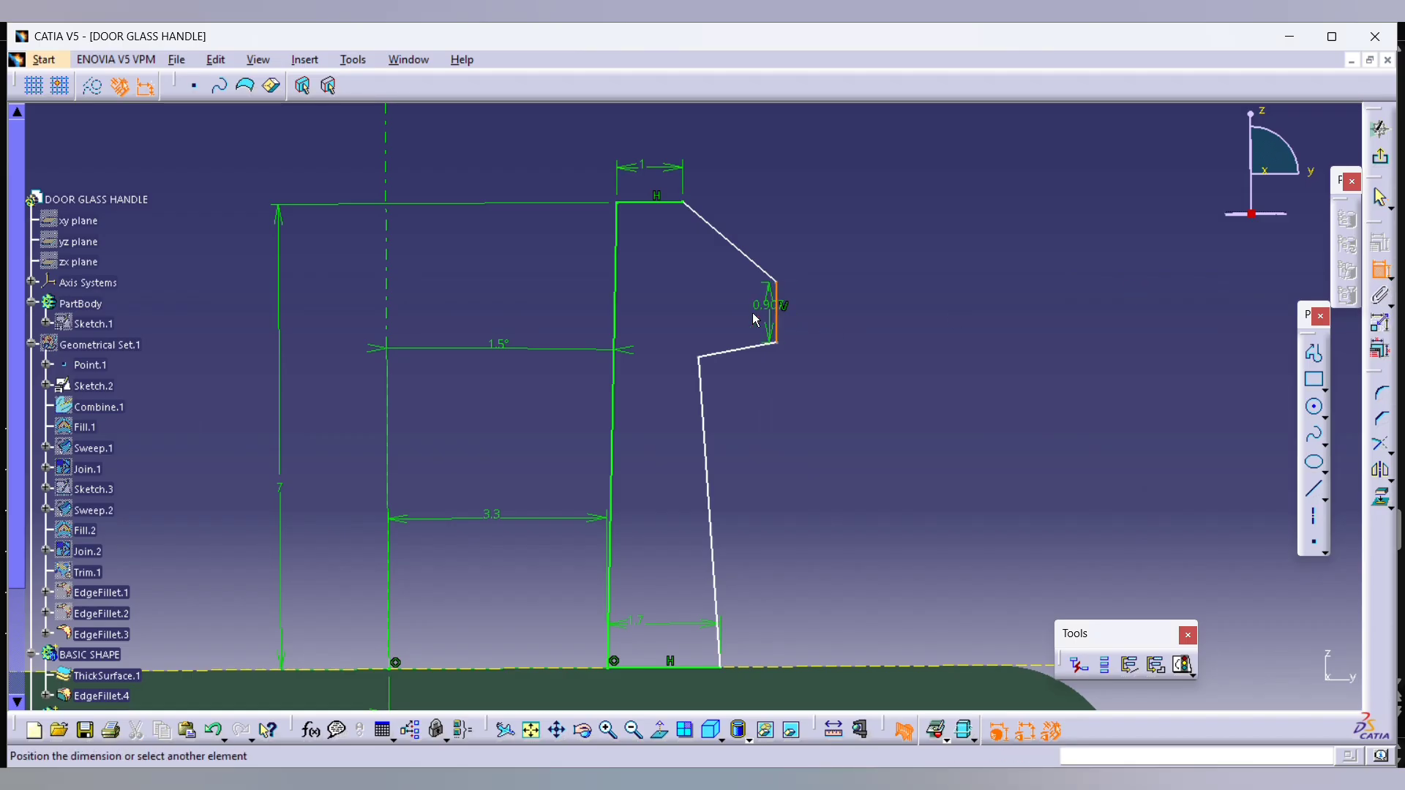
{"action": "left_click", "coordinate": [621, 206]}
{"action": "middle_click_drag", "start_coordinate": [682, 118], "coordinate": [690, 232]}
{"action": "left_click", "coordinate": [690, 225]}
{"action": "double_click", "coordinate": [690, 224]}
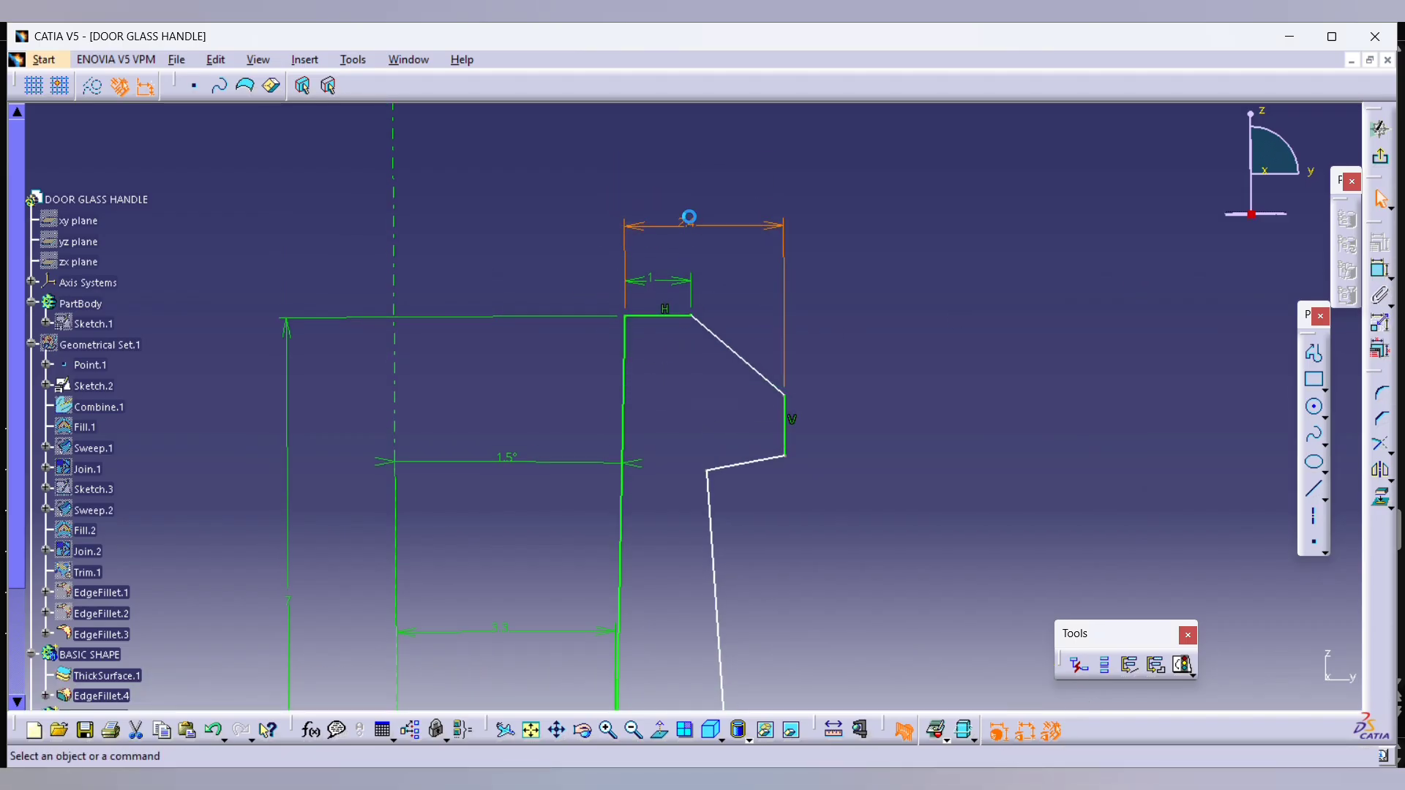
{"action": "type", "text": "2"}
{"action": "key", "text": "Return"}
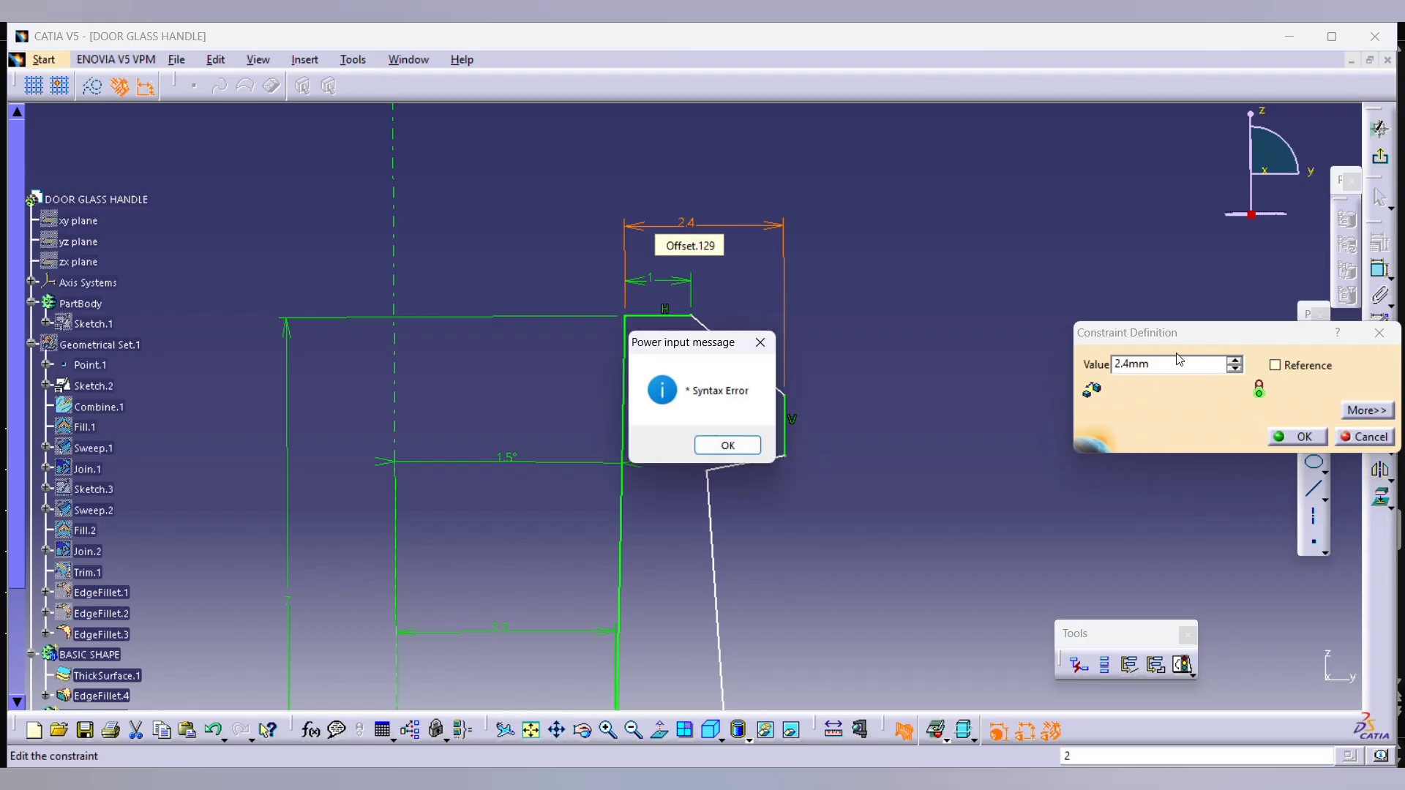
{"action": "left_click", "coordinate": [727, 445]}
{"action": "type", "text": "2"}
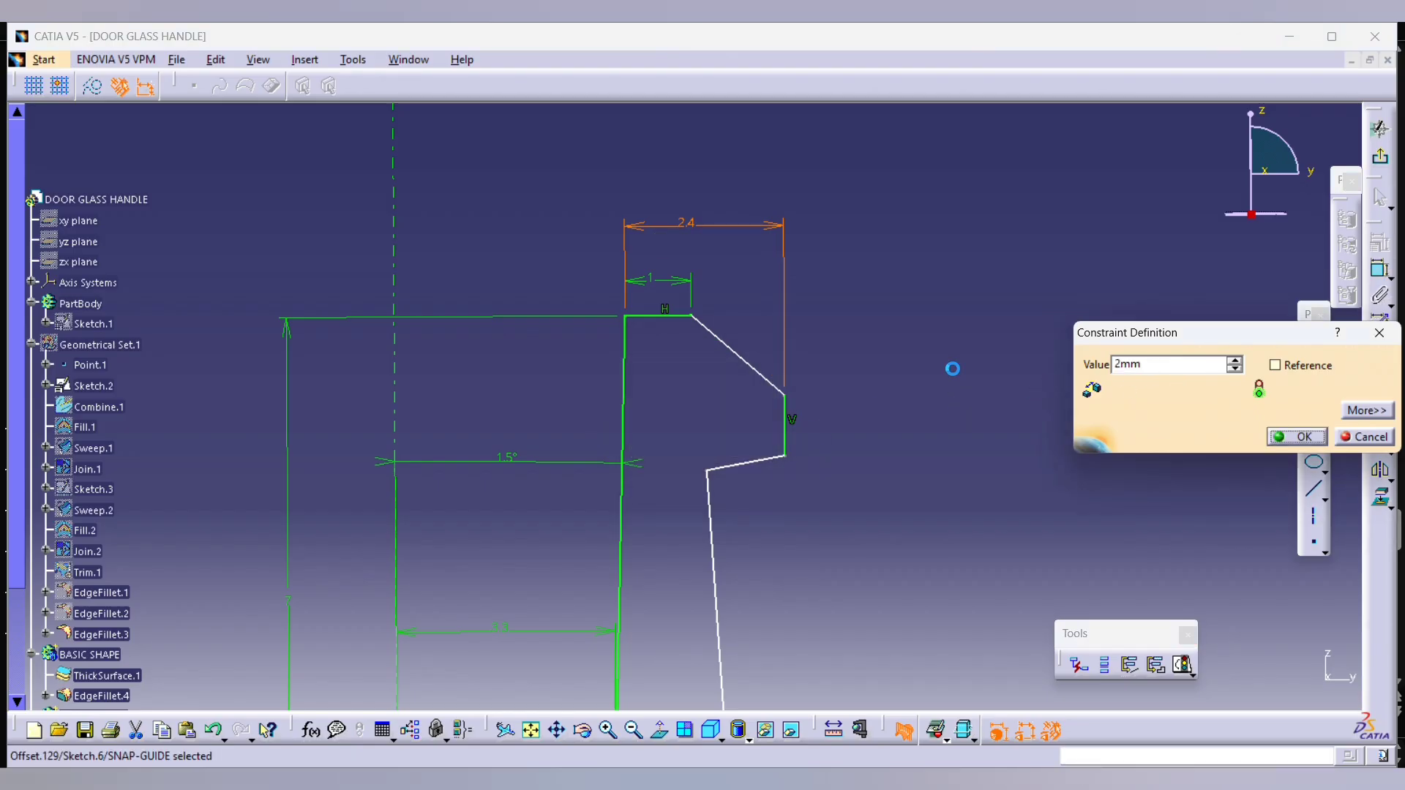
{"action": "key", "text": "Return"}
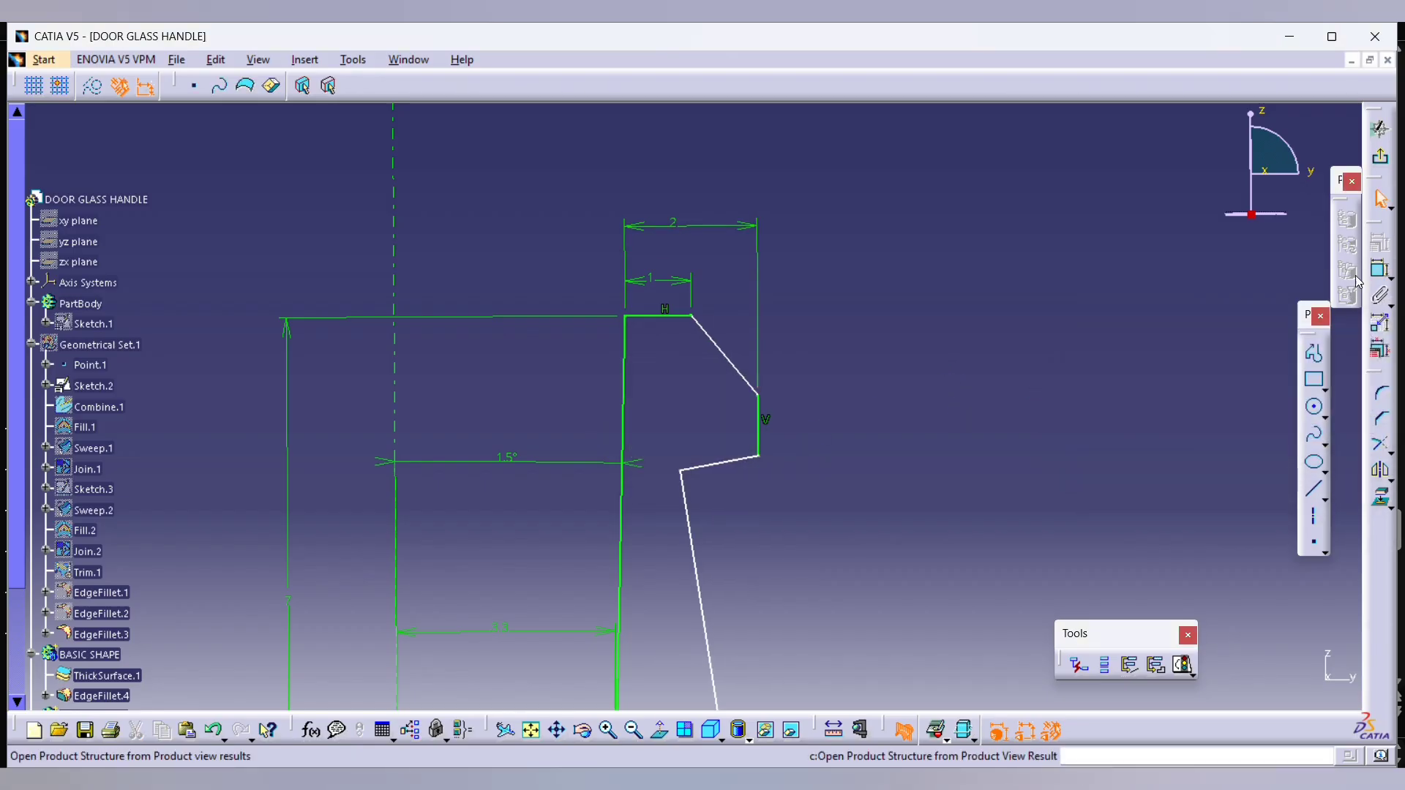
Step: Constrain the snap head's sloping line at 45° to its top horizontal line
{"action": "left_click", "coordinate": [731, 364]}
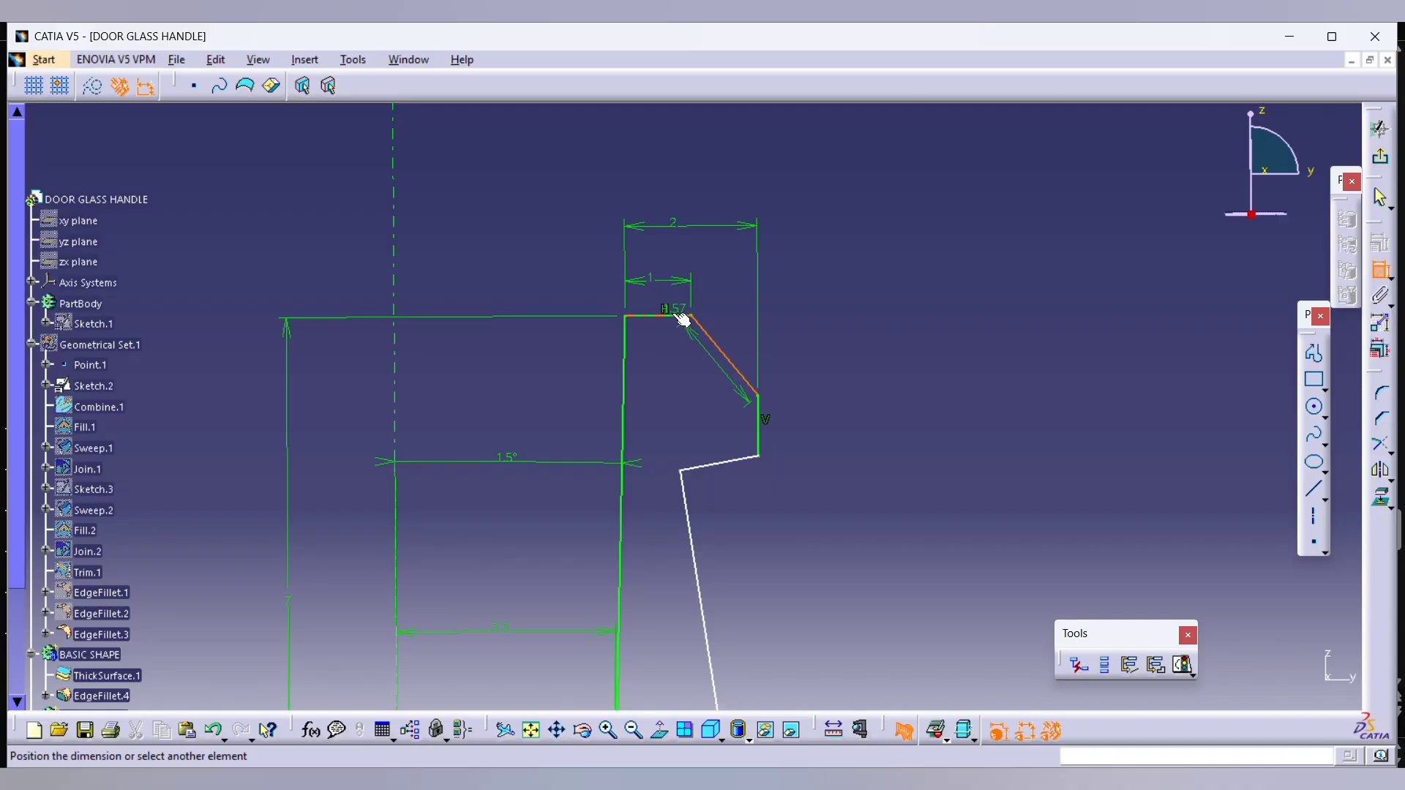
{"action": "left_click", "coordinate": [800, 361]}
{"action": "key", "text": "alt+Tab"}
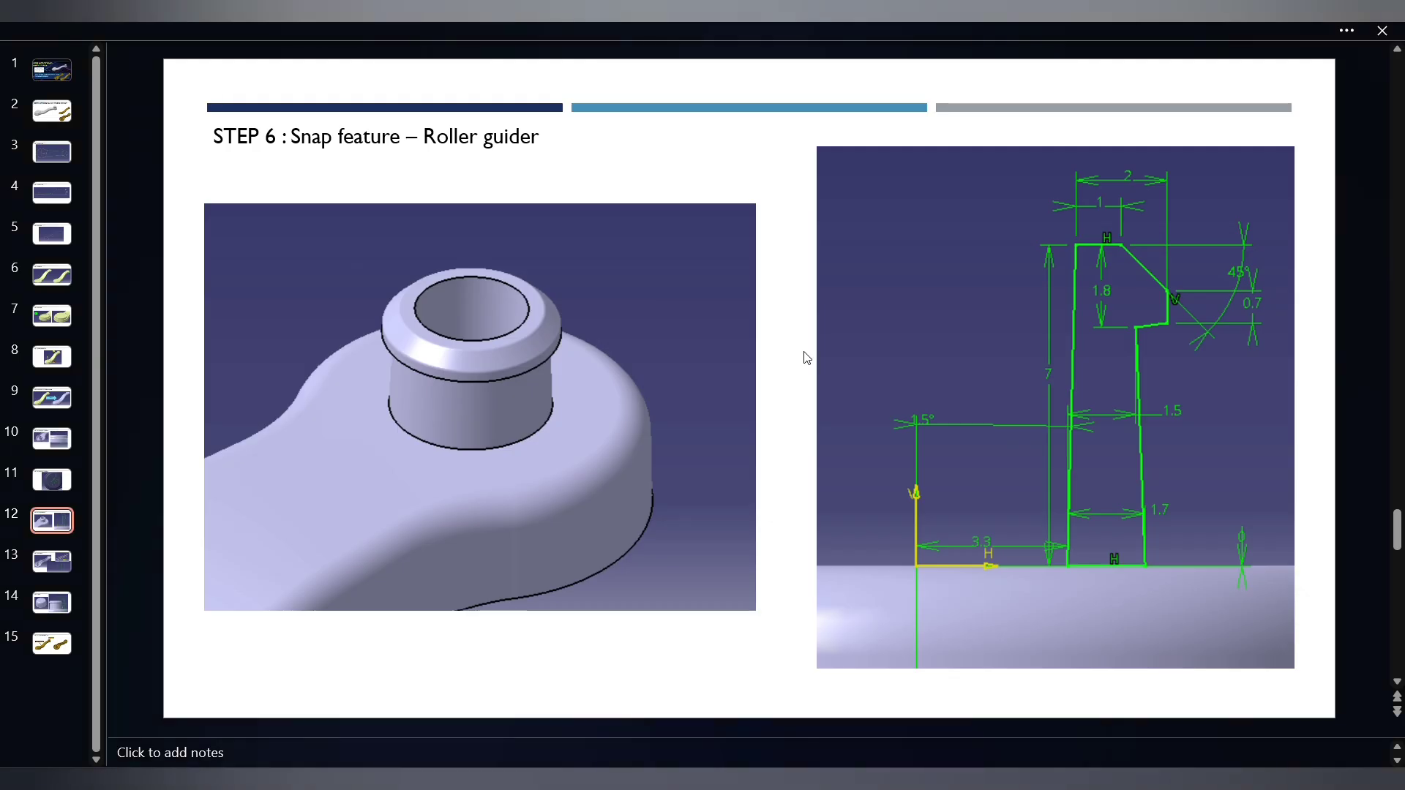
{"action": "key", "text": "alt+Tab"}
{"action": "double_click", "coordinate": [813, 366]}
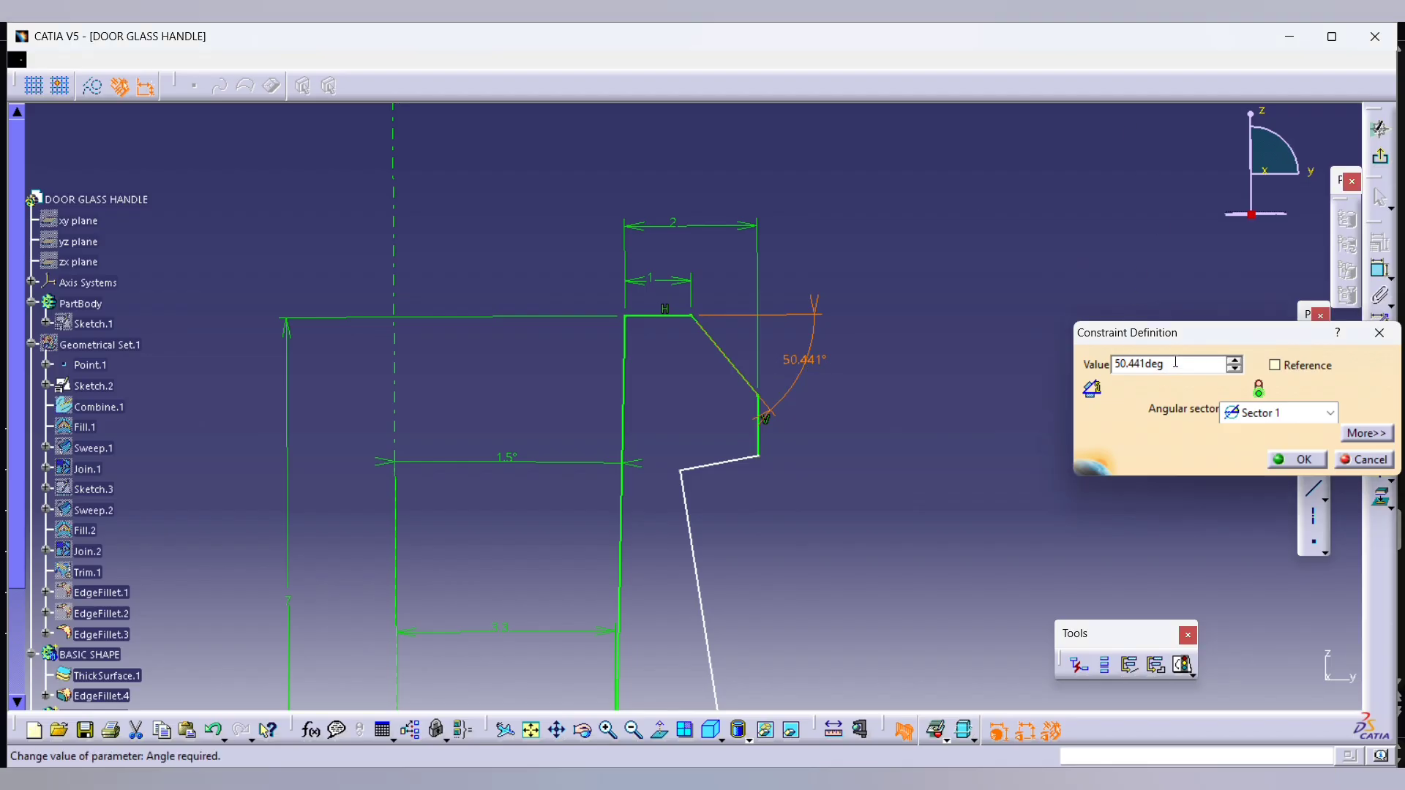
{"action": "left_click_drag", "start_coordinate": [1176, 365], "coordinate": [1032, 364]}
{"action": "type", "text": "45"}
{"action": "key", "text": "Return"}
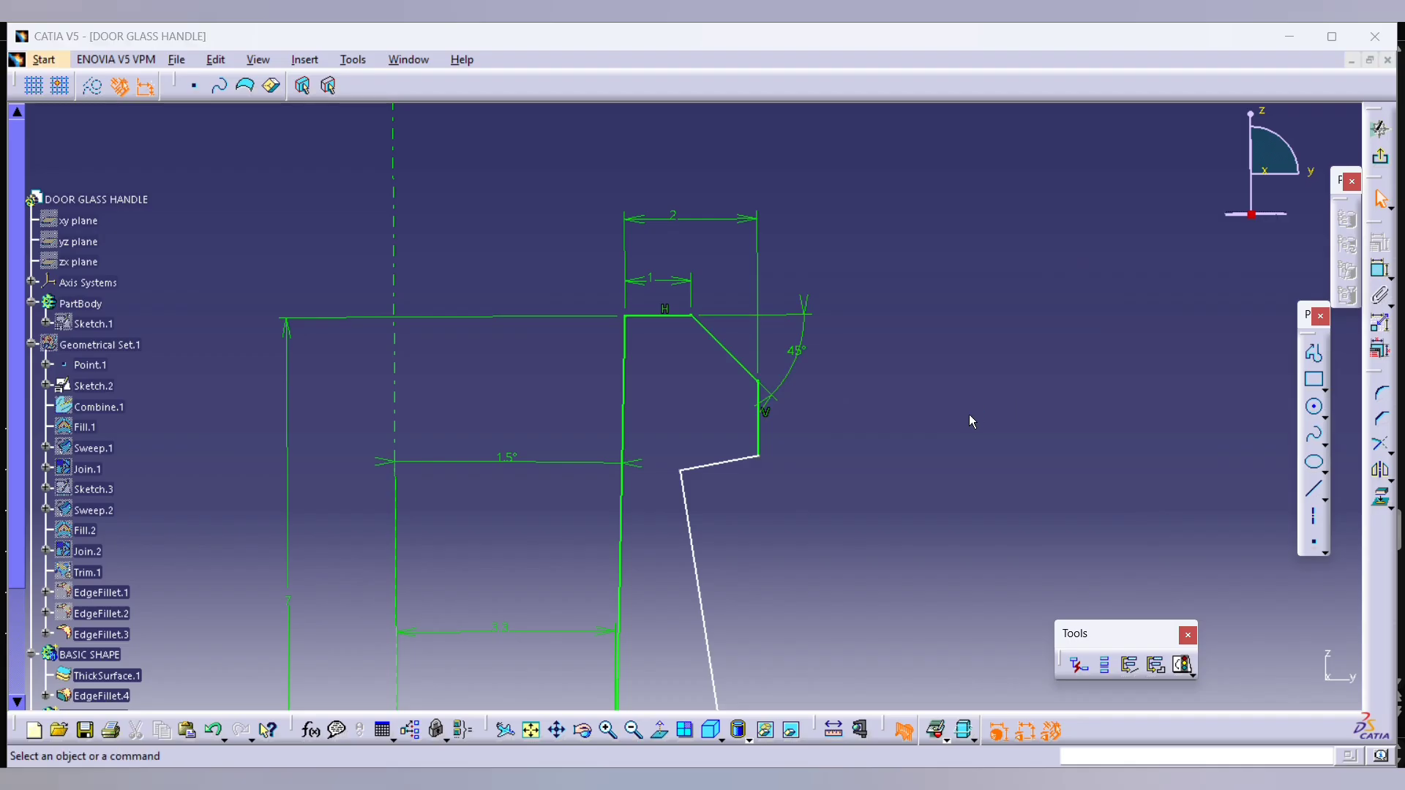
Step: Check the slide and set the length of the snap head's outer vertical edge to 0.7 mm
{"action": "key", "text": "alt+Tab"}
{"action": "key", "text": "alt+Tab"}
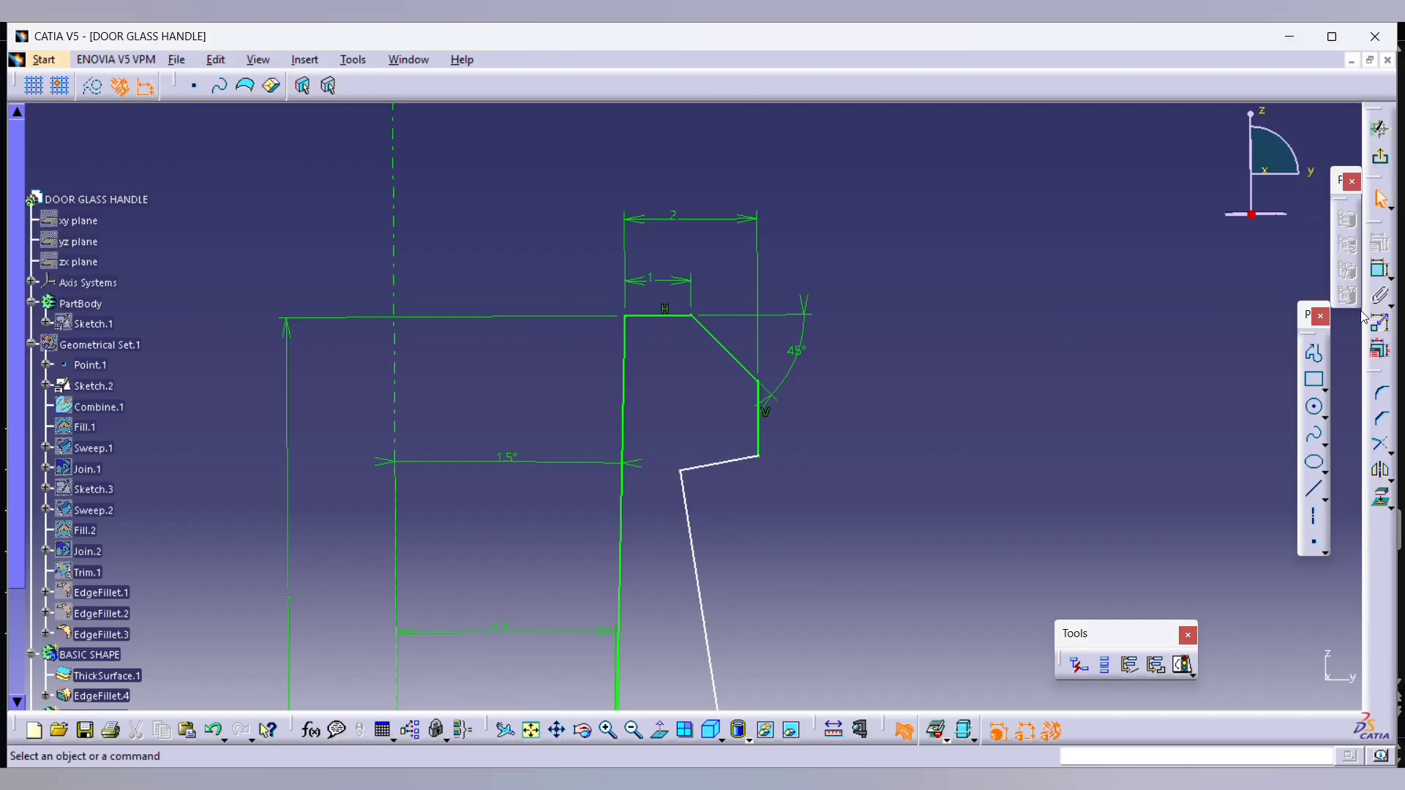
{"action": "left_click", "coordinate": [761, 420]}
{"action": "left_click", "coordinate": [818, 421]}
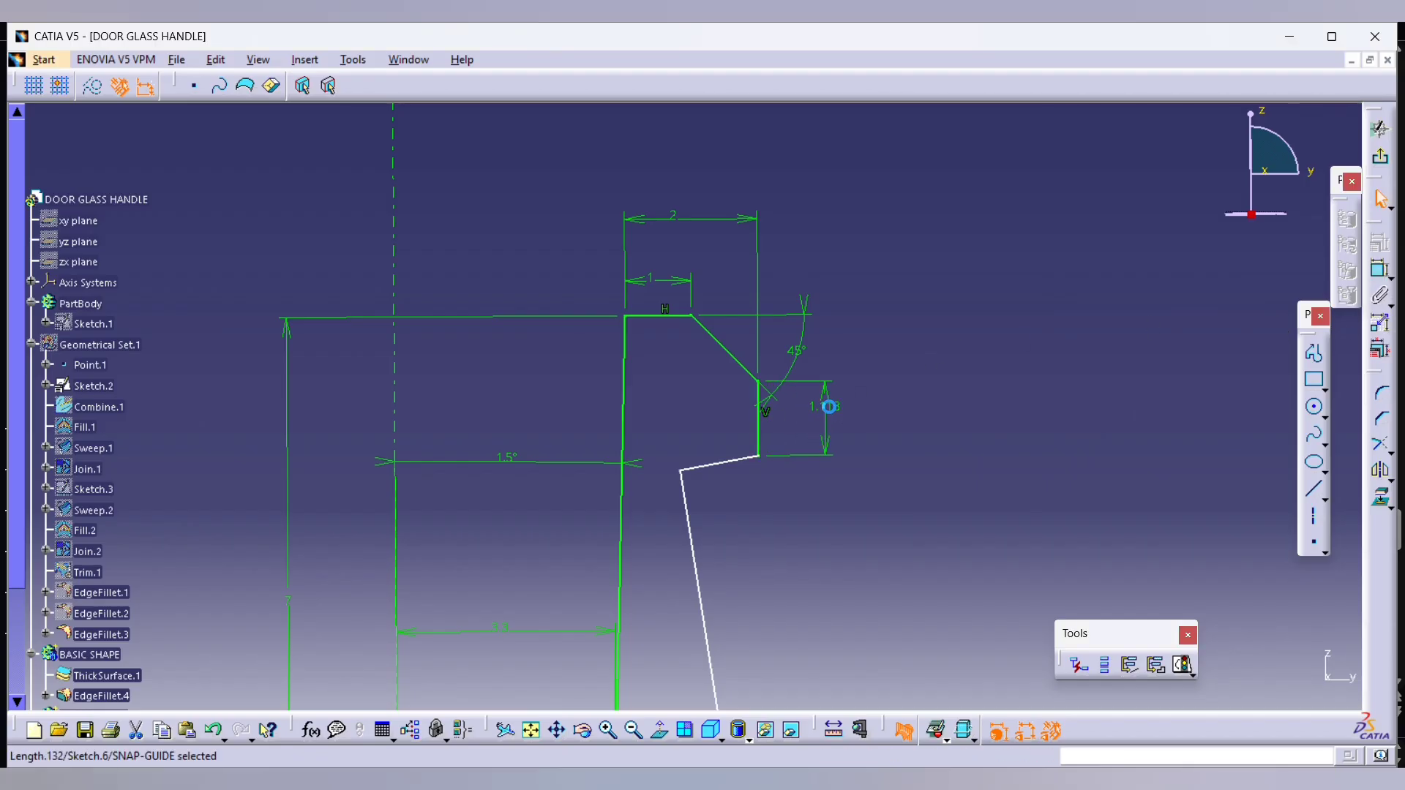
{"action": "double_click", "coordinate": [823, 405]}
{"action": "type", "text": "0.7"}
{"action": "key", "text": "Return"}
Step: Dimension the neck's upper corner at a horizontal distance of 1.5 mm from the inner line's lower endpoint, following the slide
{"action": "key", "text": "alt+Tab"}
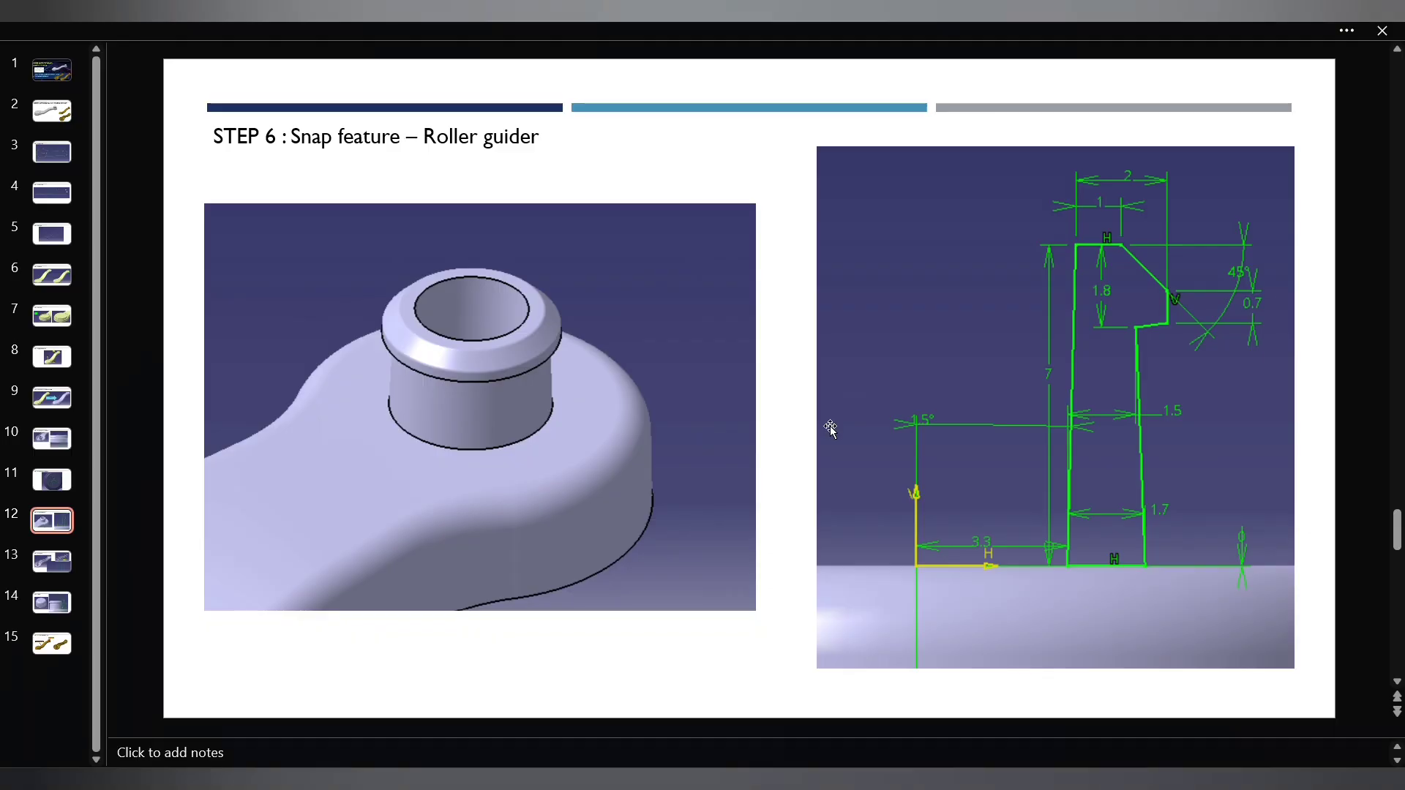
{"action": "key", "text": "alt+Tab"}
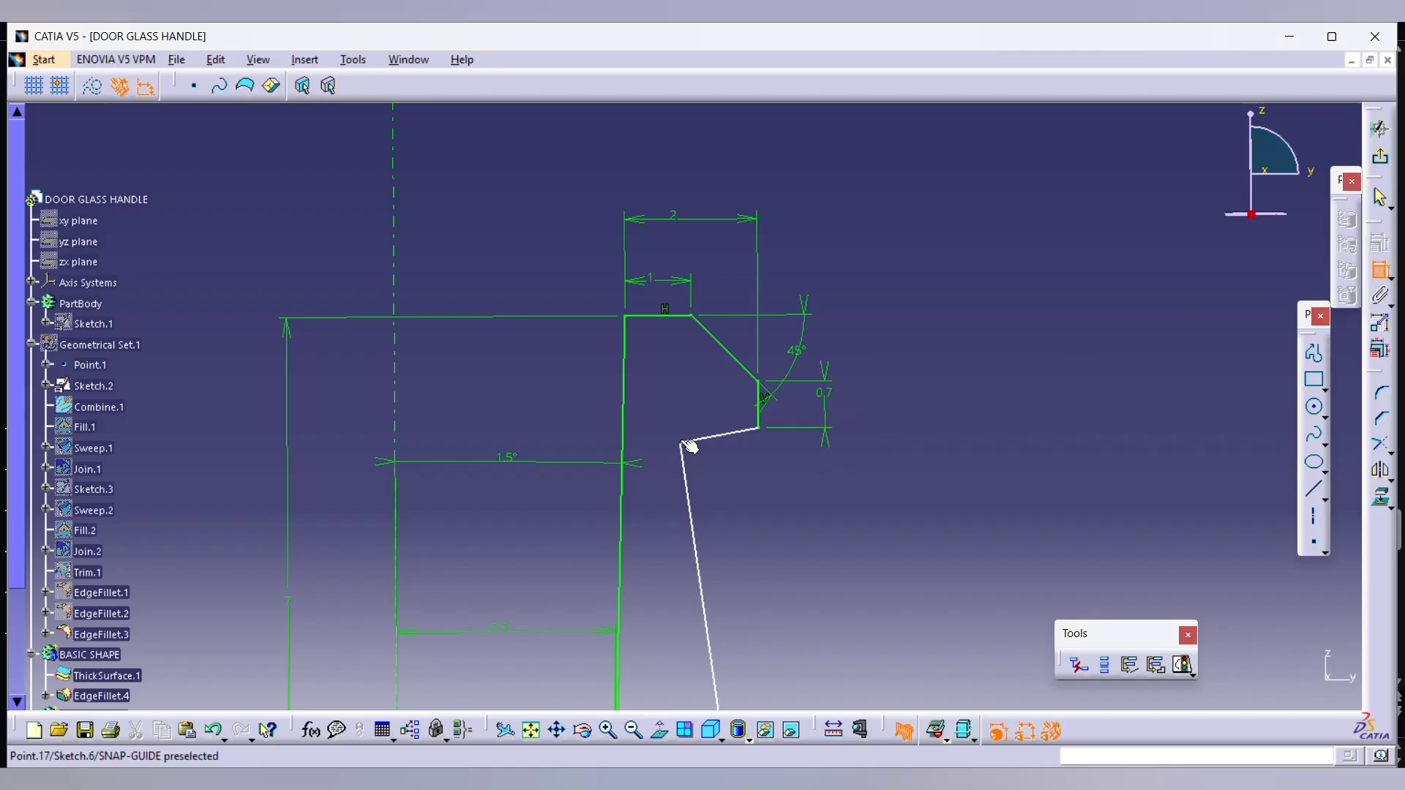
{"action": "middle_click_drag", "start_coordinate": [632, 471], "coordinate": [636, 612]}
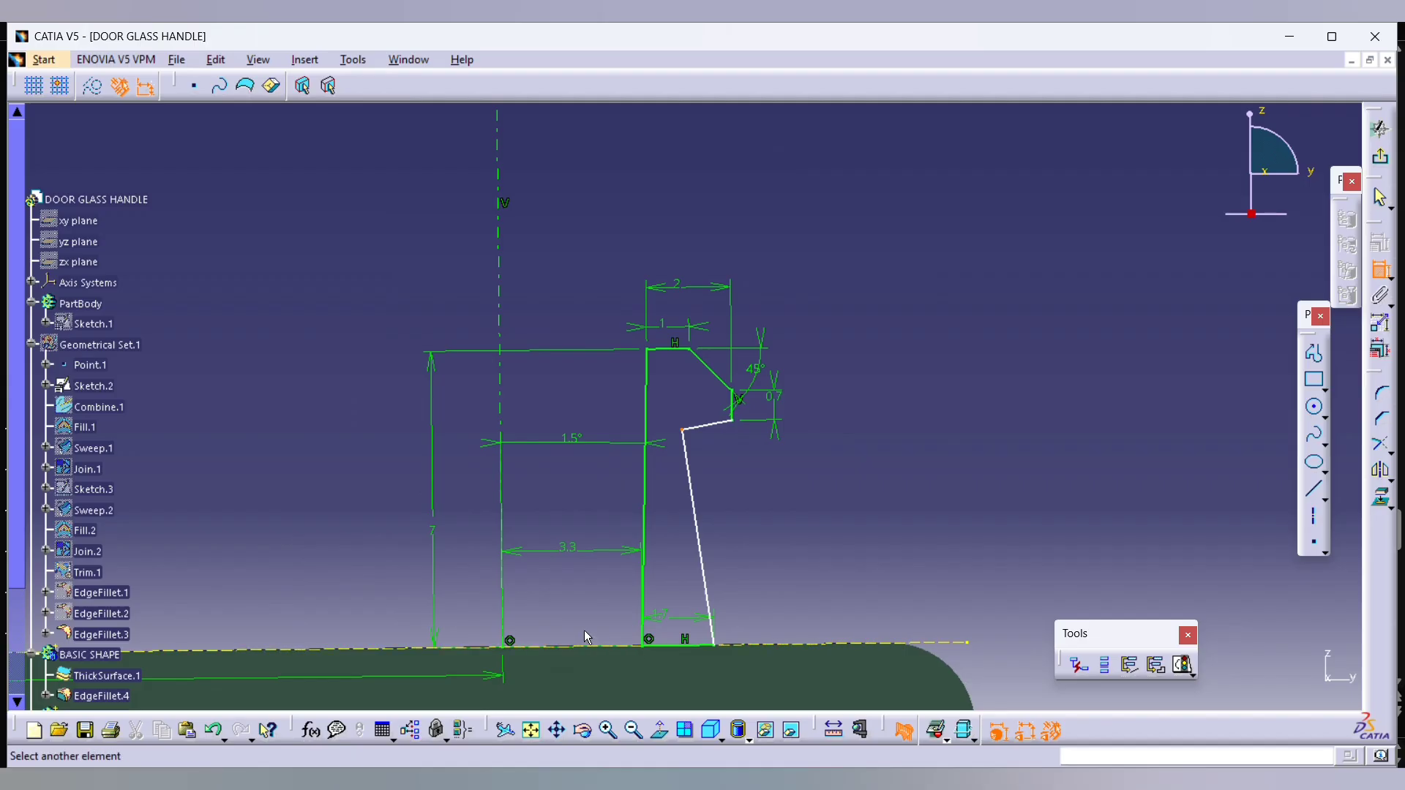
{"action": "left_click", "coordinate": [653, 655]}
{"action": "right_click", "coordinate": [679, 467]}
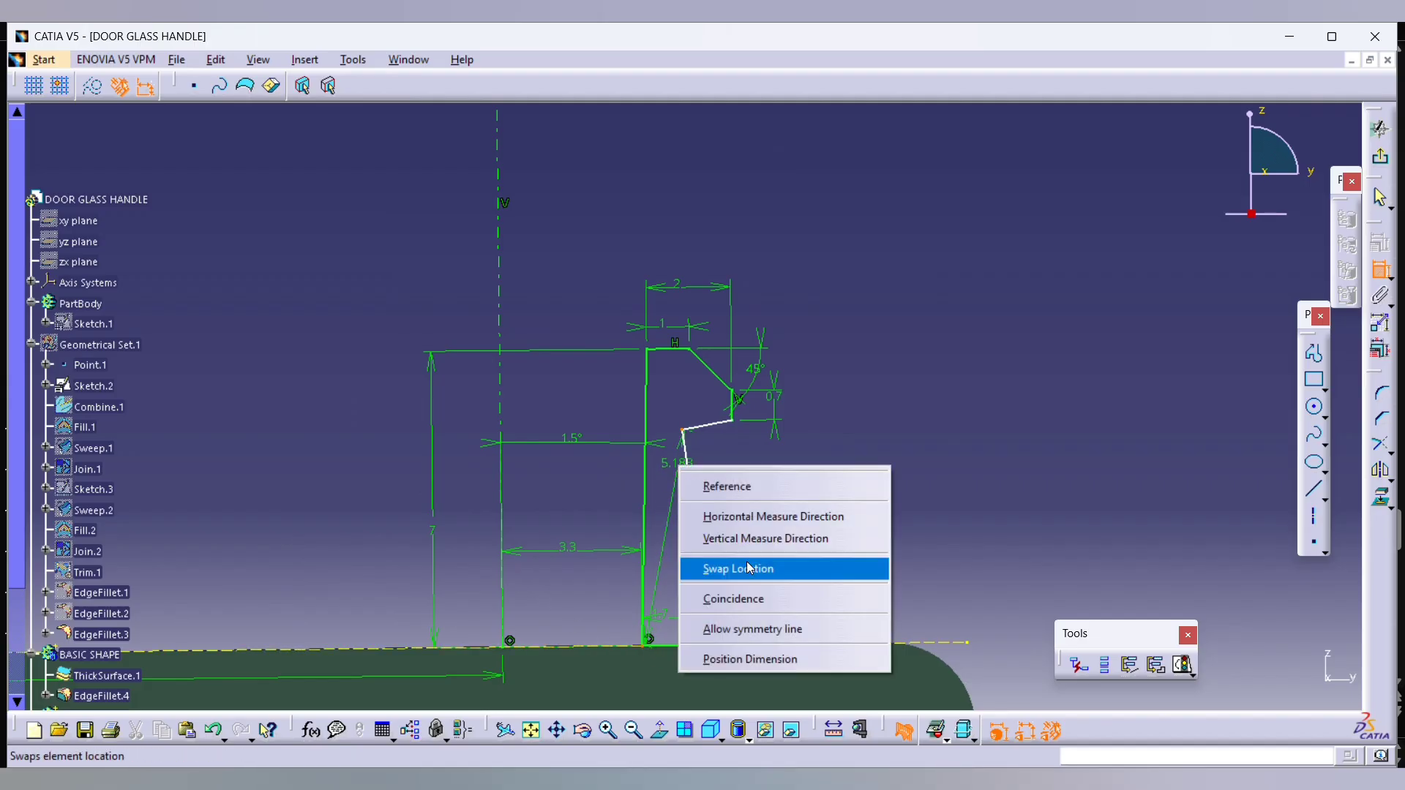
{"action": "left_click", "coordinate": [748, 518]}
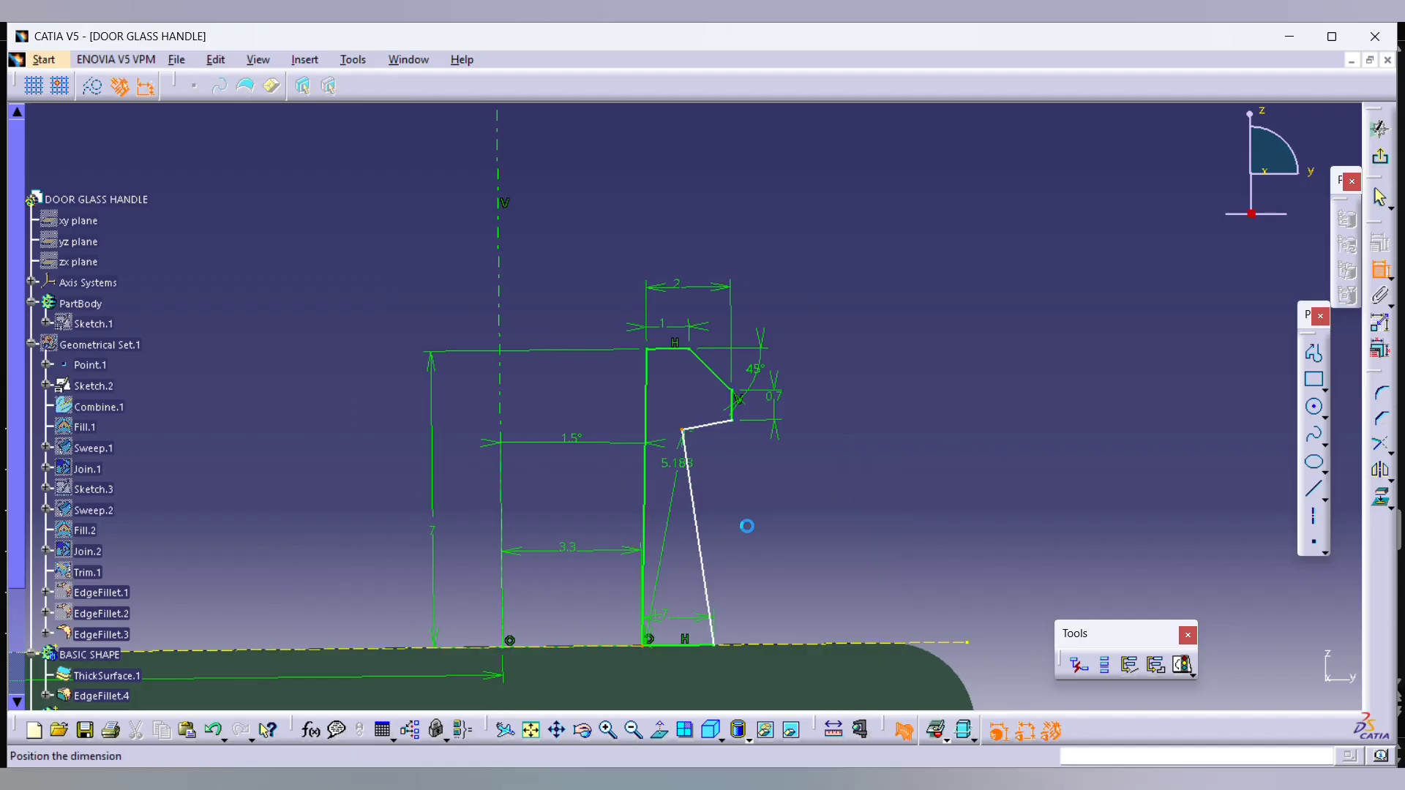
{"action": "left_click", "coordinate": [728, 464]}
{"action": "double_click", "coordinate": [732, 453]}
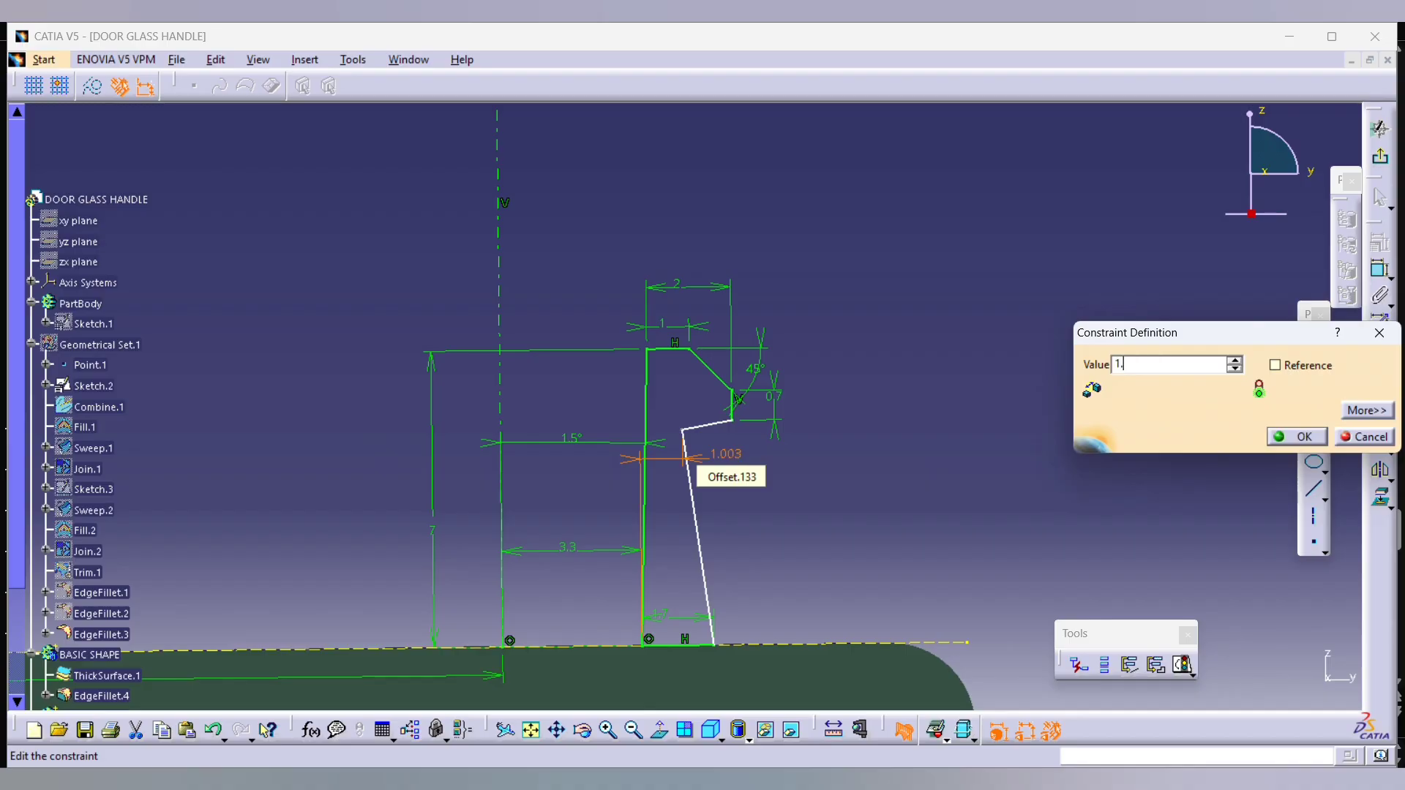
{"action": "key", "text": "alt+Tab"}
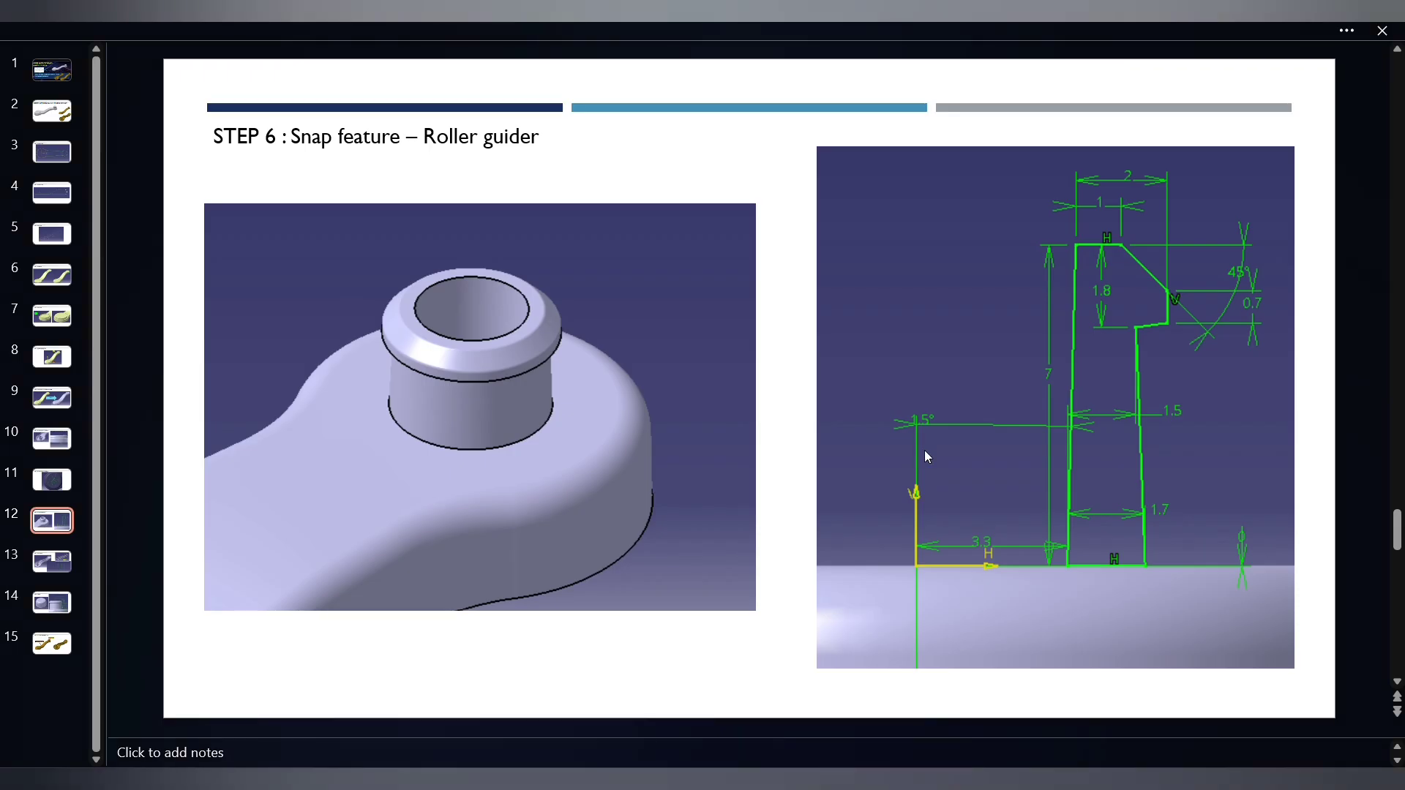
{"action": "key", "text": "alt+Tab"}
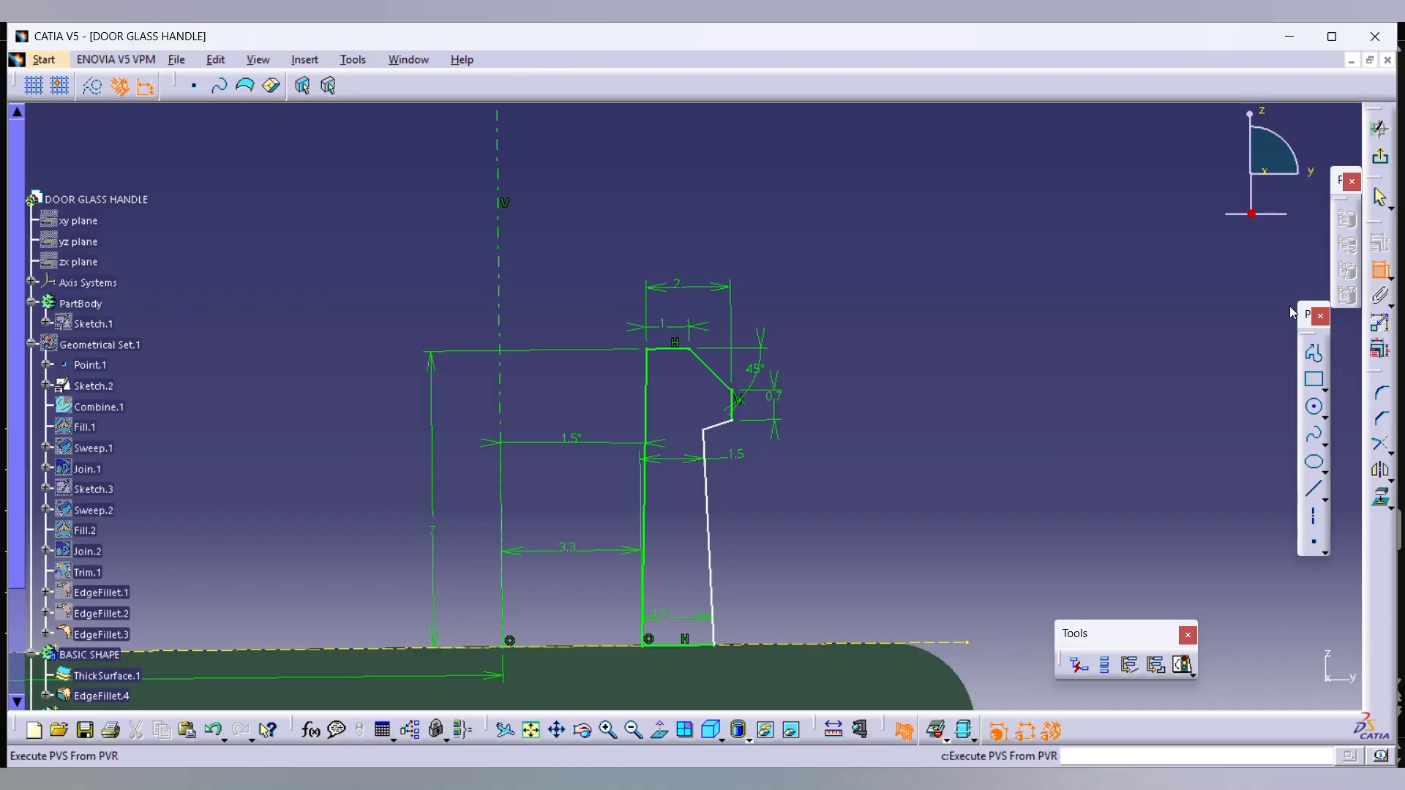
Step: Dimension the neck's upper corner 1.8 mm vertically below the snap head's top line, as on the slide
{"action": "key", "text": "alt+Tab"}
{"action": "key", "text": "alt+Tab"}
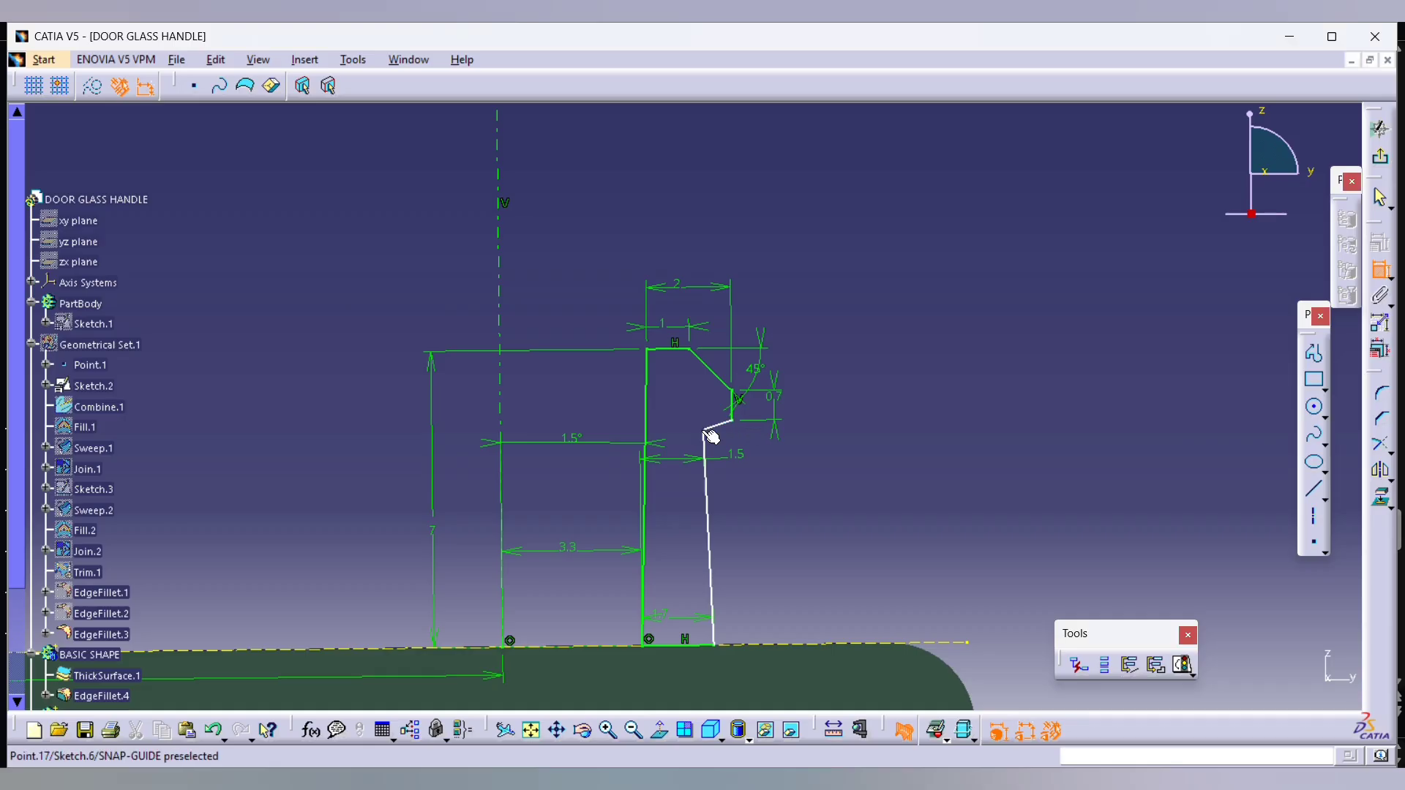
{"action": "left_click", "coordinate": [856, 395]}
{"action": "double_click", "coordinate": [854, 388]}
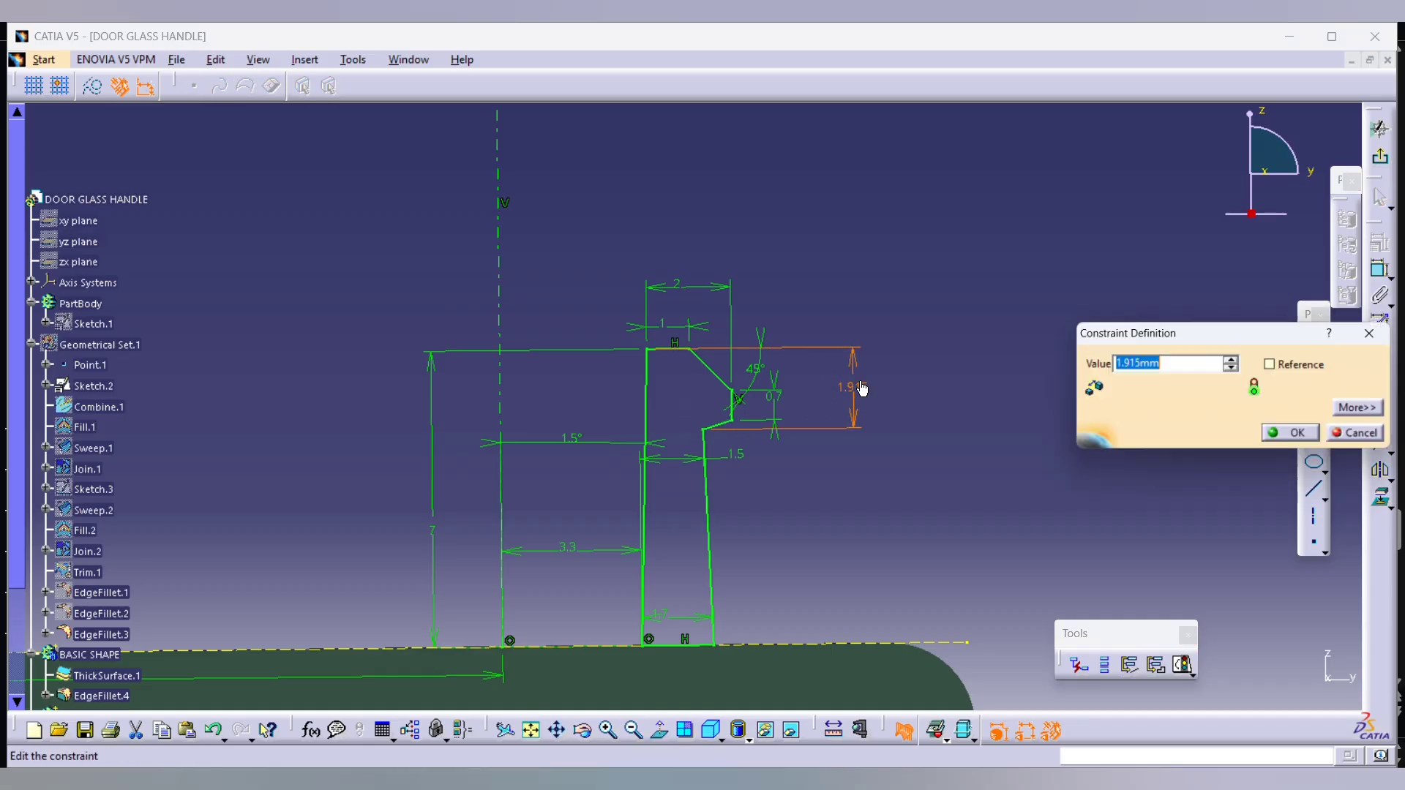
{"action": "type", "text": "1.8"}
{"action": "key", "text": "Return"}
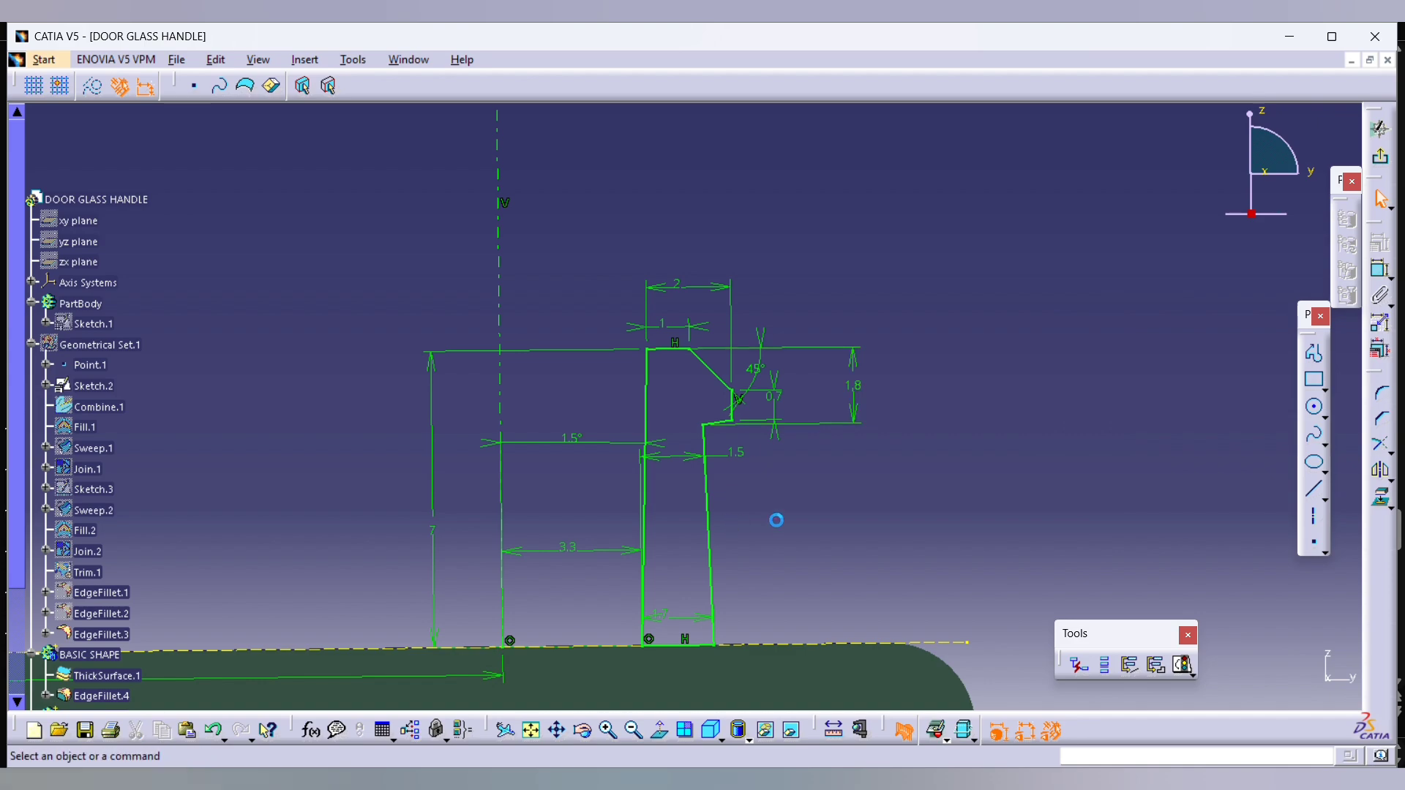
Step: Exit the sketch and revolve the snap guide profile 360° about its sketch axis with Shaft
{"action": "left_click", "coordinate": [1382, 163]}
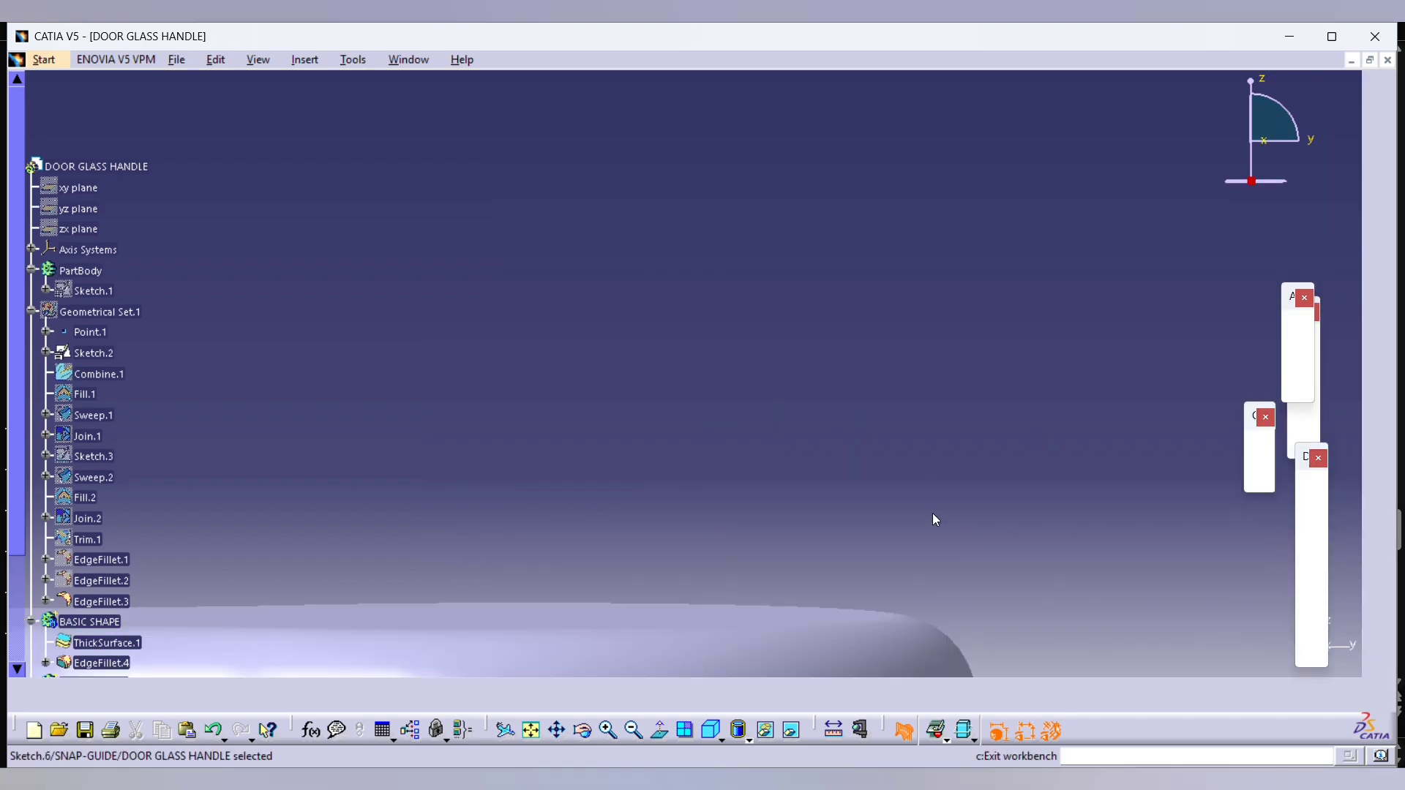
{"action": "mouse_move", "coordinate": [1035, 264]}
{"action": "middle_mouse_down"}
{"action": "mouse_move", "coordinate": [1067, 412]}
{"action": "mouse_move", "coordinate": [743, 270]}
{"action": "mouse_move", "coordinate": [853, 480]}
{"action": "mouse_move", "coordinate": [723, 483]}
{"action": "middle_mouse_up"}
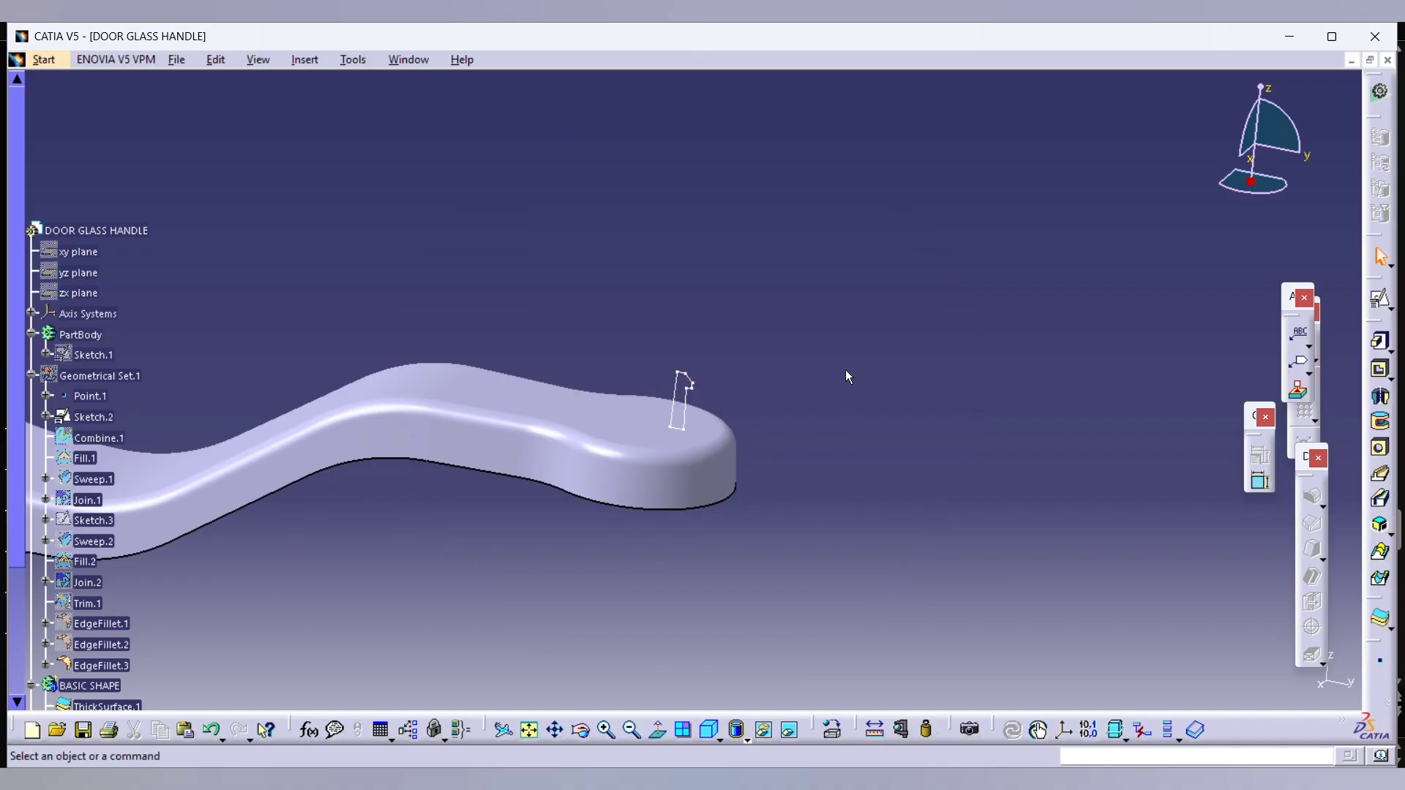
{"action": "middle_click_drag", "start_coordinate": [857, 386], "coordinate": [795, 383]}
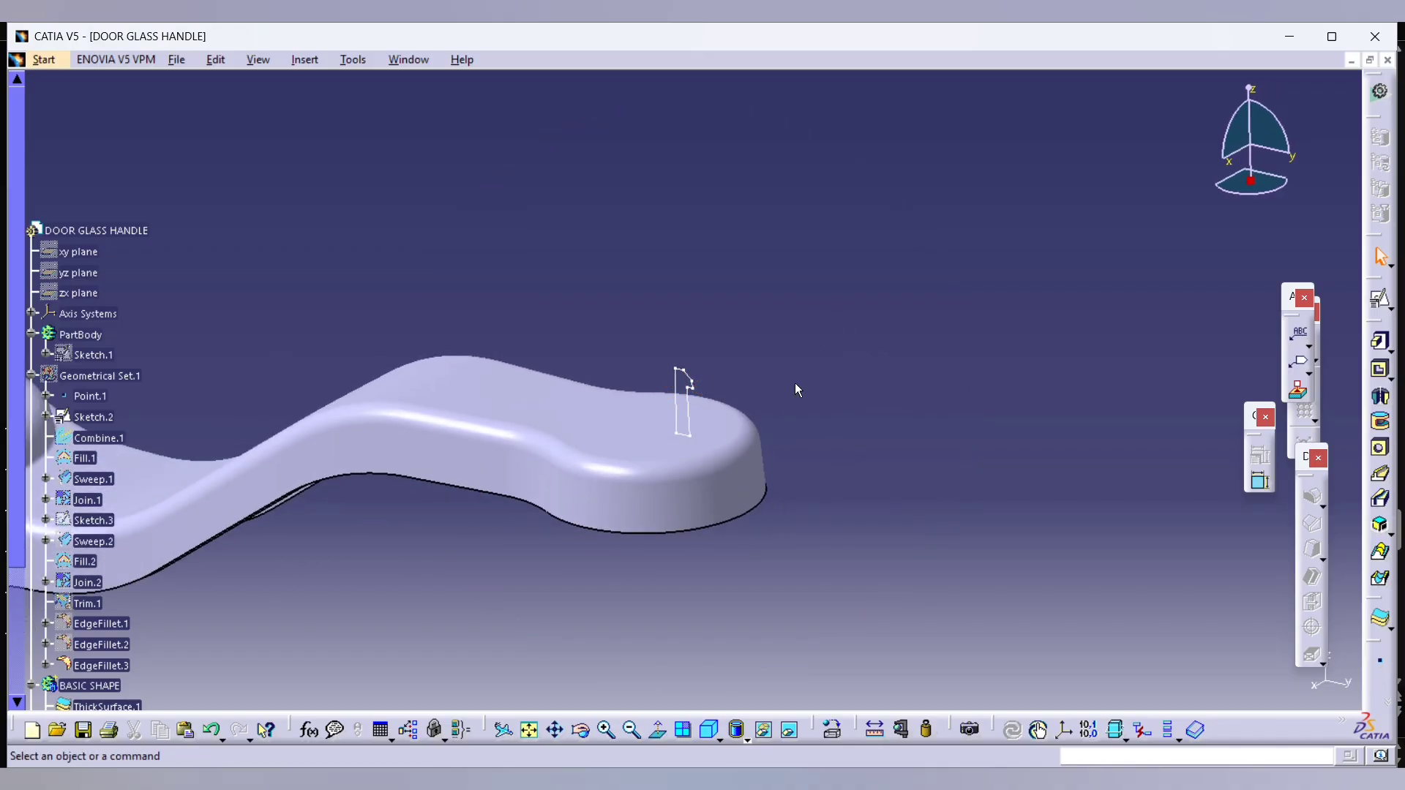
{"action": "left_click", "coordinate": [1380, 397]}
{"action": "left_click", "coordinate": [688, 409]}
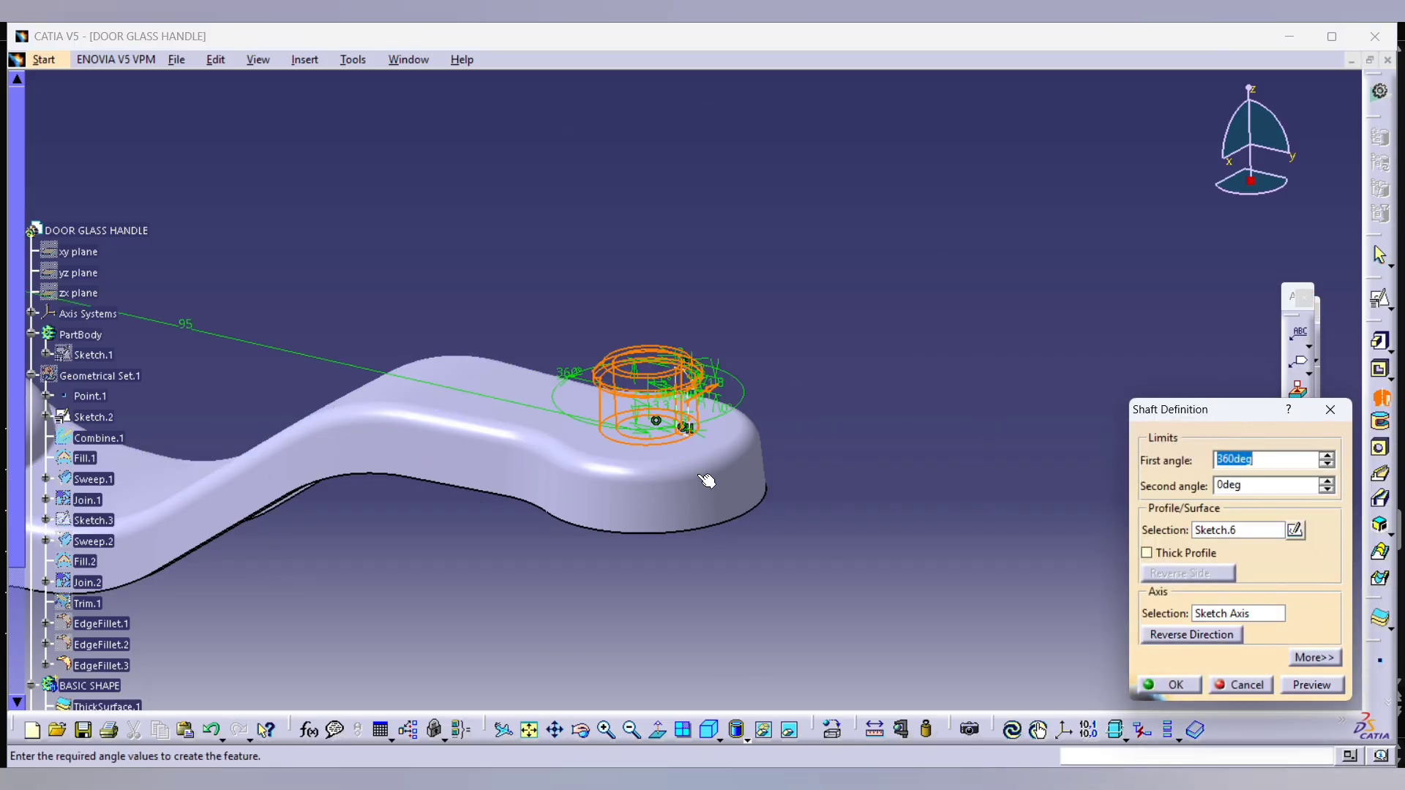
{"action": "left_click", "coordinate": [1164, 684]}
{"action": "middle_click_drag", "start_coordinate": [871, 527], "coordinate": [847, 424]}
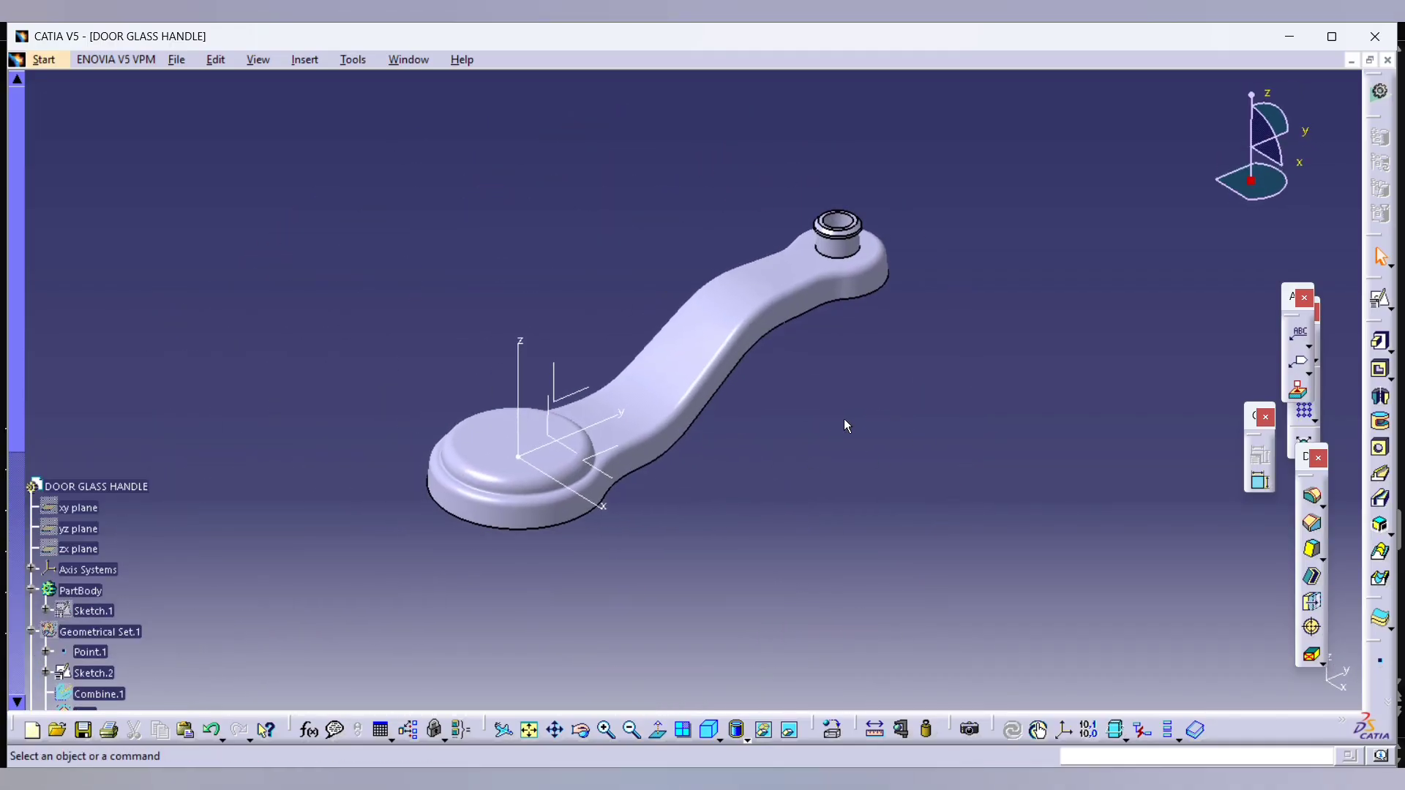
Step: Collapse Geometrical Set.1, insert a new body and rename it FINAL HANDLE
{"action": "scroll", "coordinate": [204, 564], "scroll_direction": "down", "scroll_amount": 8}
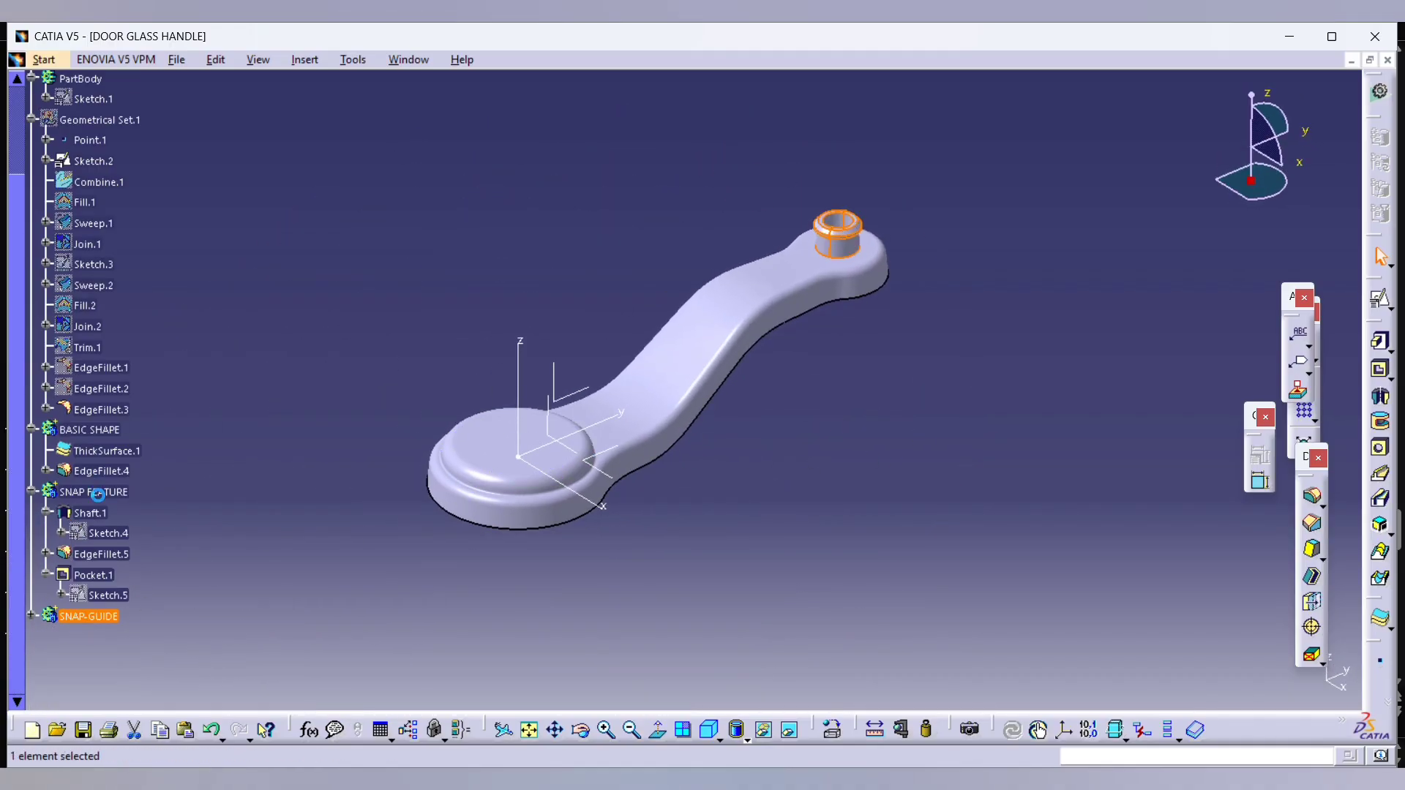
{"action": "scroll", "coordinate": [113, 434], "scroll_direction": "up", "scroll_amount": 5}
{"action": "left_click", "coordinate": [31, 247]}
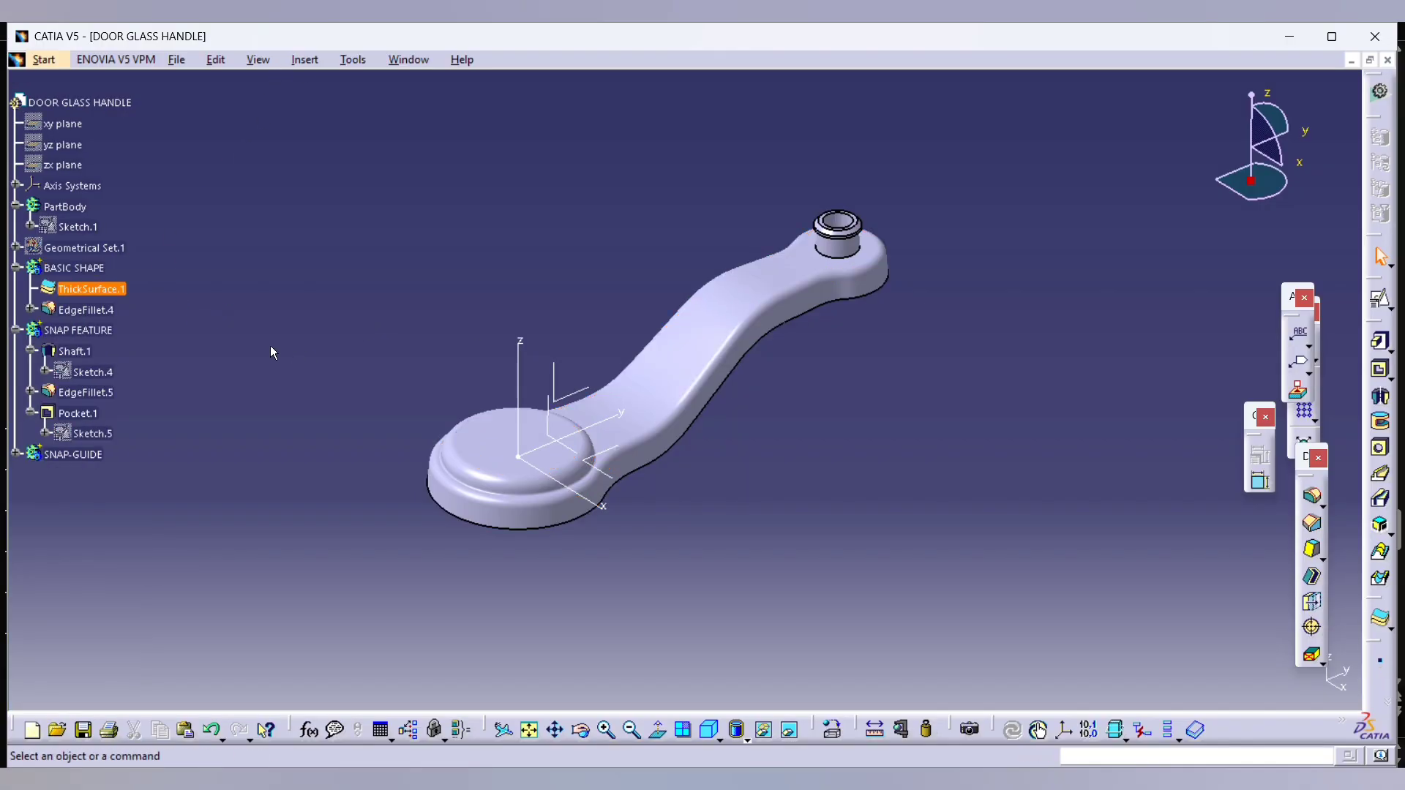
{"action": "left_click", "coordinate": [316, 63]}
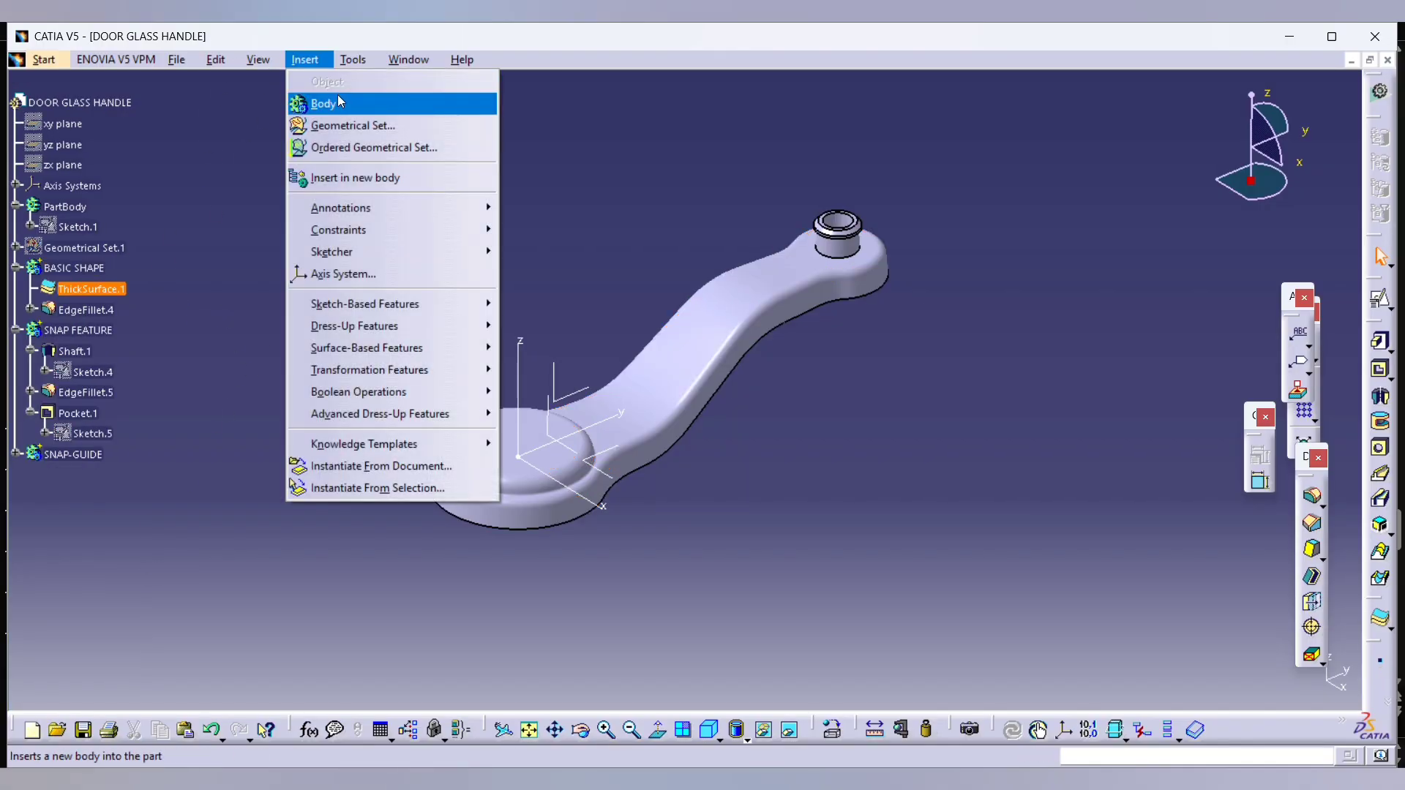
{"action": "left_click", "coordinate": [368, 122]}
{"action": "left_click", "coordinate": [822, 447]}
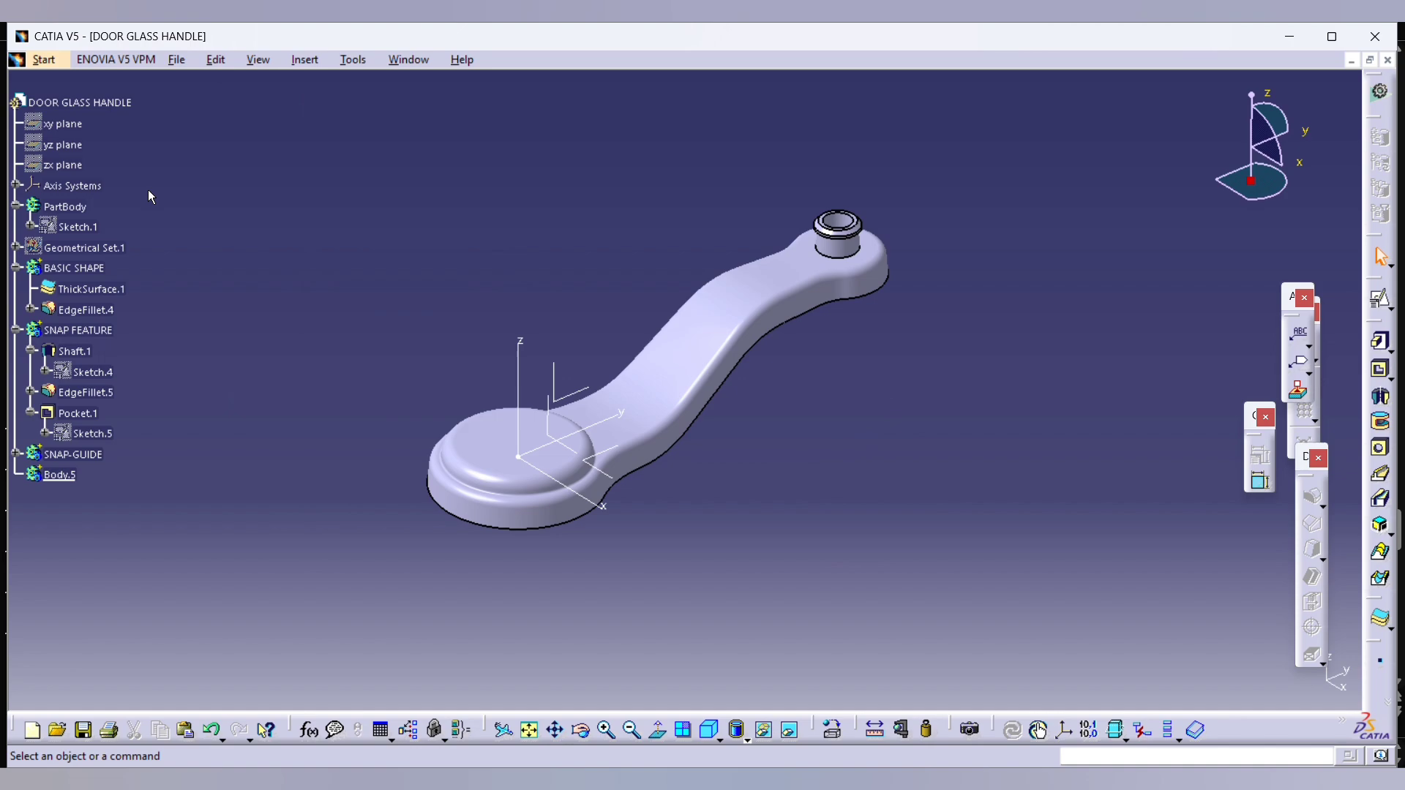
{"action": "left_click", "coordinate": [66, 472]}
{"action": "key", "text": "alt+Return"}
{"action": "type", "text": "FINAL HANDLE"}
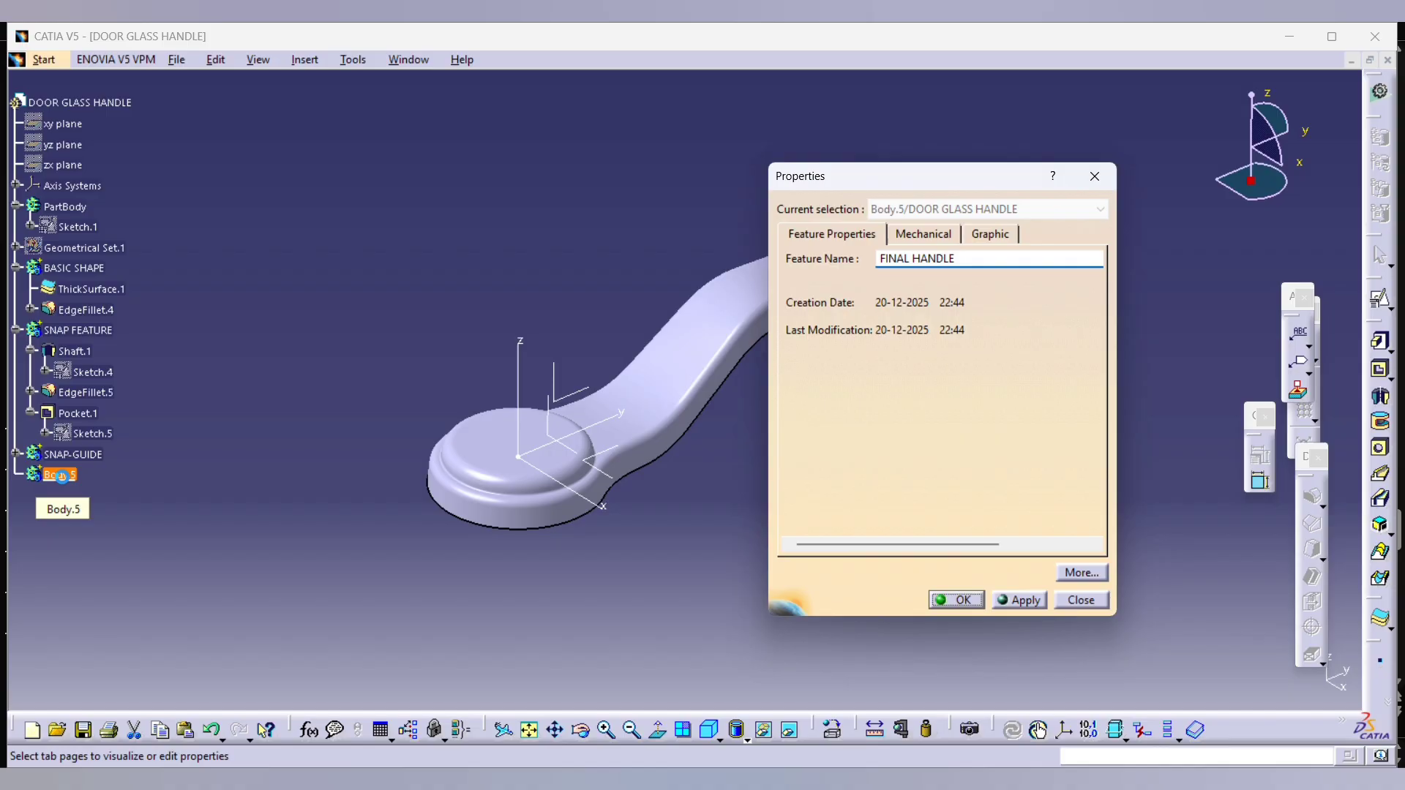
{"action": "key", "text": "Return"}
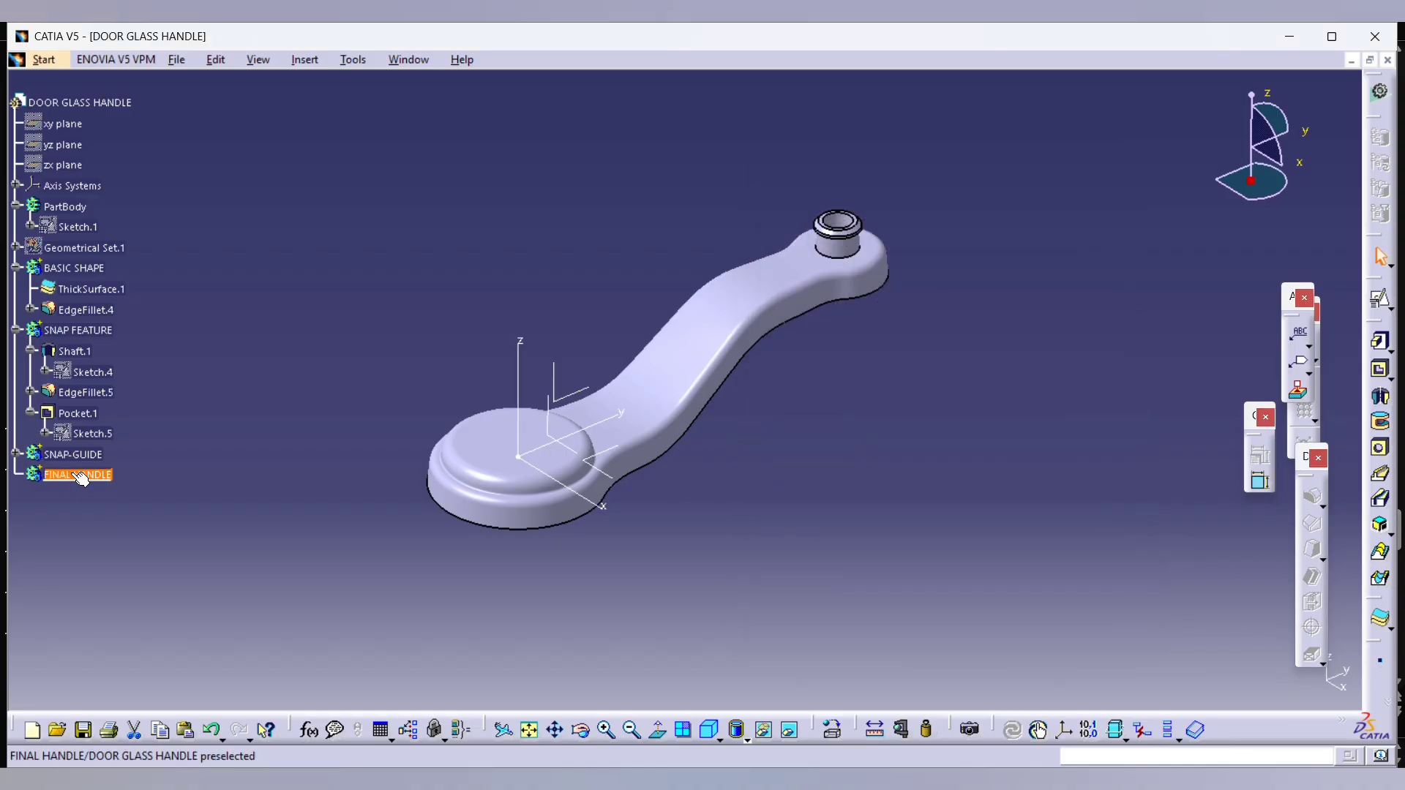
Step: Add the BASIC SHAPE, SNAP FEATURE and SNAP-GUIDE bodies to FINAL HANDLE and make FINAL HANDLE the work object
{"action": "left_click", "coordinate": [80, 272]}
{"action": "left_click", "coordinate": [78, 330], "text": "ctrl"}
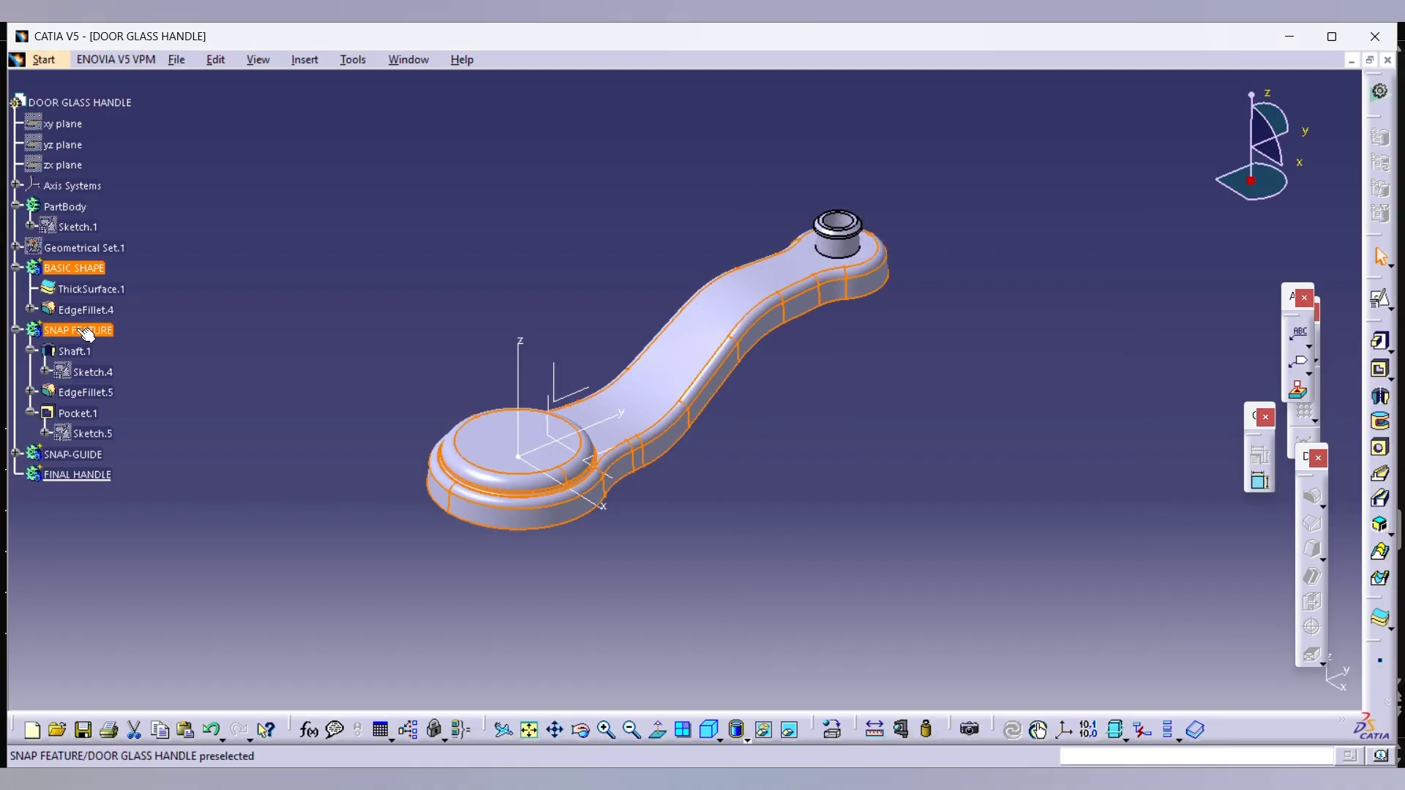
{"action": "right_click", "coordinate": [79, 453]}
{"action": "mouse_move", "coordinate": [189, 440]}
{"action": "left_click", "coordinate": [293, 489]}
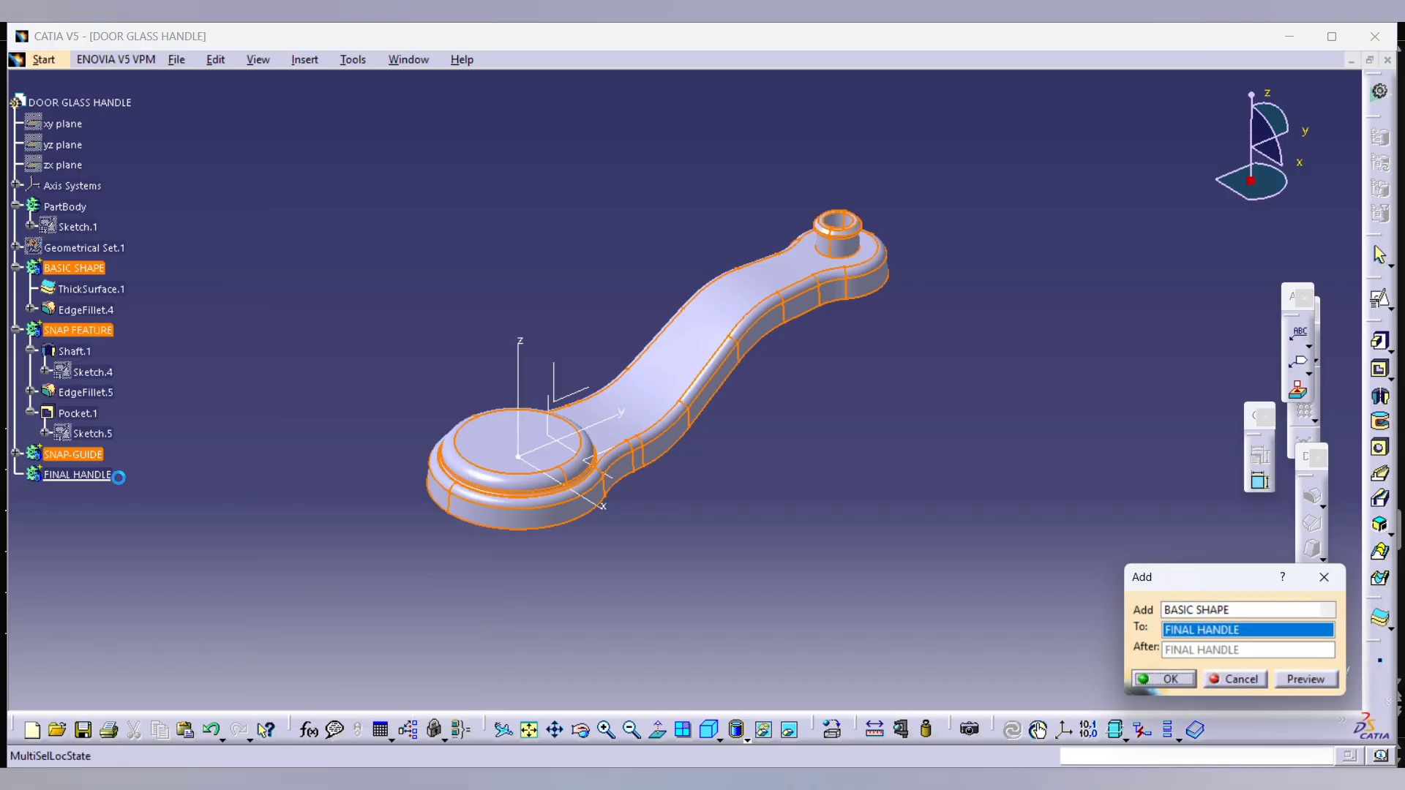
{"action": "left_click", "coordinate": [91, 474]}
{"action": "key", "text": "Return"}
{"action": "middle_click_drag", "start_coordinate": [902, 333], "coordinate": [172, 439]}
{"action": "right_click", "coordinate": [80, 332]}
{"action": "left_click", "coordinate": [167, 464]}
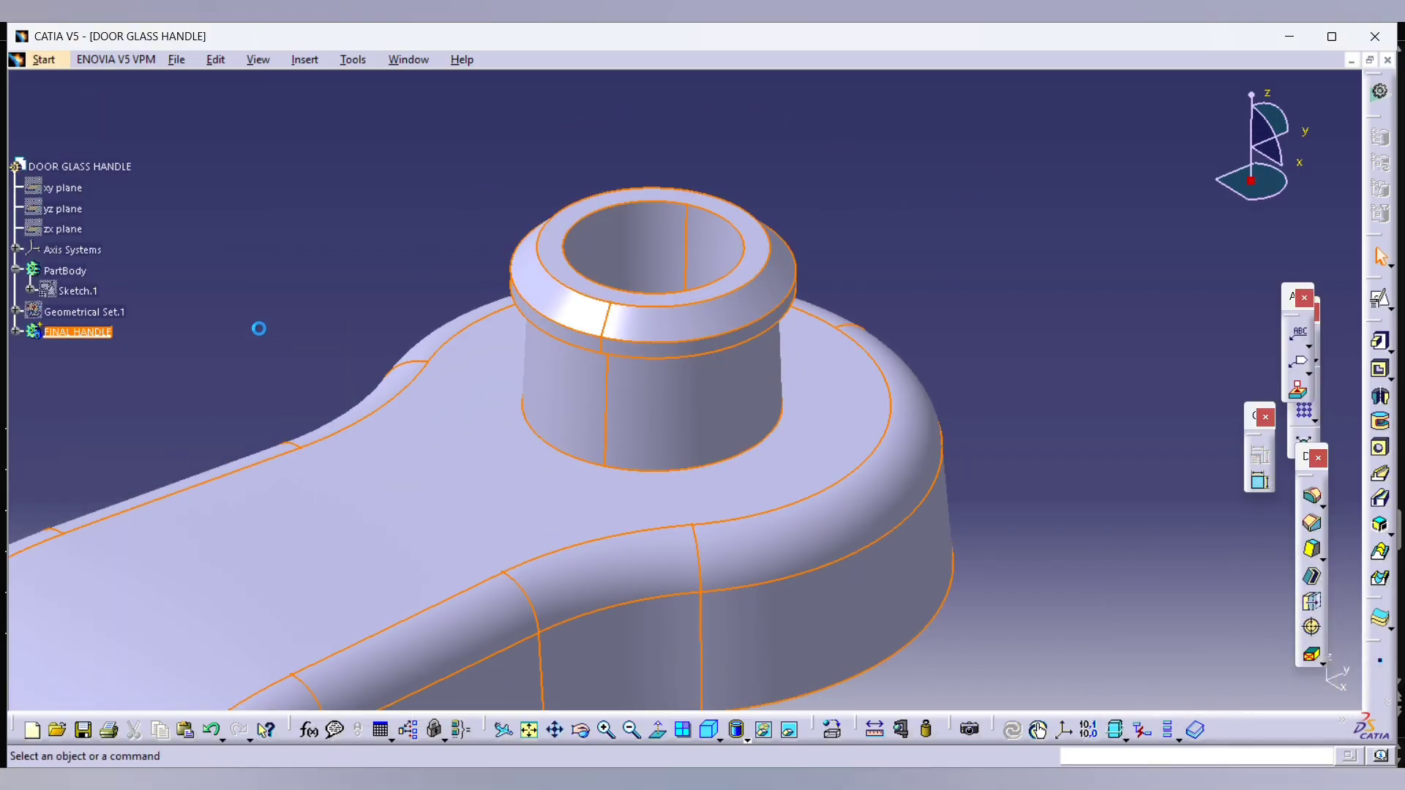
Step: Try to add a 0.5 mm edge fillet where the snap guide's outer wall meets the handle surface
{"action": "left_click", "coordinate": [1308, 500]}
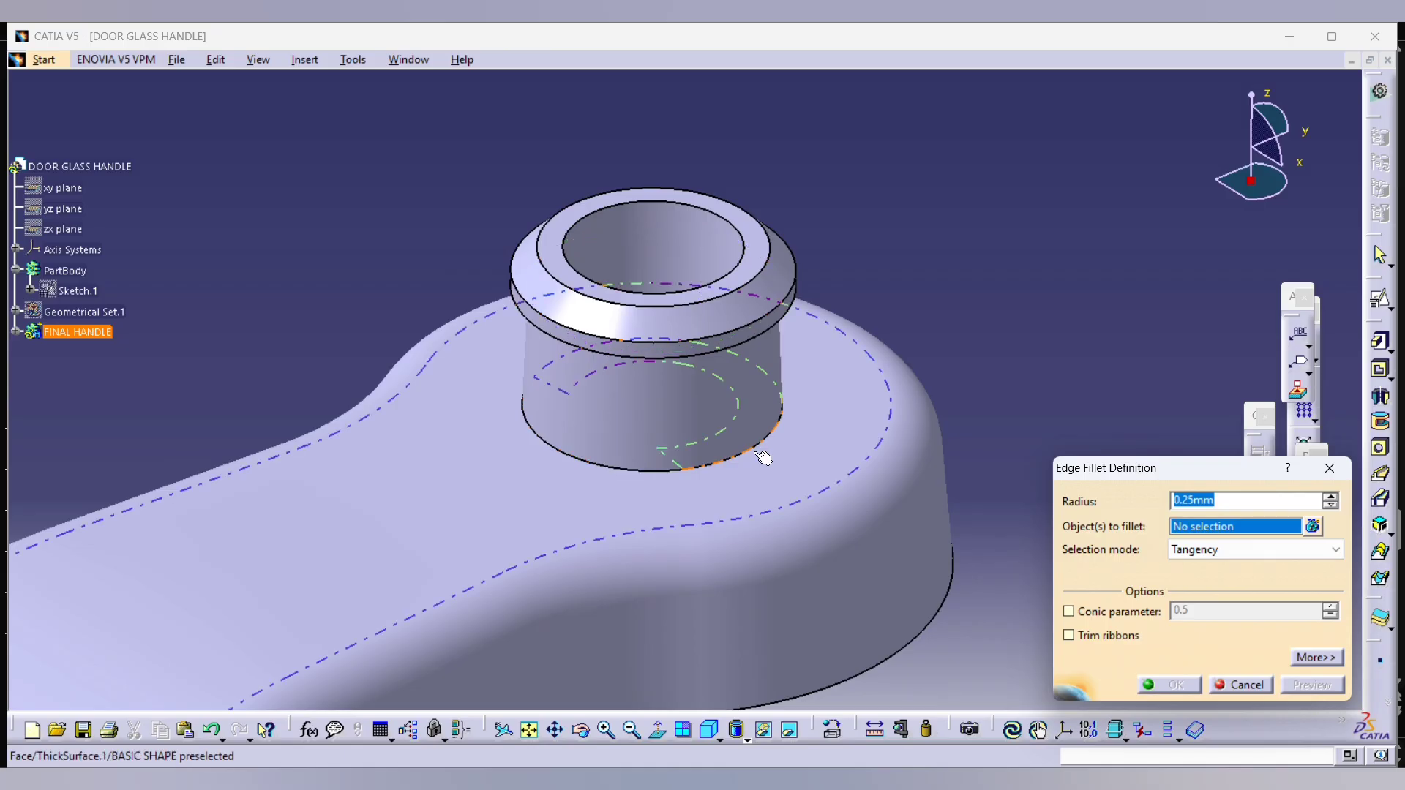
{"action": "middle_click_drag", "start_coordinate": [781, 433], "coordinate": [777, 235]}
{"action": "left_click", "coordinate": [562, 419]}
{"action": "left_click", "coordinate": [808, 495]}
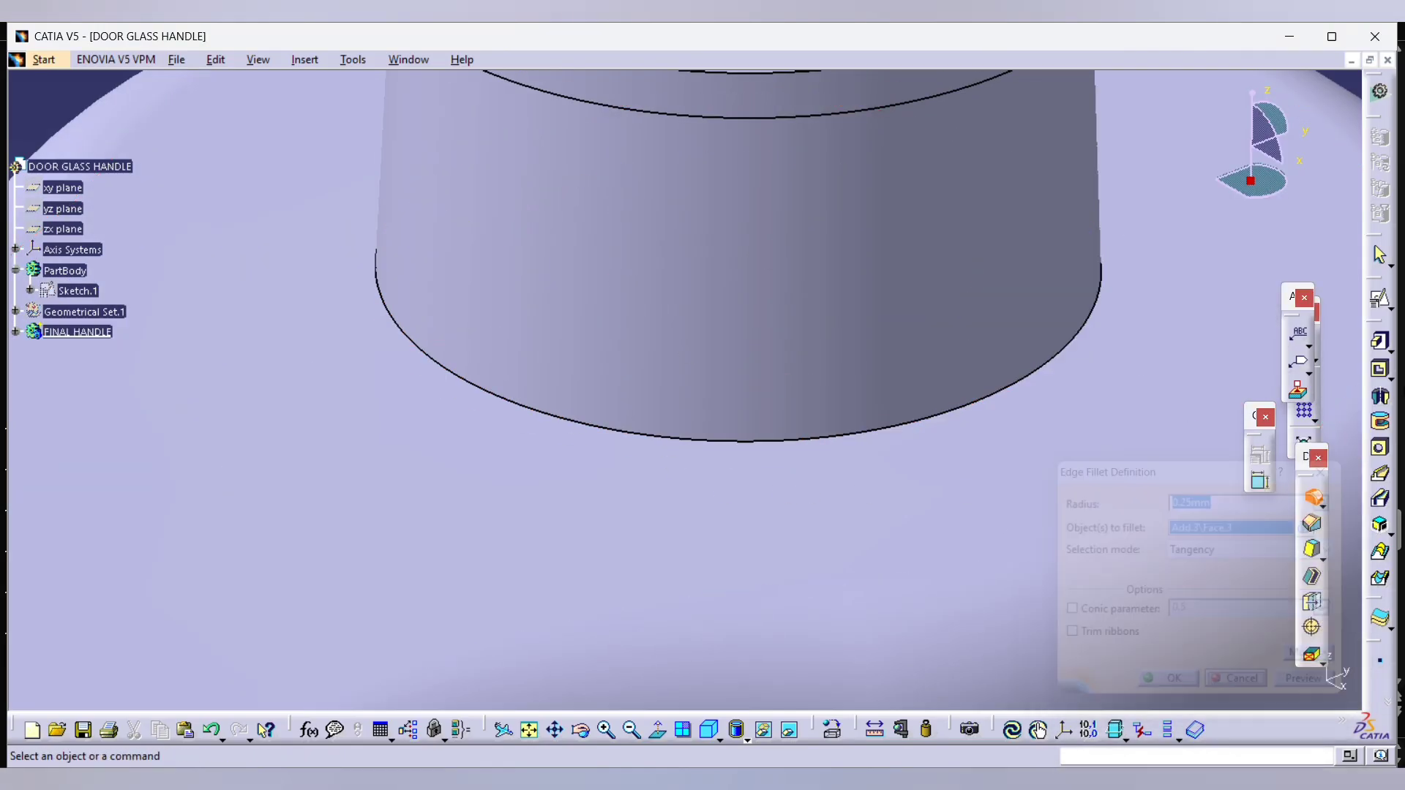
{"action": "left_click", "coordinate": [761, 443]}
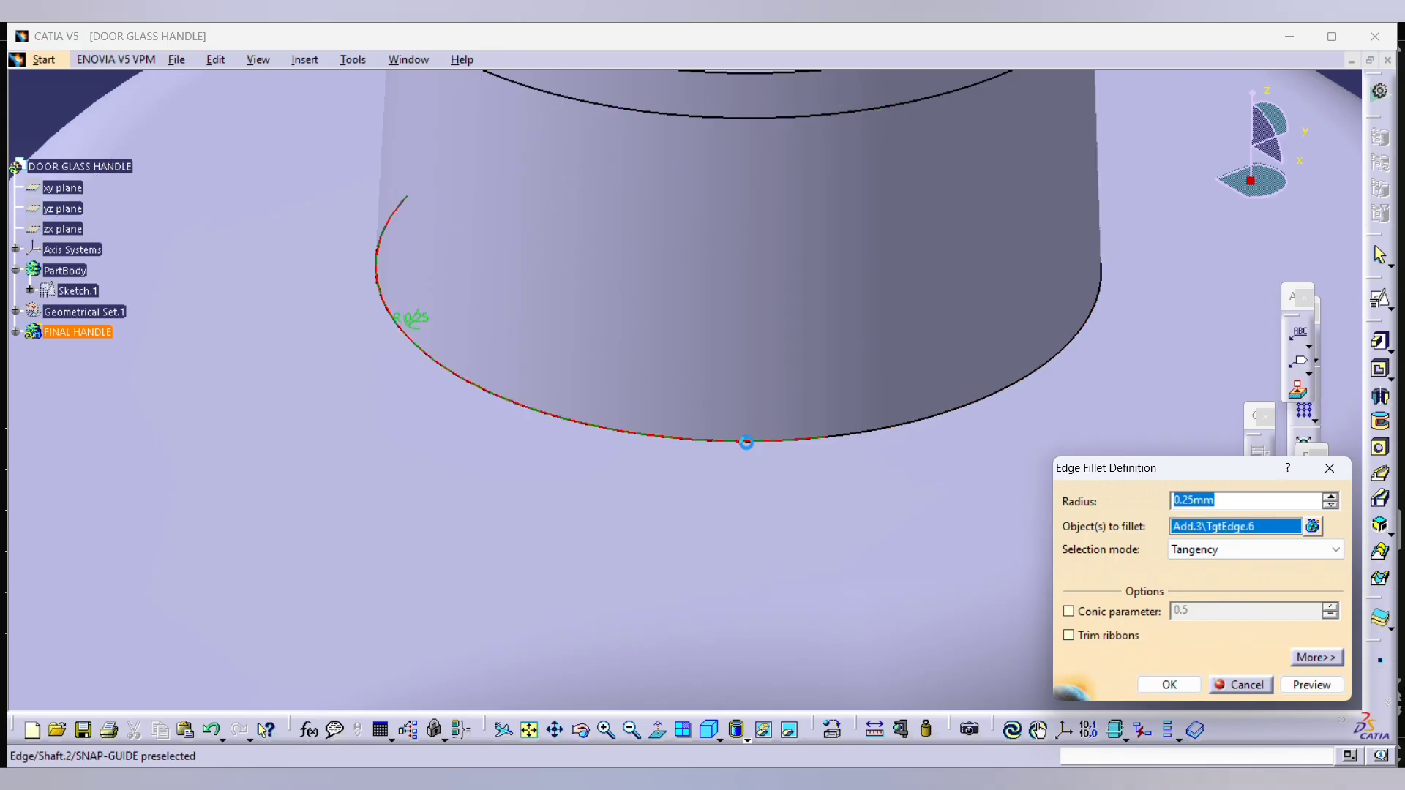
{"action": "type", "text": "0.5"}
{"action": "key", "text": "Return"}
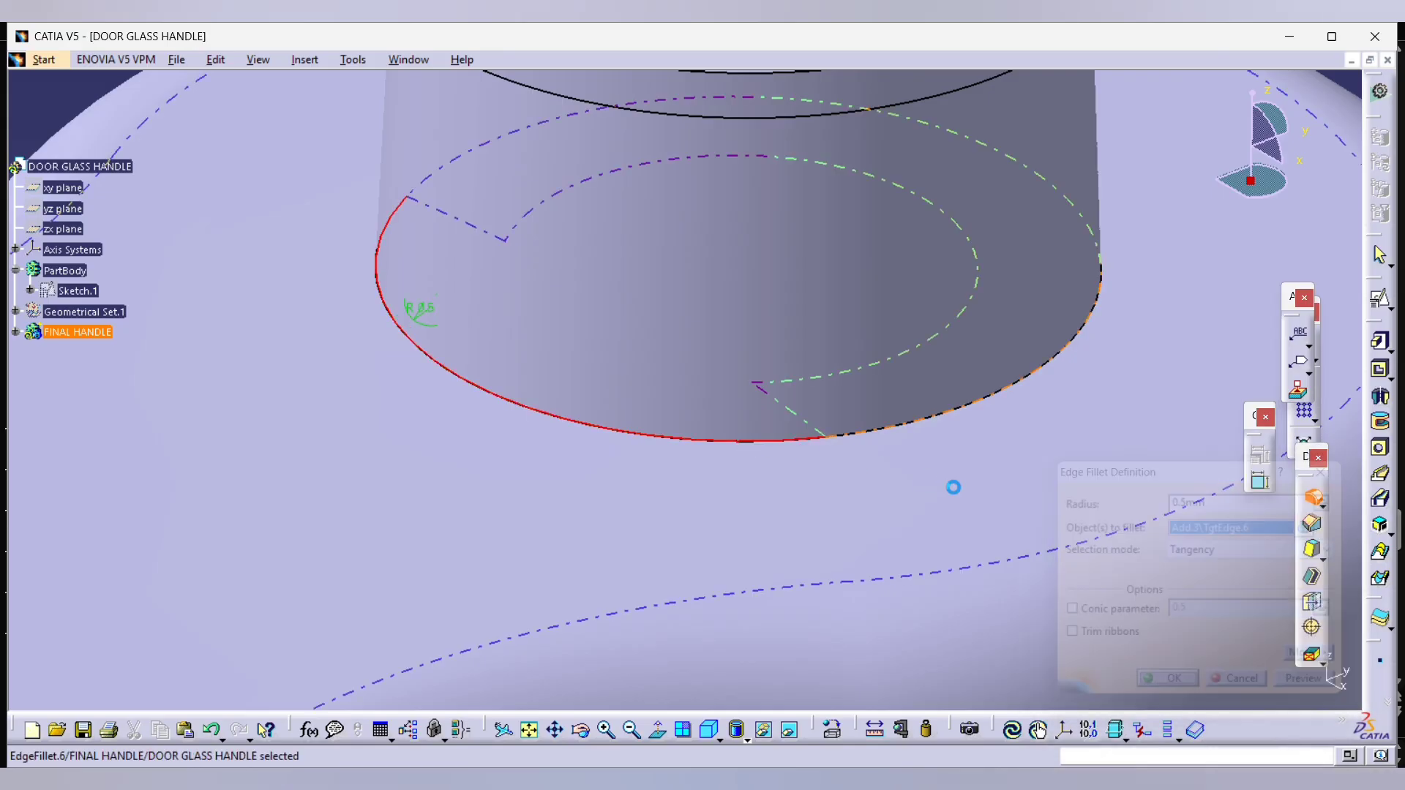
Step: Locate SNAP-GUIDE in the tree, define it as the work object and display only the current body
{"action": "right_click", "coordinate": [548, 286]}
{"action": "left_click", "coordinate": [597, 292]}
{"action": "right_click", "coordinate": [150, 364]}
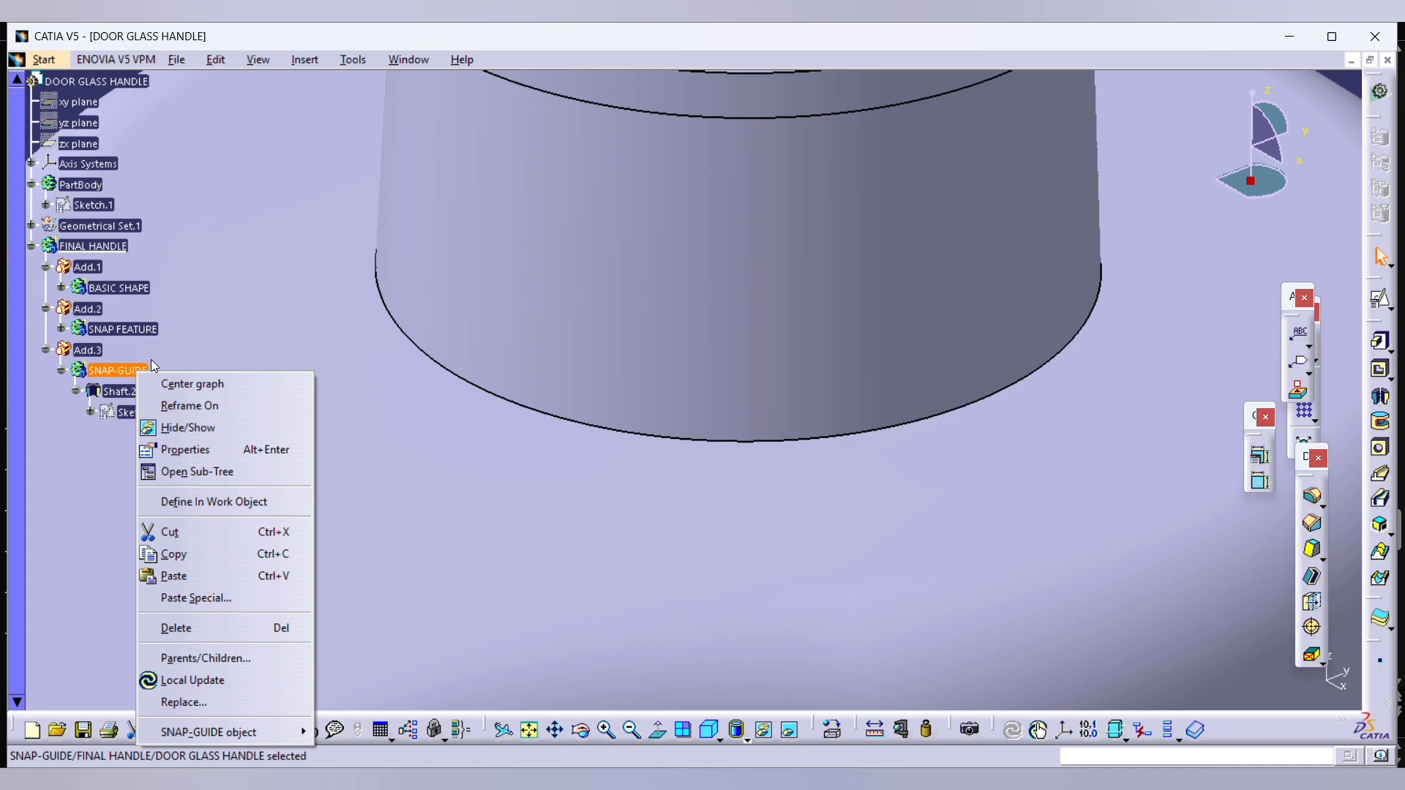
{"action": "left_click", "coordinate": [213, 502]}
{"action": "middle_click_drag", "start_coordinate": [505, 275], "coordinate": [790, 503]}
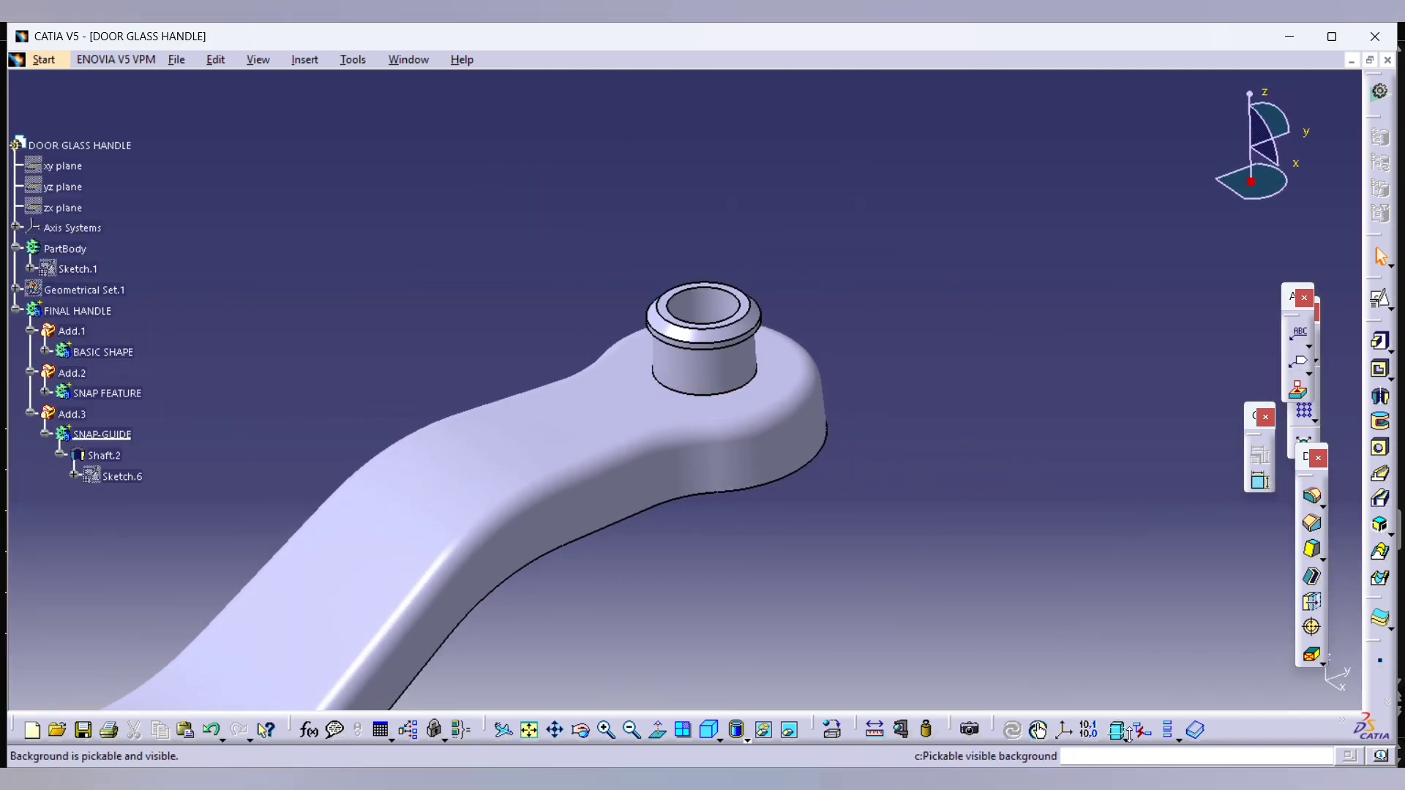
{"action": "left_click", "coordinate": [1165, 729]}
Step: Thicken the ring-shaped bottom face of the snap guide by 1 mm
{"action": "middle_click_drag", "start_coordinate": [828, 556], "coordinate": [852, 452]}
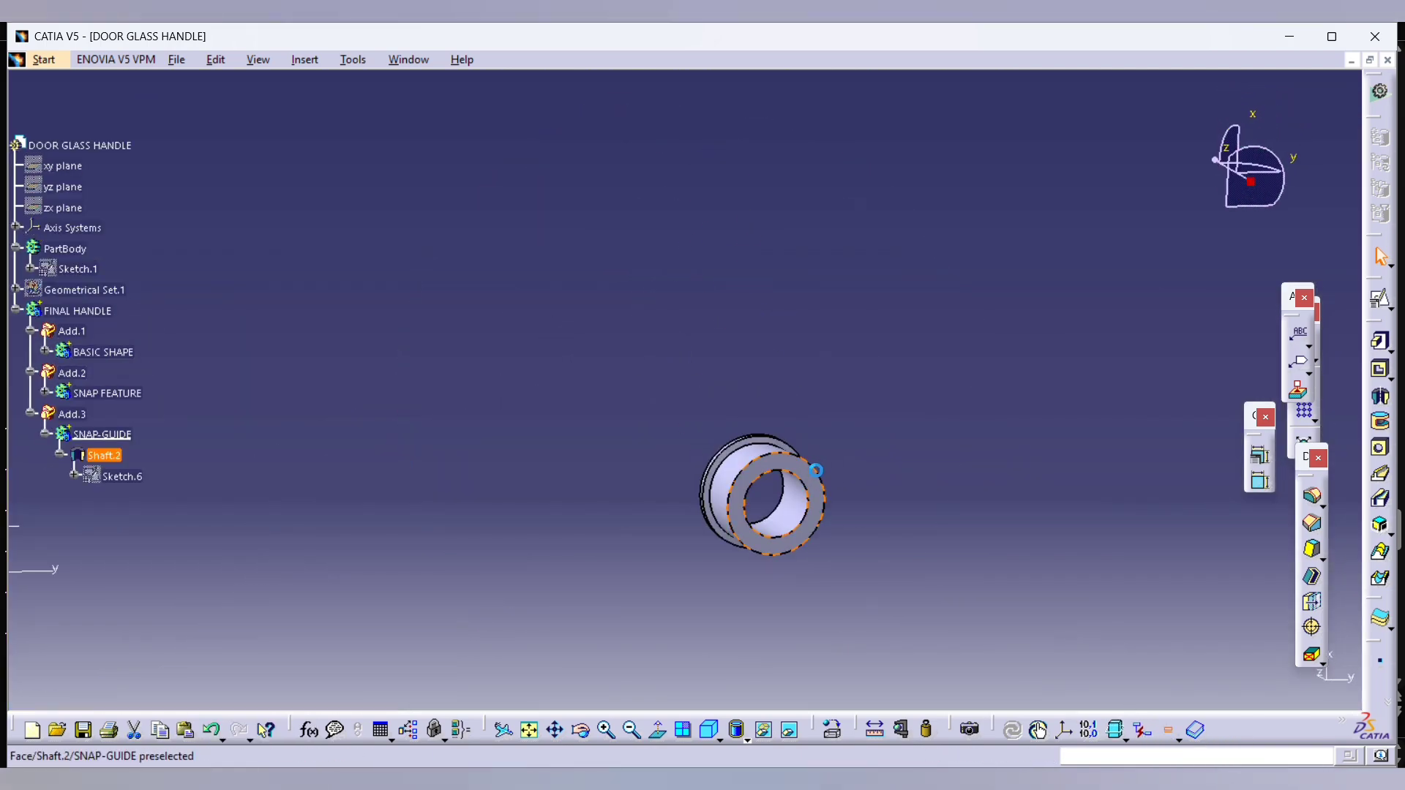
{"action": "left_click", "coordinate": [1313, 602]}
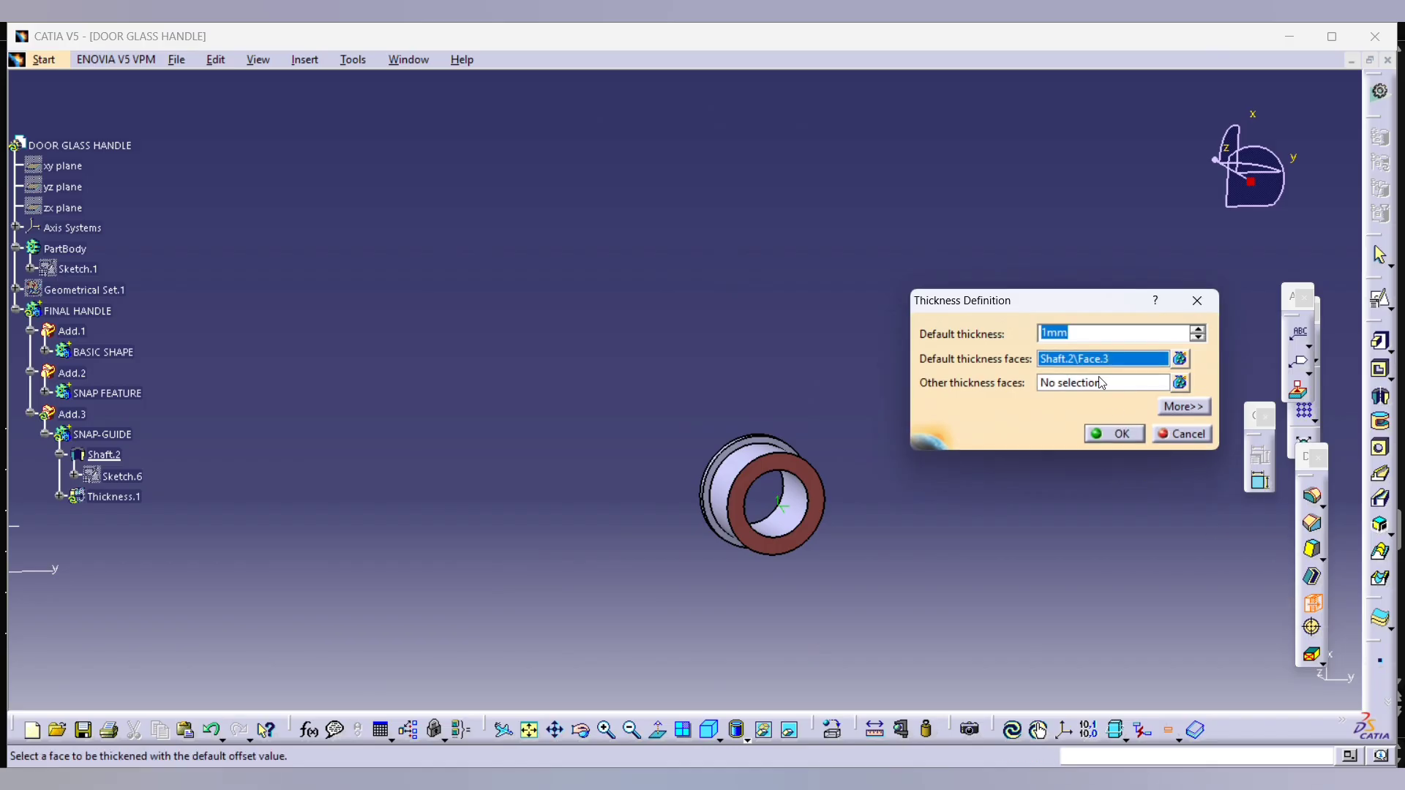
{"action": "key", "text": "Return"}
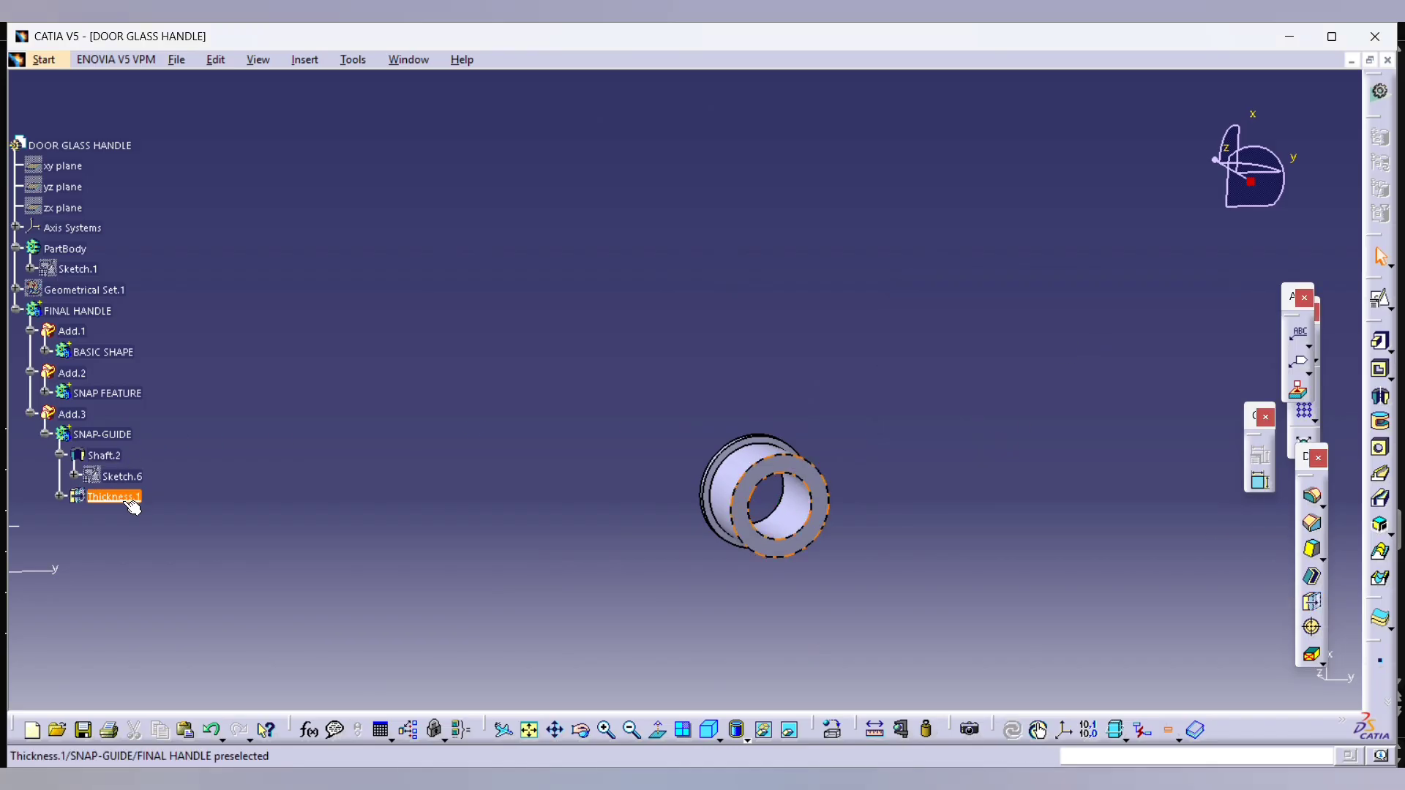
Step: Define FINAL HANDLE as the work object again
{"action": "left_click", "coordinate": [77, 310]}
{"action": "right_click", "coordinate": [79, 310]}
{"action": "left_click", "coordinate": [151, 433]}
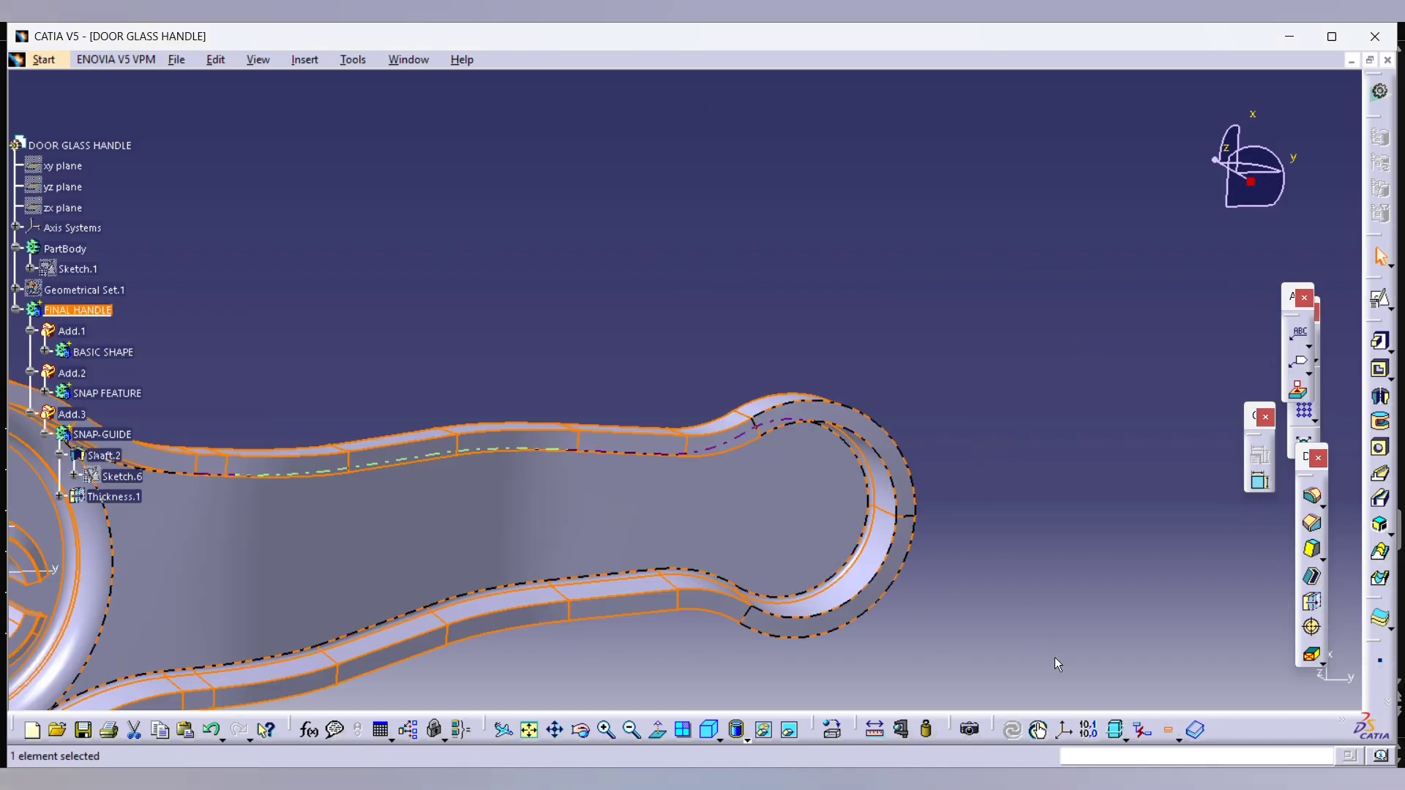
{"action": "middle_click_drag", "start_coordinate": [1049, 503], "coordinate": [1104, 398]}
{"action": "left_click", "coordinate": [1312, 496]}
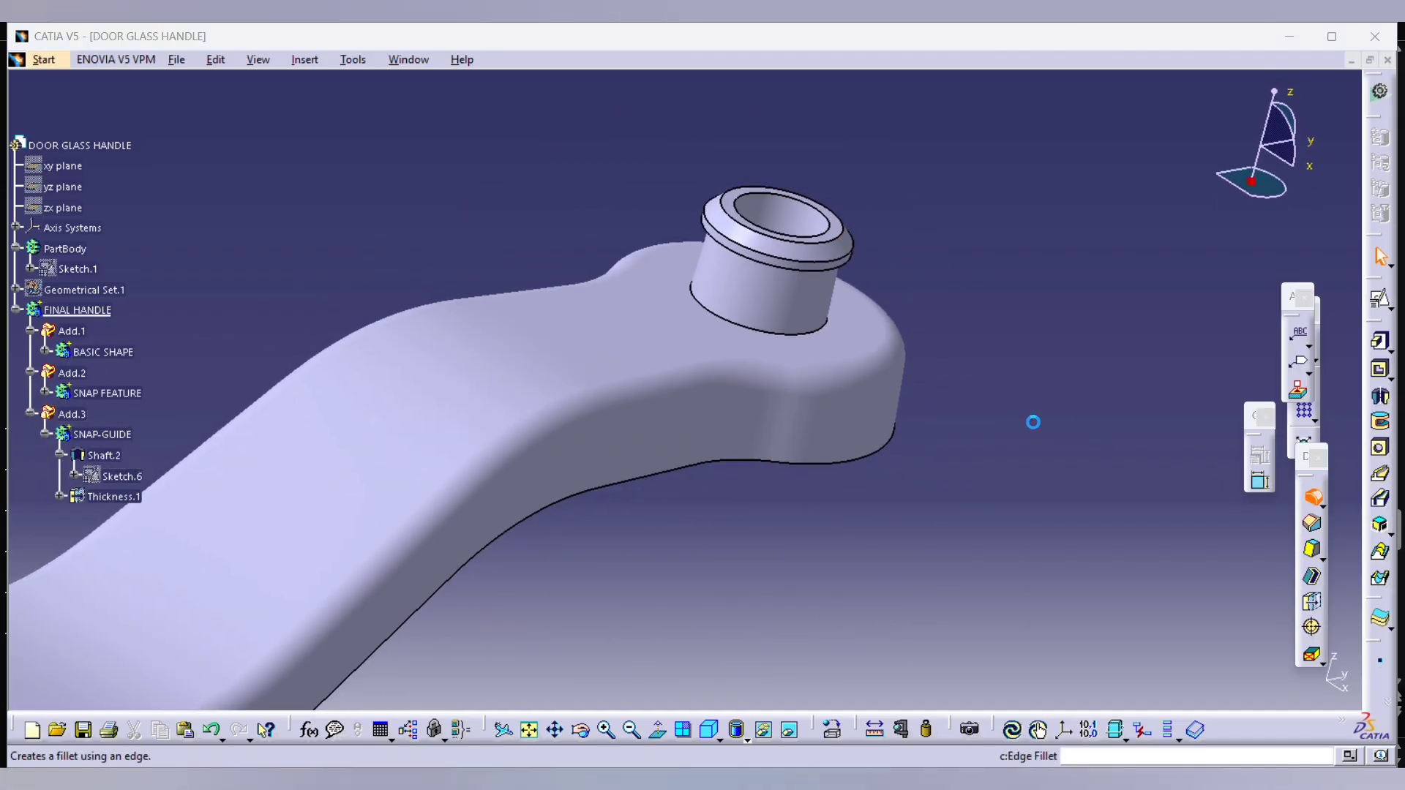
{"action": "left_click", "coordinate": [800, 339]}
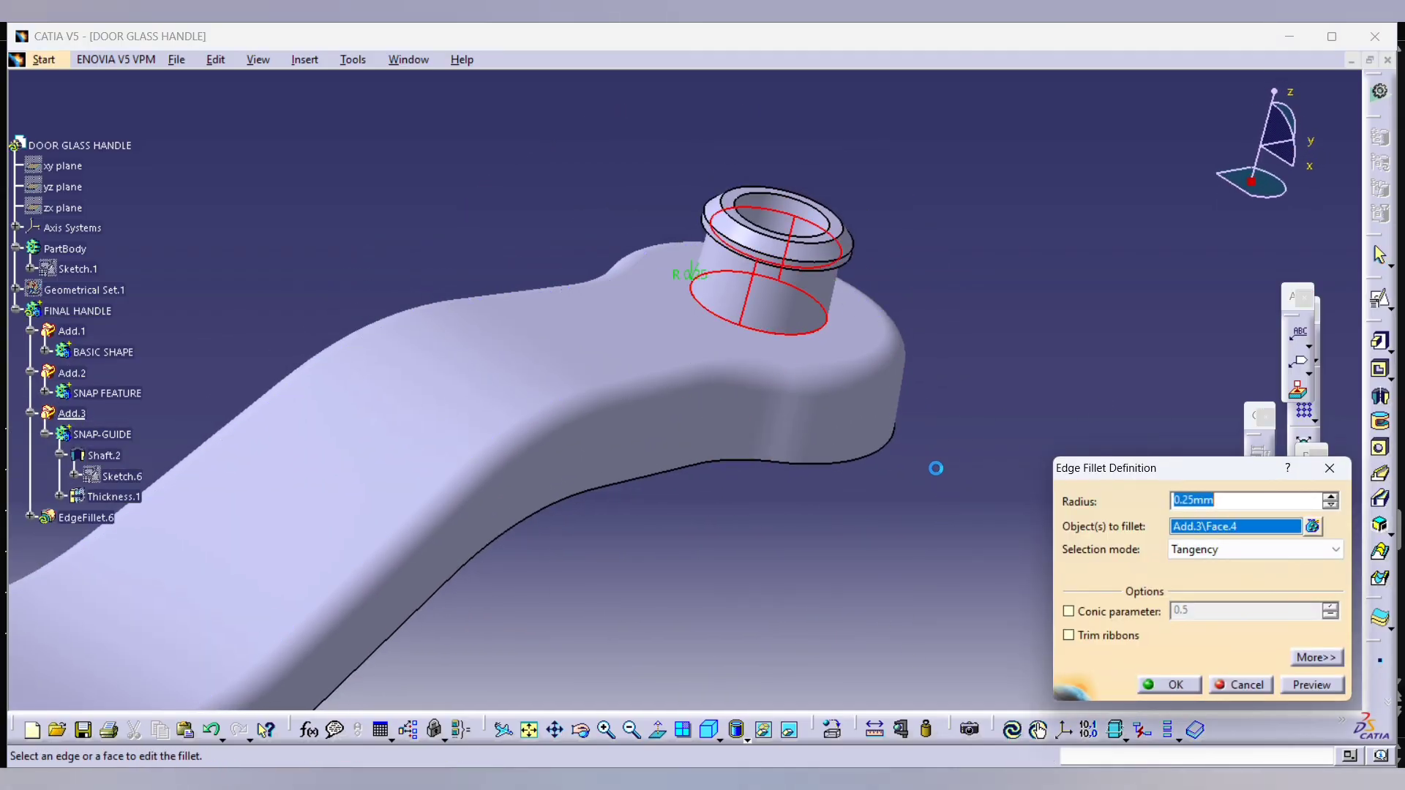
{"action": "middle_click_drag", "start_coordinate": [919, 395], "coordinate": [1061, 335]}
{"action": "key", "text": "Escape"}
Step: Add a 0.5 mm edge fillet to the circular edge where the snap guide's outer wall meets the handle surface
{"action": "left_click", "coordinate": [899, 444]}
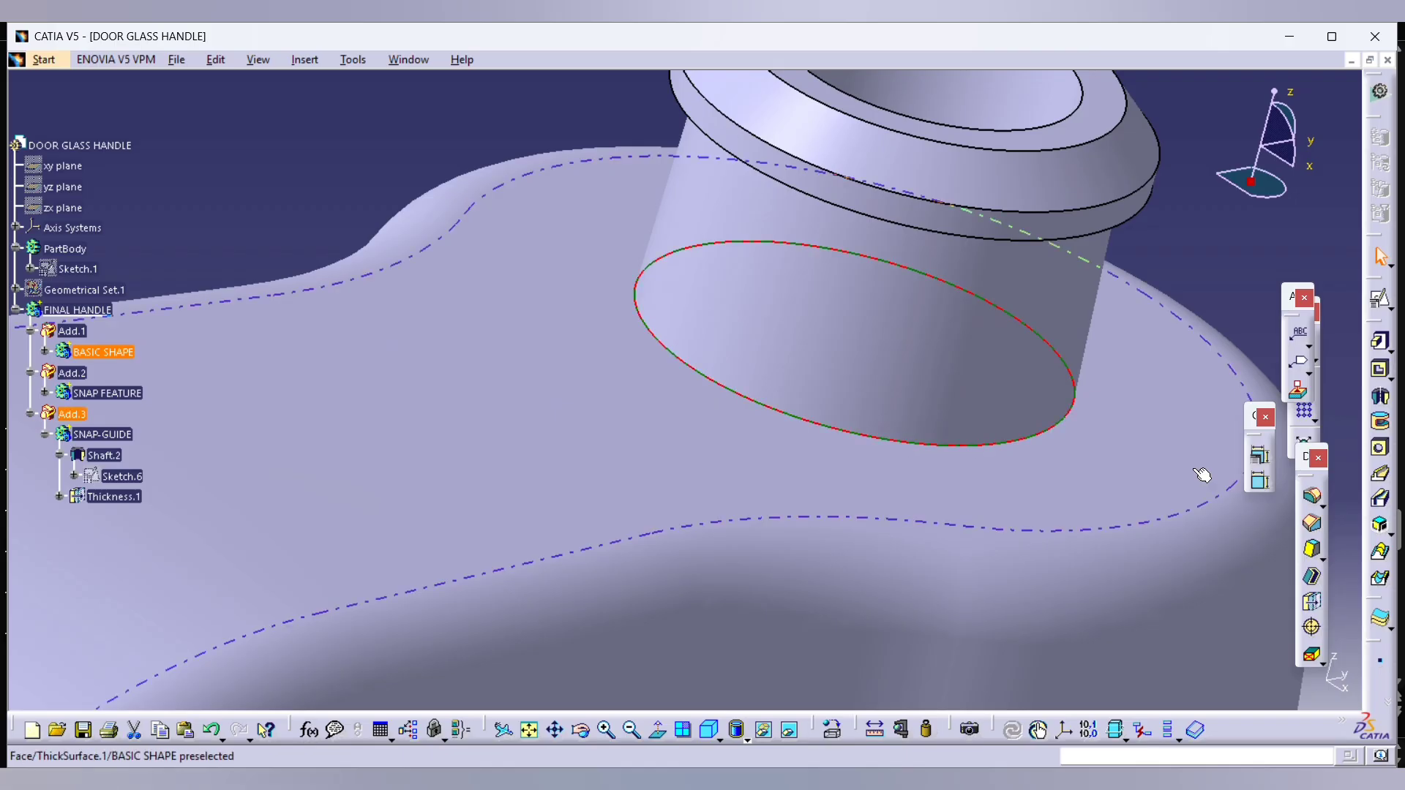
{"action": "left_click", "coordinate": [1307, 498]}
{"action": "type", "text": "0."}
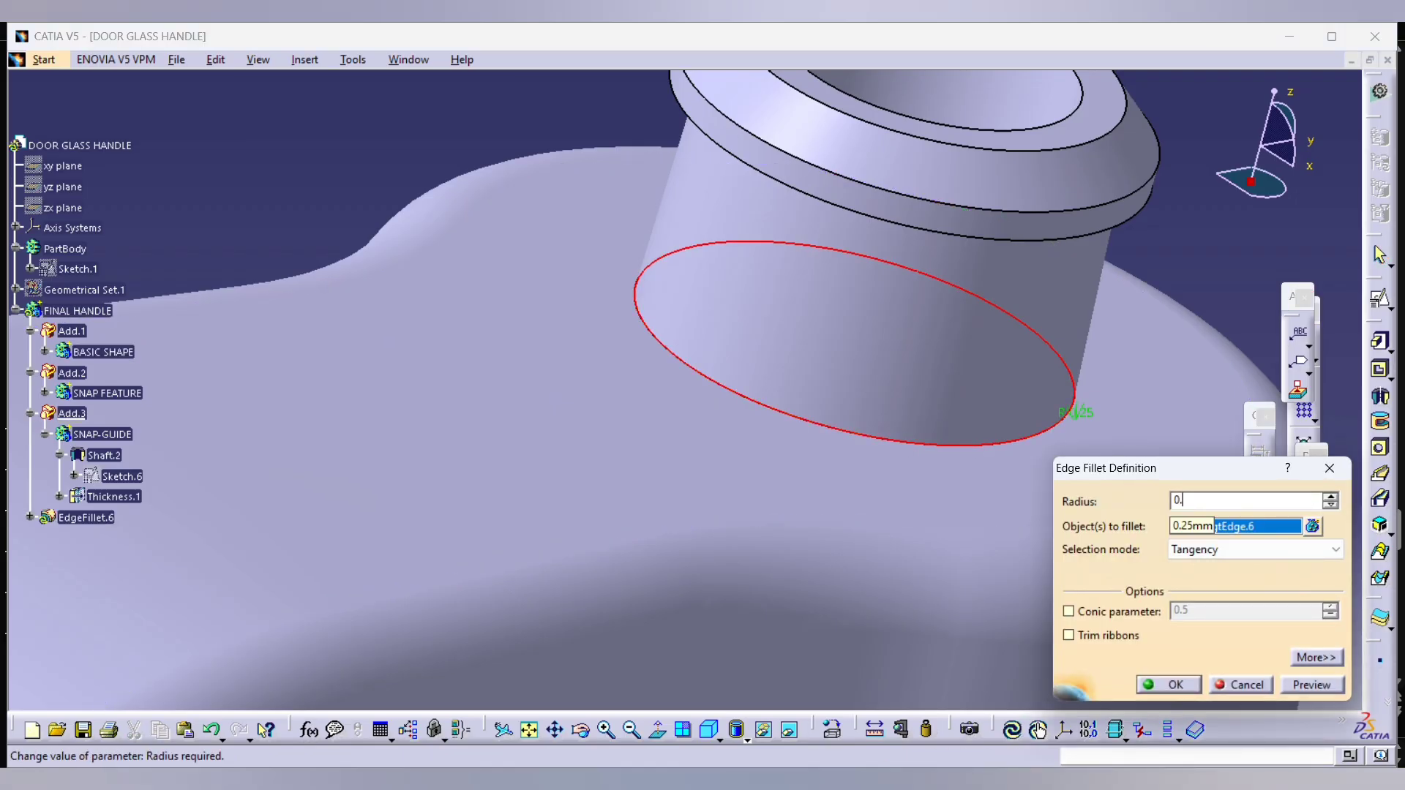
{"action": "type", "text": "5"}
{"action": "key", "text": "Return"}
{"action": "middle_click_drag", "start_coordinate": [449, 276], "coordinate": [782, 411]}
{"action": "scroll", "coordinate": [657, 341], "scroll_direction": "up", "scroll_amount": 1}
{"action": "key", "text": "Escape"}
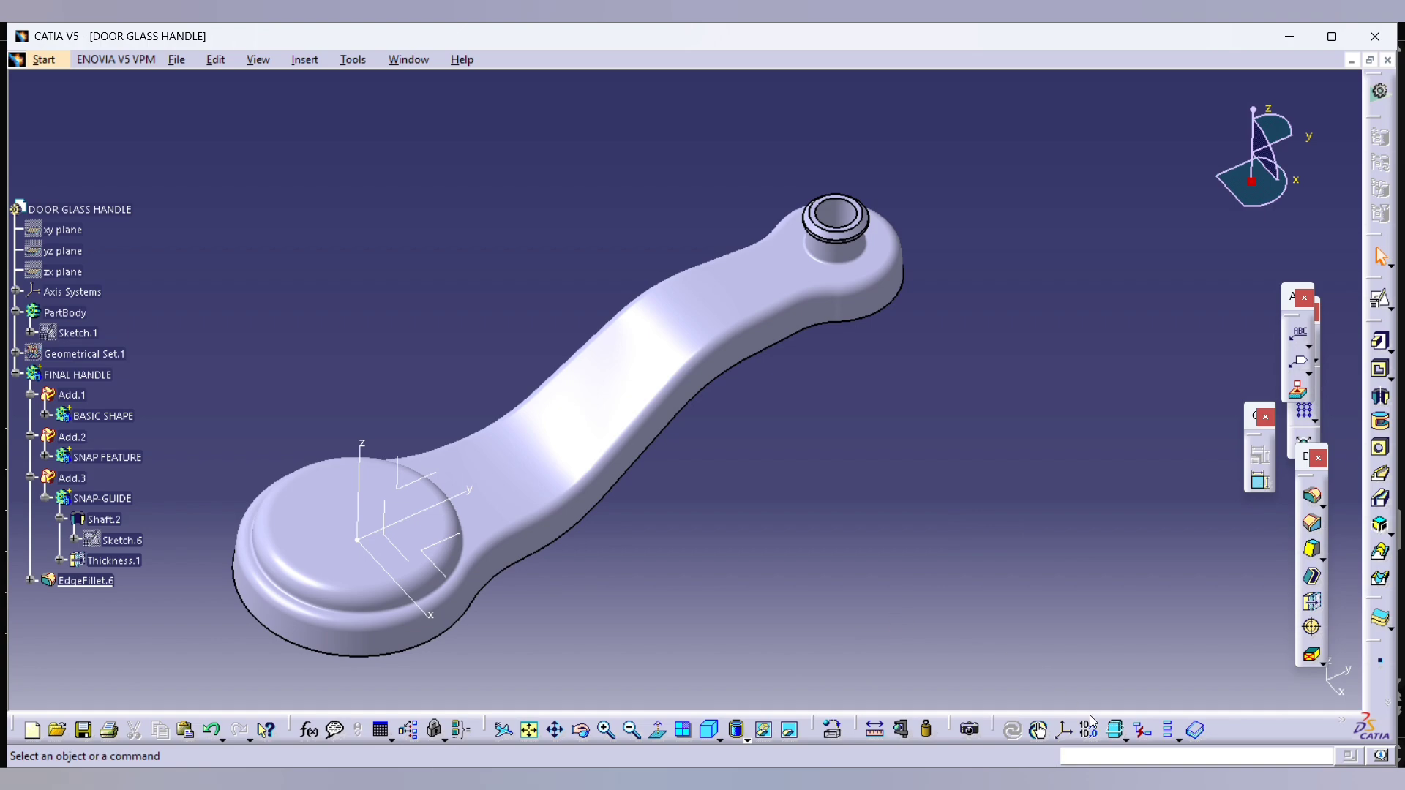
{"action": "left_click_drag", "start_coordinate": [995, 729], "coordinate": [980, 694]}
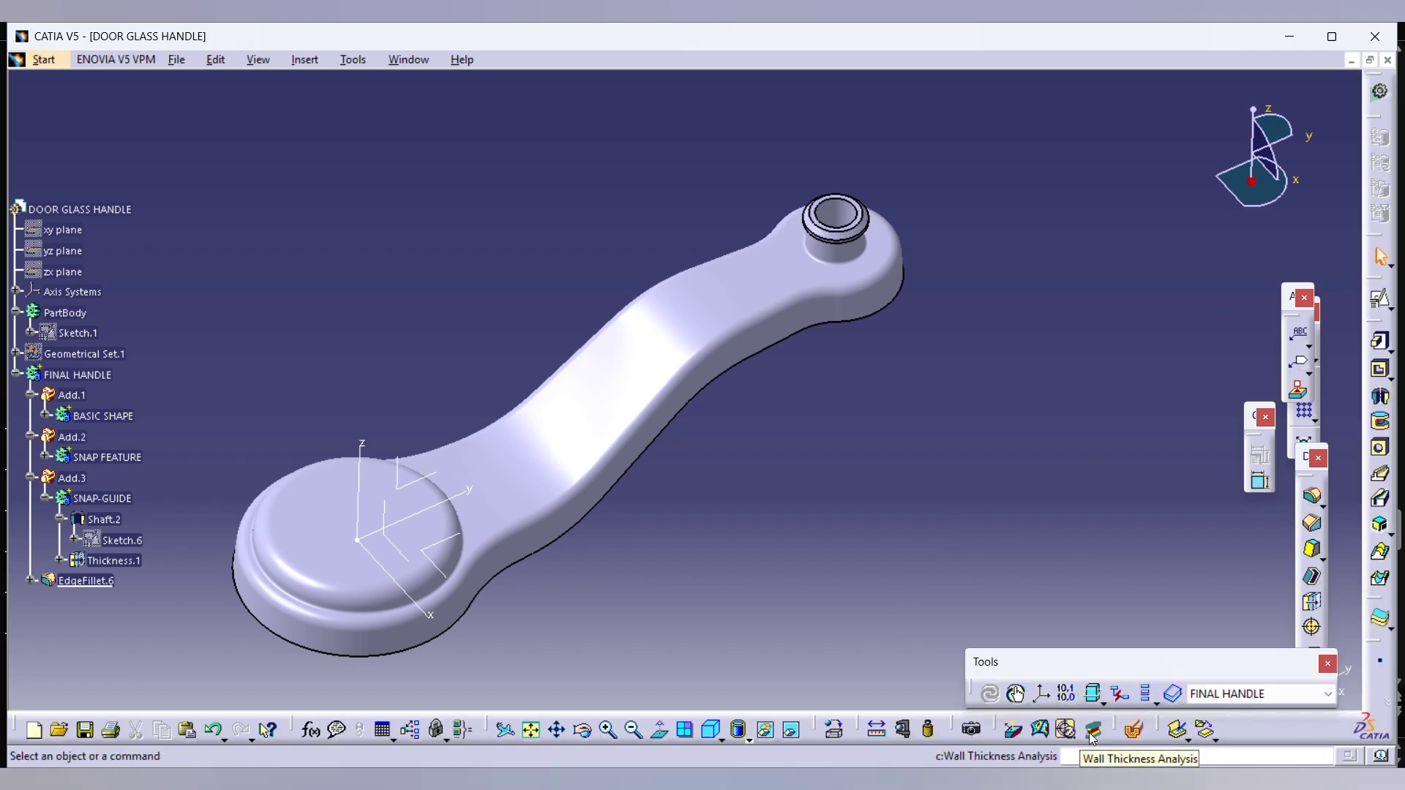
{"action": "left_click", "coordinate": [1040, 728]}
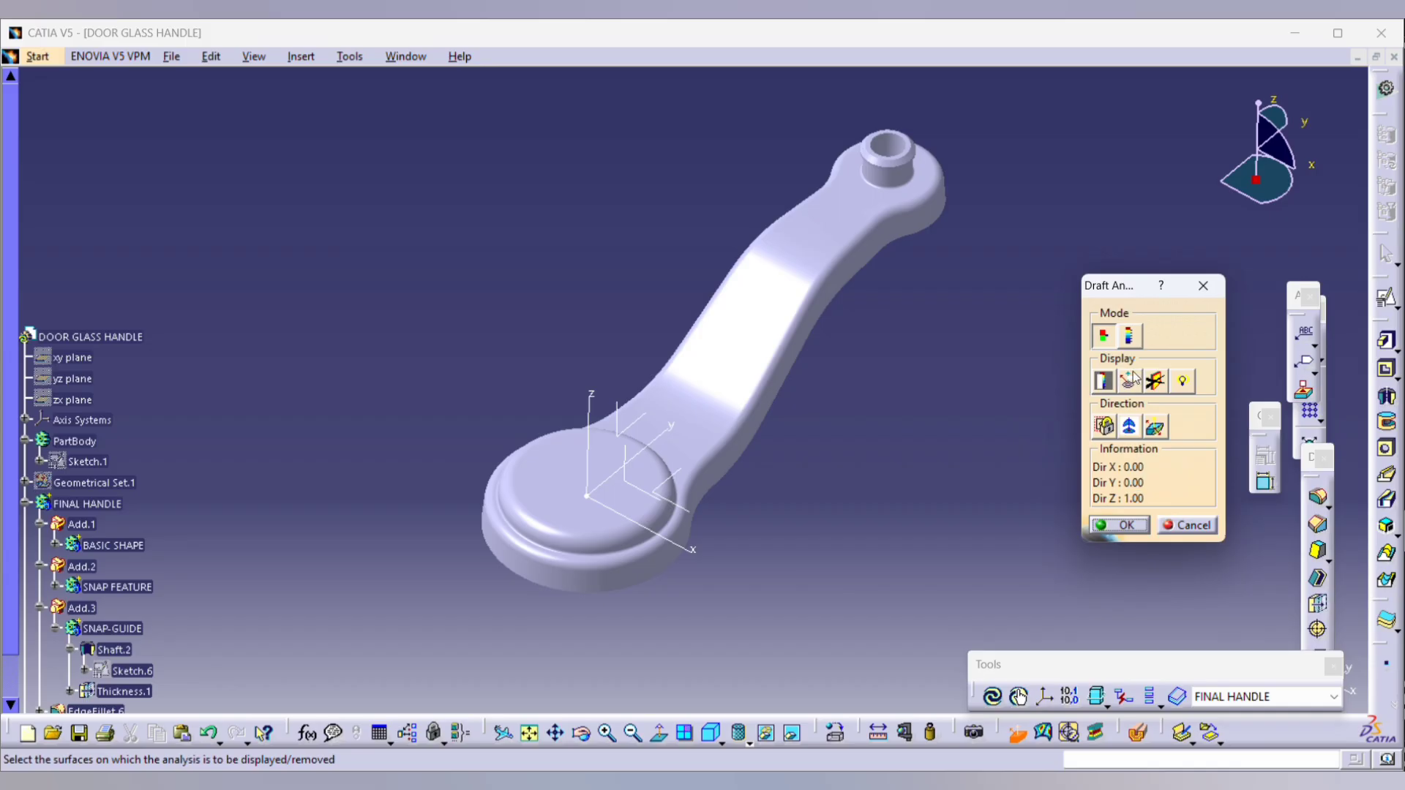
{"action": "left_click", "coordinate": [1127, 424]}
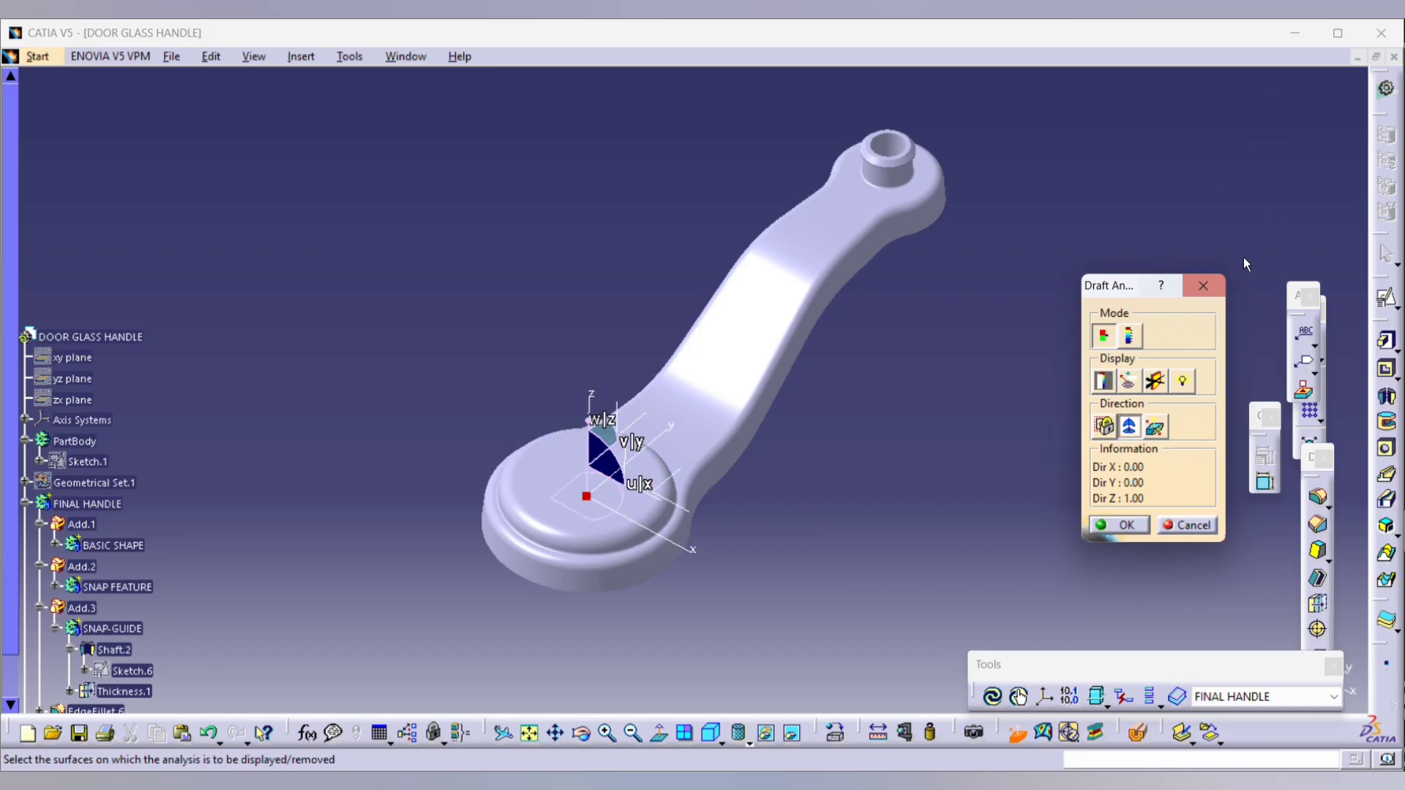
{"action": "mouse_move", "coordinate": [589, 496]}
{"action": "left_mouse_down"}
{"action": "mouse_move", "coordinate": [601, 453]}
{"action": "mouse_move", "coordinate": [588, 472]}
{"action": "left_mouse_up"}
{"action": "middle_click_drag", "start_coordinate": [860, 471], "coordinate": [827, 410]}
{"action": "left_click", "coordinate": [1186, 294]}
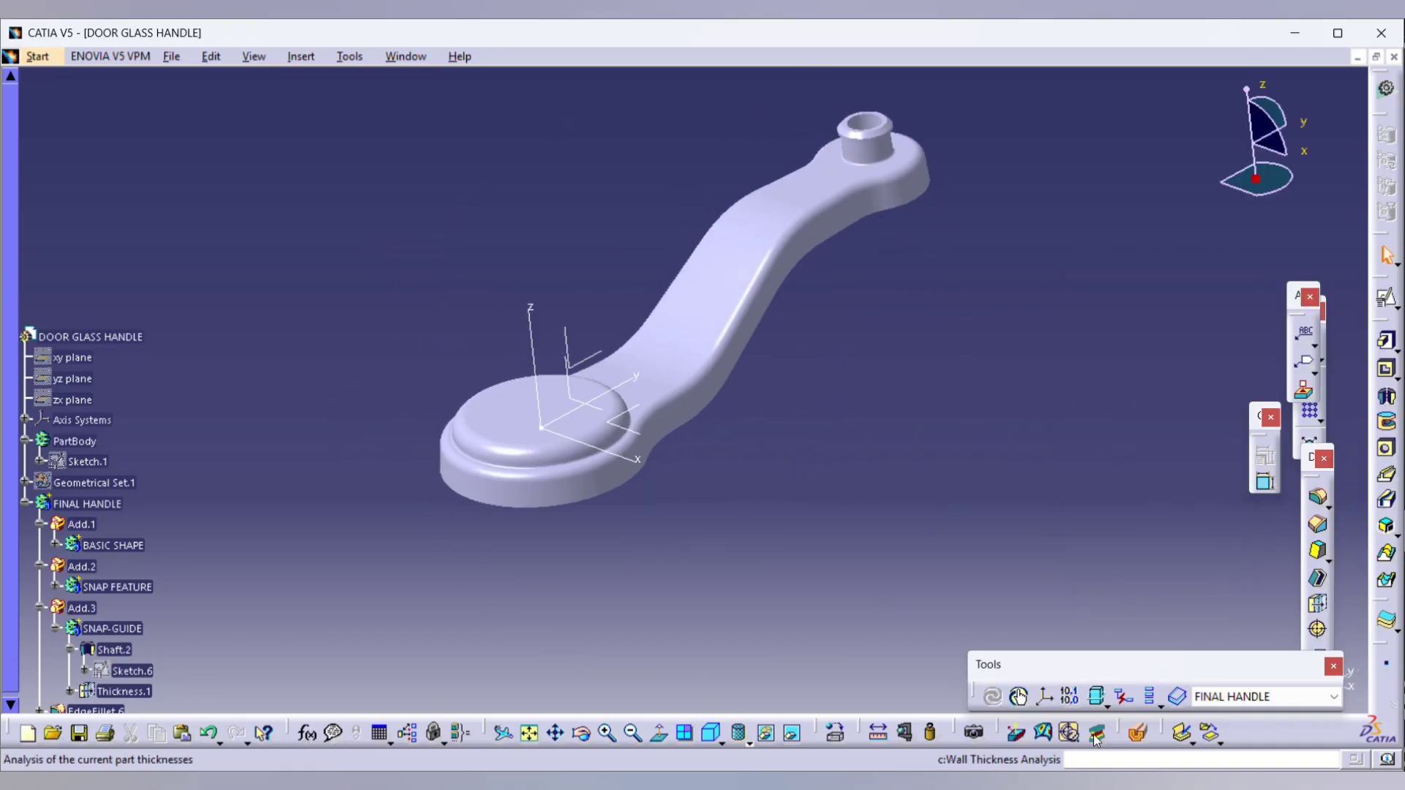
Step: Run a draft analysis on the whole handle, placing the compass on it to define the Z pull direction
{"action": "left_click", "coordinate": [1015, 733]}
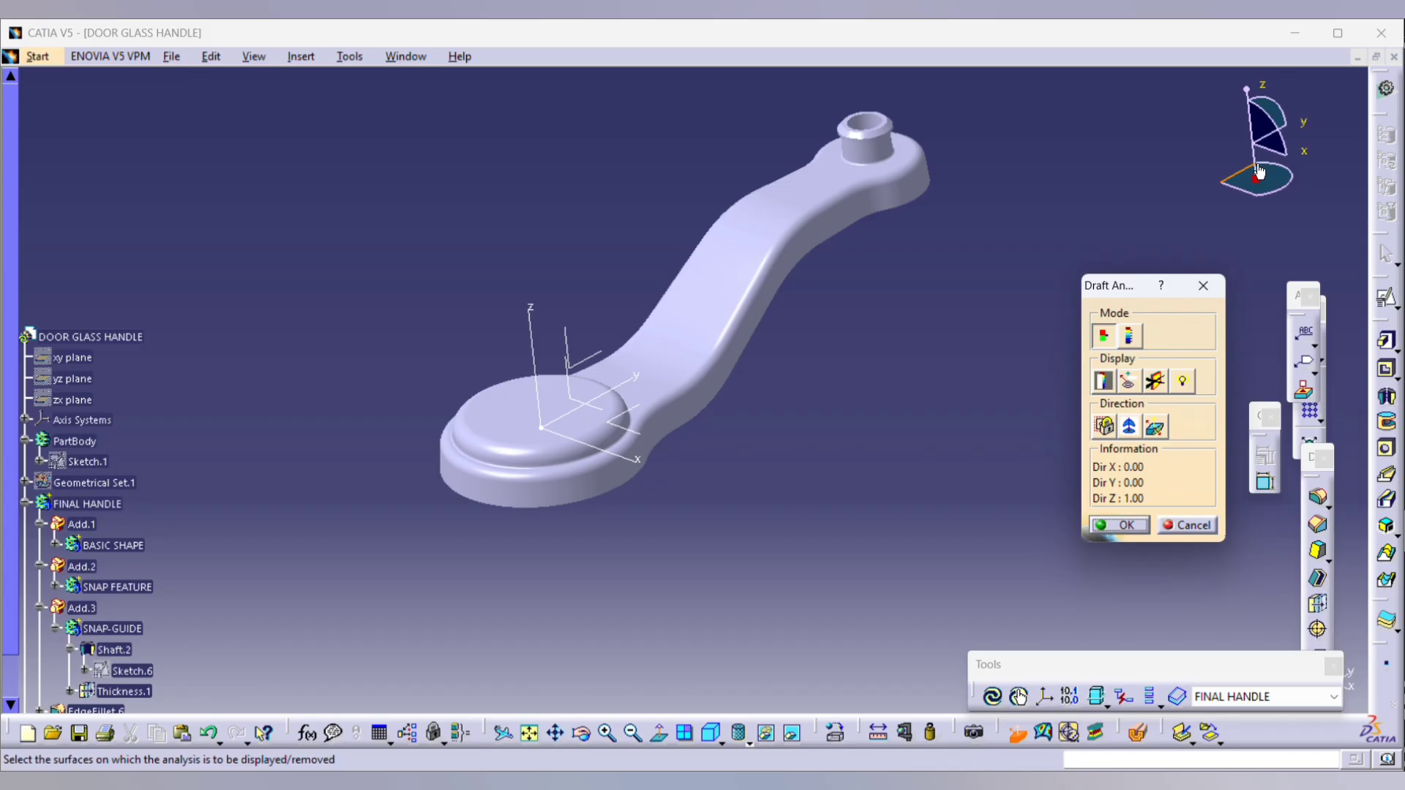
{"action": "middle_click_drag", "start_coordinate": [1245, 179], "coordinate": [1320, 196]}
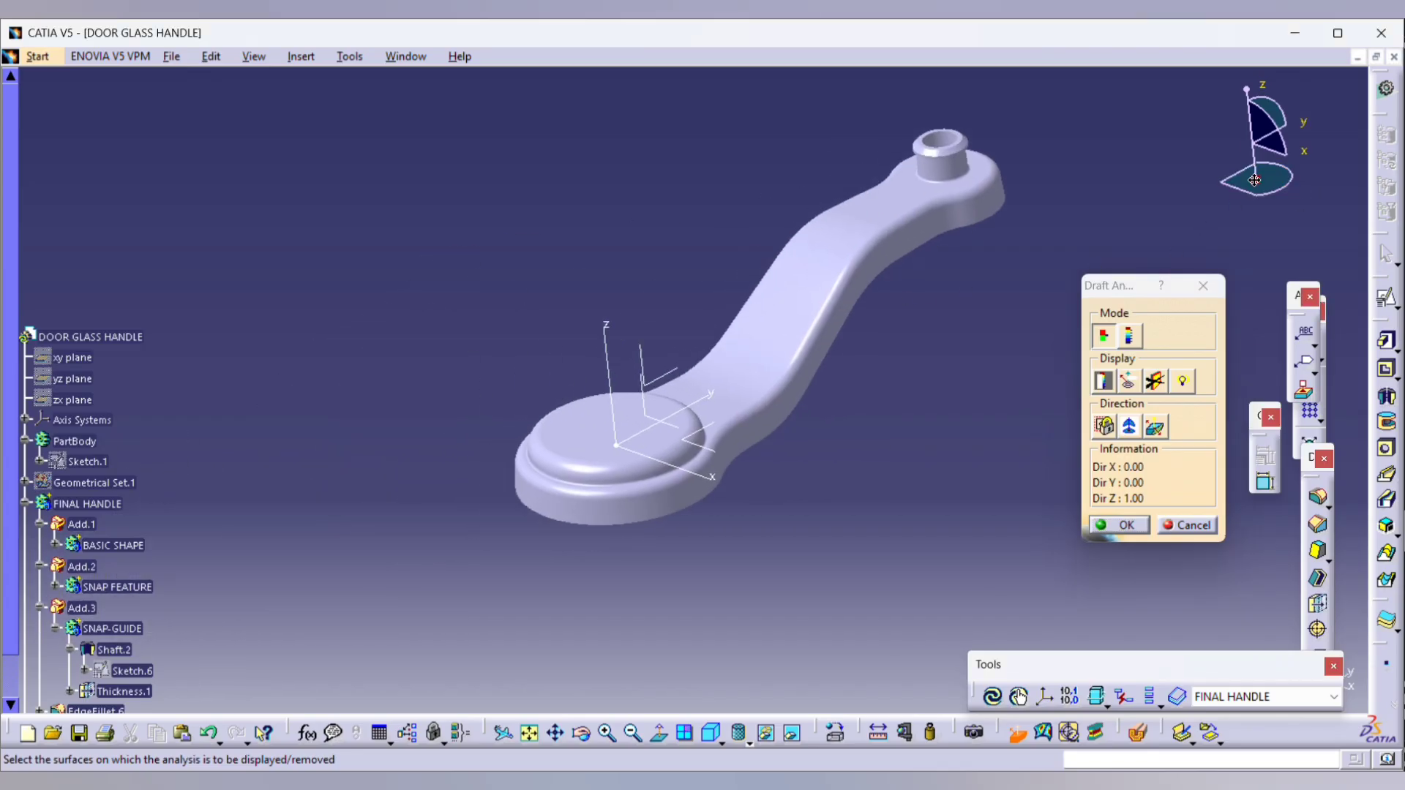
{"action": "left_click_drag", "start_coordinate": [598, 439], "coordinate": [596, 438]}
{"action": "left_click", "coordinate": [607, 502]}
{"action": "middle_click_drag", "start_coordinate": [916, 441], "coordinate": [628, 322]}
{"action": "left_click", "coordinate": [1139, 527]}
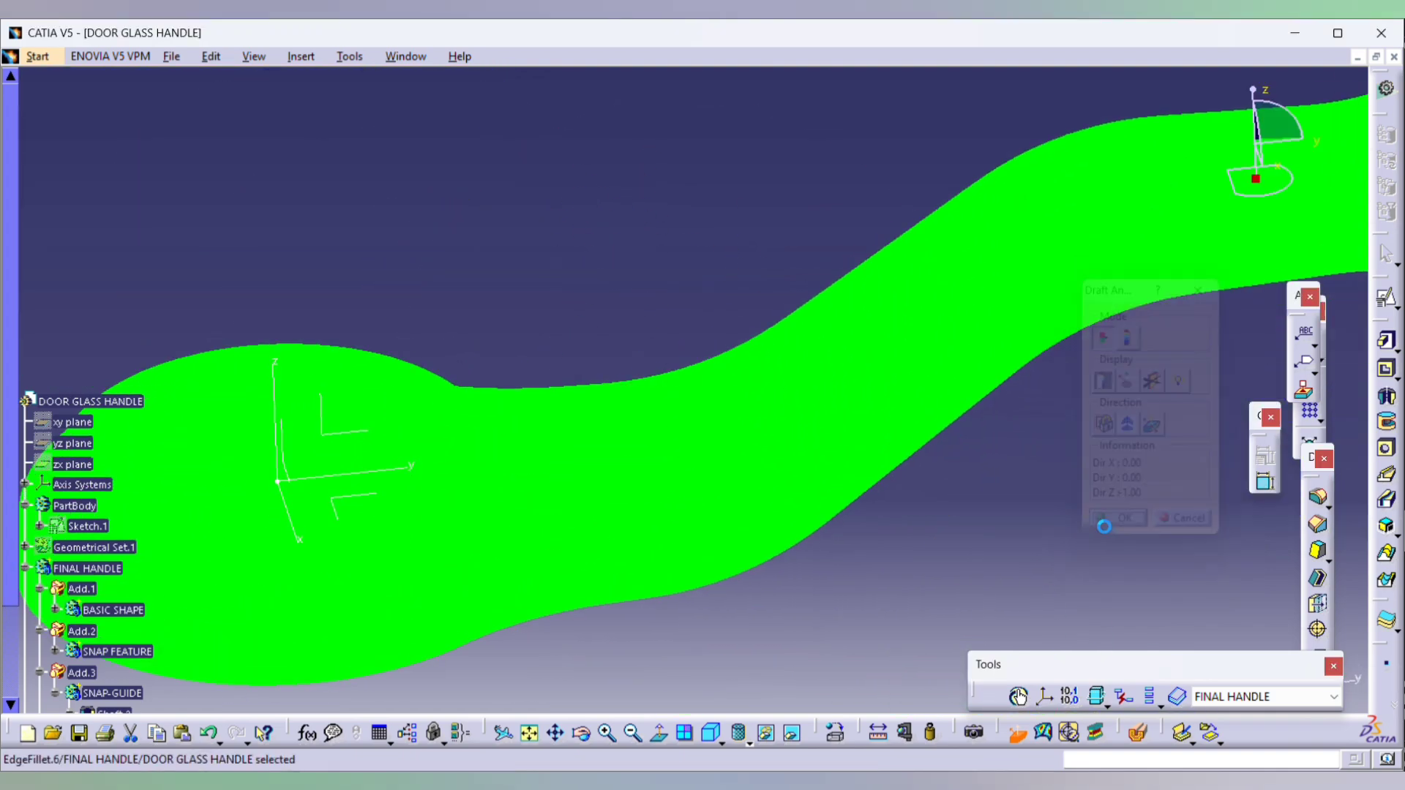
Step: Set the display of the handle to shading with edges without smooth edges
{"action": "middle_click_drag", "start_coordinate": [726, 341], "coordinate": [1009, 431]}
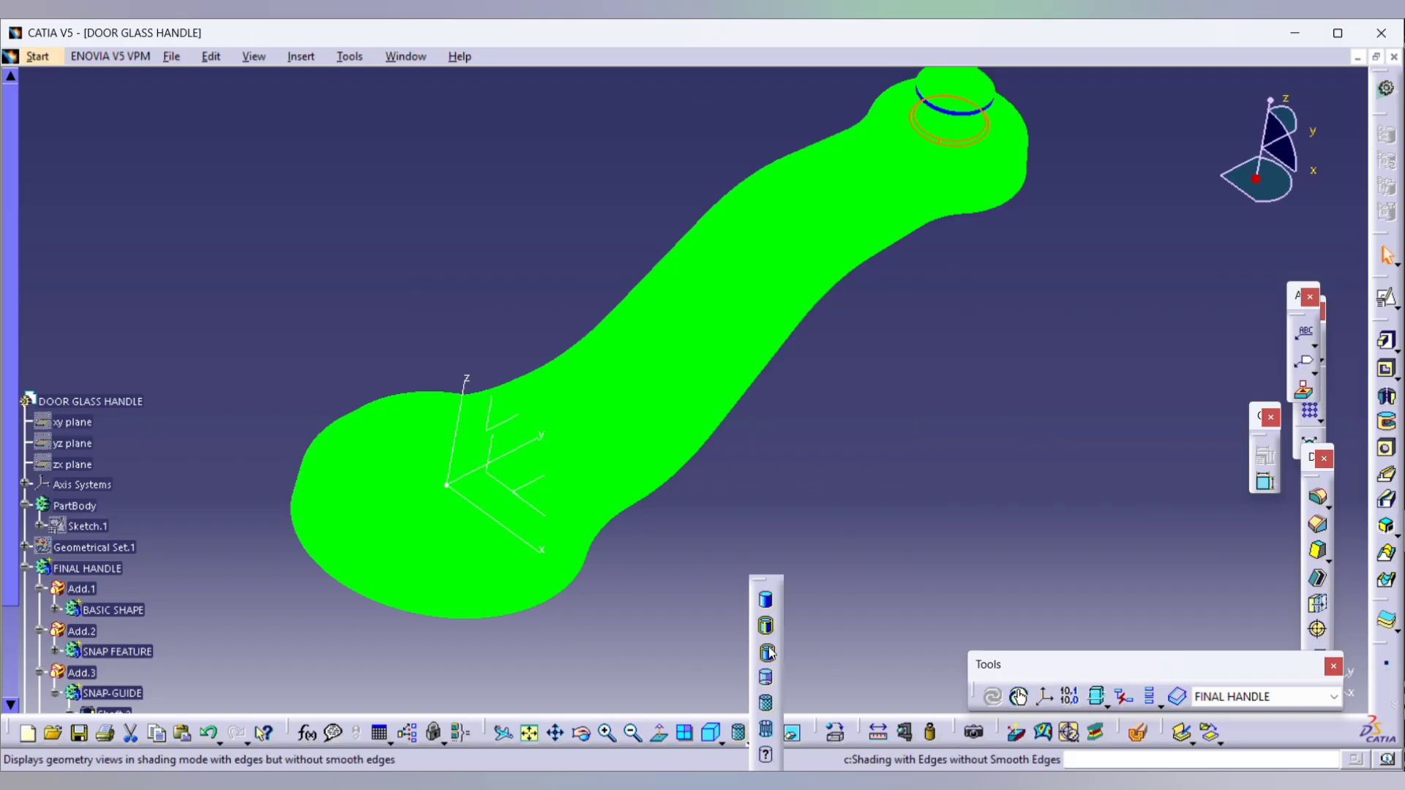
{"action": "left_click", "coordinate": [740, 734]}
{"action": "middle_click_drag", "start_coordinate": [827, 558], "coordinate": [735, 537]}
{"action": "middle_click_drag", "start_coordinate": [616, 382], "coordinate": [654, 523]}
Step: Switch to the presentation, examine the rib layout and thickness on the "STEP 7 : Rib add - Strength" slide, and return to CATIA
{"action": "left_click", "coordinate": [977, 783]}
{"action": "scroll", "coordinate": [880, 511], "scroll_direction": "down", "scroll_amount": 1}
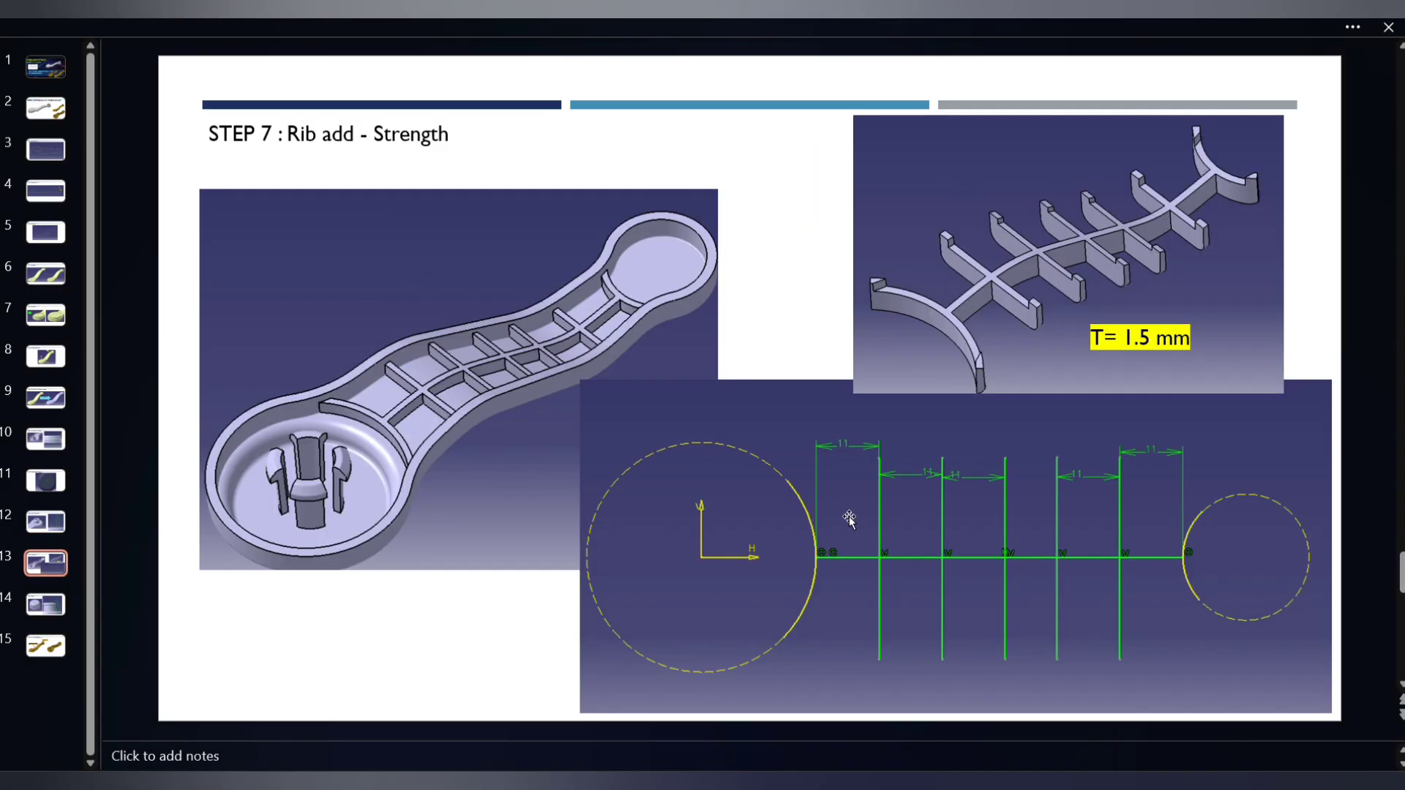
{"action": "key", "text": "alt+Tab"}
Step: Insert a new body into the part and rename it RIB
{"action": "middle_click_drag", "start_coordinate": [560, 265], "coordinate": [961, 415]}
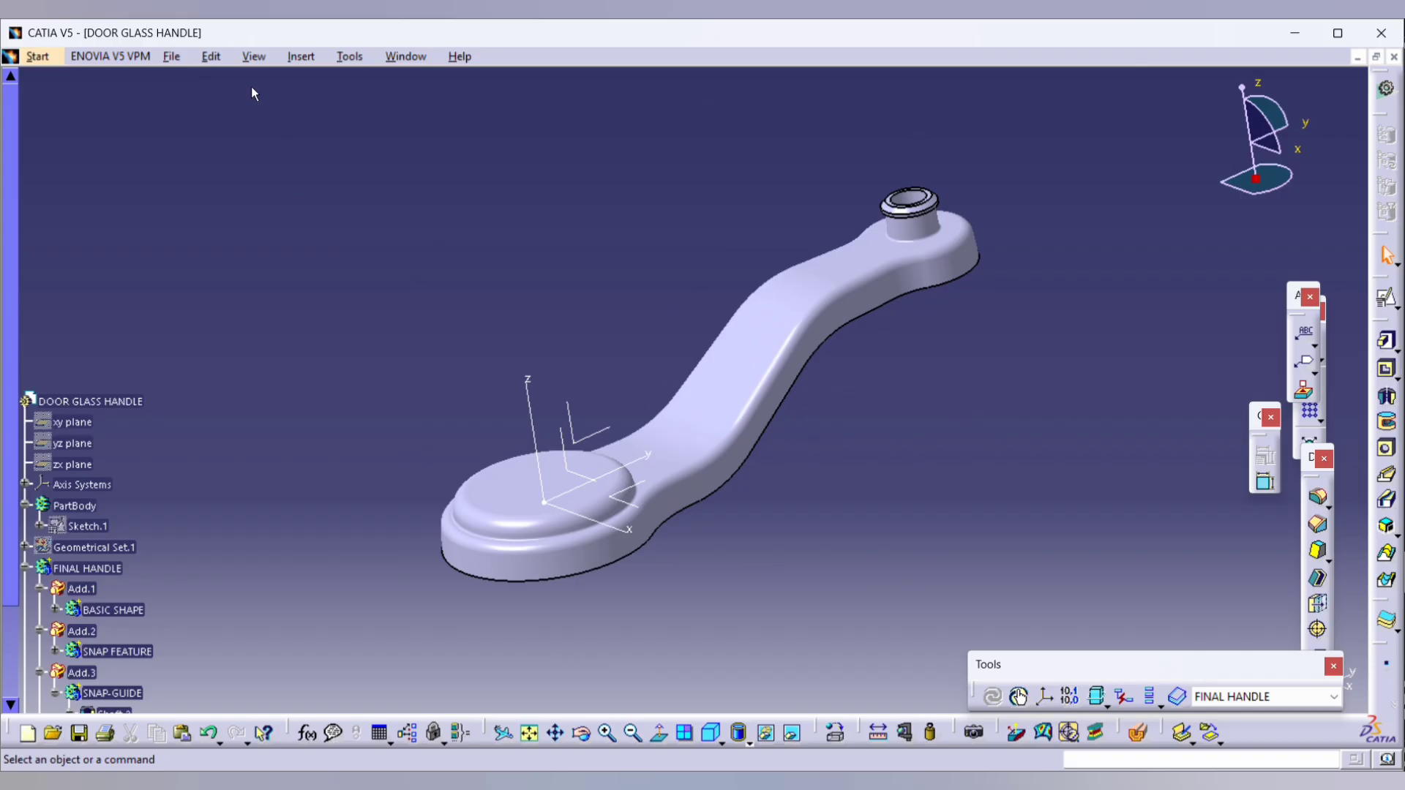
{"action": "left_click", "coordinate": [301, 56]}
{"action": "left_click", "coordinate": [319, 101]}
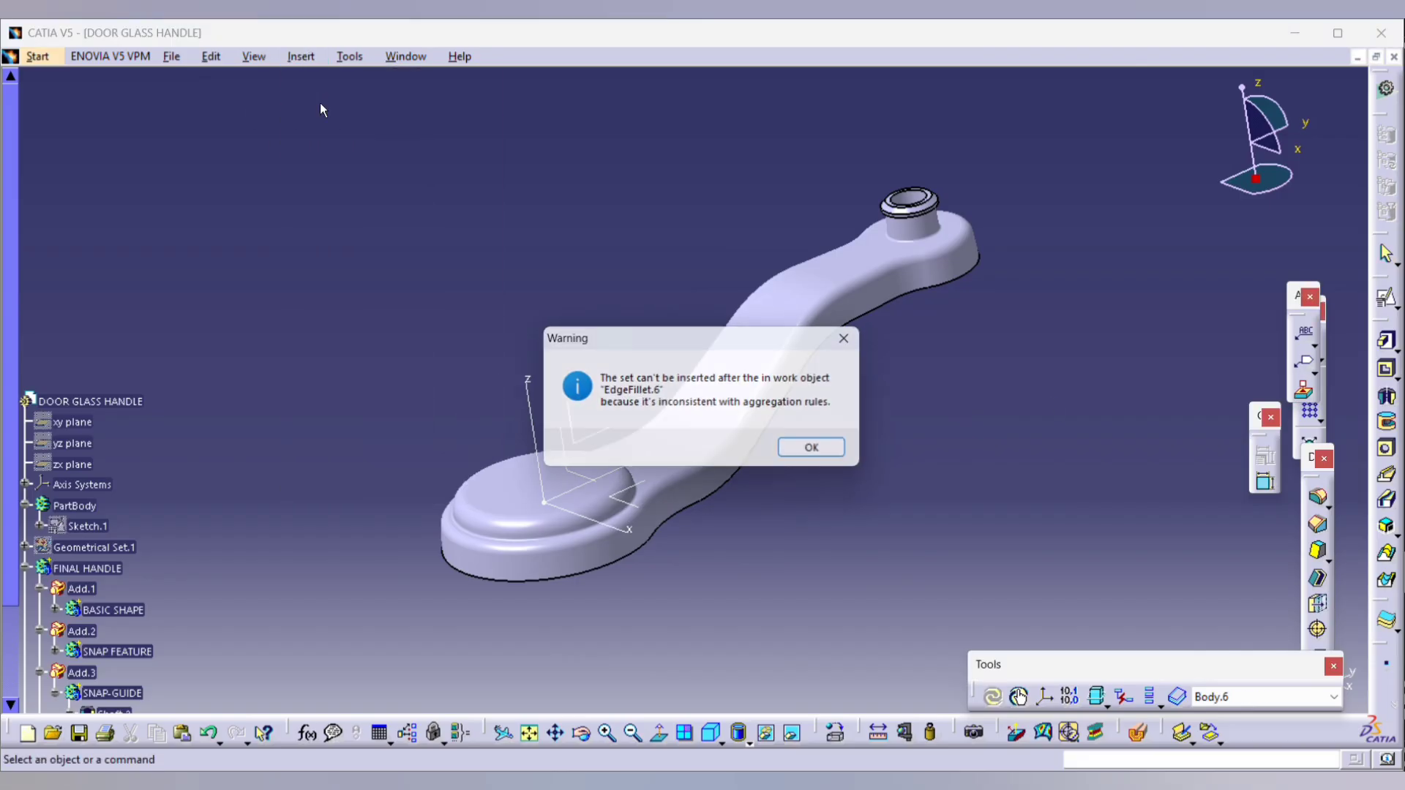
{"action": "key", "text": "Return"}
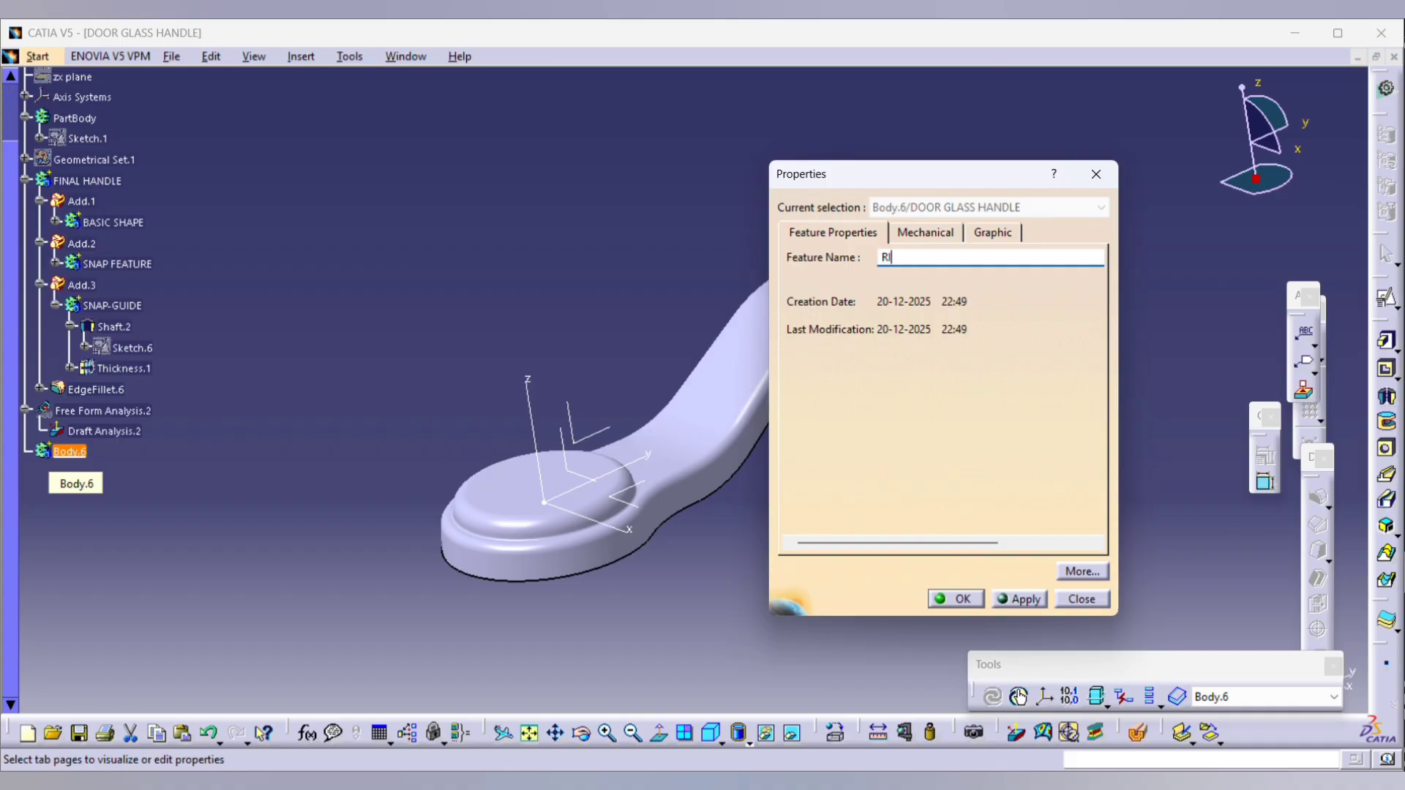
{"action": "key", "text": "Return"}
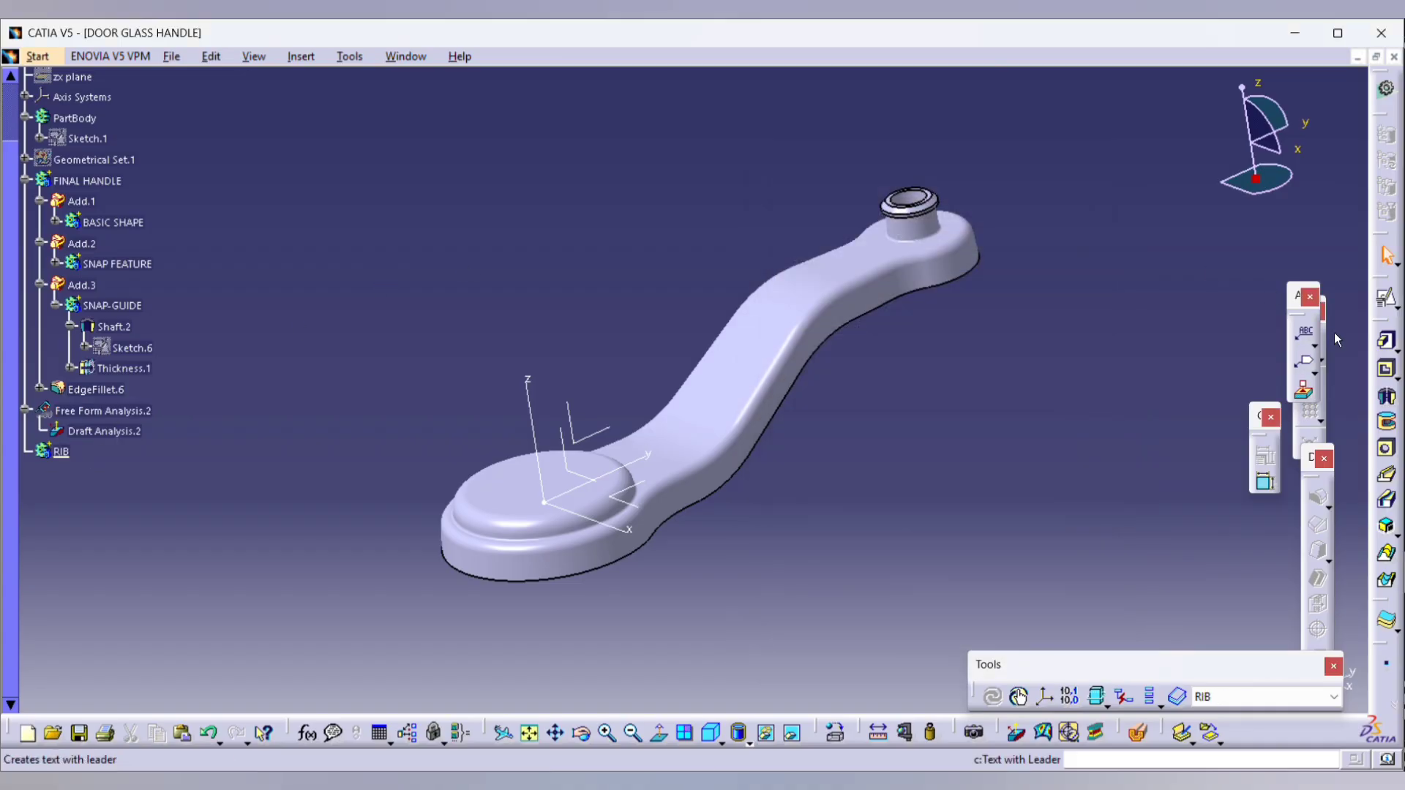
Step: Create a positioned sketch on the XY plane of Axis System.1 with the H and V directions swapped
{"action": "left_click", "coordinate": [1385, 299]}
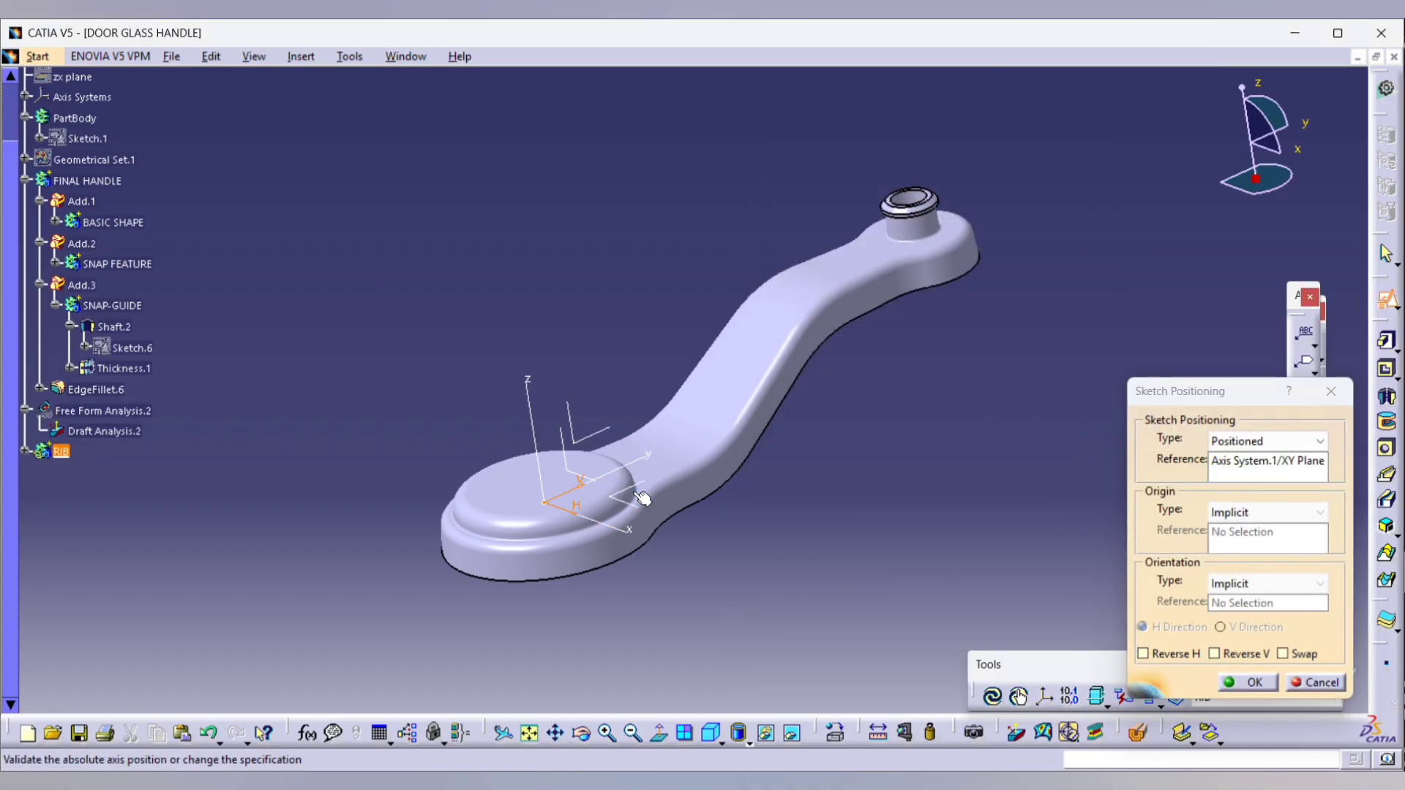
{"action": "middle_click_drag", "start_coordinate": [670, 541], "coordinate": [794, 370]}
{"action": "left_click", "coordinate": [1286, 654]}
{"action": "left_click", "coordinate": [1231, 683]}
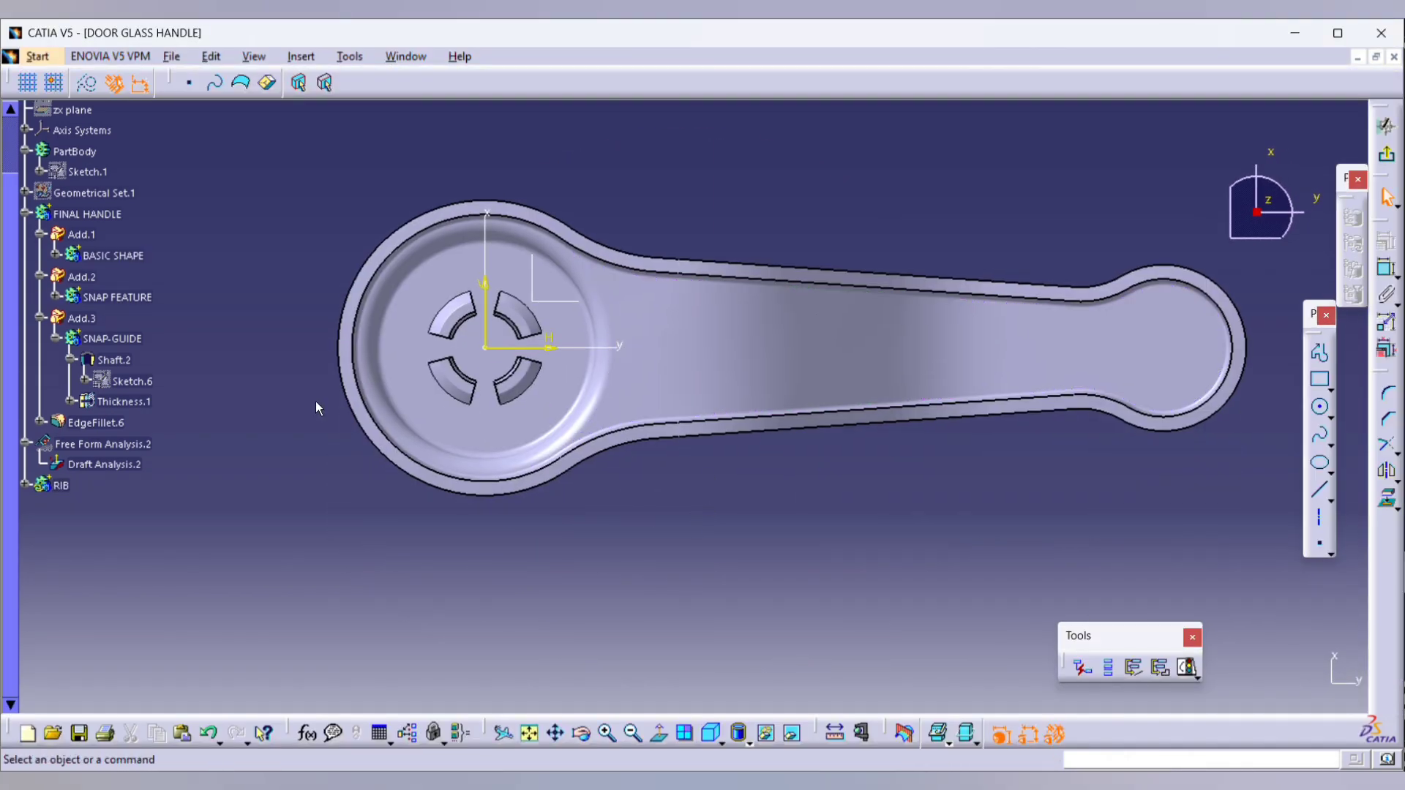
Step: Show Sketch.1 and project its large-end and small-end arcs into the rib sketch
{"action": "left_click", "coordinate": [88, 173]}
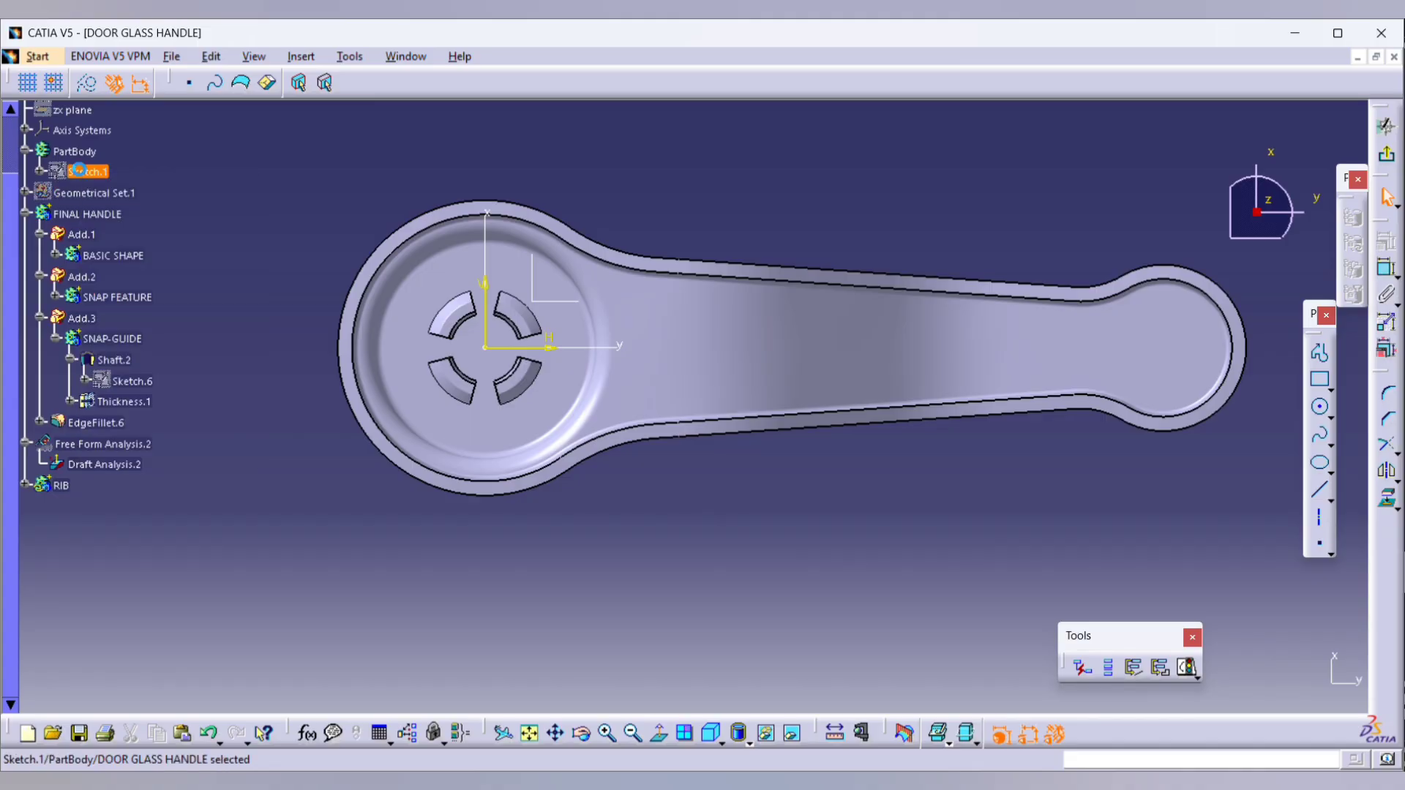
{"action": "key", "text": "space"}
{"action": "left_click", "coordinate": [88, 174]}
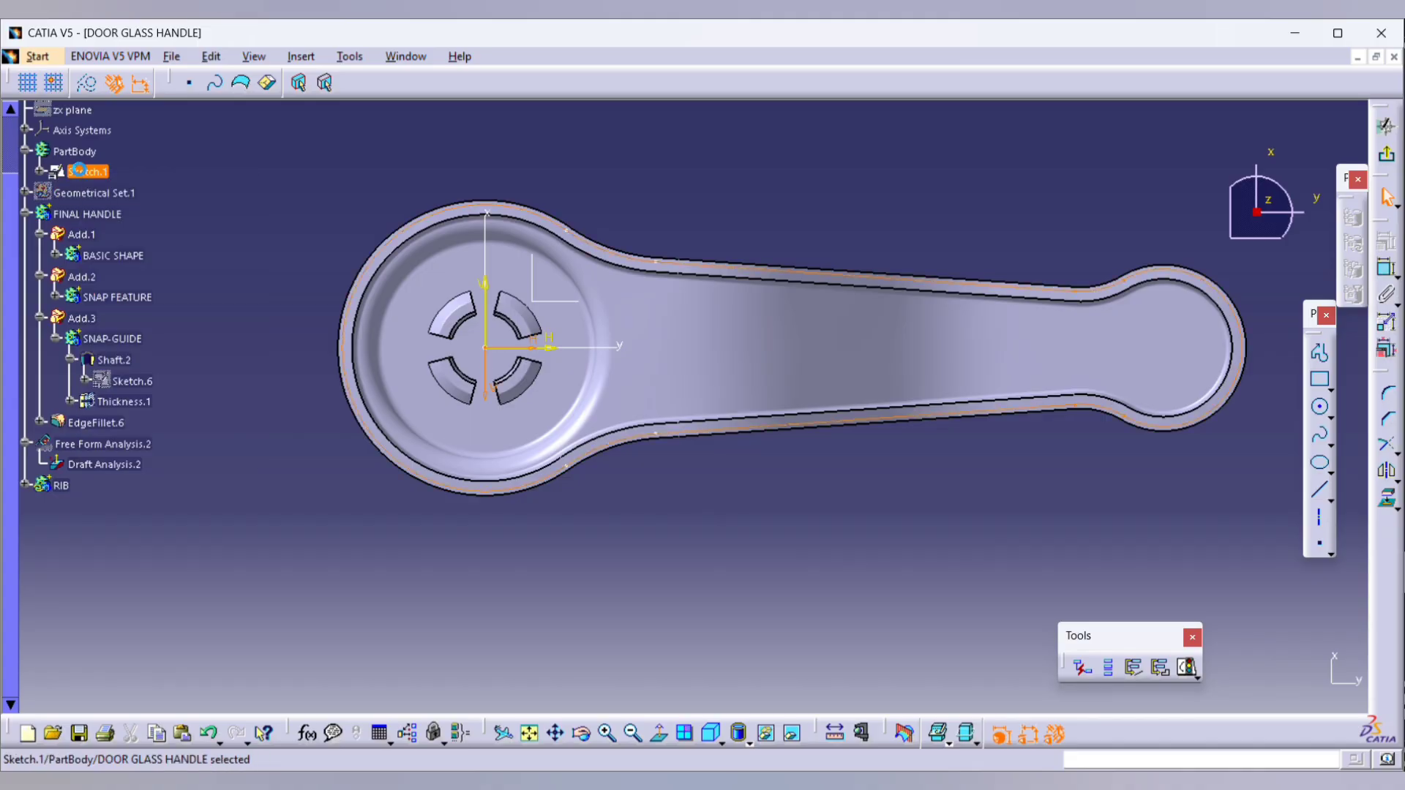
{"action": "left_click", "coordinate": [412, 213]}
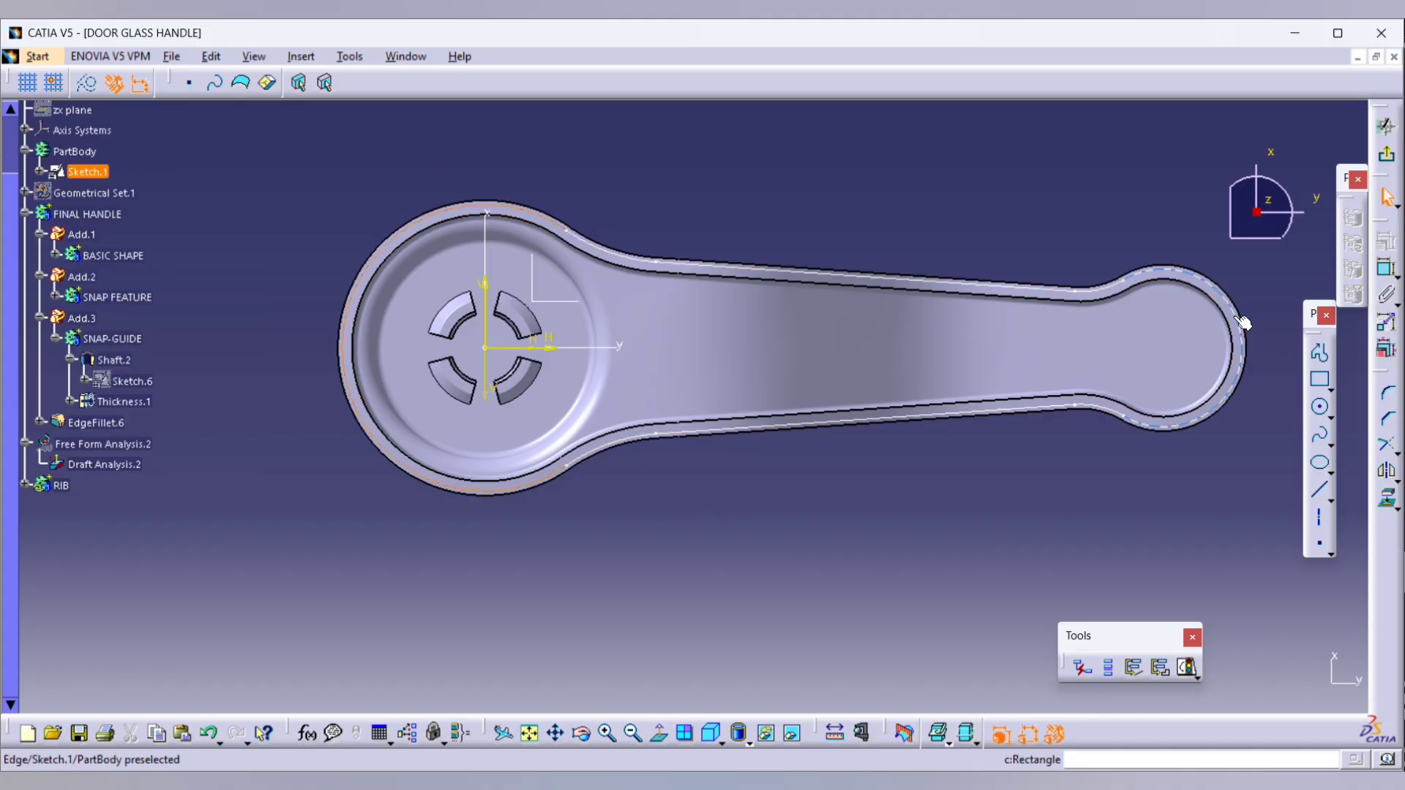
{"action": "left_click", "coordinate": [1386, 502]}
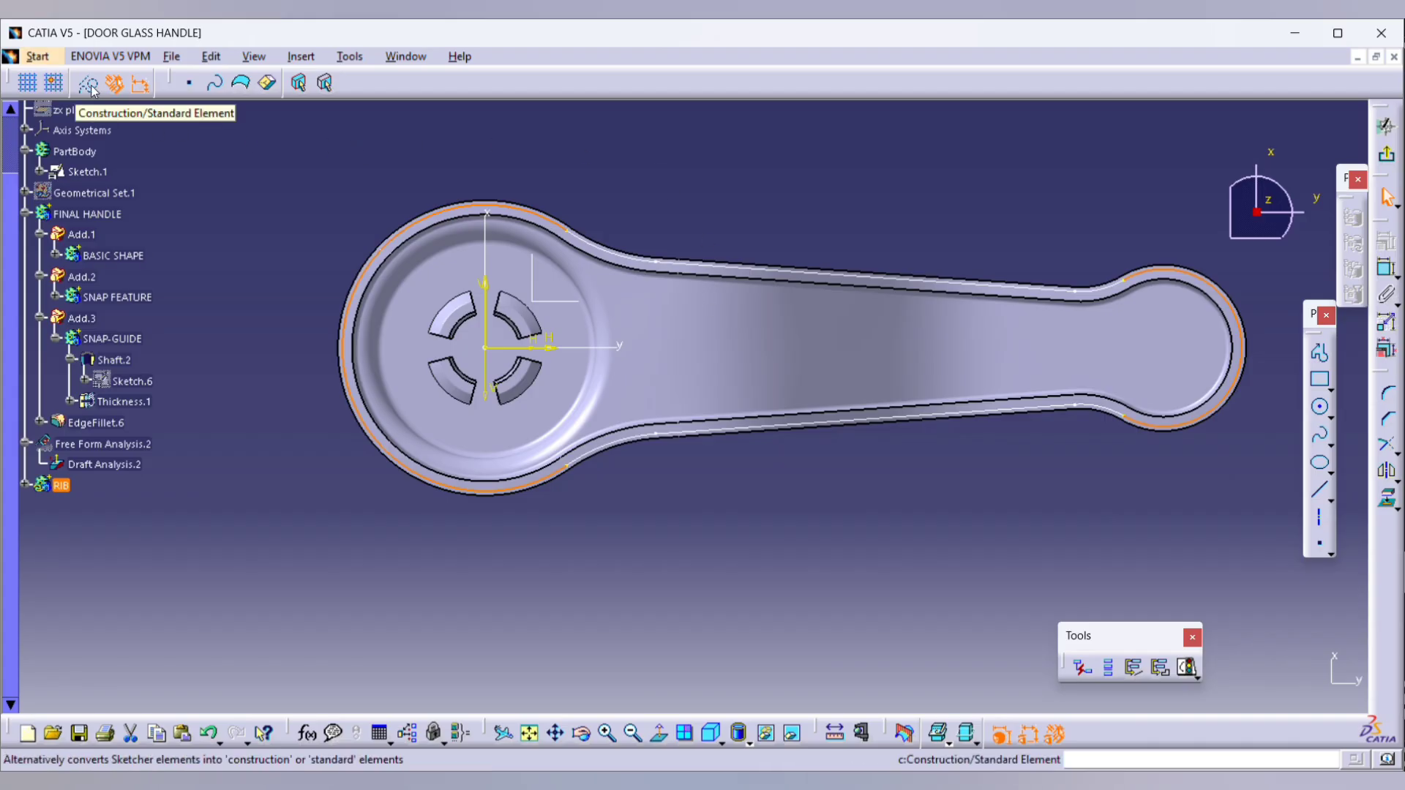
{"action": "left_click", "coordinate": [338, 192]}
Step: Hide Sketch.1 and check the rib sketch layout on the presentation's reference slide
{"action": "right_click", "coordinate": [571, 243]}
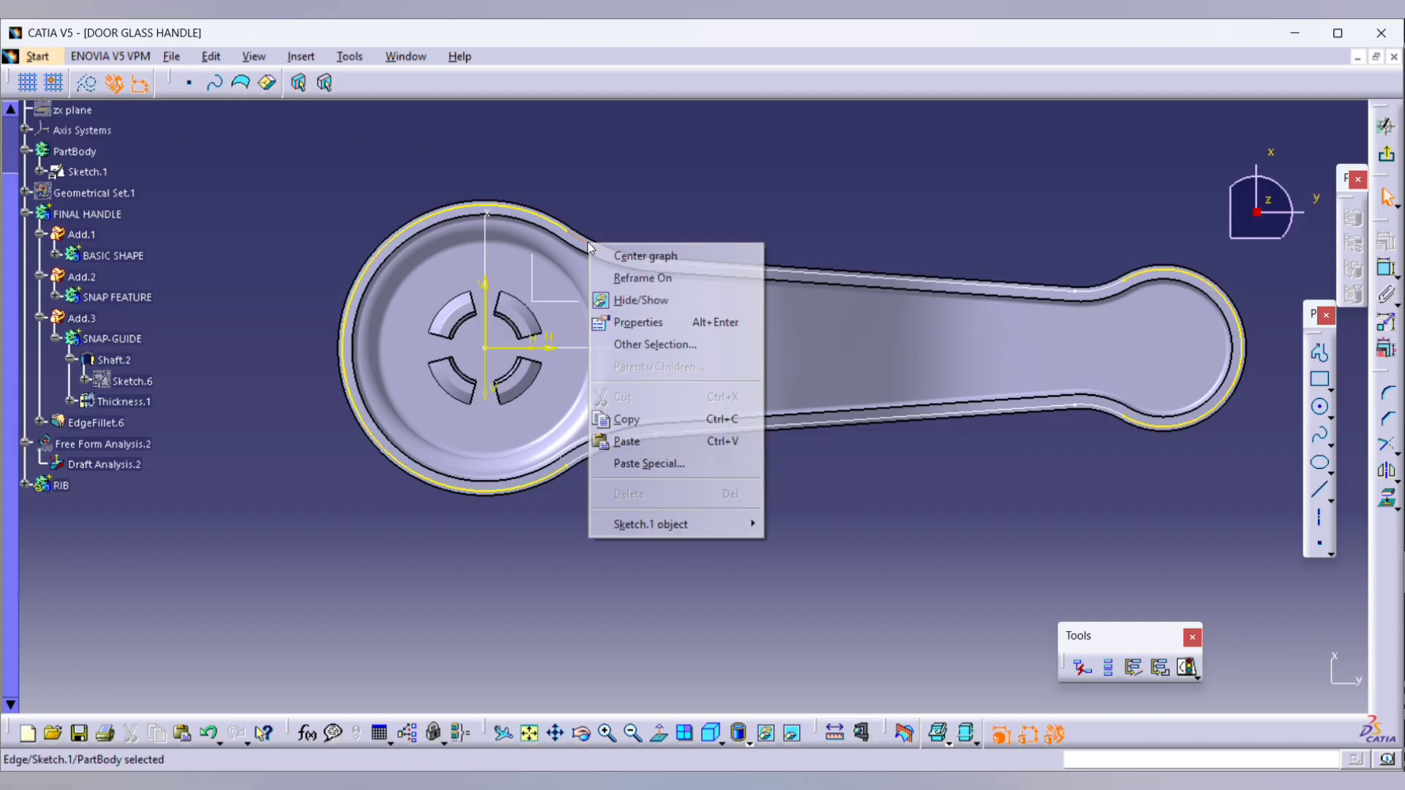
{"action": "left_click", "coordinate": [580, 235]}
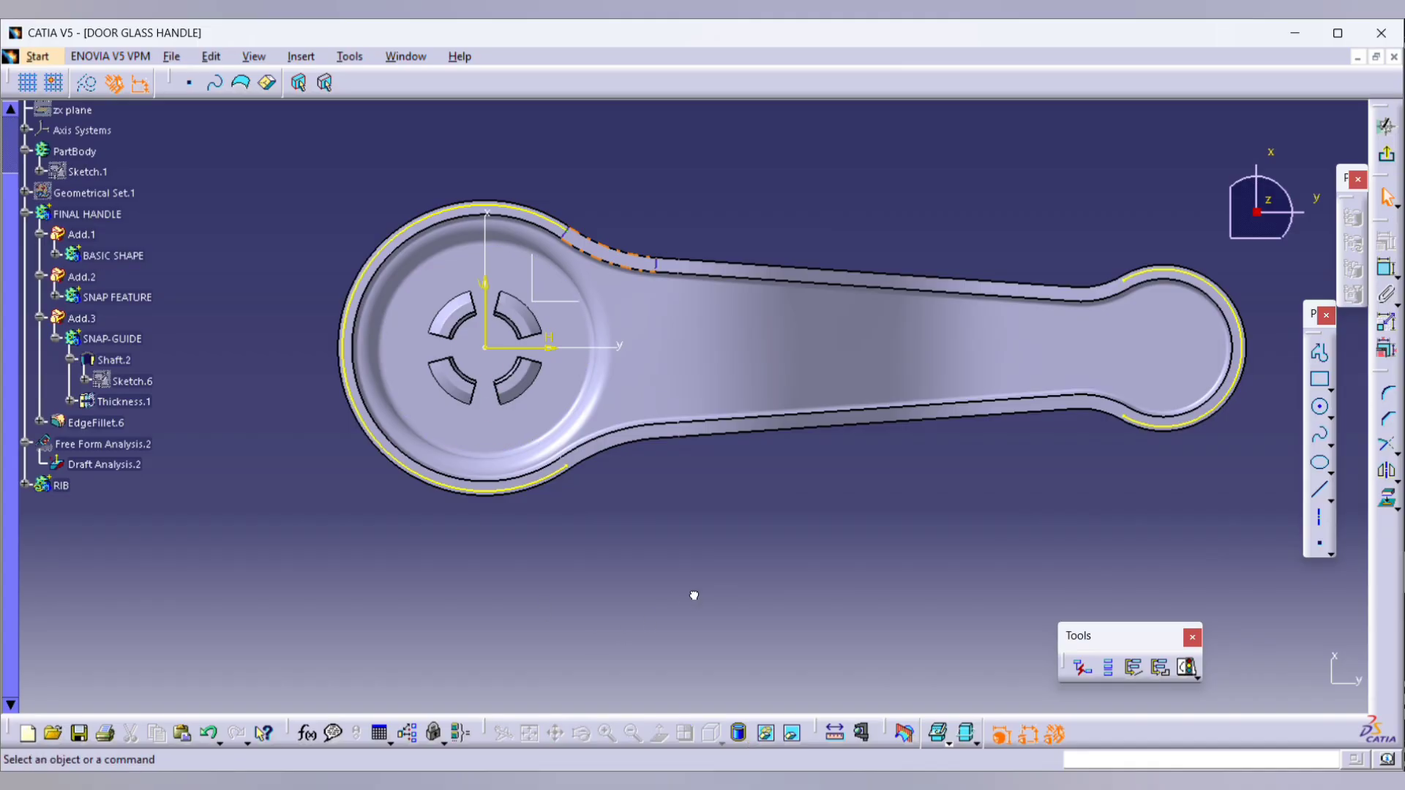
{"action": "key", "text": "alt+Tab"}
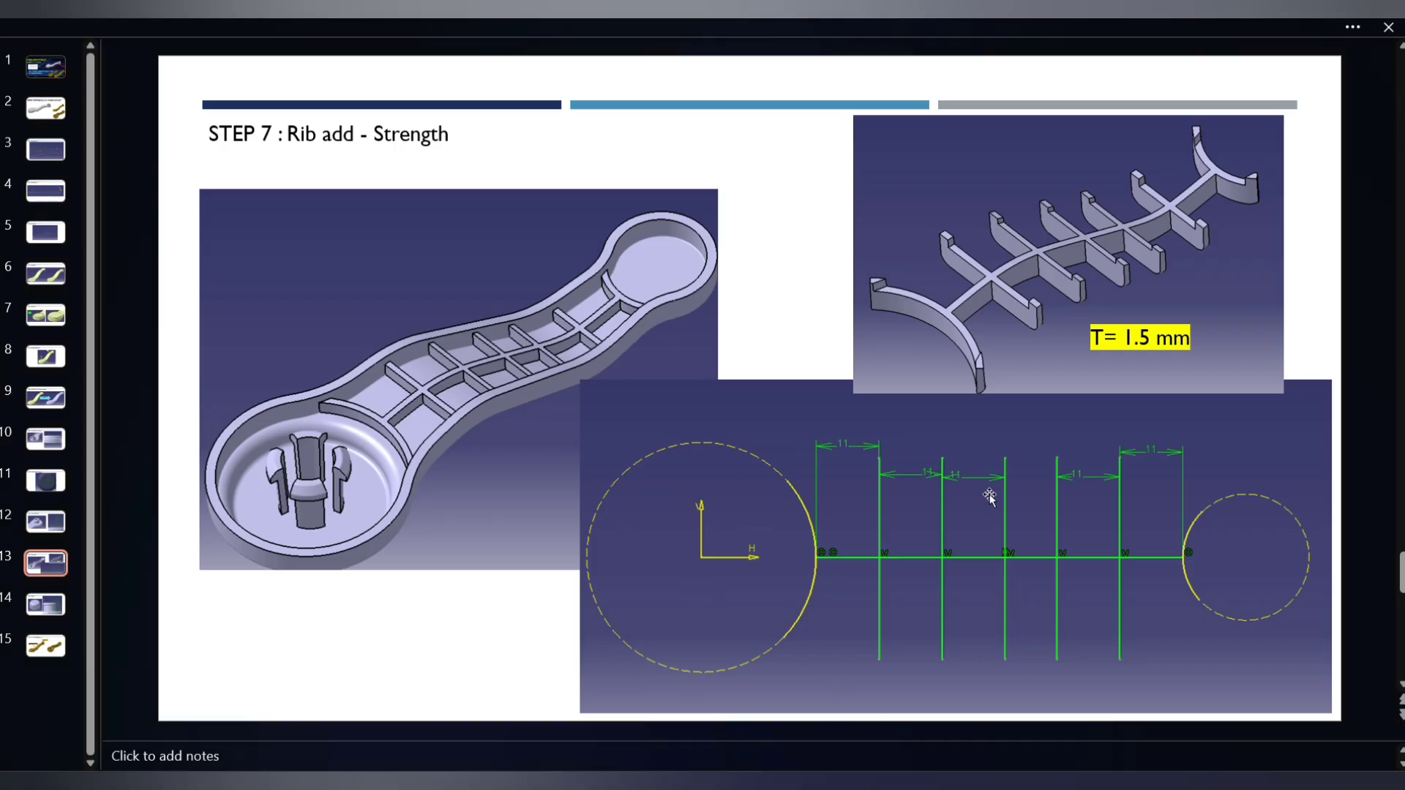
{"action": "key", "text": "alt+Tab"}
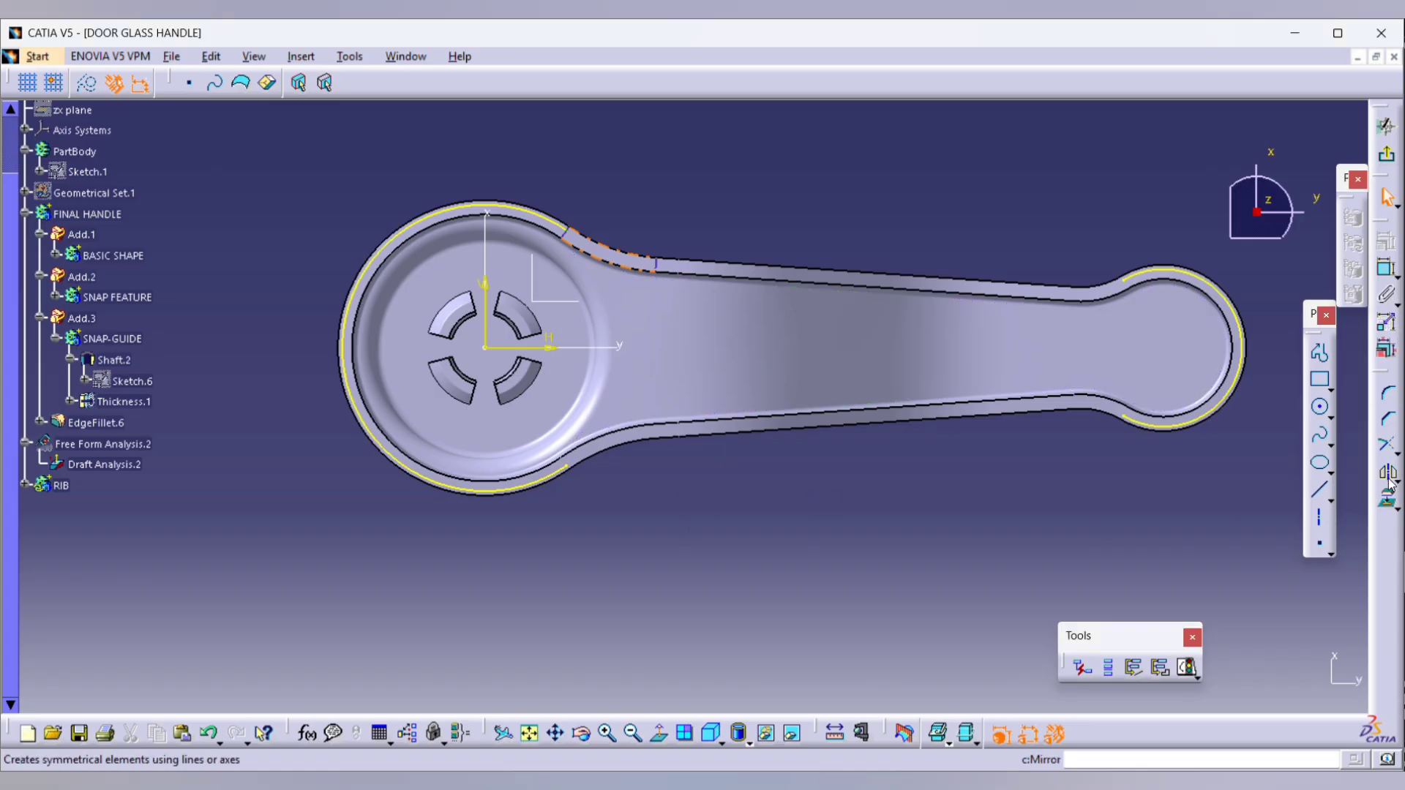
Step: Extend the projected large-end and small-end arcs across the arm with Trim so each forms a nearly full circle
{"action": "left_click", "coordinate": [590, 337]}
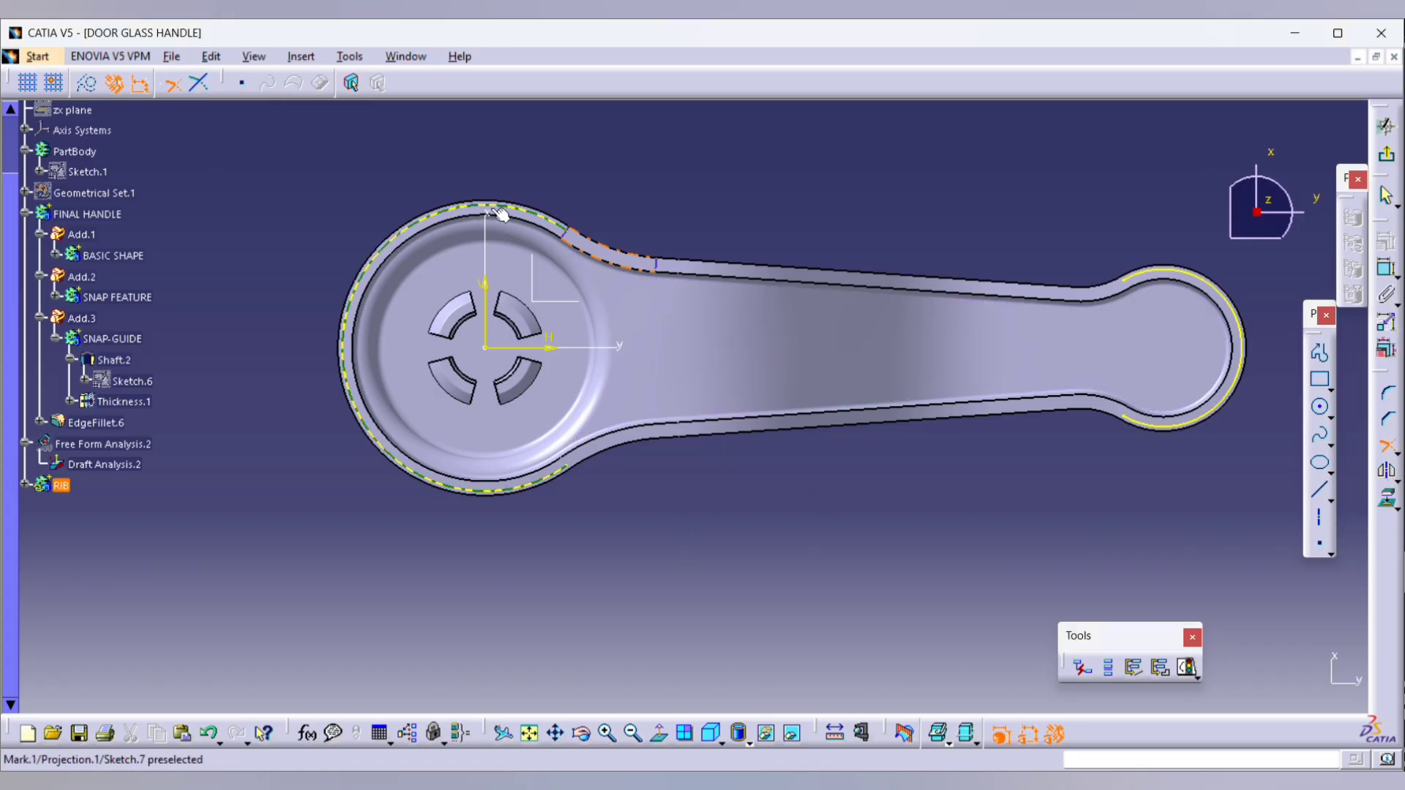
{"action": "left_click", "coordinate": [578, 469]}
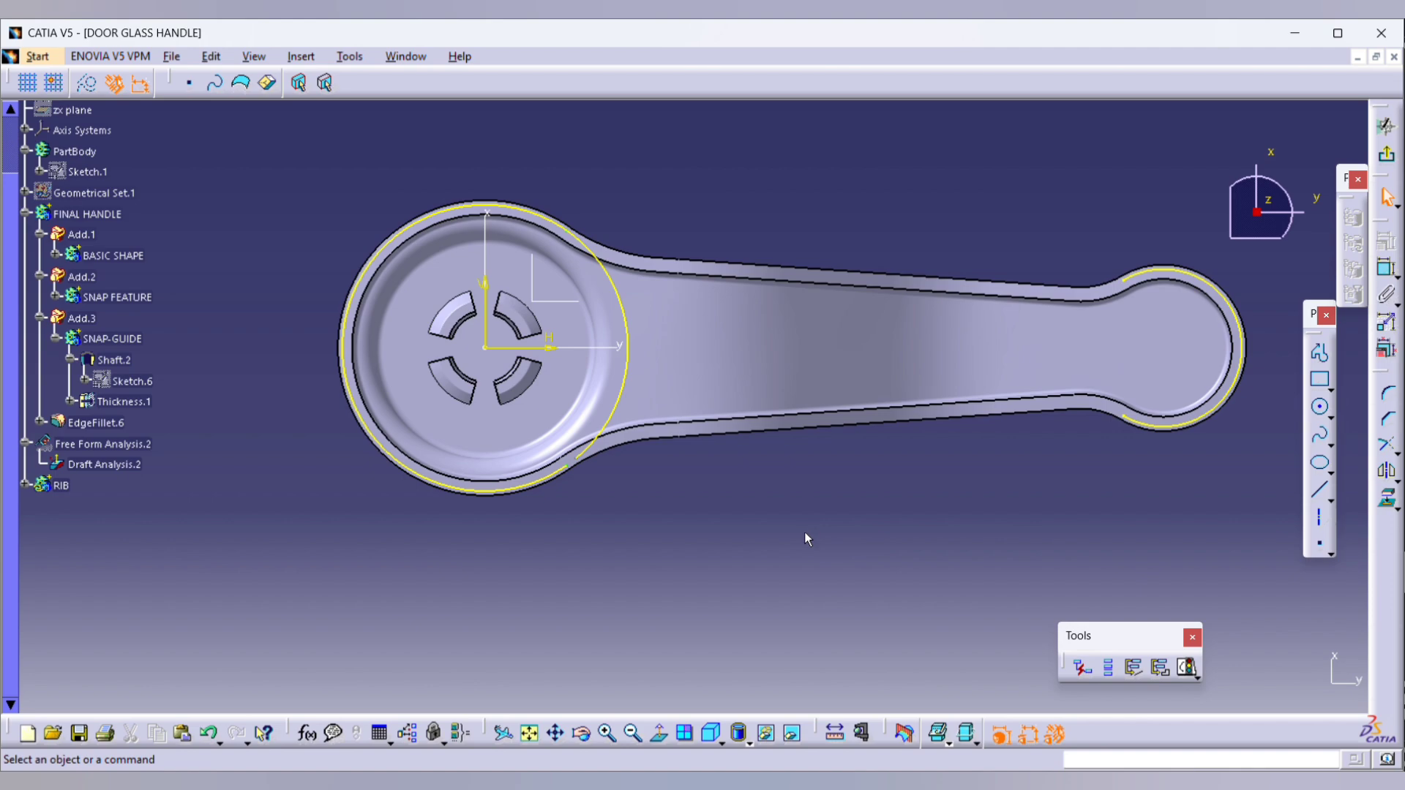
{"action": "left_click", "coordinate": [1177, 425]}
{"action": "left_click", "coordinate": [1387, 444]}
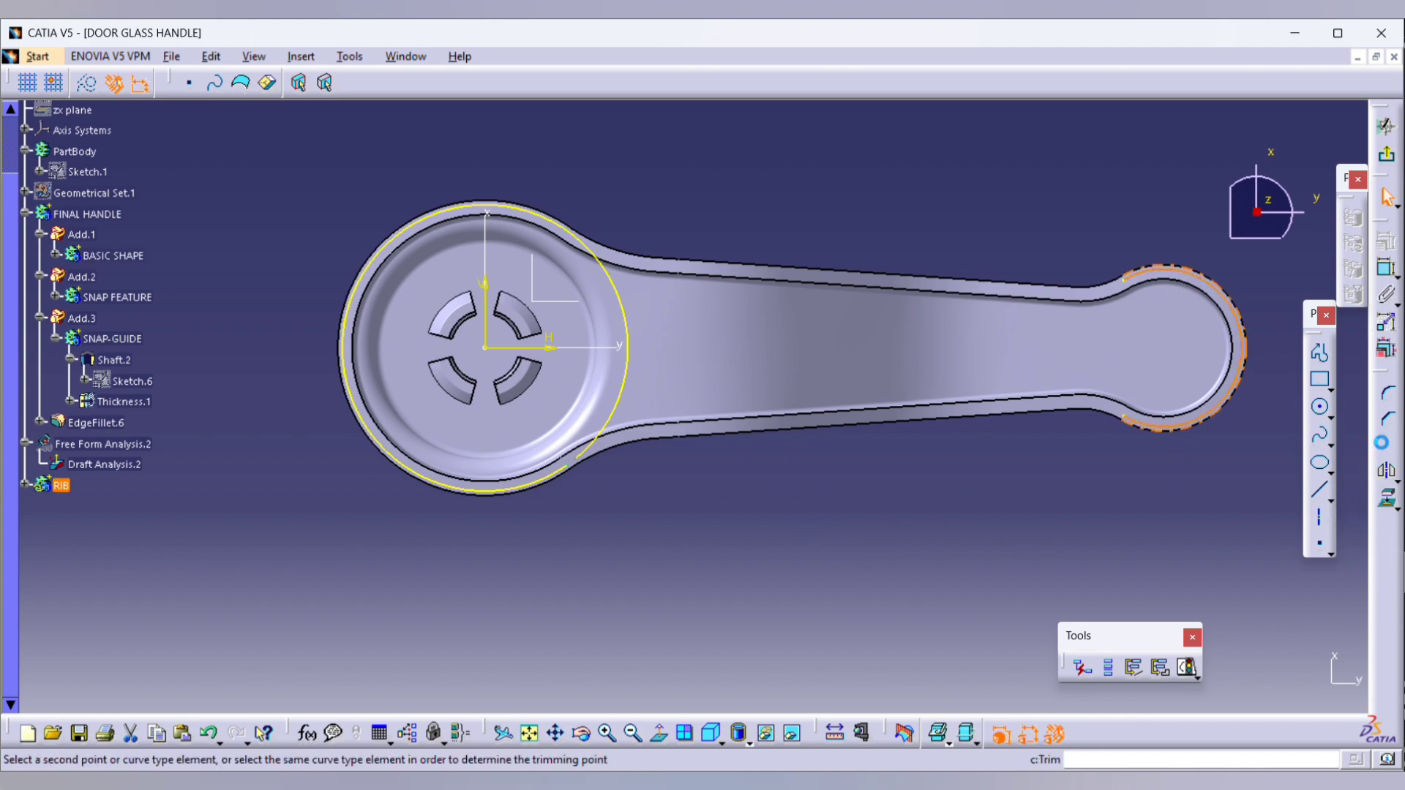
{"action": "left_click", "coordinate": [1121, 290]}
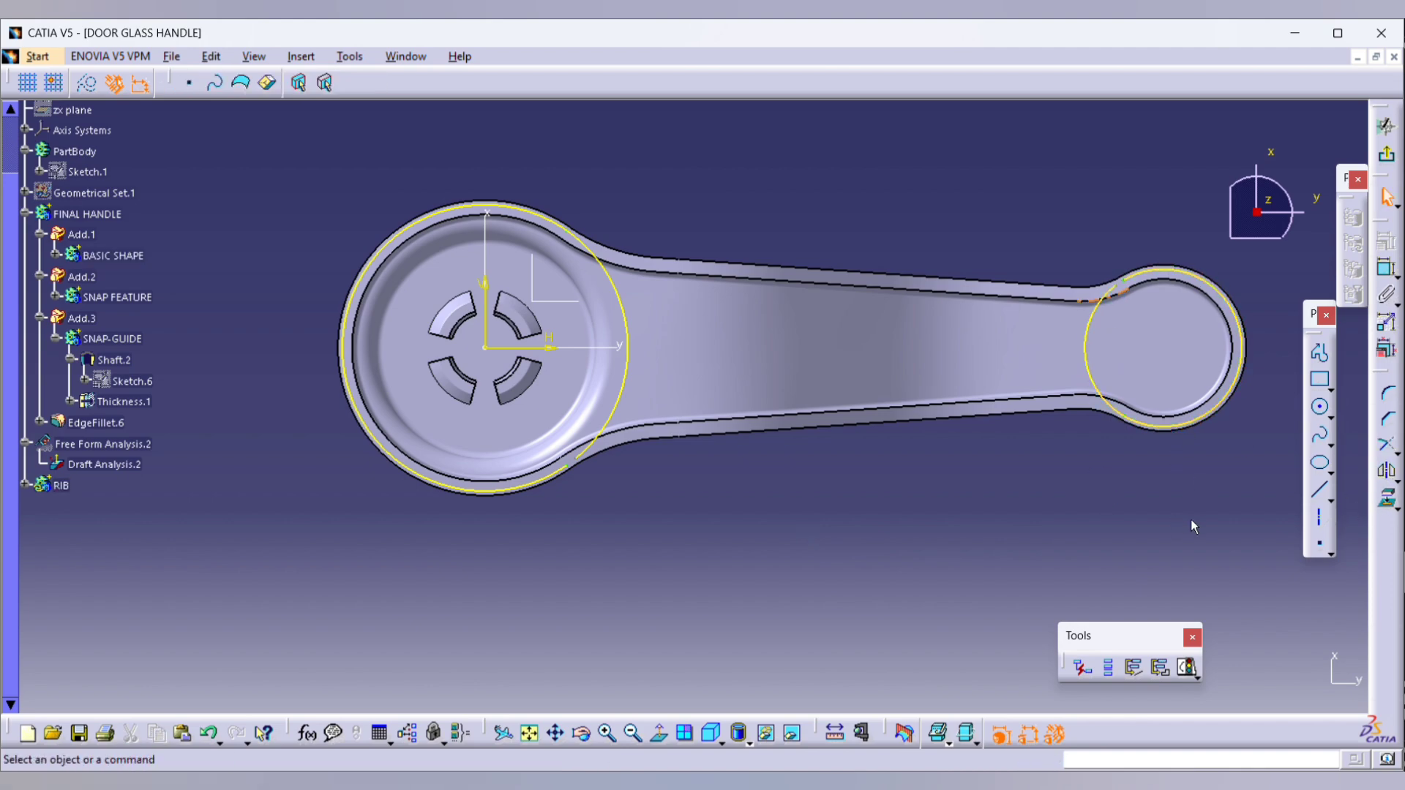
Step: Sketch a horizontal line along the arm's centre from the large-end arc to the small-end arc, and delete the stray slanted segment
{"action": "left_click", "coordinate": [1314, 358]}
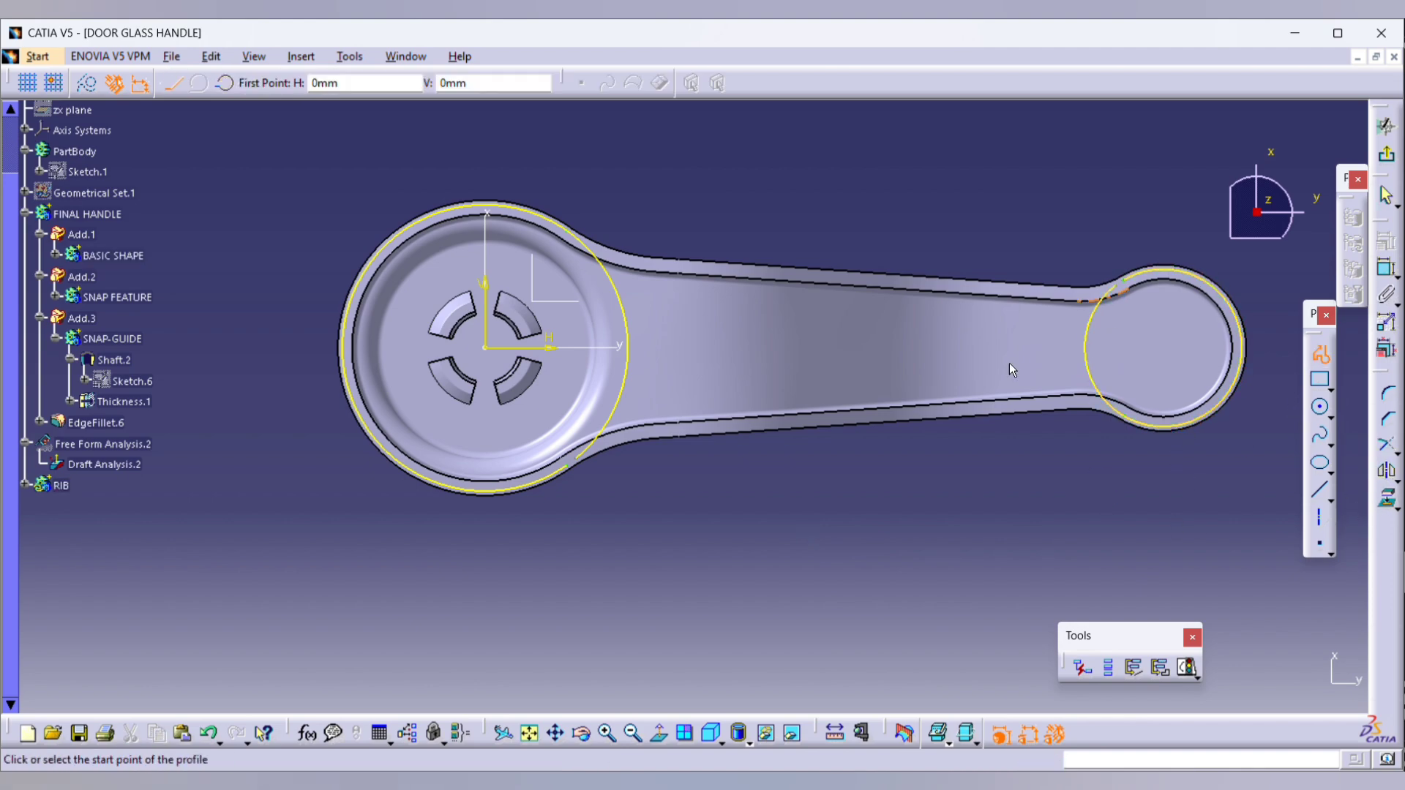
{"action": "left_click", "coordinate": [647, 342]}
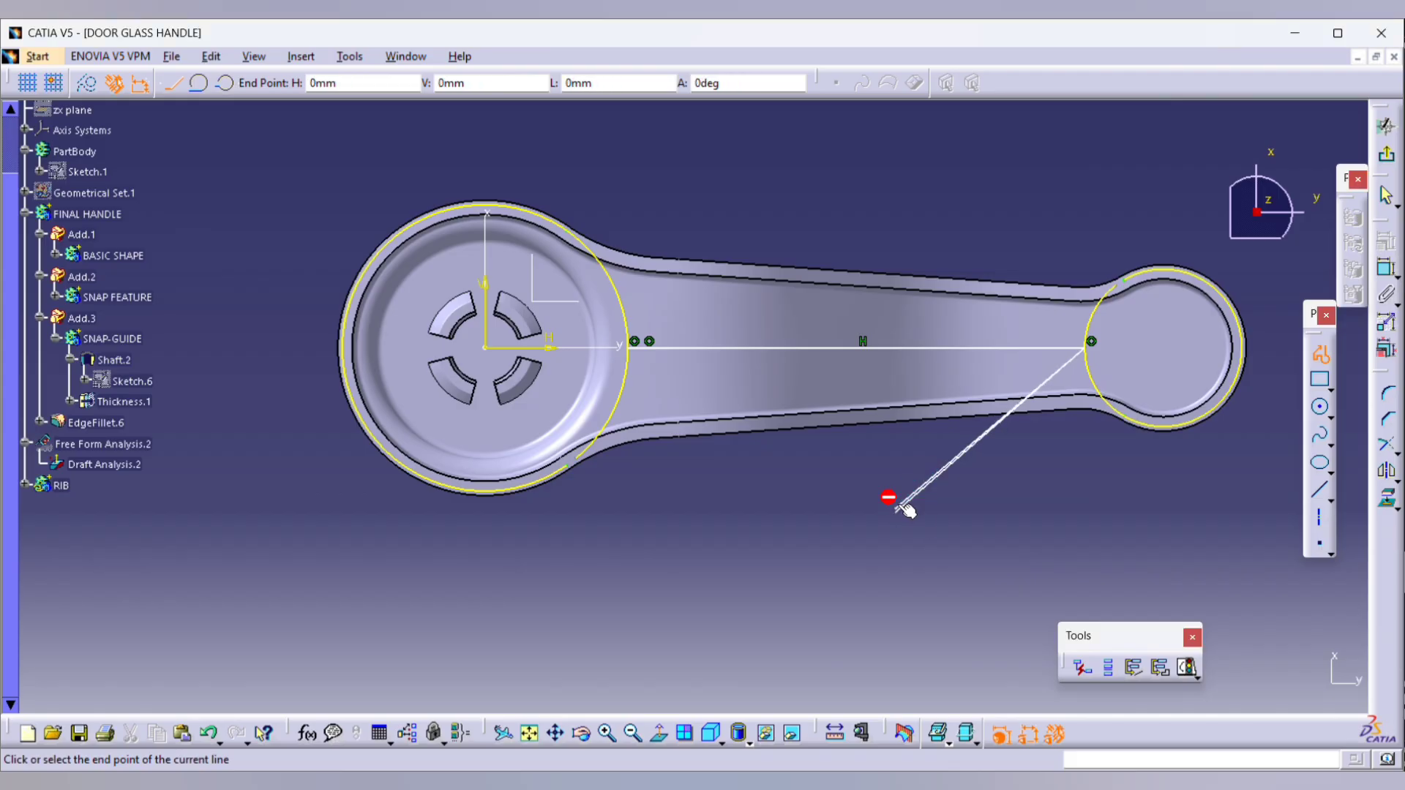
{"action": "double_click", "coordinate": [894, 508]}
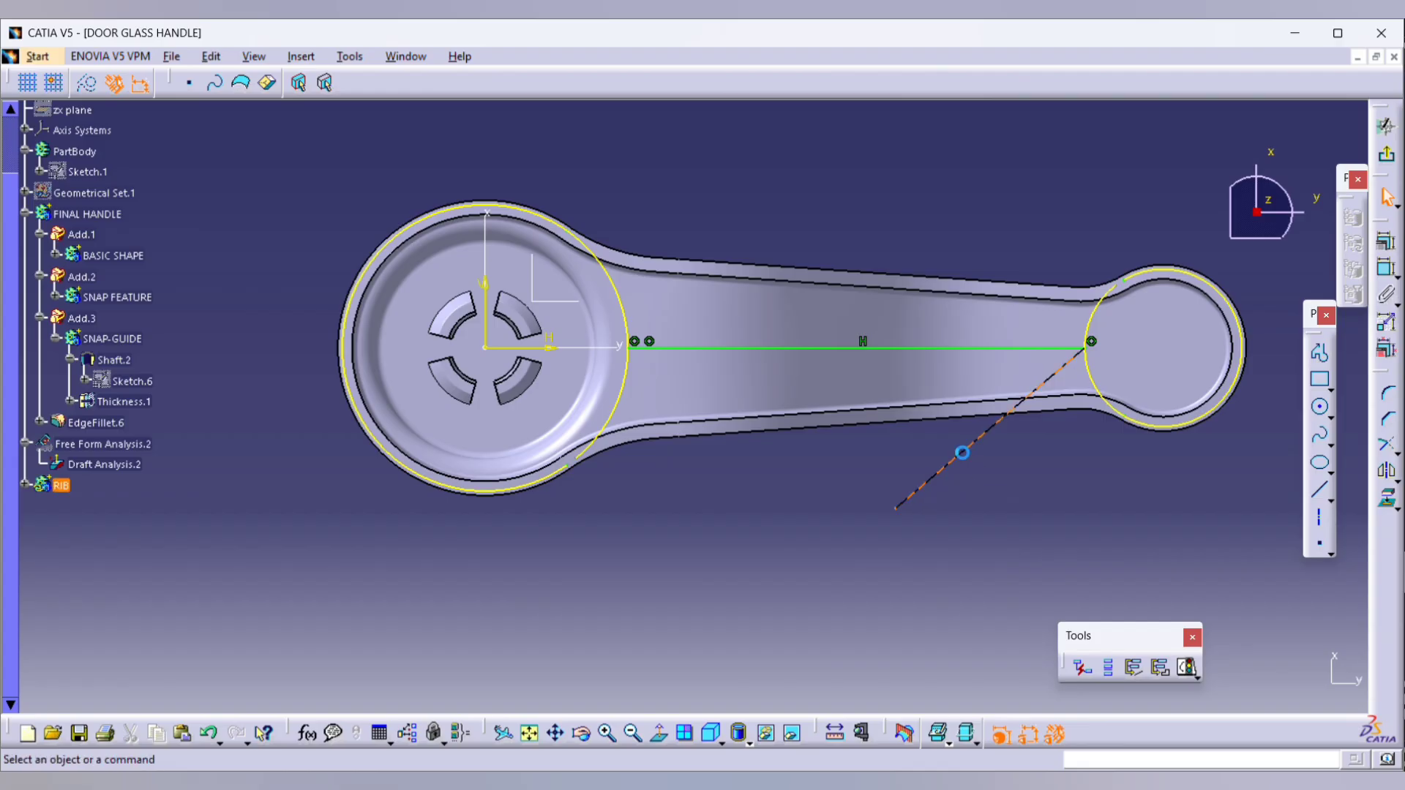
{"action": "mouse_move", "coordinate": [972, 460]}
{"action": "middle_mouse_down"}
{"action": "mouse_move", "coordinate": [794, 480]}
{"action": "mouse_move", "coordinate": [748, 501]}
{"action": "middle_mouse_up"}
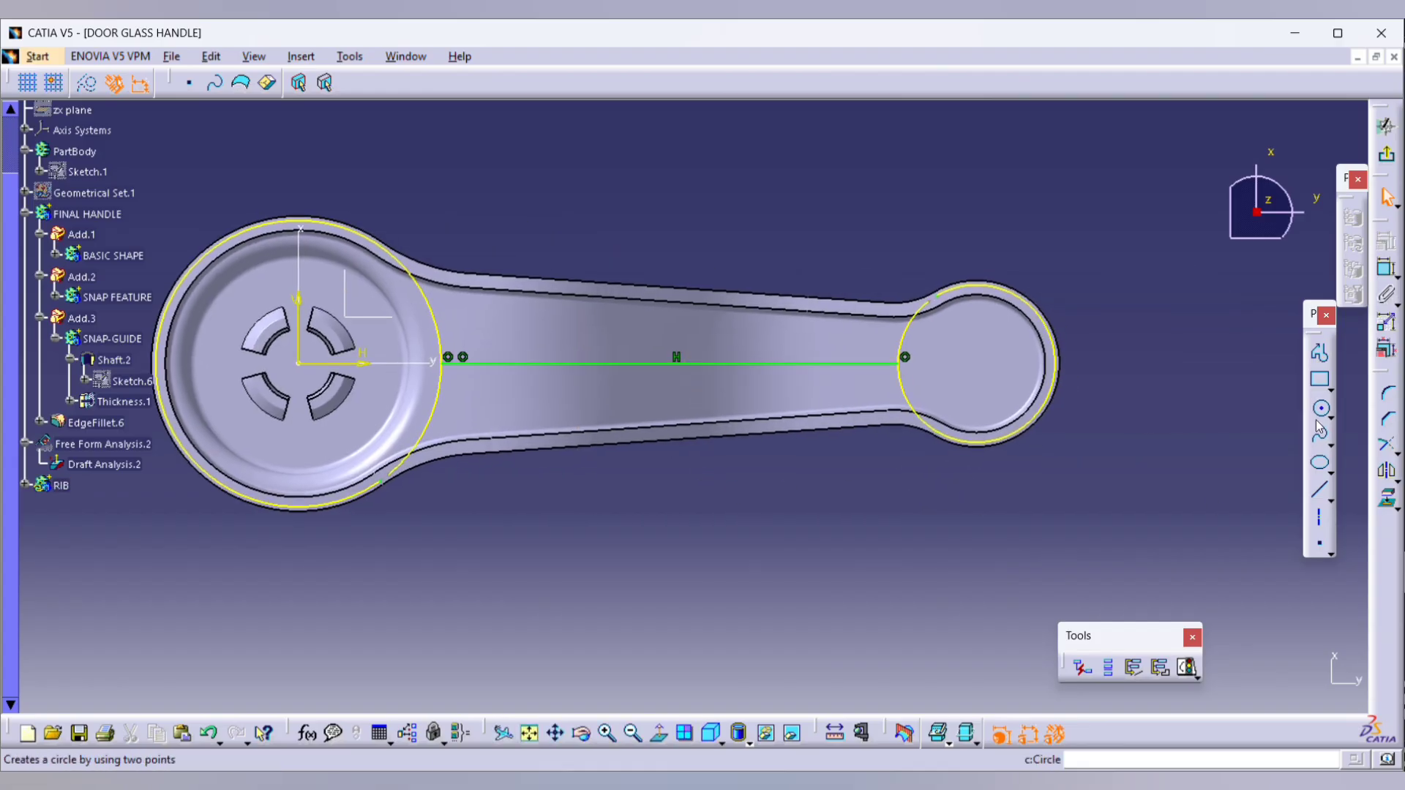
Step: Sketch two separate vertical lines about 44 mm long across the arm on its large-end half
{"action": "left_click", "coordinate": [1320, 353]}
{"action": "left_click", "coordinate": [504, 213]}
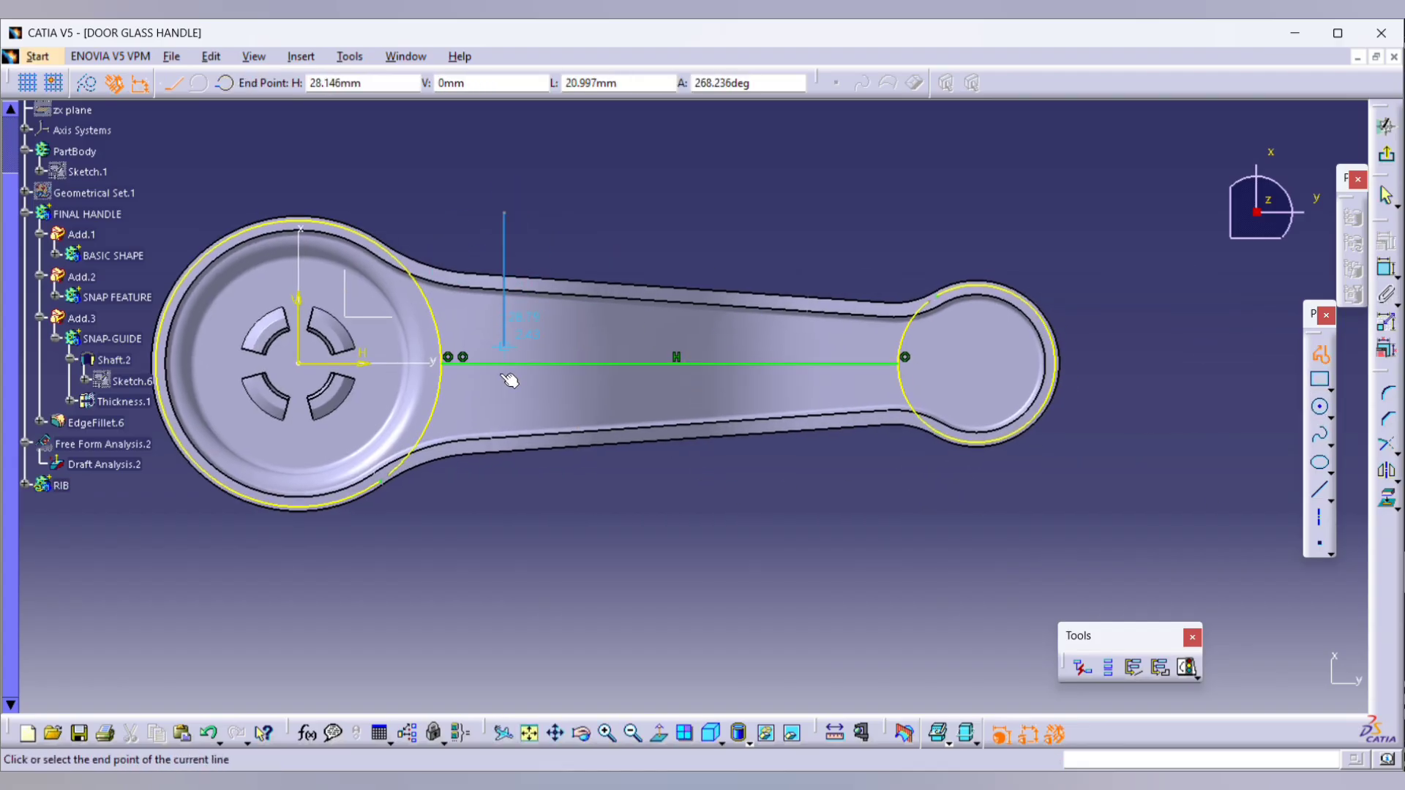
{"action": "left_click", "coordinate": [504, 524]}
{"action": "key", "text": "Escape"}
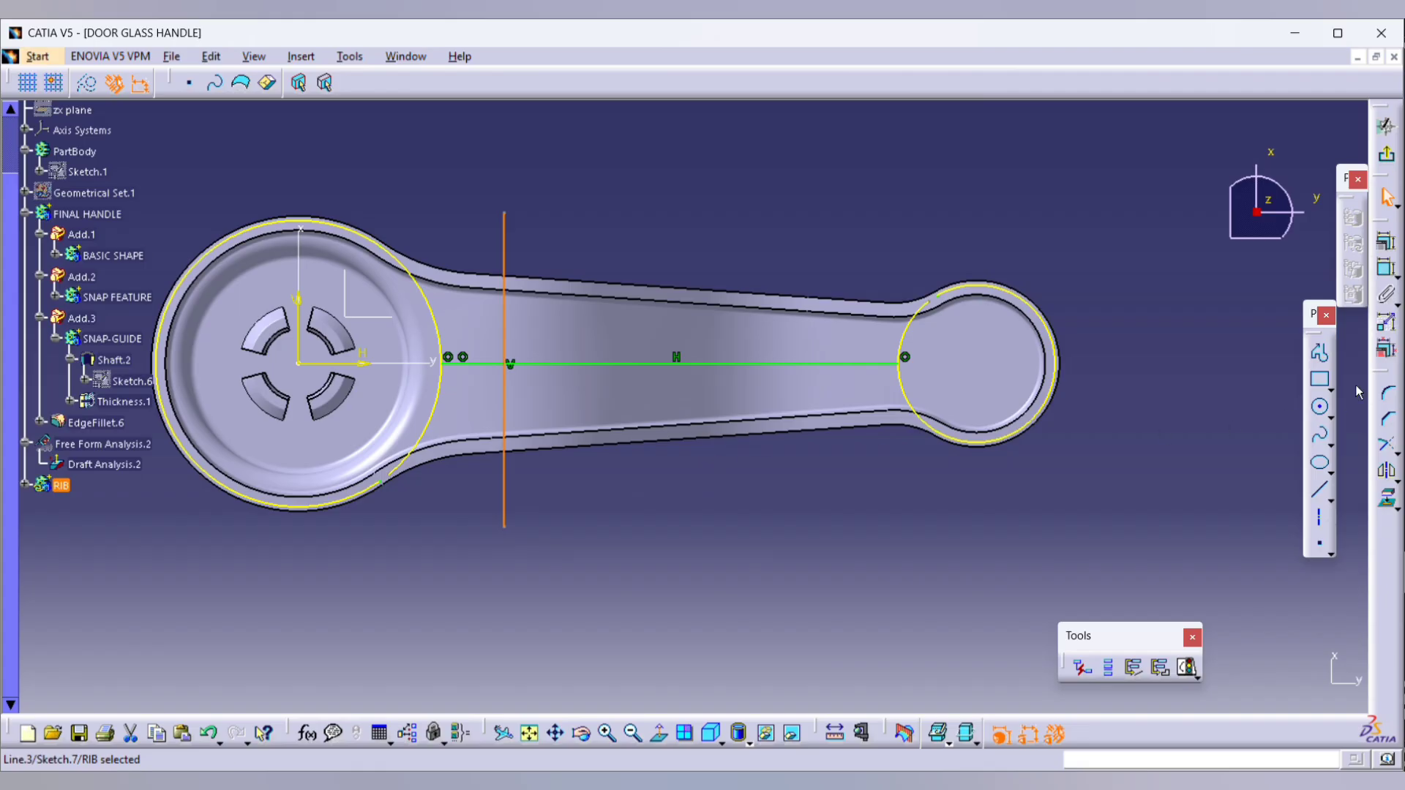
{"action": "left_click", "coordinate": [1319, 355]}
{"action": "left_click", "coordinate": [603, 215]}
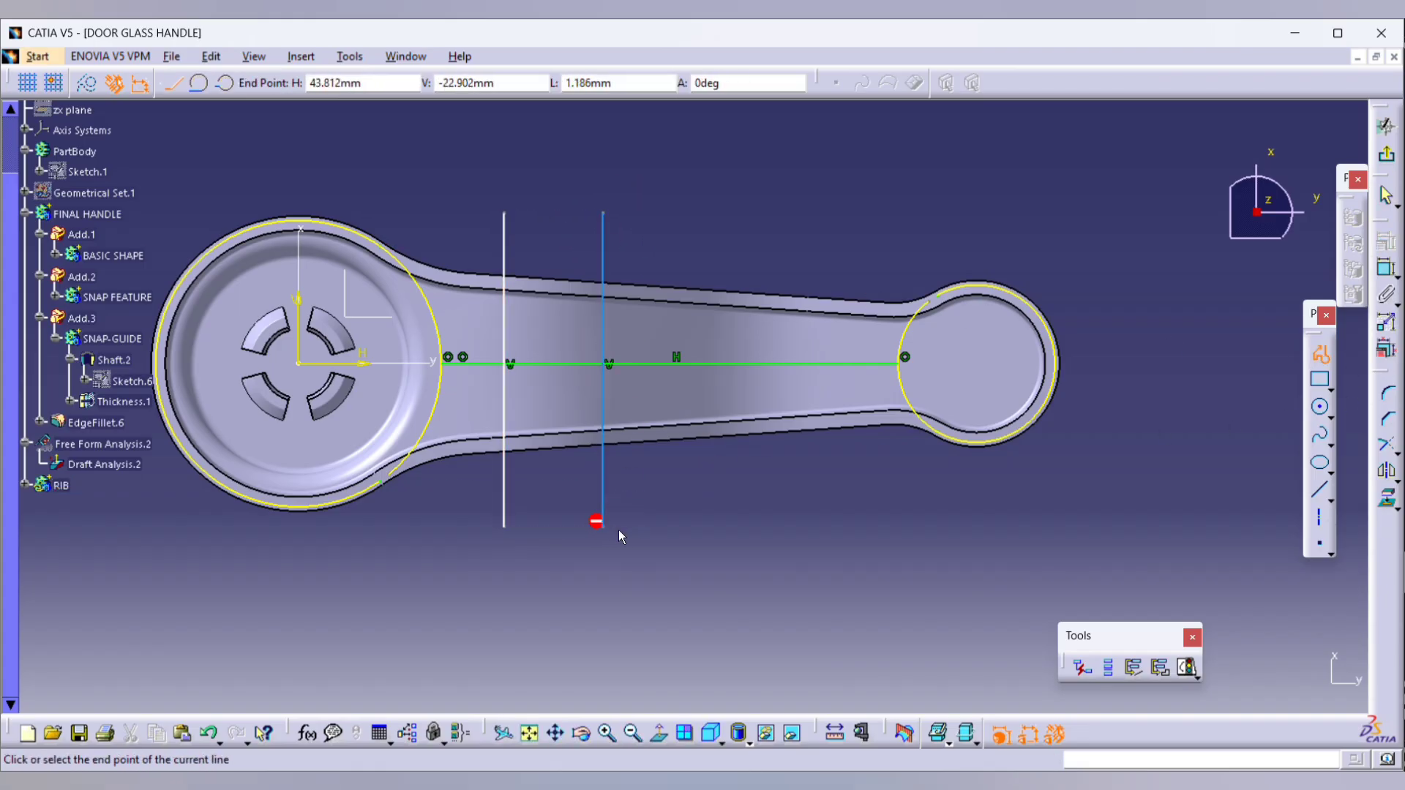
{"action": "left_click", "coordinate": [618, 538]}
Step: Sketch two vertical lines about 44 mm long across the arm's small-end half, and delete the segment connecting them
{"action": "left_click", "coordinate": [1320, 355]}
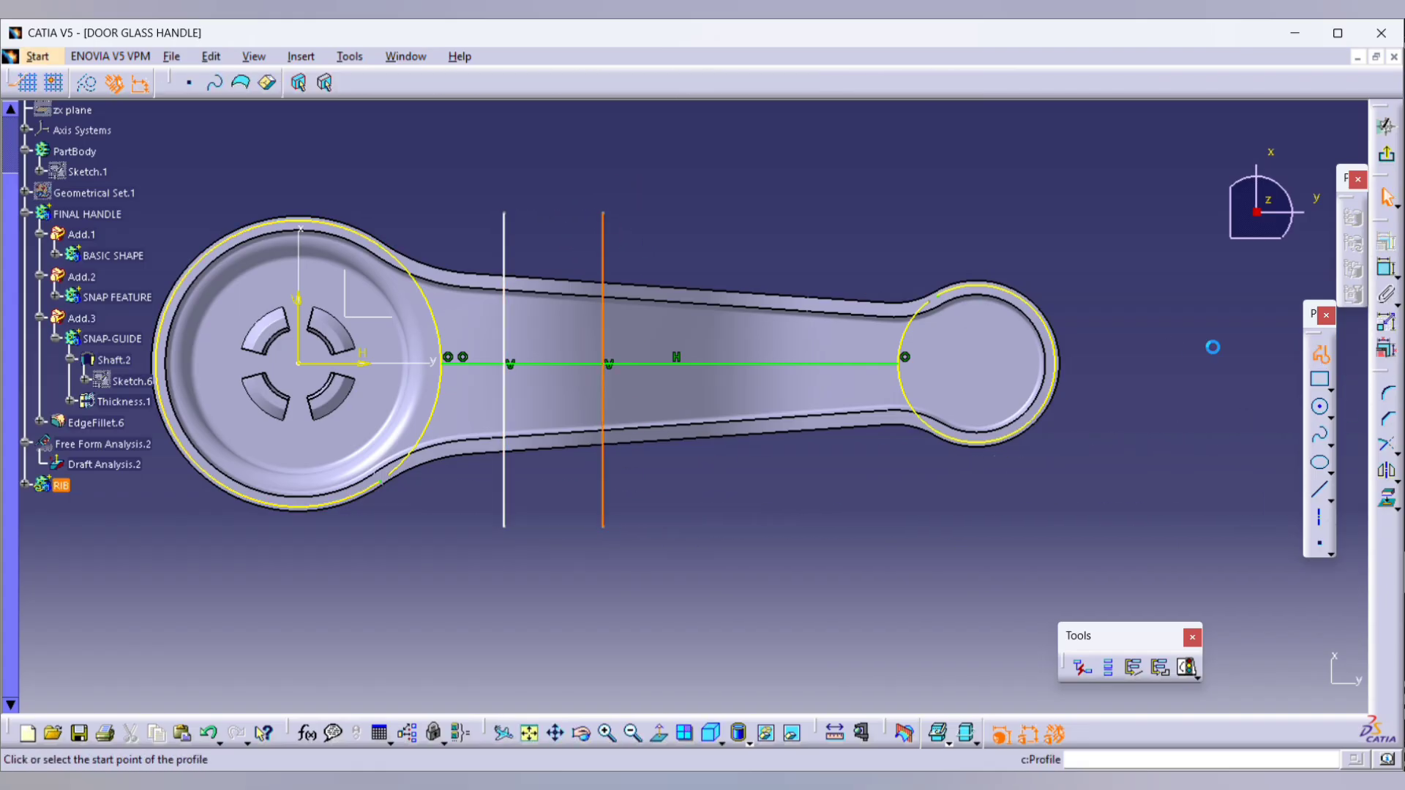
{"action": "left_click", "coordinate": [722, 215]}
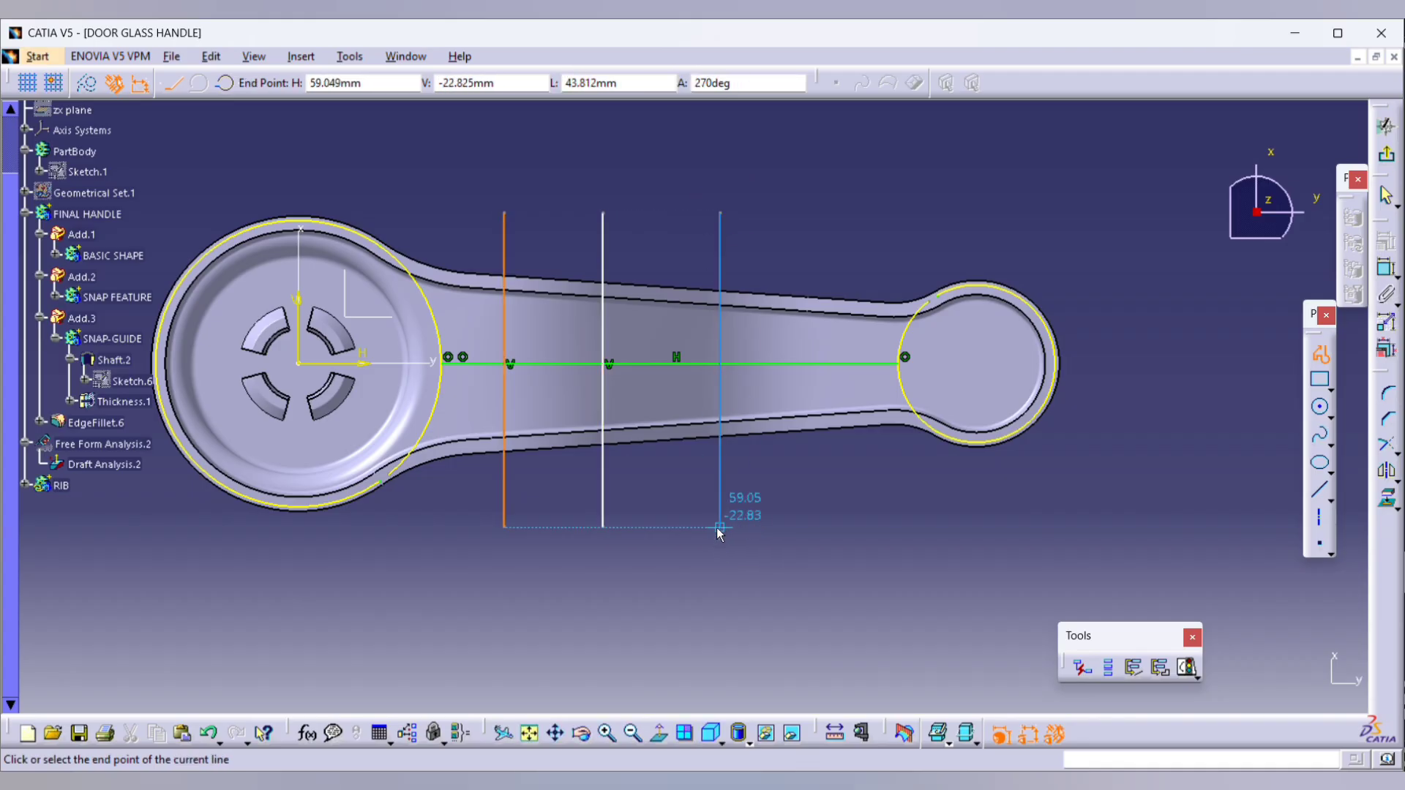
{"action": "left_click", "coordinate": [721, 527]}
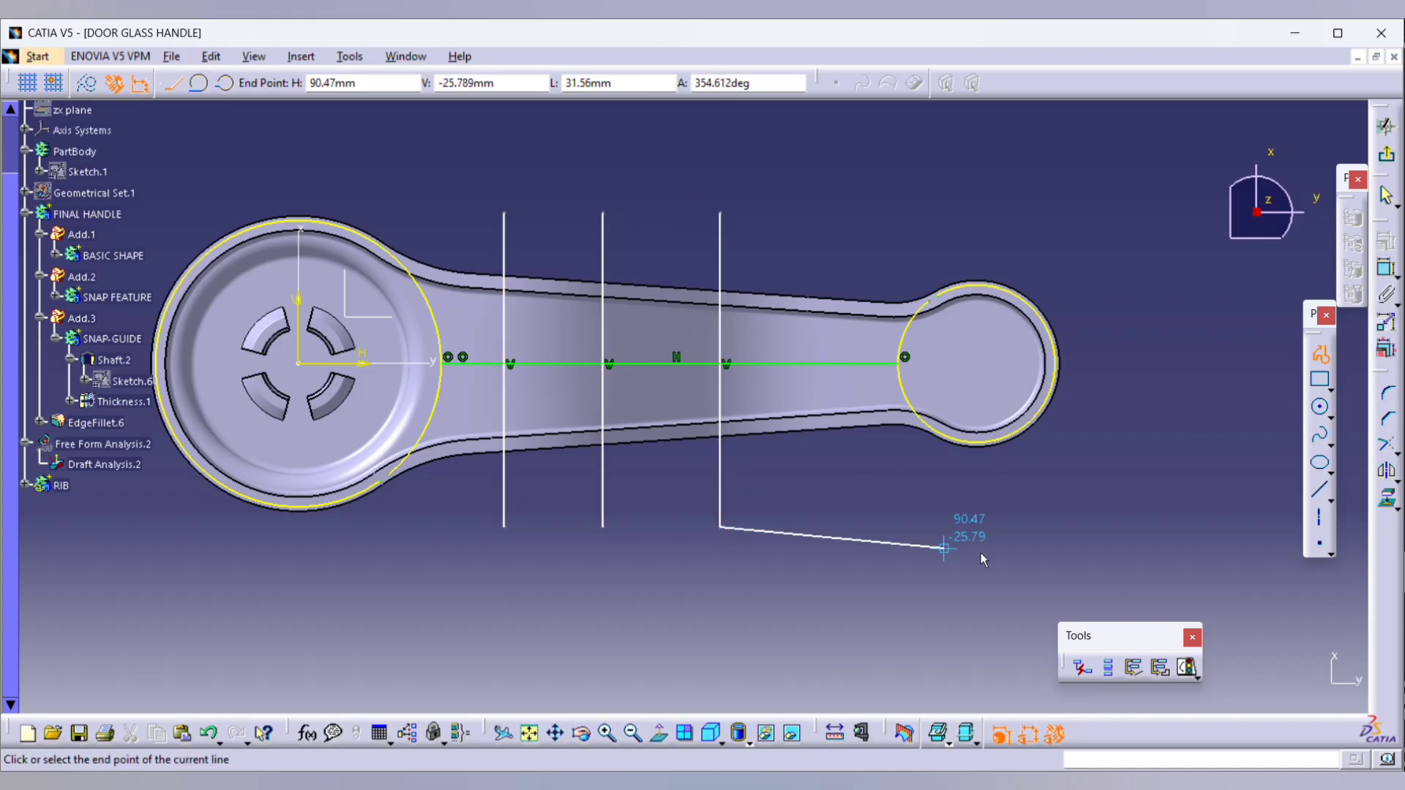
{"action": "left_click", "coordinate": [829, 521]}
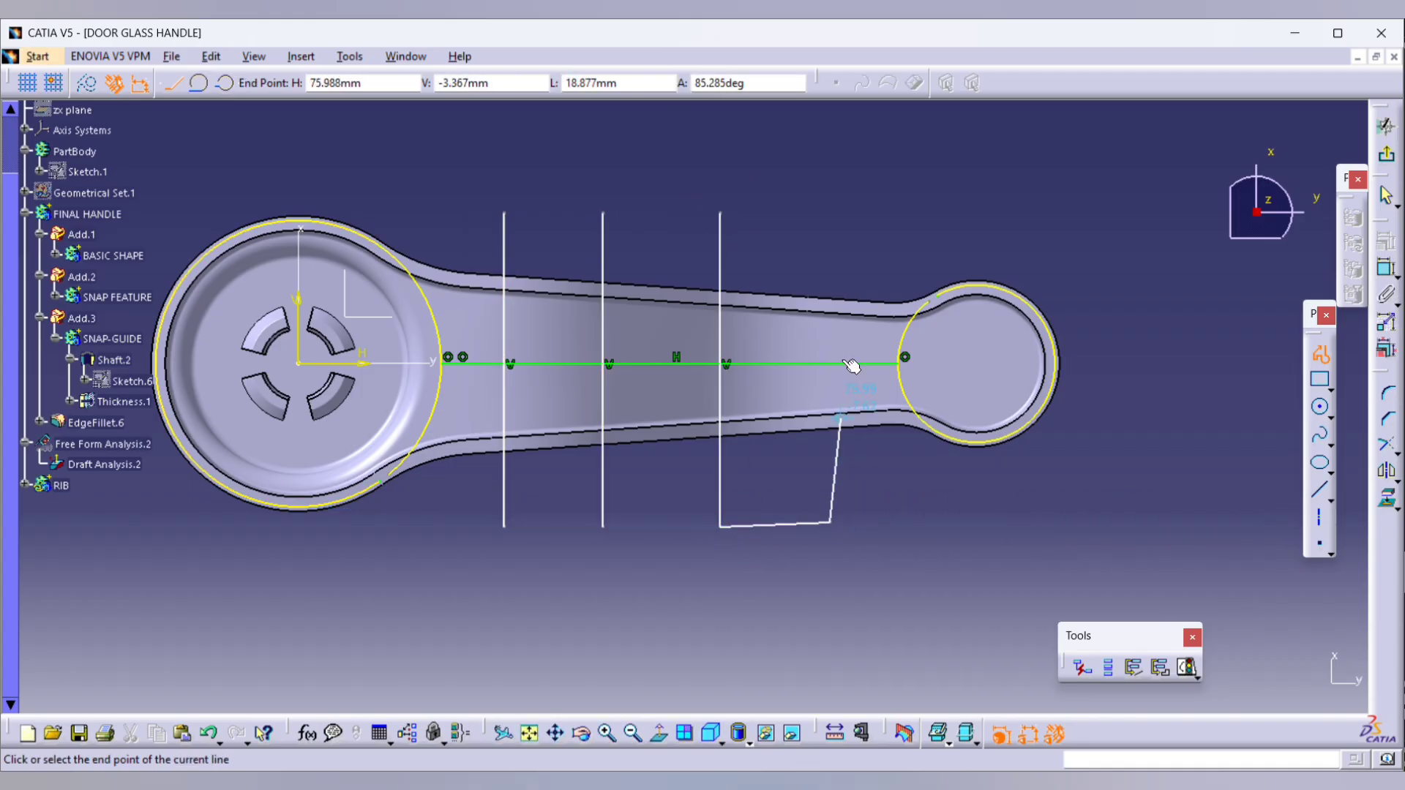
{"action": "left_click", "coordinate": [830, 214]}
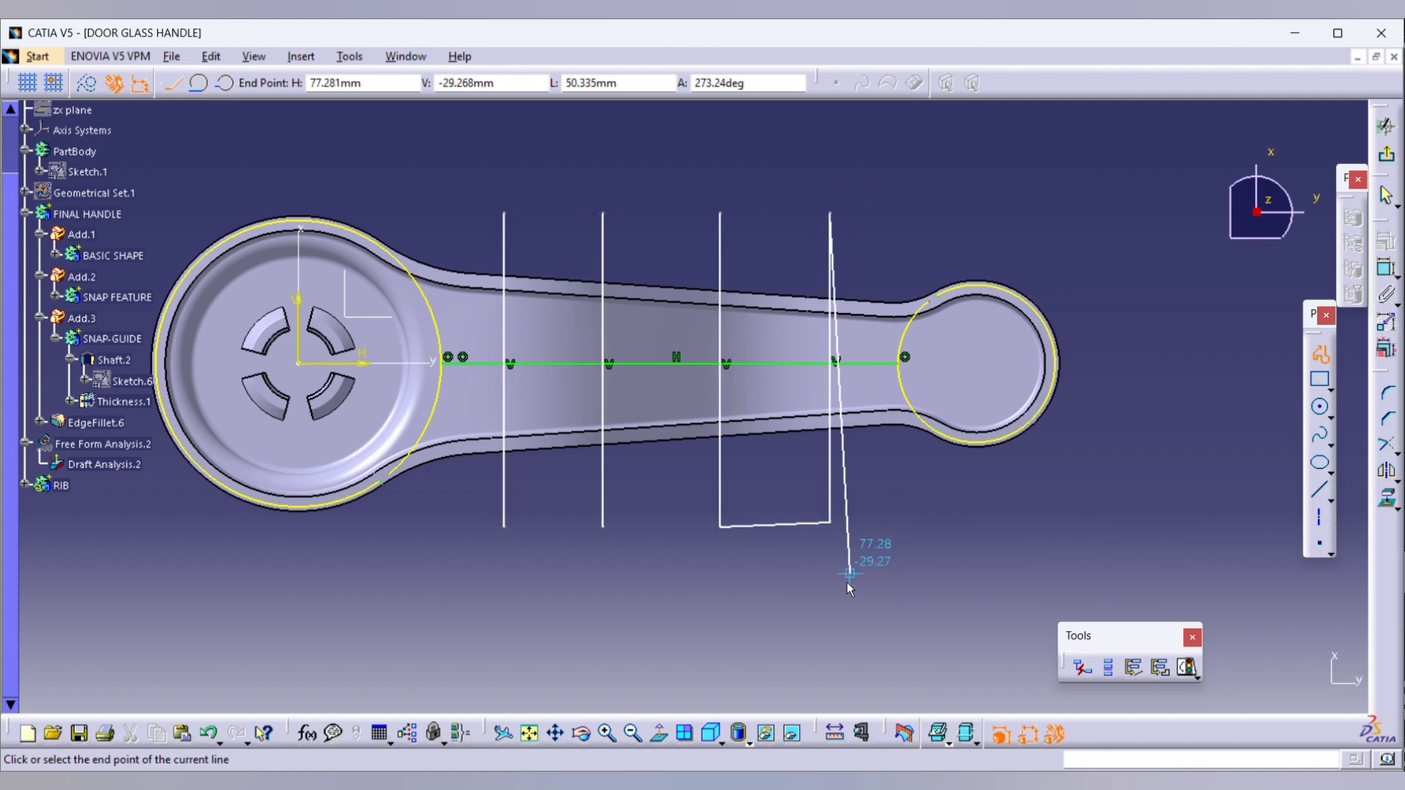
{"action": "key", "text": "Escape"}
{"action": "left_click", "coordinate": [792, 536]}
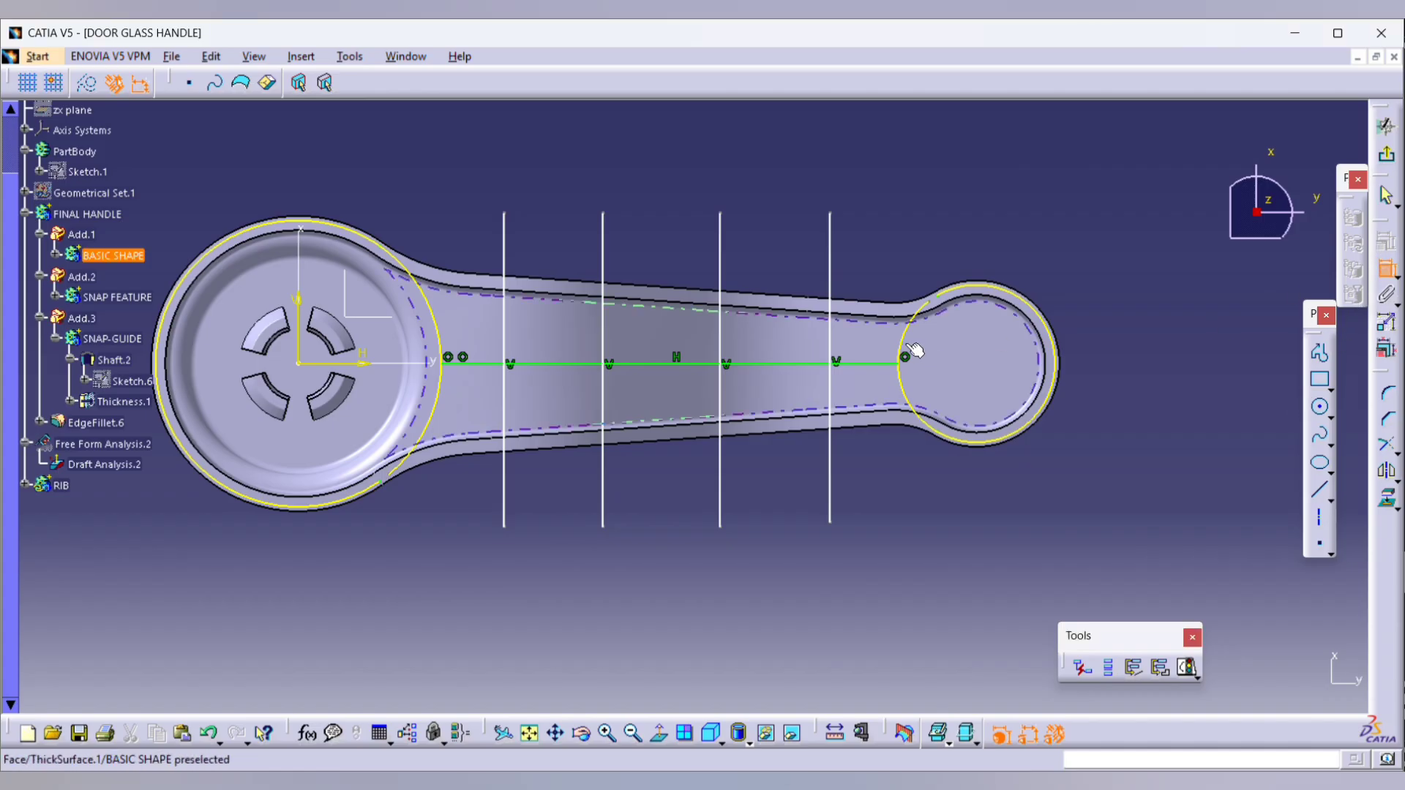
Step: Constrain the vertical line nearest the small end to 11 mm from the small-end arc
{"action": "left_click", "coordinate": [900, 341]}
{"action": "left_click", "coordinate": [830, 254]}
{"action": "left_click", "coordinate": [853, 490]}
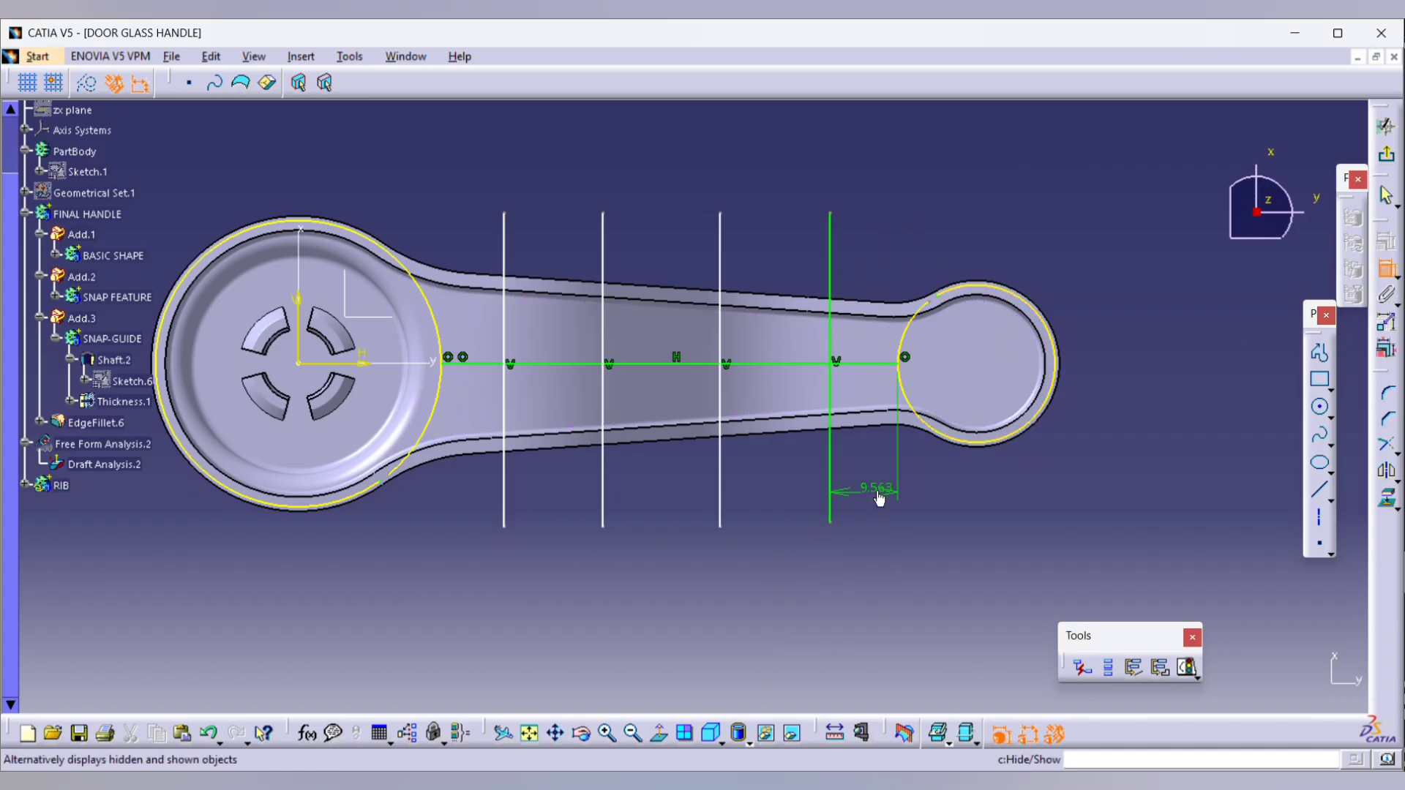
{"action": "double_click", "coordinate": [855, 489]}
{"action": "type", "text": "11"}
{"action": "key", "text": "Return"}
Step: Constrain the two vertical lines on the small-end half to 11 mm apart
{"action": "left_click", "coordinate": [721, 479]}
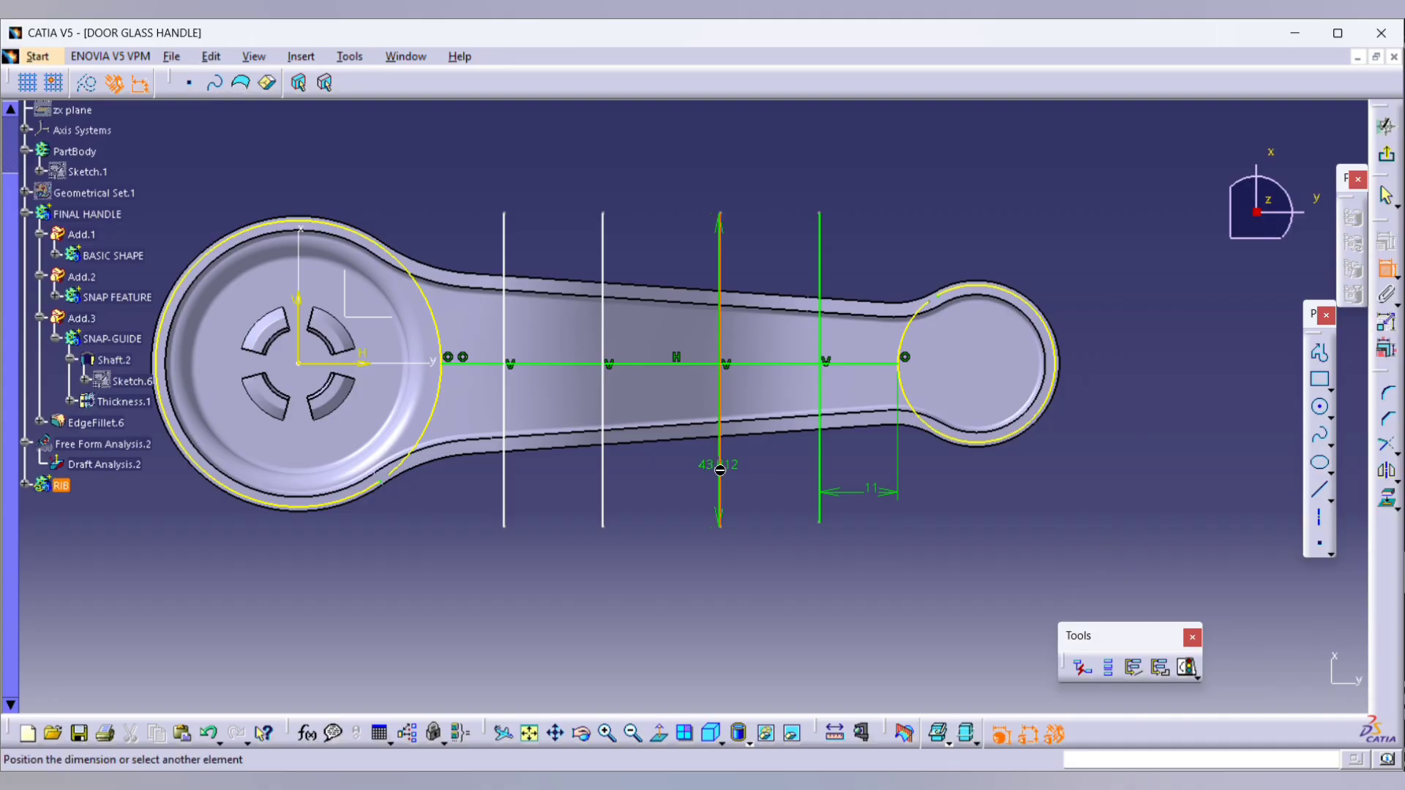
{"action": "left_click", "coordinate": [820, 452]}
{"action": "left_click", "coordinate": [790, 490]}
{"action": "double_click", "coordinate": [786, 488]}
{"action": "type", "text": "11"}
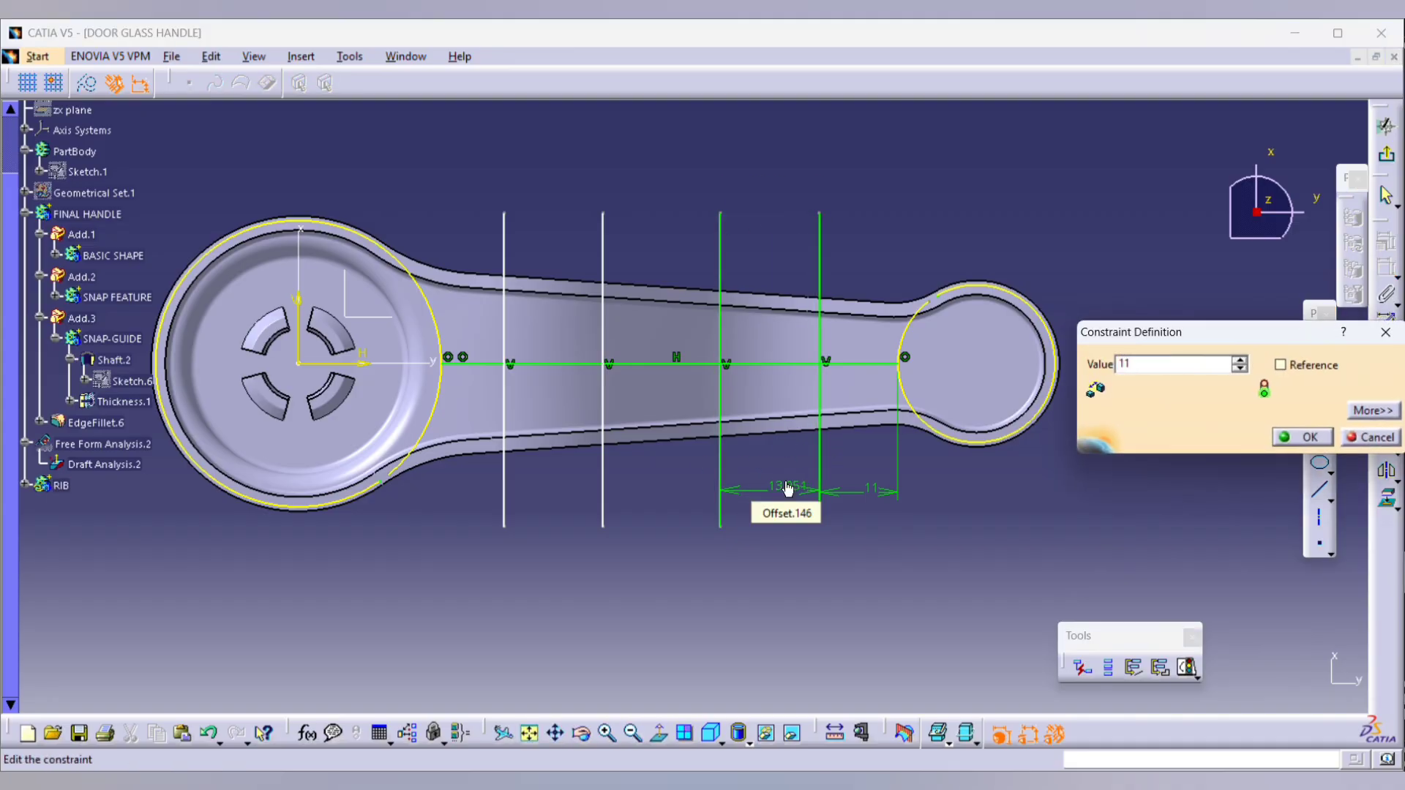
{"action": "key", "text": "Return"}
Step: Constrain the two vertical lines on the large-end half to 11 mm apart
{"action": "left_click", "coordinate": [501, 489]}
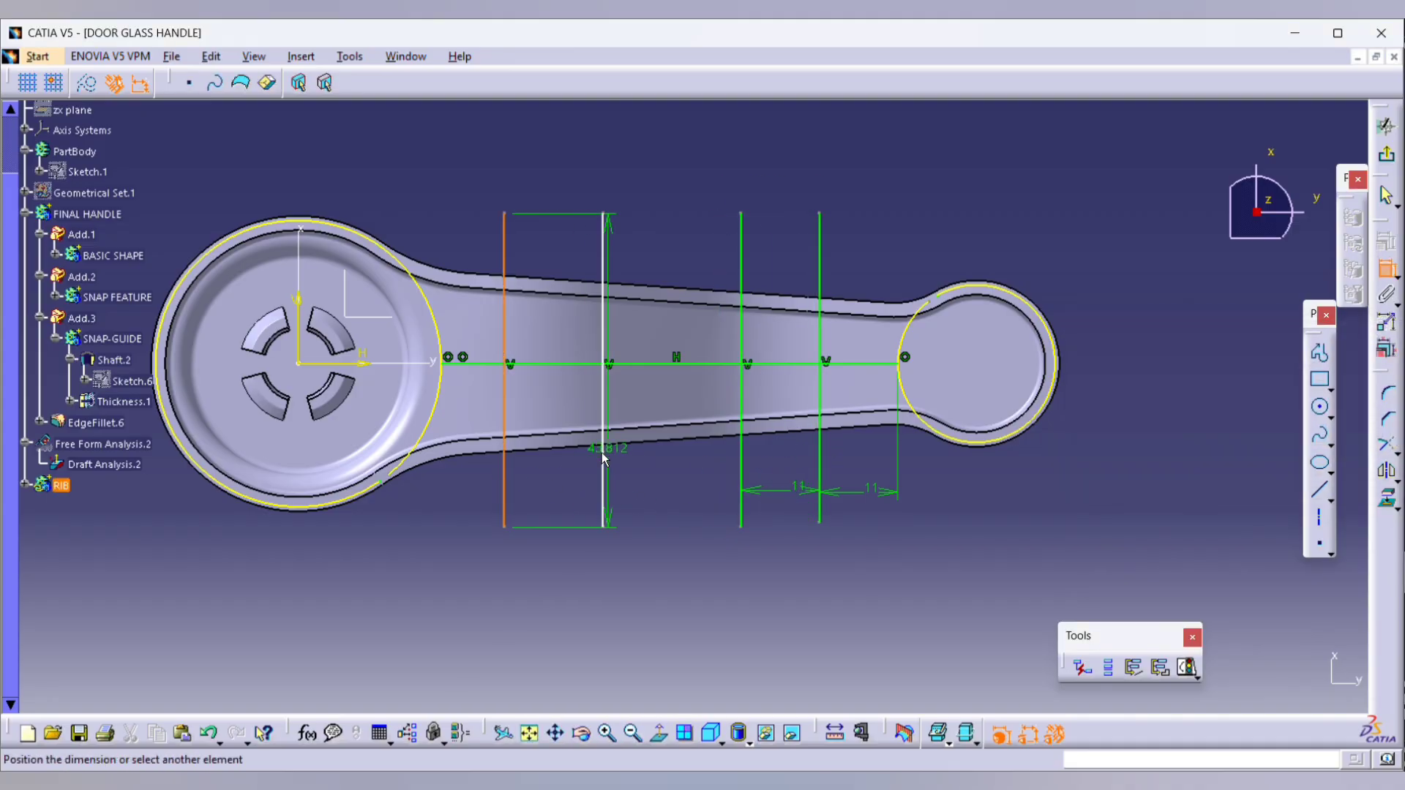
{"action": "left_click", "coordinate": [603, 458]}
{"action": "left_click", "coordinate": [603, 474]}
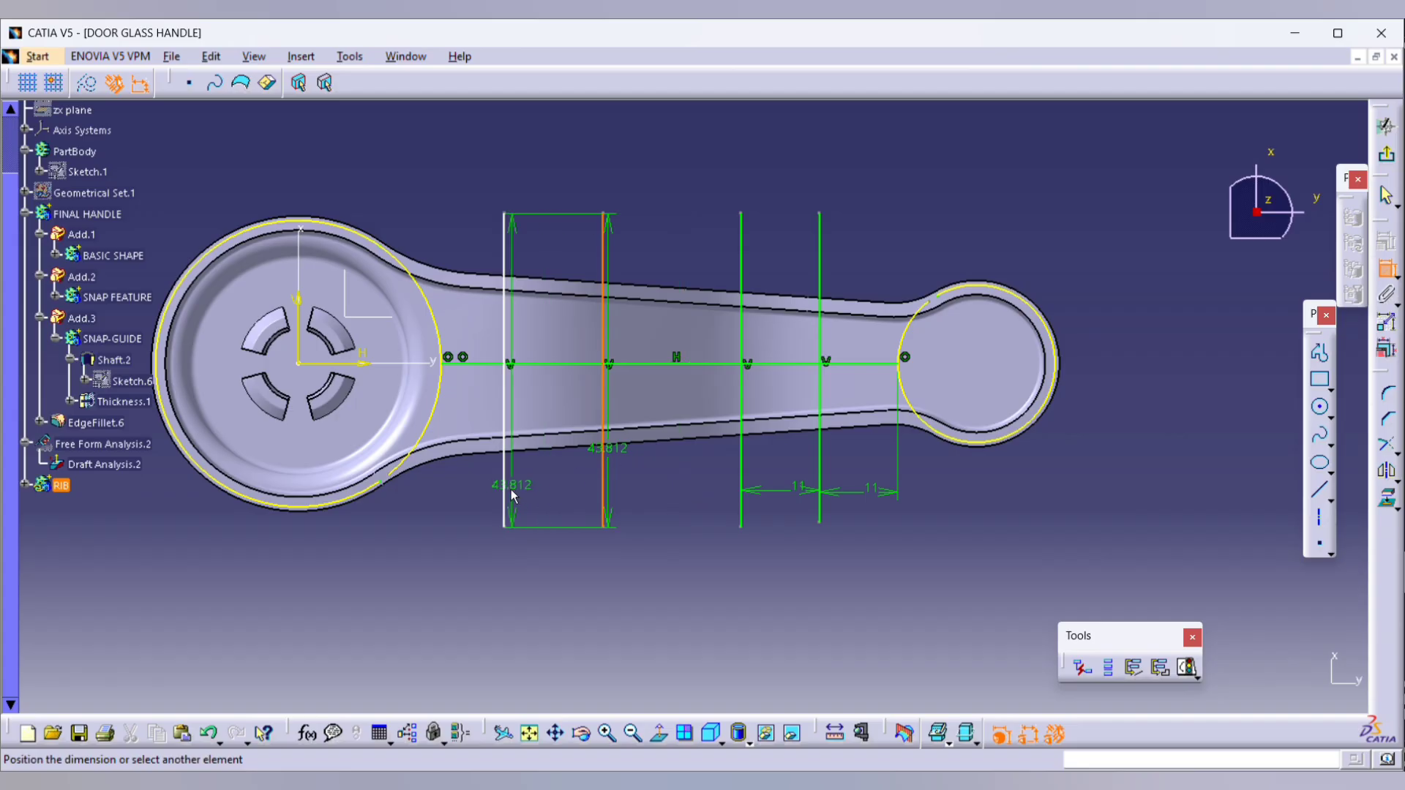
{"action": "left_click", "coordinate": [506, 492]}
{"action": "left_click", "coordinate": [551, 486]}
{"action": "double_click", "coordinate": [553, 486]}
{"action": "type", "text": "11"}
{"action": "key", "text": "Return"}
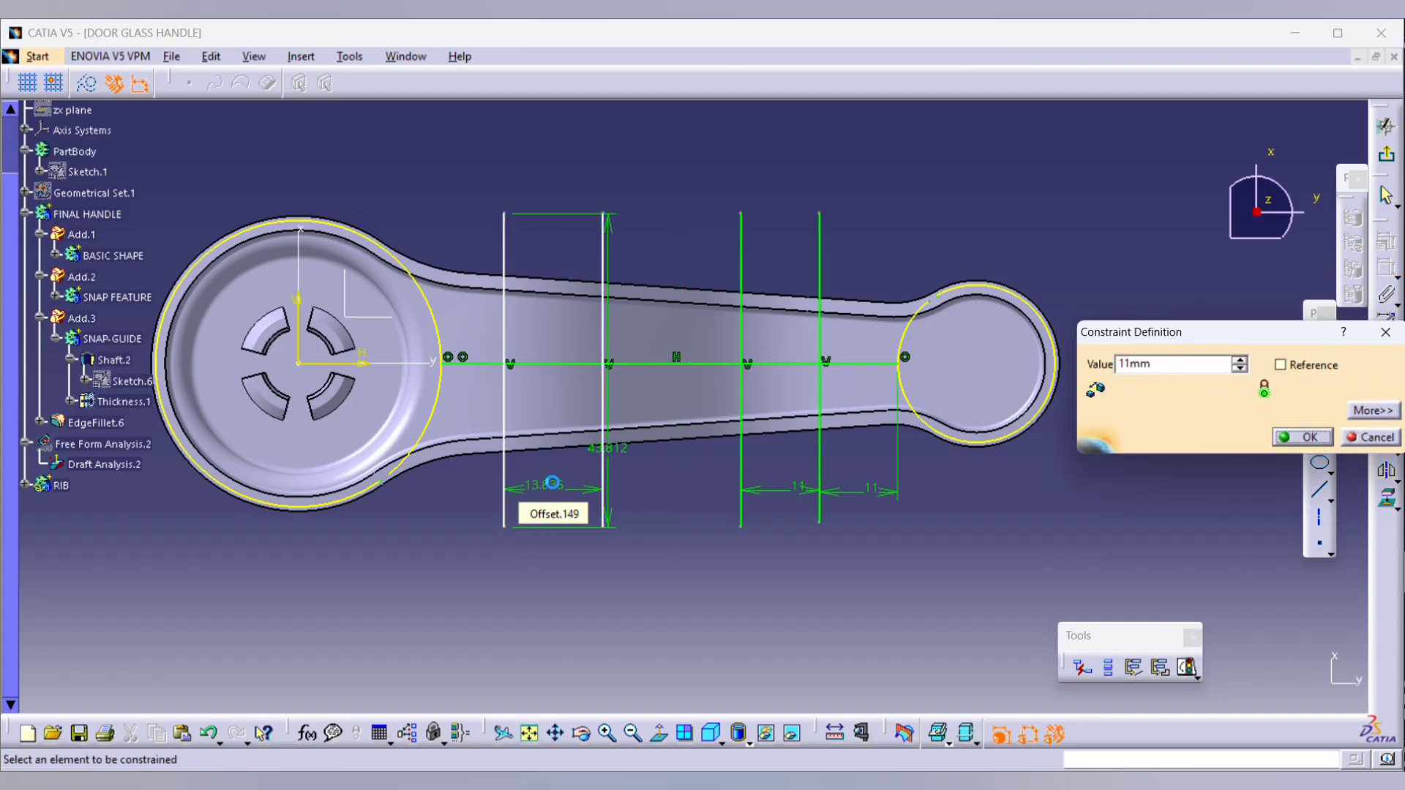
Step: Constrain the vertical line nearest the large end to 11 mm from the large-end arc
{"action": "left_click", "coordinate": [446, 397]}
{"action": "left_click", "coordinate": [505, 323]}
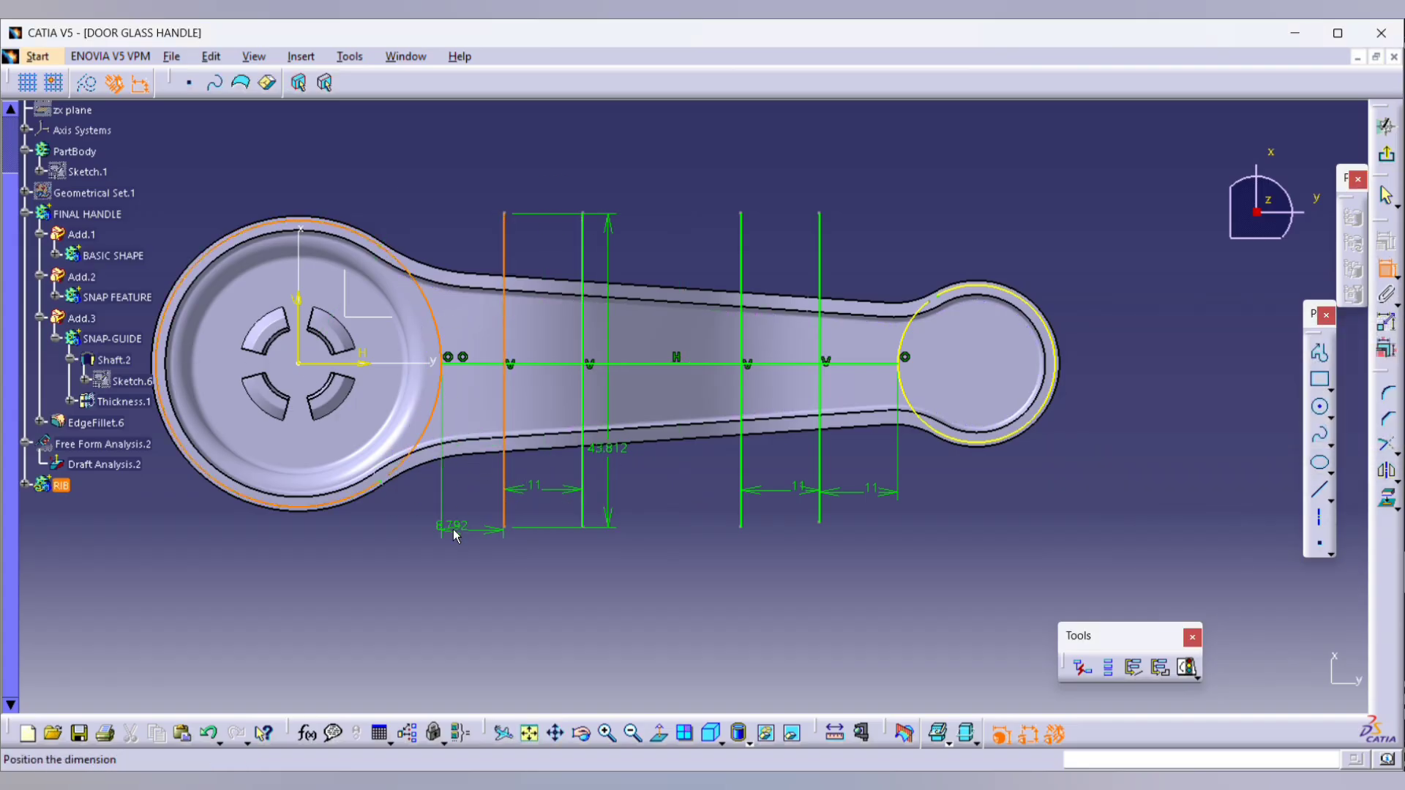
{"action": "left_click", "coordinate": [454, 533]}
{"action": "double_click", "coordinate": [458, 527]}
{"action": "type", "text": "11"}
{"action": "key", "text": "Return"}
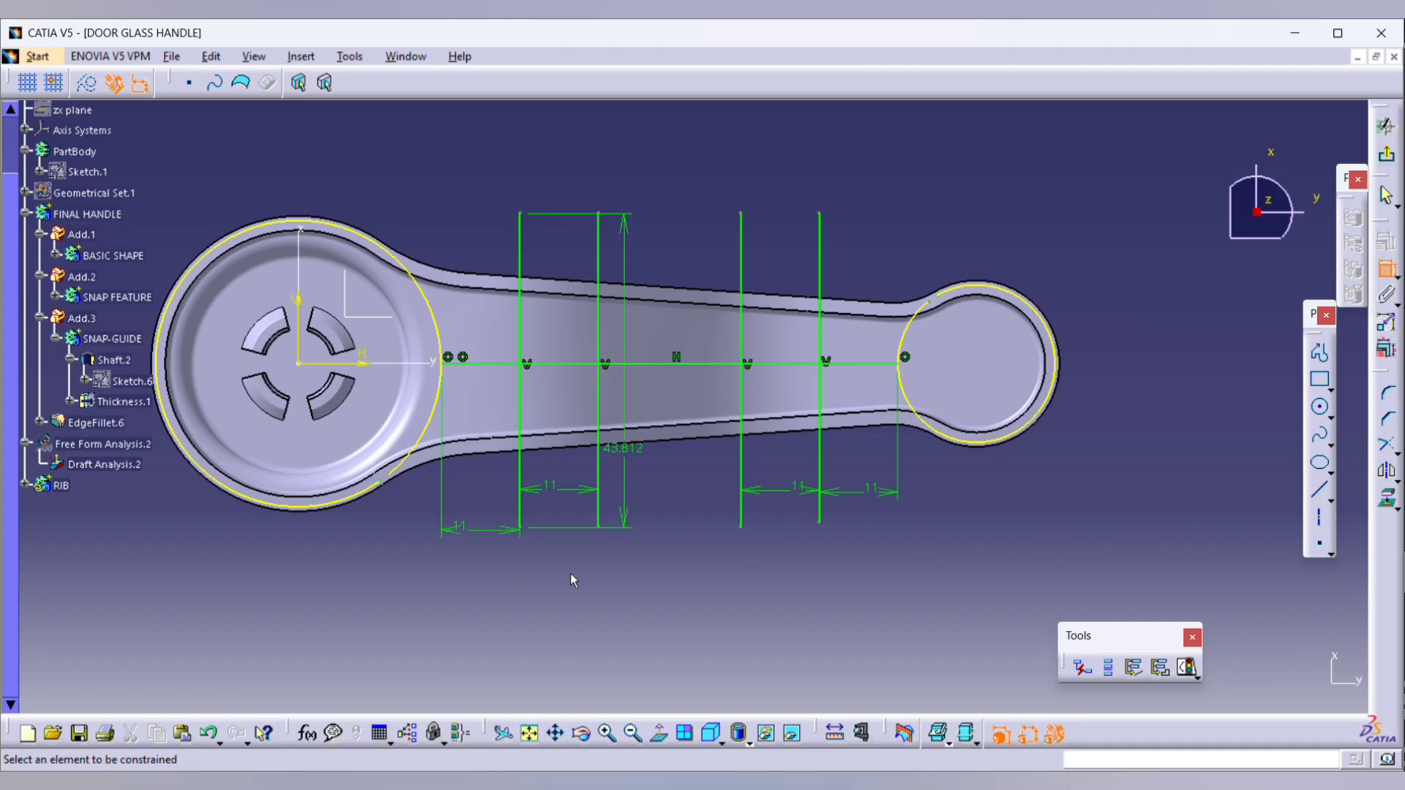
Step: Trim the large-end arc crossing the arm so it ends within the side wall, check the small-end arc, and exit the sketch
{"action": "middle_click_drag", "start_coordinate": [847, 505], "coordinate": [612, 516]}
{"action": "left_click", "coordinate": [612, 373]}
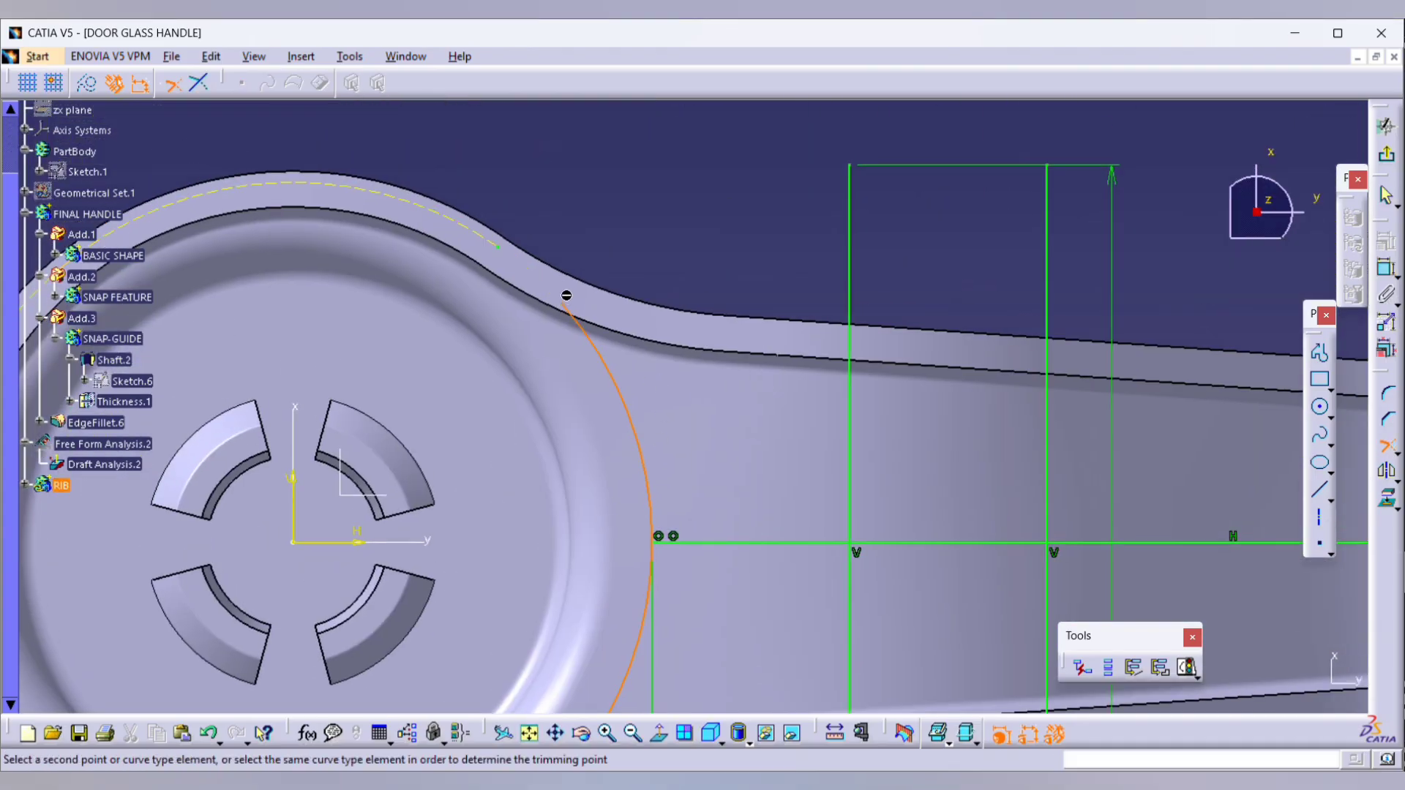
{"action": "left_click", "coordinate": [553, 280]}
{"action": "middle_click_drag", "start_coordinate": [619, 408], "coordinate": [587, 112]}
{"action": "middle_click_drag", "start_coordinate": [1277, 464], "coordinate": [212, 575]}
{"action": "left_click", "coordinate": [590, 473]}
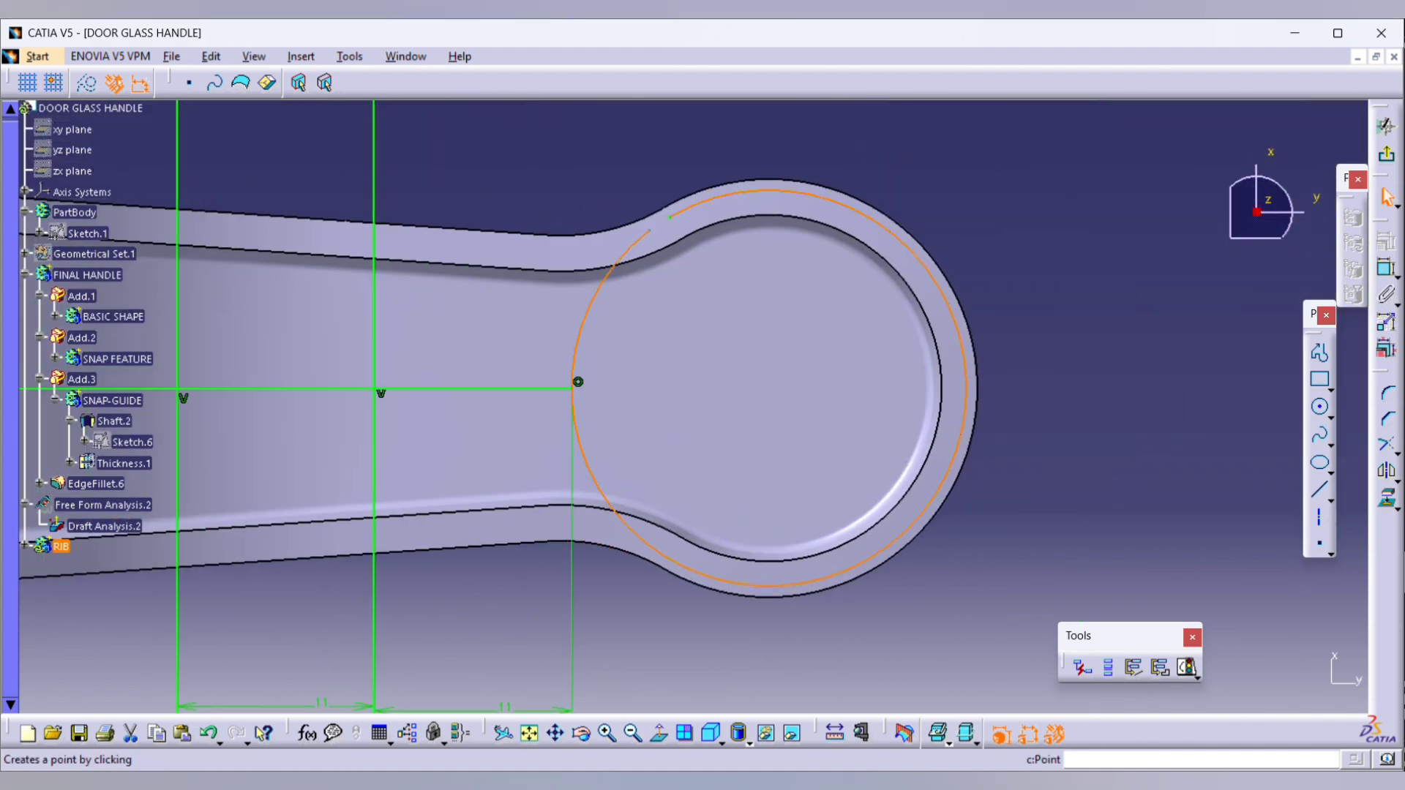
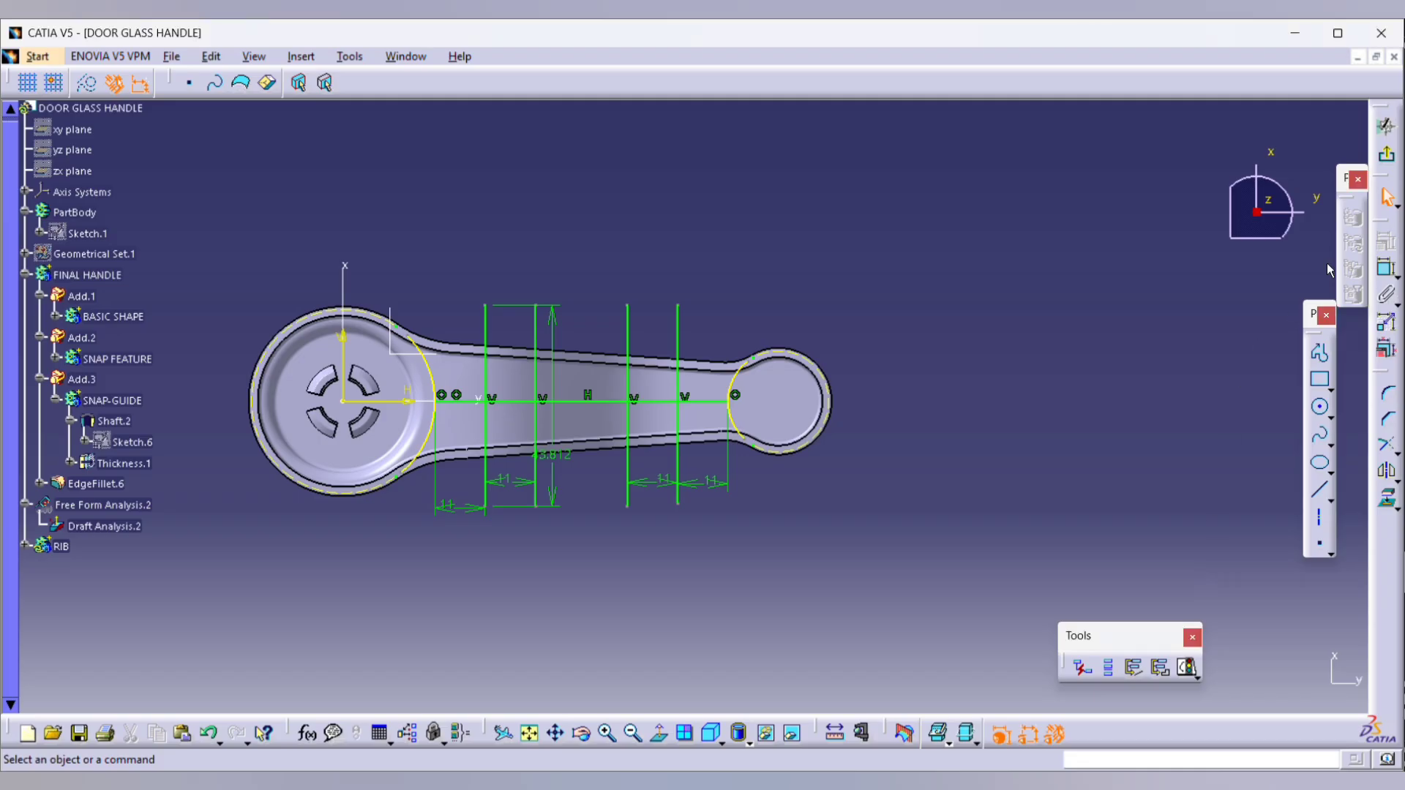
{"action": "left_click", "coordinate": [1386, 125]}
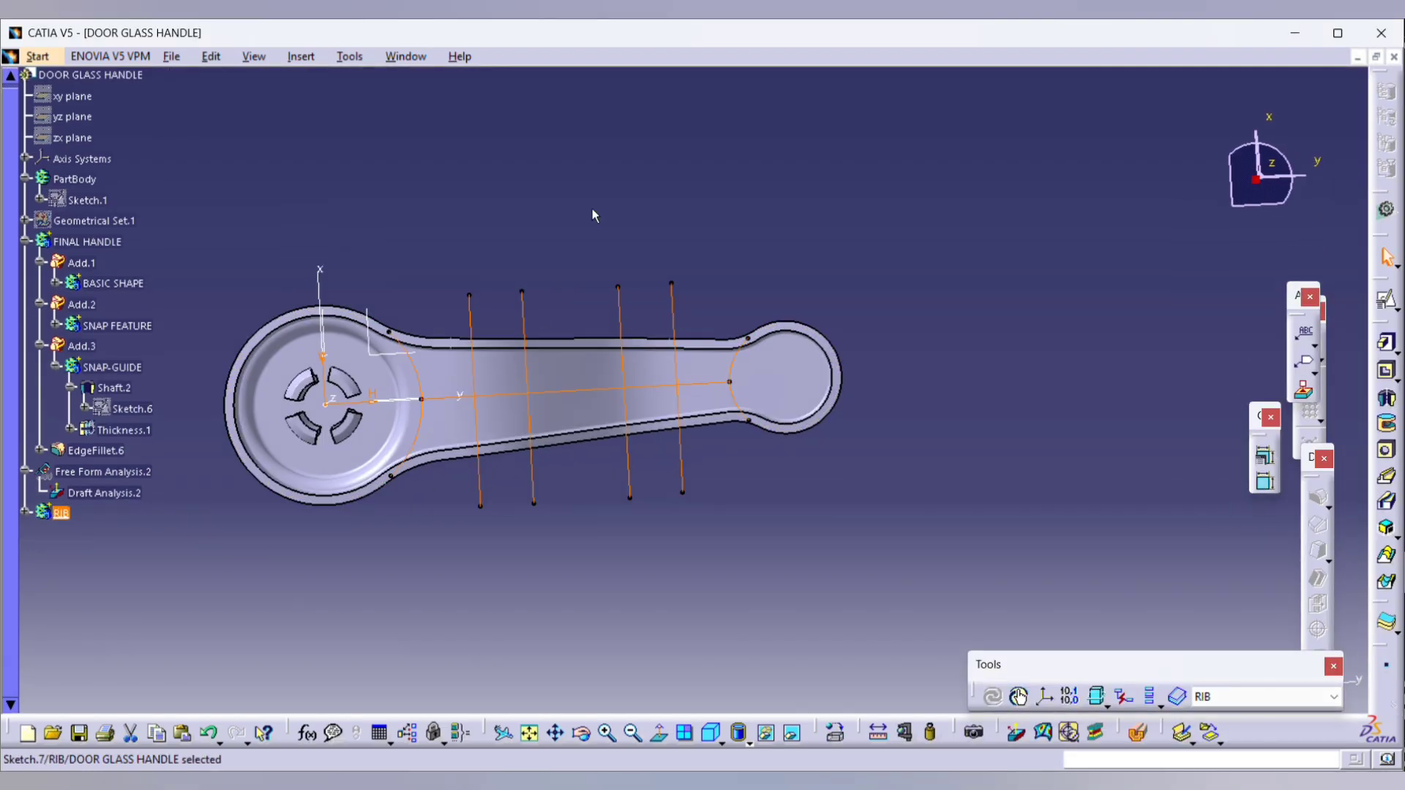
Step: Pad the open rib sketch 20 mm as a thick profile with Thickness1 1.5 mm and Neutral Fiber enabled
{"action": "middle_click_drag", "start_coordinate": [874, 364], "coordinate": [814, 441]}
{"action": "middle_click_drag", "start_coordinate": [704, 238], "coordinate": [718, 238]}
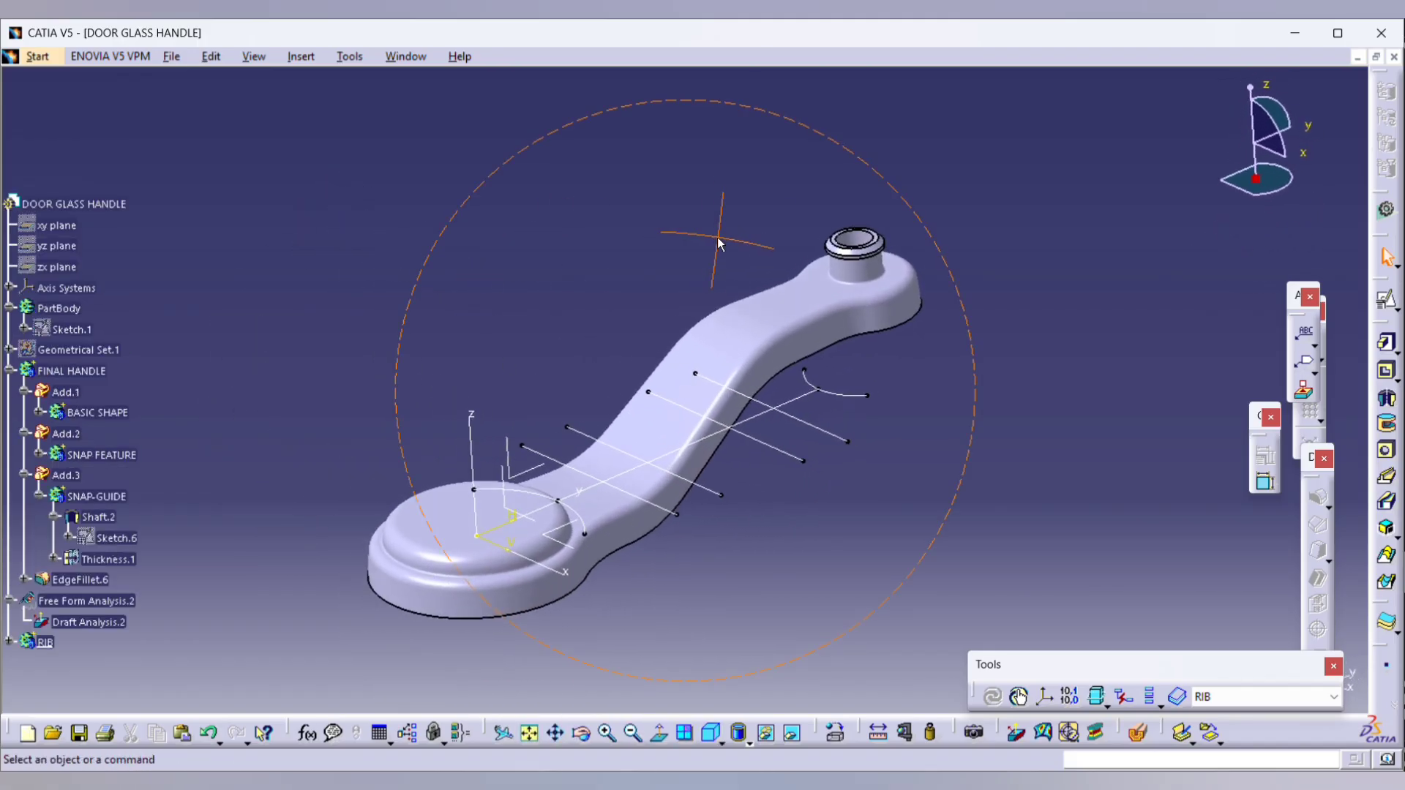
{"action": "left_click", "coordinate": [1386, 342]}
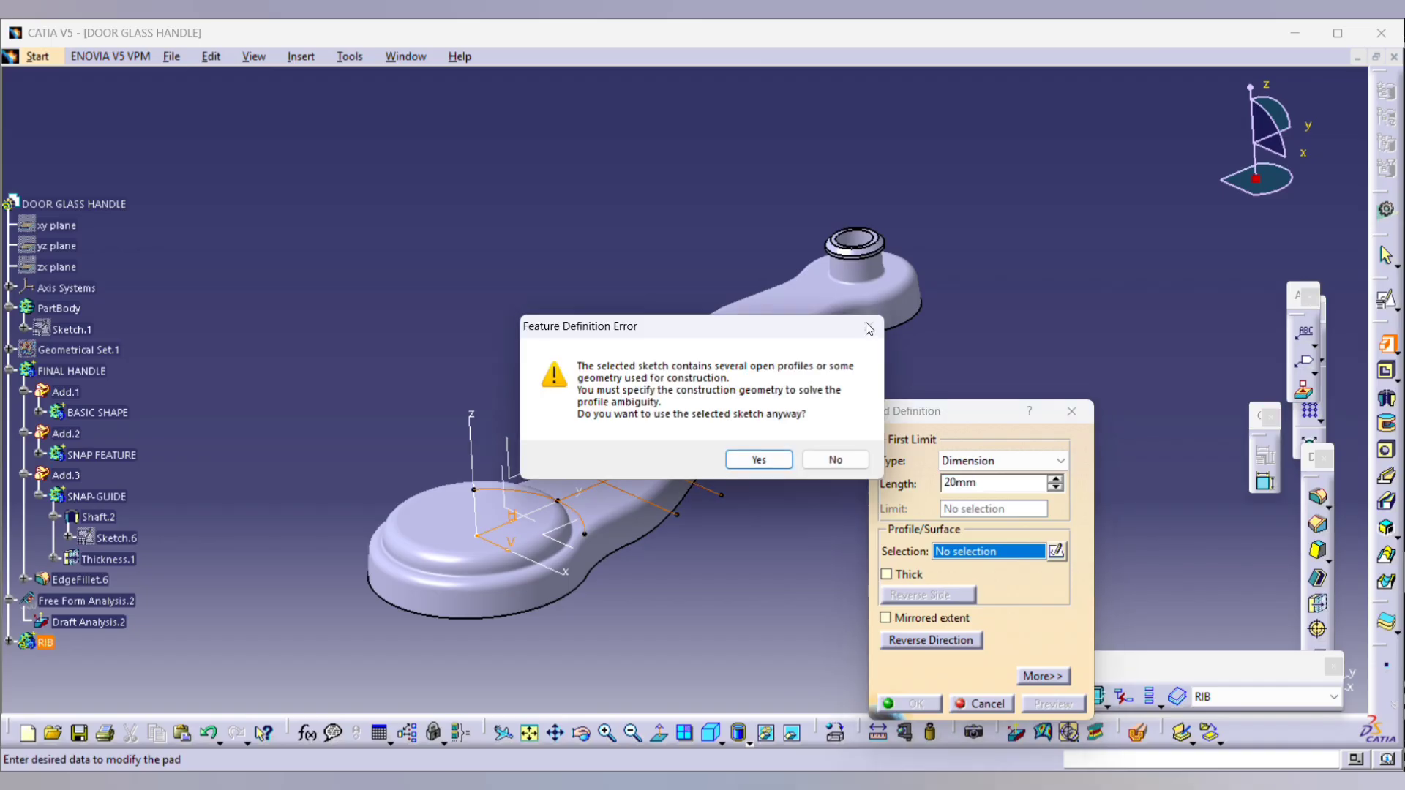
{"action": "left_click", "coordinate": [759, 460]}
{"action": "left_click", "coordinate": [1059, 671]}
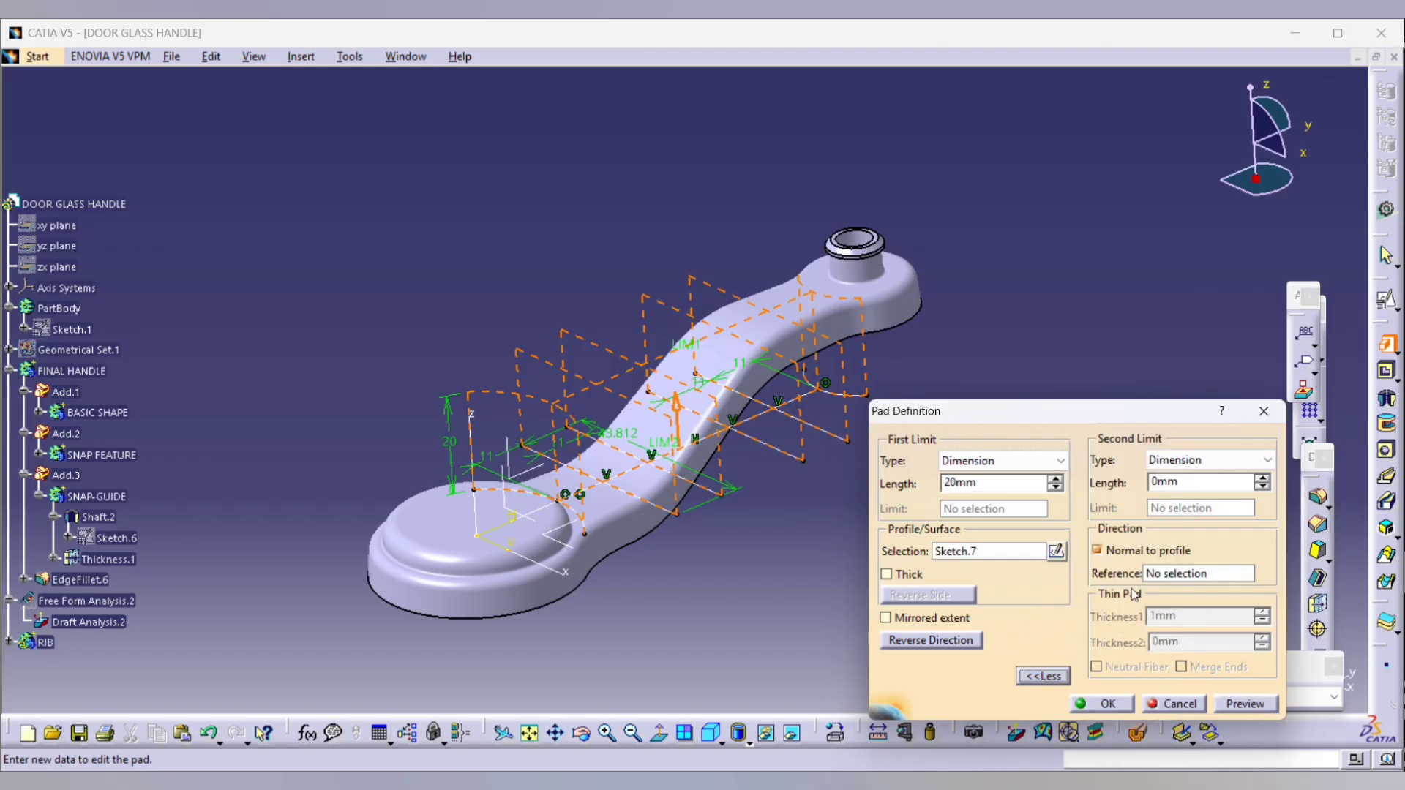
{"action": "left_click", "coordinate": [887, 575]}
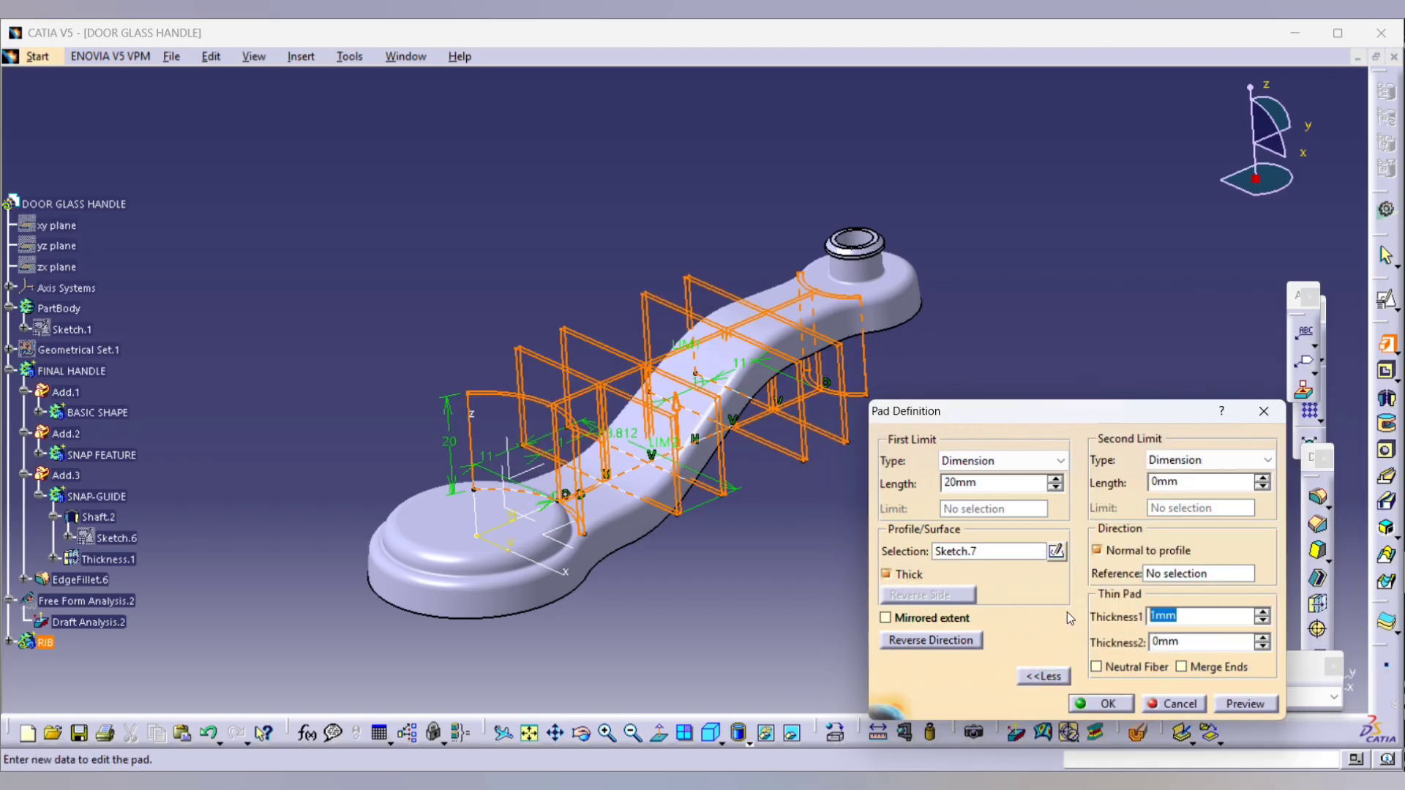
{"action": "type", "text": "1.5"}
{"action": "key", "text": "Return"}
{"action": "left_click", "coordinate": [1101, 703]}
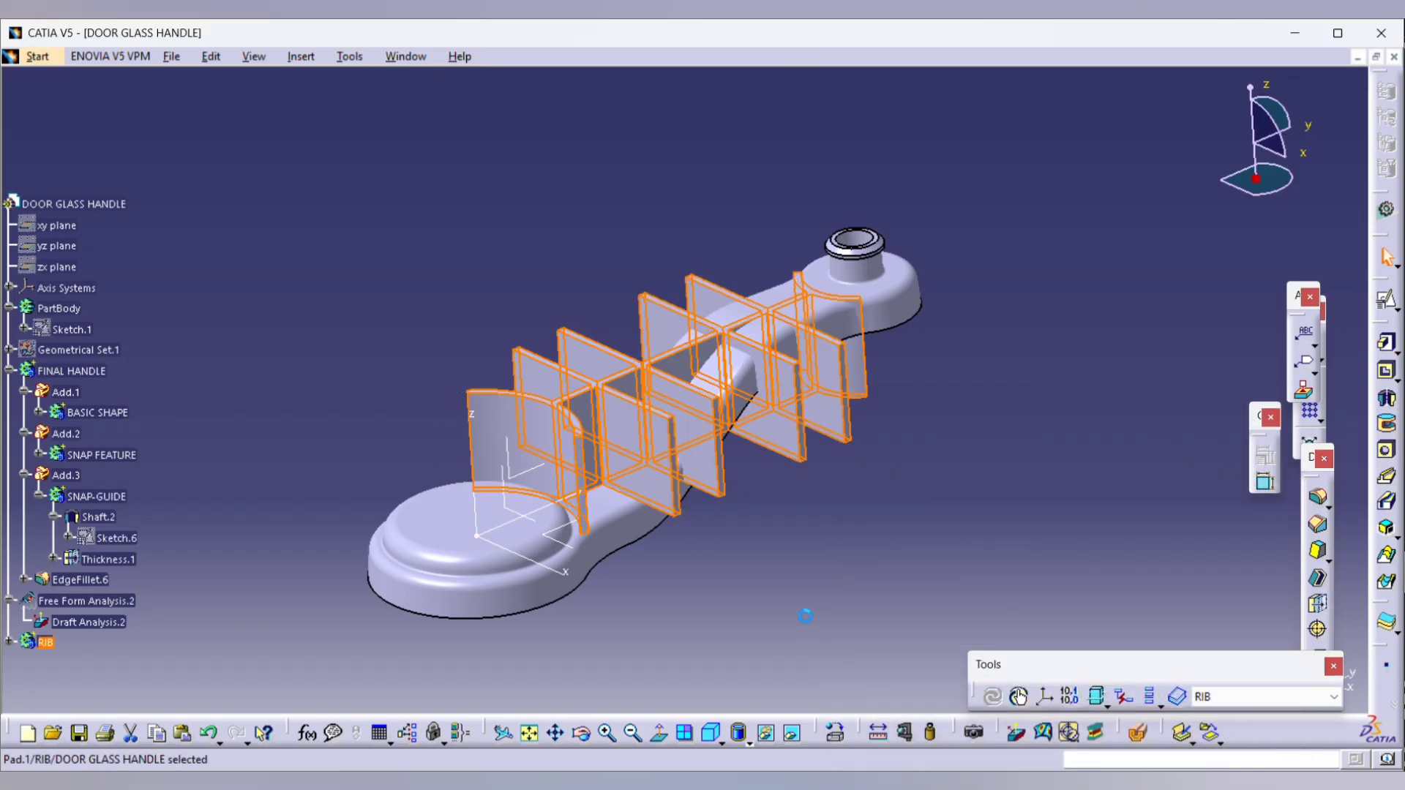
Step: Edit the rib pad, extending its first limit to 22 mm and its second limit to about 14 mm
{"action": "double_click", "coordinate": [749, 499]}
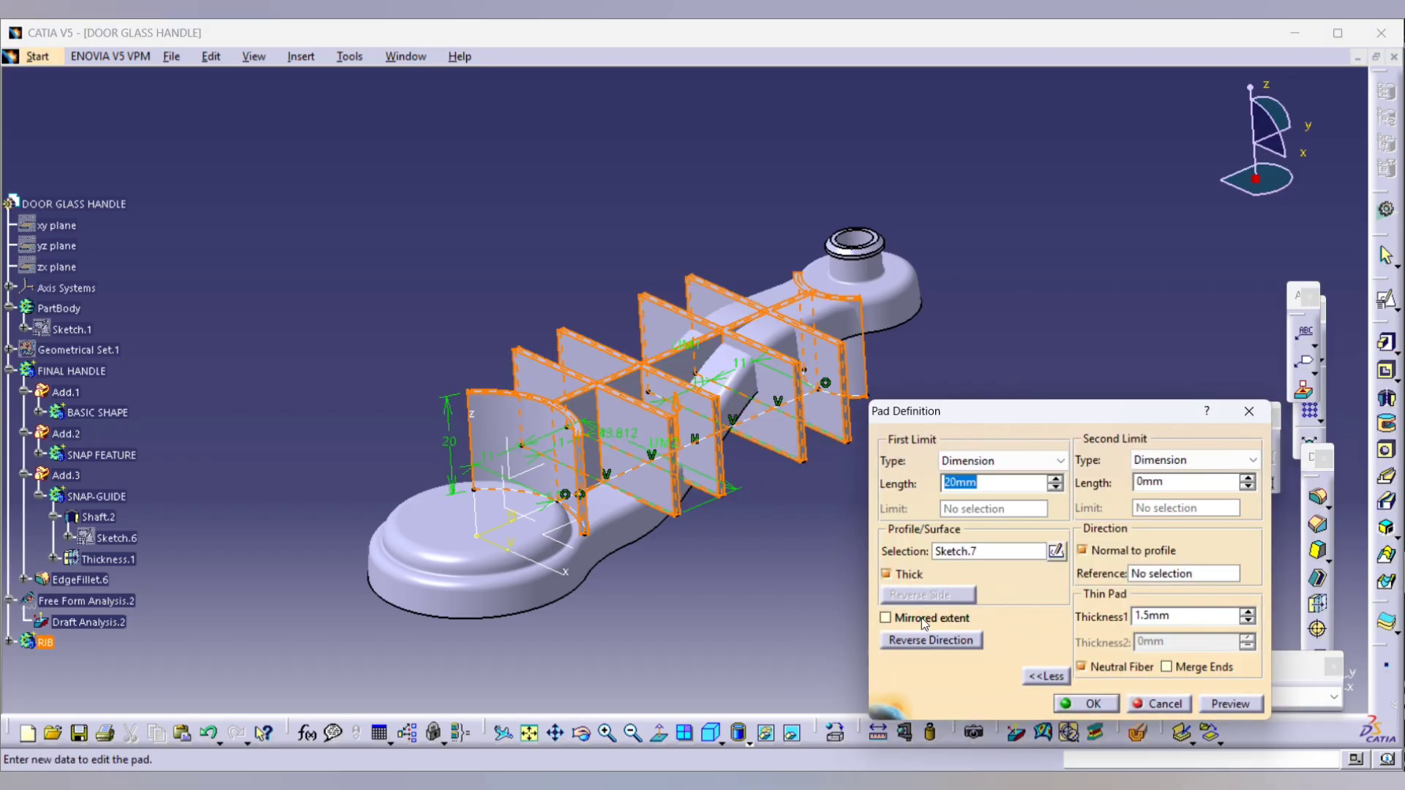
{"action": "middle_click_drag", "start_coordinate": [851, 608], "coordinate": [810, 343]}
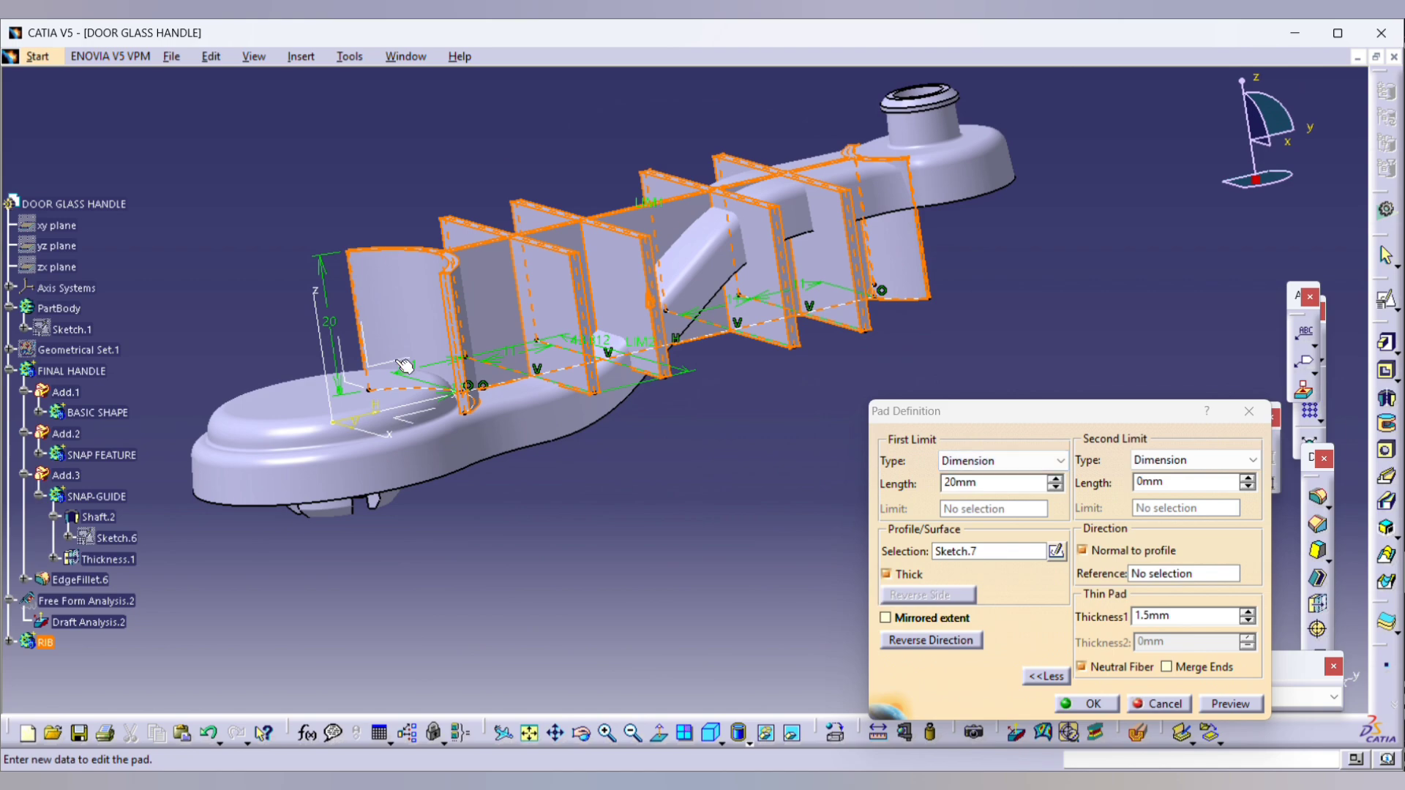
{"action": "middle_click_drag", "start_coordinate": [835, 590], "coordinate": [631, 297]}
{"action": "left_click_drag", "start_coordinate": [628, 197], "coordinate": [629, 192]}
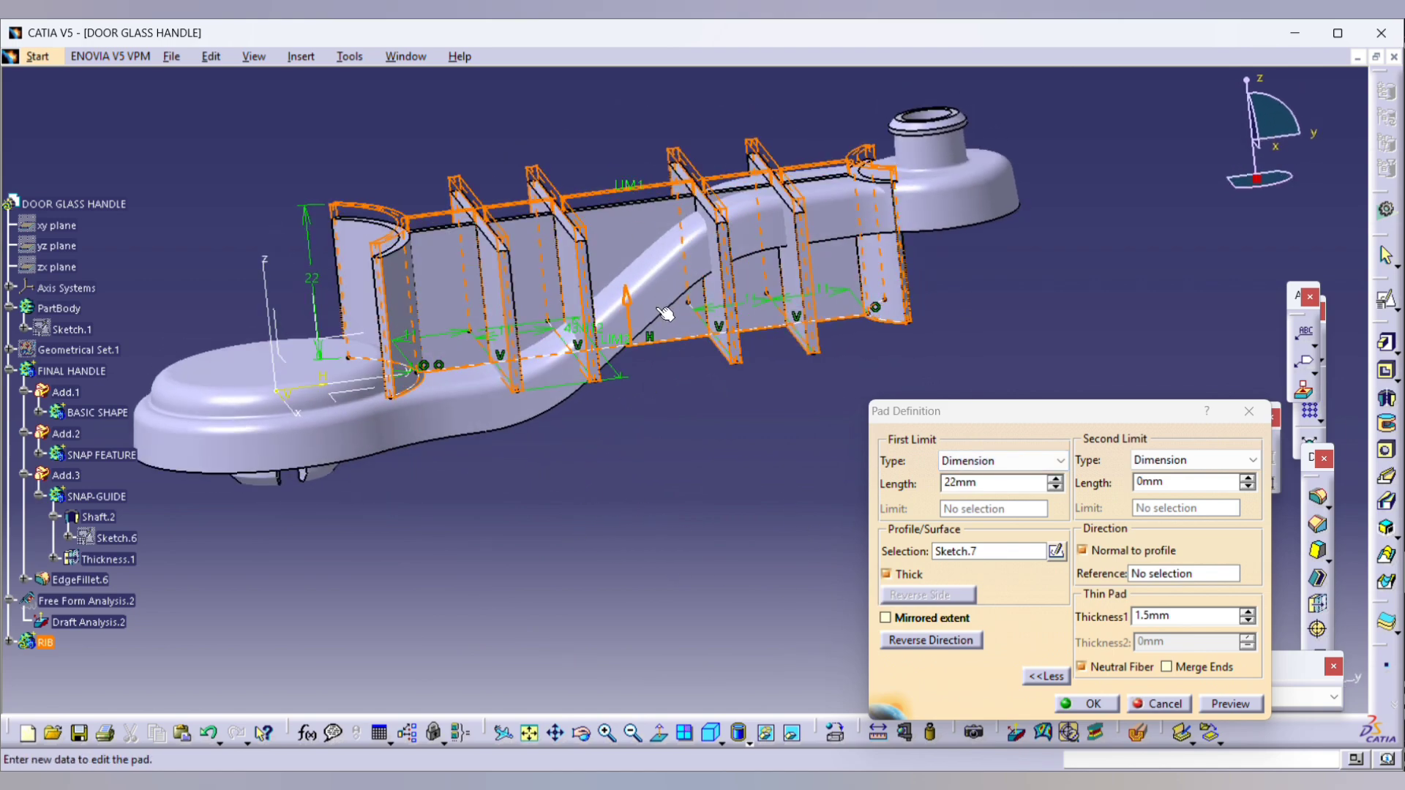
{"action": "left_click_drag", "start_coordinate": [615, 345], "coordinate": [627, 406]}
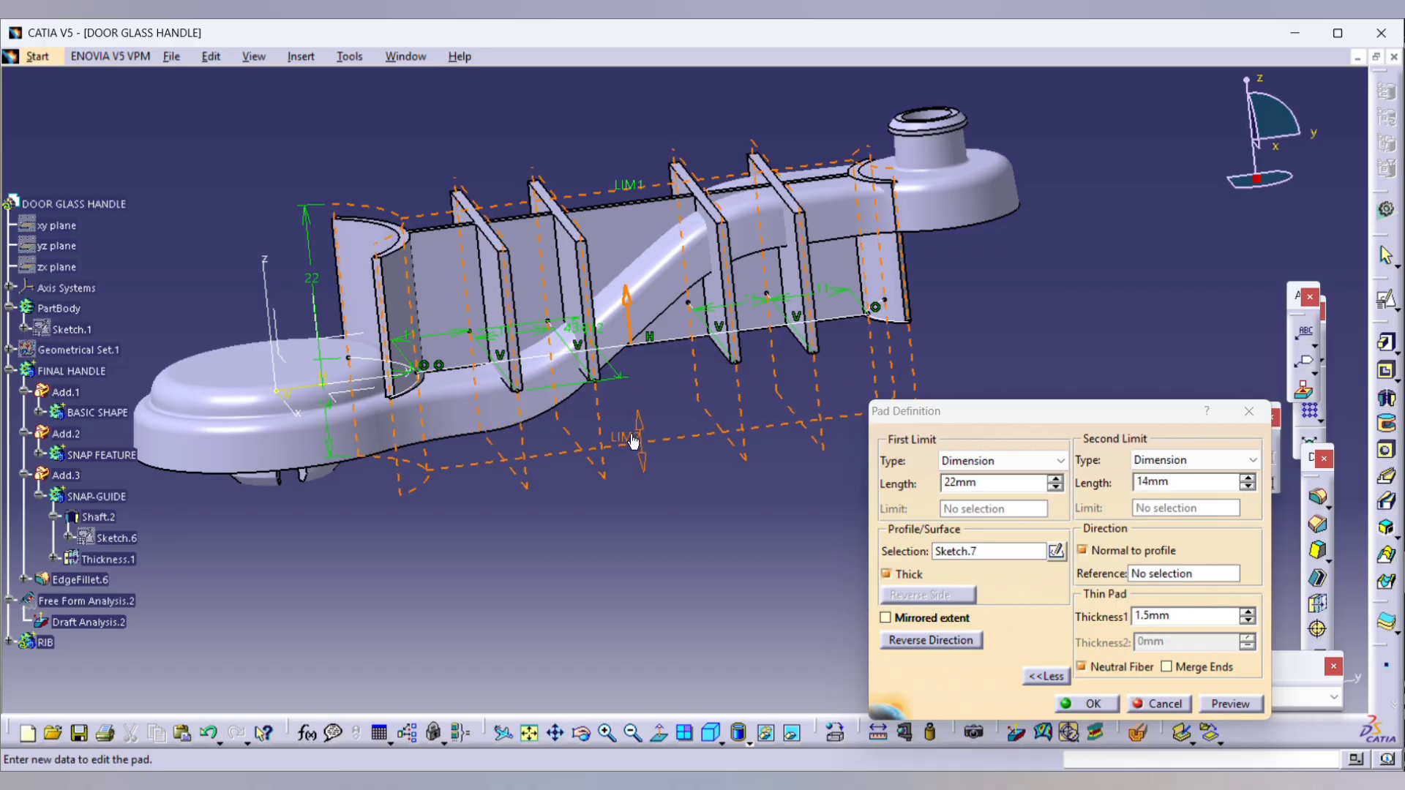
{"action": "left_click", "coordinate": [1083, 704]}
{"action": "middle_click_drag", "start_coordinate": [804, 439], "coordinate": [496, 414]}
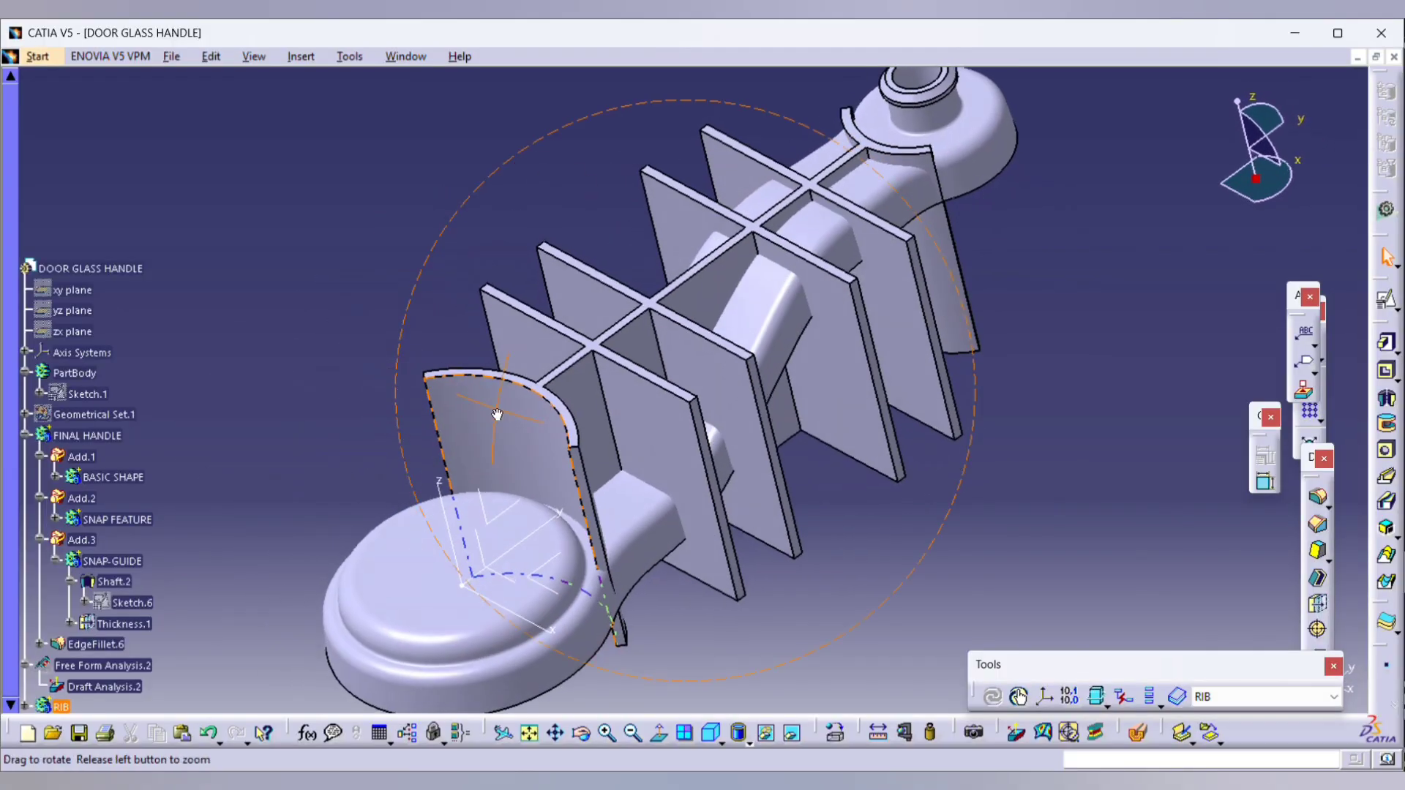
Step: Start a draft on the RIB body and select the end arc faces and the crosswise rib faces that face the handle's large end
{"action": "scroll", "coordinate": [101, 441], "scroll_direction": "down", "scroll_amount": 5}
{"action": "right_click", "coordinate": [47, 450]}
{"action": "left_click", "coordinate": [115, 213]}
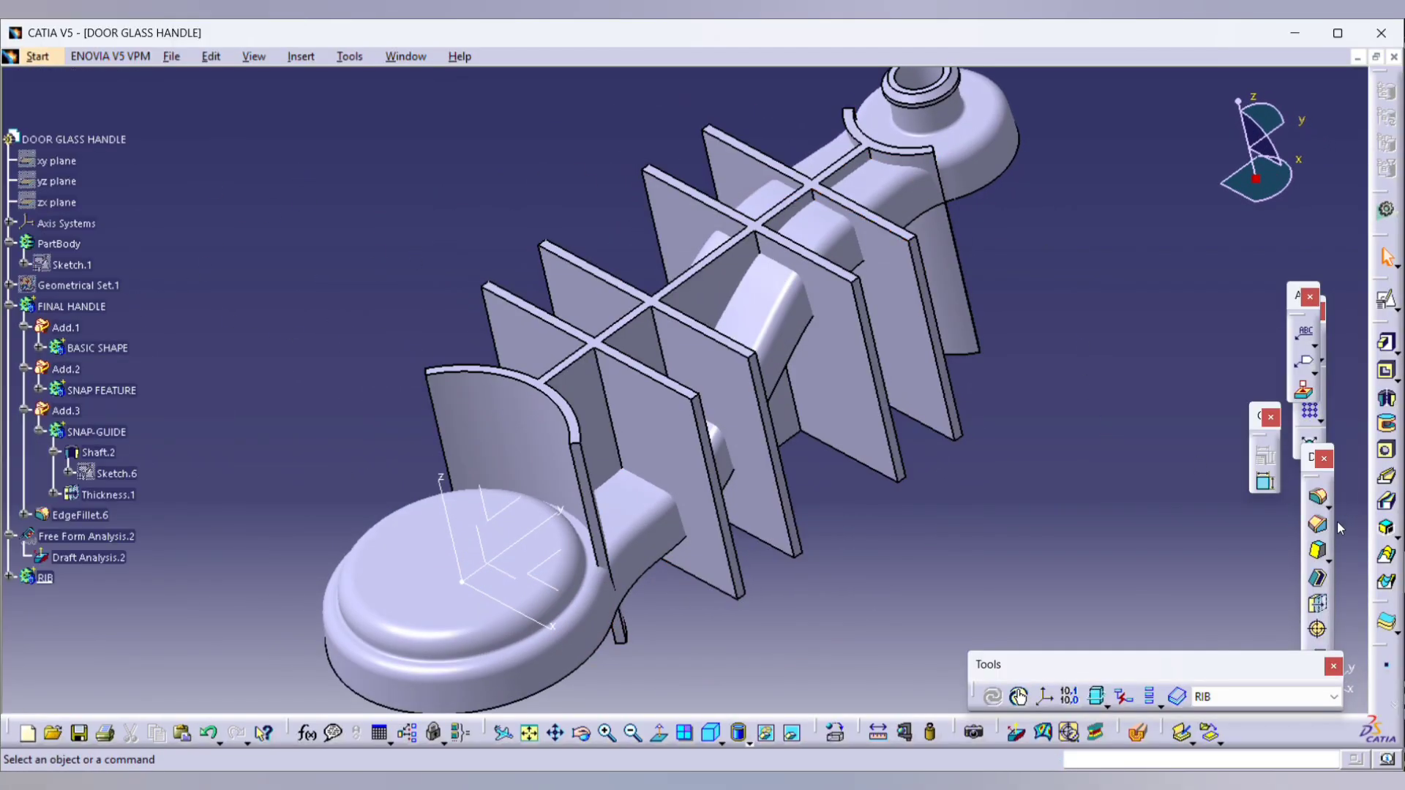
{"action": "left_click", "coordinate": [1319, 551]}
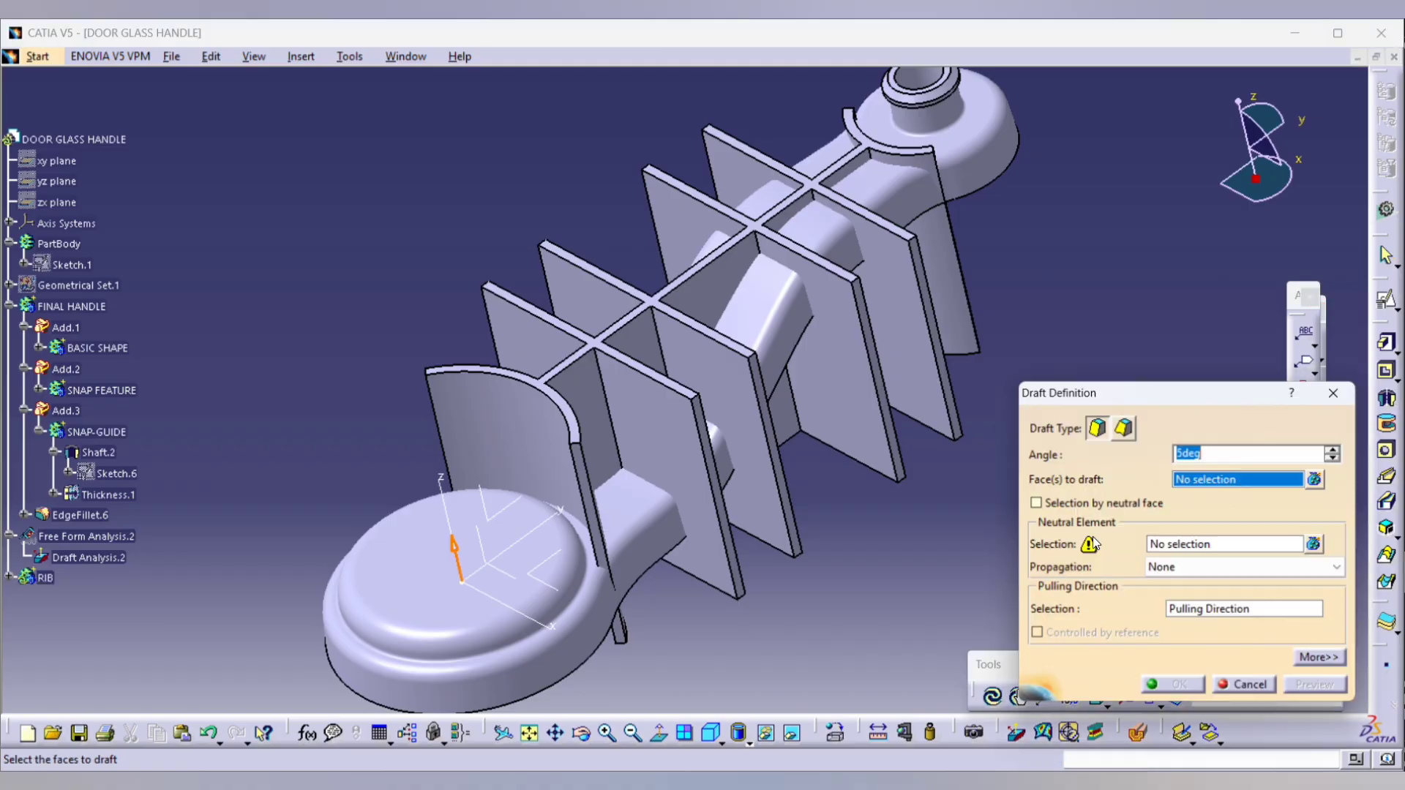
{"action": "left_click", "coordinate": [548, 438]}
{"action": "left_click", "coordinate": [641, 411]}
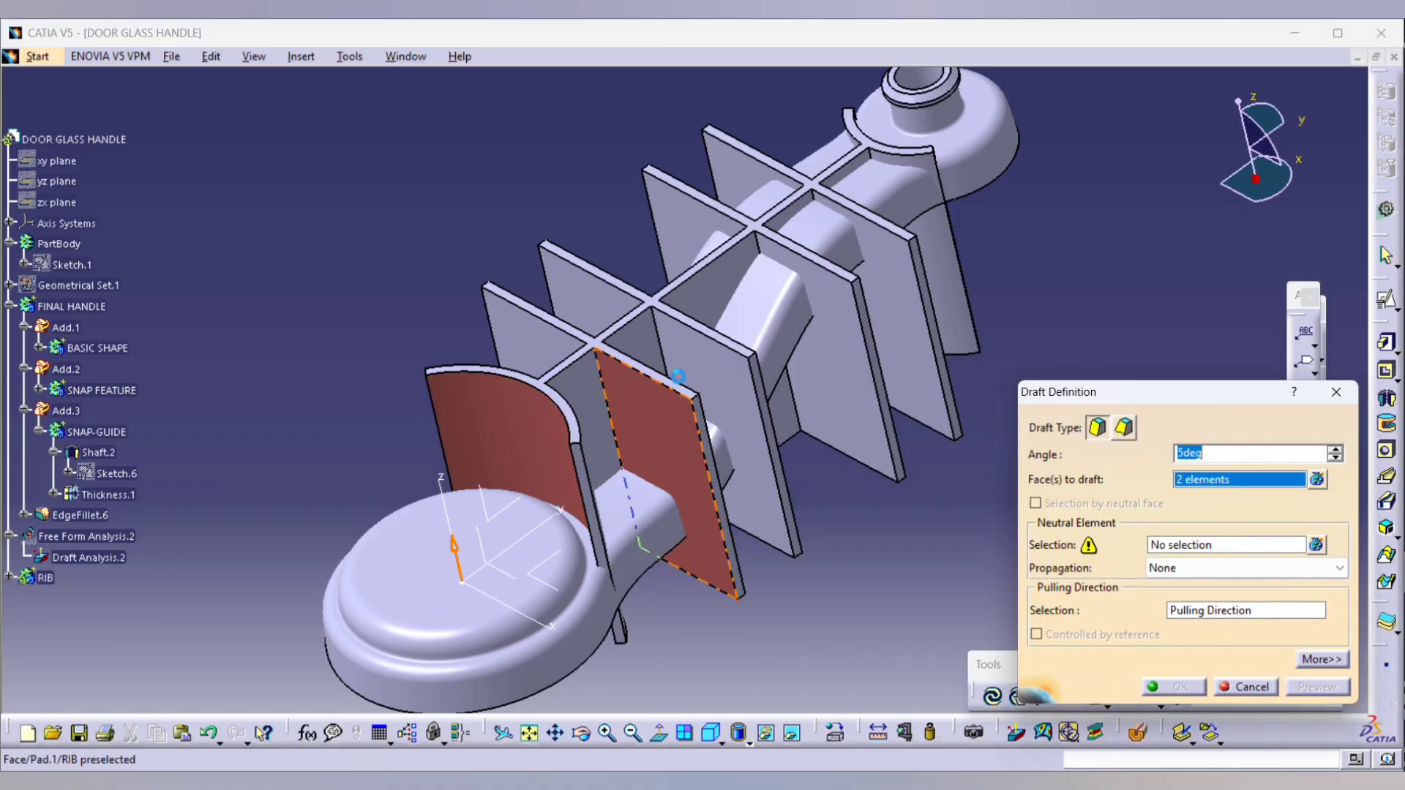
{"action": "left_click", "coordinate": [703, 376]}
{"action": "left_click", "coordinate": [859, 356]}
{"action": "left_click", "coordinate": [915, 334]}
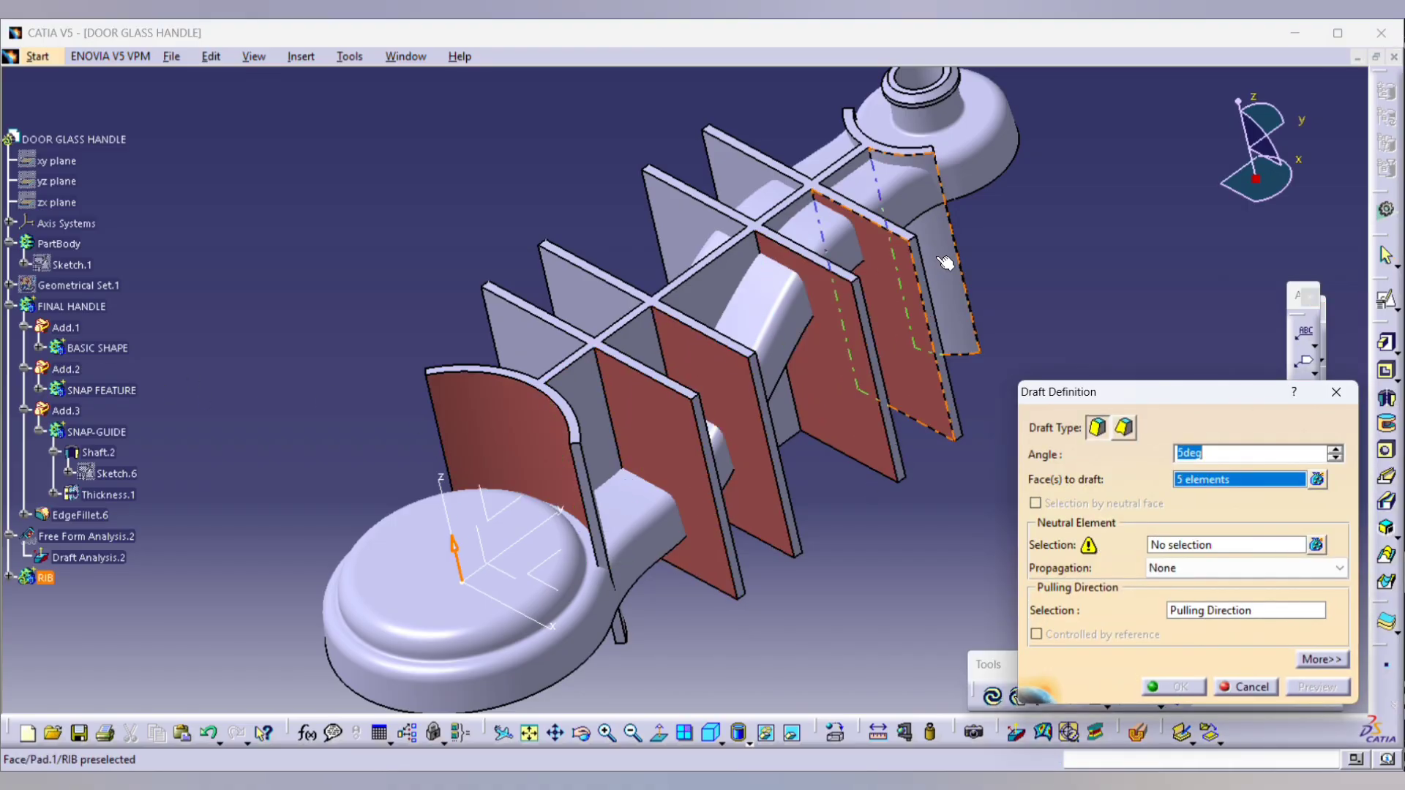
{"action": "left_click", "coordinate": [739, 199]}
{"action": "left_click", "coordinate": [597, 290]}
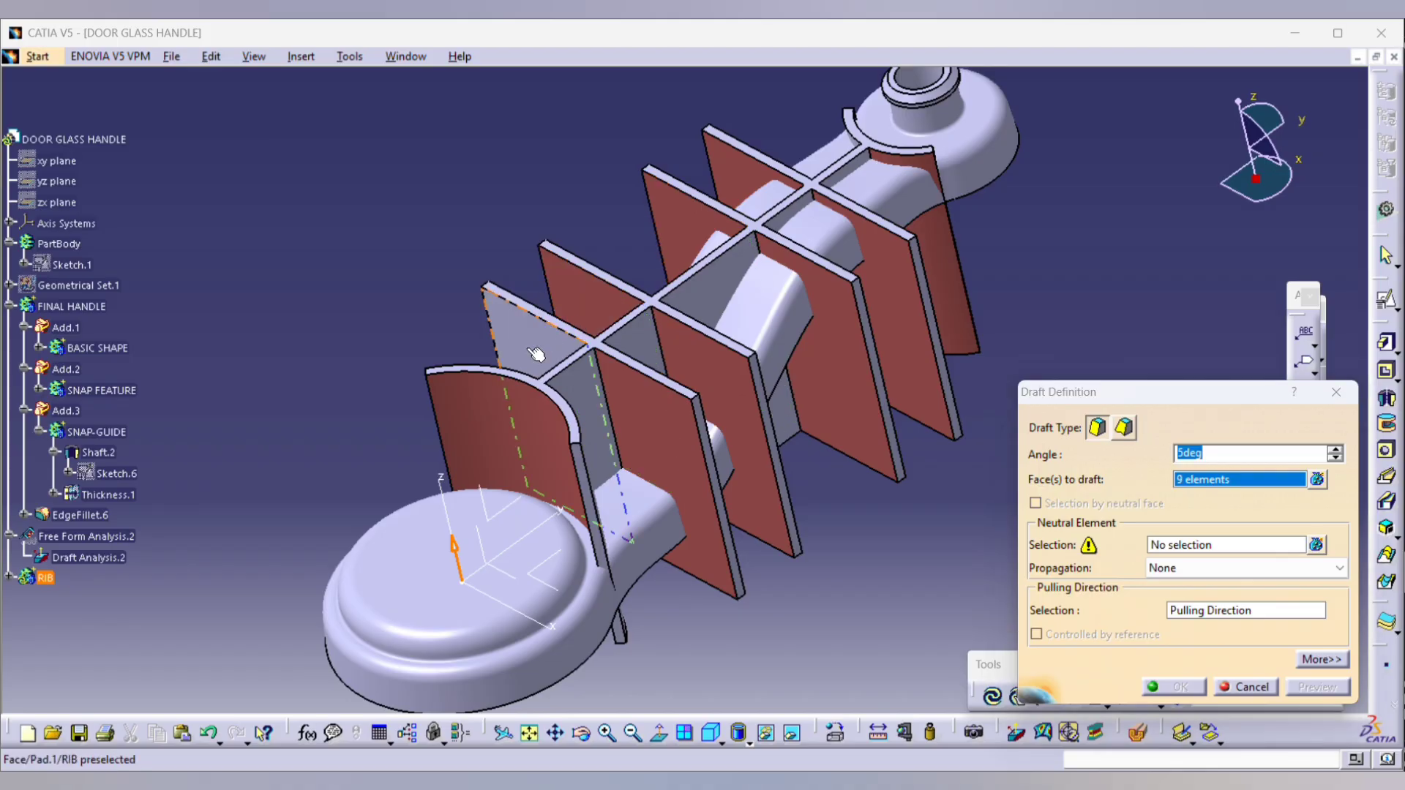
{"action": "left_click", "coordinate": [538, 349]}
Step: Add the segments along one side of the central lengthwise rib to the faces being drafted
{"action": "left_click", "coordinate": [638, 346]}
{"action": "left_click", "coordinate": [719, 283]}
{"action": "middle_click_drag", "start_coordinate": [854, 348], "coordinate": [719, 421]}
{"action": "left_click", "coordinate": [727, 337]}
{"action": "left_click", "coordinate": [846, 244]}
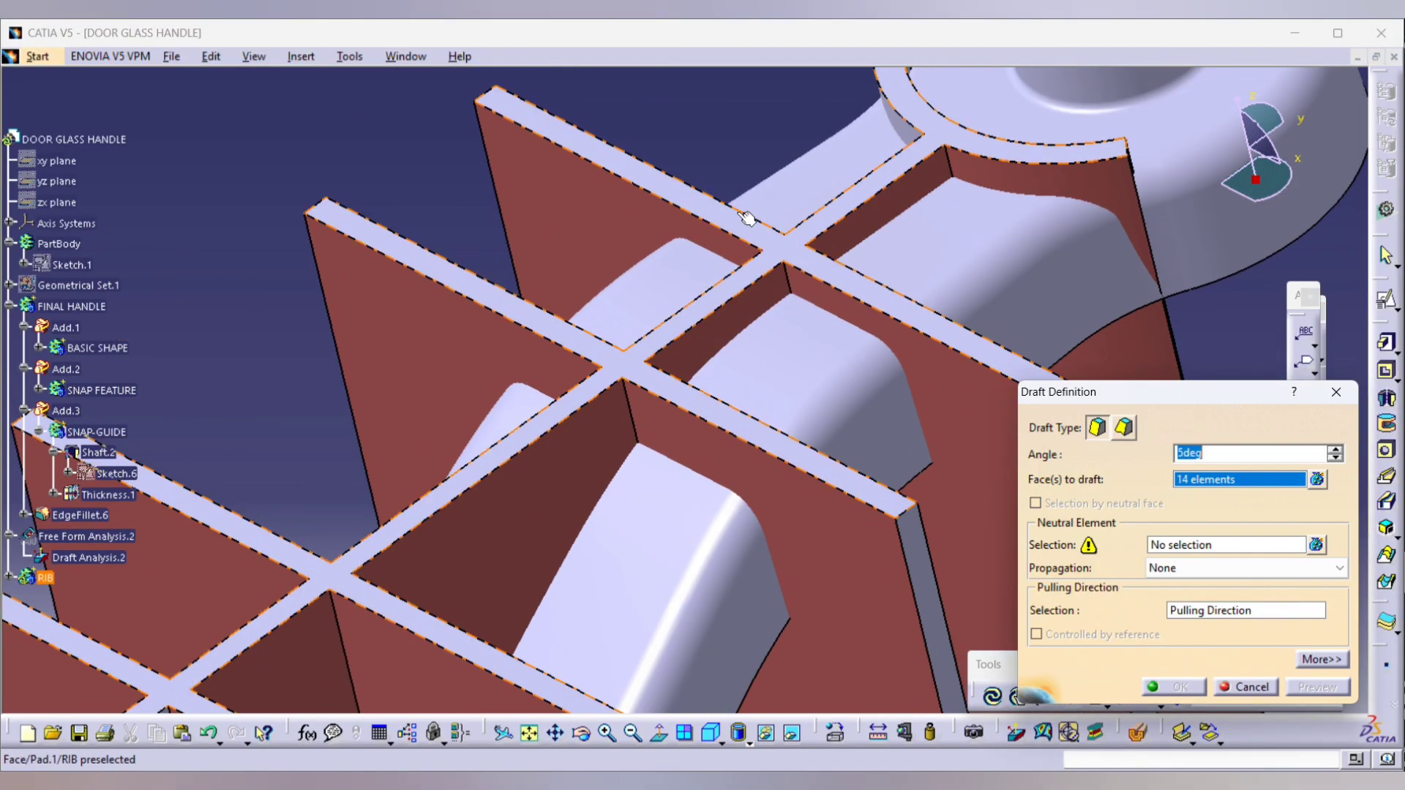
{"action": "middle_click_drag", "start_coordinate": [903, 134], "coordinate": [762, 353]}
{"action": "middle_click_drag", "start_coordinate": [466, 542], "coordinate": [721, 294]}
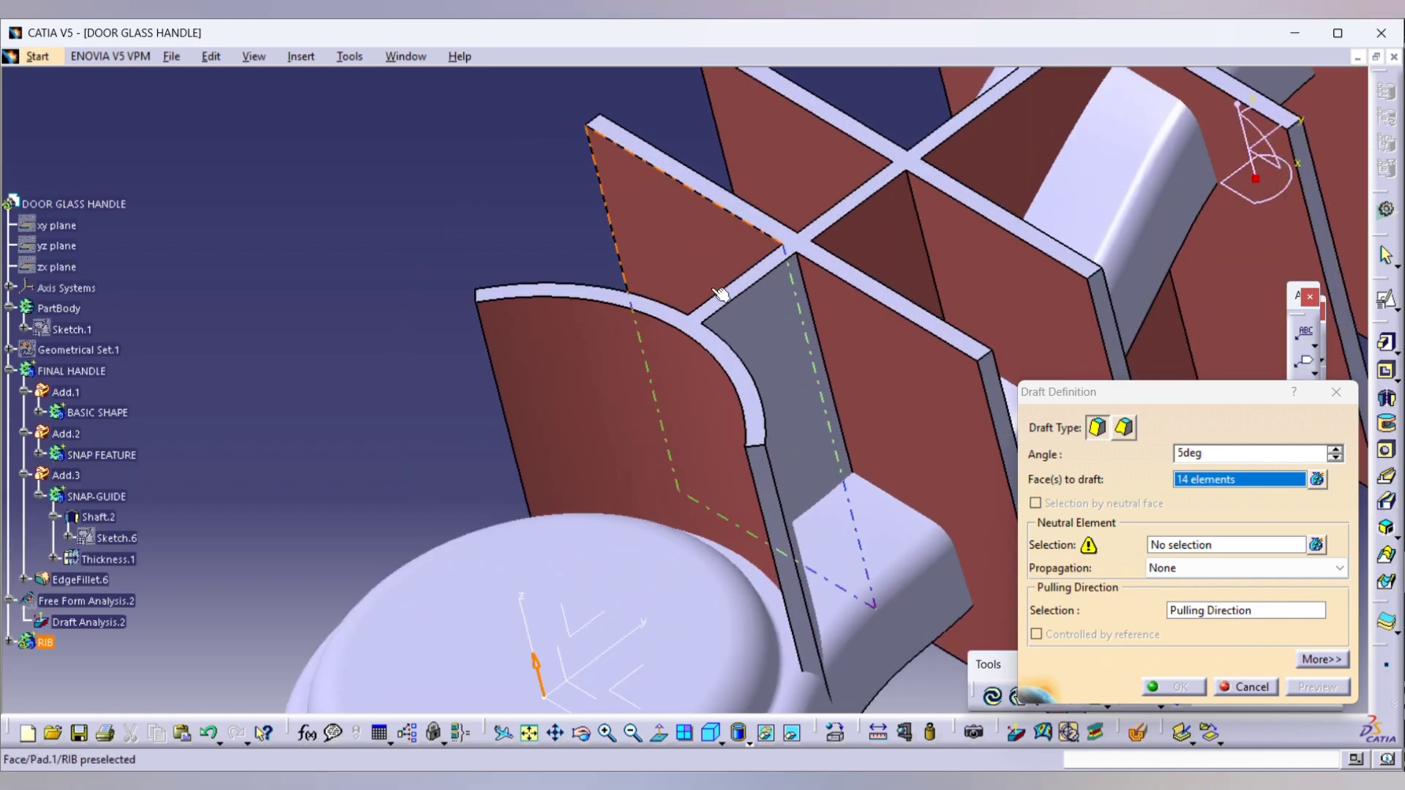
{"action": "left_click", "coordinate": [770, 316]}
Step: Add the large-end arc's other faces and the crosswise rib faces that face the small end to the draft selection
{"action": "middle_click_drag", "start_coordinate": [827, 322], "coordinate": [573, 186]}
{"action": "left_click", "coordinate": [402, 183]}
{"action": "left_click", "coordinate": [496, 111]}
{"action": "left_click", "coordinate": [500, 273]}
{"action": "left_click", "coordinate": [620, 139]}
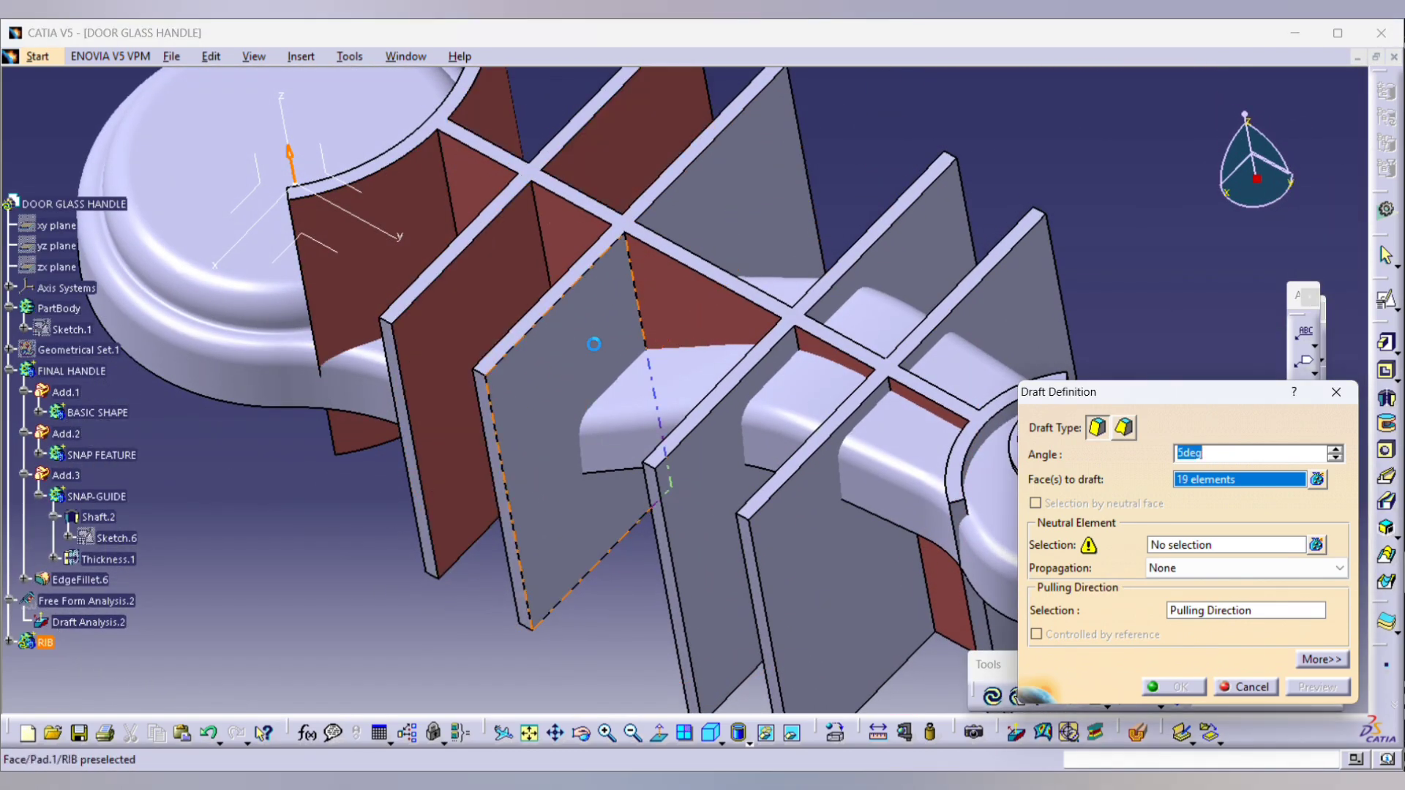
{"action": "left_click", "coordinate": [594, 342]}
{"action": "left_click", "coordinate": [706, 210]}
{"action": "left_click", "coordinate": [719, 493]}
{"action": "left_click", "coordinate": [911, 273]}
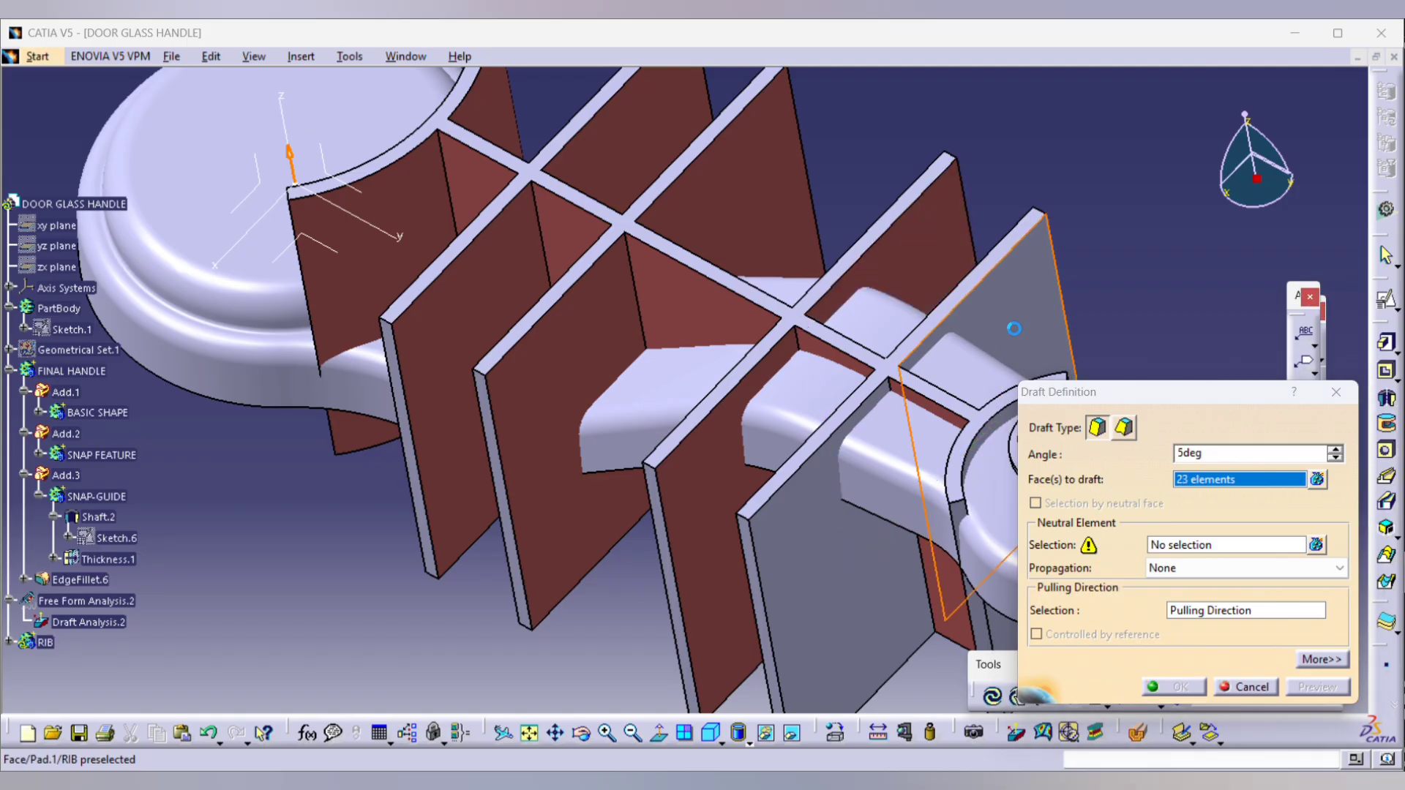
{"action": "left_click", "coordinate": [1018, 300]}
{"action": "left_click", "coordinate": [846, 539]}
Step: Add the remaining rib faces, including the central rib's opposite side, to complete the draft's face selection
{"action": "middle_click_drag", "start_coordinate": [847, 540], "coordinate": [556, 366]}
{"action": "left_click", "coordinate": [756, 279]}
{"action": "left_click", "coordinate": [718, 368]}
{"action": "left_click", "coordinate": [728, 217]}
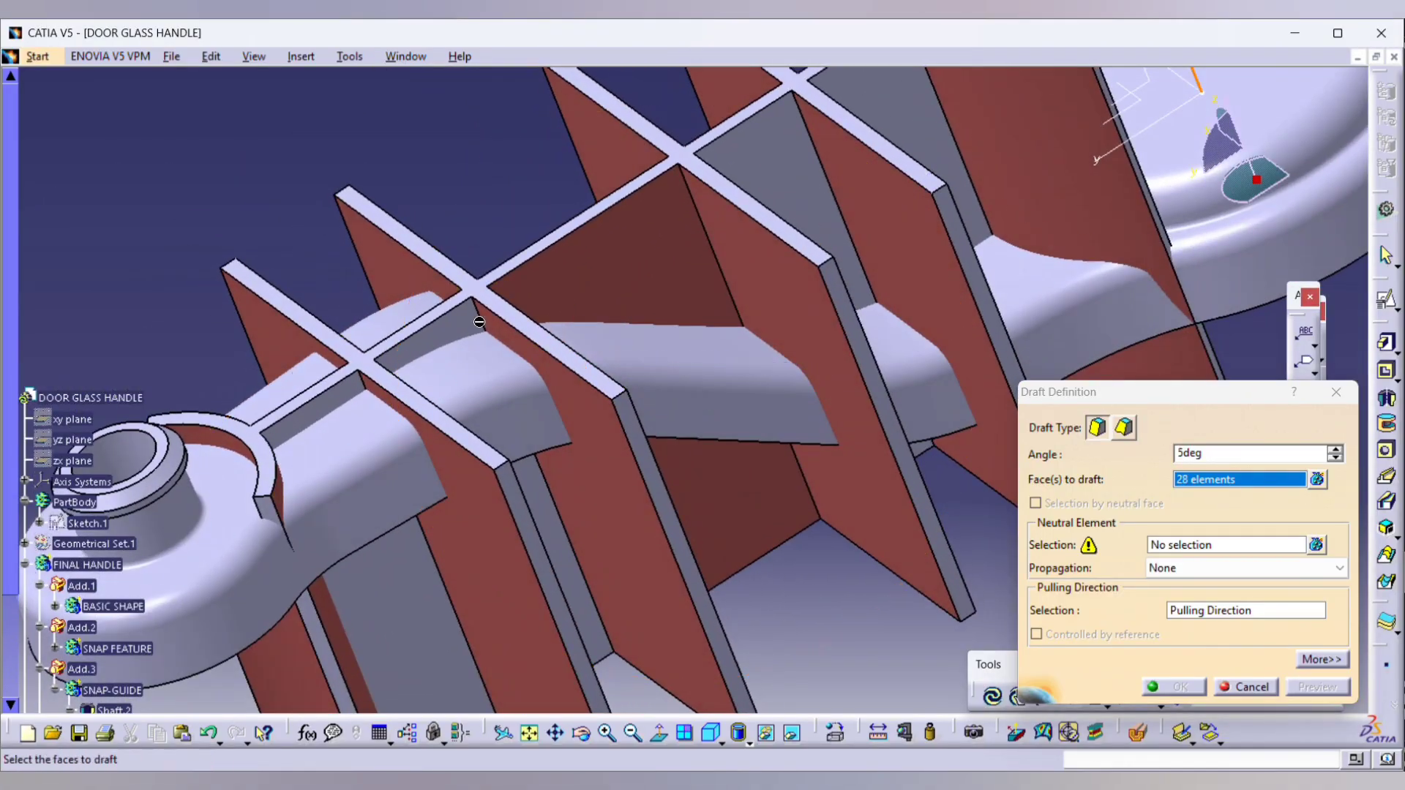
{"action": "left_click", "coordinate": [445, 340]}
{"action": "middle_click_drag", "start_coordinate": [454, 340], "coordinate": [574, 426]}
{"action": "left_click", "coordinate": [574, 426]}
{"action": "left_click", "coordinate": [635, 331]}
{"action": "middle_click_drag", "start_coordinate": [636, 331], "coordinate": [366, 410]}
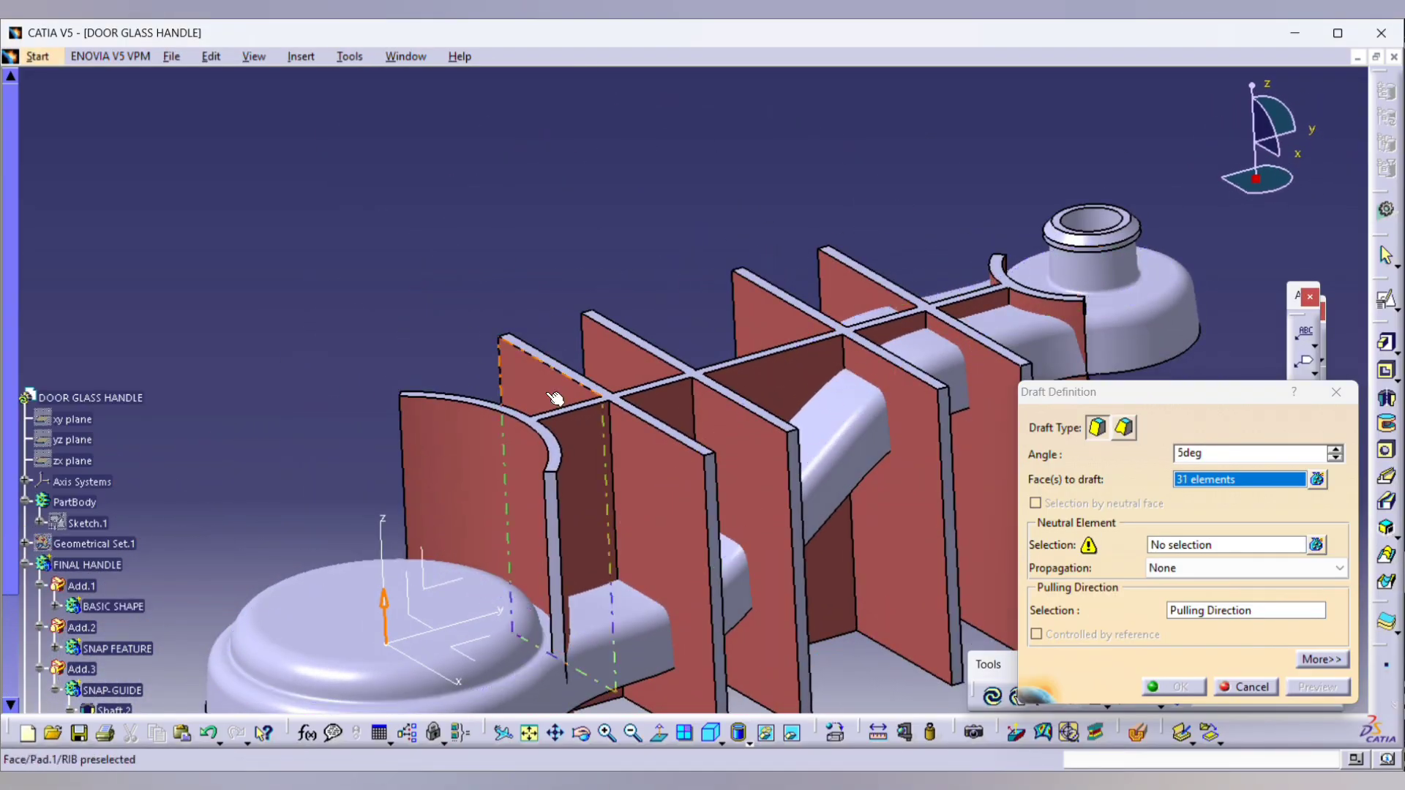
Step: For the draft's neutral element, make Geometrical Set.1 and its Fill.1 surface visible and hide EdgeFillet.3
{"action": "left_click", "coordinate": [1232, 542]}
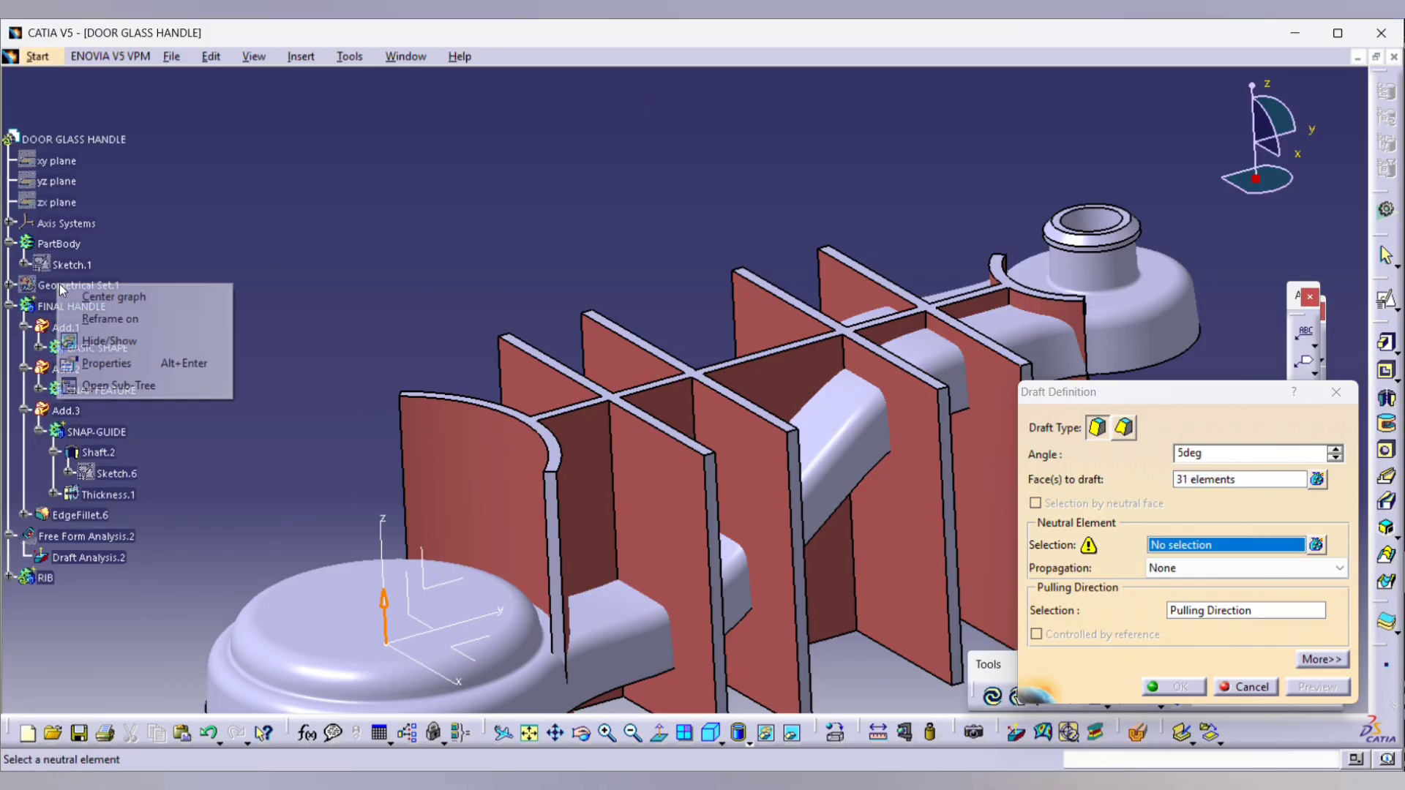
{"action": "left_click", "coordinate": [9, 285]}
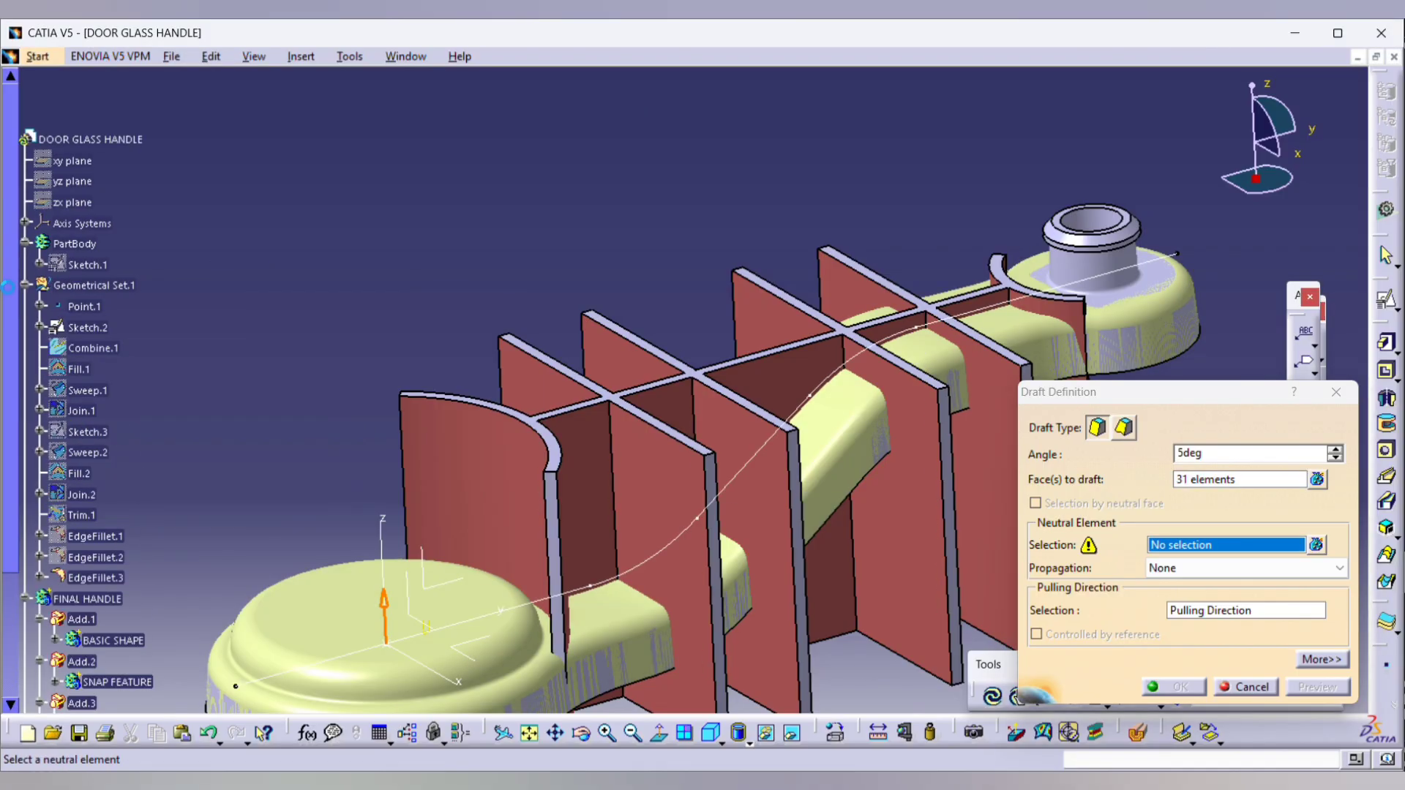
{"action": "right_click", "coordinate": [88, 368]}
{"action": "left_click", "coordinate": [129, 426]}
{"action": "scroll", "coordinate": [178, 481], "scroll_direction": "down", "scroll_amount": 3}
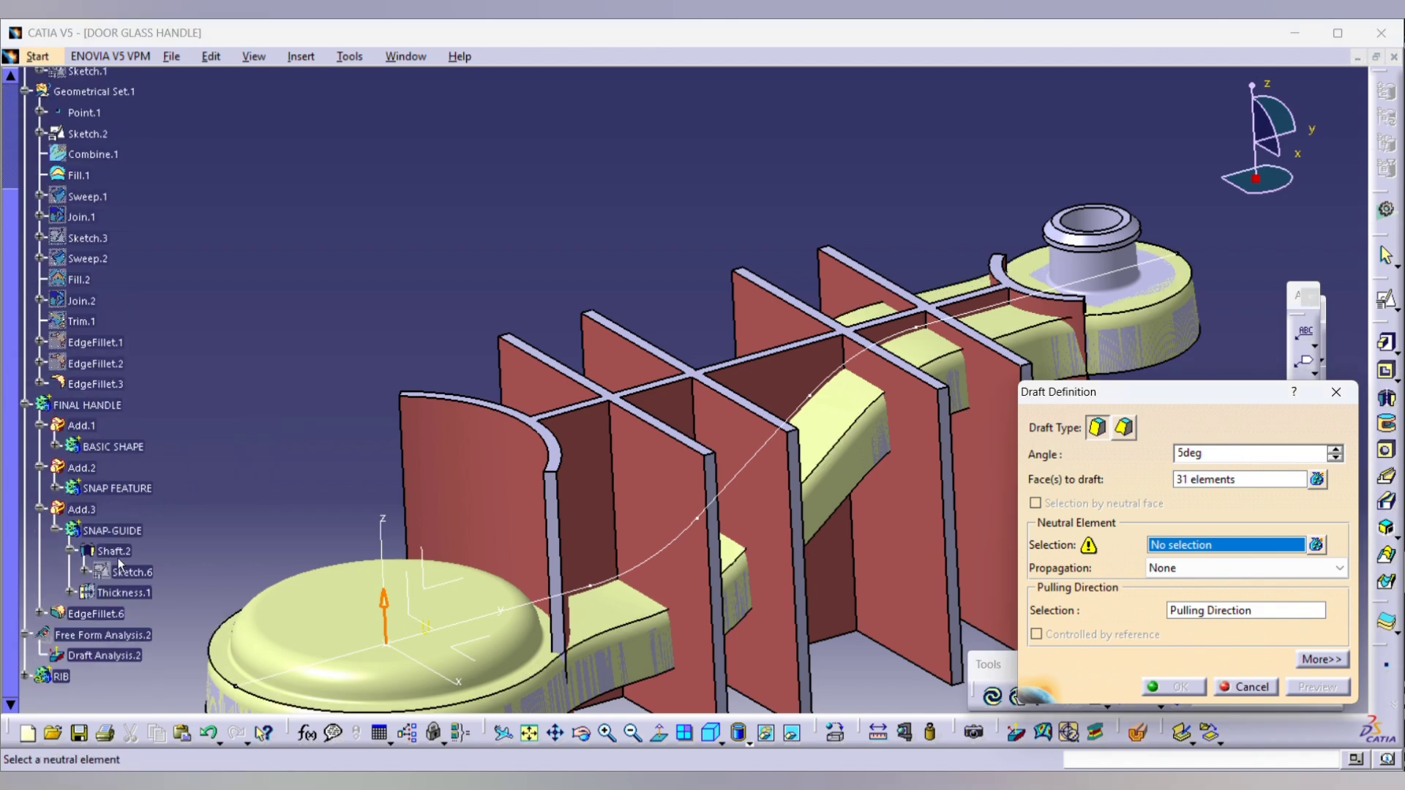
{"action": "right_click", "coordinate": [100, 617]}
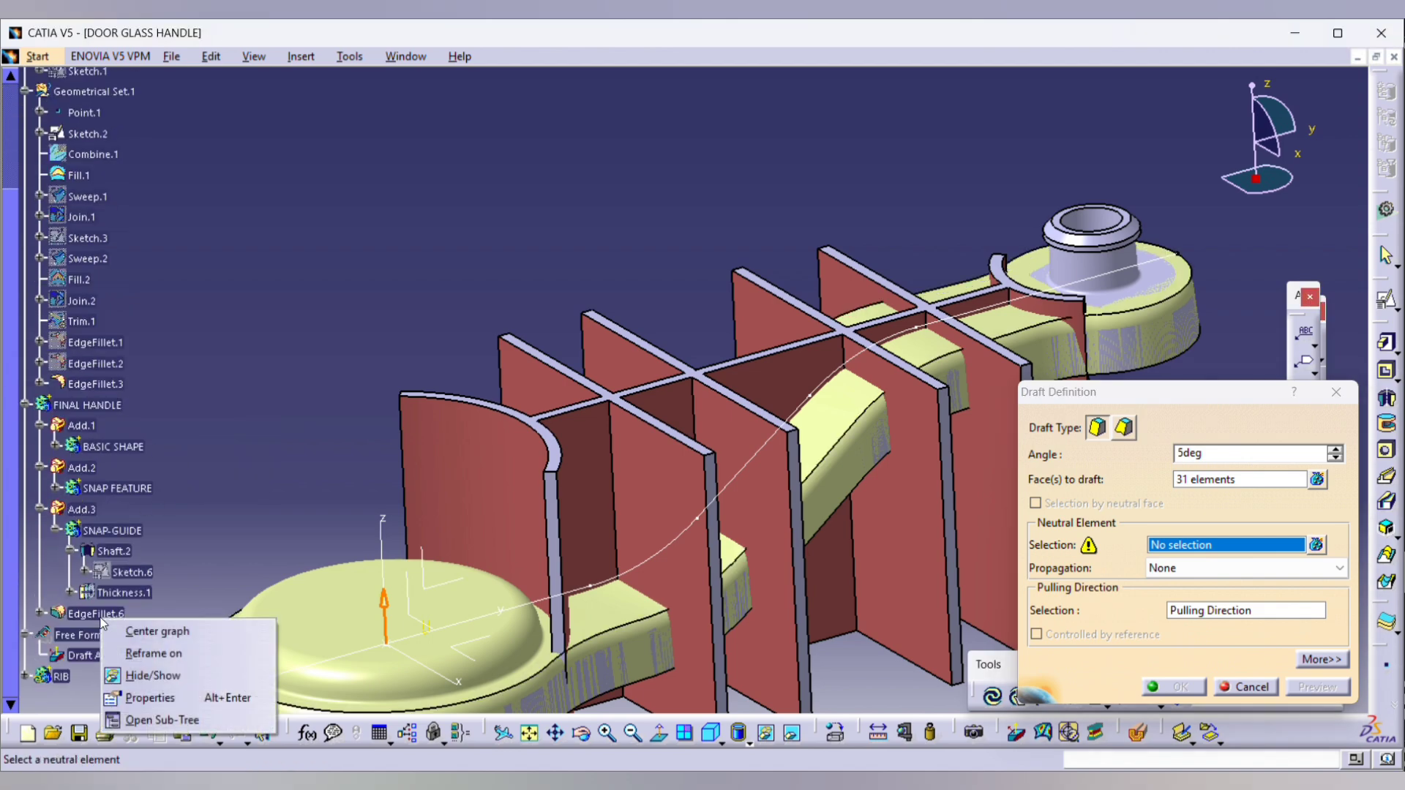
{"action": "left_click", "coordinate": [166, 405]}
{"action": "right_click", "coordinate": [114, 382]}
{"action": "left_click", "coordinate": [152, 438]}
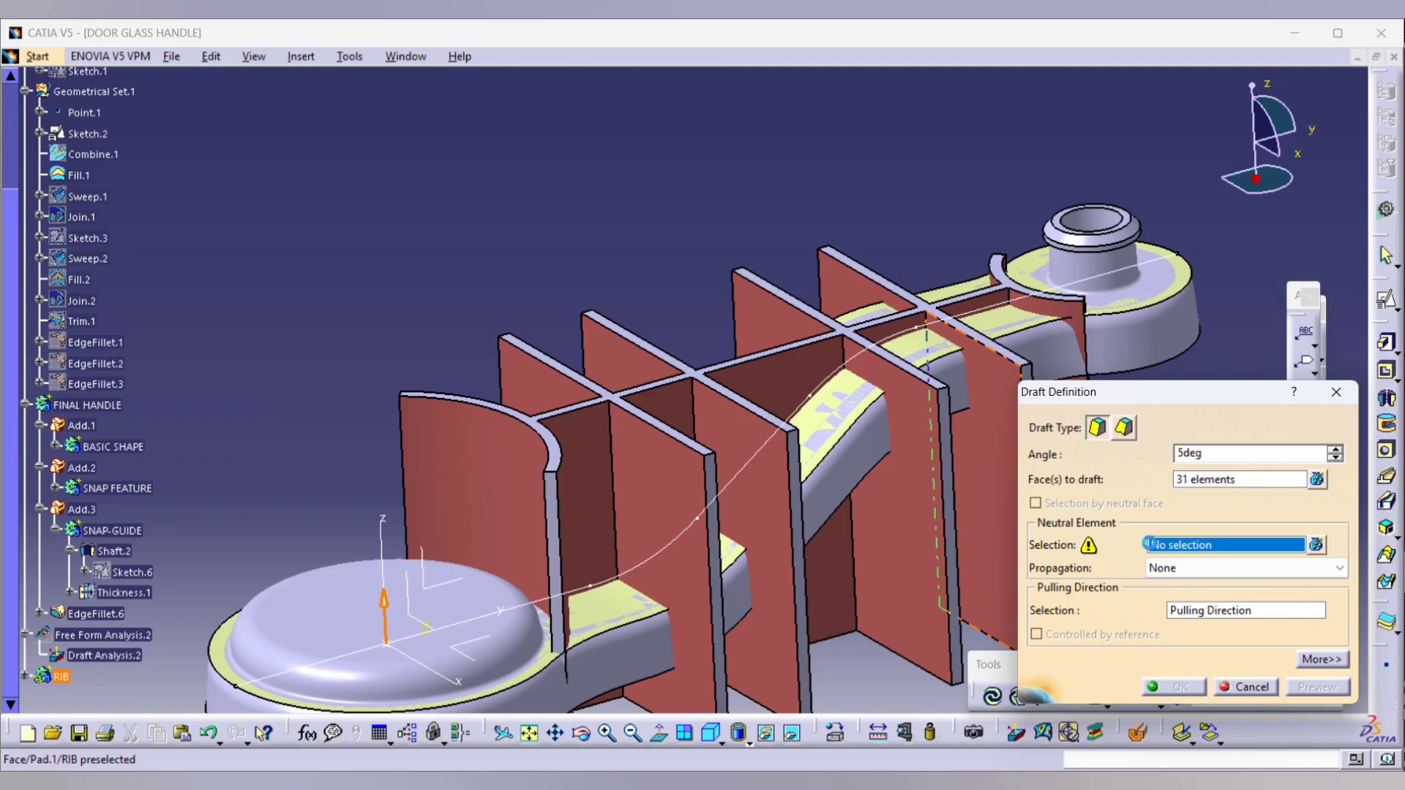
Step: Draft the selected rib faces by 1 deg with Fill.1 as the neutral element, previewing the result before creating it
{"action": "middle_click_drag", "start_coordinate": [343, 606], "coordinate": [551, 338]}
{"action": "scroll", "coordinate": [552, 338], "scroll_direction": "up", "scroll_amount": 2}
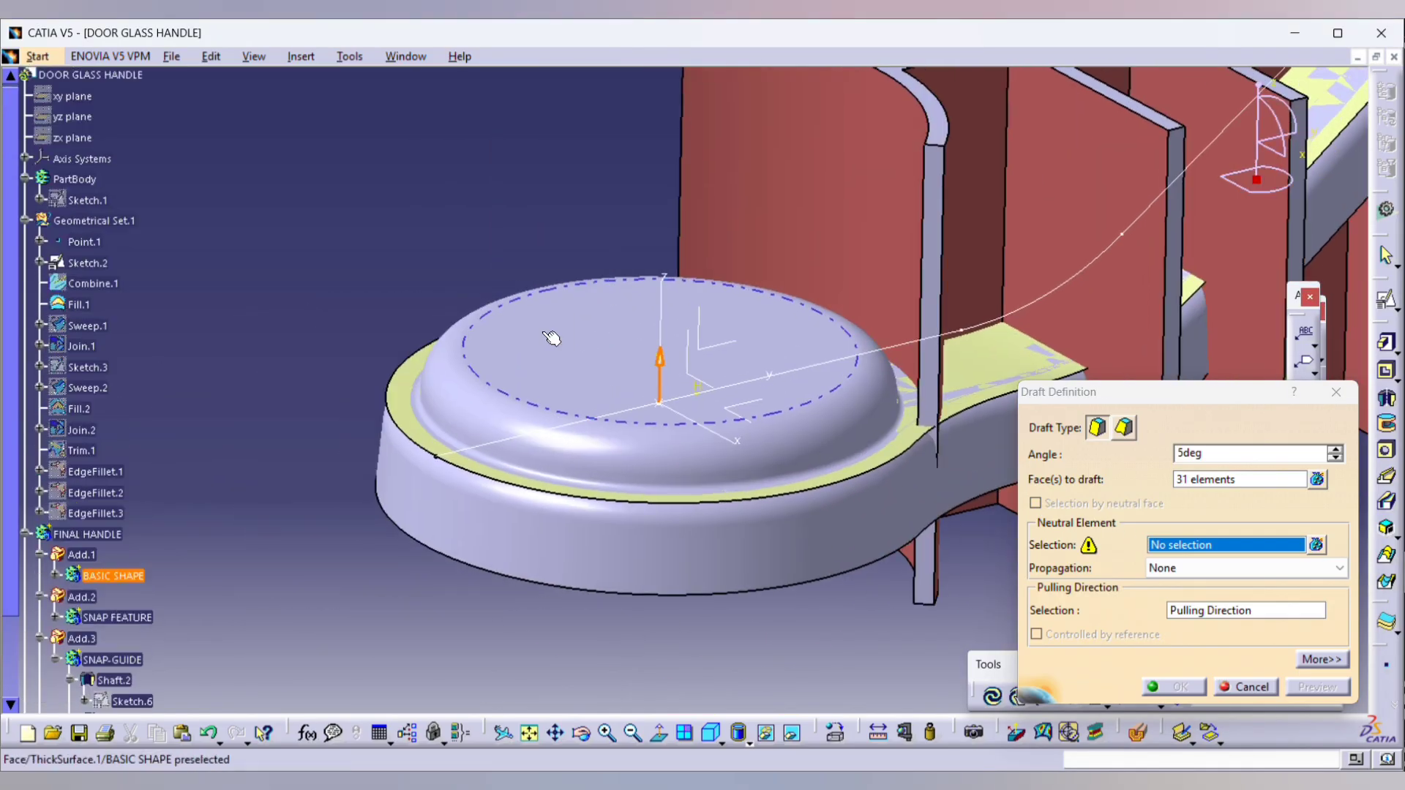
{"action": "left_click", "coordinate": [399, 403]}
{"action": "middle_click_drag", "start_coordinate": [364, 207], "coordinate": [377, 424]}
{"action": "scroll", "coordinate": [376, 424], "scroll_direction": "up", "scroll_amount": 1}
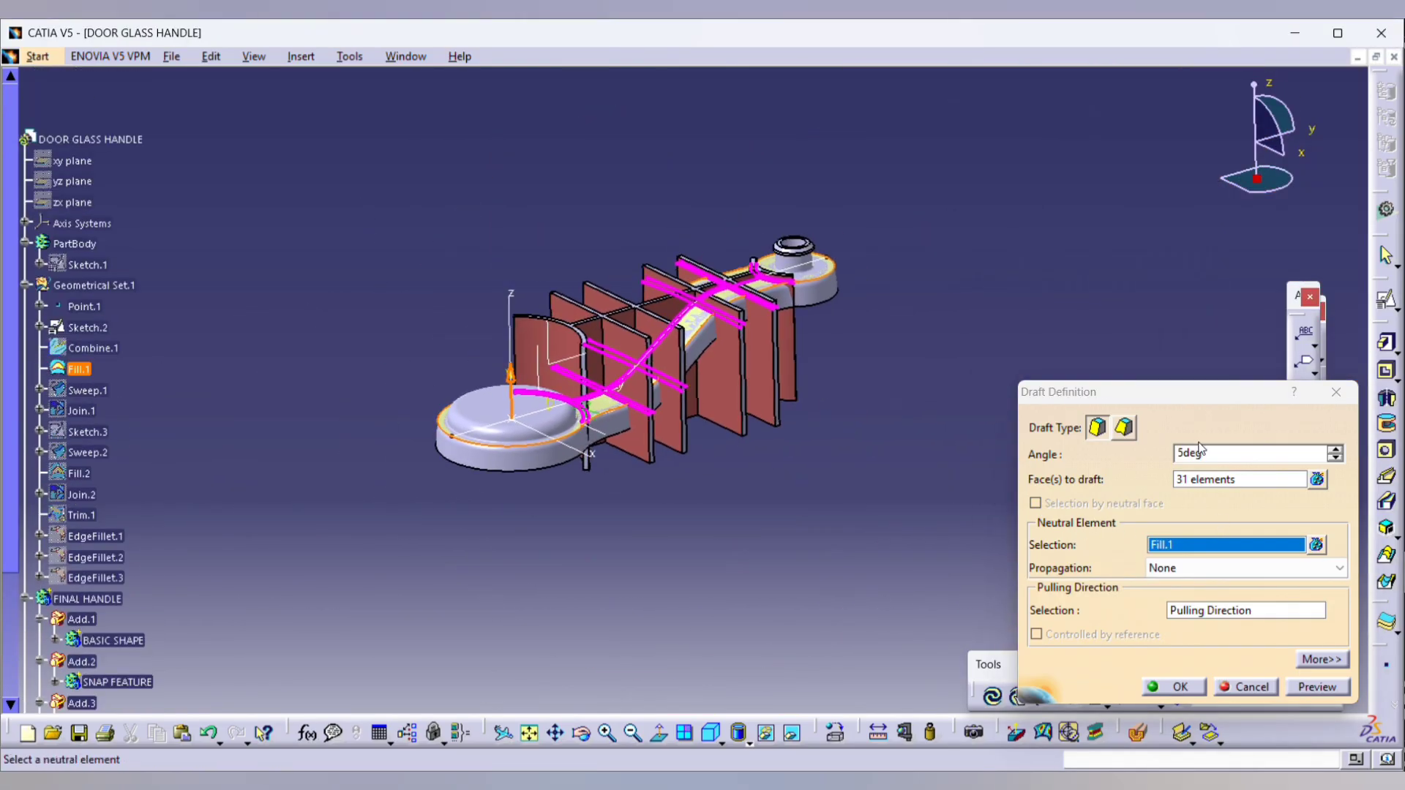
{"action": "left_click_drag", "start_coordinate": [1209, 453], "coordinate": [1054, 453]}
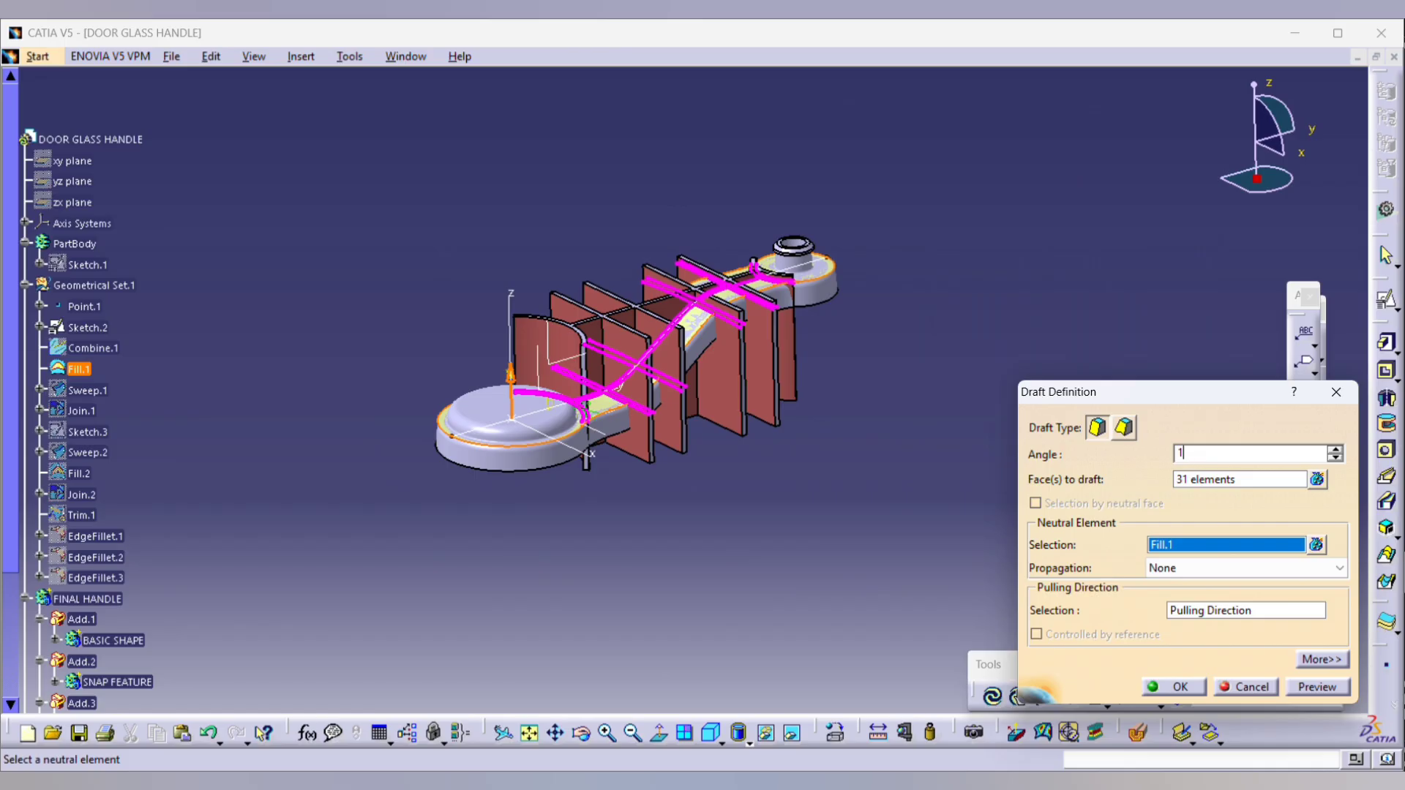
{"action": "left_click", "coordinate": [1329, 691]}
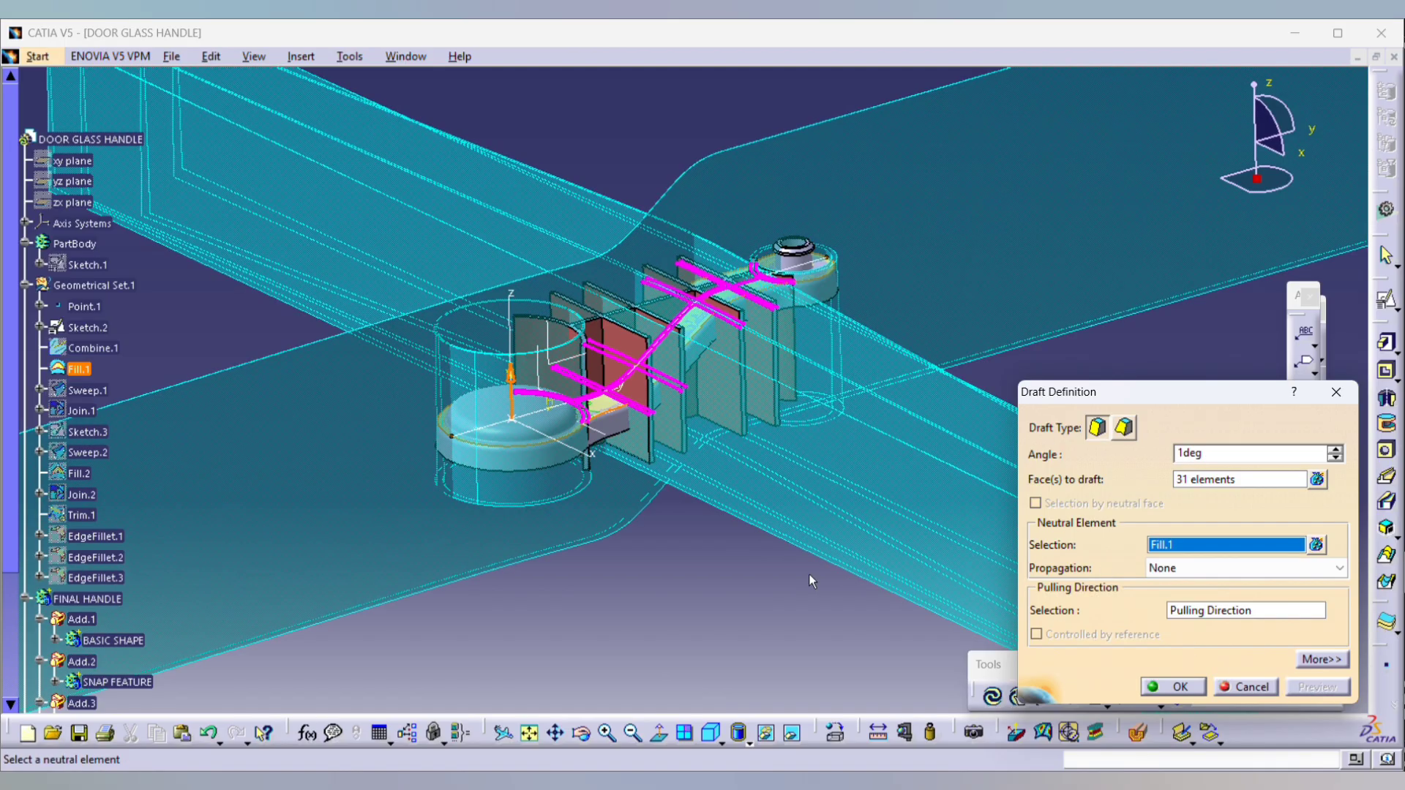
{"action": "middle_click_drag", "start_coordinate": [809, 576], "coordinate": [774, 617]}
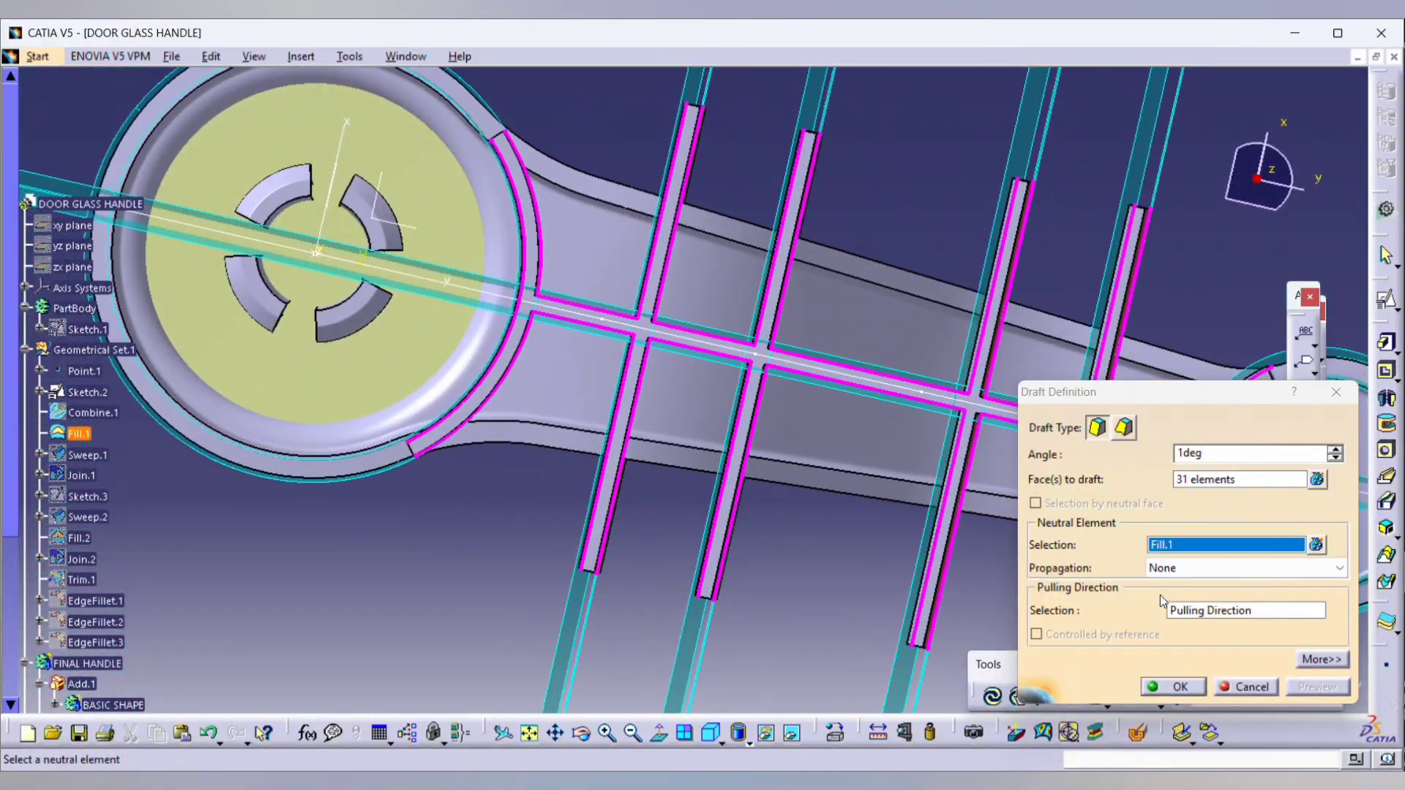
{"action": "left_click", "coordinate": [1179, 455]}
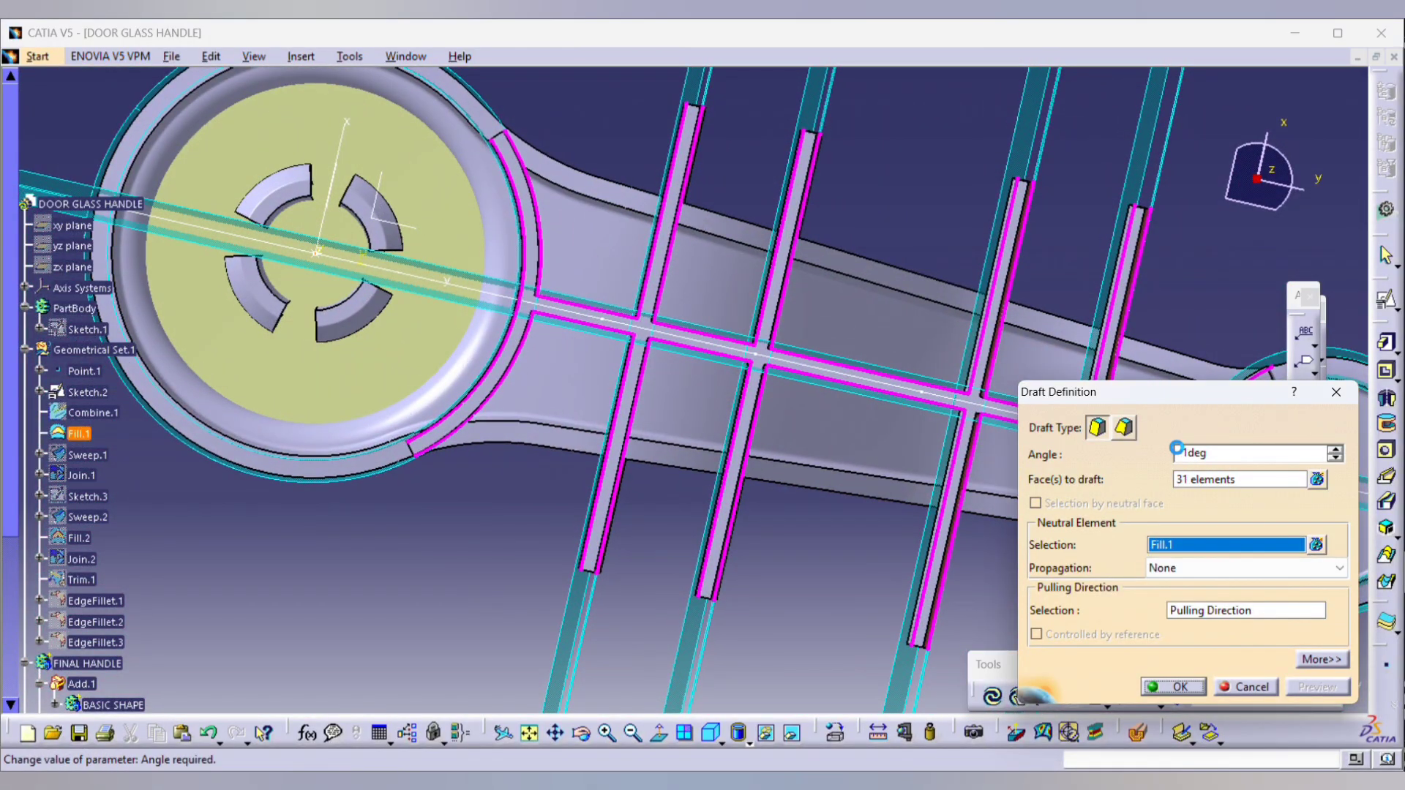
{"action": "key", "text": "Return"}
Step: Examine the drafted ribs from both sides of the handle and collapse the FINAL HANDLE branch in the tree
{"action": "middle_click_drag", "start_coordinate": [847, 152], "coordinate": [826, 283]}
{"action": "mouse_move", "coordinate": [765, 658]}
{"action": "middle_mouse_down"}
{"action": "mouse_move", "coordinate": [774, 606]}
{"action": "mouse_move", "coordinate": [754, 670]}
{"action": "middle_mouse_up"}
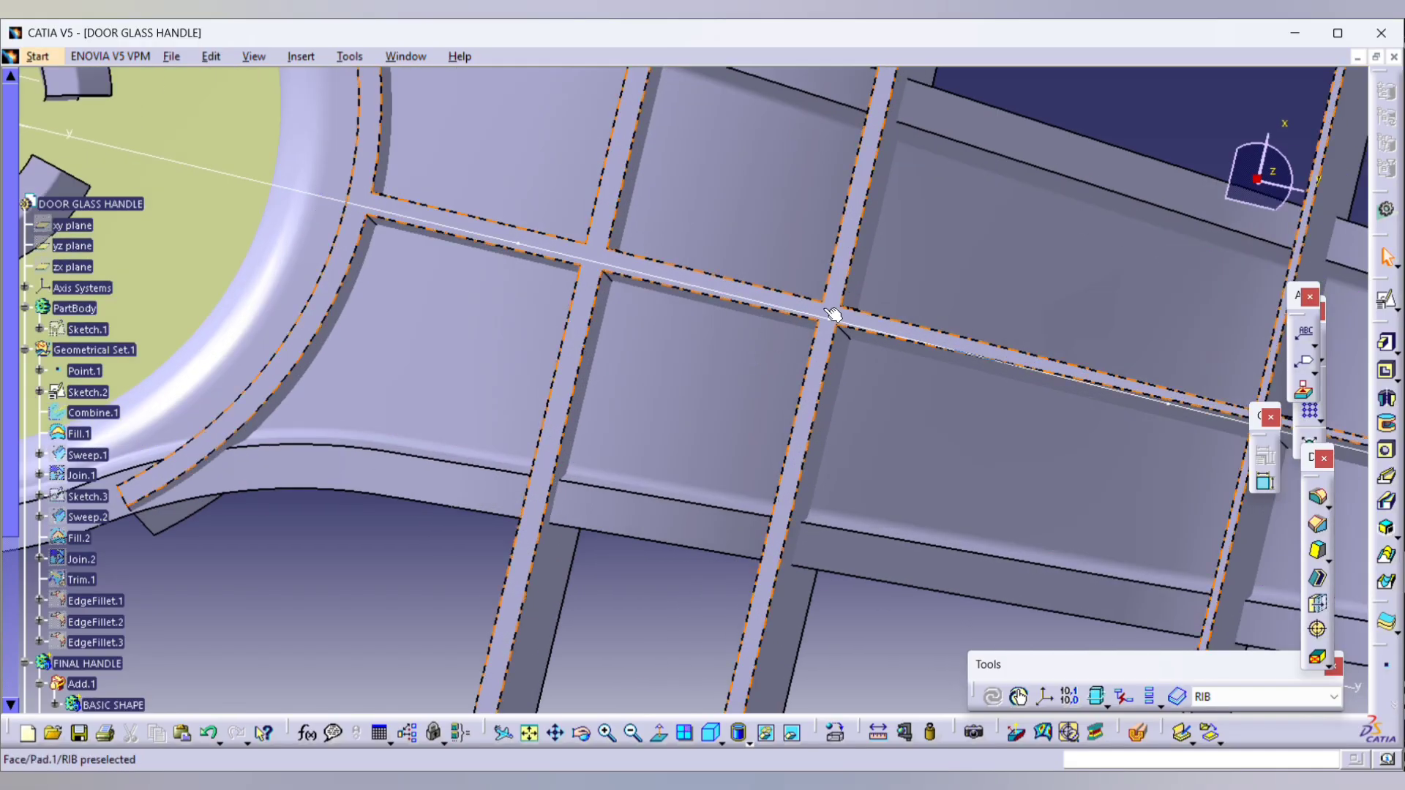
{"action": "left_click", "coordinate": [660, 732]}
{"action": "middle_click_drag", "start_coordinate": [756, 608], "coordinate": [927, 324]}
{"action": "middle_click_drag", "start_coordinate": [843, 290], "coordinate": [924, 270]}
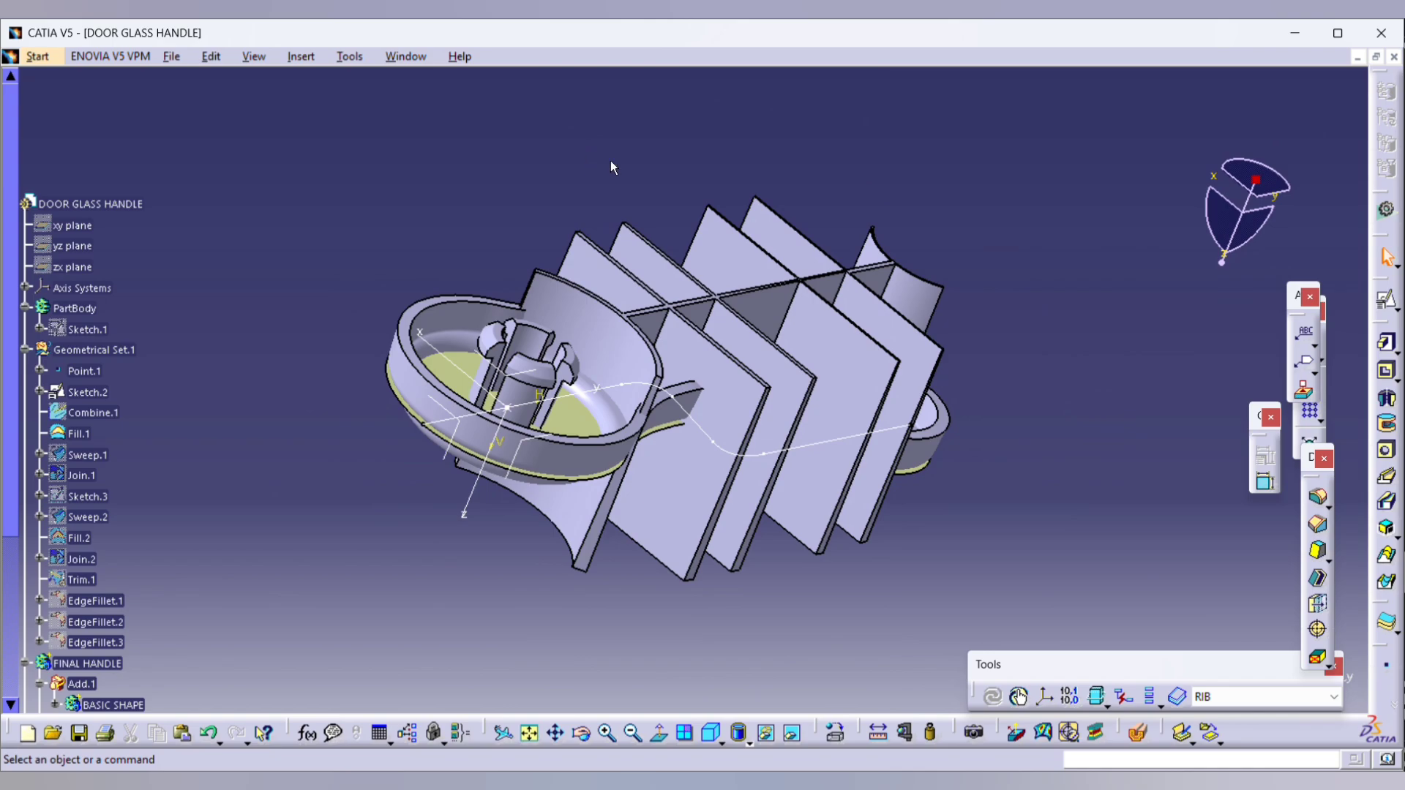
{"action": "middle_click_drag", "start_coordinate": [613, 169], "coordinate": [570, 439]}
{"action": "scroll", "coordinate": [355, 493], "scroll_direction": "down", "scroll_amount": 3}
{"action": "left_click", "coordinate": [27, 406]}
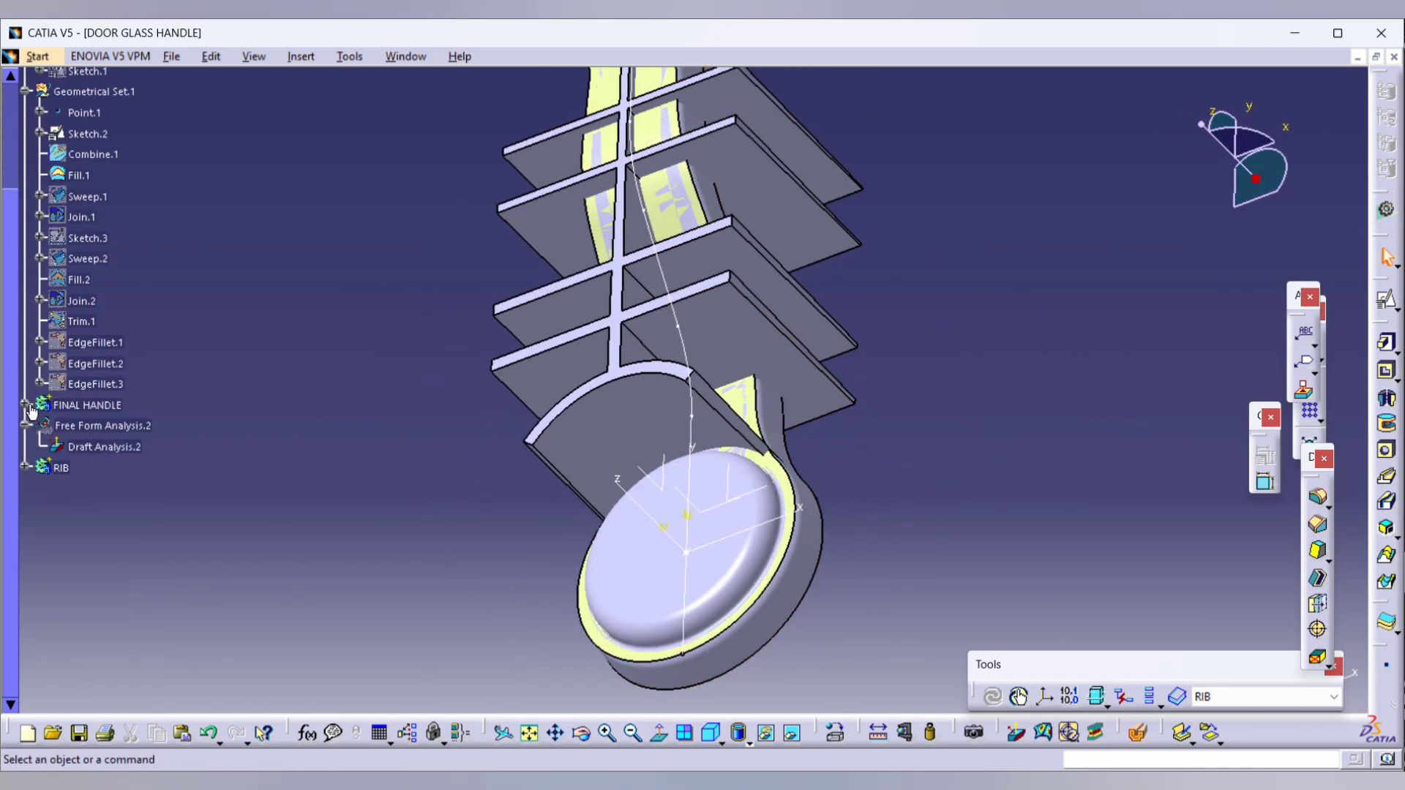
{"action": "left_click", "coordinate": [62, 469]}
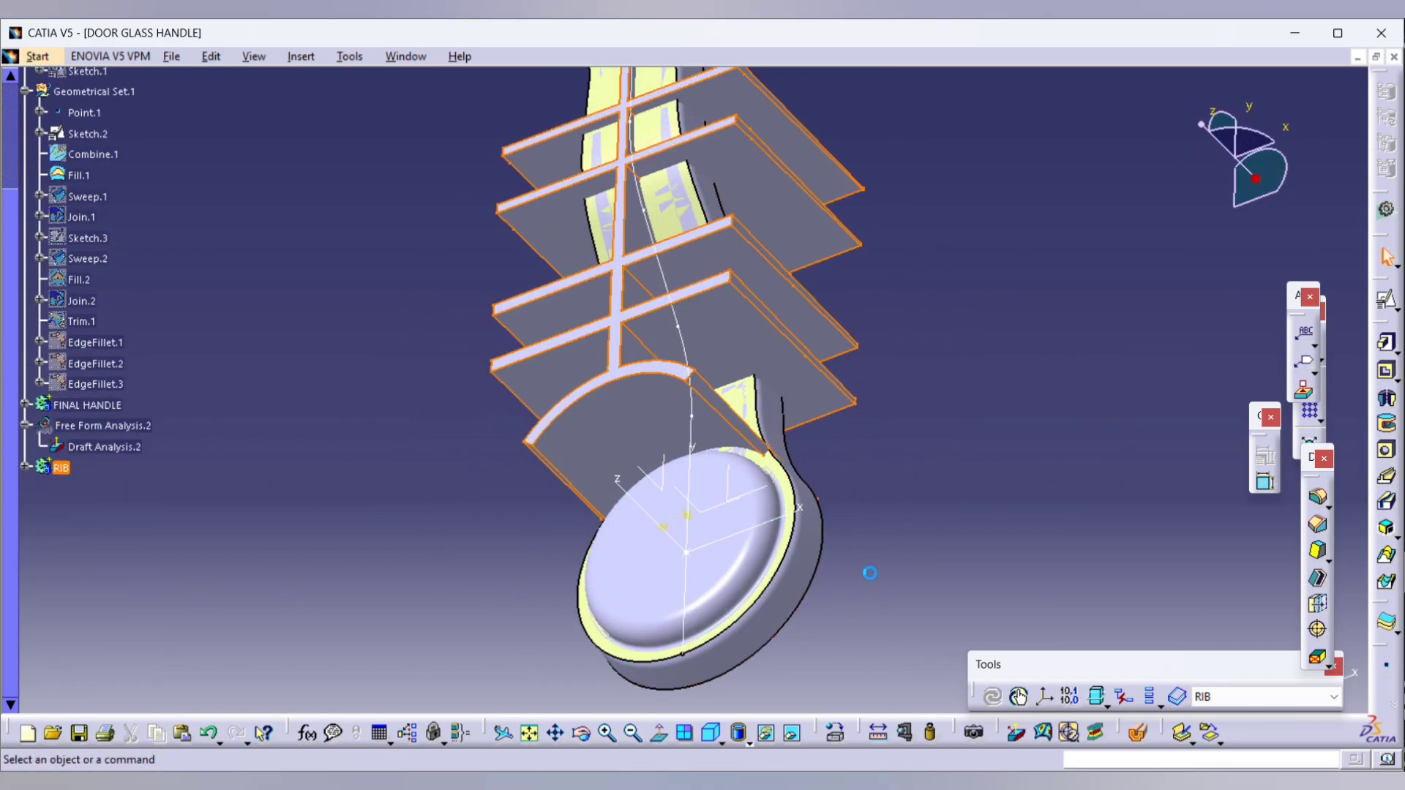
{"action": "left_click", "coordinate": [743, 583]}
{"action": "middle_click_drag", "start_coordinate": [902, 520], "coordinate": [737, 574]}
{"action": "scroll", "coordinate": [737, 574], "scroll_direction": "up", "scroll_amount": 1}
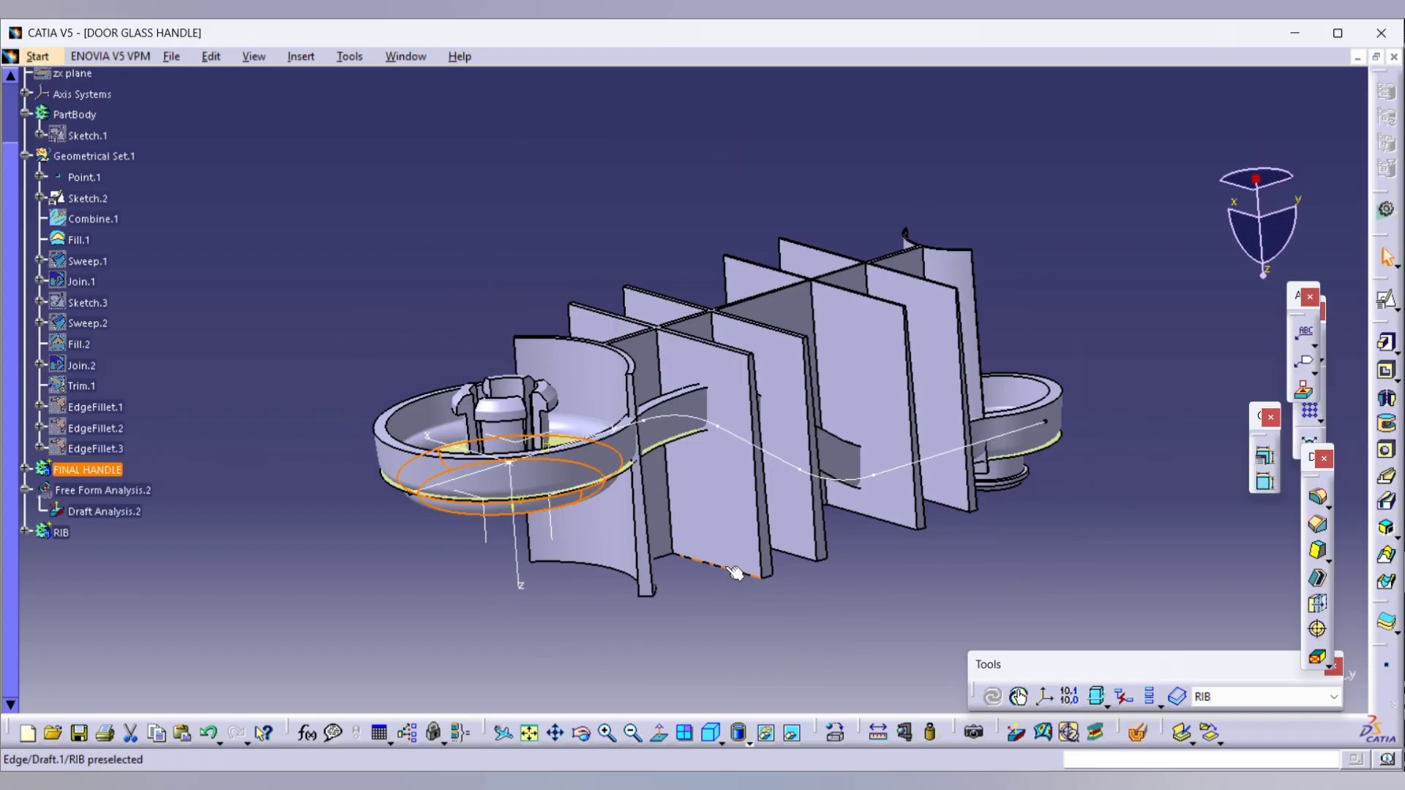
Step: Switch to the presentation, check the rib shape on the "STEP 7 : Rib add - Strength" slide, and return to CATIA
{"action": "key", "text": "alt+Tab"}
{"action": "key", "text": "Left"}
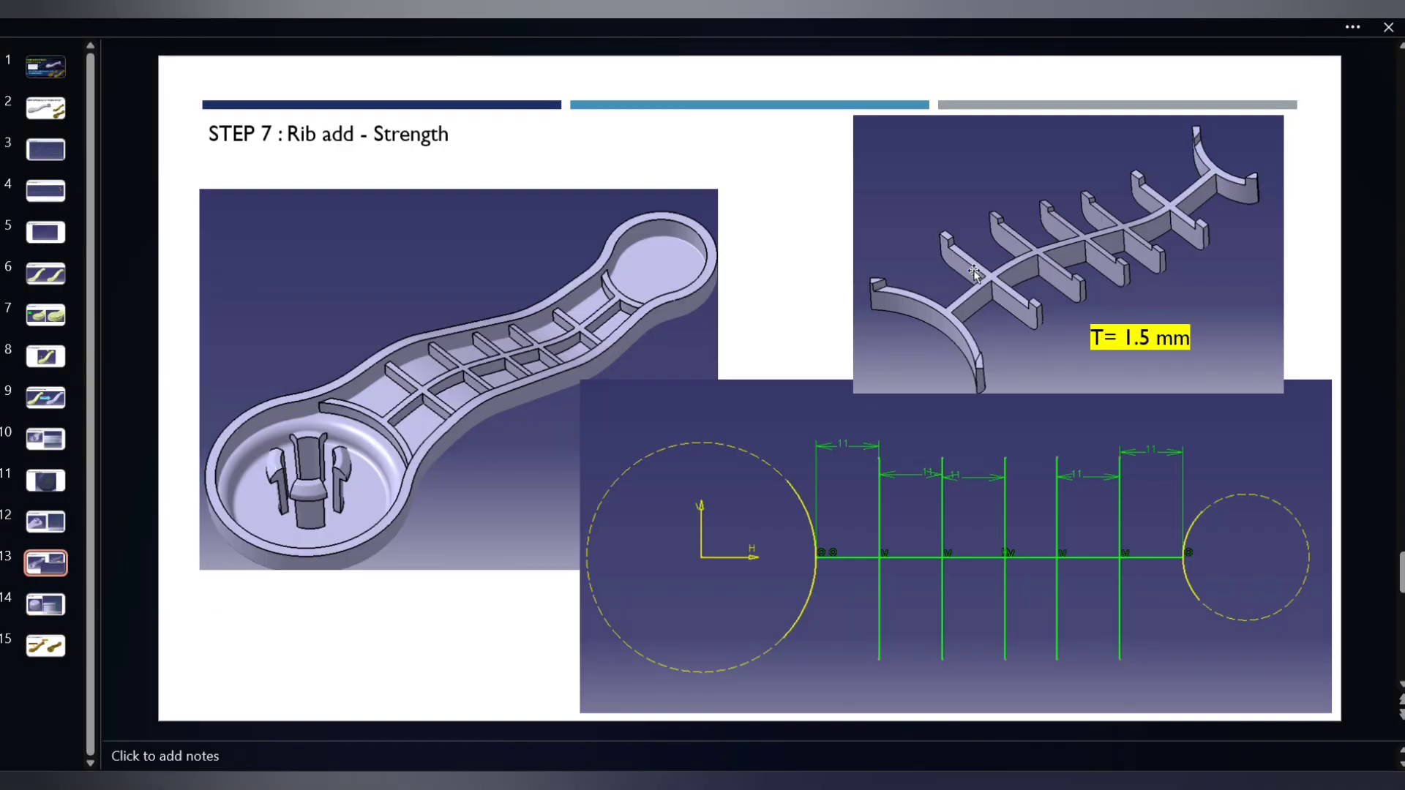
{"action": "key", "text": "alt+Tab"}
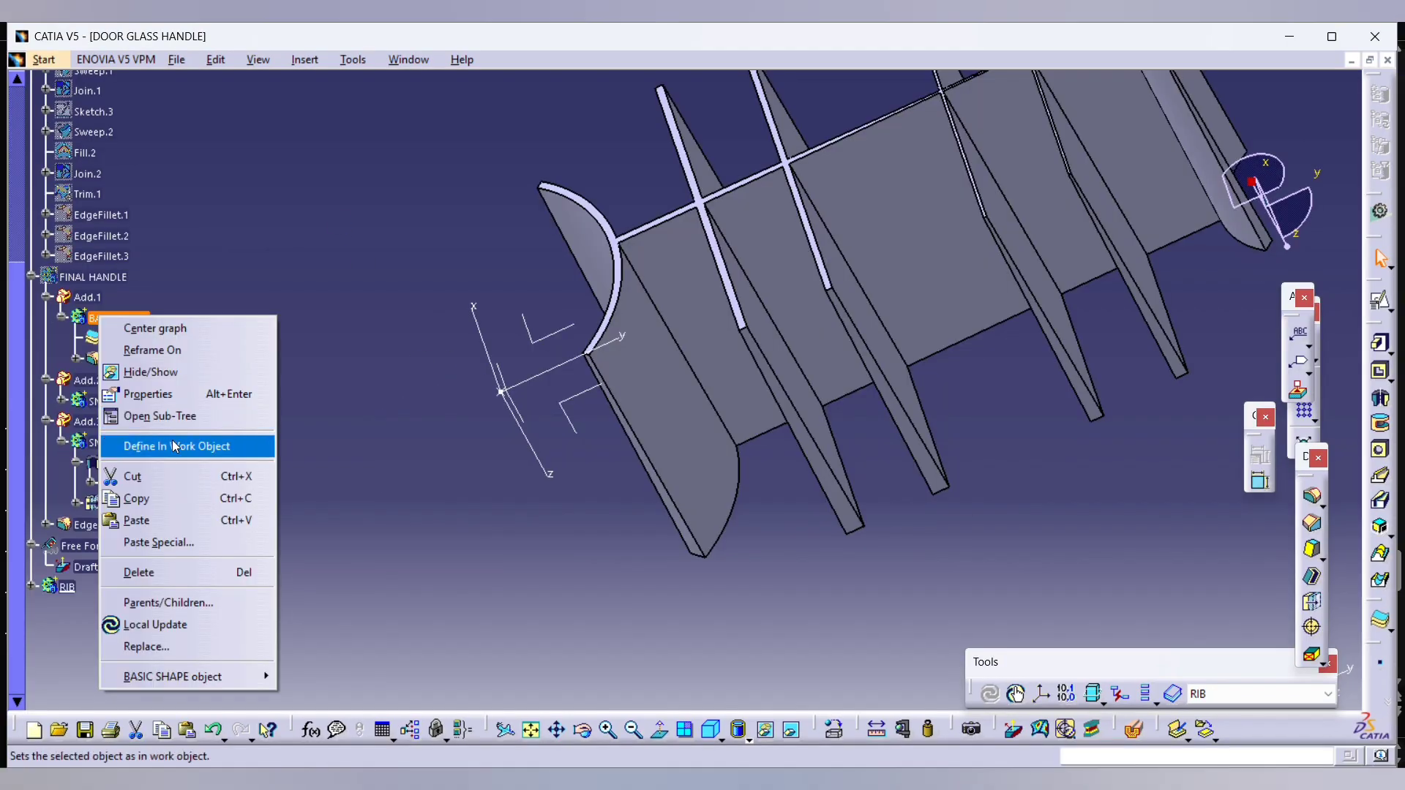
Step: Copy the BASIC SHAPE body from Add.1 and paste it as a separate body into the DOOR GLASS HANDLE part
{"action": "left_click", "coordinate": [176, 498]}
{"action": "scroll", "coordinate": [122, 358], "scroll_direction": "up", "scroll_amount": 5}
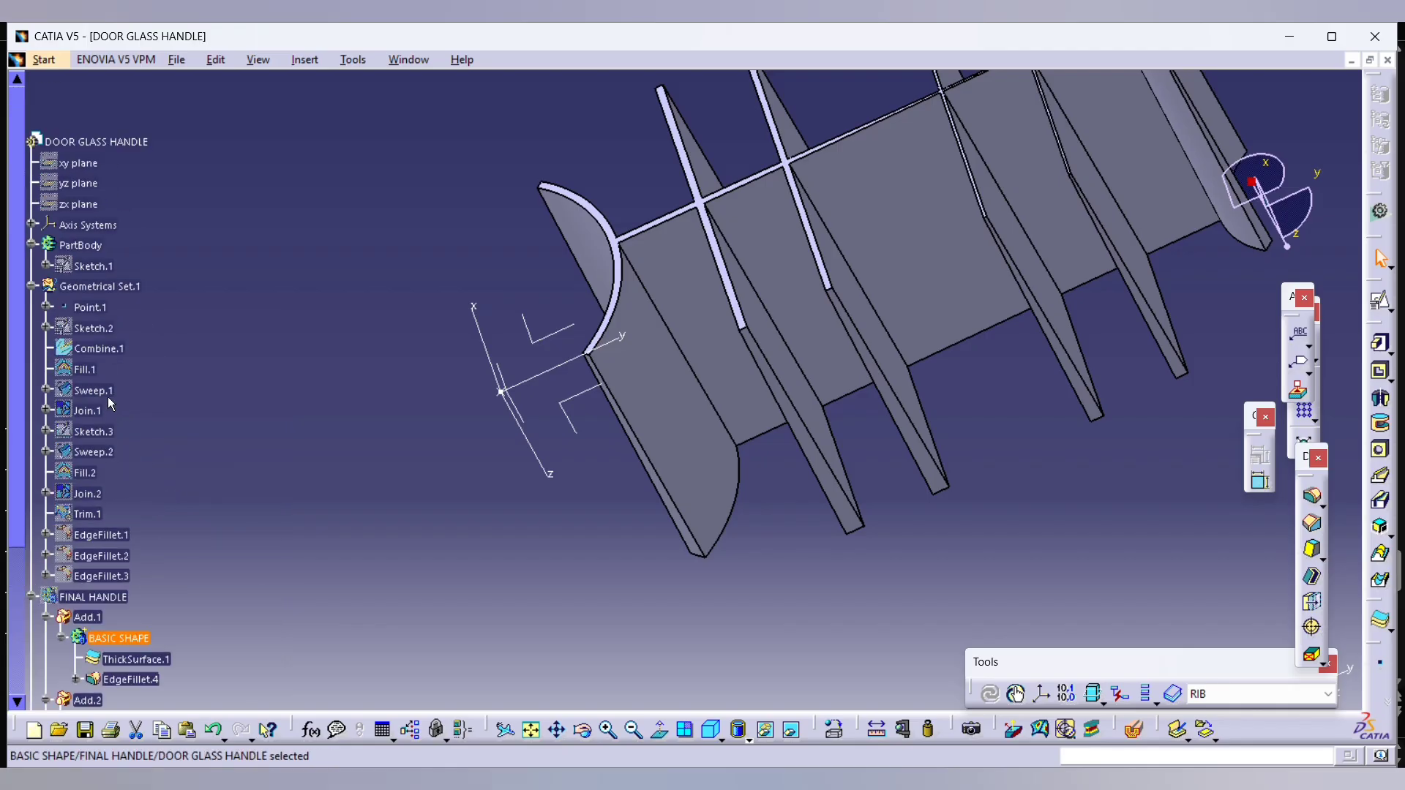
{"action": "right_click", "coordinate": [103, 141]}
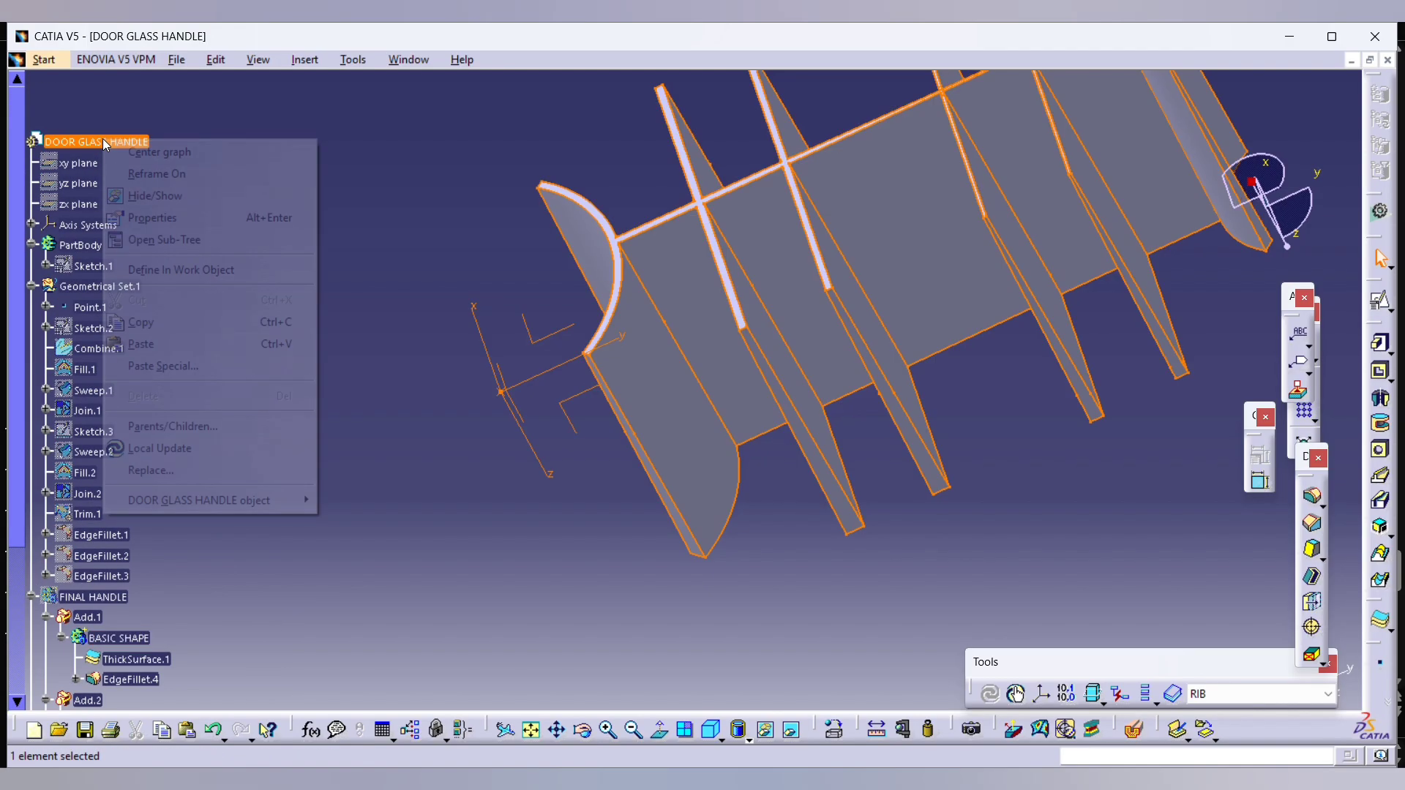
{"action": "left_click", "coordinate": [158, 344]}
{"action": "scroll", "coordinate": [167, 476], "scroll_direction": "down", "scroll_amount": 5}
{"action": "scroll", "coordinate": [167, 475], "scroll_direction": "down", "scroll_amount": 3}
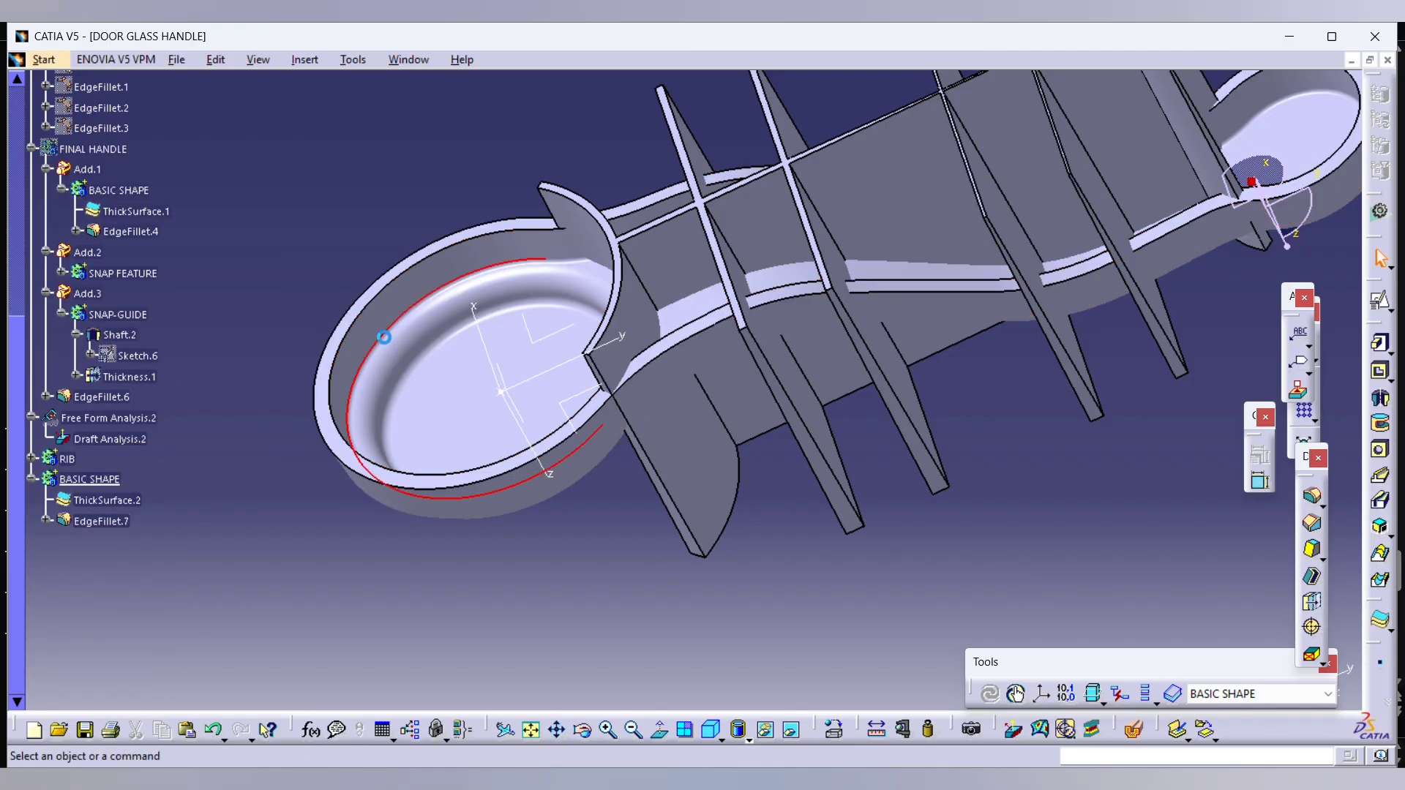
Step: Delete the edge fillet from the pasted BASIC SHAPE body, leaving only its thick surface
{"action": "left_click", "coordinate": [383, 338]}
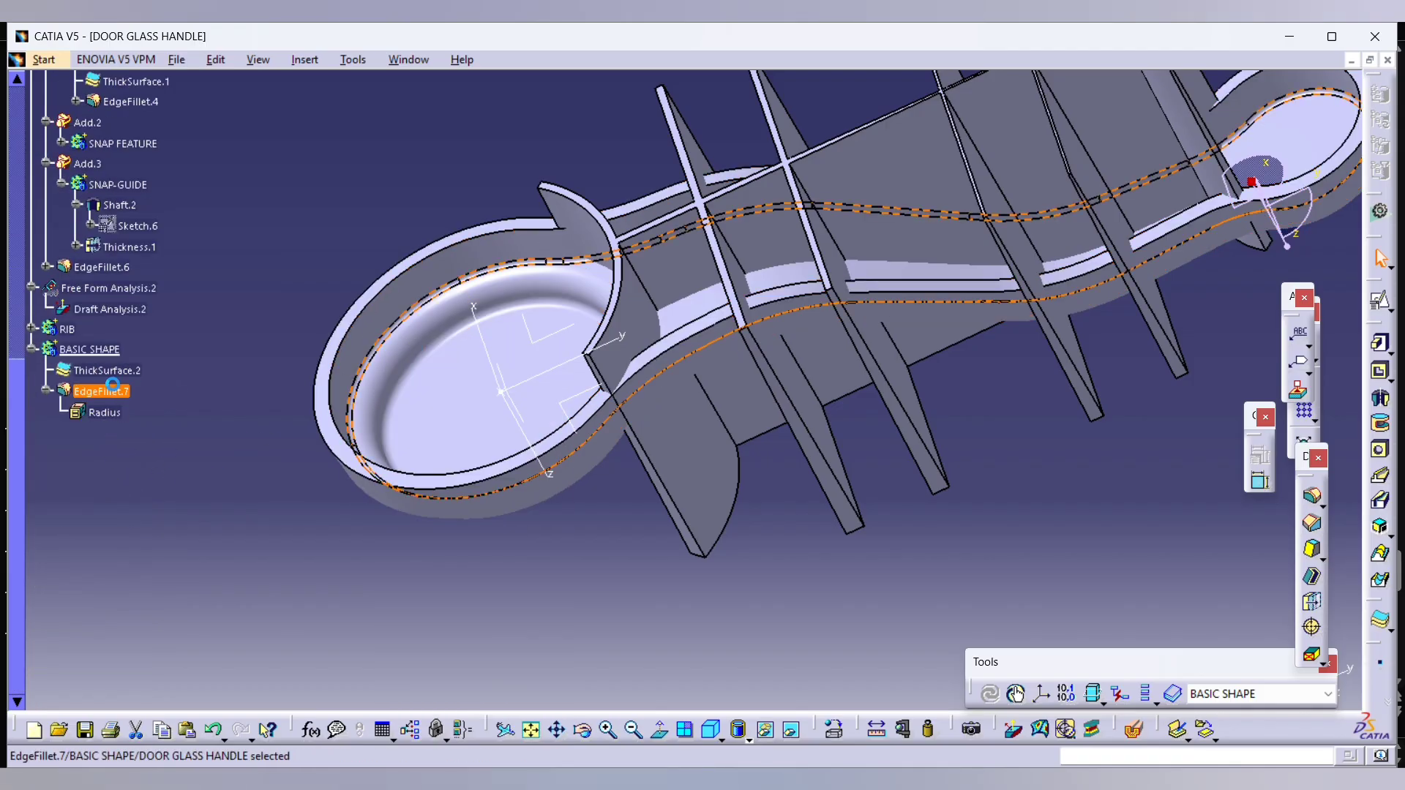
{"action": "key", "text": "Delete"}
{"action": "key", "text": "Return"}
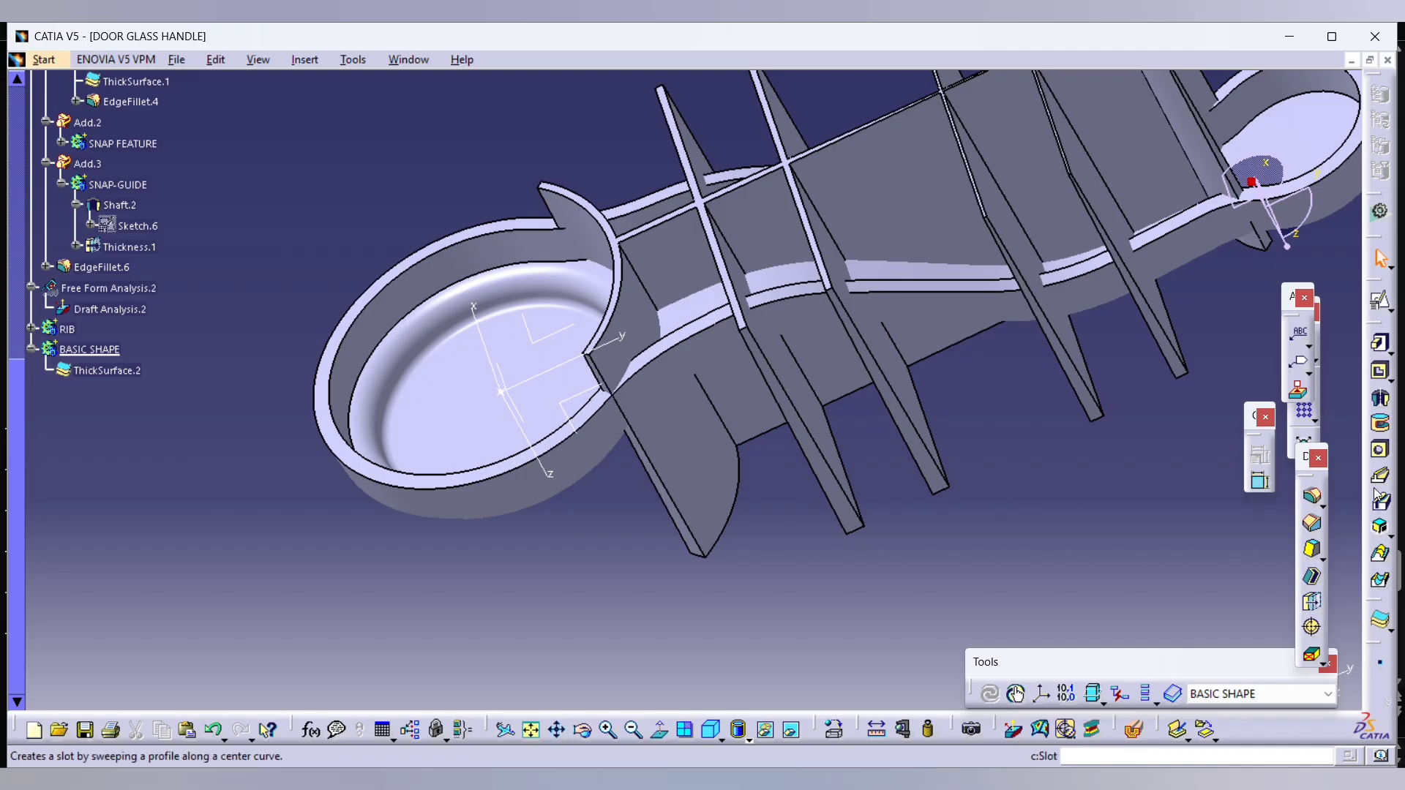
{"action": "middle_click_drag", "start_coordinate": [1046, 472], "coordinate": [1189, 580]}
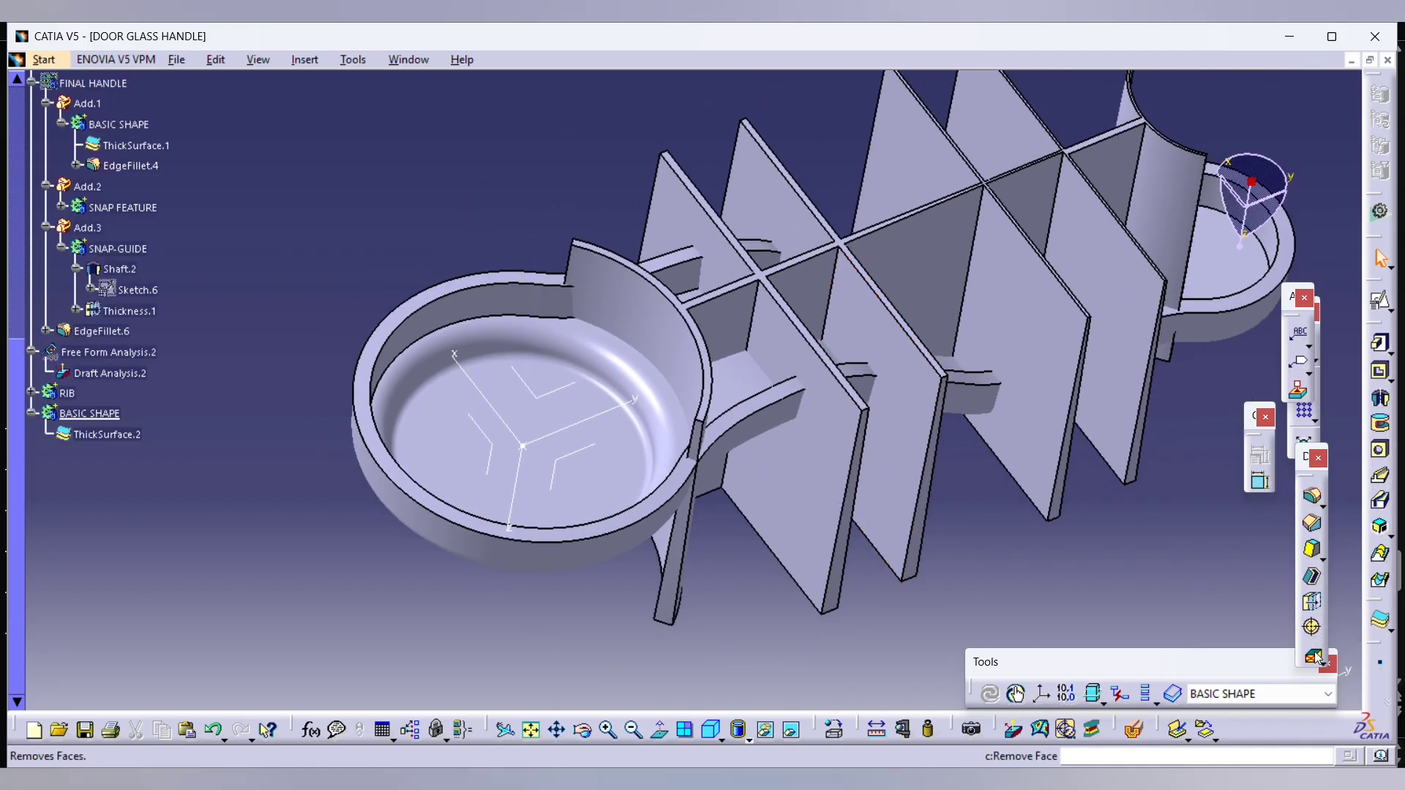
Step: Add a Thickness feature to the pasted BASIC SHAPE body and set that body as the in-work object
{"action": "left_click", "coordinate": [1313, 605]}
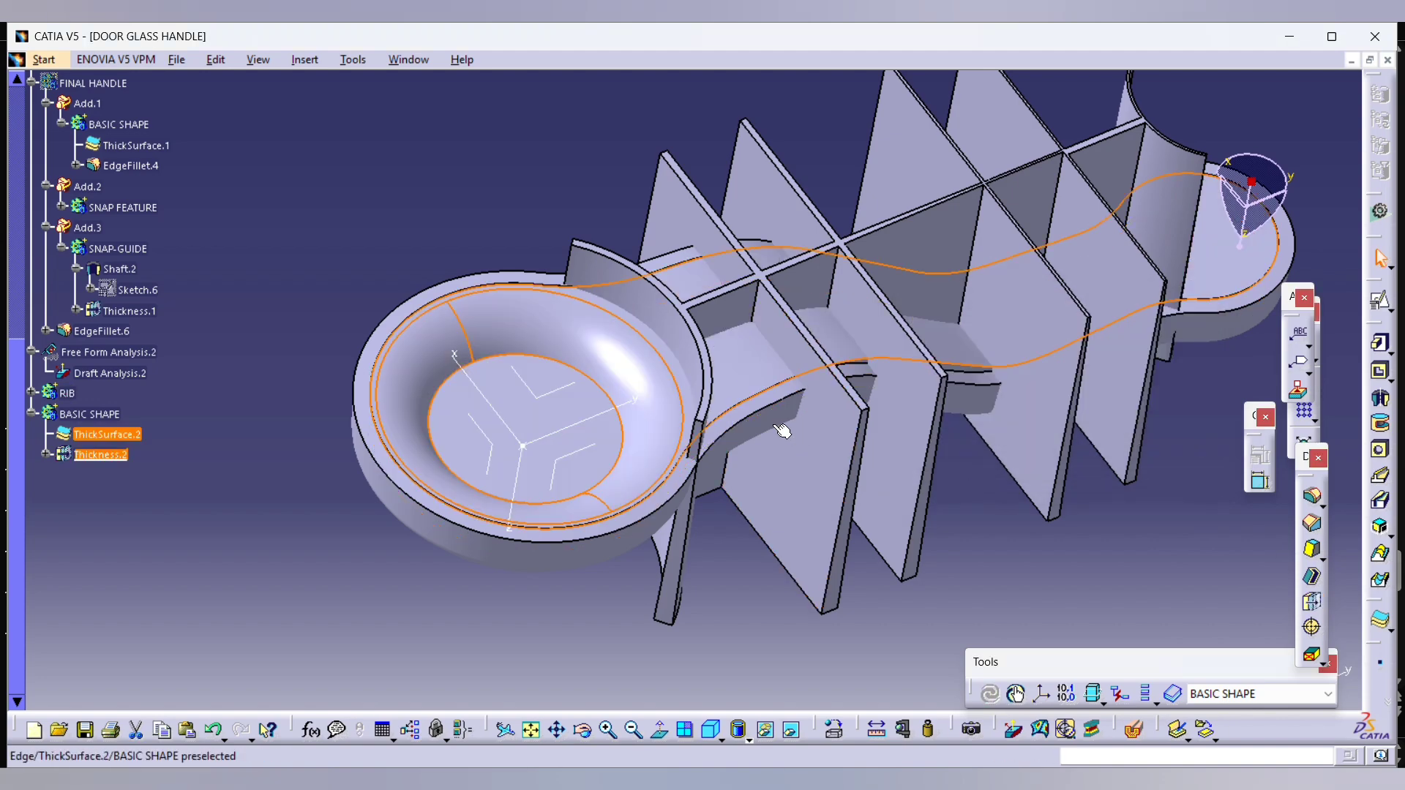
{"action": "middle_click_drag", "start_coordinate": [863, 405], "coordinate": [842, 292]}
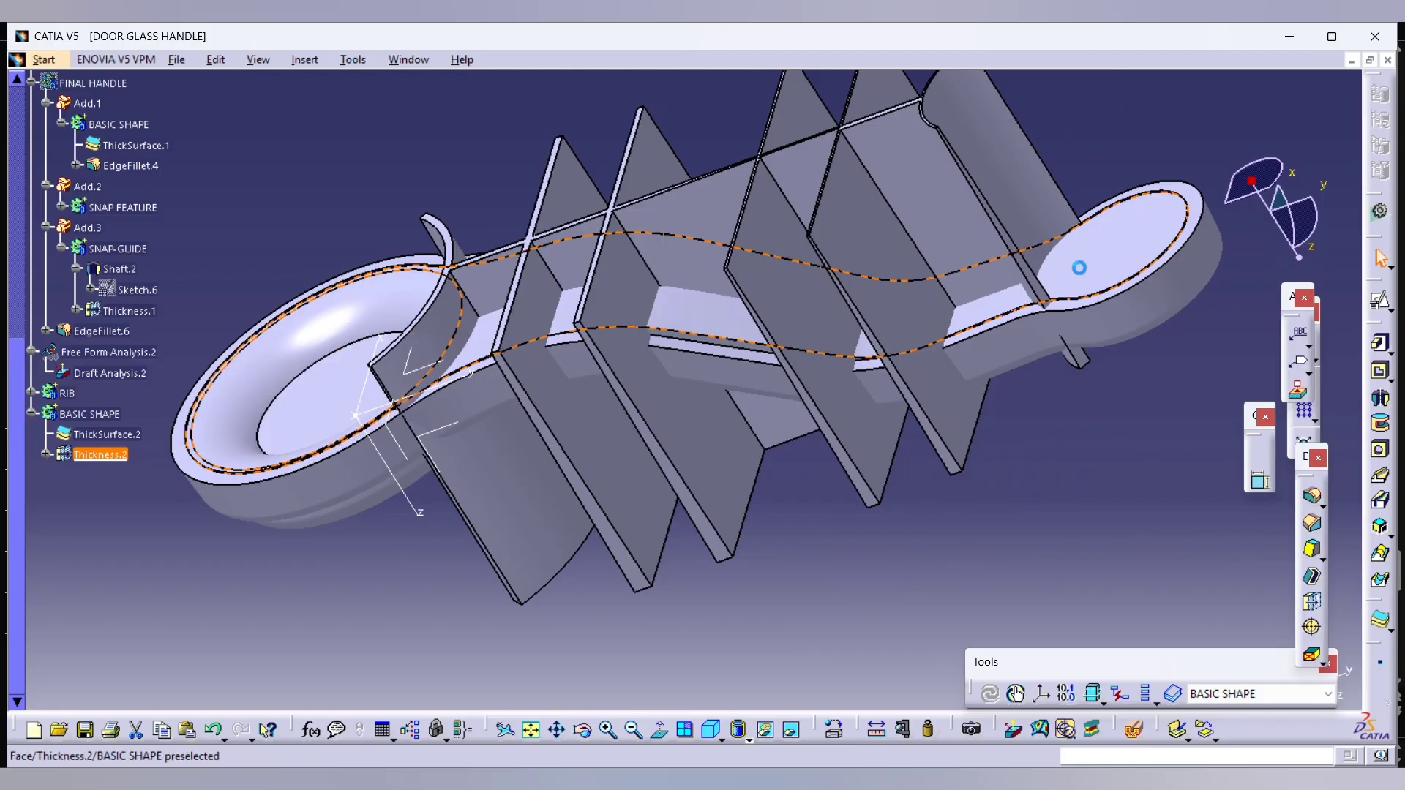
{"action": "double_click", "coordinate": [1079, 268]}
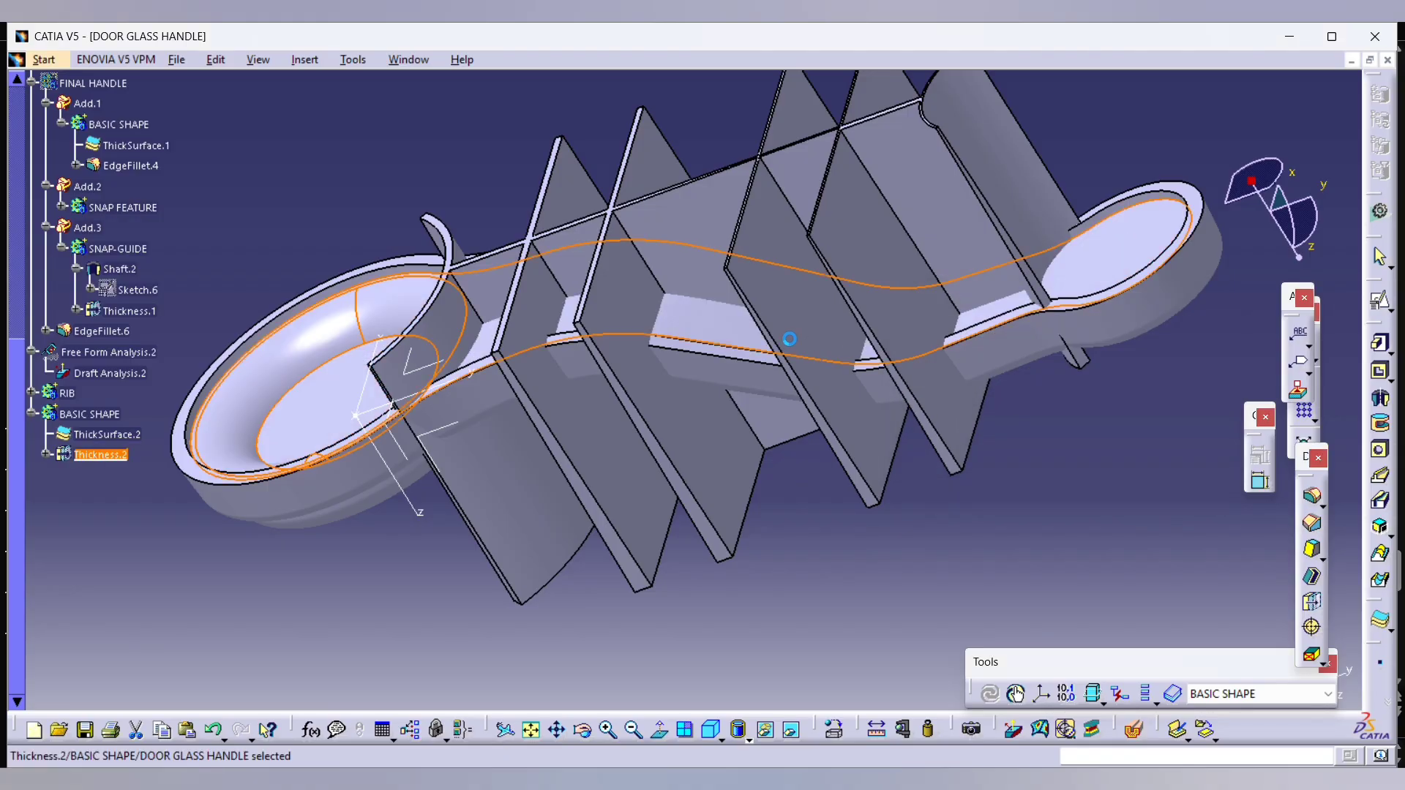
{"action": "middle_click_drag", "start_coordinate": [674, 300], "coordinate": [696, 455]}
{"action": "right_click", "coordinate": [72, 415]}
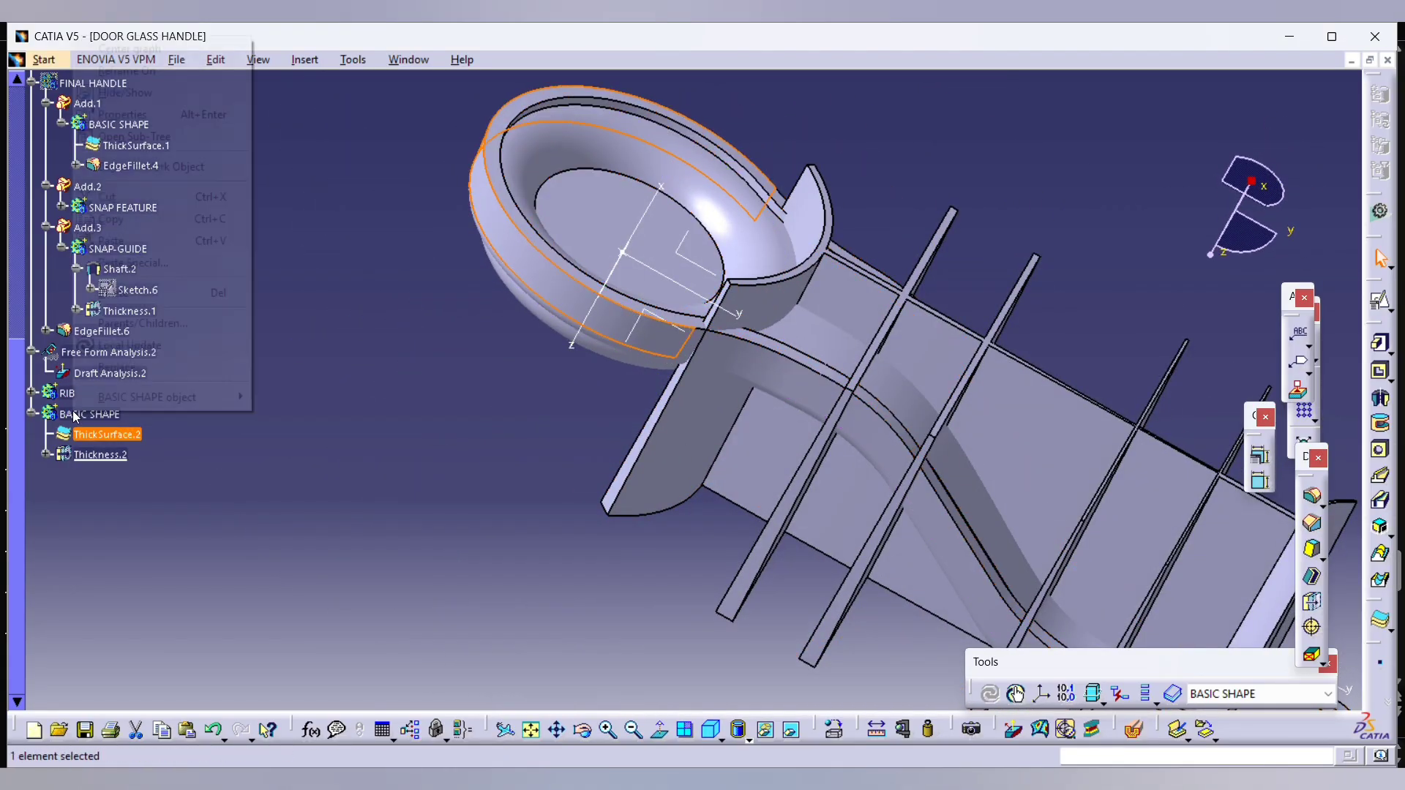
{"action": "left_click", "coordinate": [152, 167]}
Step: Intersect the RIB body with the pasted BASIC SHAPE body so only the ribs within the handle shape are kept
{"action": "middle_click_drag", "start_coordinate": [647, 366], "coordinate": [904, 397]}
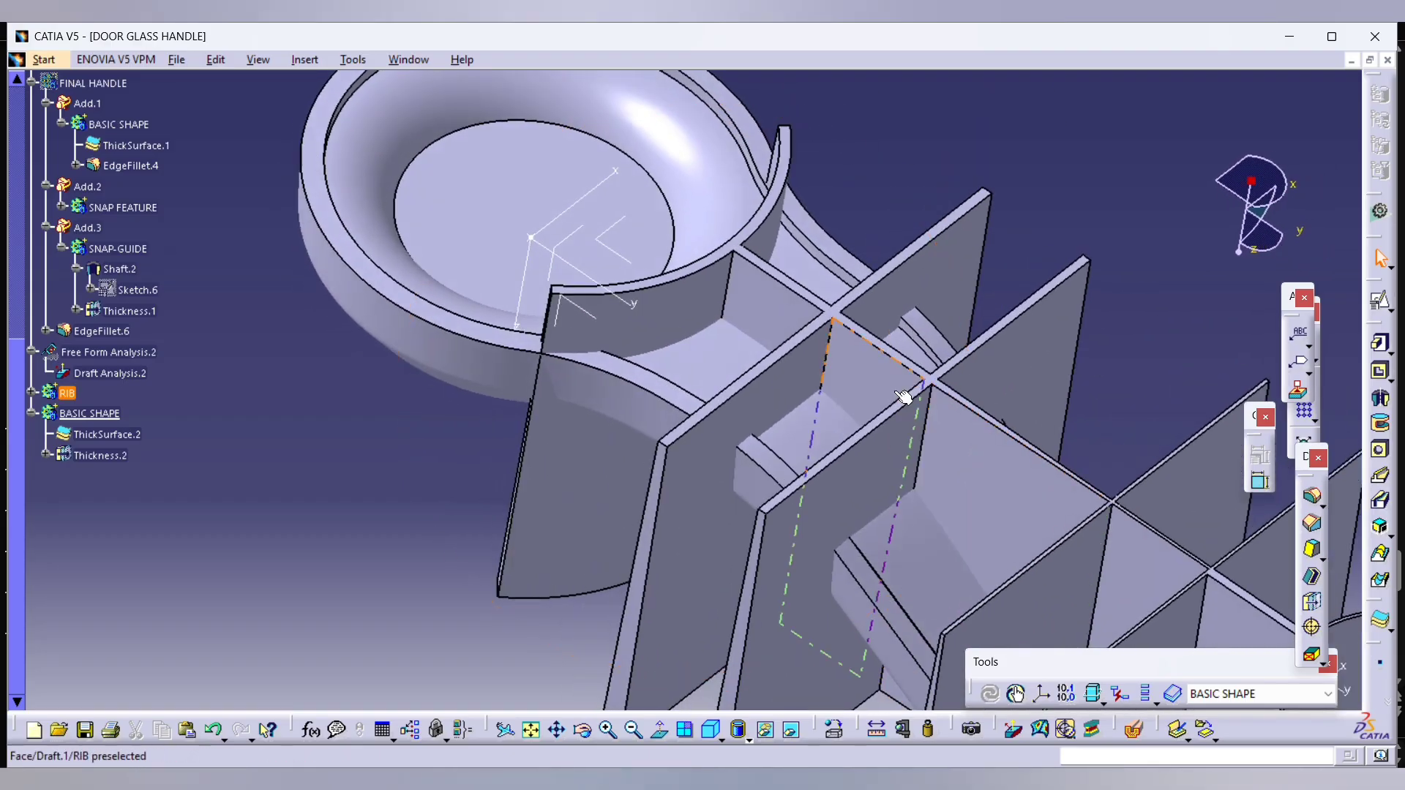
{"action": "right_click", "coordinate": [70, 395]}
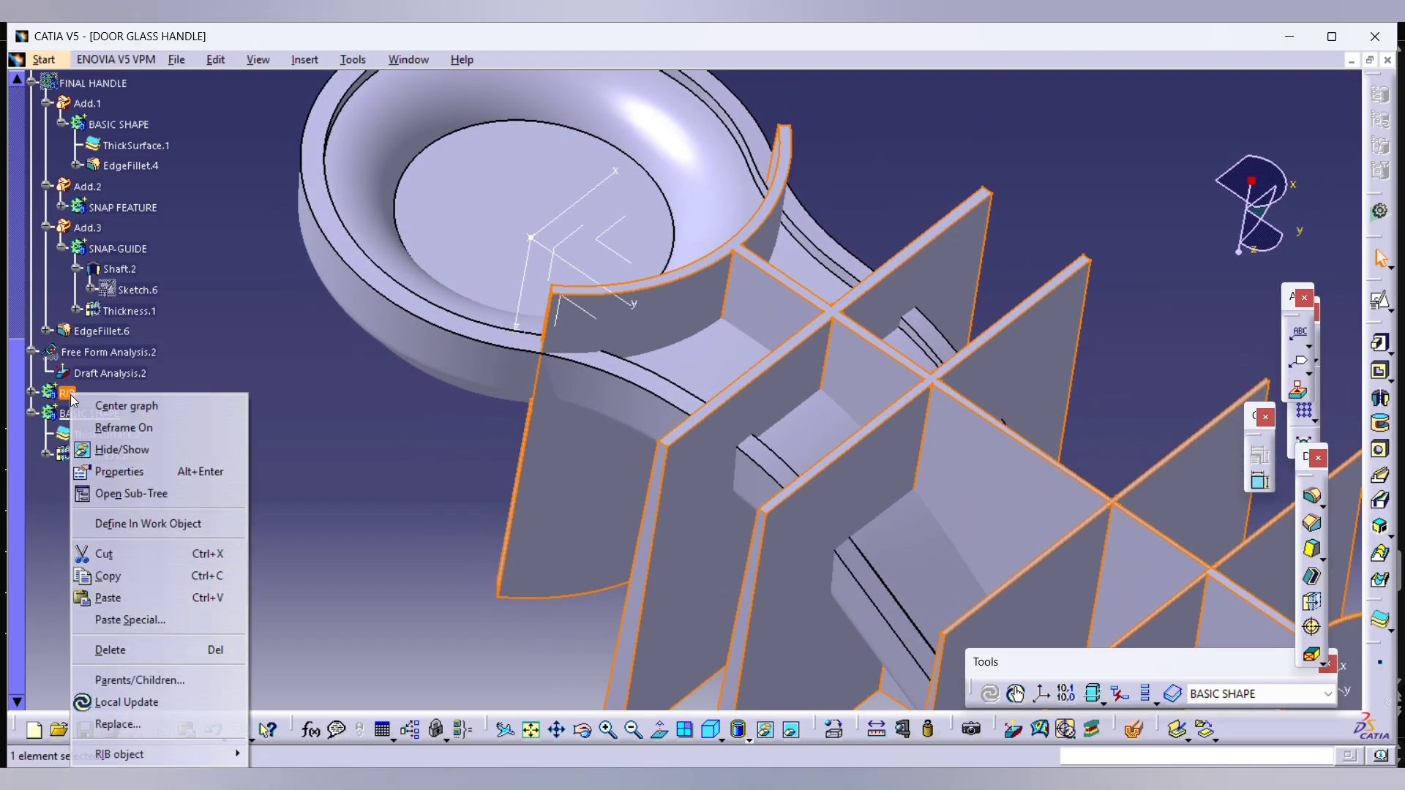
{"action": "mouse_move", "coordinate": [175, 754]}
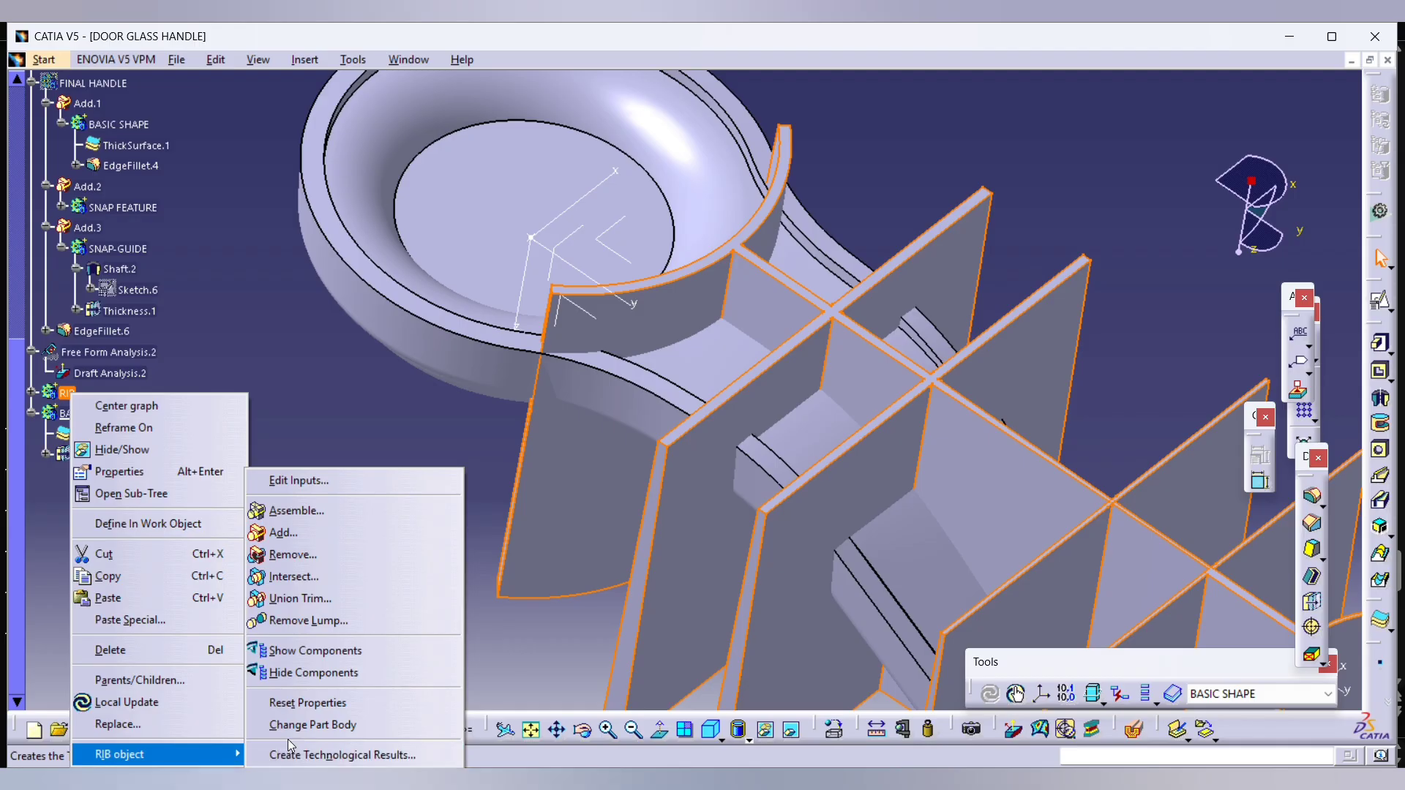
{"action": "left_click", "coordinate": [311, 578]}
{"action": "left_click", "coordinate": [113, 412]}
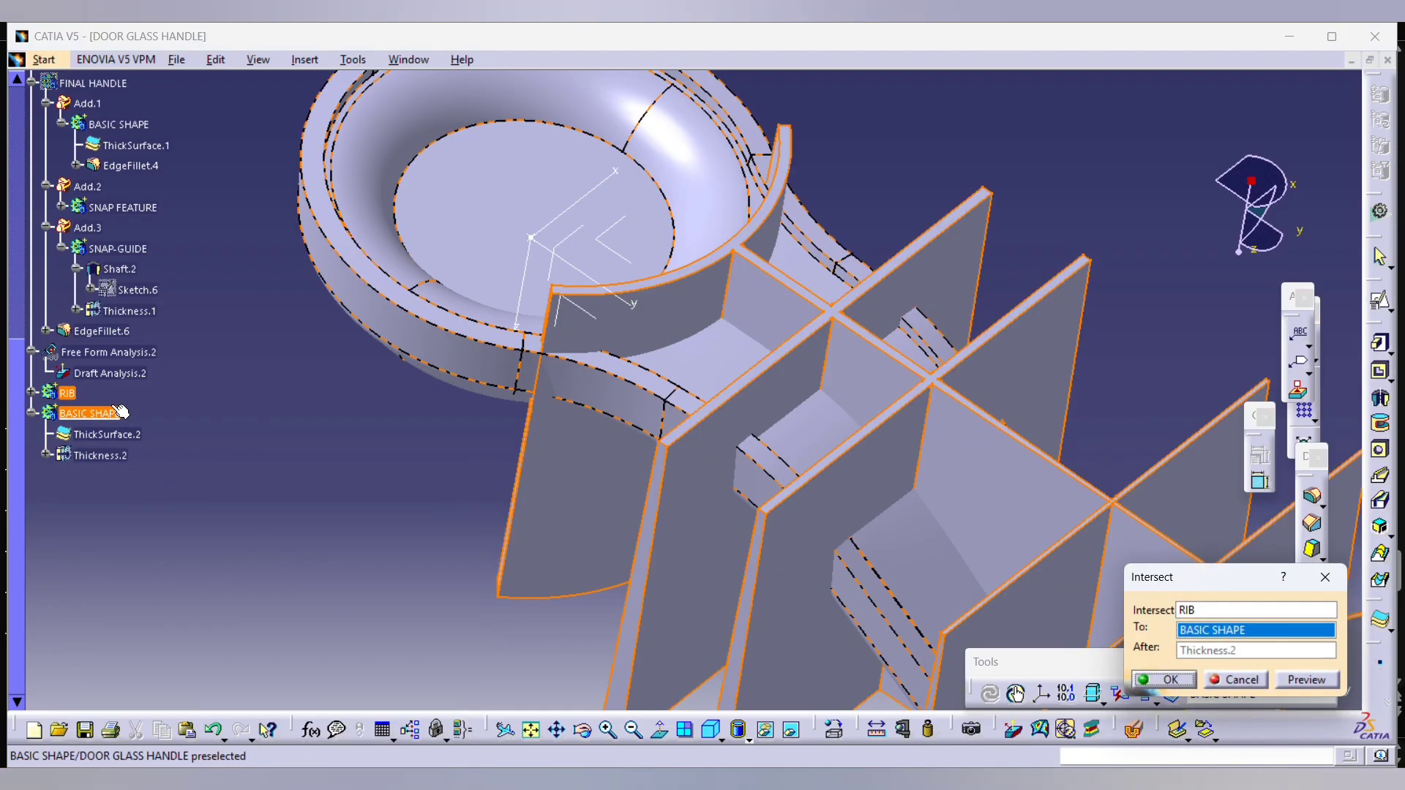
{"action": "key", "text": "Return"}
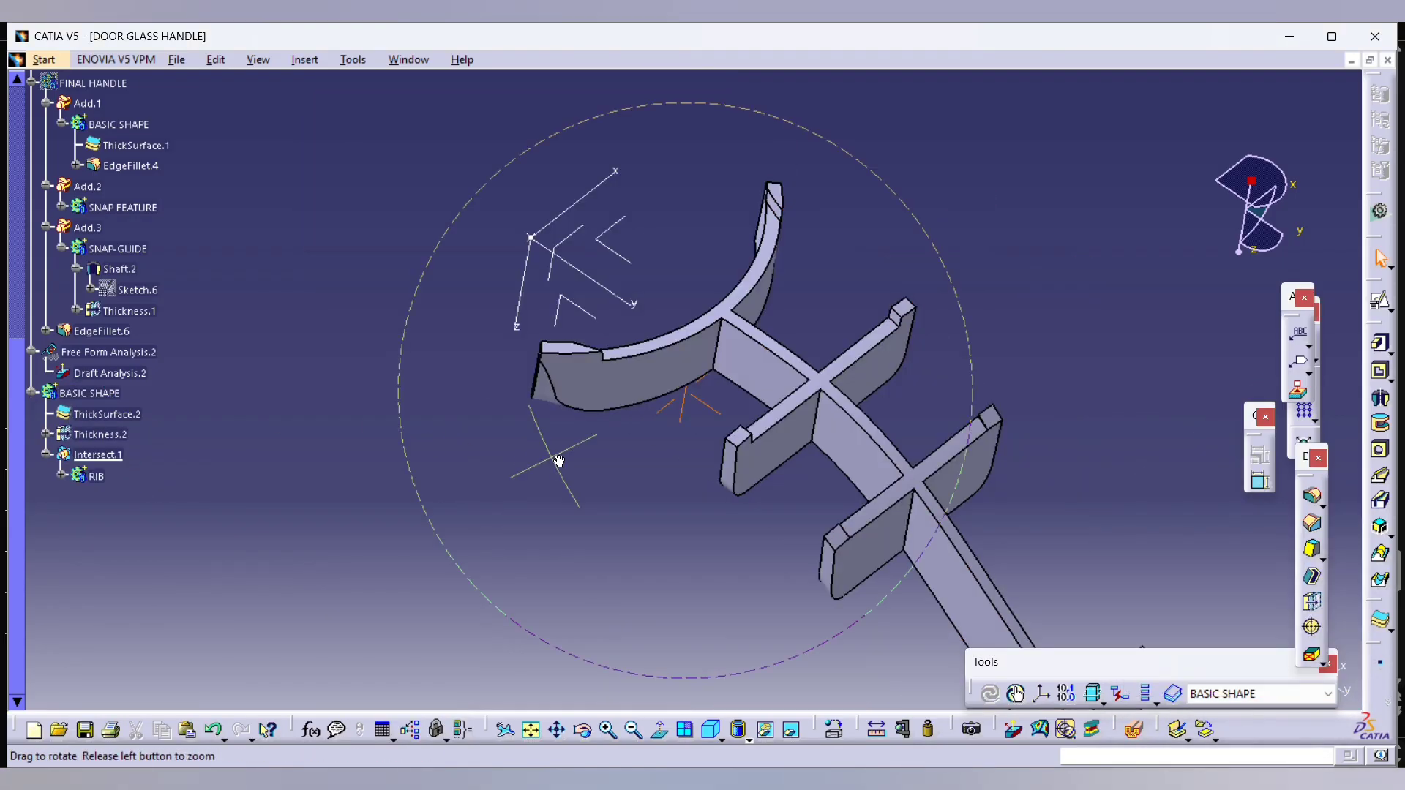
{"action": "middle_click_drag", "start_coordinate": [559, 461], "coordinate": [244, 393]}
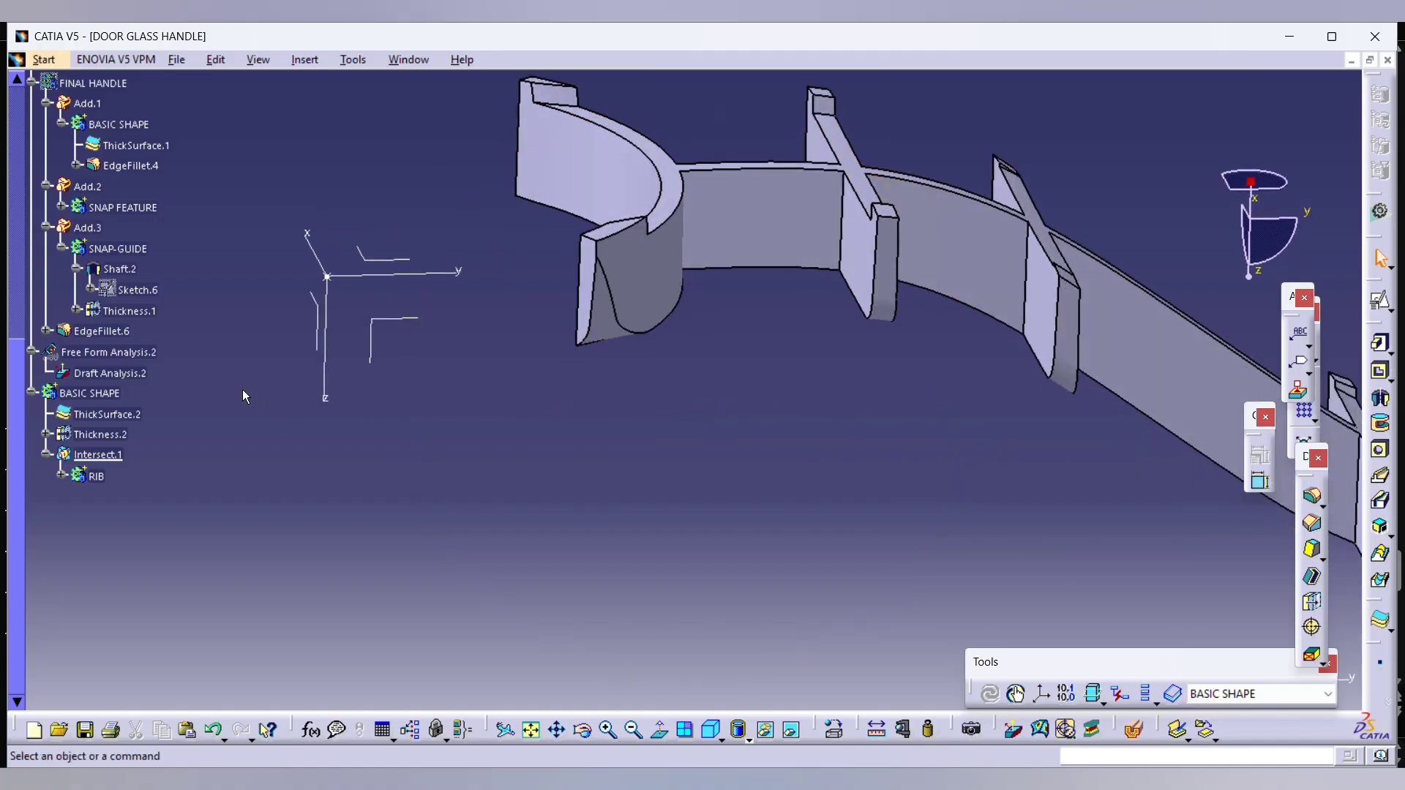
Step: Show the FINAL HANDLE body and compare the trimmed ribs with the "STEP 7 : Rib add - Strength" slide
{"action": "scroll", "coordinate": [242, 395], "scroll_direction": "up", "scroll_amount": 5}
{"action": "right_click", "coordinate": [116, 340]}
{"action": "left_click", "coordinate": [165, 395]}
{"action": "middle_click_drag", "start_coordinate": [752, 348], "coordinate": [796, 450]}
{"action": "scroll", "coordinate": [796, 450], "scroll_direction": "up", "scroll_amount": 3}
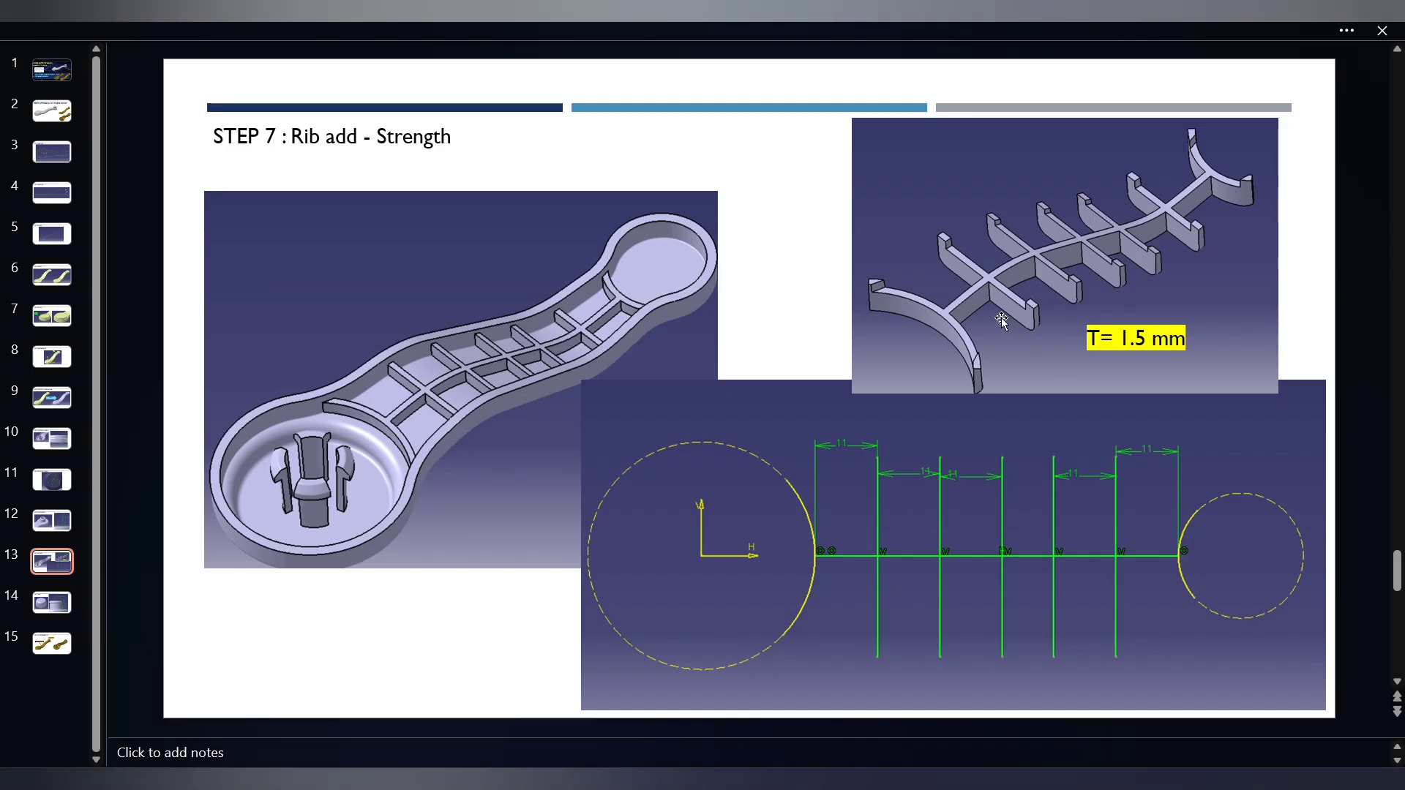
{"action": "scroll", "coordinate": [1001, 314], "scroll_direction": "down", "scroll_amount": 1}
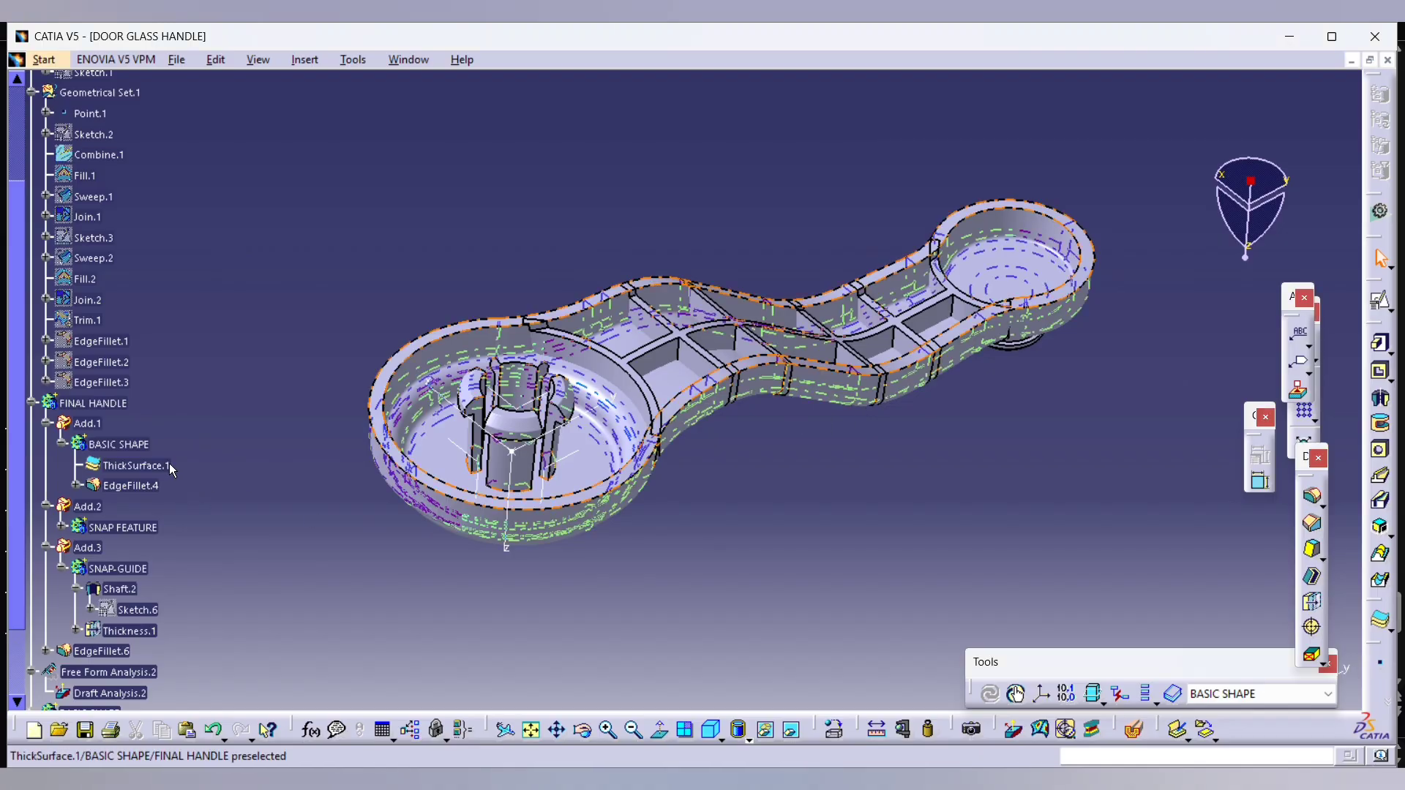
{"action": "scroll", "coordinate": [126, 545], "scroll_direction": "down", "scroll_amount": 2}
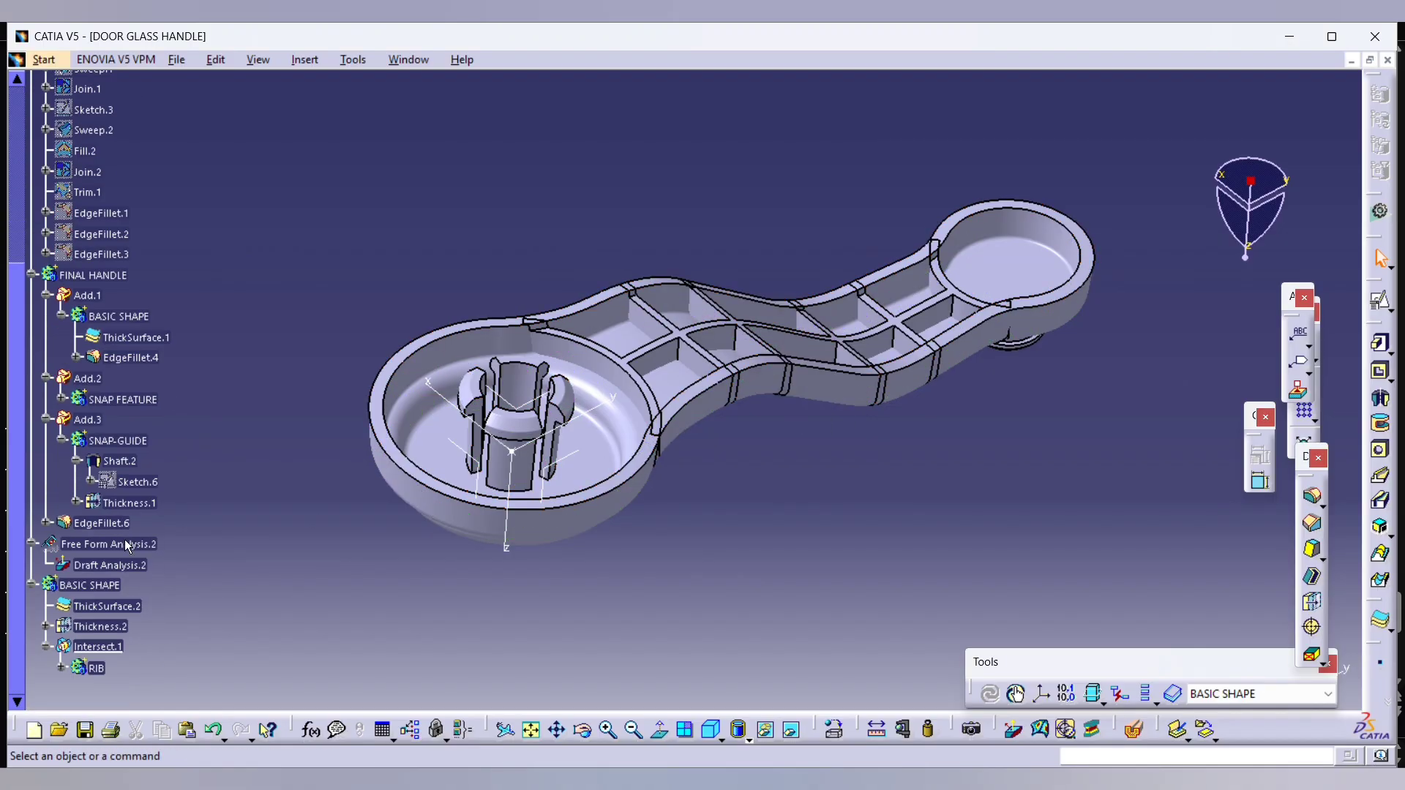
Step: Add the BASIC SHAPE body with the trimmed ribs to the FINAL HANDLE body
{"action": "right_click", "coordinate": [102, 586]}
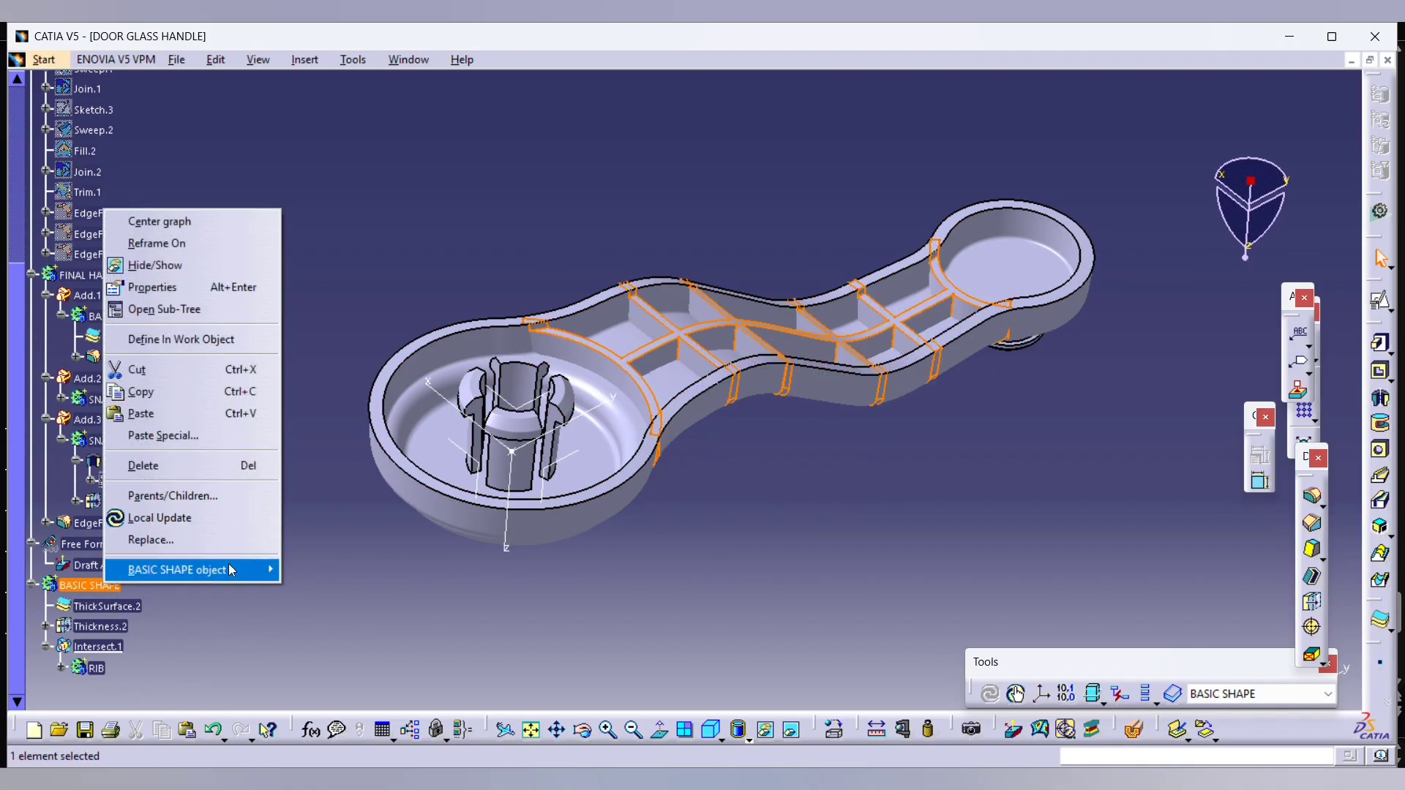
{"action": "mouse_move", "coordinate": [233, 571]}
{"action": "left_click", "coordinate": [315, 348]}
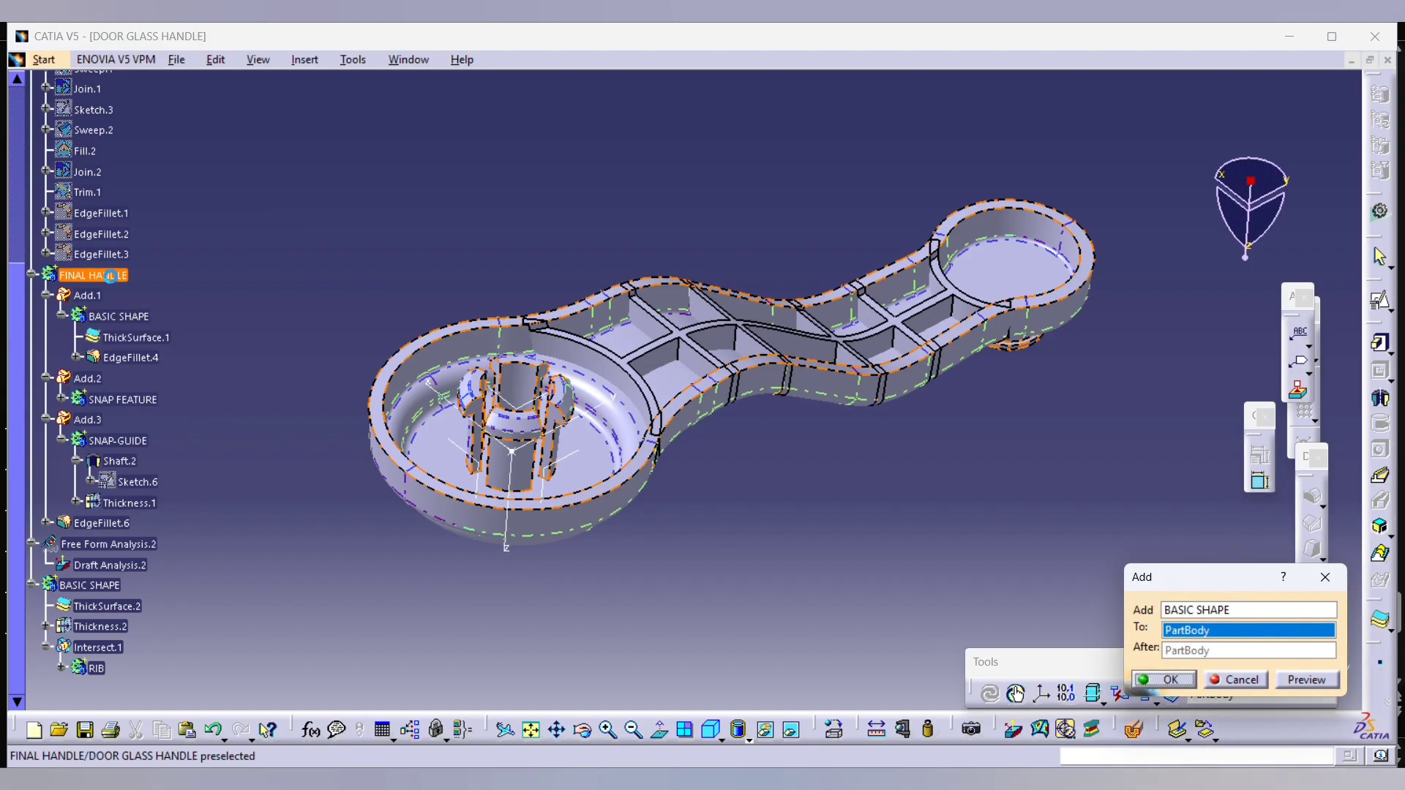
{"action": "left_click", "coordinate": [110, 276]}
{"action": "key", "text": "Return"}
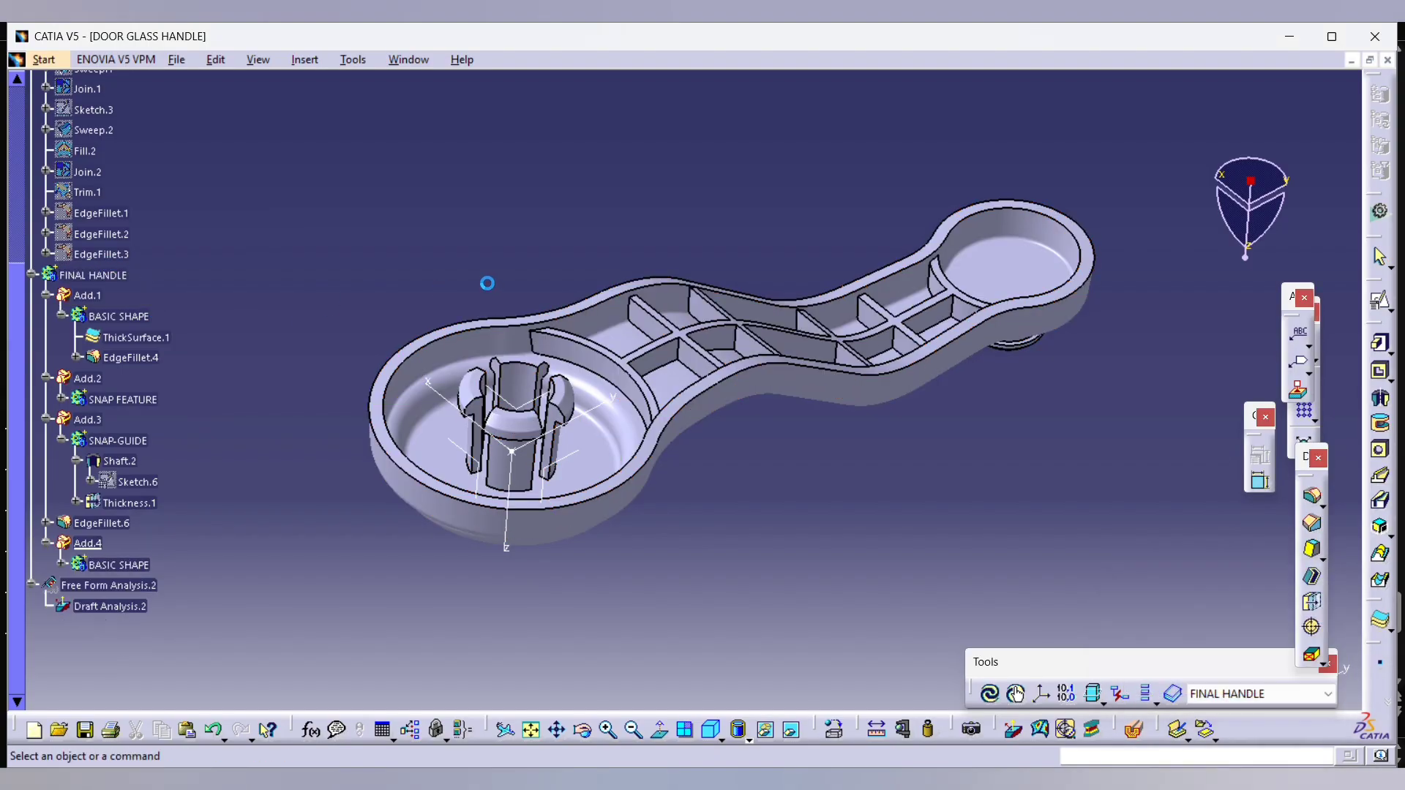
Step: Examine the ribbed handle and check it against the "STEP 7 : Rib add - Strength" and "STEP 8 : Grab knob" slides
{"action": "middle_click_drag", "start_coordinate": [700, 221], "coordinate": [728, 478]}
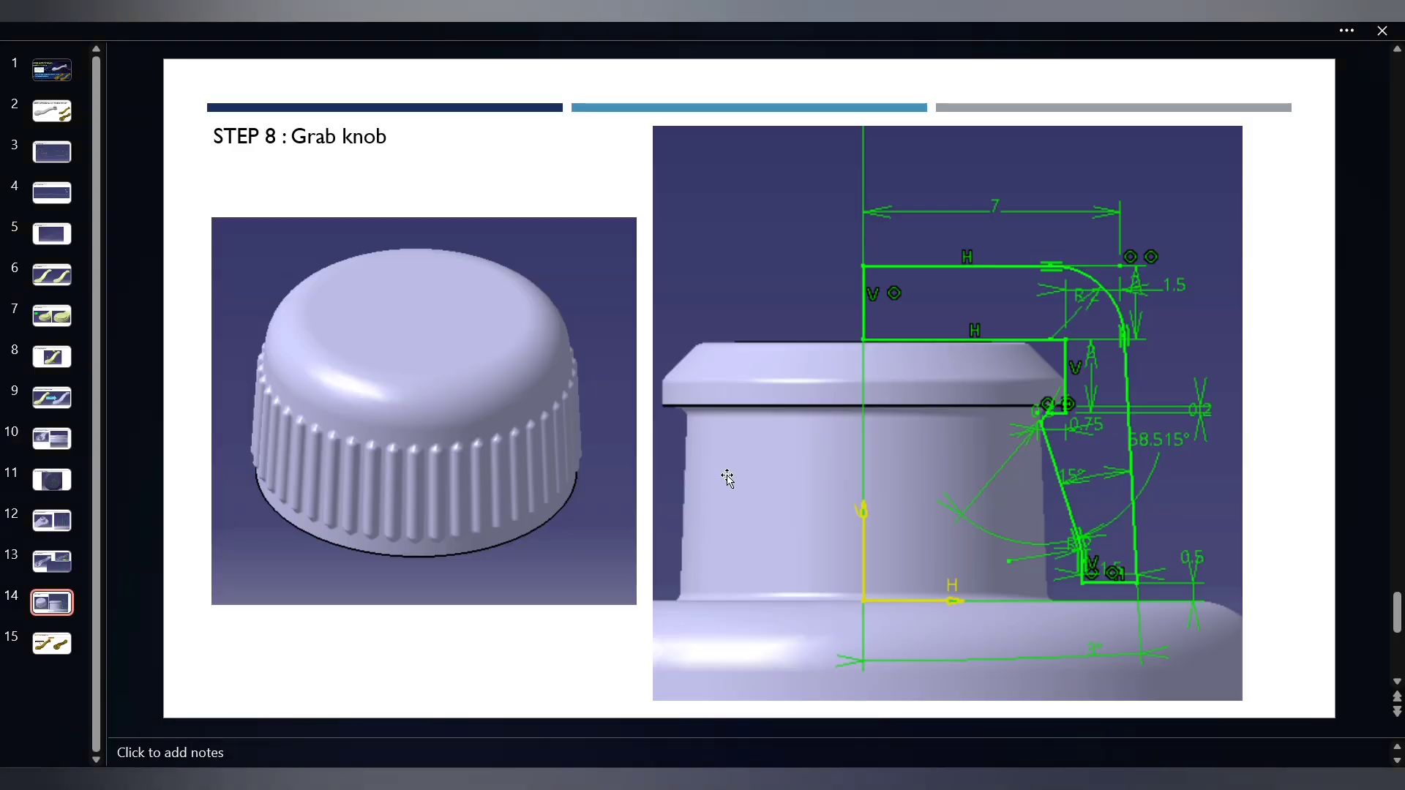
{"action": "scroll", "coordinate": [726, 478], "scroll_direction": "up", "scroll_amount": 1}
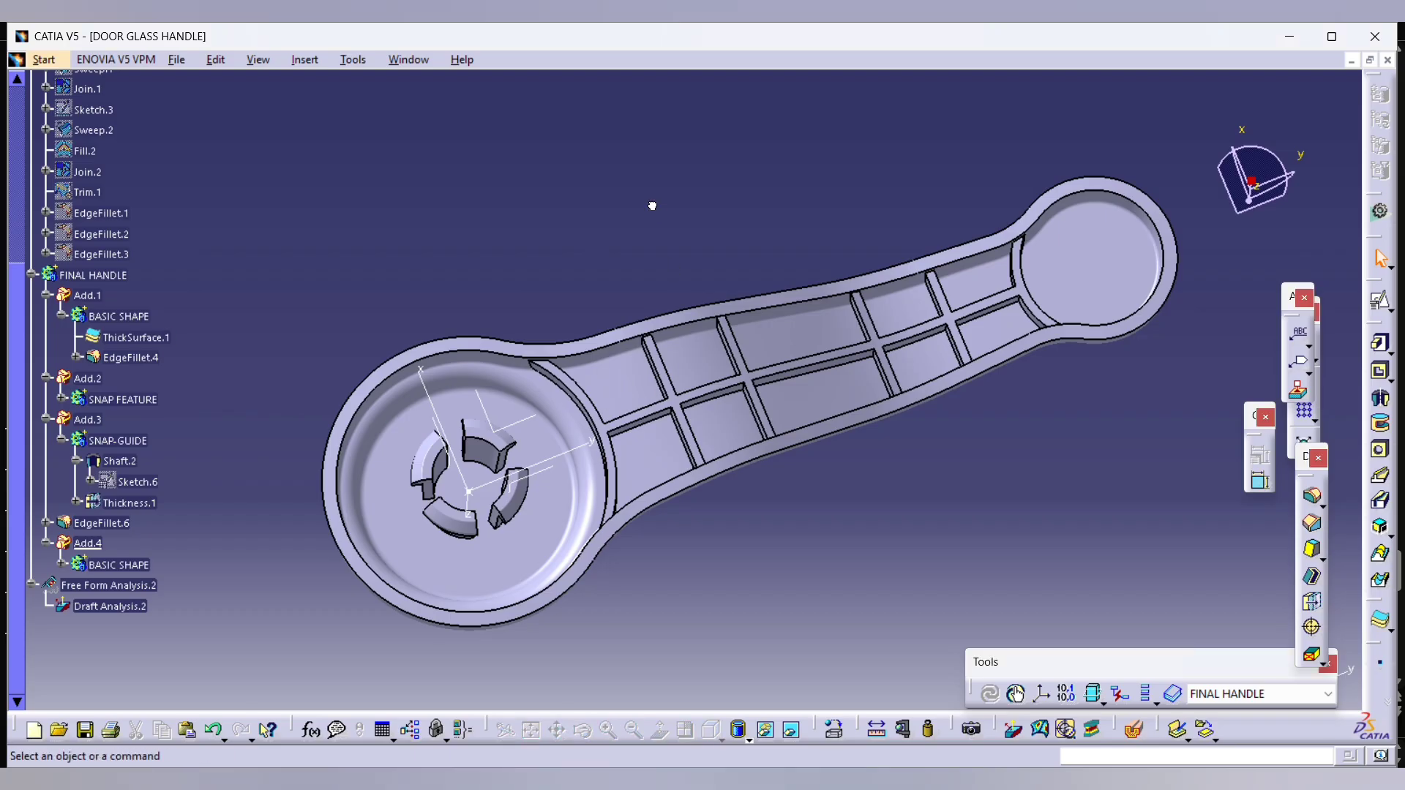
{"action": "middle_click_drag", "start_coordinate": [656, 204], "coordinate": [750, 540]}
{"action": "scroll", "coordinate": [769, 480], "scroll_direction": "up", "scroll_amount": 1}
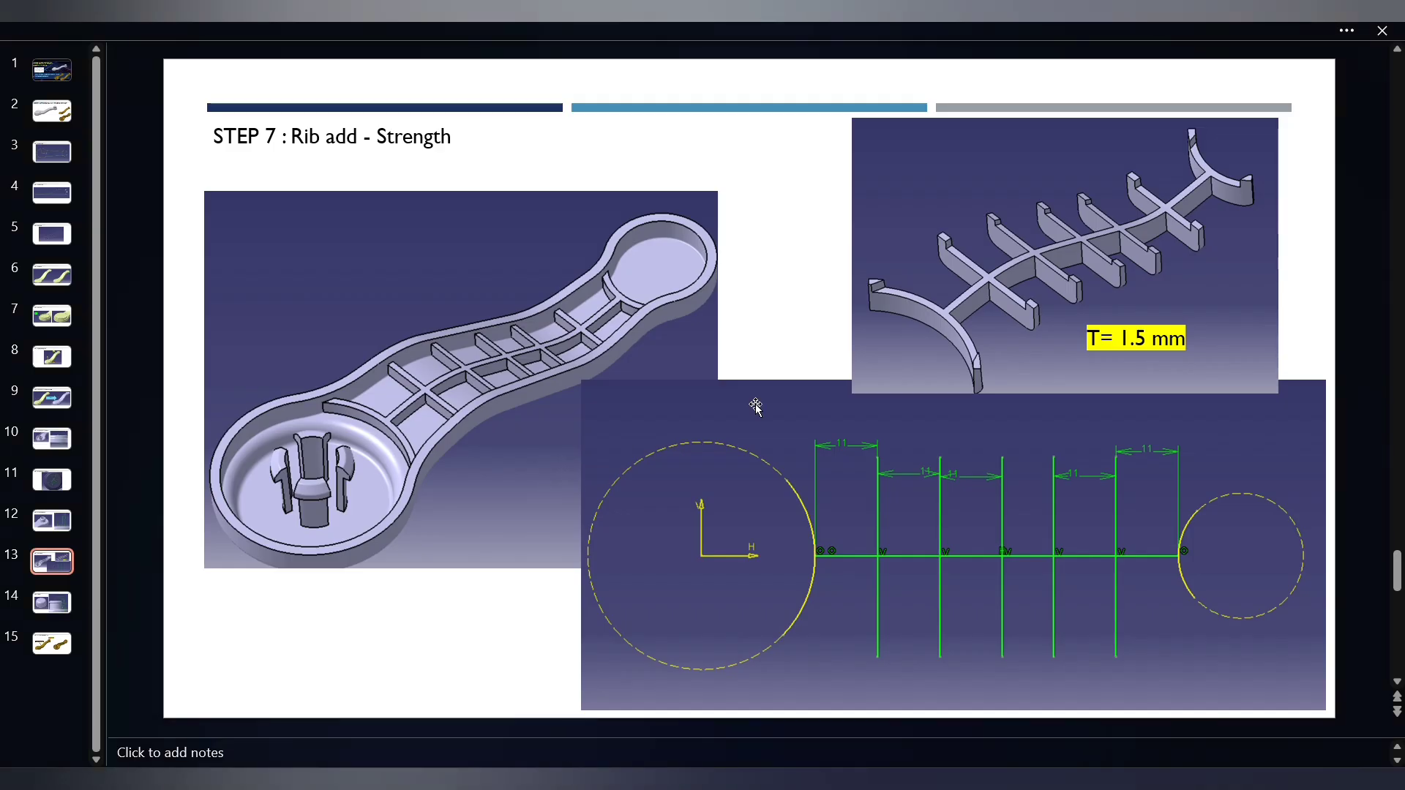
{"action": "scroll", "coordinate": [1031, 373], "scroll_direction": "down", "scroll_amount": 1}
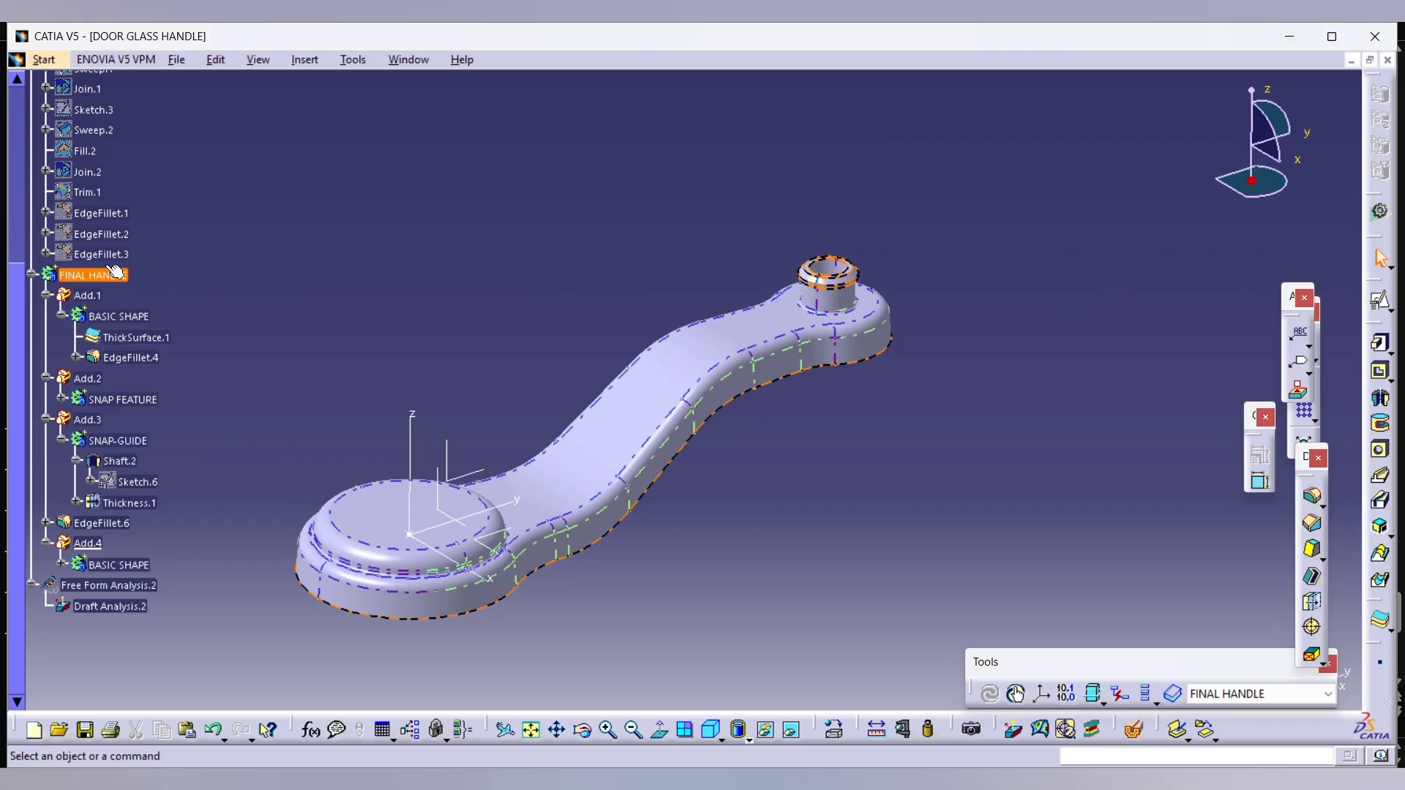
Step: Insert a new body into the part and rename it ROTATING KNOB
{"action": "left_click", "coordinate": [305, 59]}
{"action": "left_click", "coordinate": [319, 107]}
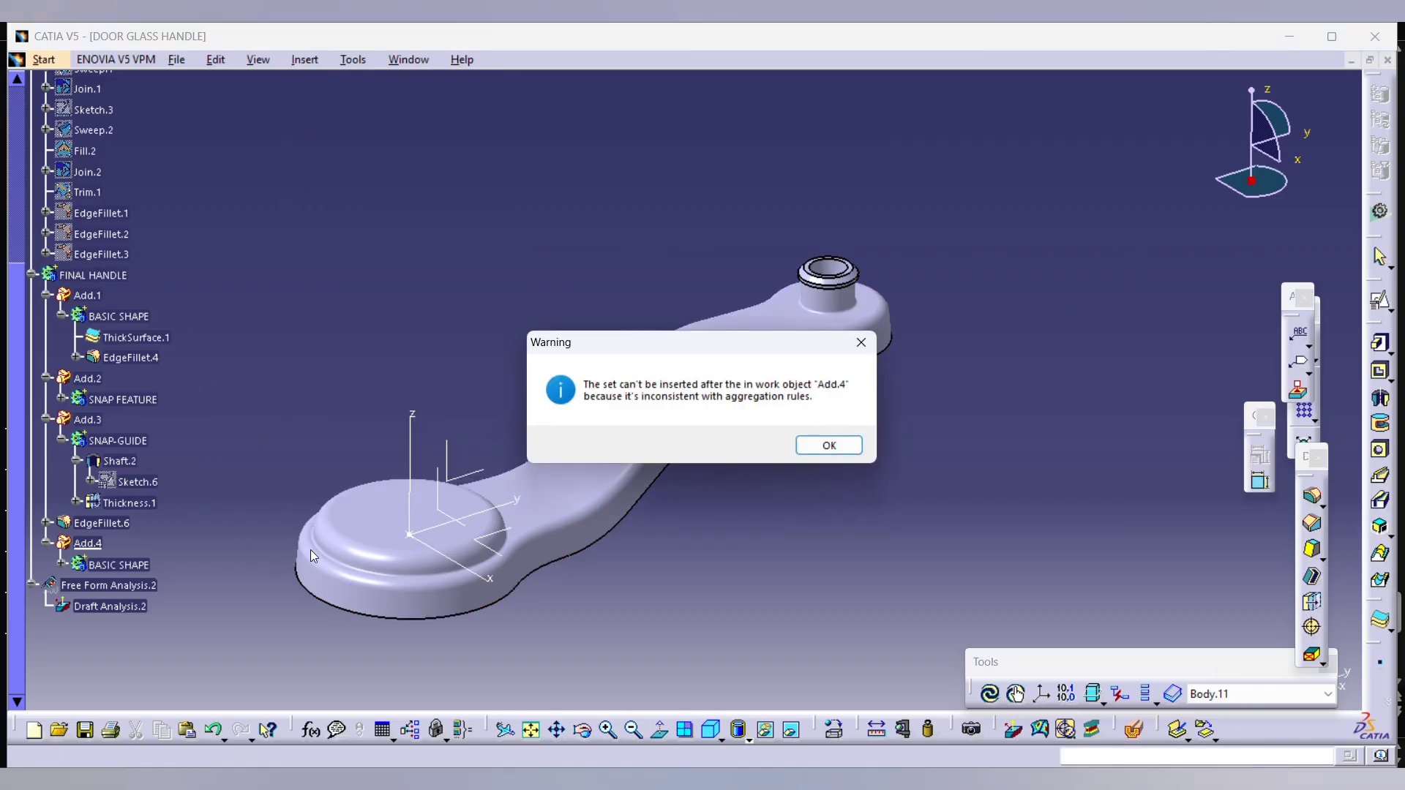
{"action": "left_click", "coordinate": [813, 444]}
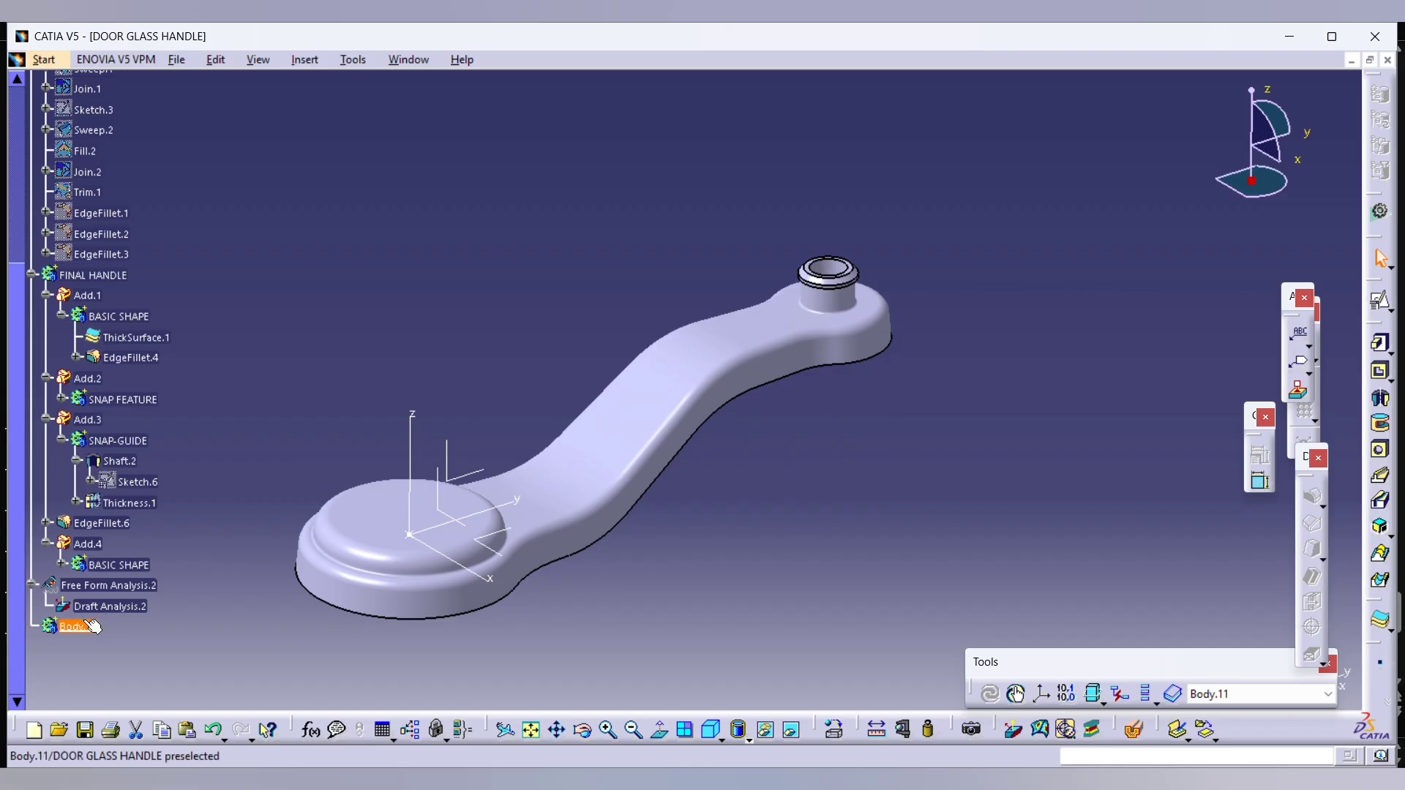
{"action": "key", "text": "alt+Return"}
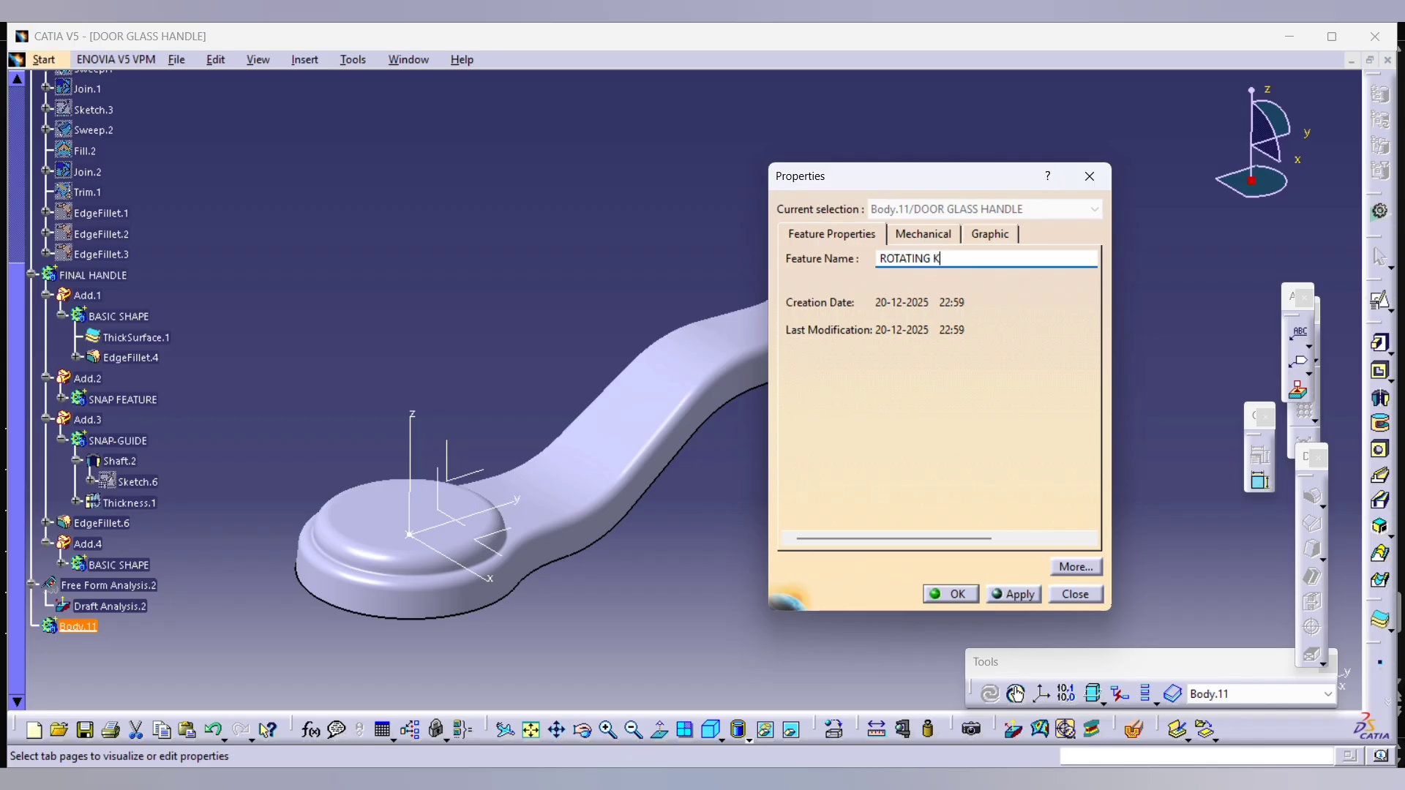
{"action": "type", "text": "ROTATING KNOB"}
{"action": "key", "text": "Return"}
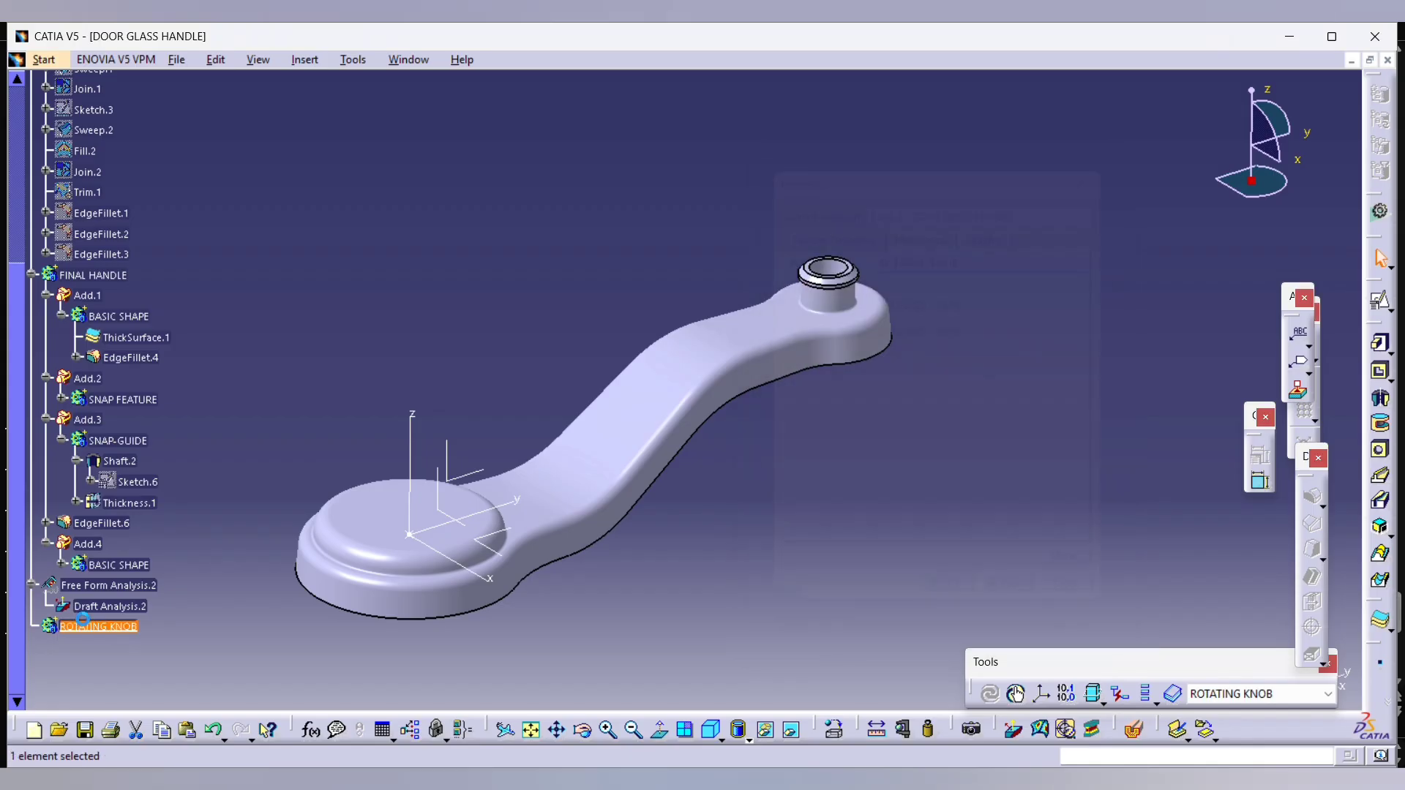
{"action": "left_click", "coordinate": [1093, 161]}
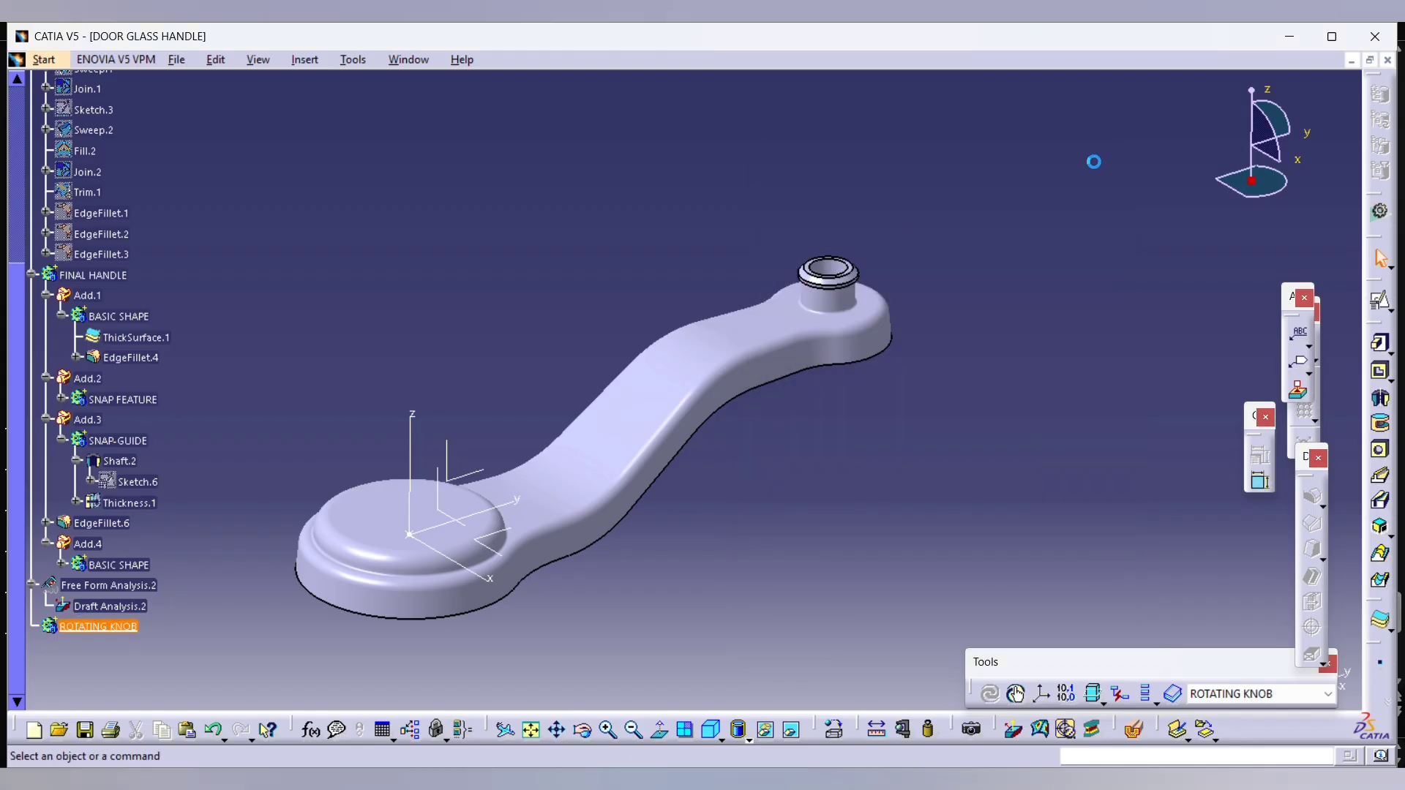
Step: Start a positioned sketch on the YZ plane of Axis System.1, framing the snap guide at the handle's small end
{"action": "left_click", "coordinate": [1380, 300]}
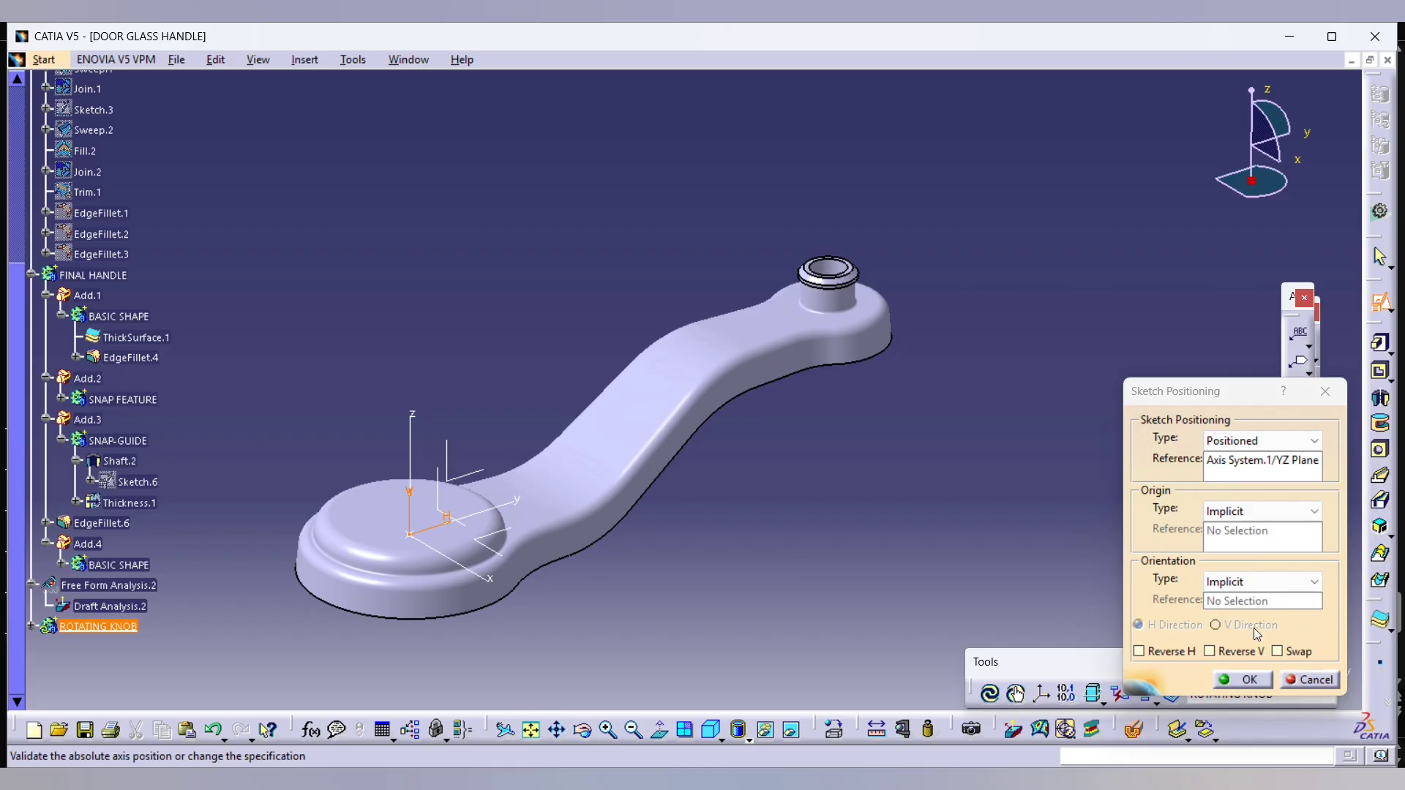
{"action": "left_click", "coordinate": [1242, 680]}
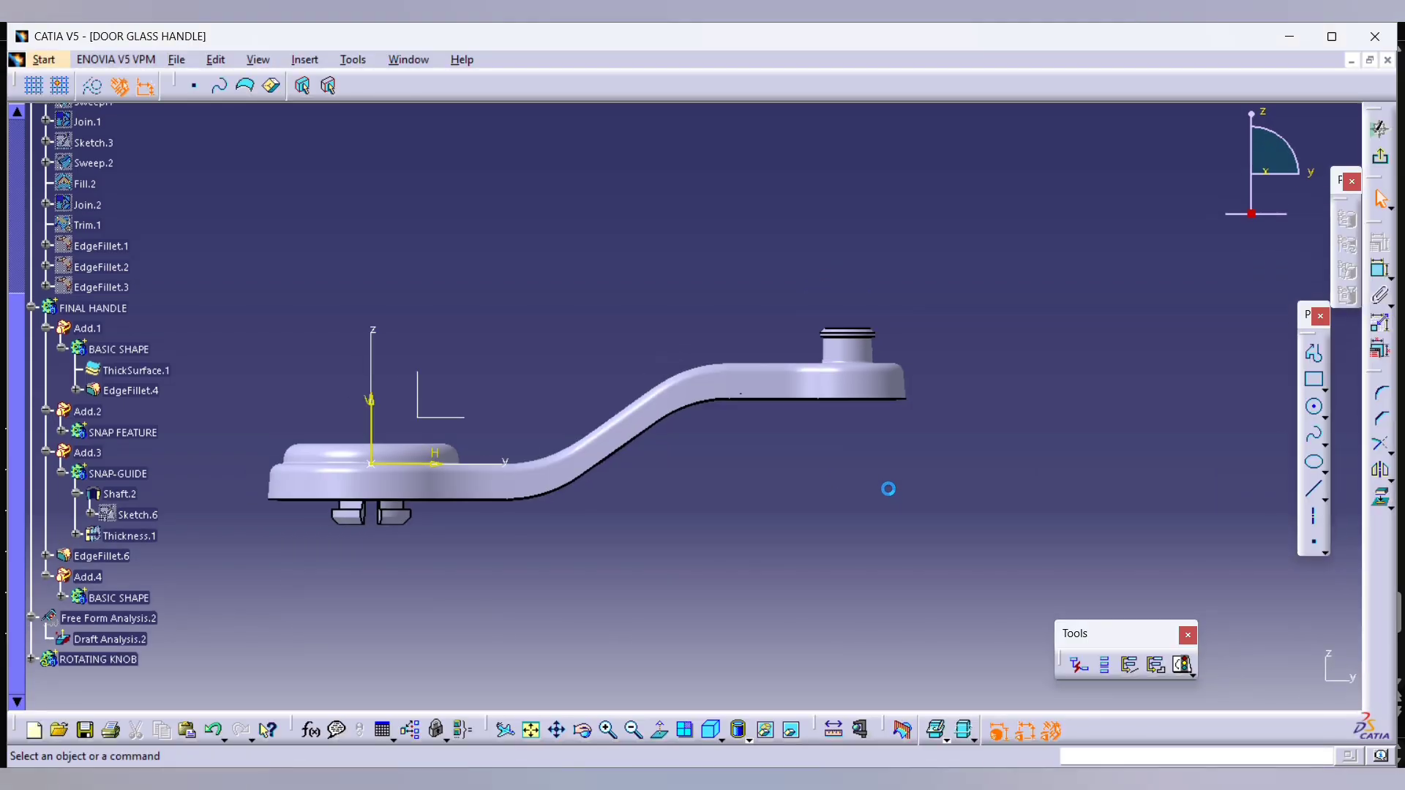
{"action": "middle_click_drag", "start_coordinate": [897, 486], "coordinate": [941, 295]}
{"action": "middle_click_drag", "start_coordinate": [1215, 329], "coordinate": [916, 455]}
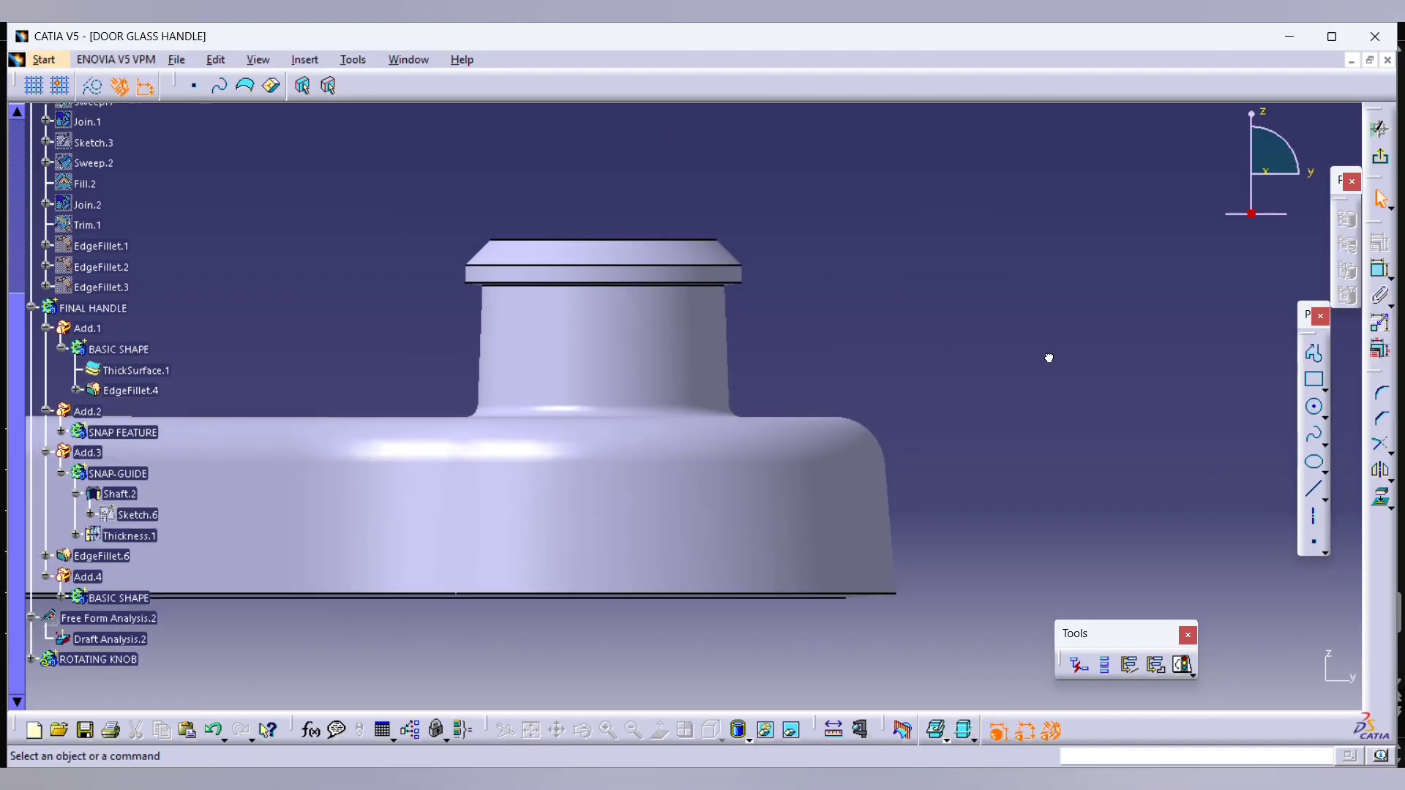
Step: Project the flat top edge of the hidden handle surface at the snap guide's base into the knob sketch and select it
{"action": "left_click", "coordinate": [806, 734]}
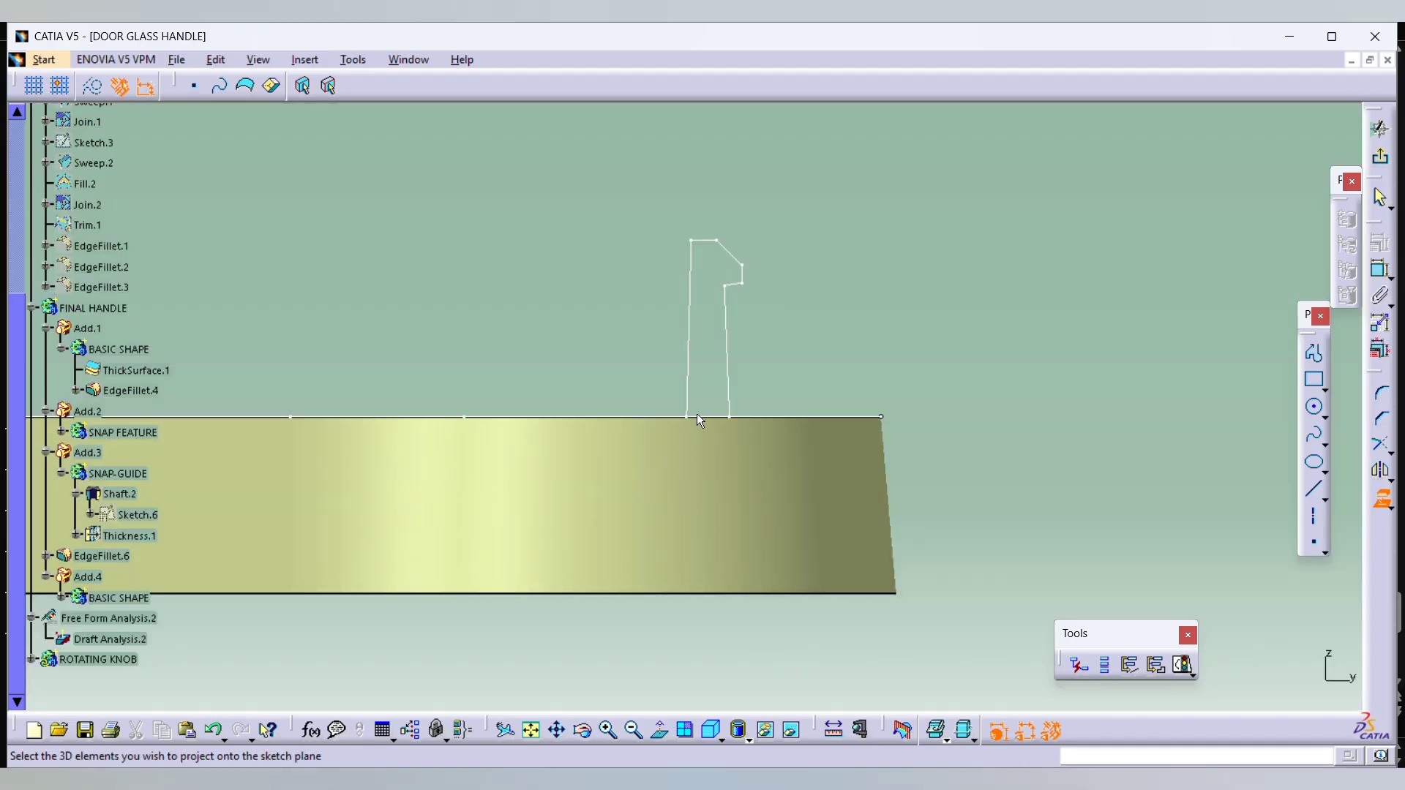
{"action": "left_click", "coordinate": [725, 413]}
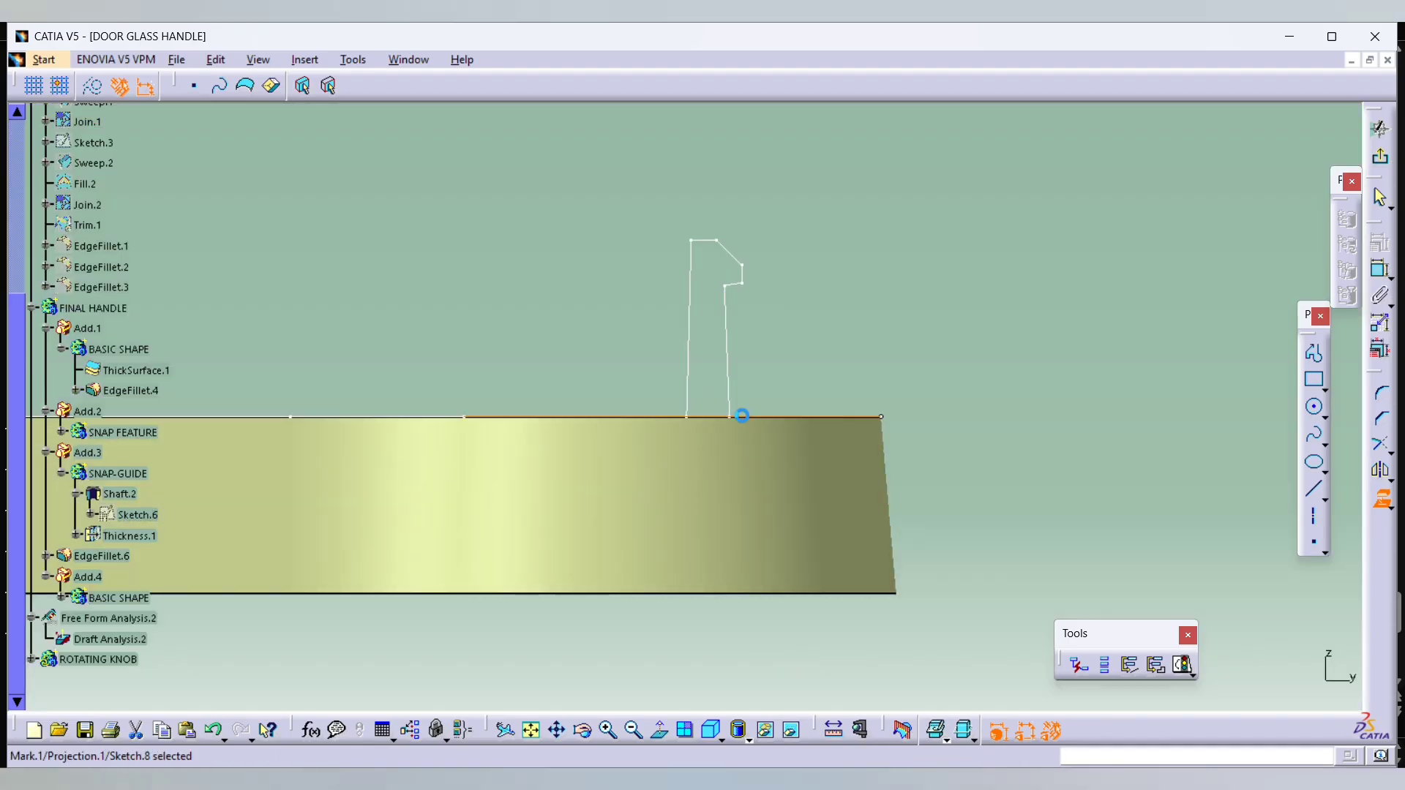
{"action": "left_click", "coordinate": [734, 361]}
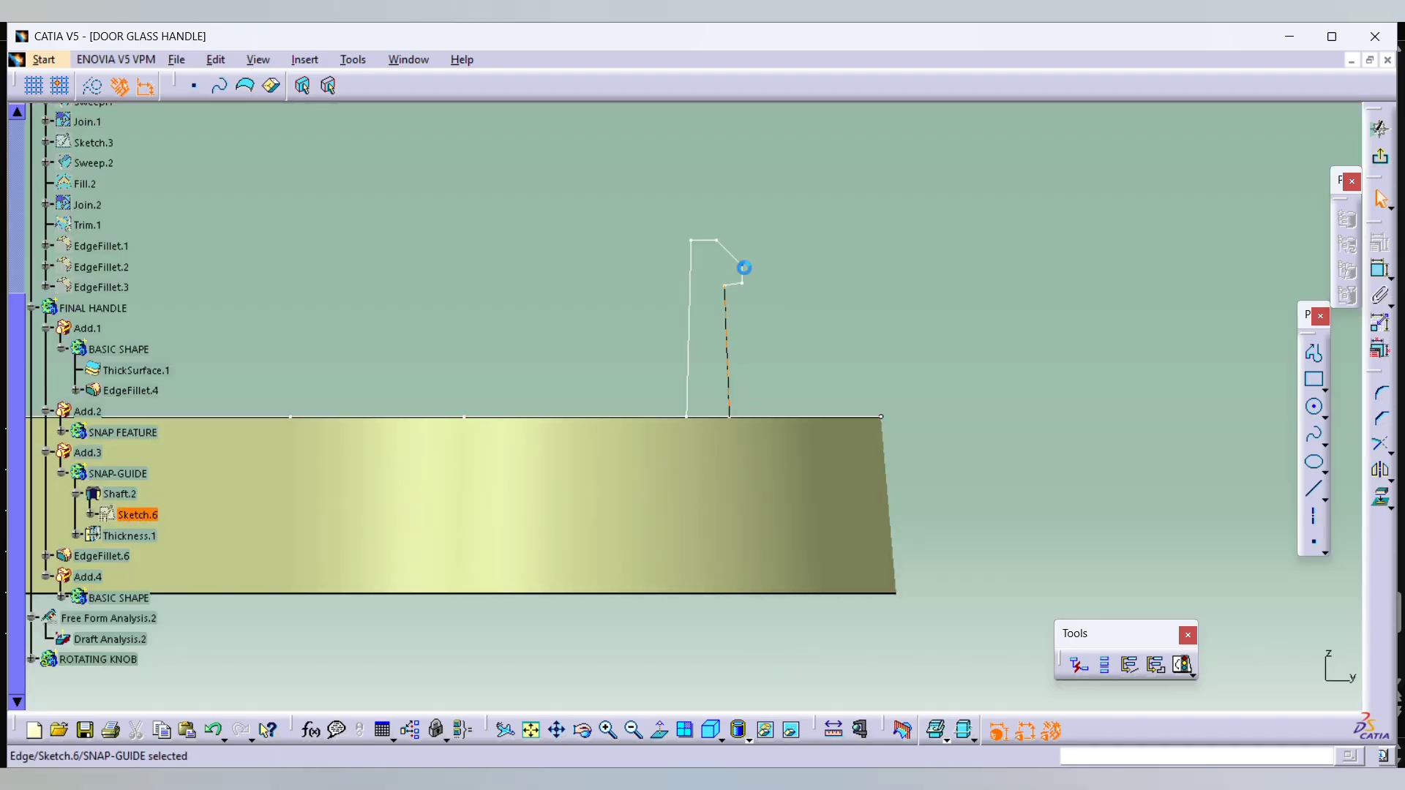
{"action": "left_click", "coordinate": [695, 286]}
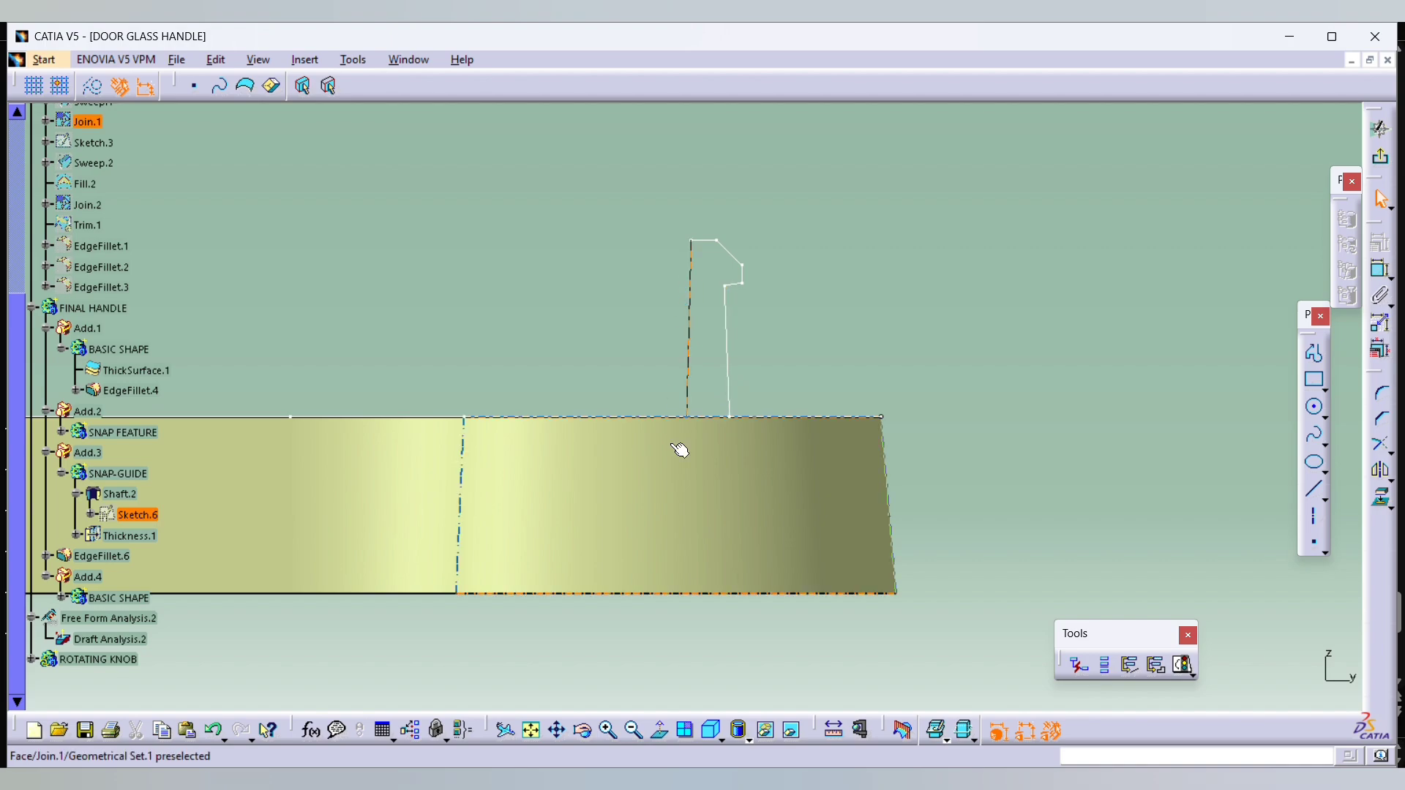
{"action": "left_click", "coordinate": [907, 731]}
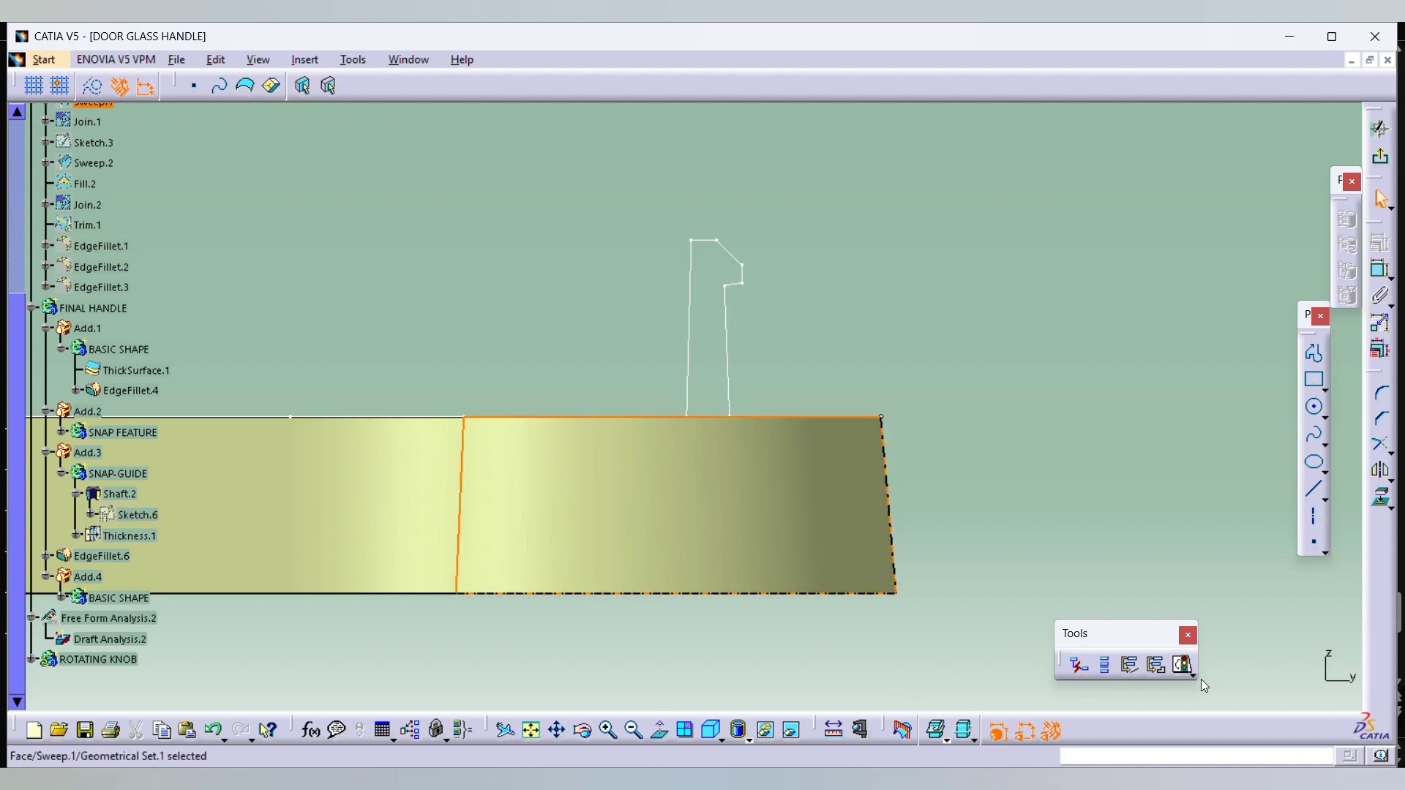
{"action": "left_click", "coordinate": [791, 730]}
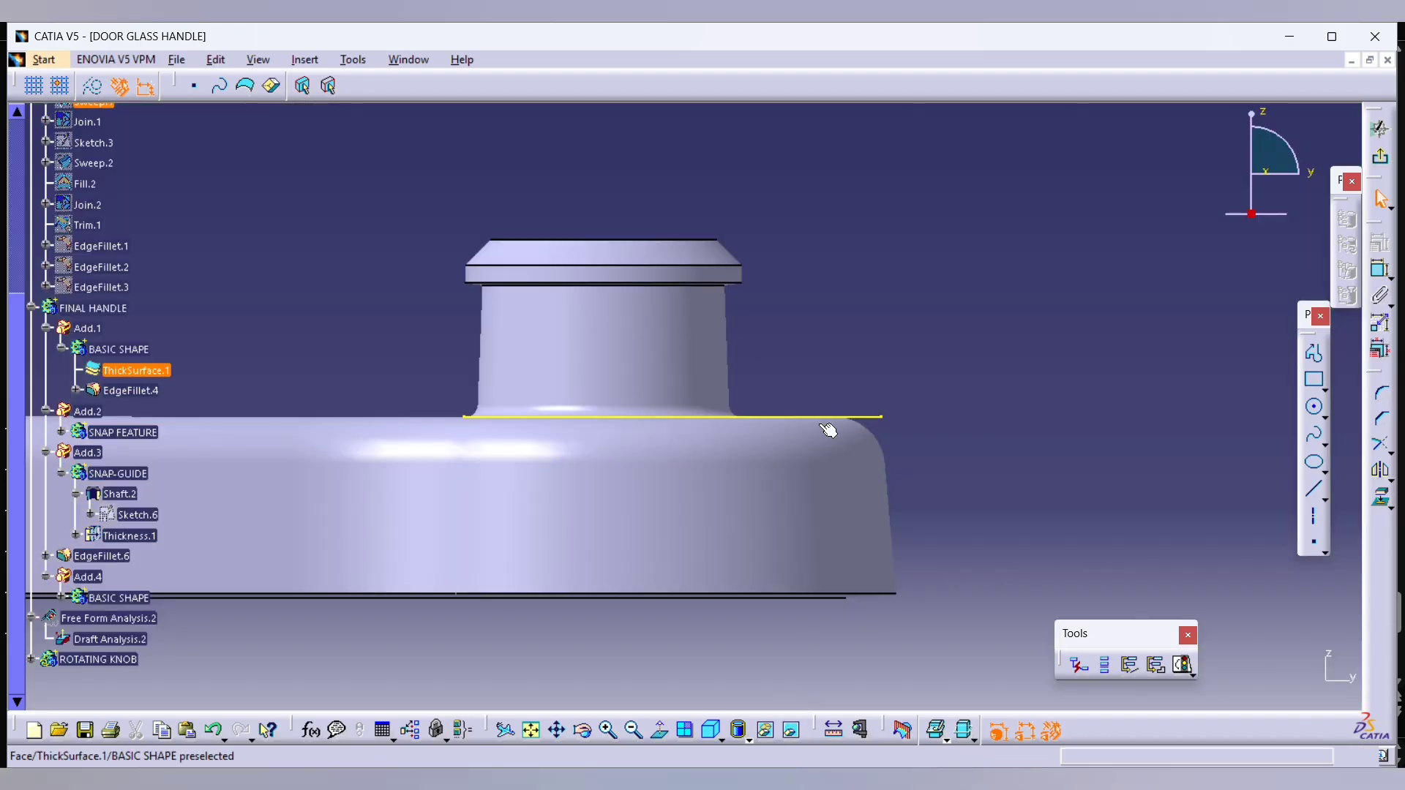
{"action": "middle_click_drag", "start_coordinate": [871, 341], "coordinate": [1055, 367]}
{"action": "left_click", "coordinate": [948, 442]}
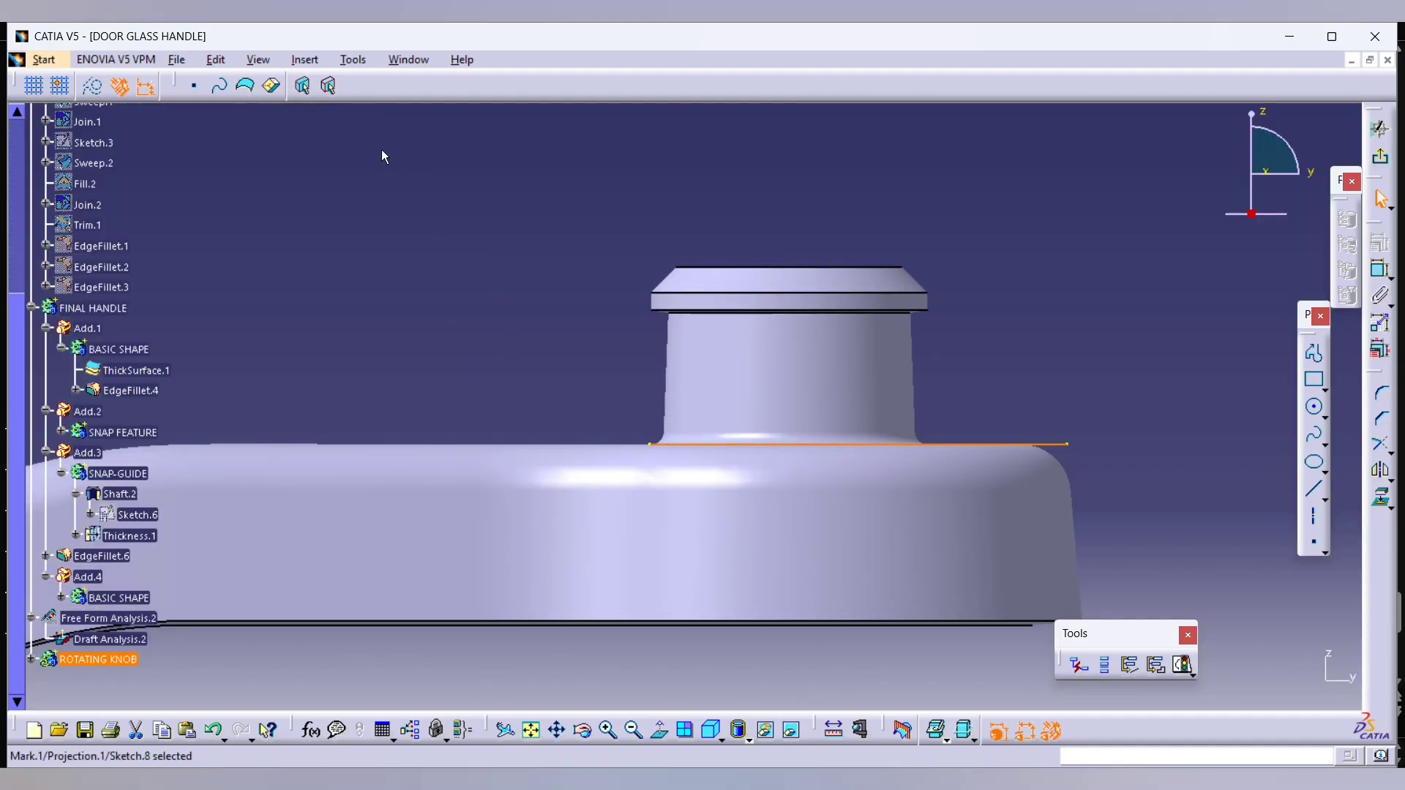
Step: Turn the projected edge into a construction line and project the snap guide's round wall as its vertical centre axis
{"action": "left_click", "coordinate": [92, 85]}
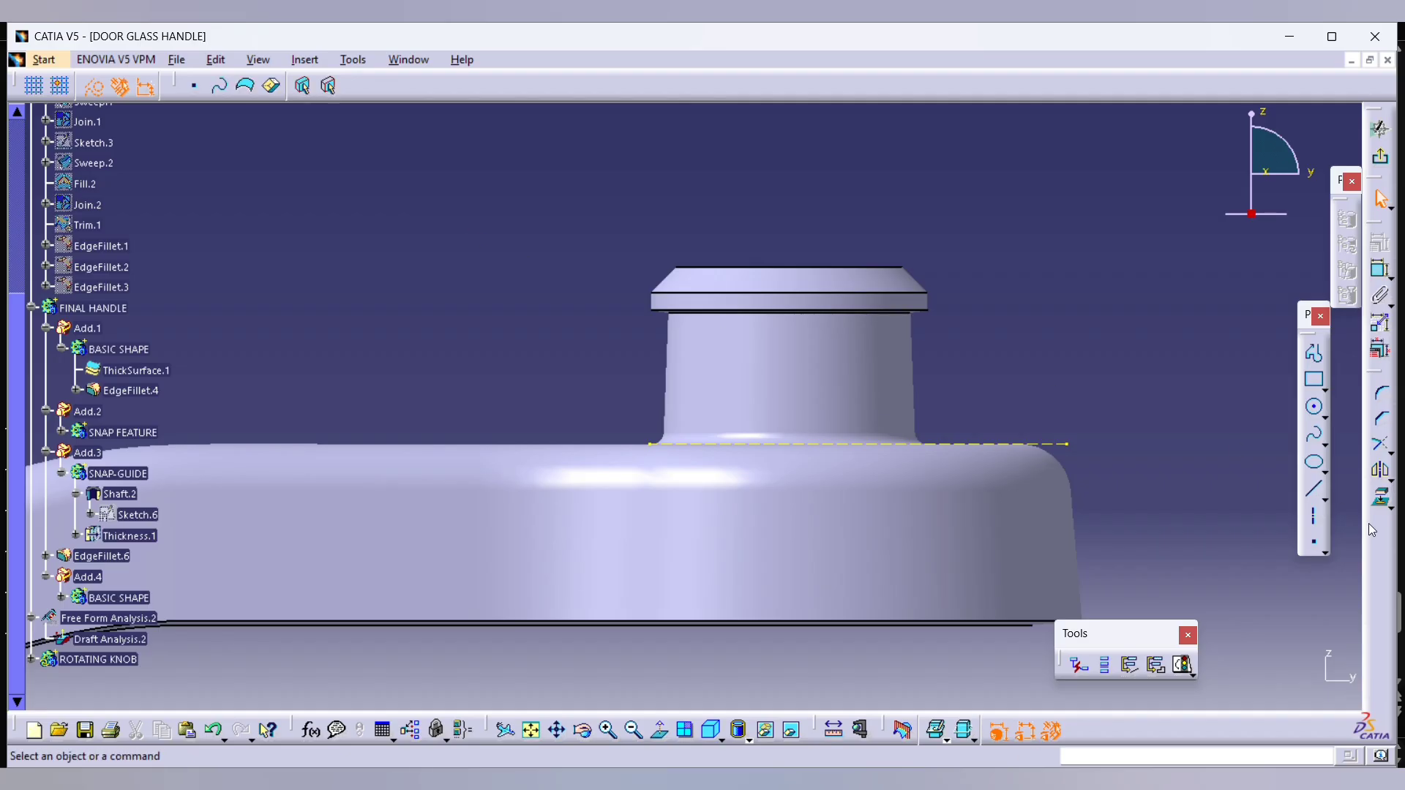
{"action": "left_click", "coordinate": [1364, 498]}
{"action": "left_click", "coordinate": [919, 382]}
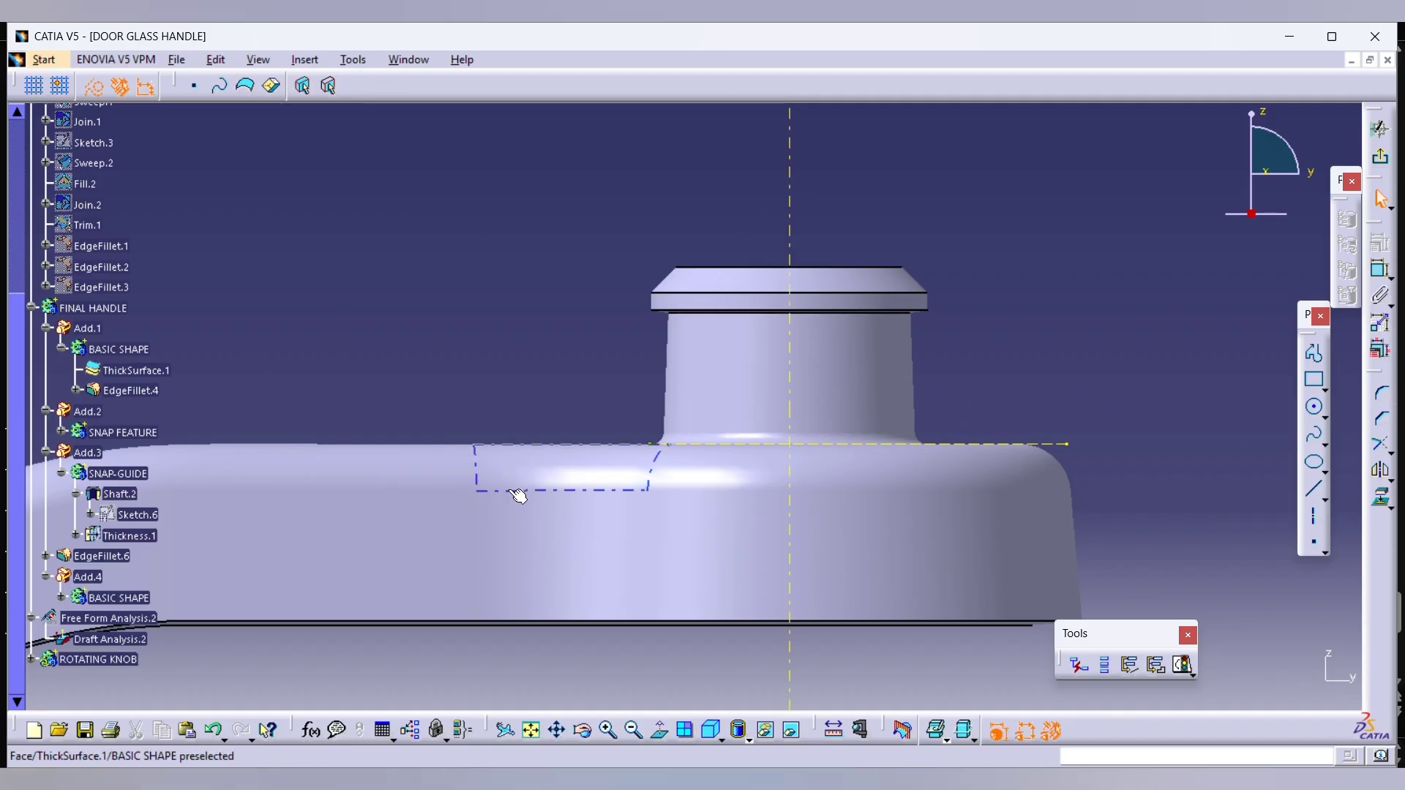
Step: Locate the snap guide's Sketch.6 under Shaft.2 and show it as reference for the knob profile
{"action": "right_click", "coordinate": [737, 364]}
{"action": "left_click", "coordinate": [752, 374]}
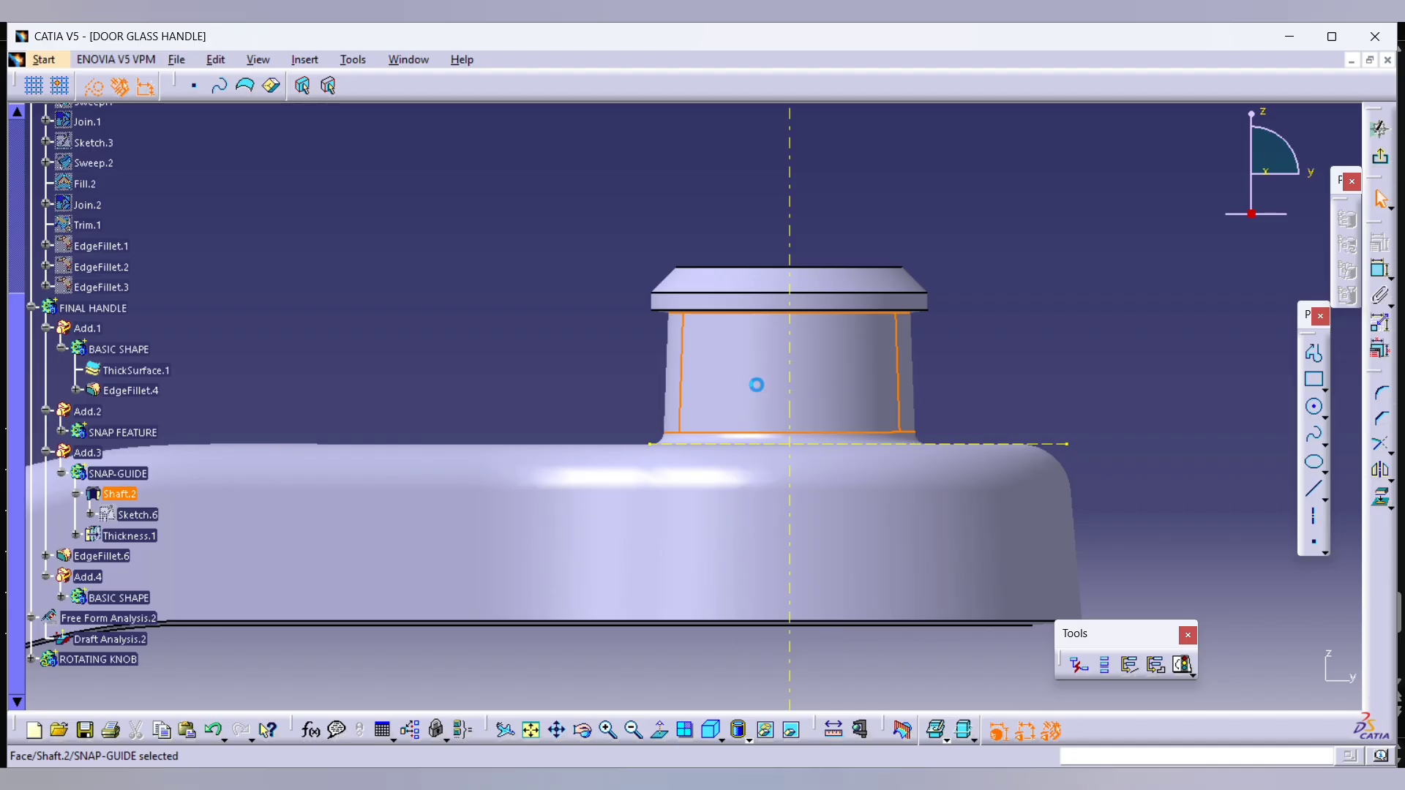
{"action": "right_click", "coordinate": [150, 428]}
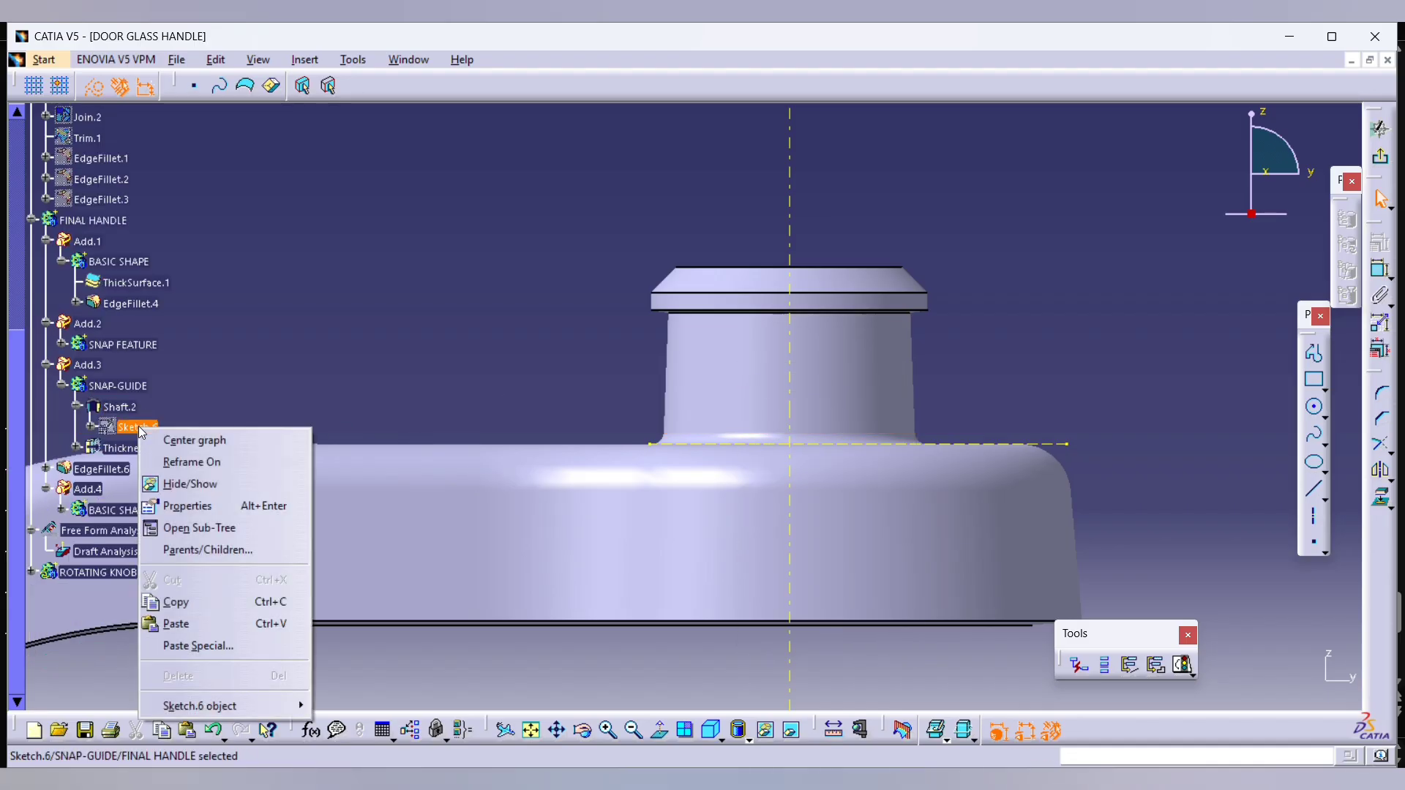
{"action": "left_click", "coordinate": [188, 483]}
{"action": "middle_click_drag", "start_coordinate": [696, 384], "coordinate": [536, 312]}
{"action": "middle_click_drag", "start_coordinate": [537, 312], "coordinate": [516, 397]}
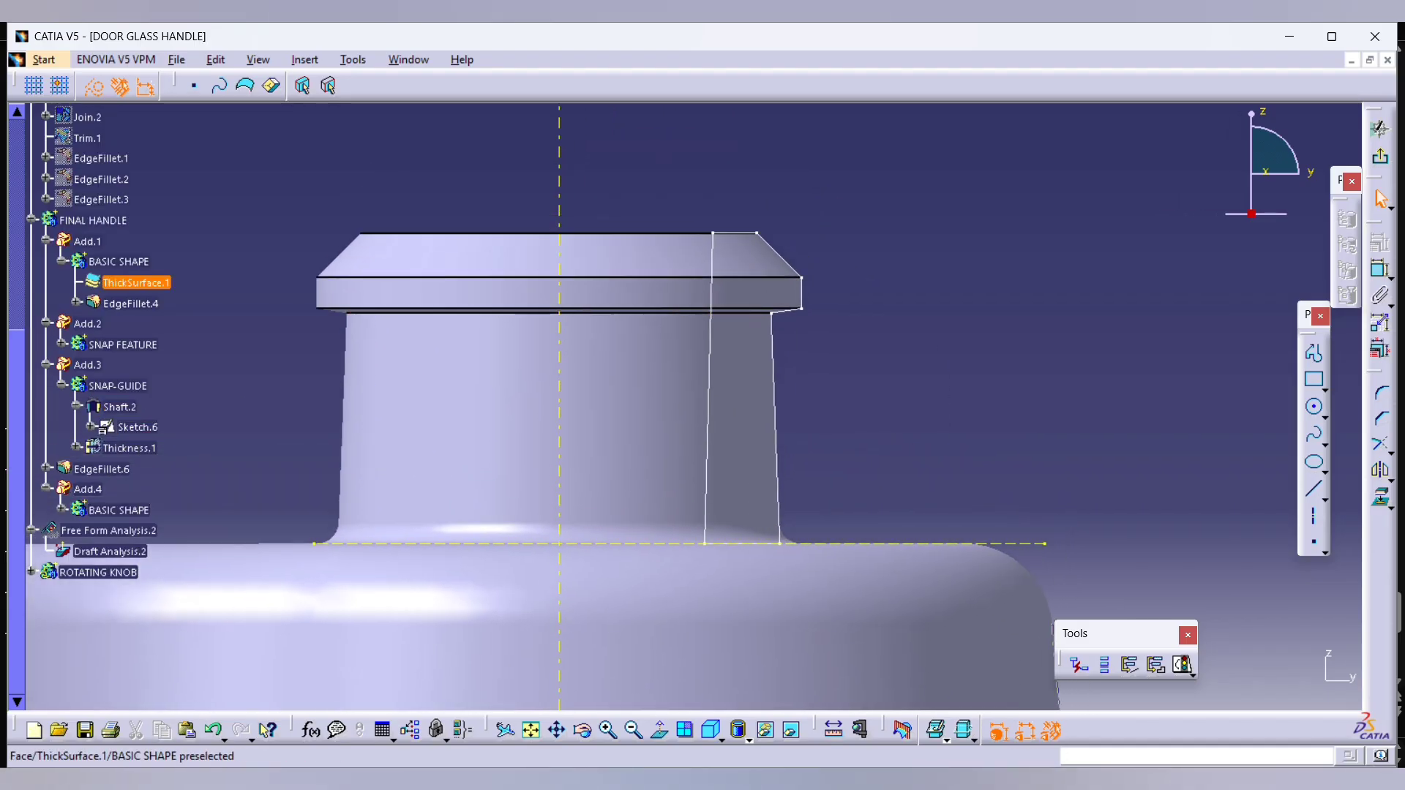
Step: Sketch the knob's outer profile: a vertical line about 1.9 mm on the axis, a horizontal top about 6.7 mm, and a slanted side
{"action": "left_click", "coordinate": [530, 731]}
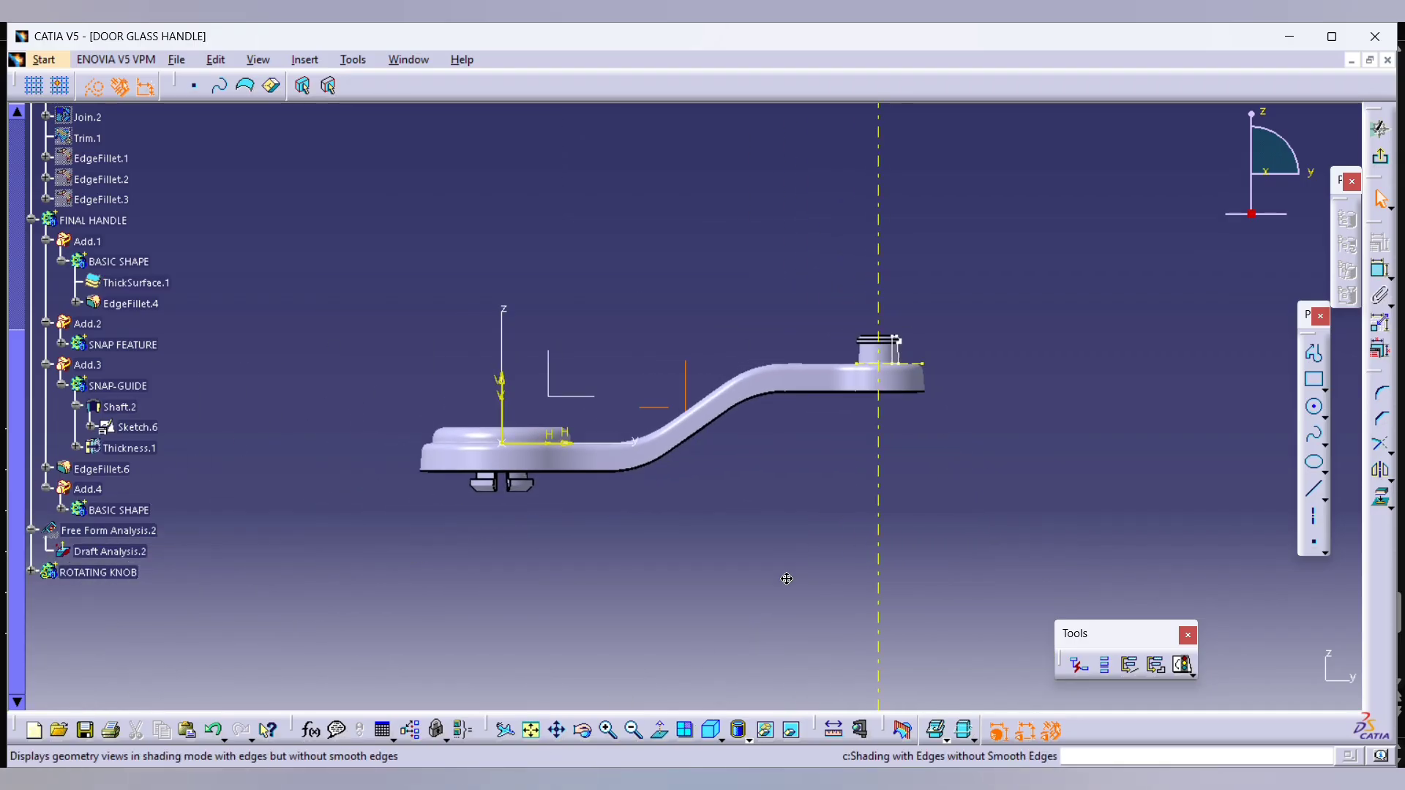
{"action": "middle_click_drag", "start_coordinate": [787, 579], "coordinate": [507, 292]}
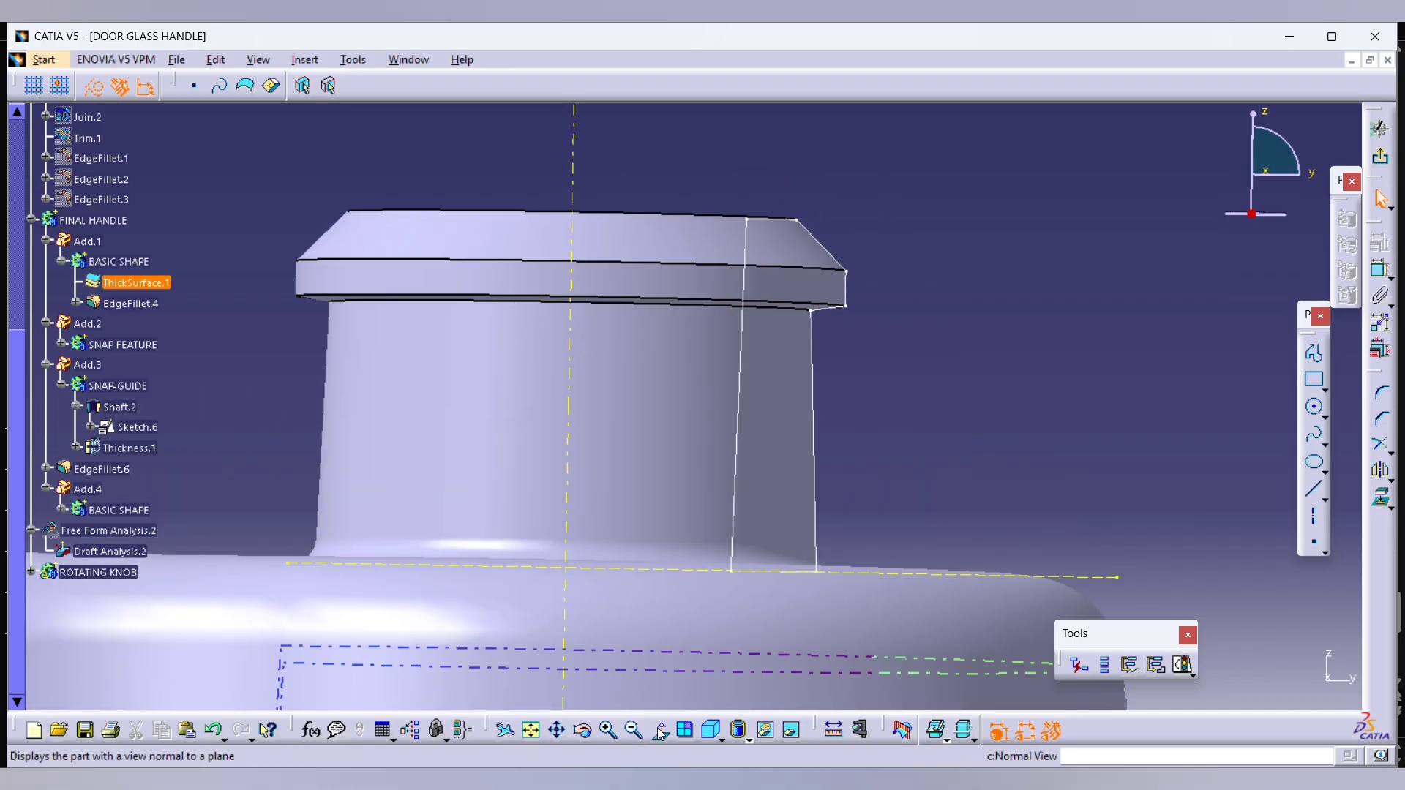
{"action": "middle_click_drag", "start_coordinate": [662, 658], "coordinate": [663, 571]}
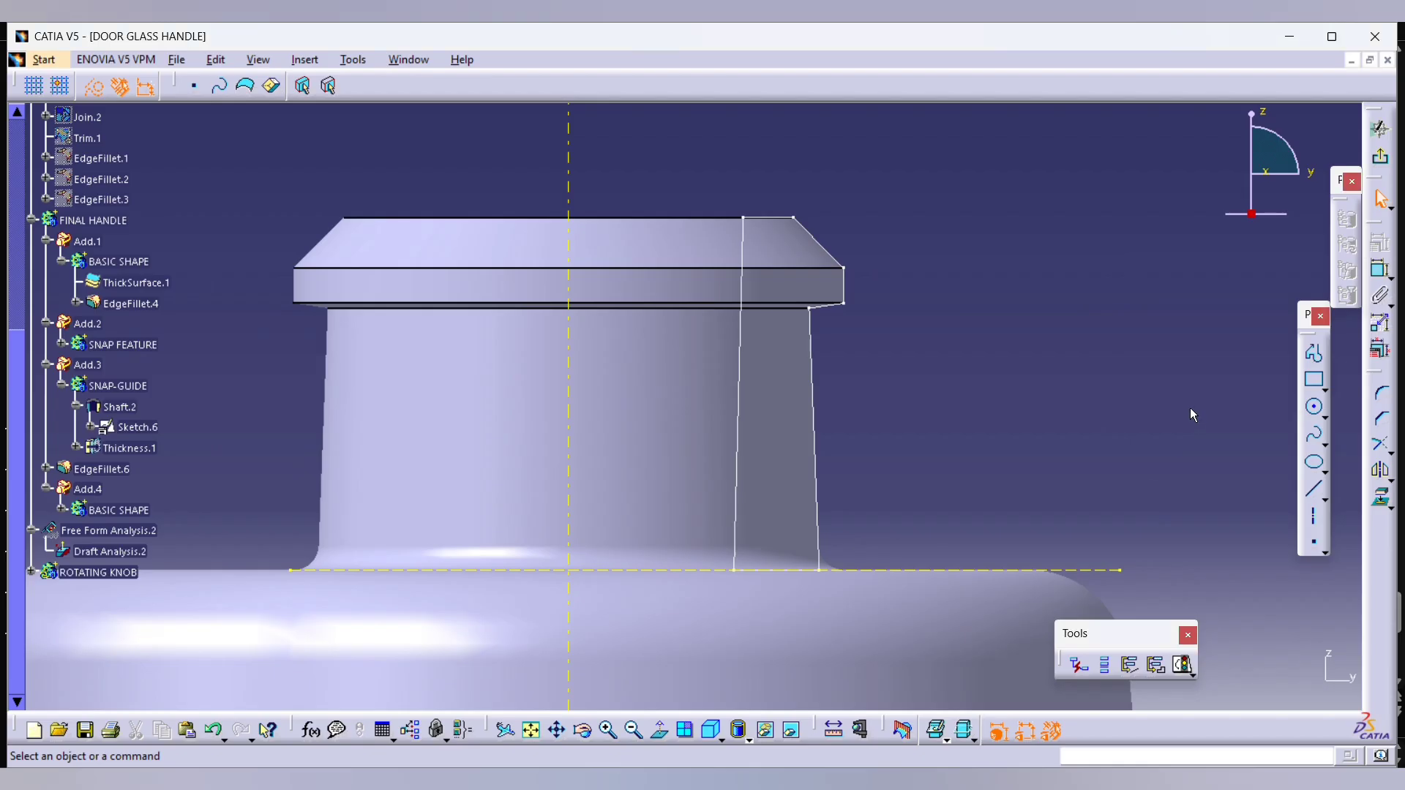
{"action": "middle_click_drag", "start_coordinate": [1189, 411], "coordinate": [884, 417]}
{"action": "left_click", "coordinate": [1315, 354]}
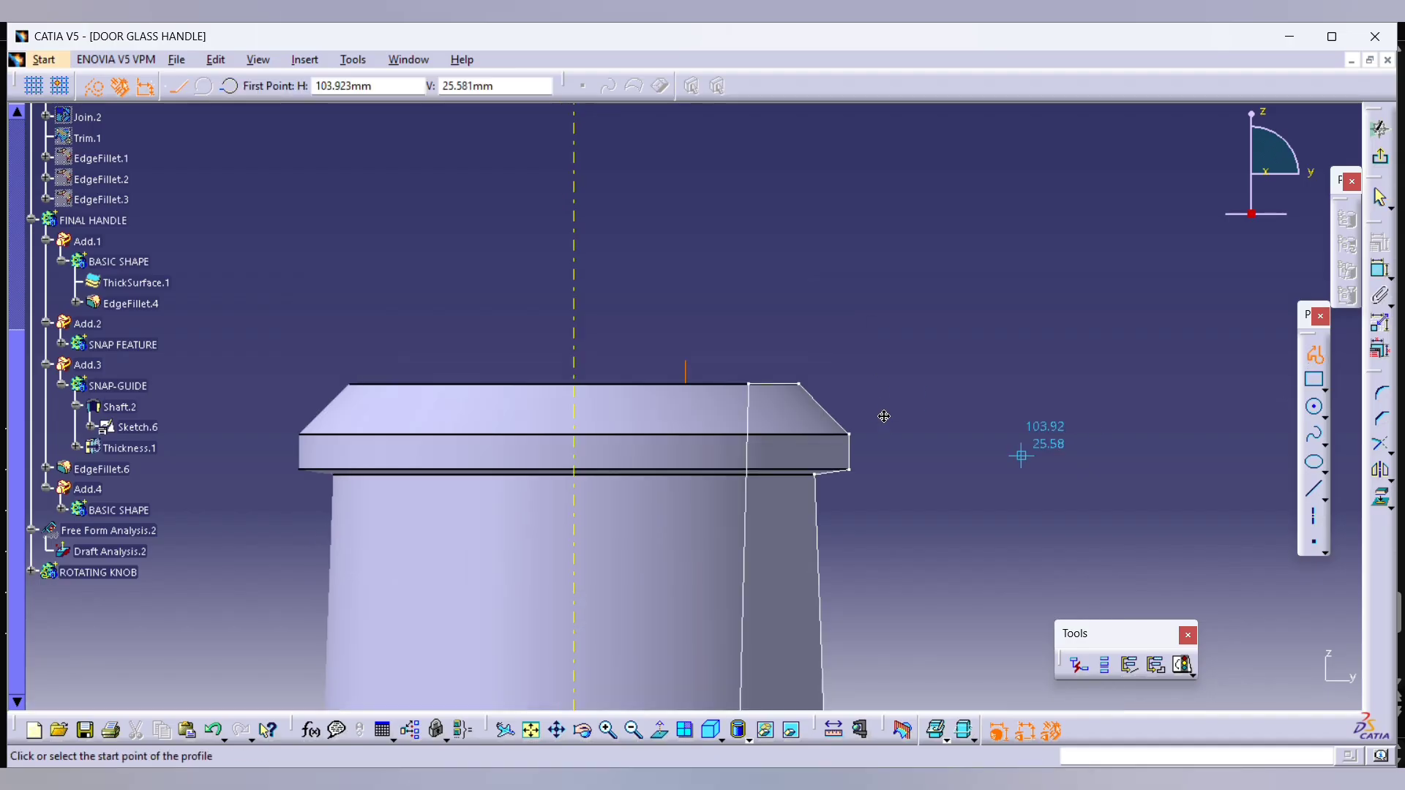
{"action": "left_click", "coordinate": [575, 364]}
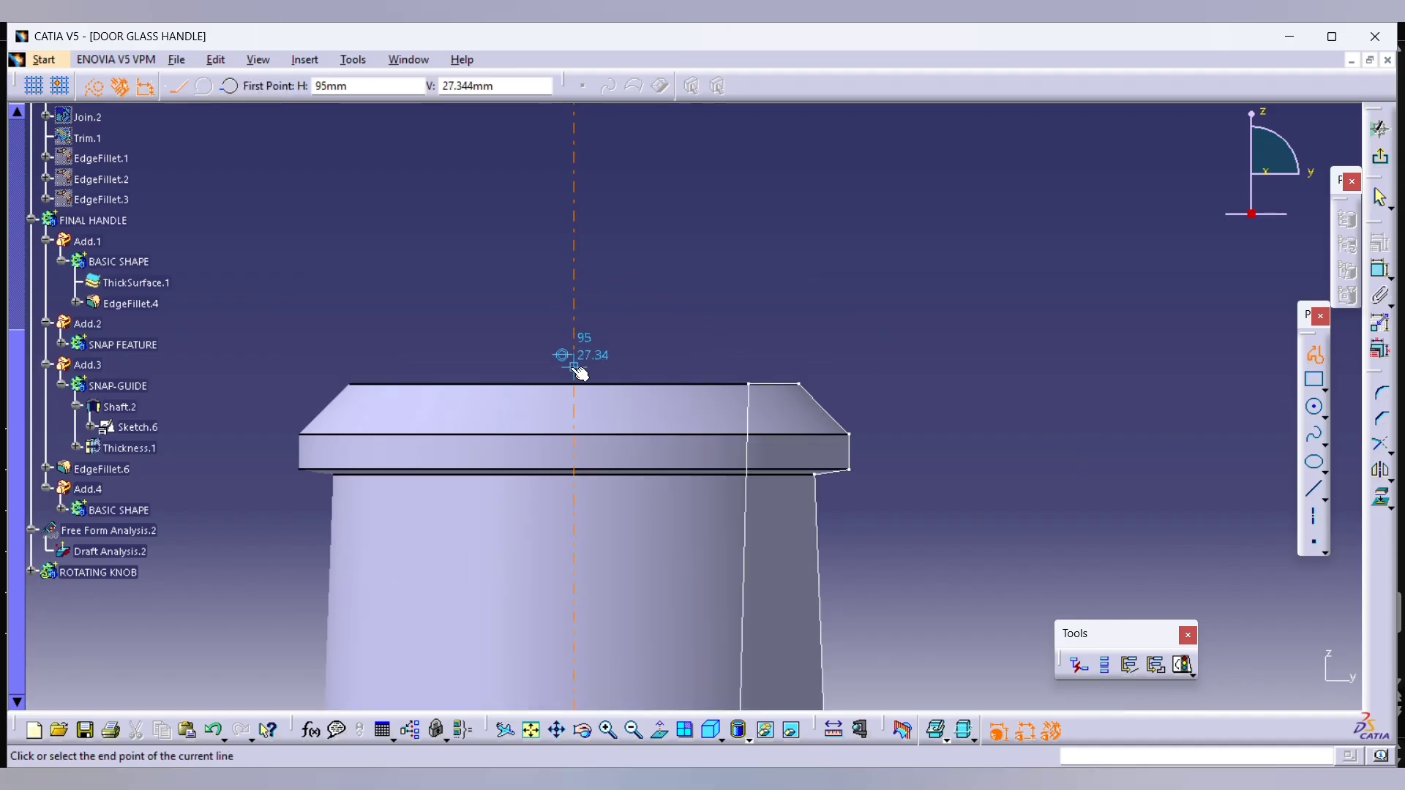
{"action": "left_click", "coordinate": [577, 271]}
{"action": "left_click", "coordinate": [911, 269]}
{"action": "middle_click", "coordinate": [930, 436]}
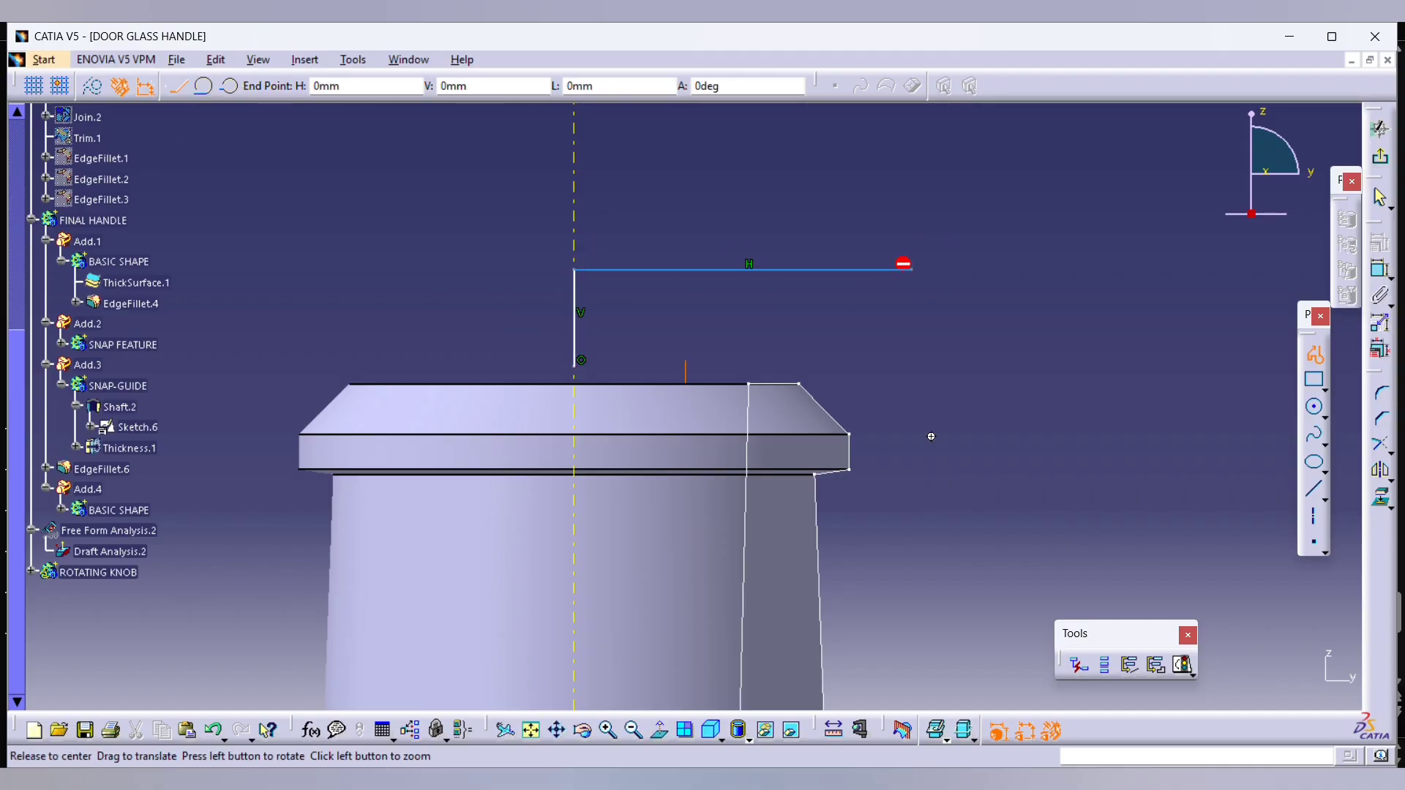
{"action": "middle_click_drag", "start_coordinate": [931, 437], "coordinate": [892, 316]}
{"action": "left_click", "coordinate": [960, 594]}
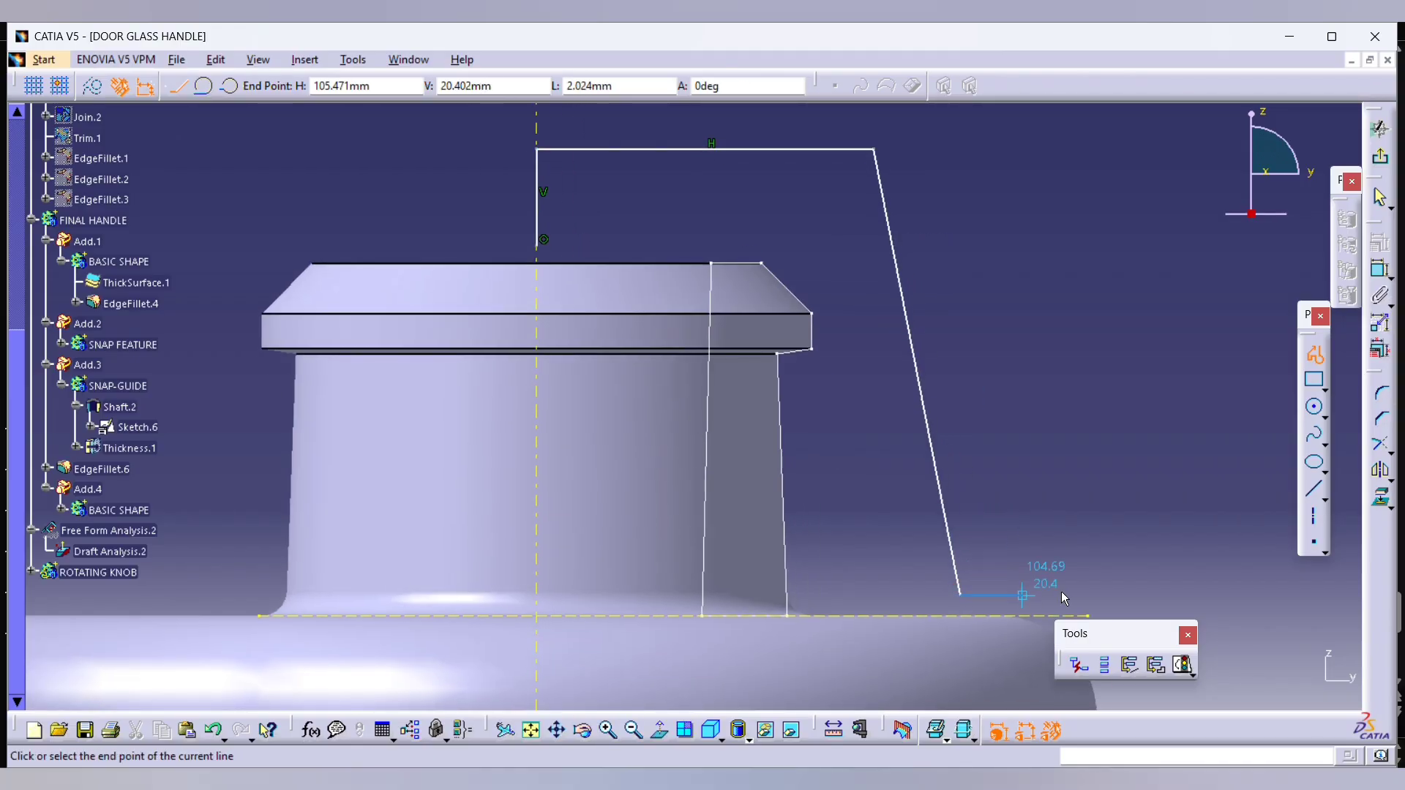
{"action": "key", "text": "Escape"}
{"action": "key", "text": "Escape"}
Step: Check the "STEP 8 : Grab knob" slide and set the length of the vertical line on the axis to 1.5 mm
{"action": "key", "text": "alt+Tab"}
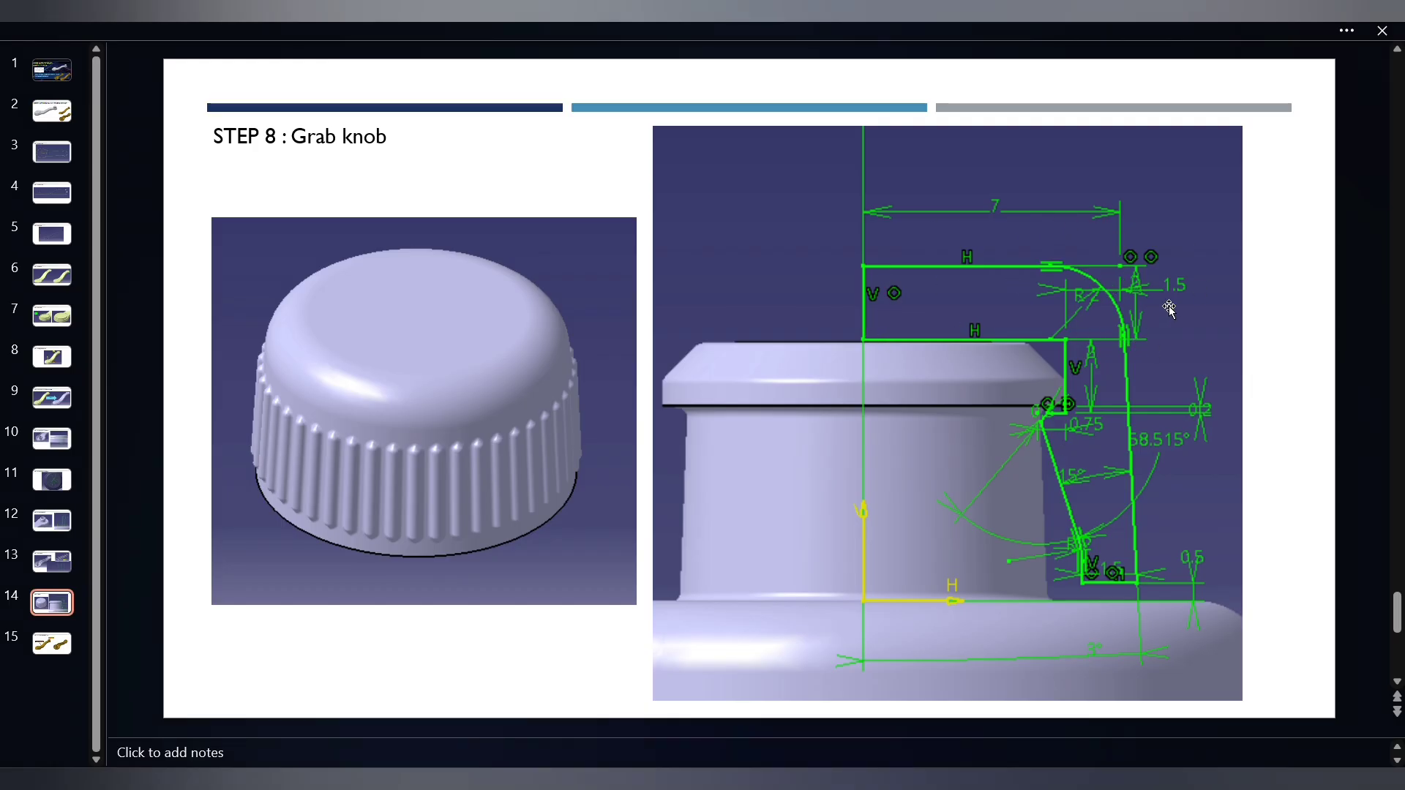
{"action": "key", "text": "alt+Tab"}
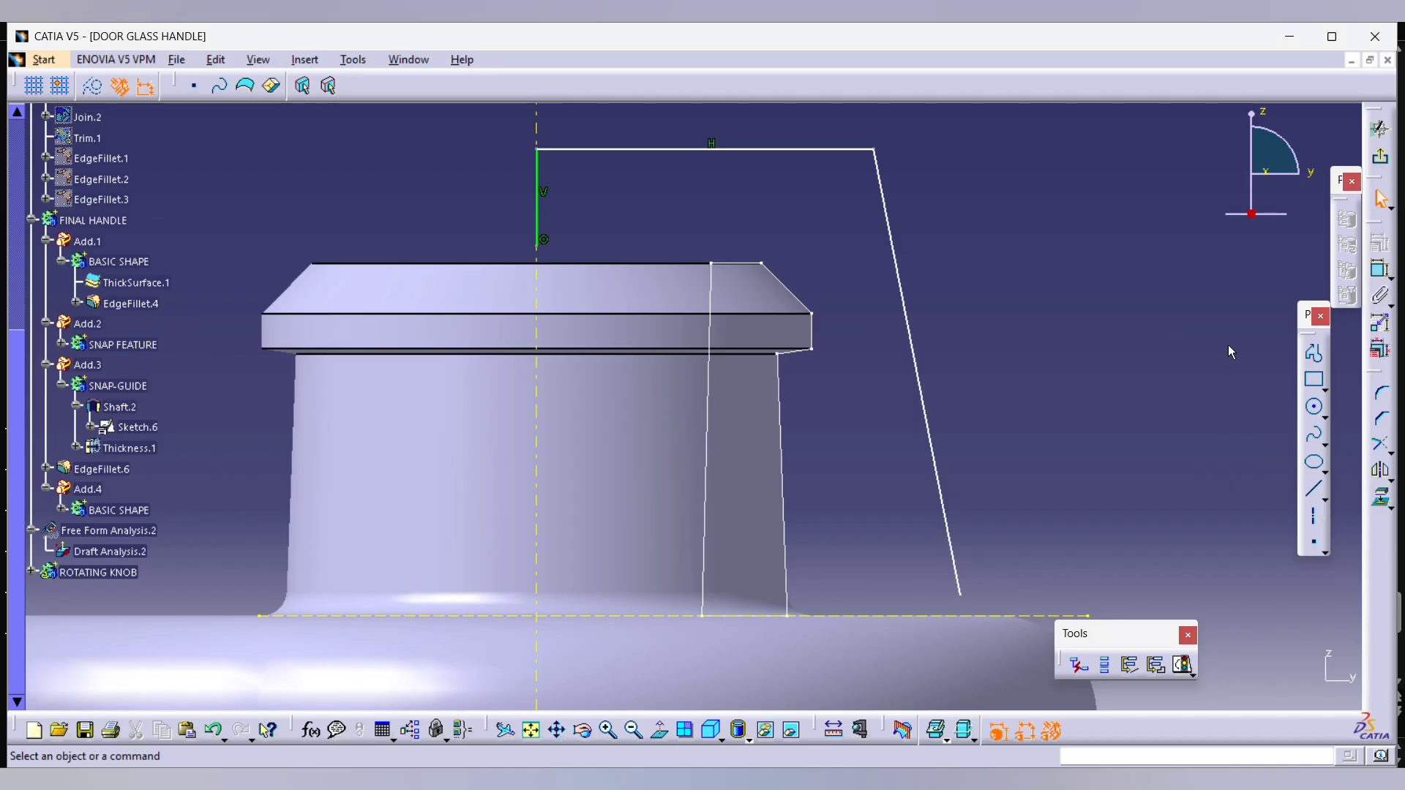
{"action": "left_click", "coordinate": [540, 183]}
{"action": "left_click", "coordinate": [474, 173]}
{"action": "double_click", "coordinate": [475, 173]}
{"action": "type", "text": "1."}
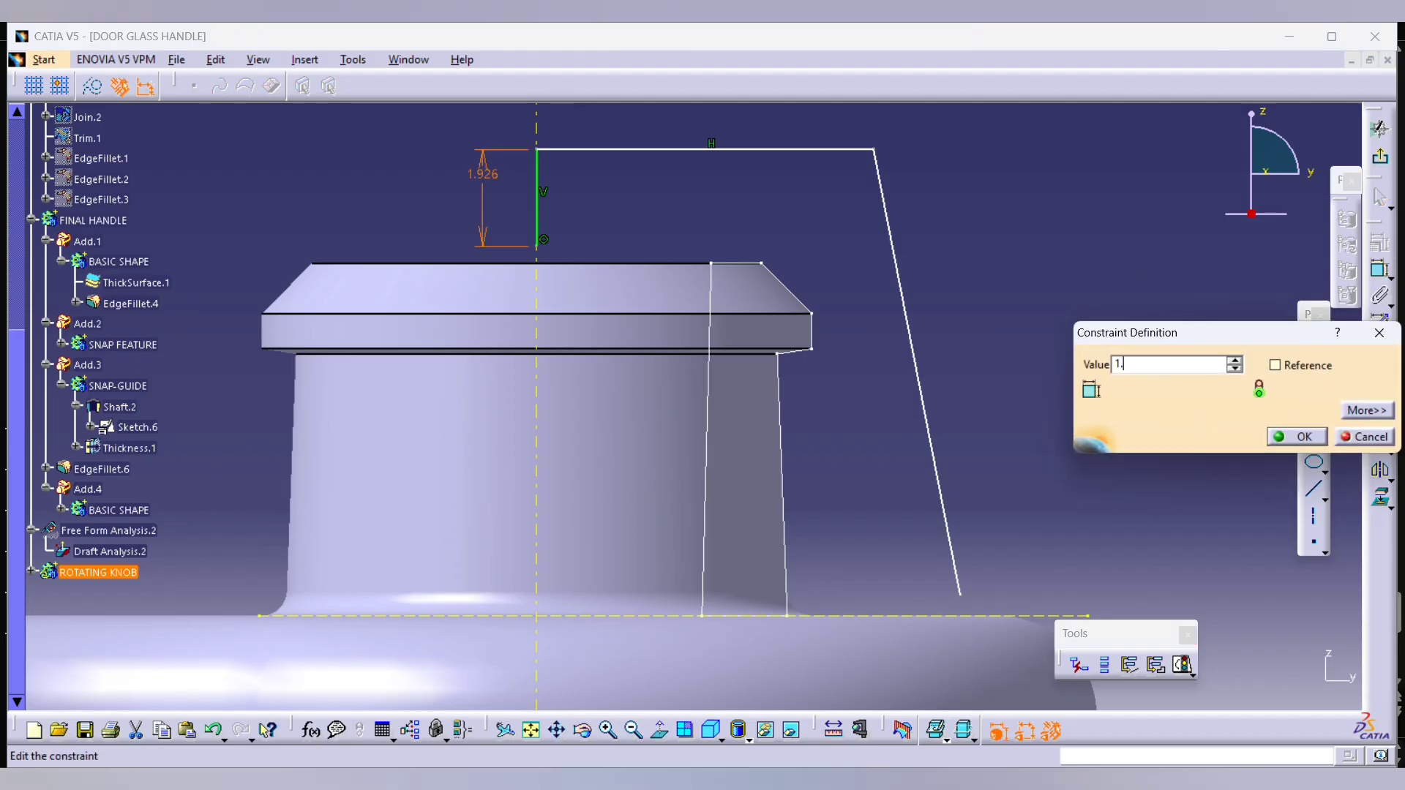
{"action": "type", "text": "5"}
{"action": "key", "text": "Return"}
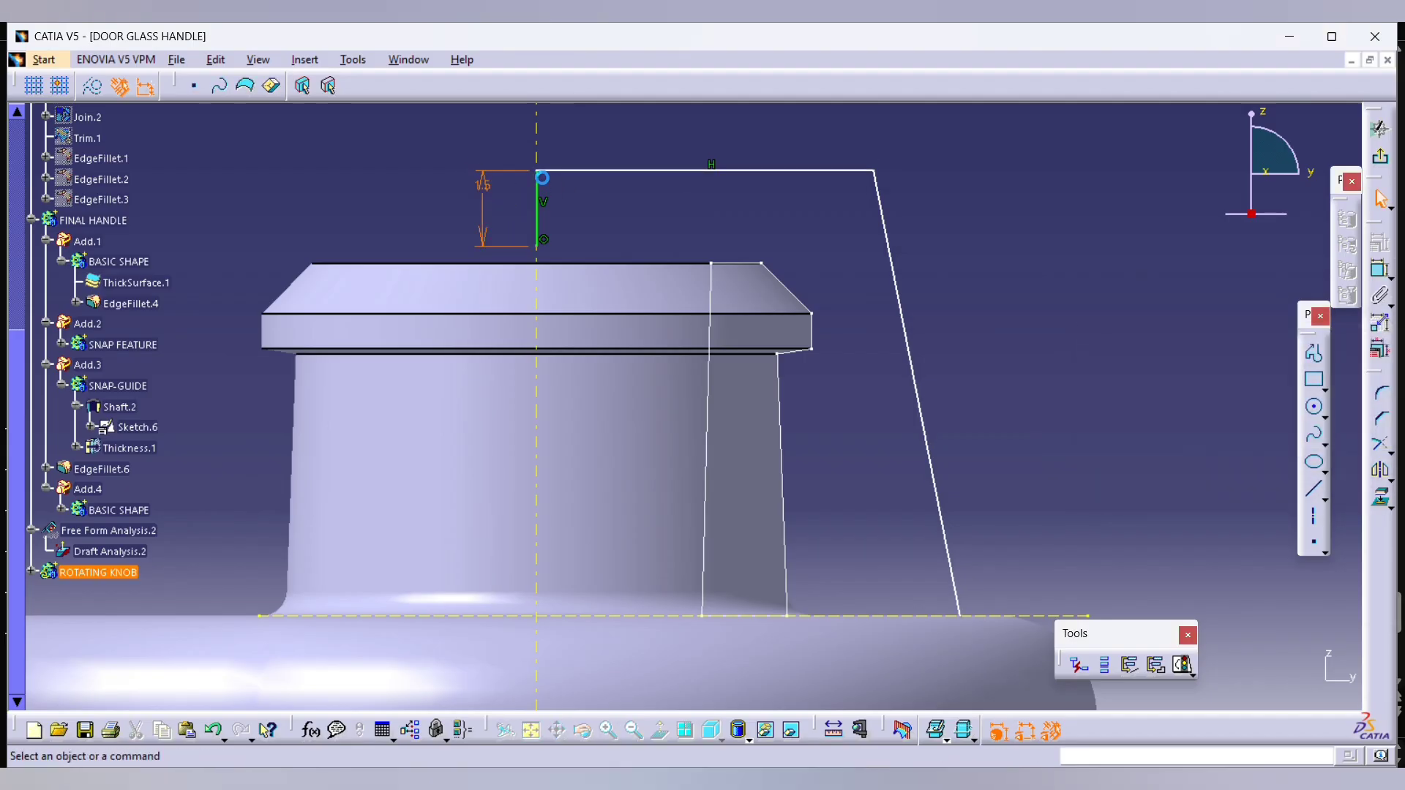
Step: Dimension the outer top corner from the vertical axis line and set the distance to 7 mm
{"action": "left_click", "coordinate": [538, 185]}
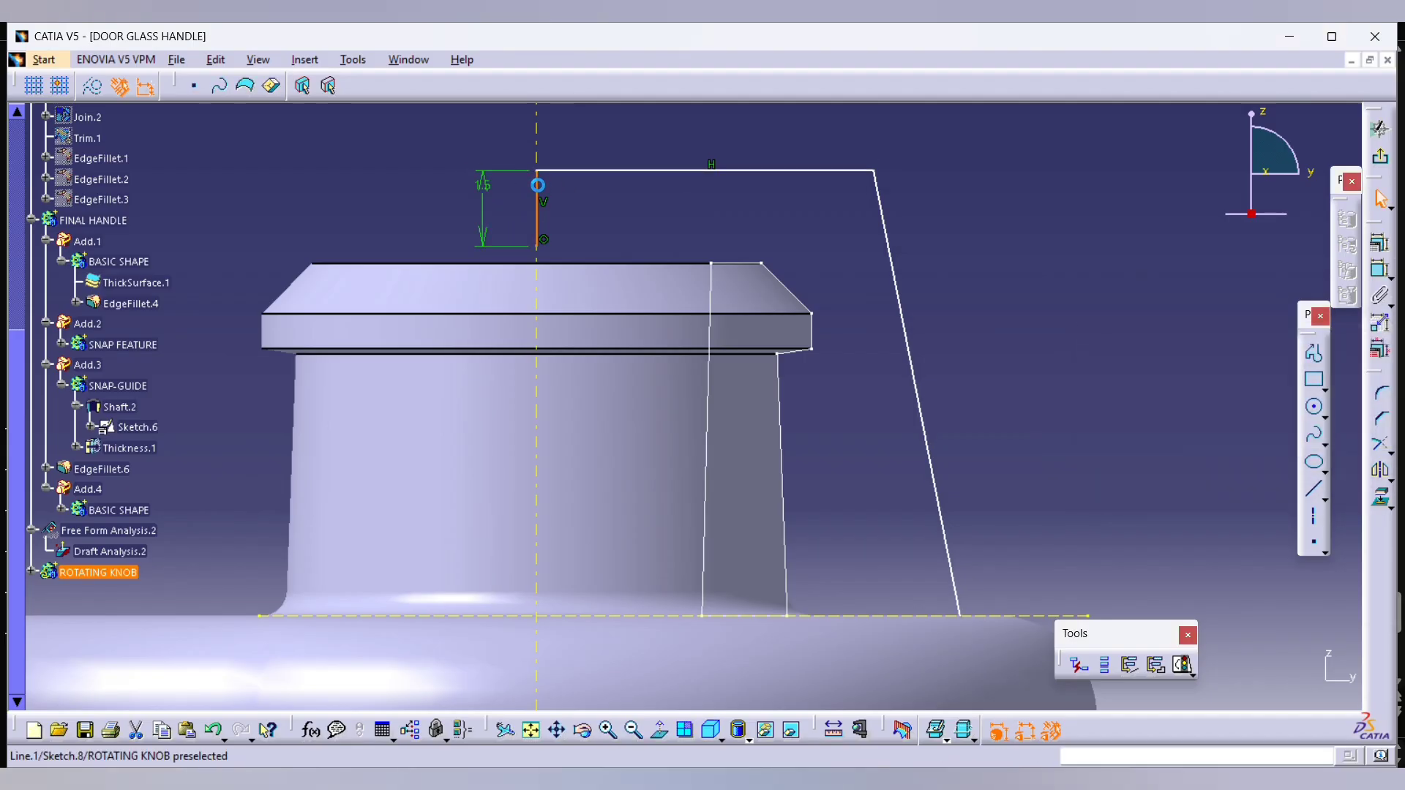
{"action": "left_click", "coordinate": [1381, 269]}
{"action": "left_click", "coordinate": [877, 170]}
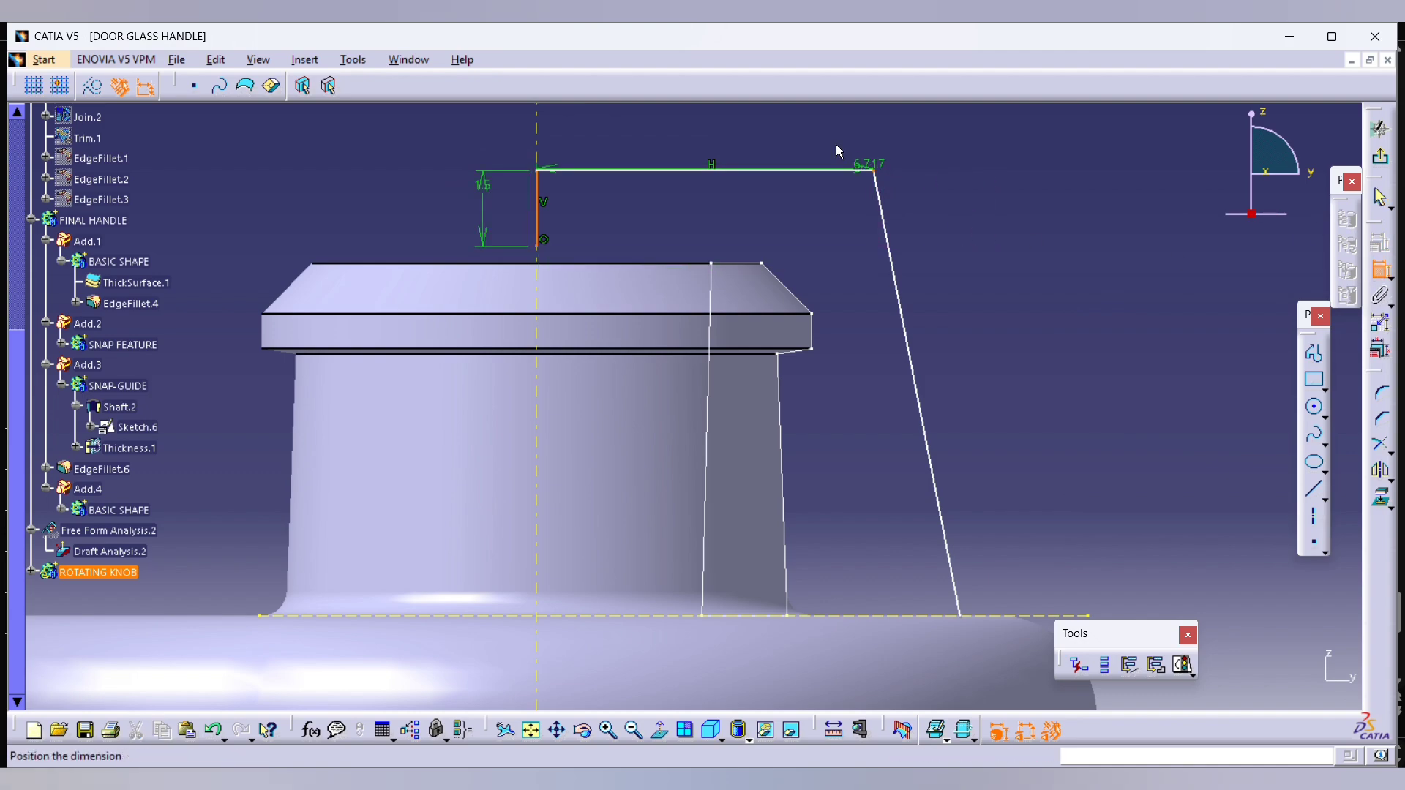
{"action": "left_click", "coordinate": [786, 133]}
{"action": "double_click", "coordinate": [783, 126]}
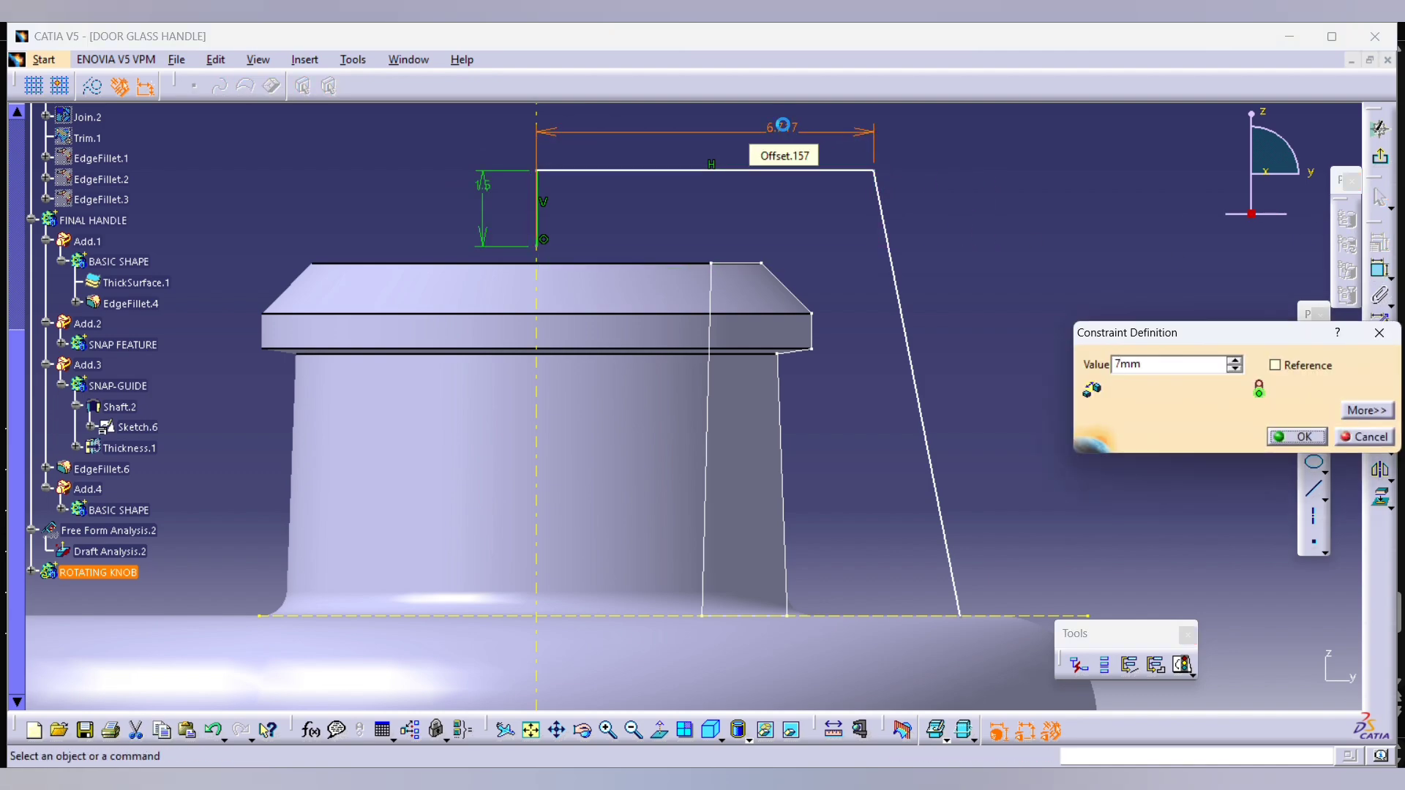
{"action": "left_click", "coordinate": [1292, 437]}
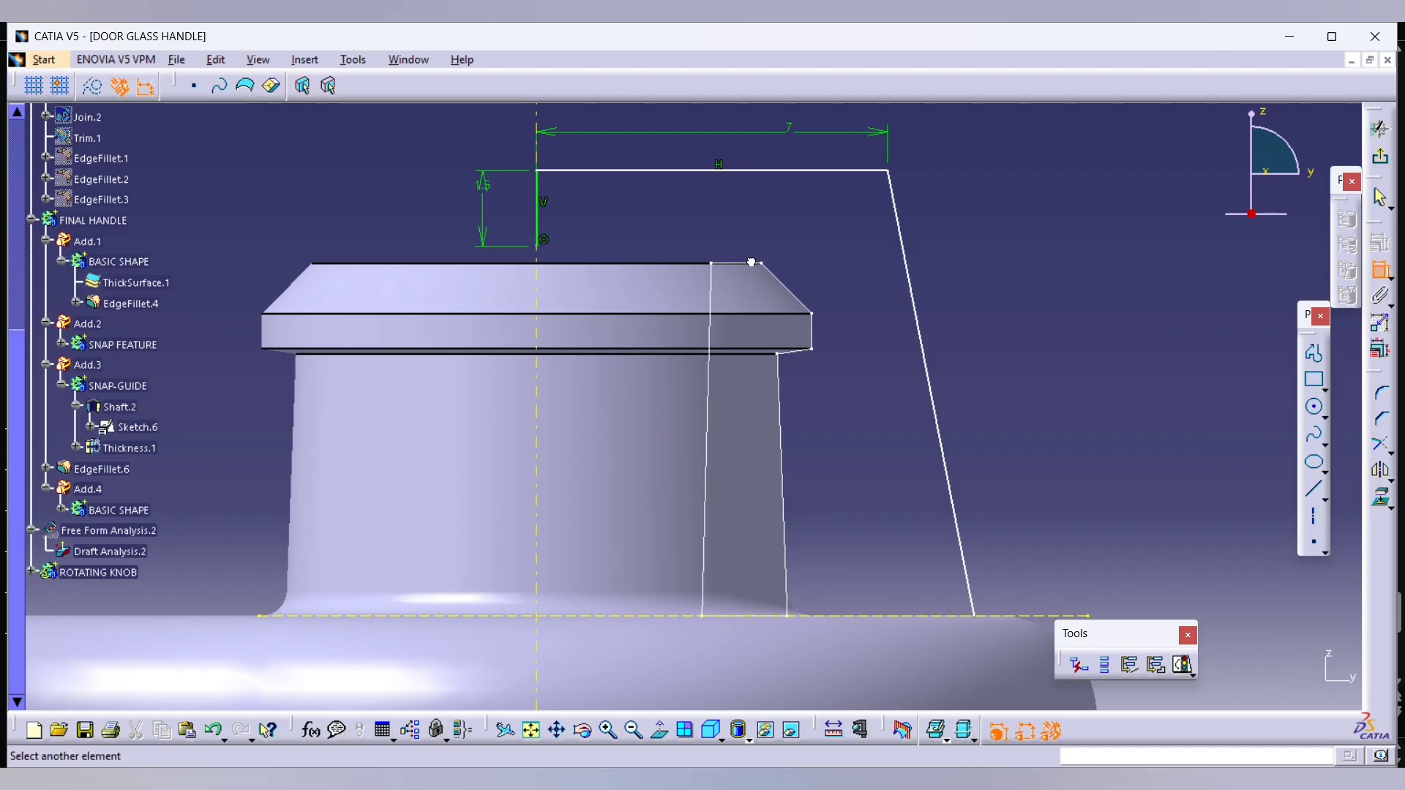
{"action": "left_click", "coordinate": [538, 246]}
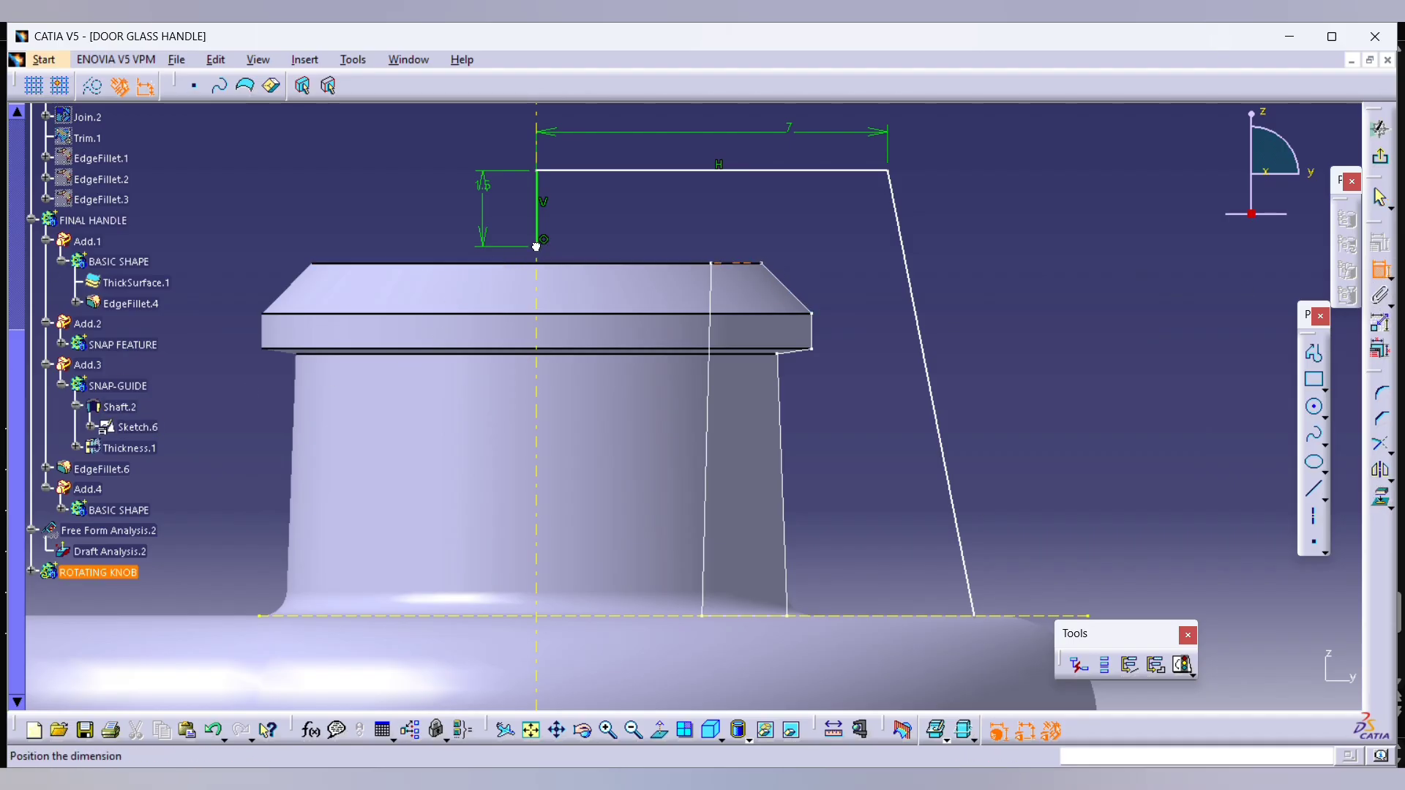
{"action": "left_click", "coordinate": [372, 242]}
{"action": "left_click", "coordinate": [375, 234]}
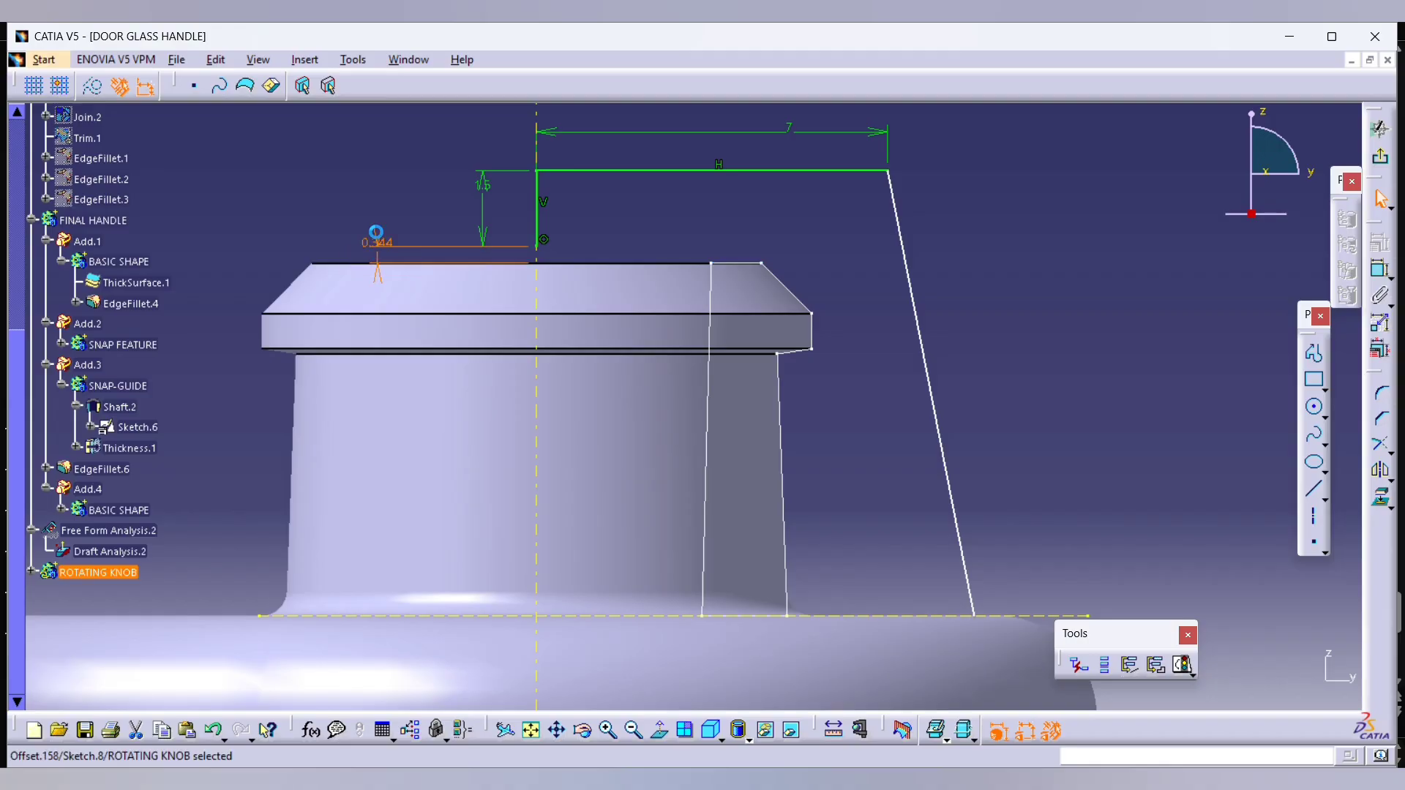
{"action": "key", "text": "Delete"}
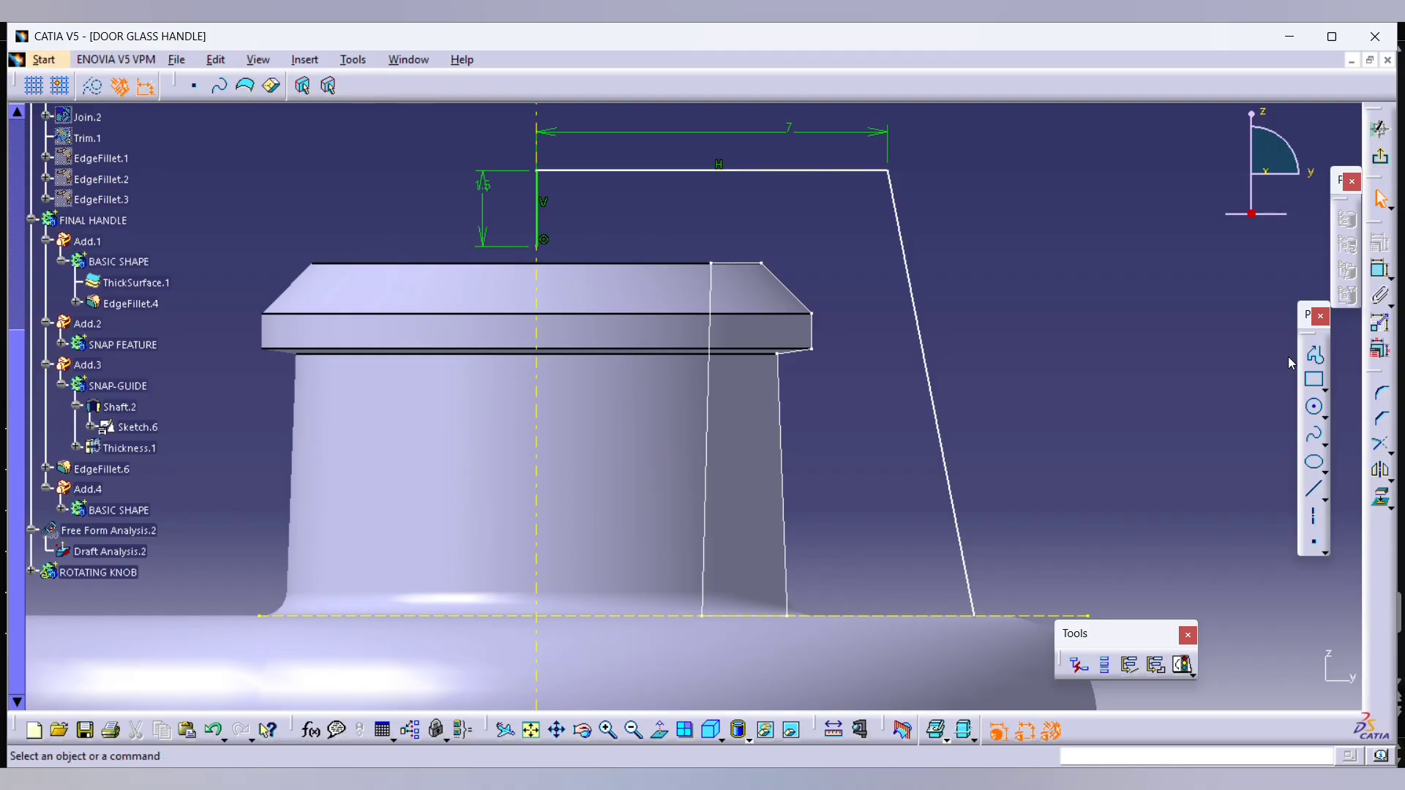
Step: Sketch the inner profile from the axis line's lower end: a horizontal line about 5.8 mm and a vertical line down past the guide's rim
{"action": "left_click", "coordinate": [1314, 353]}
{"action": "left_click", "coordinate": [544, 247]}
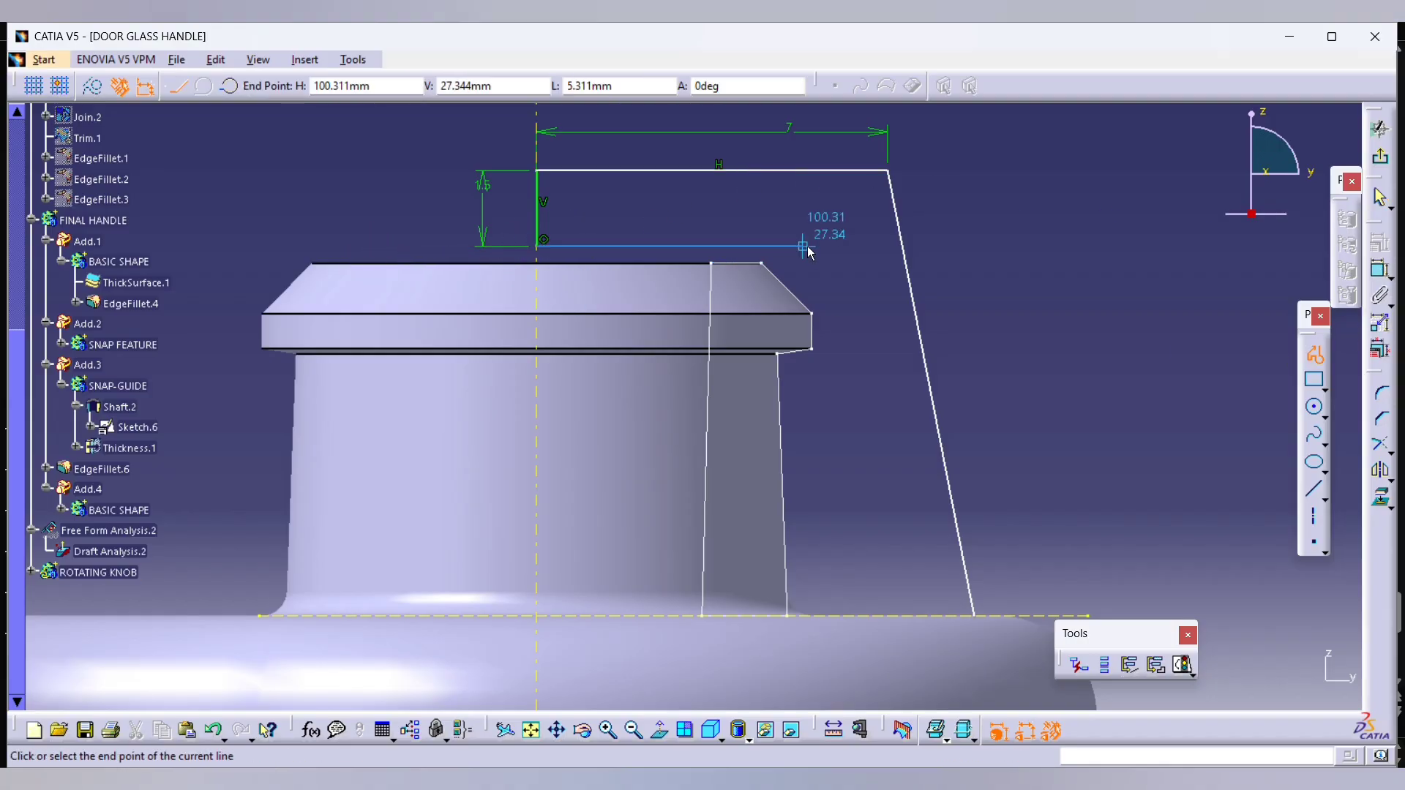
{"action": "key", "text": "alt+Tab"}
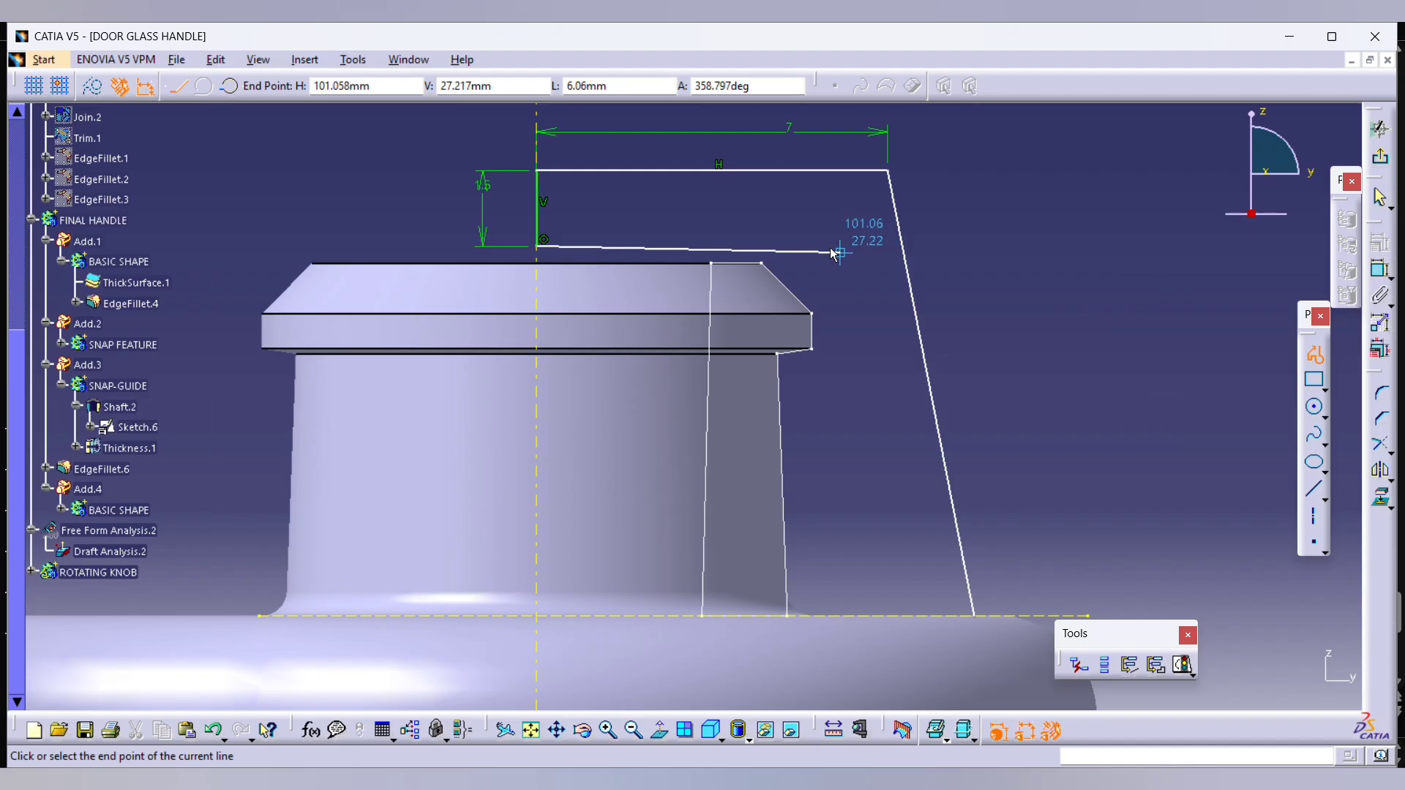
{"action": "left_click", "coordinate": [829, 248]}
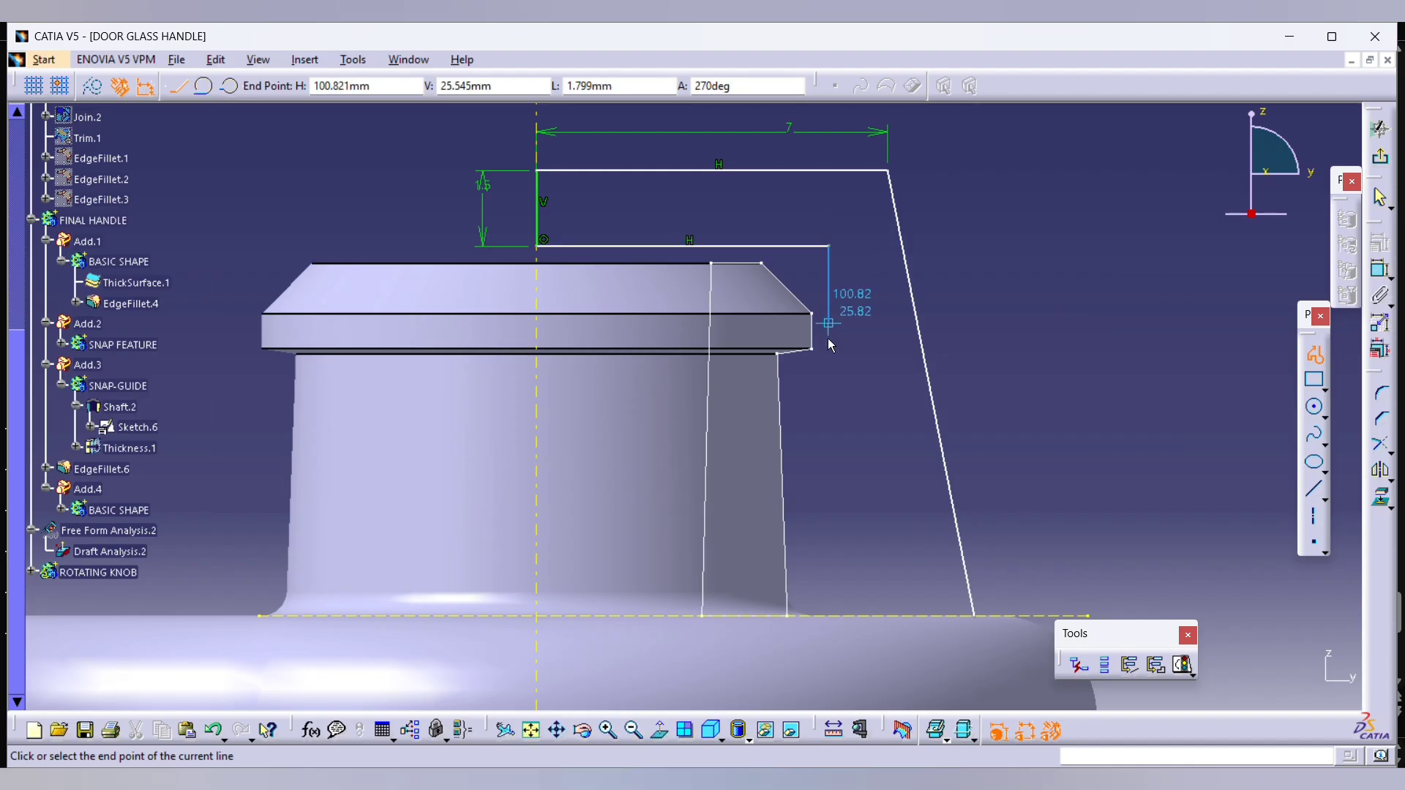
{"action": "key", "text": "alt+Tab"}
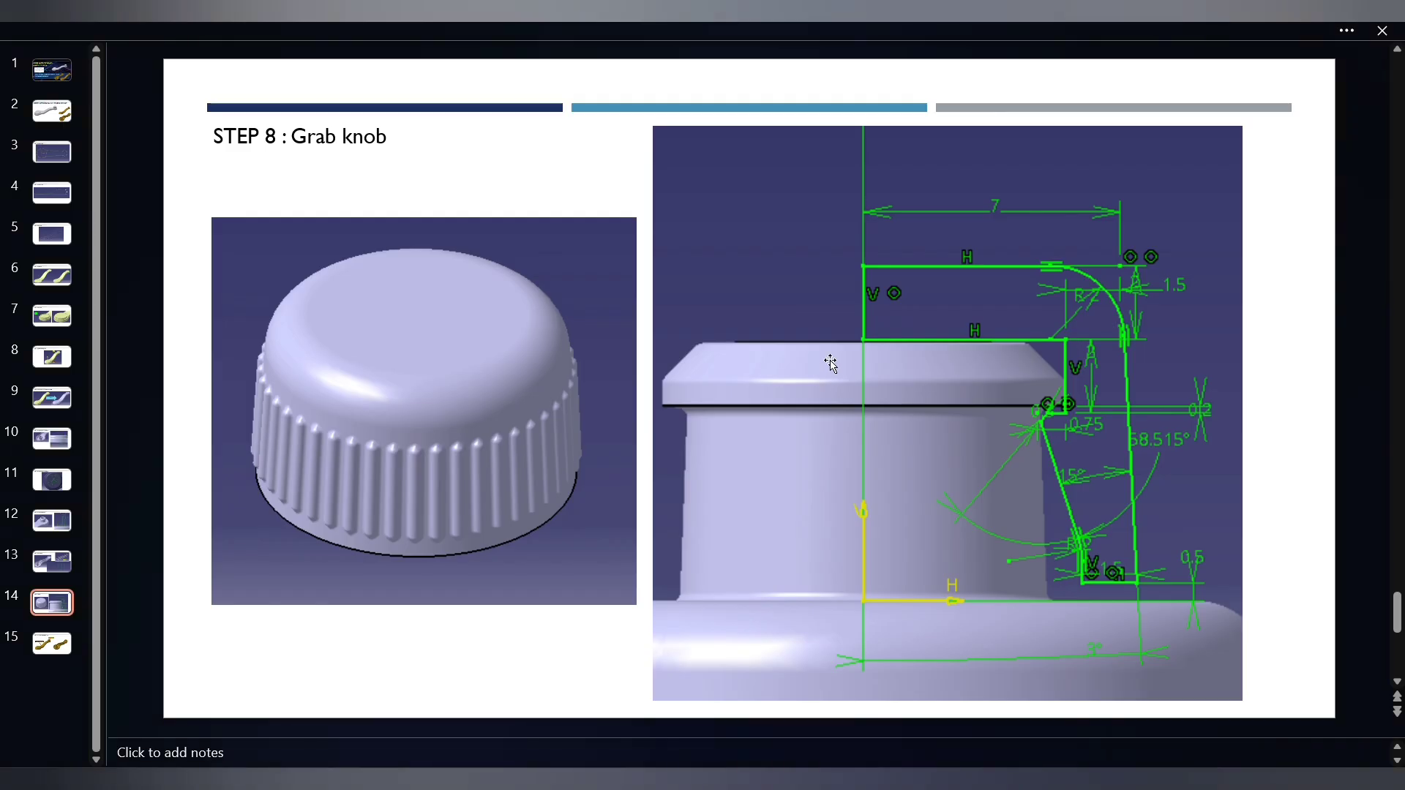
{"action": "key", "text": "alt+Tab"}
{"action": "left_click", "coordinate": [830, 360]}
Step: Continue the inner profile with a horizontal line about 0.7 mm long inward beneath the guide's rim, following the reference slide
{"action": "middle_click_drag", "start_coordinate": [785, 368], "coordinate": [781, 292]}
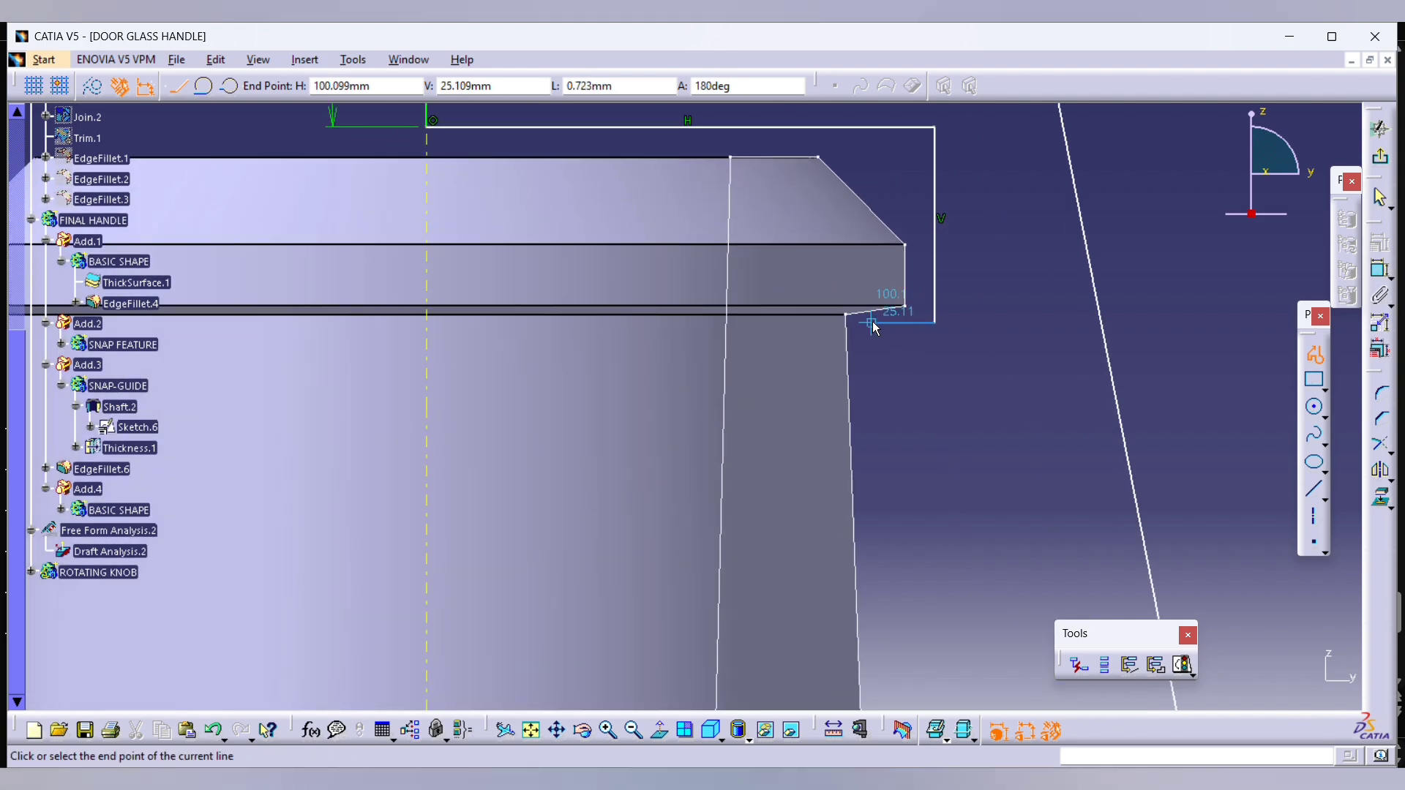
{"action": "key", "text": "alt+Tab"}
{"action": "key", "text": "alt+Tab"}
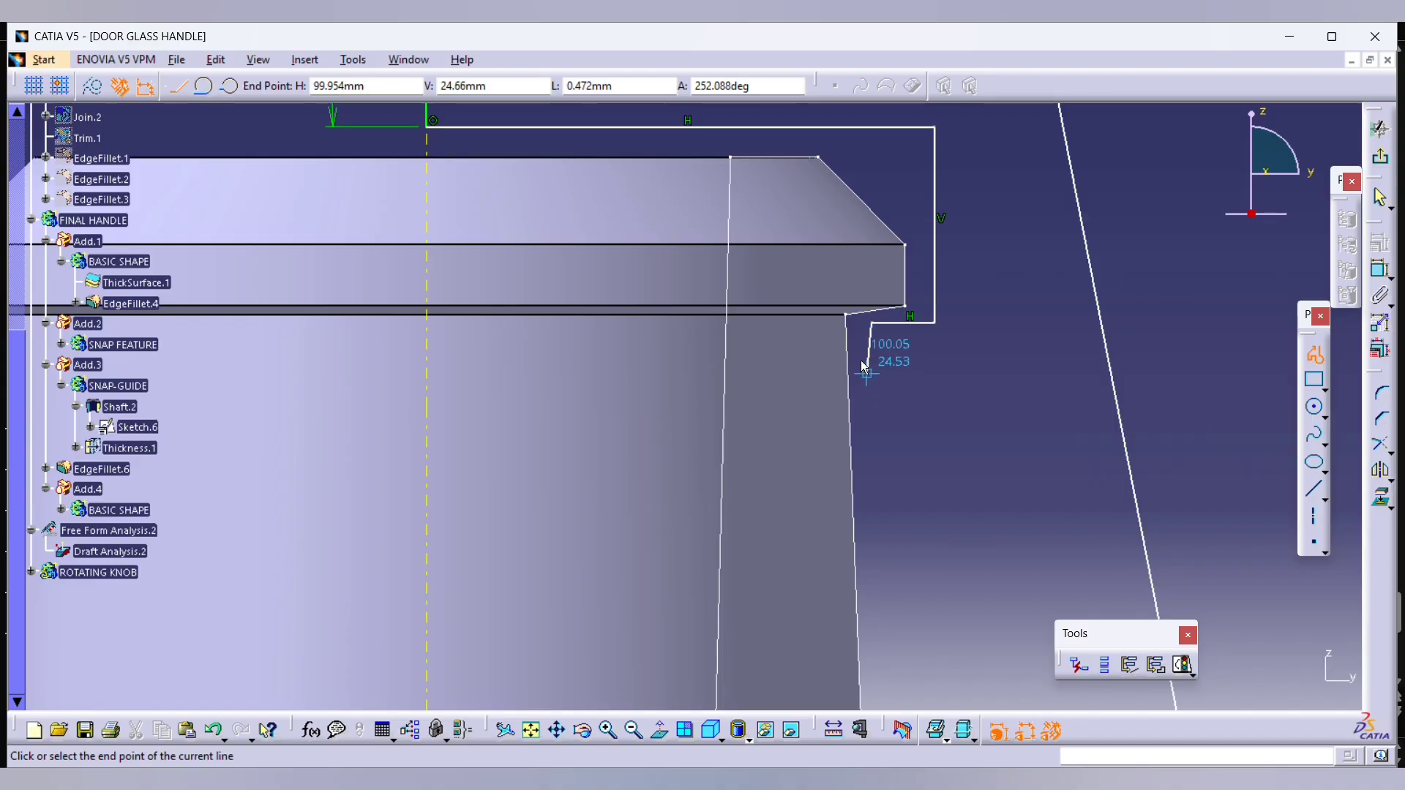
{"action": "key", "text": "alt+Tab"}
{"action": "key", "text": "alt+Tab"}
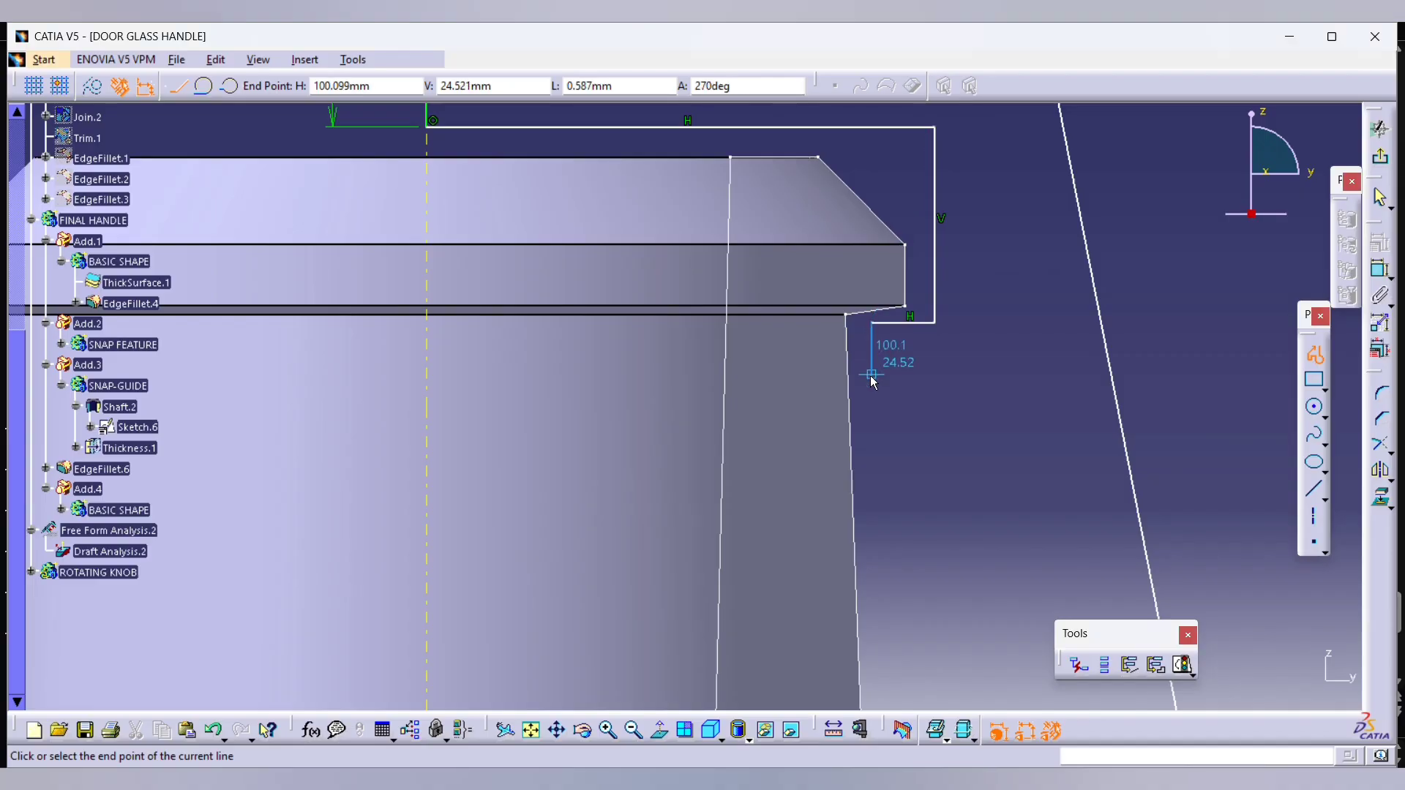
Step: Continue the inner profile with an outward slanted line, a short vertical line, and a horizontal base line ending on the outer slanted side
{"action": "key", "text": "alt+Tab"}
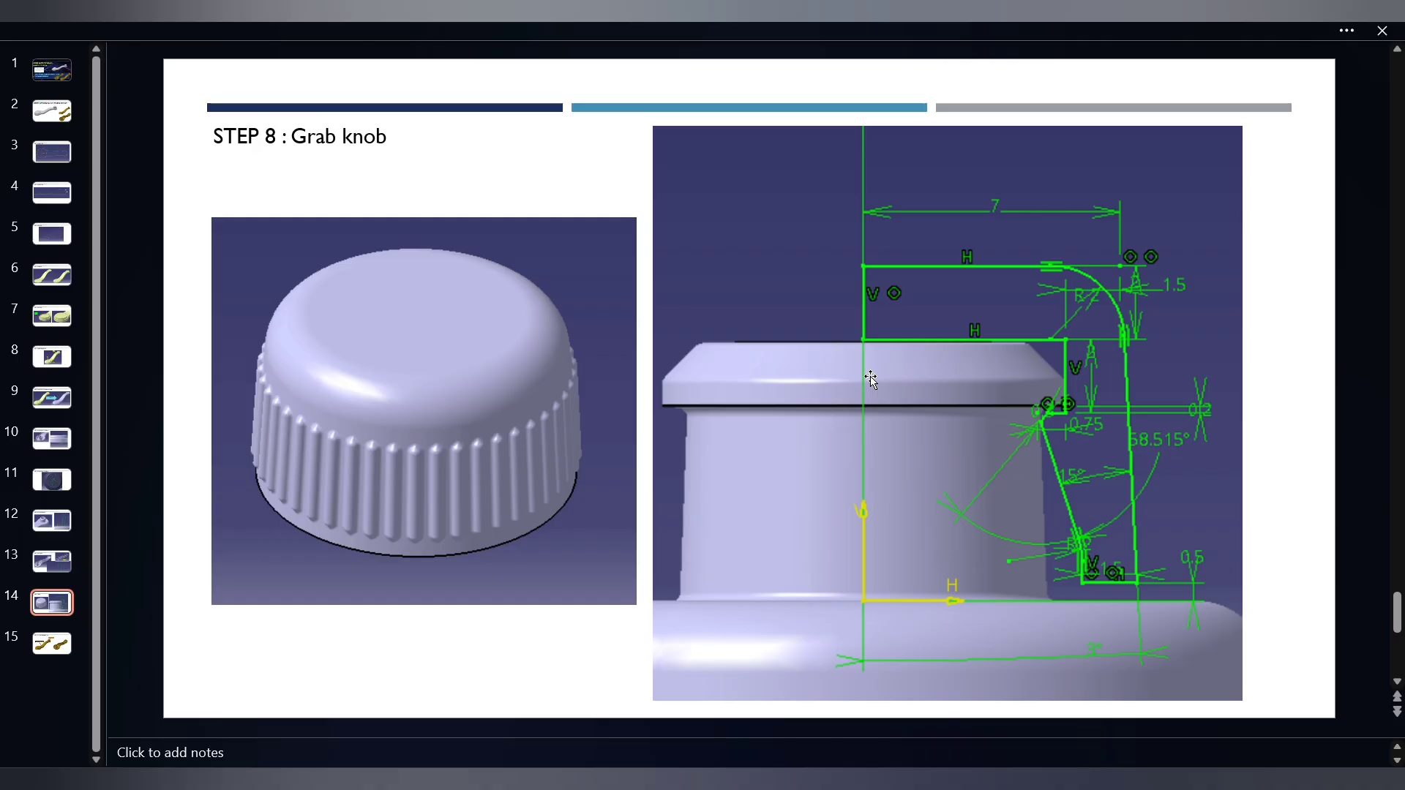
{"action": "key", "text": "alt+Tab"}
{"action": "mouse_move", "coordinate": [972, 551]}
{"action": "middle_mouse_down"}
{"action": "mouse_move", "coordinate": [891, 393]}
{"action": "mouse_move", "coordinate": [897, 469]}
{"action": "middle_mouse_up"}
{"action": "key", "text": "alt+Tab"}
{"action": "key", "text": "alt+Tab"}
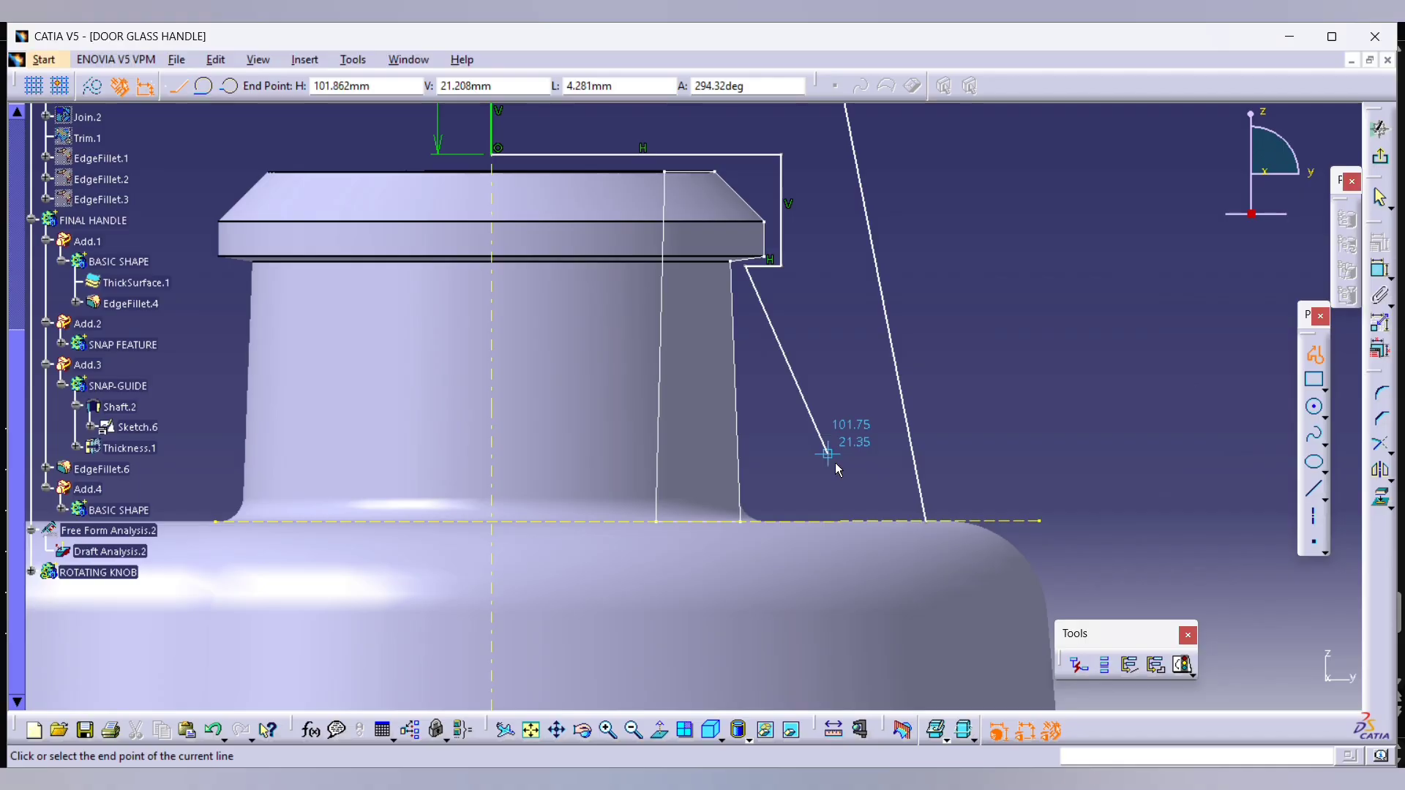
{"action": "left_click", "coordinate": [843, 466]}
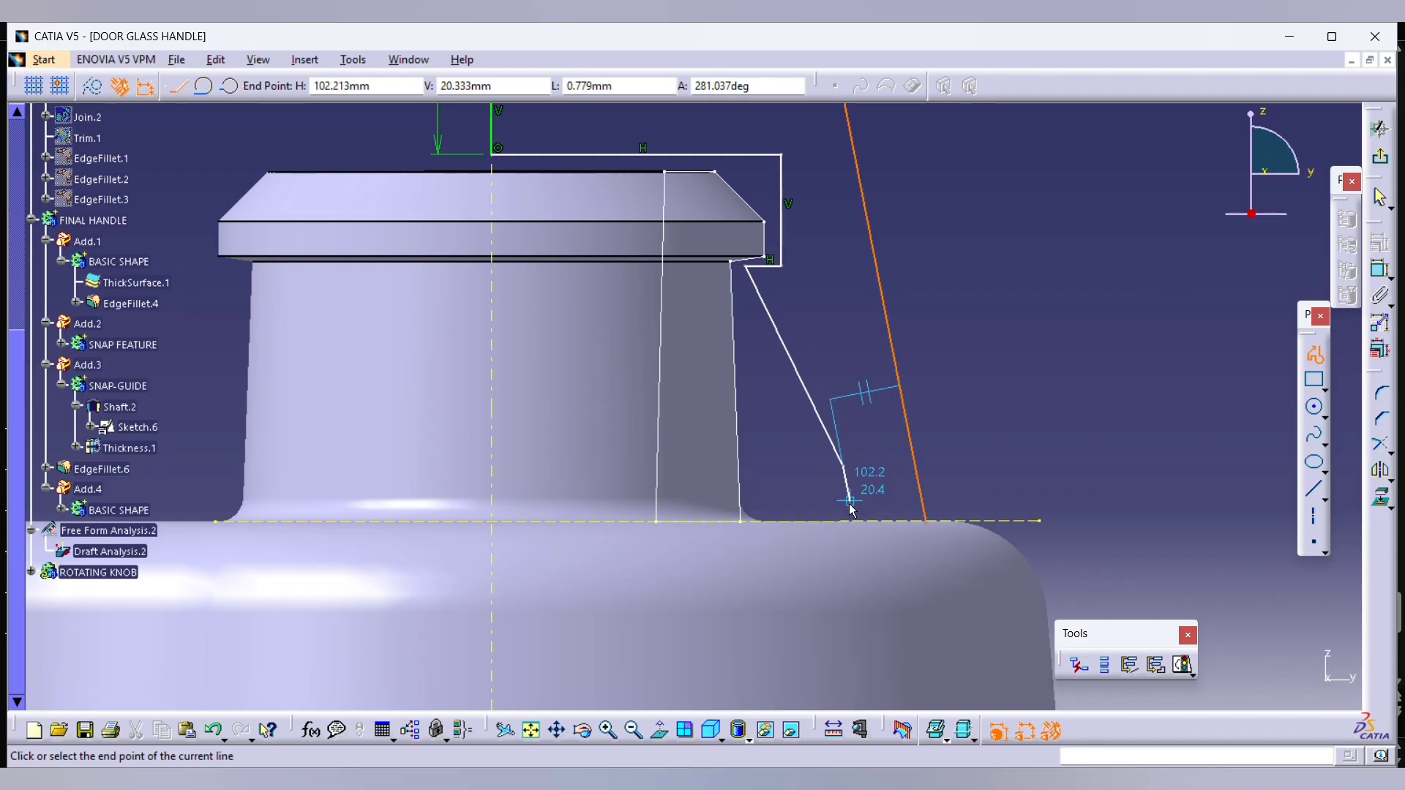
{"action": "left_click", "coordinate": [843, 503]}
{"action": "left_click", "coordinate": [924, 504]}
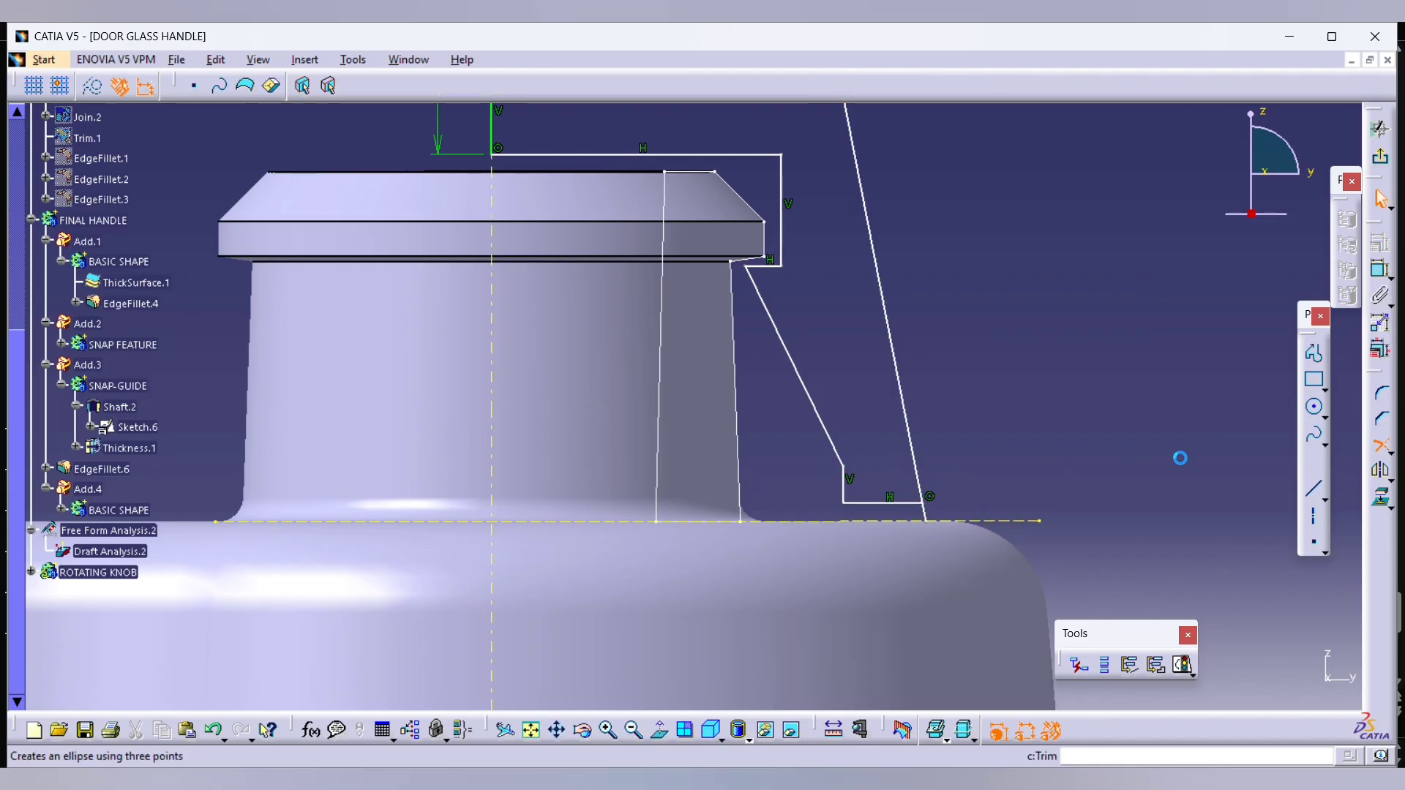
Step: Trim the horizontal base line and the slanted outer side at their shared corner, and compare with the "STEP 8 : Grab knob" slide
{"action": "left_click", "coordinate": [915, 503]}
{"action": "left_click", "coordinate": [921, 486]}
{"action": "key", "text": "alt+Tab"}
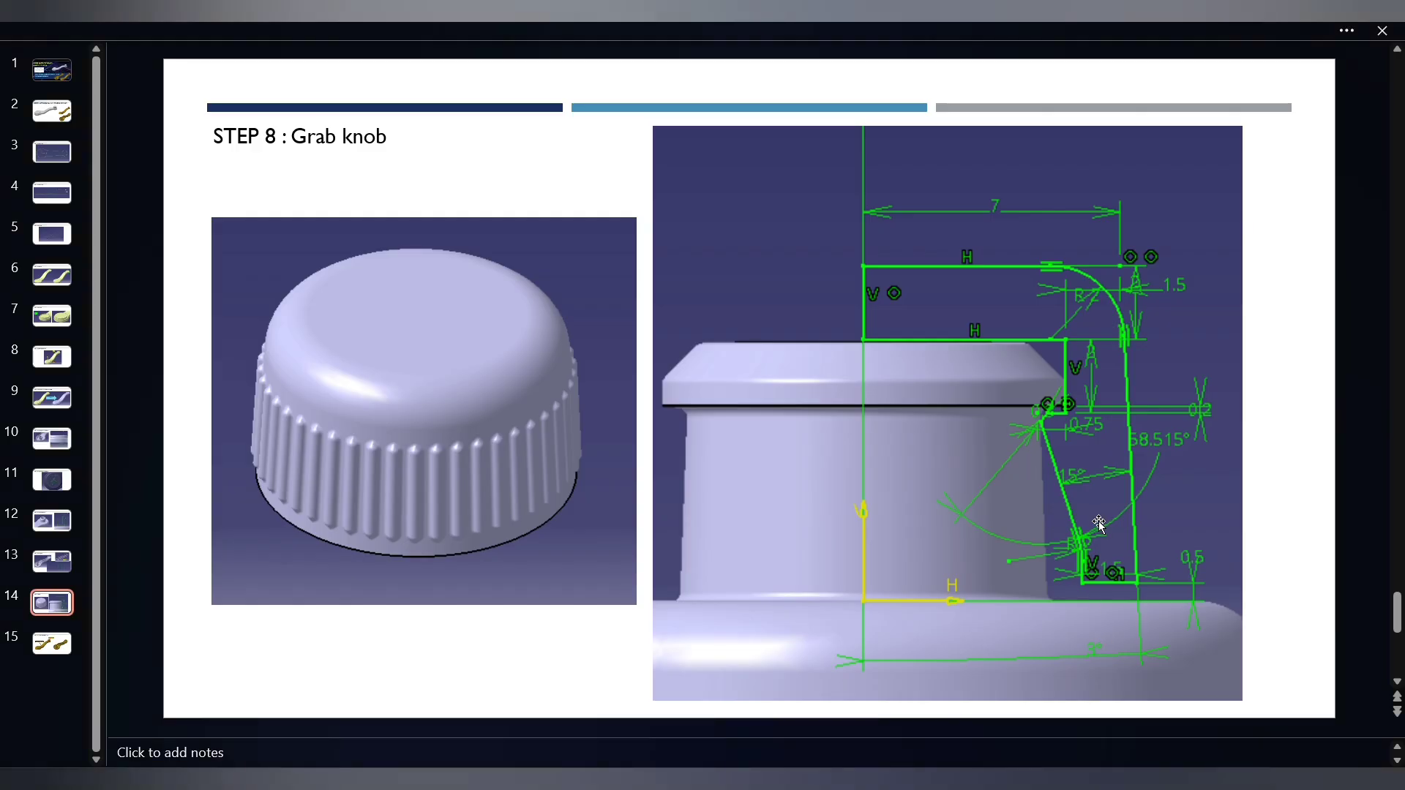
Step: Constrain the slanted outer side of the knob profile at 3° to the vertical axis
{"action": "key", "text": "alt+Tab"}
{"action": "left_click", "coordinate": [1380, 270]}
{"action": "left_click", "coordinate": [867, 215]}
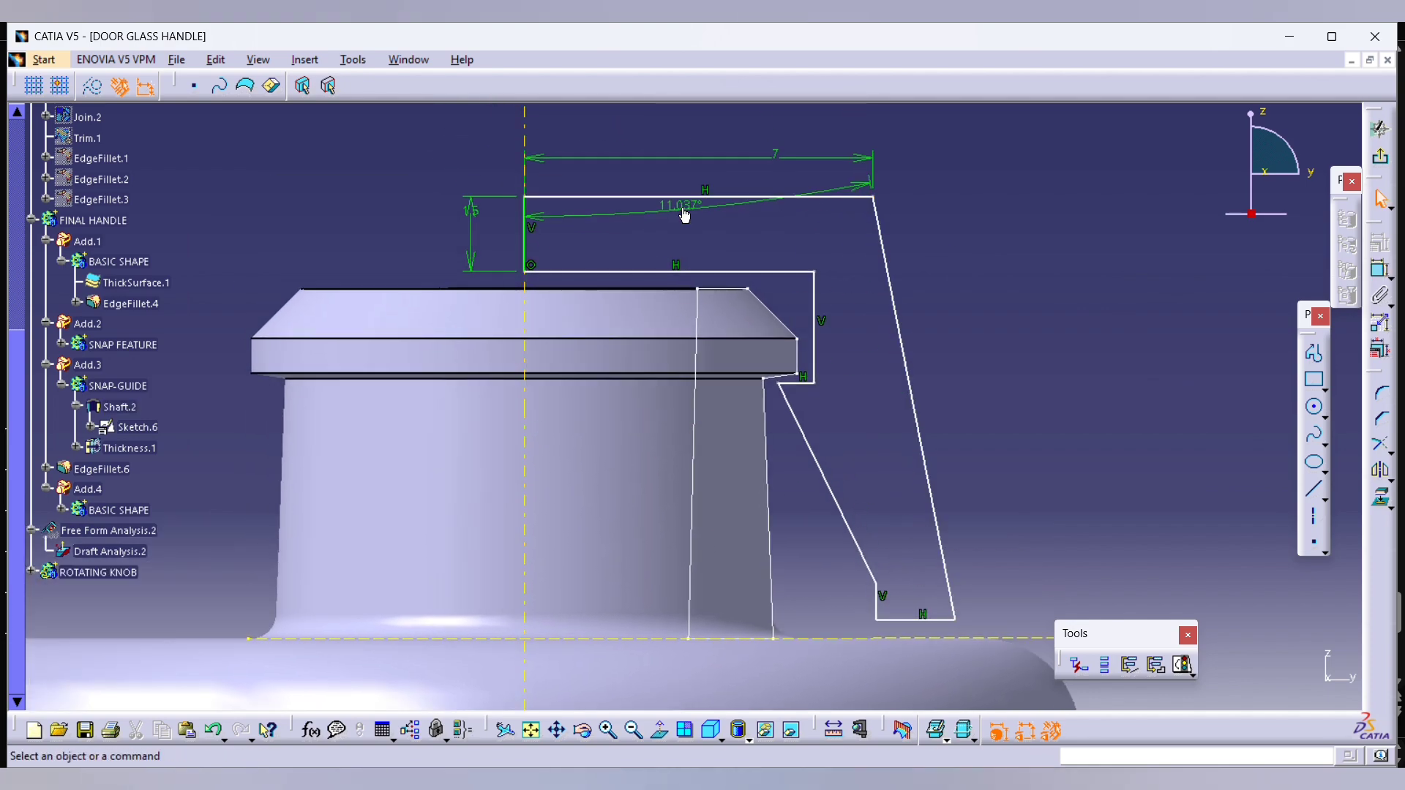
{"action": "type", "text": "3deg"}
{"action": "key", "text": "Return"}
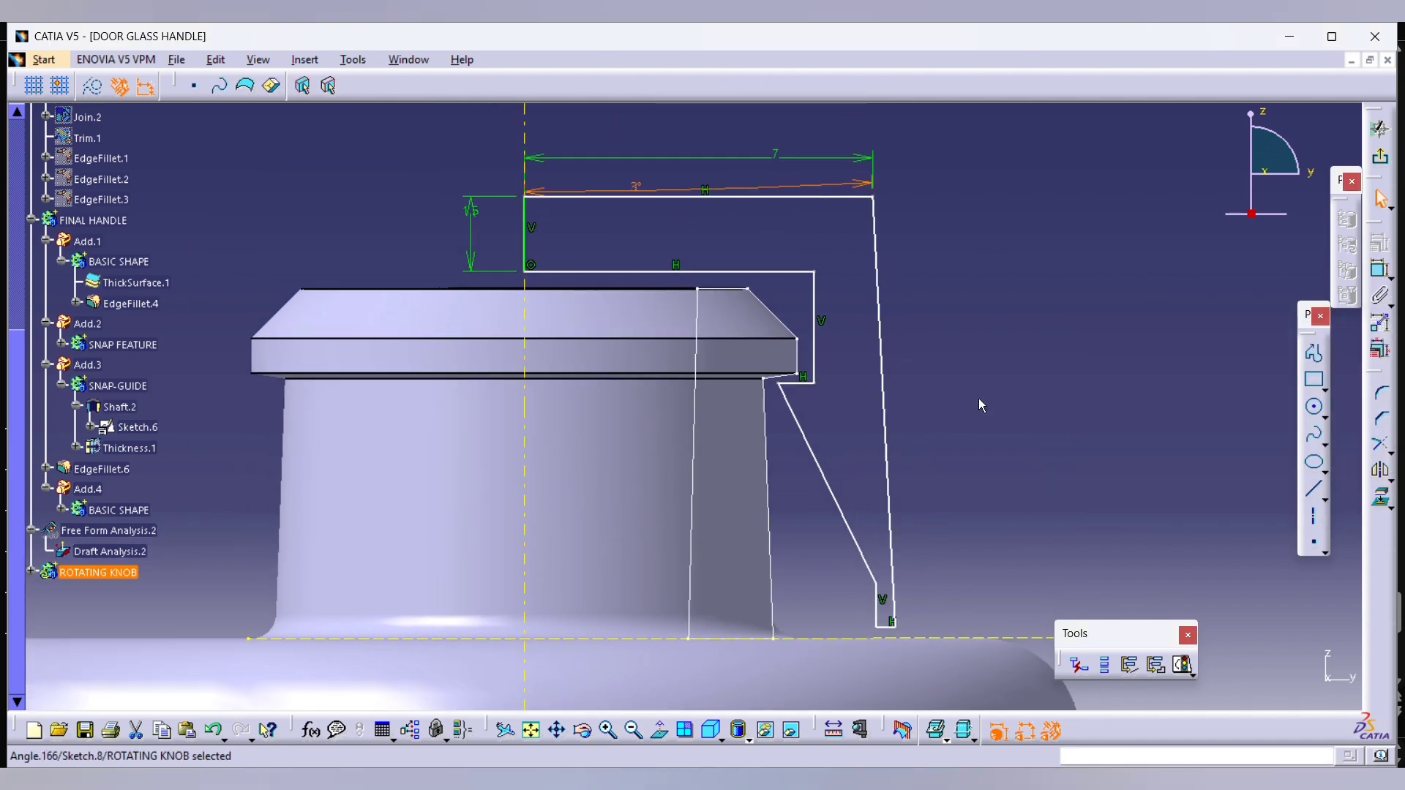
Step: Dimension the inner vertical line beside the guide's rim to 2 mm, following the "STEP 8 : Grab knob" slide
{"action": "key", "text": "alt+Tab"}
{"action": "right_click", "coordinate": [831, 323]}
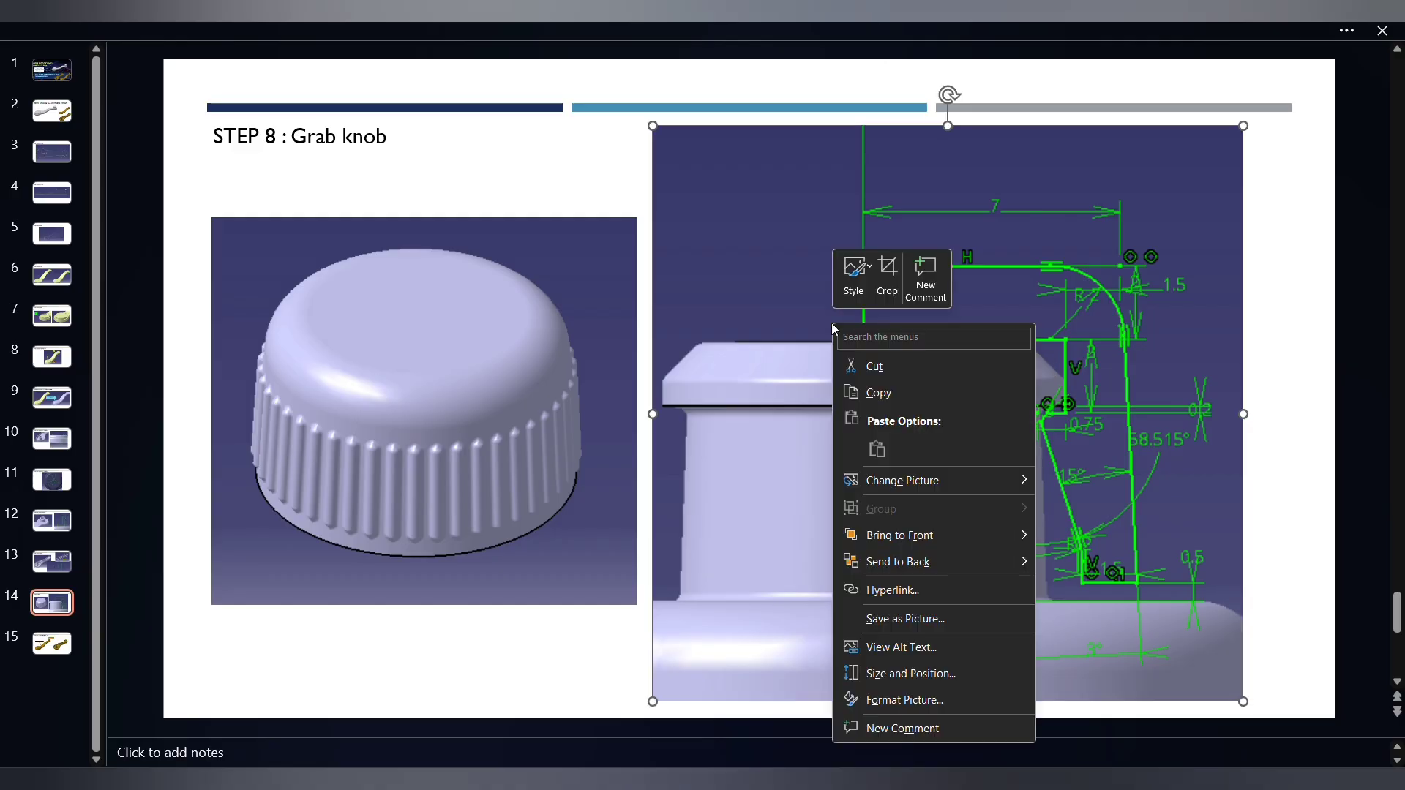
{"action": "left_click", "coordinate": [793, 226]}
{"action": "key", "text": "alt+Tab"}
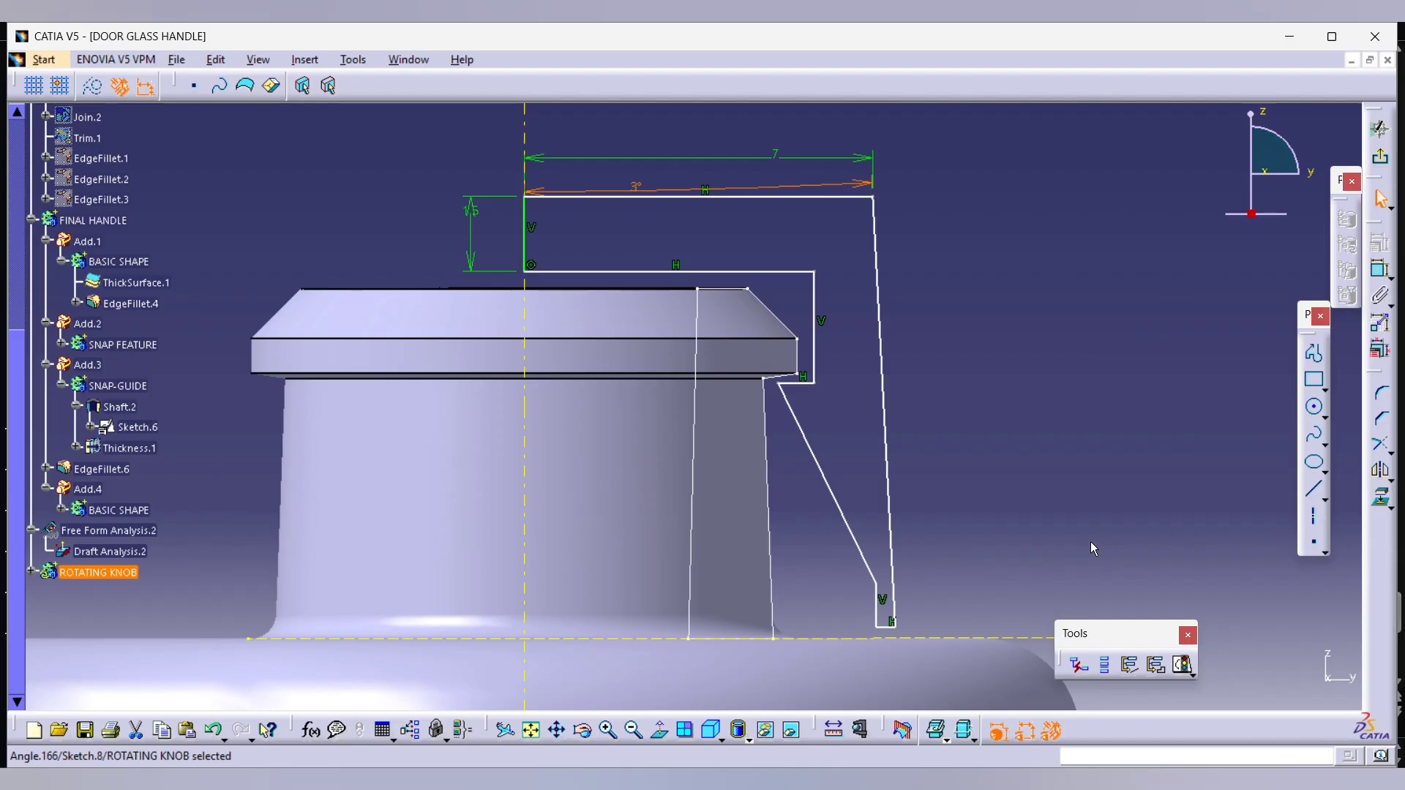
{"action": "key", "text": "alt+Tab"}
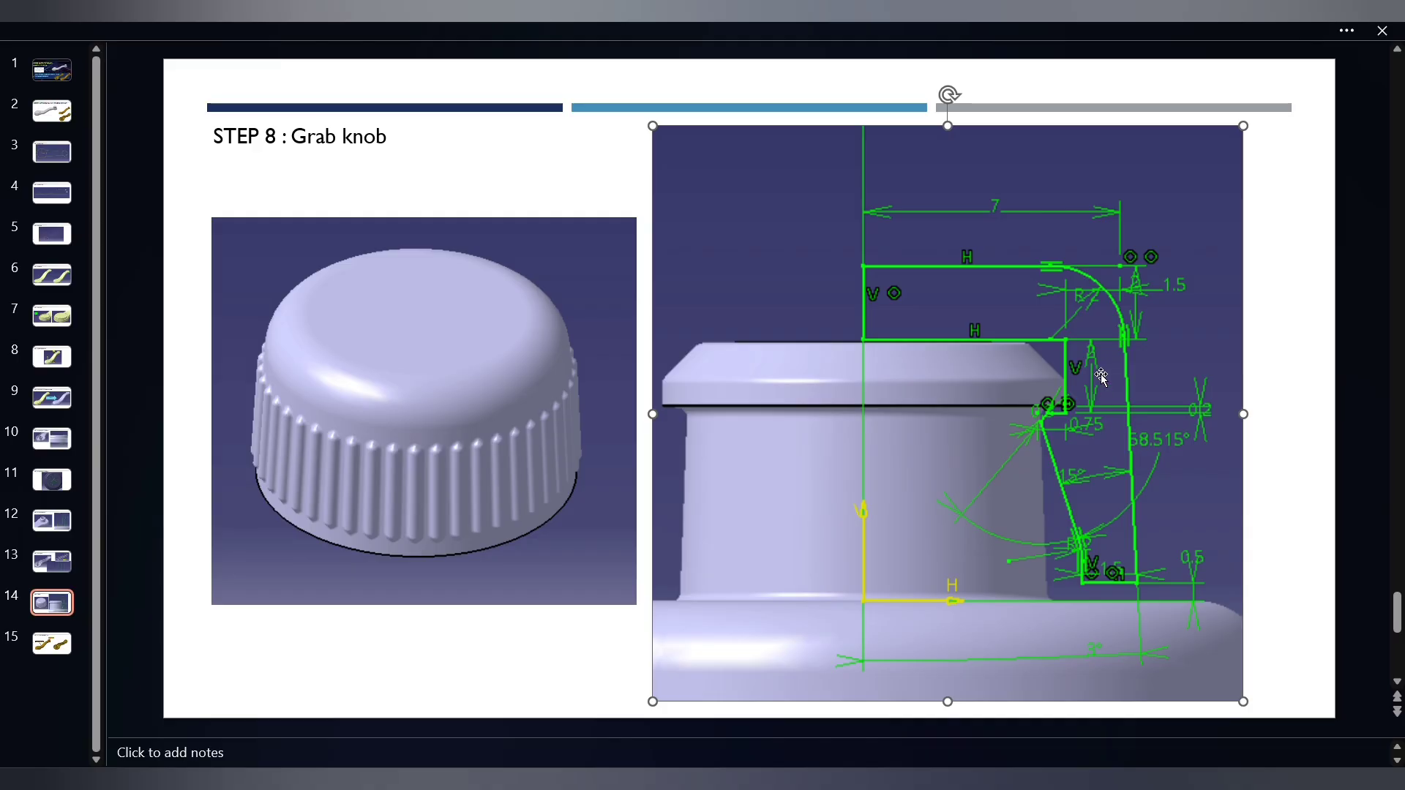
{"action": "key", "text": "alt+Tab"}
{"action": "left_click", "coordinate": [812, 308]}
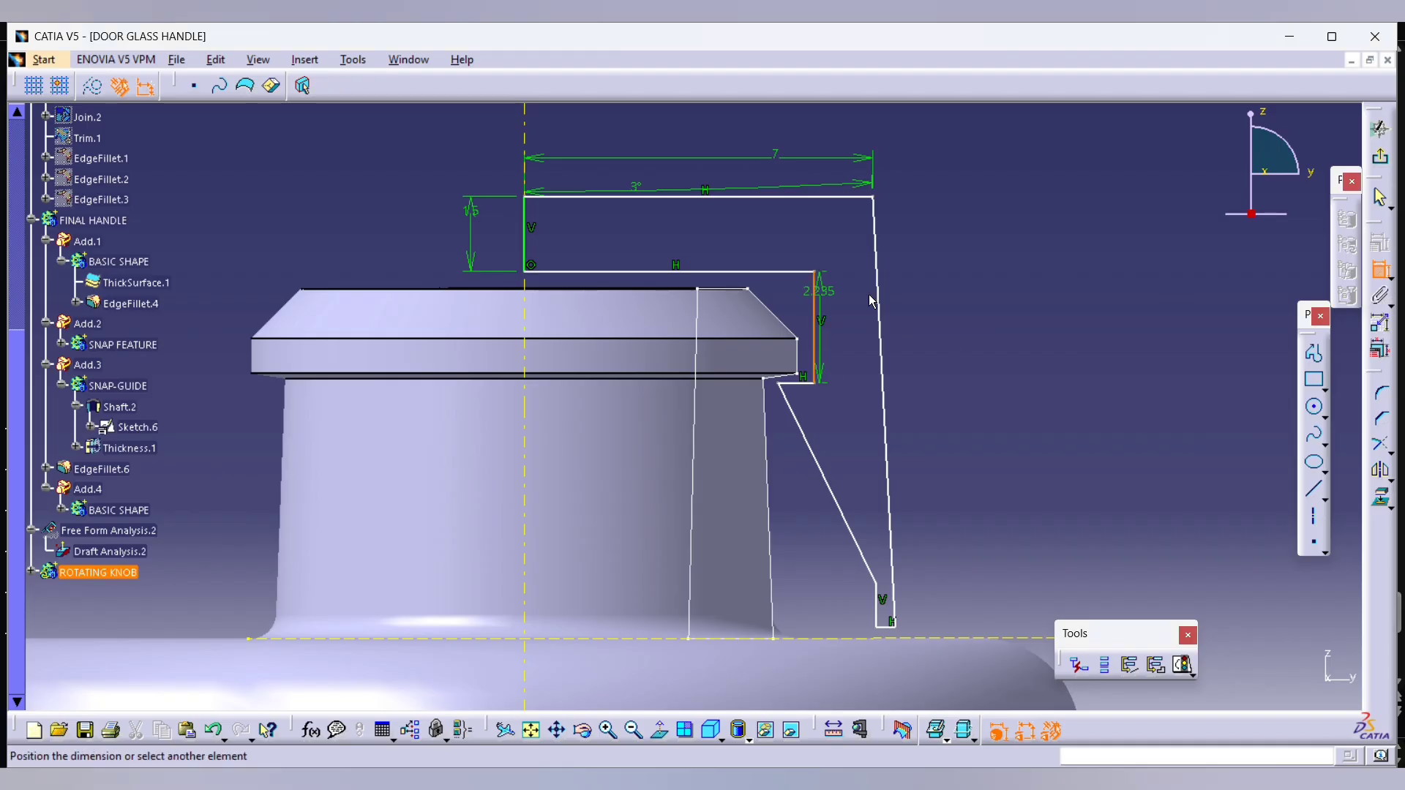
{"action": "left_click", "coordinate": [958, 286]}
{"action": "double_click", "coordinate": [960, 280]}
{"action": "type", "text": "2mm"}
{"action": "key", "text": "Return"}
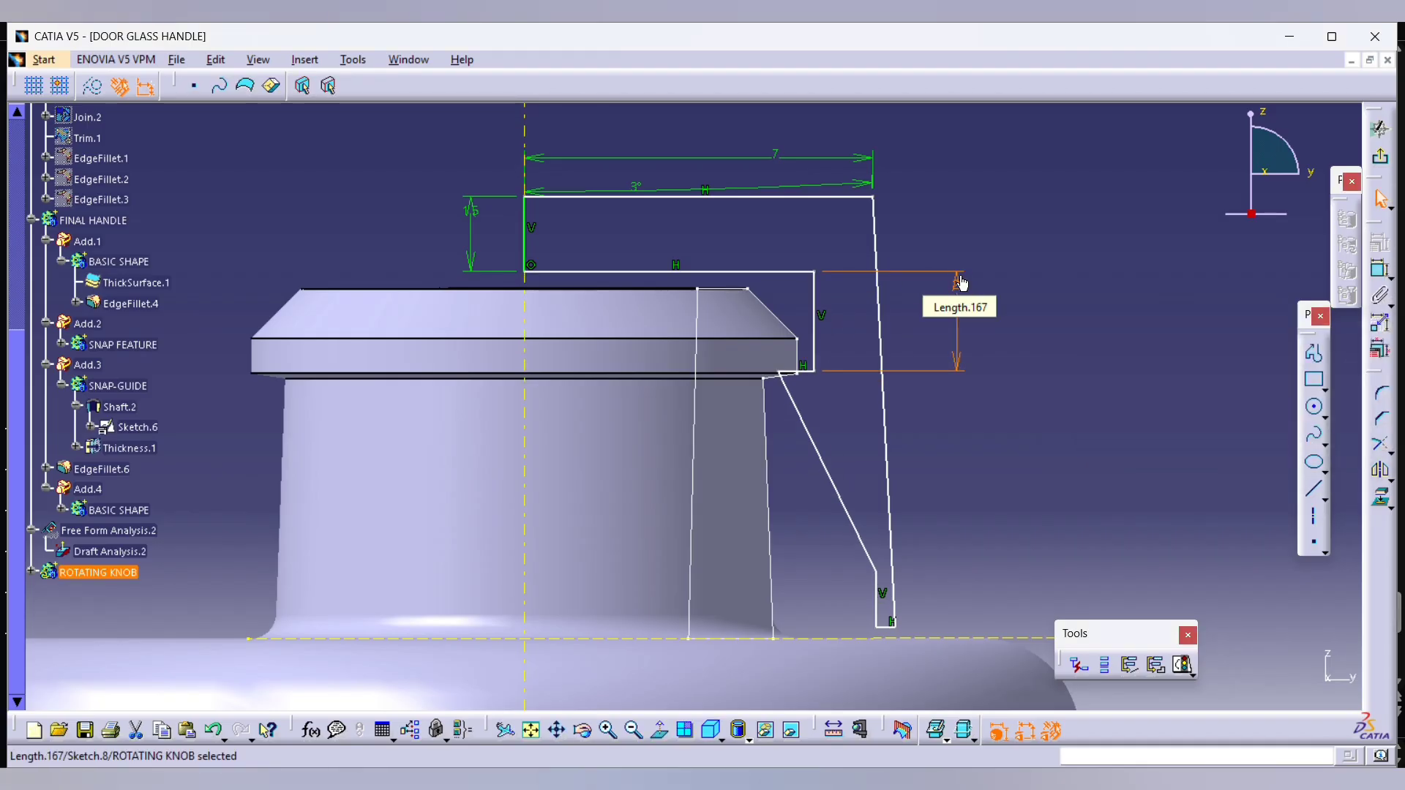
Step: Constrain the profile's base line 0.5 mm above the horizontal reference line at the foot of the snap guide
{"action": "key", "text": "alt+Tab"}
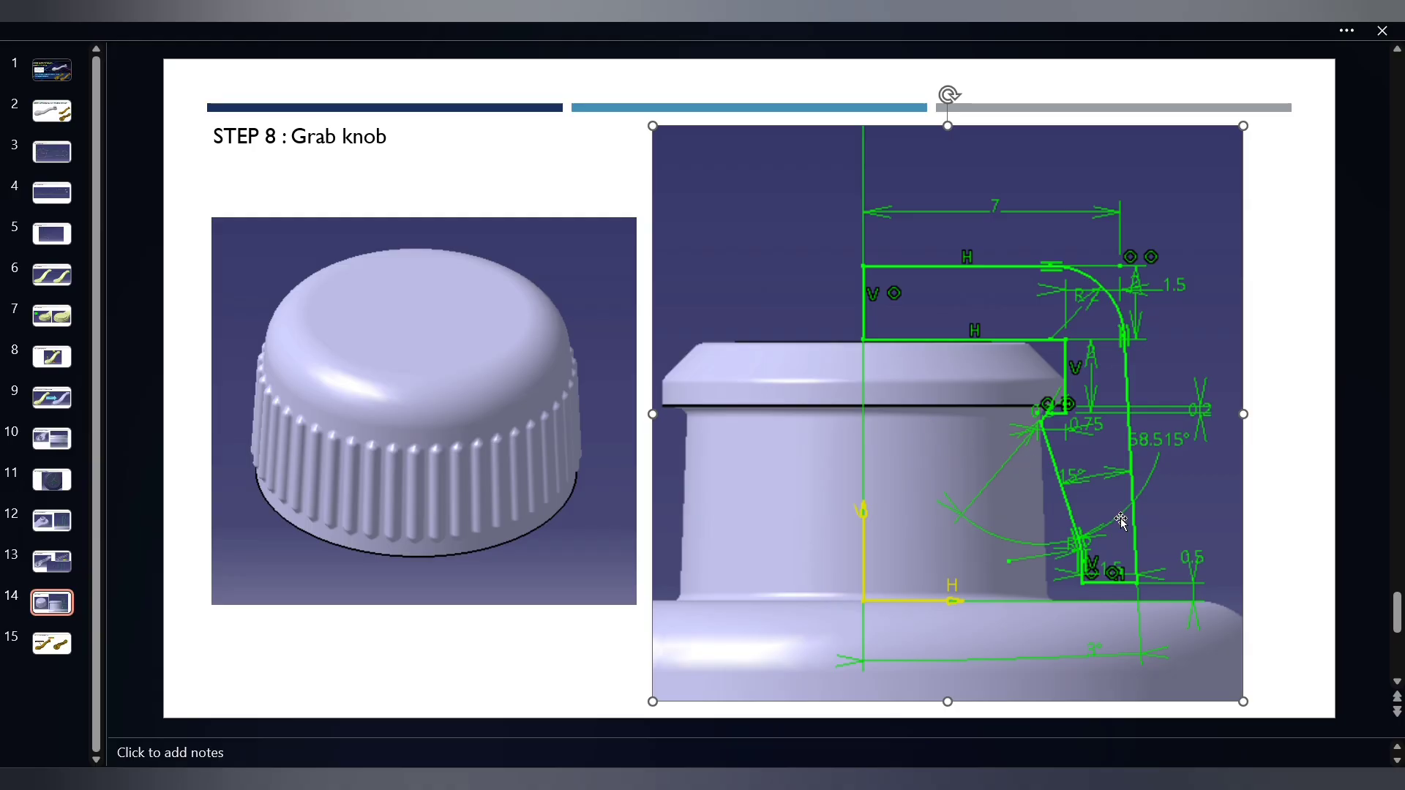
{"action": "key", "text": "alt+Tab"}
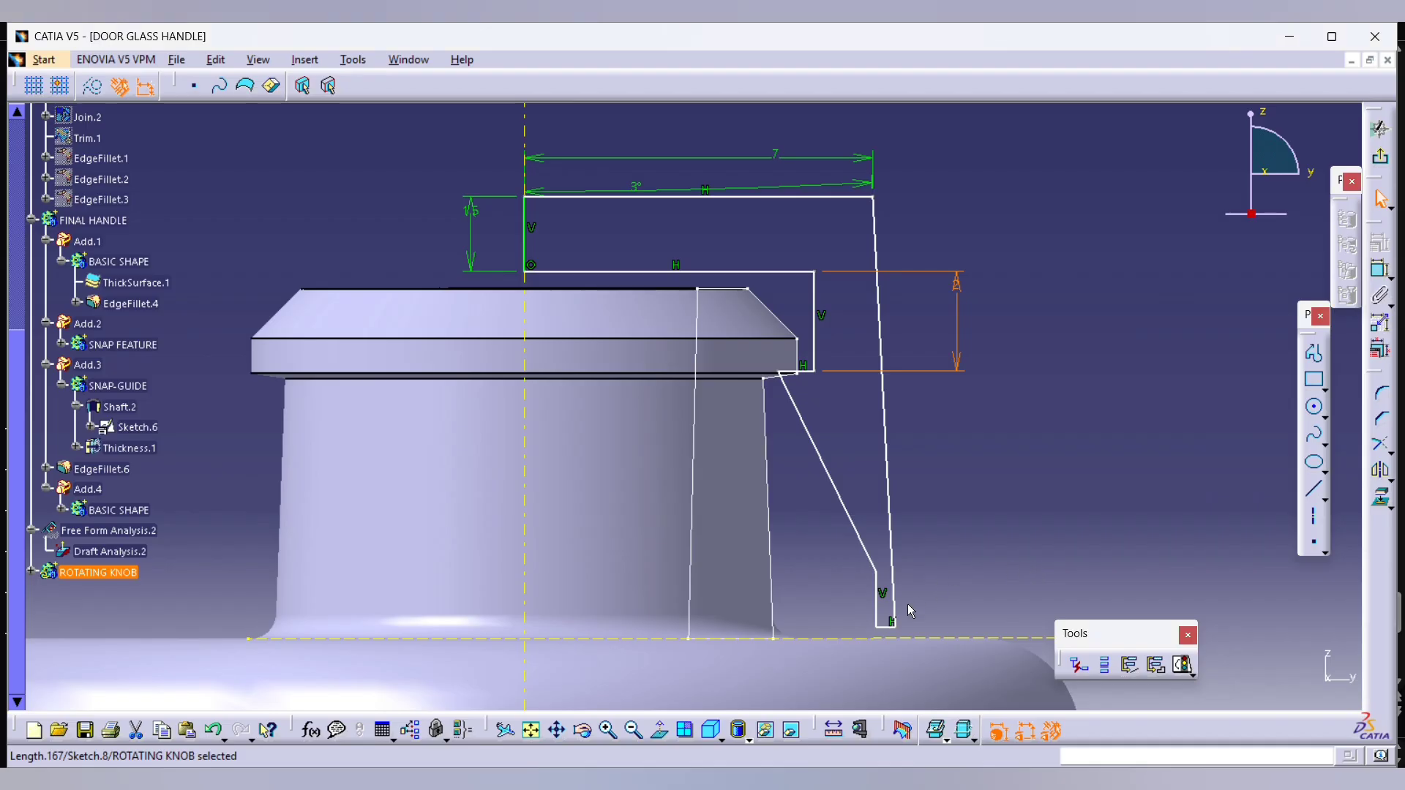
{"action": "left_click", "coordinate": [1379, 269]}
{"action": "left_click", "coordinate": [957, 638]}
{"action": "left_click", "coordinate": [888, 628]}
{"action": "left_click", "coordinate": [951, 576]}
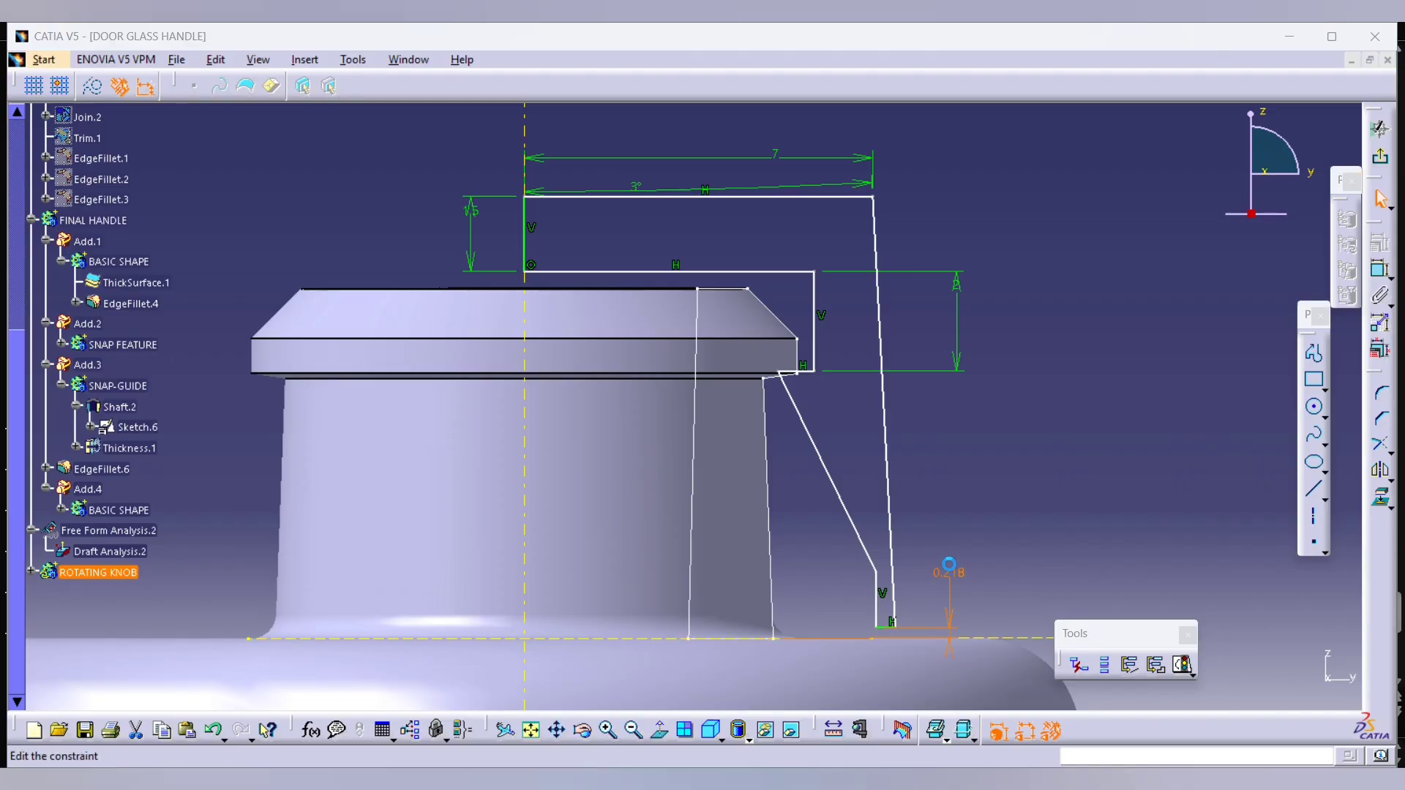
{"action": "double_click", "coordinate": [951, 575]}
{"action": "type", "text": "0.5mm"}
{"action": "key", "text": "Return"}
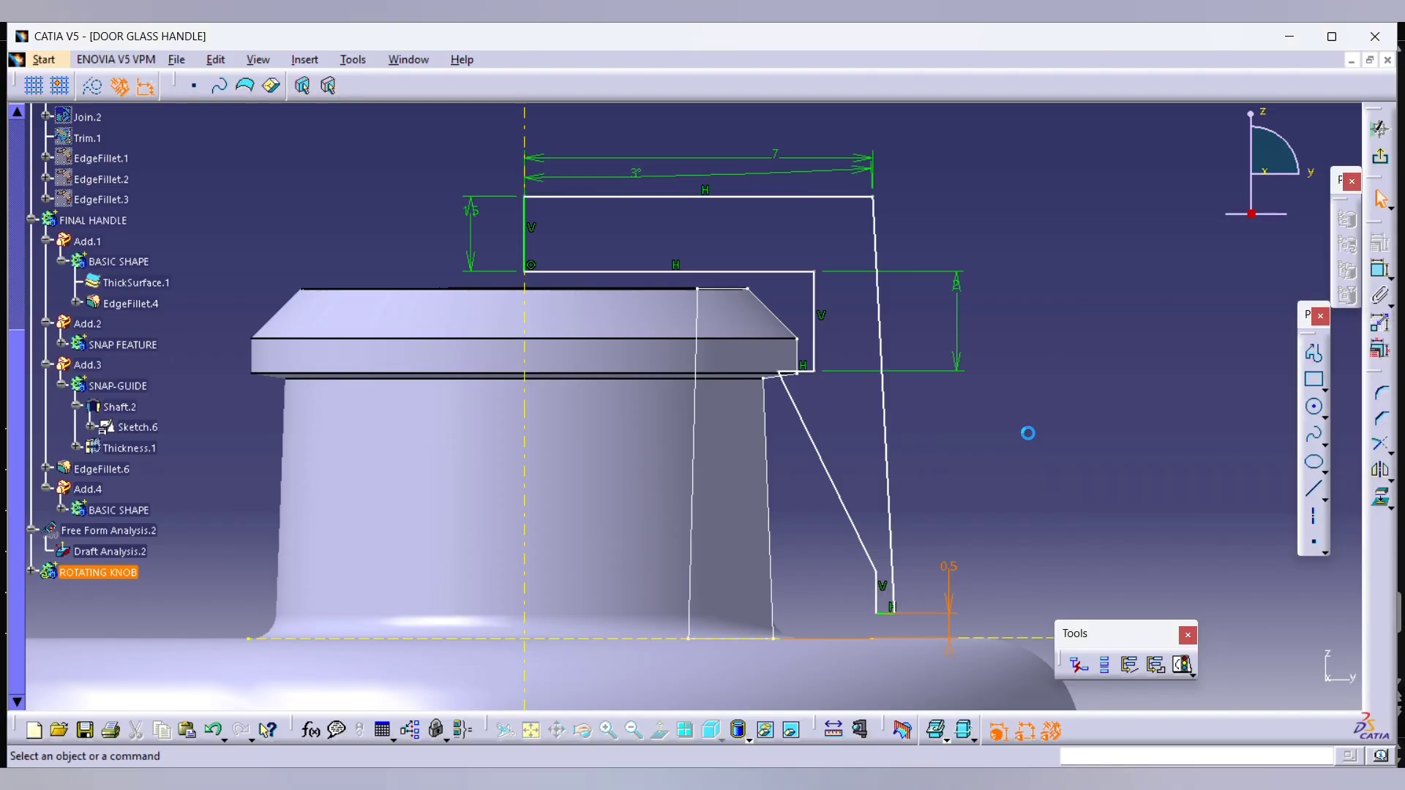
Step: Round the upper outer corner between the top line and the slanted side with an R 2 corner
{"action": "key", "text": "alt+Tab"}
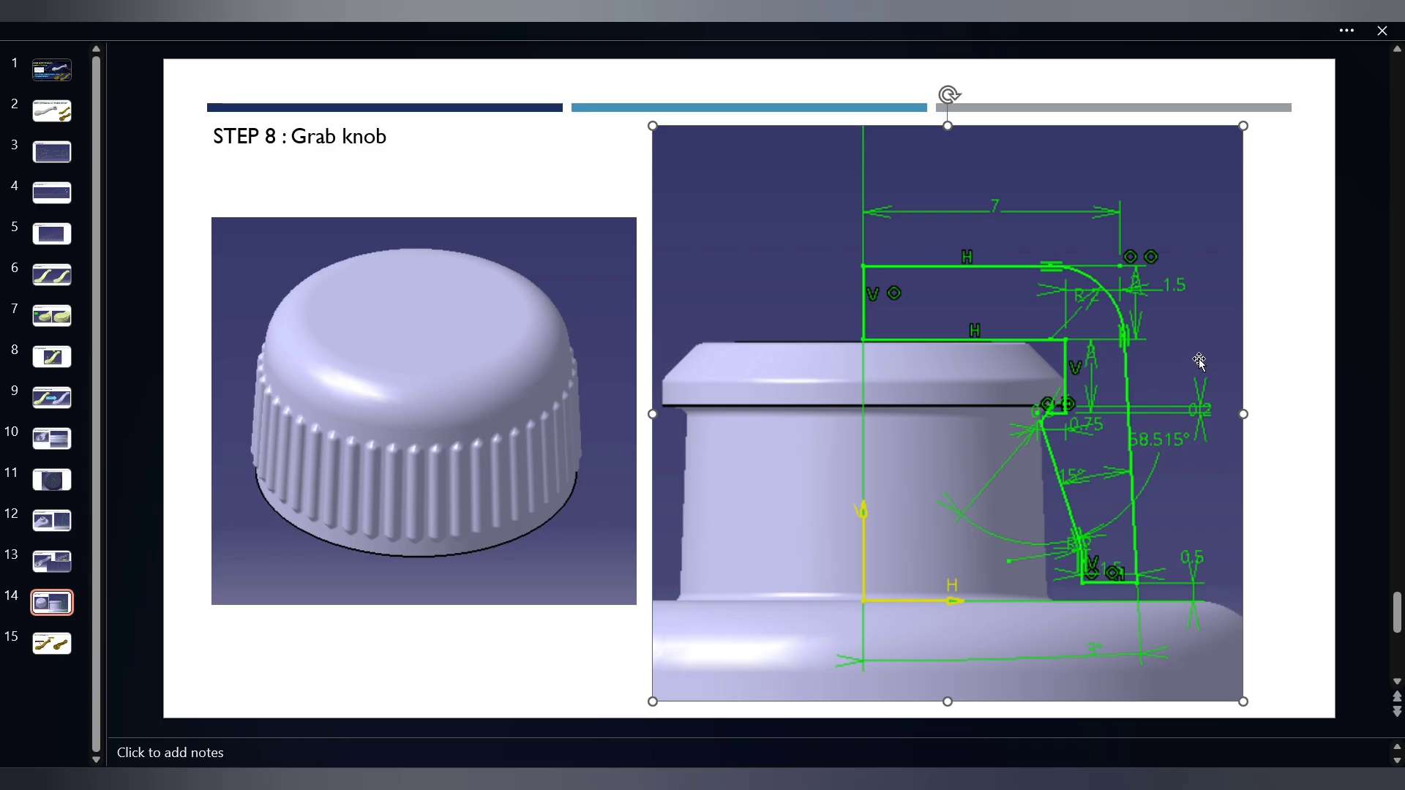
{"action": "key", "text": "alt+Tab"}
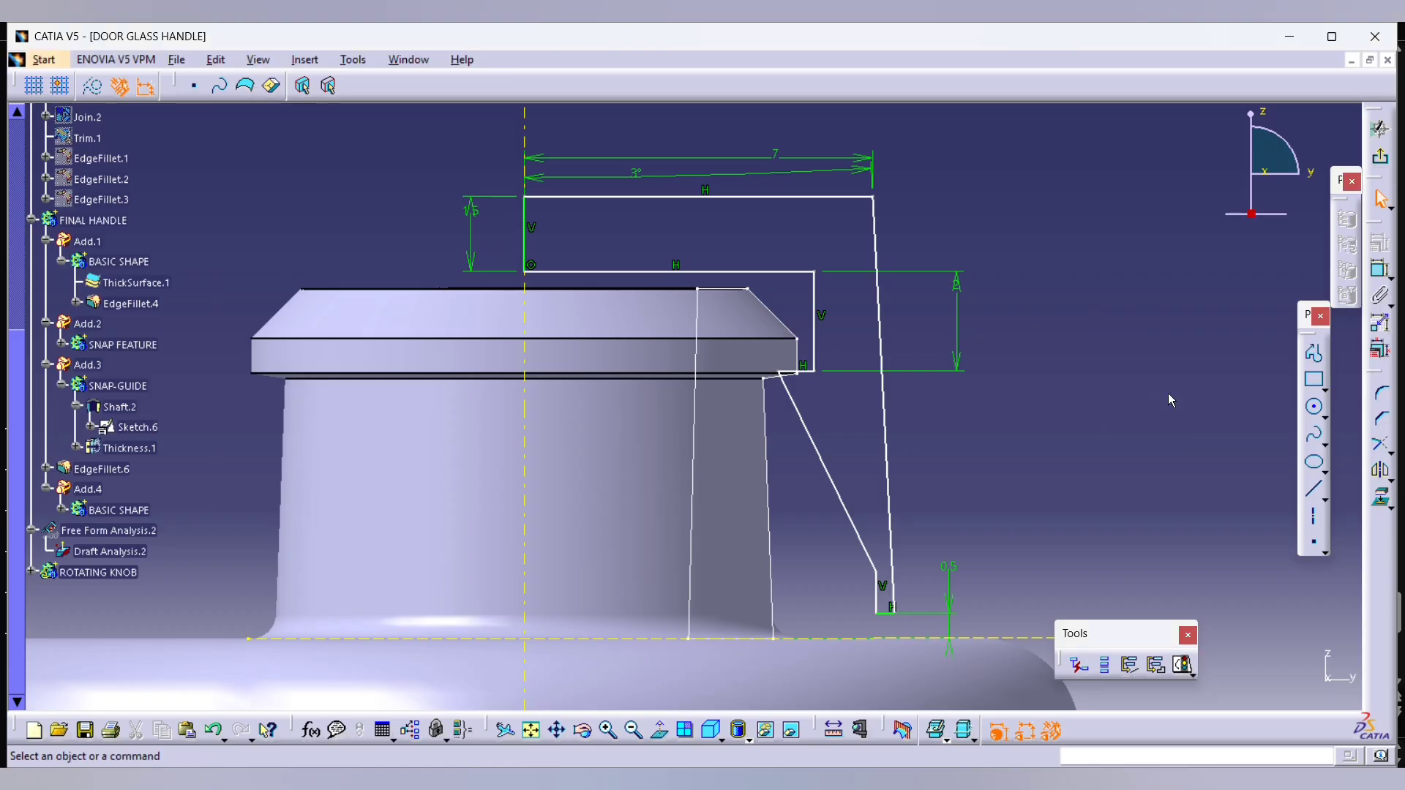
{"action": "left_click", "coordinate": [1381, 394]}
{"action": "left_click", "coordinate": [849, 197]}
{"action": "left_click", "coordinate": [875, 223]}
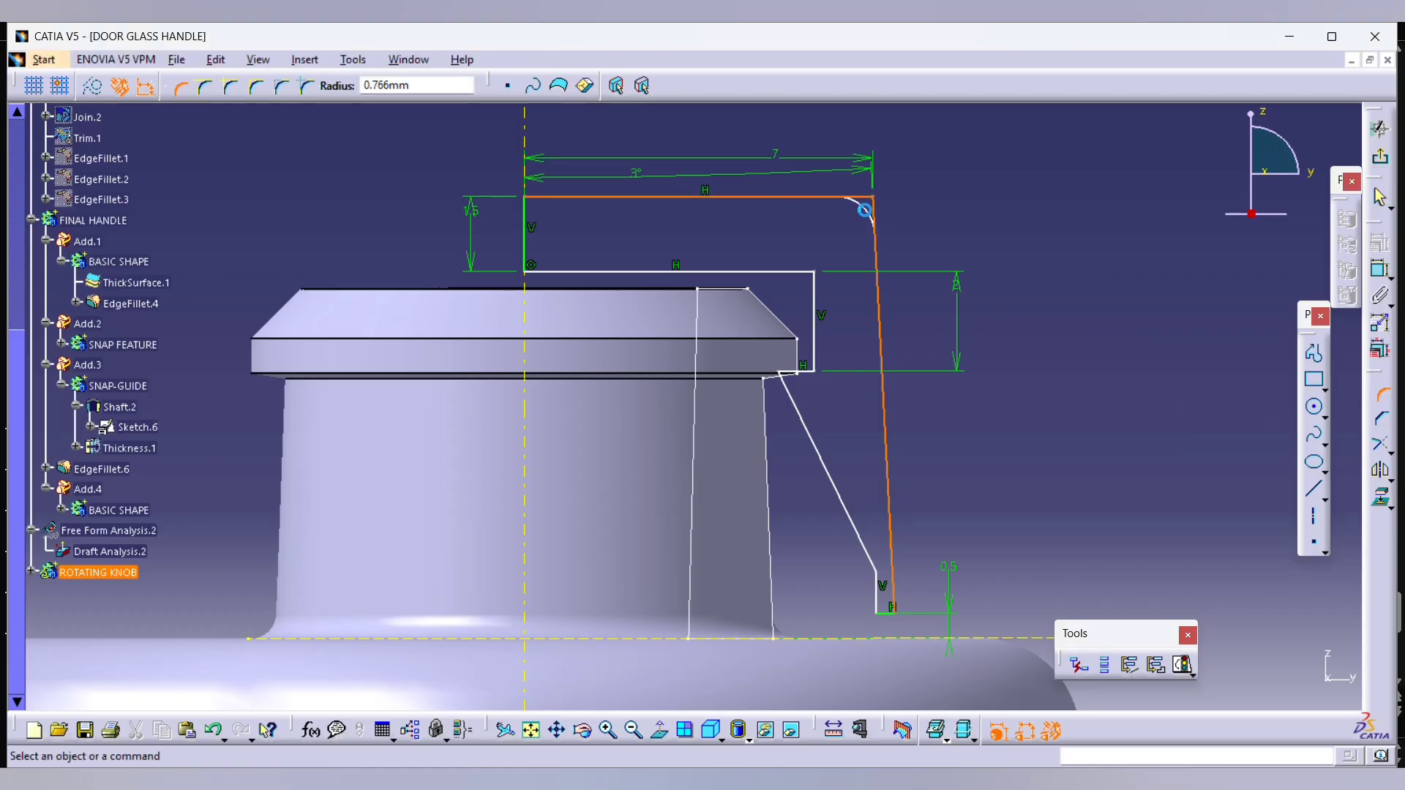
{"action": "left_click", "coordinate": [864, 211]}
{"action": "double_click", "coordinate": [851, 216]}
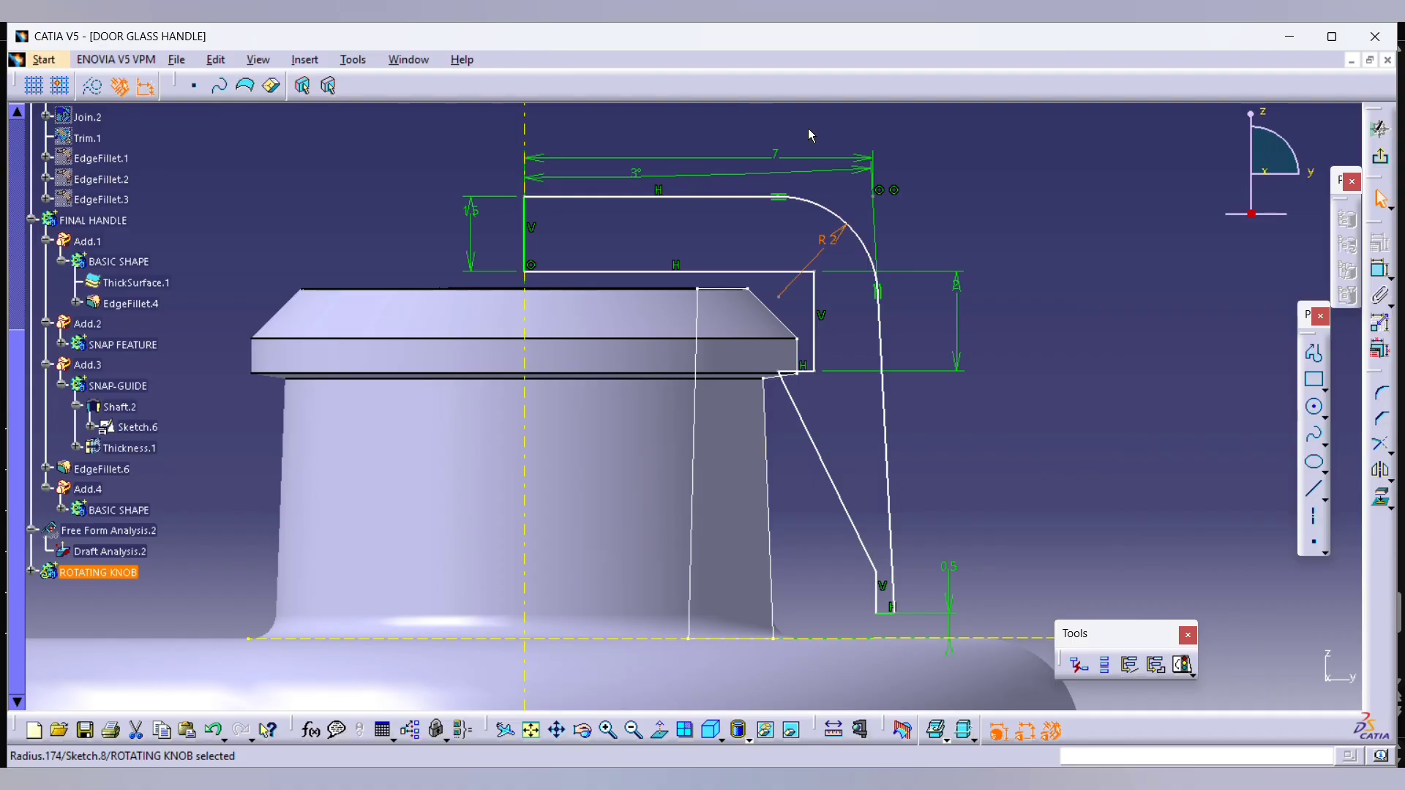
{"action": "left_click", "coordinate": [1095, 223]}
Step: Dimension the short horizontal ledge beneath the guide's rim to 0.75 mm, following the reference slide
{"action": "key", "text": "alt+Tab"}
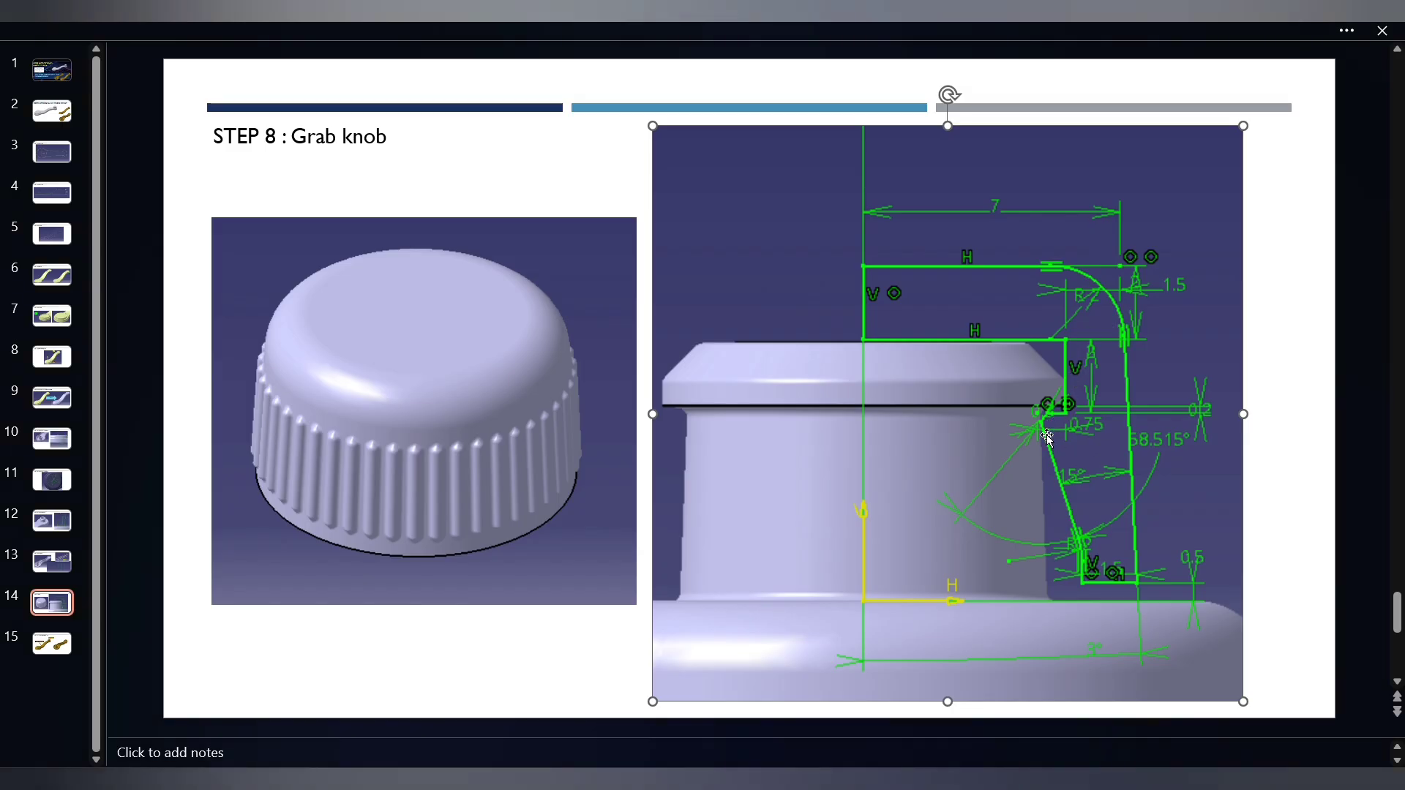
{"action": "key", "text": "alt+Tab"}
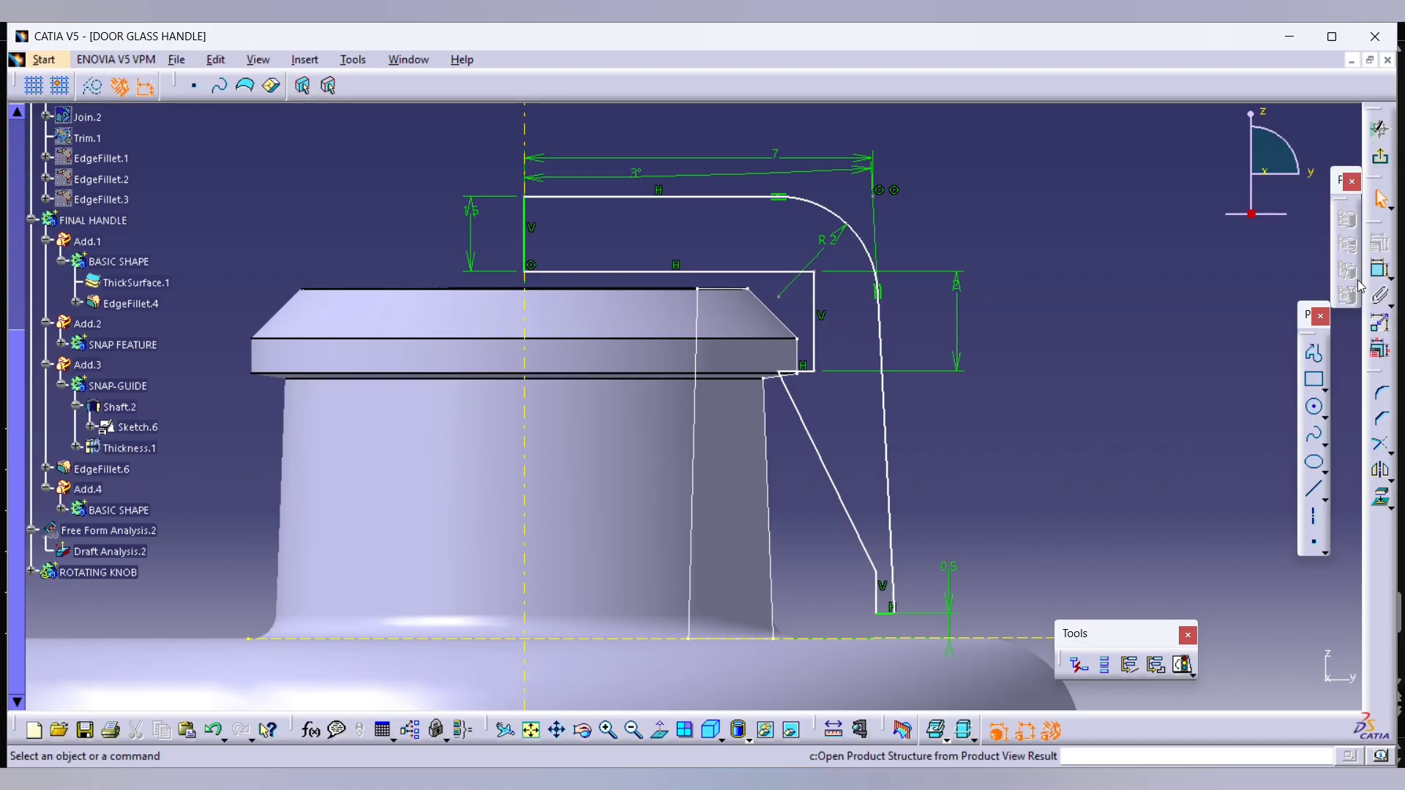
{"action": "left_click", "coordinate": [1378, 269]}
{"action": "left_click", "coordinate": [807, 372]}
{"action": "left_click", "coordinate": [845, 336]}
{"action": "double_click", "coordinate": [846, 336]}
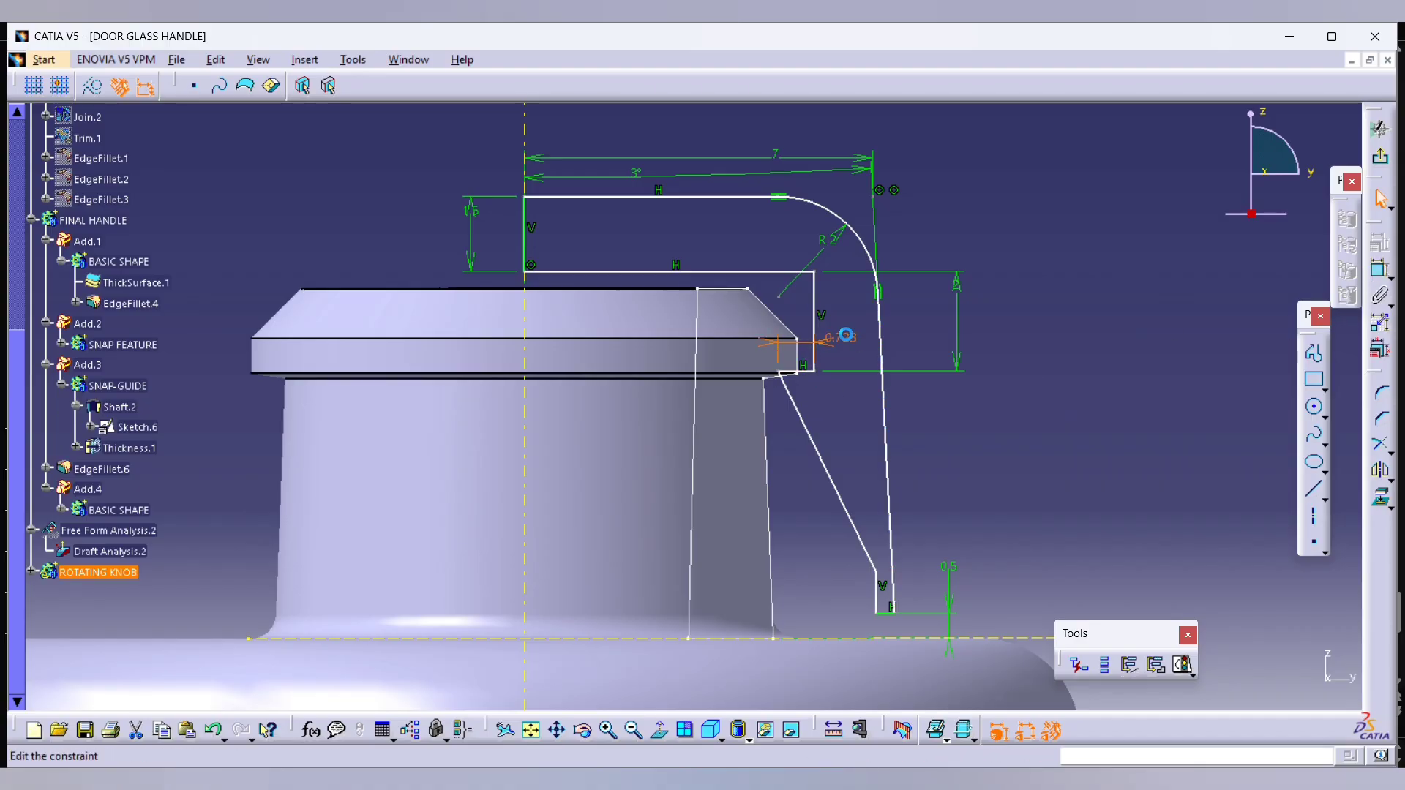
{"action": "type", "text": "0.75"}
{"action": "key", "text": "Return"}
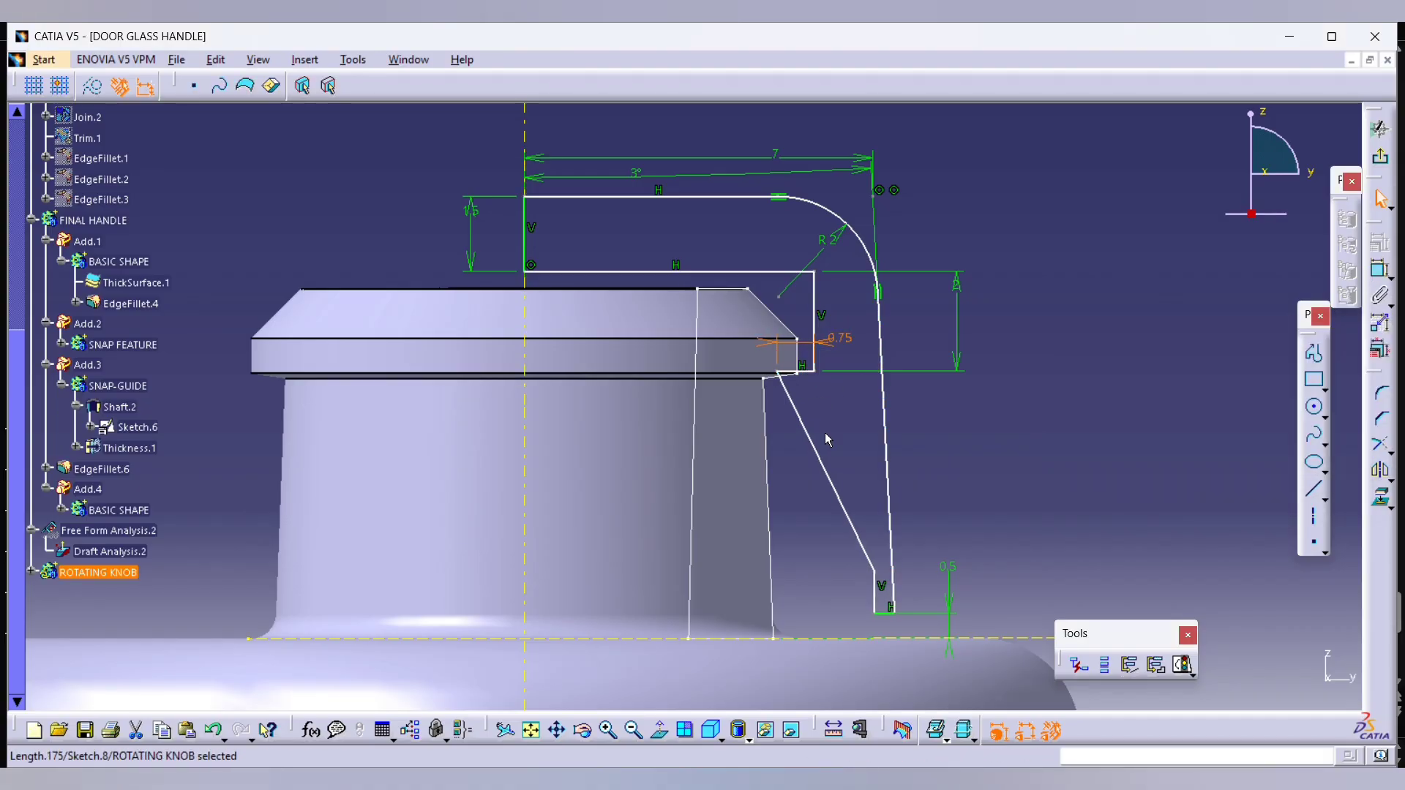
Step: Constrain the angle between the inner slanted line and the outer slanted side to 15°
{"action": "key", "text": "alt+Tab"}
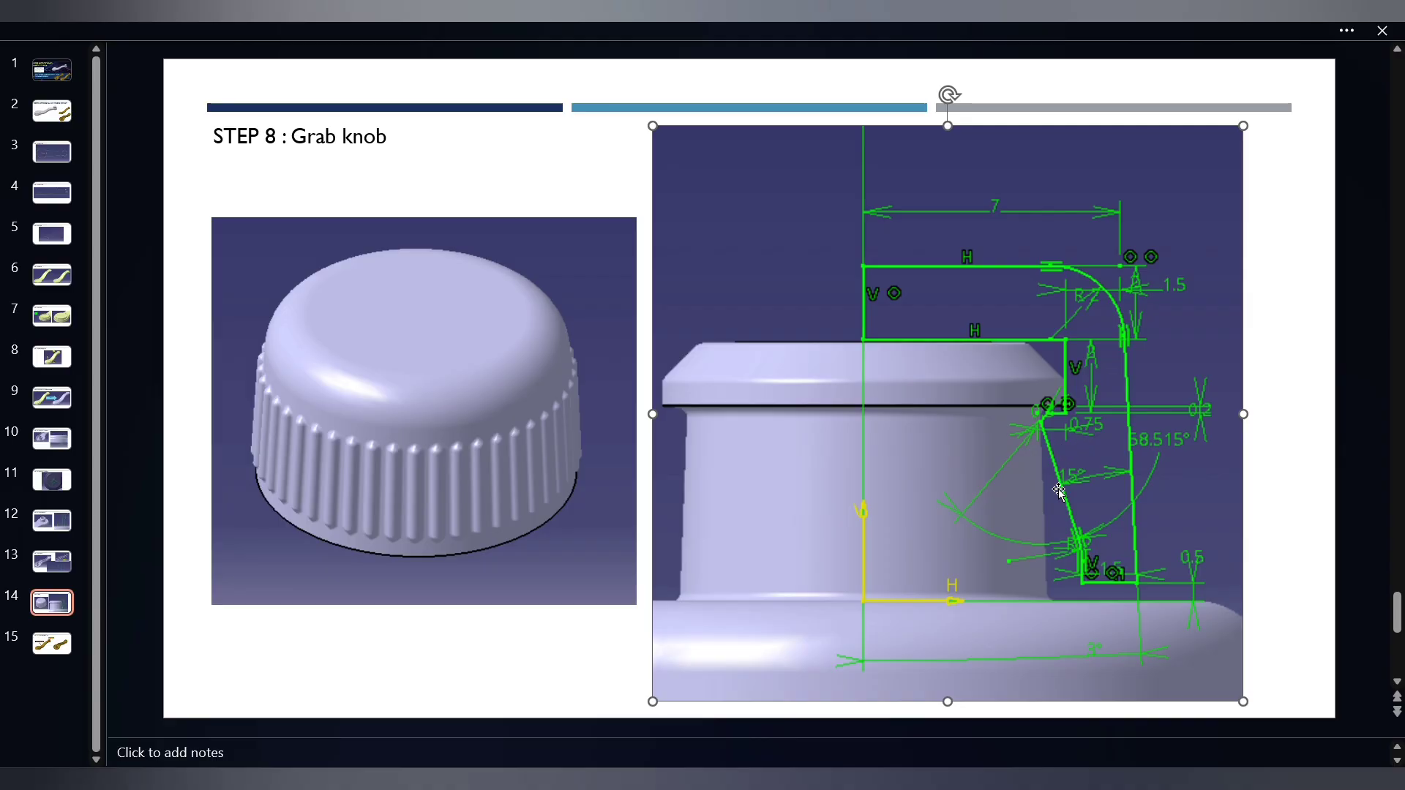
{"action": "key", "text": "alt+Tab"}
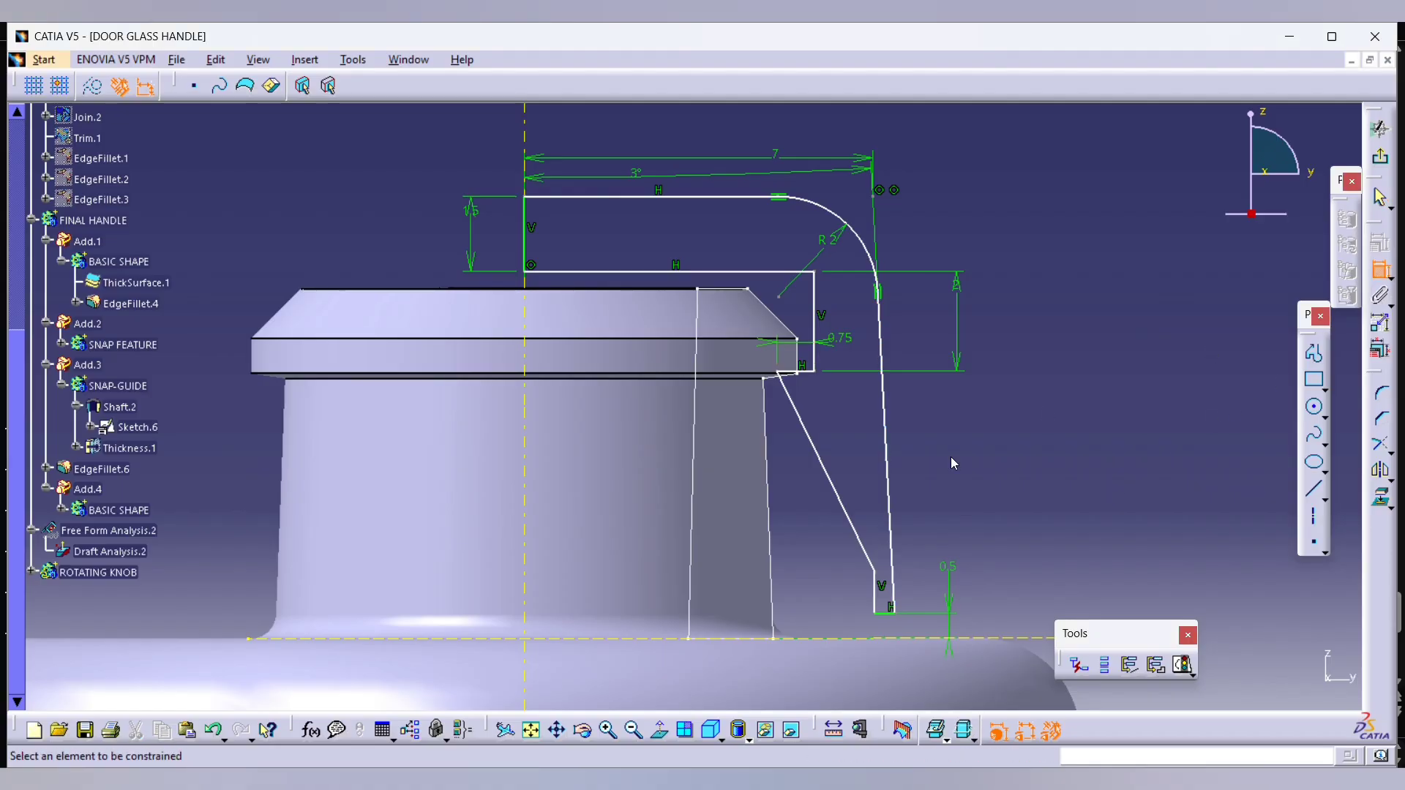
{"action": "left_click", "coordinate": [822, 459]}
{"action": "left_click", "coordinate": [882, 422]}
{"action": "left_click", "coordinate": [841, 420]}
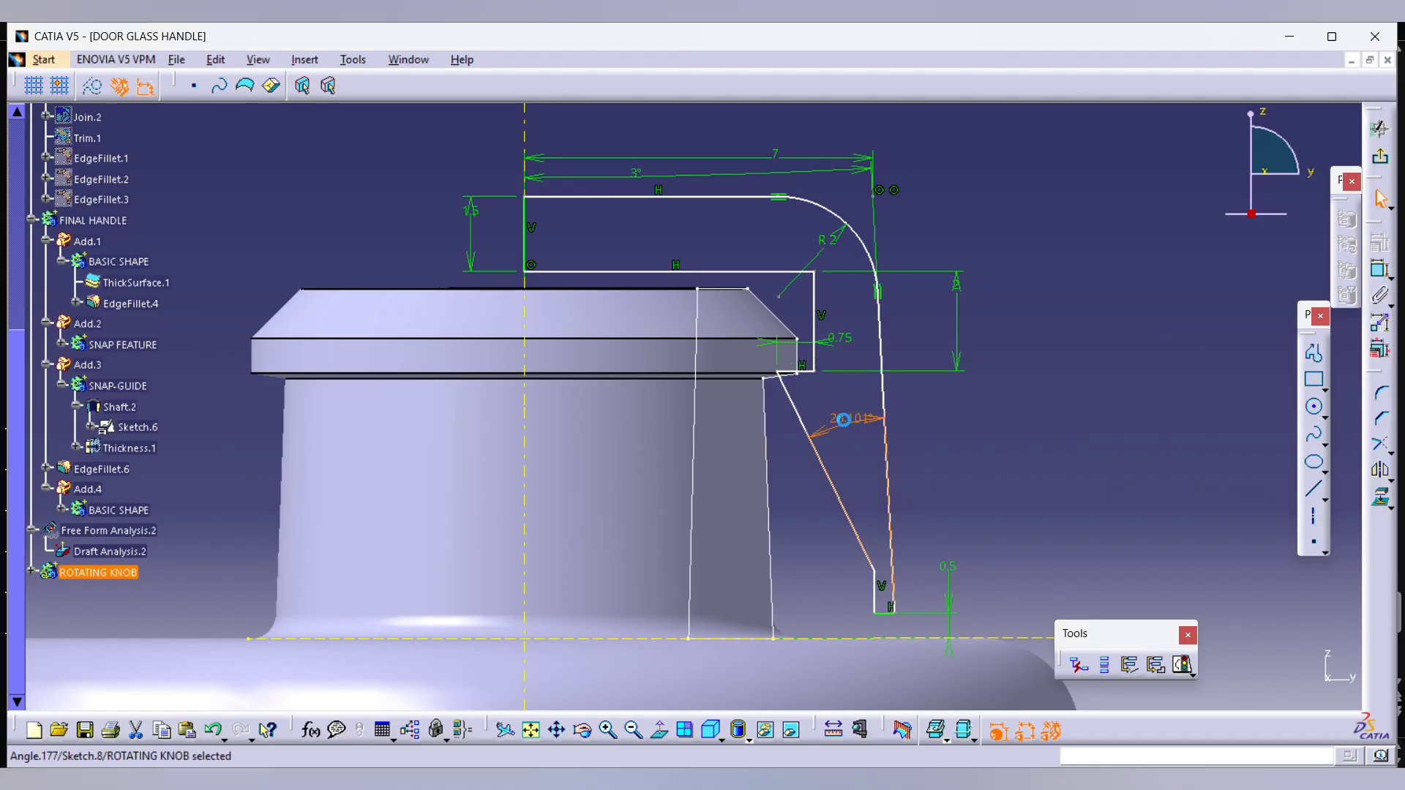
{"action": "double_click", "coordinate": [840, 417]}
{"action": "type", "text": "15"}
{"action": "key", "text": "Return"}
Step: Check the reference slide and dimension the horizontal base line of the profile to 1.5 mm
{"action": "key", "text": "alt+Tab"}
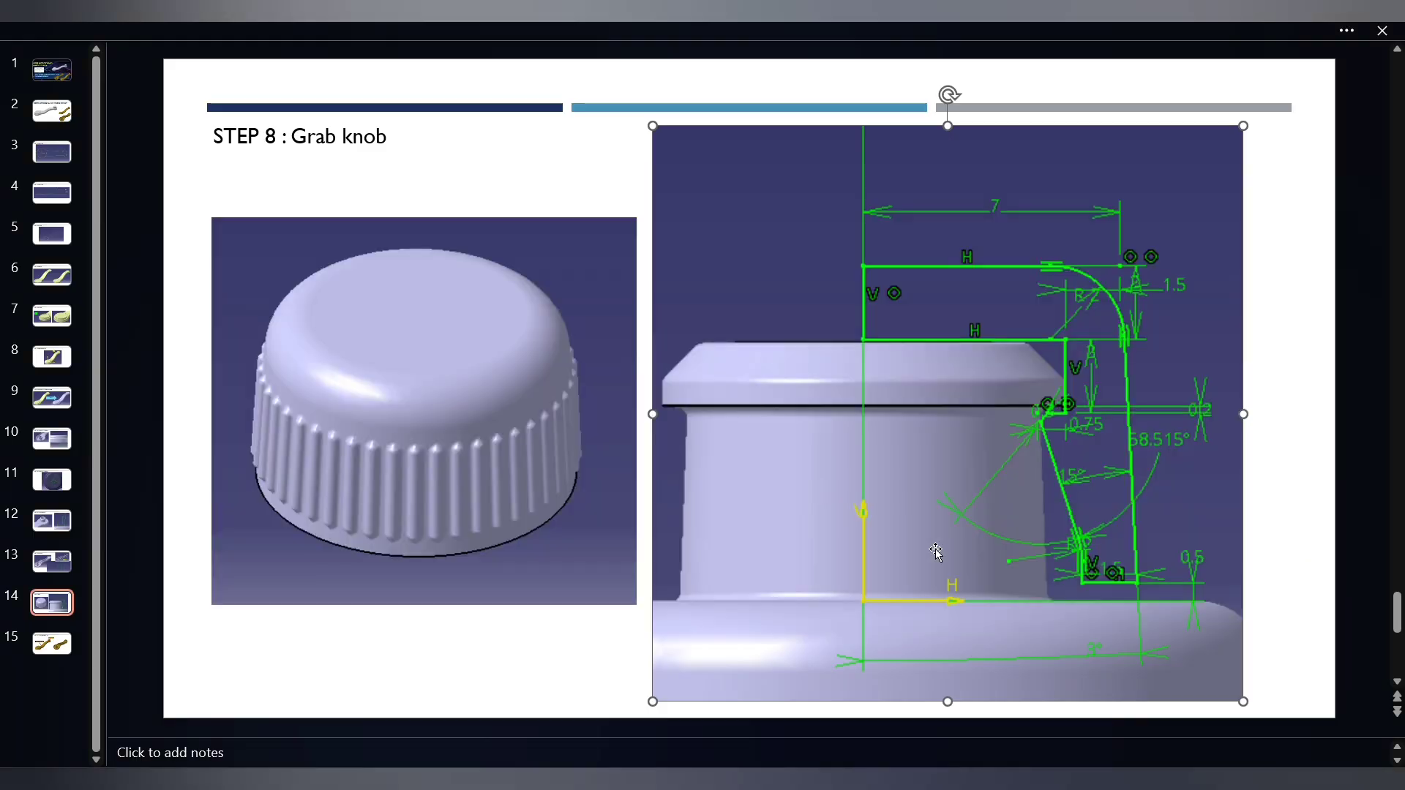
{"action": "key", "text": "alt+Tab"}
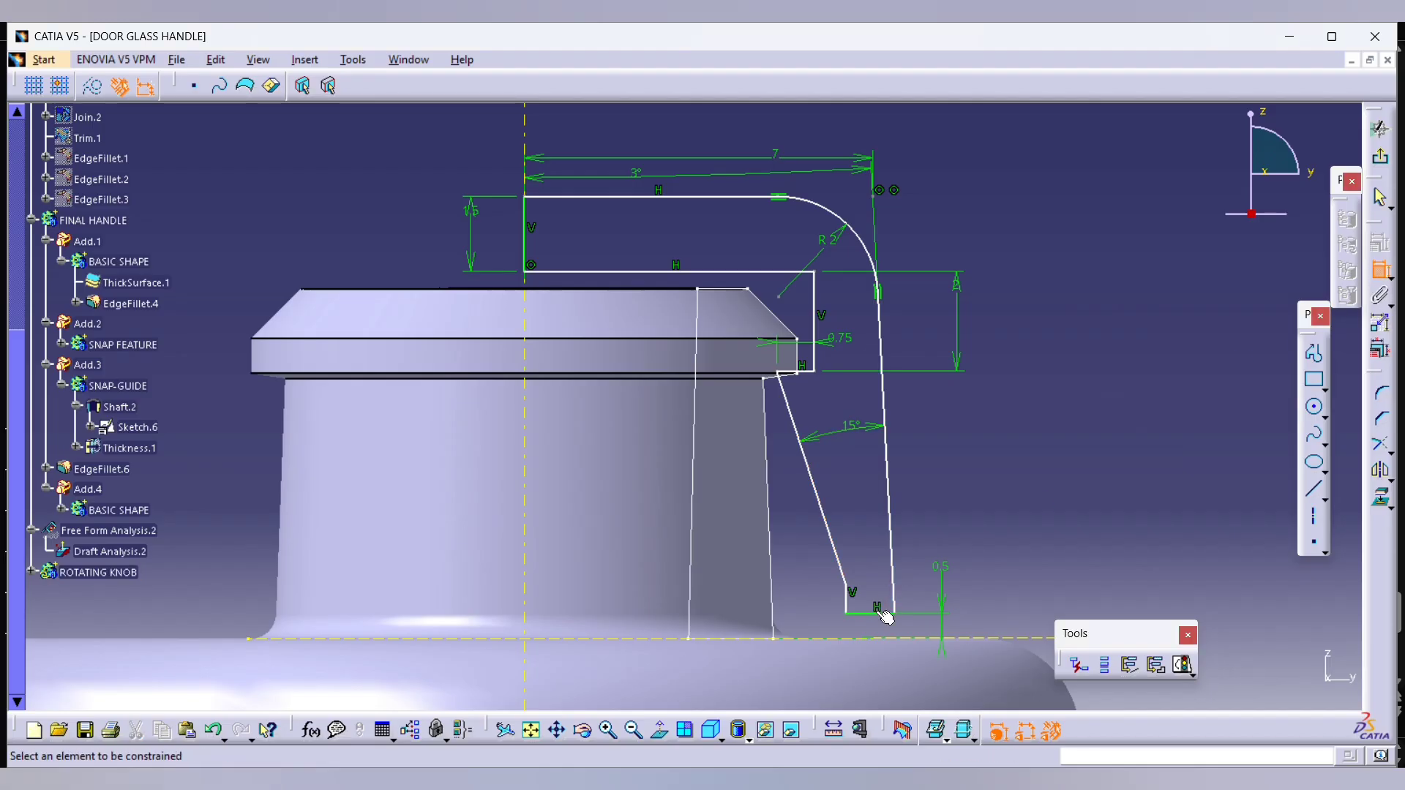
{"action": "left_click", "coordinate": [886, 618]}
{"action": "left_click", "coordinate": [869, 565]}
{"action": "double_click", "coordinate": [868, 565]}
{"action": "type", "text": "1.5mm"}
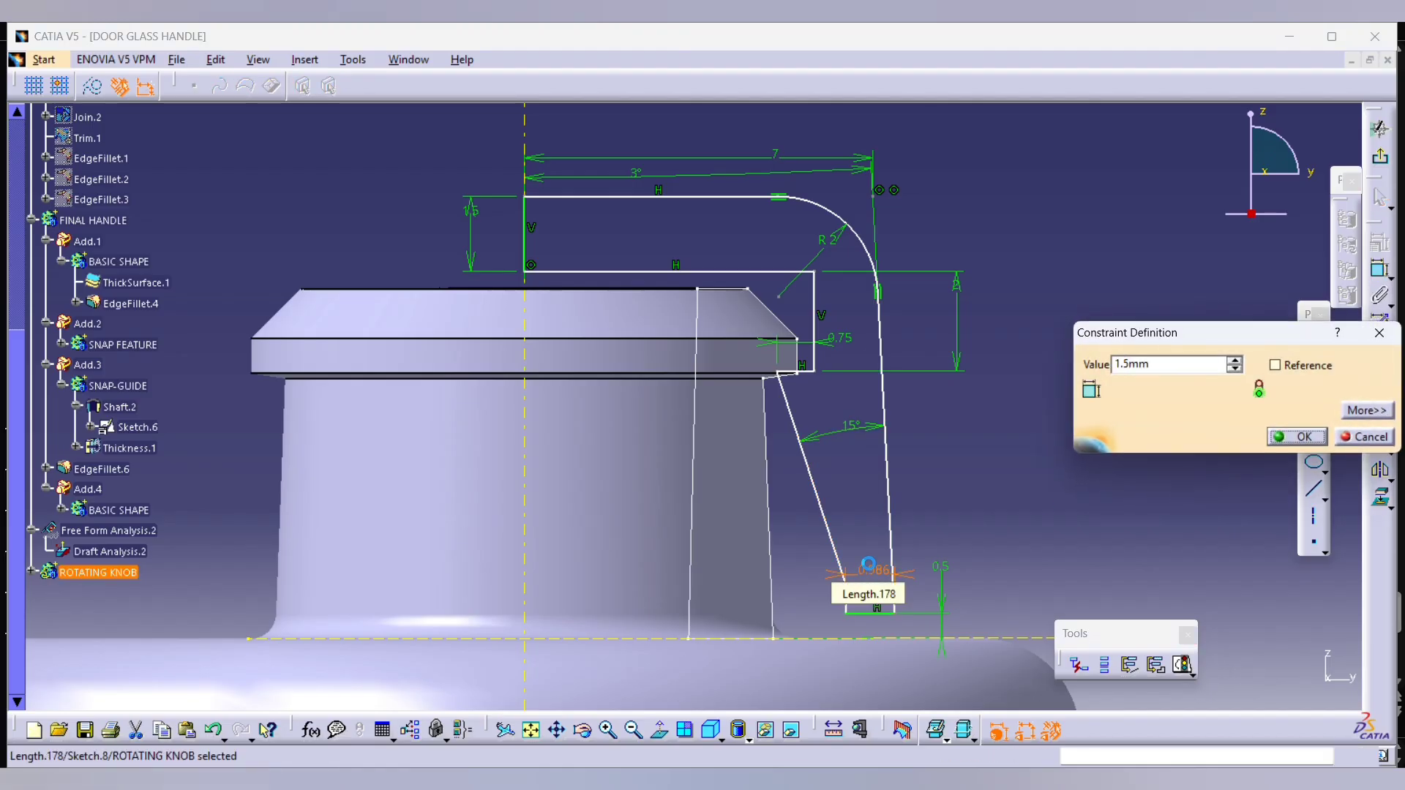
{"action": "key", "text": "Return"}
Step: Constrain the short horizontal ledge 0.2 mm below the underside of the snap guide's rim
{"action": "key", "text": "alt+Tab"}
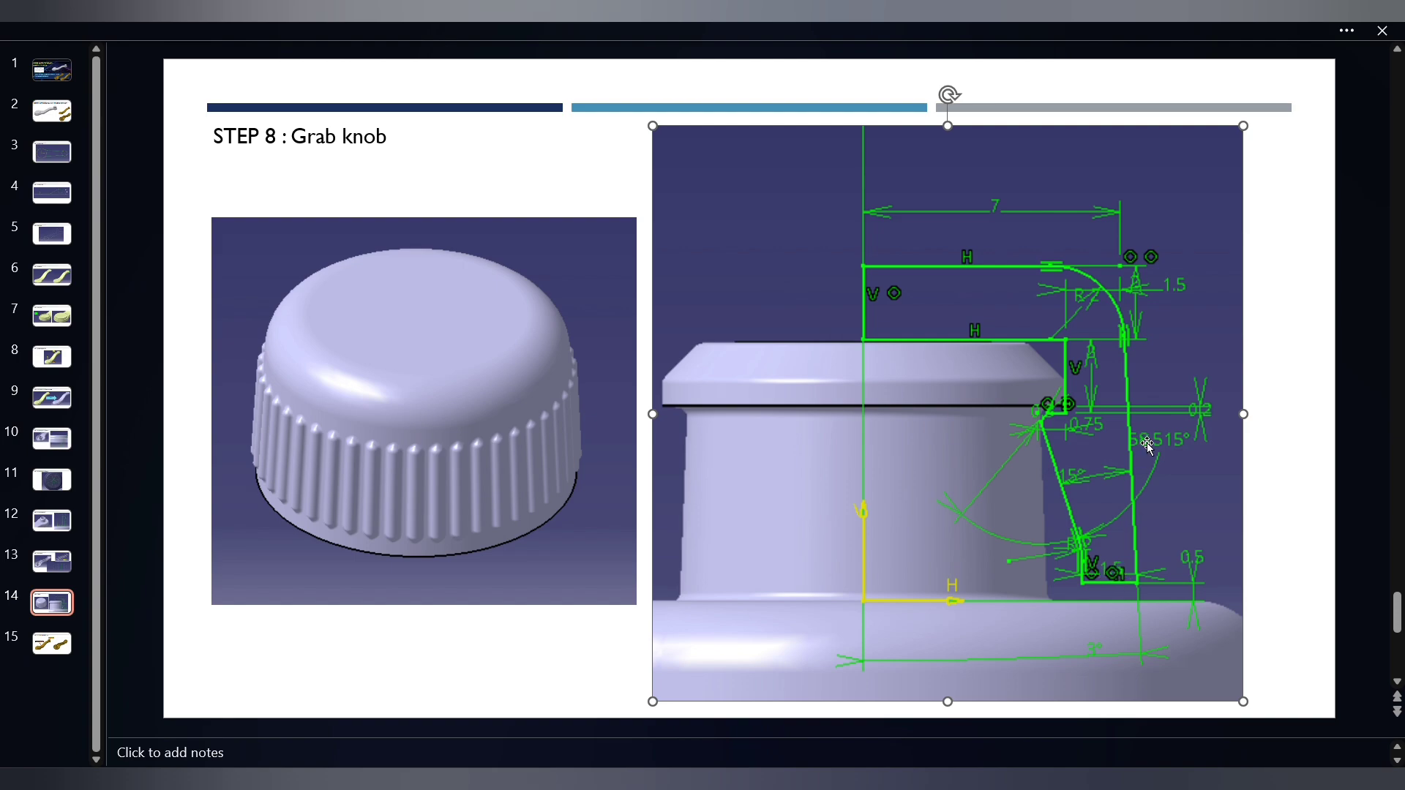
{"action": "key", "text": "alt+Tab"}
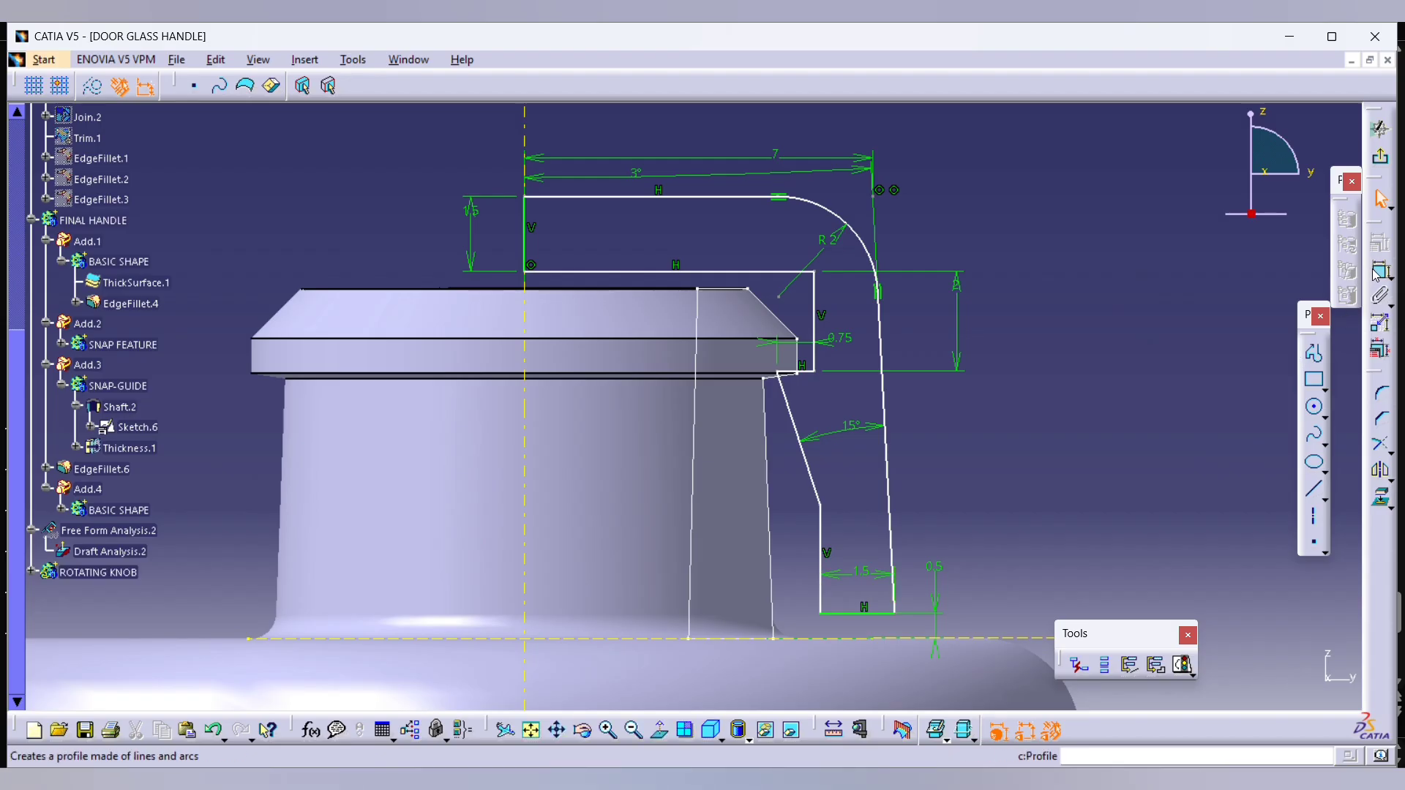
{"action": "left_click", "coordinate": [832, 365]}
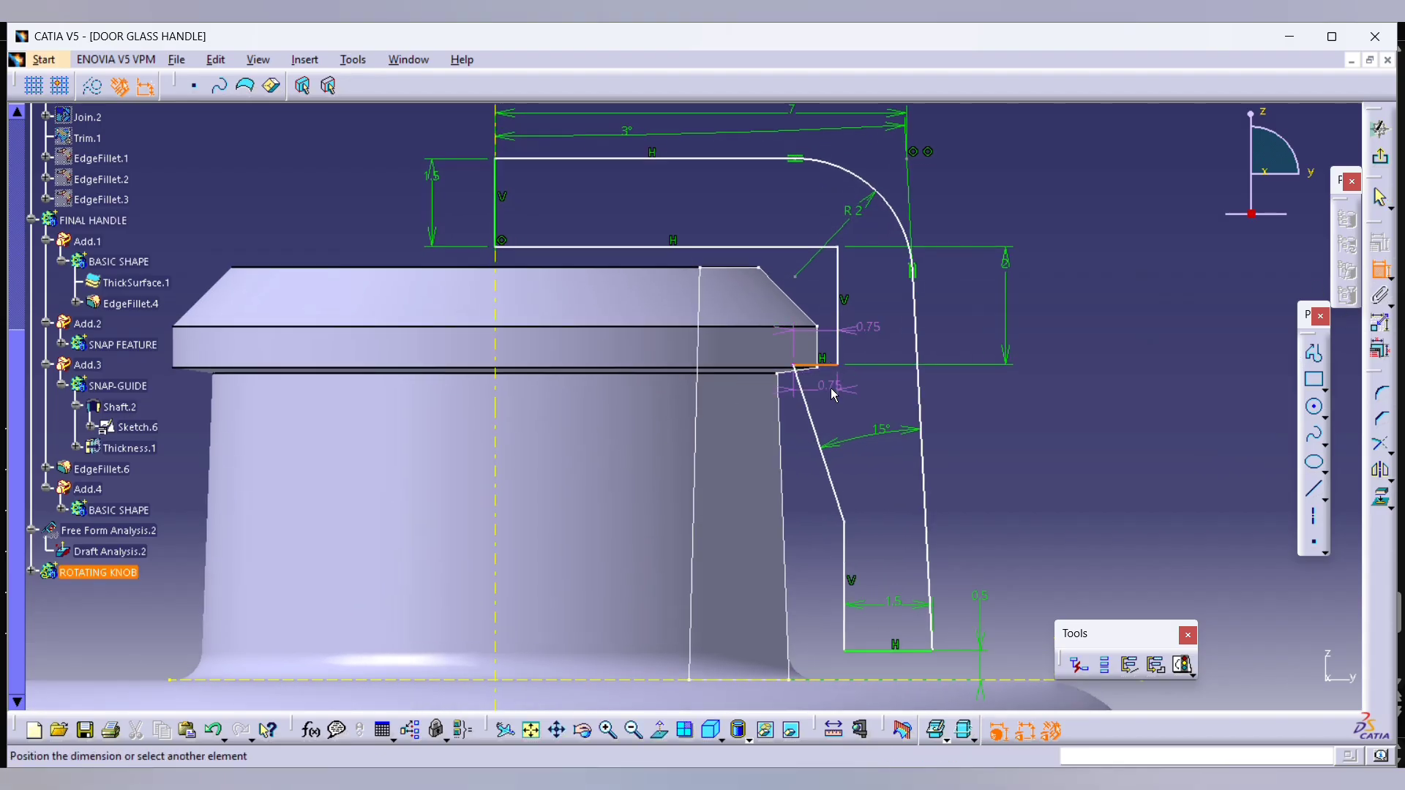
{"action": "left_click", "coordinate": [832, 394]}
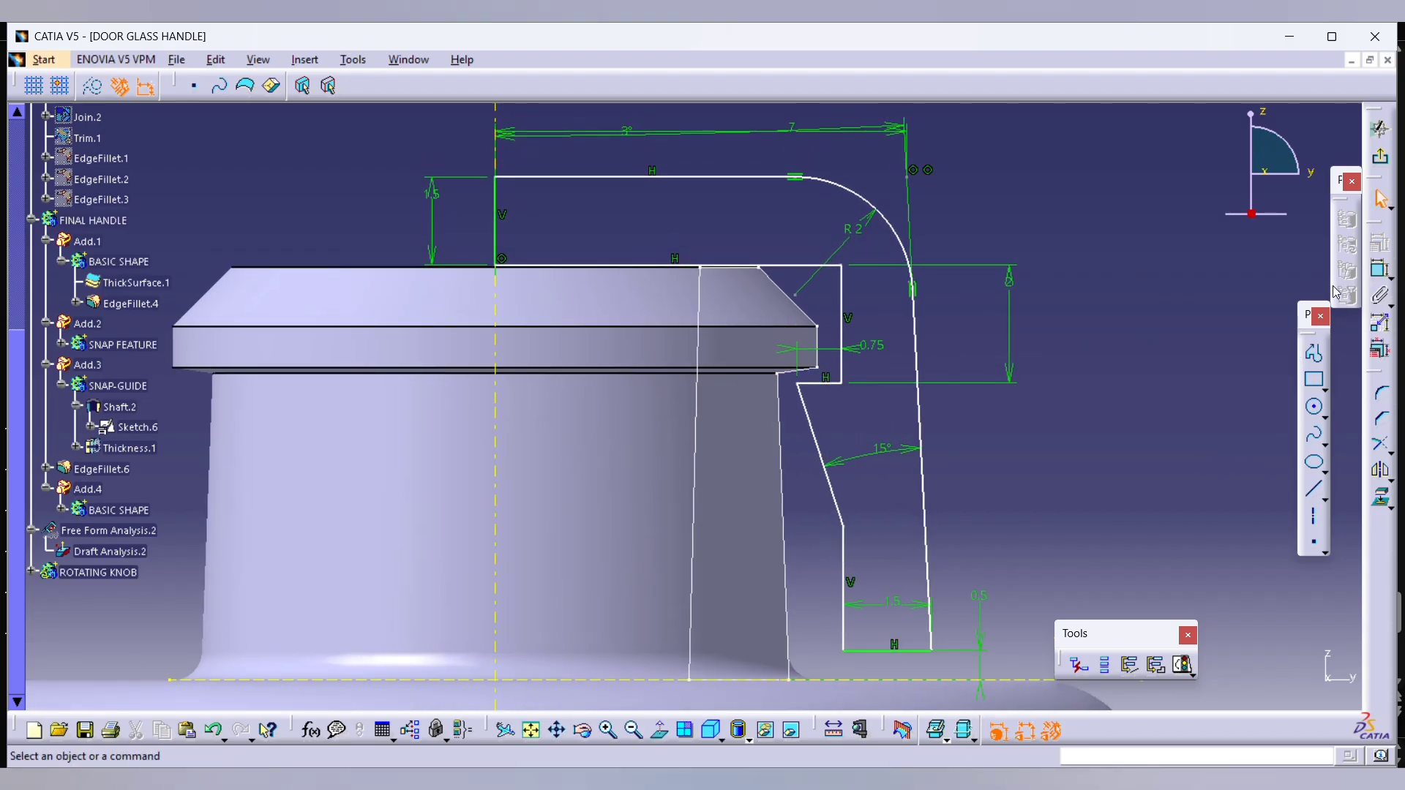
{"action": "left_click", "coordinate": [1380, 269]}
{"action": "left_click", "coordinate": [832, 383]}
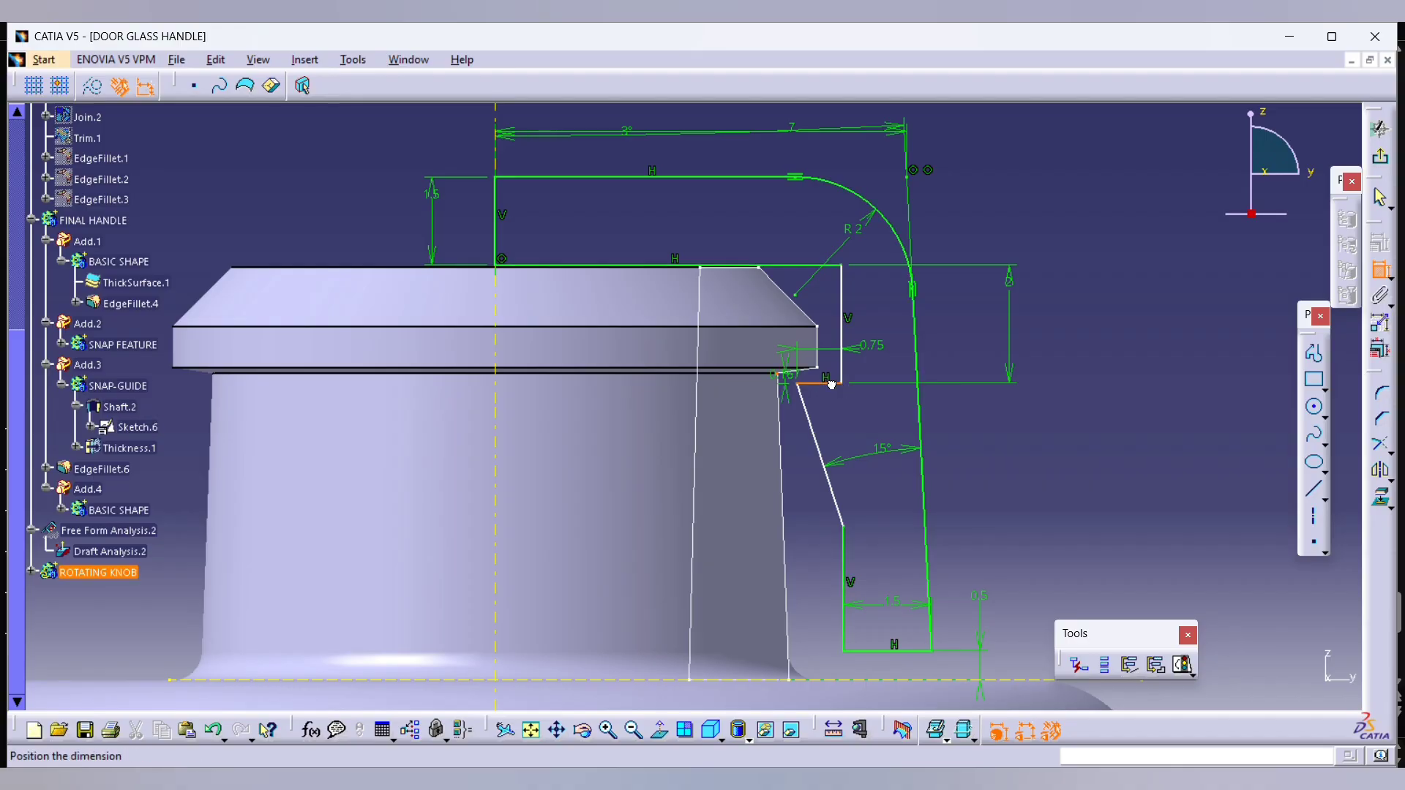
{"action": "left_click", "coordinate": [859, 406]}
{"action": "double_click", "coordinate": [860, 407]}
{"action": "type", "text": "0.2"}
{"action": "key", "text": "Return"}
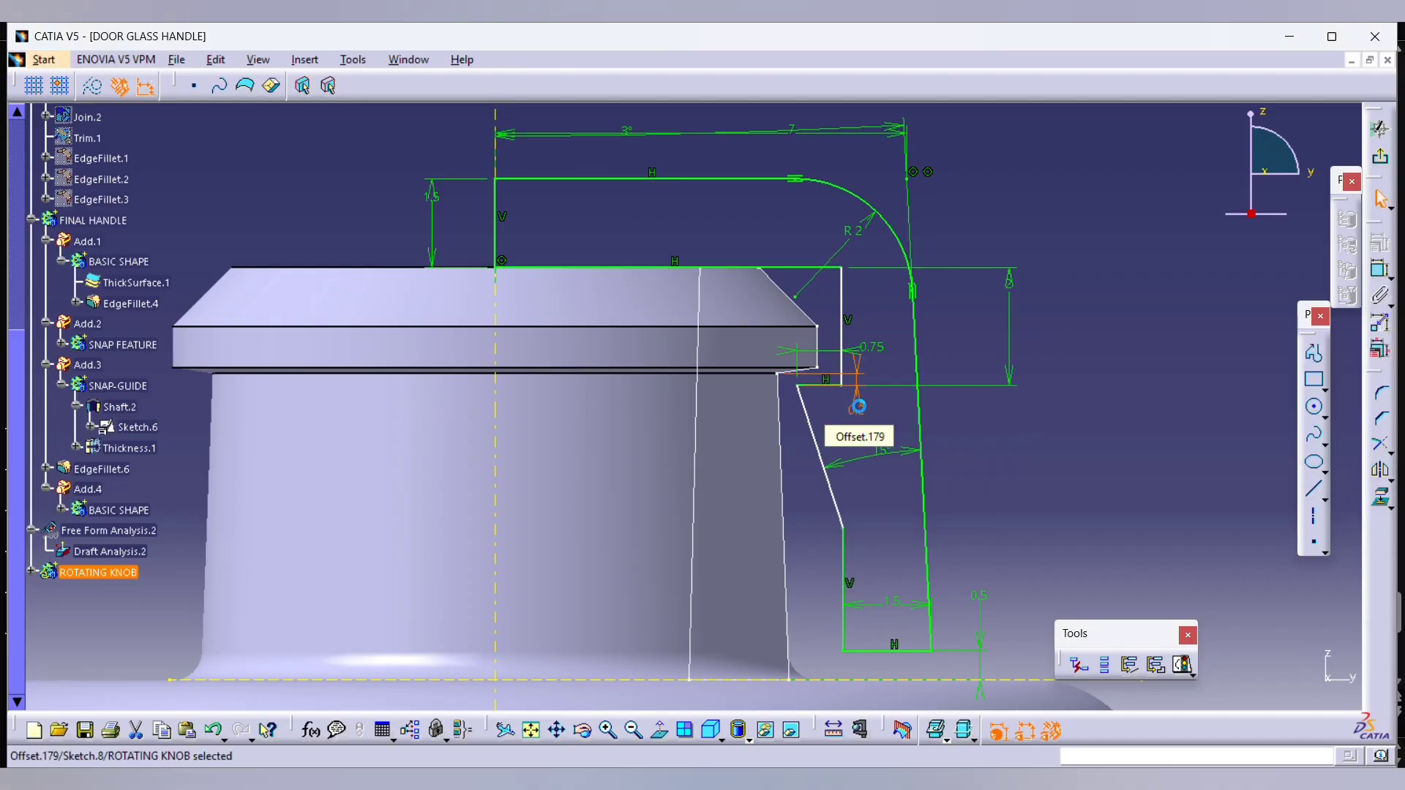
Step: Check the reference slide and dimension the horizontal distance from the inner vertical wall to the profile's outer upper corner point as 1.5 mm
{"action": "key", "text": "alt+Tab"}
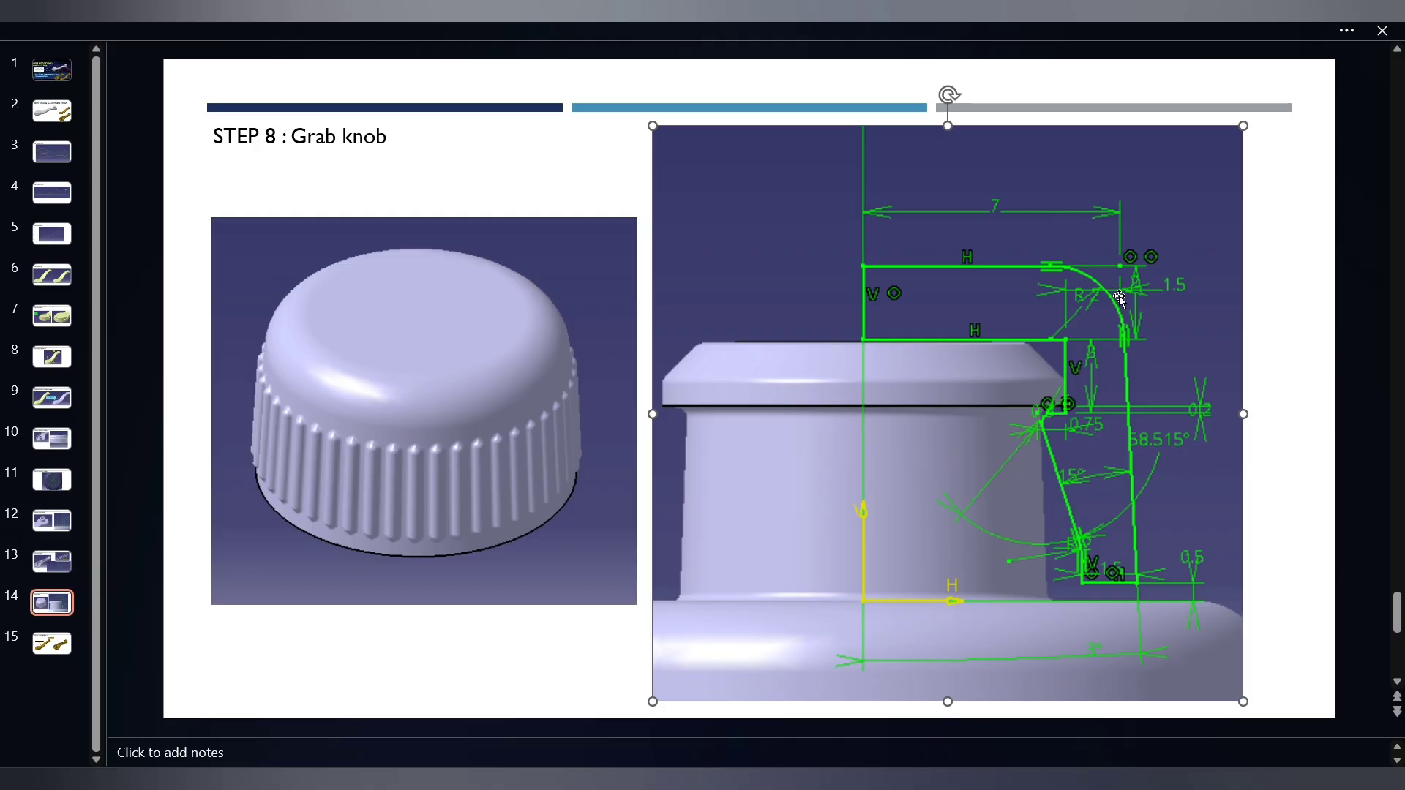
{"action": "key", "text": "alt+Tab"}
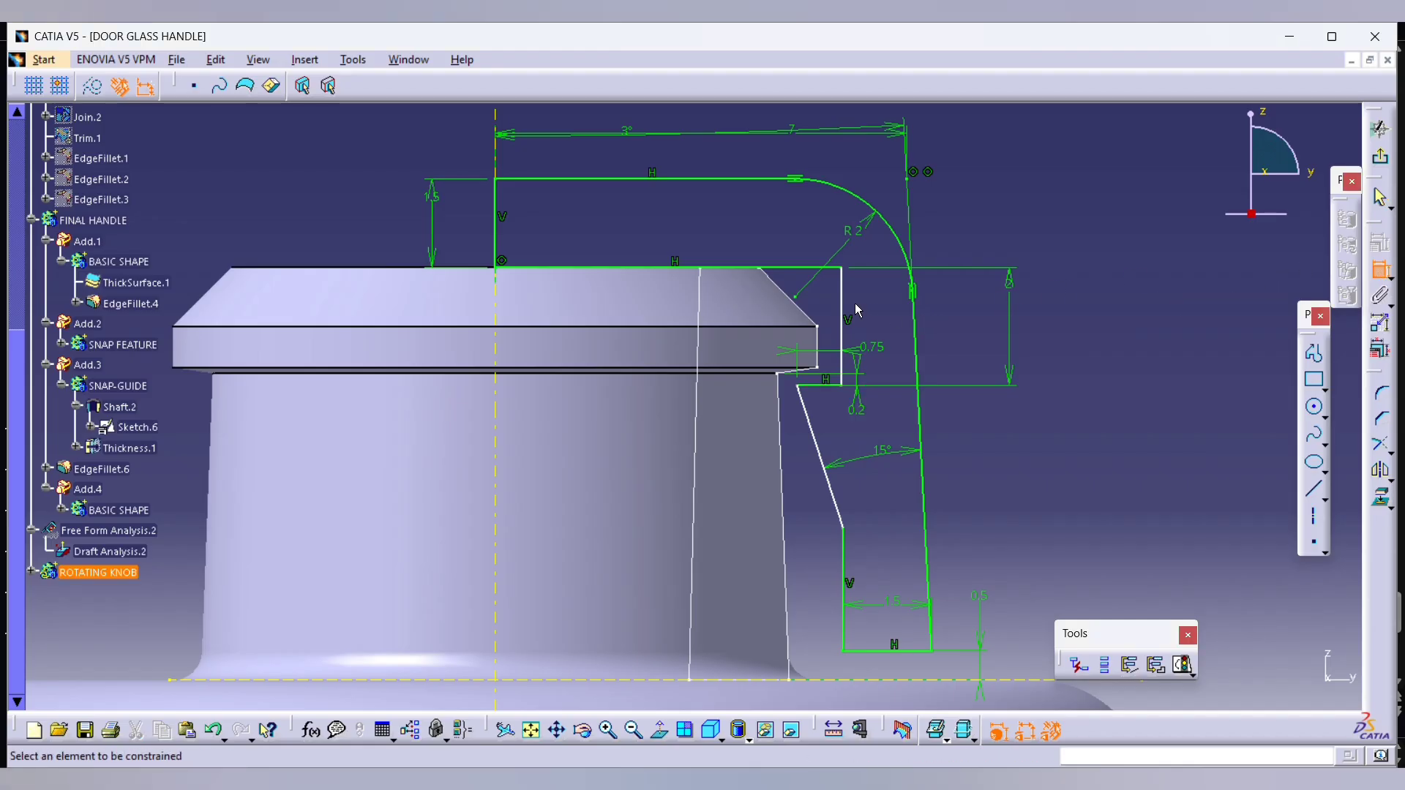
{"action": "key", "text": "alt+Tab"}
{"action": "key", "text": "alt+Tab"}
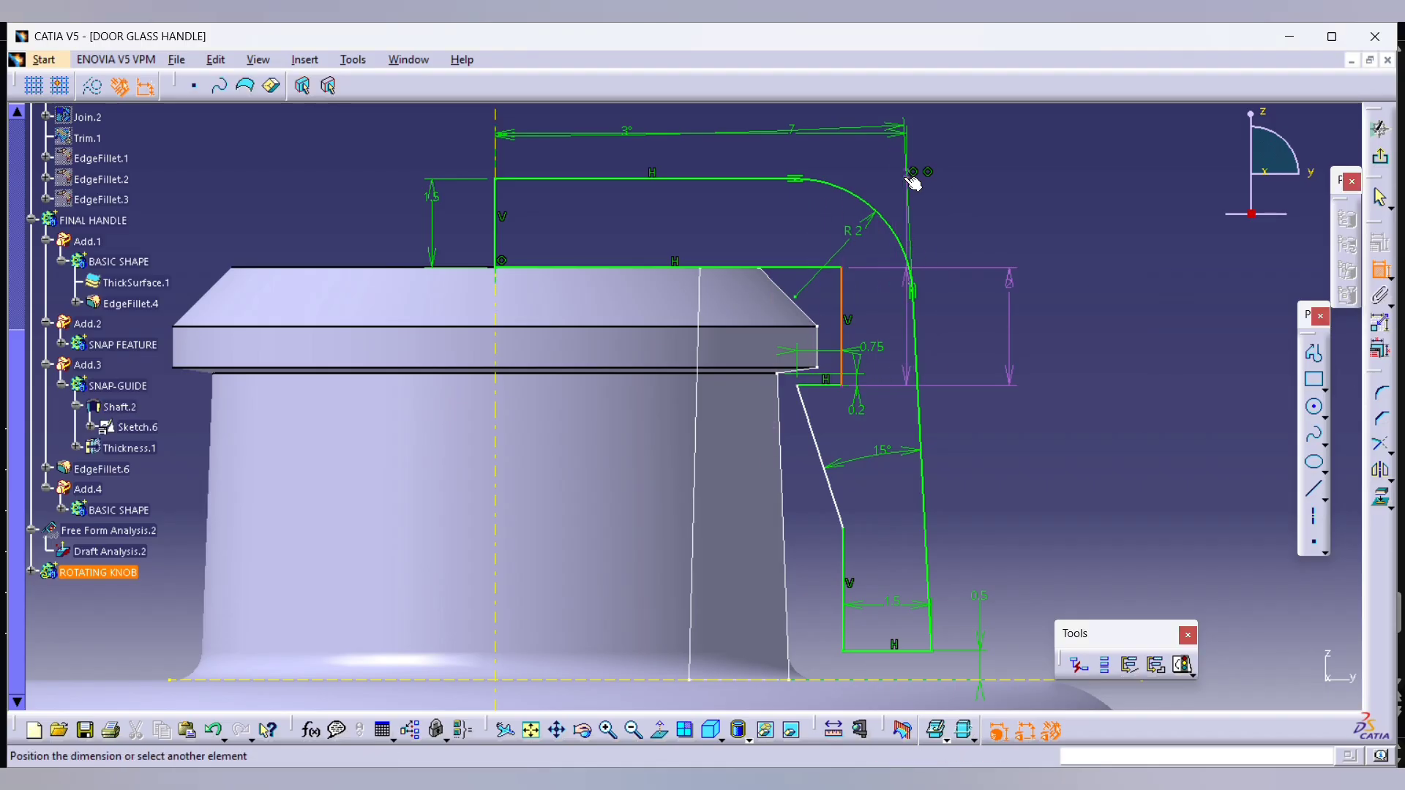
{"action": "left_click", "coordinate": [888, 185]}
{"action": "double_click", "coordinate": [886, 182]}
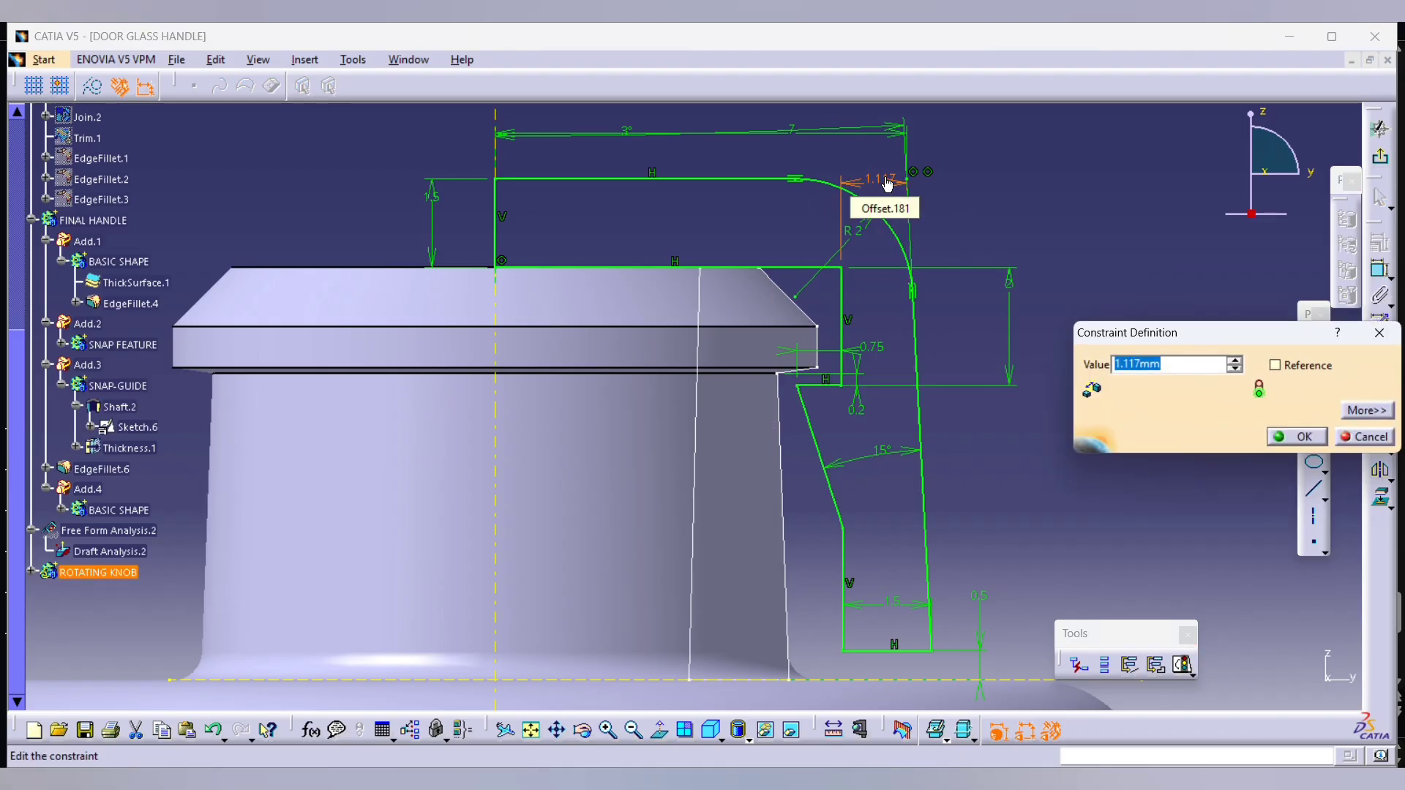
{"action": "key", "text": "alt+Tab"}
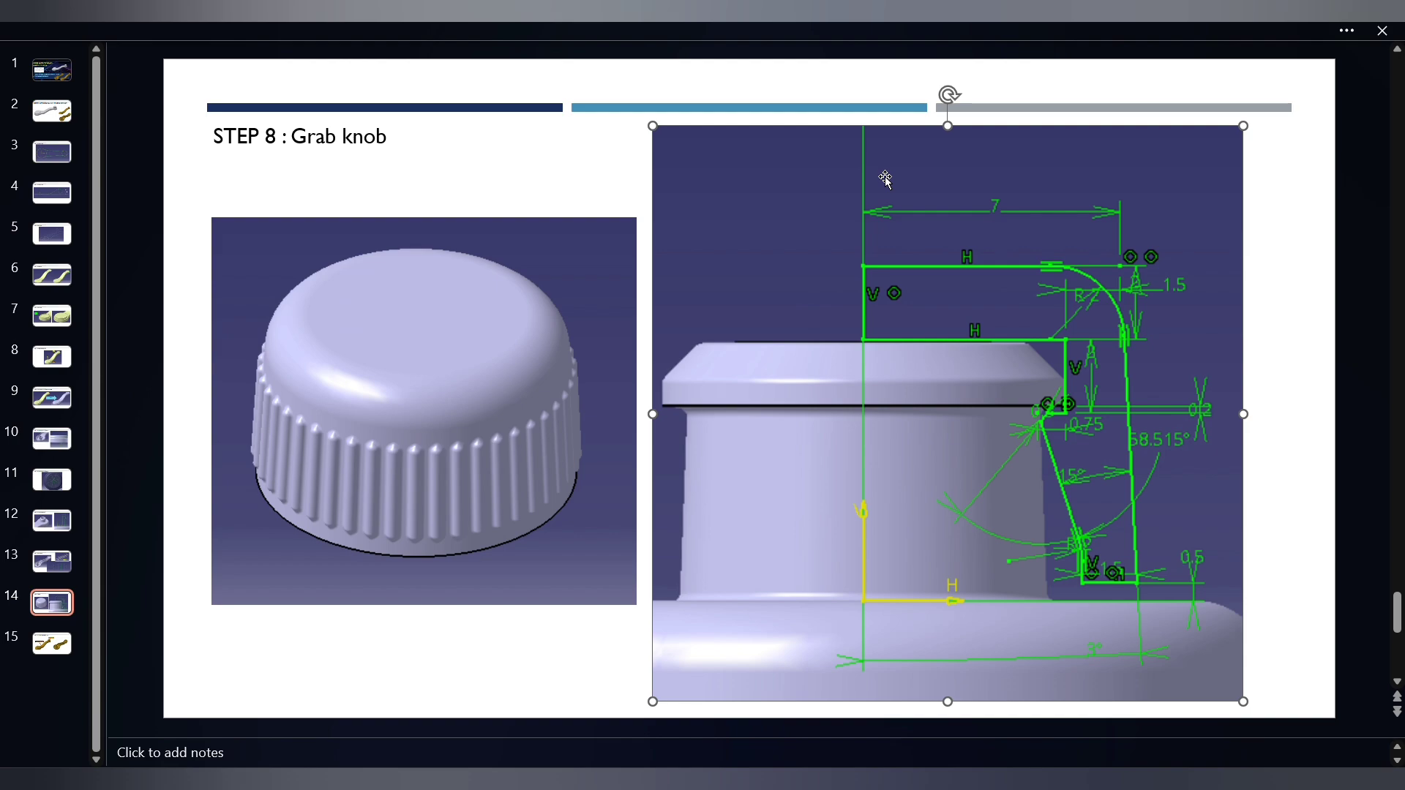
{"action": "key", "text": "alt+Tab"}
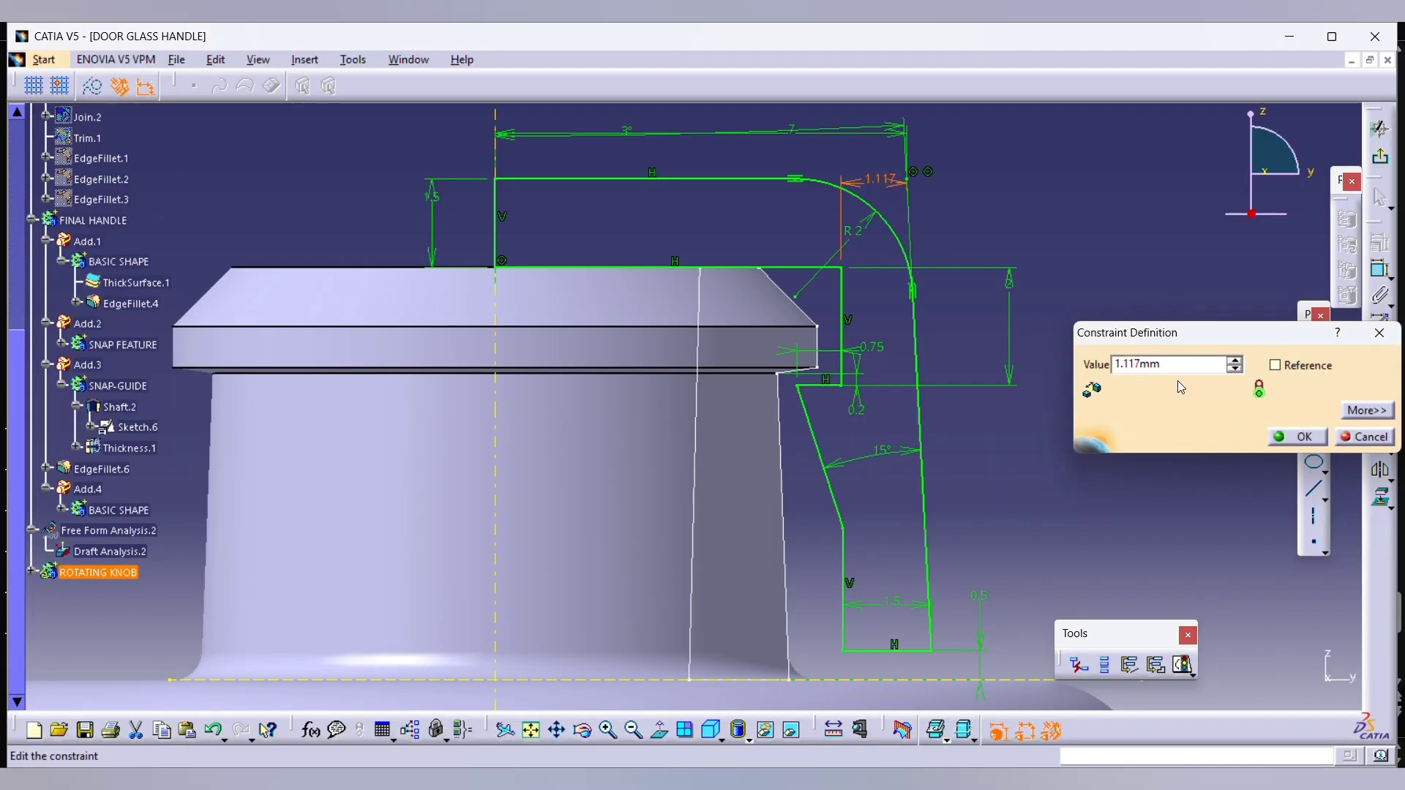
{"action": "type", "text": "1.5"}
{"action": "key", "text": "Return"}
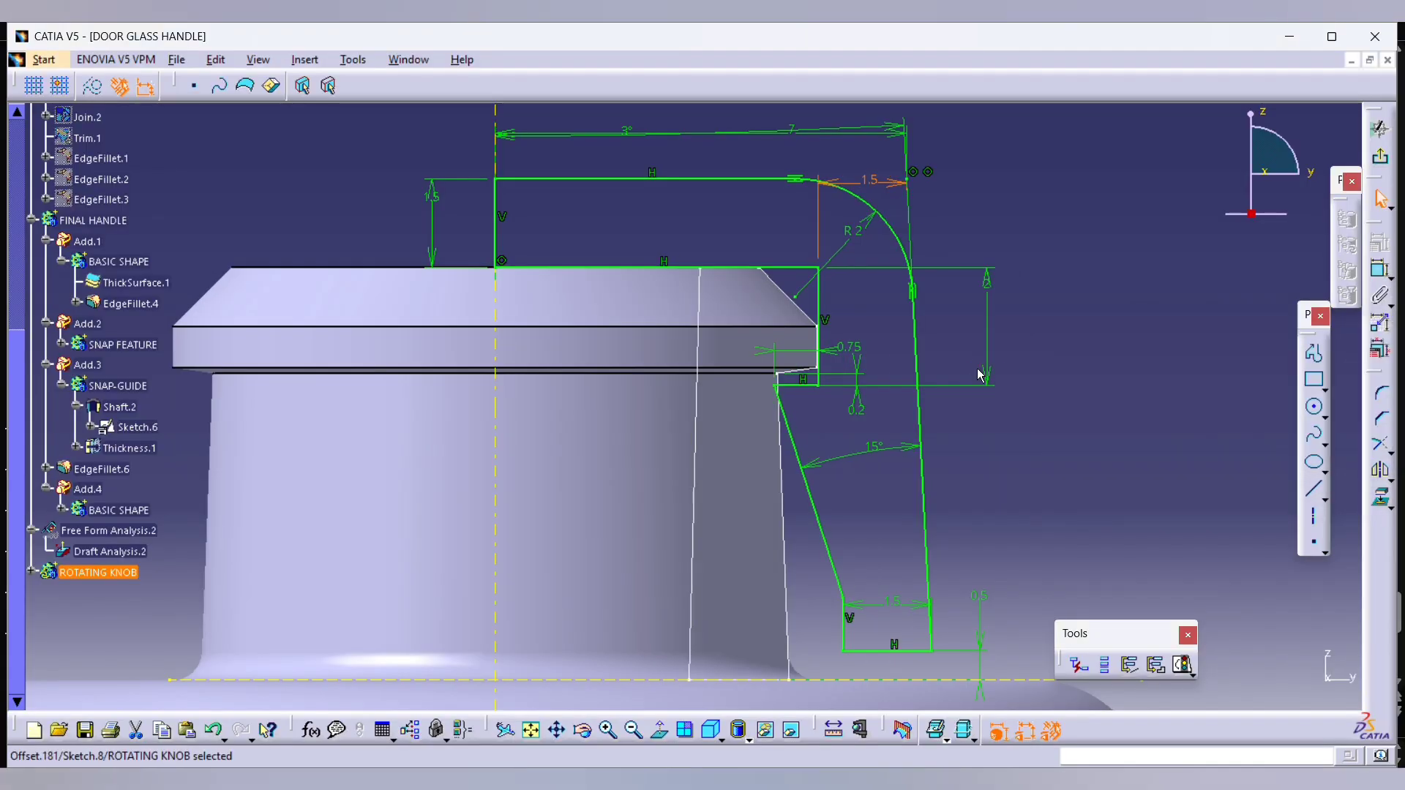
Step: Chamfer the corner between the short ledge and the inner slanted line at about 54° and set the chamfer length to 0.5 mm
{"action": "left_click", "coordinate": [1382, 423]}
{"action": "left_click", "coordinate": [786, 410]}
{"action": "left_click", "coordinate": [798, 386]}
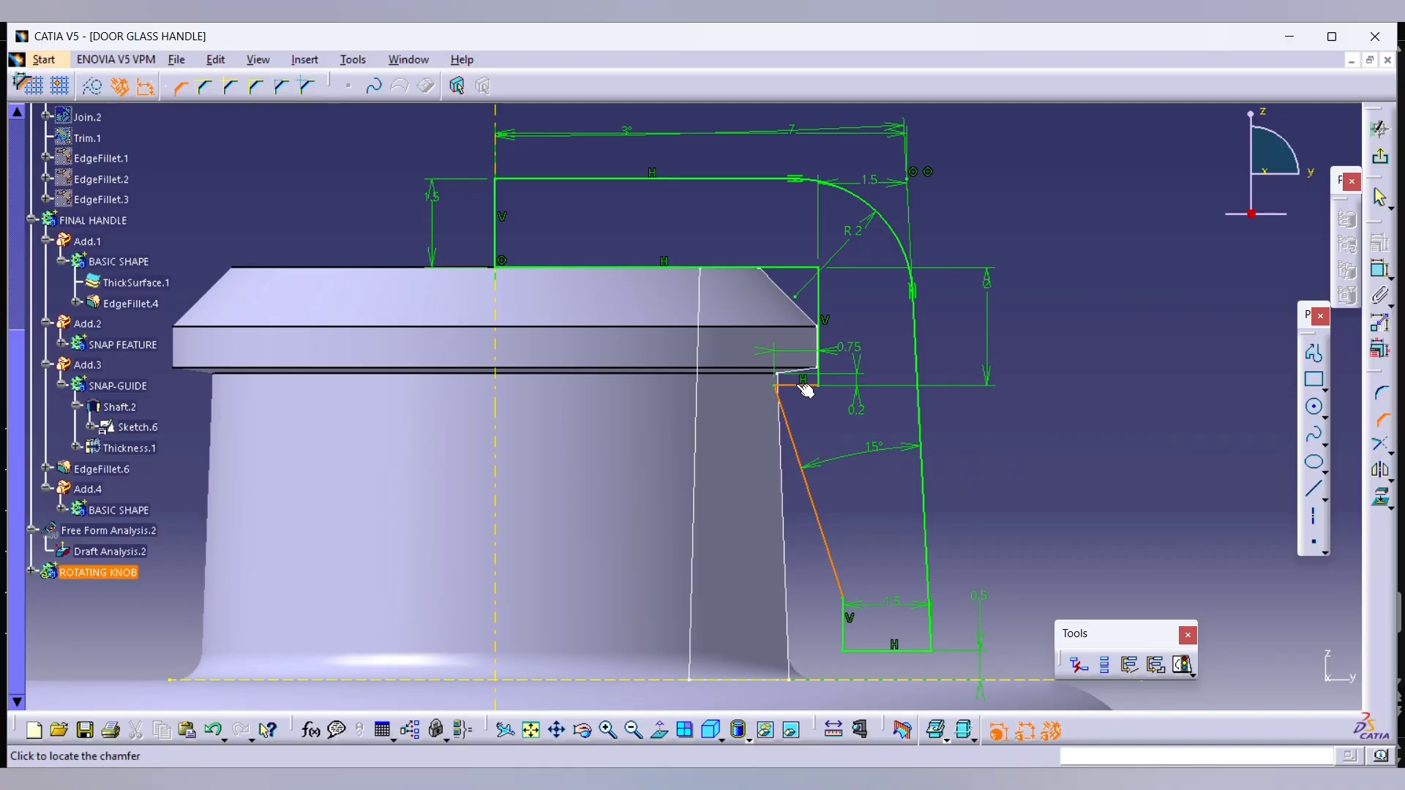
{"action": "left_click", "coordinate": [788, 396]}
{"action": "left_click", "coordinate": [811, 444]}
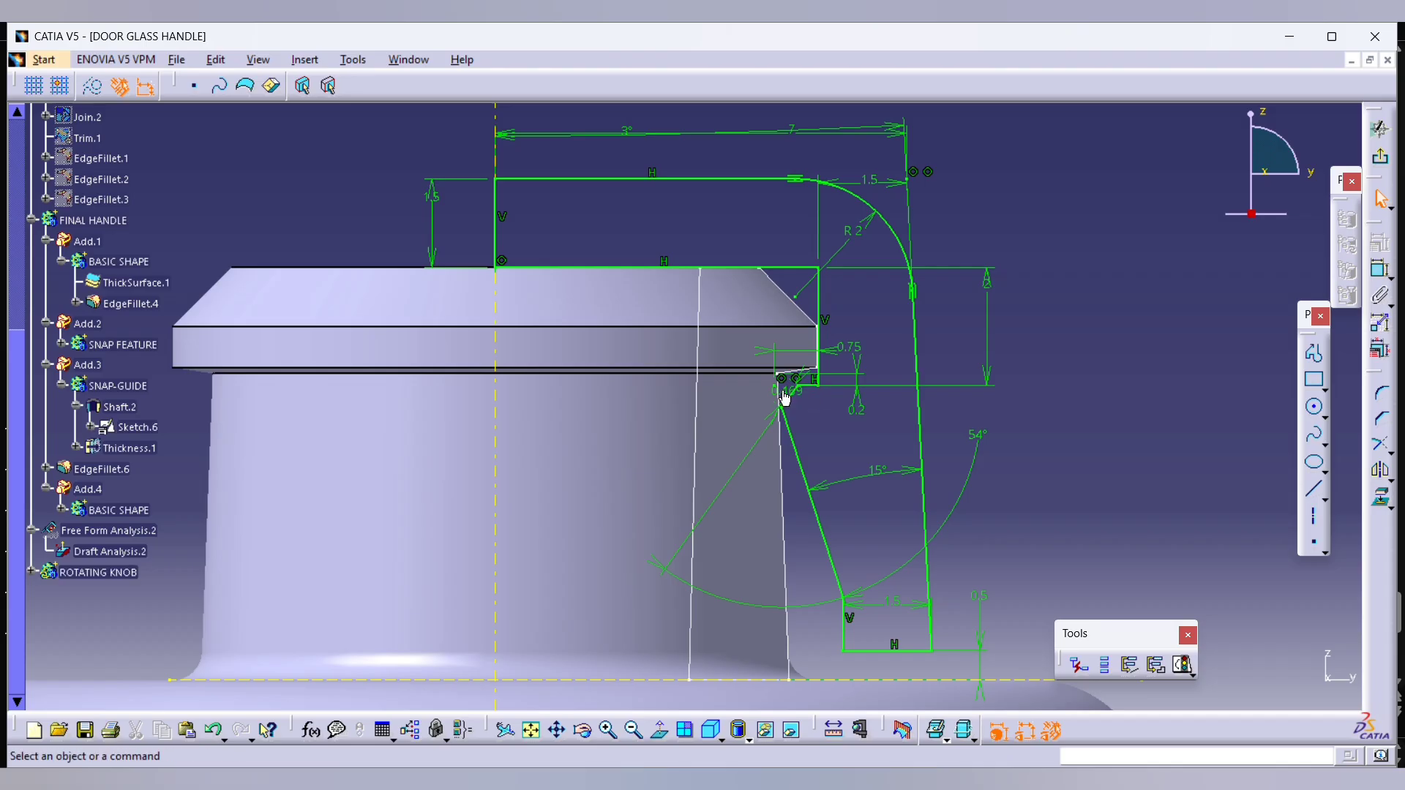
{"action": "double_click", "coordinate": [786, 390]}
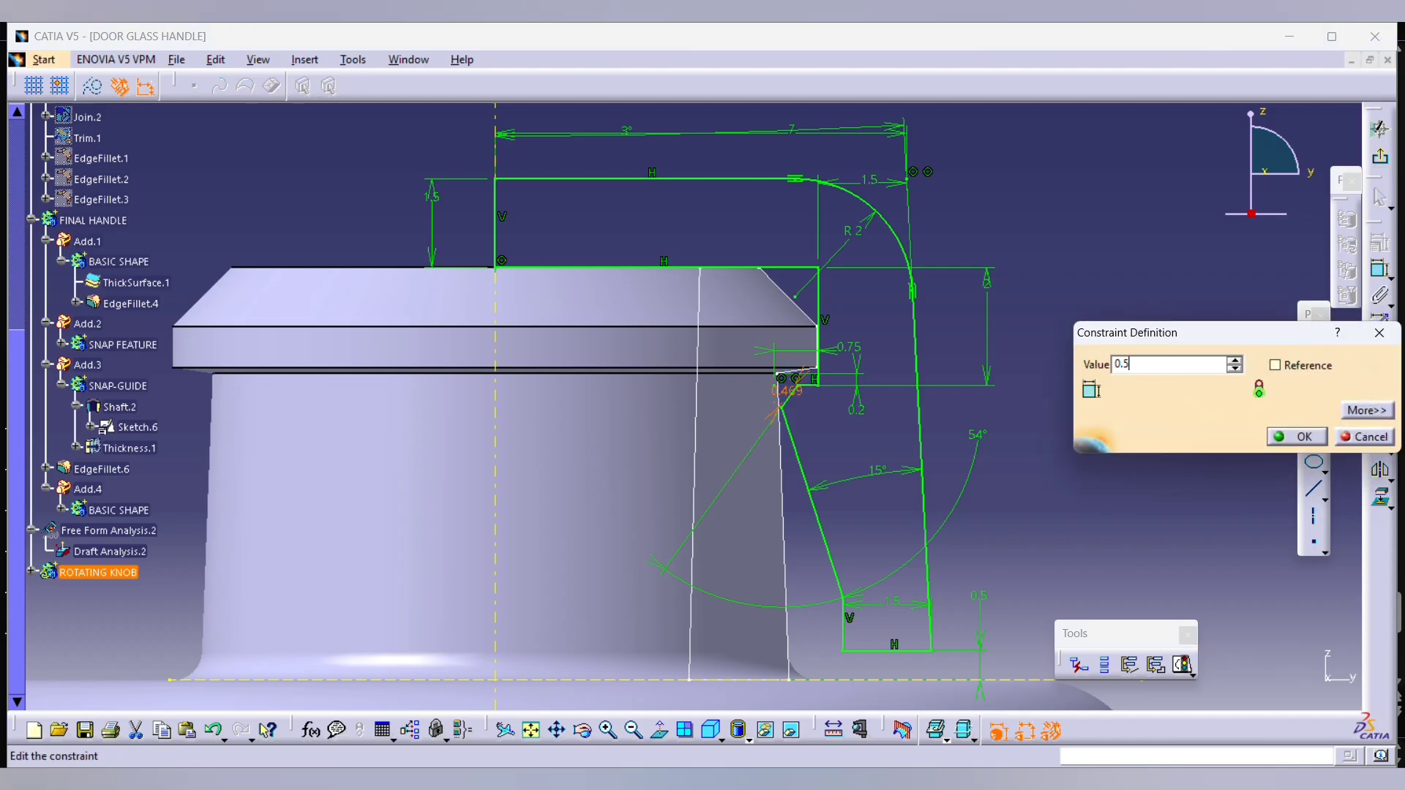
{"action": "key", "text": "Return"}
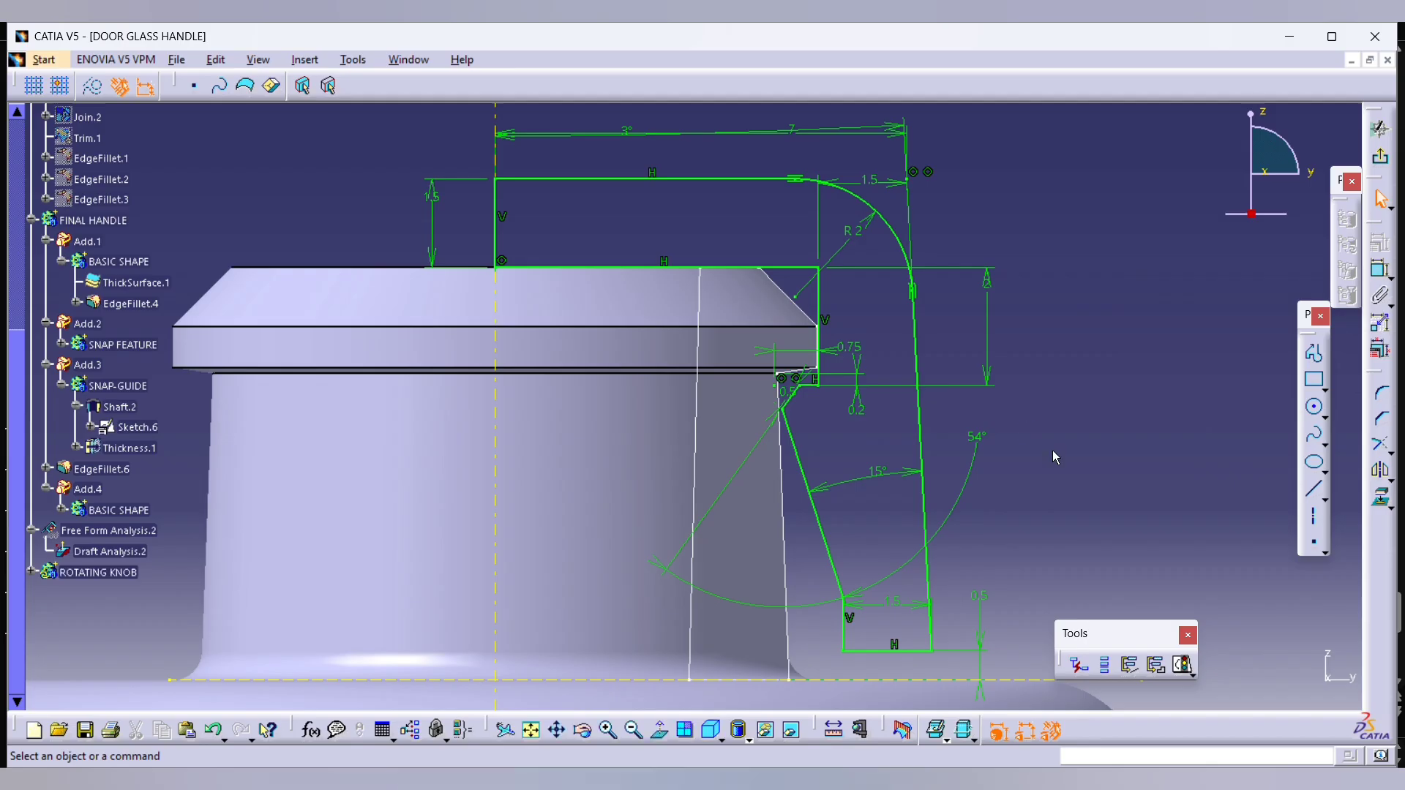
Step: Round the corner between the inner slanted line and the short lower vertical line, and set its radius to 5 mm
{"action": "left_click", "coordinate": [1380, 401]}
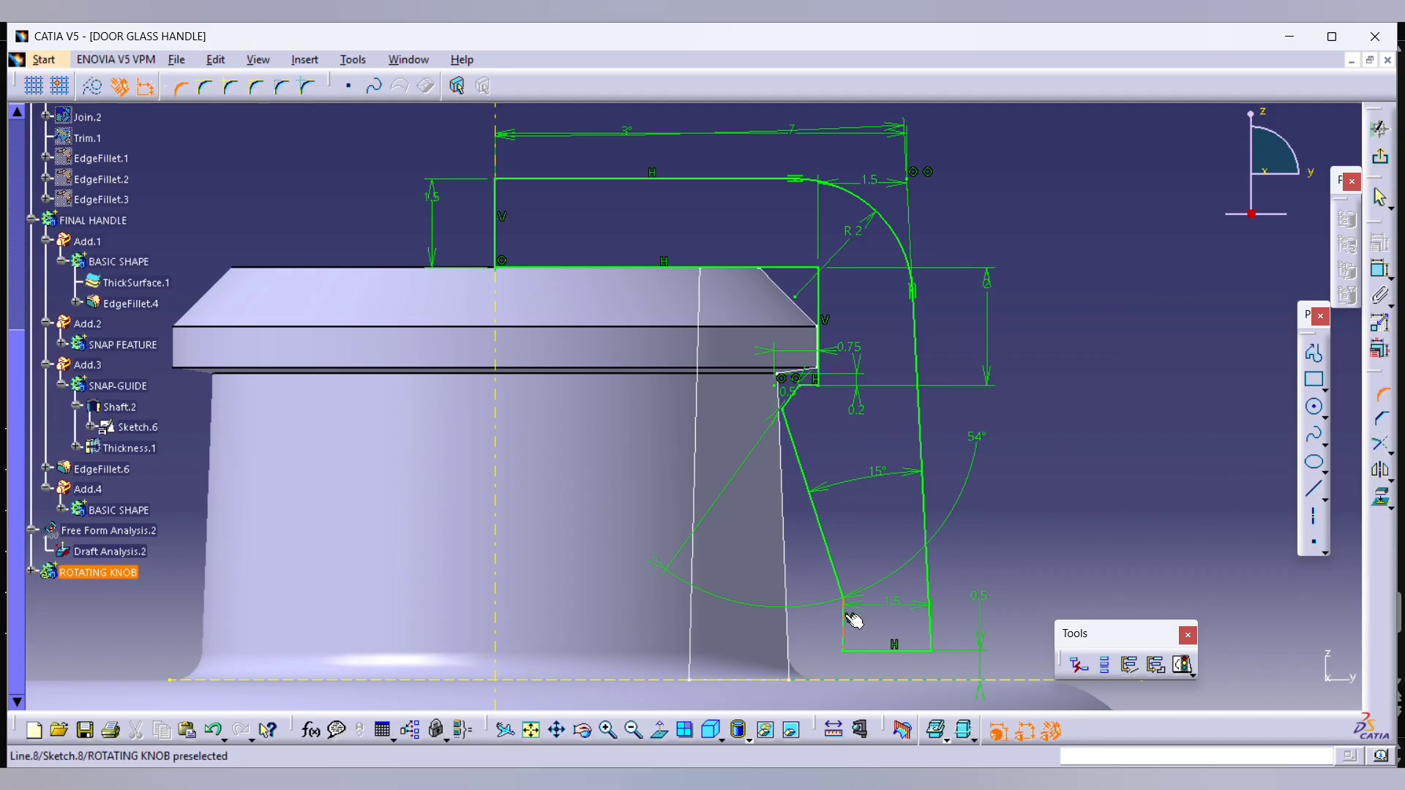
{"action": "left_click", "coordinate": [845, 617]}
{"action": "left_click", "coordinate": [831, 607]}
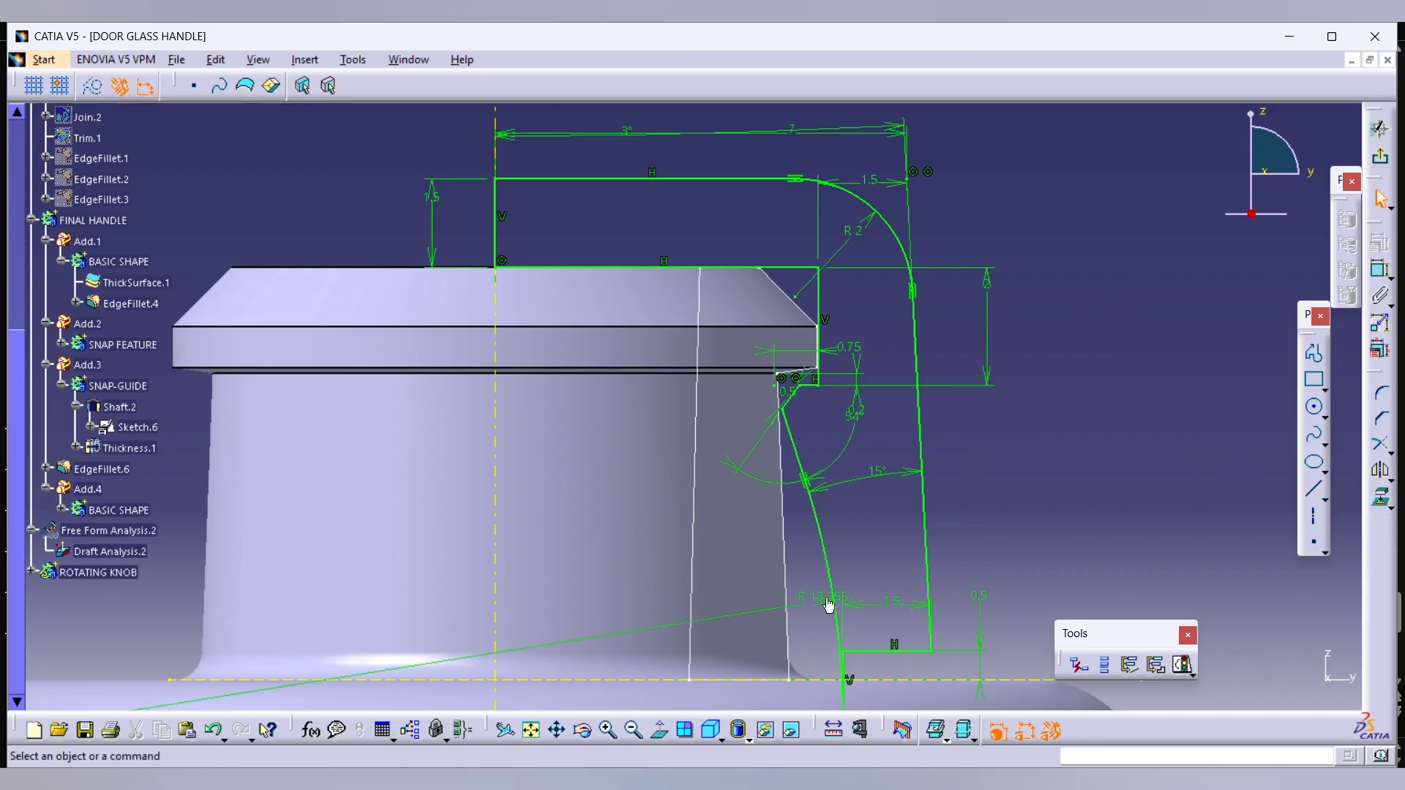
{"action": "double_click", "coordinate": [823, 601]}
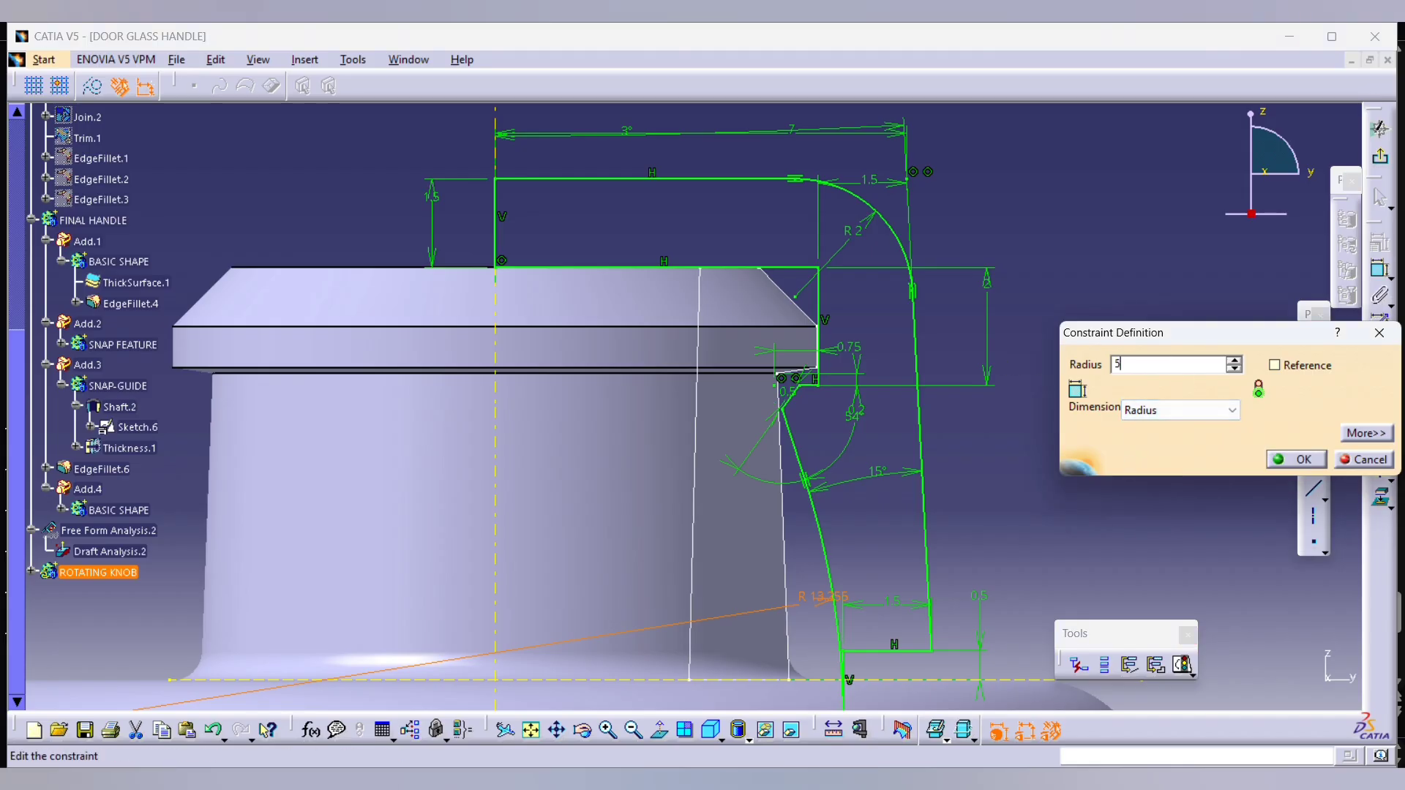
{"action": "key", "text": "Return"}
Step: Inspect the ledge's offset below the snap guide's rim and compare the profile's dimensions with the reference slide
{"action": "left_click", "coordinate": [1013, 469]}
{"action": "mouse_move", "coordinate": [1022, 448]}
{"action": "middle_mouse_down"}
{"action": "mouse_move", "coordinate": [1173, 278]}
{"action": "mouse_move", "coordinate": [1054, 320]}
{"action": "mouse_move", "coordinate": [1024, 370]}
{"action": "middle_mouse_up"}
{"action": "double_click", "coordinate": [919, 471]}
{"action": "key", "text": "Escape"}
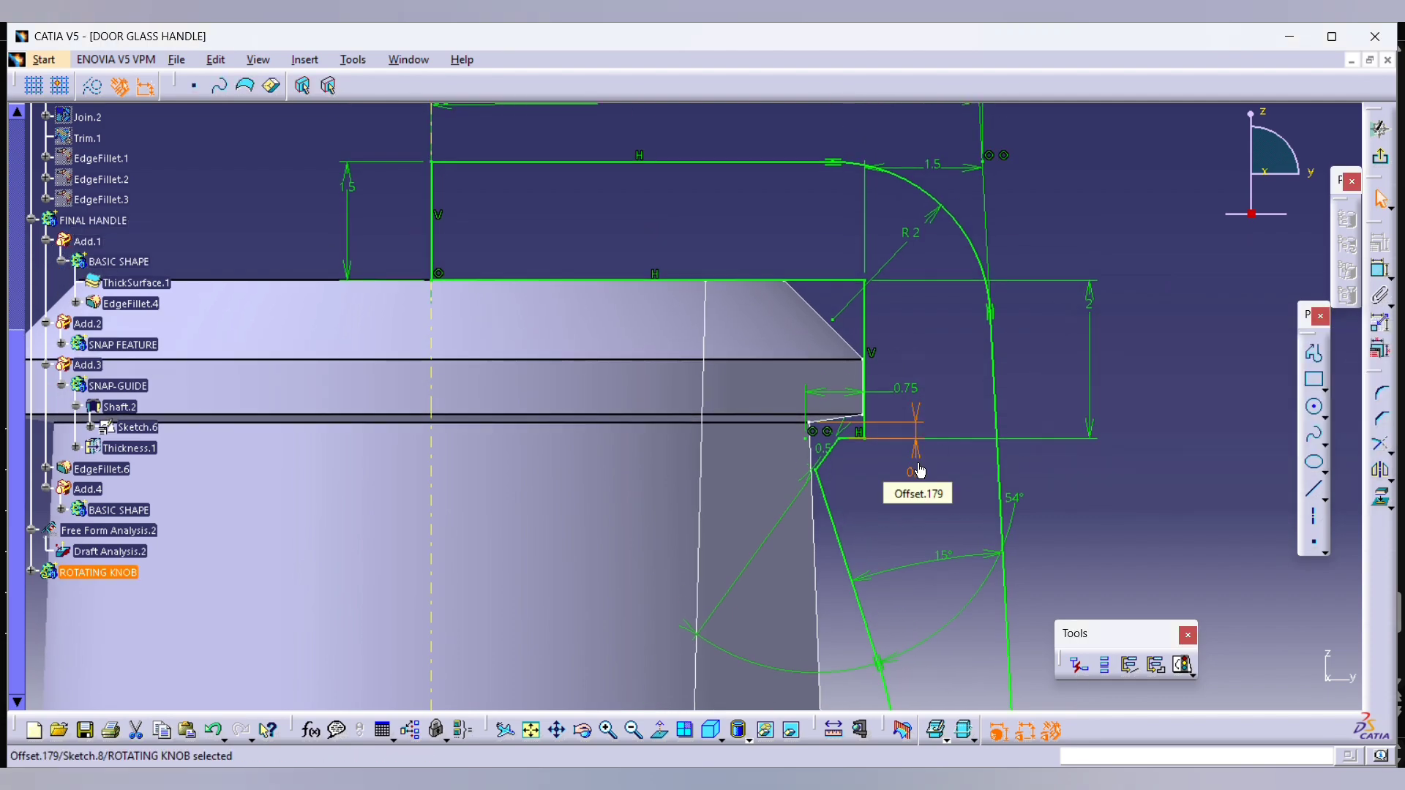
{"action": "key", "text": "alt+Tab"}
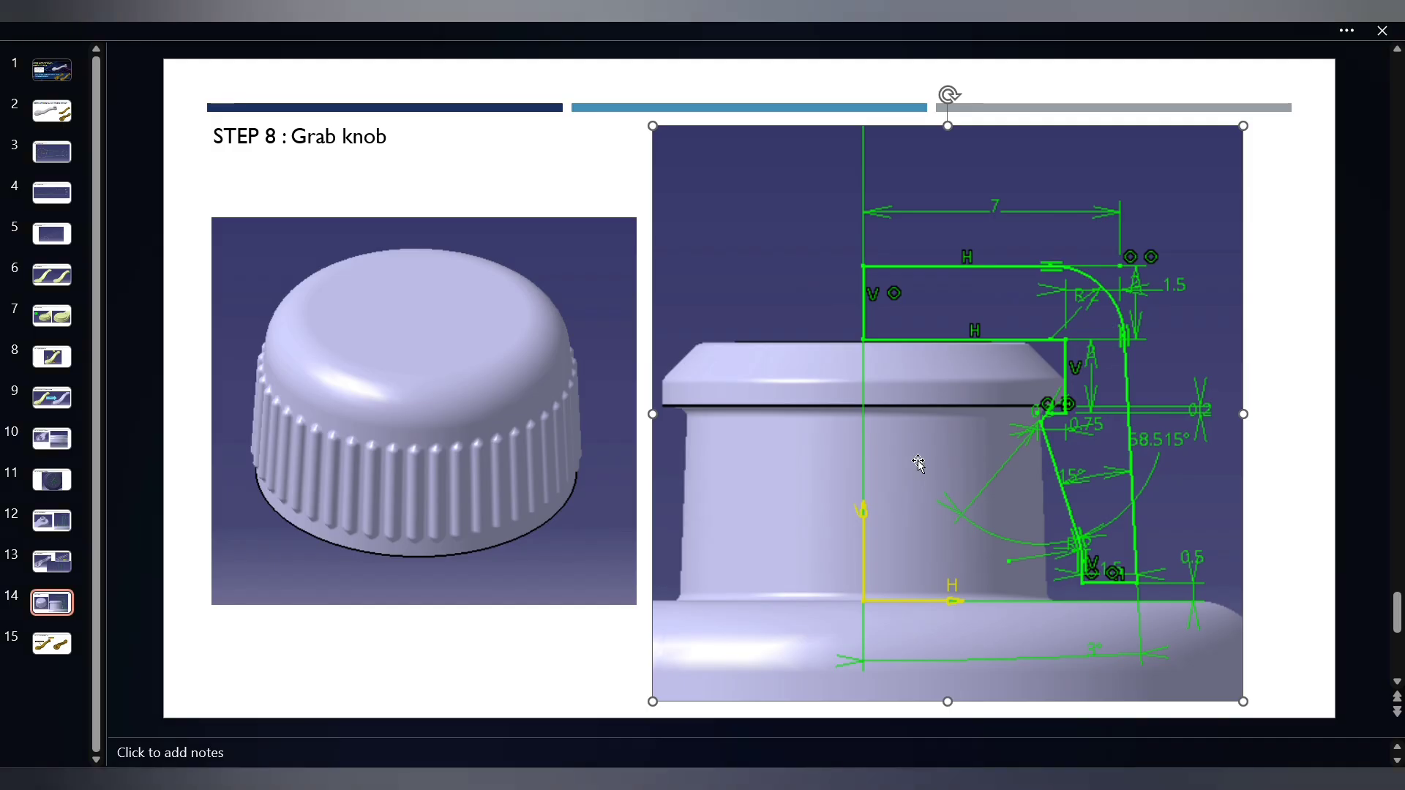
{"action": "key", "text": "alt+Tab"}
{"action": "key", "text": "alt+Tab"}
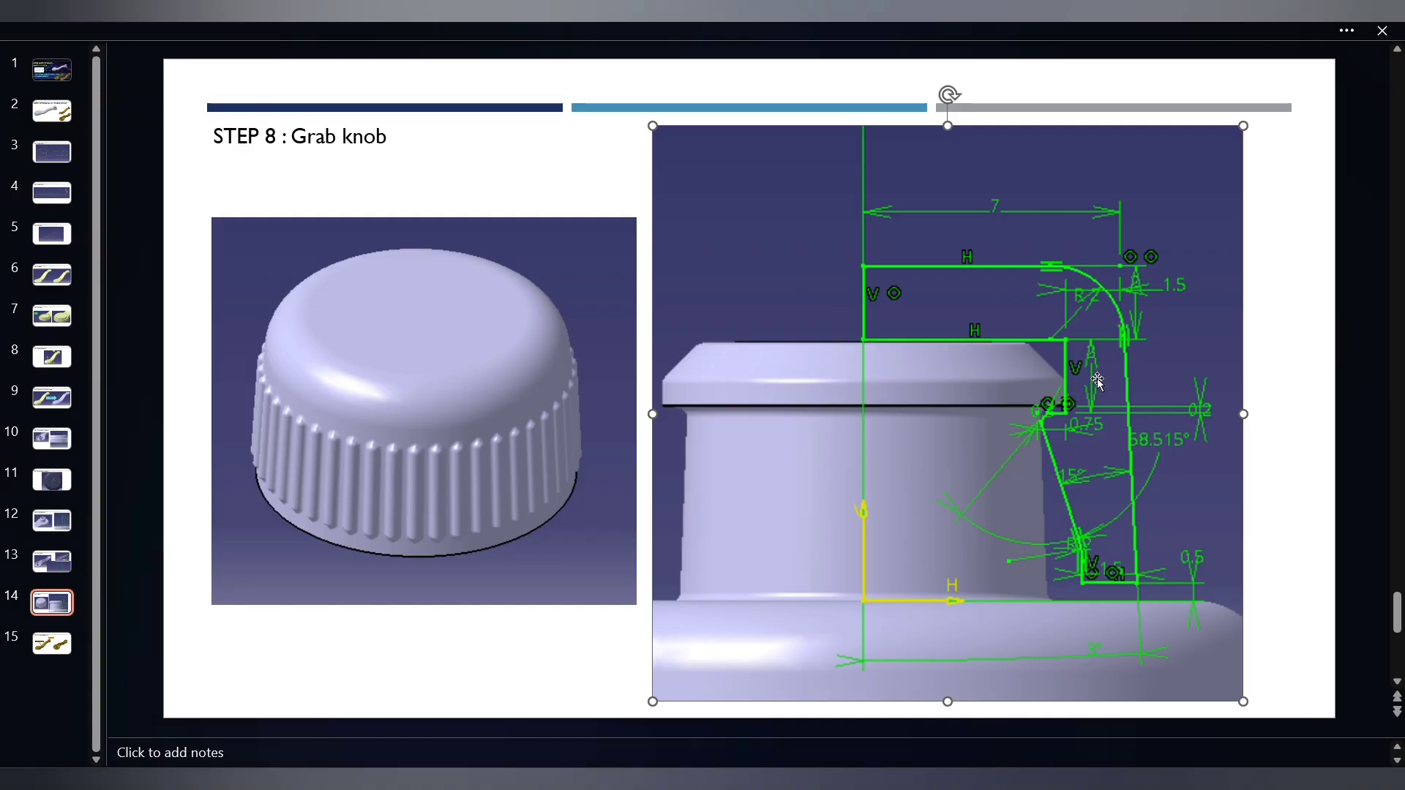
{"action": "key", "text": "alt+Tab"}
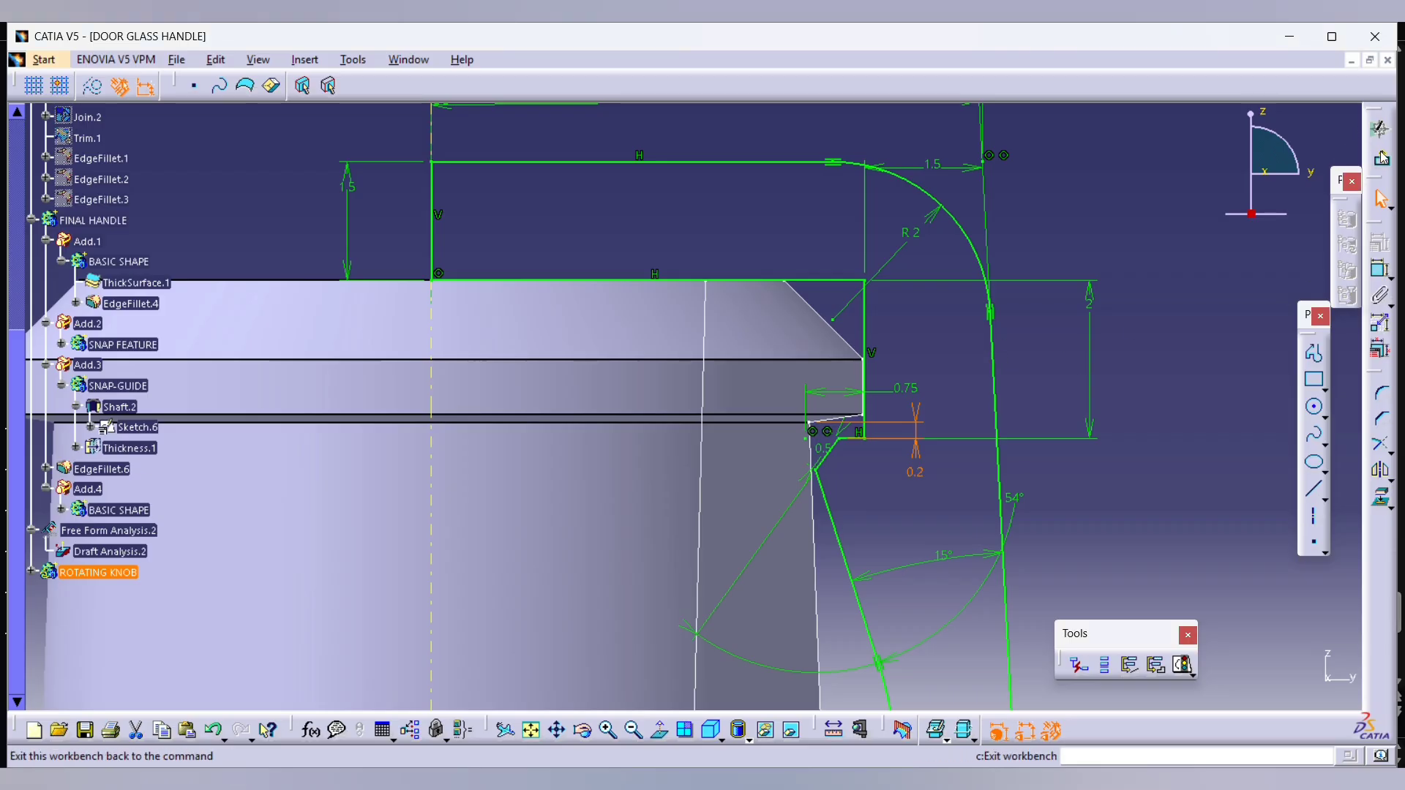
Step: Exit the knob profile sketch and hide the snap guide's sketch
{"action": "left_click", "coordinate": [1380, 128]}
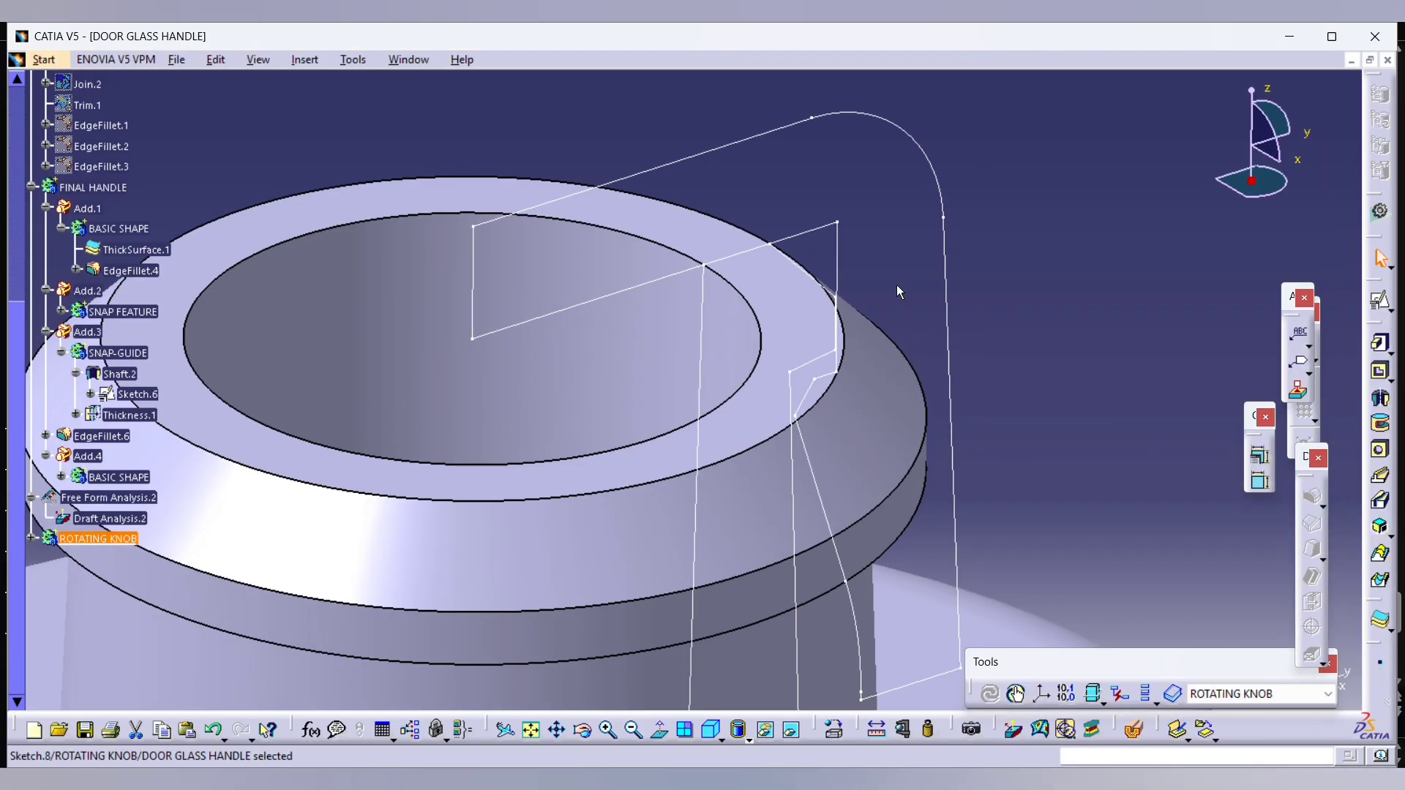
{"action": "left_click", "coordinate": [919, 311]}
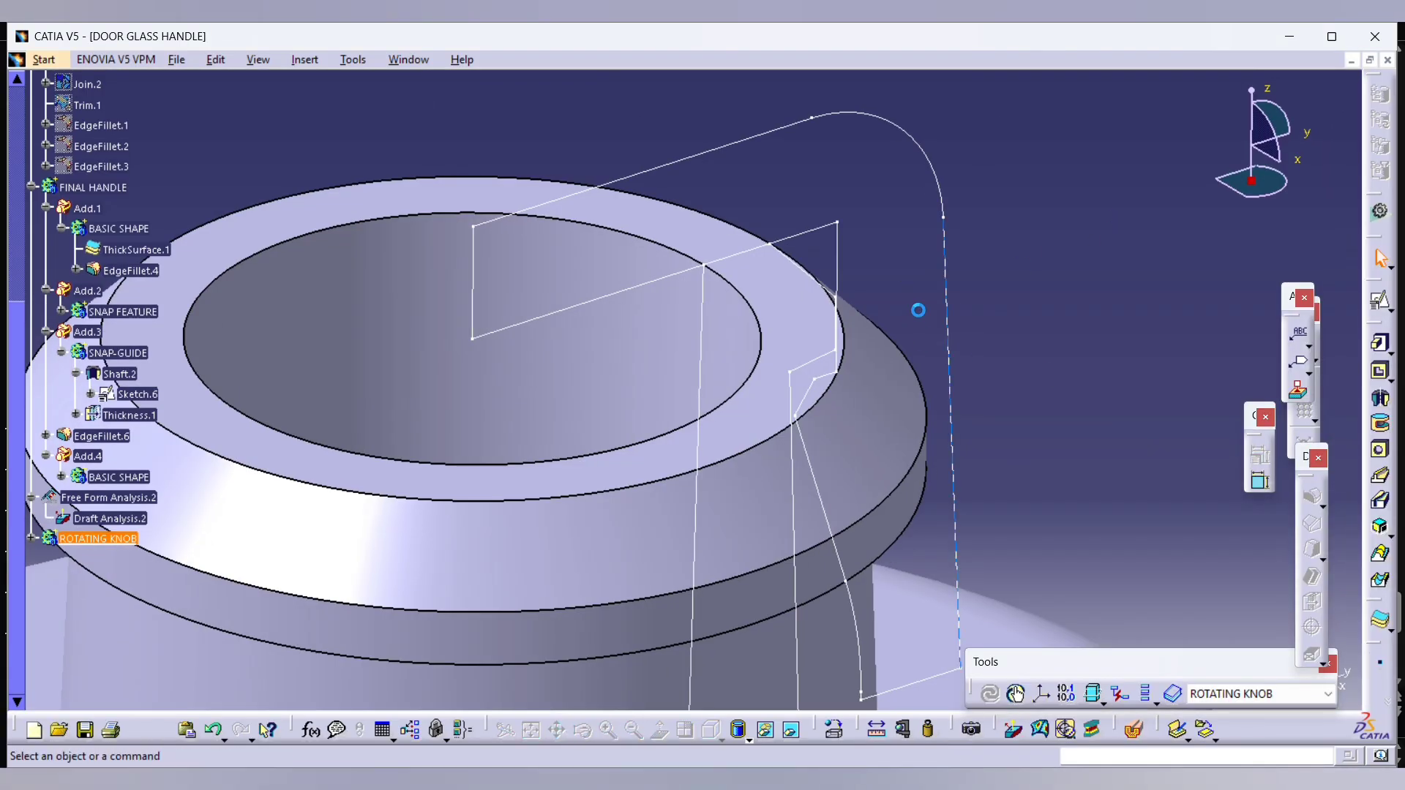
{"action": "right_click", "coordinate": [701, 292]}
{"action": "key", "text": "h"}
{"action": "middle_click_drag", "start_coordinate": [701, 292], "coordinate": [778, 433]}
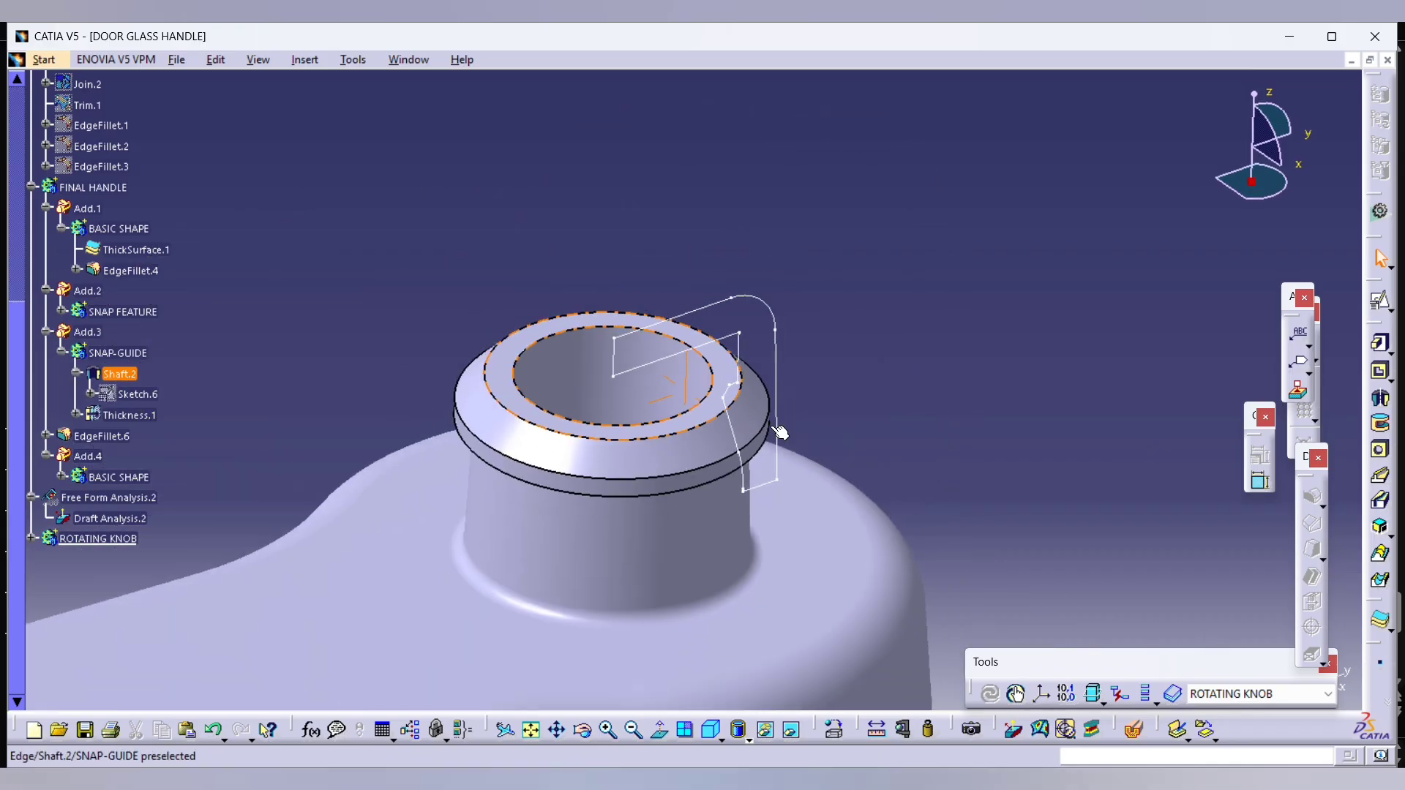
Step: Revolve the knob profile into a 360° shaft about the sketch axis
{"action": "left_click", "coordinate": [1379, 409]}
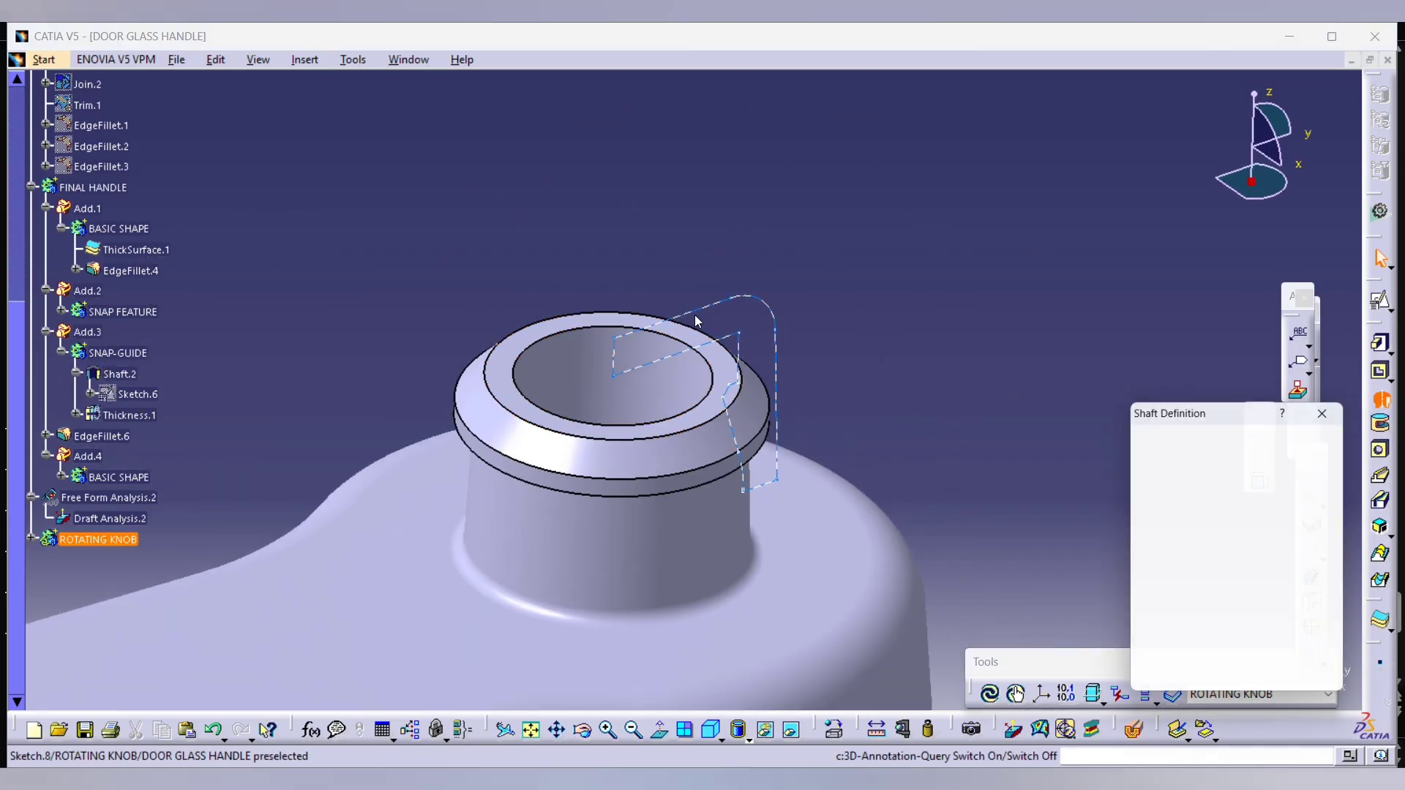
{"action": "left_click", "coordinate": [709, 305]}
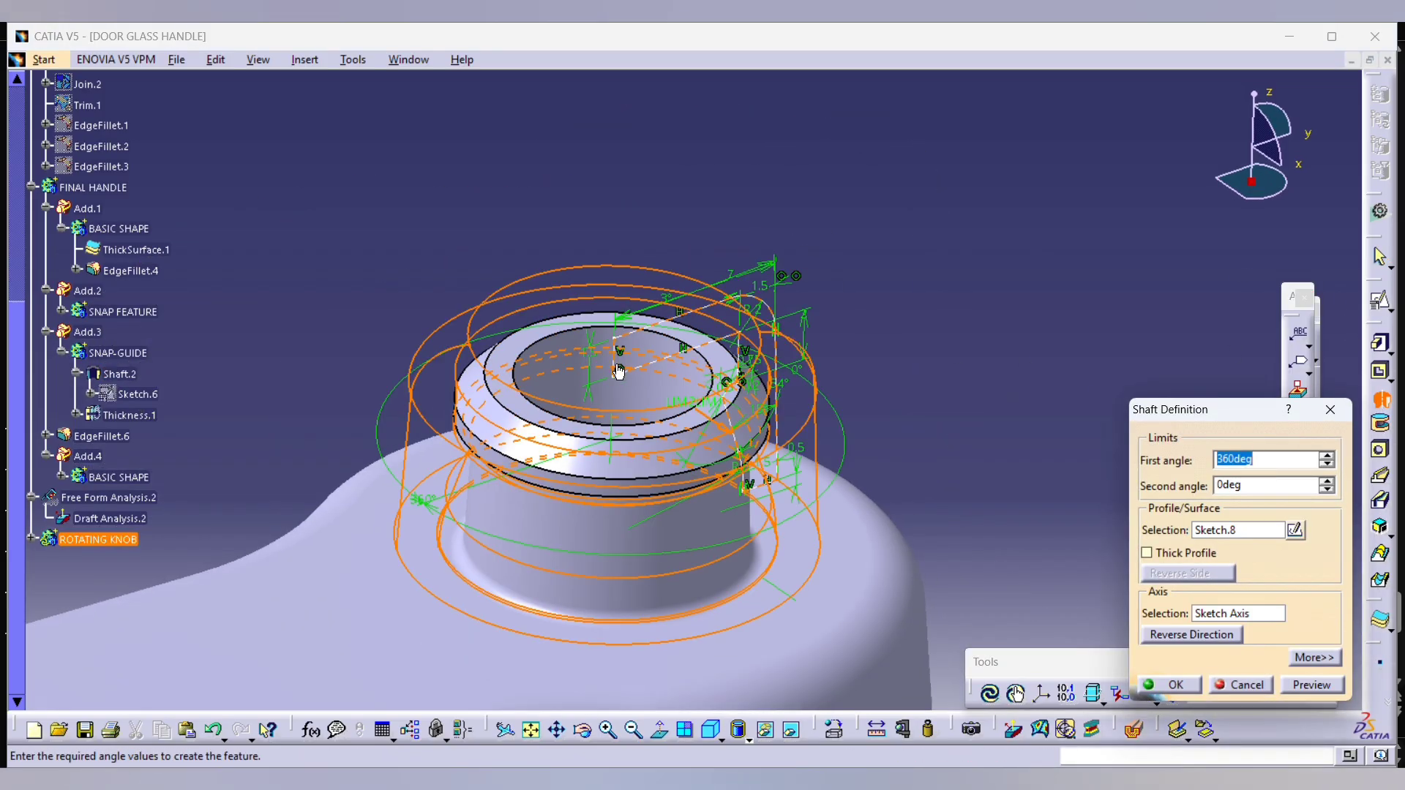
{"action": "left_click", "coordinate": [1175, 685]}
{"action": "middle_click_drag", "start_coordinate": [969, 358], "coordinate": [661, 540]}
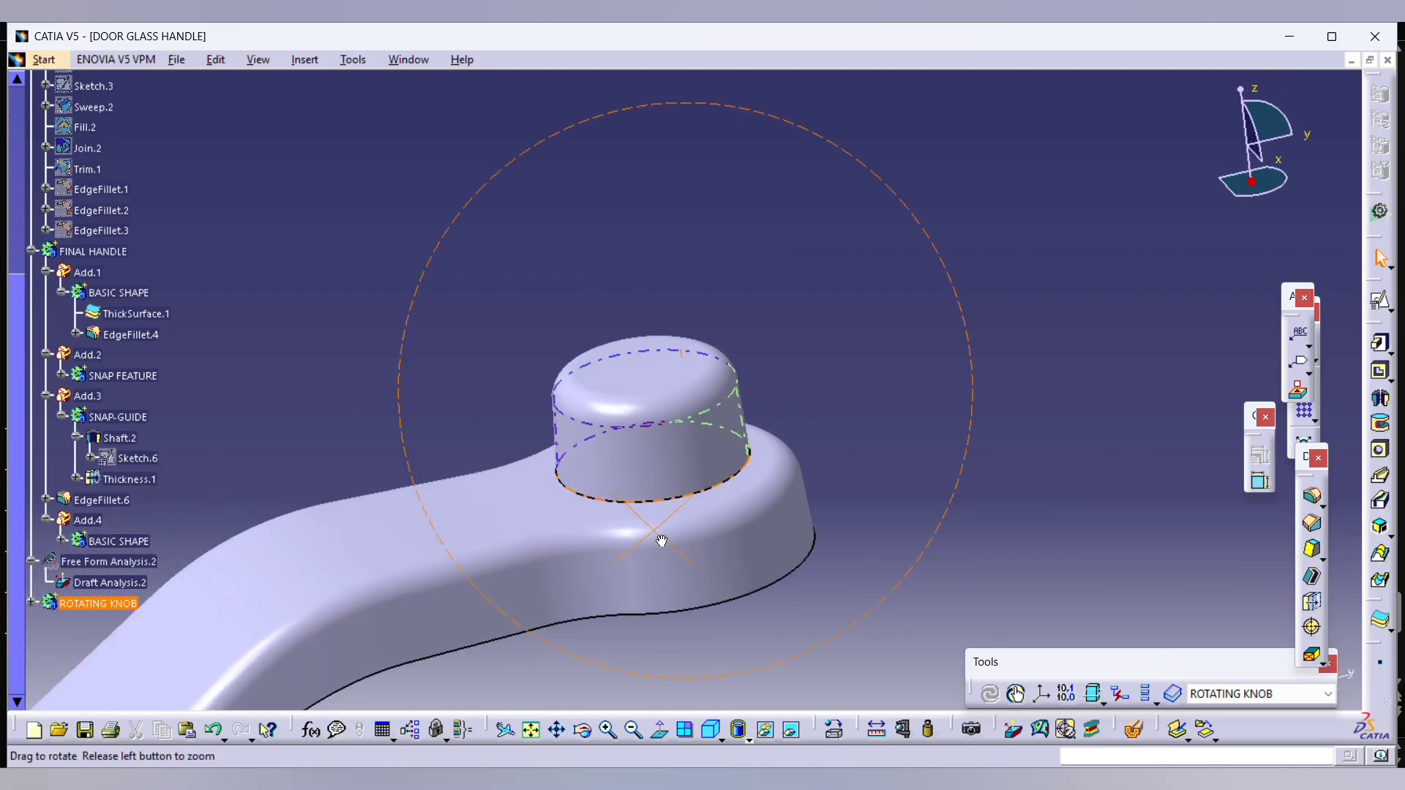
Step: Make the ROTATING KNOB body the work object and insert a new empty body
{"action": "scroll", "coordinate": [88, 350], "scroll_direction": "down", "scroll_amount": 4}
{"action": "left_click", "coordinate": [92, 344]}
{"action": "right_click", "coordinate": [93, 346]}
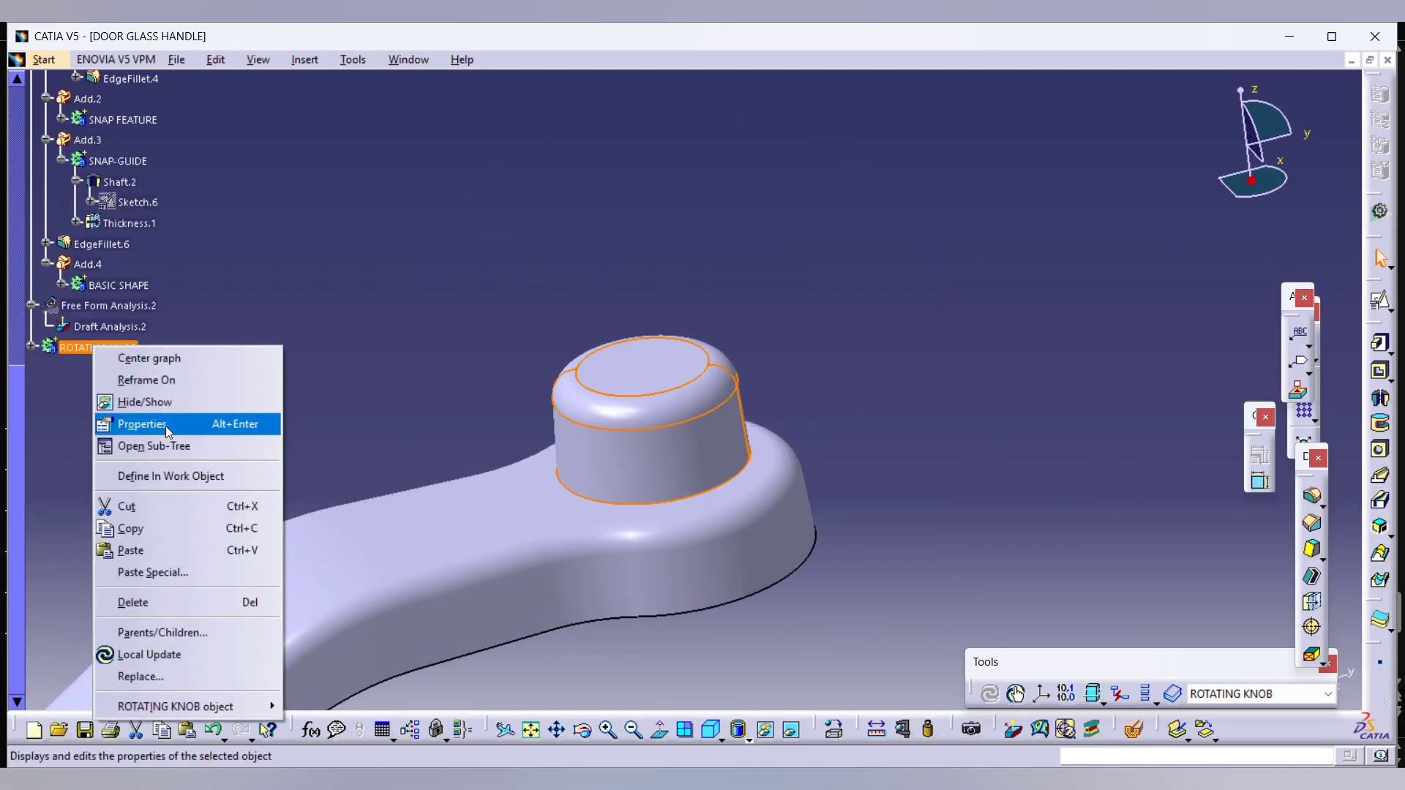
{"action": "left_click", "coordinate": [170, 477]}
{"action": "left_click", "coordinate": [304, 60]}
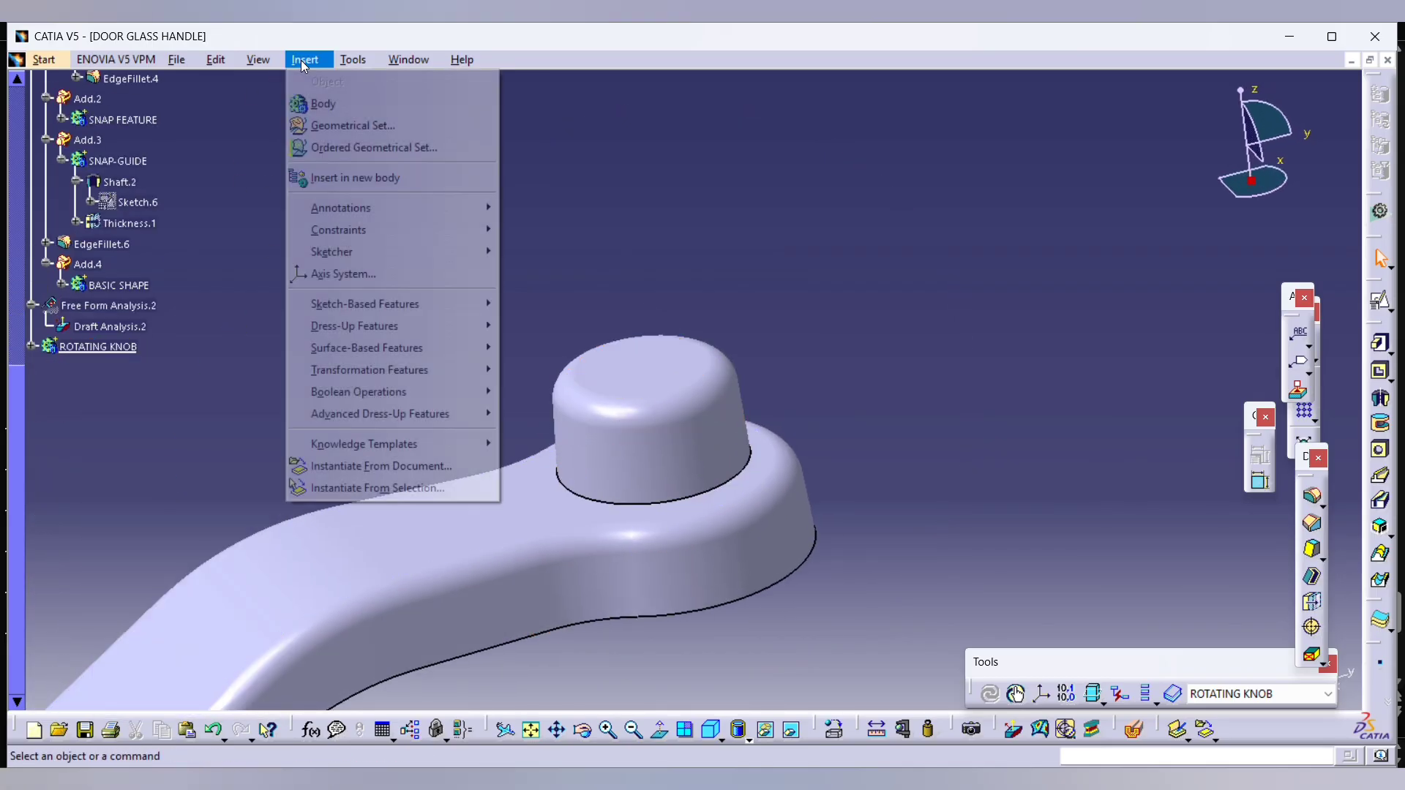
{"action": "left_click", "coordinate": [325, 100]}
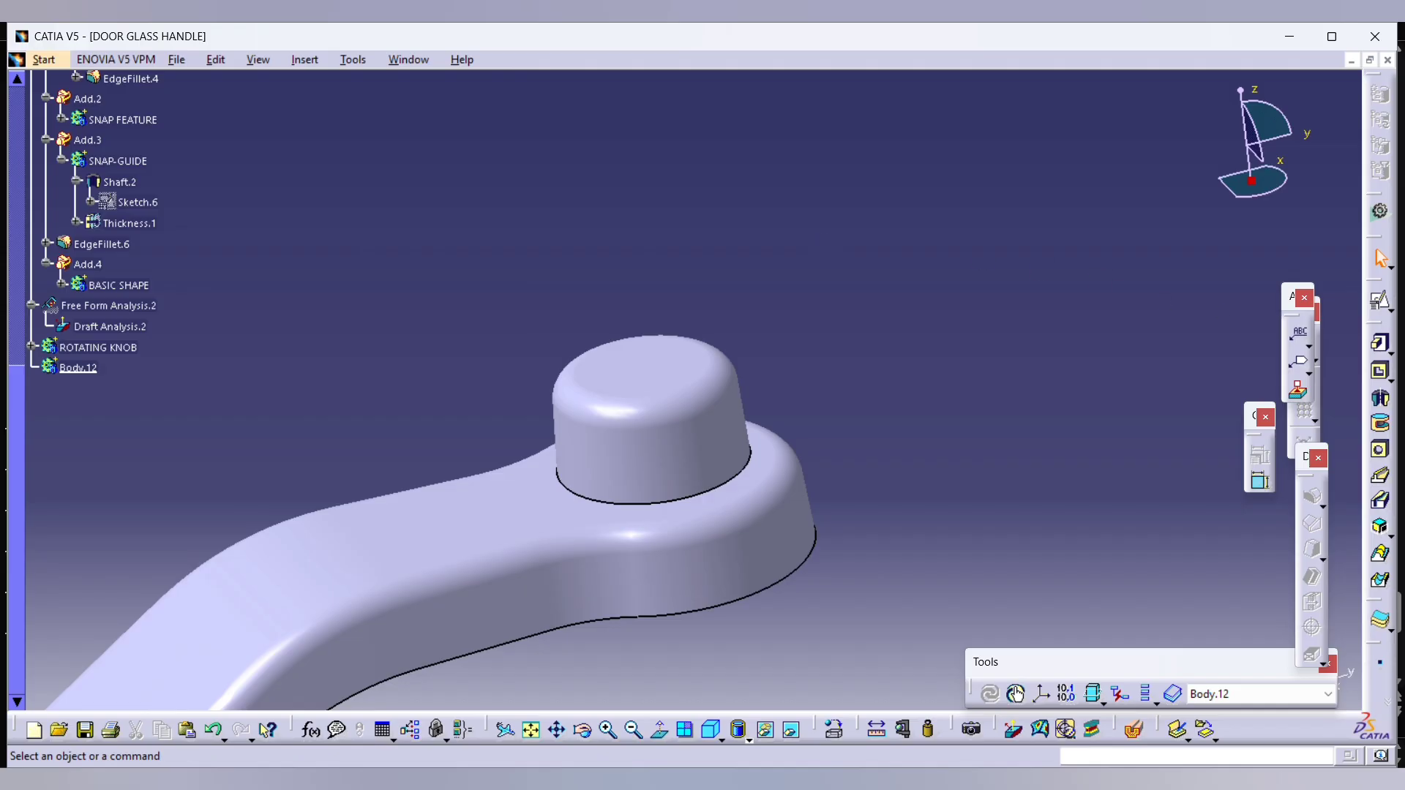
Step: Create a positioned sketch on the YZ plane in the new body and cut the part by the sketch plane
{"action": "left_click", "coordinate": [1380, 301]}
{"action": "left_click", "coordinate": [291, 564]}
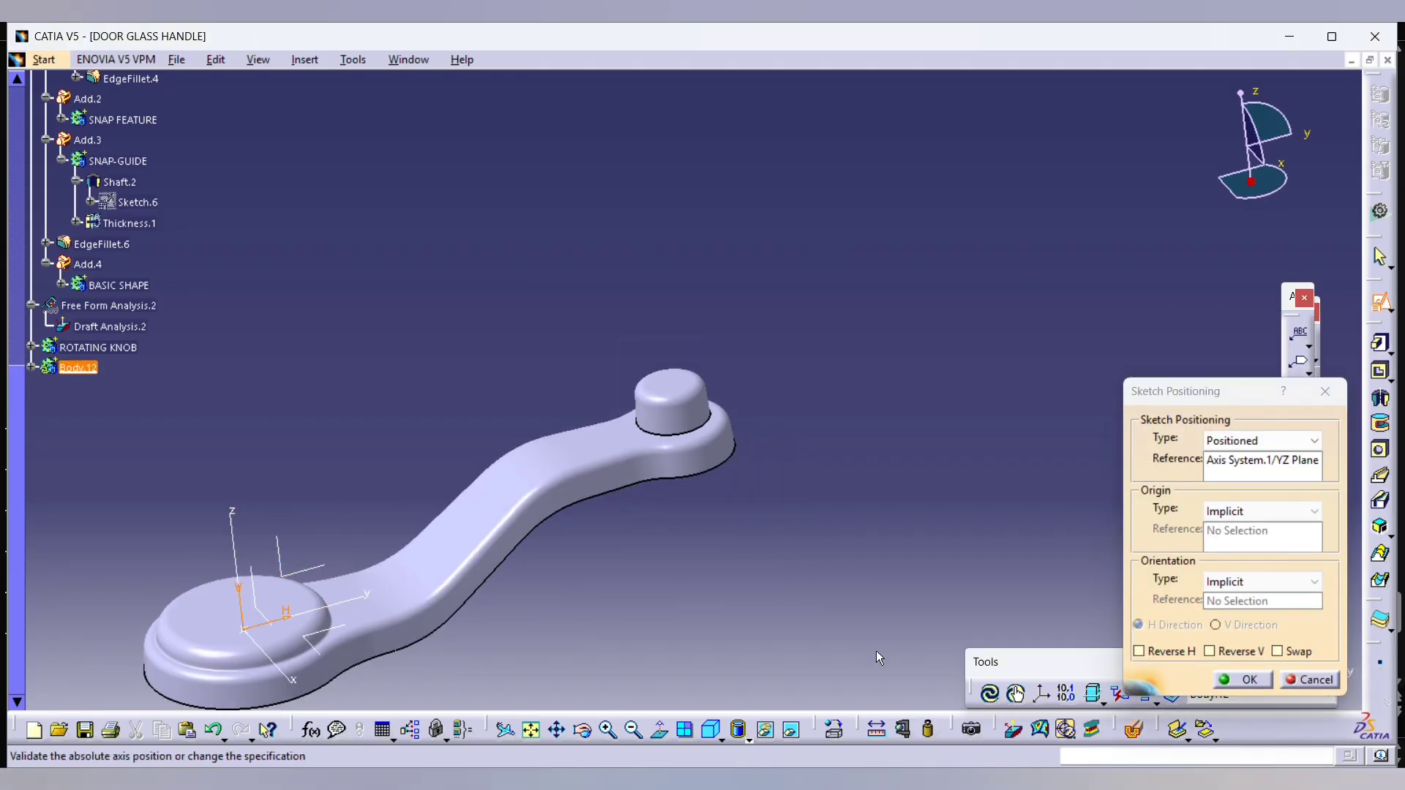
{"action": "left_click", "coordinate": [1242, 680]}
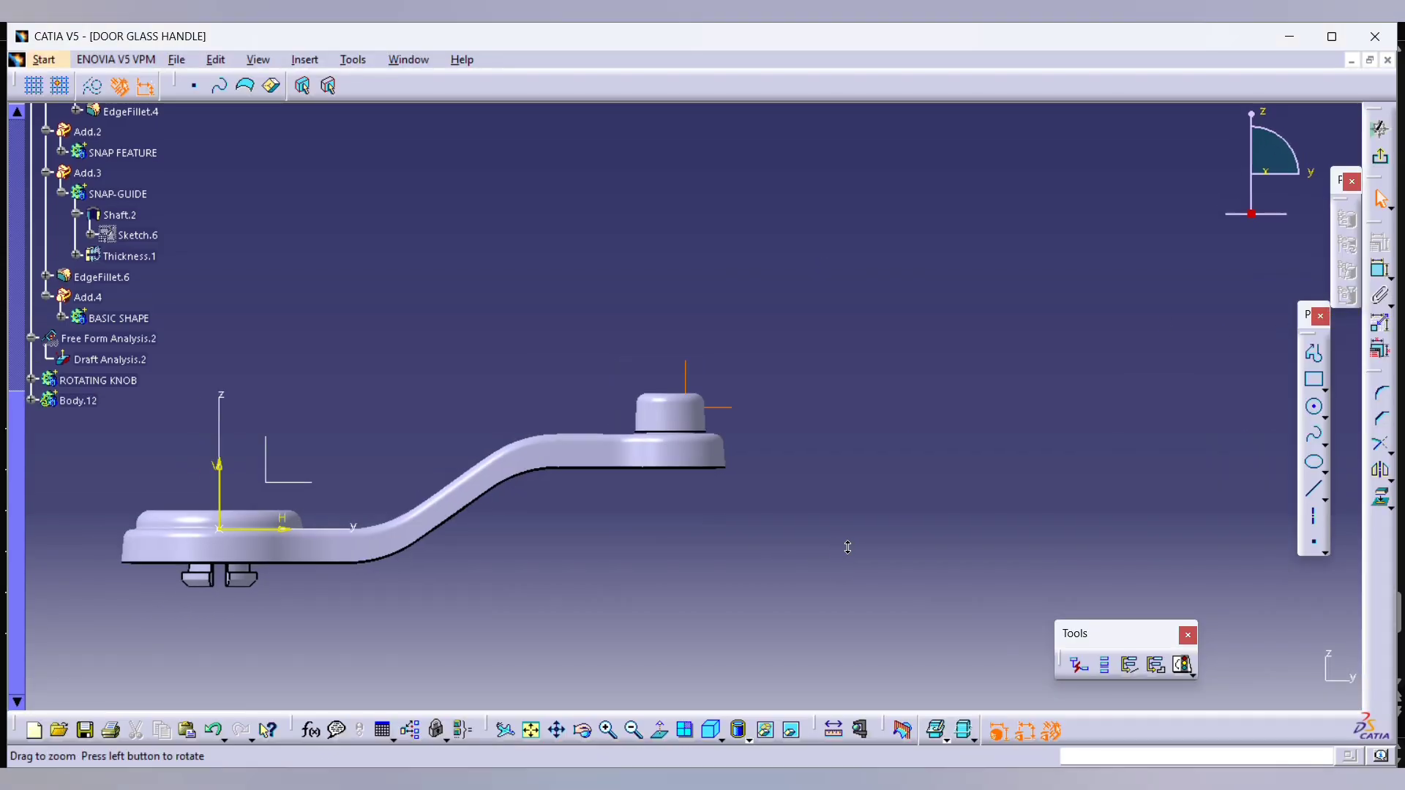
{"action": "left_click", "coordinate": [902, 728]}
Step: Sketch a narrow closed four-sided rib profile along the inside of the knob's slanted outer wall
{"action": "mouse_move", "coordinate": [886, 538]}
{"action": "middle_mouse_down"}
{"action": "mouse_move", "coordinate": [900, 492]}
{"action": "mouse_move", "coordinate": [797, 451]}
{"action": "mouse_move", "coordinate": [805, 408]}
{"action": "middle_mouse_up"}
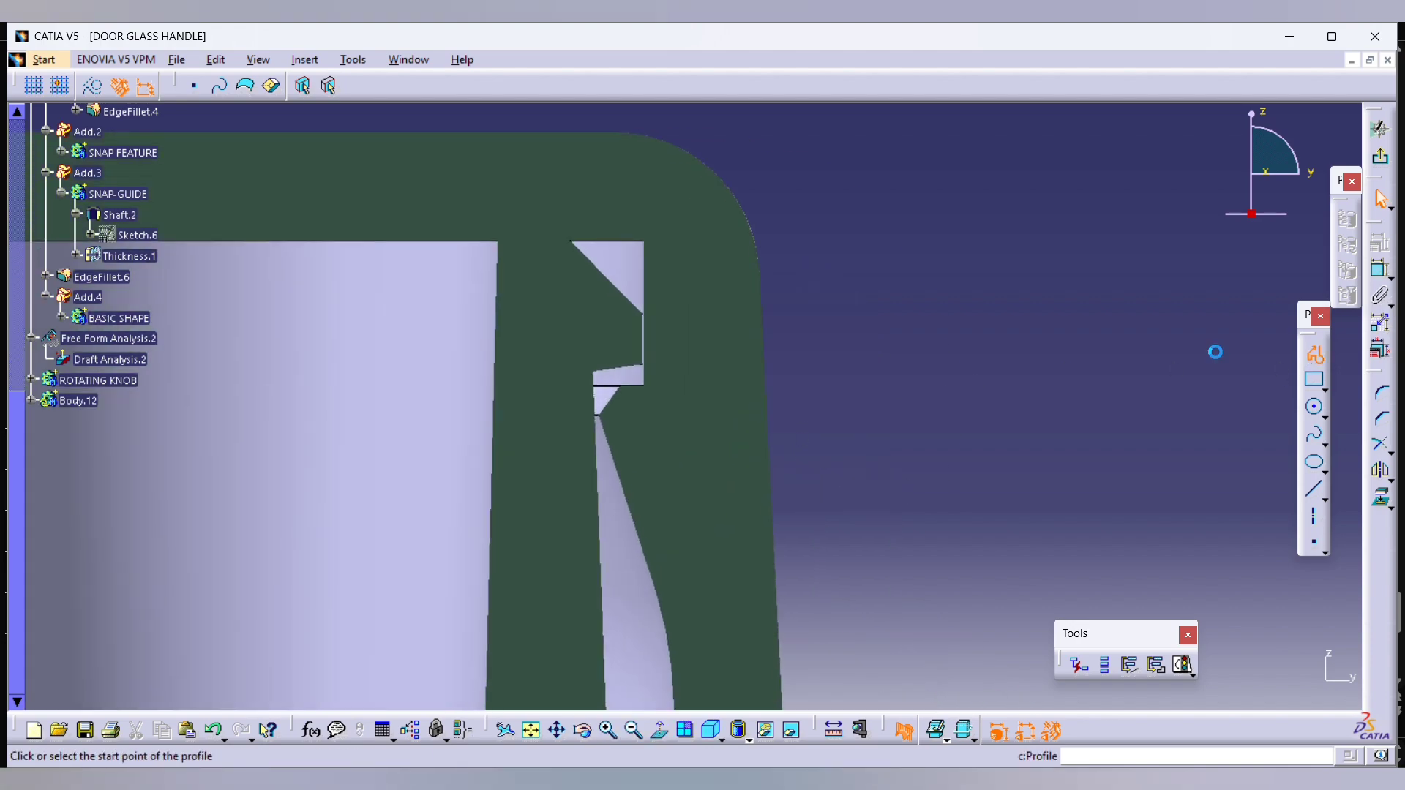
{"action": "left_click", "coordinate": [758, 282]}
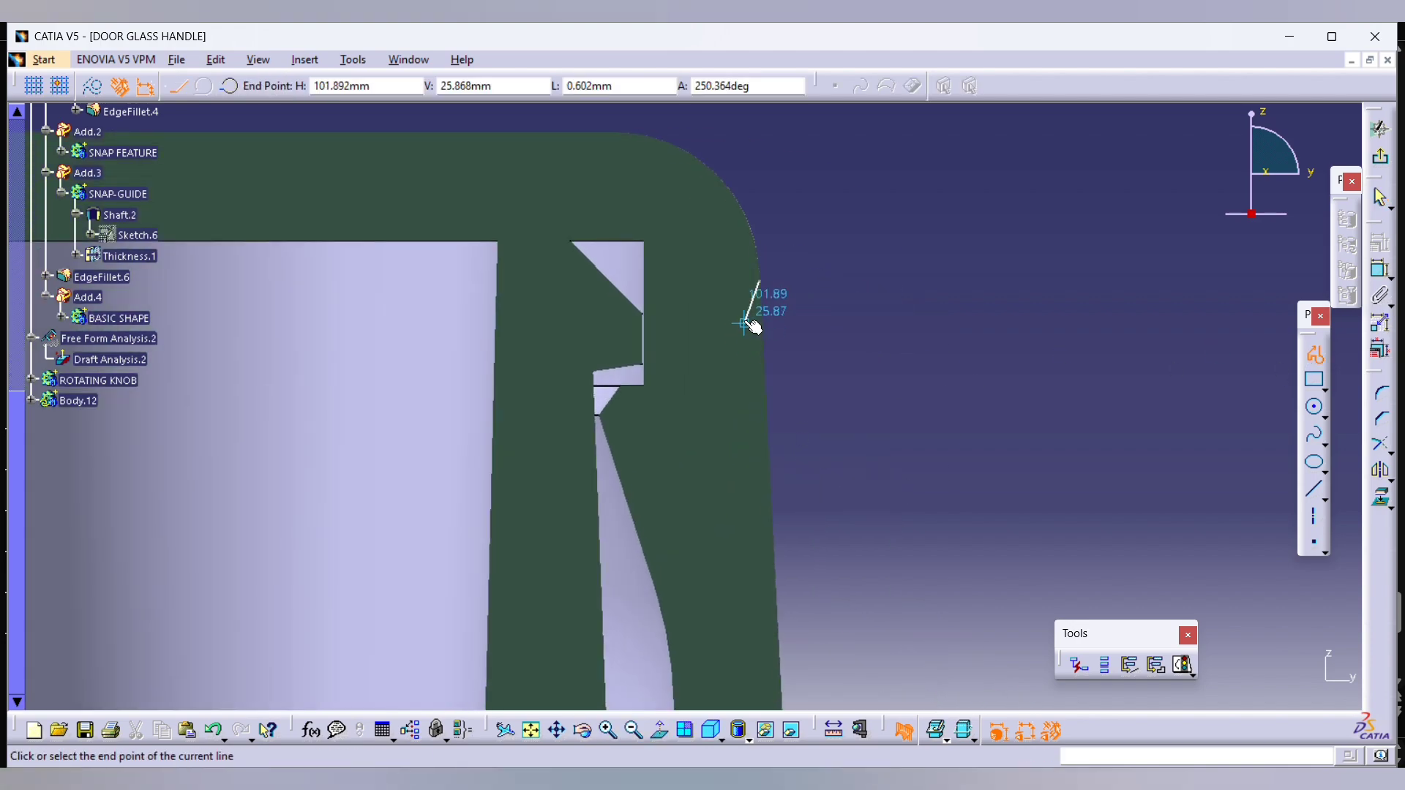
{"action": "middle_click_drag", "start_coordinate": [744, 436], "coordinate": [725, 217]}
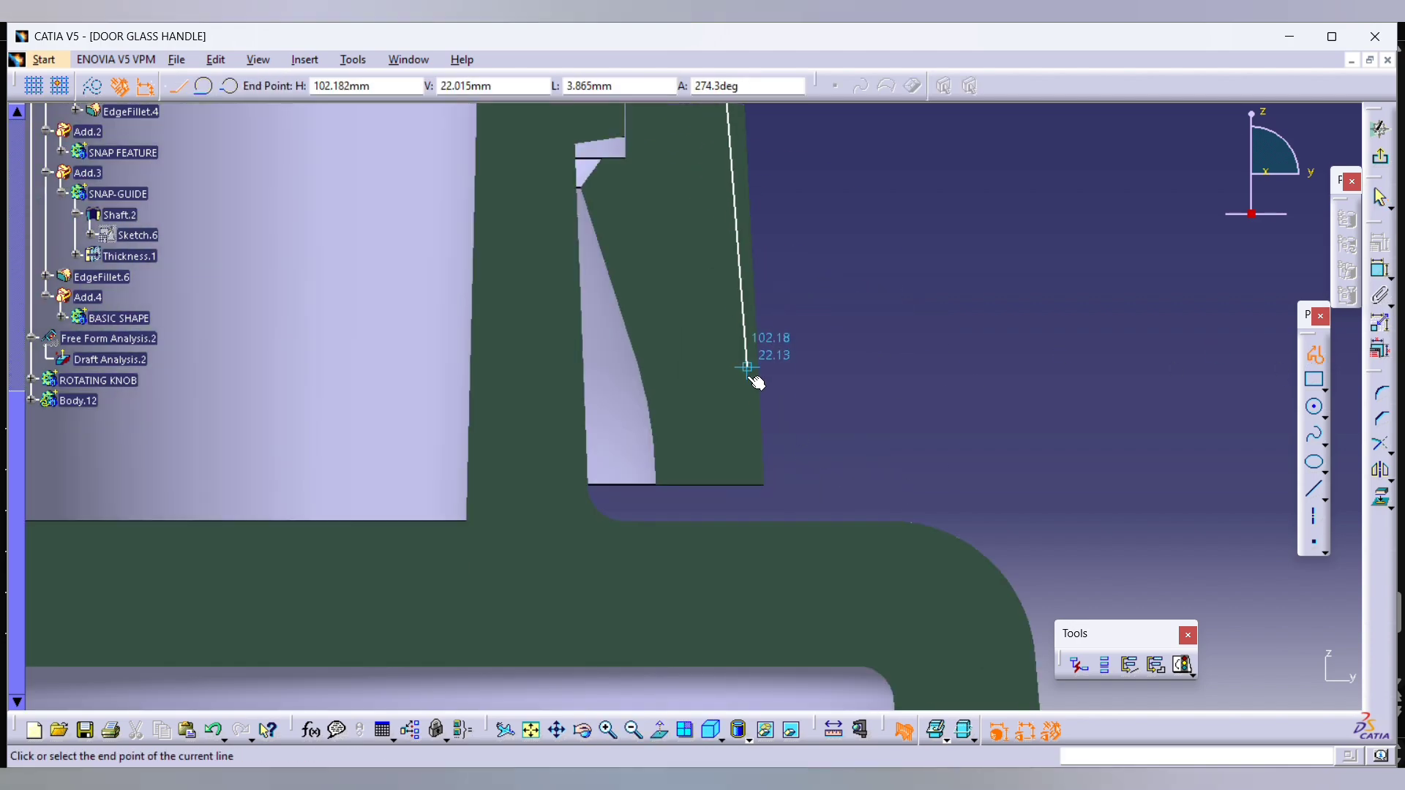
{"action": "left_click", "coordinate": [759, 461]}
{"action": "middle_click_drag", "start_coordinate": [758, 461], "coordinate": [758, 635]}
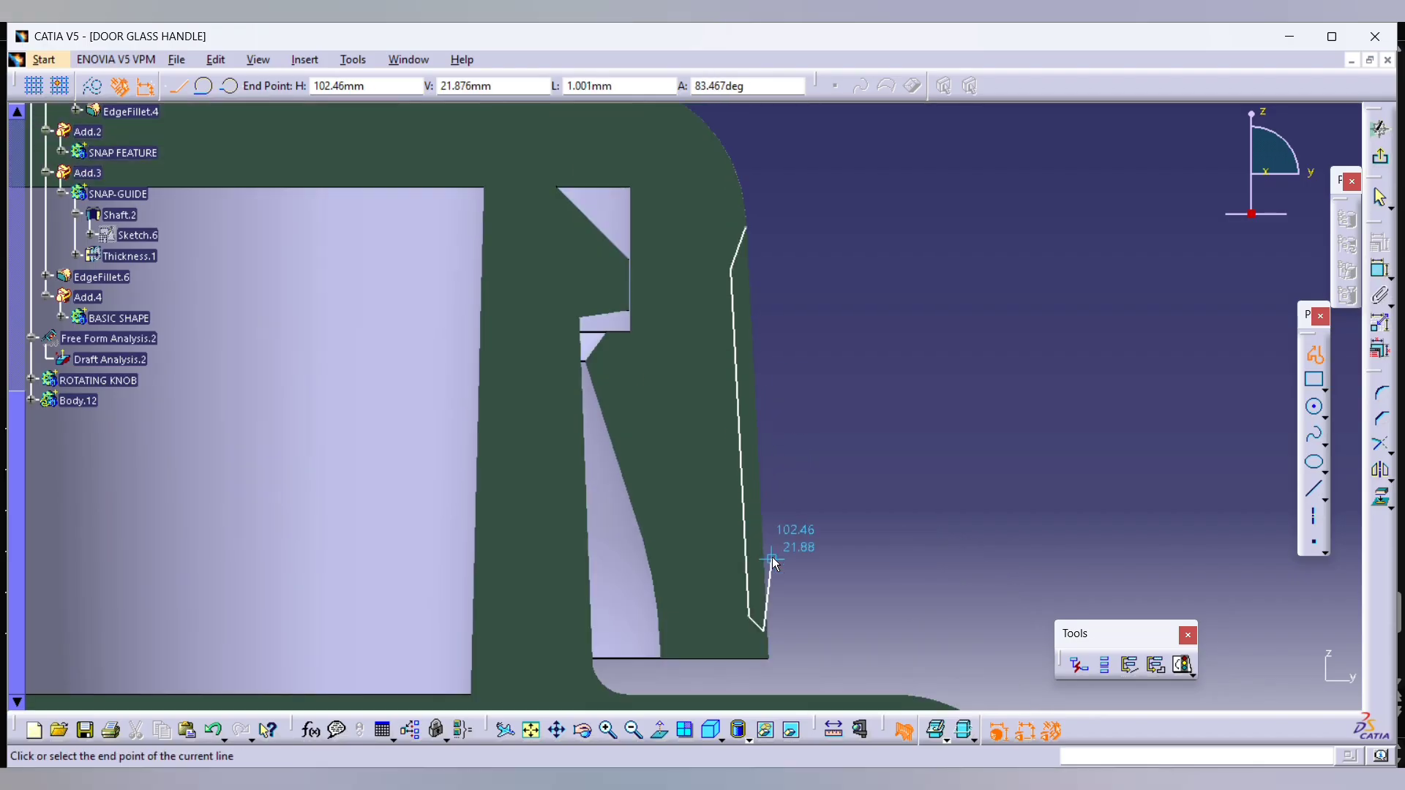
{"action": "left_click", "coordinate": [745, 230]}
{"action": "left_click", "coordinate": [875, 458]}
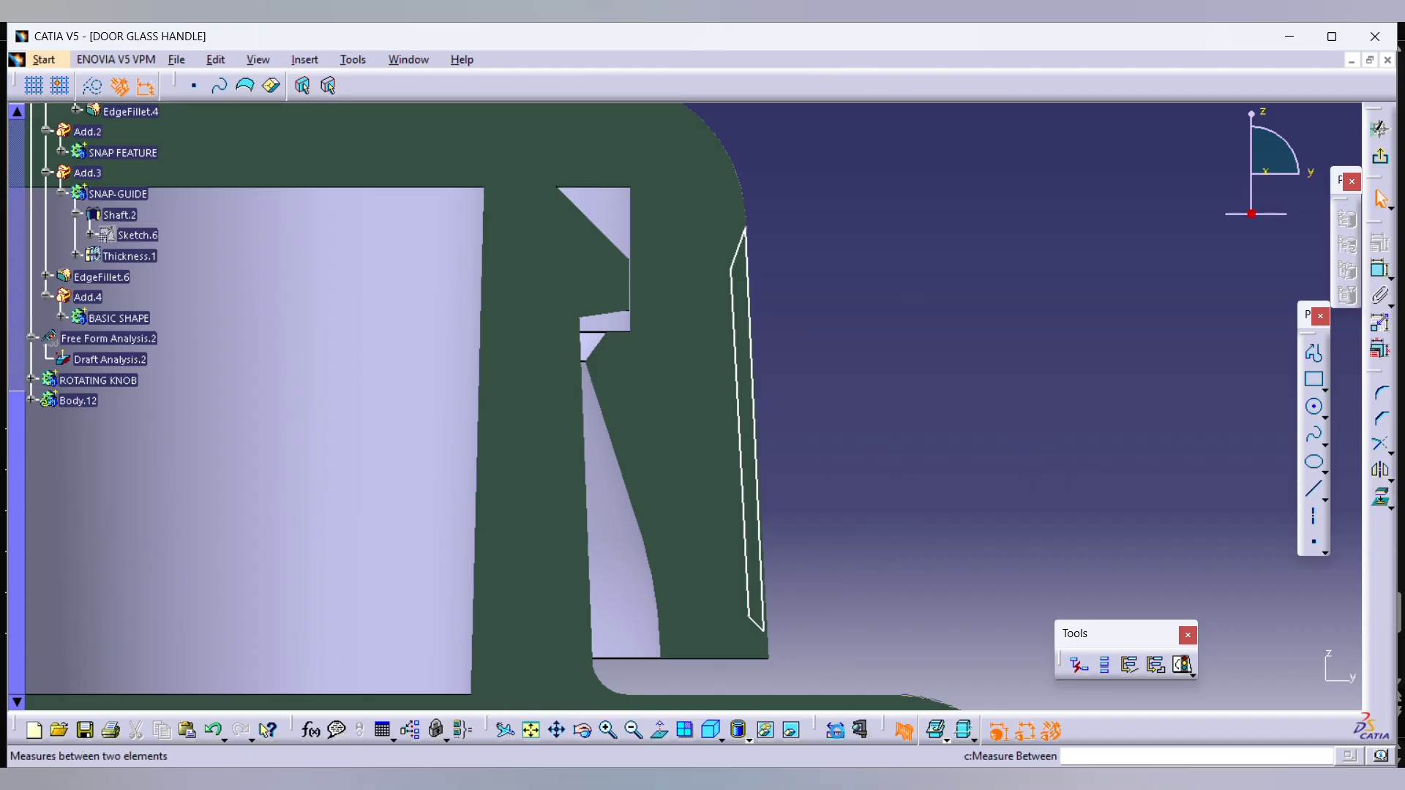
Step: Show the knob's profile sketch and make the rib profile's outer line coincident with the knob's slanted outer wall line
{"action": "left_click", "coordinate": [32, 381]}
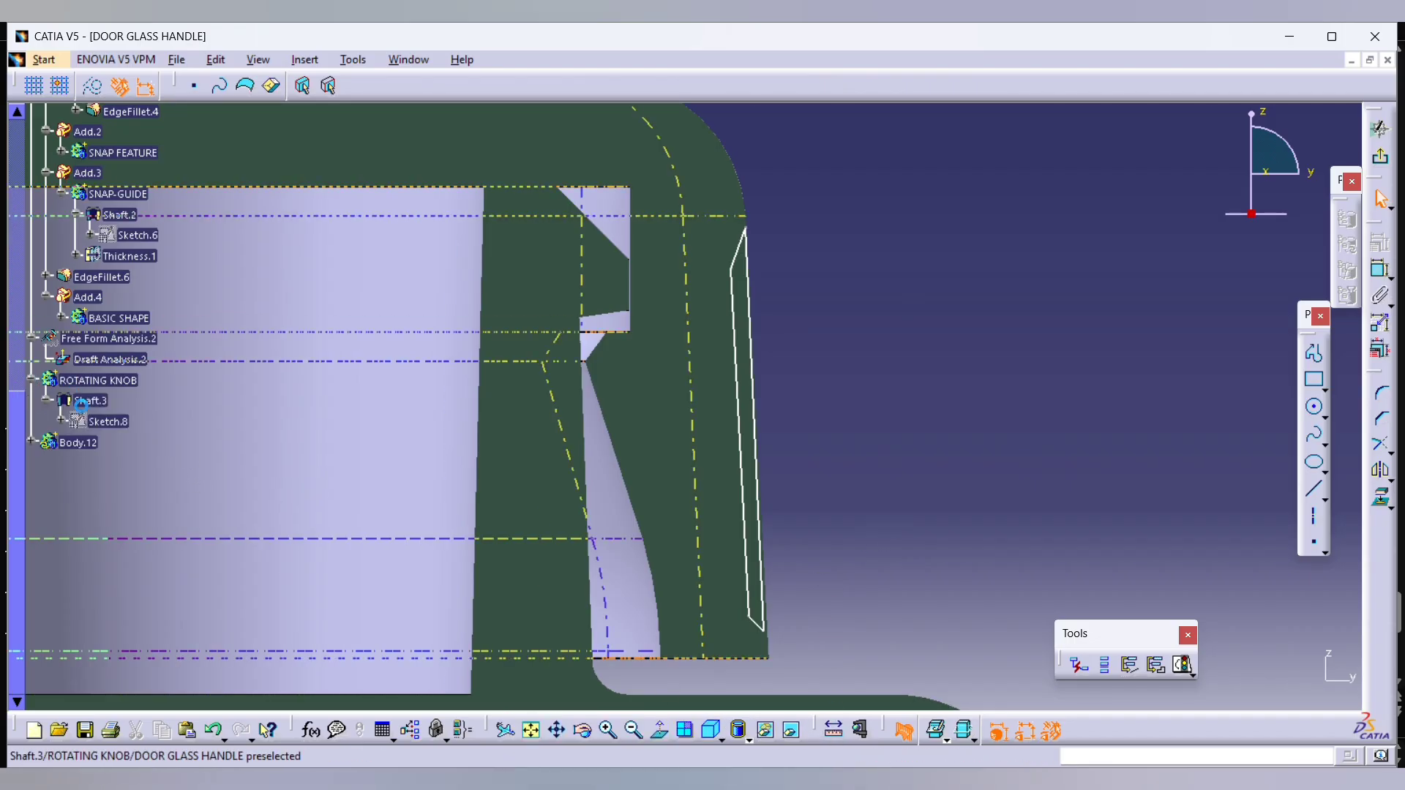
{"action": "left_click", "coordinate": [110, 421]}
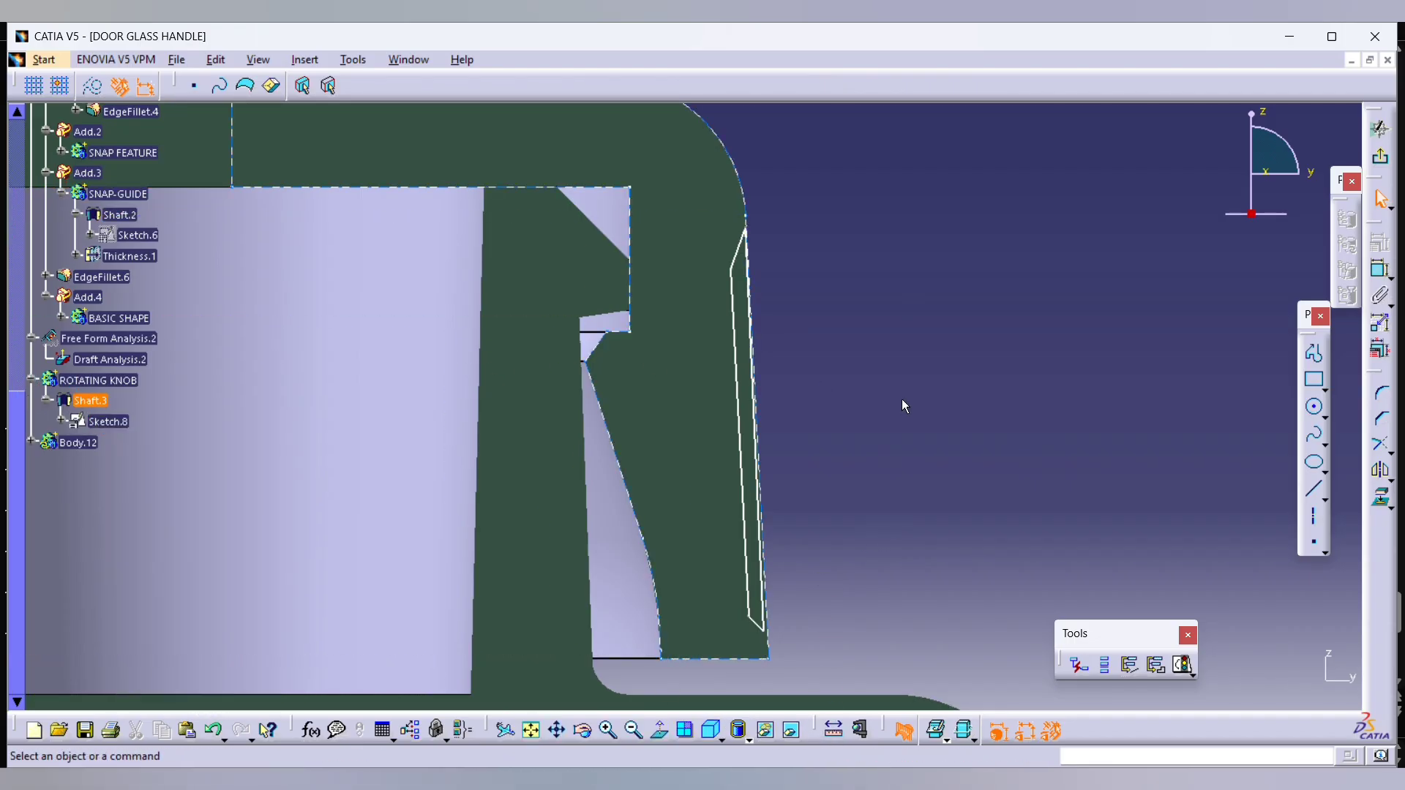
{"action": "middle_click_drag", "start_coordinate": [934, 413], "coordinate": [934, 388]}
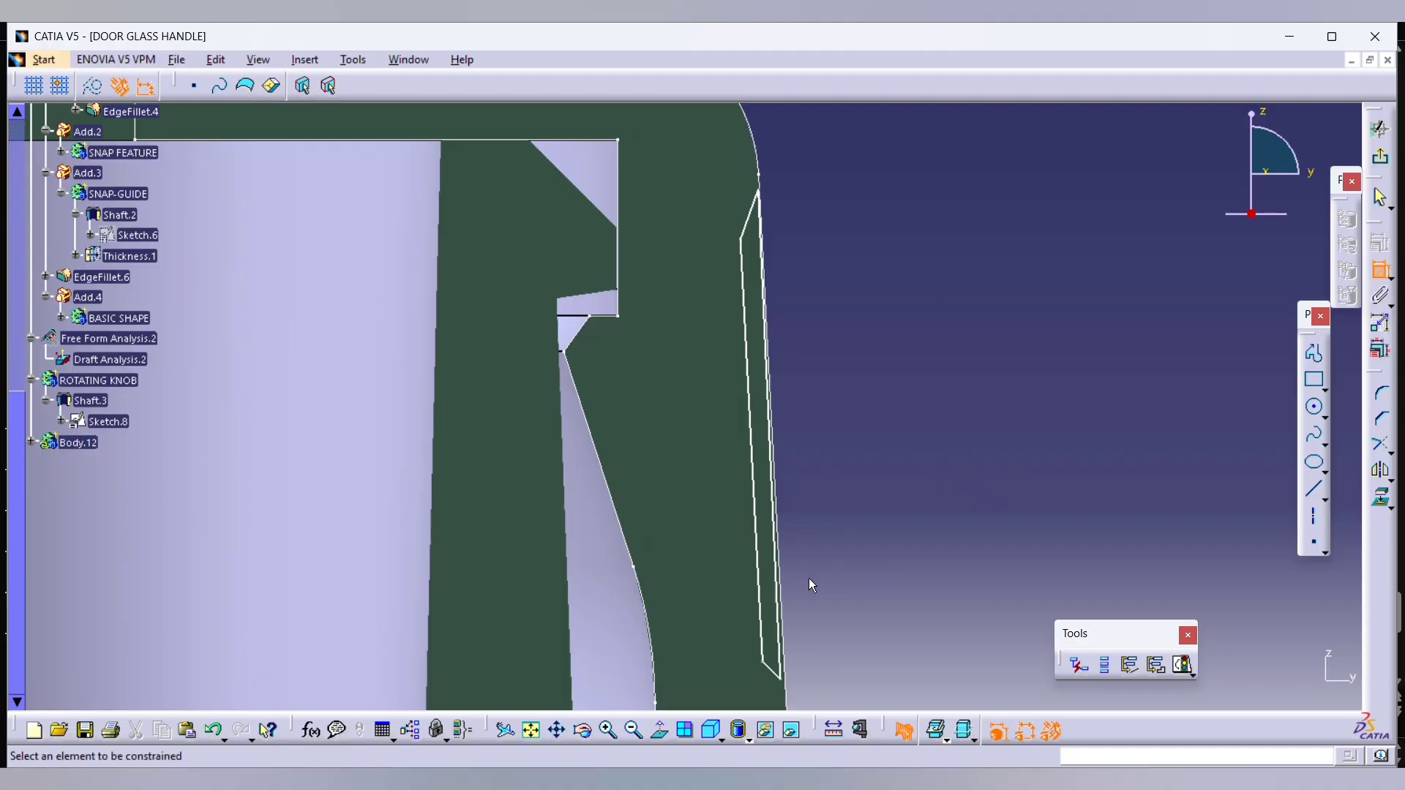
{"action": "right_click", "coordinate": [835, 514]}
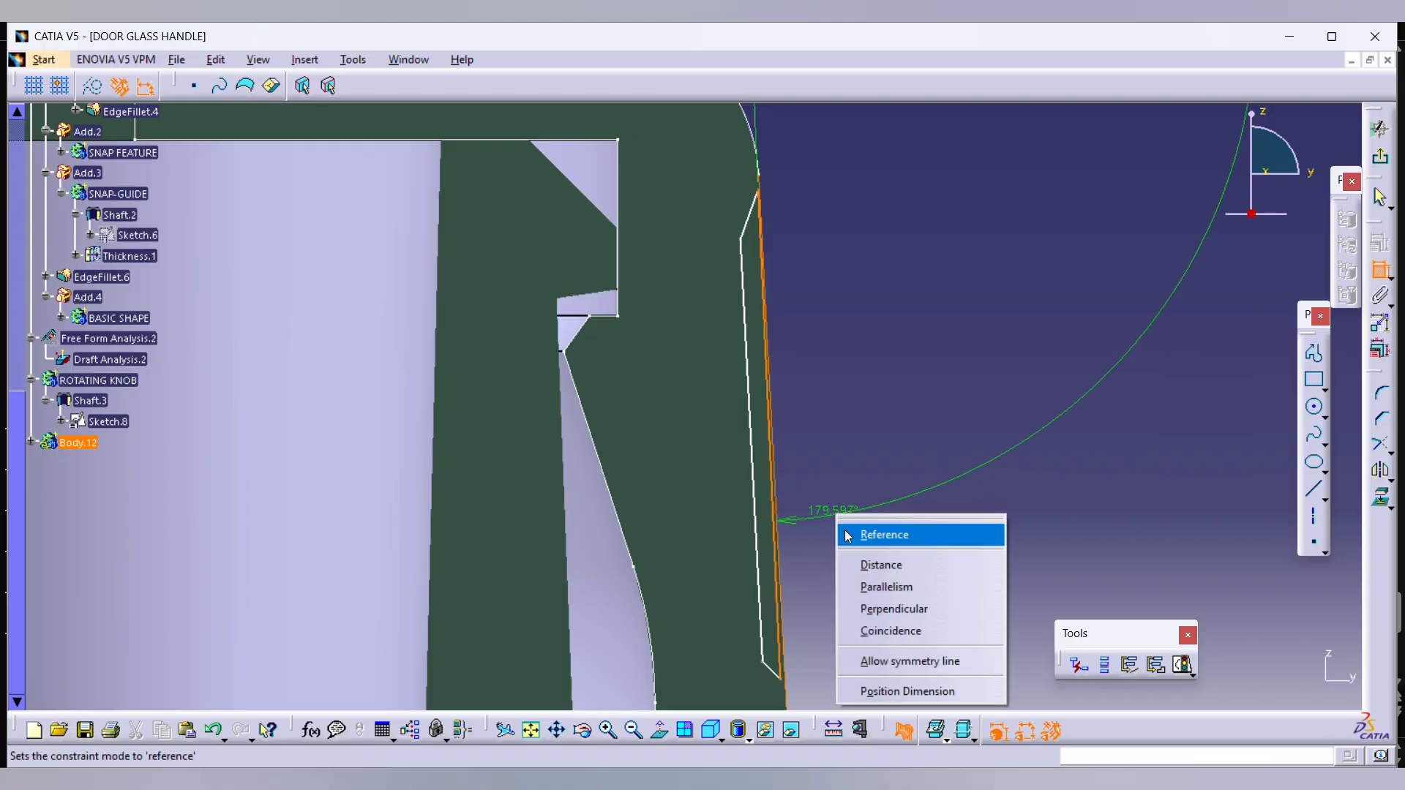
{"action": "left_click", "coordinate": [895, 606]}
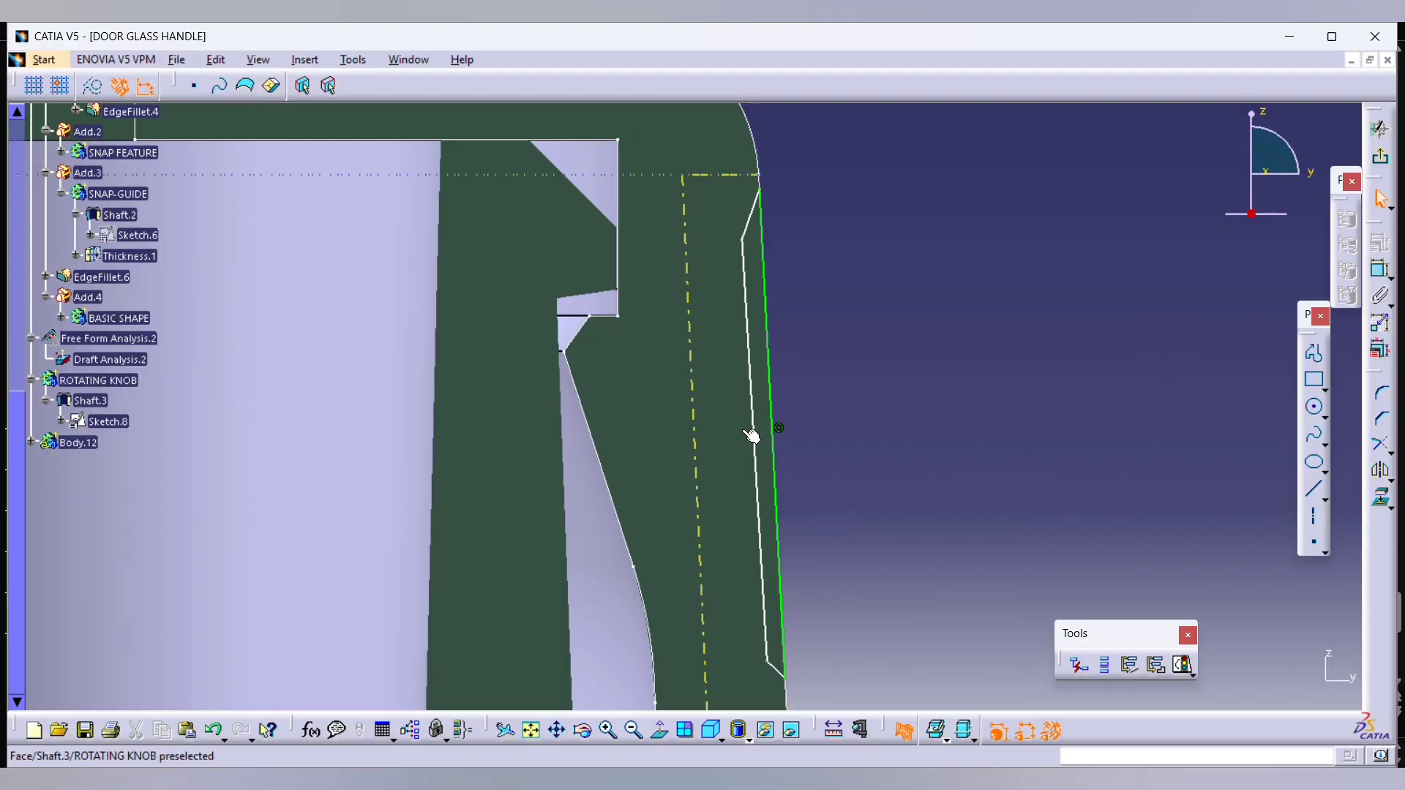
Step: Constrain the rib profile's long inner line parallel to its outer line
{"action": "left_click", "coordinate": [753, 413]}
{"action": "left_click", "coordinate": [1378, 269]}
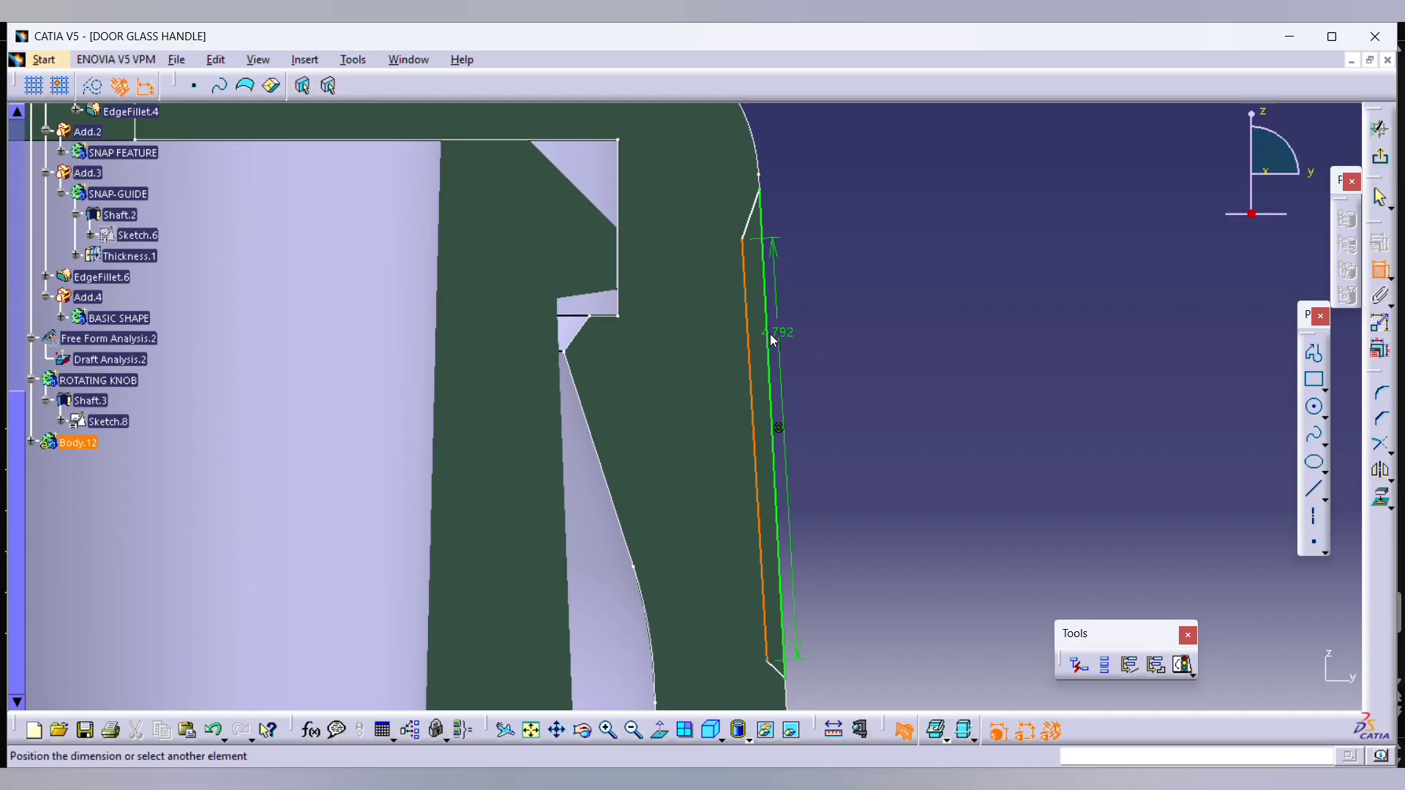
{"action": "left_click", "coordinate": [768, 335]}
{"action": "right_click", "coordinate": [860, 329]}
{"action": "left_click", "coordinate": [908, 436]}
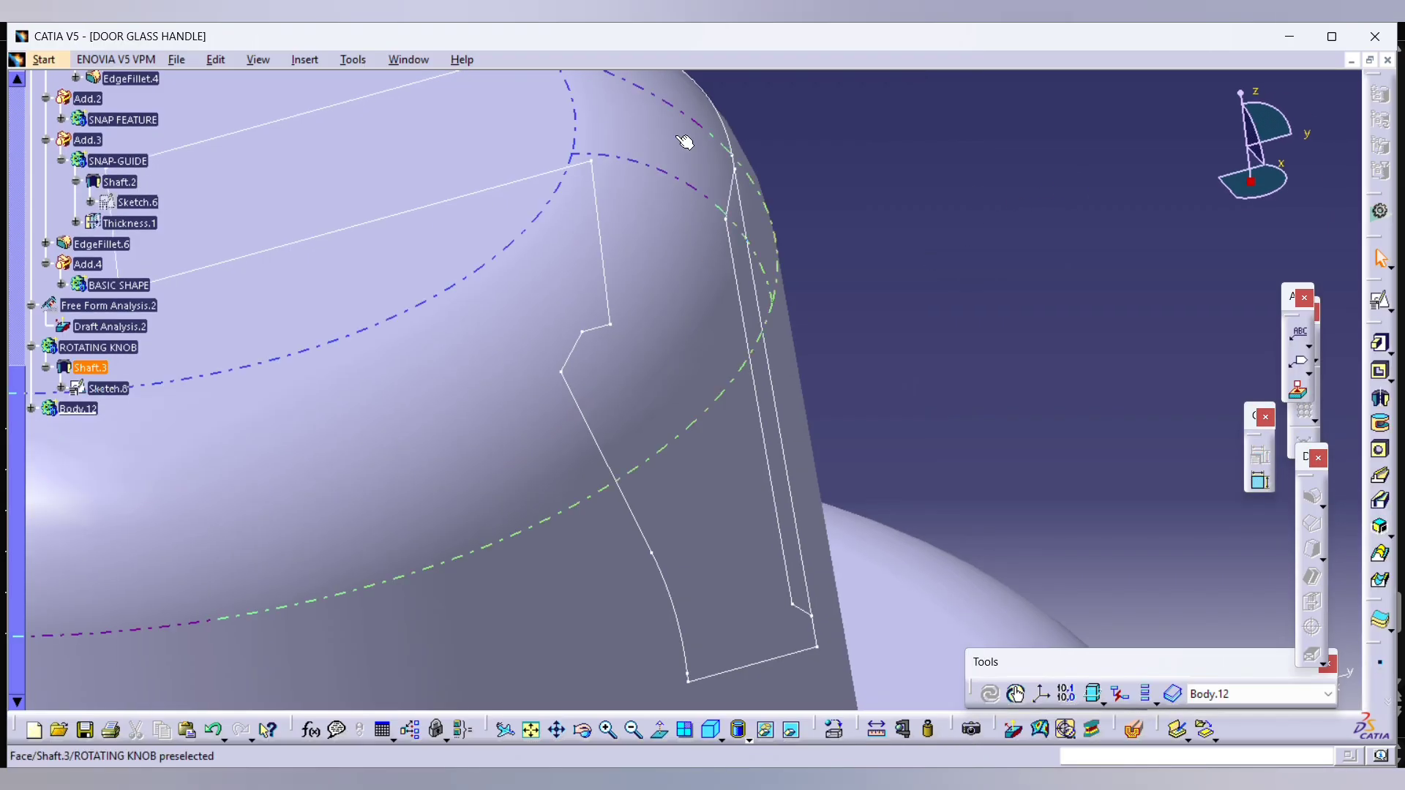
Step: Hide the knob's profile sketch and revolve the rib profile into a 360° shaft about its long outer line
{"action": "right_click", "coordinate": [706, 96]}
{"action": "left_click", "coordinate": [743, 147]}
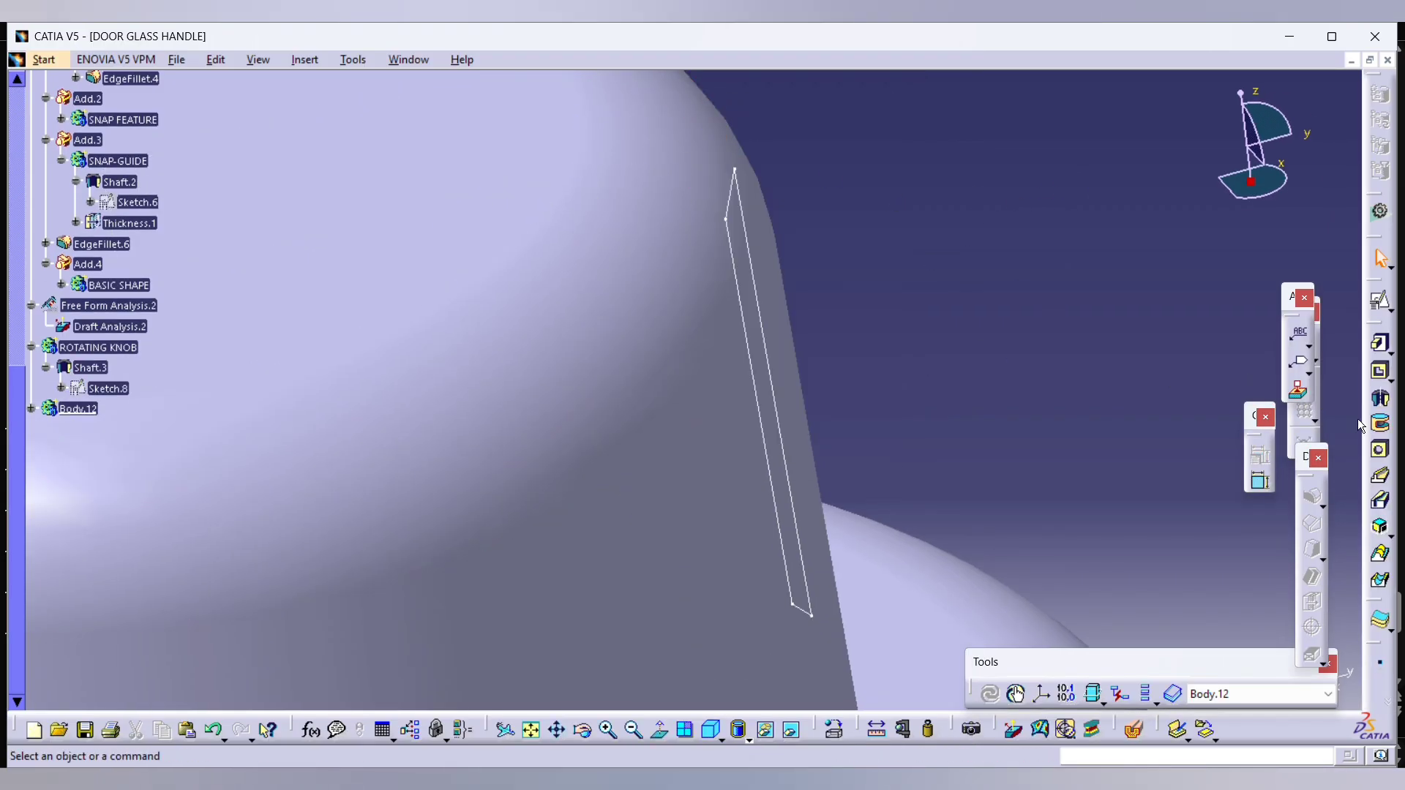
{"action": "left_click", "coordinate": [1380, 399]}
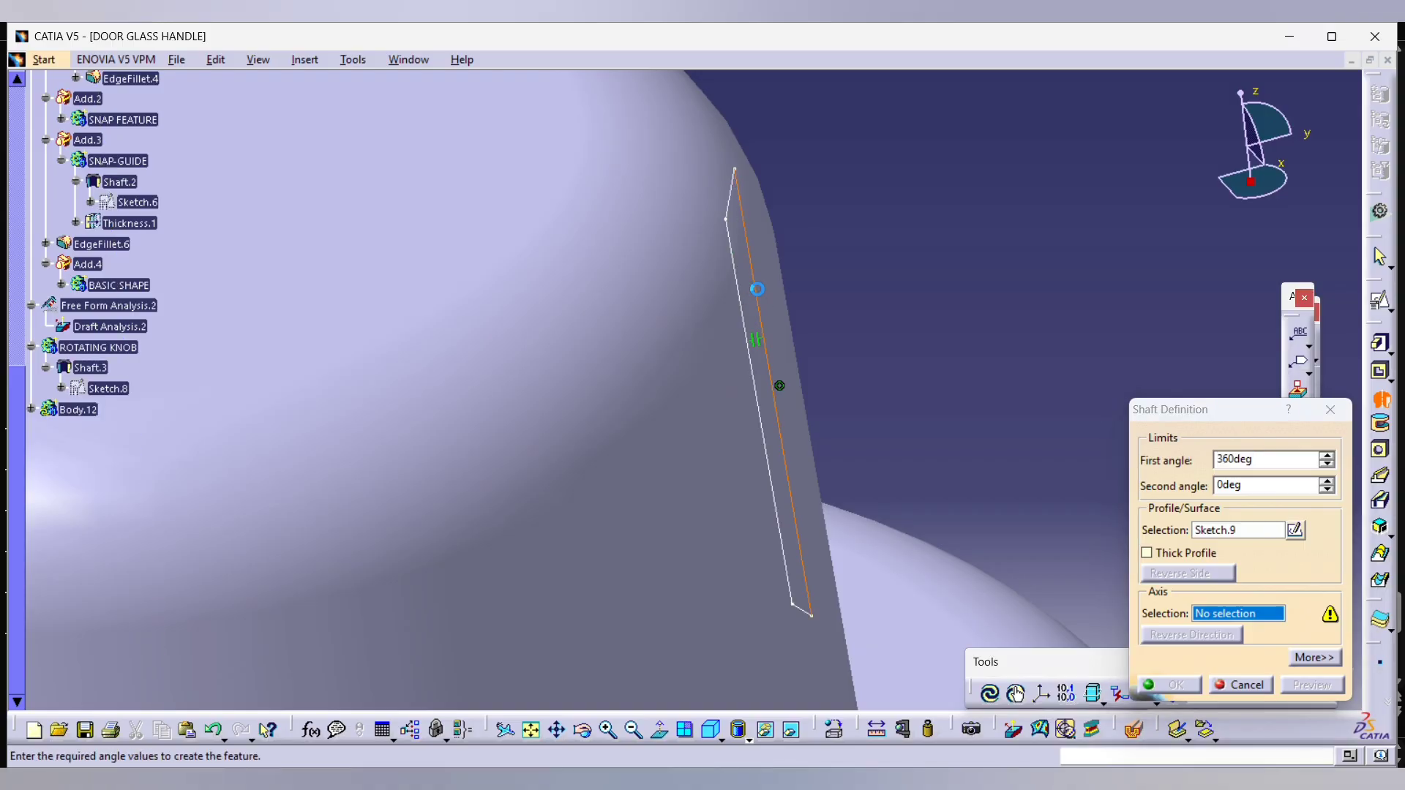
{"action": "left_click", "coordinate": [757, 289]}
{"action": "left_click", "coordinate": [1169, 685]}
Step: Fillet the rib's upper and lower circular edges with a 0.5 mm radius
{"action": "middle_click_drag", "start_coordinate": [926, 304], "coordinate": [712, 461]}
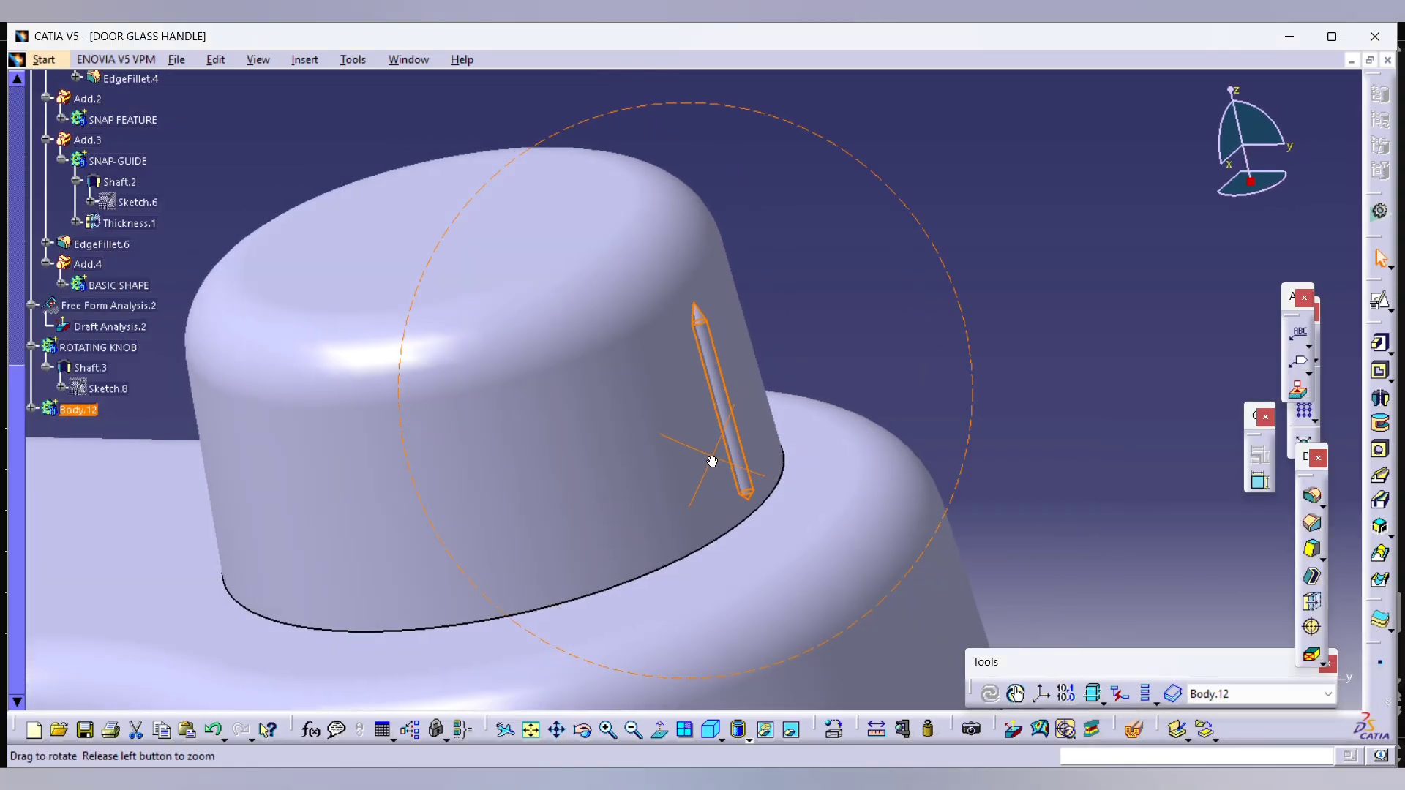
{"action": "left_click", "coordinate": [1007, 354]}
{"action": "middle_click_drag", "start_coordinate": [684, 410], "coordinate": [765, 362]}
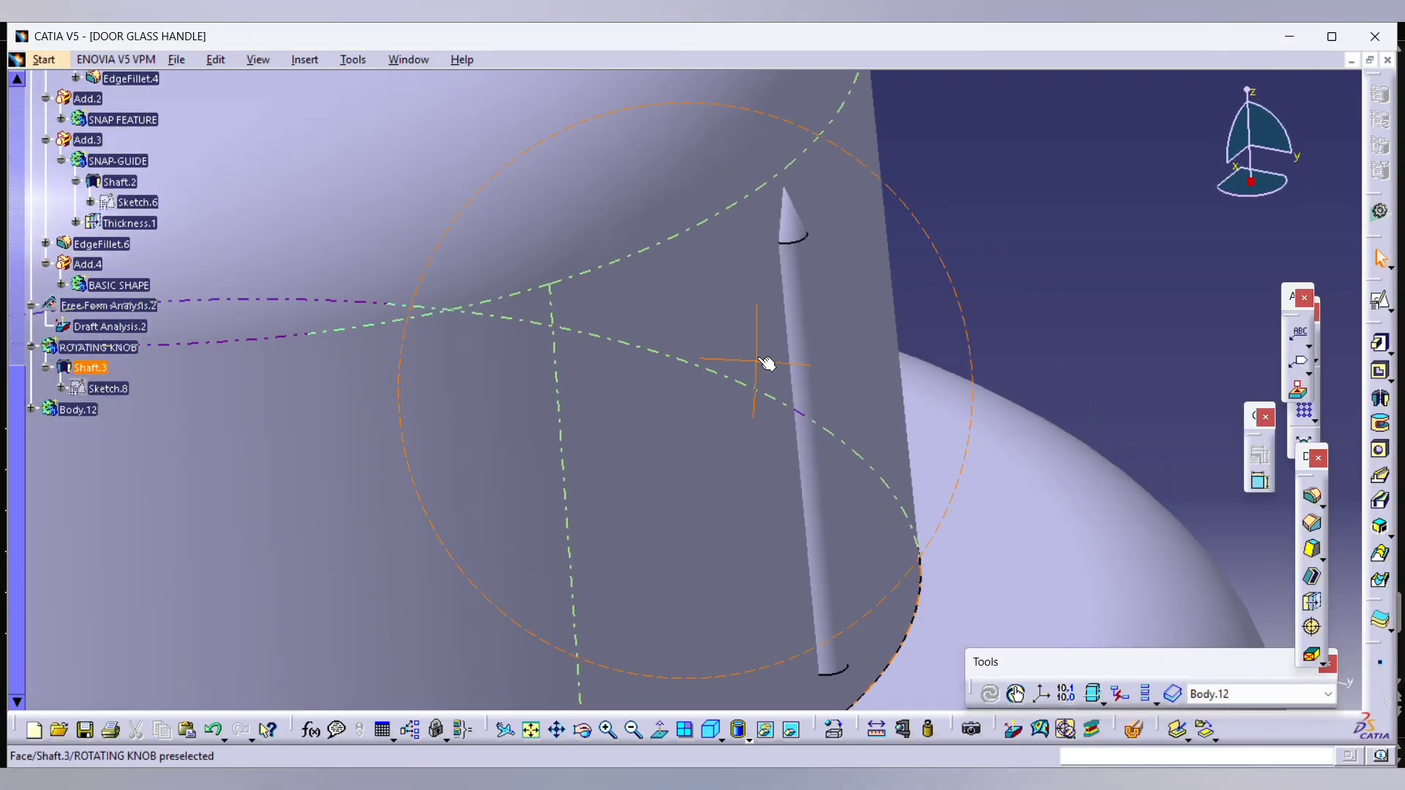
{"action": "left_click", "coordinate": [1310, 501]}
{"action": "left_click", "coordinate": [788, 235]}
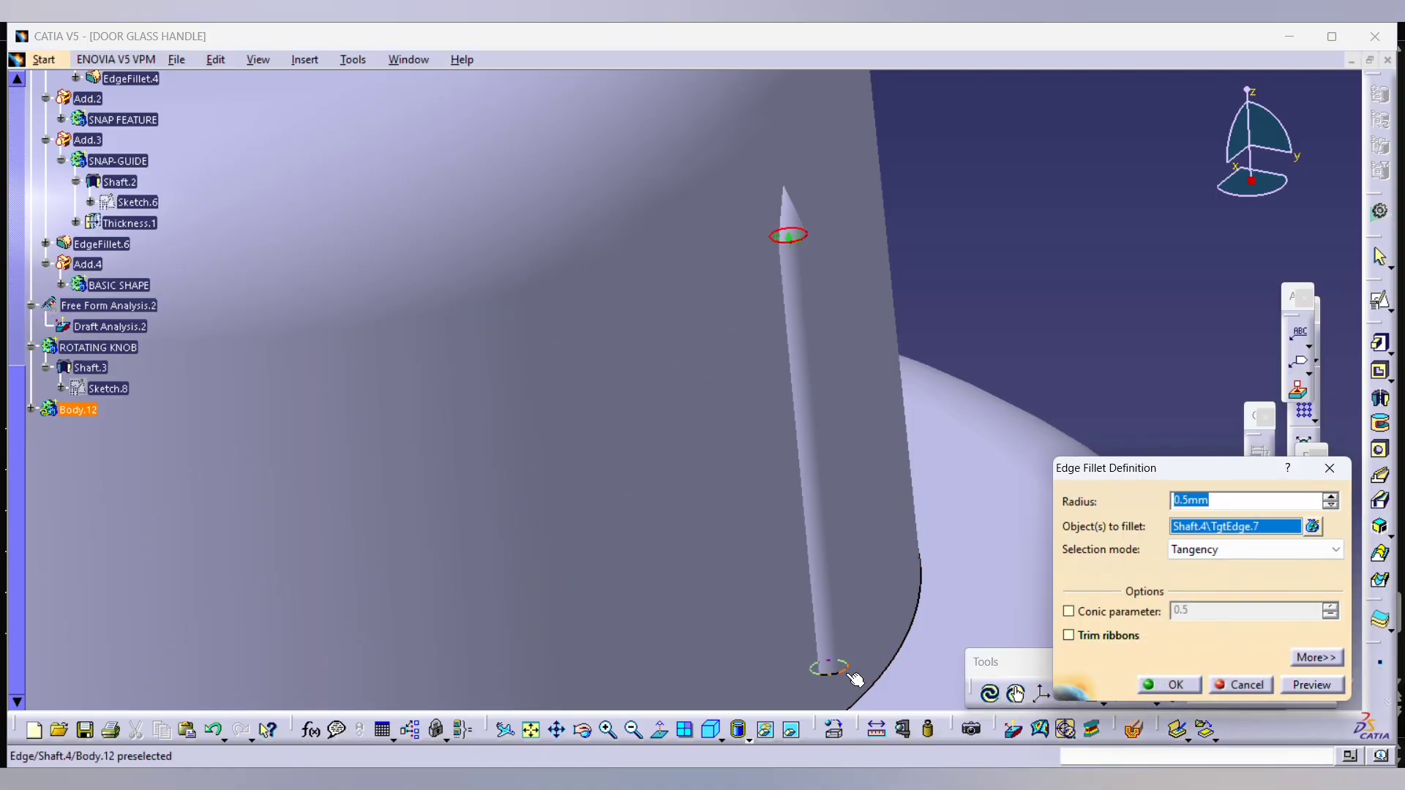
{"action": "key", "text": "Return"}
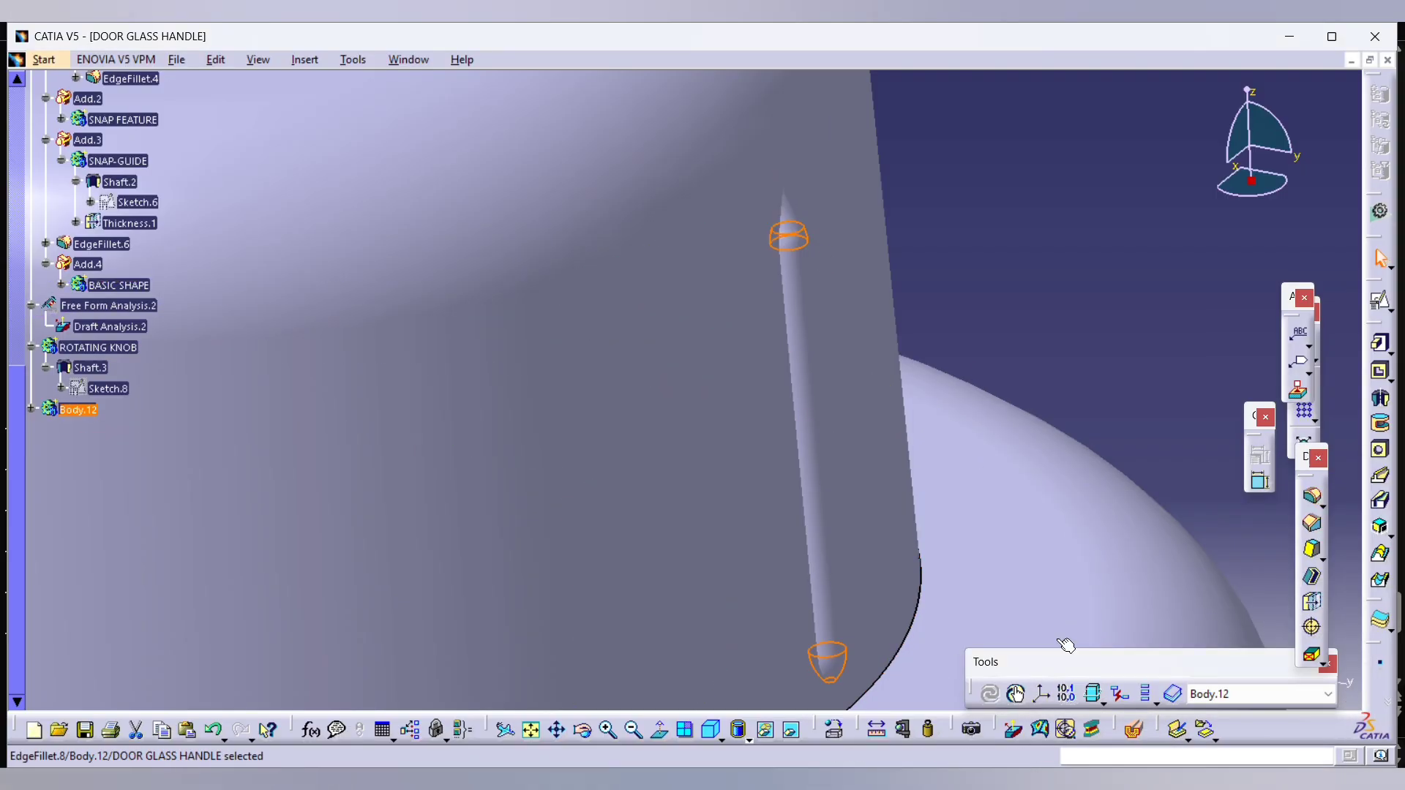
Step: Create a complete-crown circular pattern of the filleted rib solid, using the knob's outer wall face as the reference element
{"action": "left_click", "coordinate": [1079, 242]}
{"action": "middle_click_drag", "start_coordinate": [944, 293], "coordinate": [718, 299]}
{"action": "scroll", "coordinate": [718, 317], "scroll_direction": "up", "scroll_amount": 1}
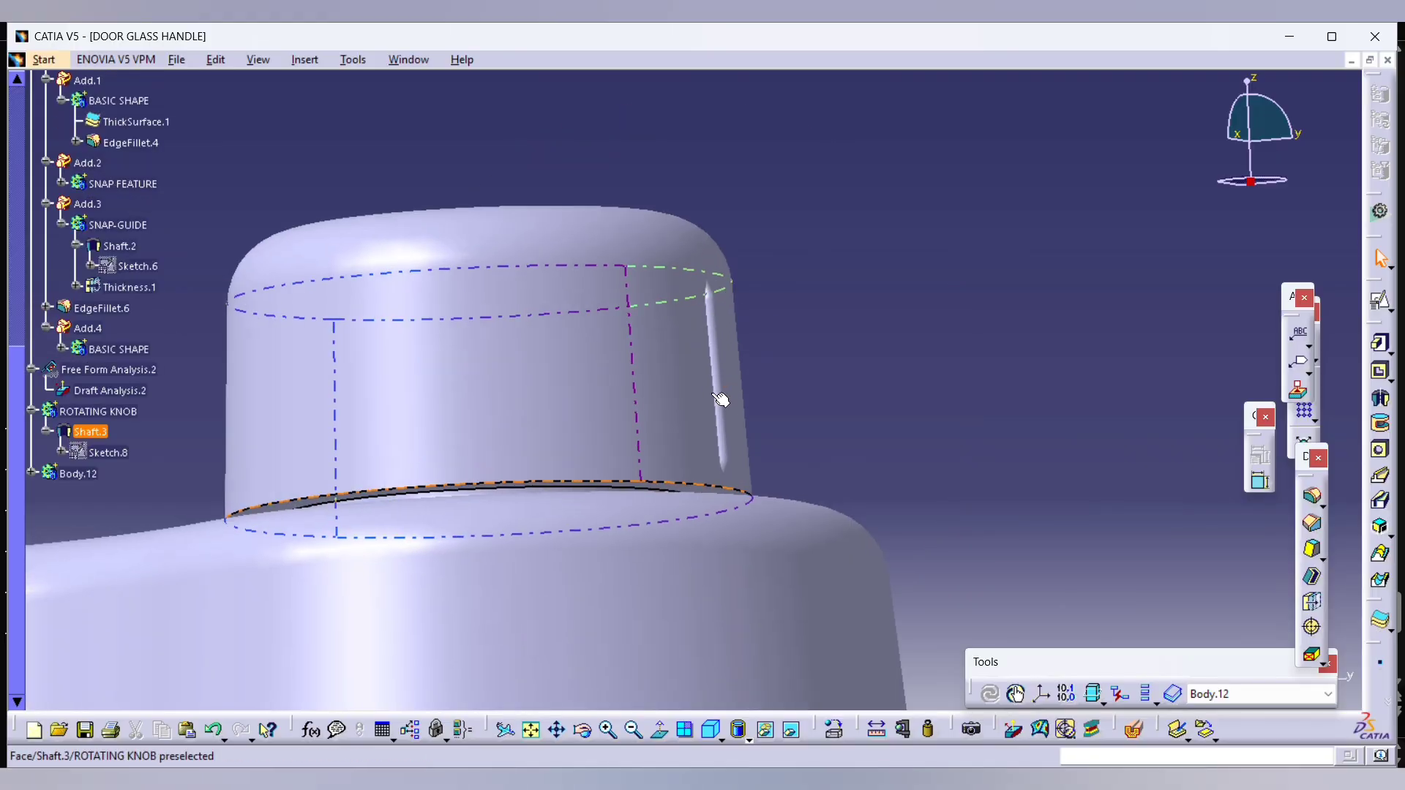
{"action": "left_click", "coordinate": [719, 400]}
{"action": "right_click", "coordinate": [83, 474]}
{"action": "left_click", "coordinate": [172, 230]}
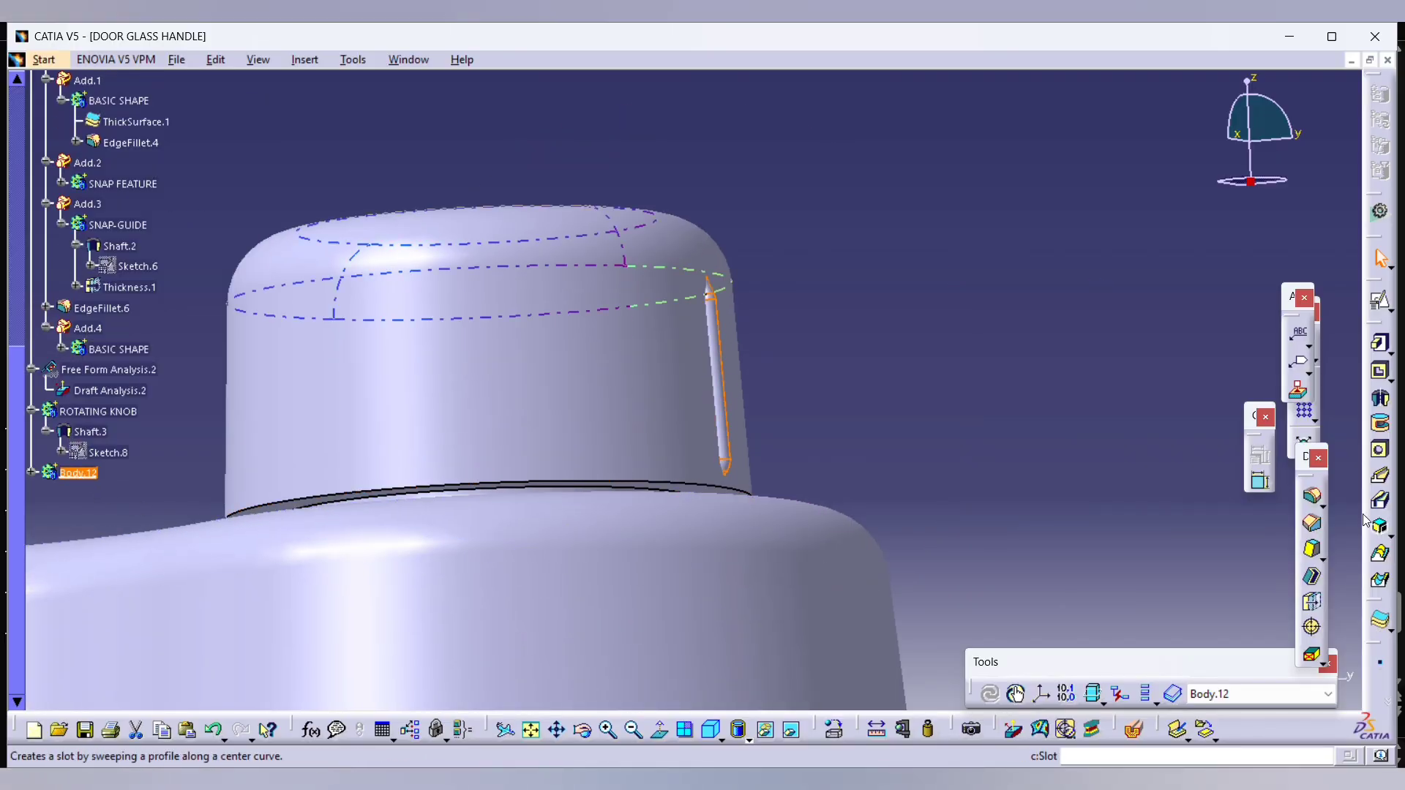
{"action": "left_click", "coordinate": [1315, 414]}
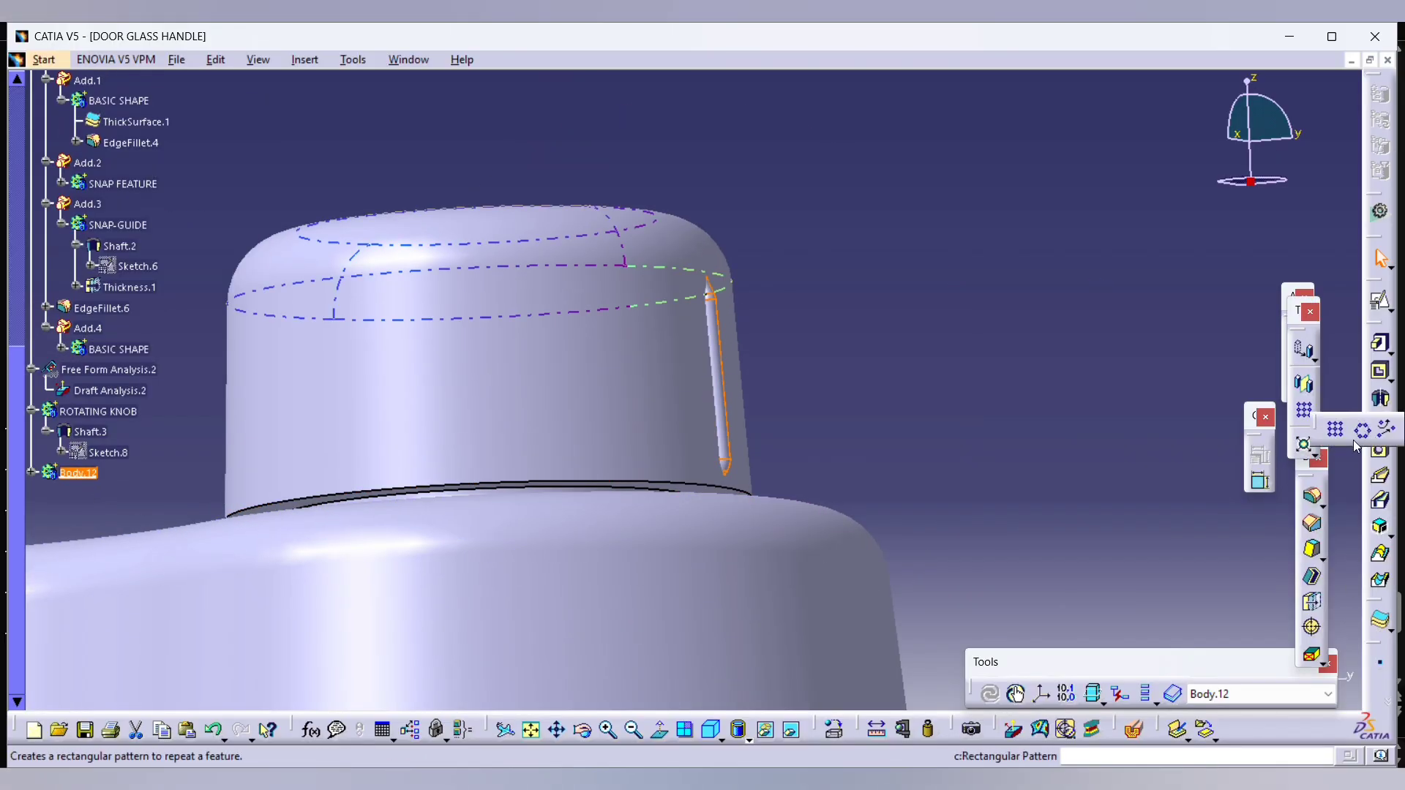
{"action": "left_click", "coordinate": [1360, 433]}
{"action": "left_click", "coordinate": [824, 451]}
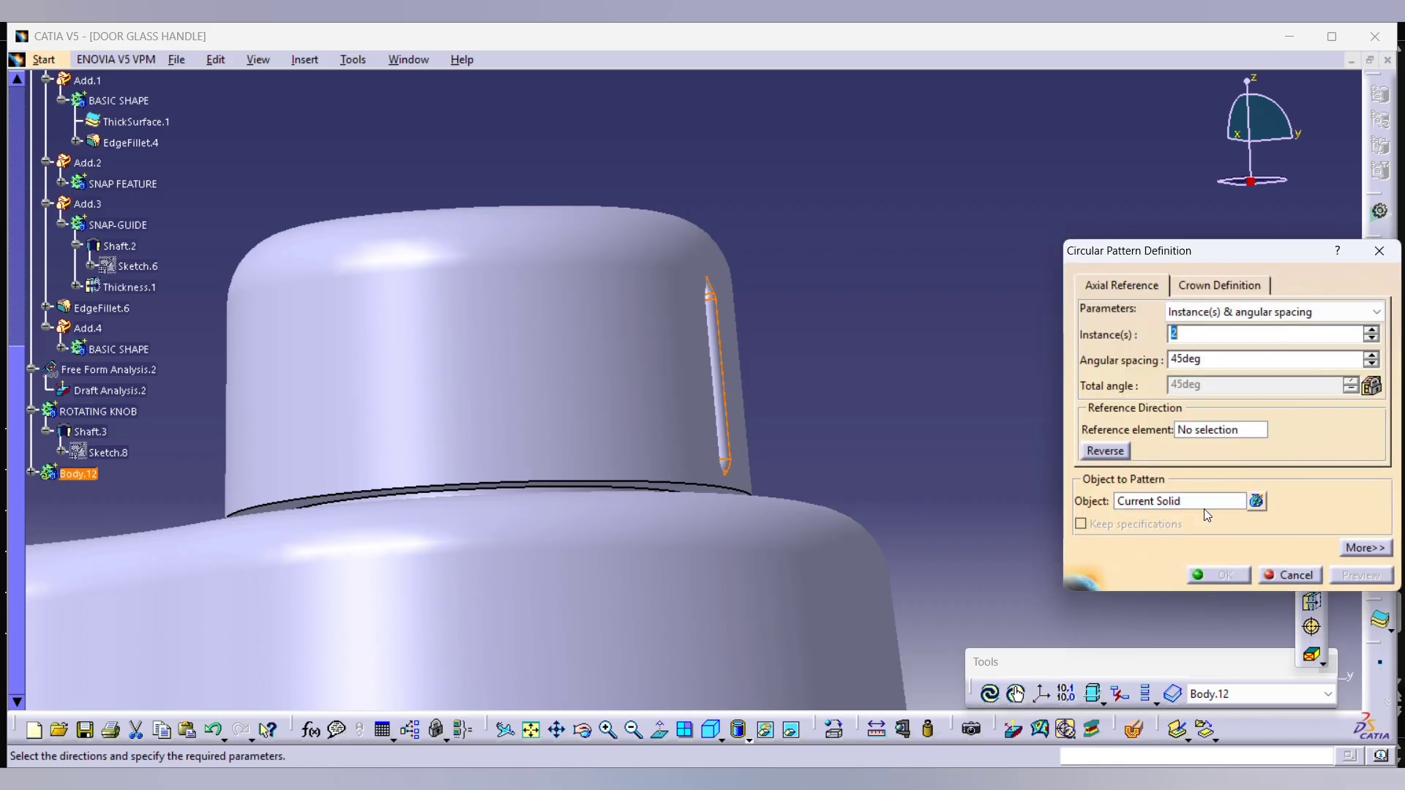
{"action": "left_click", "coordinate": [1217, 322]}
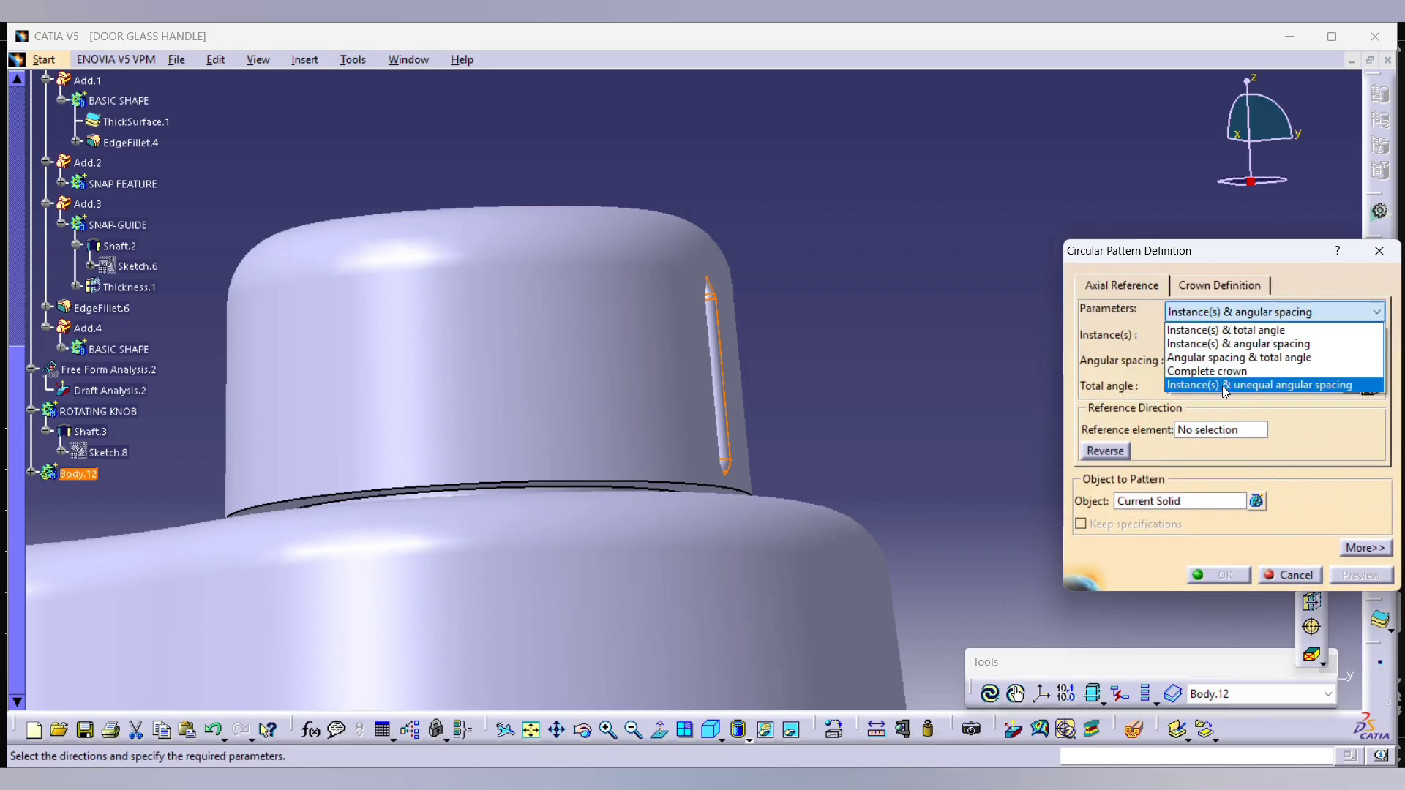
{"action": "left_click", "coordinate": [1209, 372]}
{"action": "left_click", "coordinate": [690, 401]}
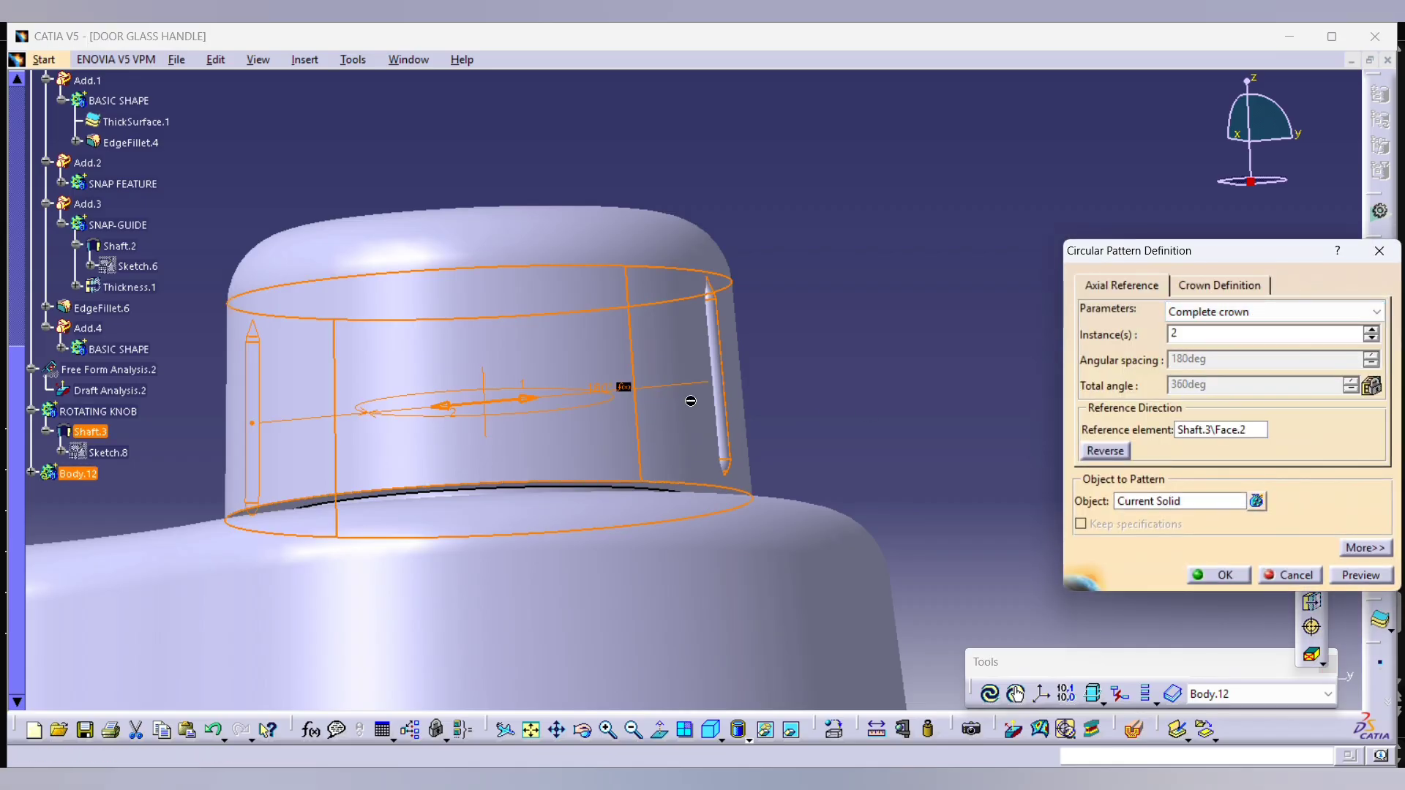
{"action": "left_click", "coordinate": [1077, 328]}
Step: Collapse the FINAL HANDLE branch and inspect the entire handle with its ribbed grab knob
{"action": "middle_click_drag", "start_coordinate": [645, 288], "coordinate": [768, 423]}
{"action": "scroll", "coordinate": [543, 284], "scroll_direction": "up", "scroll_amount": 1}
{"action": "middle_click_drag", "start_coordinate": [544, 284], "coordinate": [723, 445]}
{"action": "scroll", "coordinate": [851, 393], "scroll_direction": "up", "scroll_amount": 1}
{"action": "scroll", "coordinate": [956, 385], "scroll_direction": "up", "scroll_amount": 2}
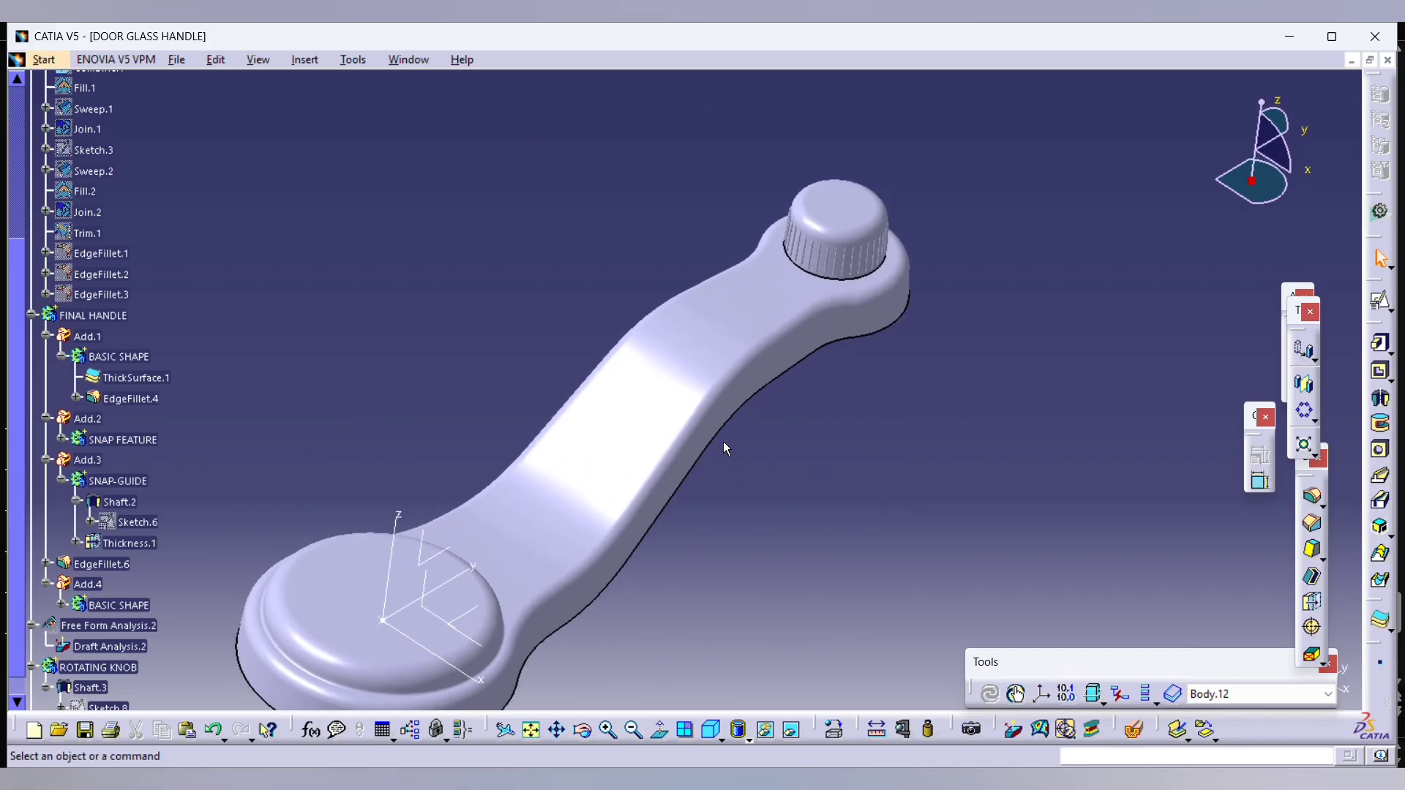
{"action": "left_click", "coordinate": [31, 314]}
{"action": "middle_click_drag", "start_coordinate": [661, 335], "coordinate": [695, 485]}
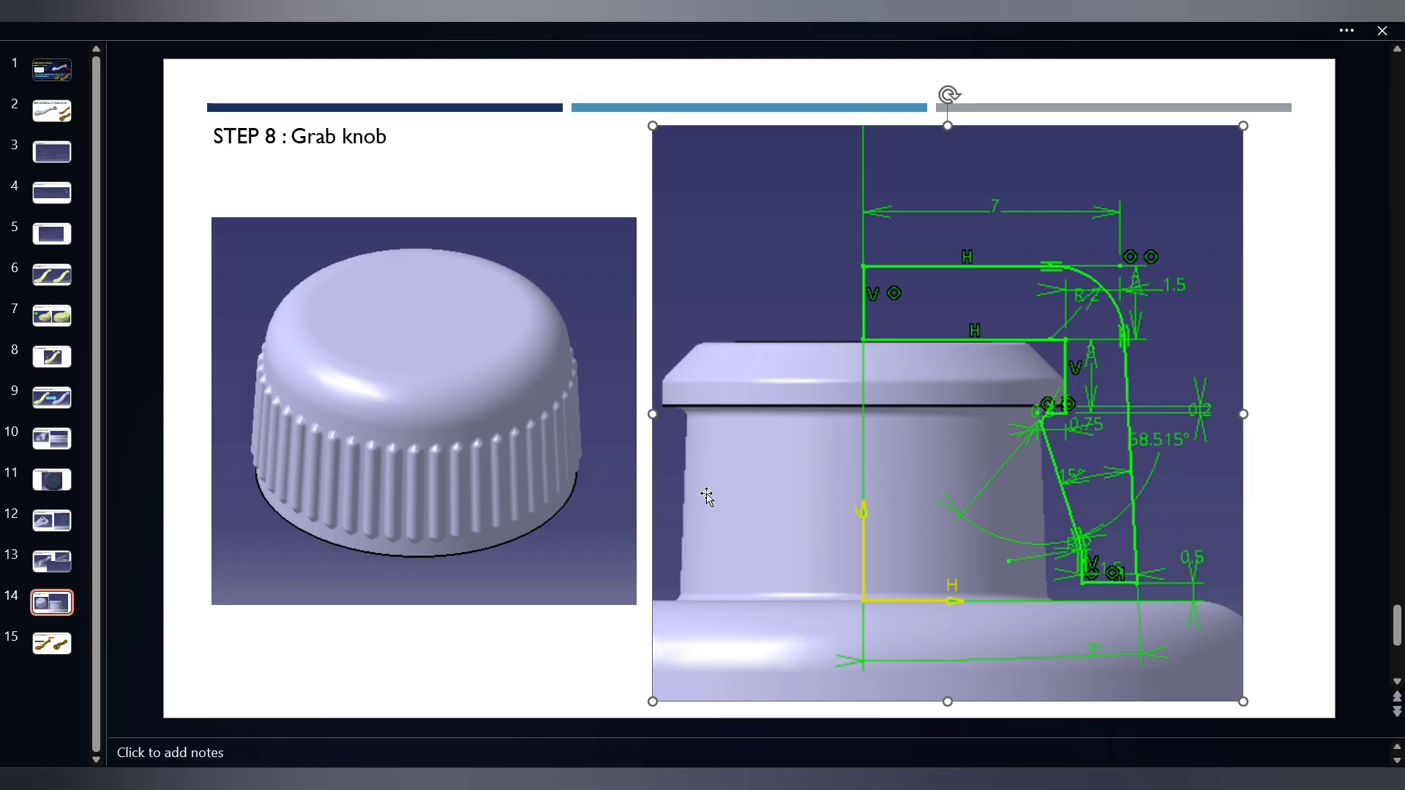
Step: Compare the modelled handle with the STEP 9 final assembly slide in the presentation
{"action": "scroll", "coordinate": [707, 502], "scroll_direction": "down", "scroll_amount": 1}
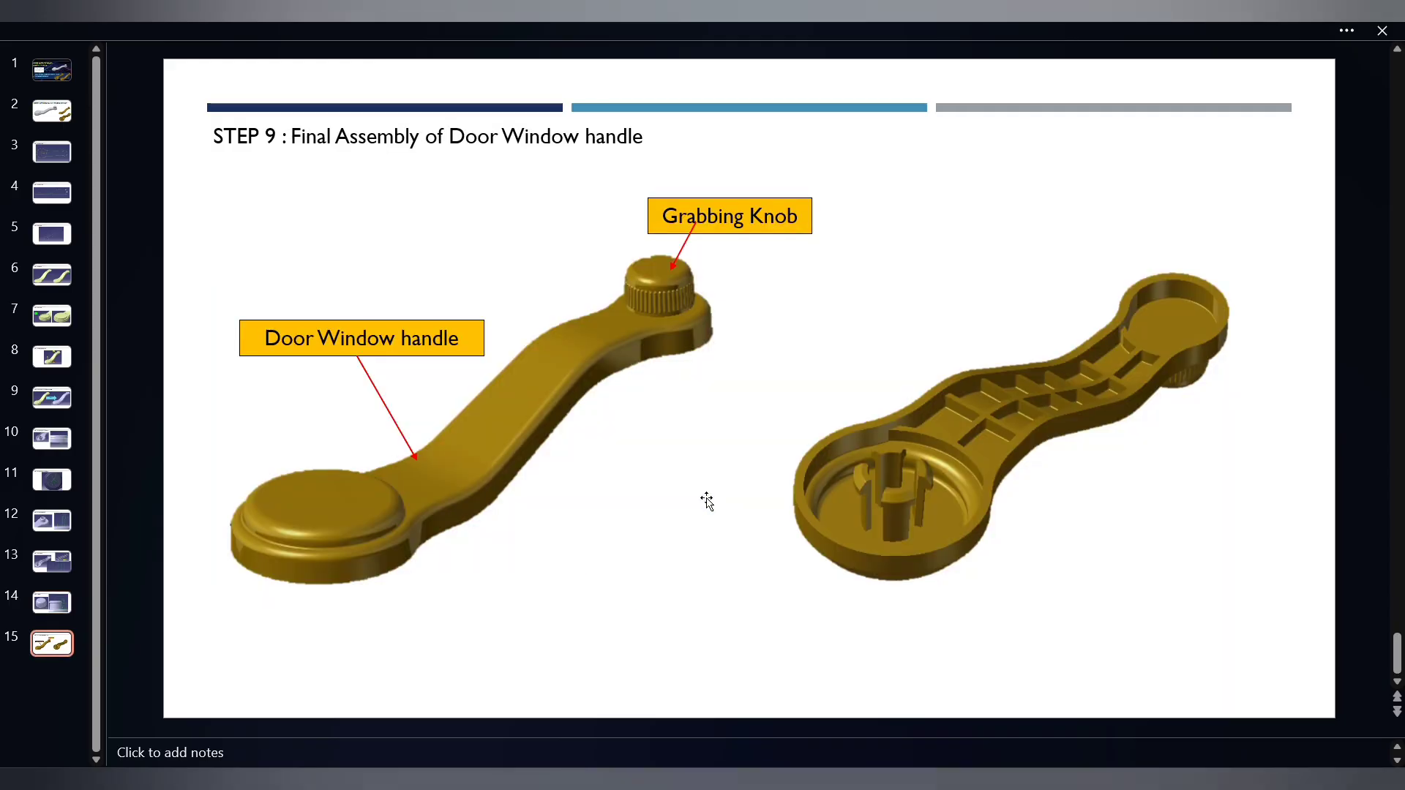
{"action": "key", "text": "alt+Tab"}
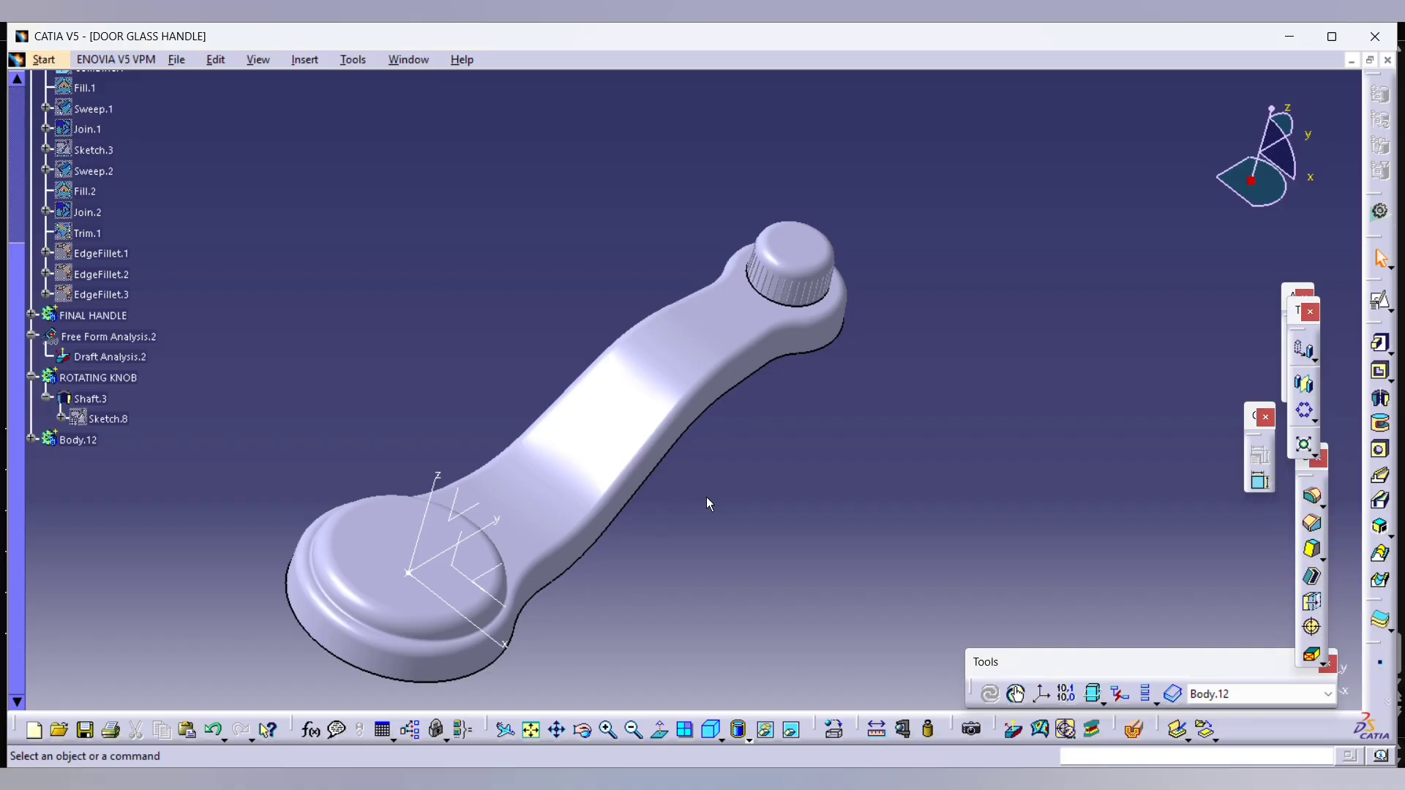
{"action": "key", "text": "alt+Tab"}
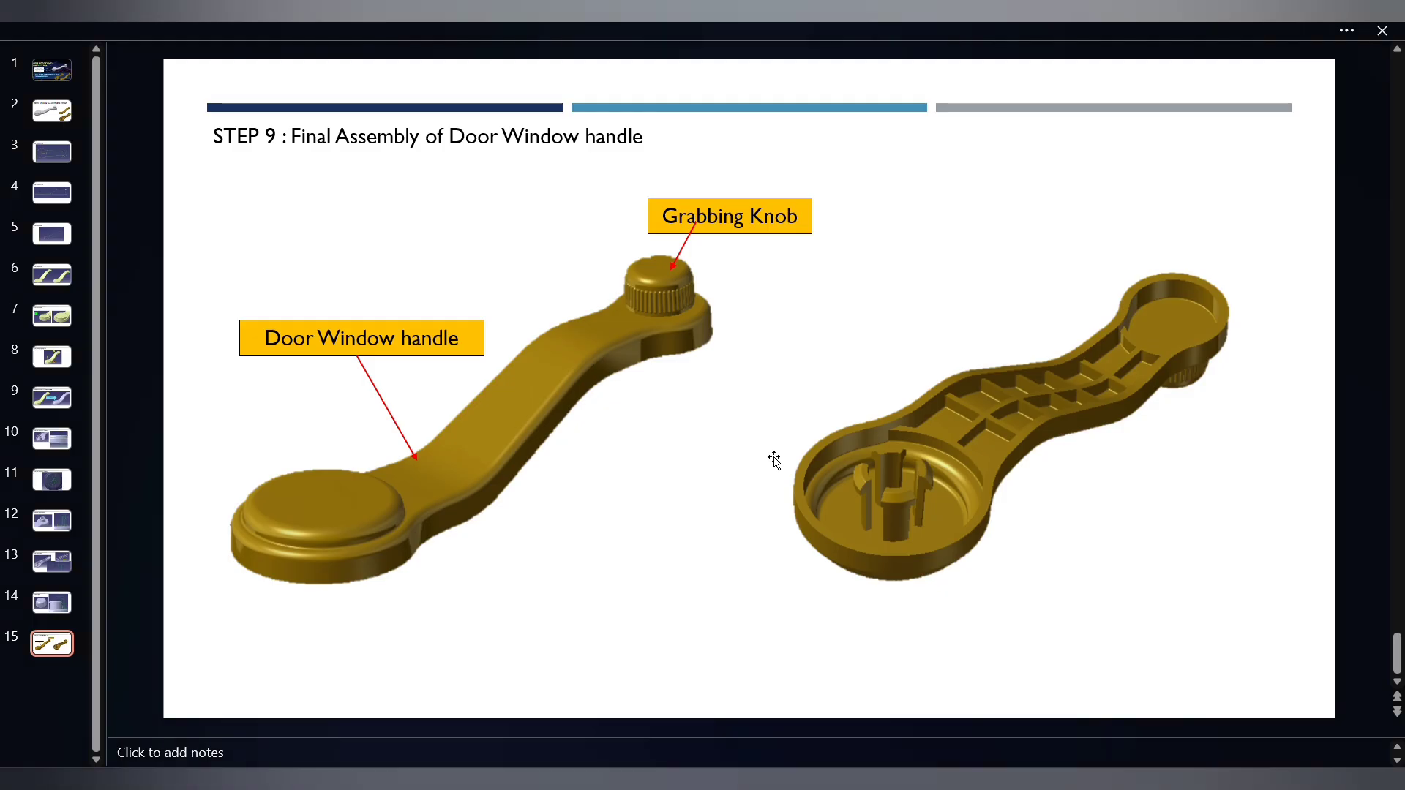
{"action": "key", "text": "alt+Tab"}
{"action": "key", "text": "alt+Tab"}
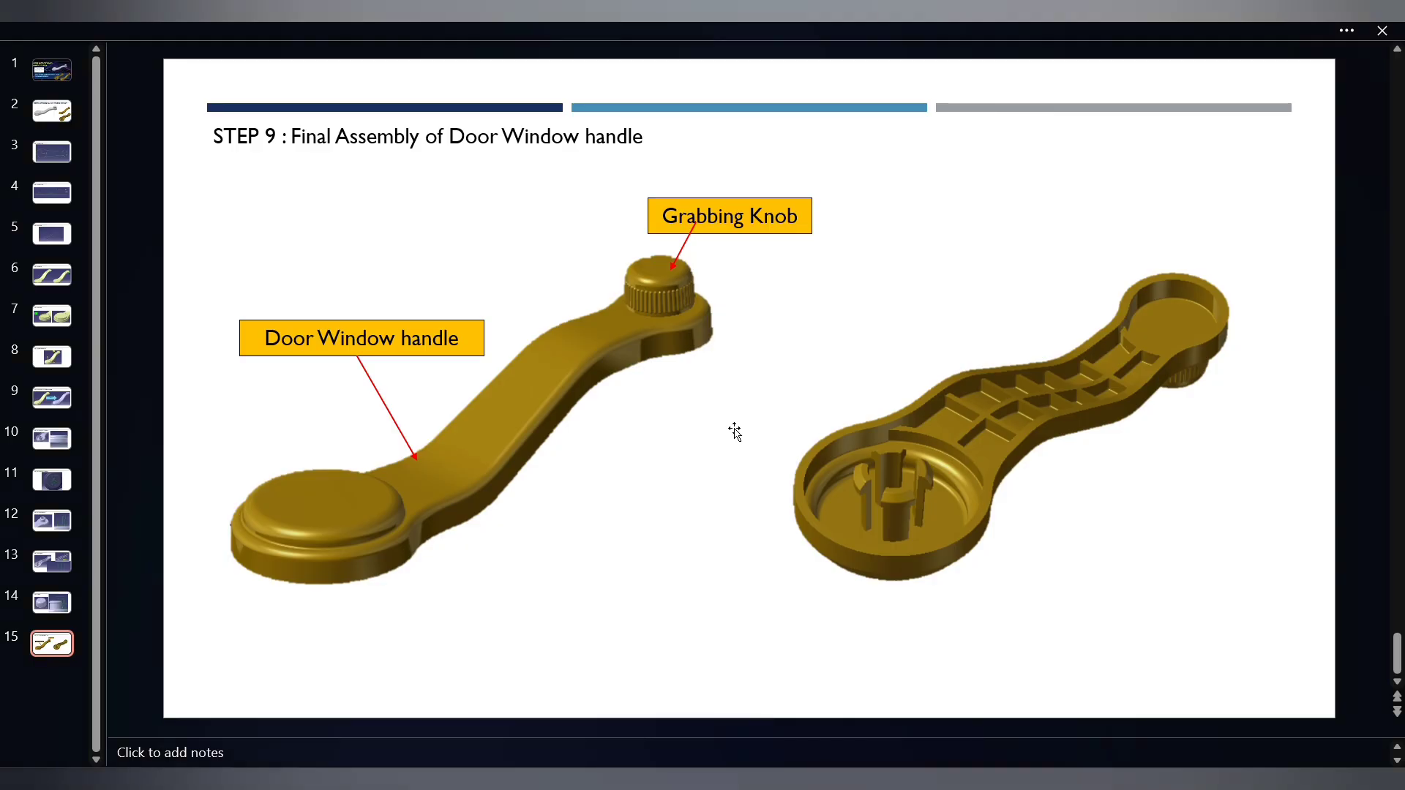